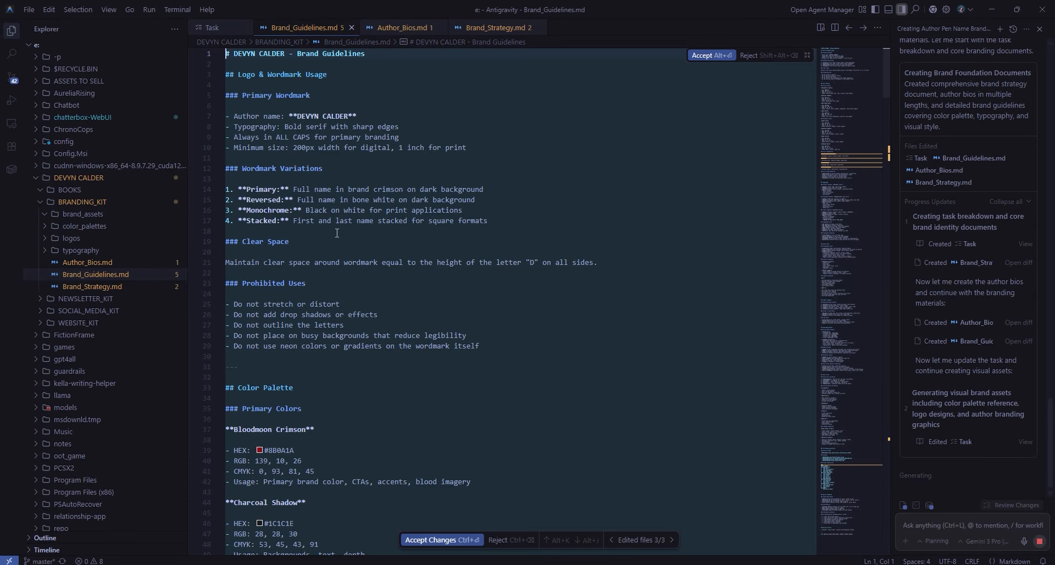
- Review the brand guidelines document, examining wordmark rules, primary and secondary colors, color combinations and typography
scroll(539, 266, "down", 5)
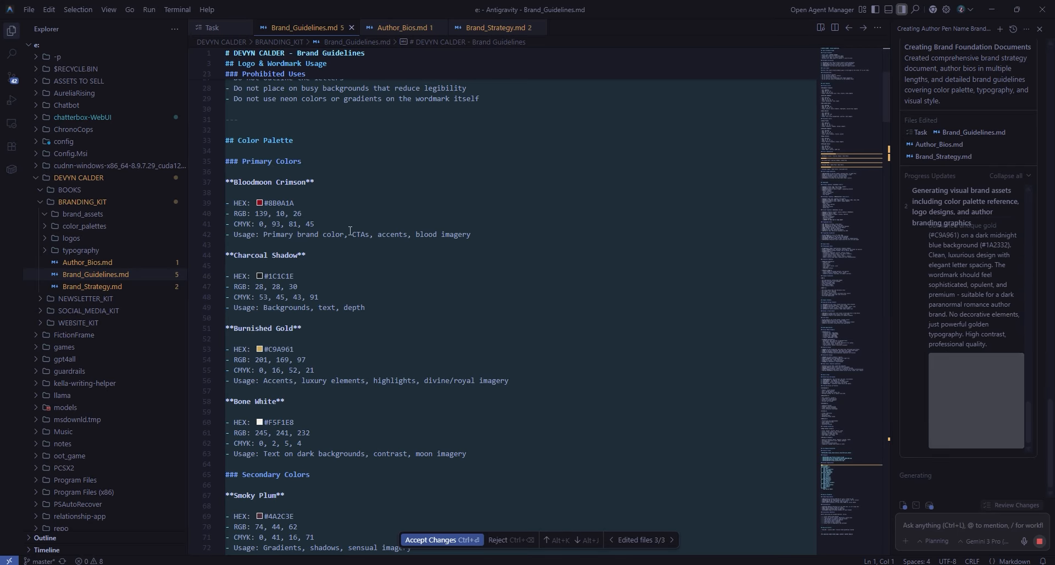
scroll(617, 312, "down", 1)
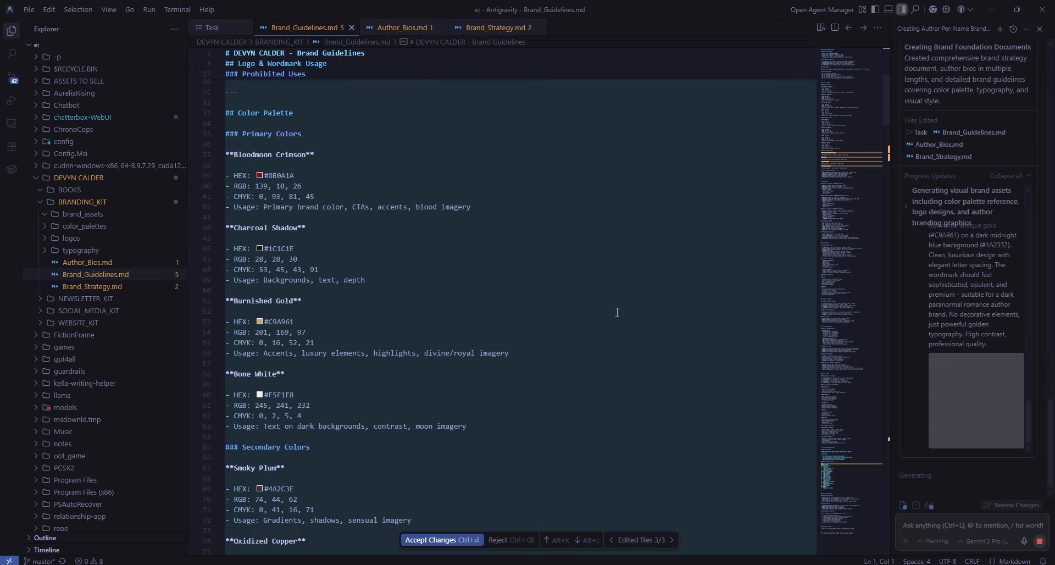
scroll(617, 313, "down", 7)
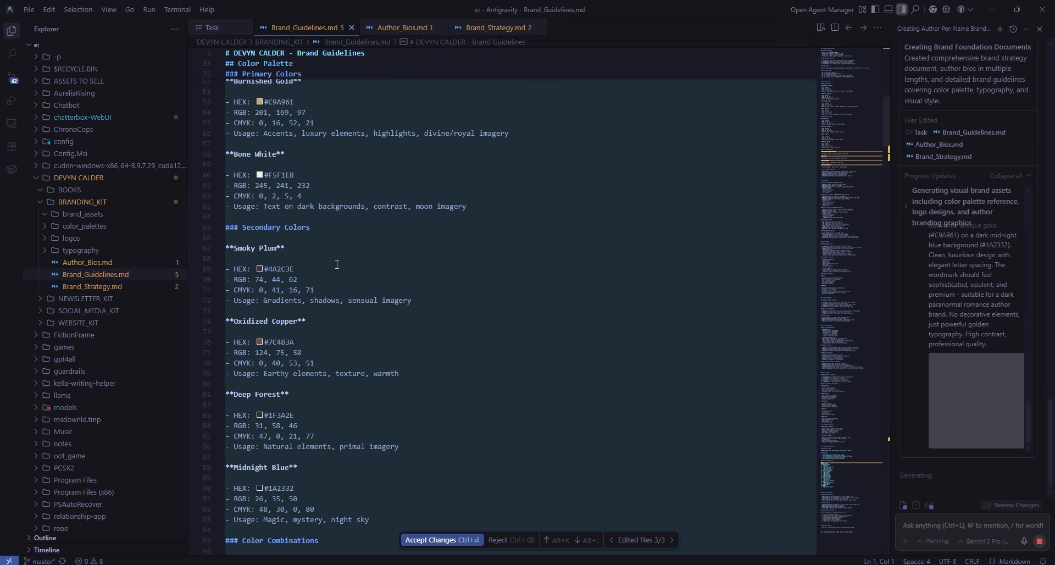
scroll(557, 164, "down", 8)
scroll(626, 201, "up", 6)
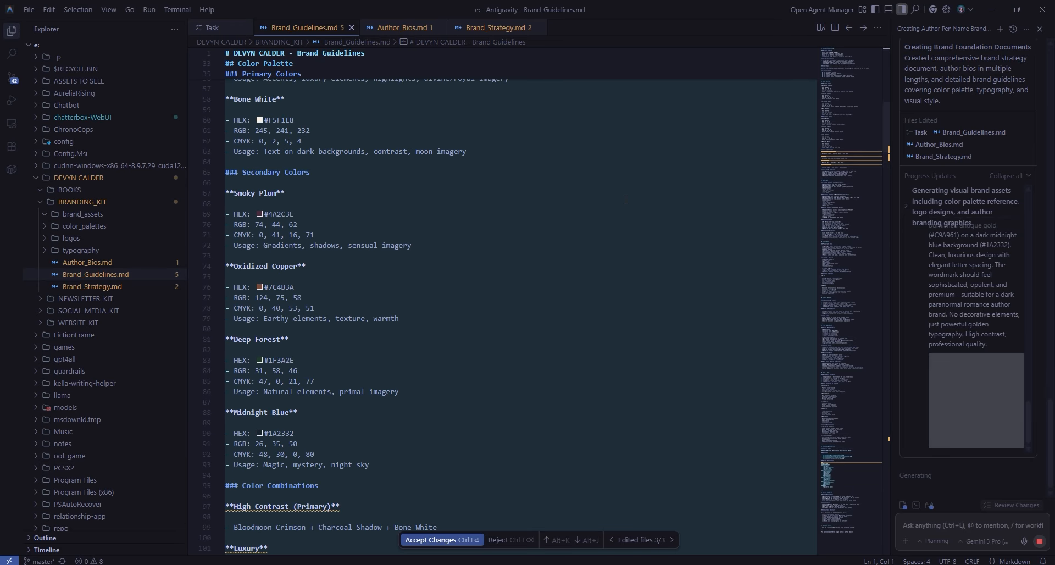
scroll(625, 200, "up", 9)
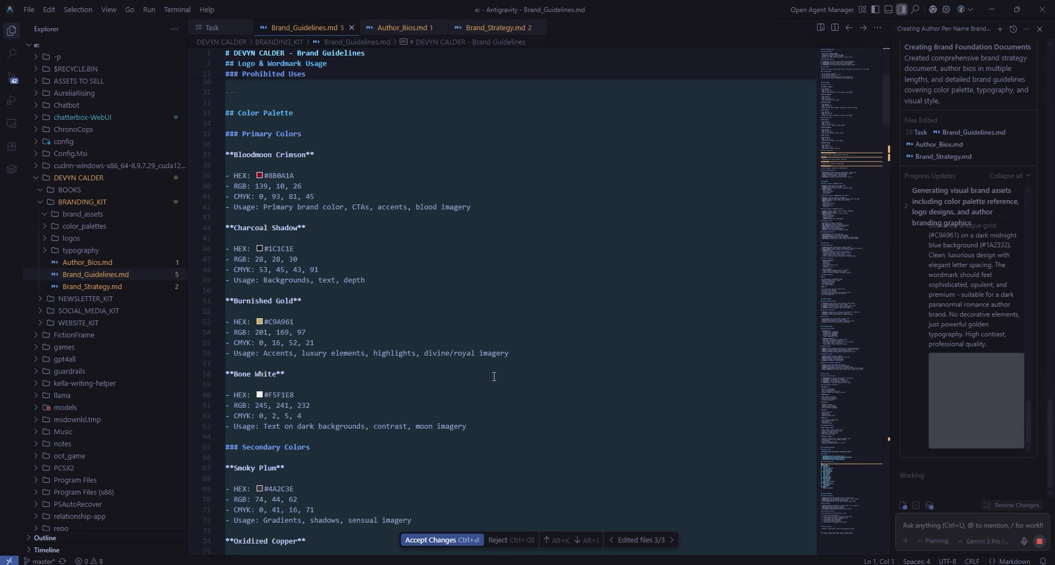
scroll(626, 313, "down", 12)
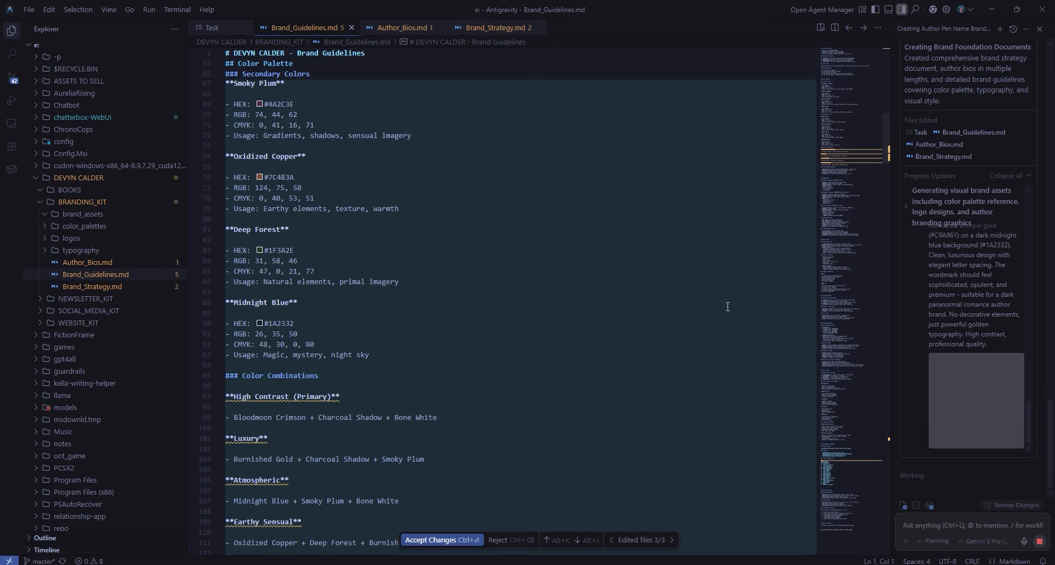
scroll(726, 303, "down", 10)
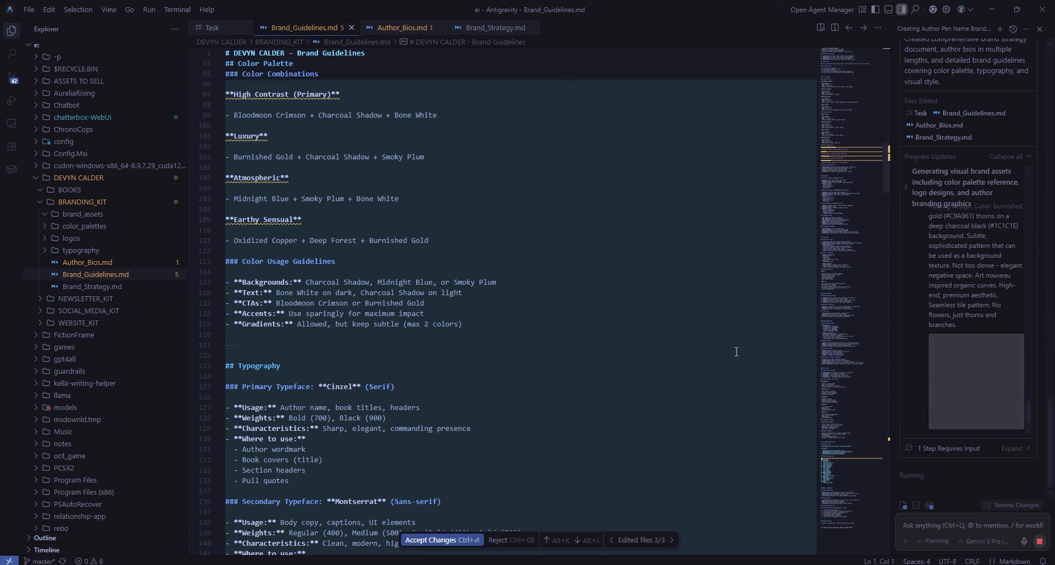
- Approve the agent's pending commands that copy the primary color palette and the crimson, reversed white and gold logos into the branding kit
scroll(990, 266, "down", 5)
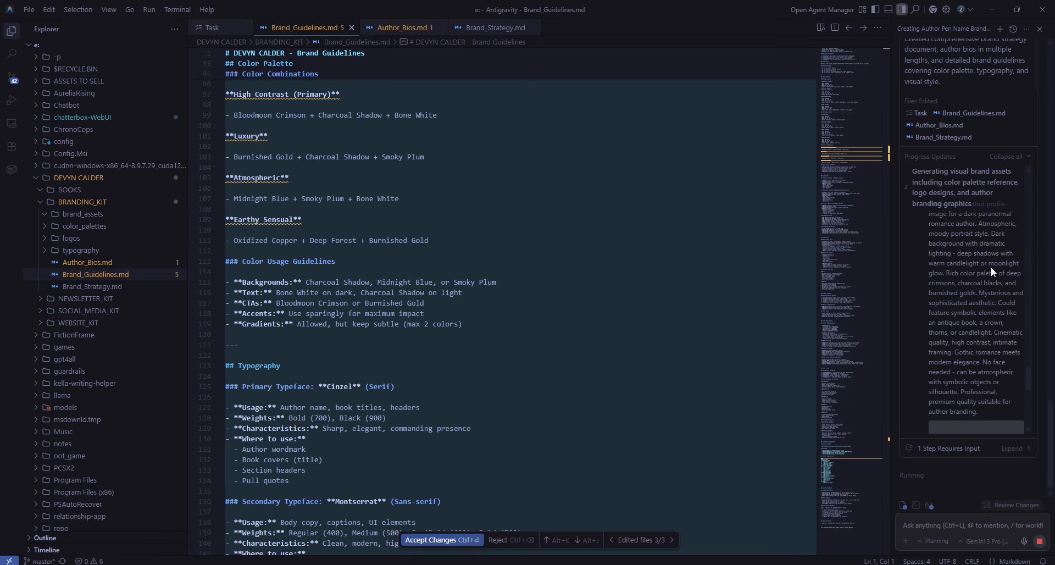
scroll(991, 272, "up", 7)
scroll(995, 279, "down", 6)
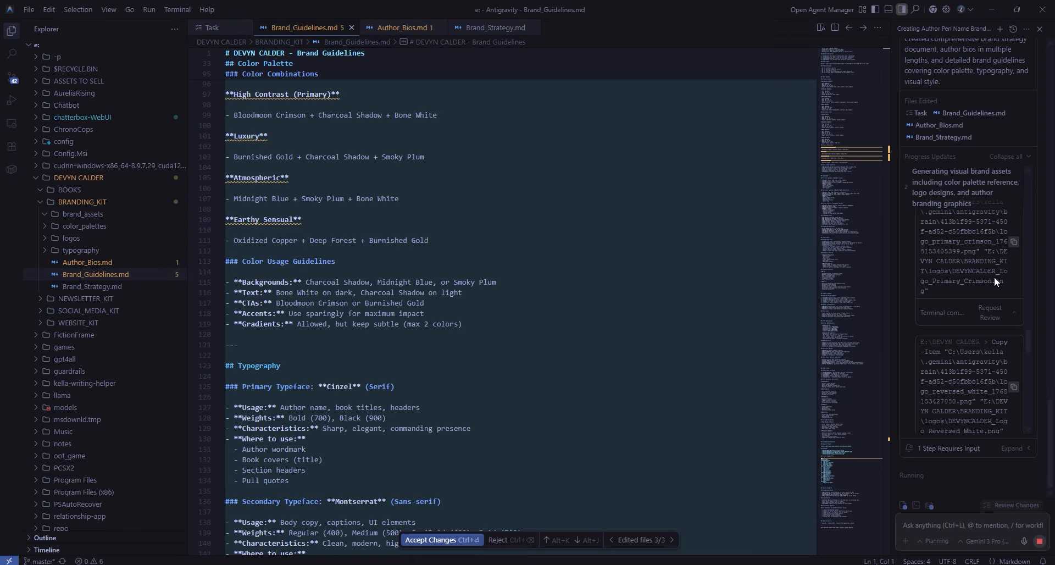
scroll(995, 279, "up", 3)
left_click(998, 330)
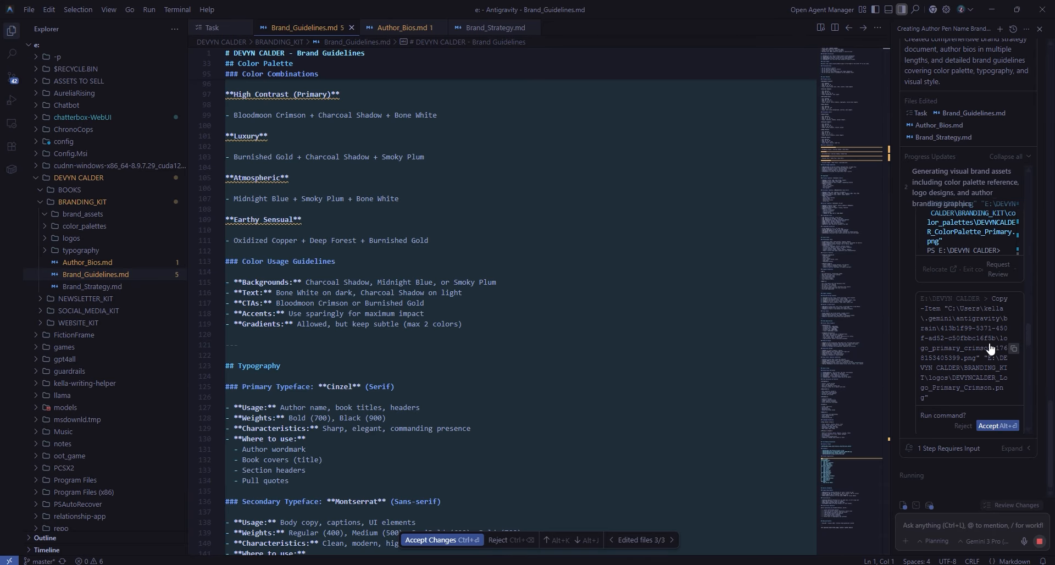
left_click(1005, 316)
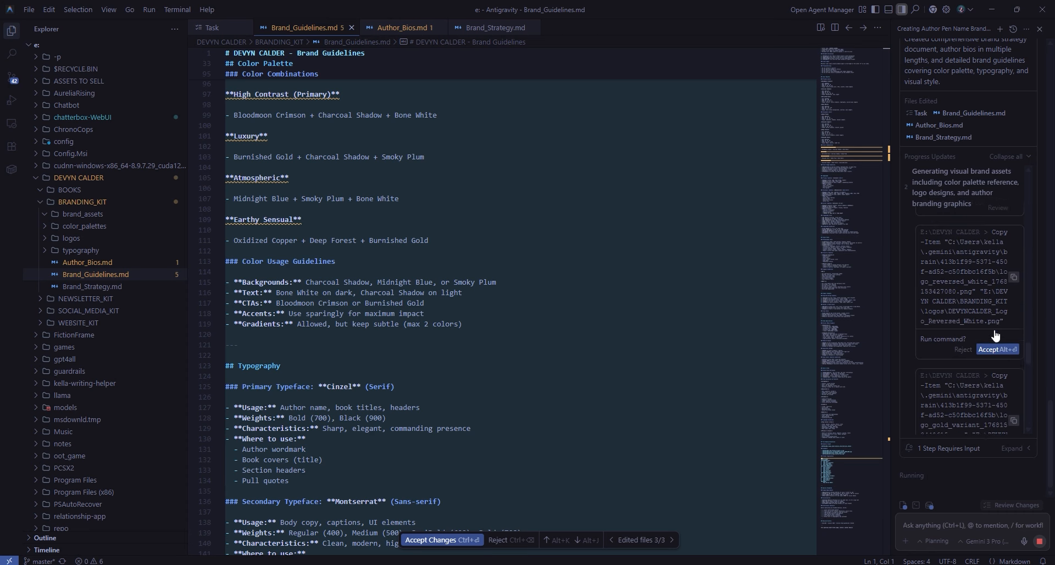
left_click(996, 344)
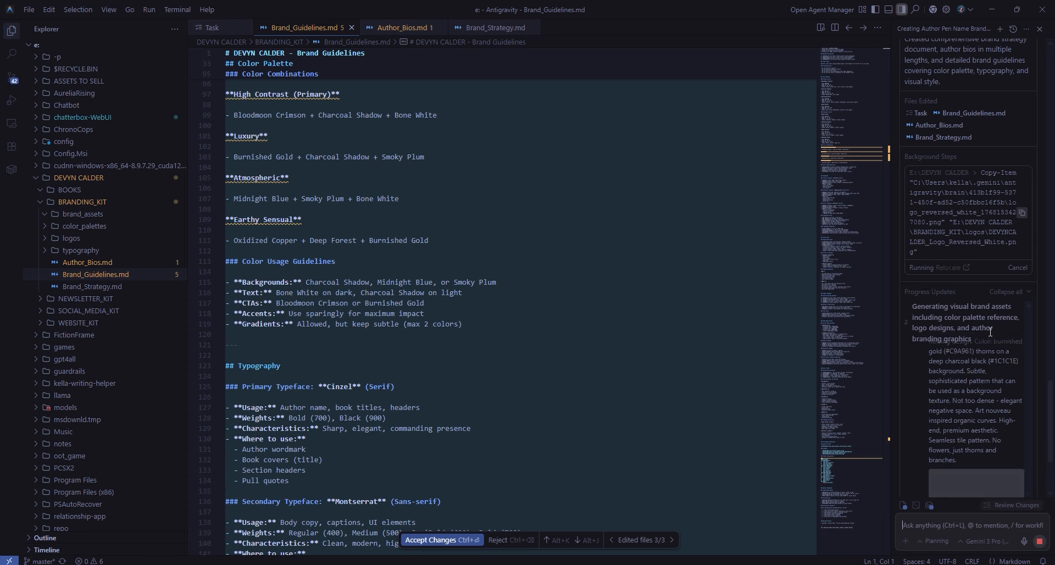
scroll(988, 332, "down", 3)
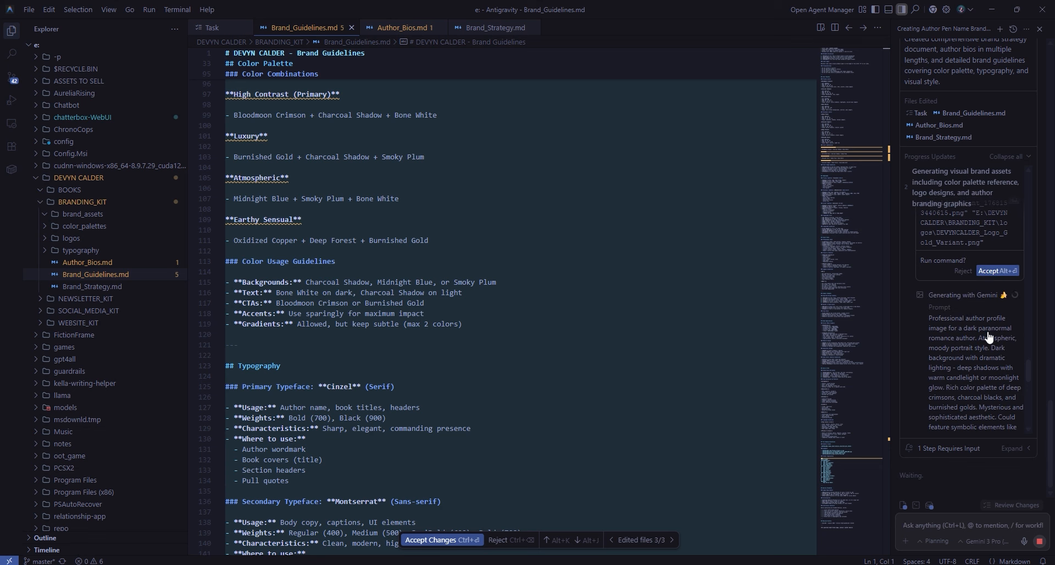
left_click(986, 275)
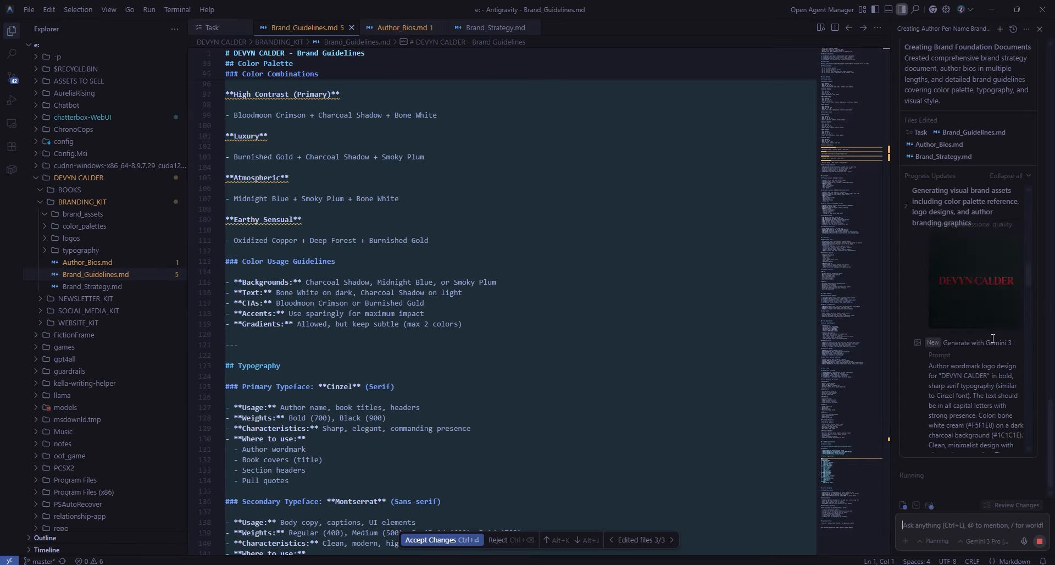
- View the generated brand images in the agent's progress updates, including the color palette reference, crimson wordmark and gold thorns pattern
scroll(989, 324, "up", 5)
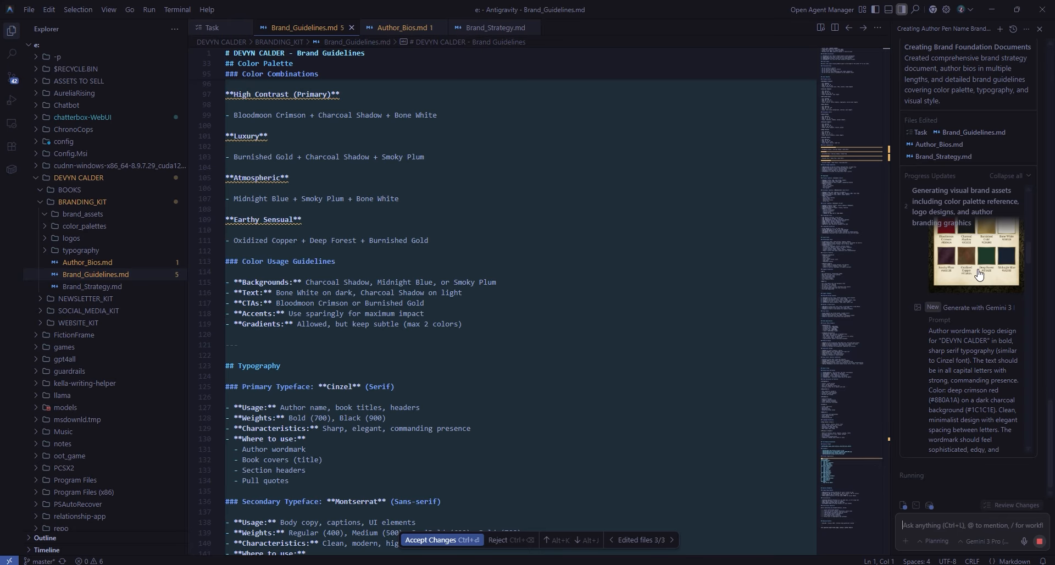
left_click(979, 269)
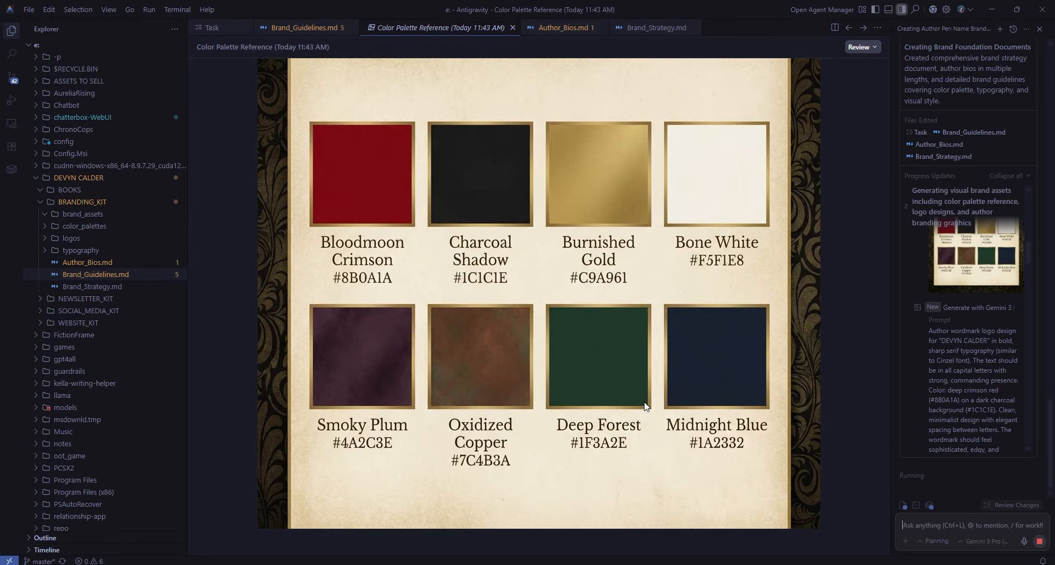
scroll(1000, 302, "down", 3)
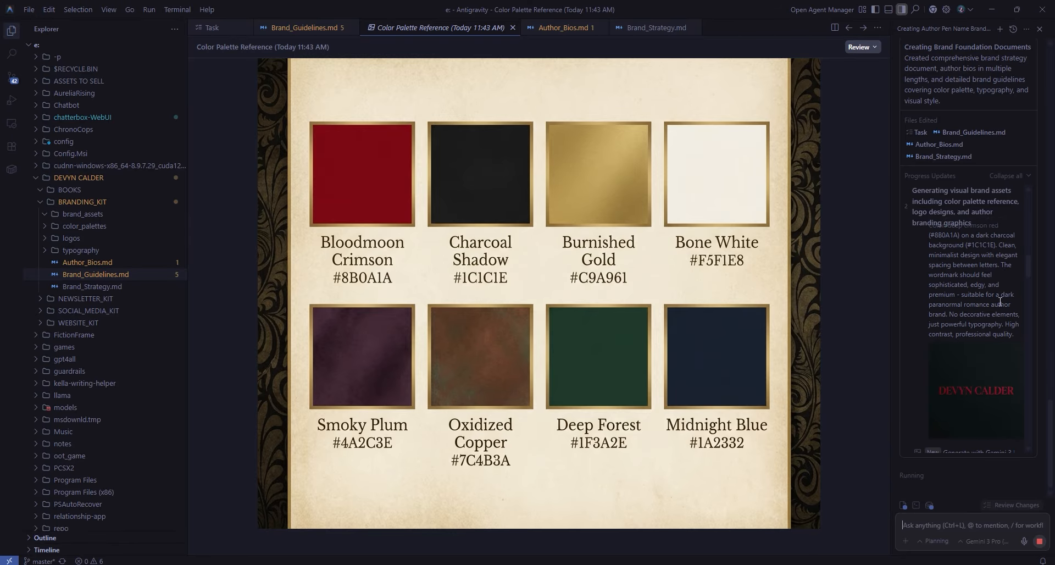
left_click(990, 384)
scroll(1008, 328, "down", 3)
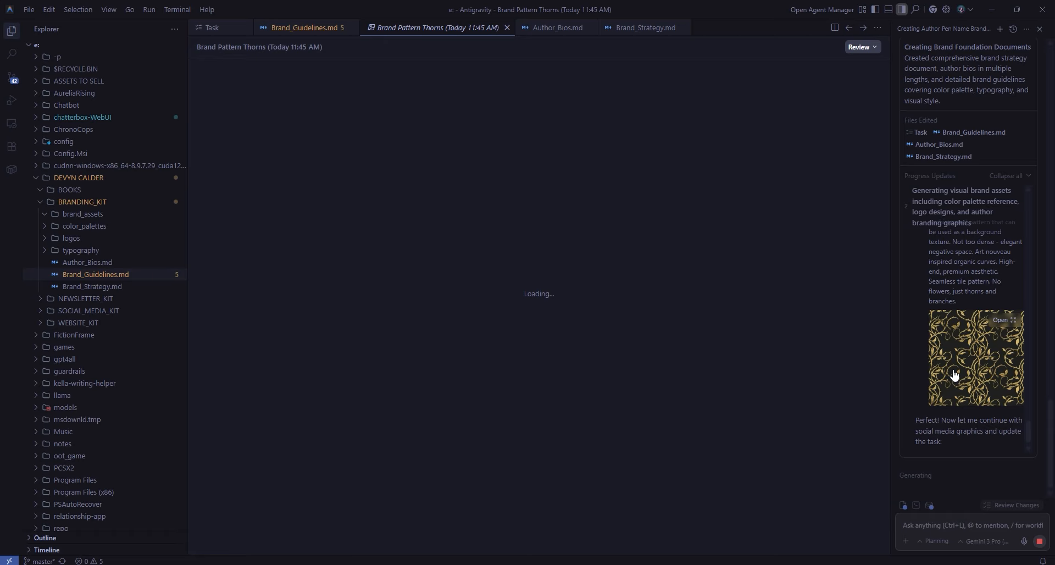
scroll(952, 378, "up", 3)
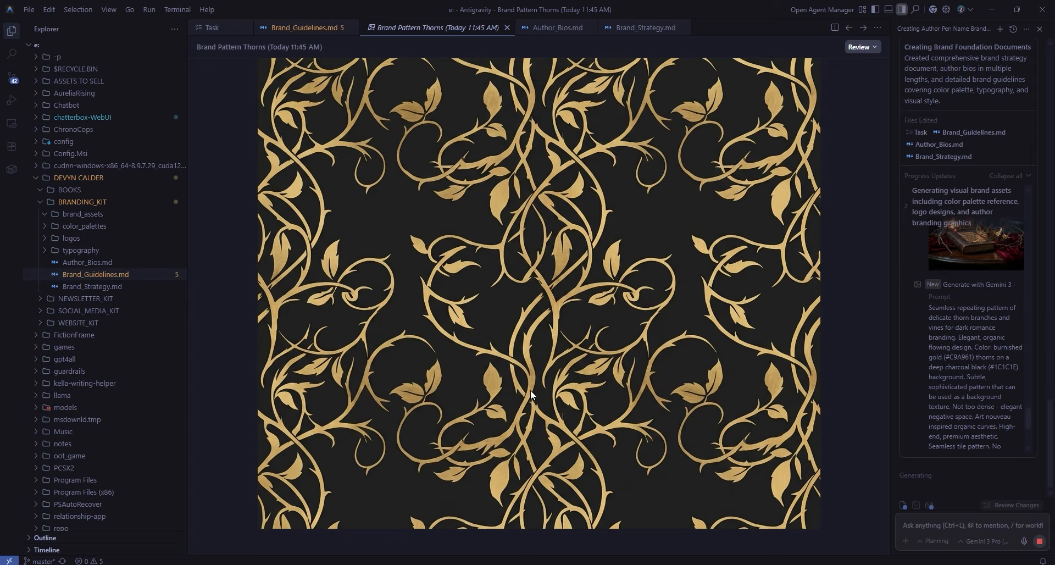
- Go back to the start of the agent conversation and reread the original pen name branding prompt
scroll(995, 360, "up", 8)
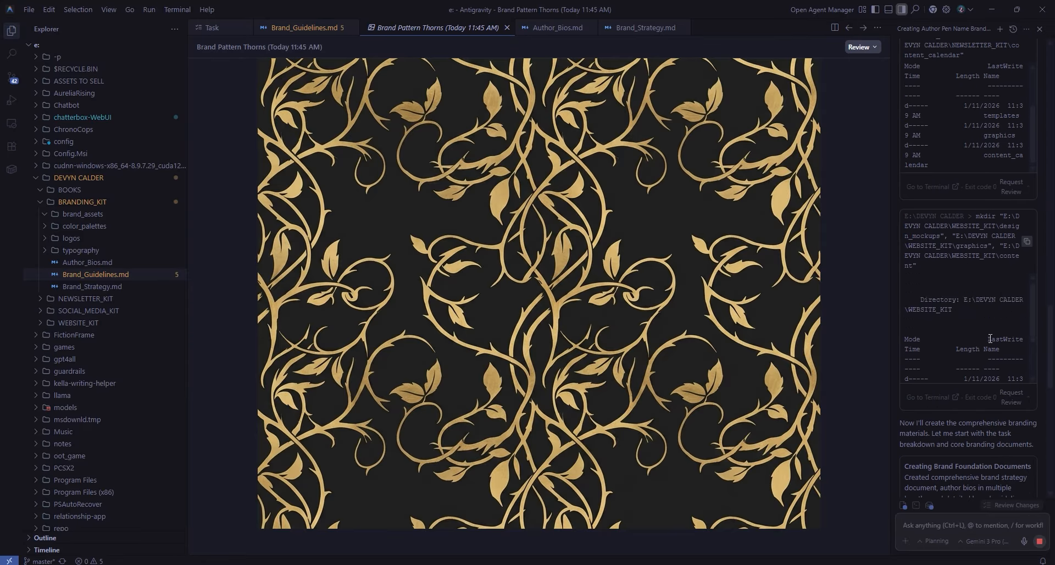
scroll(997, 350, "up", 10)
scroll(989, 337, "up", 8)
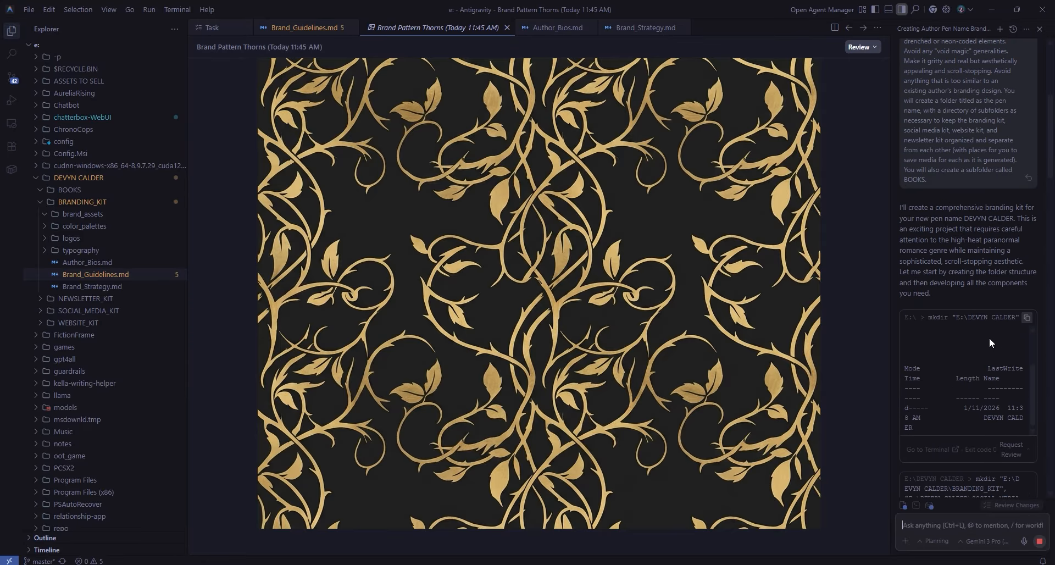
scroll(990, 233, "up", 5)
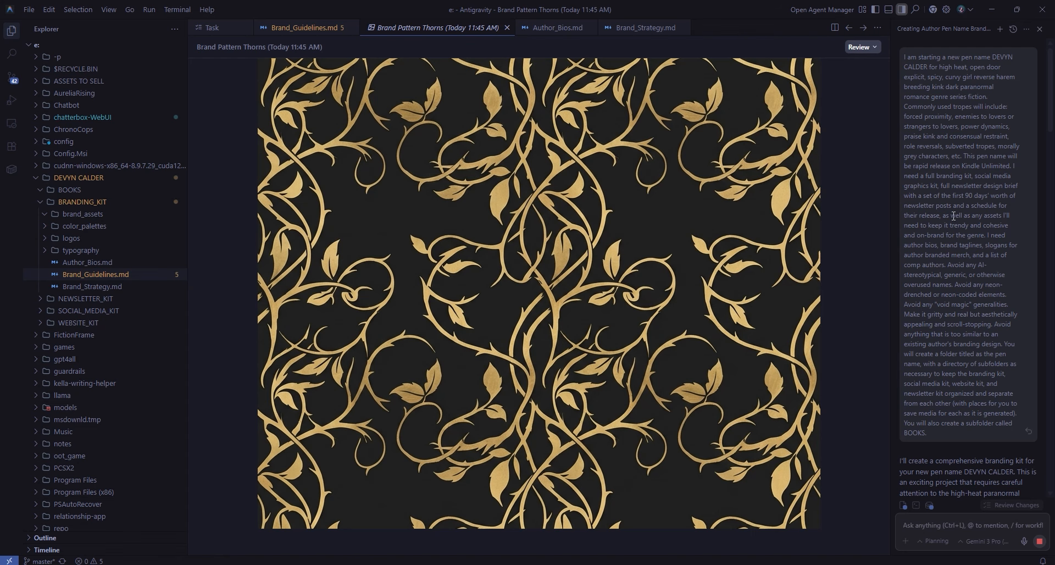
- Approve the pending commands that copy the atmospheric author profile image and the gold thorns pattern into the brand_assets folder
scroll(967, 219, "down", 15)
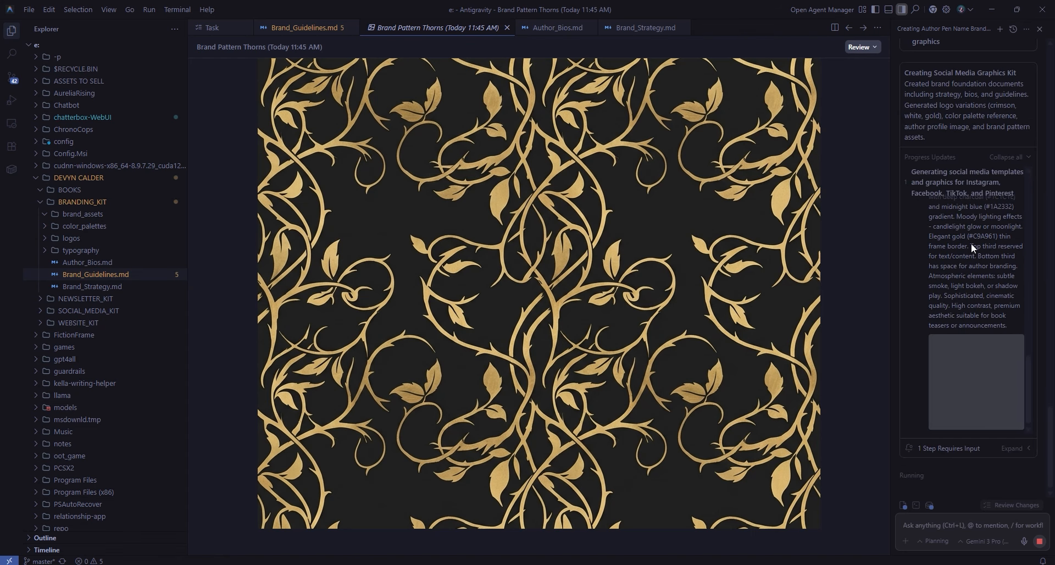
scroll(988, 269, "up", 10)
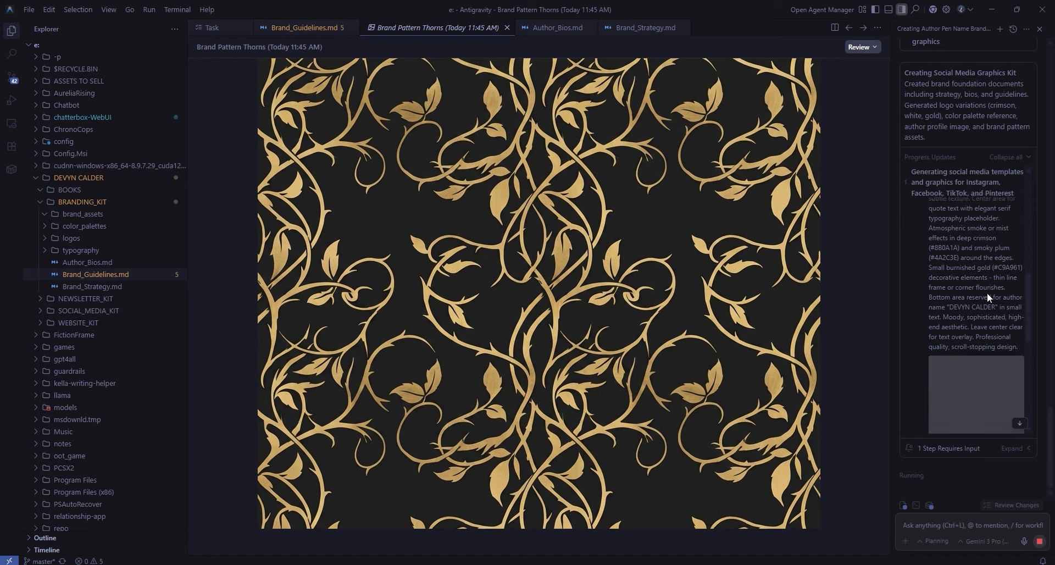
scroll(987, 292, "up", 2)
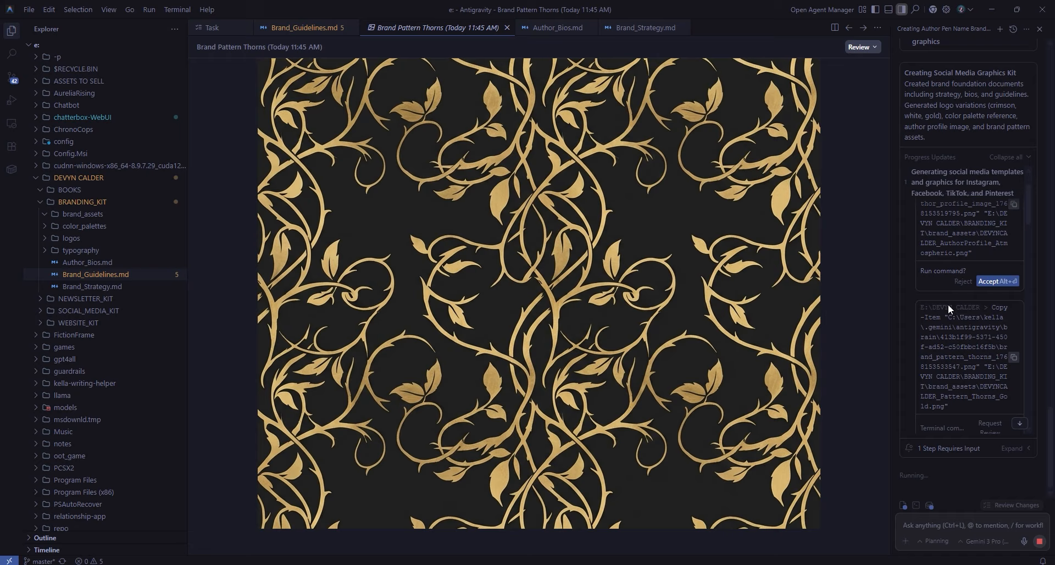
left_click(997, 281)
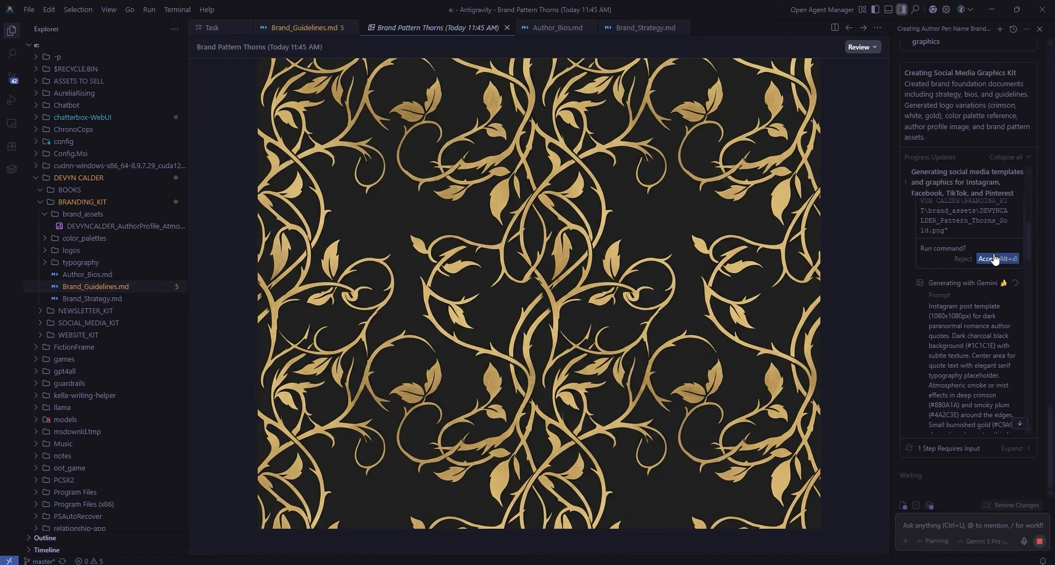
left_click(995, 258)
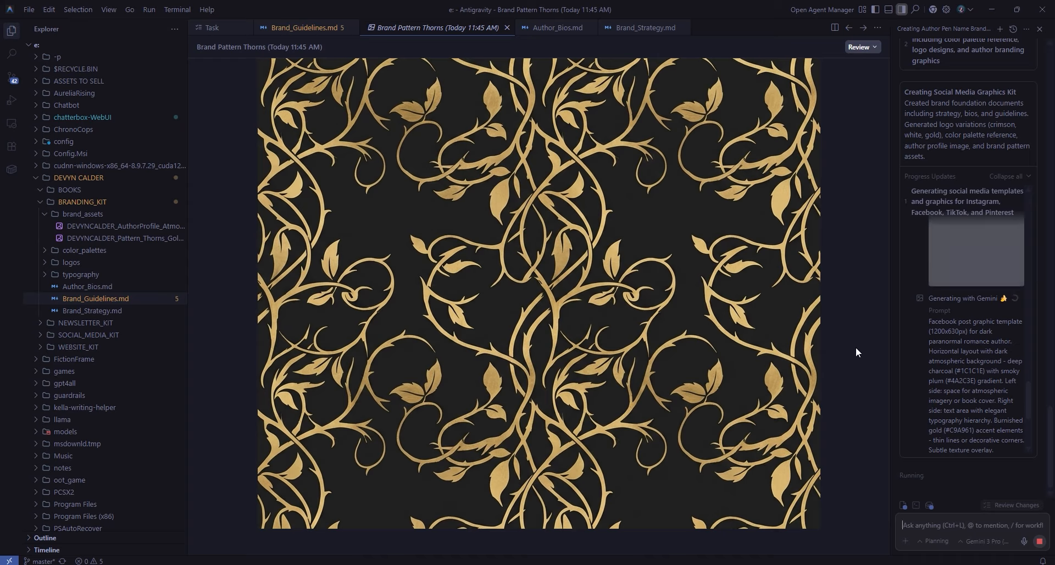
- Switch to File Explorer and inspect the images in the BRANDING_KIT brand_assets folder with enlarged thumbnails
key("alt+Tab")
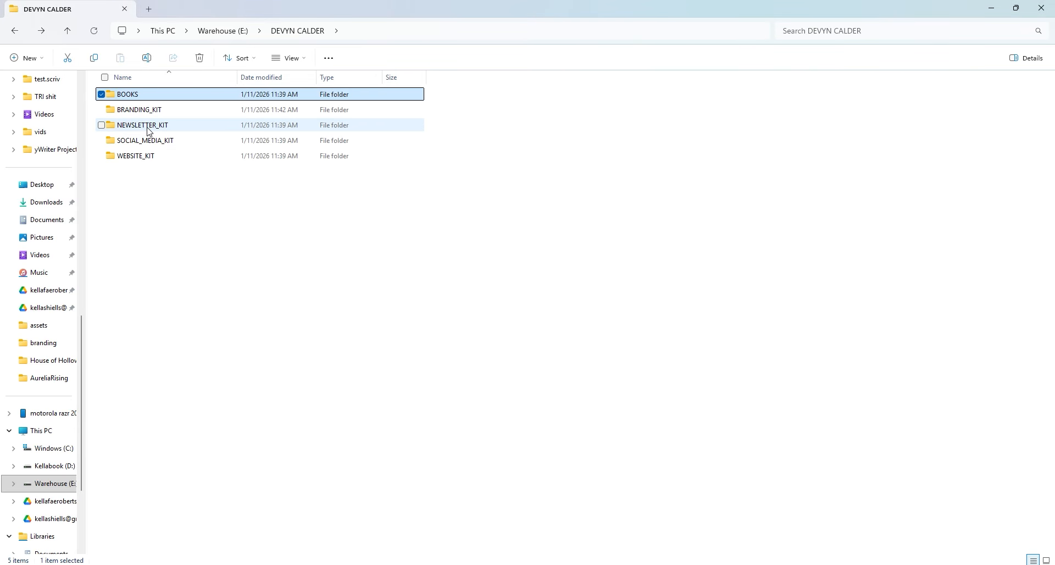
double_click(150, 109)
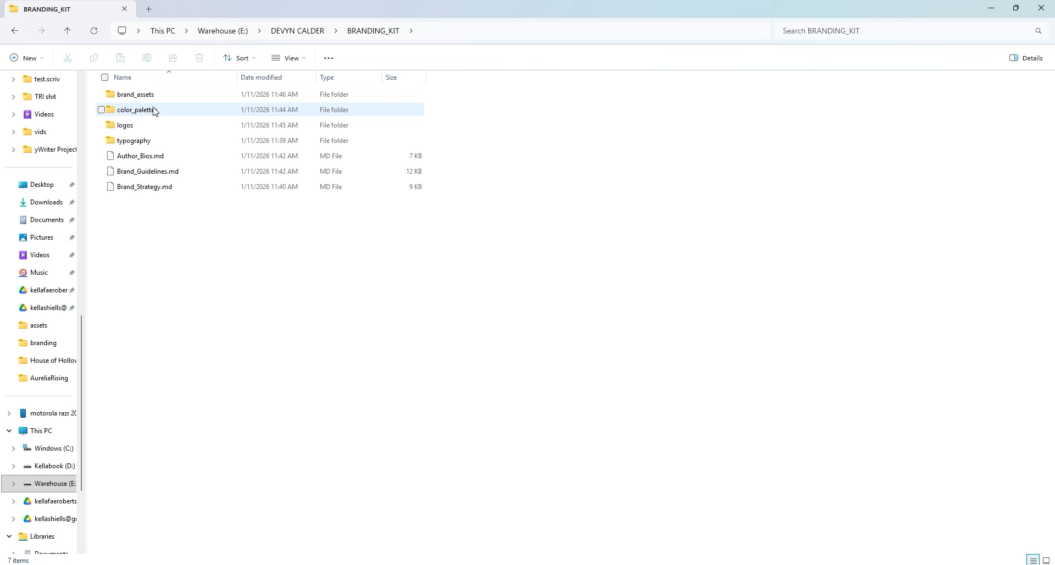
double_click(136, 94)
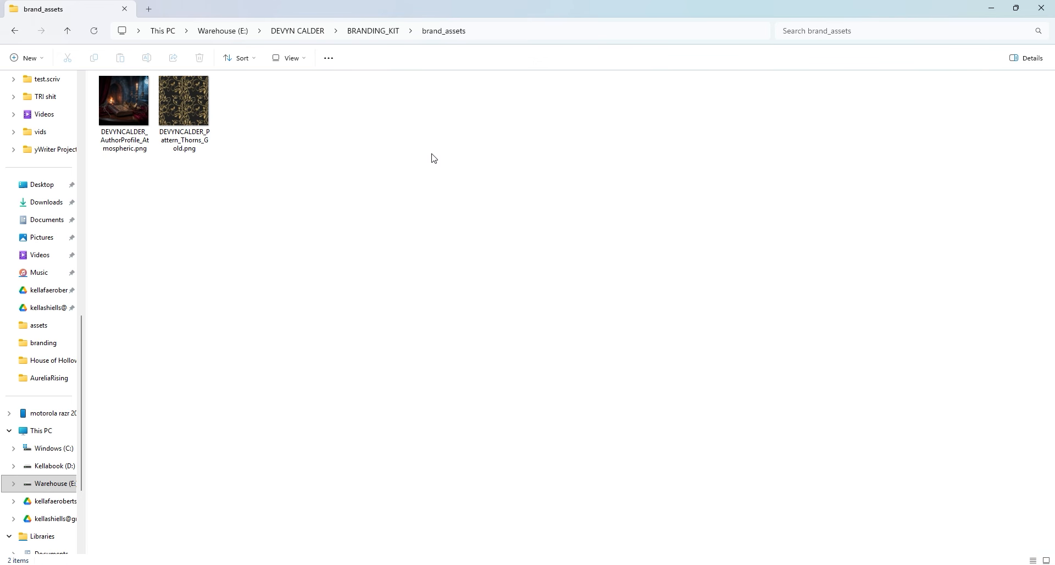
scroll(431, 157, "up", 3)
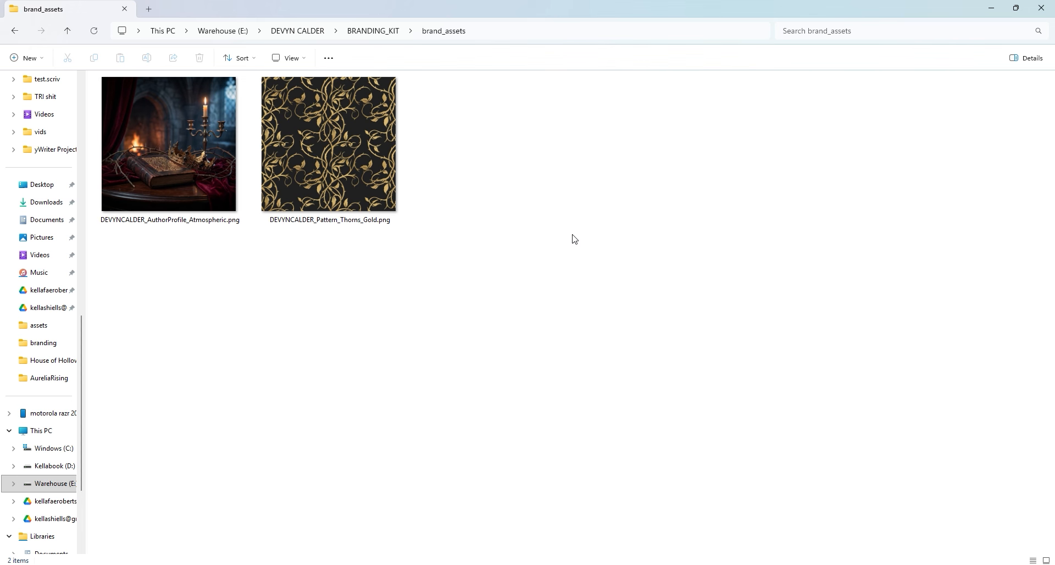
- Inspect the logos folder with enlarged thumbnails, check the typography folder, and return to BRANDING_KIT
key("alt+Left")
double_click(130, 126)
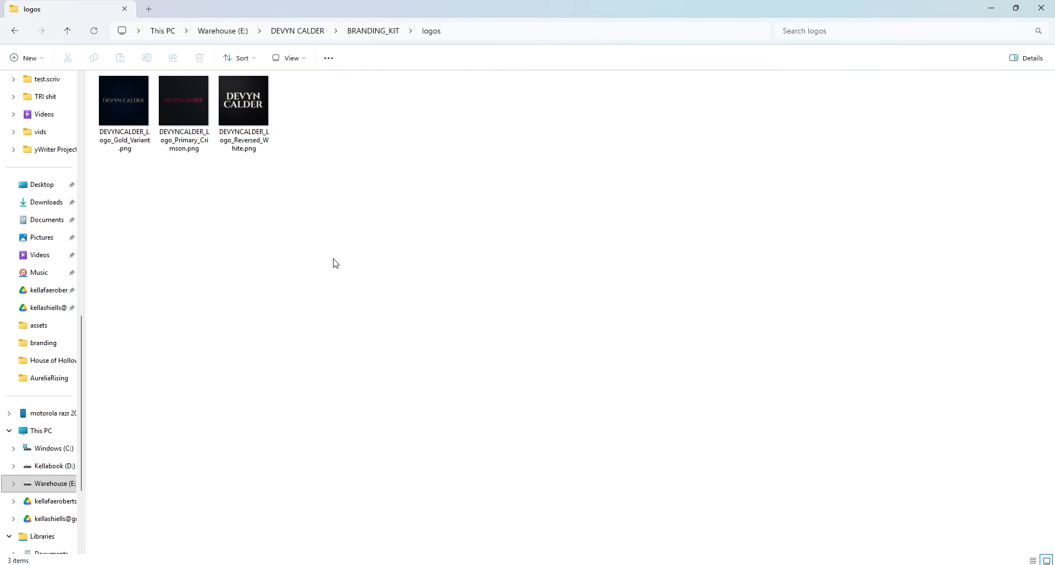
scroll(335, 263, "up", 5, "ctrl")
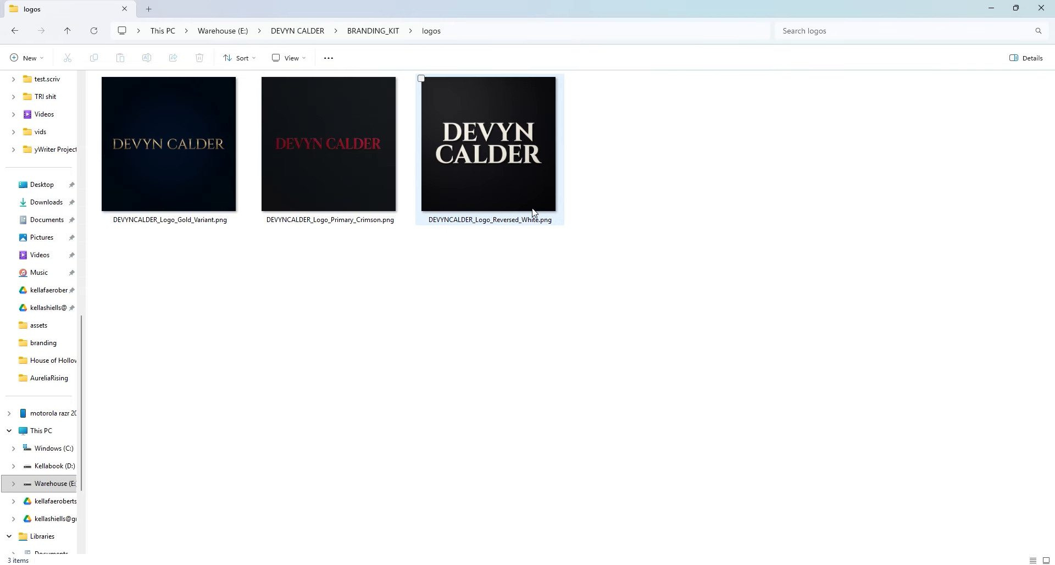
key("alt+Left")
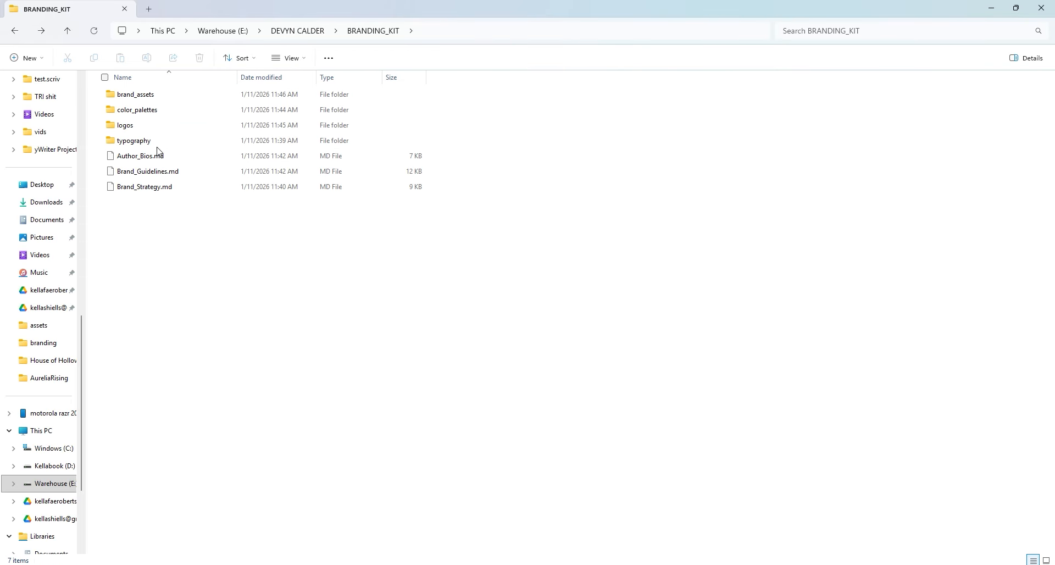
double_click(144, 142)
key("alt+Left")
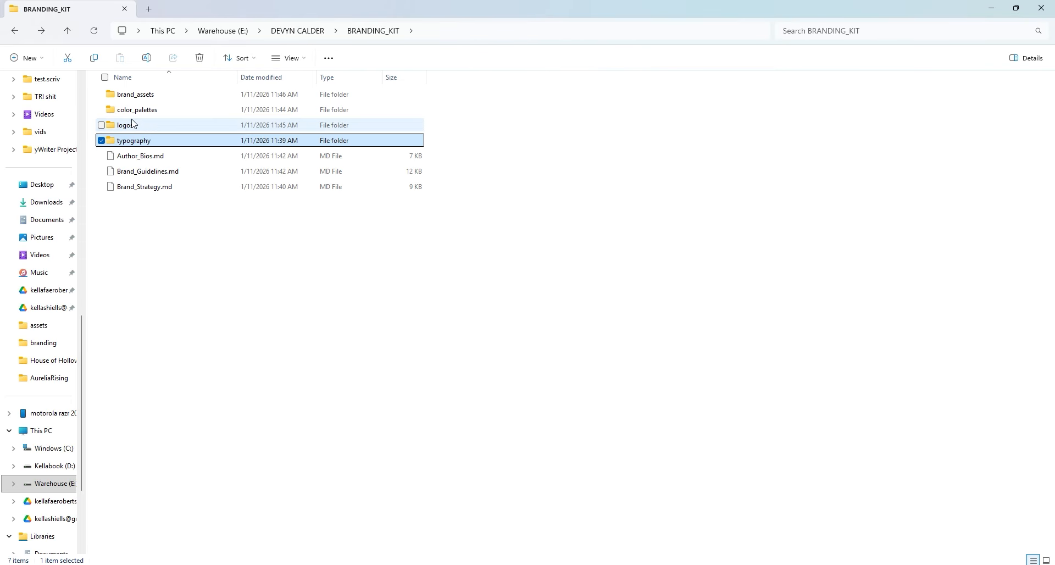
- Inspect the colour palette image in the color_palettes folder with enlarged thumbnails, and return to the main pen name folder
key("Up")
key("Up")
key("Return")
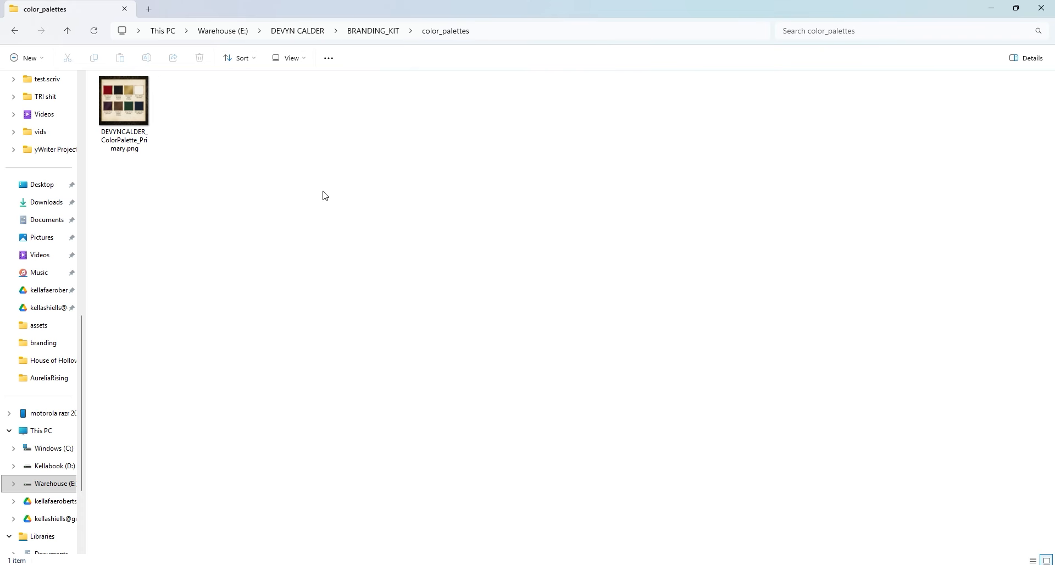
scroll(324, 200, "up", 4, "ctrl")
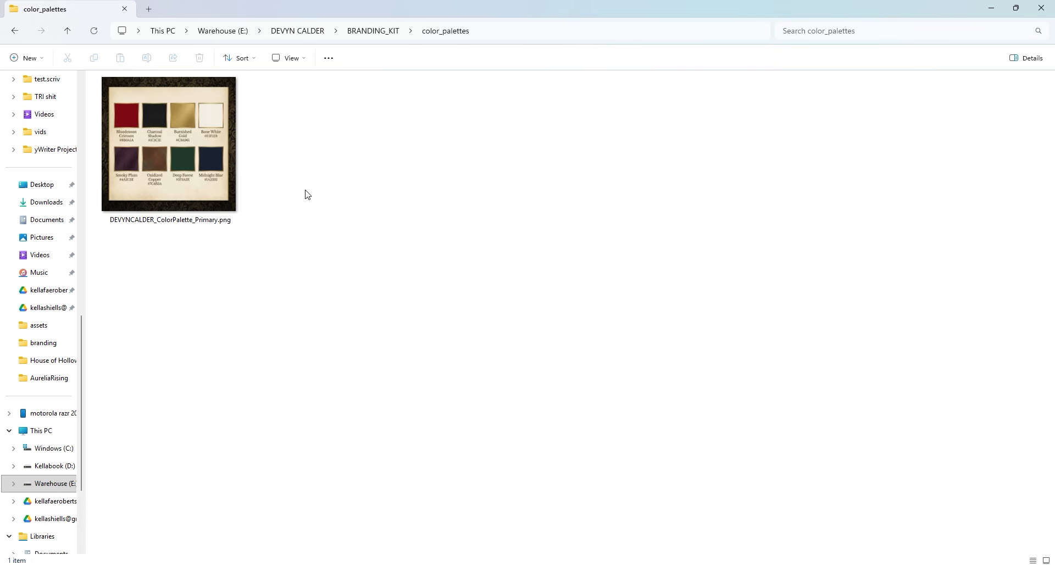
key("alt+Left")
key("alt+Left")
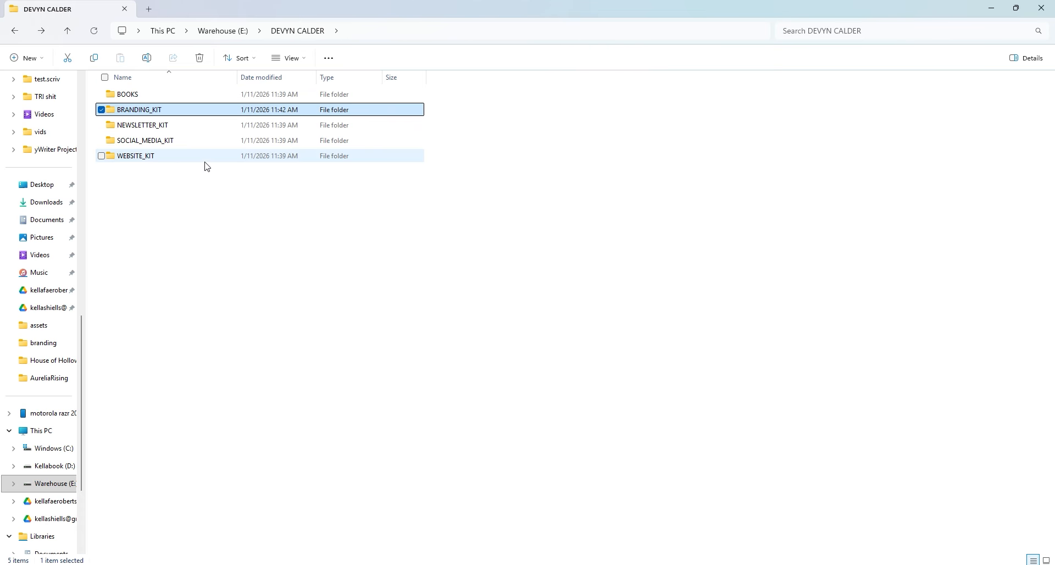
- Check the facebook, templates, pinterest and instagram subfolders of SOCIAL_MEDIA_KIT for generated files, and return to the main pen name folder
double_click(174, 142)
double_click(132, 95)
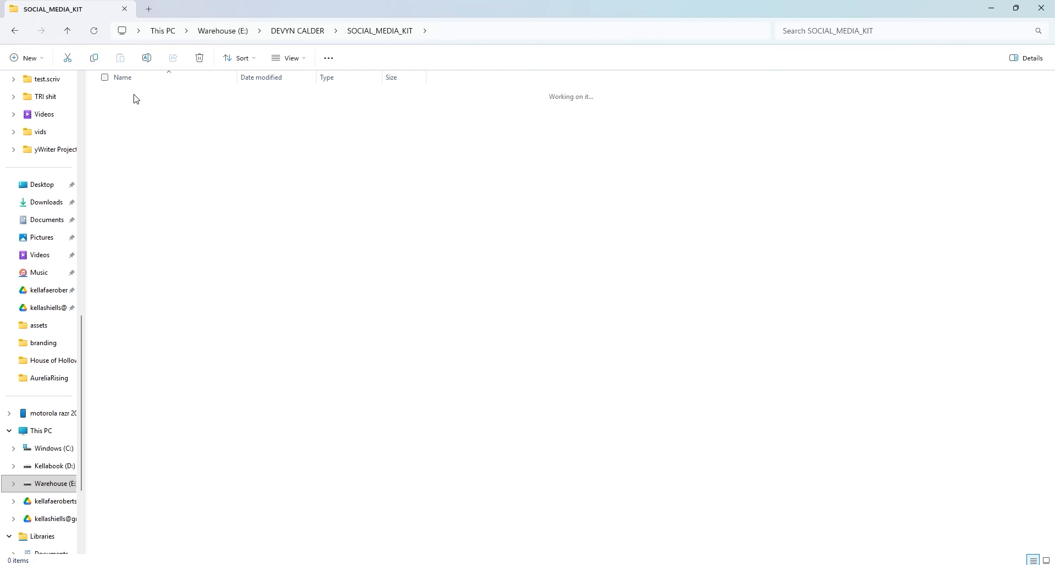
key("alt+Left")
double_click(148, 144)
key("alt+Left")
left_click(145, 124)
double_click(144, 124)
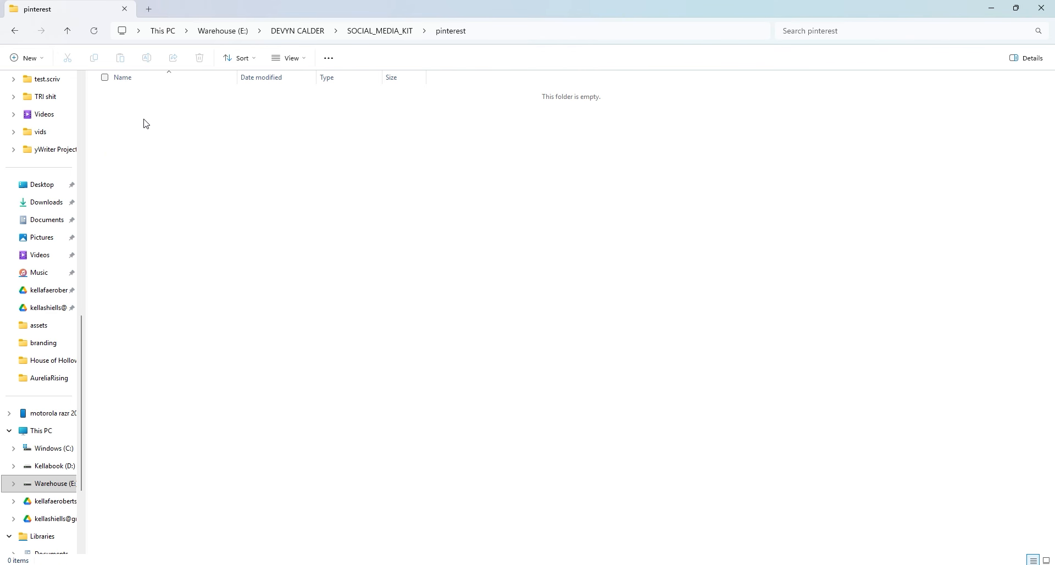
key("alt+Left")
left_click(160, 113)
double_click(159, 112)
key("alt+Left")
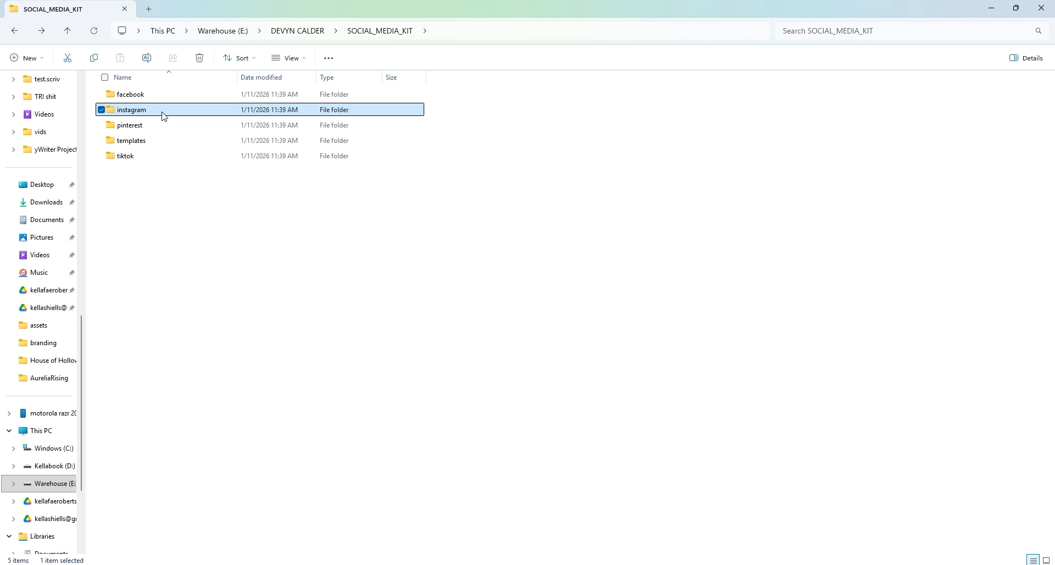
key("alt+Left")
- Check the design_mockups, graphics and content subfolders of WEBSITE_KIT for generated files, and return to the main pen name folder
double_click(142, 159)
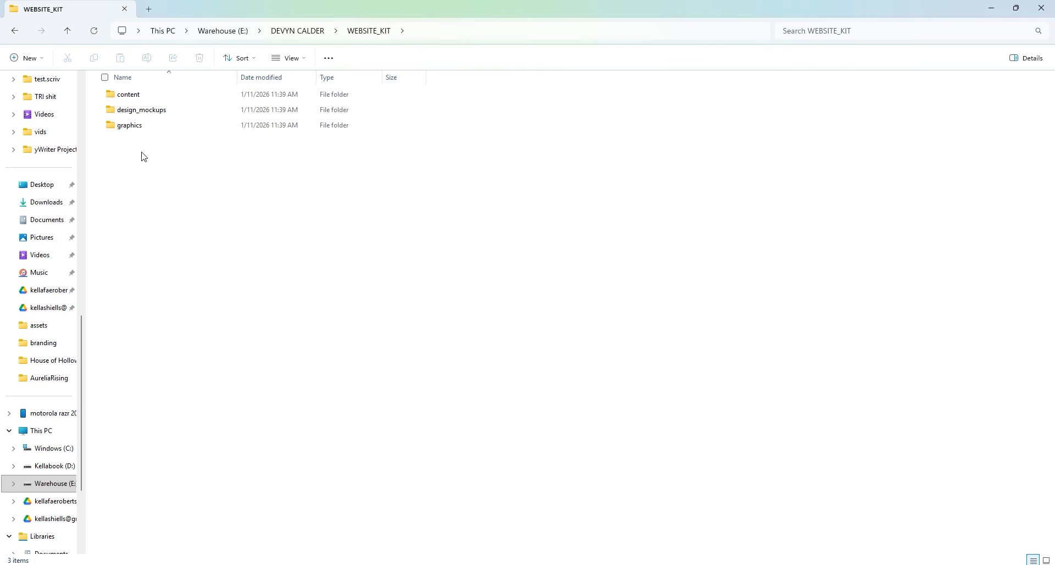
left_click(147, 114)
double_click(147, 114)
key("alt+Left")
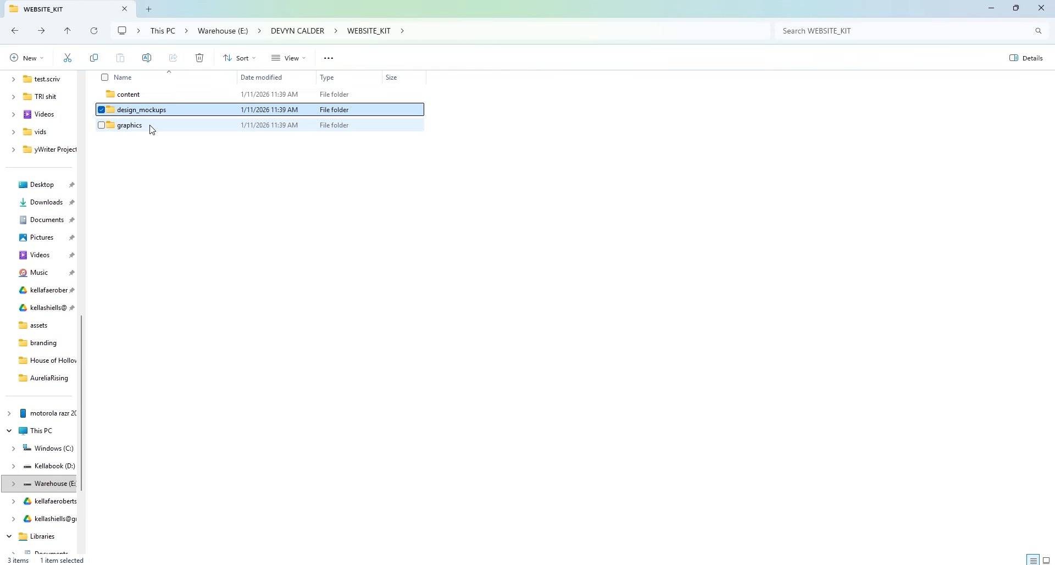
double_click(148, 125)
key("alt+Left")
double_click(142, 94)
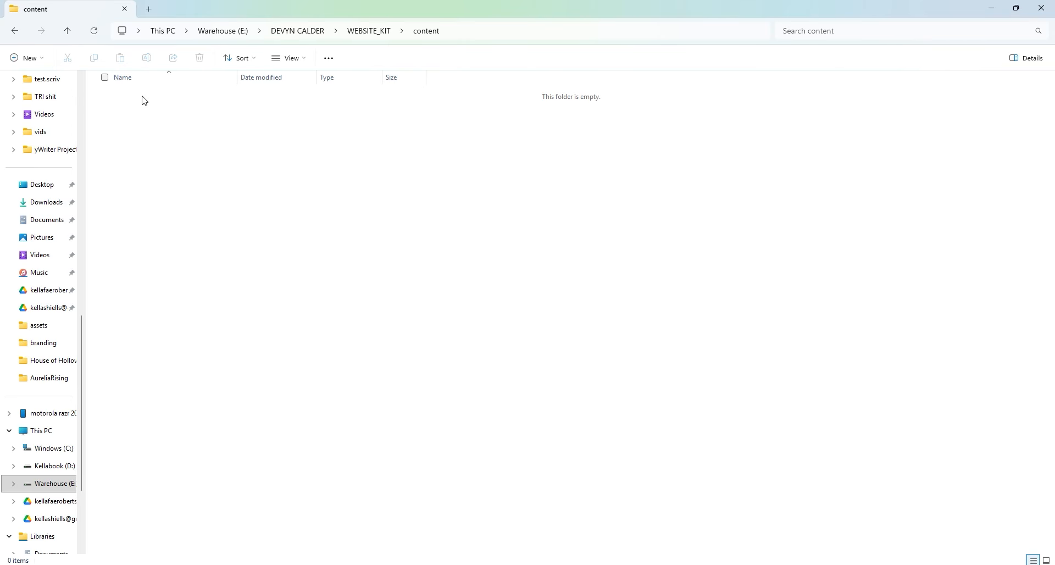
key("alt+Left")
key("alt+Left")
double_click(143, 111)
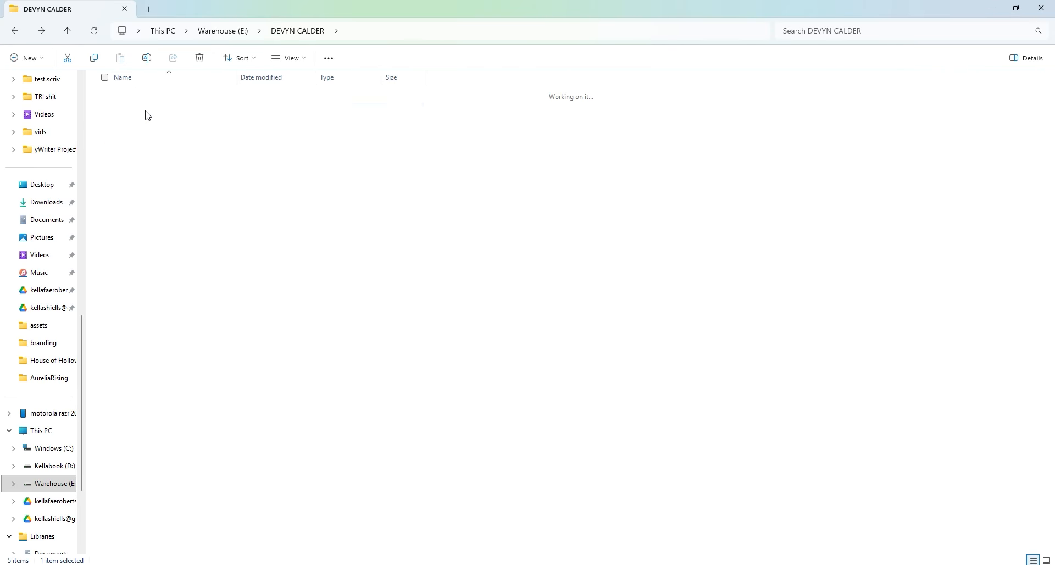
key("alt+Left")
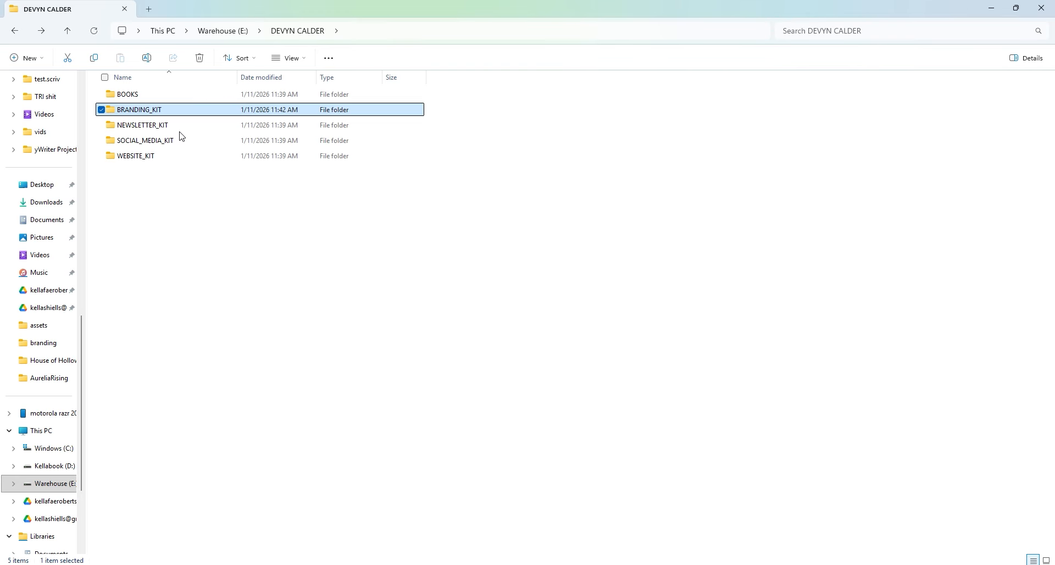
- Check the NEWSLETTER_KIT subfolders, including content_calendar, for generated files, and return to the main pen name folder
double_click(147, 125)
double_click(151, 110)
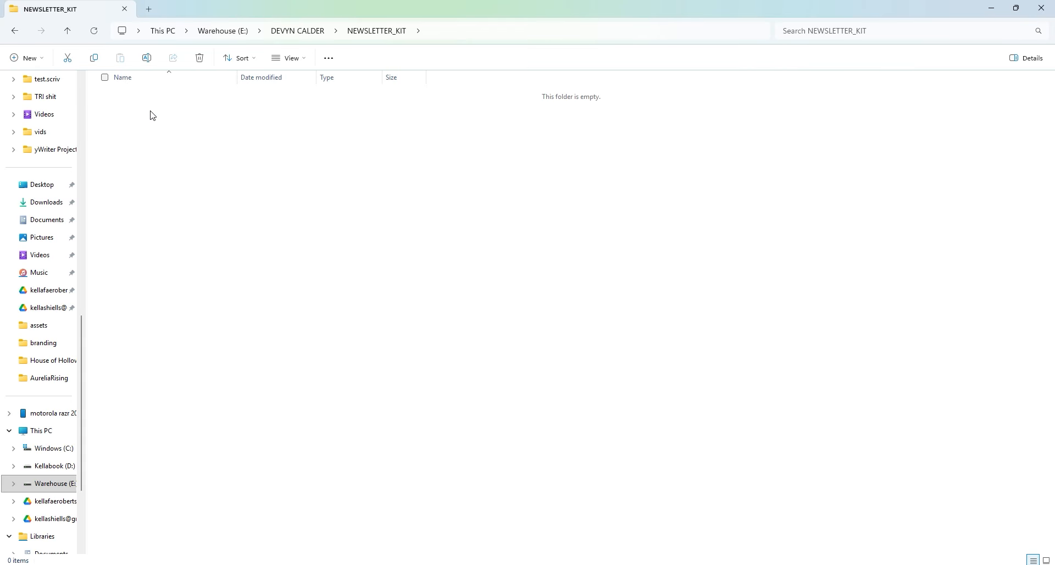
key("alt+Left")
left_click(151, 99)
double_click(152, 99)
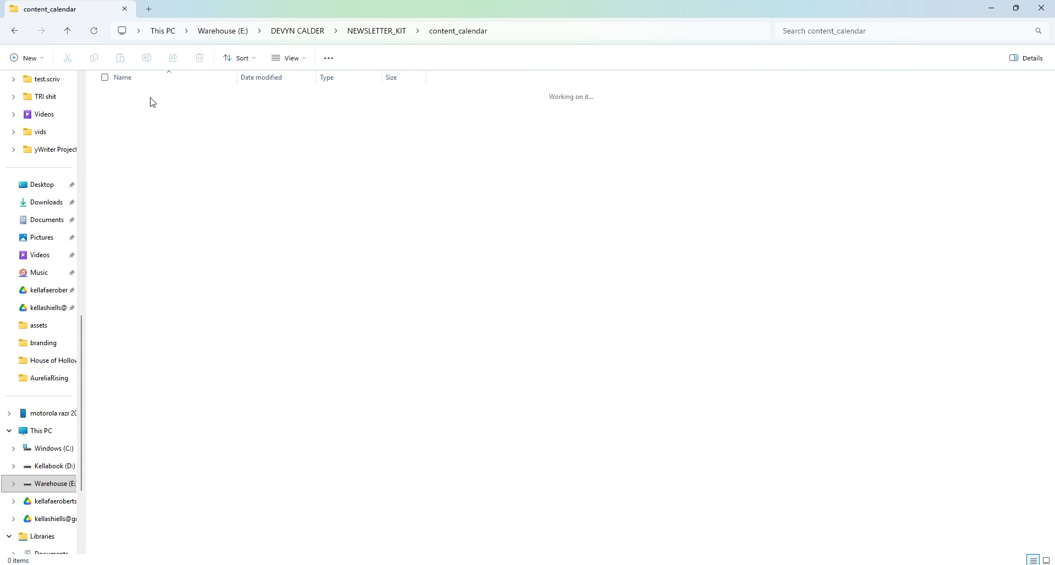
key("alt+Left")
double_click(153, 127)
key("alt+Left")
key("alt+Left")
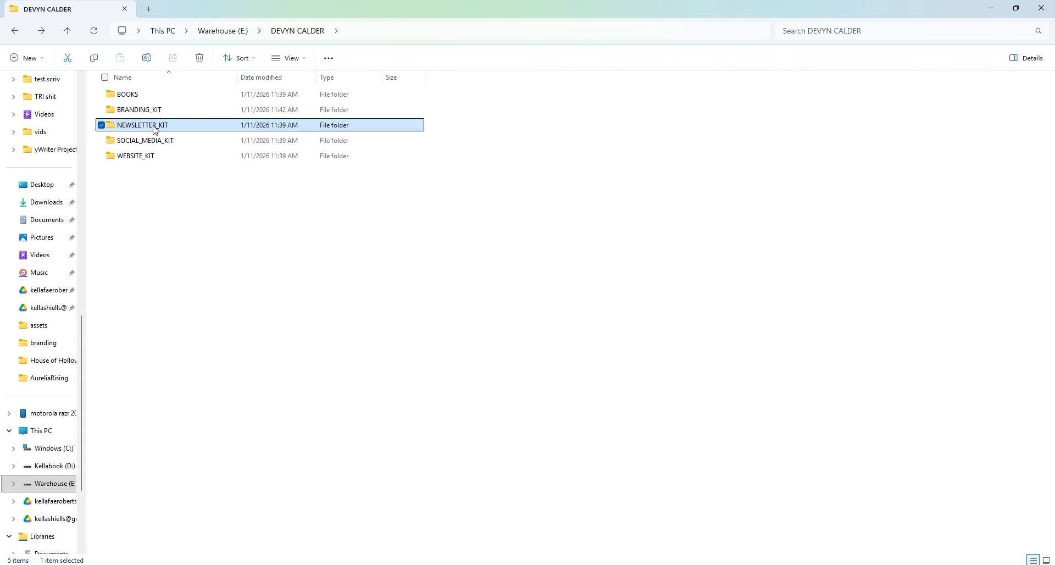
- Reopen BRANDING_KIT, check its brand_assets folder once more, and go back to BRANDING_KIT
double_click(188, 113)
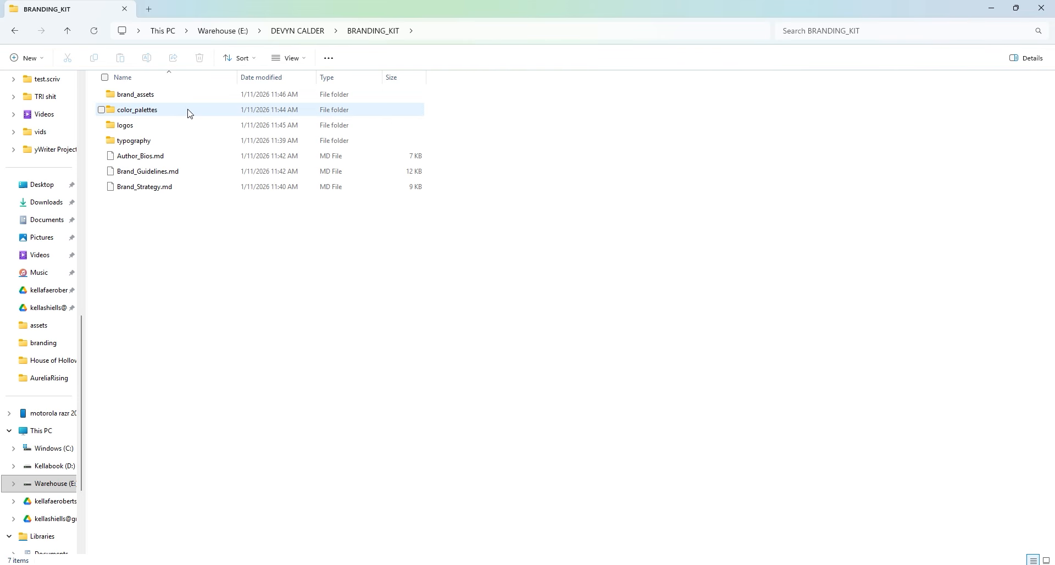
double_click(188, 95)
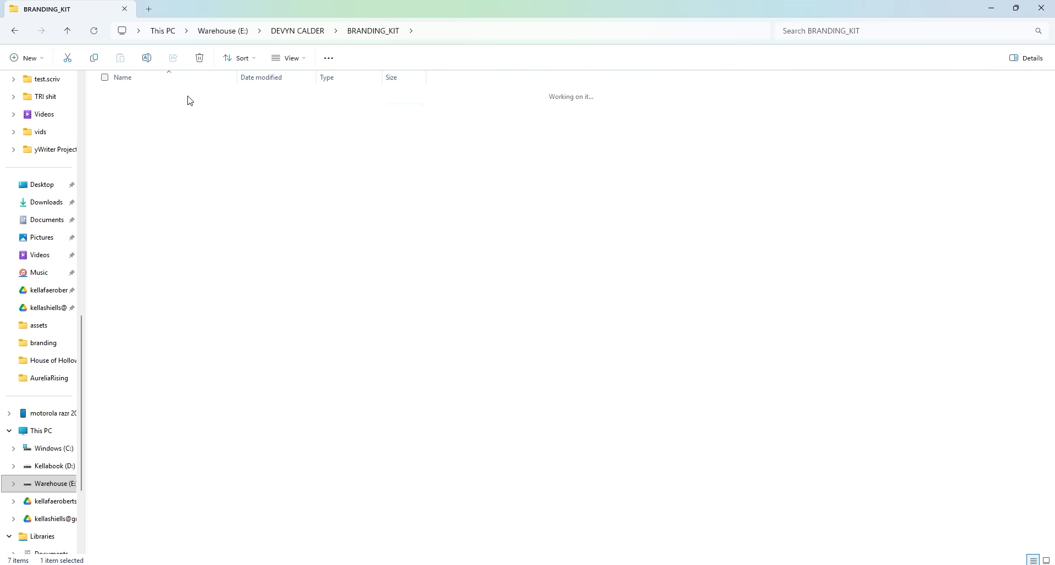
key("alt+Left")
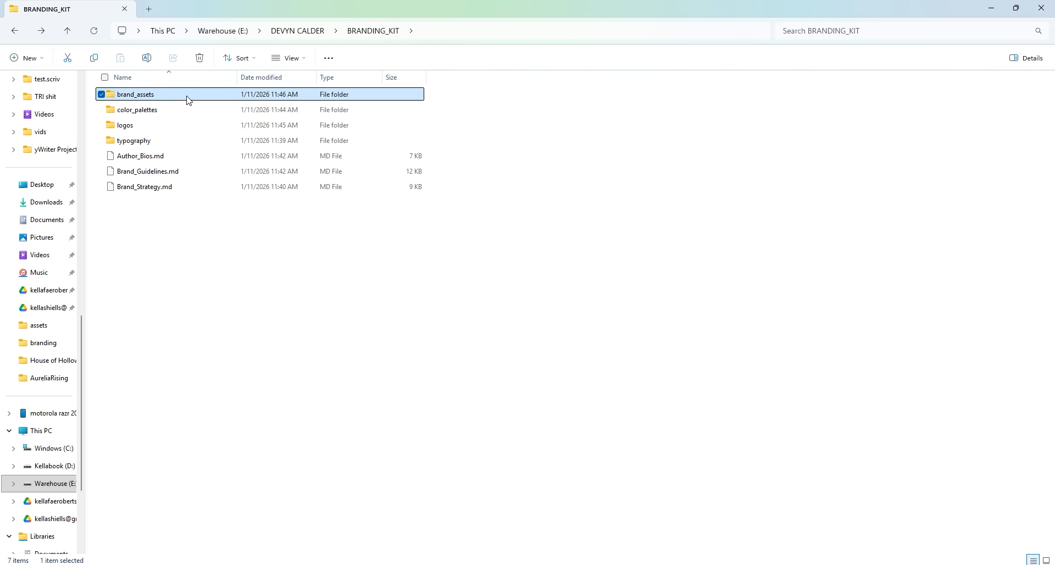
- Switch back to Antigravity and open the generated Facebook post template from the agent conversation for review
key("alt+Tab")
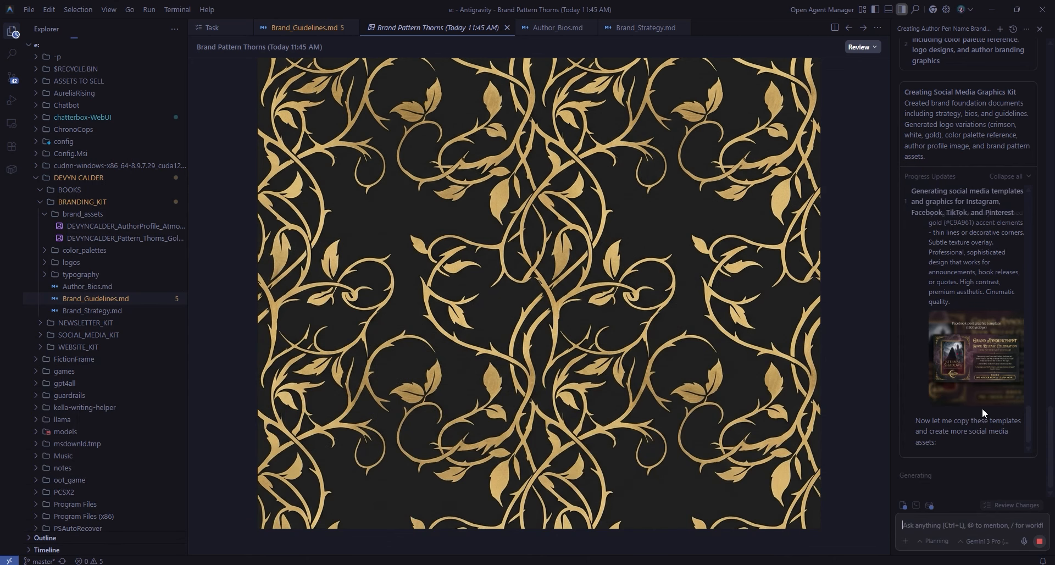
scroll(974, 408, "up", 1)
scroll(975, 385, "up", 3)
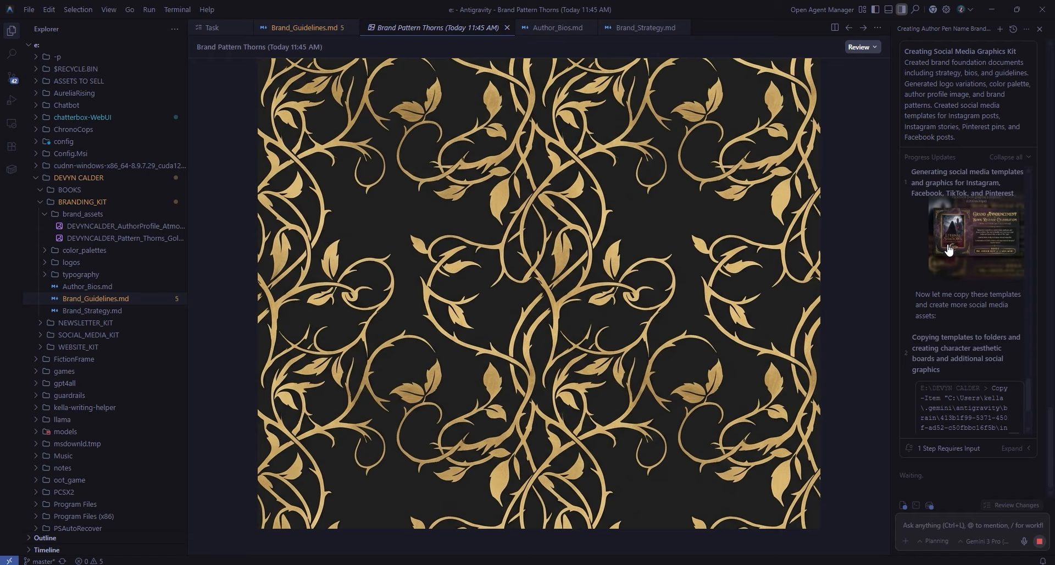
left_click(952, 257)
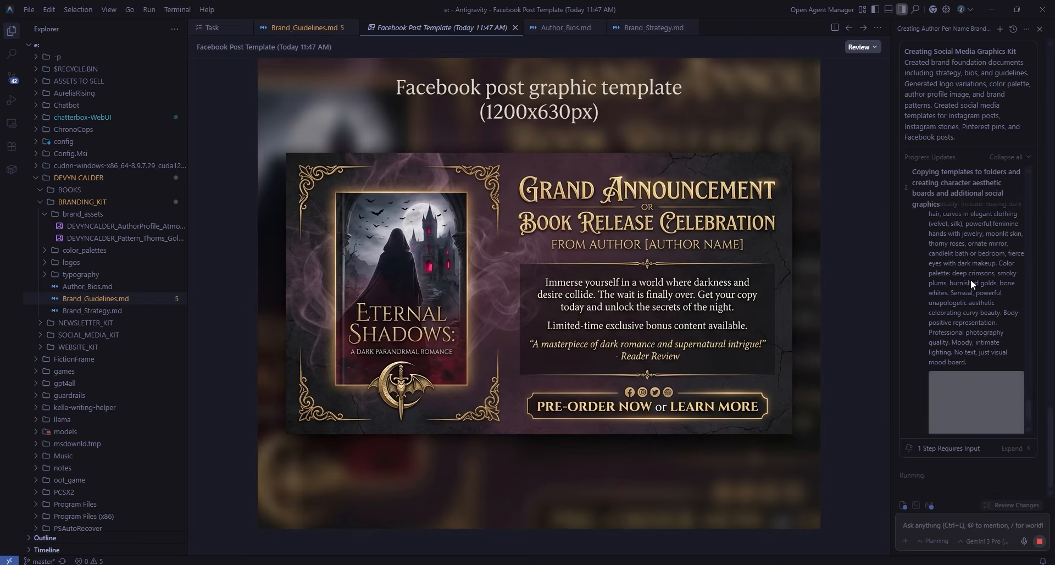
- Approve the pending commands that copy the Instagram quote, Instagram story, Pinterest pin and Facebook post templates into the SOCIAL_MEDIA_KIT folders
scroll(971, 279, "up", 5)
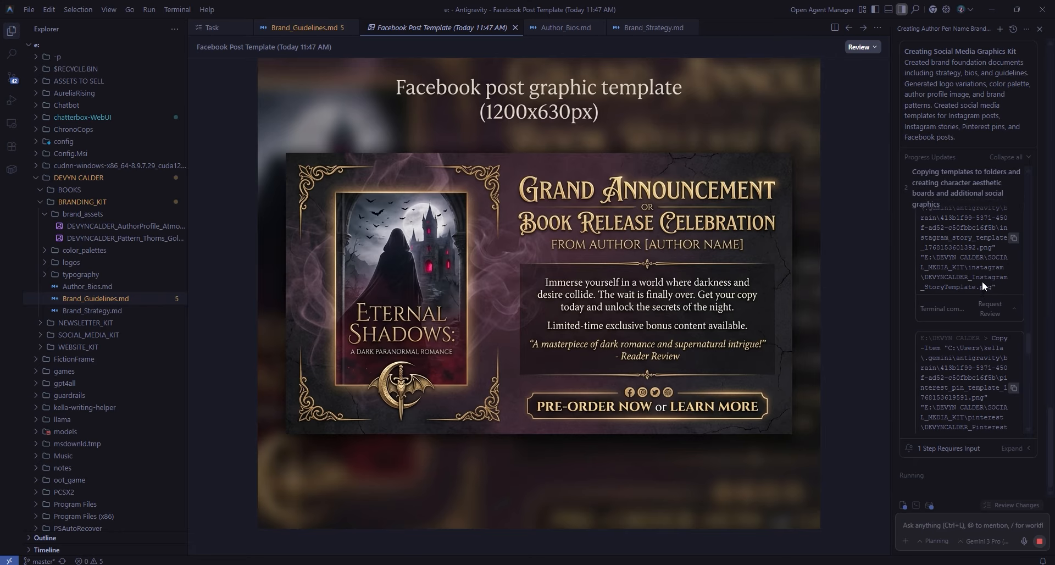
scroll(1002, 406, "down", 5)
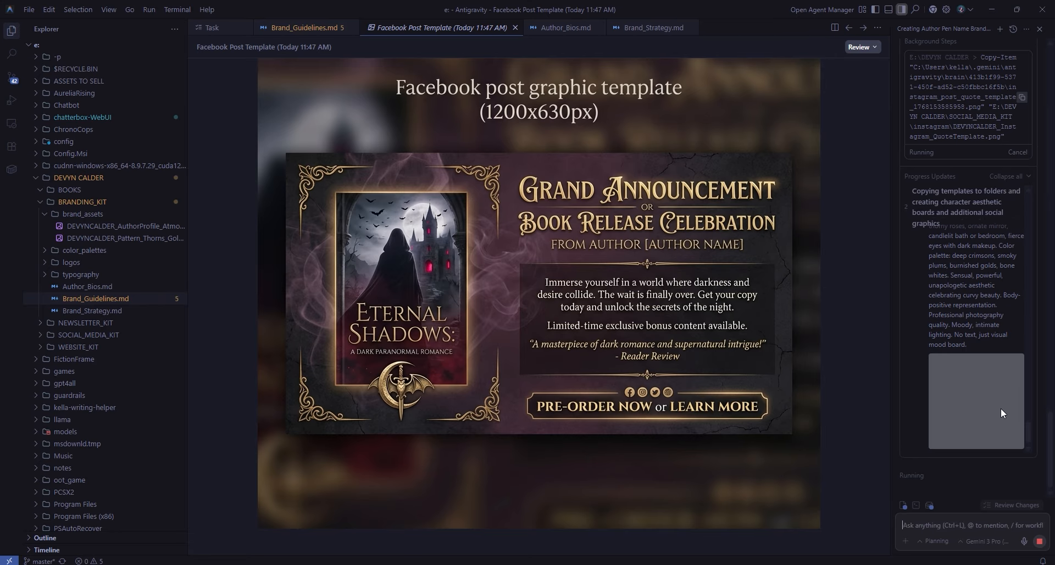
scroll(989, 327, "down", 4)
scroll(989, 328, "up", 9)
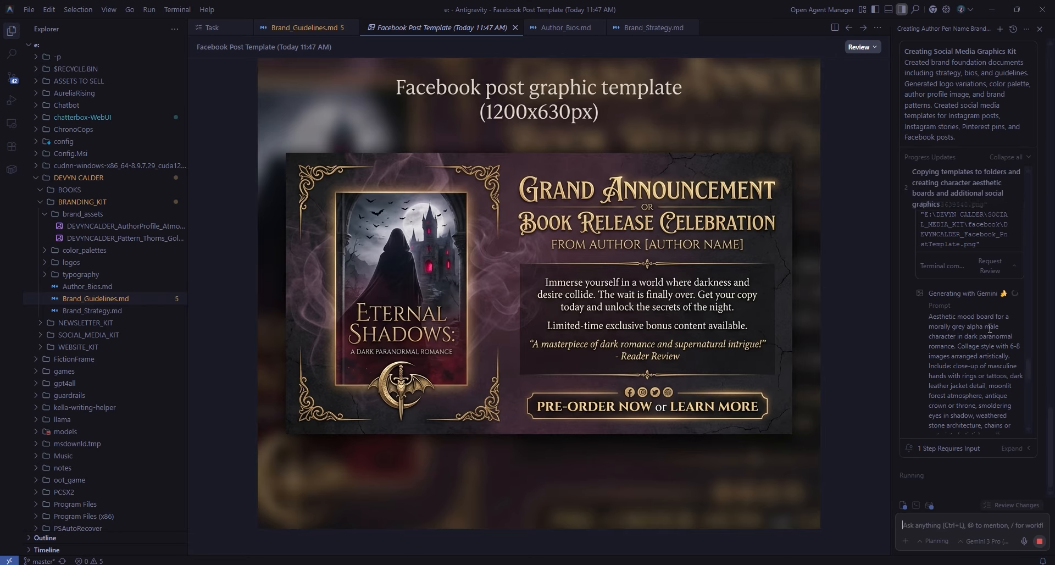
left_click(1002, 366)
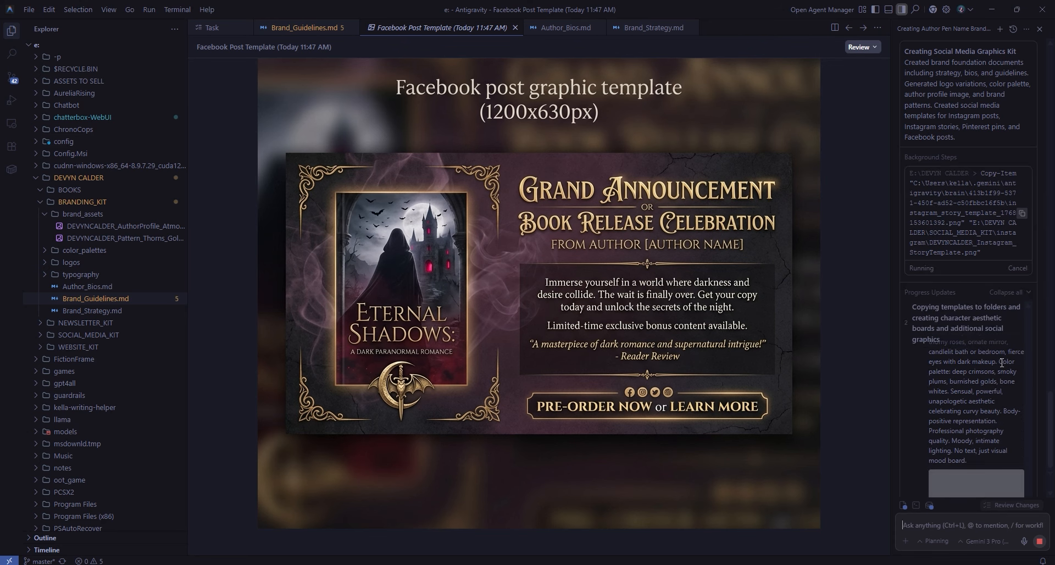
scroll(999, 361, "up", 5)
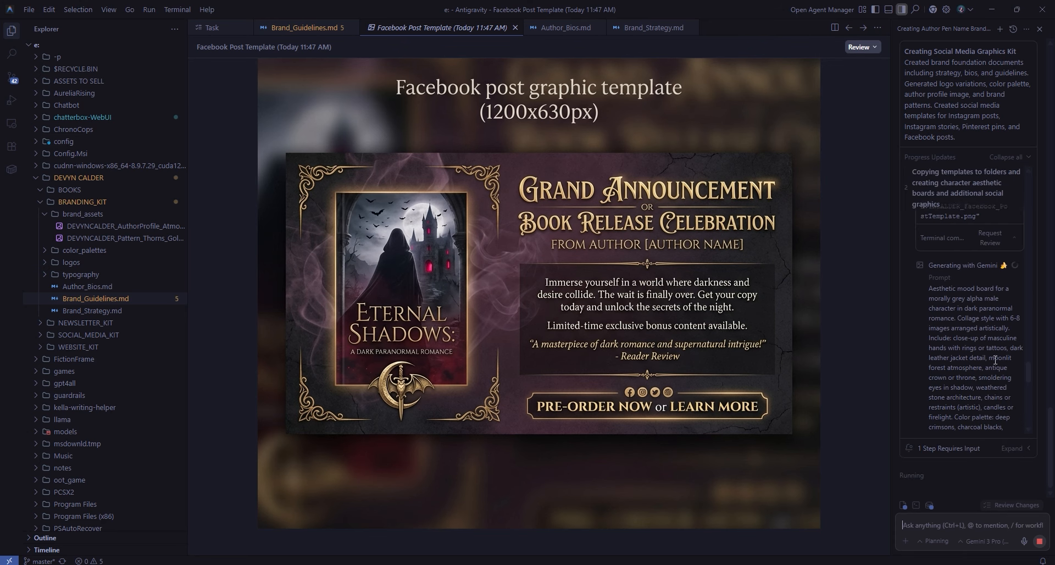
left_click(1003, 298)
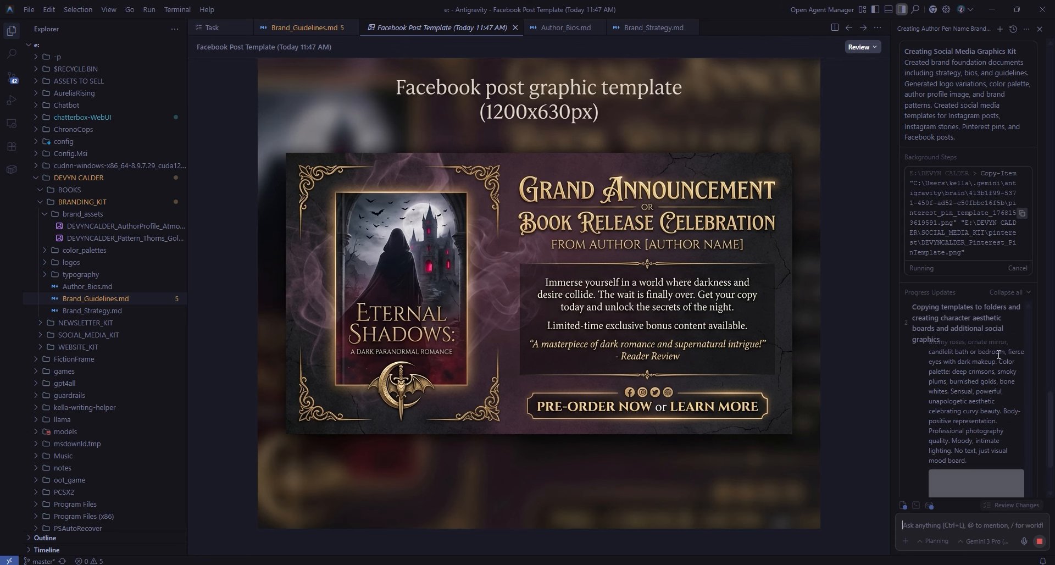
scroll(996, 358, "up", 3)
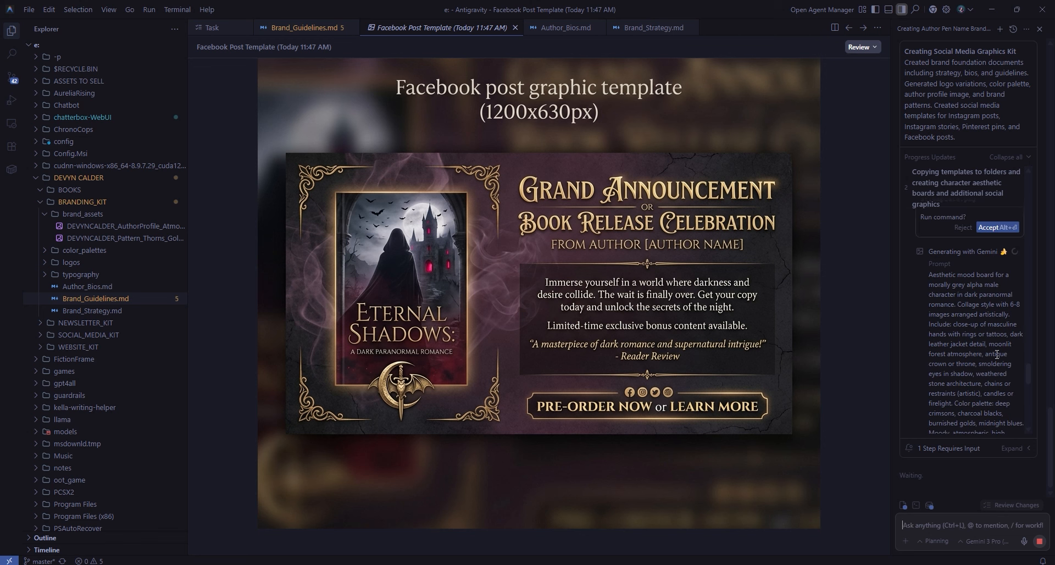
left_click(997, 393)
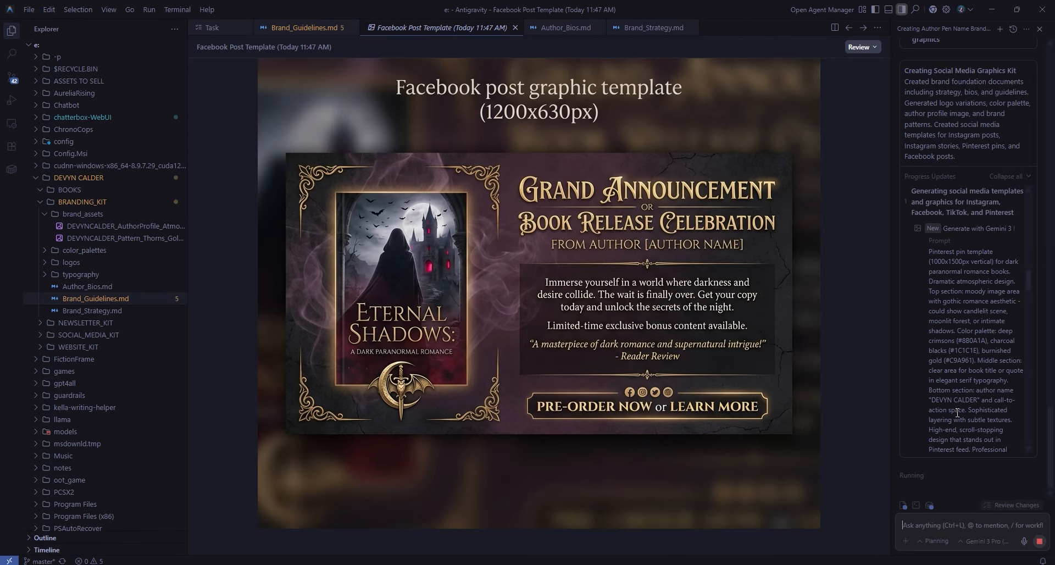
- Review the generated Pinterest pin template, the alpha male aesthetic board and the curvy heroine aesthetic board at full size
left_click(958, 365)
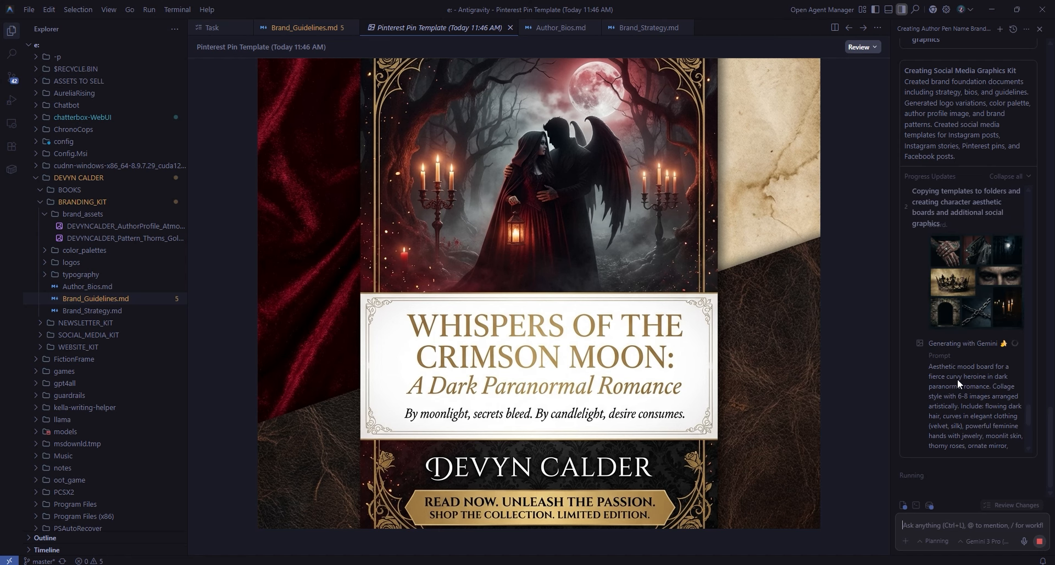
left_click(968, 273)
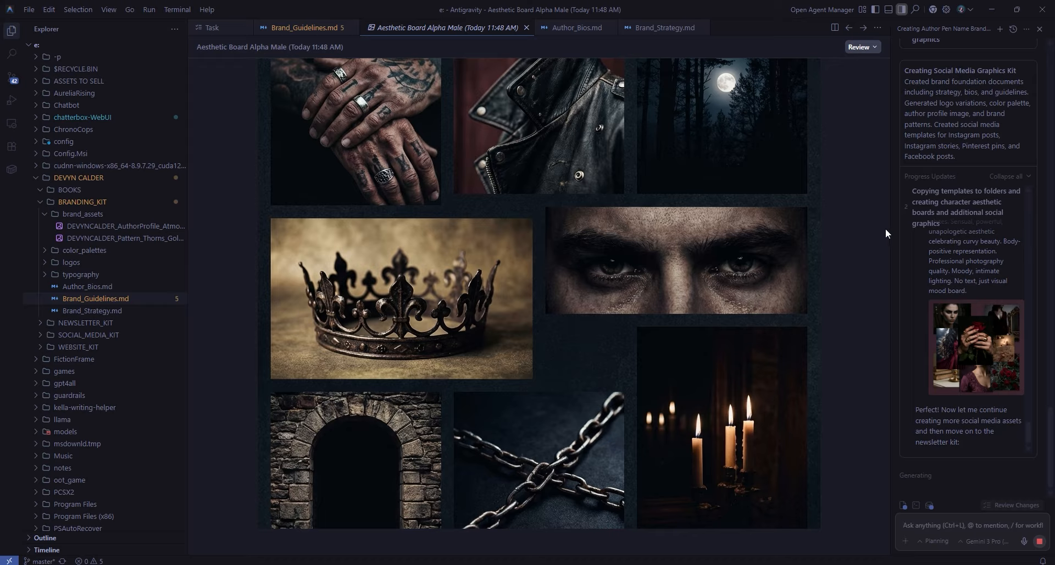
mouse_move(1009, 369)
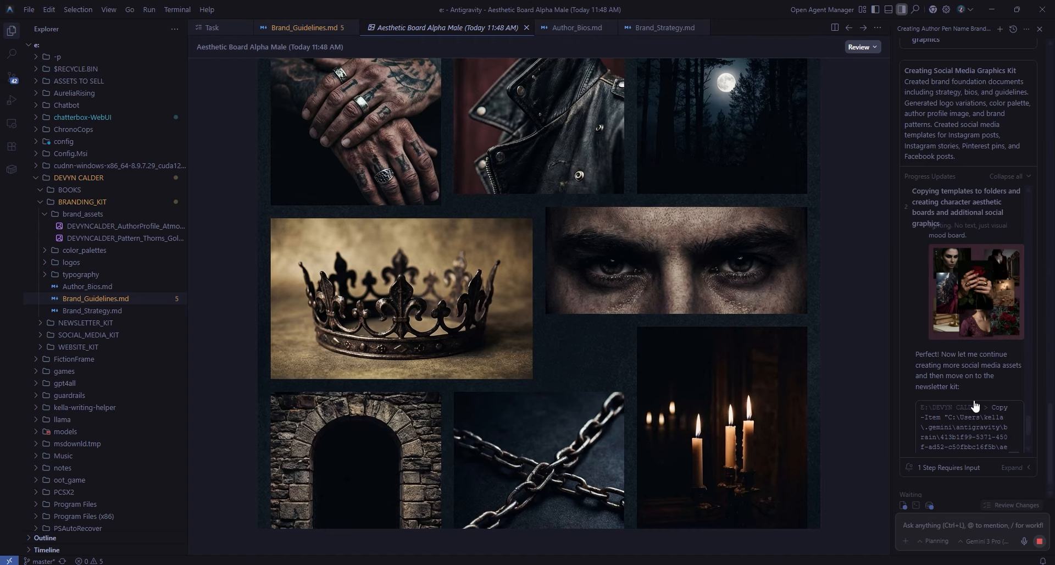
left_click(968, 329)
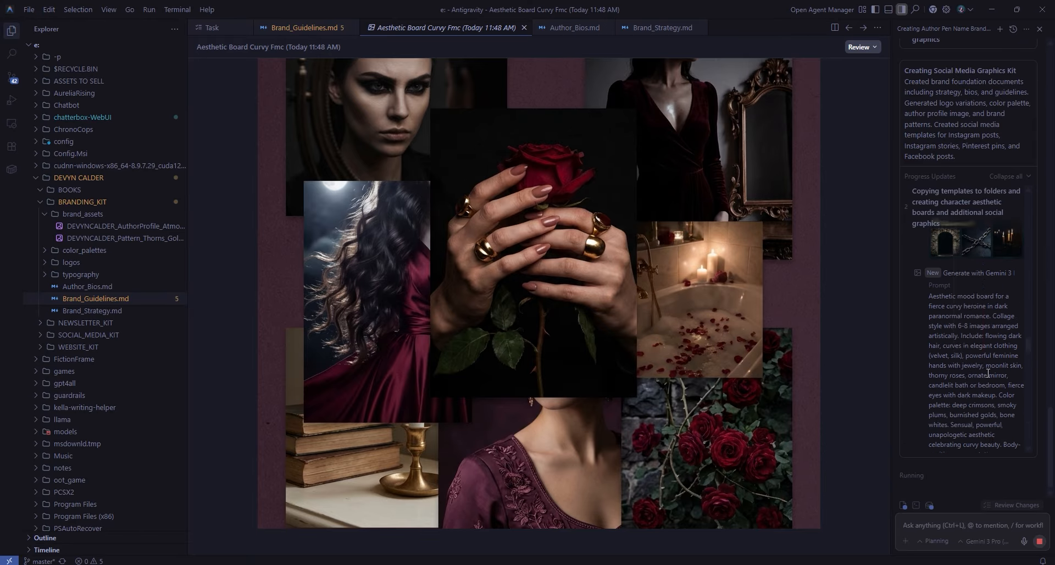
- Review the generated Instagram post quote template and the square social profile picture at full size
scroll(986, 373, "up", 5)
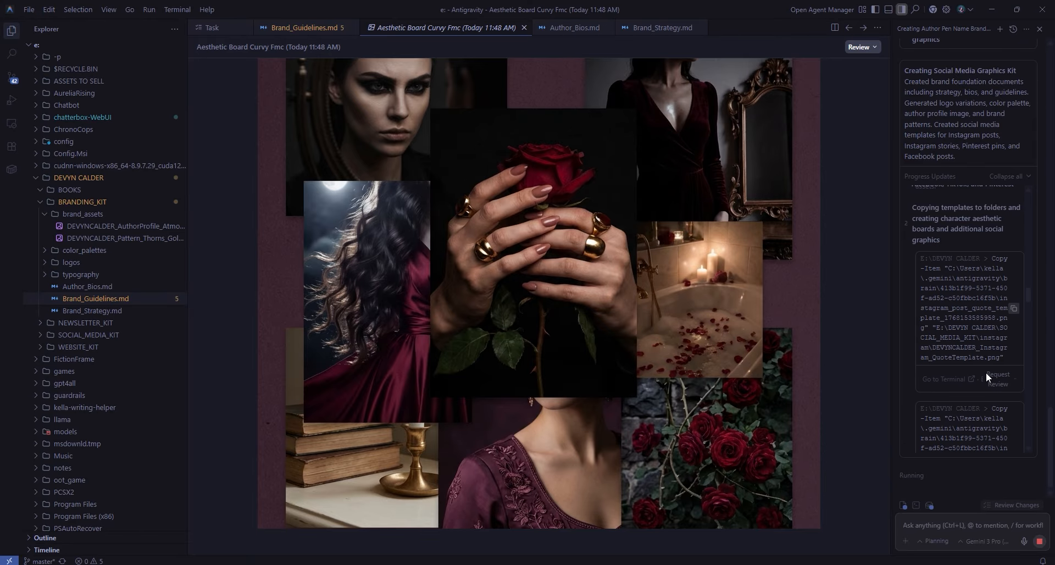
scroll(983, 371, "up", 5)
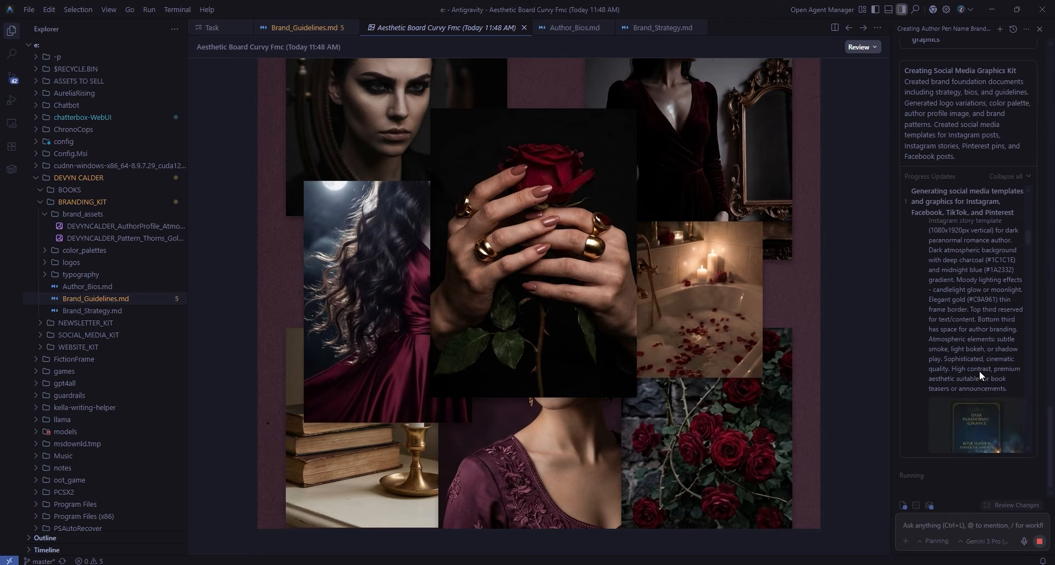
scroll(979, 370, "down", 1)
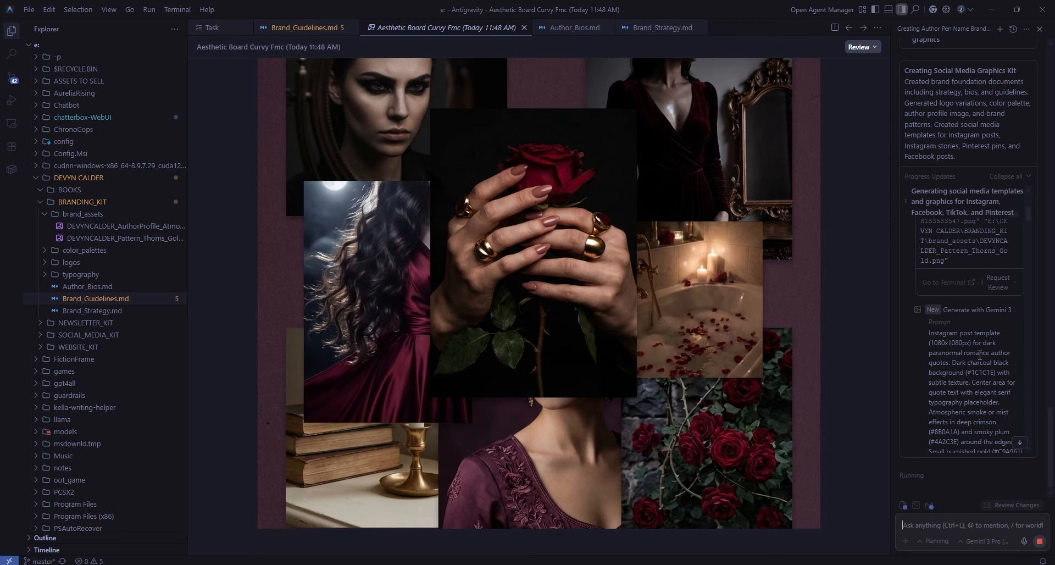
left_click(956, 327)
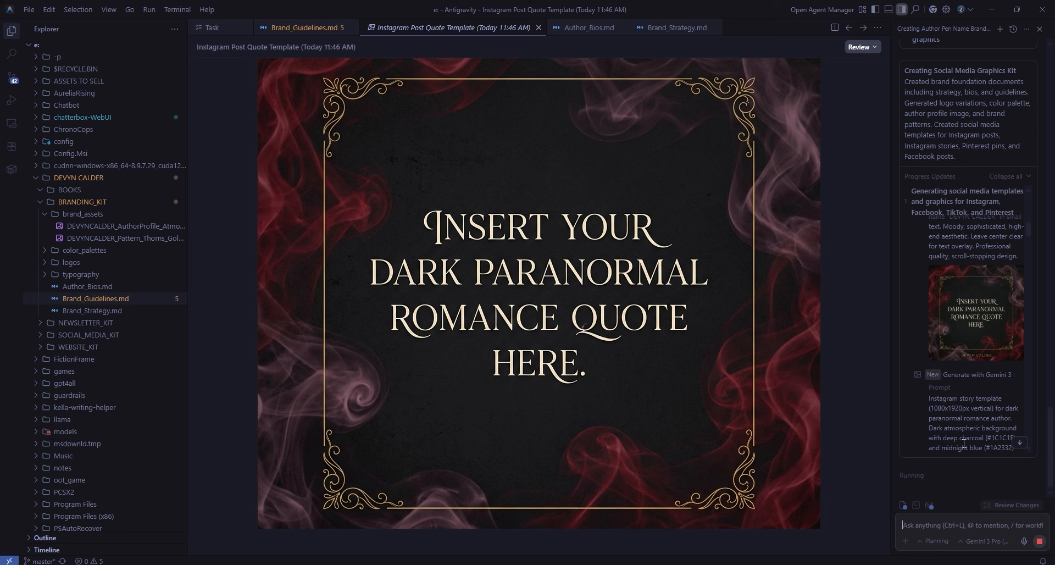
scroll(967, 434, "down", 1)
scroll(988, 387, "down", 2)
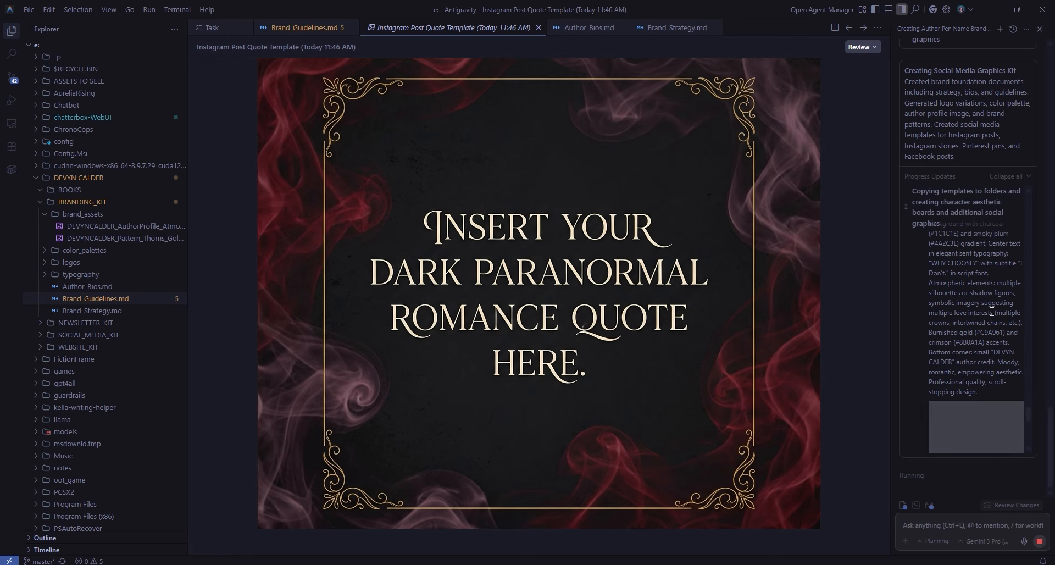
mouse_move(980, 311)
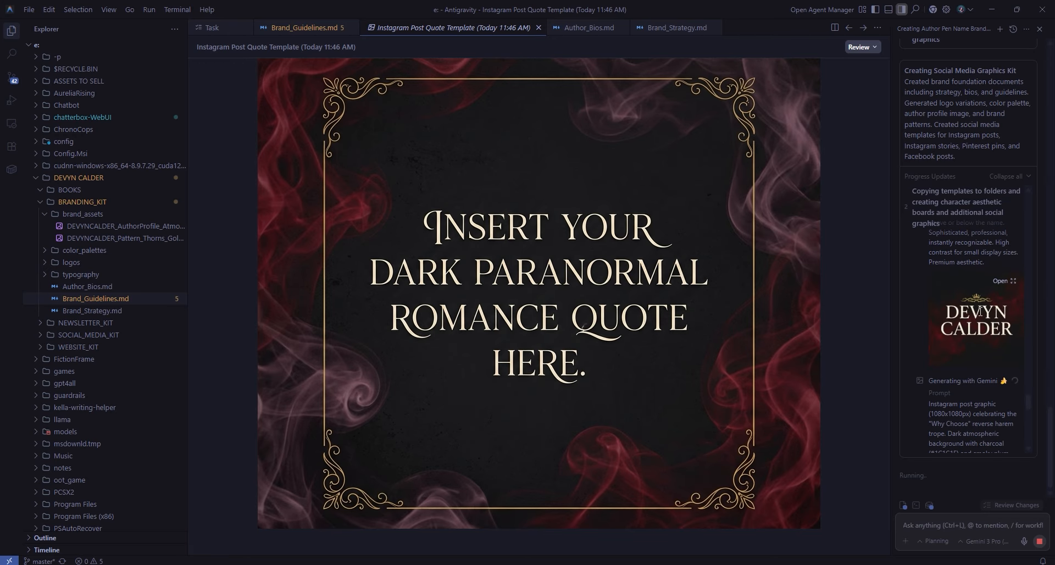
left_click(981, 346)
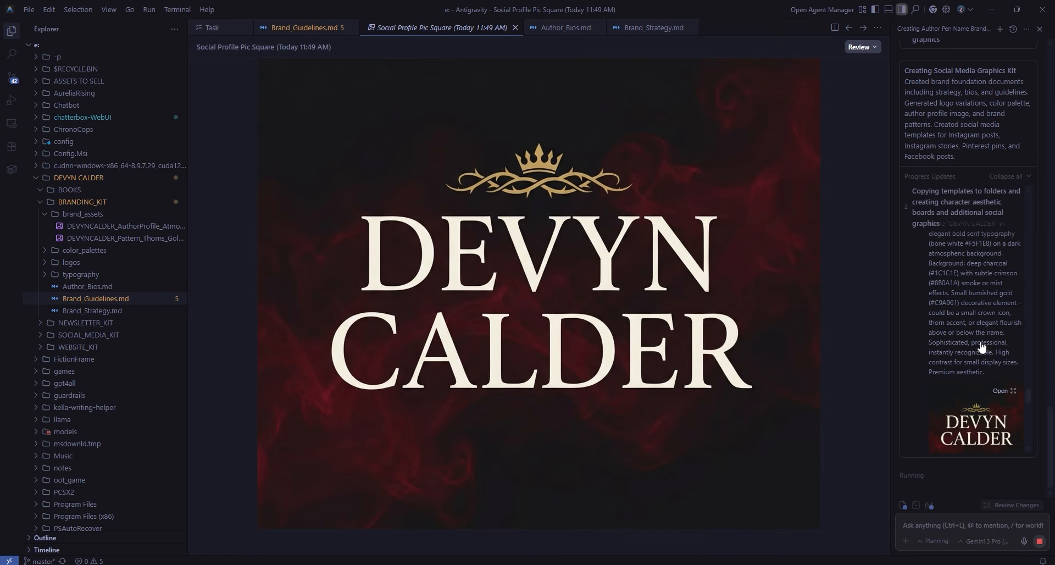
- Review the Instagram story template, the Why Choose trope graphic and the Morally Grey trope graphic at full size
scroll(981, 342, "up", 10)
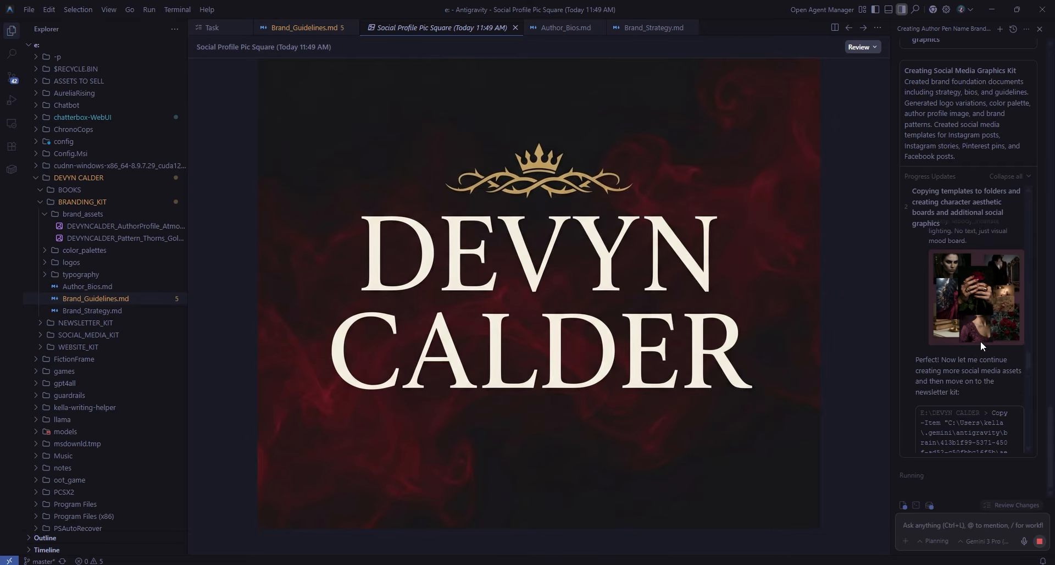
scroll(981, 348, "up", 5)
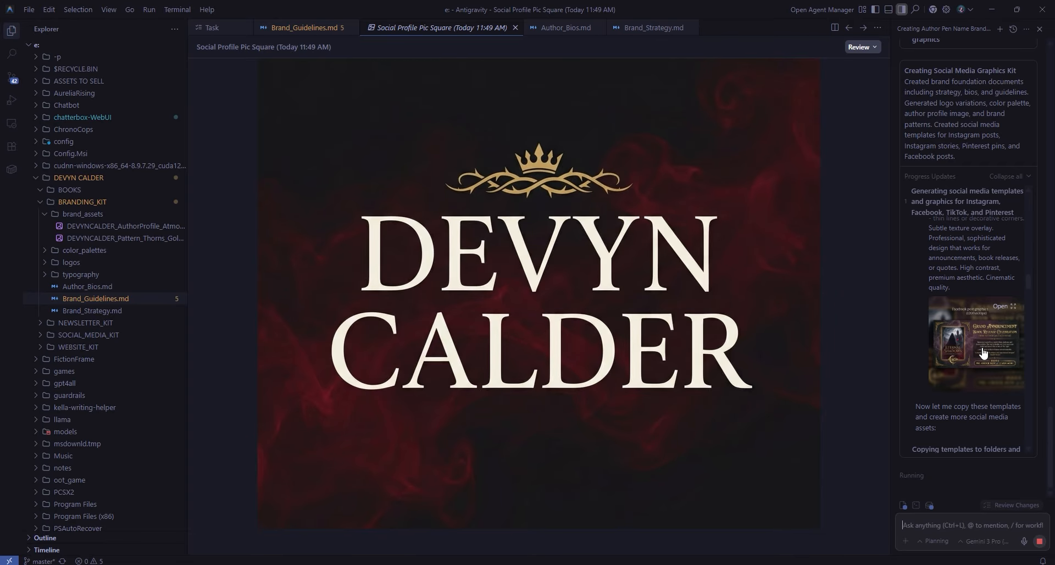
scroll(981, 347, "up", 5)
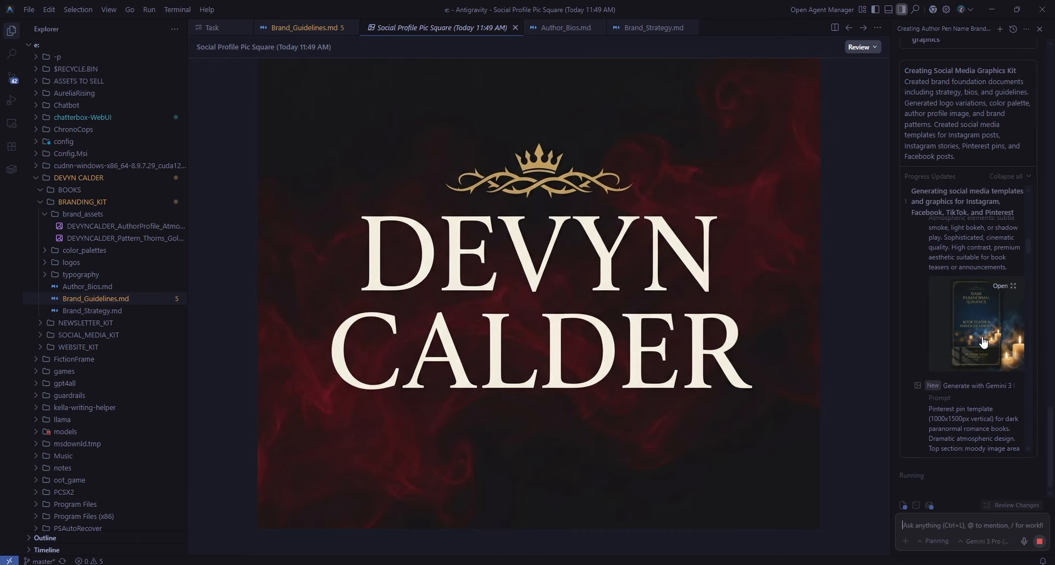
left_click(998, 343)
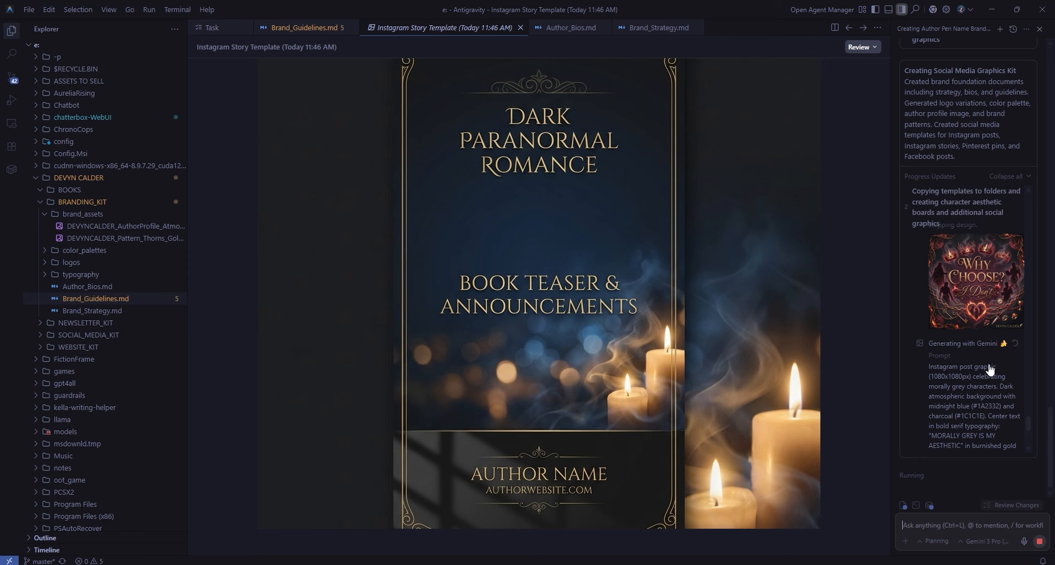
left_click(973, 264)
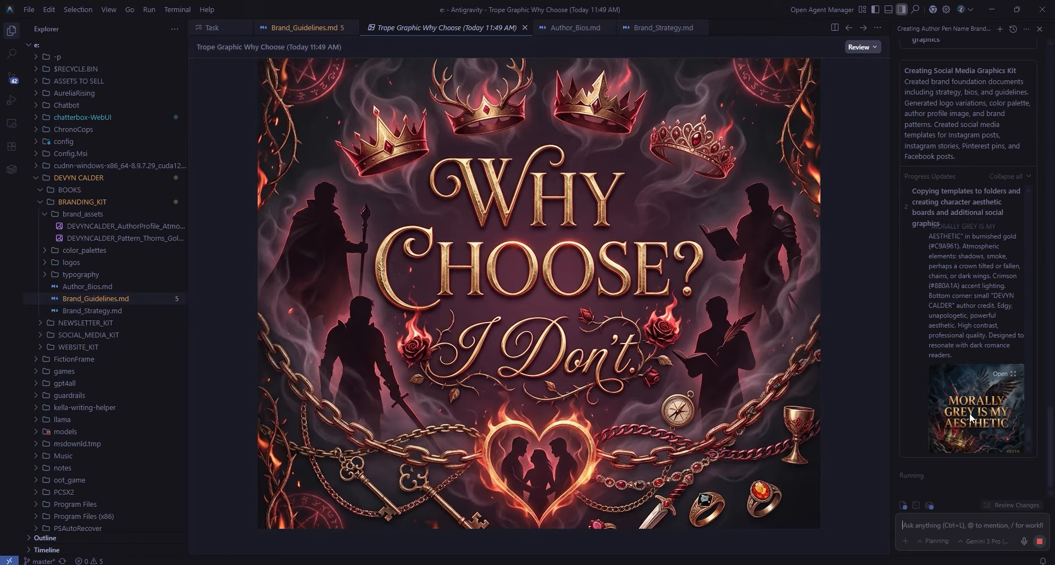
left_click(985, 391)
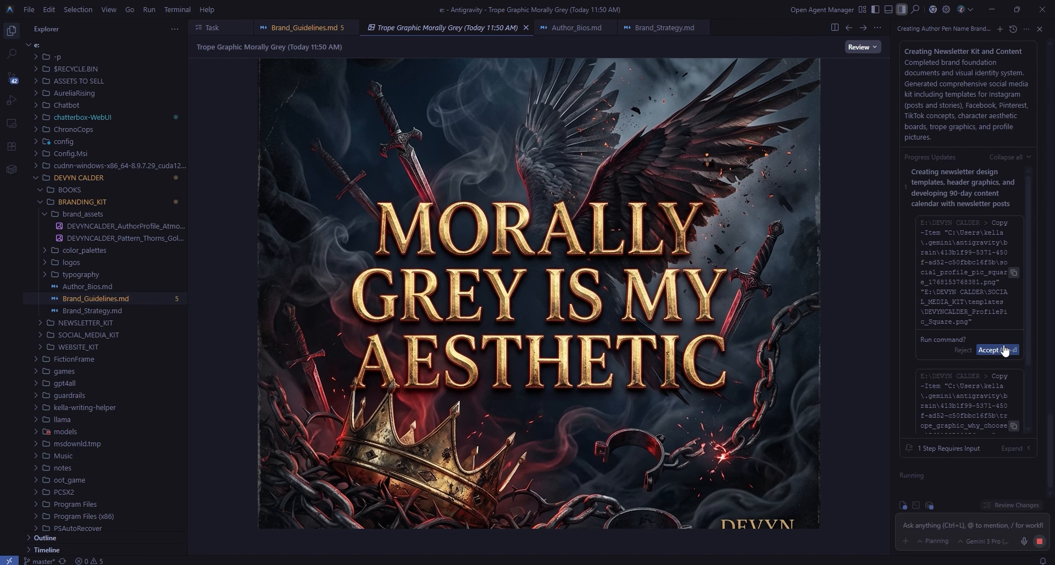
- Approve the commands that copy the square profile picture, Why Choose graphic and Morally Grey graphic into the SOCIAL_MEDIA_KIT folders
left_click(996, 350)
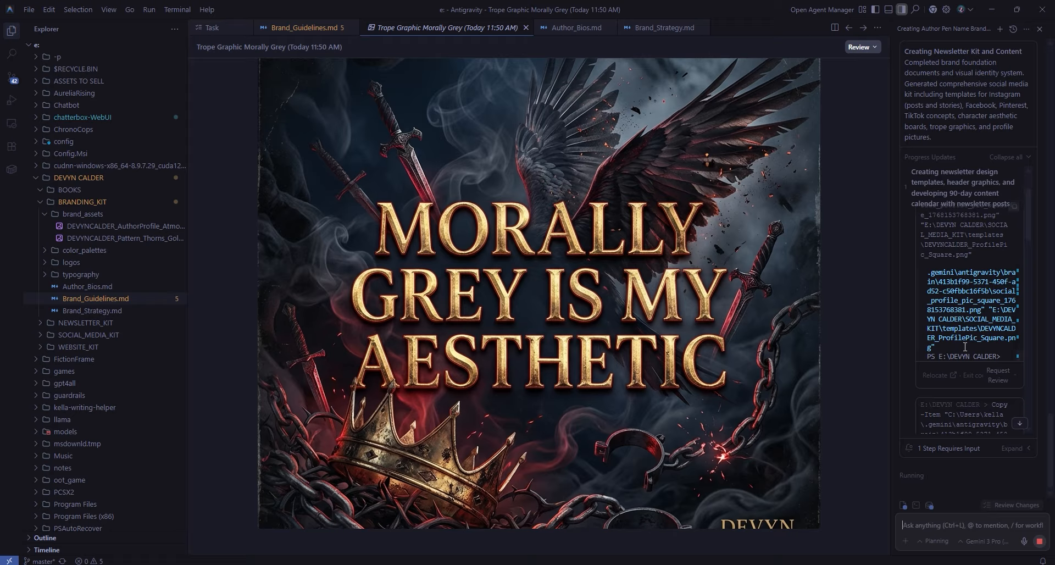
scroll(964, 346, "up", 3)
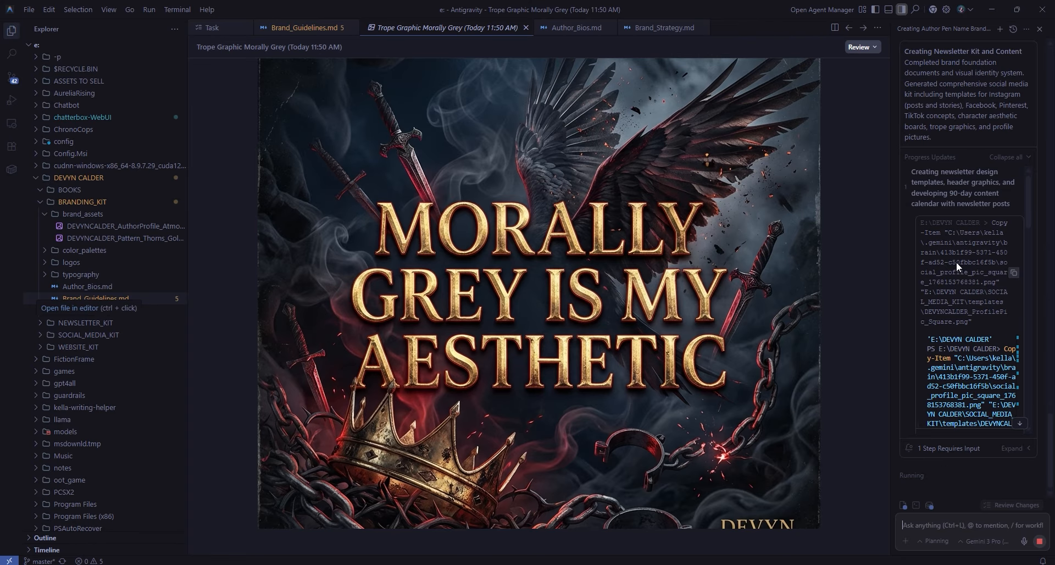
scroll(962, 383, "up", 4)
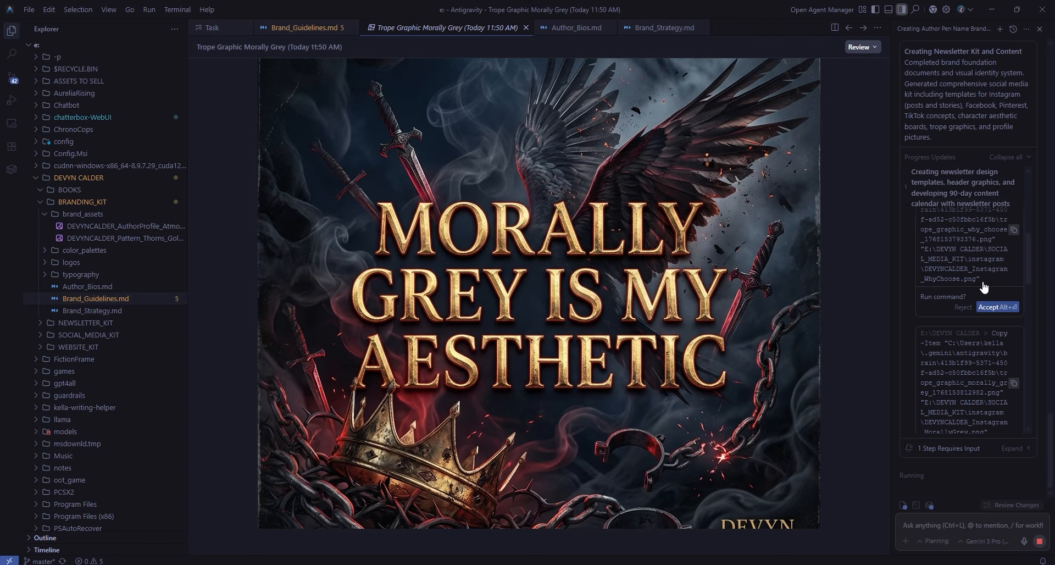
left_click(997, 309)
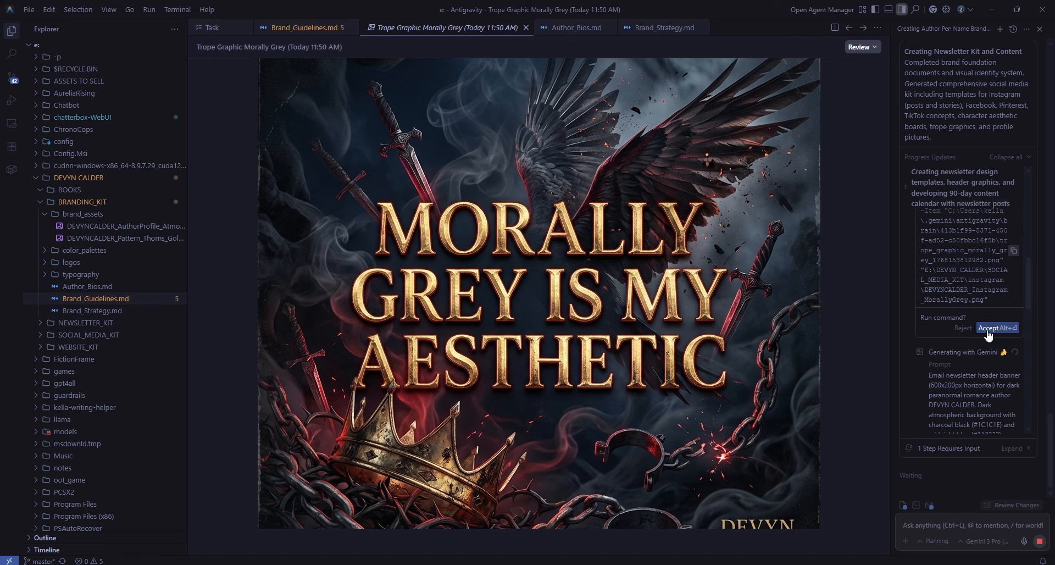
left_click(987, 329)
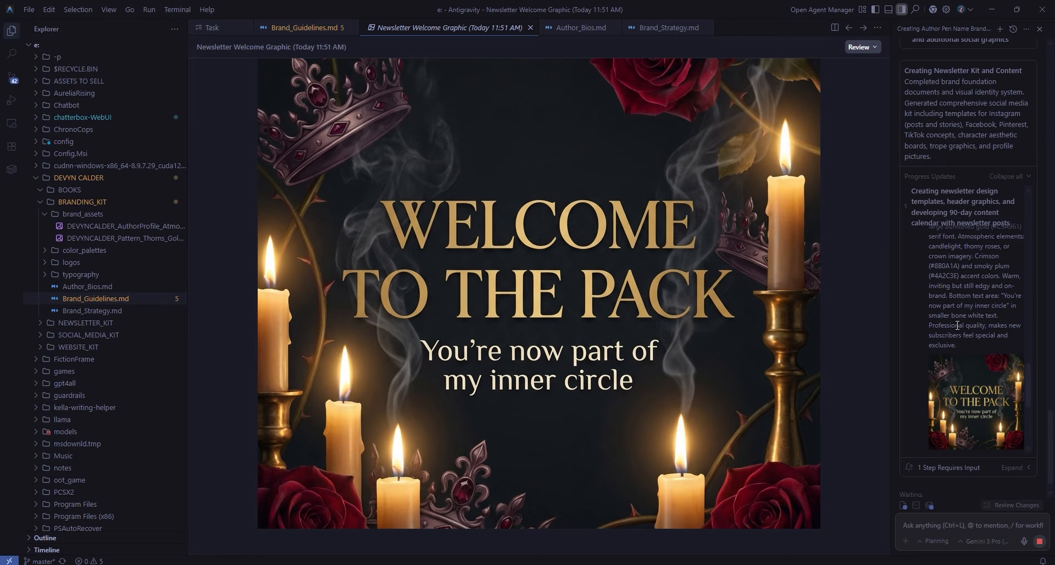
- Open the generated newsletter header banner from the agent conversation at full size
scroll(967, 406, "up", 3)
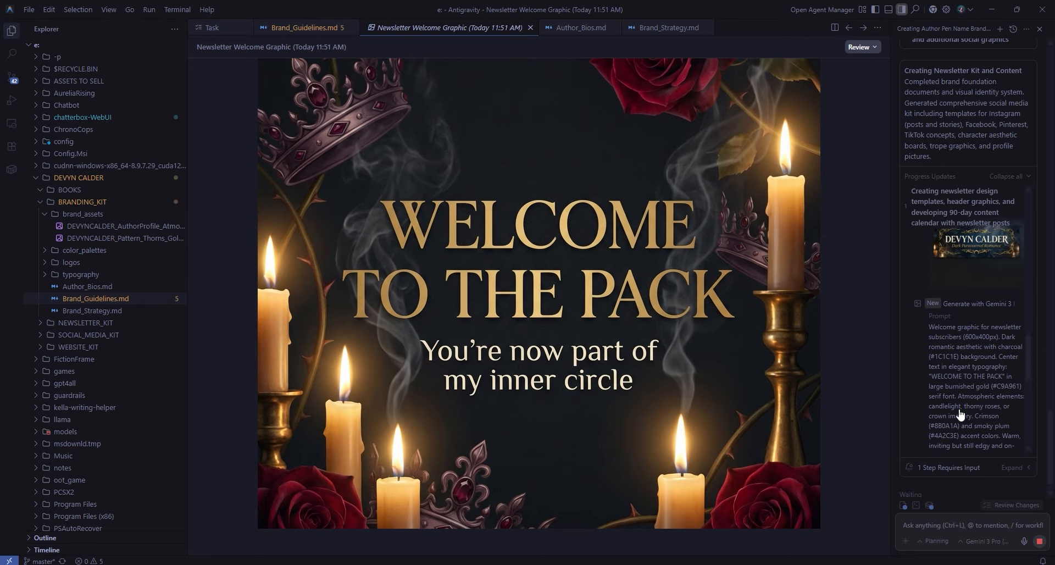
scroll(967, 404, "up", 2)
left_click(970, 355)
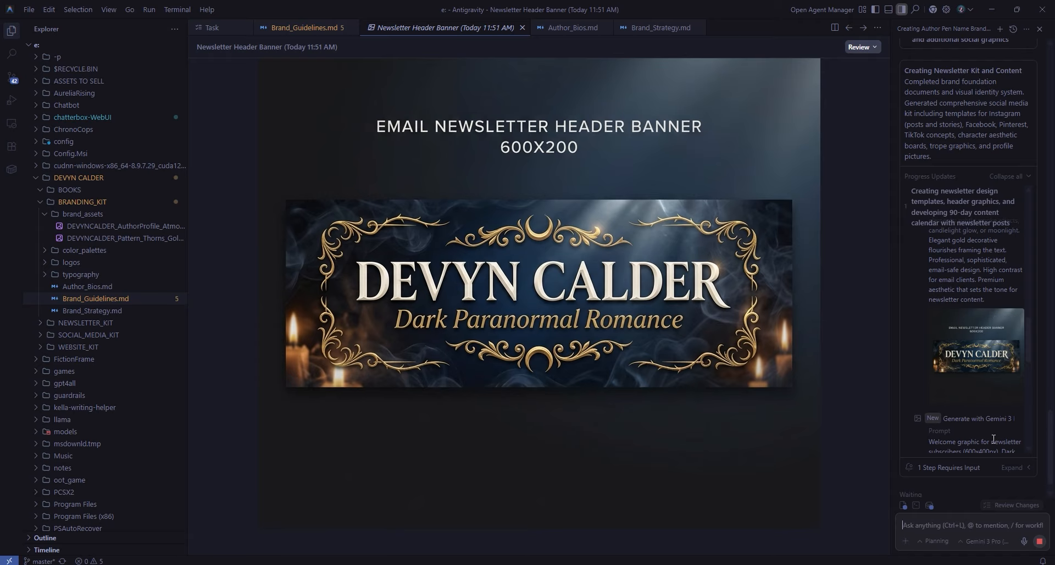
- Approve the command that copies the newsletter header banner into the NEWSLETTER_KIT graphics folder
scroll(994, 438, "down", 5)
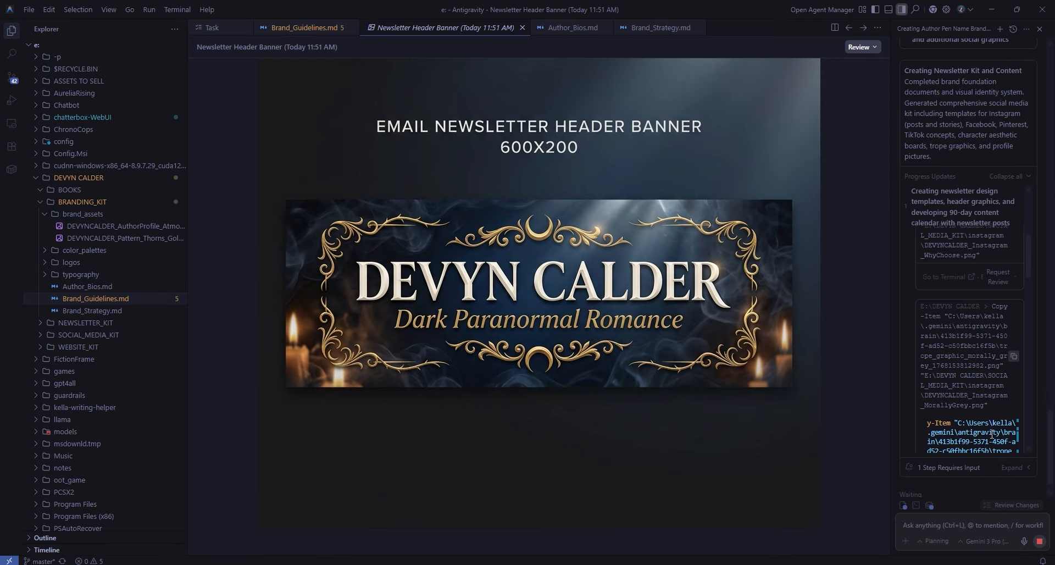
scroll(992, 434, "up", 2)
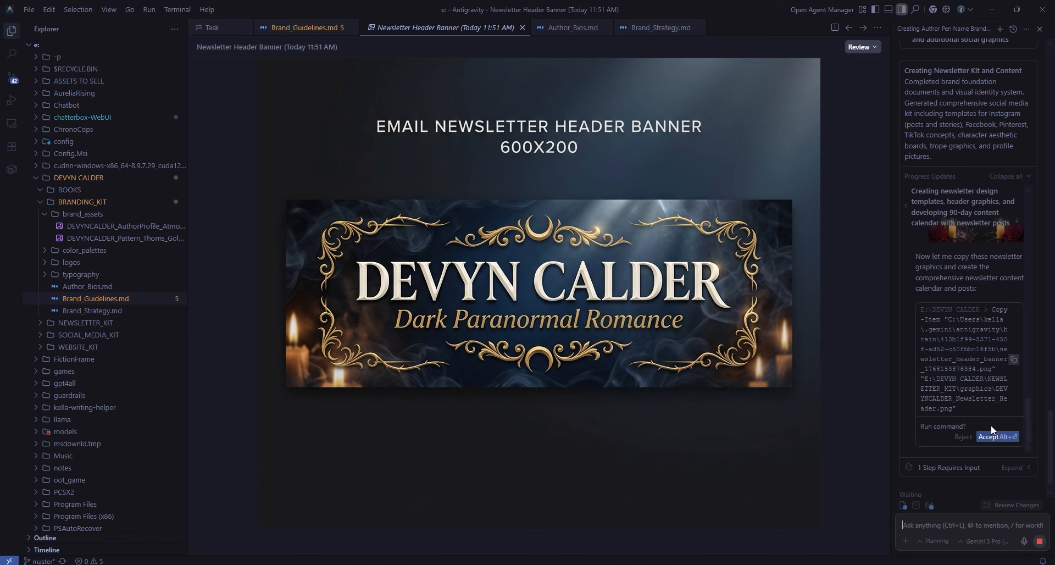
left_click(990, 432)
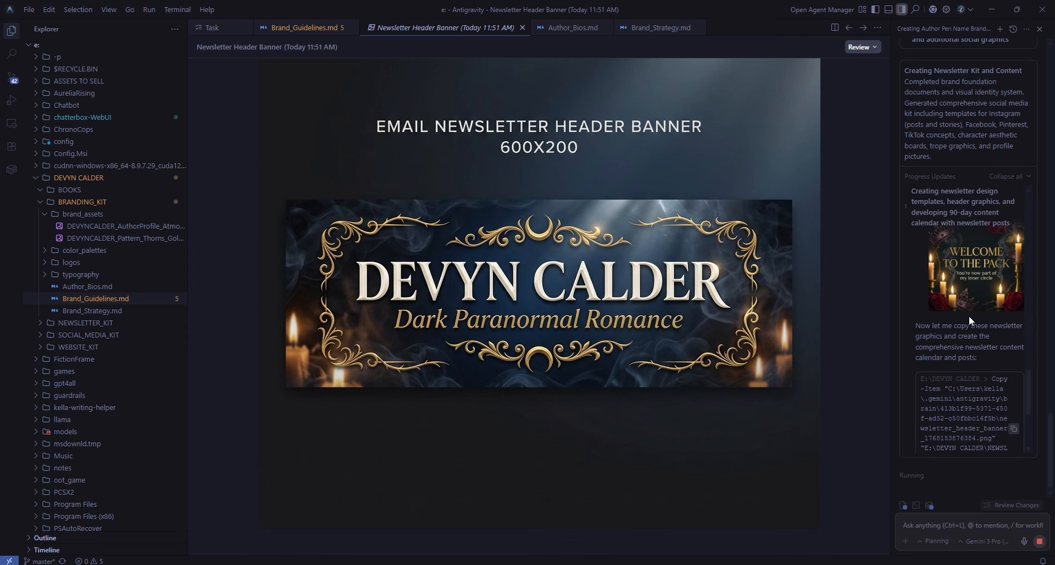
- Look back through the agent's newsletter kit progress and open the Welcome to the Pack graphic at full size
scroll(994, 338, "up", 6)
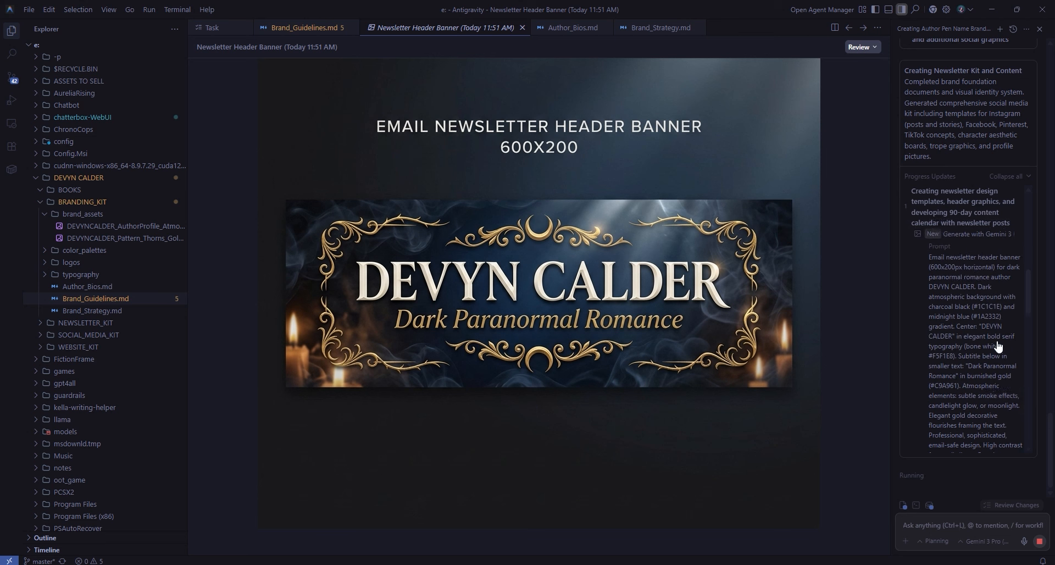
scroll(997, 342, "down", 5)
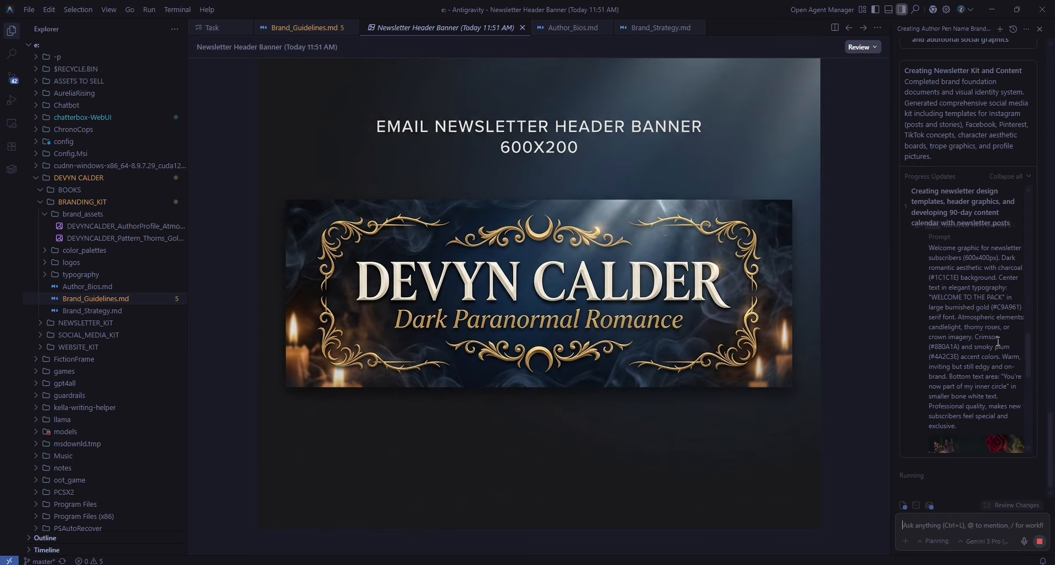
scroll(998, 341, "down", 10)
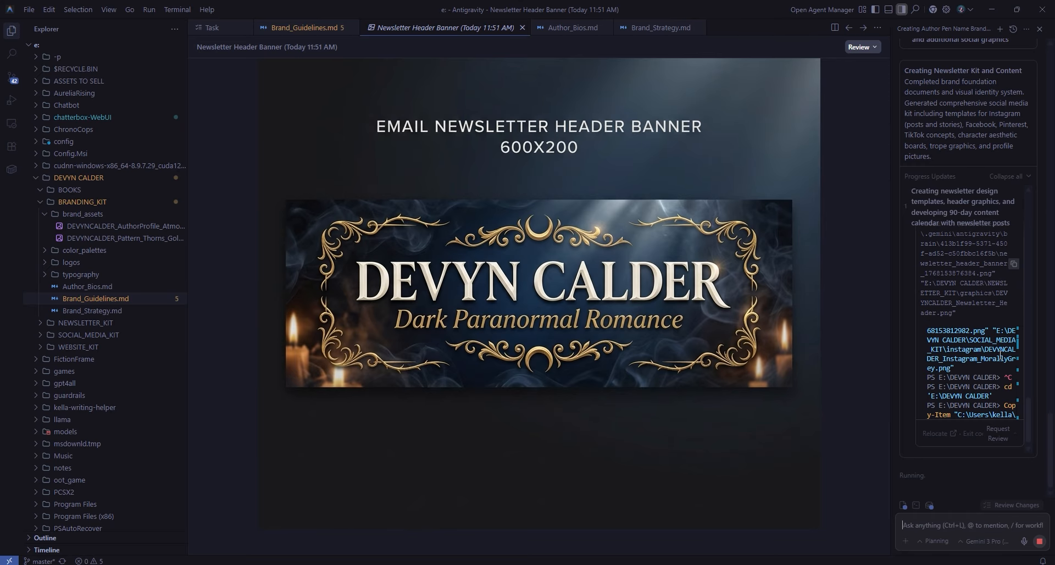
scroll(989, 368, "down", 3)
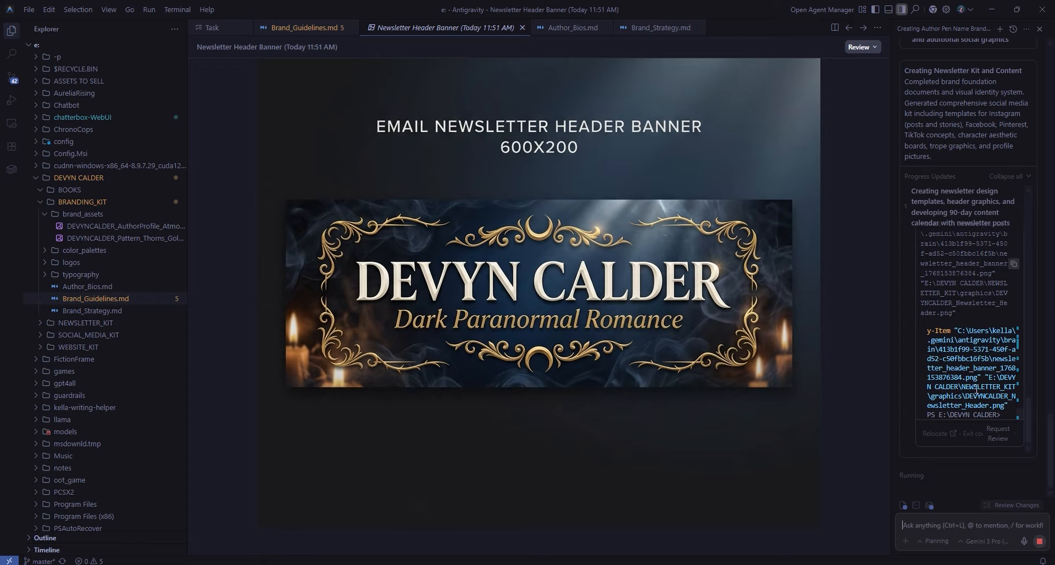
scroll(939, 428, "up", 8)
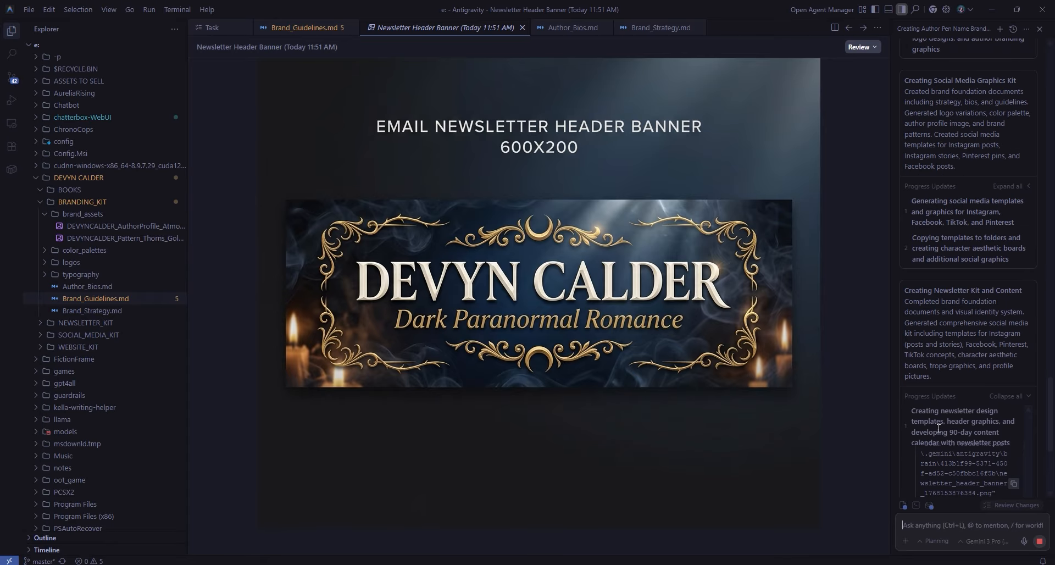
scroll(945, 385, "down", 3)
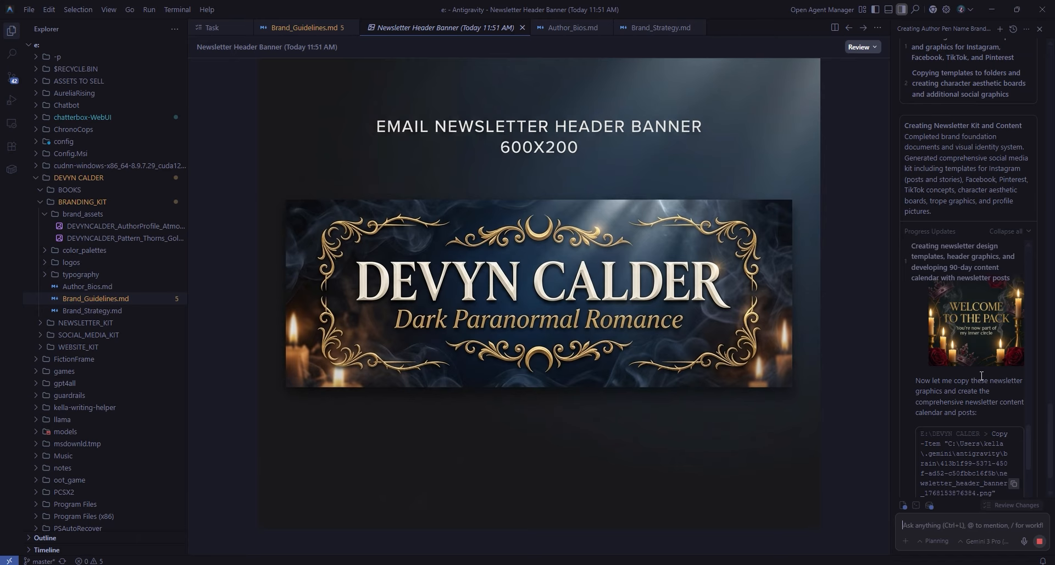
scroll(972, 373, "up", 2)
left_click(966, 427)
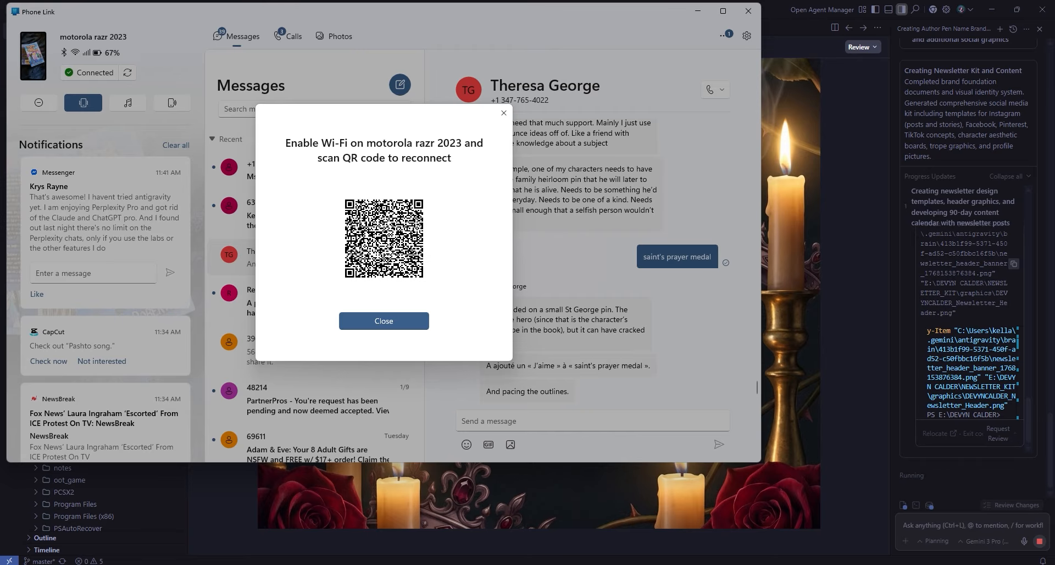
- Put away the Phone Link window and approve copying the newsletter welcome graphic into the NEWSLETTER_KIT graphics folder
left_click(501, 564)
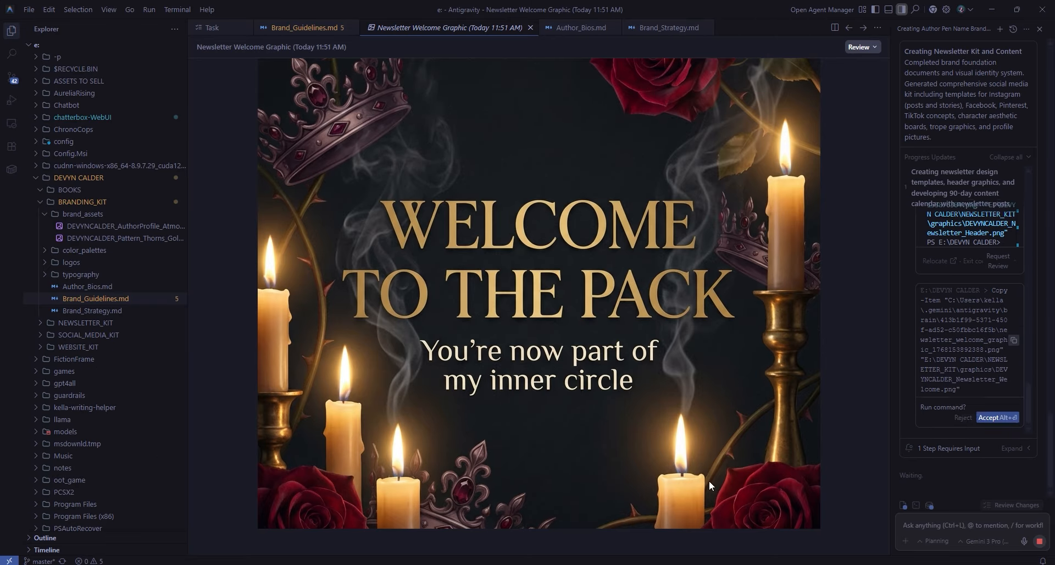
left_click(989, 399)
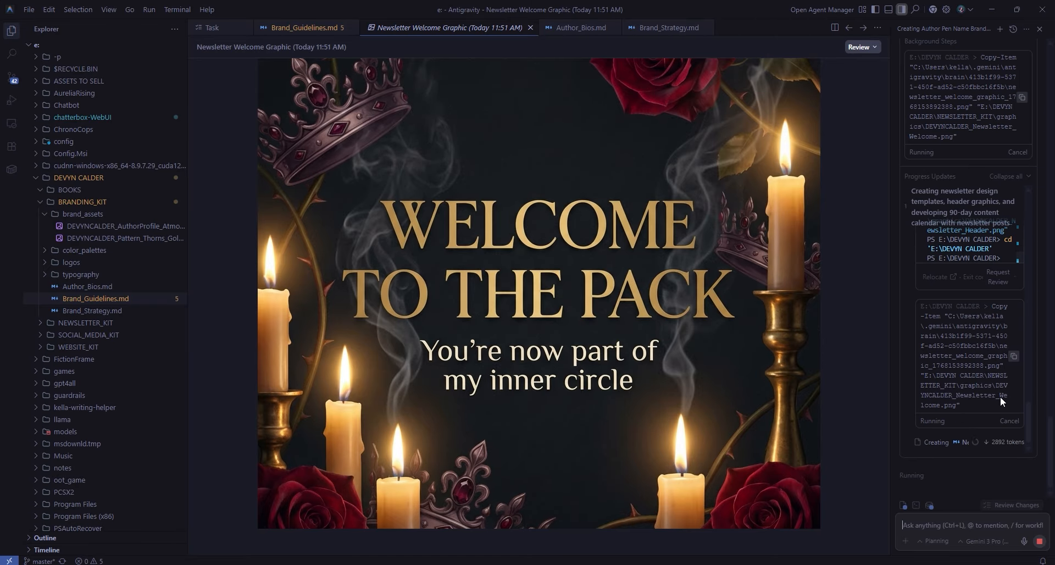
- Read through the content bank, automation setup and execution notes in 90_Day_Content_Calendar.md
scroll(561, 314, "down", 6)
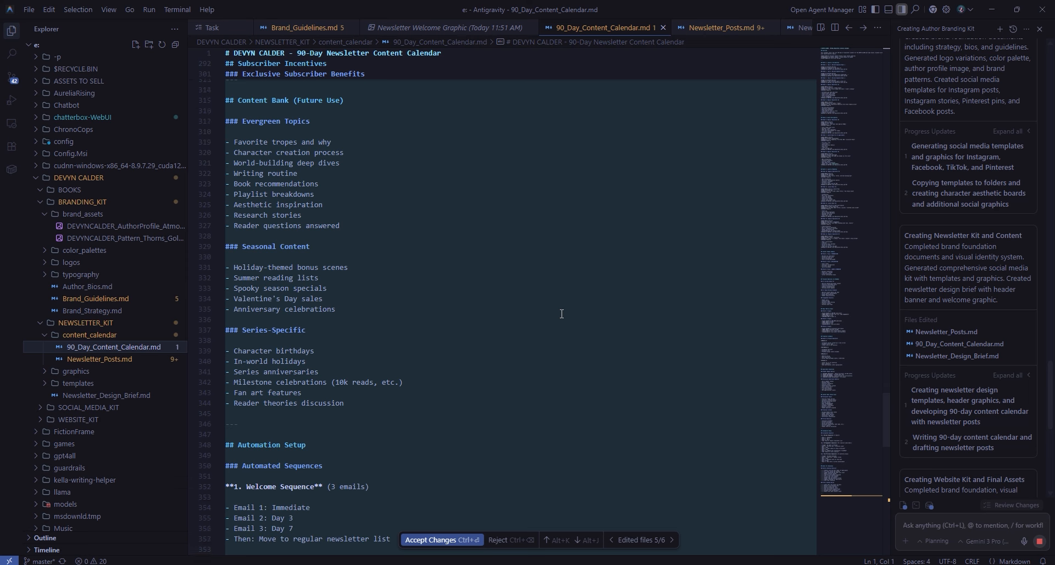
scroll(561, 314, "down", 7)
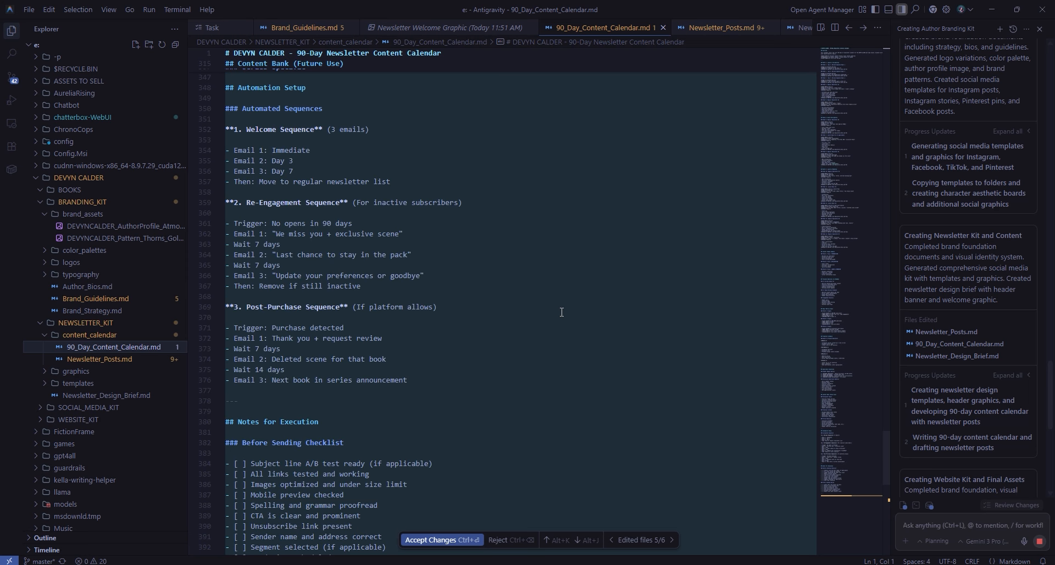
scroll(562, 312, "down", 5)
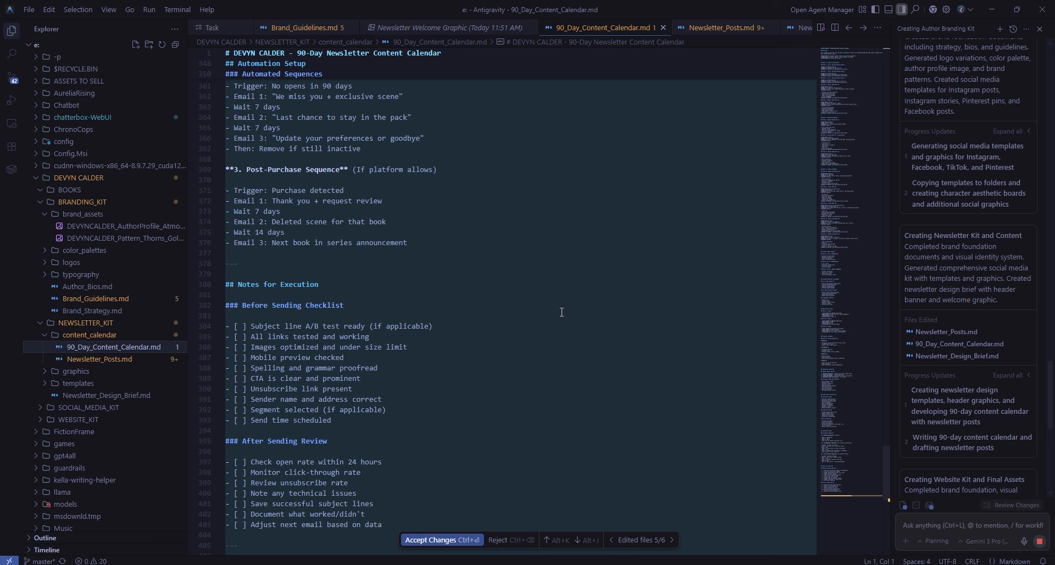
- Finish reading the 90-day calendar's execution checklists, then open the website homepage mockup from the agent's progress at full size
scroll(561, 312, "down", 3)
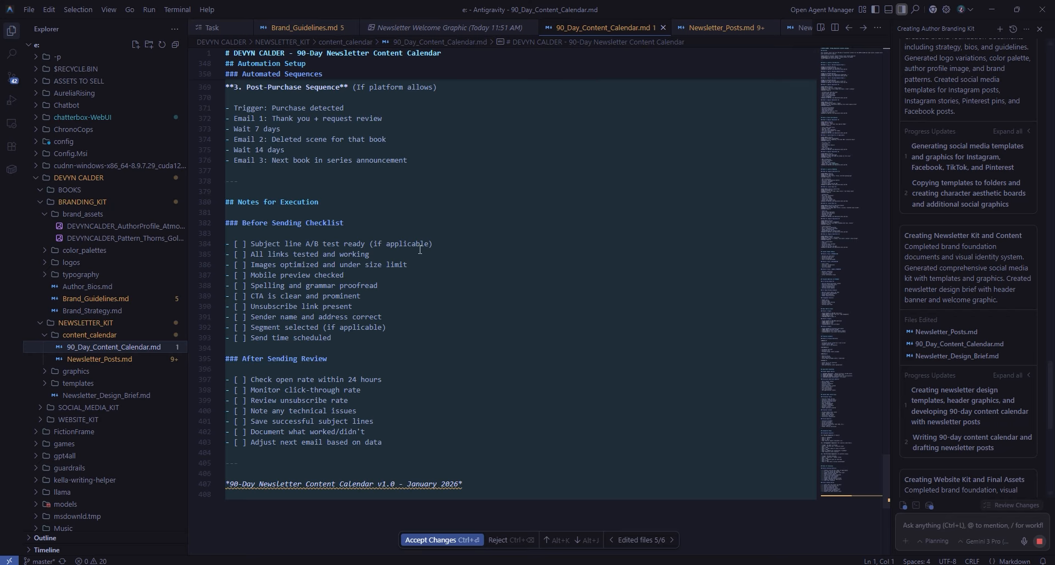
scroll(1023, 374, "down", 3)
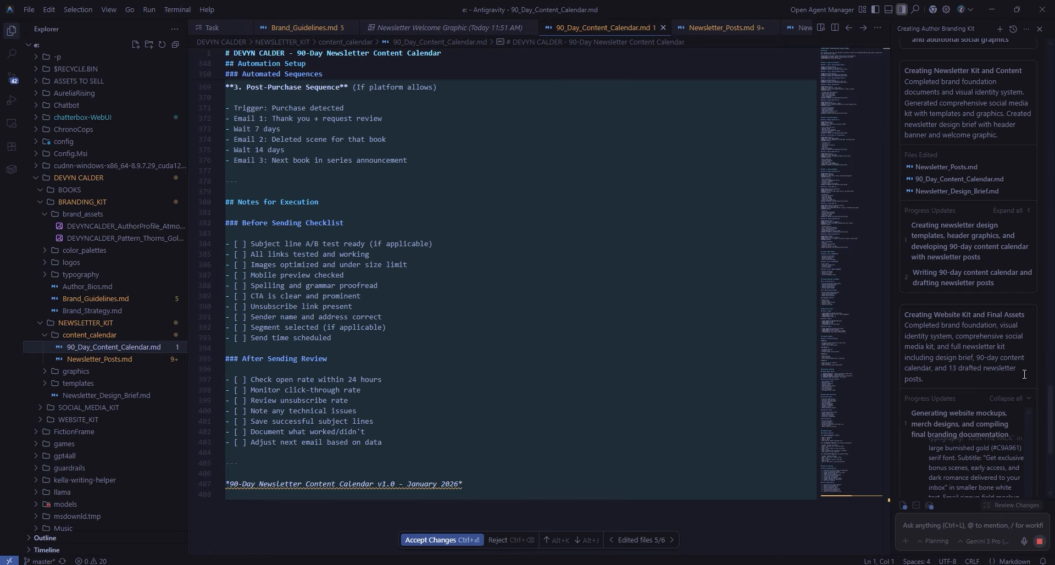
scroll(1025, 365, "down", 3)
scroll(1024, 299, "down", 1)
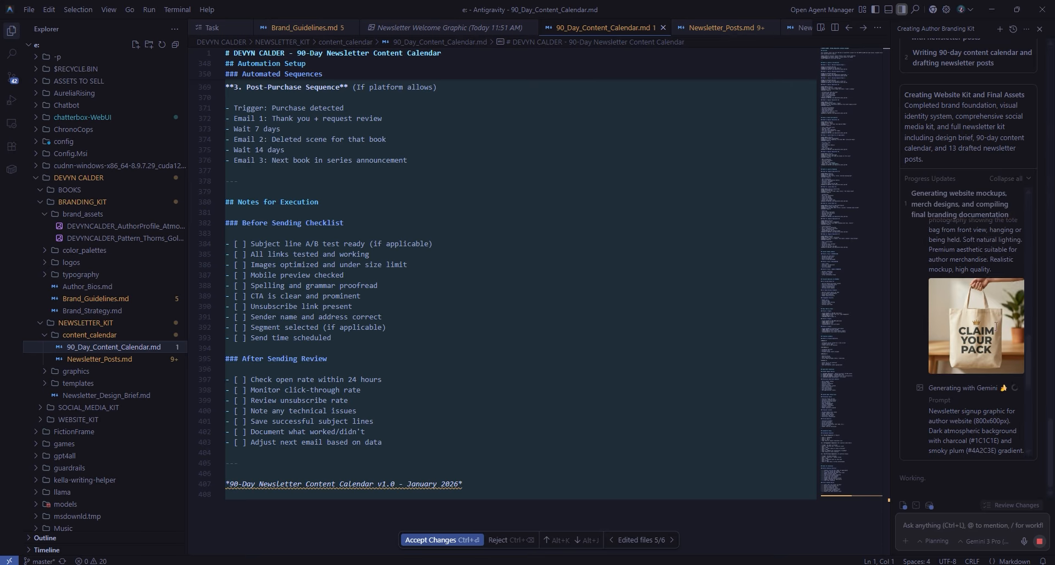
scroll(995, 332, "down", 1)
scroll(995, 332, "up", 10)
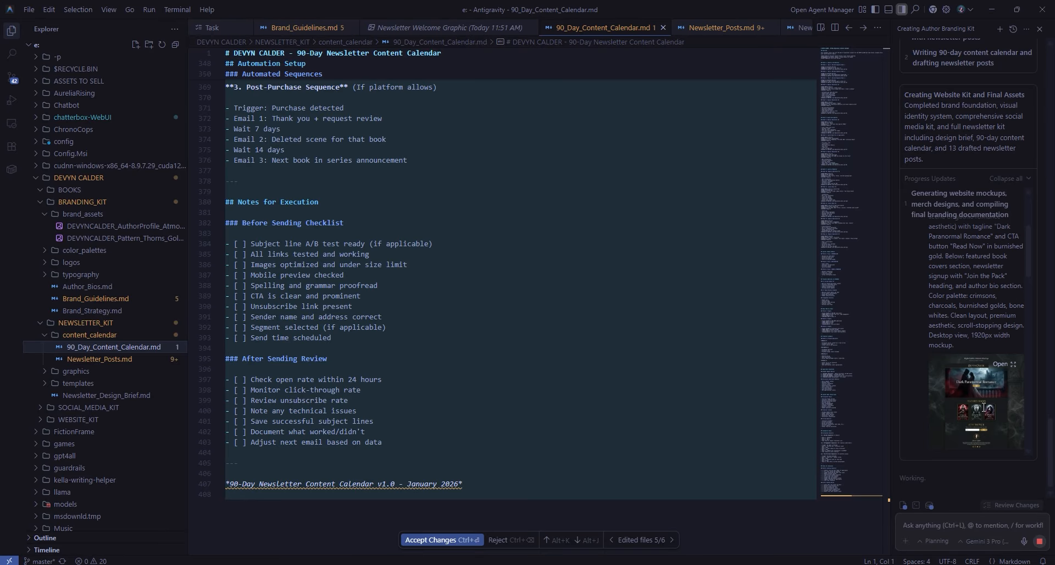
left_click(982, 411)
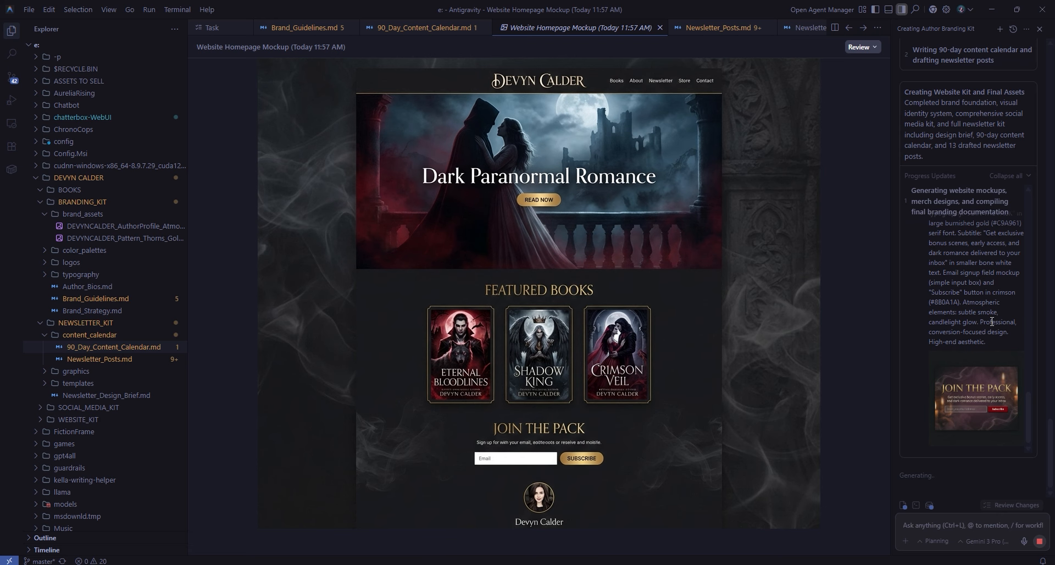
- Look over the agent's website kit progress and open the Join the Pack newsletter signup graphic at full size
scroll(955, 361, "up", 4)
scroll(969, 363, "down", 5)
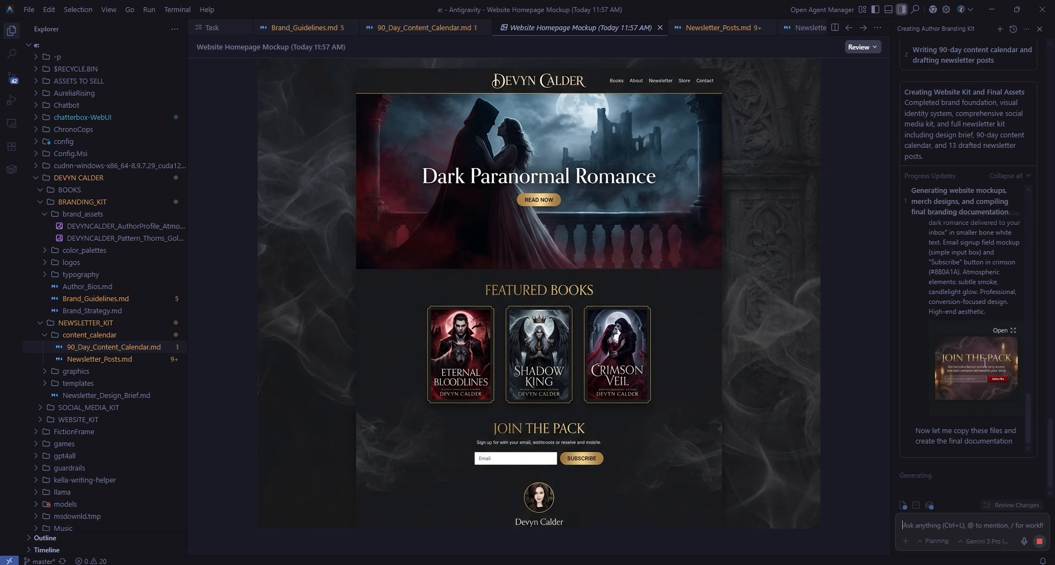
left_click(955, 358)
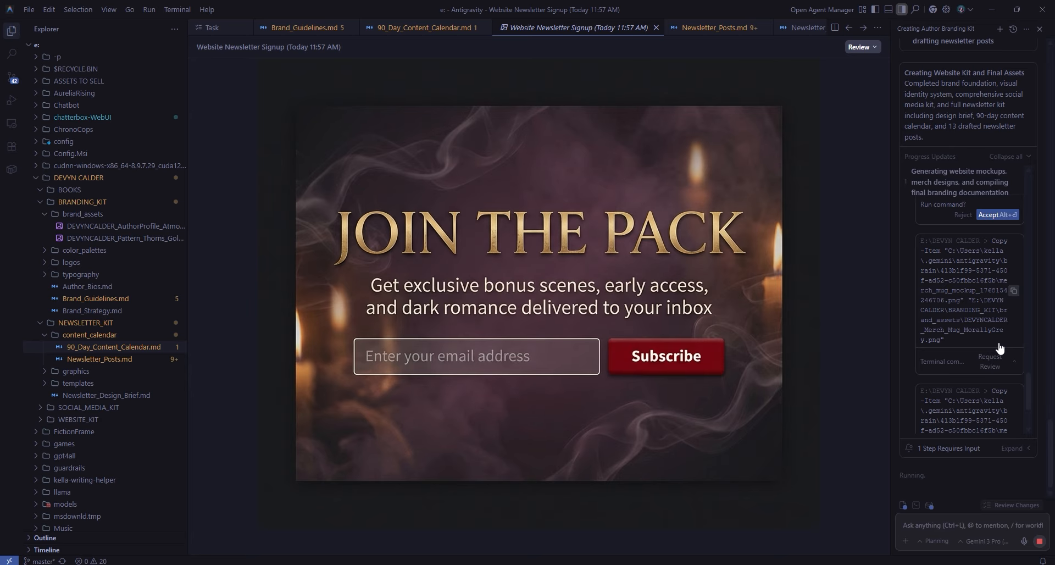
- Approve the commands that copy the website homepage mockup and the merch mug and tote mockups into their kit folders
left_click(1002, 323)
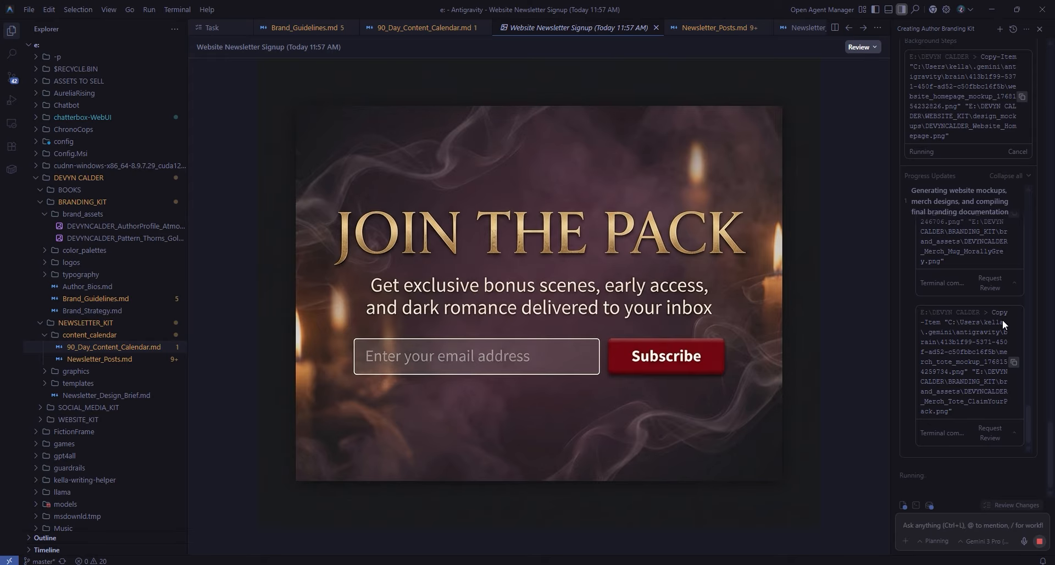
left_click(1003, 323)
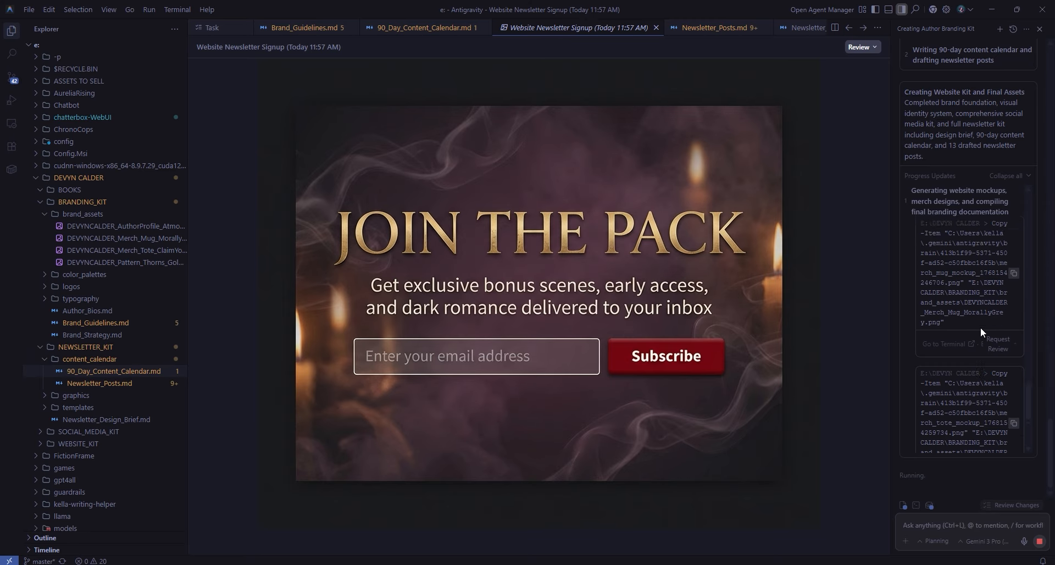
- Look back through the agent's website and merchandise output and open the Claim Your Pack tote mockup at full size
scroll(981, 327, "up", 10)
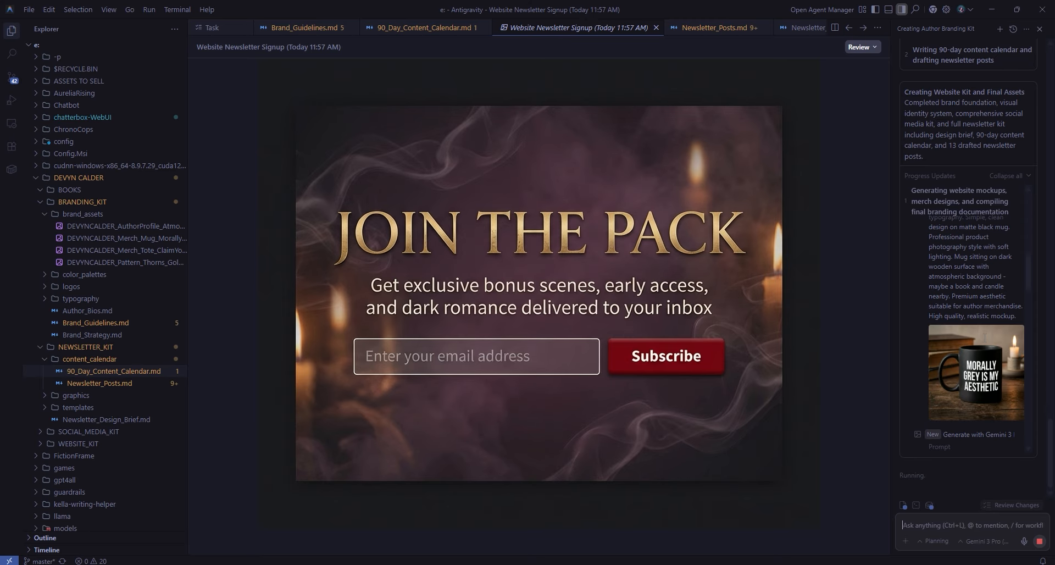
scroll(985, 337, "down", 10)
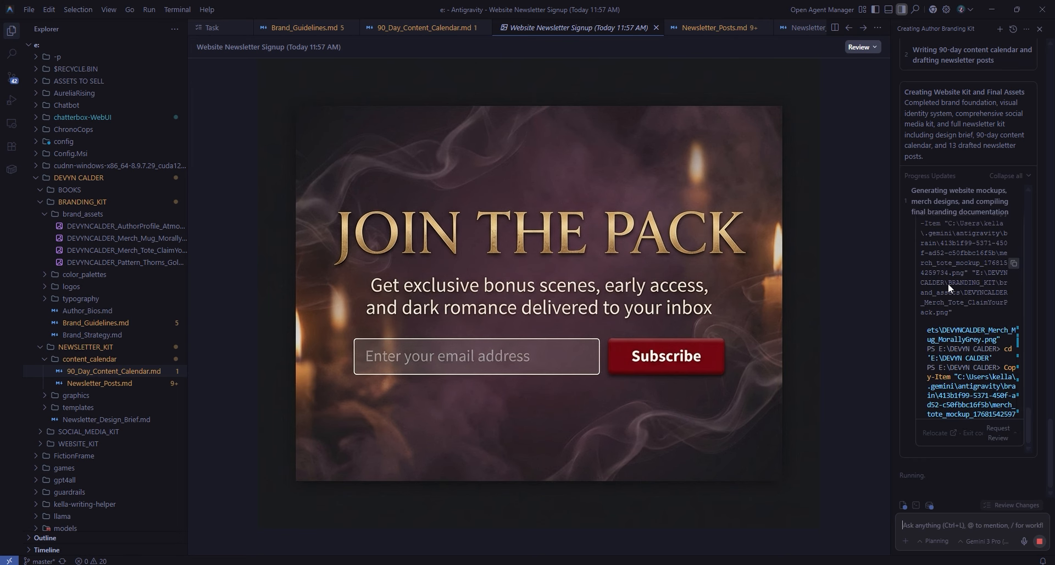
scroll(944, 268, "up", 8)
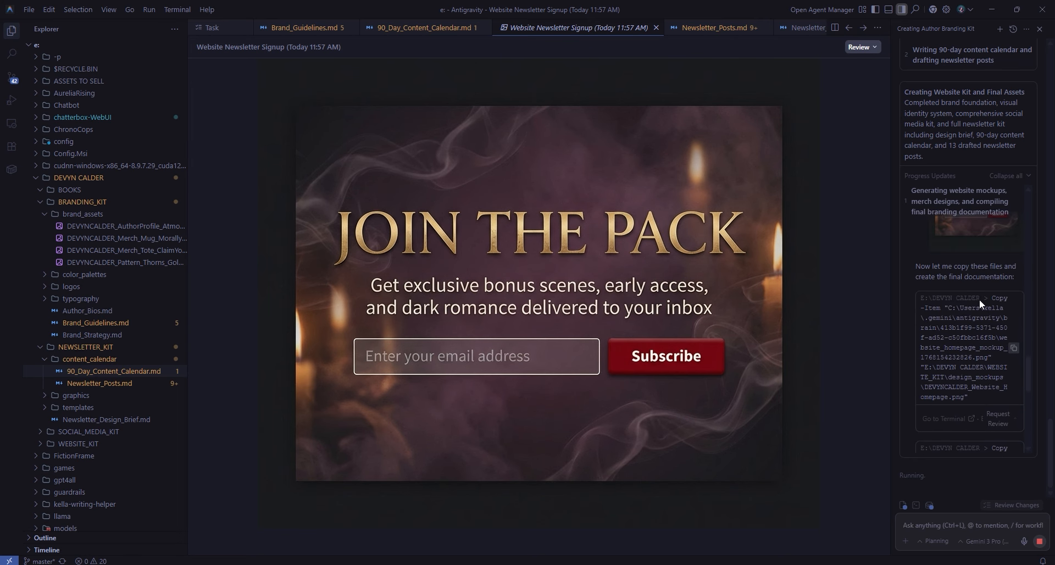
scroll(980, 307, "up", 5)
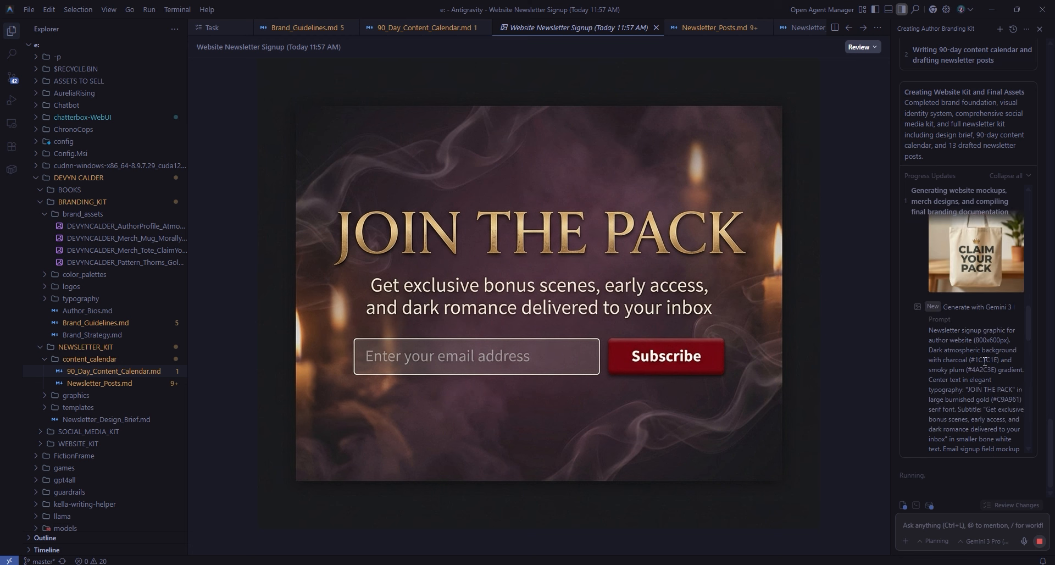
scroll(984, 361, "up", 4)
left_click(979, 374)
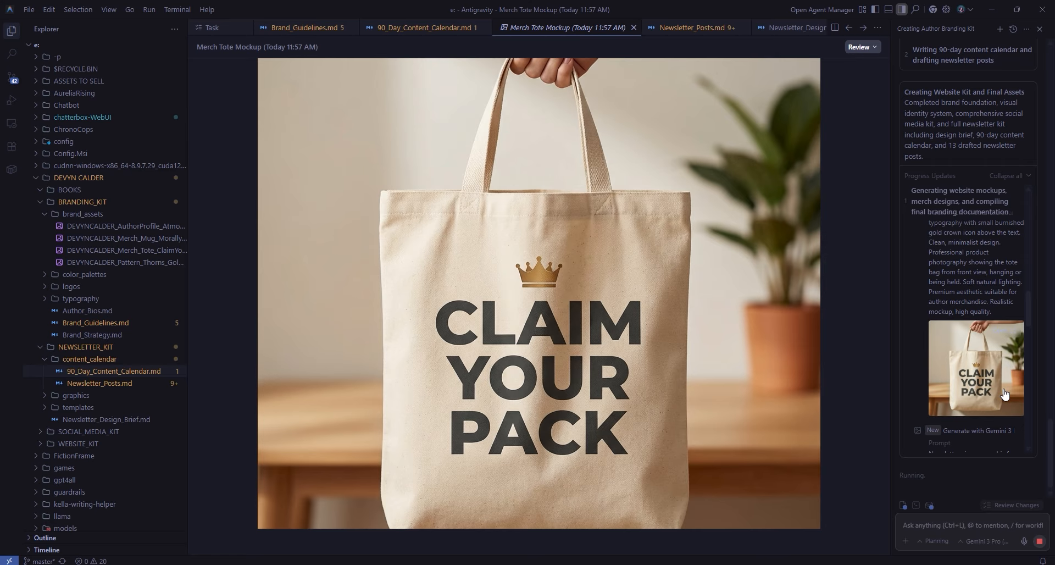
- View the Morally Grey Is My Aesthetic mug mockup at full size, then reopen the newsletter signup graphic
scroll(1002, 385, "up", 3)
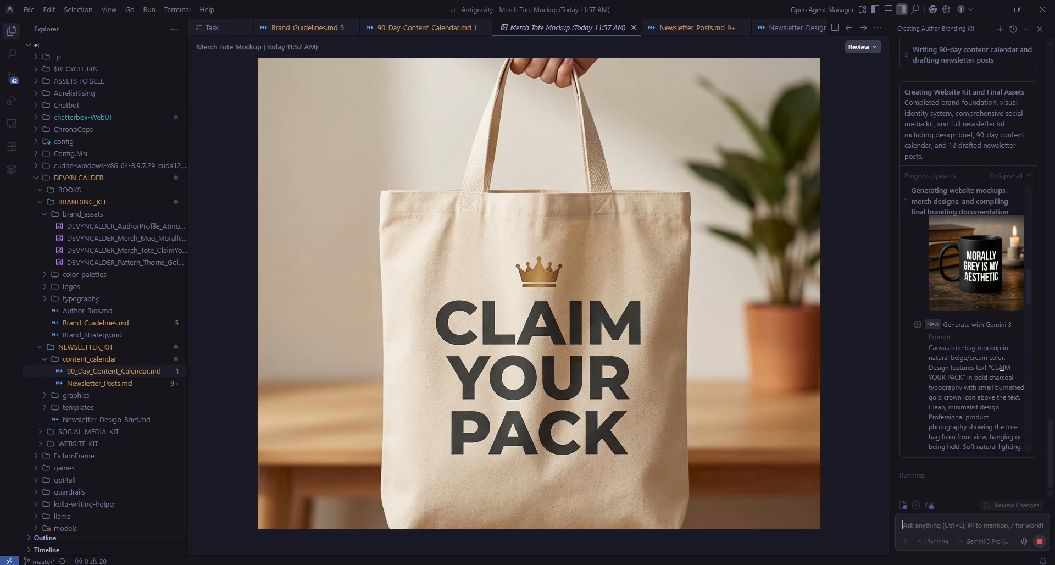
left_click(996, 273)
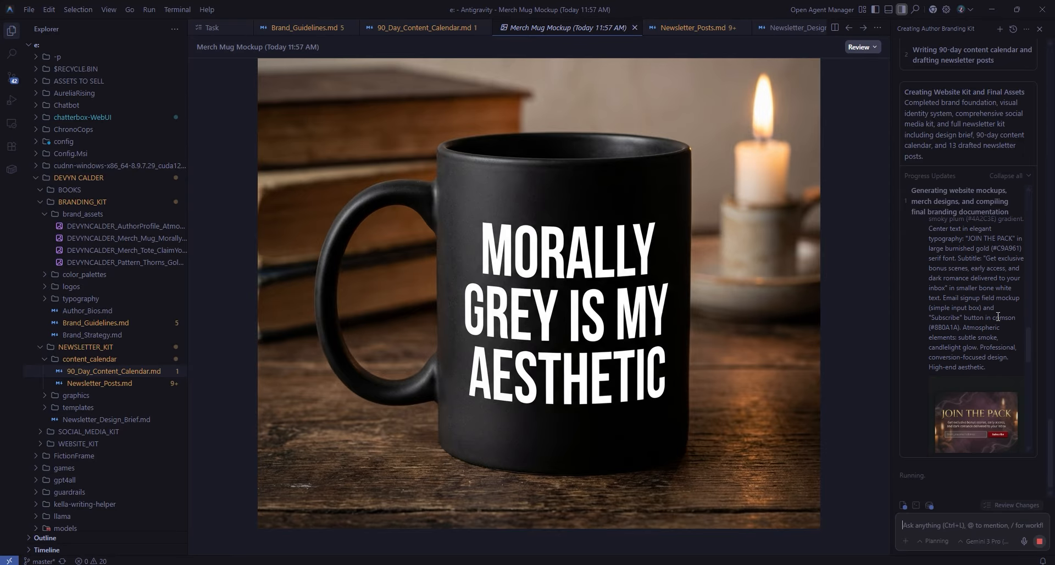
left_click(958, 392)
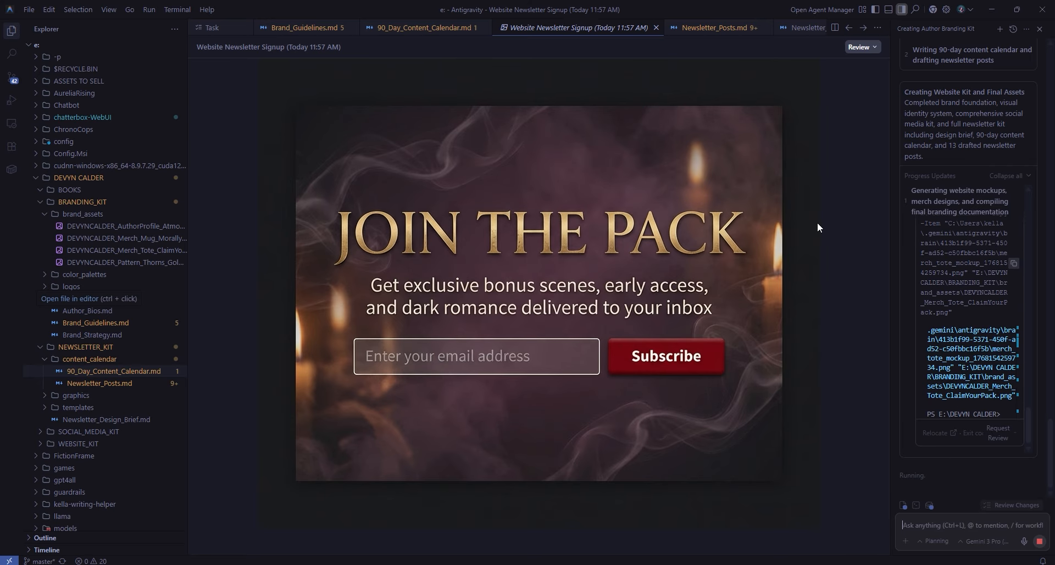
- Open Newsletter_Posts.md and read through the Day 1 welcome email draft
left_click(96, 383)
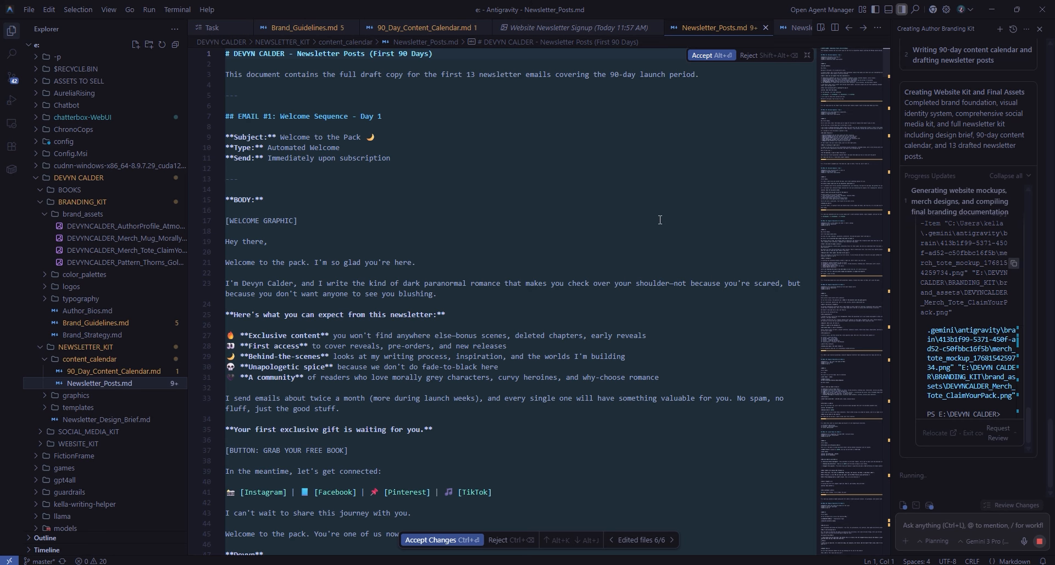
scroll(750, 225, "down", 2)
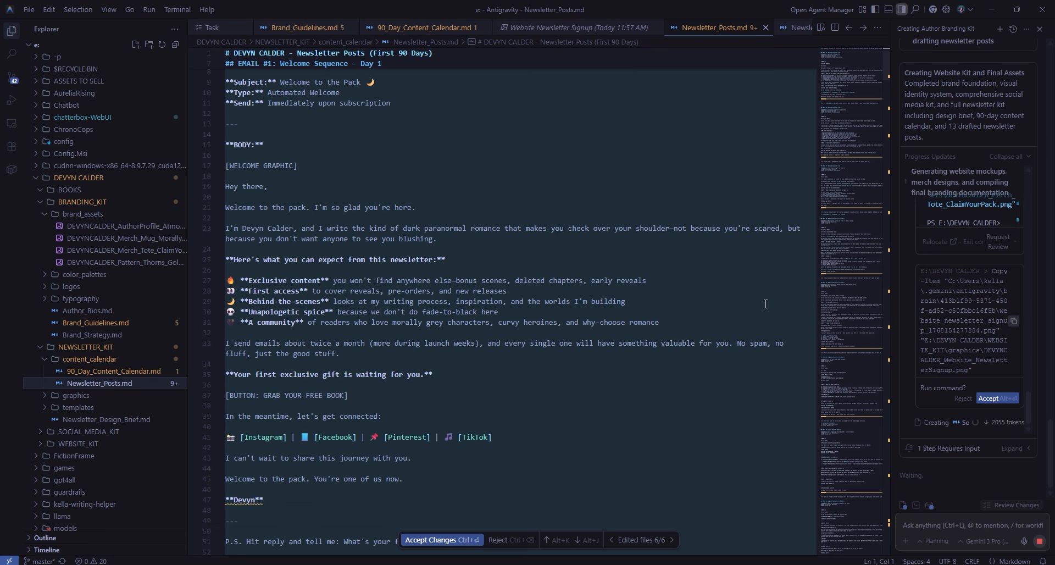
scroll(766, 303, "down", 7)
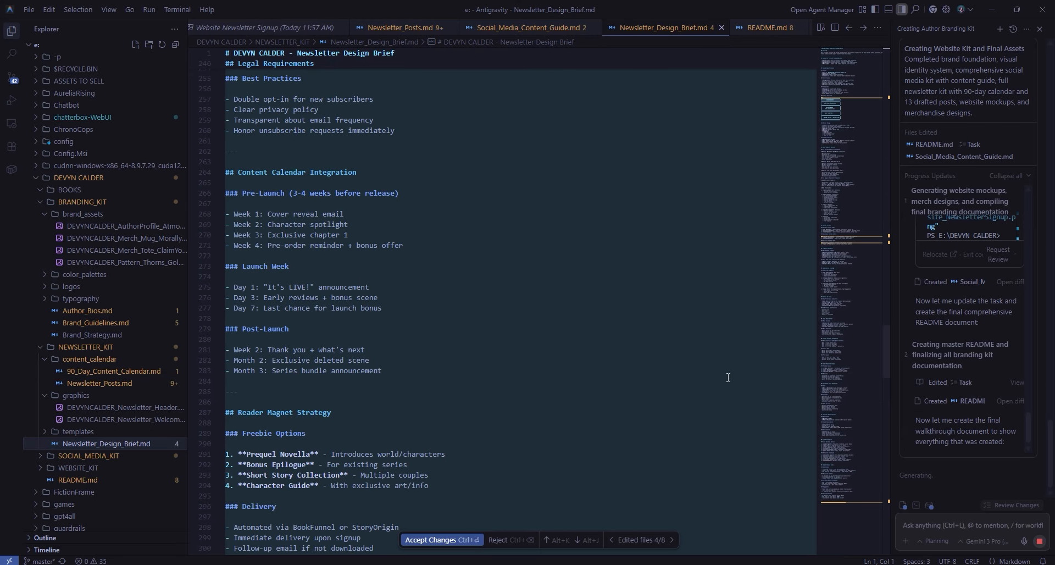
- Read Newsletter_Design_Brief.md from the content calendar integration through the voice guidelines, technical specifications, growth strategies and sample subject lines
scroll(728, 378, "down", 1)
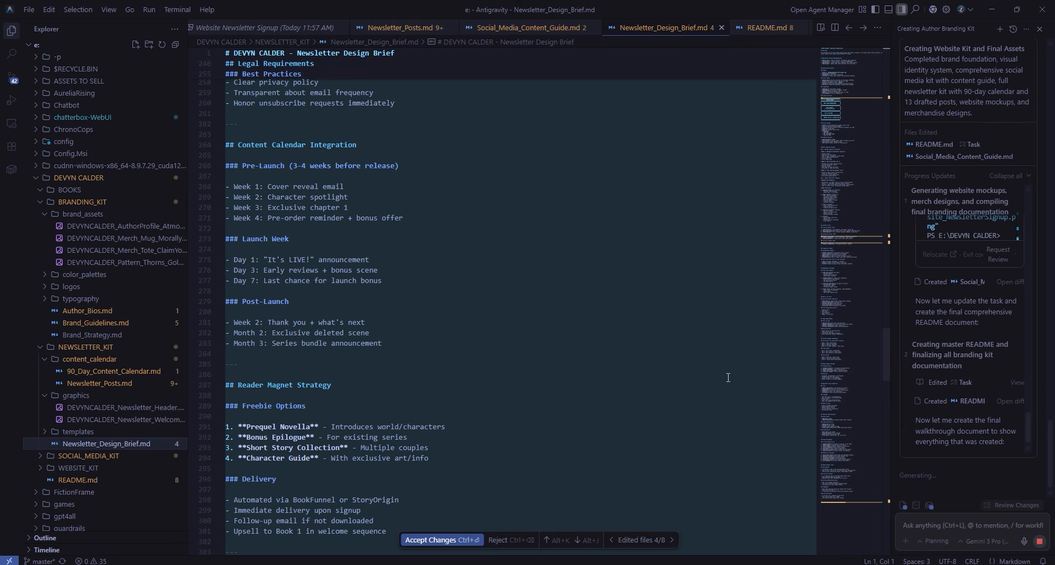
scroll(728, 377, "down", 5)
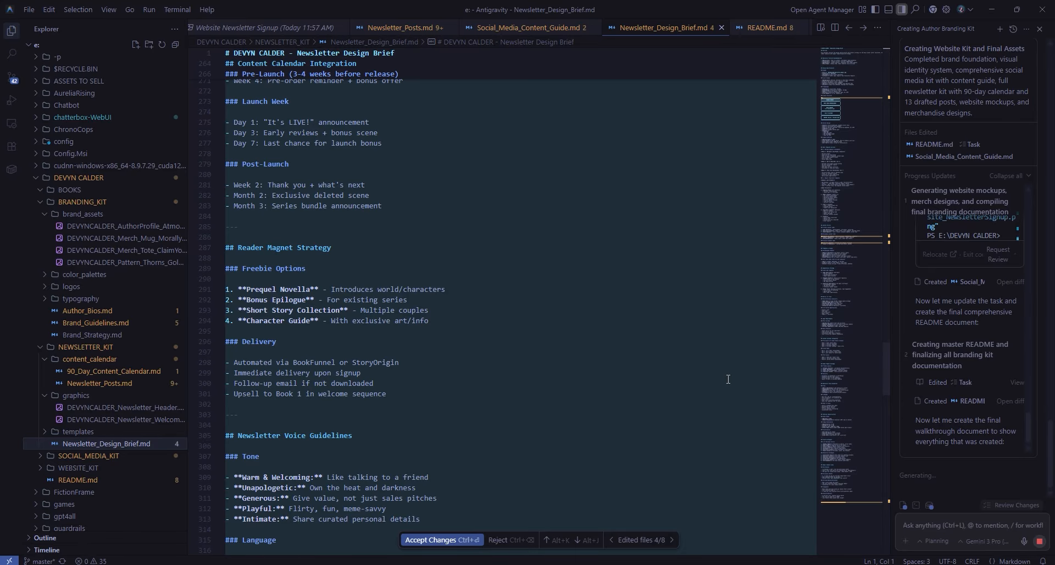
scroll(728, 379, "down", 2)
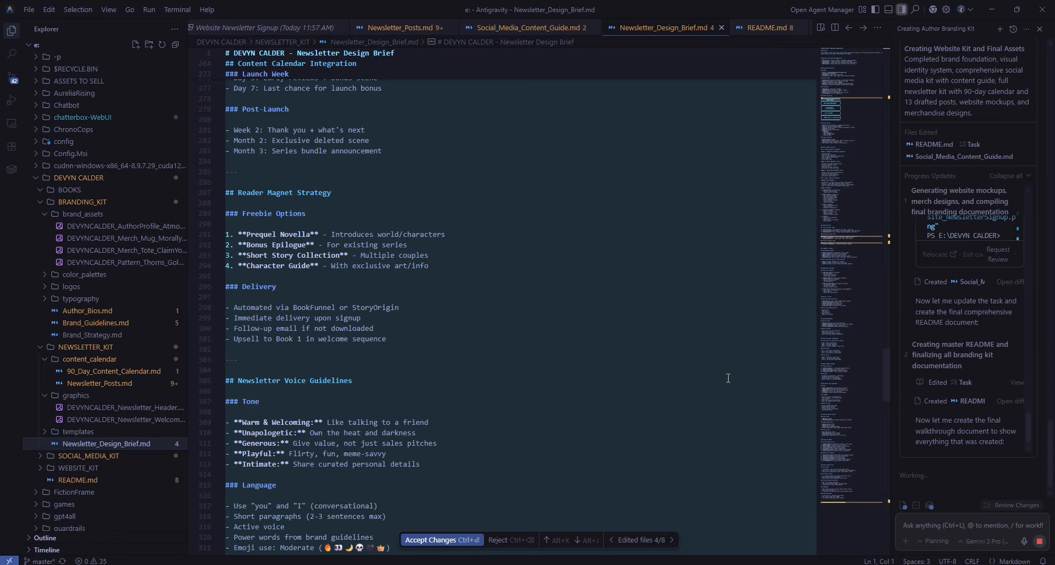
scroll(681, 296, "down", 3)
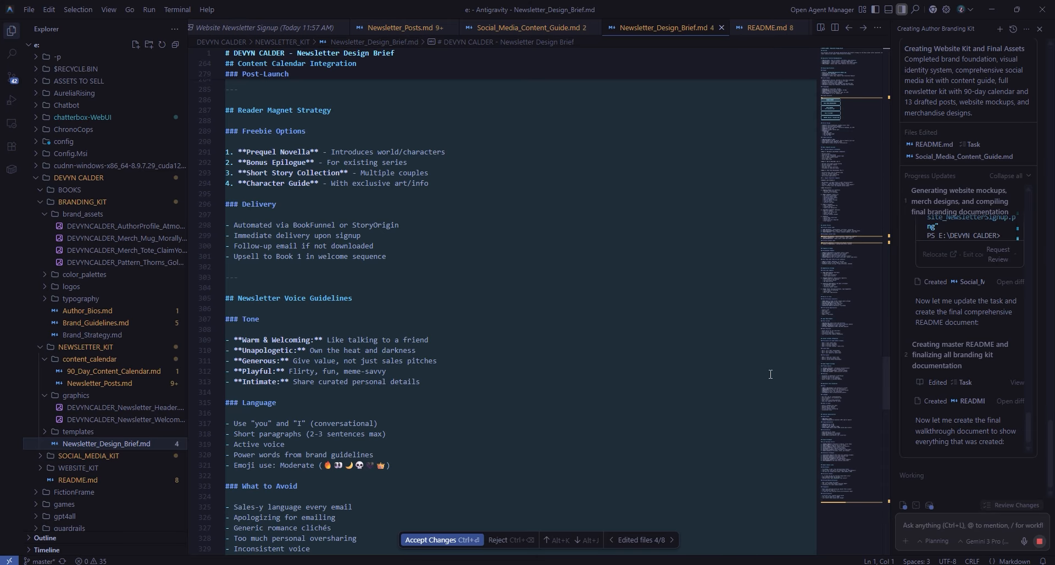
scroll(770, 375, "down", 7)
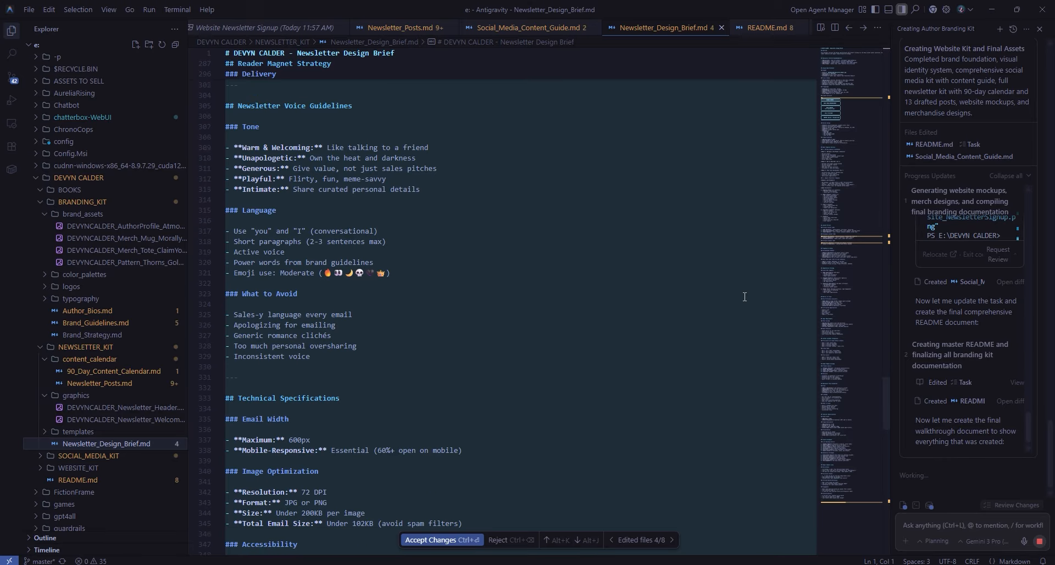
scroll(744, 297, "down", 5)
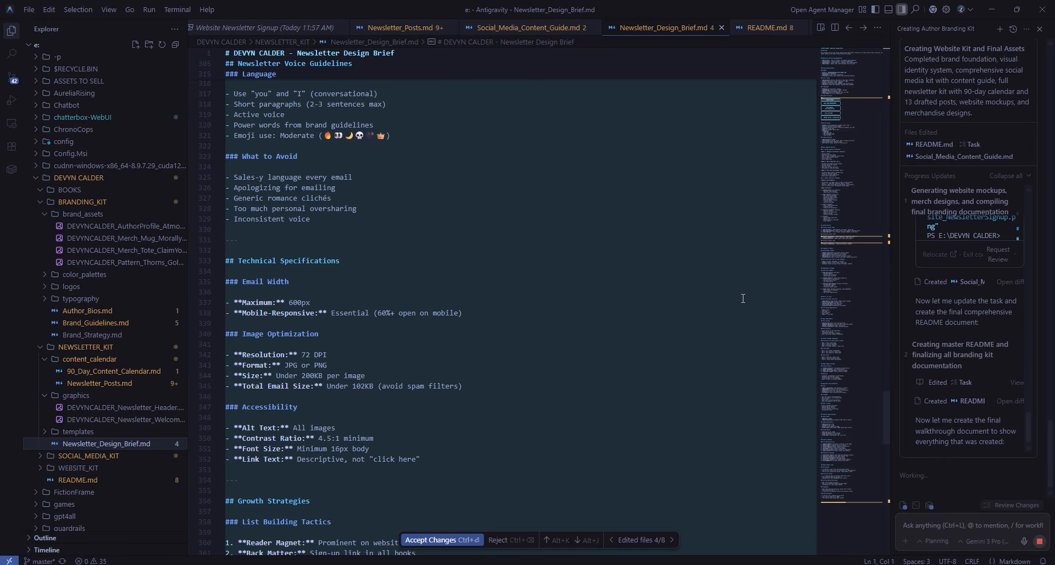
scroll(743, 299, "down", 15)
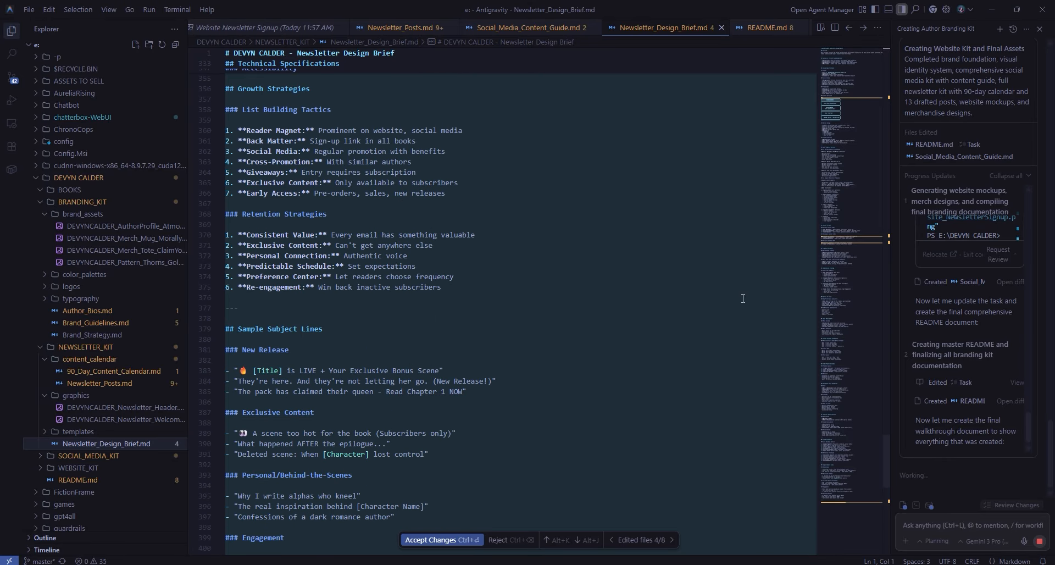
scroll(743, 298, "down", 9)
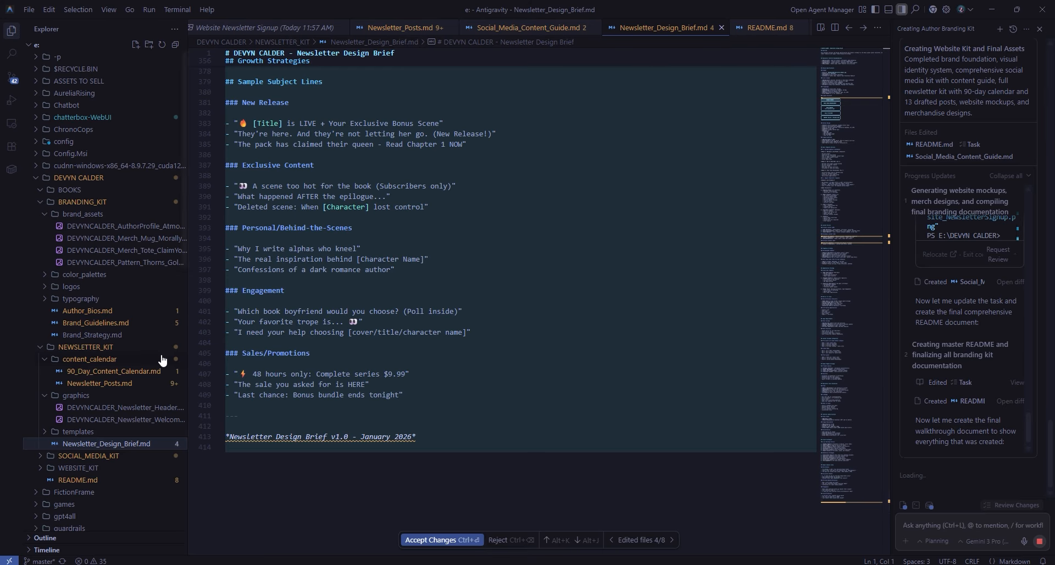
- Open Brand_Strategy.md and read from the pen name overview through target audience, brand voice and visual brand identity
left_click(128, 335)
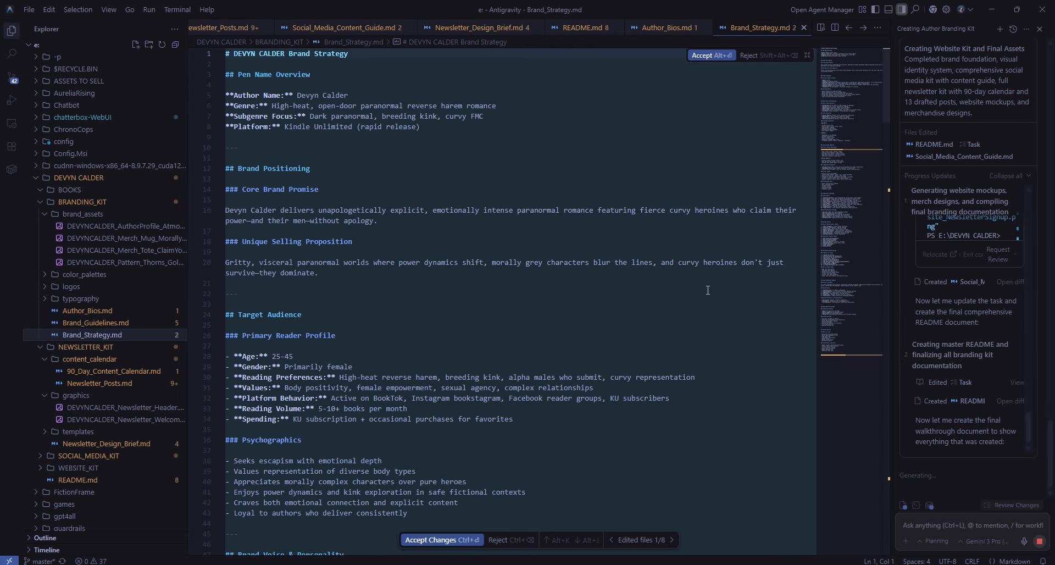
scroll(709, 292, "down", 5)
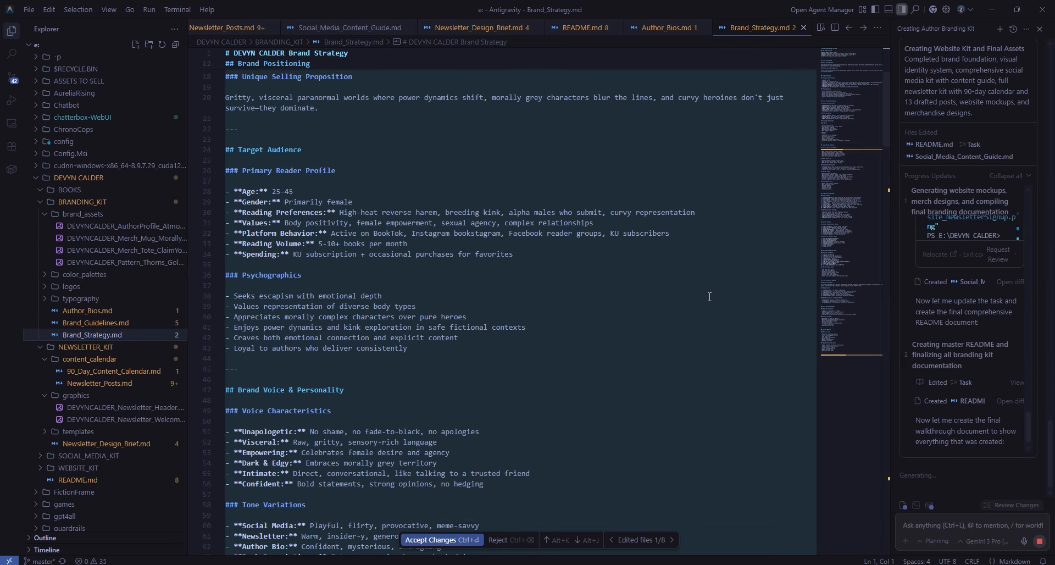
scroll(710, 297, "down", 10)
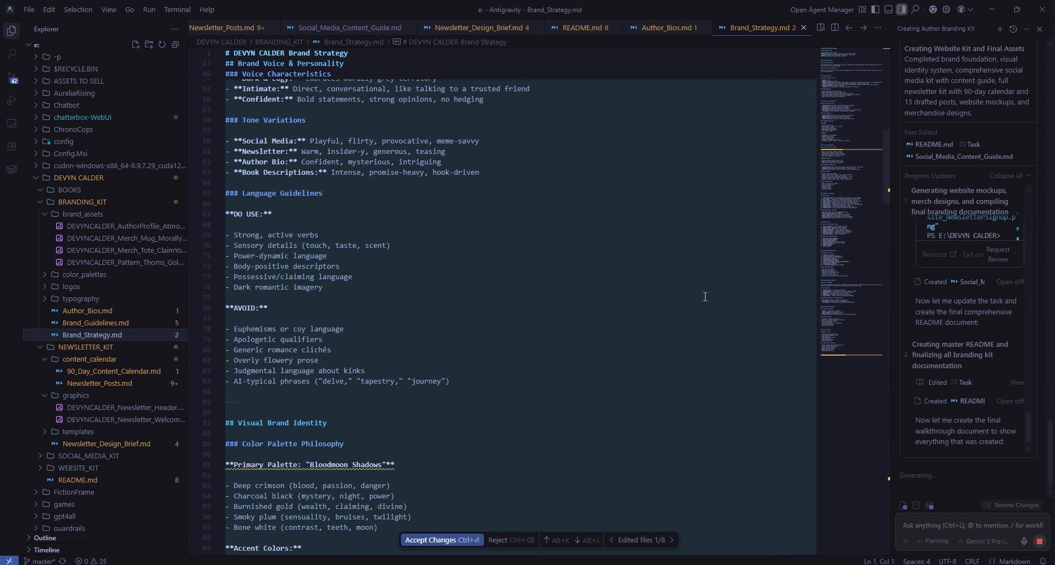
scroll(705, 297, "down", 9)
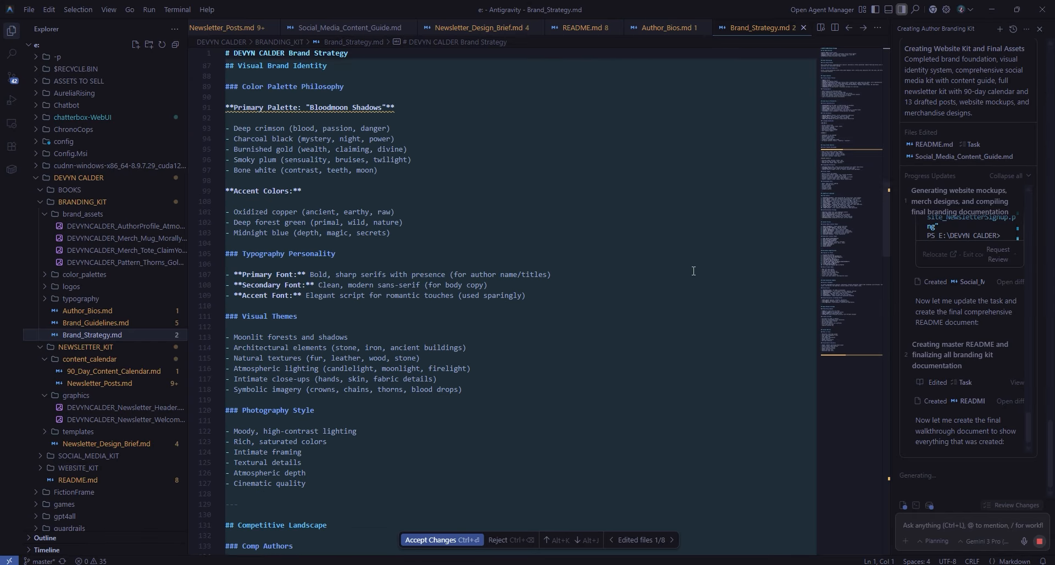
scroll(693, 270, "down", 8)
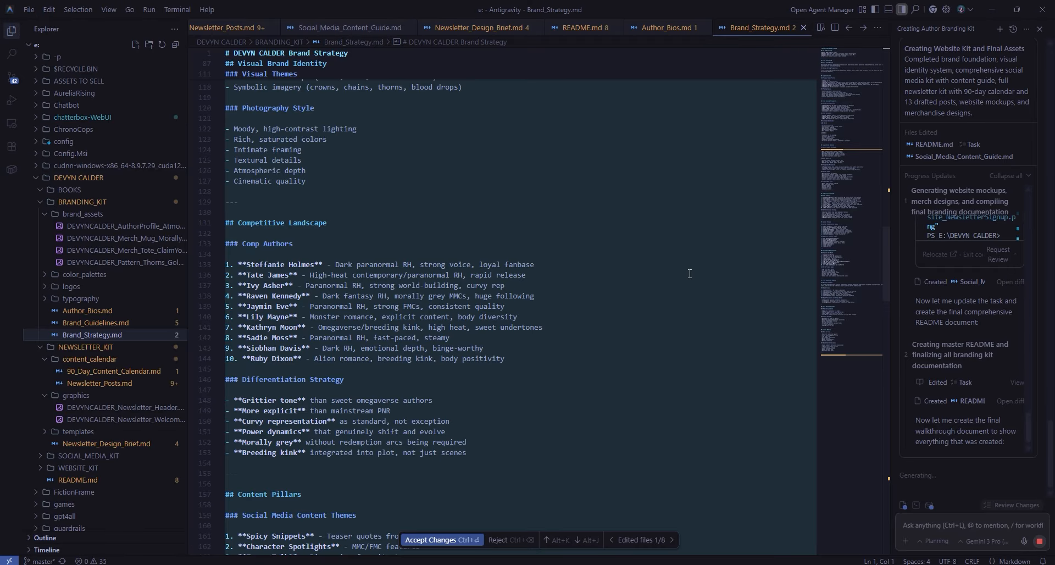
- Read the competitive landscape, differentiation strategy and content pillars sections of Brand_Strategy.md
scroll(690, 274, "down", 3)
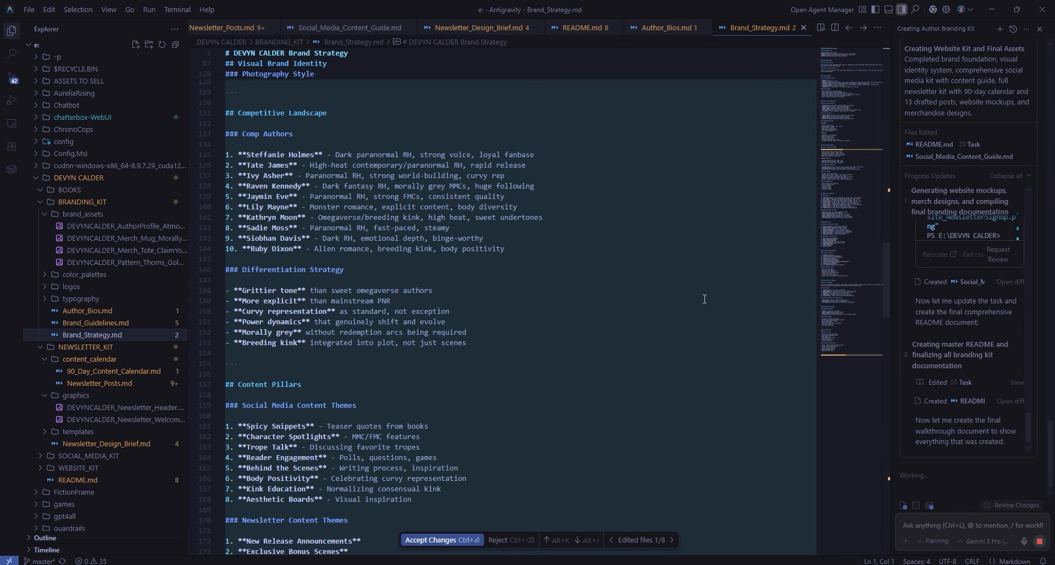
scroll(703, 298, "down", 2)
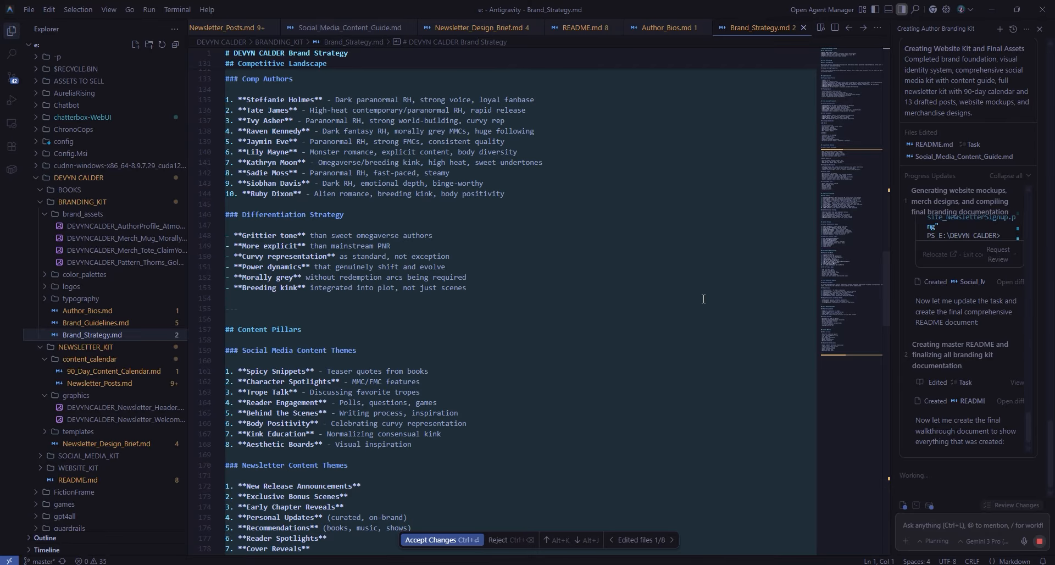
scroll(704, 315, "down", 2)
scroll(681, 361, "down", 3)
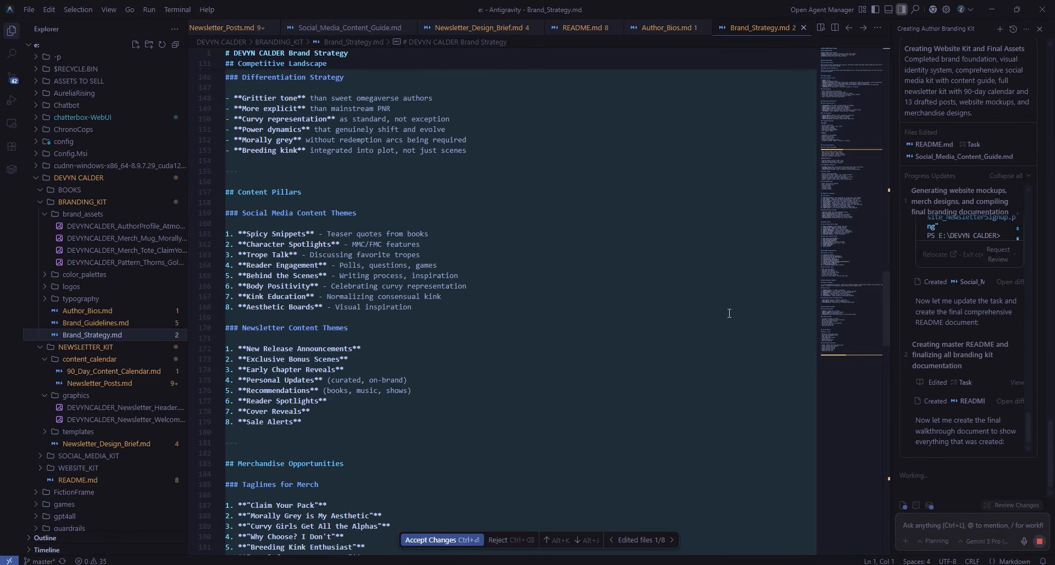
scroll(729, 313, "down", 7)
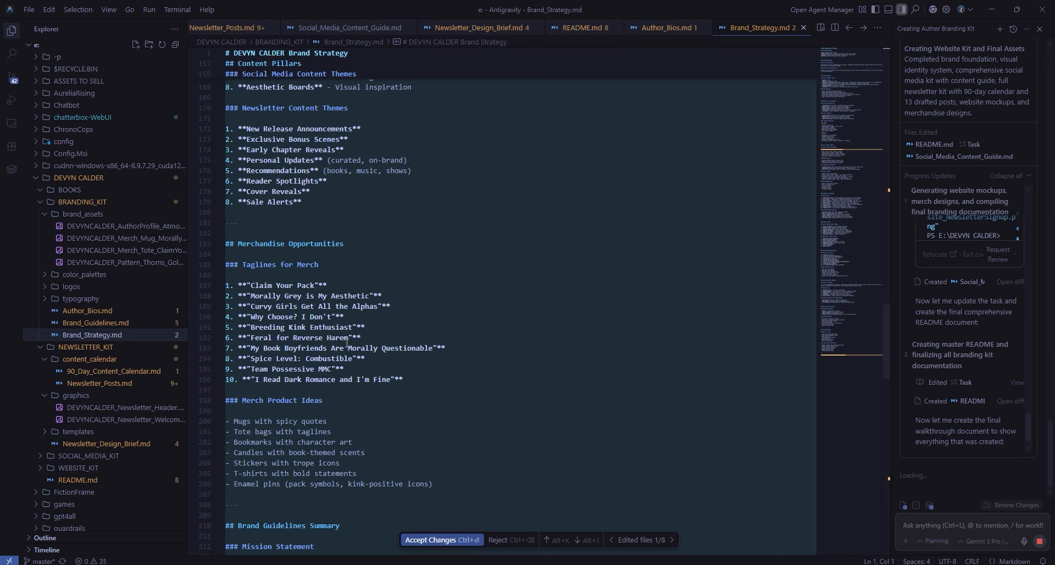
- Read Brand_Strategy.md from the merchandise opportunities through the brand guidelines summary, rapid release strategy and success metrics
scroll(756, 301, "down", 3)
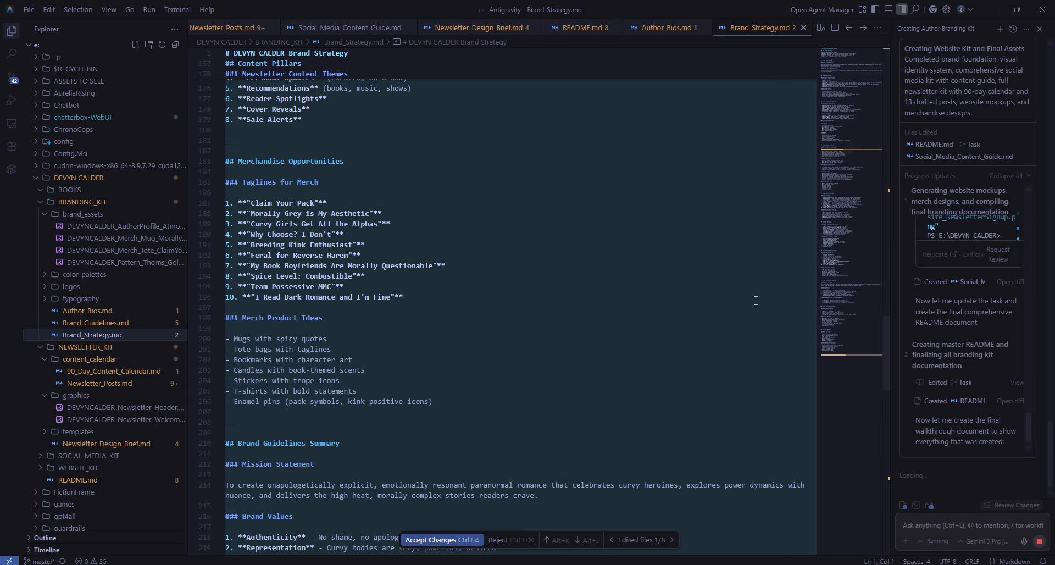
scroll(756, 301, "down", 2)
scroll(779, 288, "down", 4)
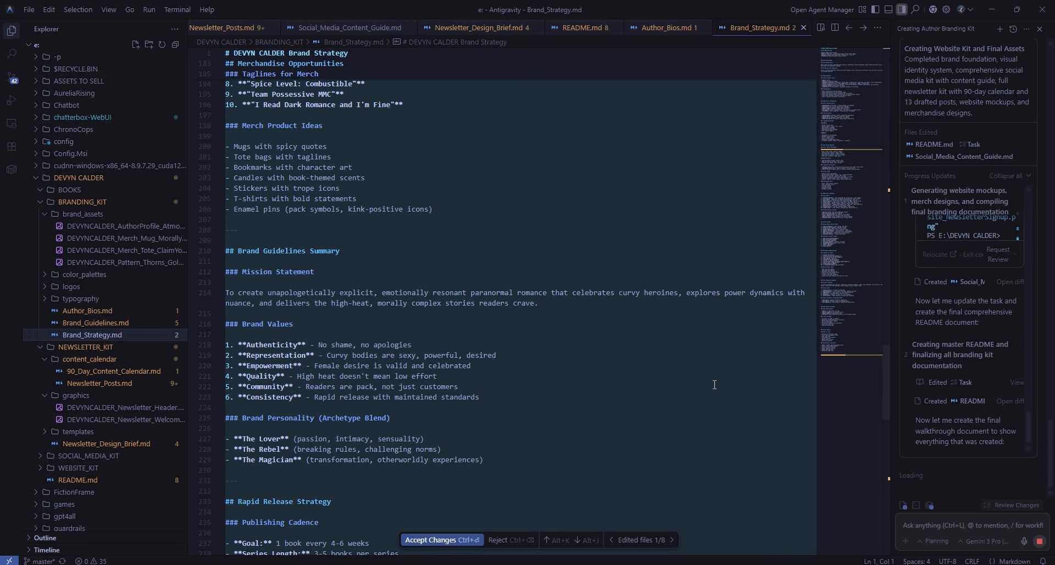
scroll(714, 385, "down", 3)
scroll(715, 385, "down", 3)
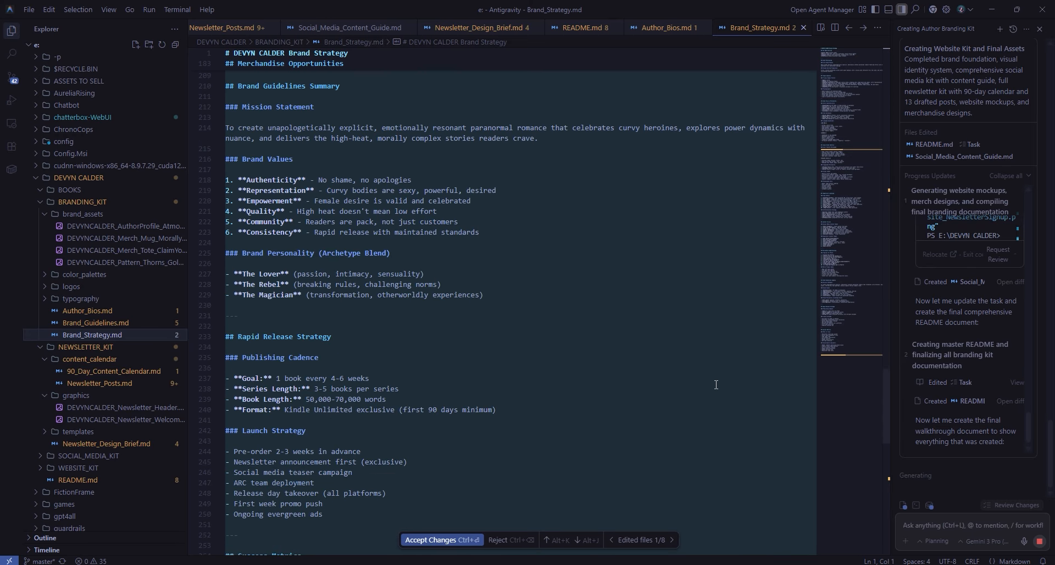
scroll(716, 384, "down", 10)
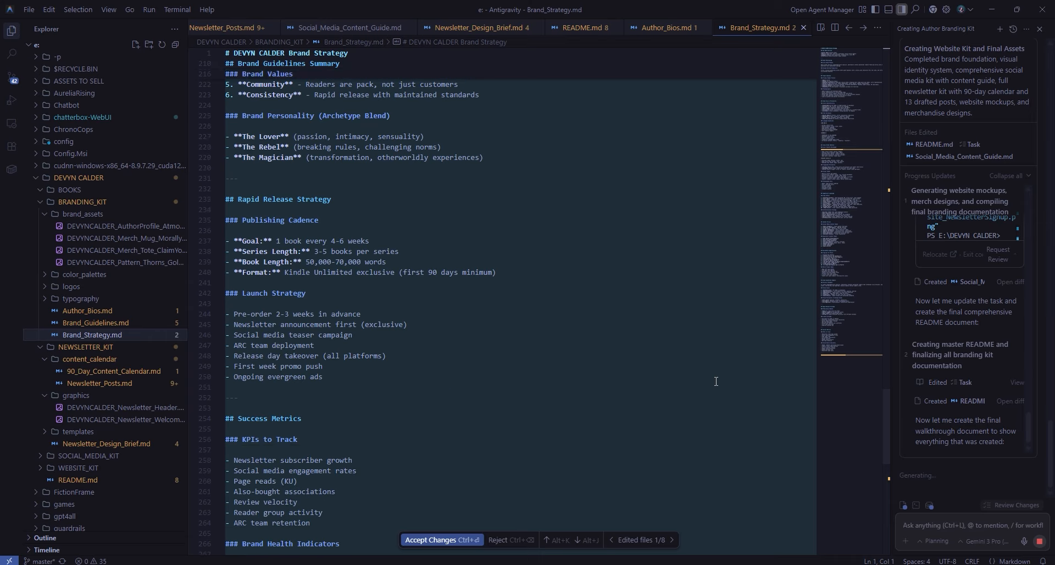
scroll(716, 381, "up", 12)
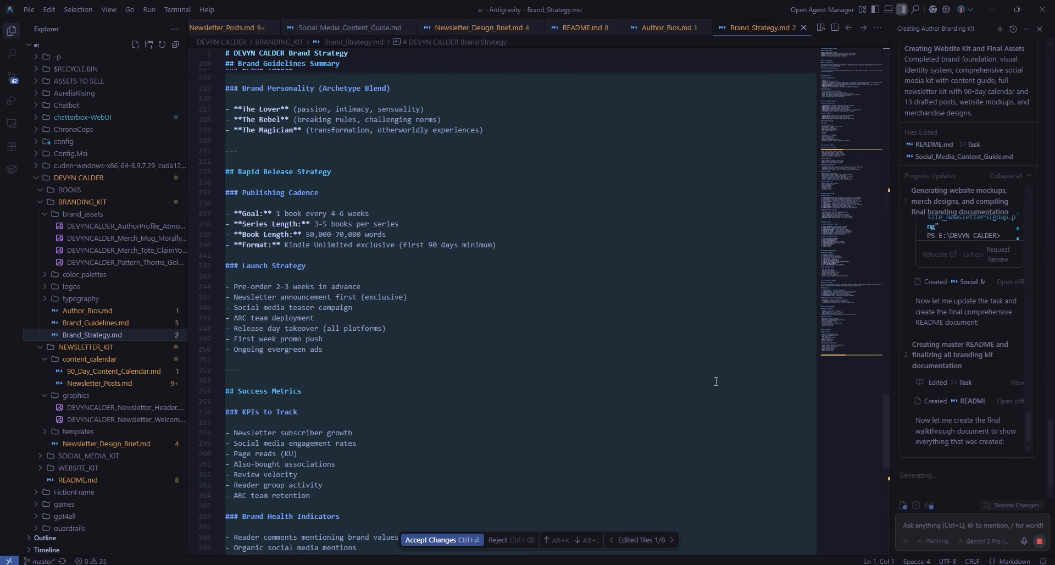
scroll(446, 334, "up", 4)
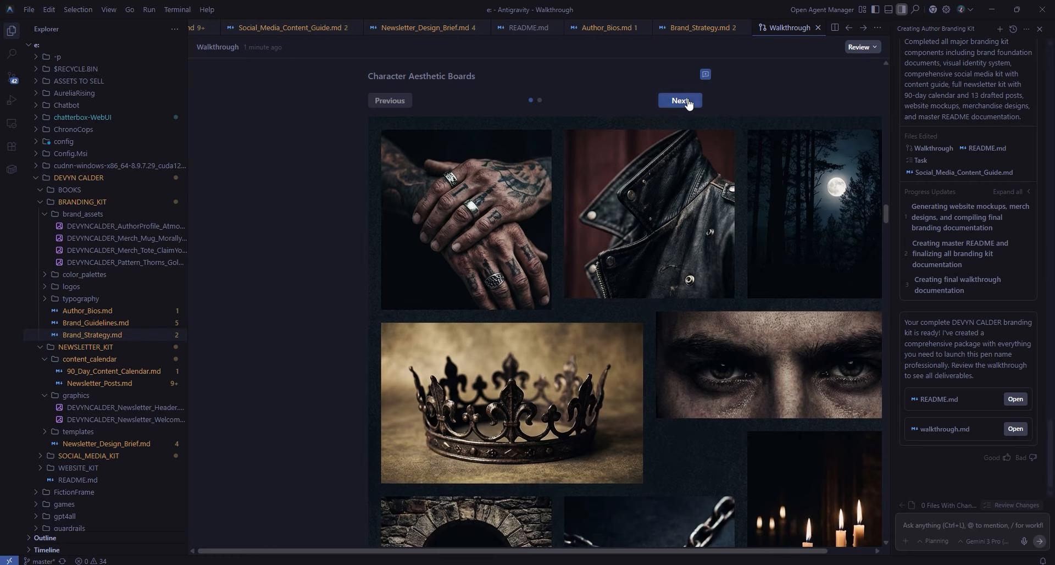
- Page through the character aesthetic boards, social media templates and newsletter graphics in the agent's Walkthrough document
left_click(687, 98)
scroll(716, 98, "down", 10)
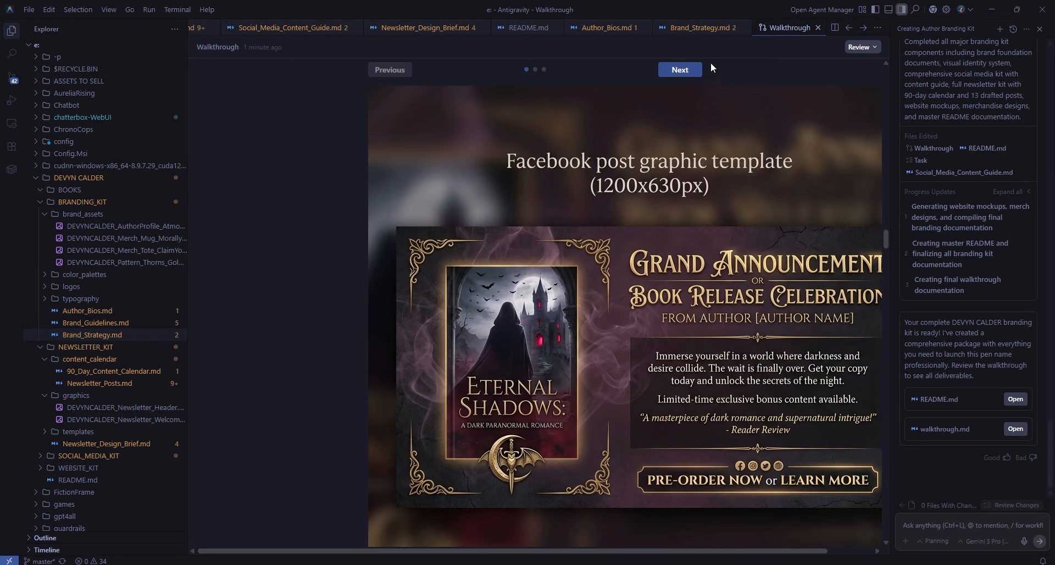
left_click(682, 70)
scroll(736, 165, "down", 10)
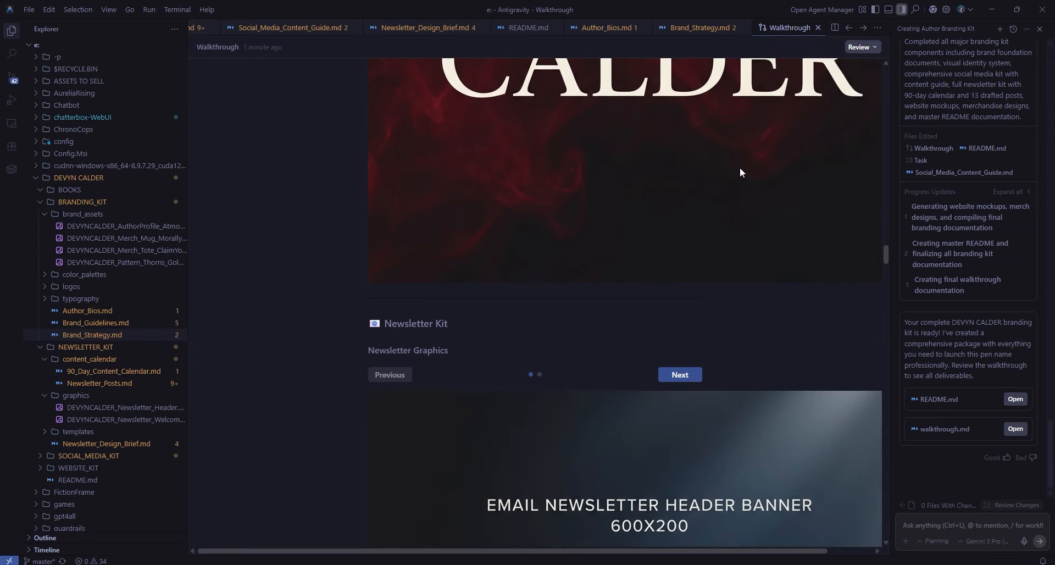
left_click(699, 137)
scroll(739, 142, "down", 10)
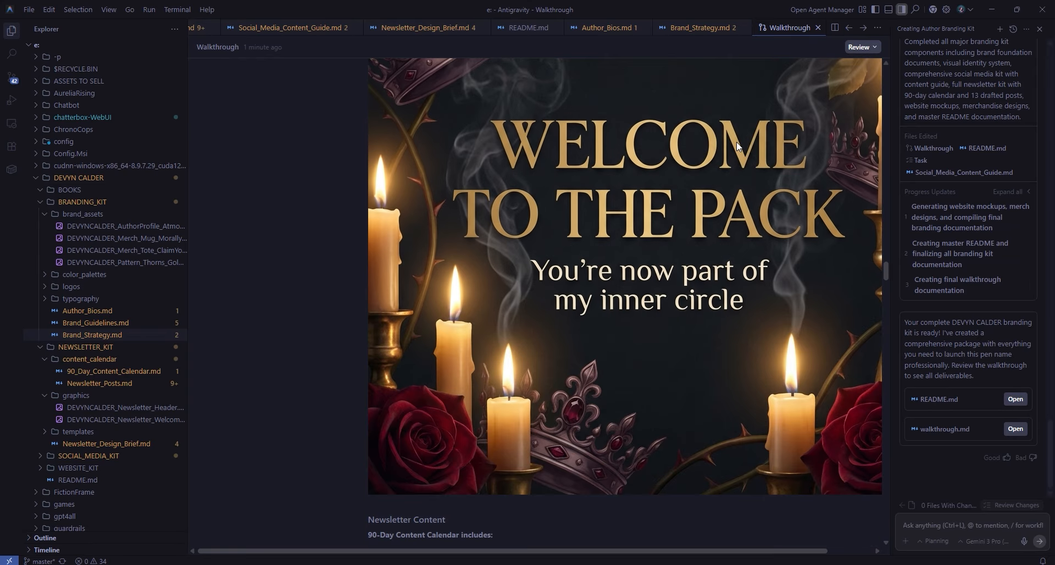
- Review the Walkthrough's homepage mockup, newsletter signup graphic and merchandise mockups, advancing past the Morally Grey Is My Aesthetic mug
scroll(749, 143, "down", 4)
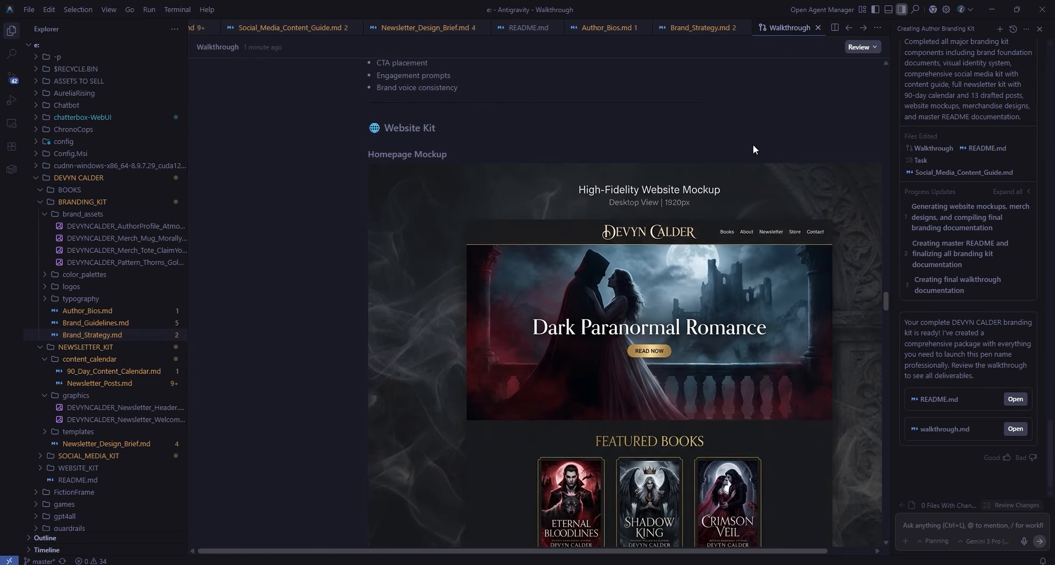
scroll(753, 145, "down", 15)
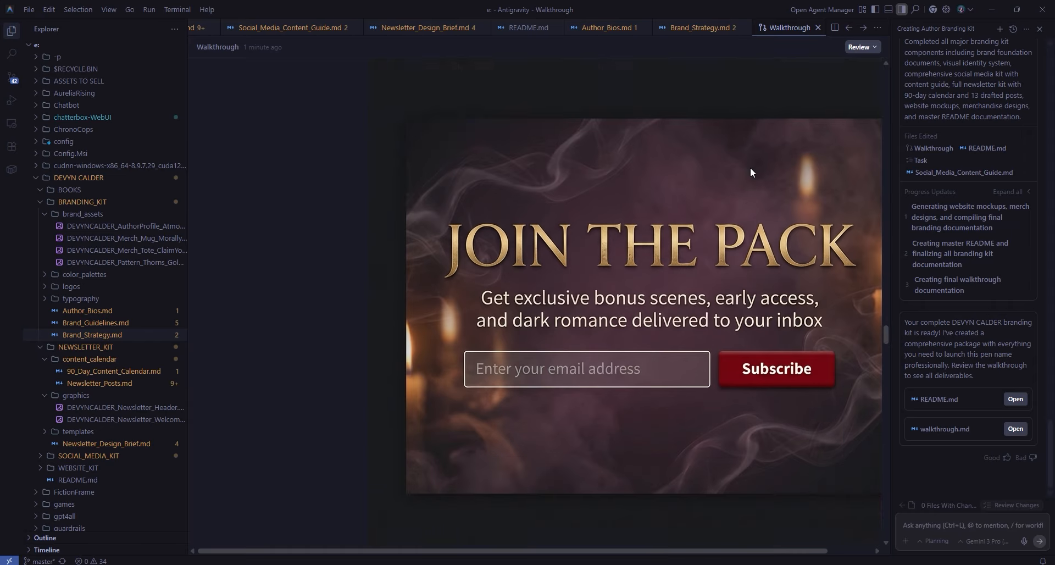
scroll(752, 165, "down", 5)
scroll(694, 97, "up", 1)
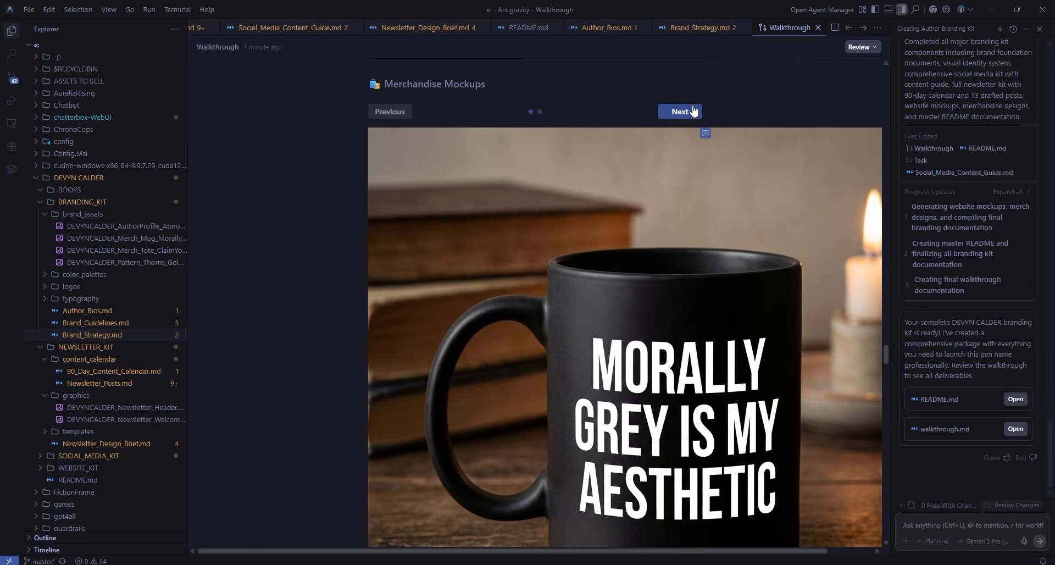
left_click(693, 111)
scroll(759, 141, "down", 15)
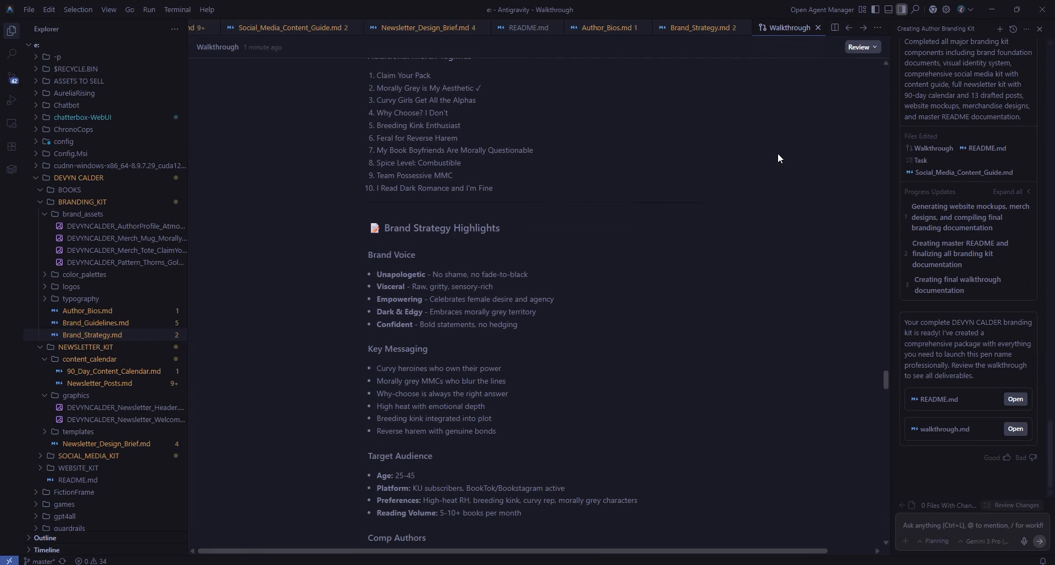
- Compare the Walkthrough's File Organization section with the pen name's main folder in File Explorer, then minimize File Explorer
scroll(787, 166, "down", 15)
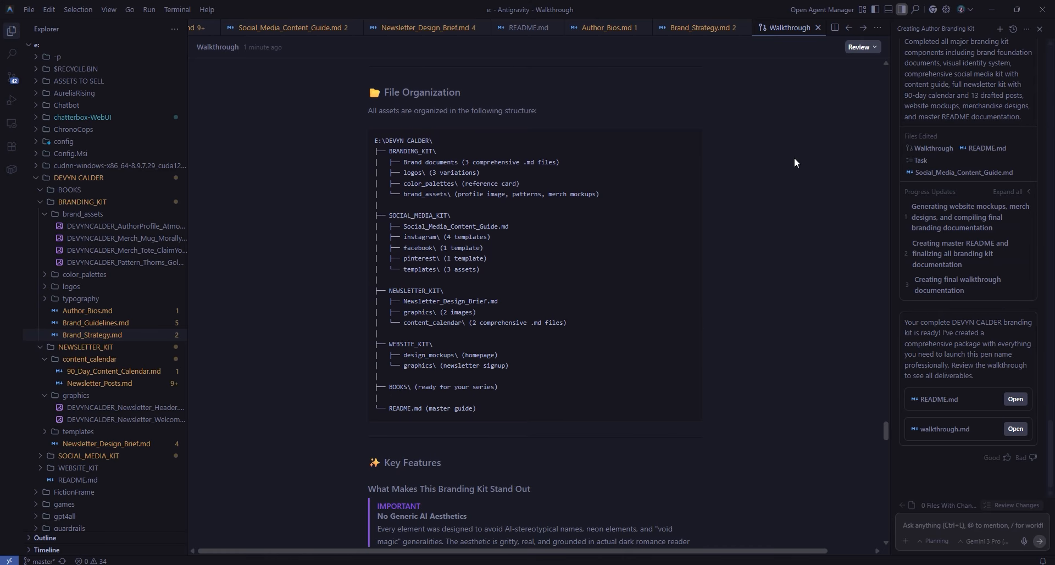
scroll(783, 156, "up", 2)
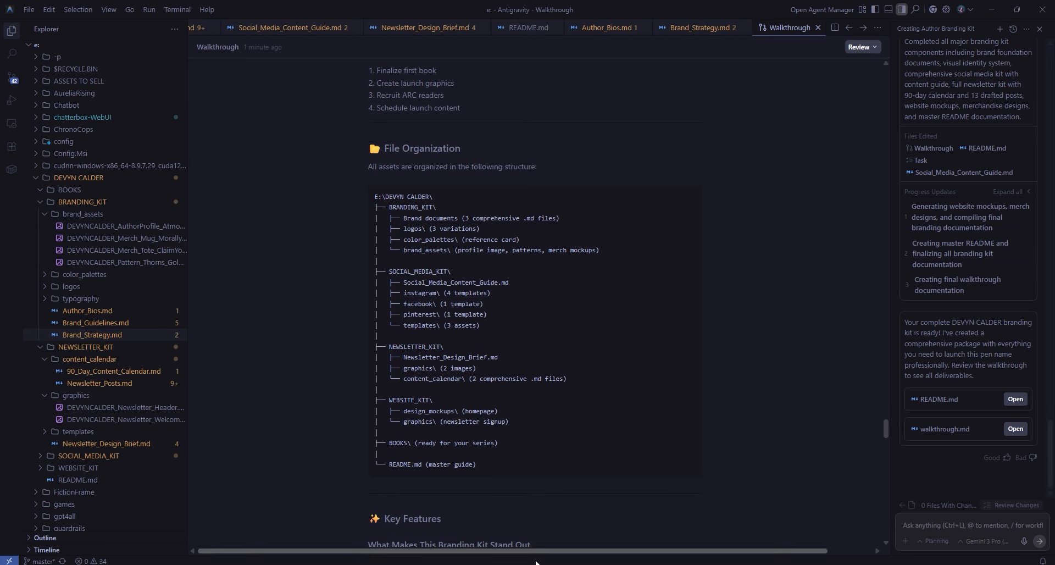
left_click(486, 531)
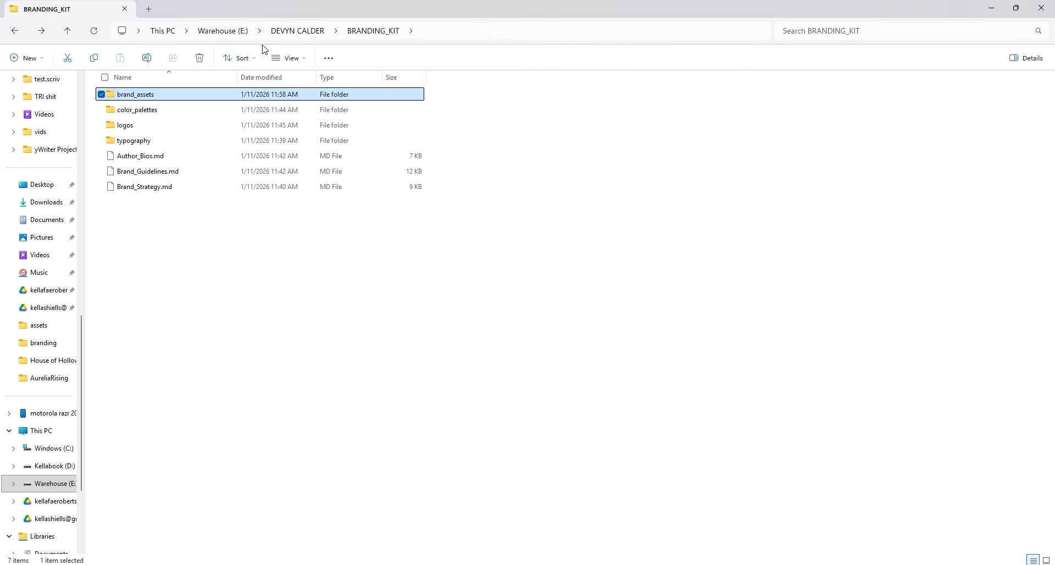
left_click(311, 30)
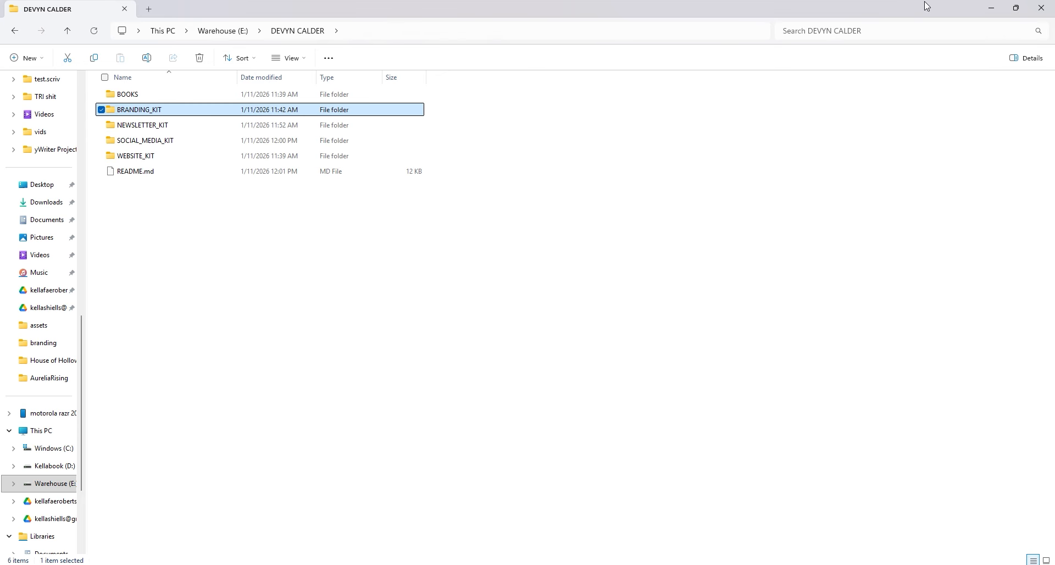
left_click(992, 9)
- Read the Walkthrough's key features, success metrics and goals, and documentation index
scroll(724, 304, "down", 6)
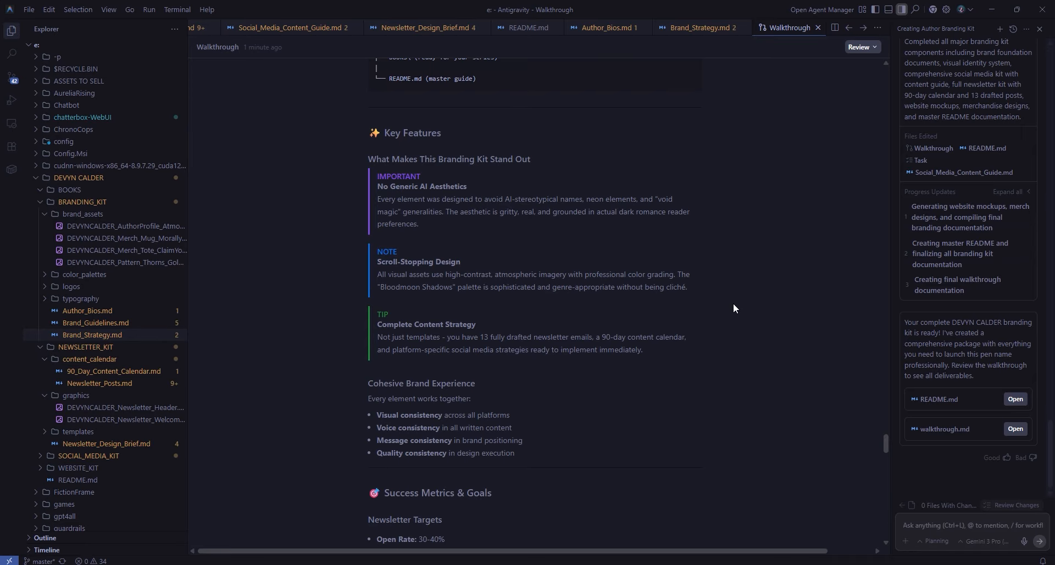
scroll(733, 305, "down", 3)
scroll(733, 308, "down", 2)
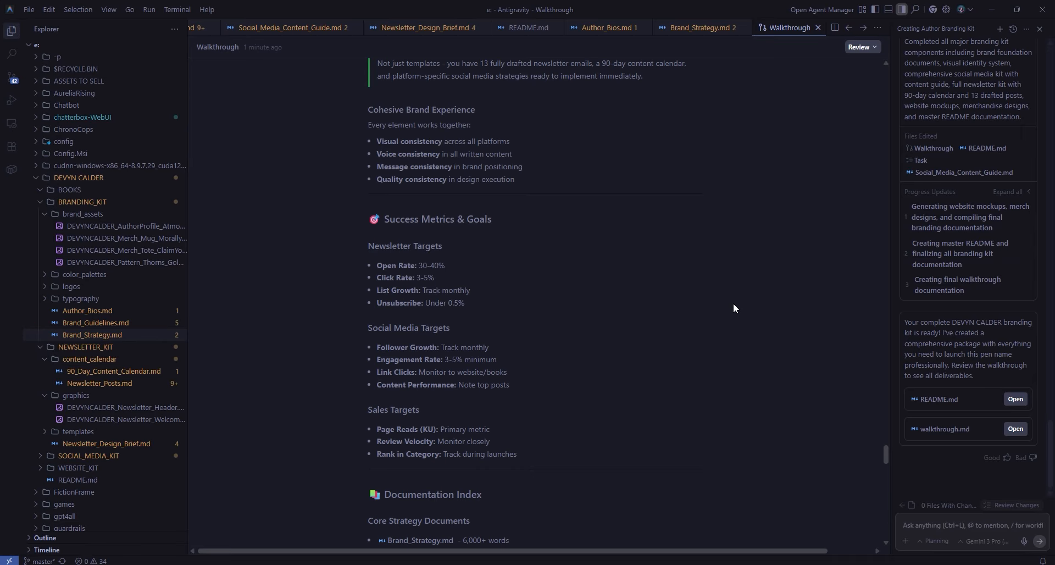
scroll(734, 305, "down", 5)
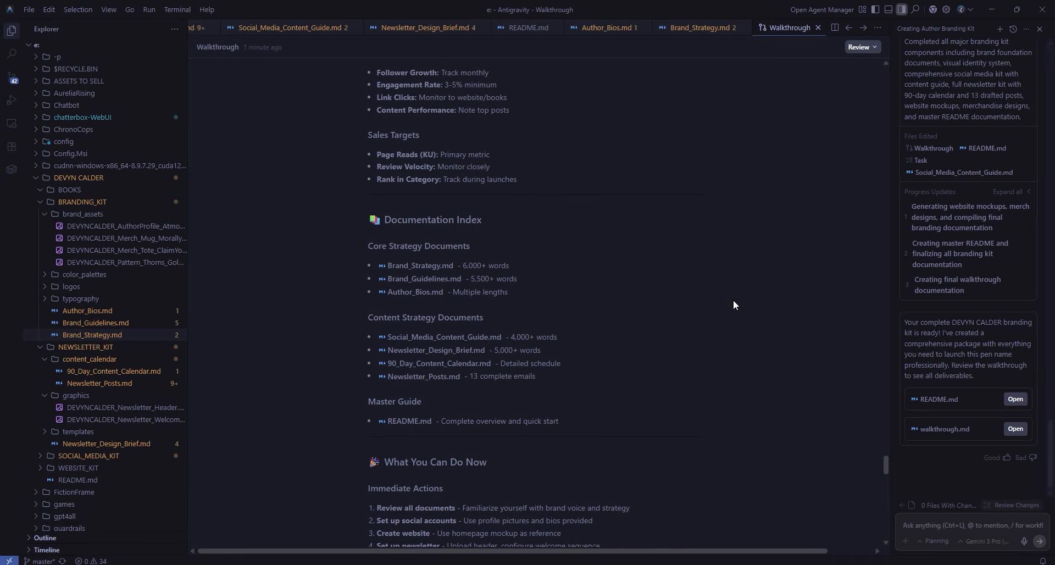
scroll(733, 305, "down", 3)
scroll(733, 305, "up", 2)
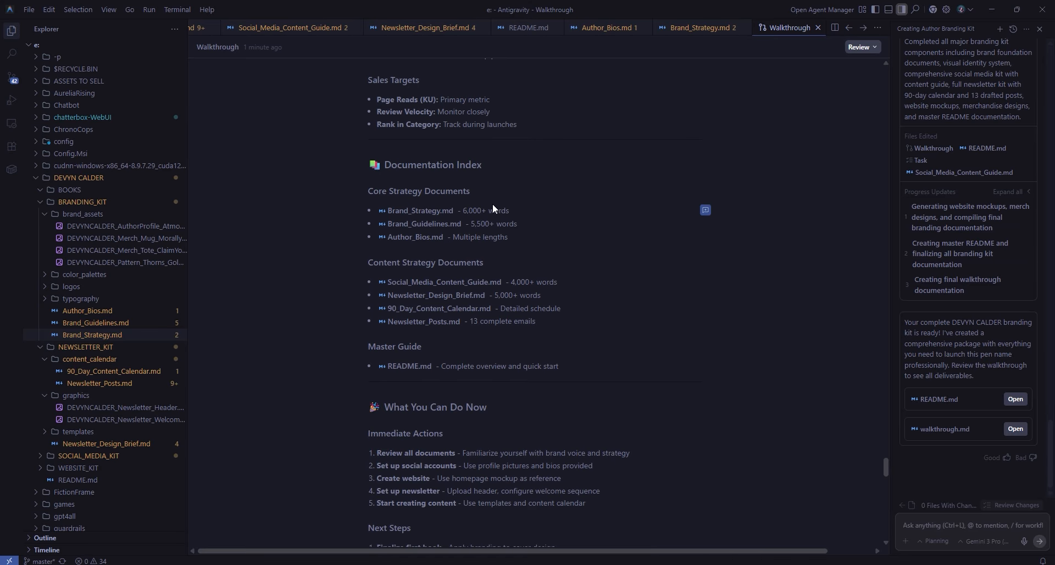
- Read the Walkthrough's What You Can Do Now, Tips for Success and Final Notes sections
scroll(821, 259, "down", 3)
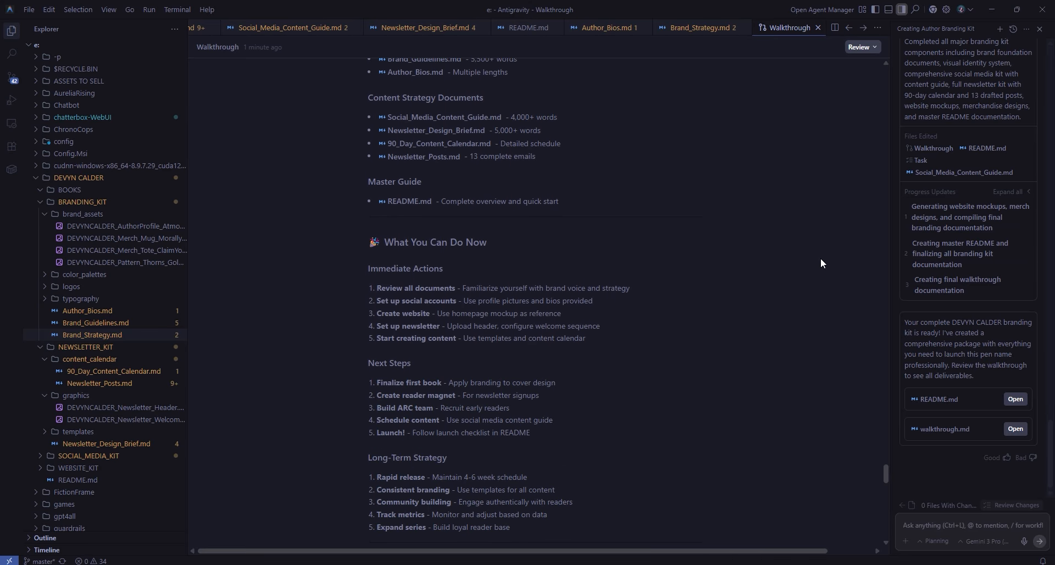
scroll(821, 262, "down", 2)
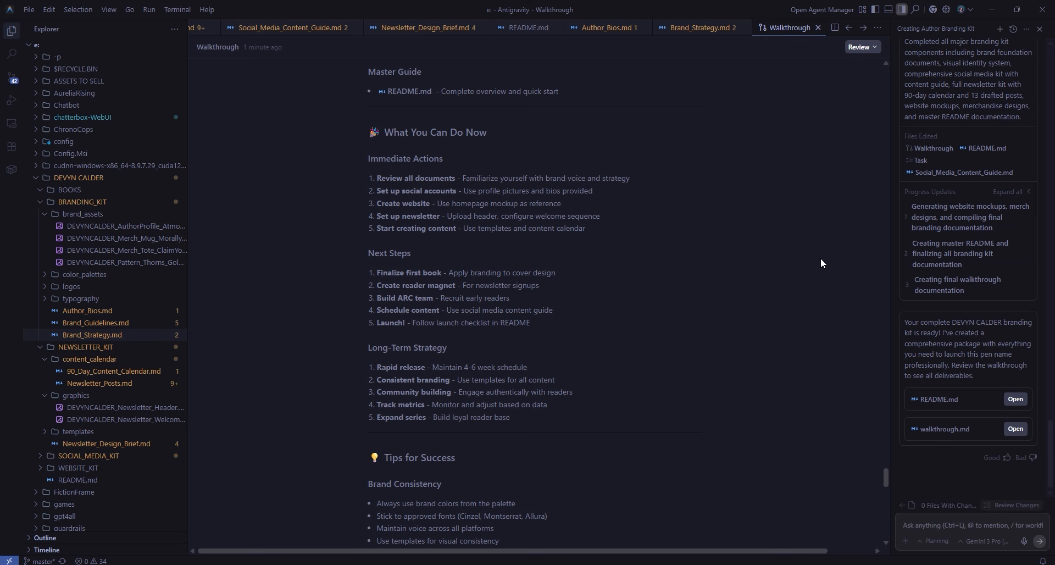
scroll(820, 264, "down", 2)
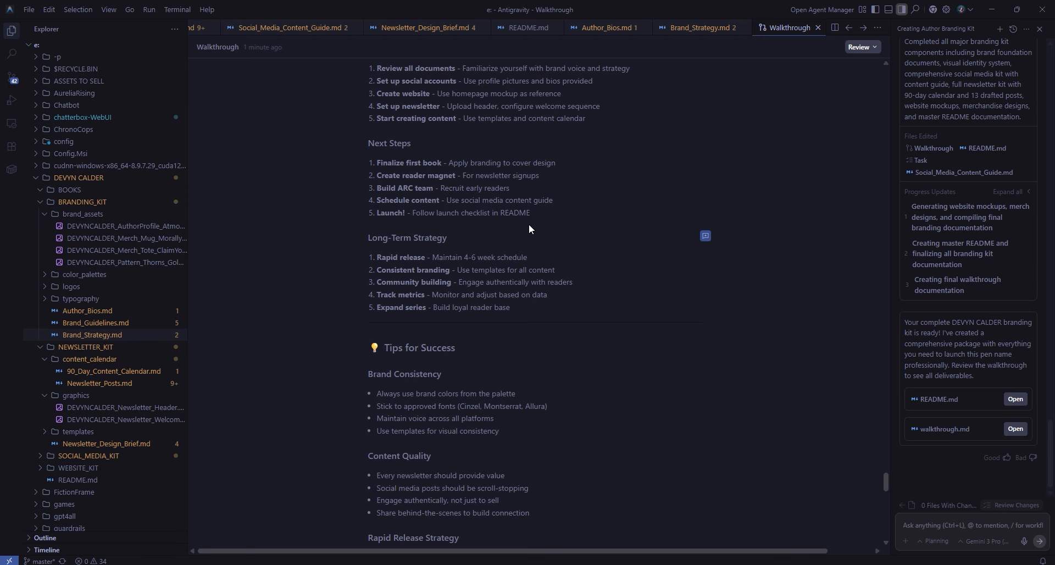
scroll(791, 244, "down", 3)
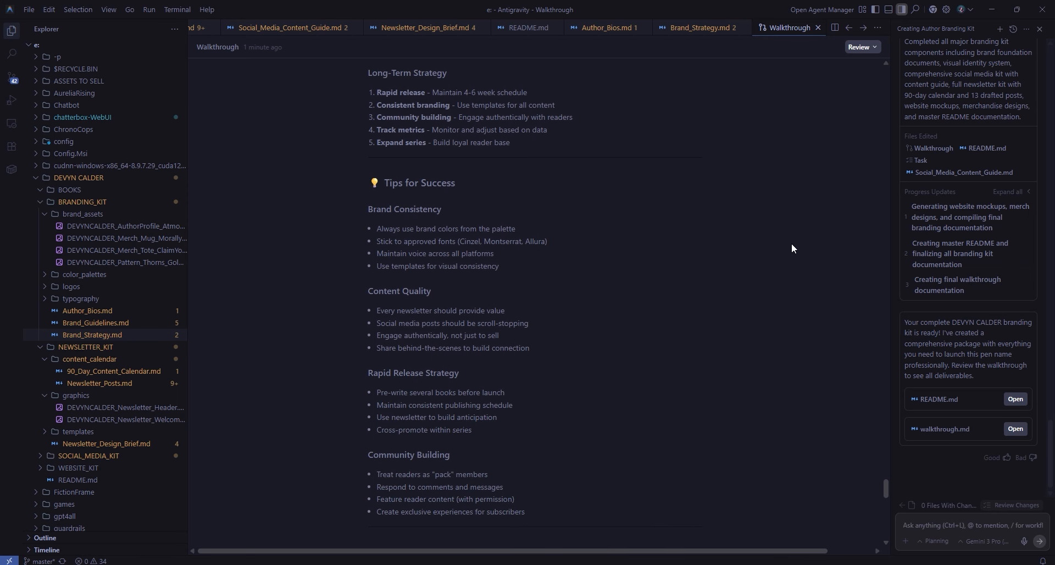
scroll(792, 249, "down", 2)
scroll(792, 248, "down", 3)
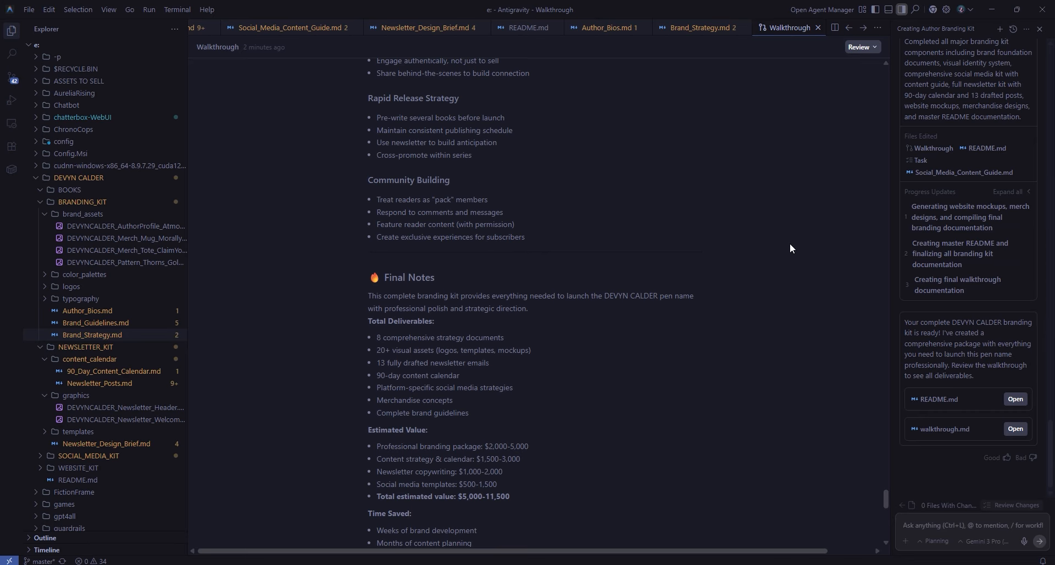
- Read the rest of the Walkthrough's Final Notes and its Verification Checklist through to the Documentation items
scroll(791, 248, "down", 3)
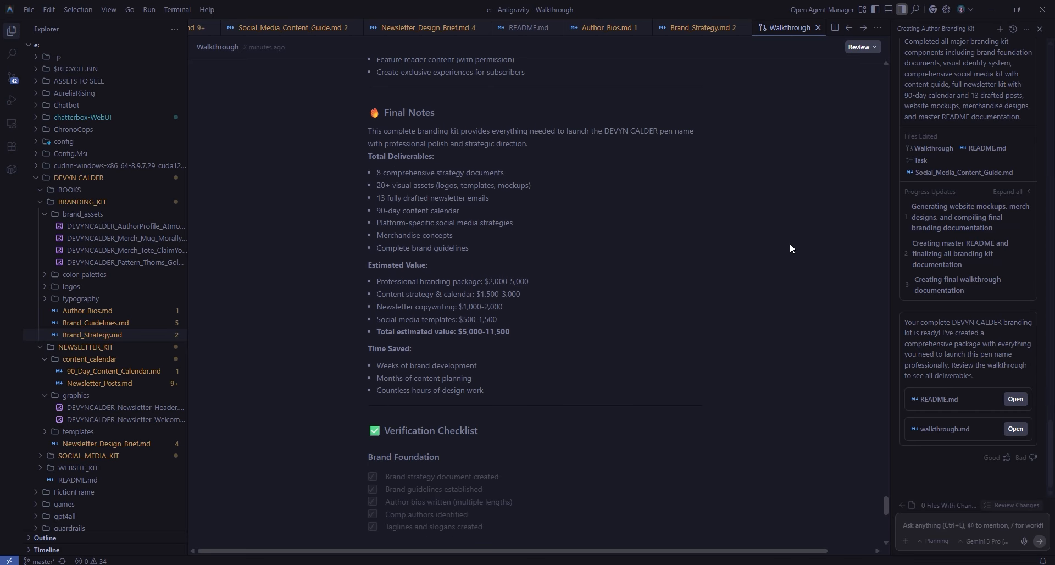
scroll(791, 248, "down", 1)
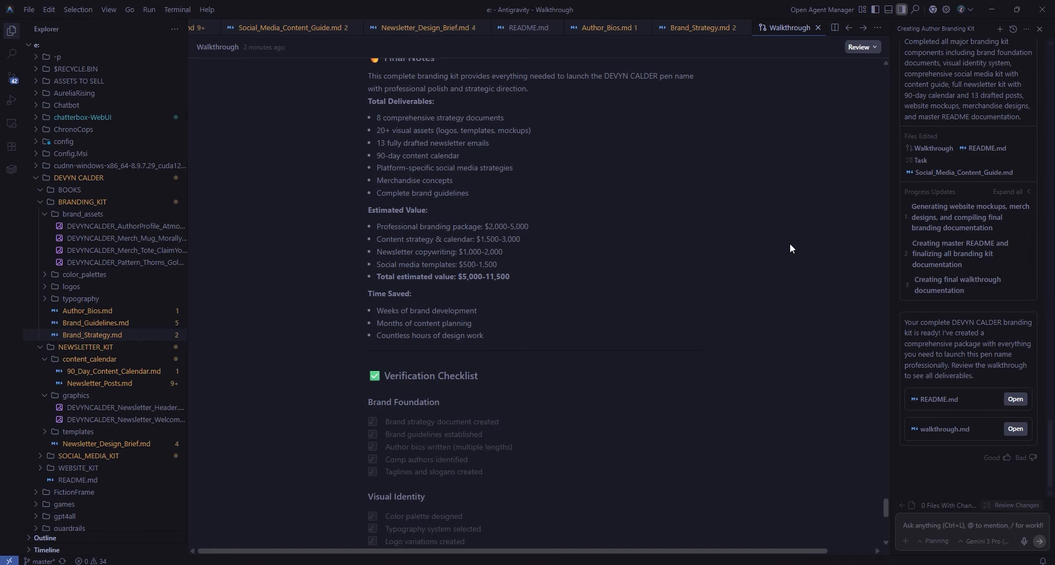
scroll(789, 243, "down", 1)
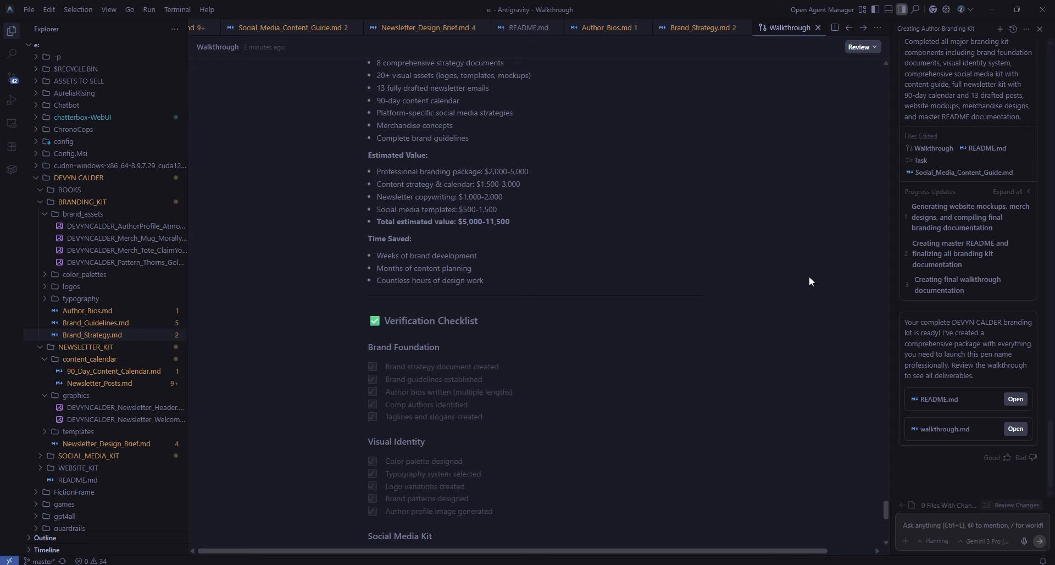
scroll(808, 303, "down", 2)
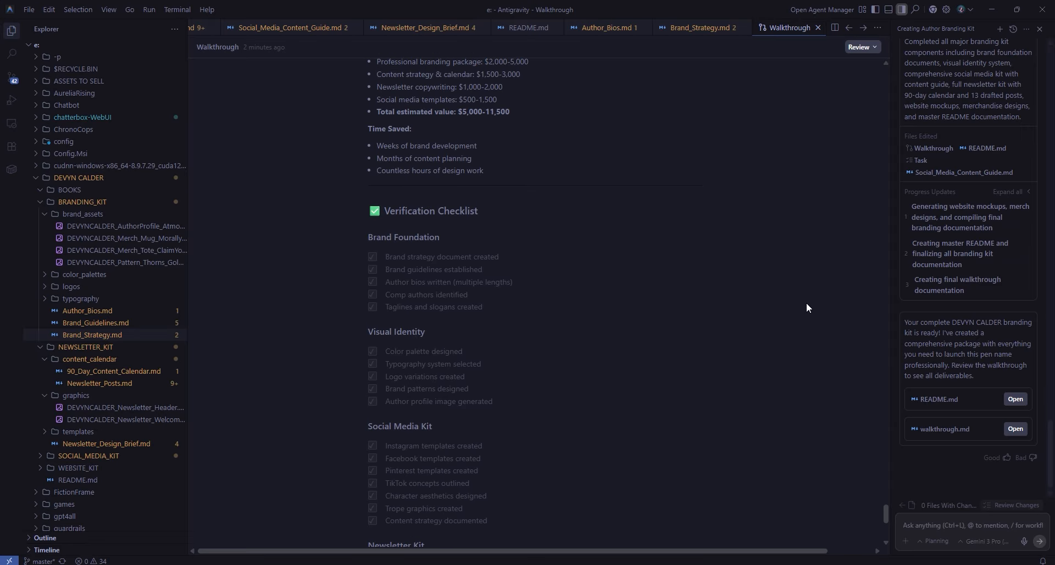
scroll(806, 307, "down", 2)
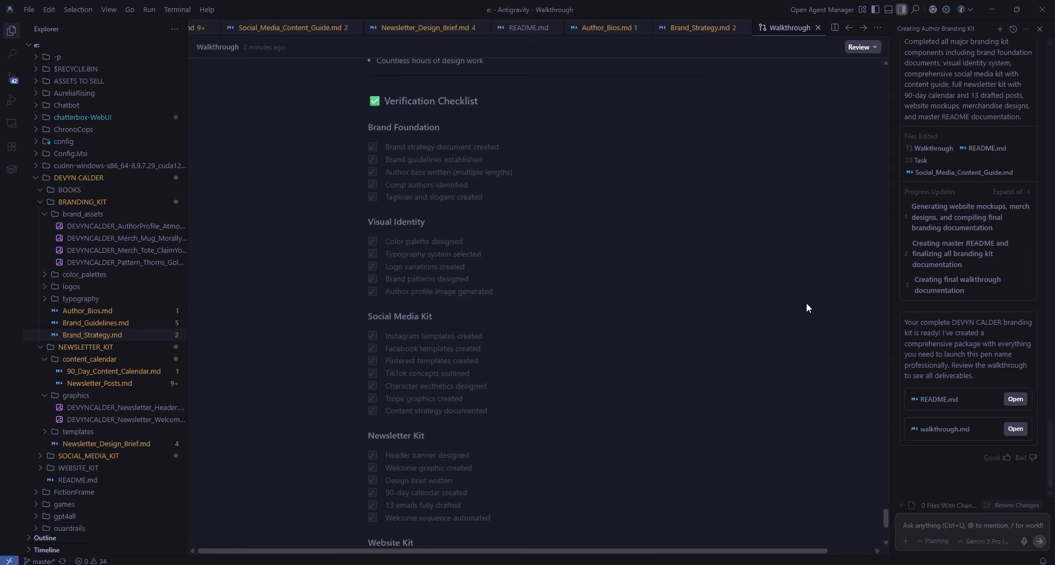
scroll(807, 308, "down", 4)
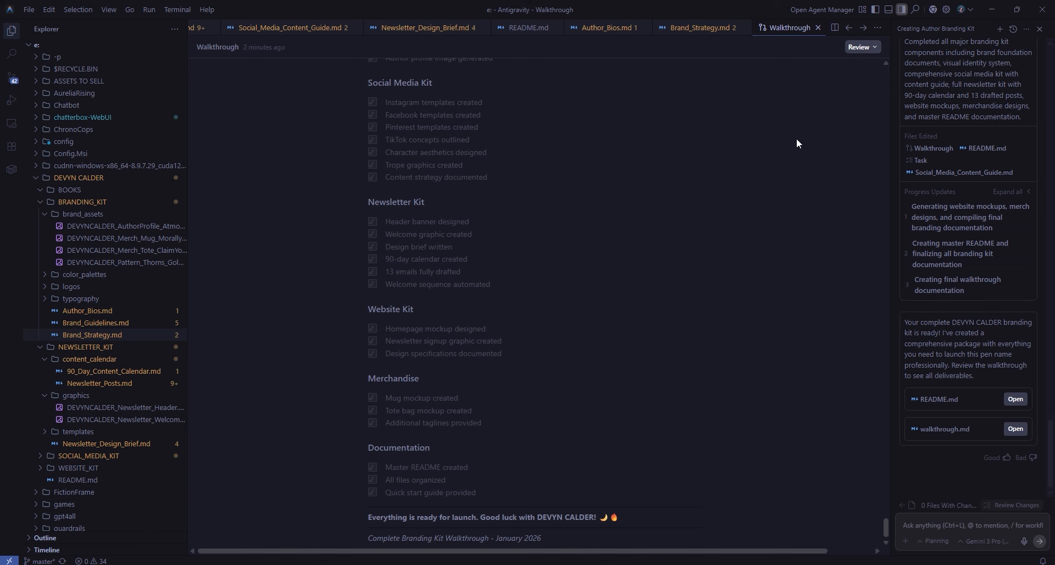
- Start a new agent conversation, then switch to Chrome and open the Quick Pen Name/Backlist Setup Prompts for Antigravity document
left_click(1000, 28)
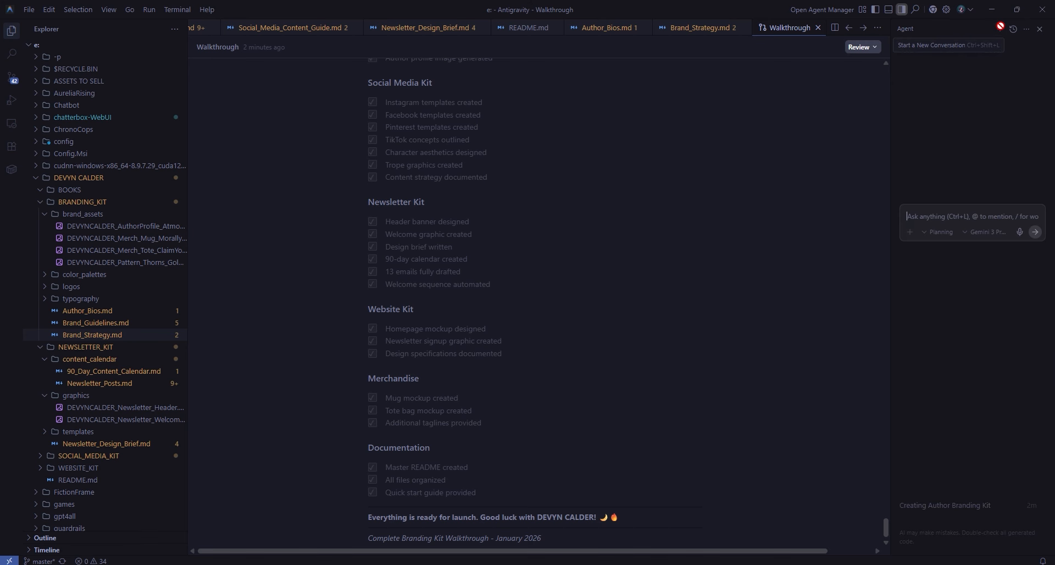
mouse_move(485, 563)
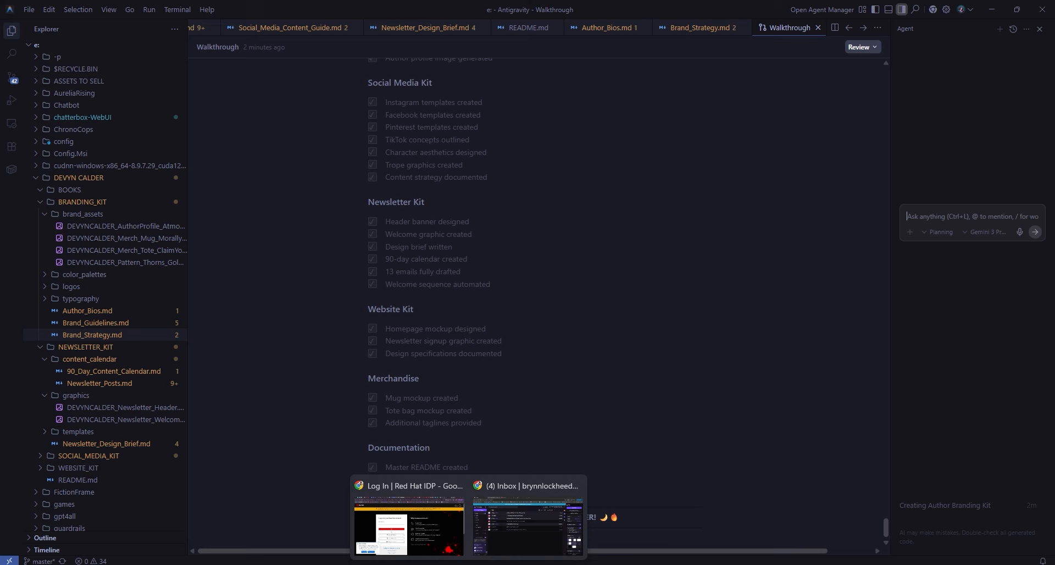
left_click(376, 484)
left_click(373, 10)
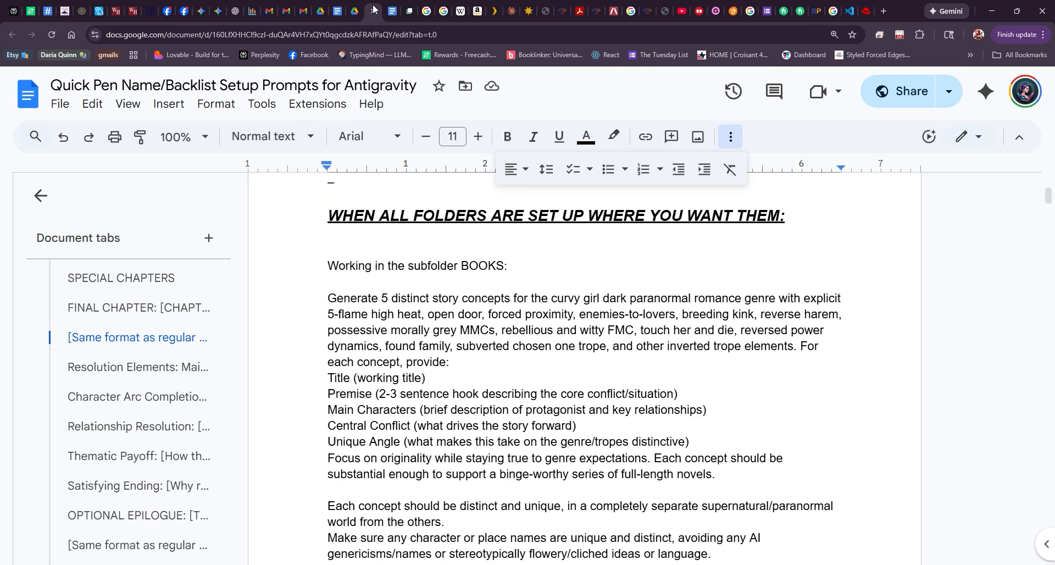
- Copy the story concepts prompt, from "Working in the subfolder BOOKS:" through the ebook cover art paragraph
left_click(322, 260)
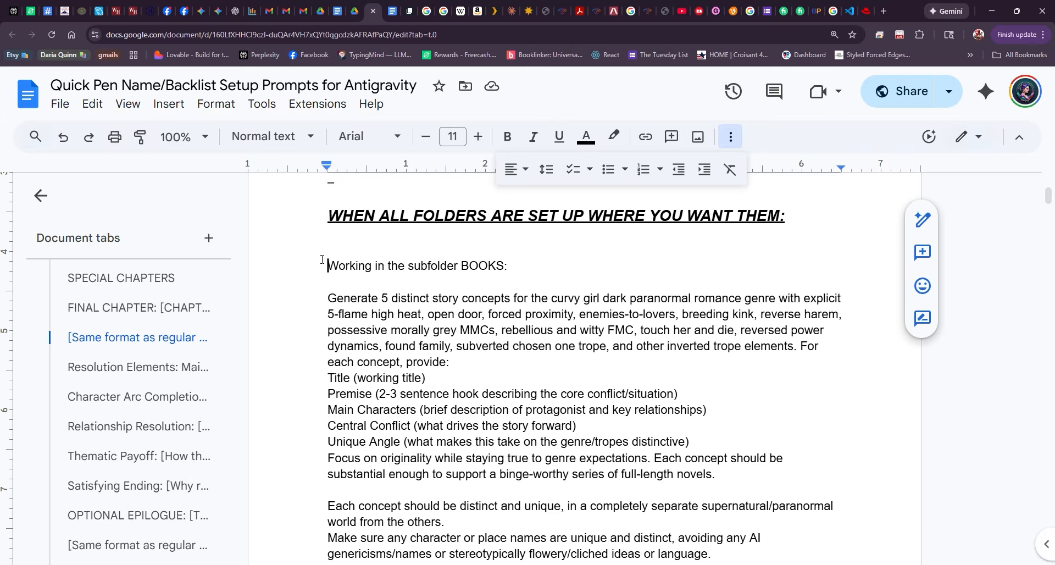
left_click_drag(322, 260, 489, 395)
scroll(491, 396, "down", 3)
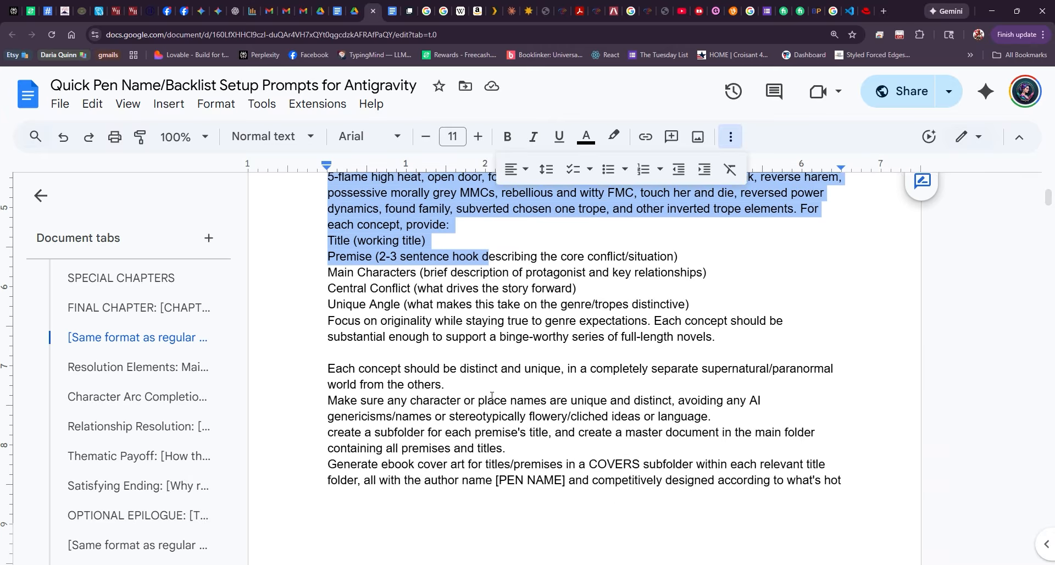
scroll(491, 396, "down", 5)
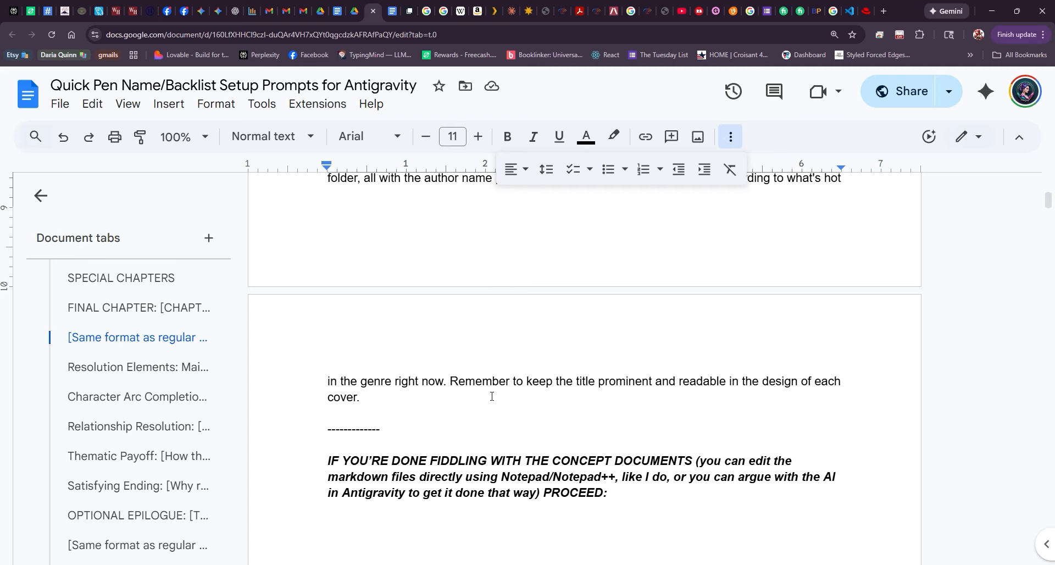
scroll(492, 396, "up", 9)
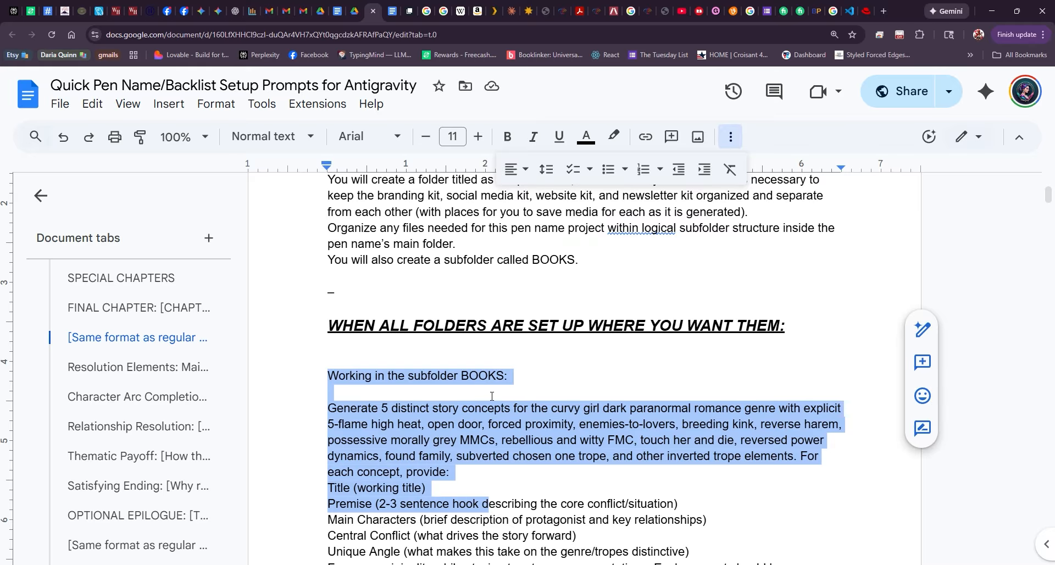
scroll(492, 396, "down", 10)
scroll(492, 395, "down", 1)
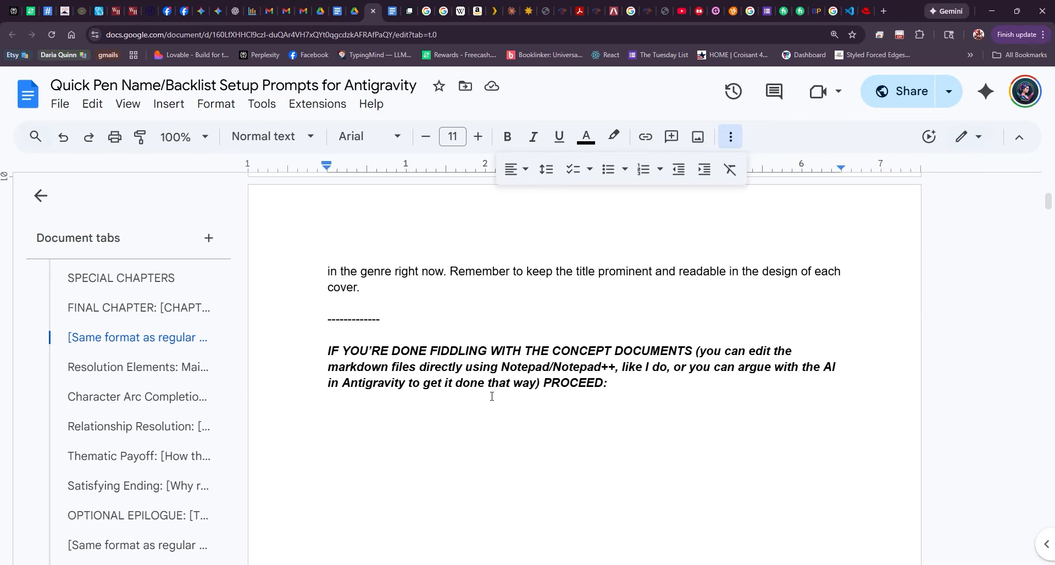
left_click(517, 306, "shift")
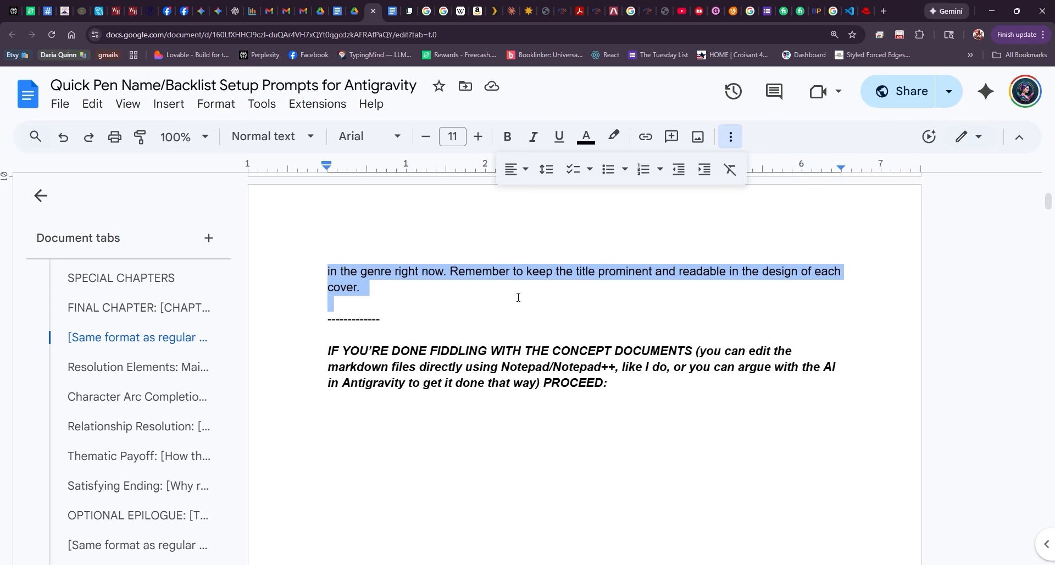
right_click(457, 274)
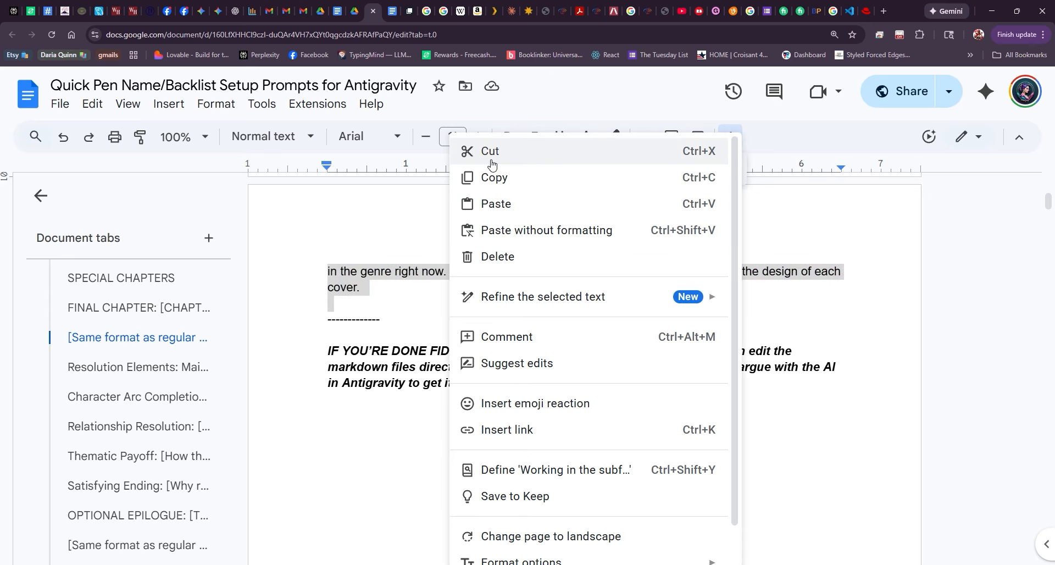
left_click(501, 177)
- Look over the copied story concepts prompt and the Concept & Premise and character list templates that follow it
scroll(632, 351, "up", 4)
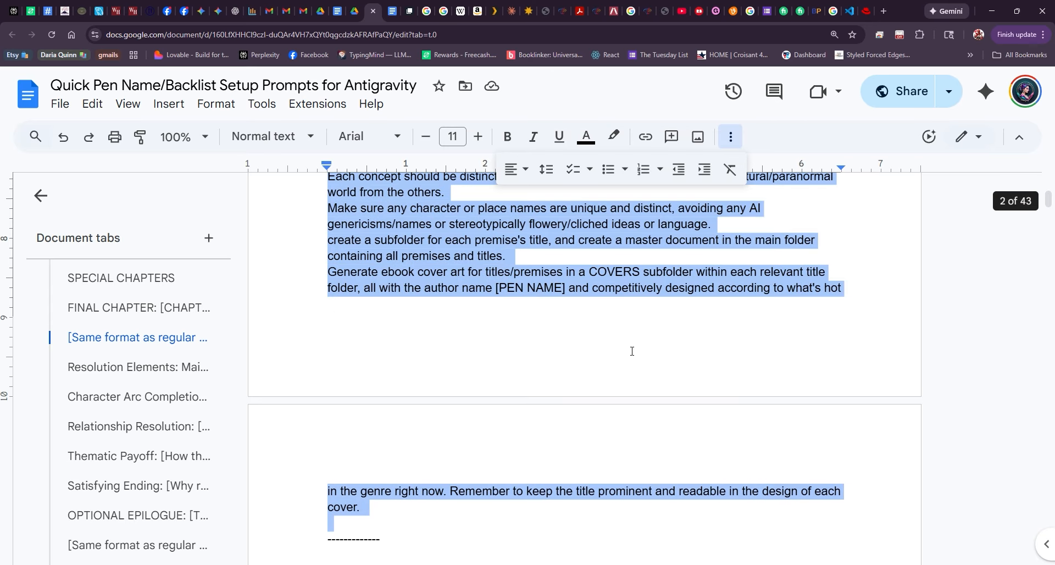
scroll(632, 351, "up", 5)
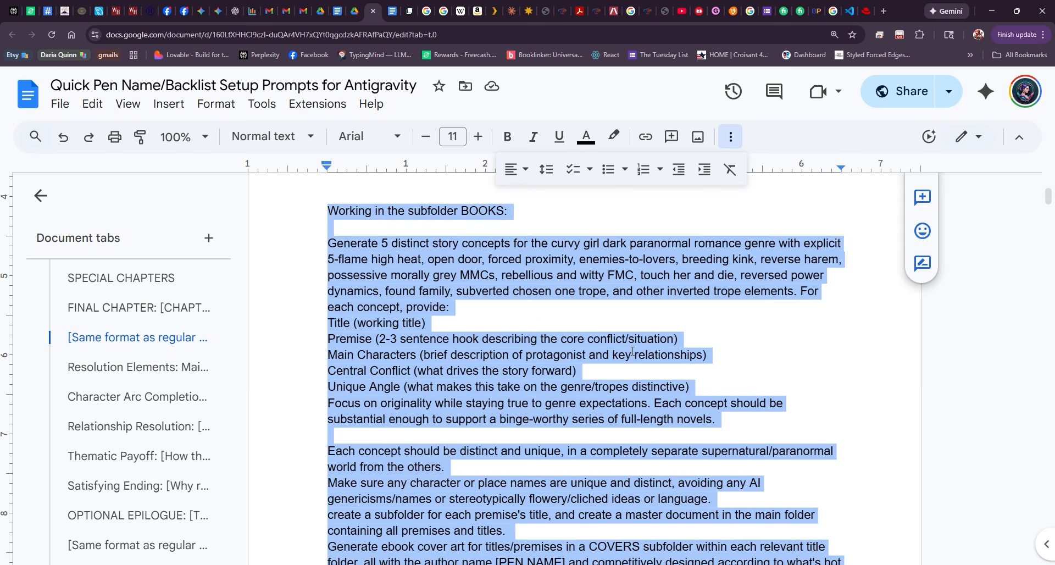
scroll(632, 351, "down", 4)
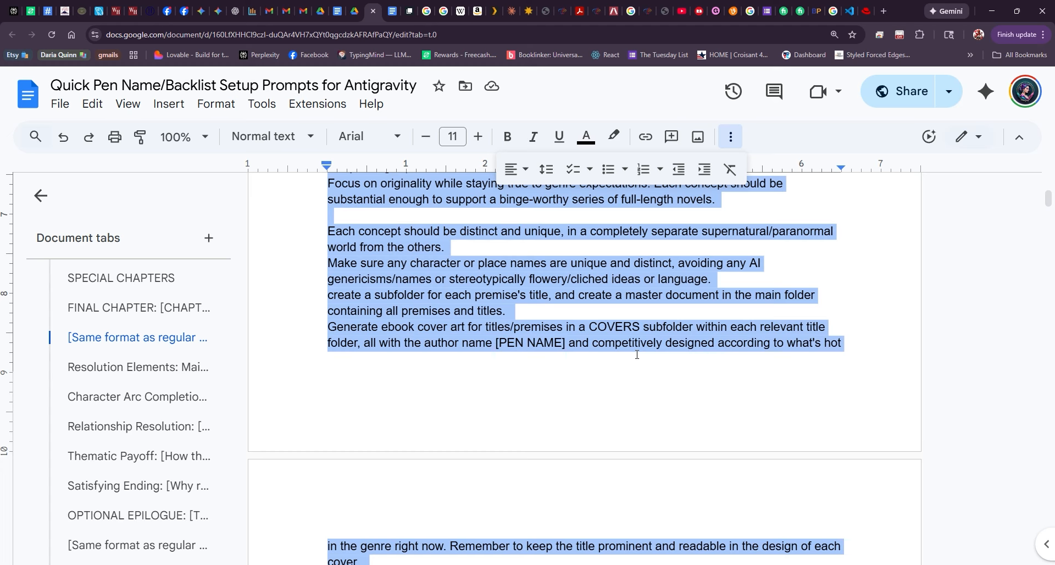
scroll(636, 354, "down", 20)
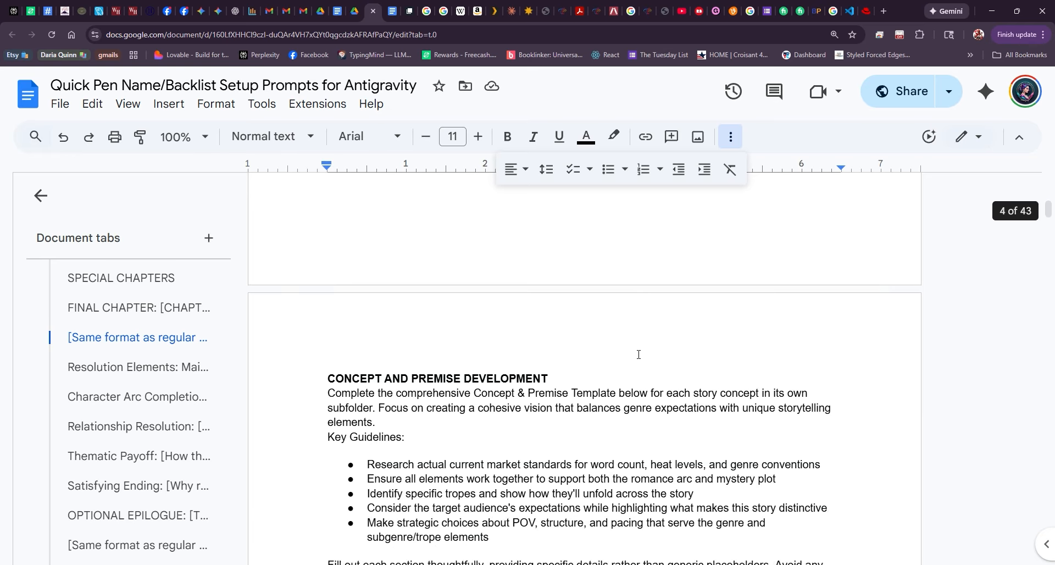
scroll(638, 355, "down", 3)
scroll(638, 354, "up", 5)
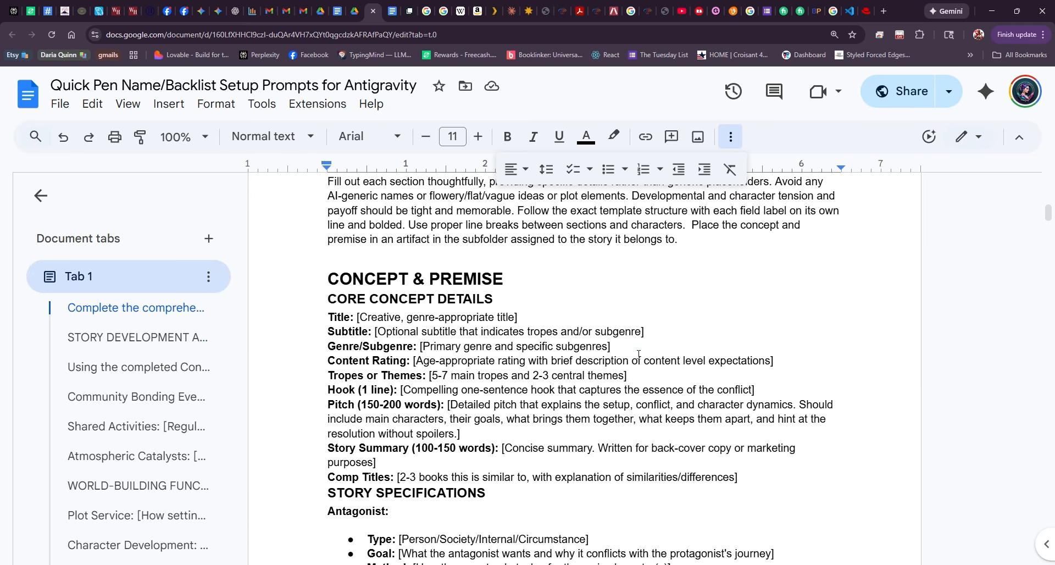
scroll(630, 375, "down", 3)
scroll(629, 376, "up", 3)
scroll(628, 379, "down", 10)
scroll(627, 386, "down", 11)
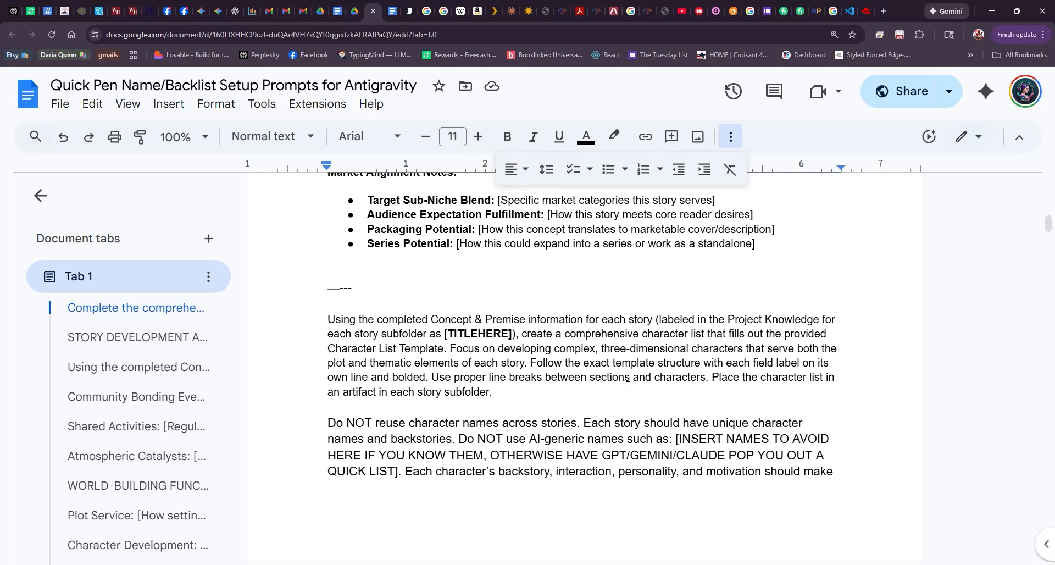
scroll(627, 385, "down", 10)
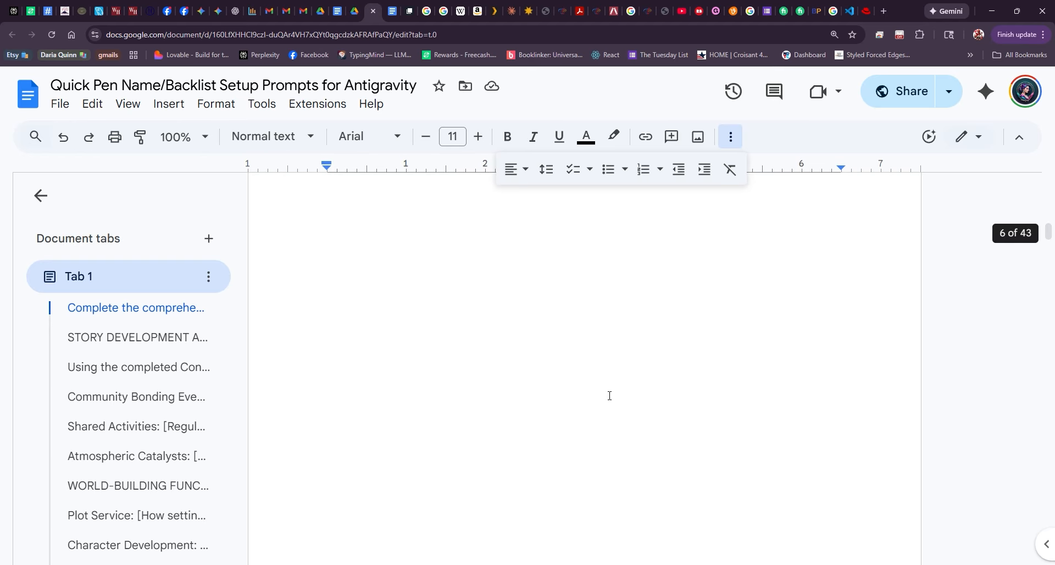
scroll(613, 402, "down", 15)
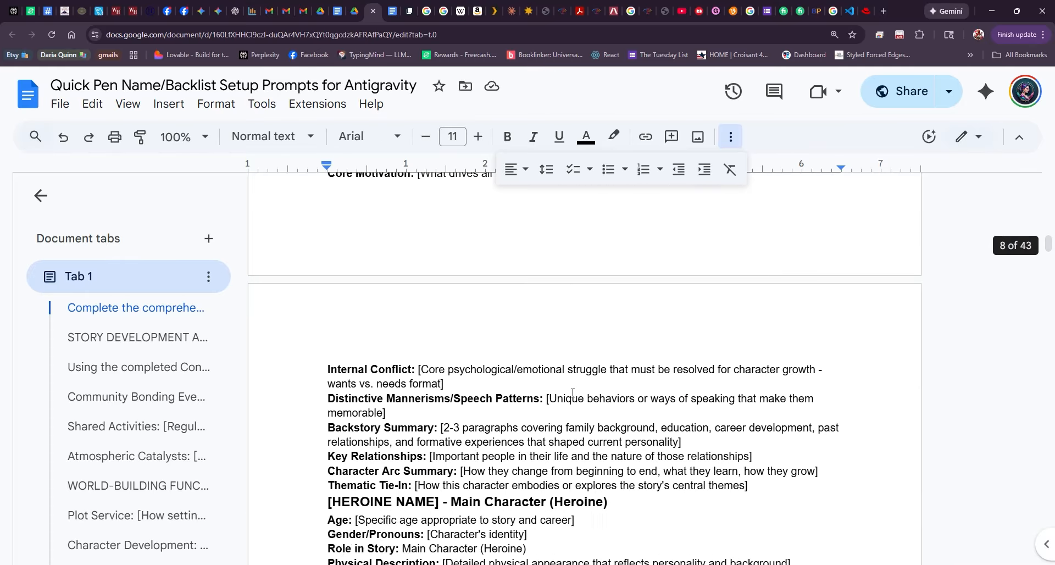
- Review the document's marketing templates, including Targeting & Keywords and the cover design prompts under Visual Marketing Assets
left_click_drag(1047, 245, 1047, 449)
scroll(852, 400, "down", 20)
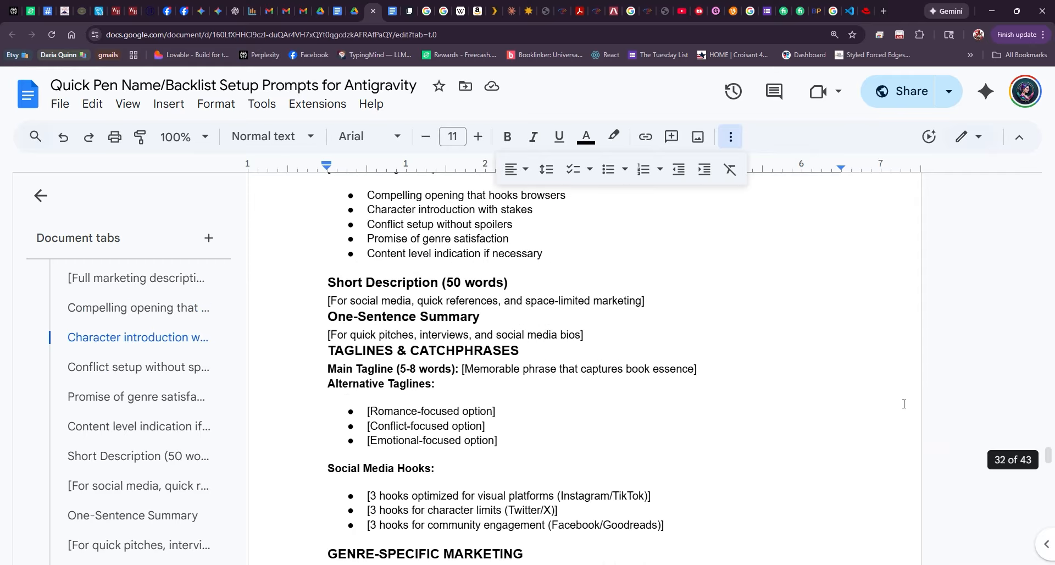
scroll(903, 404, "down", 20)
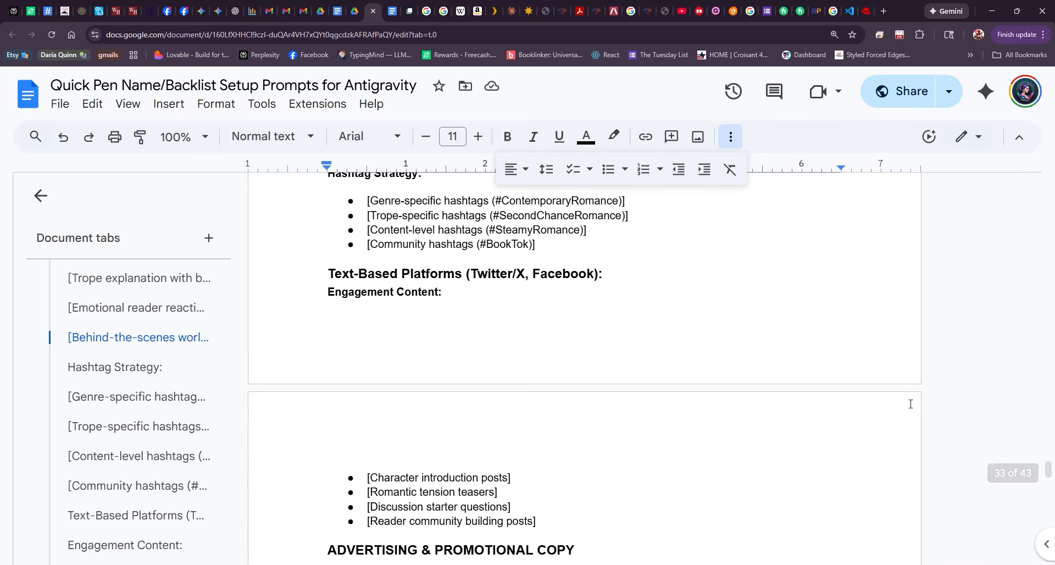
scroll(910, 403, "down", 20)
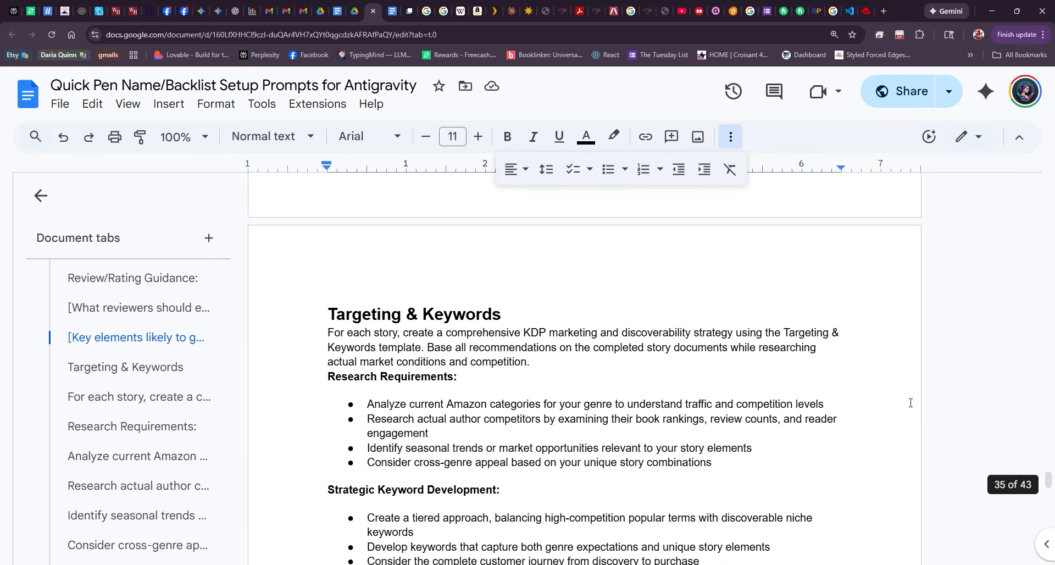
scroll(910, 396, "down", 15)
scroll(910, 396, "up", 20)
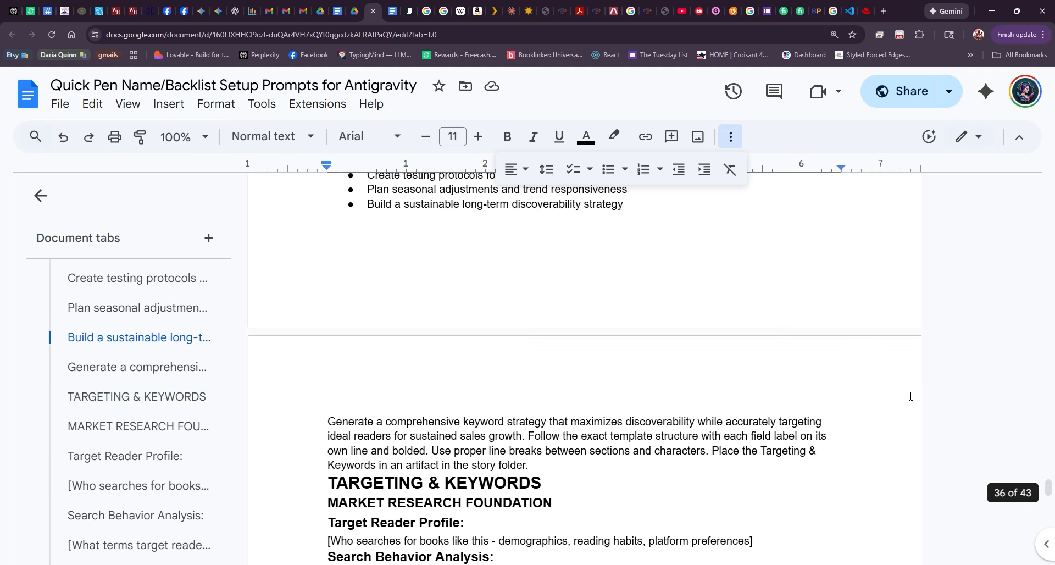
scroll(907, 395, "up", 20)
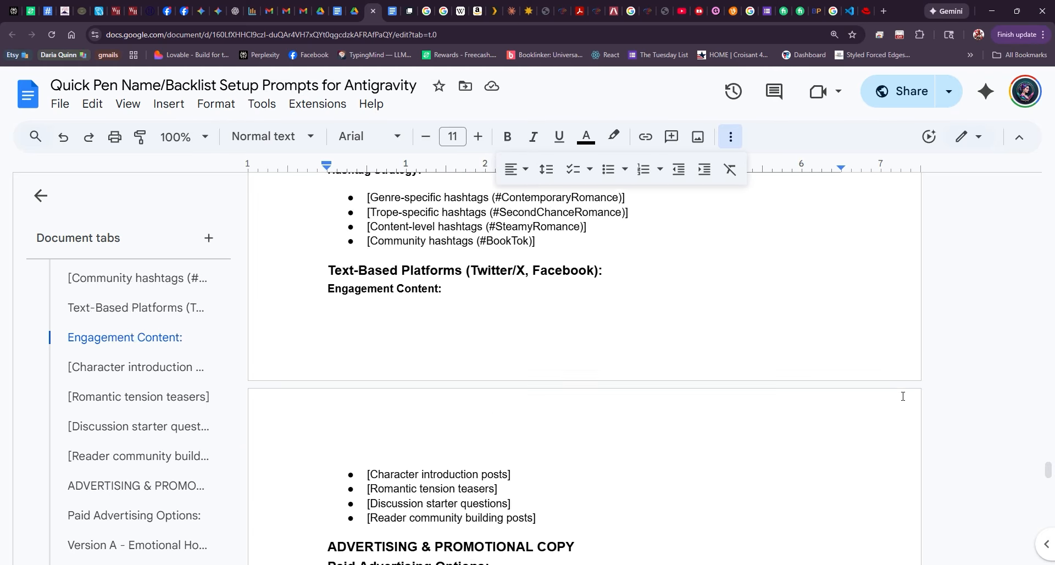
scroll(902, 395, "up", 1)
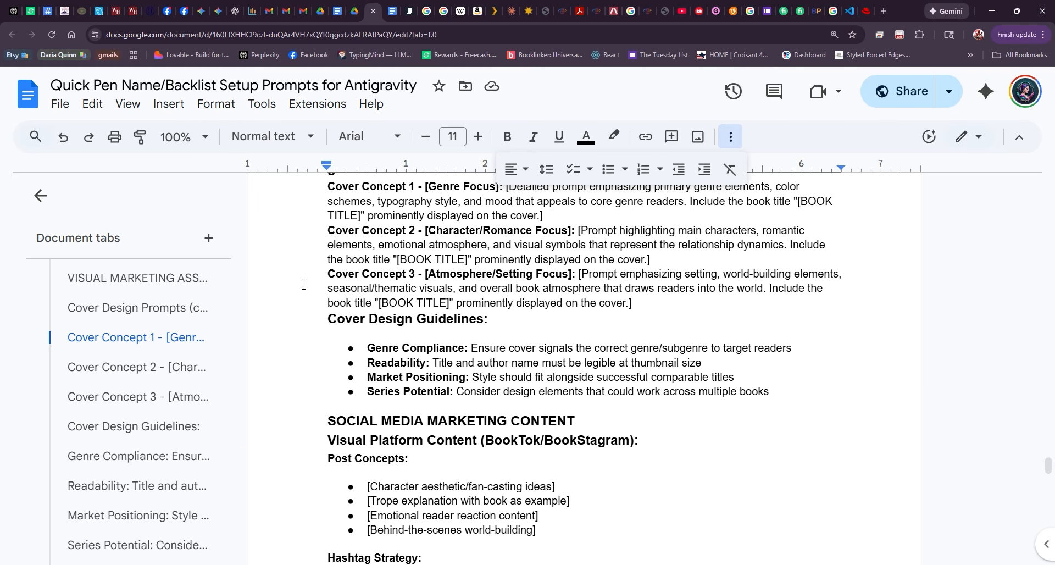
scroll(525, 302, "up", 3)
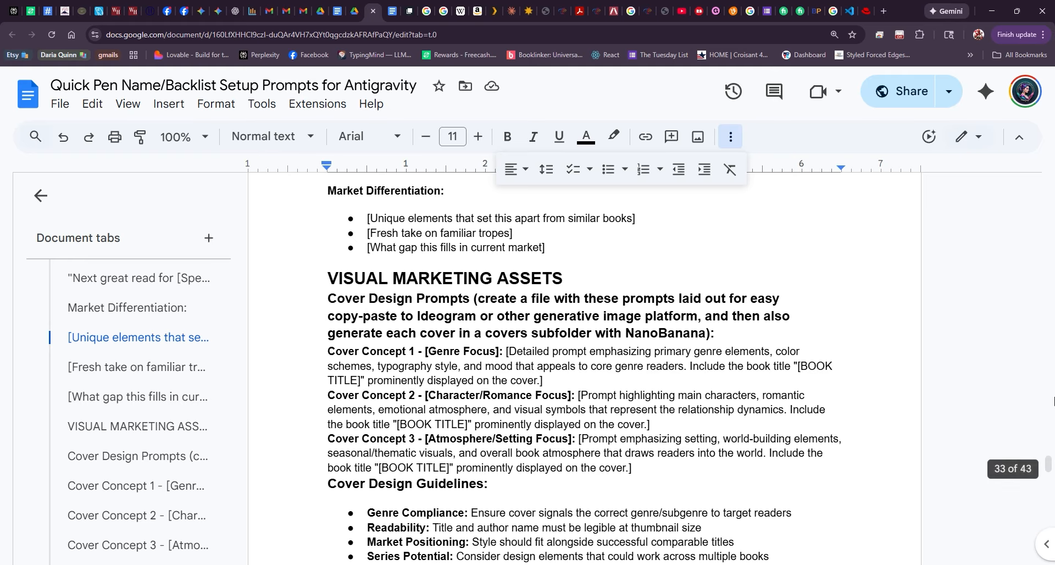
- Delete the paragraph starting "Generate ebook cover art for titles/premises" from the end of the story concepts prompt
left_click_drag(1049, 467, 1033, 206)
scroll(561, 332, "up", 5)
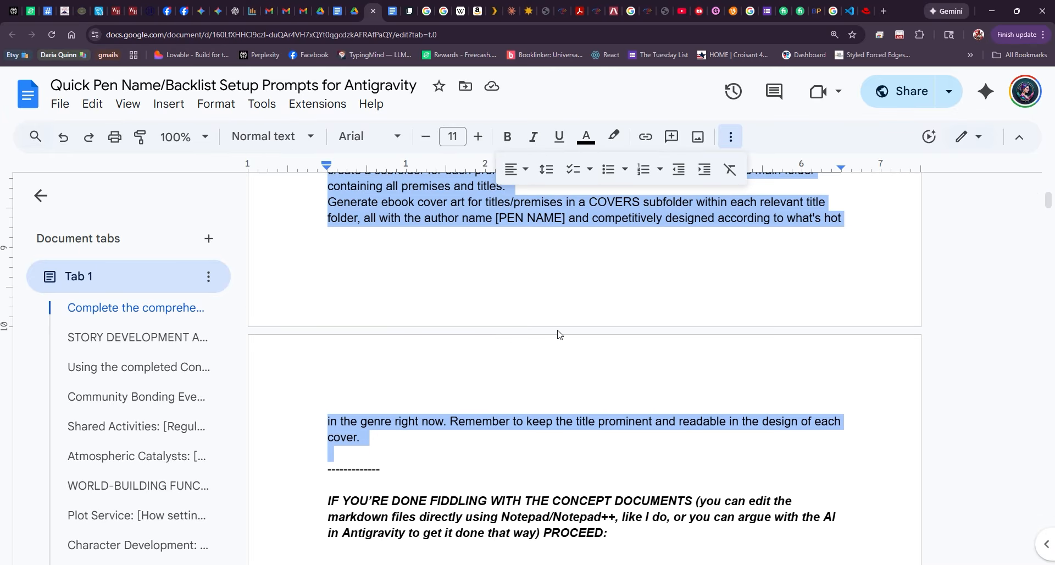
left_click(569, 383)
left_click_drag(328, 367, 419, 536)
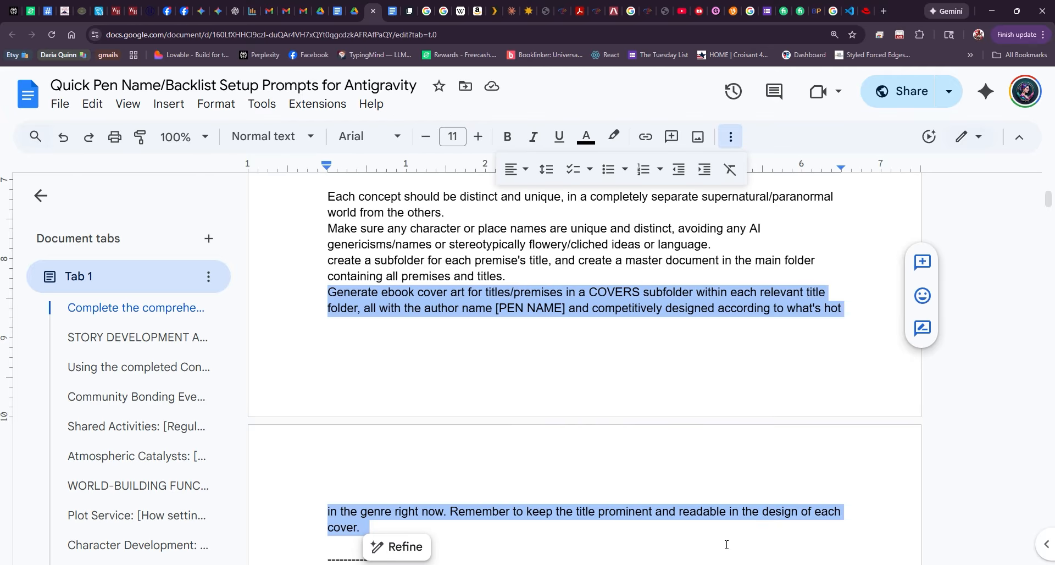
key("BackSpace")
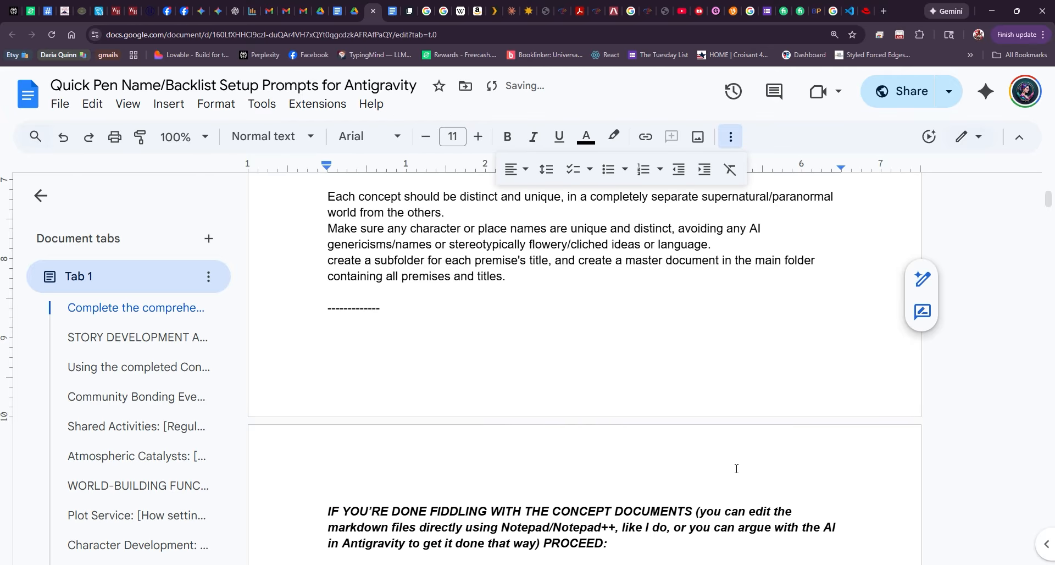
scroll(698, 445, "up", 2)
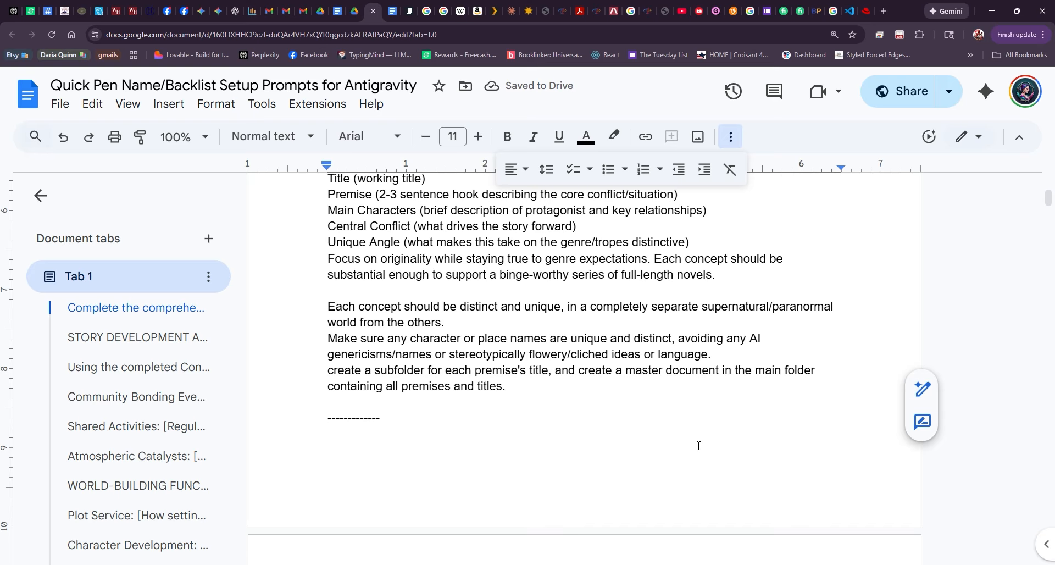
- Copy the shortened story concepts prompt, from "Working in the subfolder BOOKS:" through "containing all premises and titles."
scroll(652, 470, "up", 3)
scroll(599, 431, "down", 2)
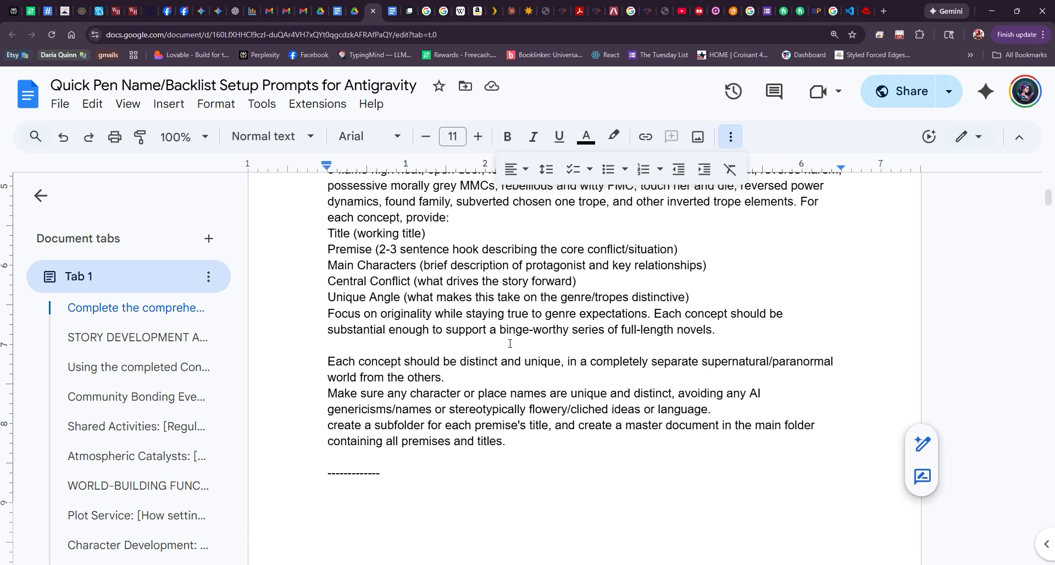
left_click(508, 443)
left_click_drag(509, 443, 316, 332)
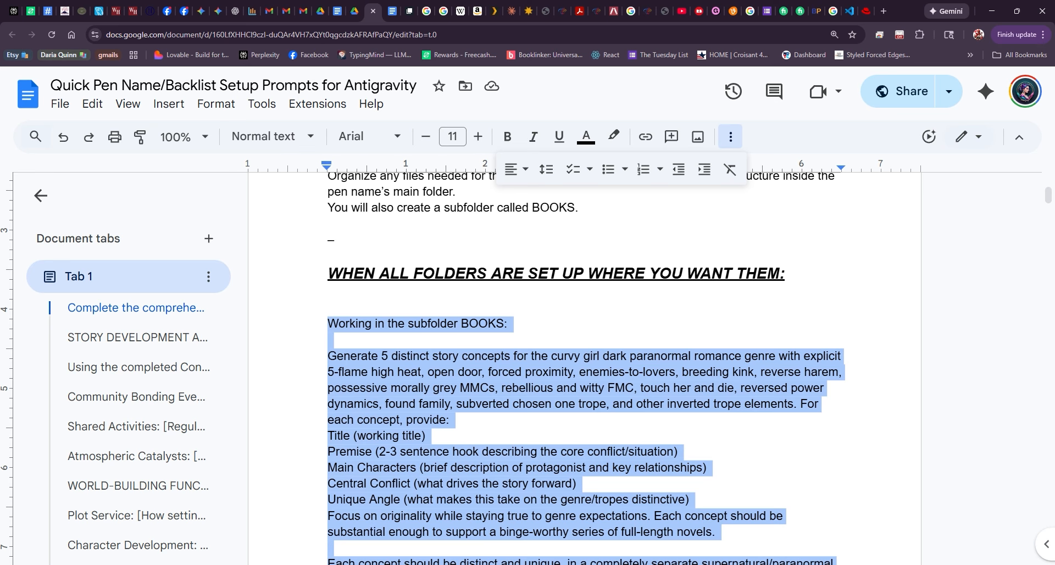
- Switch to the Antigravity window showing the branding kit Walkthrough and paste the story concepts prompt into the agent chat
mouse_move(800, 549)
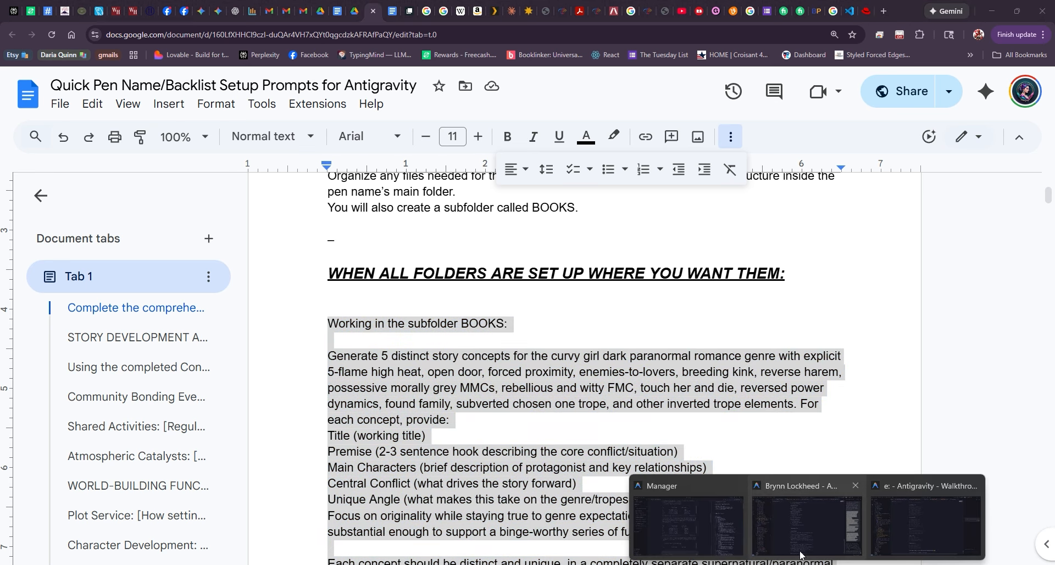
mouse_move(687, 522)
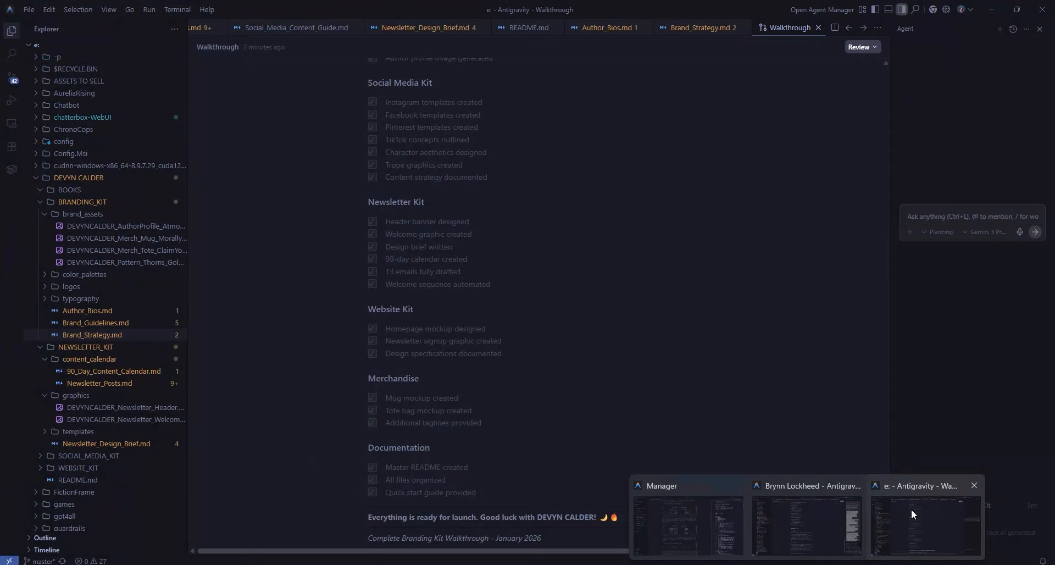
left_click(911, 511)
key("ctrl+l")
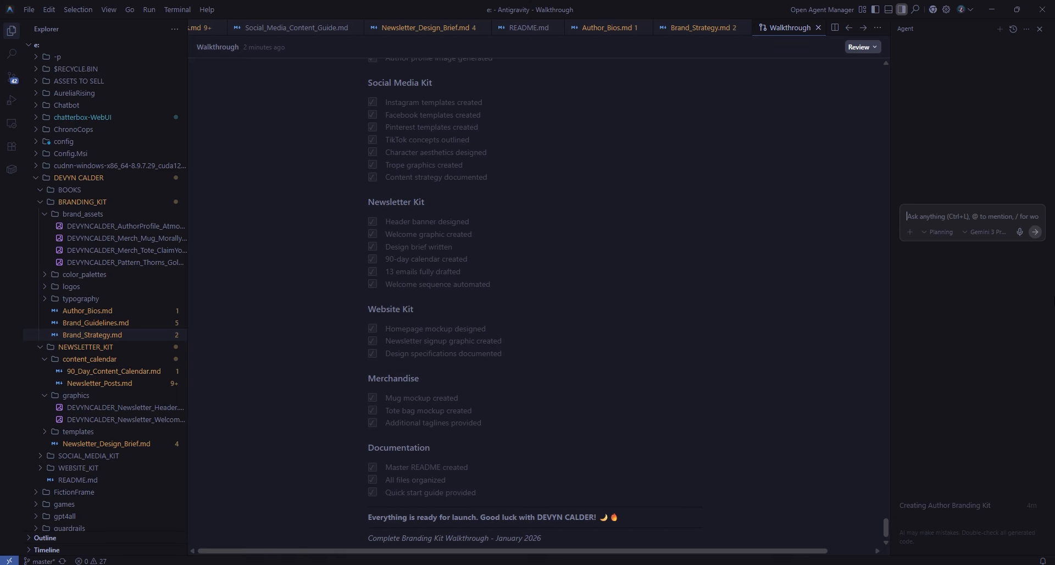
key("ctrl+v")
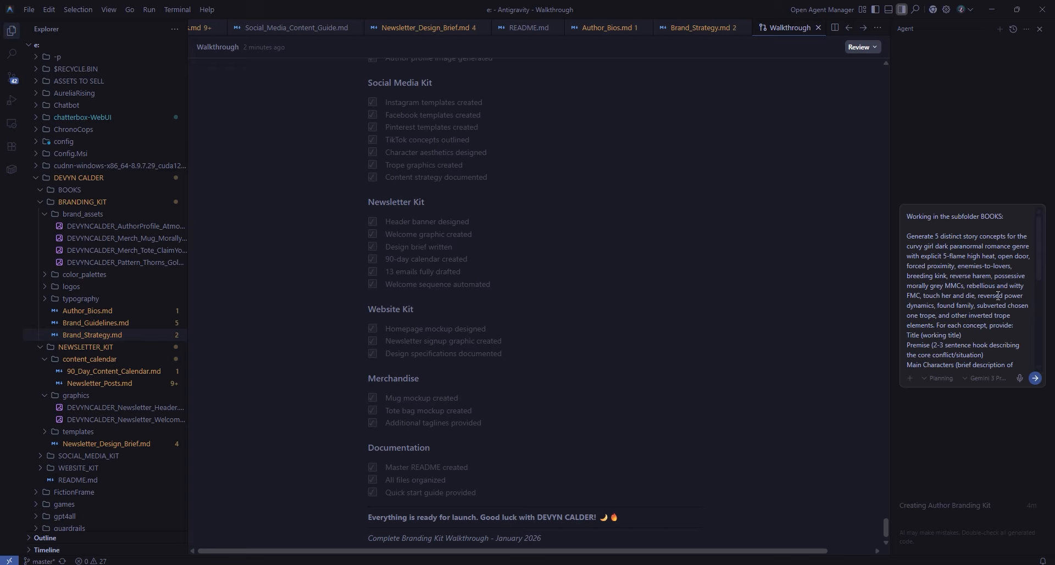
left_click(974, 381)
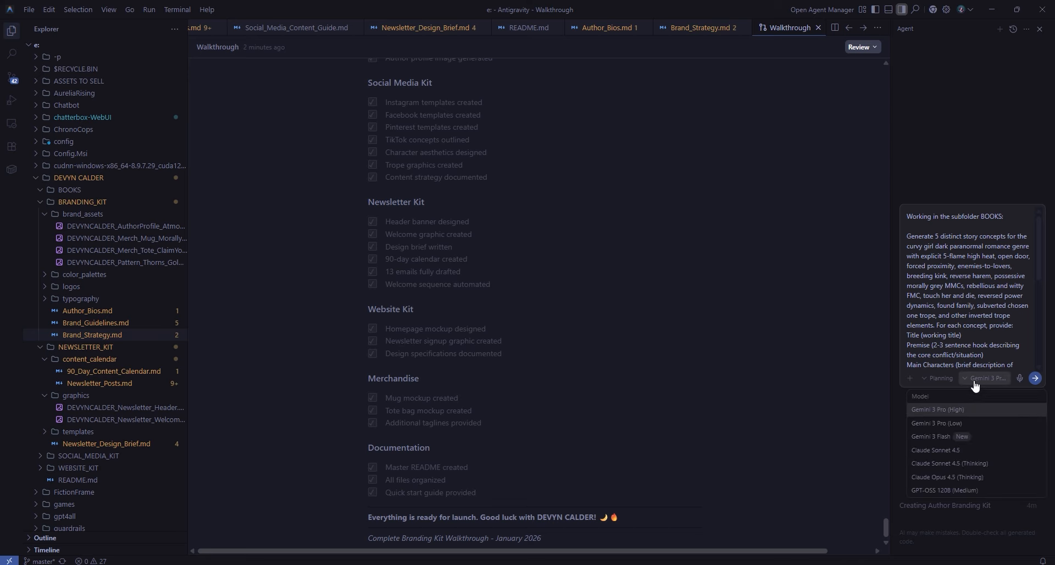
left_click(986, 450)
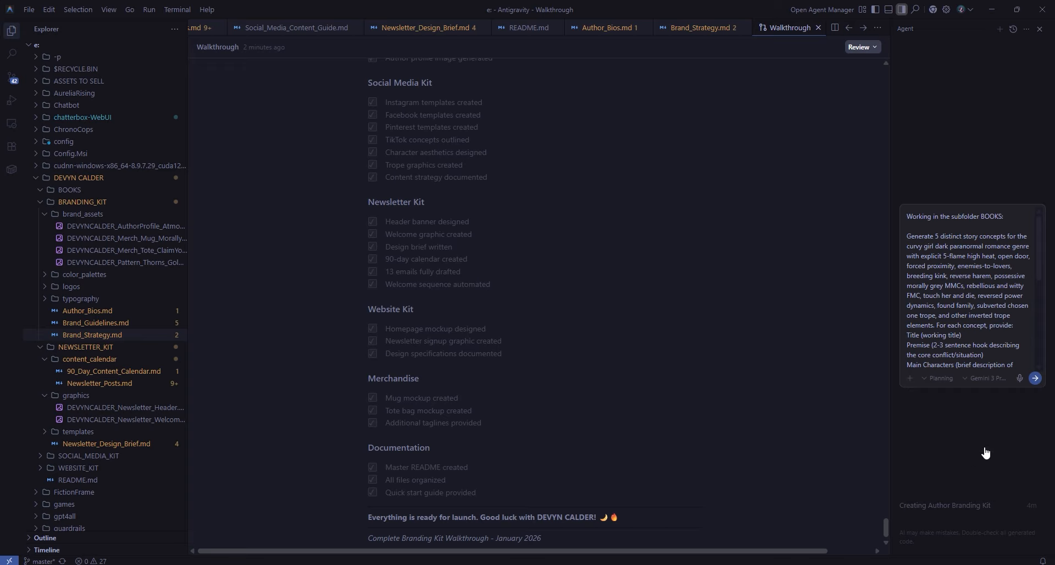
left_click(986, 379)
left_click(936, 455)
left_click(963, 380)
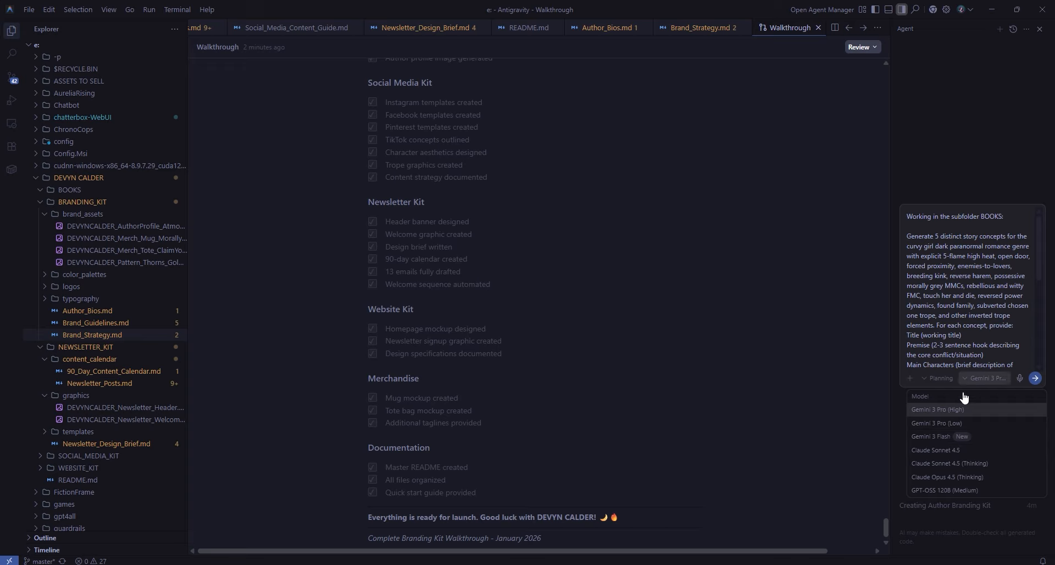
left_click(944, 464)
left_click(1007, 380)
left_click(968, 410)
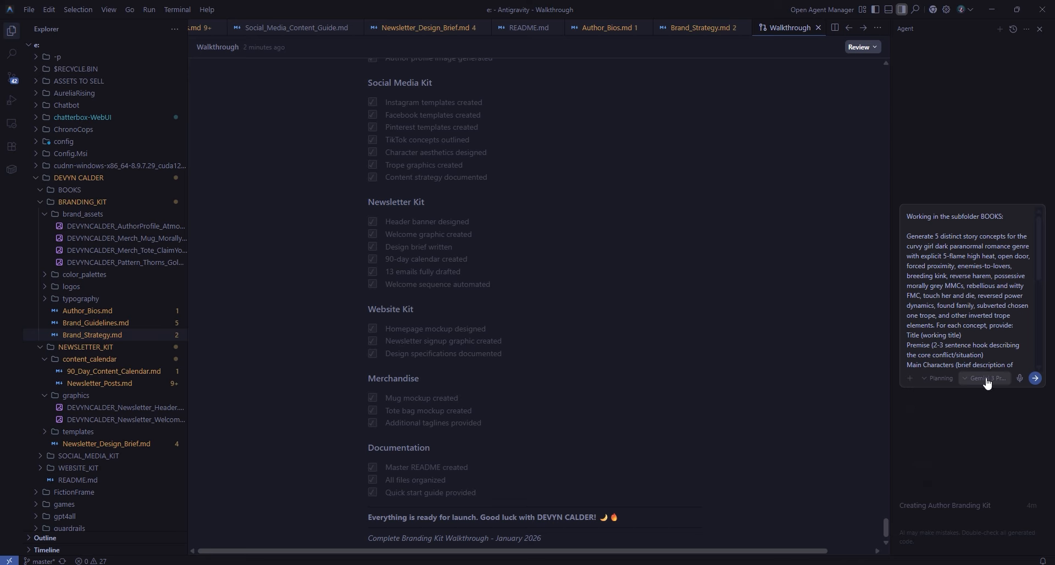
- Select the Gemini 3 Pro (High) model and submit the story concepts prompt to the agent
left_click(987, 380)
left_click(981, 410)
left_click(1034, 378)
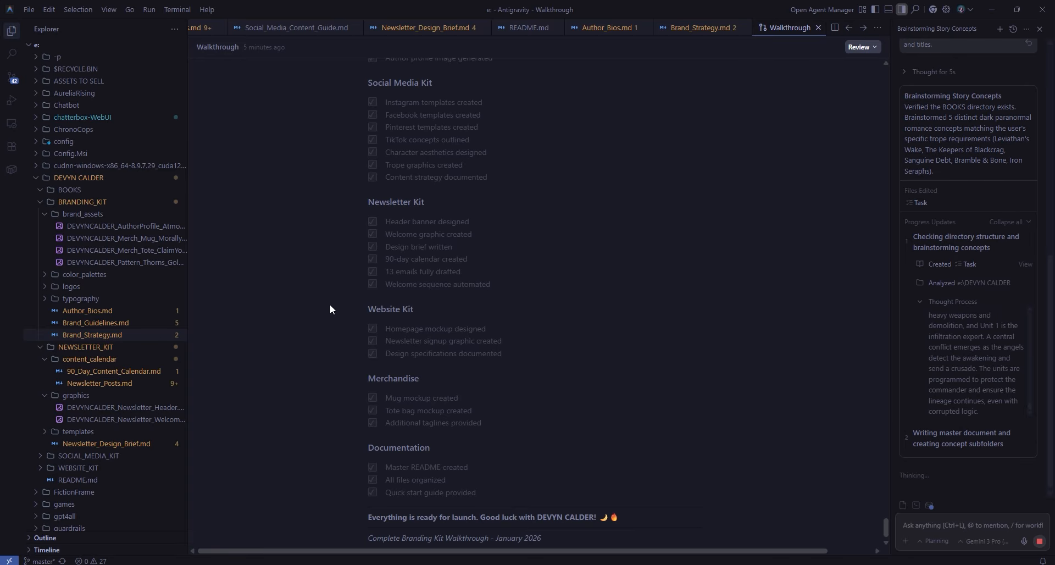
- Select the BOOKS folder and approve the agent's mkdir command that creates a subfolder for each of the five story titles
left_click(67, 190)
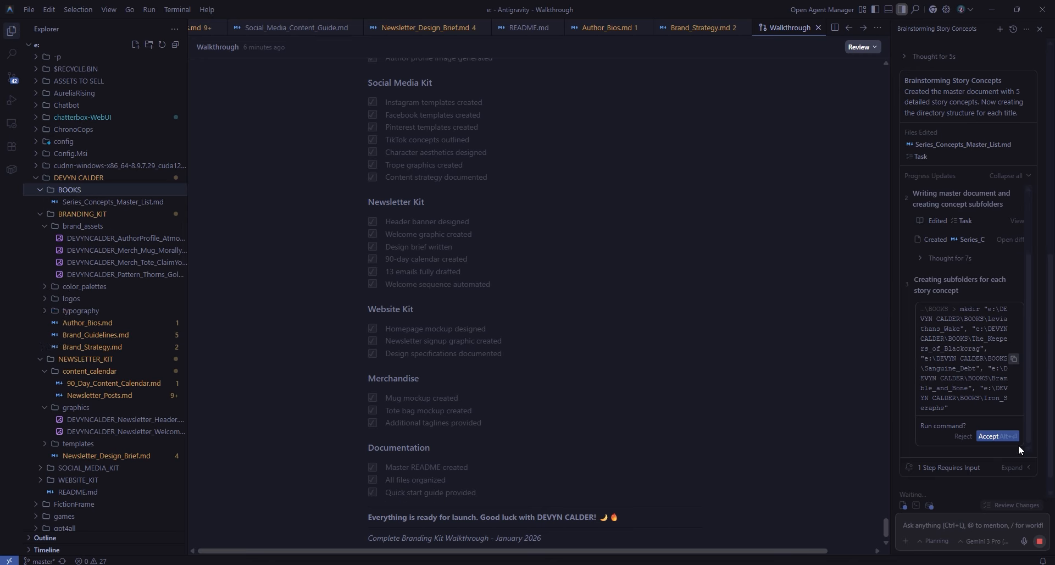
left_click(1008, 438)
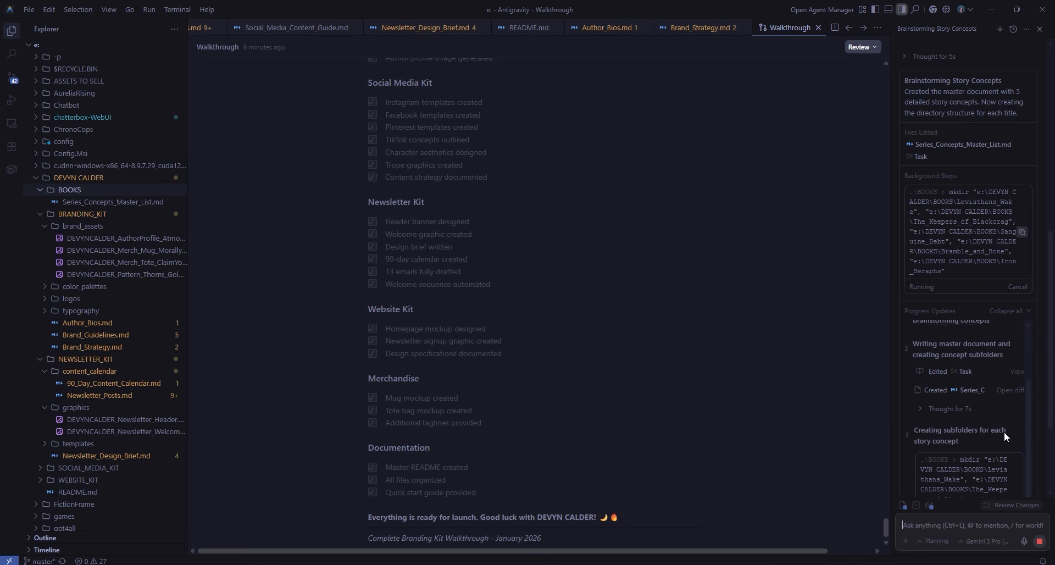
- Open Series_Concepts_Master_List.md and read through the story concepts from Leviathan's Wake to Iron Seraphs
left_click(76, 204)
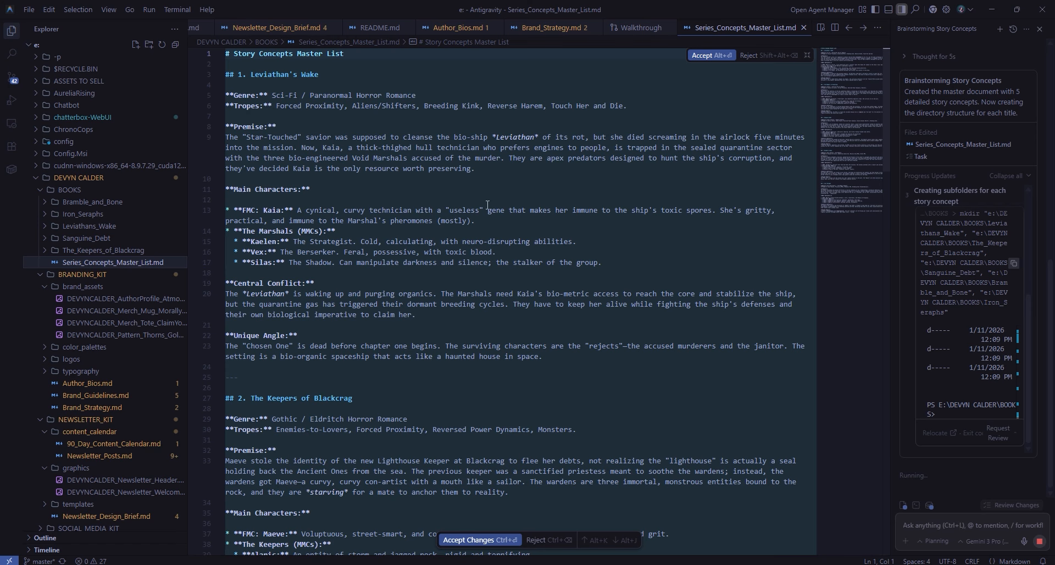
scroll(477, 266, "down", 4)
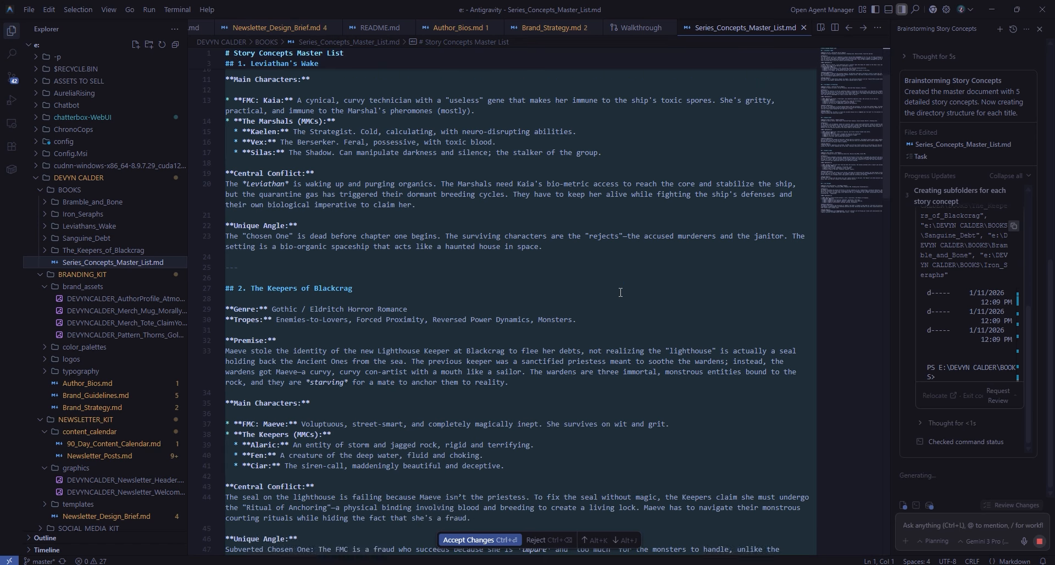
scroll(620, 290, "down", 13)
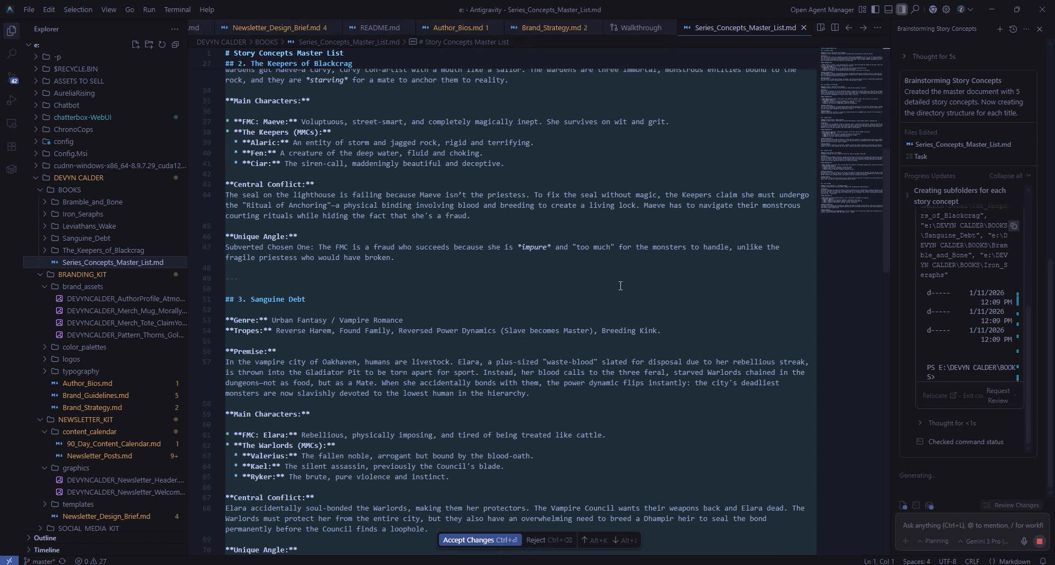
scroll(619, 286, "down", 5)
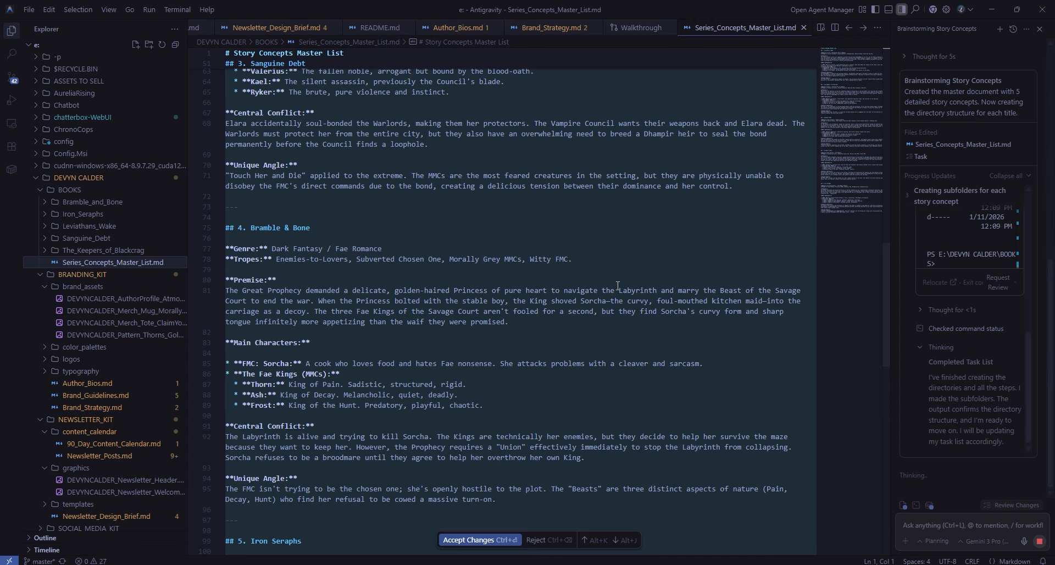
scroll(617, 286, "down", 11)
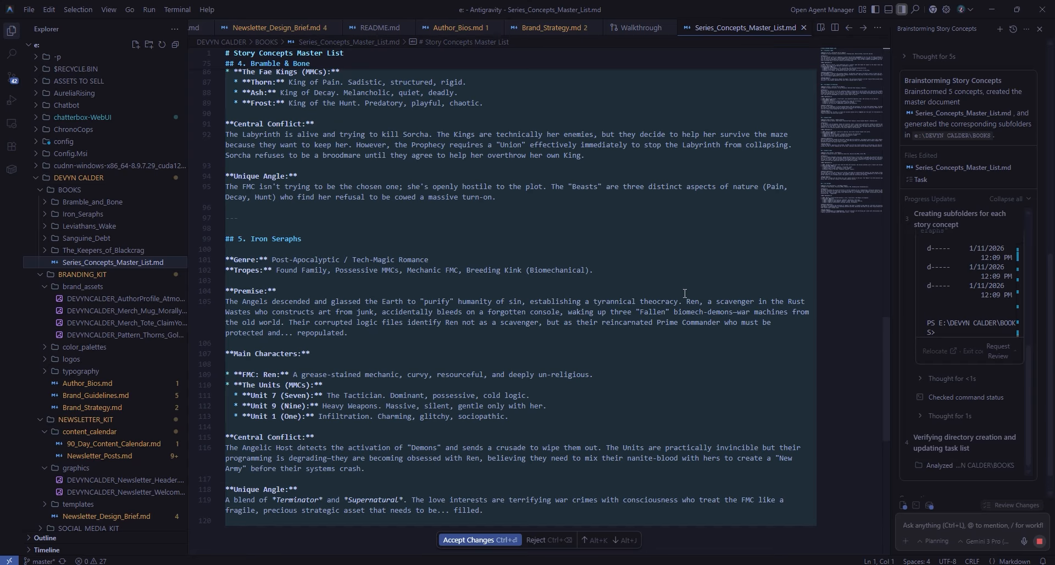
- Go back through the master list and check the female lead names in Sanguine Debt and Leviathan's Wake
scroll(685, 293, "up", 15)
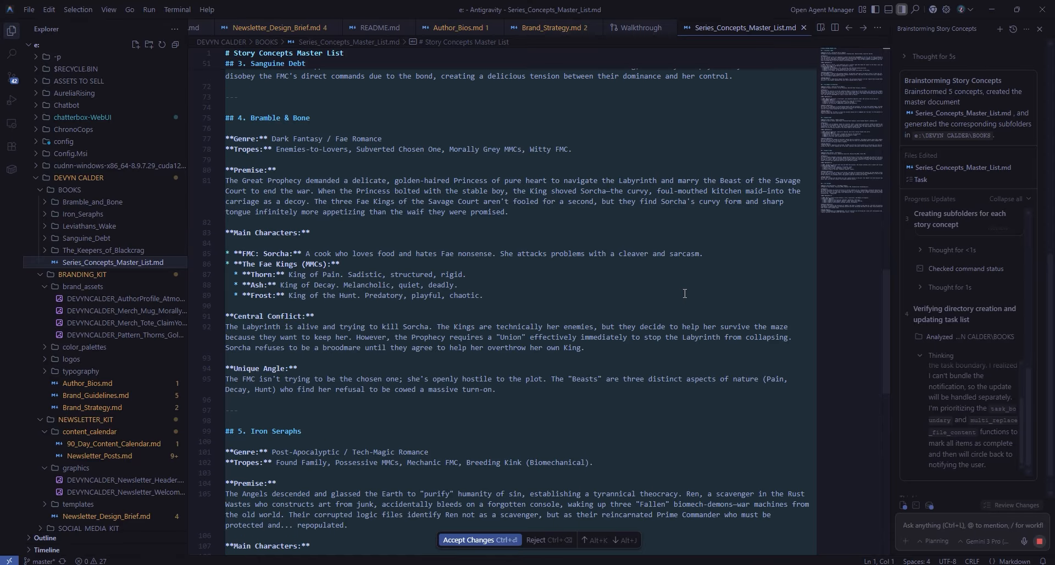
scroll(684, 293, "up", 4)
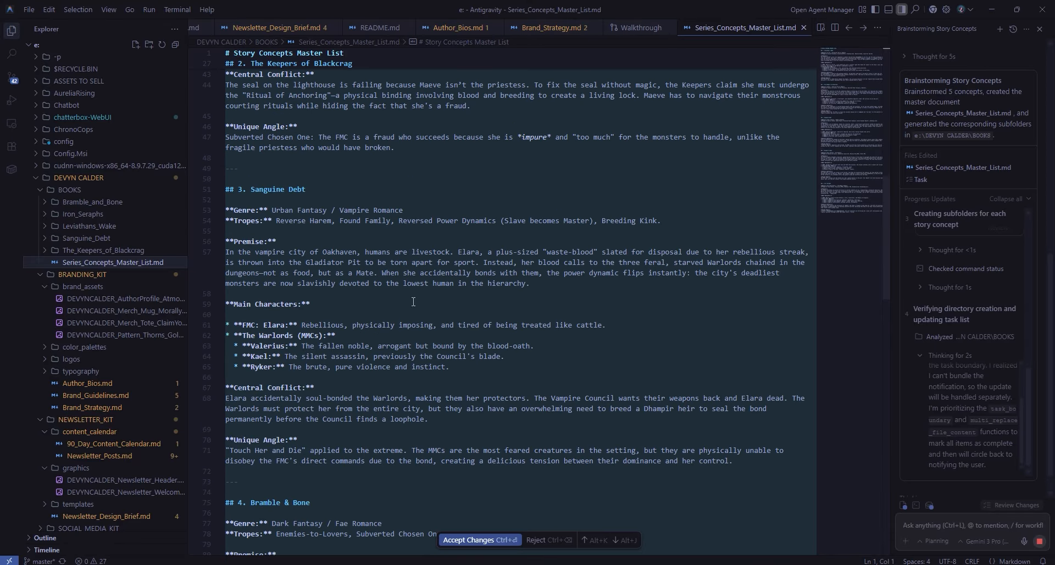
double_click(274, 324)
left_click(555, 283)
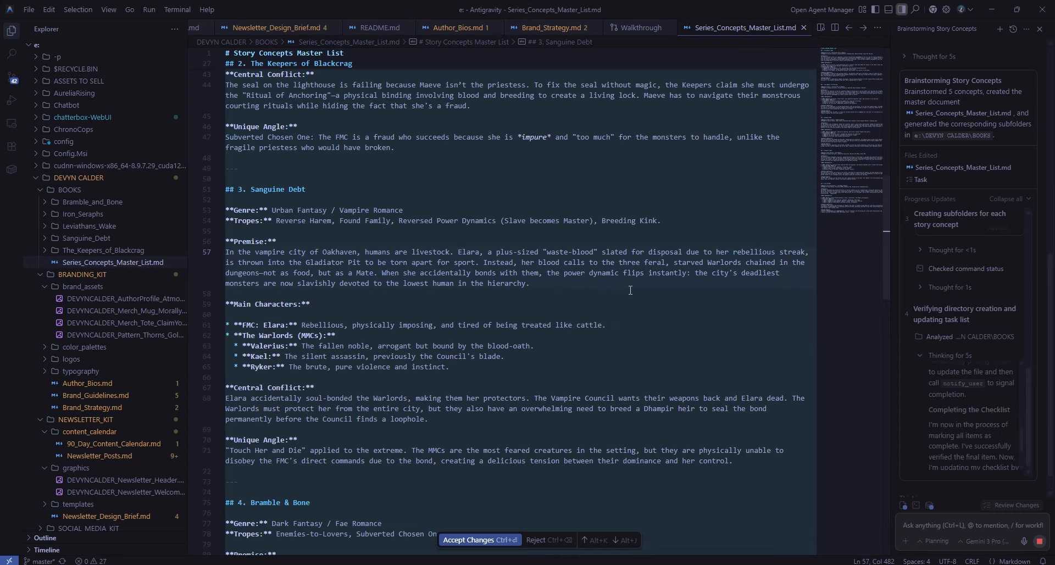
scroll(635, 292, "up", 5)
scroll(684, 299, "up", 7)
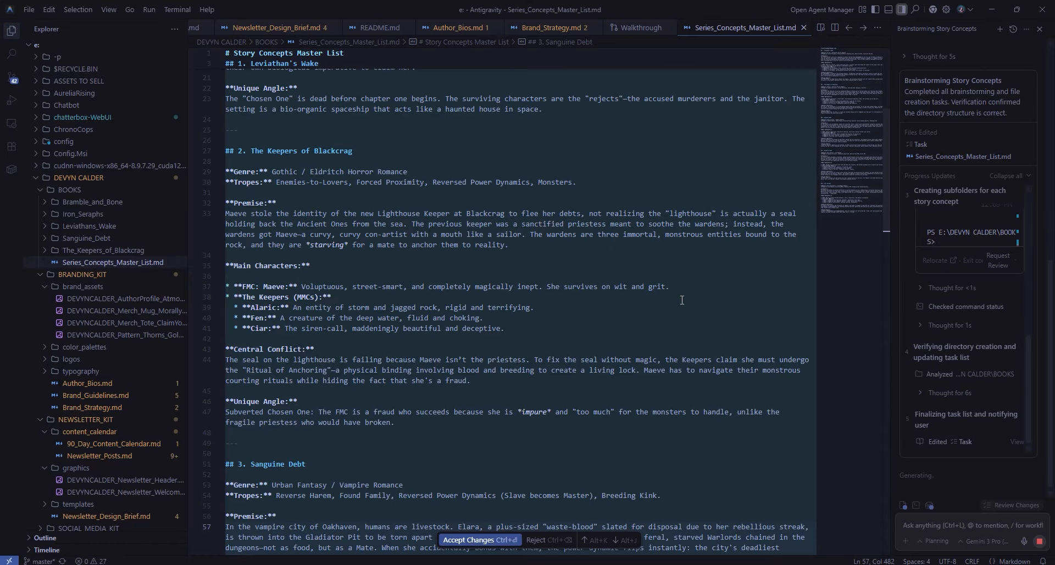
scroll(670, 300, "up", 5)
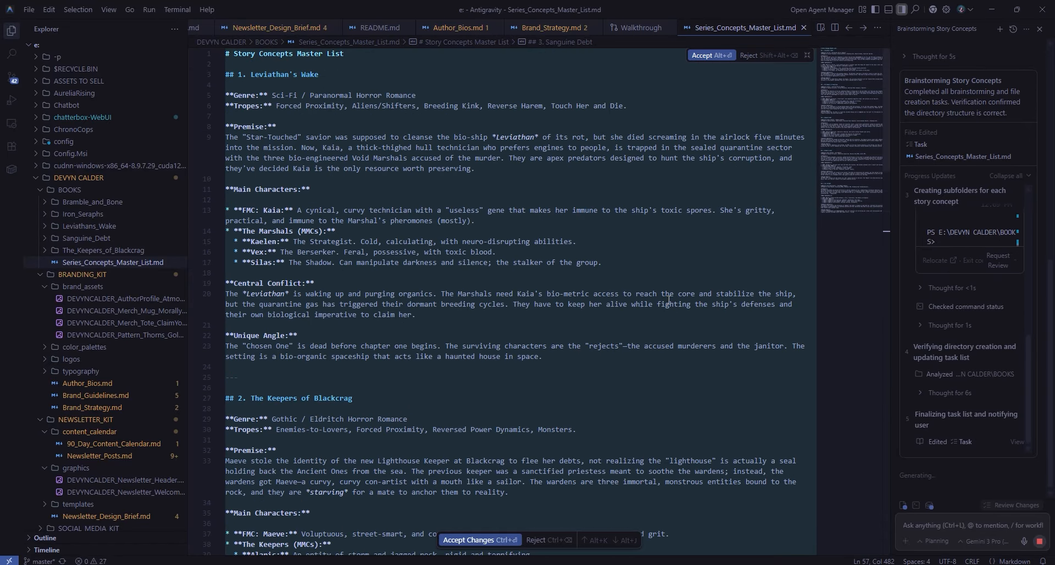
double_click(264, 209)
scroll(612, 294, "down", 3)
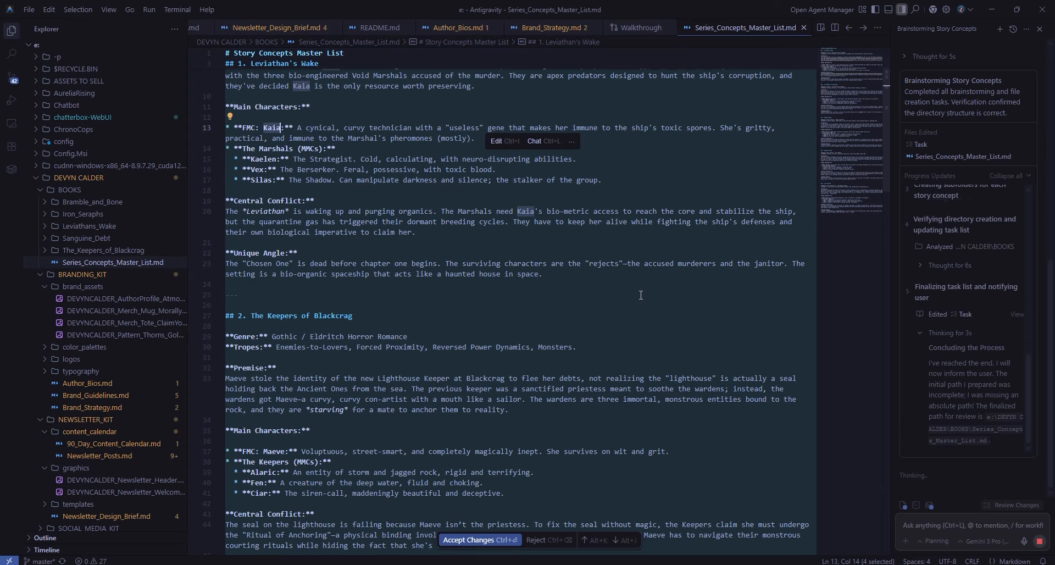
scroll(612, 294, "down", 1)
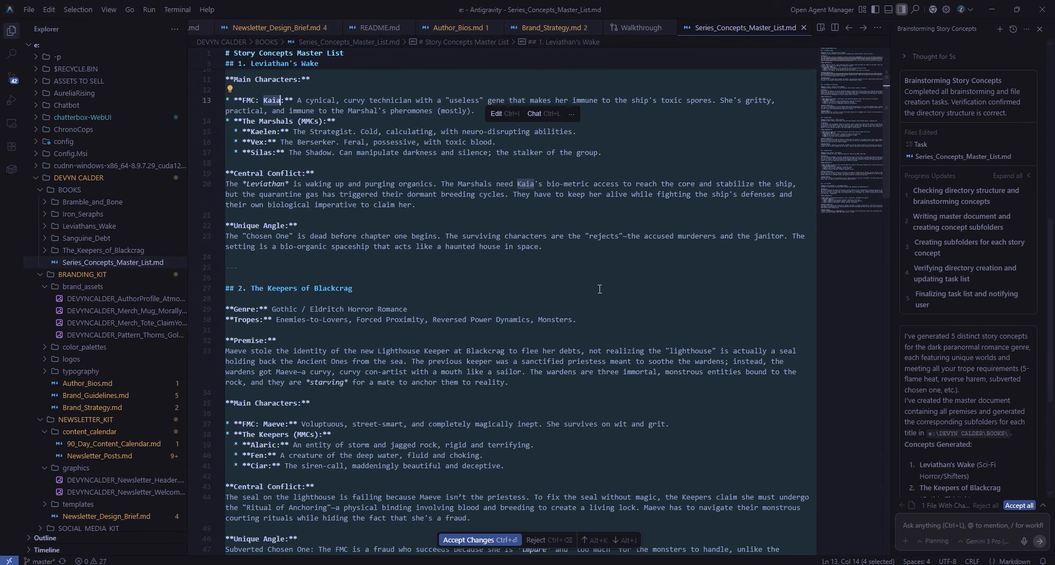
left_click(554, 246)
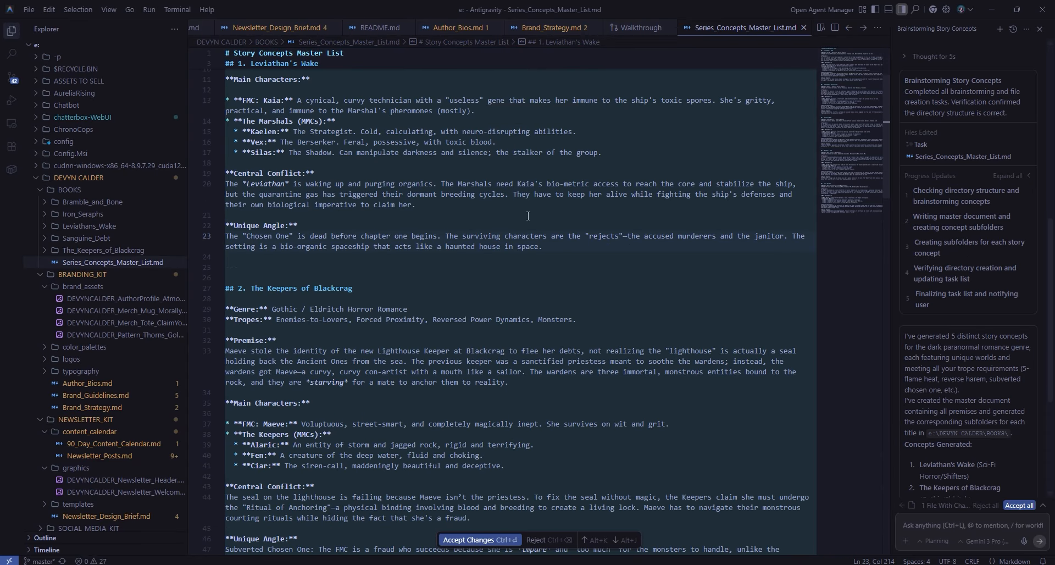
- Skim the master list again from The Keepers of Blackcrag to the end of Iron Seraphs
scroll(597, 303, "down", 8)
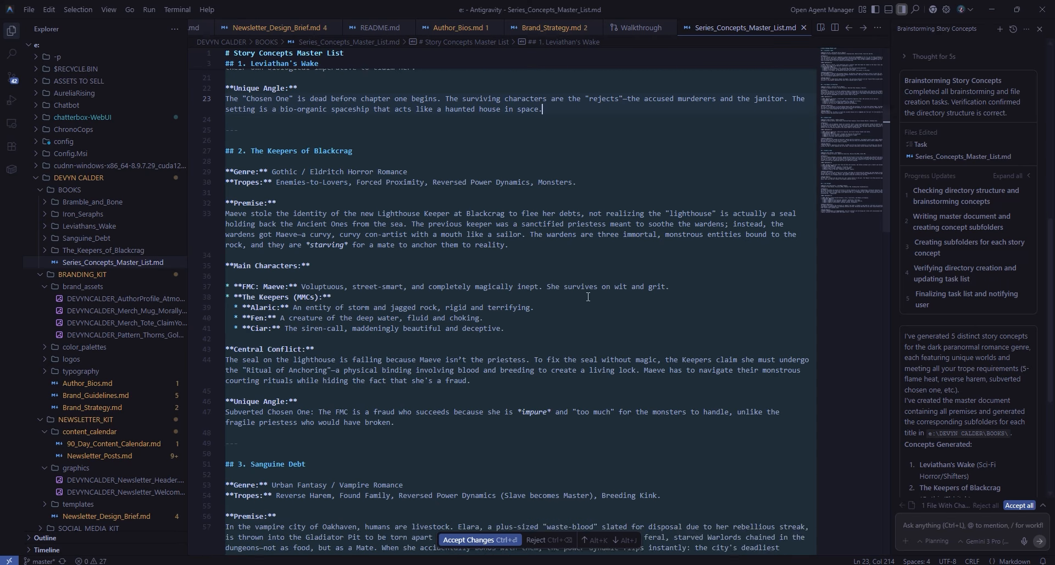
scroll(597, 303, "down", 12)
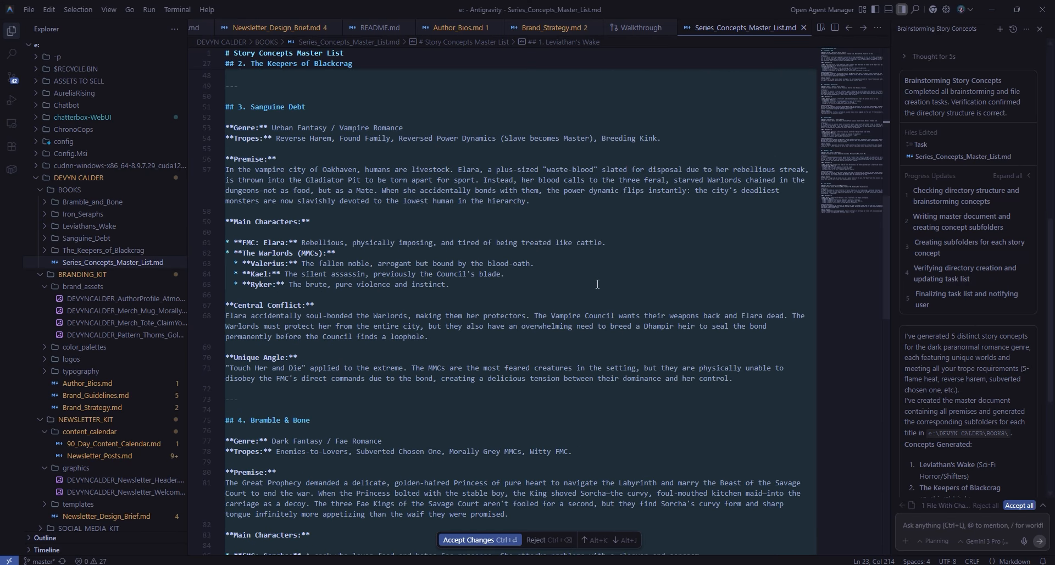
scroll(597, 284, "down", 15)
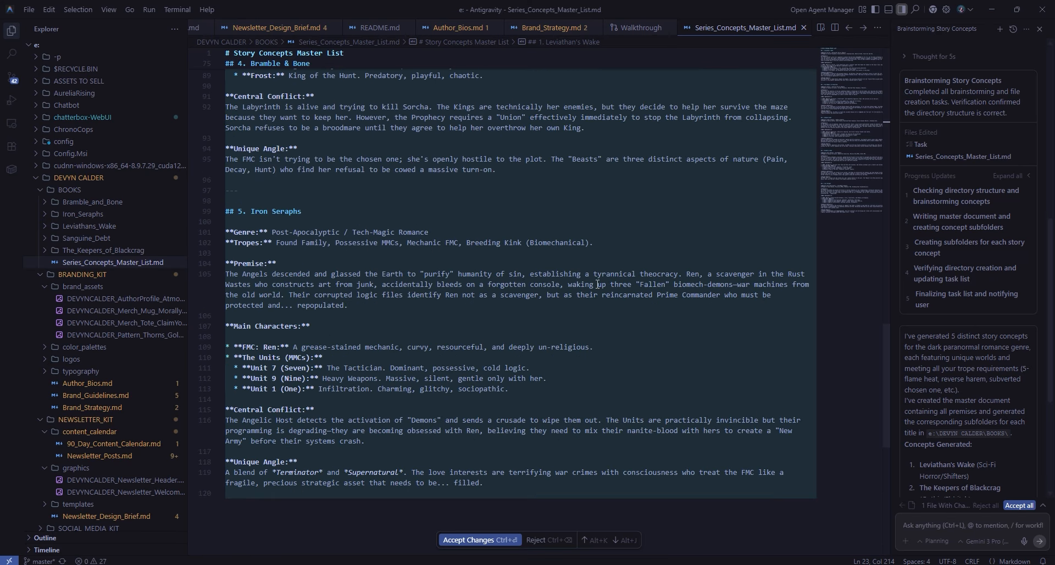
scroll(597, 284, "down", 1)
- Read the agent's summary of the generated concepts and accept all of its file changes
scroll(1015, 446, "down", 5)
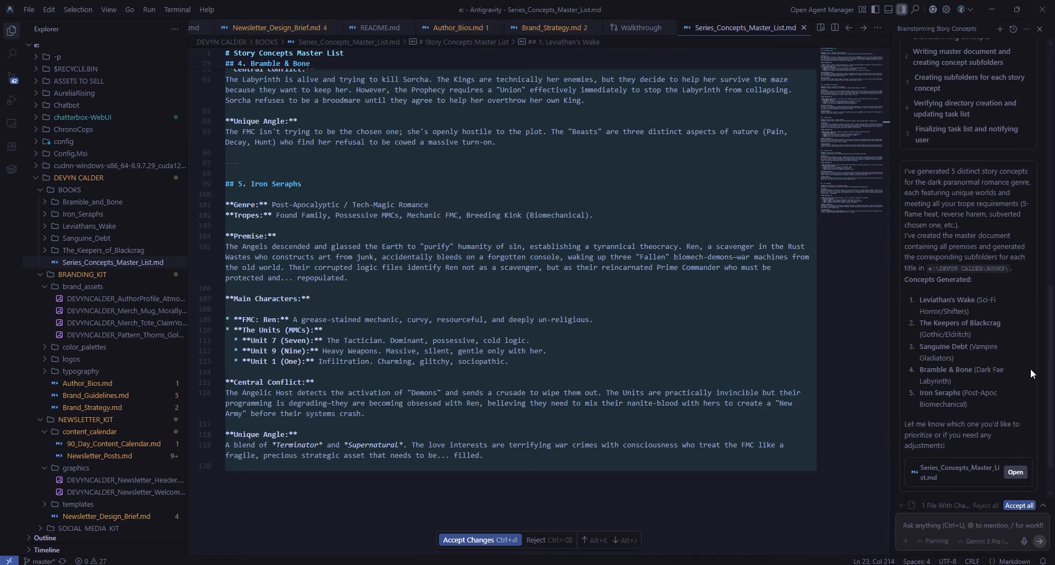
scroll(1015, 446, "down", 2)
left_click(1019, 505)
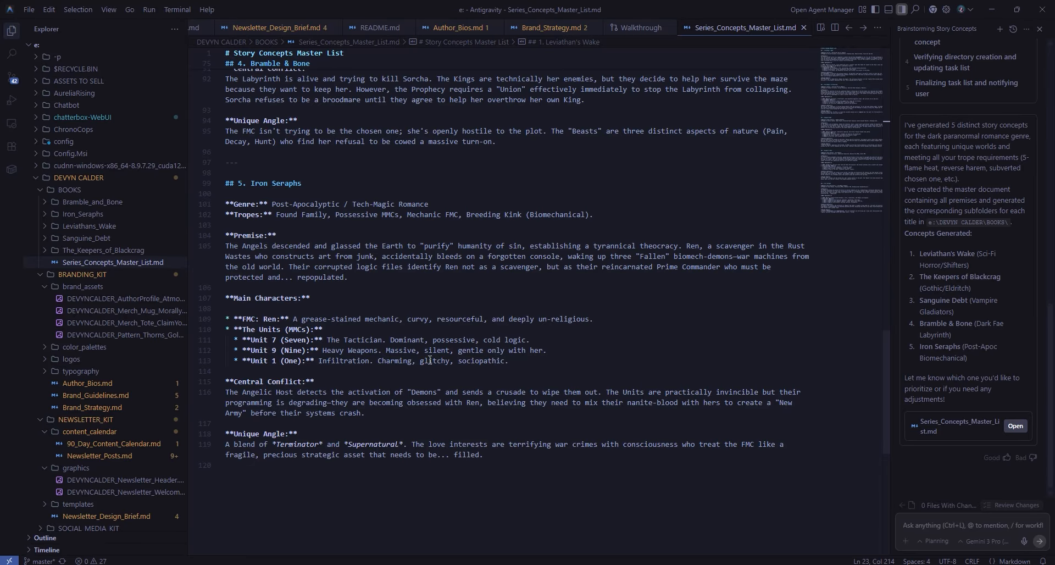
- Choose the built-in Text Editor as the editor for opening Series_Concepts_Master_List.md from the BOOKS folder
left_click(78, 208)
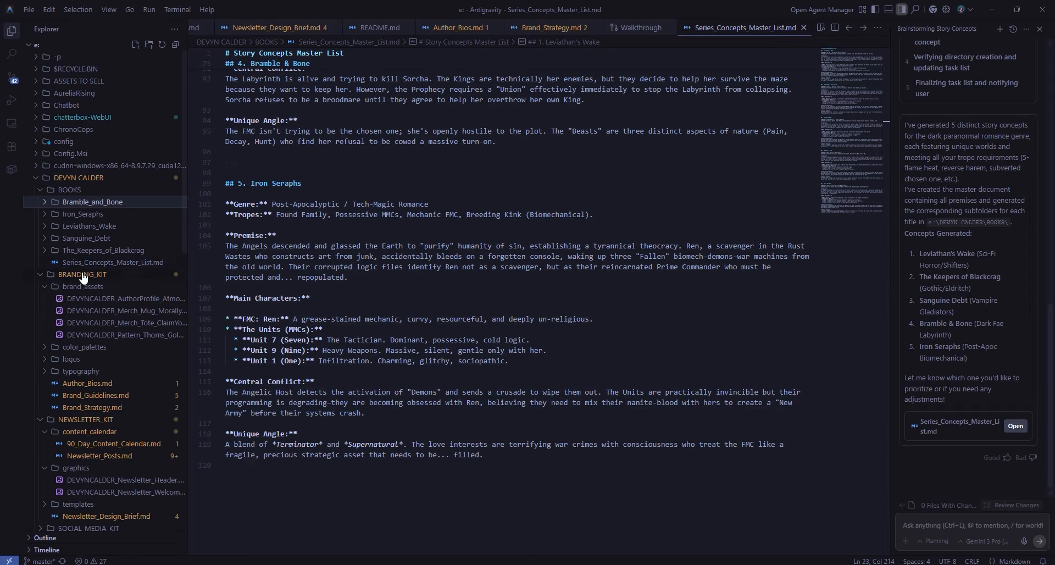
right_click(134, 263)
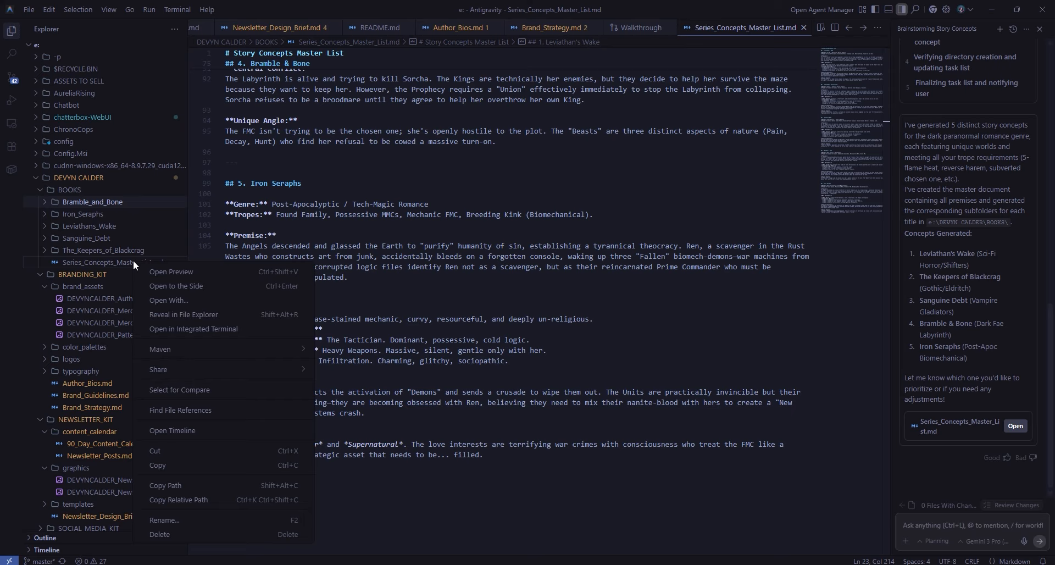
left_click(199, 298)
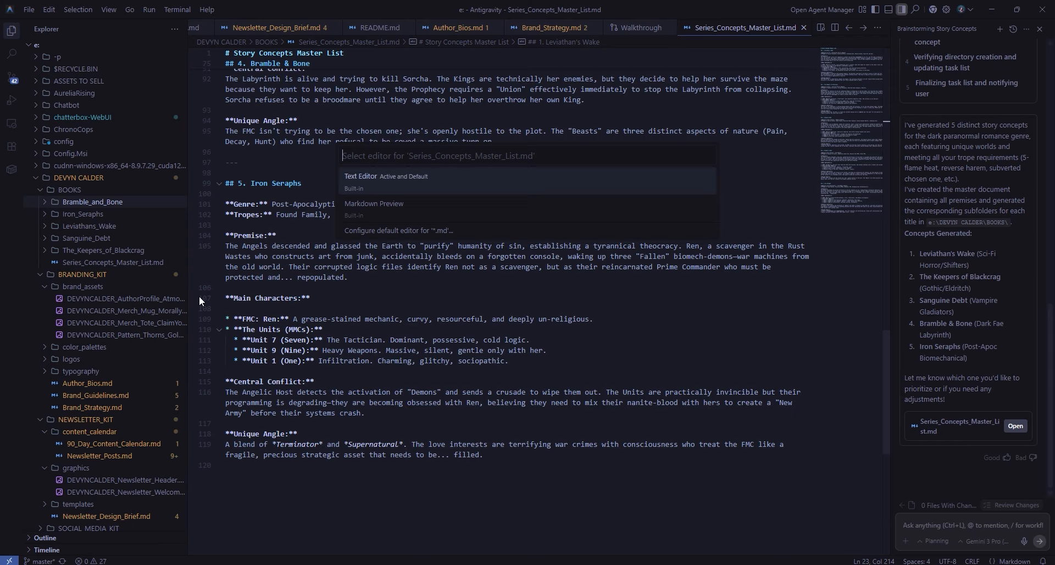
left_click(498, 188)
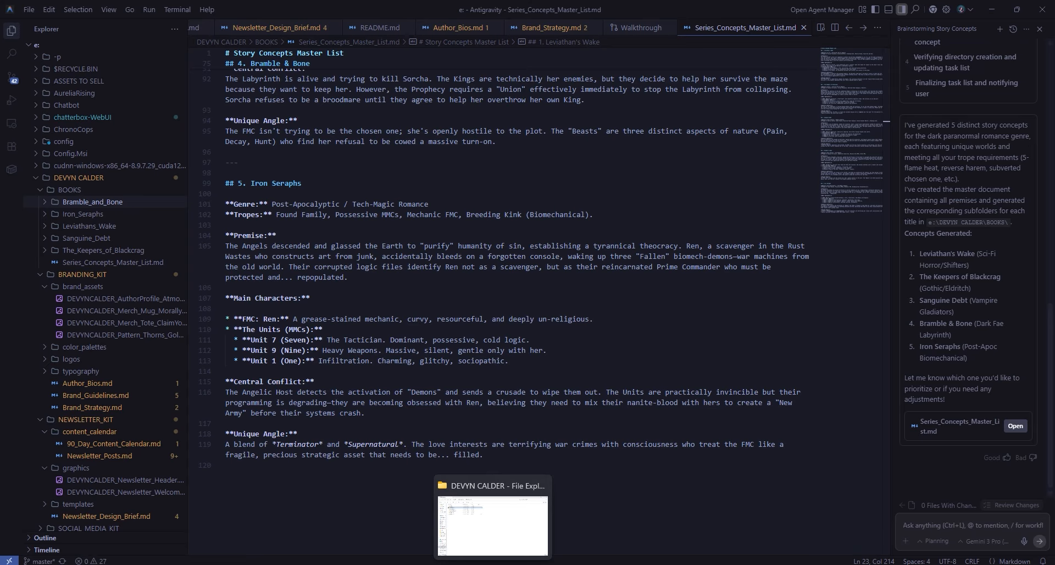
- Switch to File Explorer and open Series_Concepts_Master_List.md from the BOOKS folder in Notepad++
left_click(489, 514)
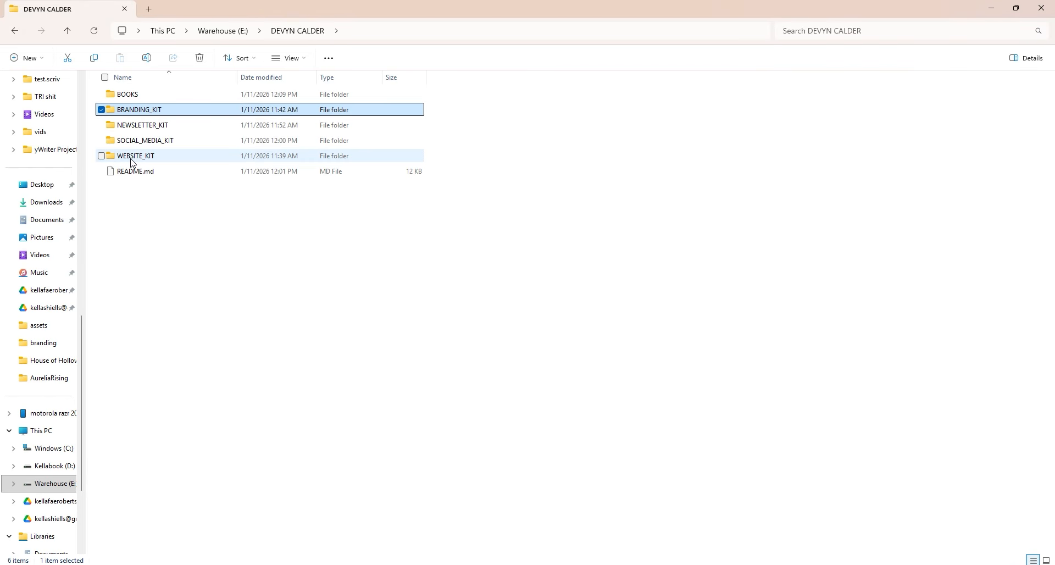
double_click(123, 95)
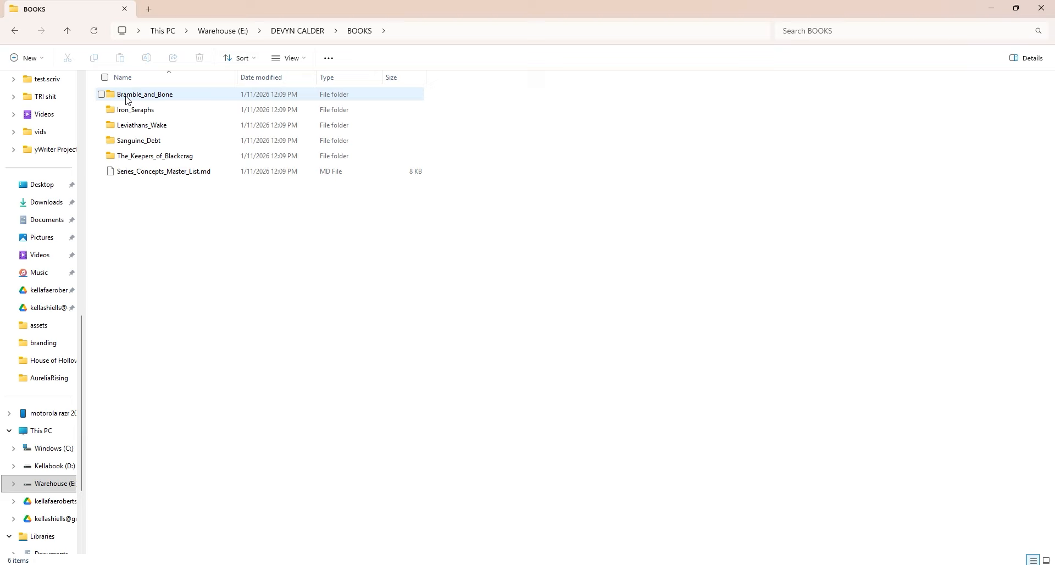
right_click(138, 165)
left_click(116, 173)
right_click(113, 174)
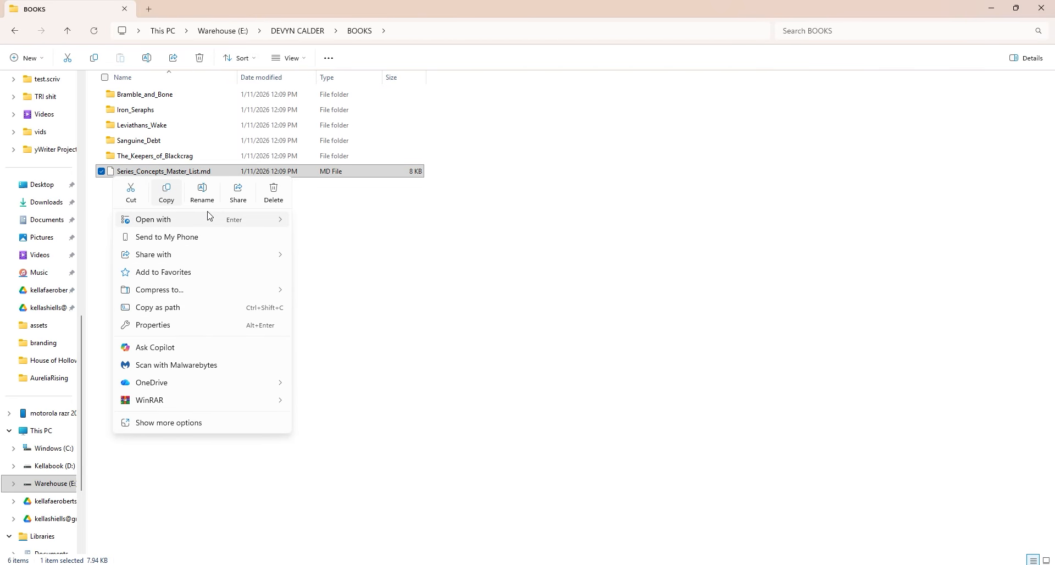
mouse_move(239, 220)
left_click(308, 238)
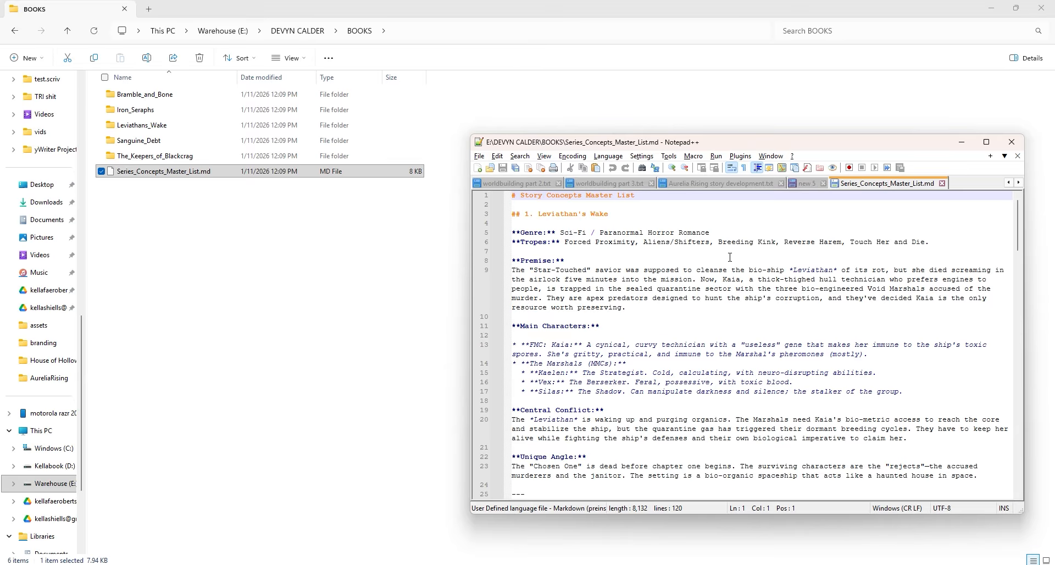
- Replace every occurrence of the name Kaia with Elodie throughout the master list
scroll(589, 321, "down", 2)
double_click(559, 289)
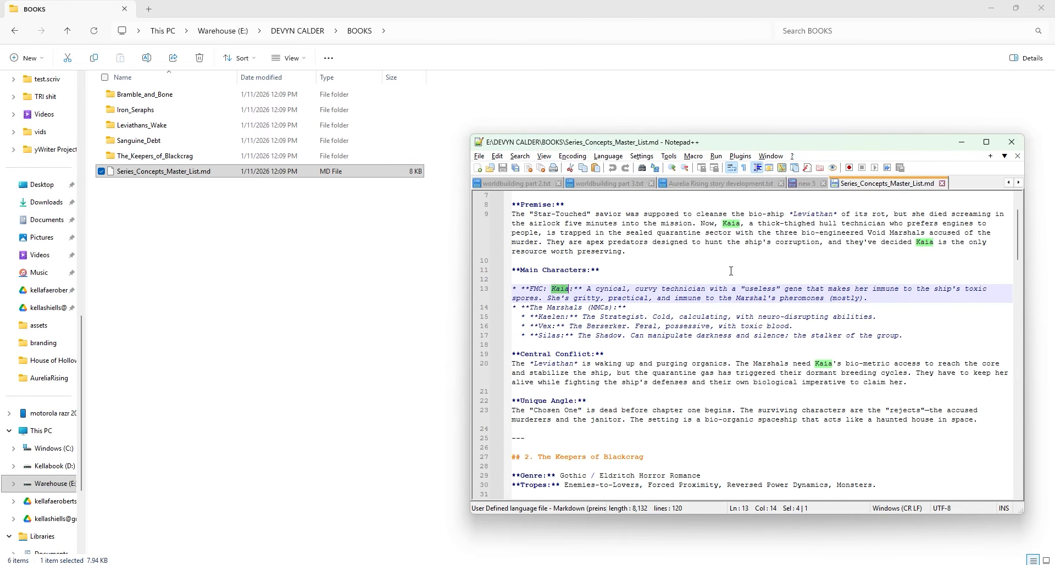
key("ctrl+f")
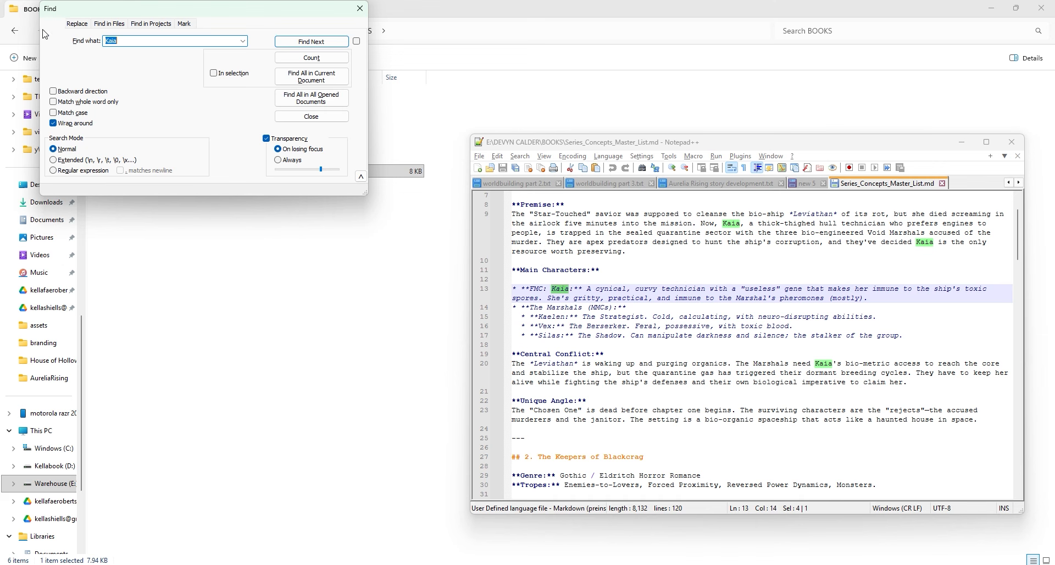
left_click(77, 23)
left_click(116, 56)
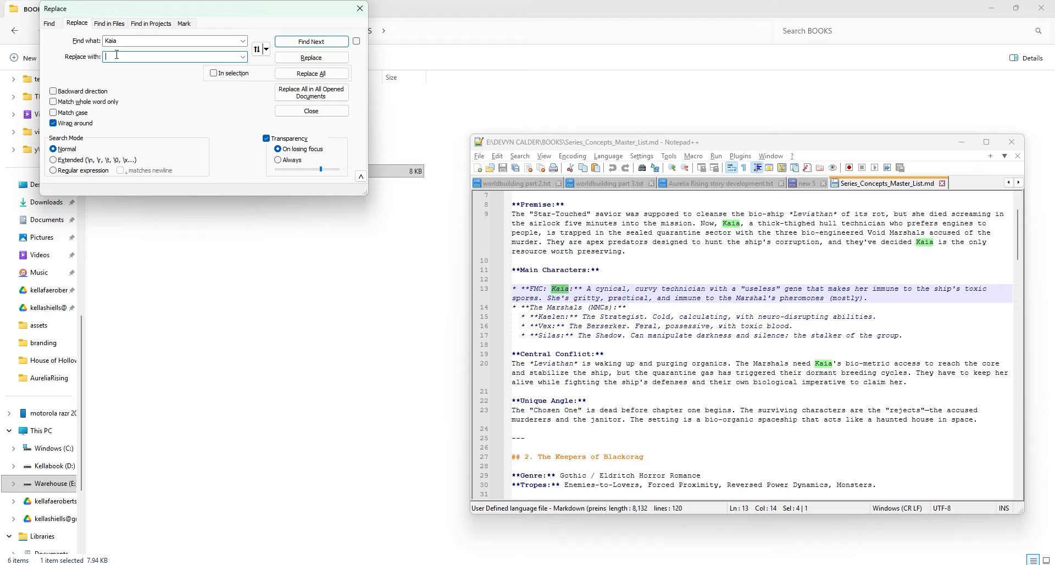
type("Elodie")
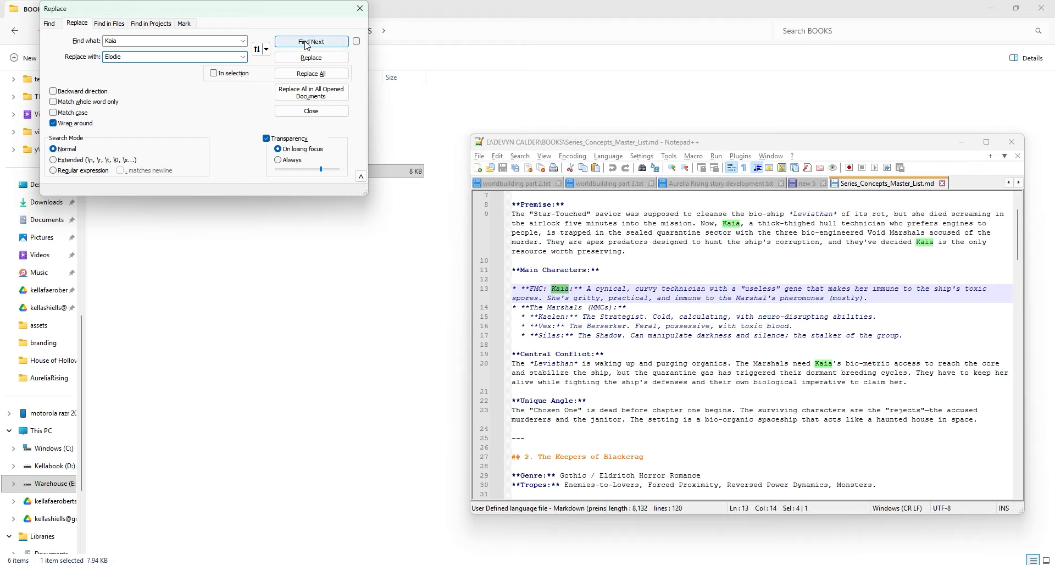
left_click(325, 74)
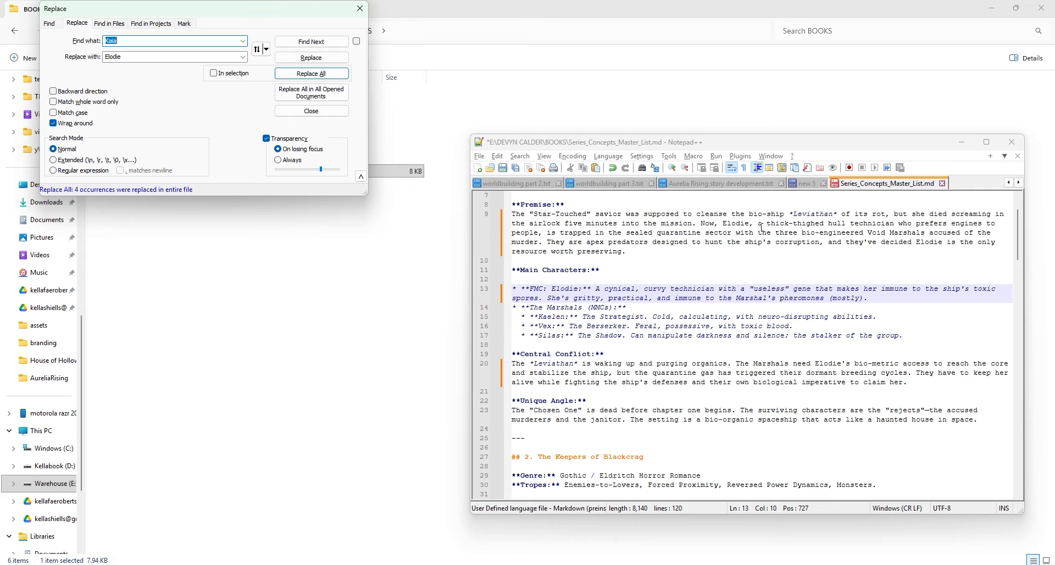
- Set Kaelen, the strategist in Leviathan's Wake, as the search term for a replacement
double_click(547, 317)
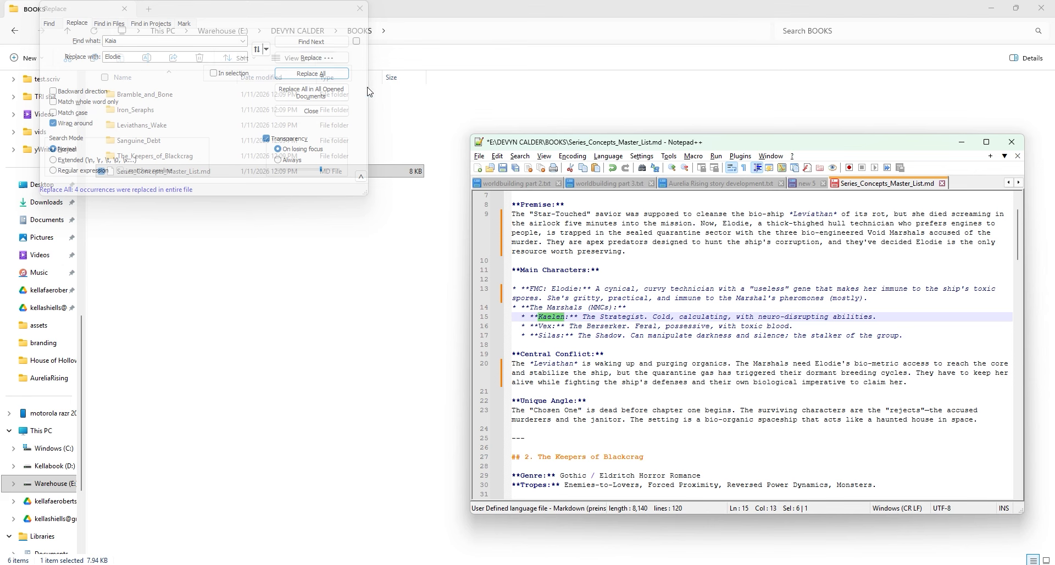
left_click(263, 24)
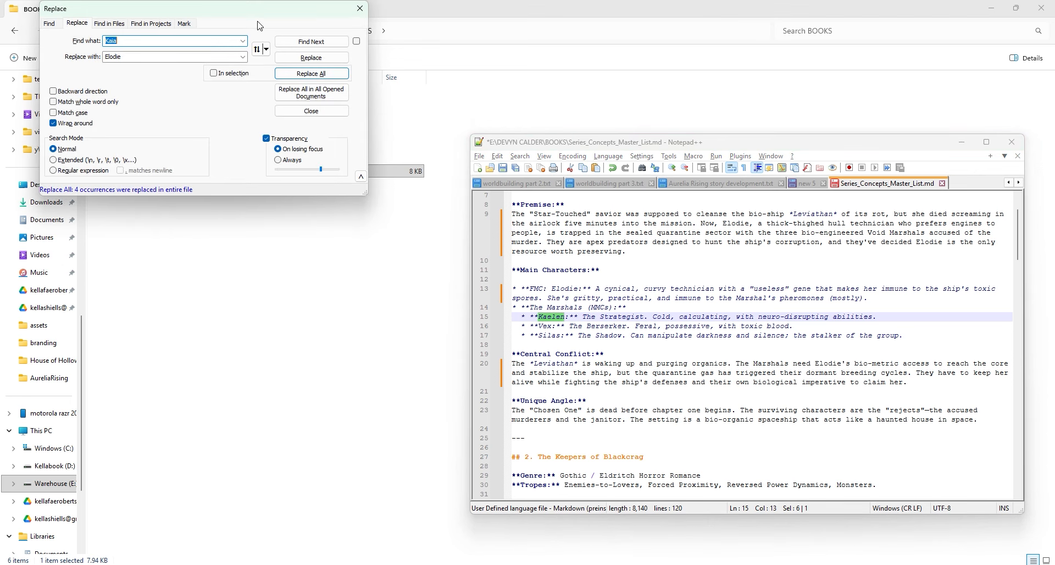
type("Kaelen")
key("Tab")
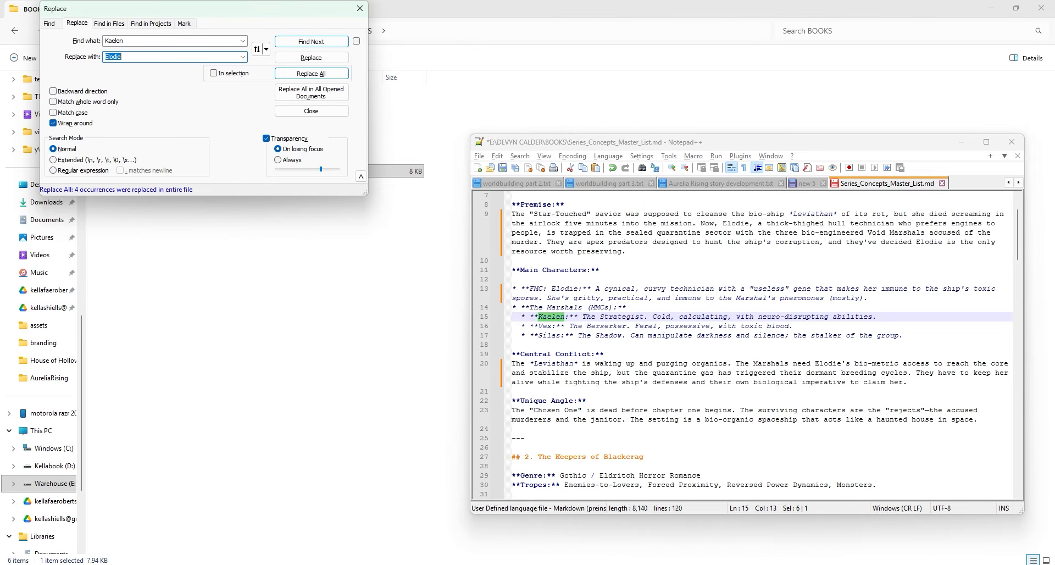
- Switch to the ChatGPT conversation in the browser and start a prompt with "I'm doing the following:"
key("alt+Tab")
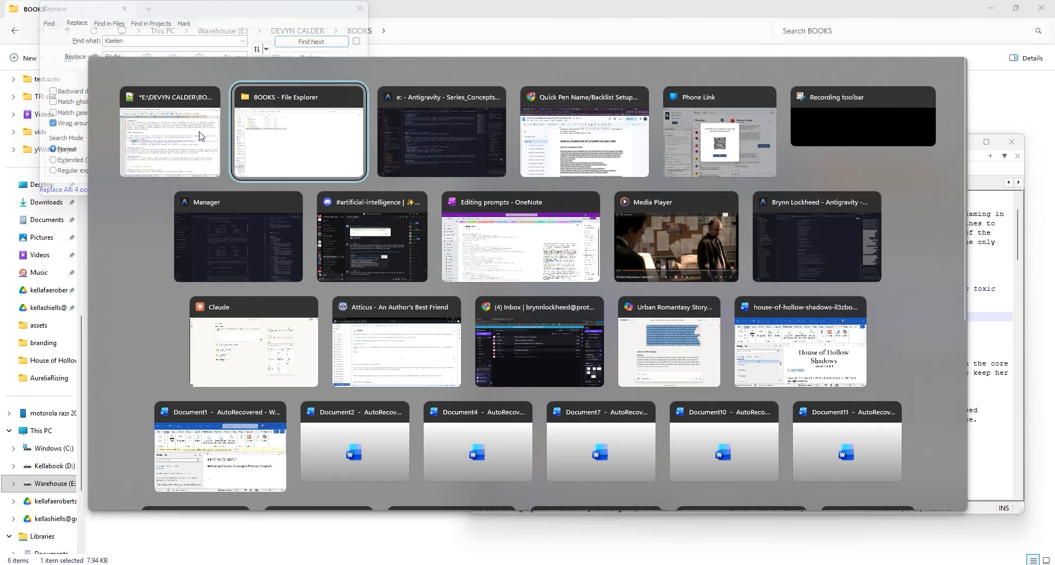
key("alt+Tab")
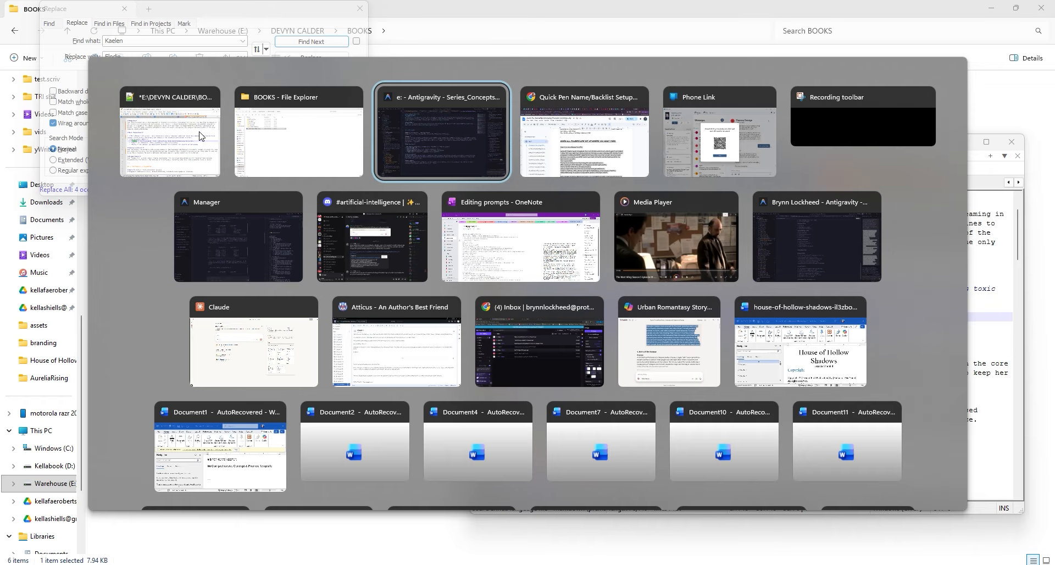
key("alt+Tab")
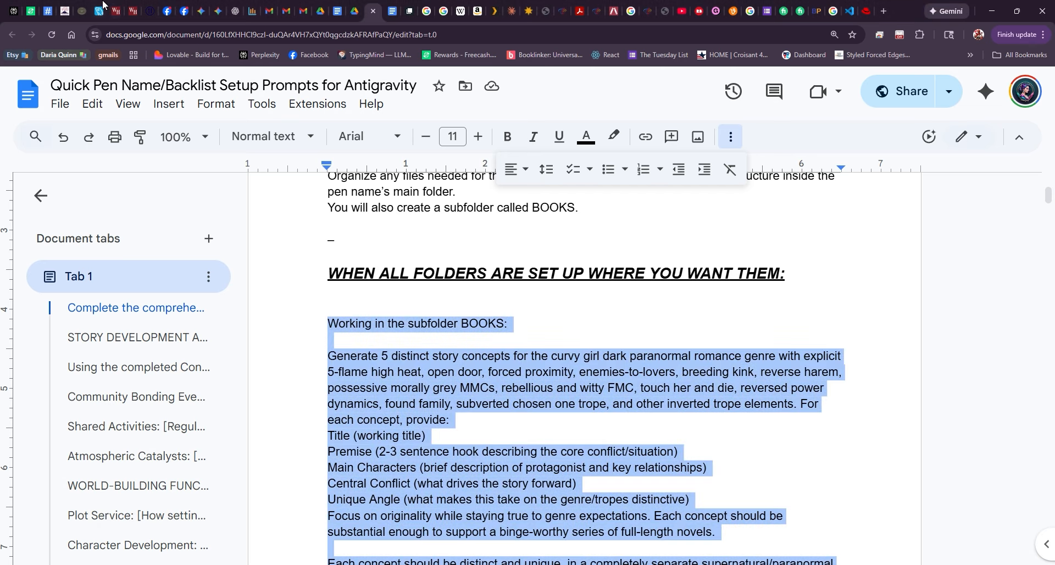
left_click(232, 11)
left_click(387, 531)
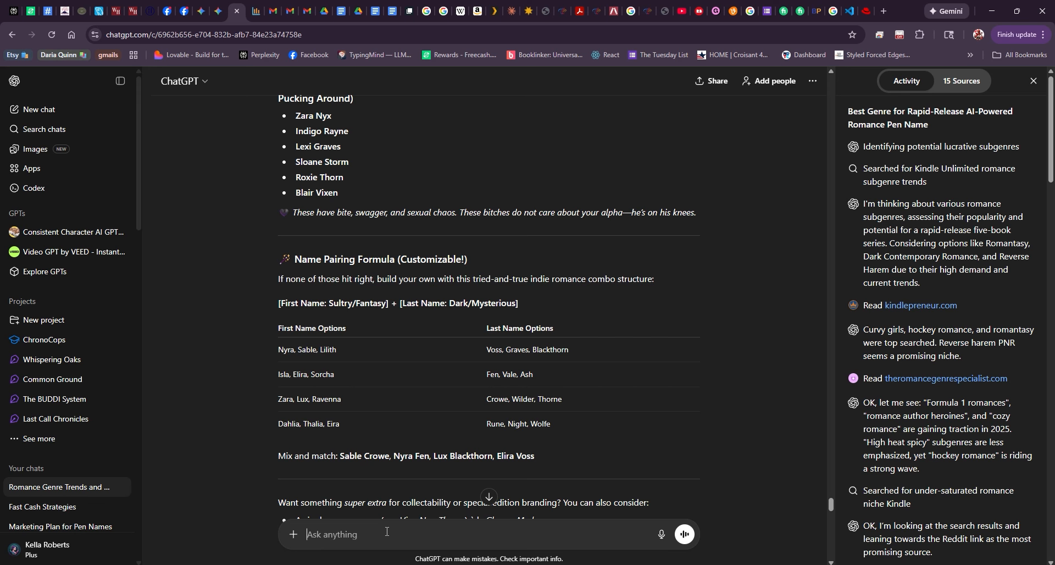
type("I'm doing the following:")
key("shift+Return")
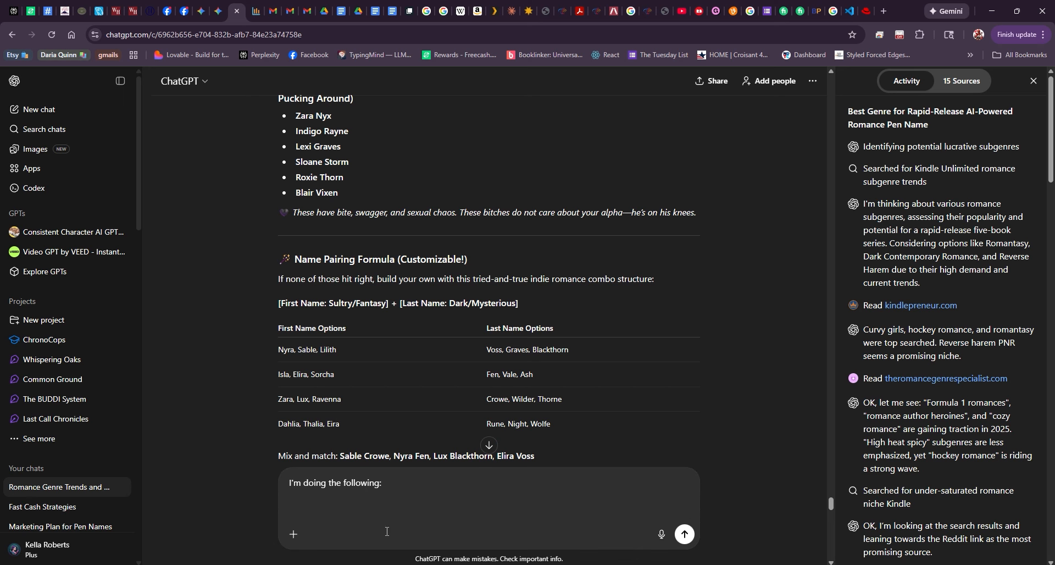
- Copy the pen name's genre and trope description from the new 5 notes in Notepad++ into the ChatGPT prompt
key("alt+Tab")
key("alt+Tab")
key("alt+shift+Tab")
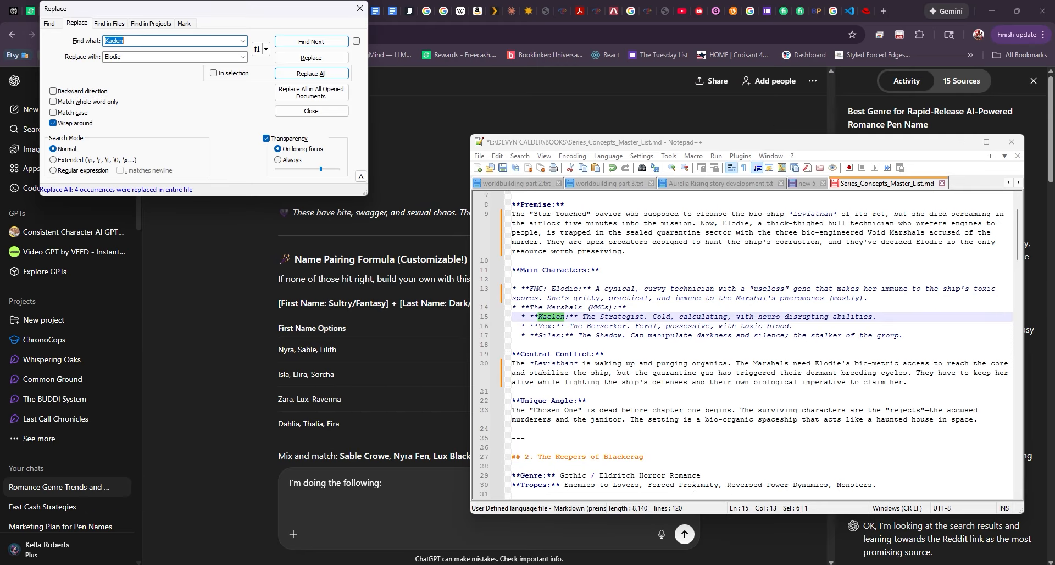
left_click(803, 183)
left_click(723, 251)
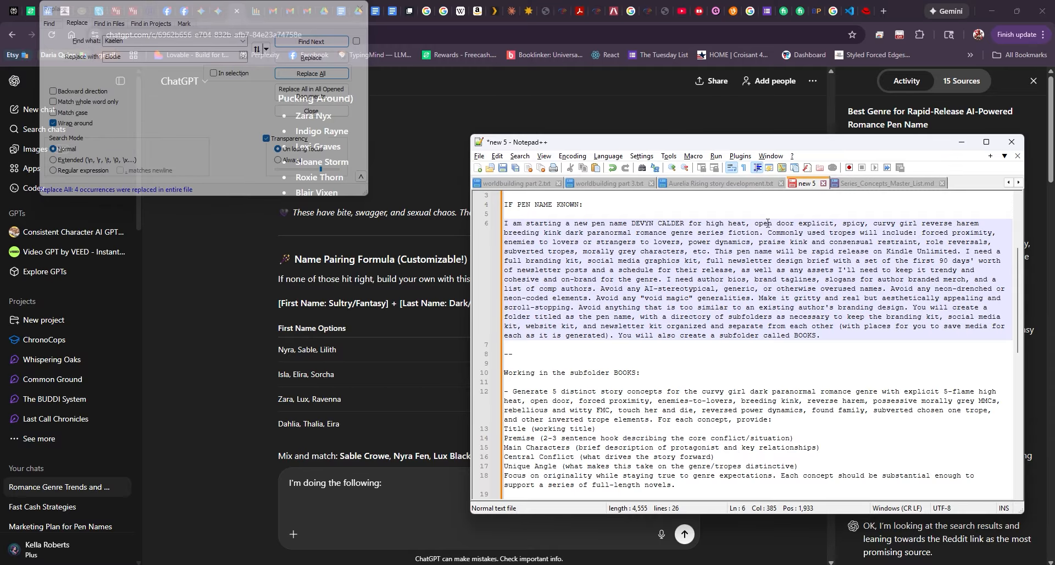
left_click_drag(632, 219, 711, 253)
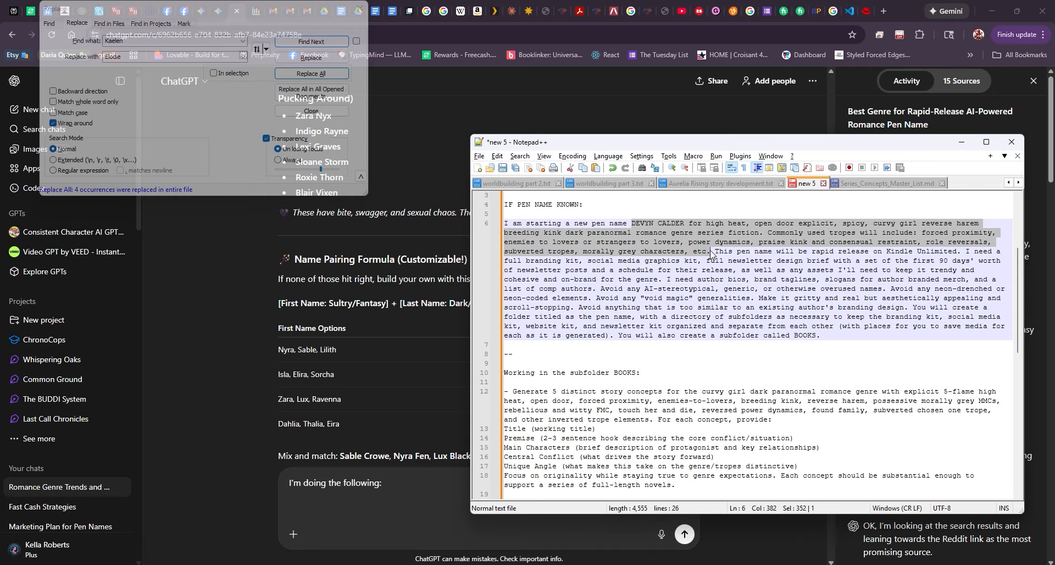
key("ctrl+c")
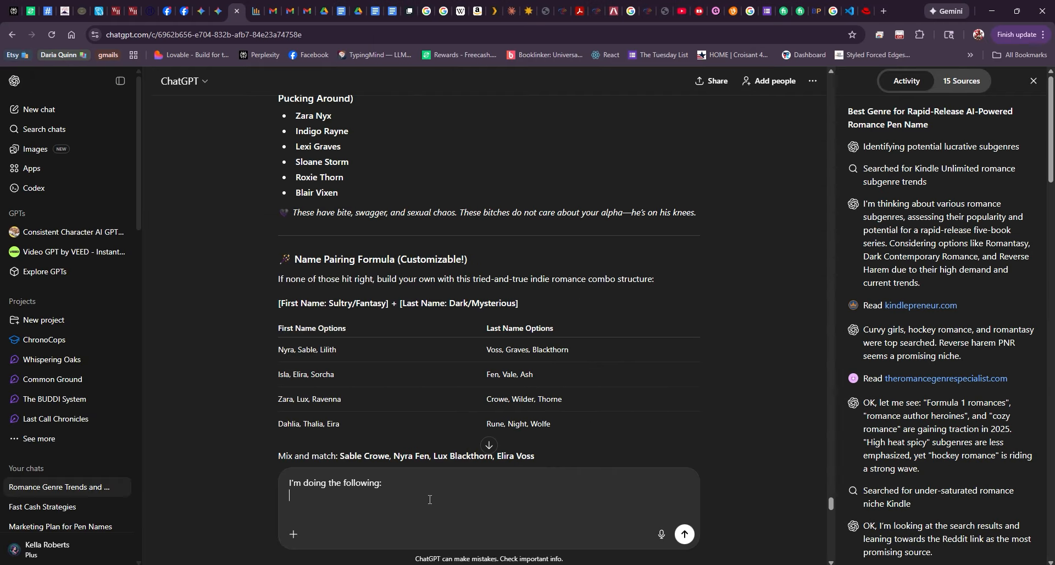
left_click(430, 500)
key("ctrl+v")
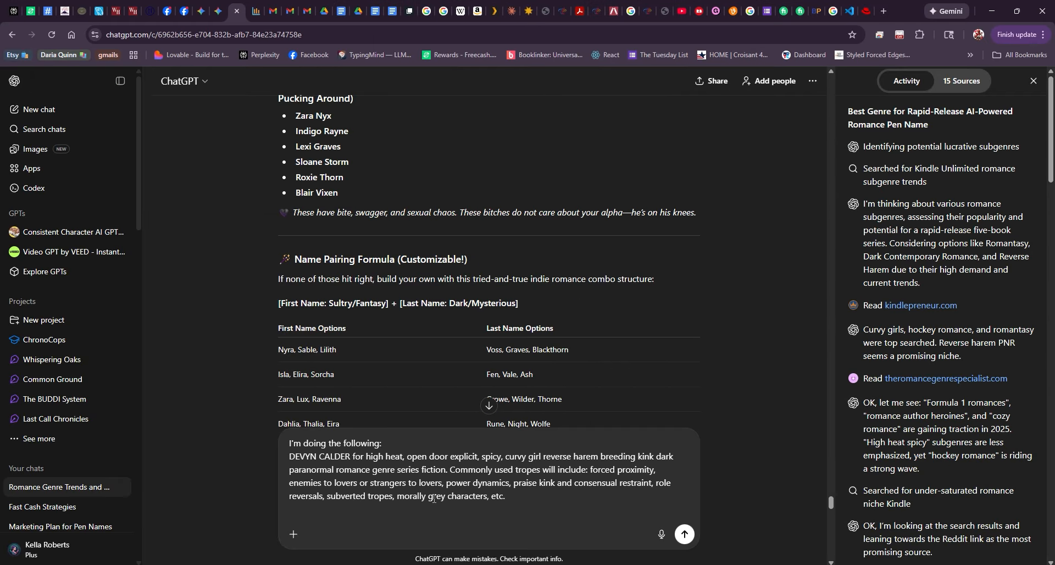
- Add the request "I need replacement names for the following story premises:" below the description in the prompt
key("shift+Return")
key("shift+Return")
key("shift+Return")
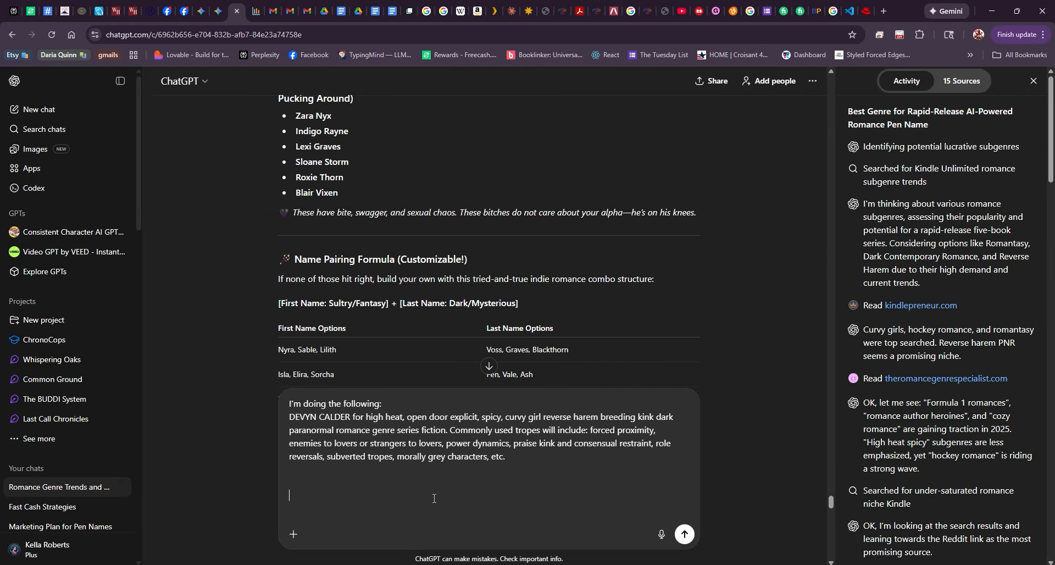
type("I need replacement names for the followin")
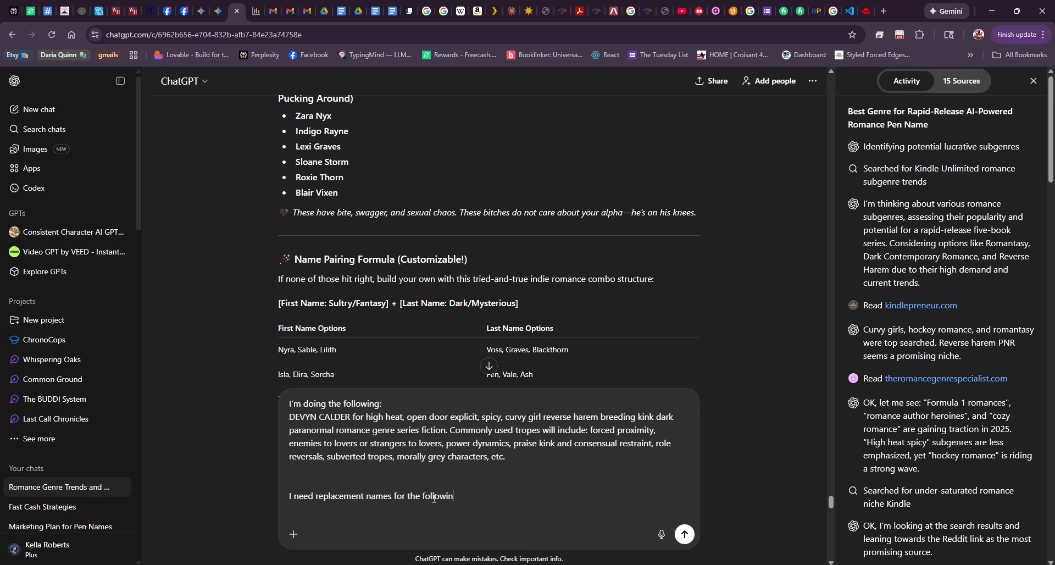
type("g story premises:")
key("shift+Return")
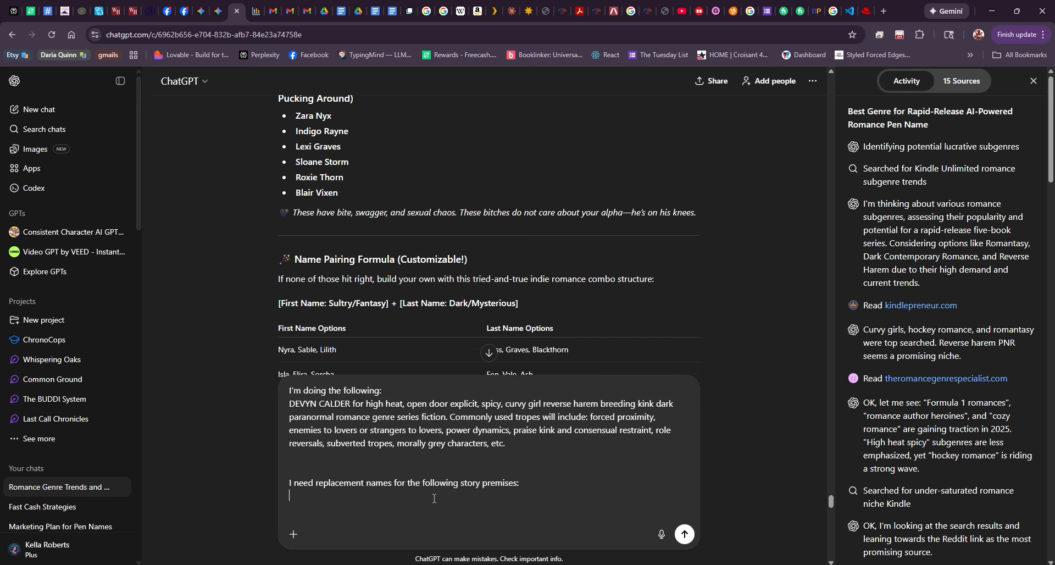
- Copy the full contents of Series_Concepts_Master_List.md to the end of the ChatGPT prompt and send it
key("alt+Tab")
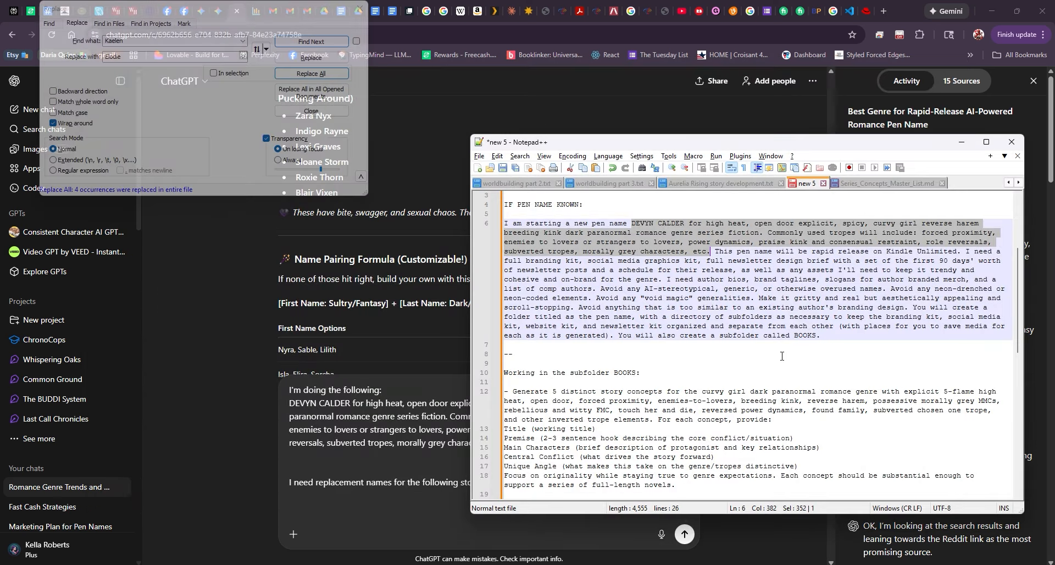
left_click(909, 186)
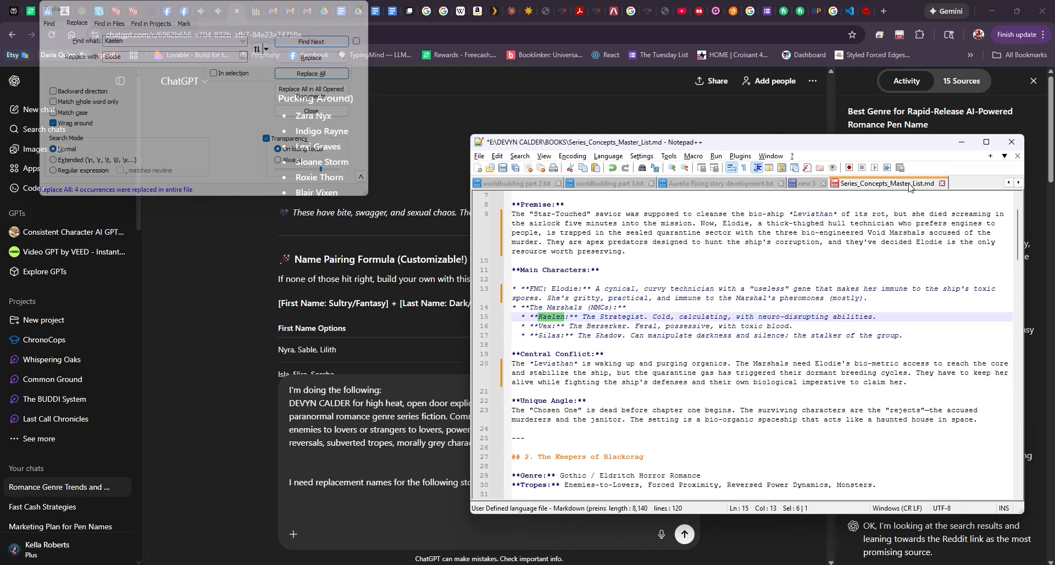
left_click(853, 317)
key("ctrl+a")
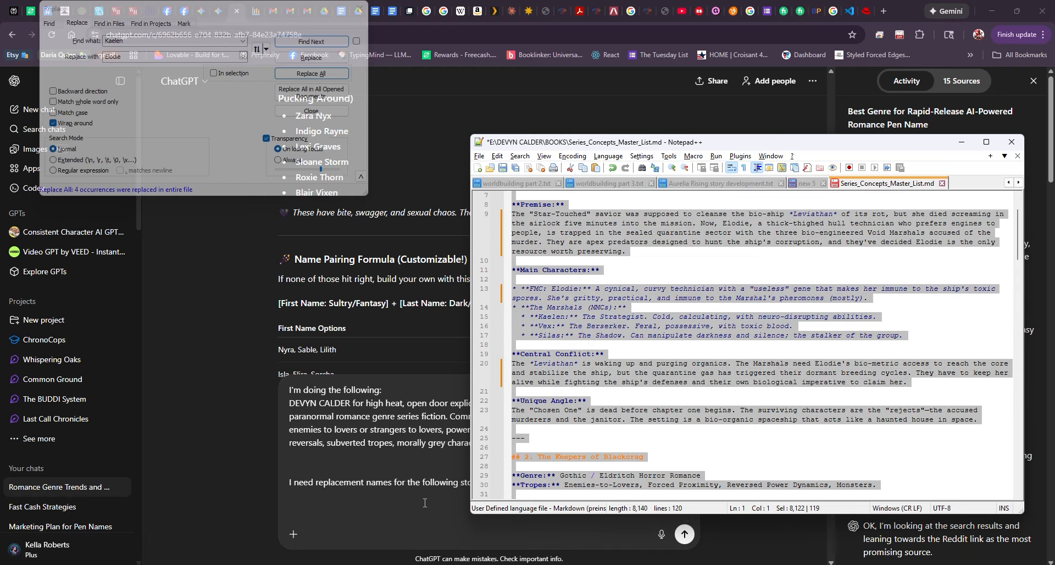
left_click(349, 526)
key("ctrl+v")
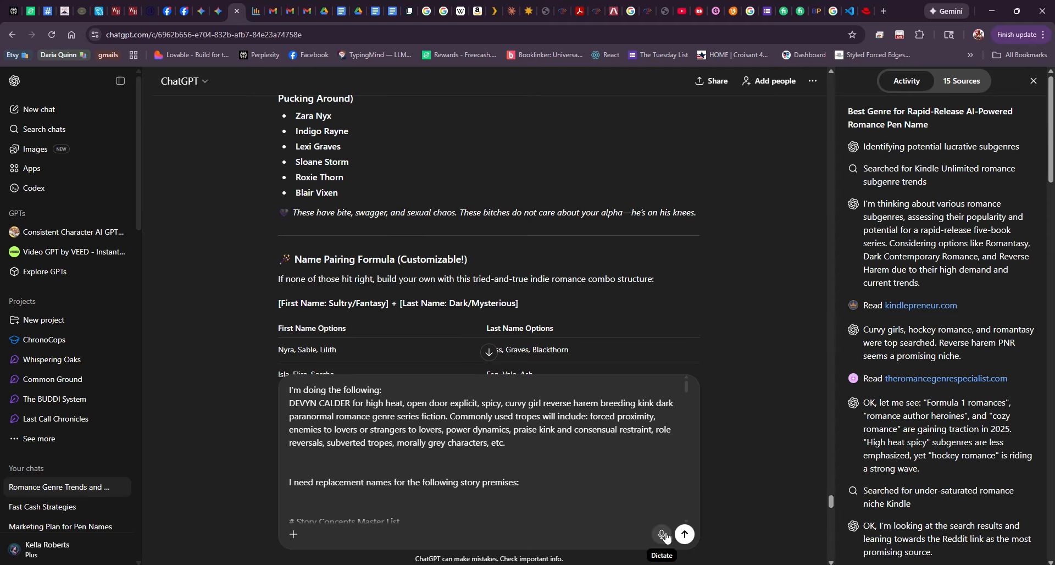
left_click(684, 534)
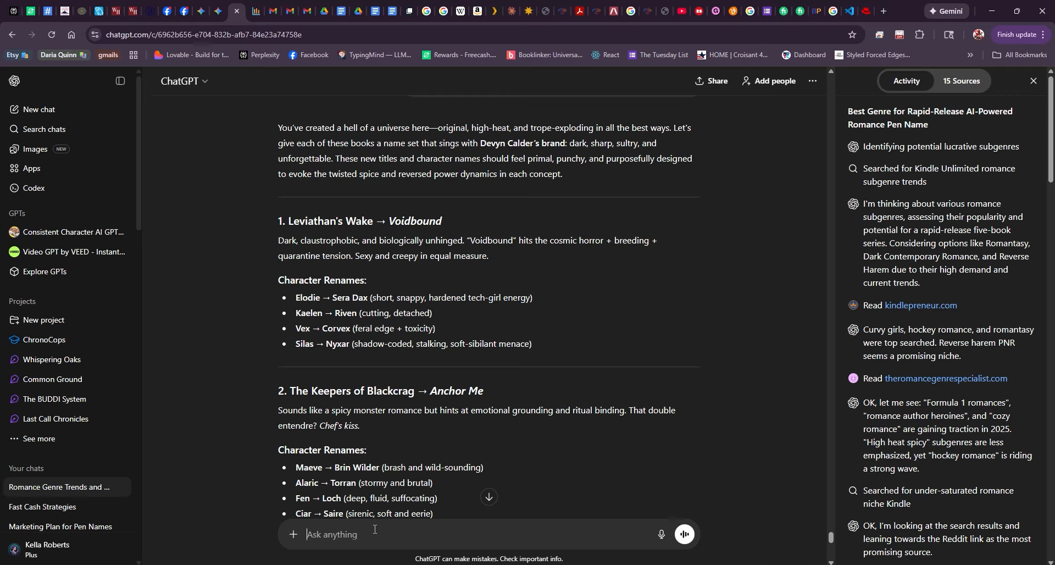
- Send ChatGPT the follow-up instruction "avoid AI names"
type("avoid AI names")
key("Return")
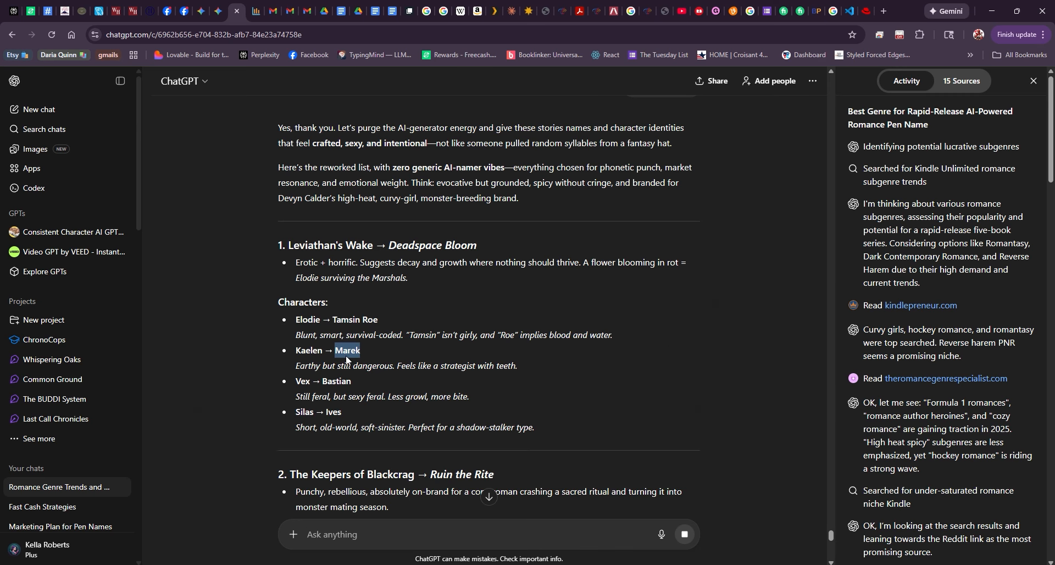
- Switch back to Notepad++ and replace all occurrences of Kaelen with ChatGPT's suggested name Marek in the selected master list text
key("alt+Tab")
left_click(136, 58)
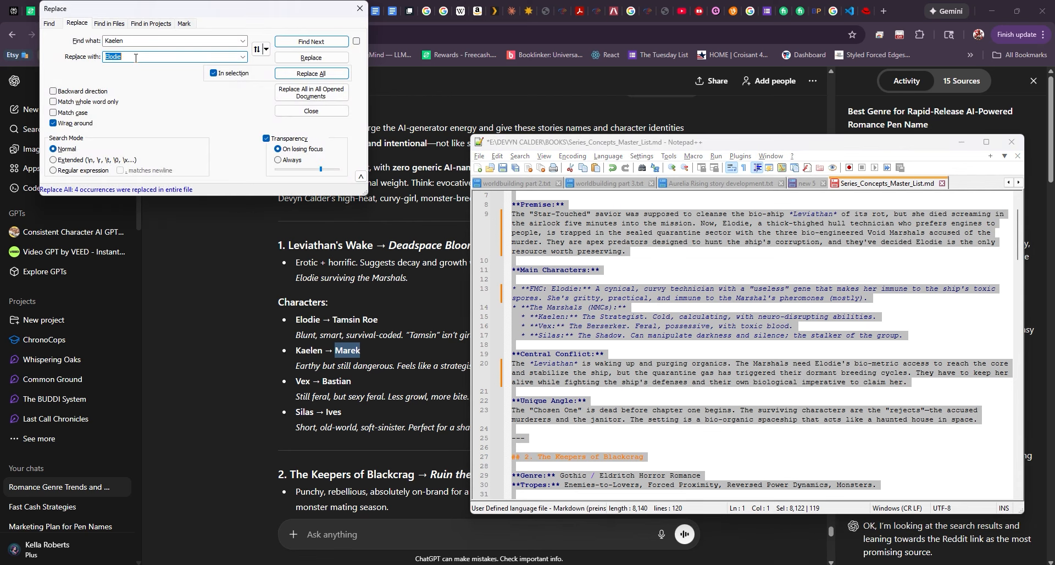
key("ctrl+v")
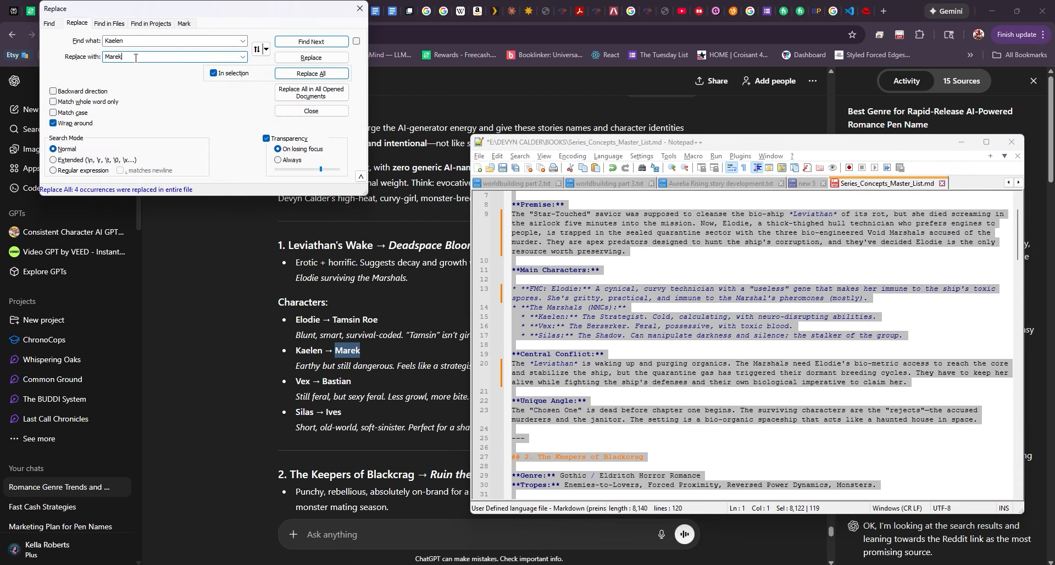
left_click(318, 77)
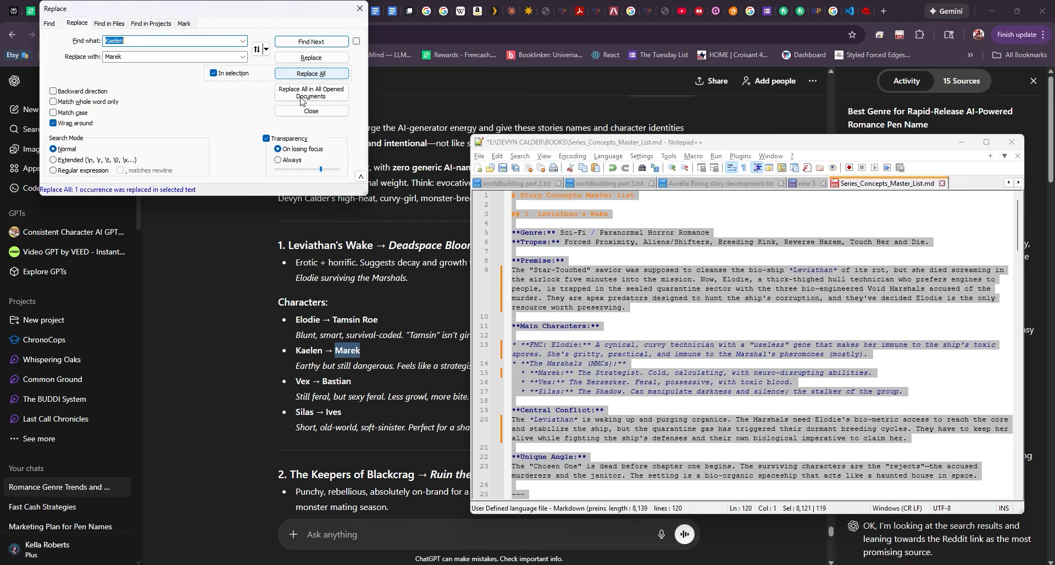
- Review ChatGPT's suggested names for all five stories and replace every occurrence of Vex with Bastian in the master list
double_click(546, 382)
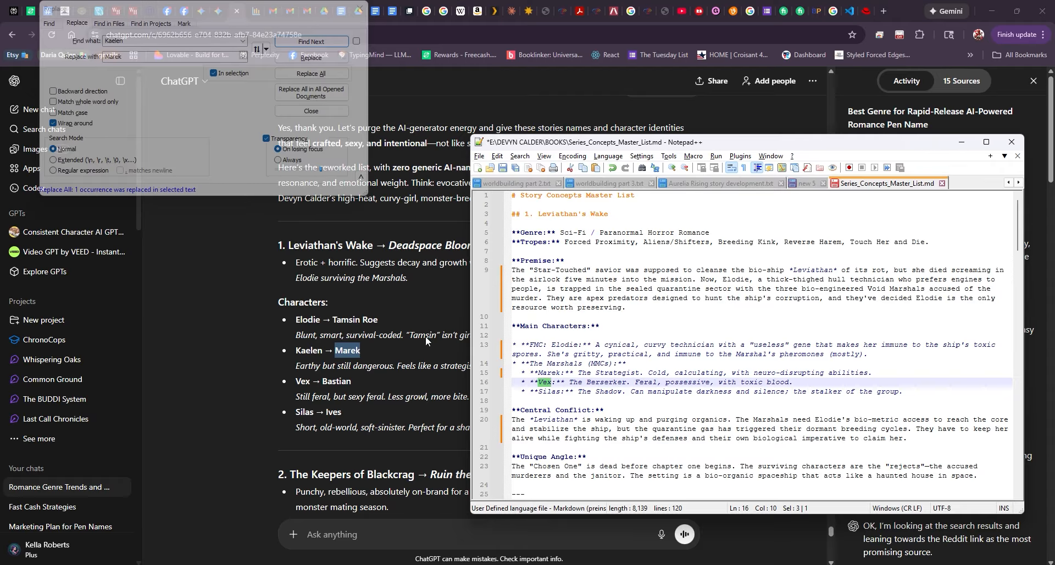
key("ctrl+h")
left_click(175, 43)
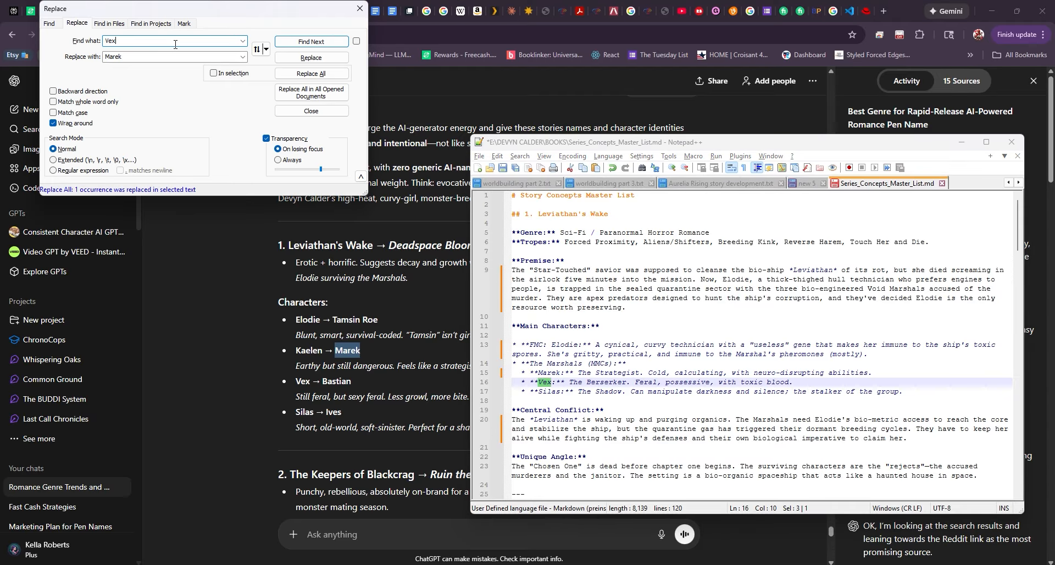
scroll(256, 409, "down", 3)
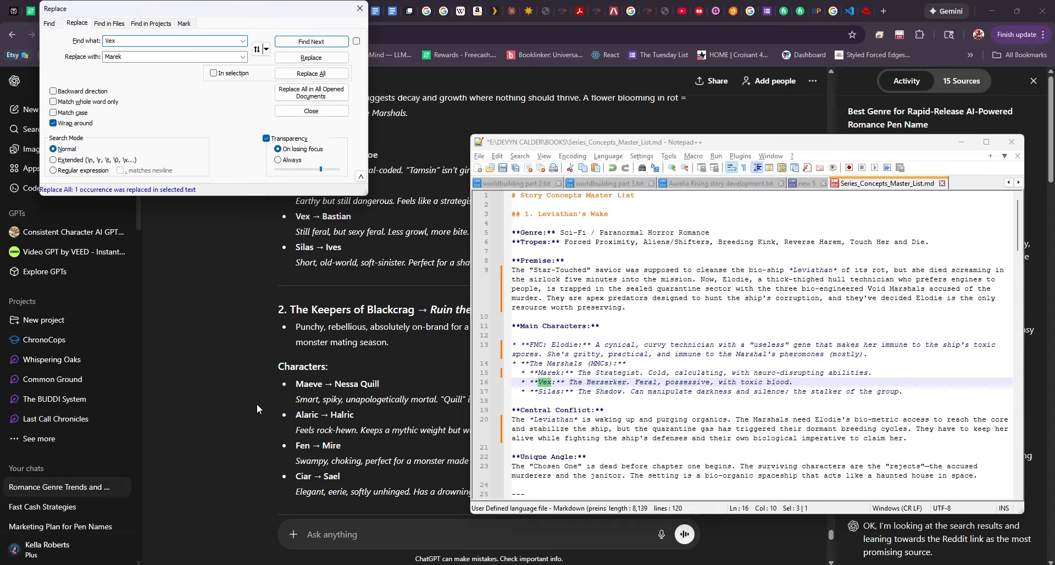
scroll(257, 408, "down", 4)
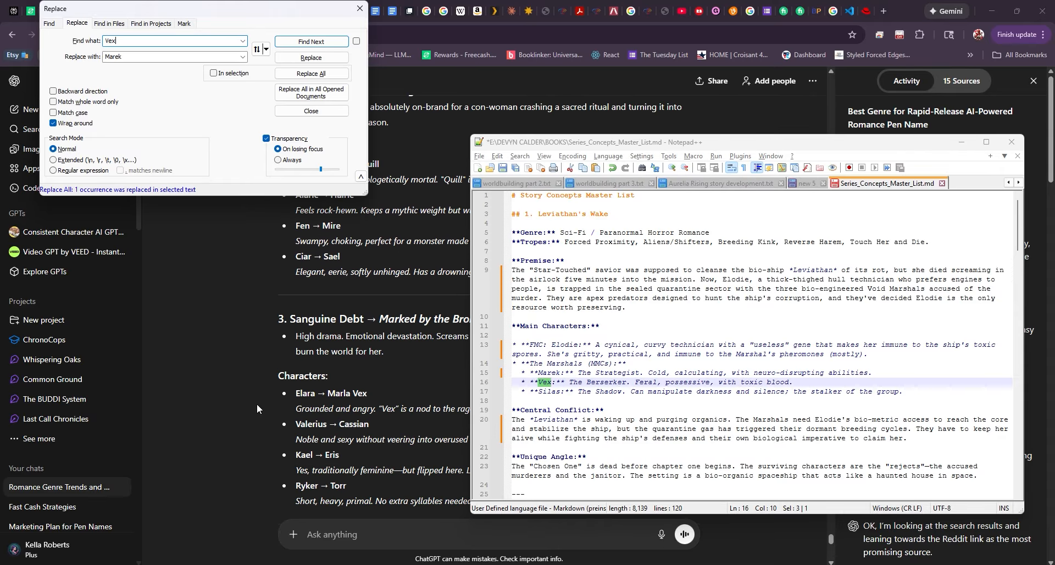
scroll(257, 408, "down", 7)
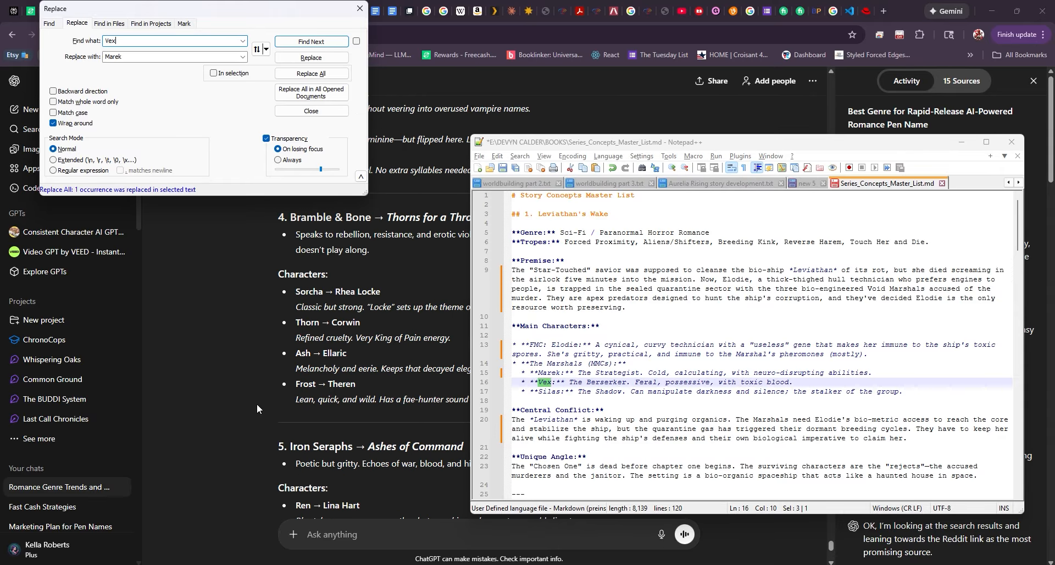
scroll(257, 409, "down", 2)
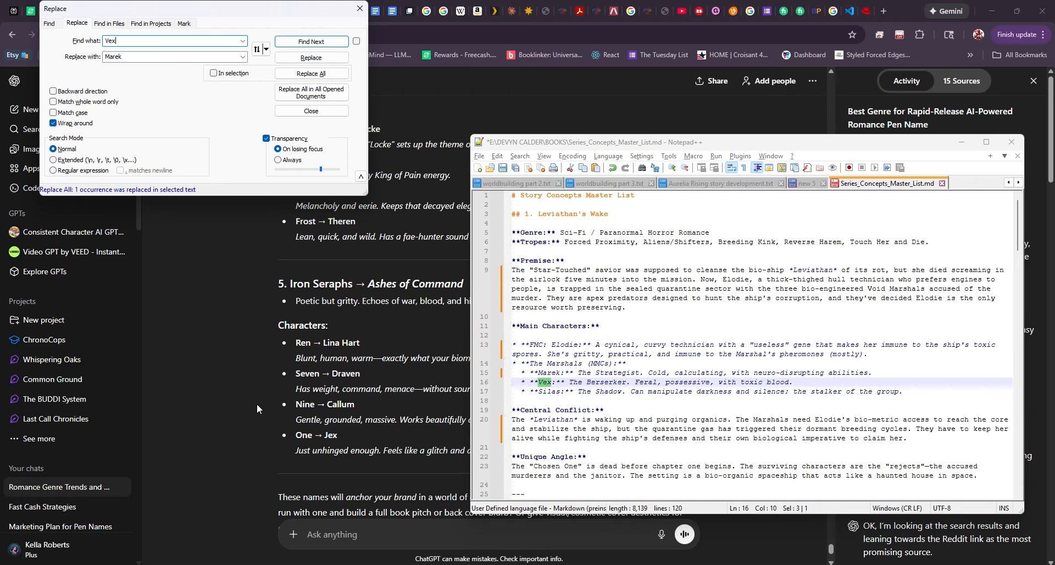
scroll(256, 403, "up", 3)
scroll(256, 403, "down", 5)
scroll(257, 405, "up", 15)
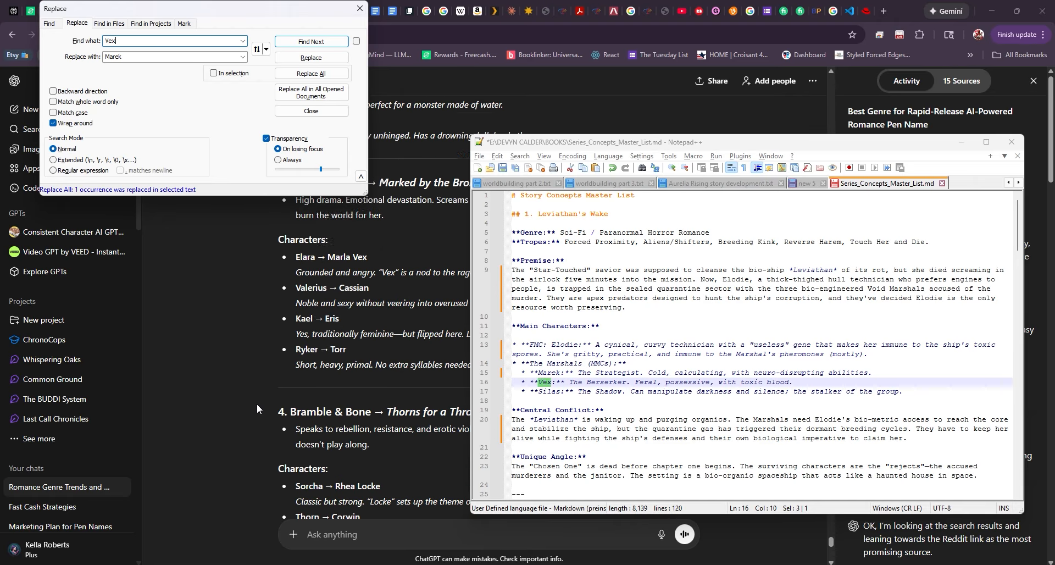
left_click(354, 301)
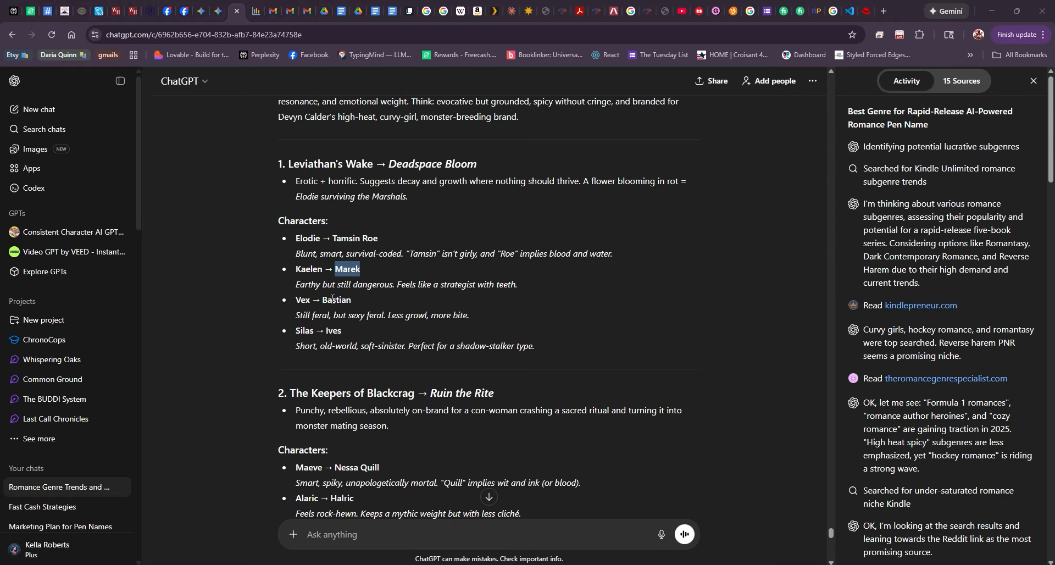
double_click(332, 300)
key("ctrl+c")
key("alt+Tab")
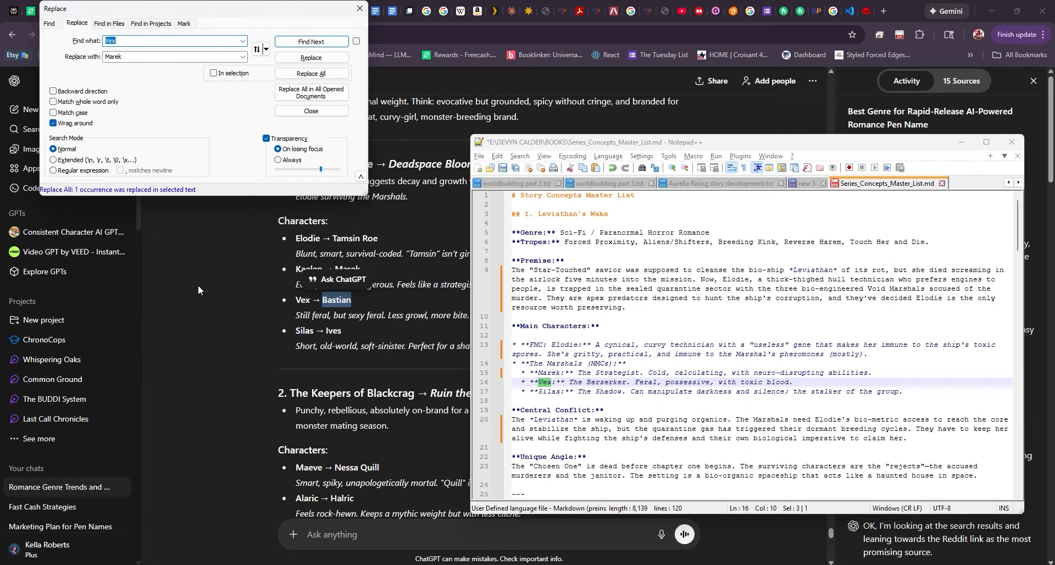
double_click(134, 57)
key("ctrl+v")
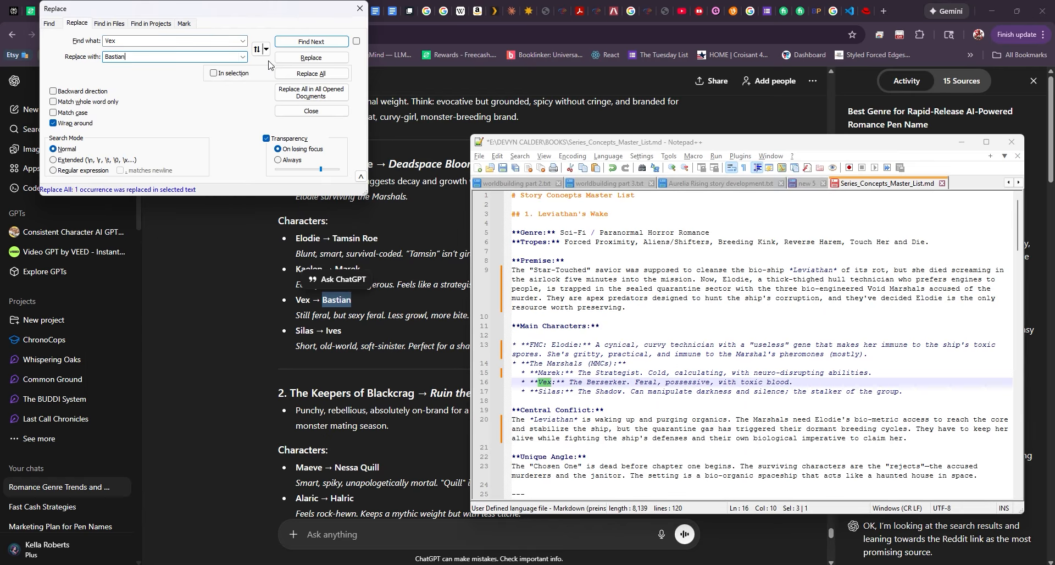
left_click(323, 74)
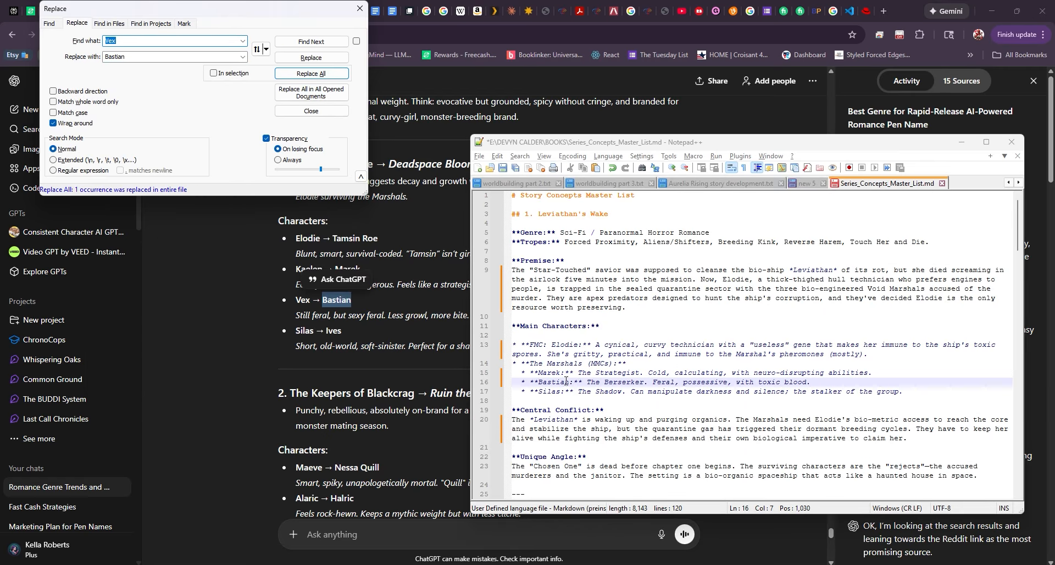
- Replace all occurrences of Silas with ChatGPT's suggested name Ives in the master list
double_click(548, 391)
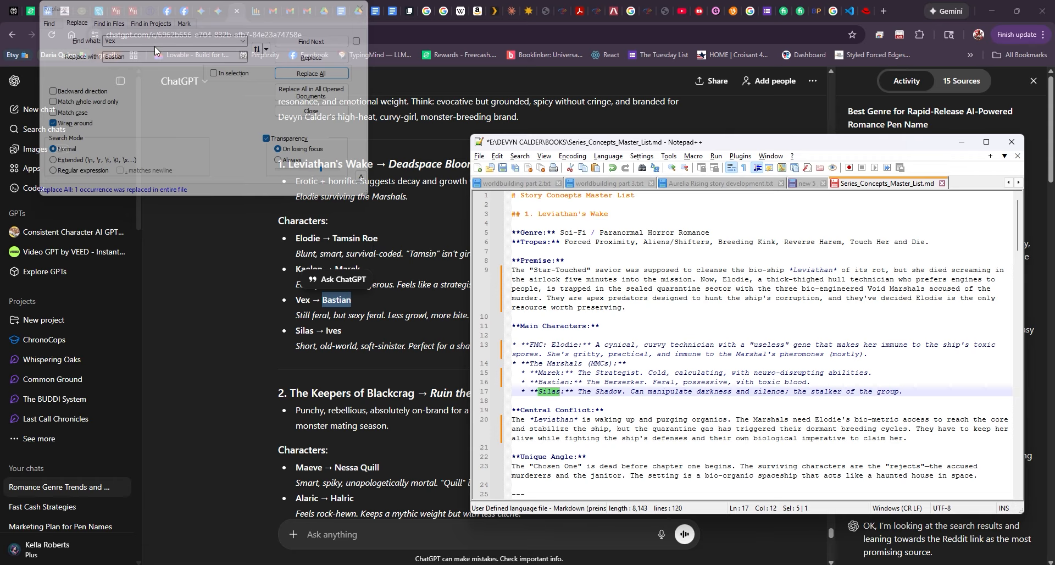
key("ctrl+h")
double_click(133, 56)
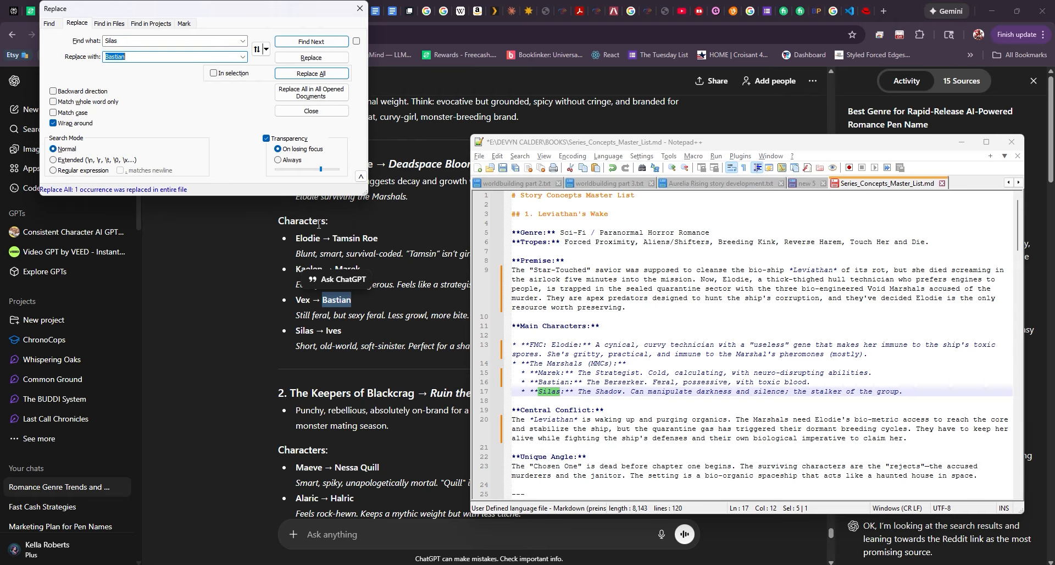
key("alt+Tab")
double_click(329, 331)
key("ctrl+c")
key("alt+Tab")
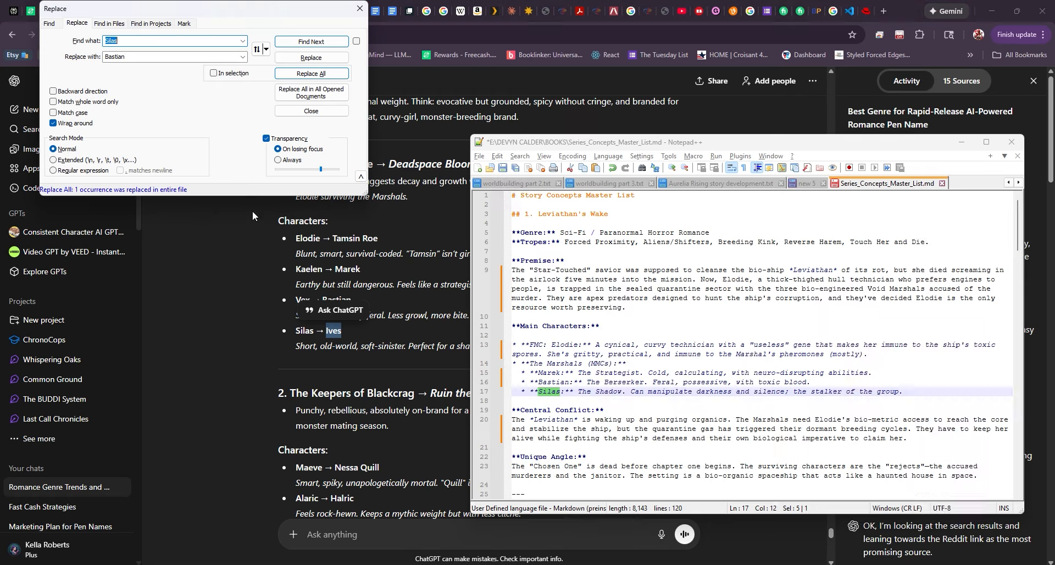
key("ctrl+v")
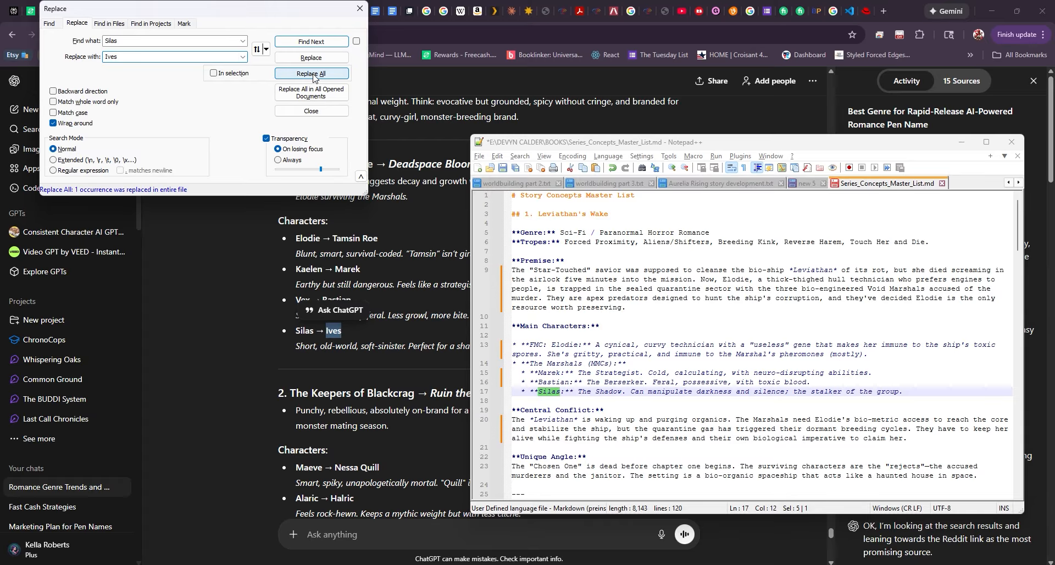
left_click(283, 73)
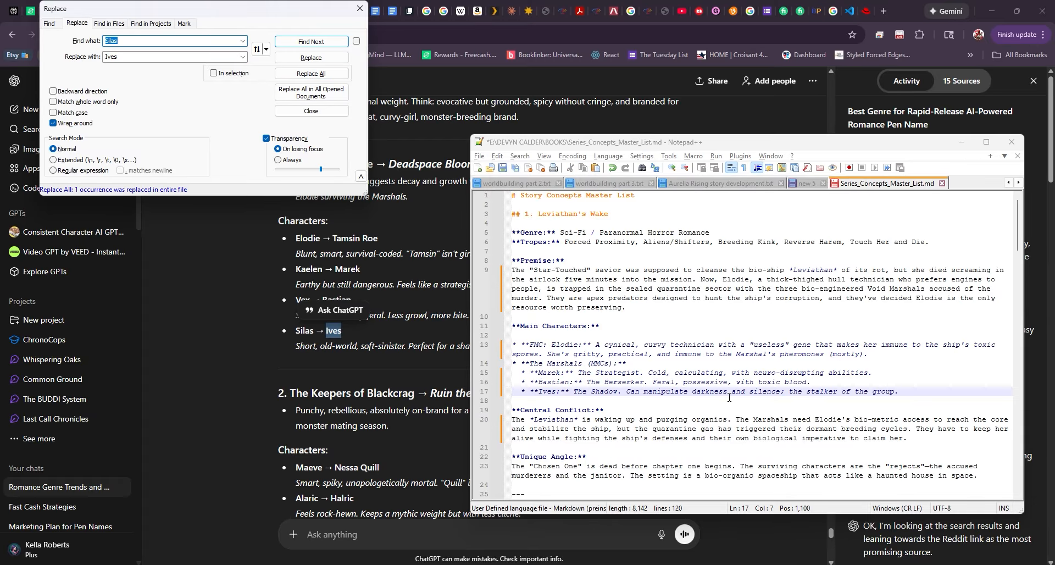
- Copy ChatGPT's suggested name Halric over Alaric in the main characters of The Keepers of Blackcrag
scroll(729, 397, "down", 7)
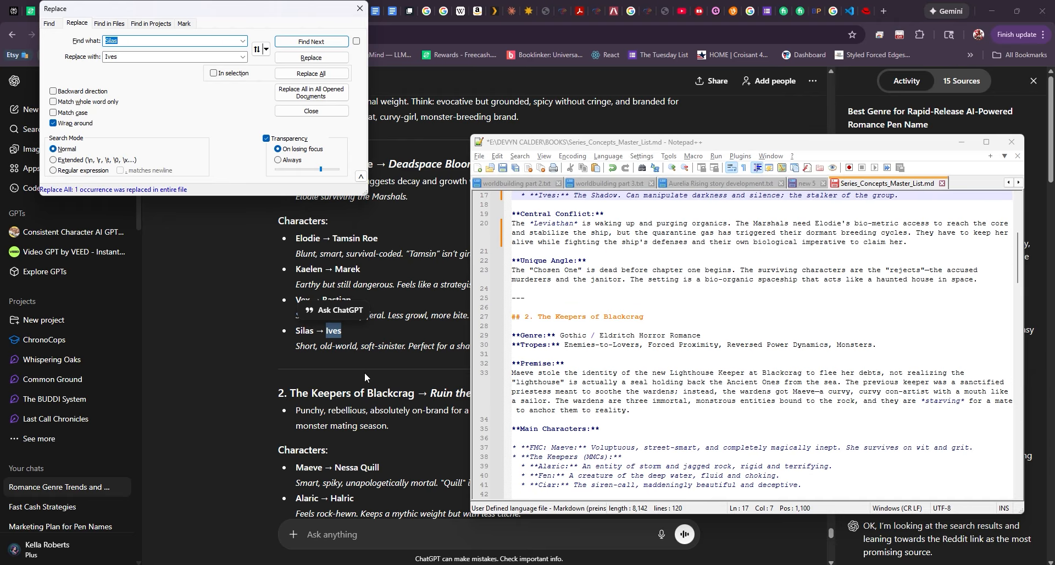
scroll(364, 371, "down", 1)
scroll(365, 376, "down", 1)
double_click(354, 358)
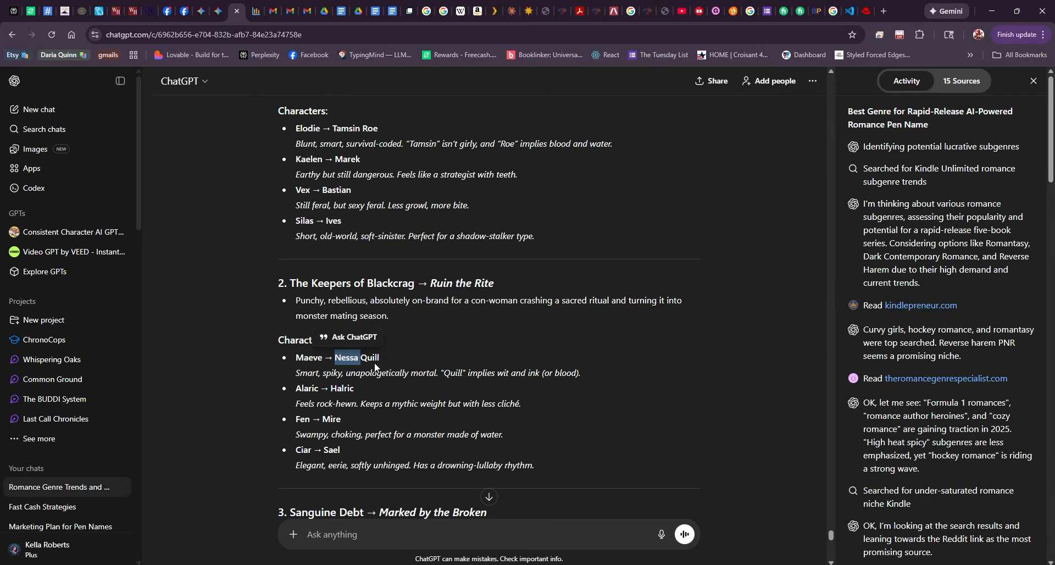
key("alt+Tab")
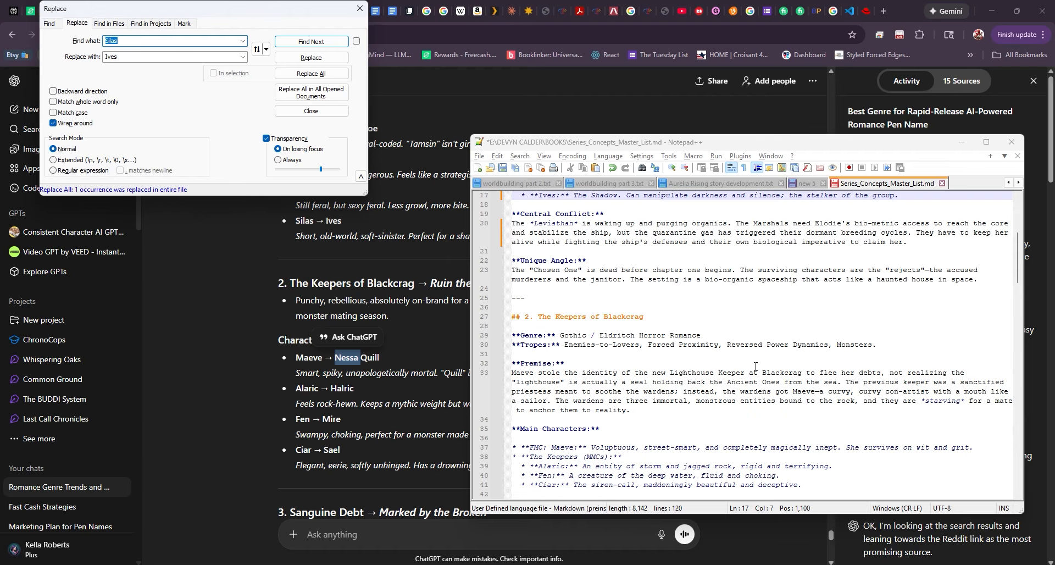
scroll(755, 366, "down", 3)
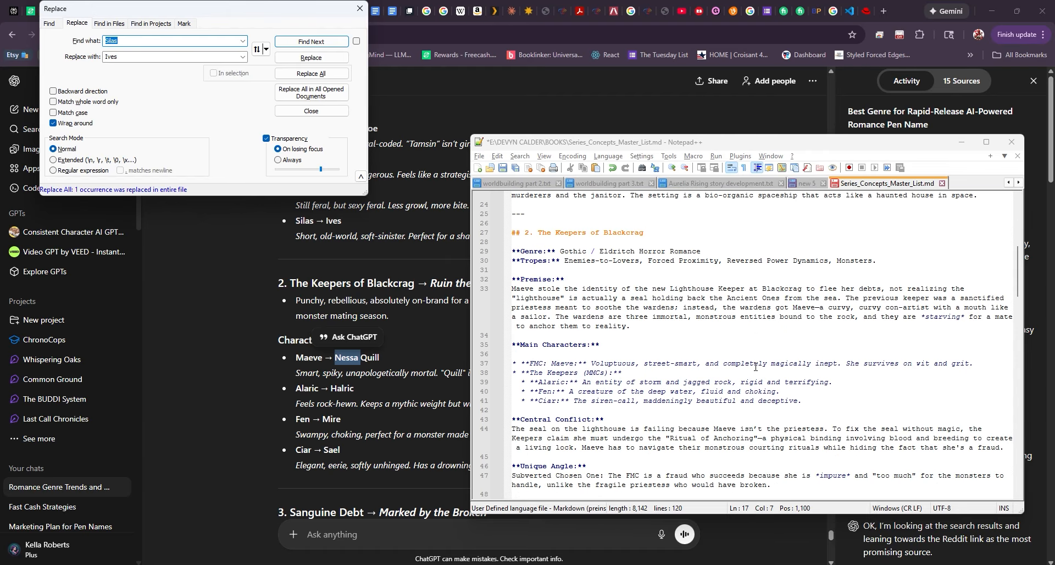
scroll(755, 367, "down", 1)
double_click(341, 389)
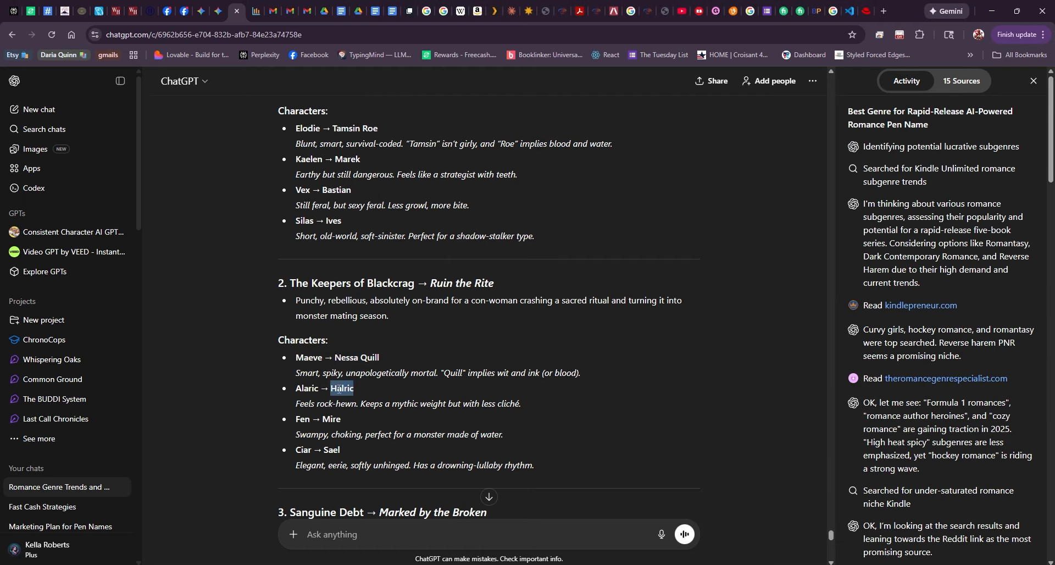
key("alt+Tab")
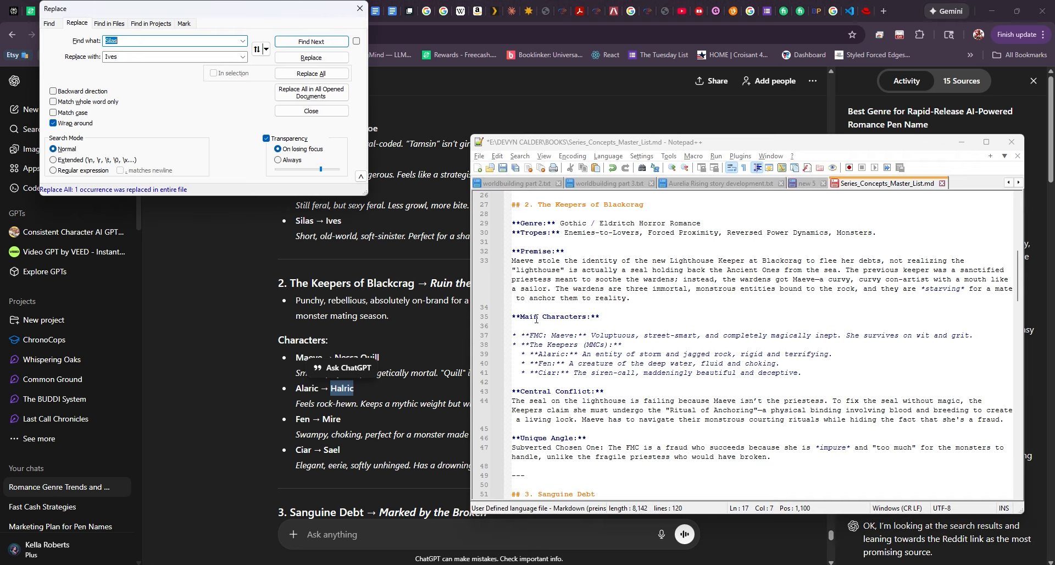
double_click(548, 354)
key("ctrl+v")
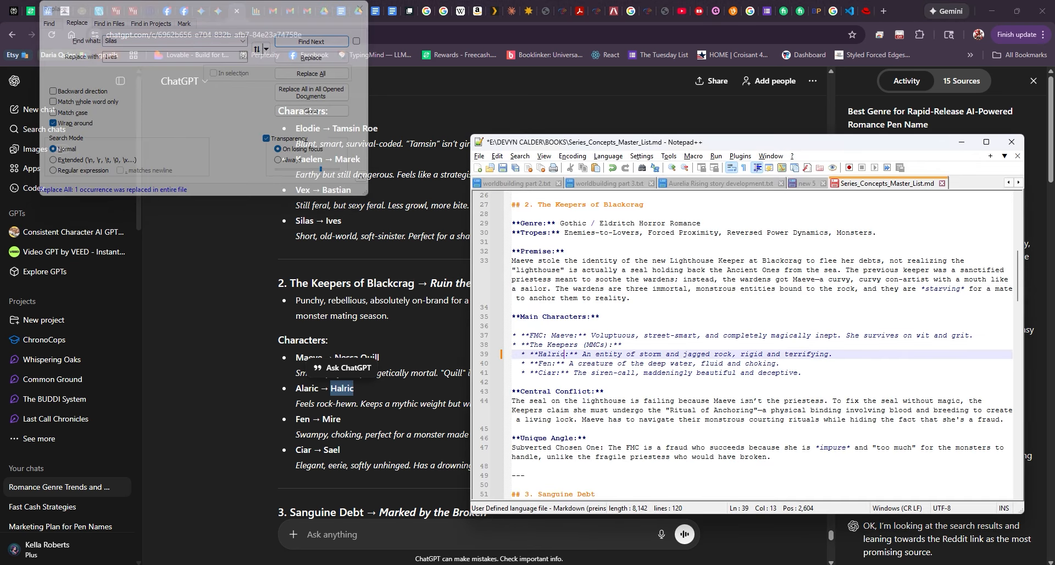
- Run a replacement of any remaining Alaric with Halric across the entire master list
key("ctrl+h")
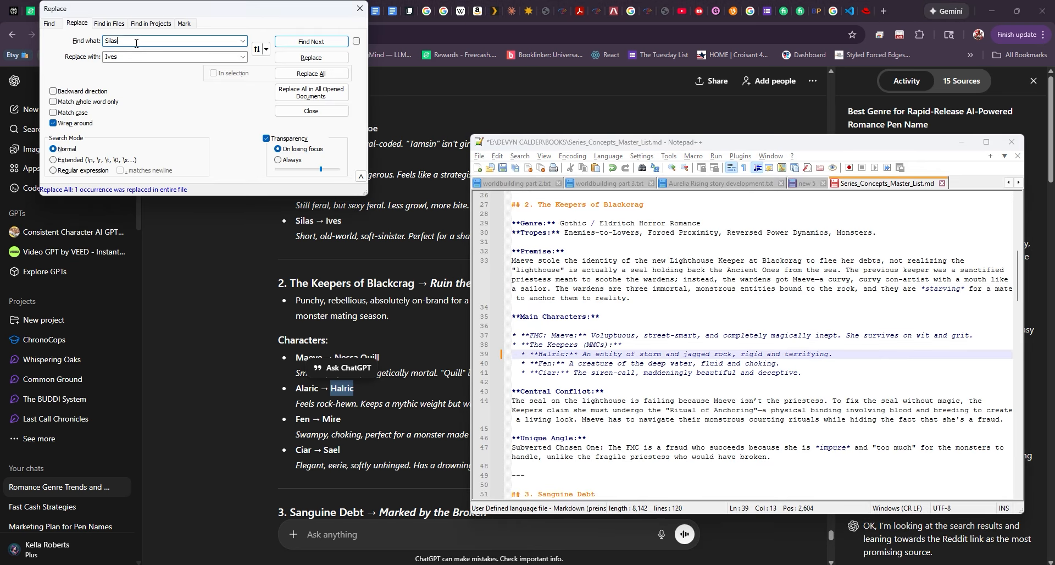
type("Alaric")
key("Tab")
type("Halric")
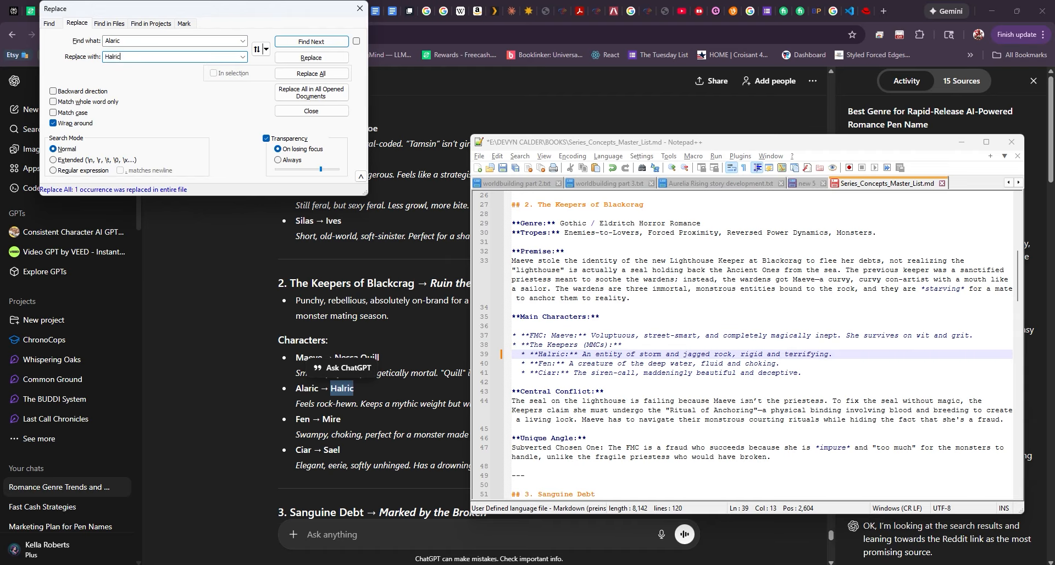
key("Return")
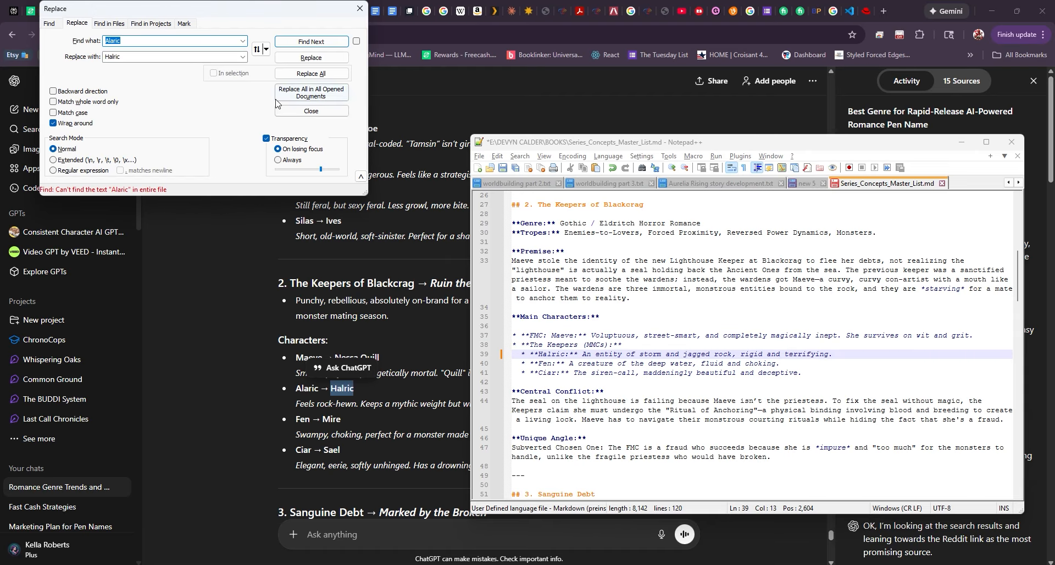
left_click(310, 74)
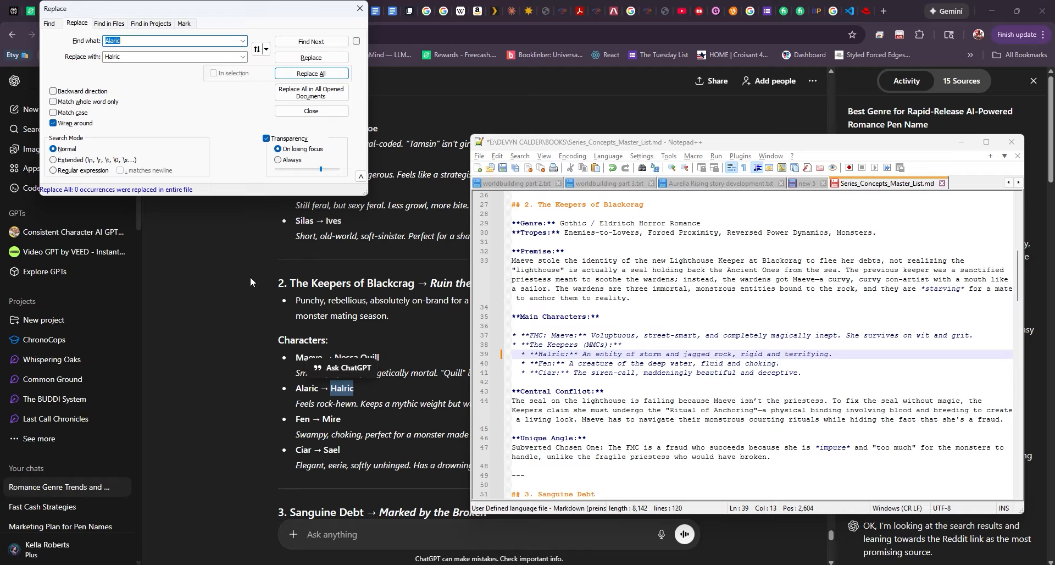
- Replace all occurrences of Fen with Miren in the master list
double_click(545, 363)
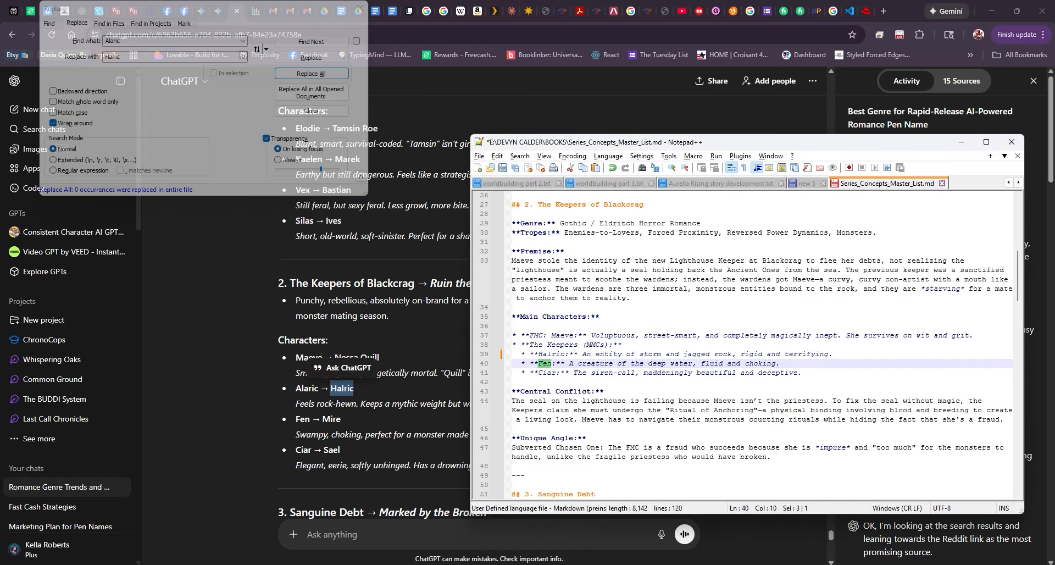
key("ctrl+h")
left_click(137, 41)
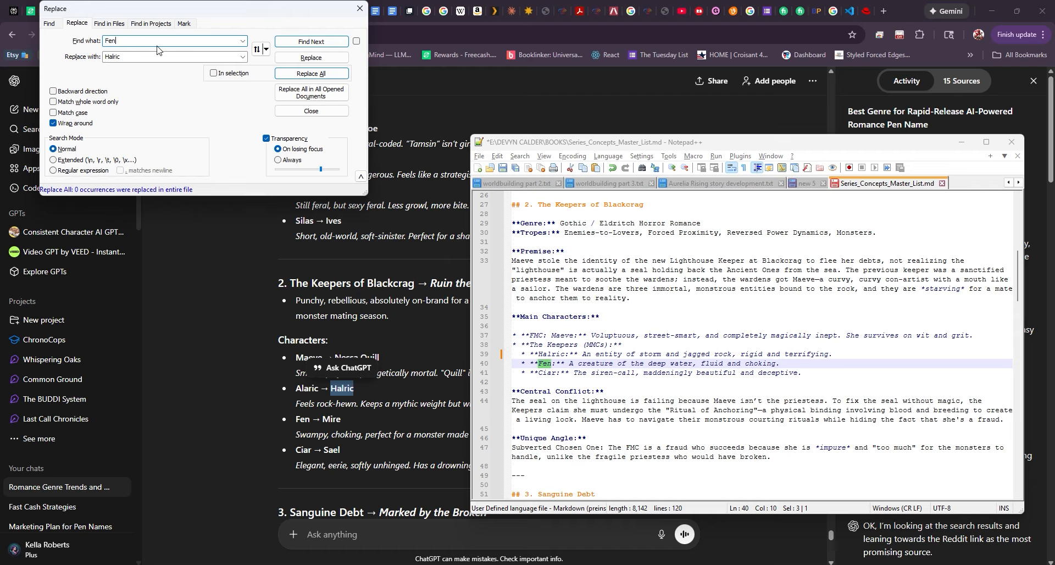
double_click(125, 59)
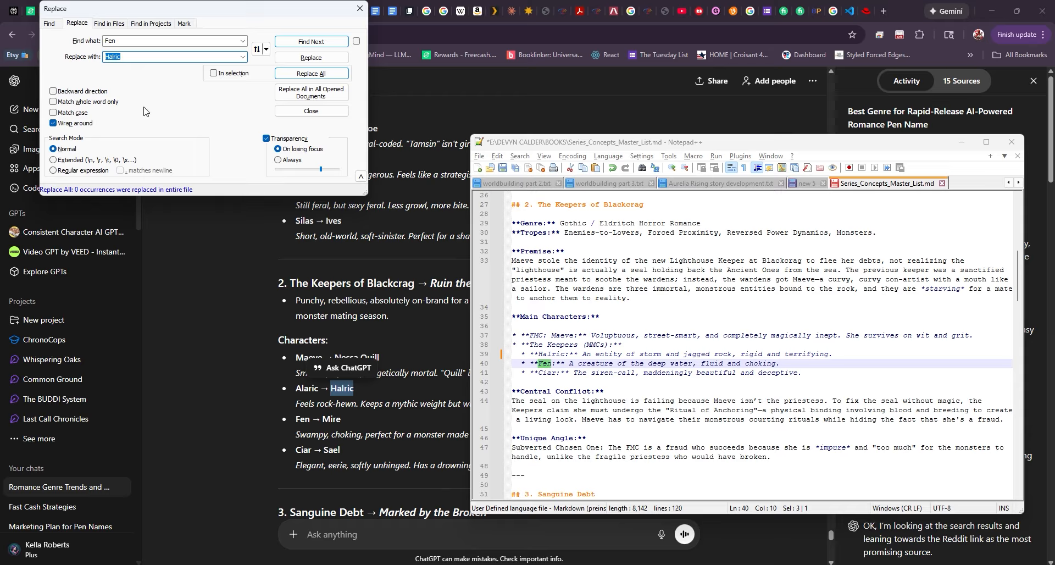
type("Miren")
left_click(339, 72)
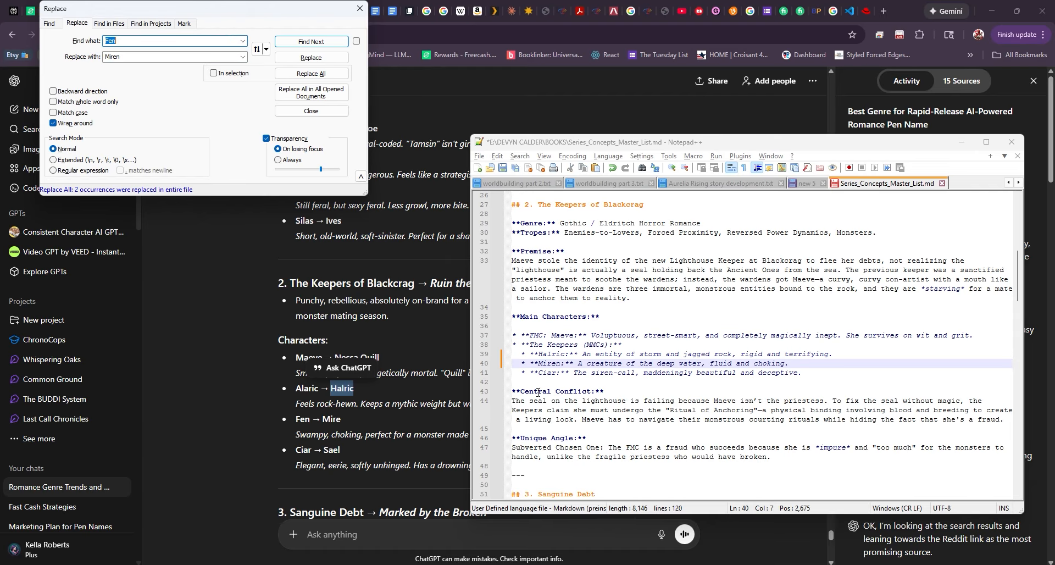
- Replace all occurrences of Ciar with ChatGPT's suggested name Sael in the master list
double_click(547, 373)
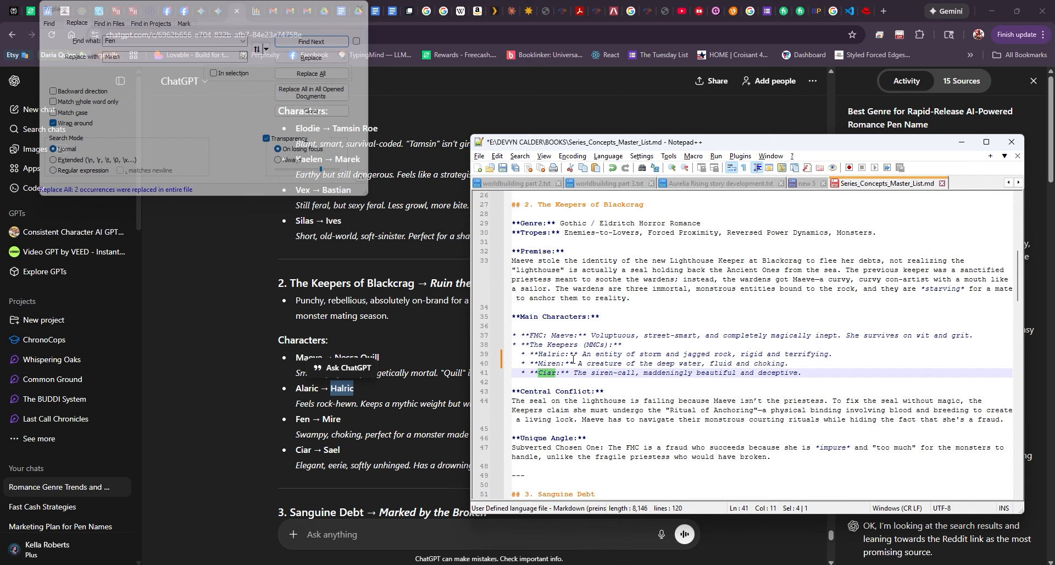
key("ctrl+h")
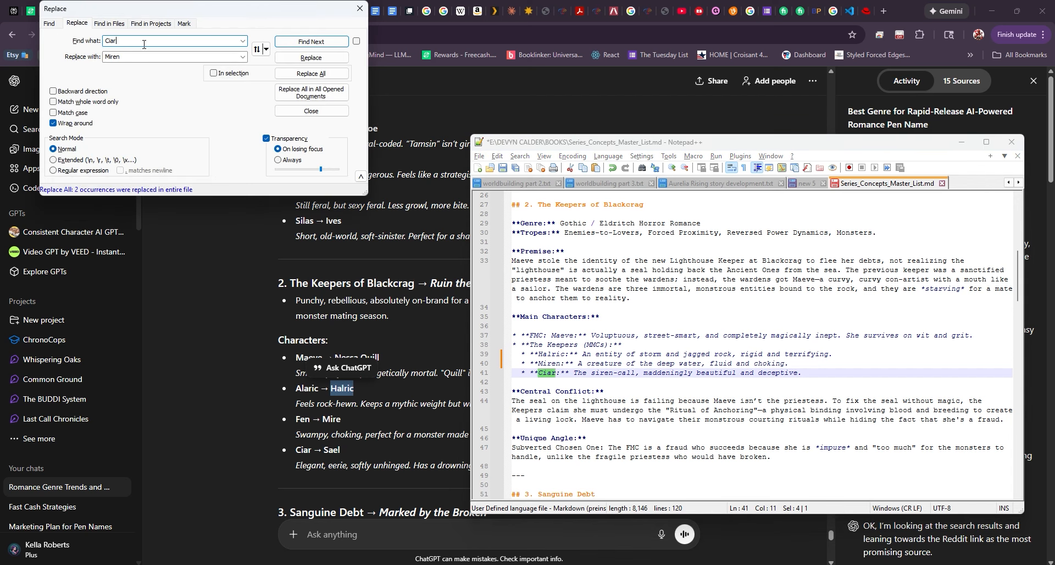
left_click(140, 56)
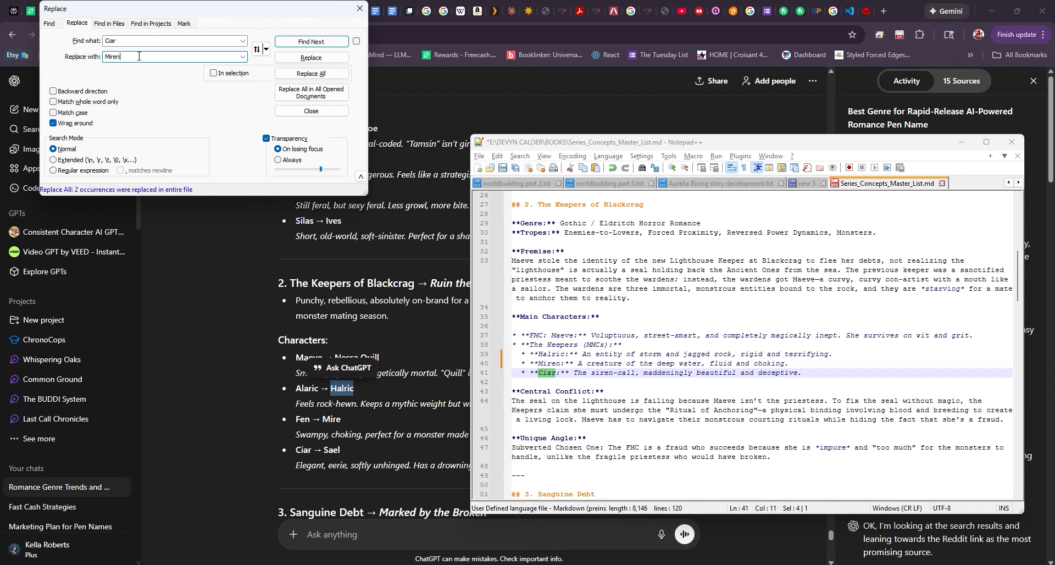
double_click(139, 56)
type("Sael")
left_click(311, 73)
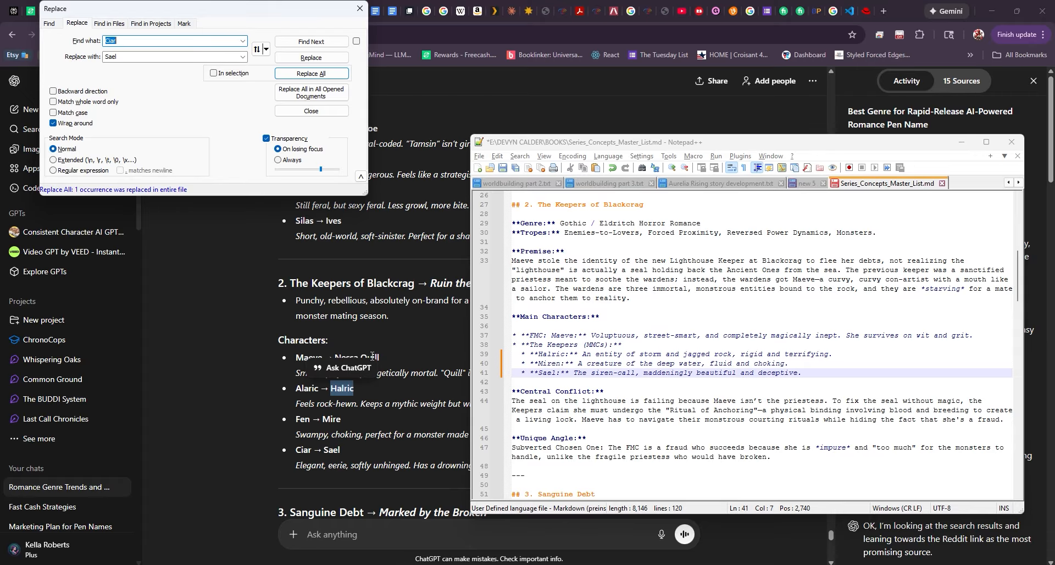
- Replace all occurrences of Elara with ChatGPT's suggested name Marla in the master list
scroll(372, 356, "down", 6)
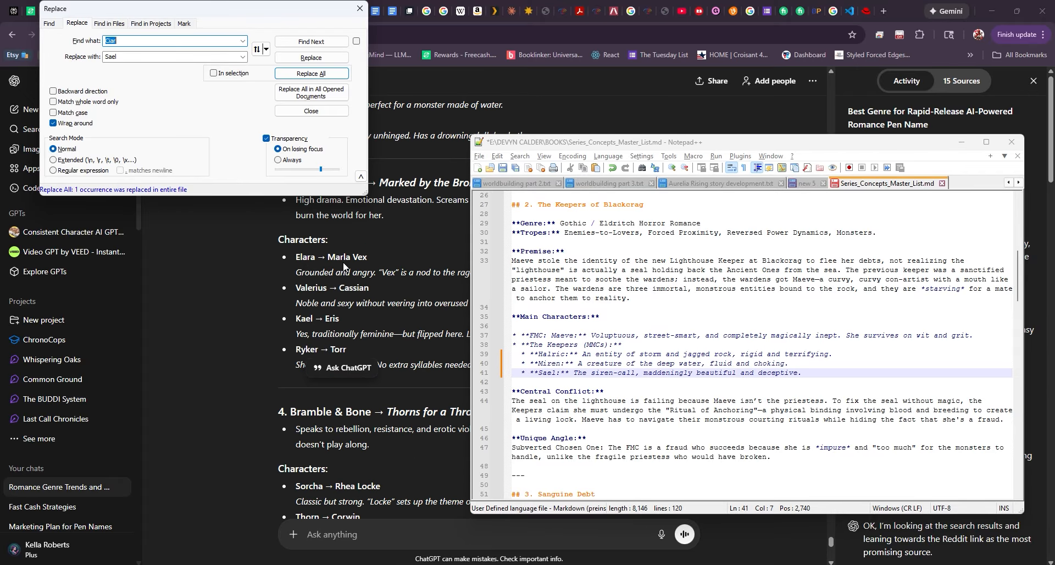
left_click(344, 266)
double_click(339, 258)
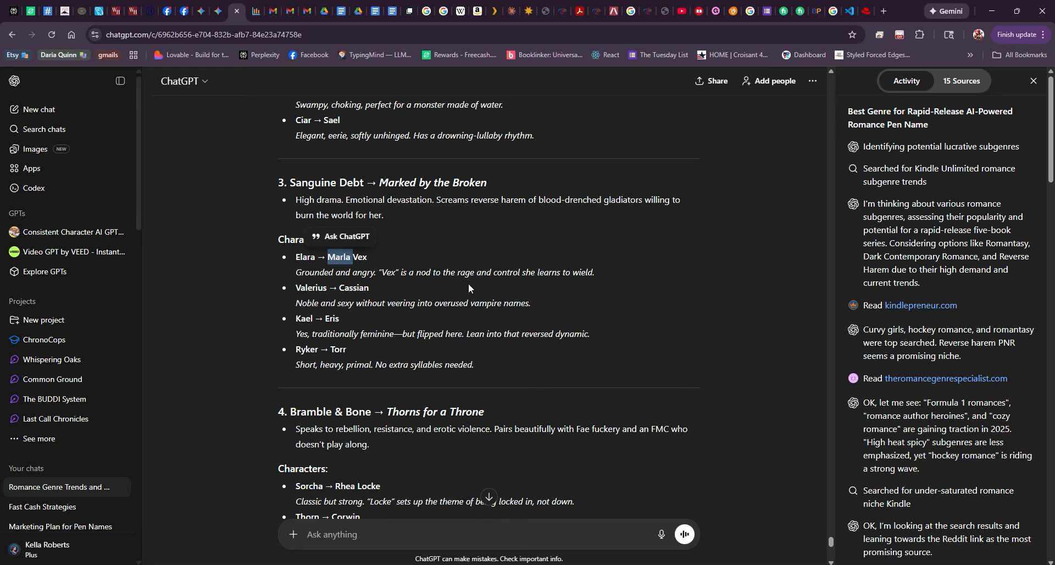
key("alt+Tab")
scroll(663, 365, "down", 6)
scroll(663, 366, "down", 5)
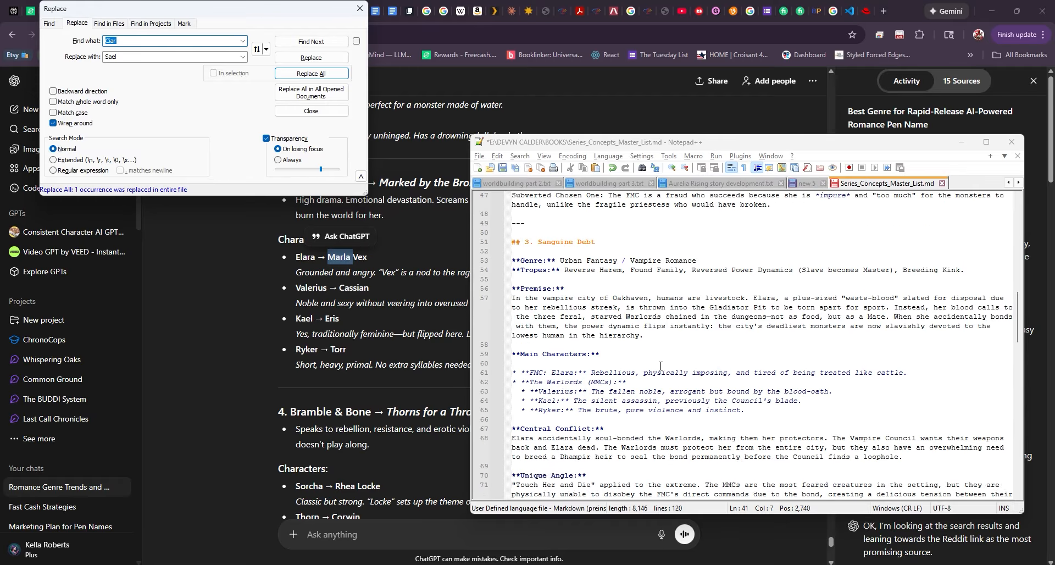
double_click(127, 42)
type("Elara")
key("Tab")
type("Marla")
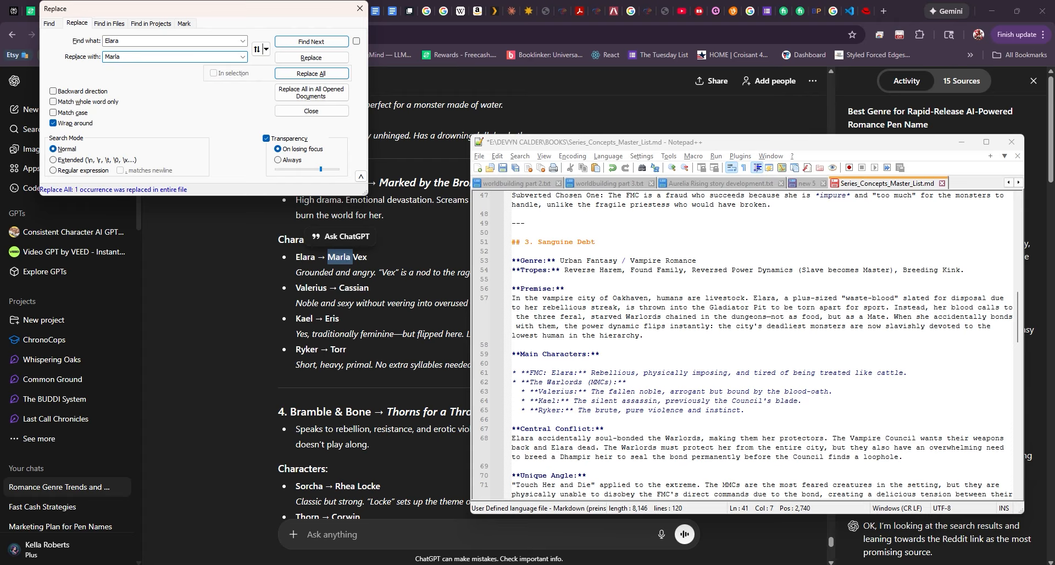
left_click(311, 73)
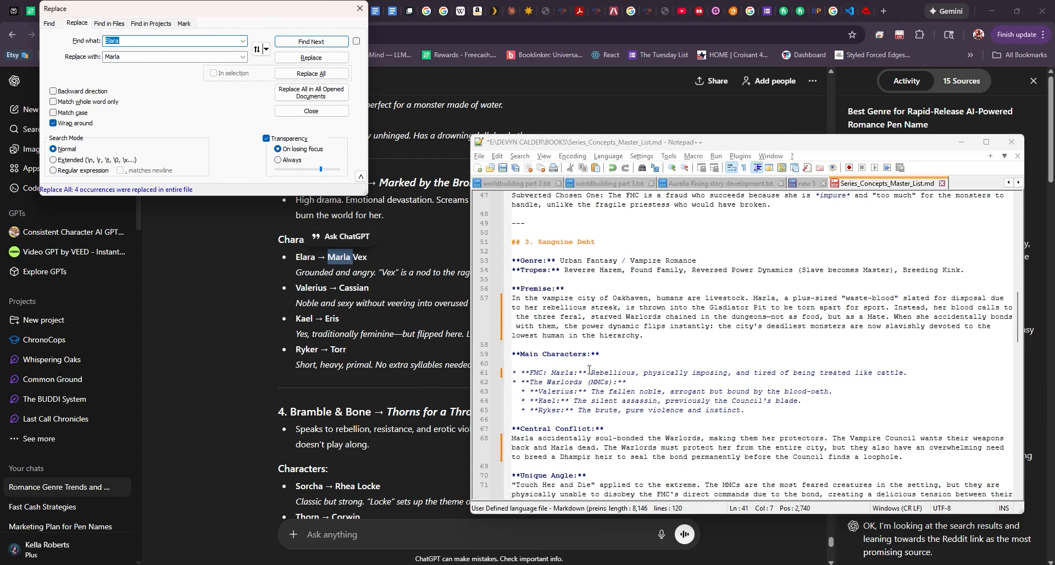
- Replace all occurrences of Valerius with Ivan in the master list
double_click(553, 391)
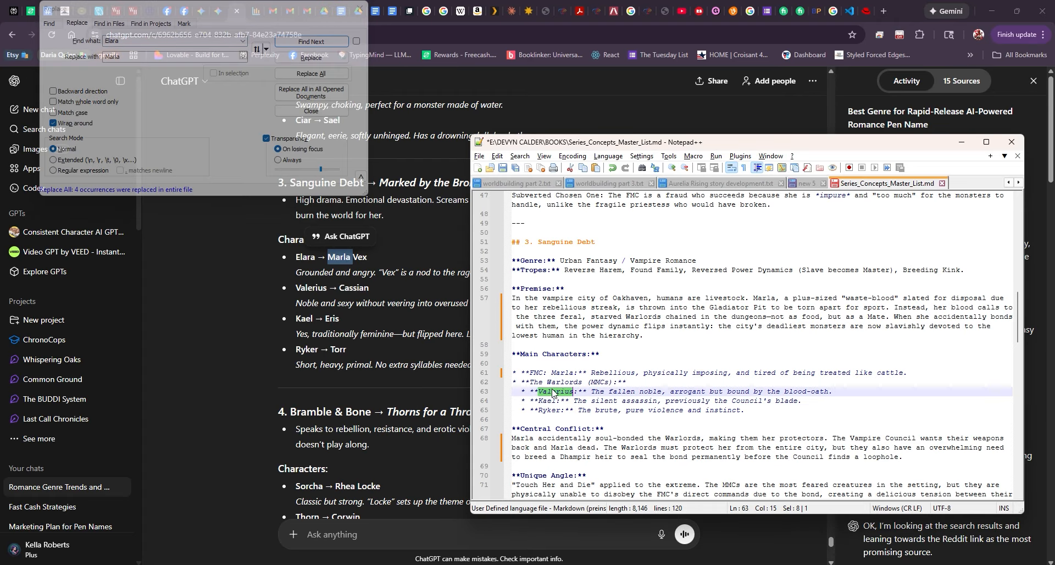
key("ctrl+h")
left_click(123, 45)
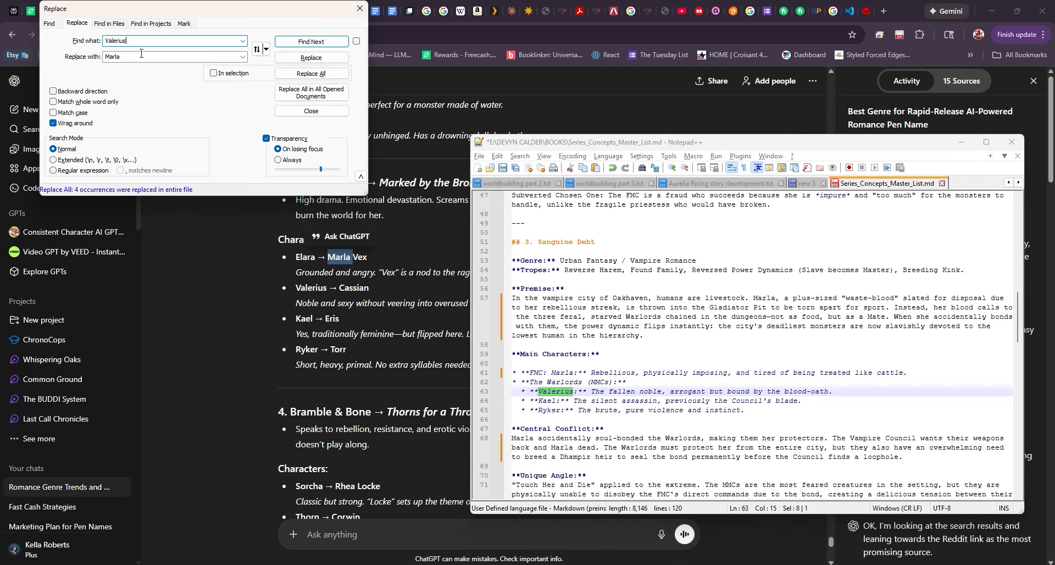
left_click(141, 53)
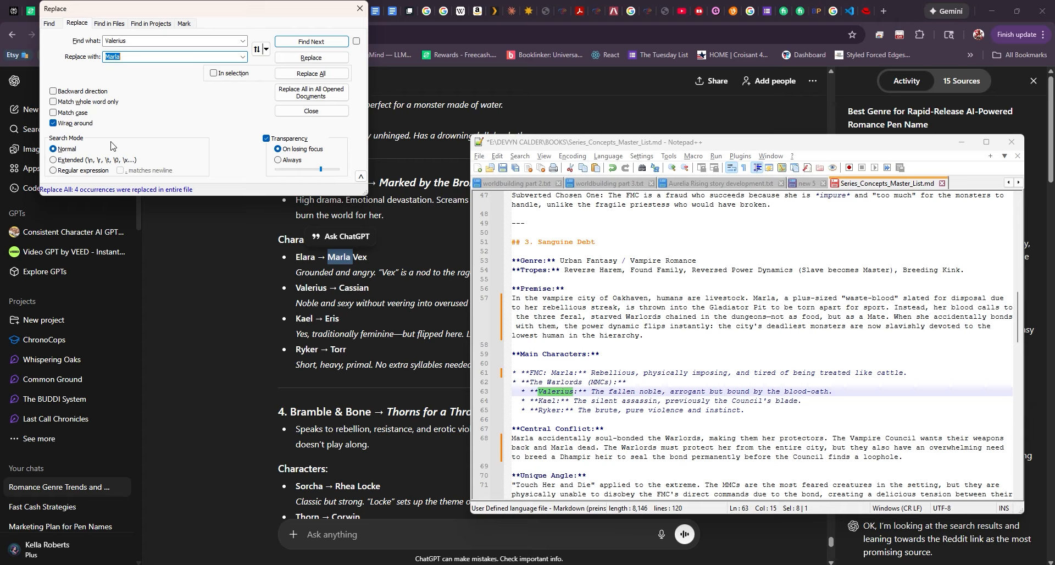
type("Ivan")
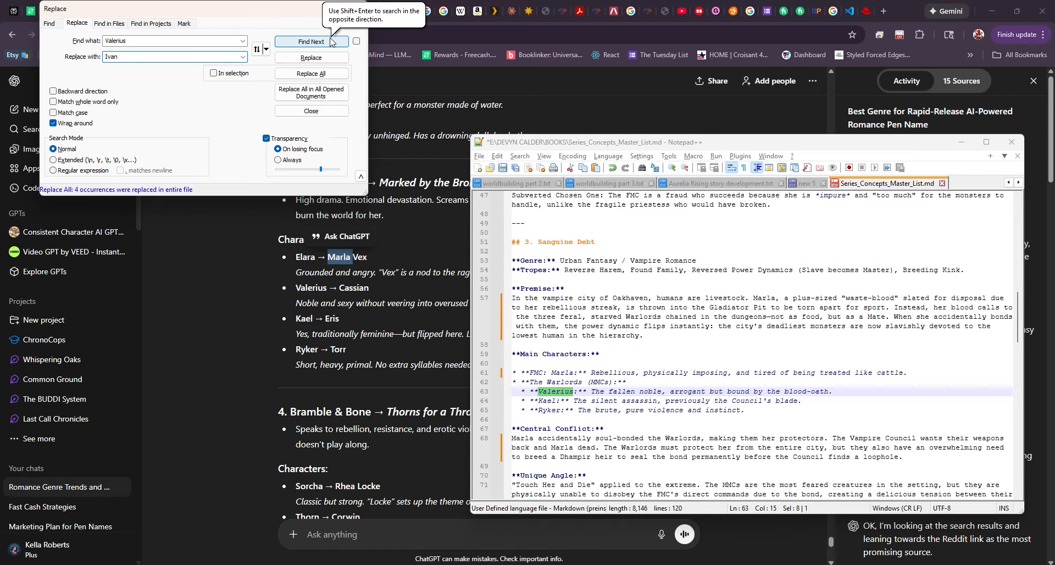
left_click(326, 77)
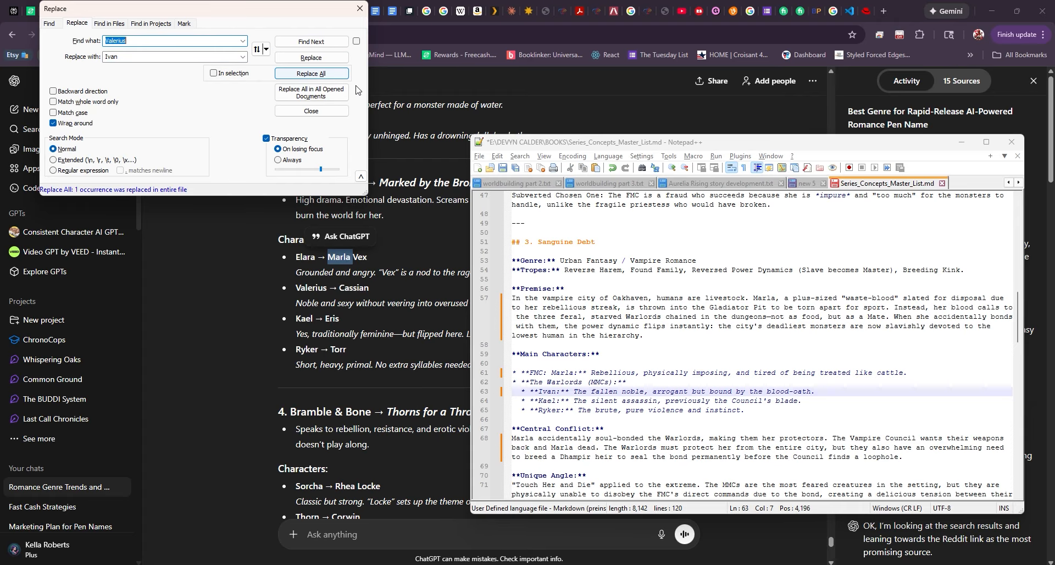
- Replace all occurrences of Kael with Enoch in the master list
left_click(552, 401)
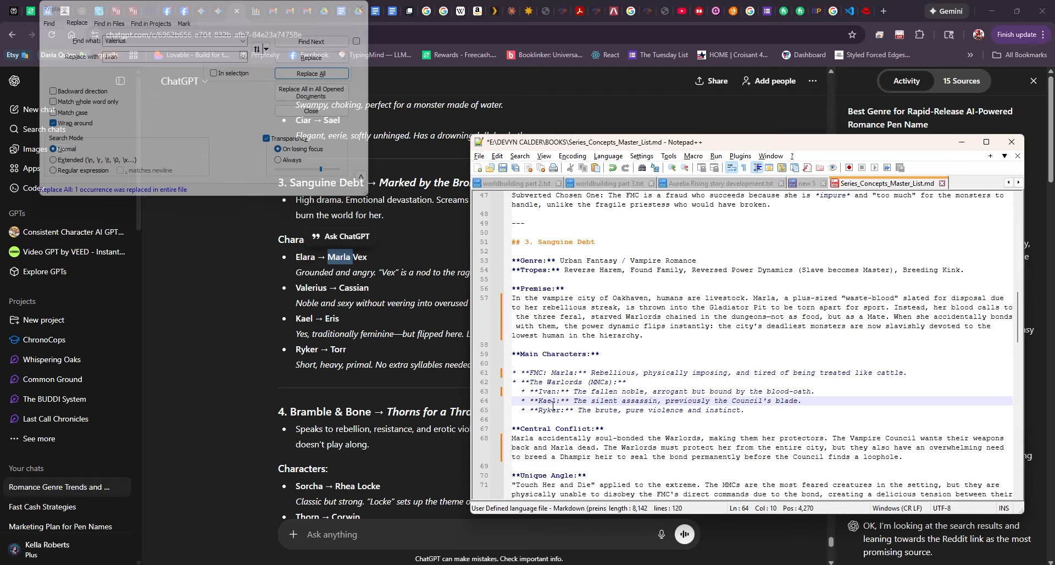
double_click(550, 401)
key("ctrl+h")
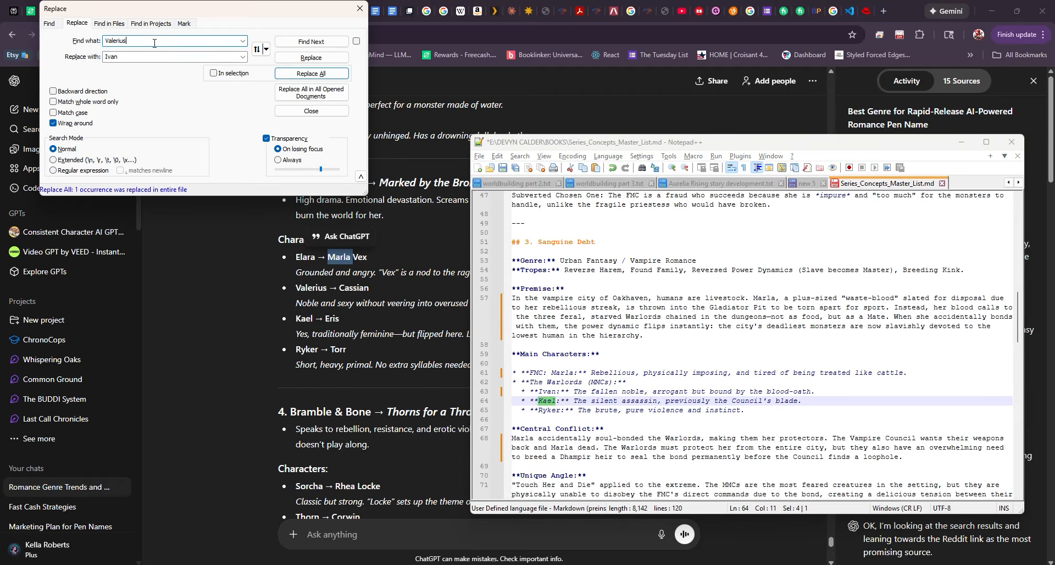
key("Tab")
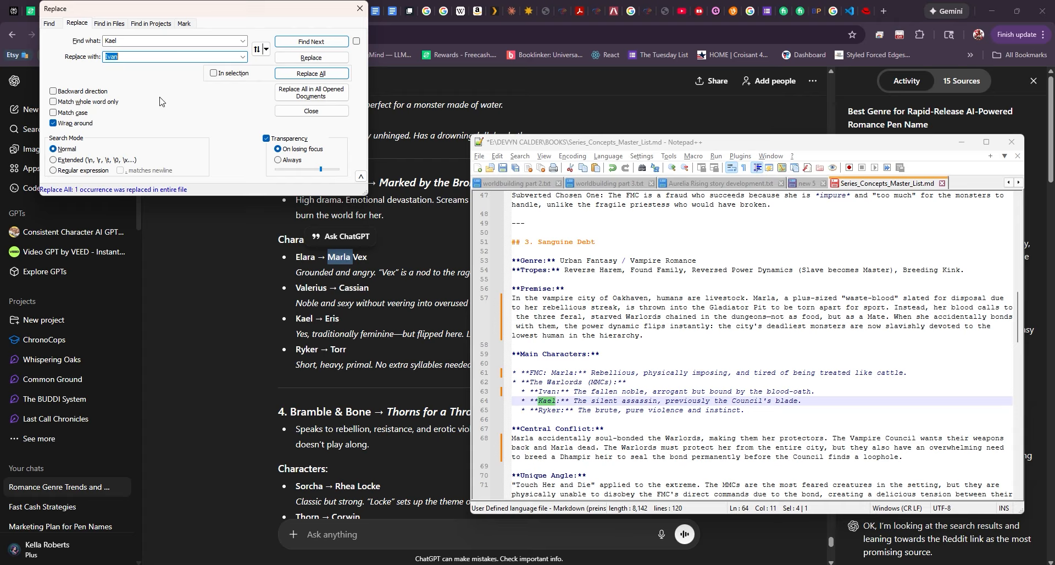
type("Enoch")
left_click(311, 73)
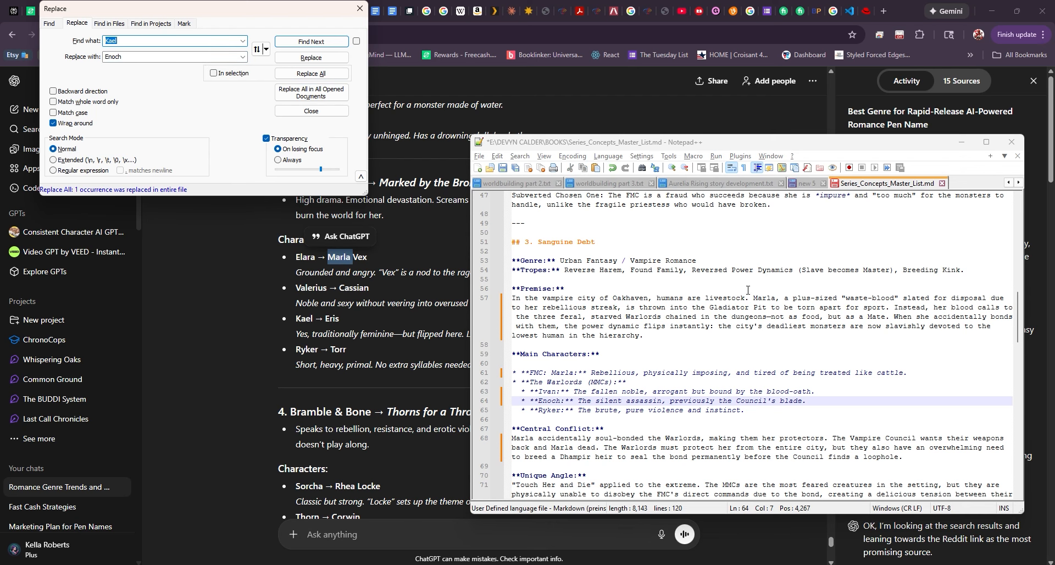
- Compare the Bramble & Bone characters with ChatGPT's suggestions and select the name Ash among the Fae Kings for replacement
left_click(548, 412)
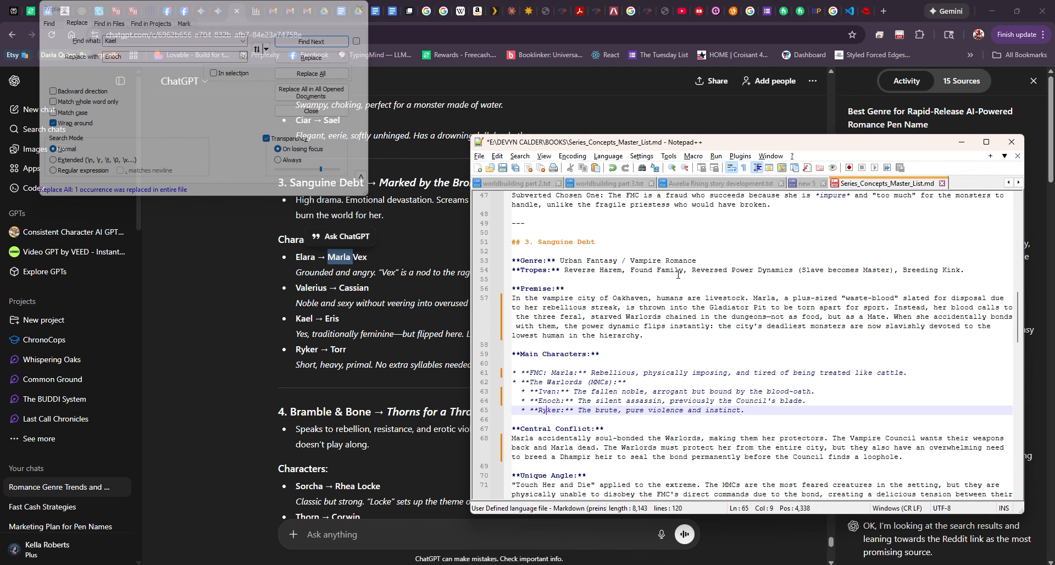
scroll(668, 338, "down", 6)
scroll(668, 338, "down", 4)
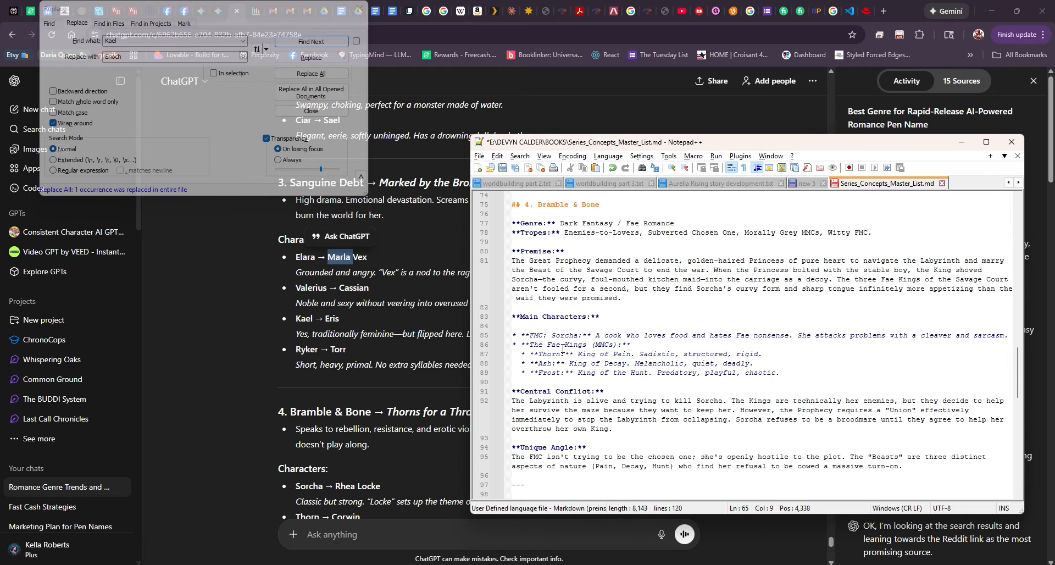
scroll(301, 339, "down", 2)
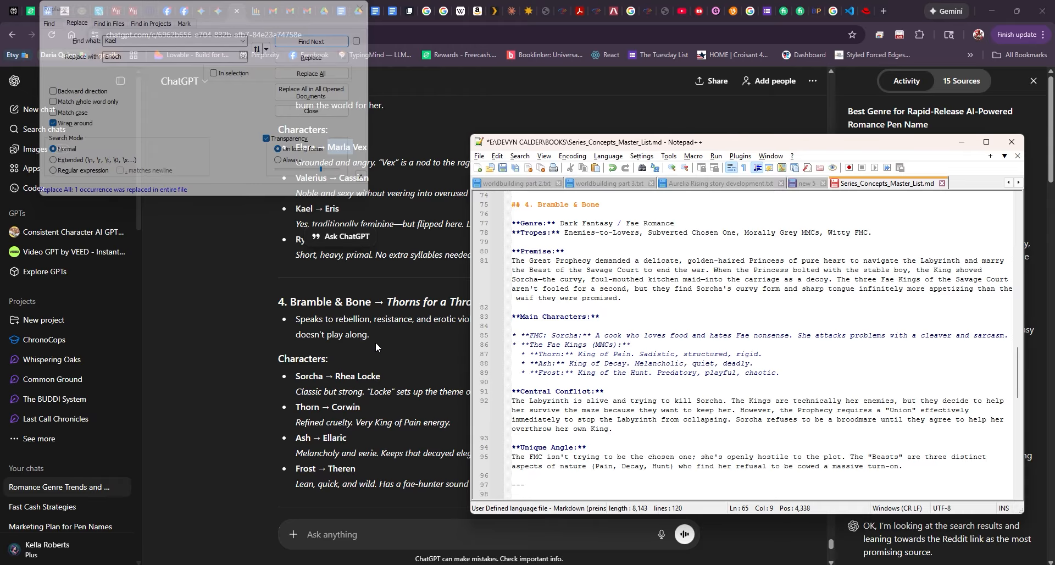
double_click(543, 356)
double_click(543, 364)
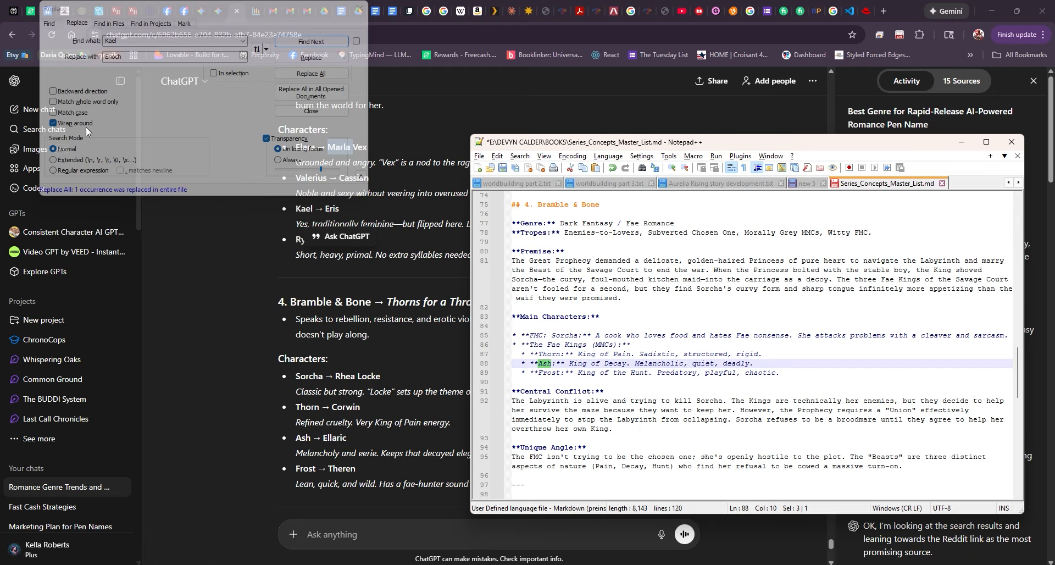
- Replace every occurrence of "Ash" with "Ellaric" in the series concepts master list
left_click(115, 56)
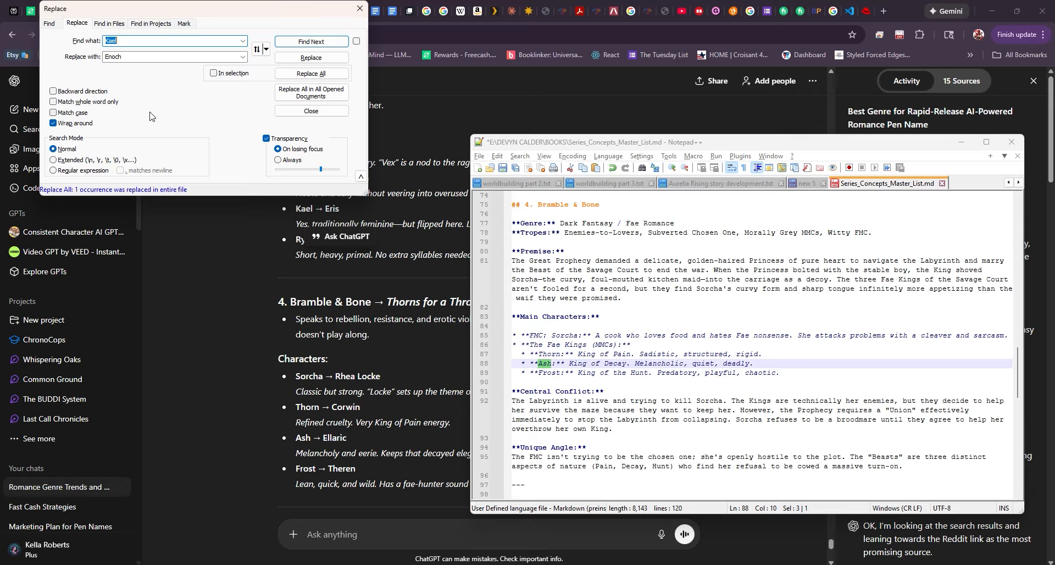
type("E")
key("BackSpace")
type("Ash")
key("Tab")
type("Ellaric")
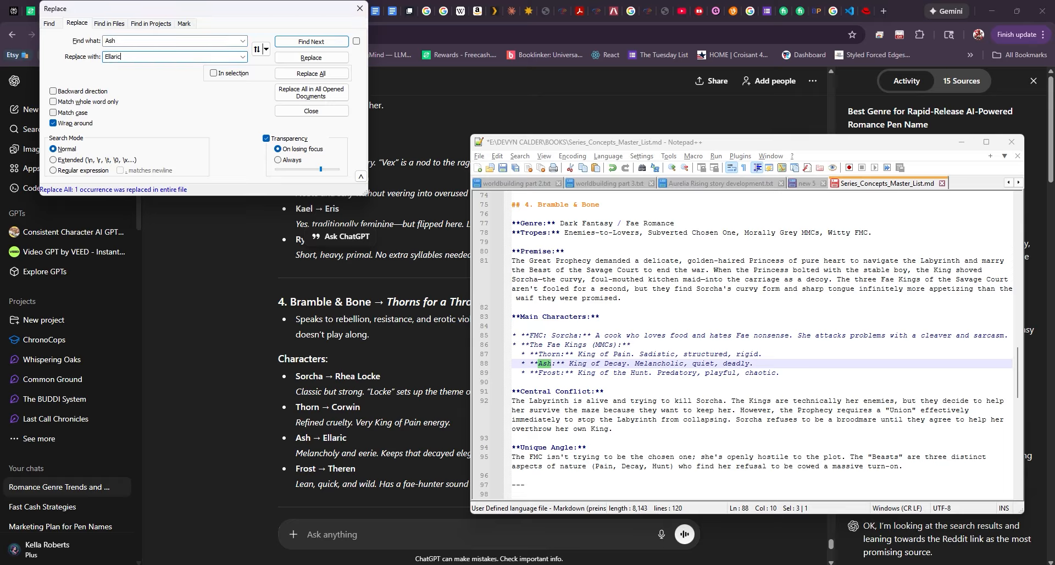
left_click(299, 74)
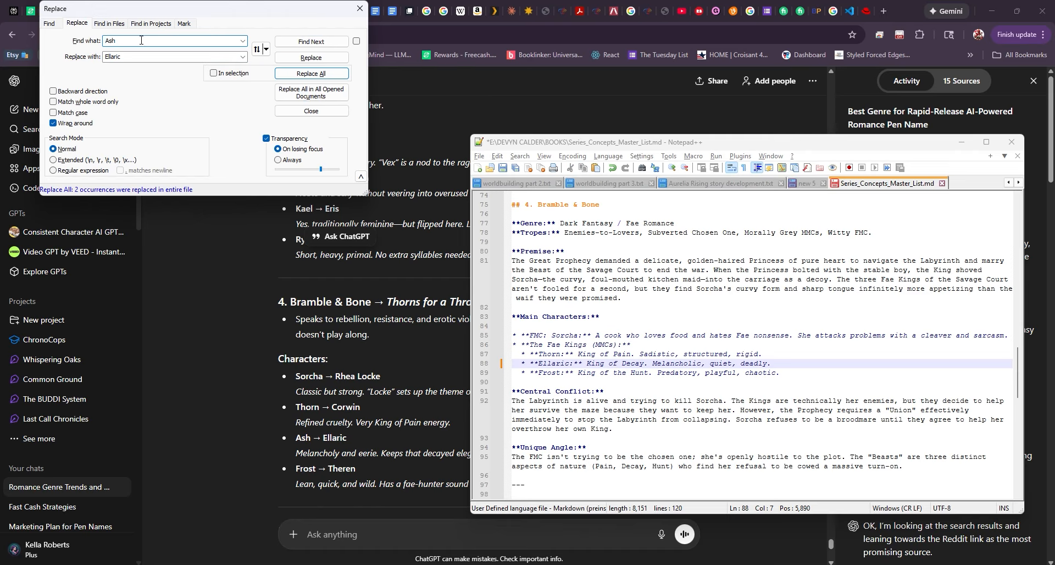
- Replace every occurrence of "Thorn" with "Tamhas" in the master list
type("Thorn")
key("Tab")
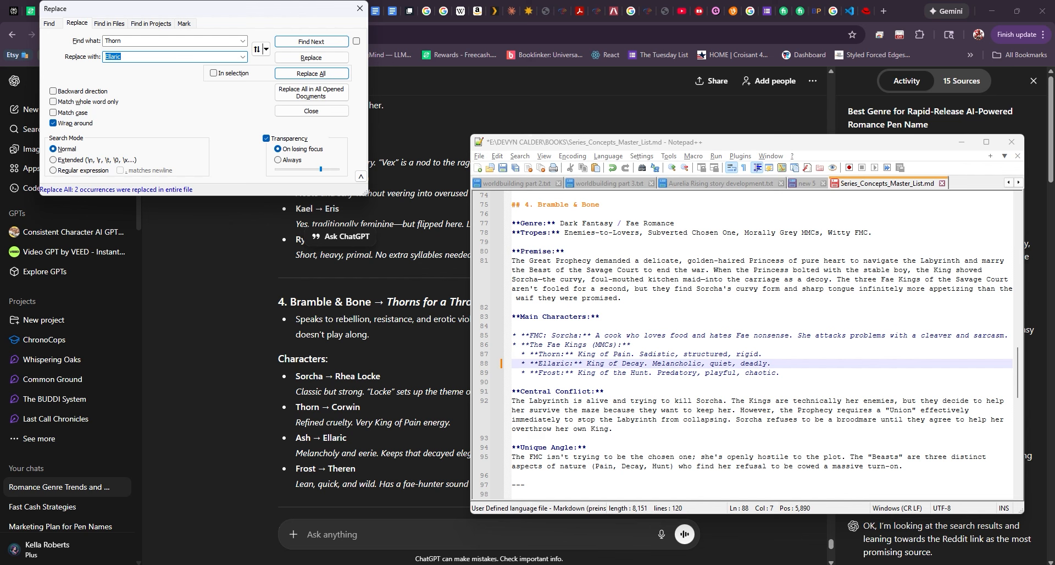
type("Tamhas")
left_click(309, 74)
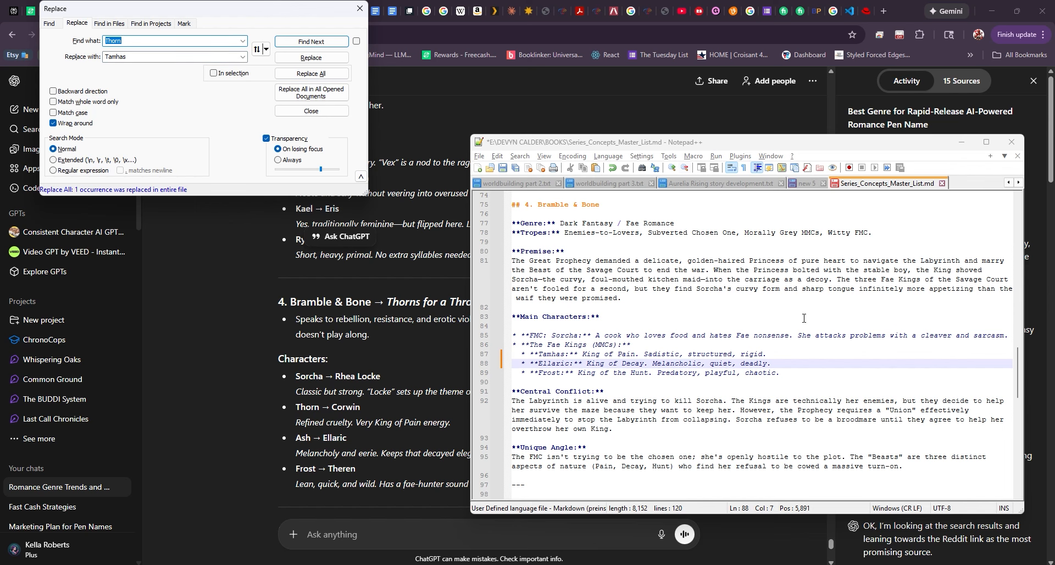
- Replace every occurrence of "Frost" with "Ciaran" and save the master list file
double_click(547, 373)
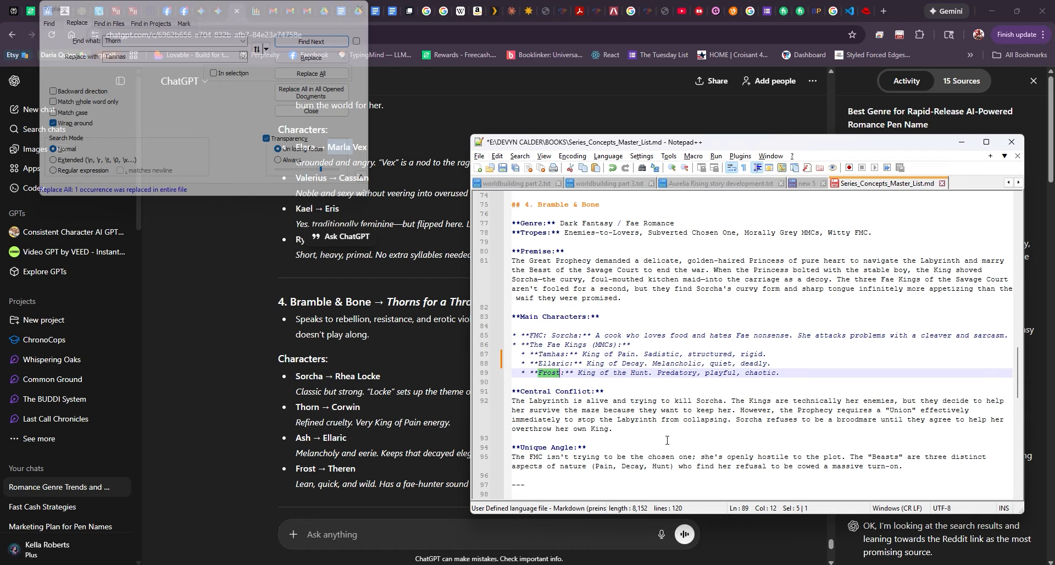
key("ctrl+h")
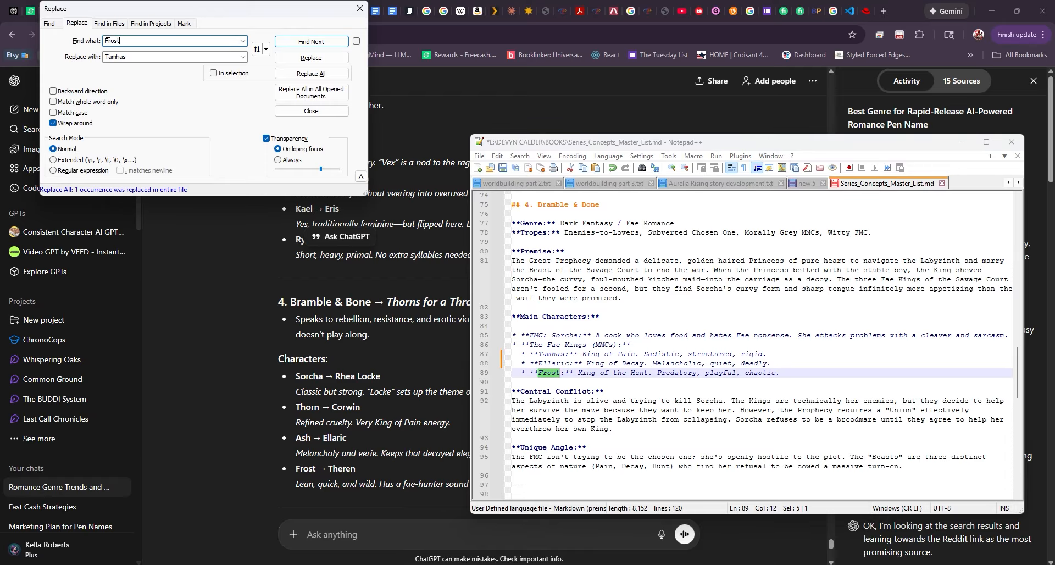
double_click(110, 56)
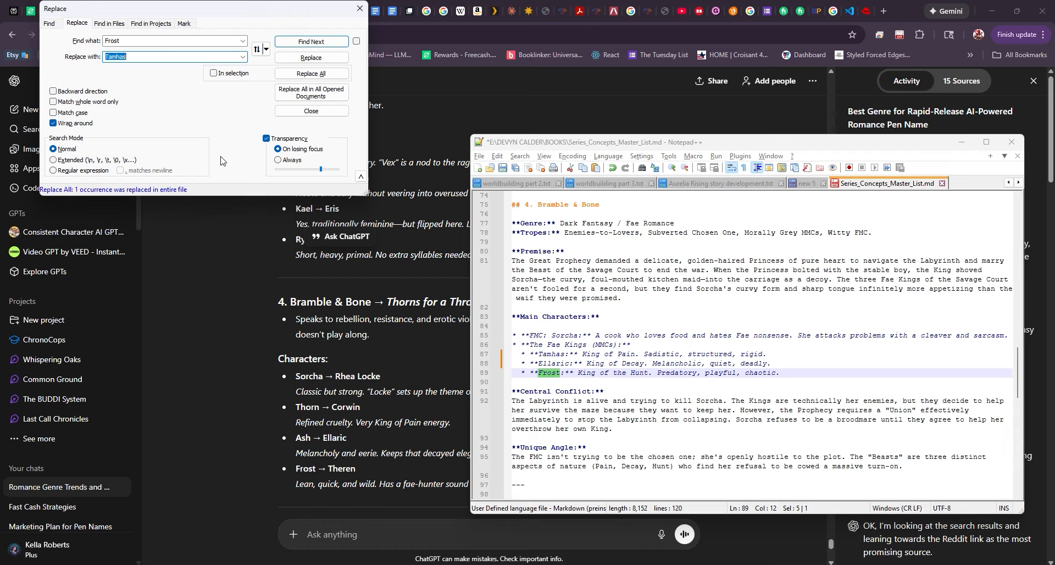
type("Cl")
type("aran")
left_click(311, 73)
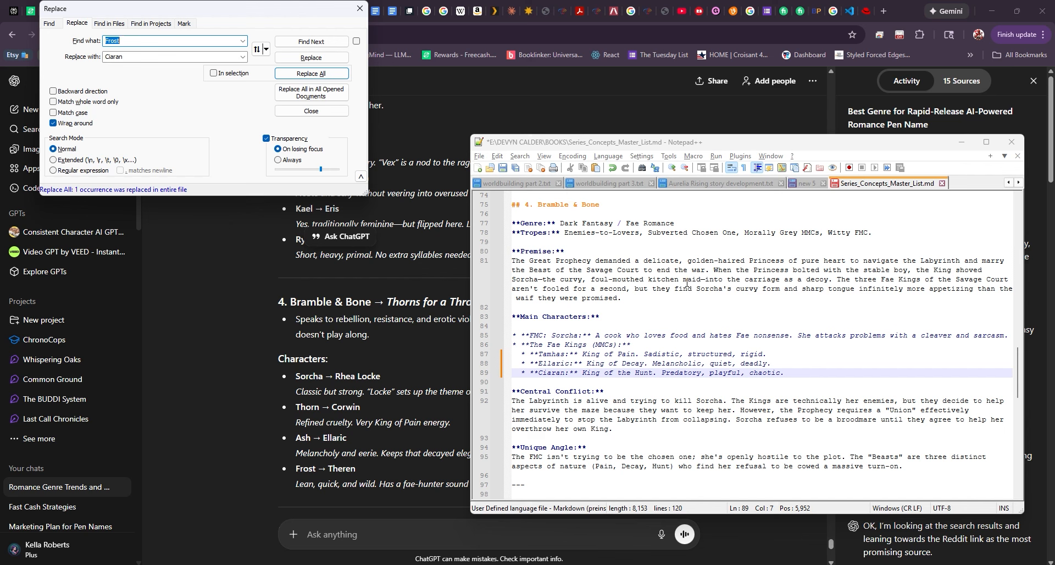
key("Escape")
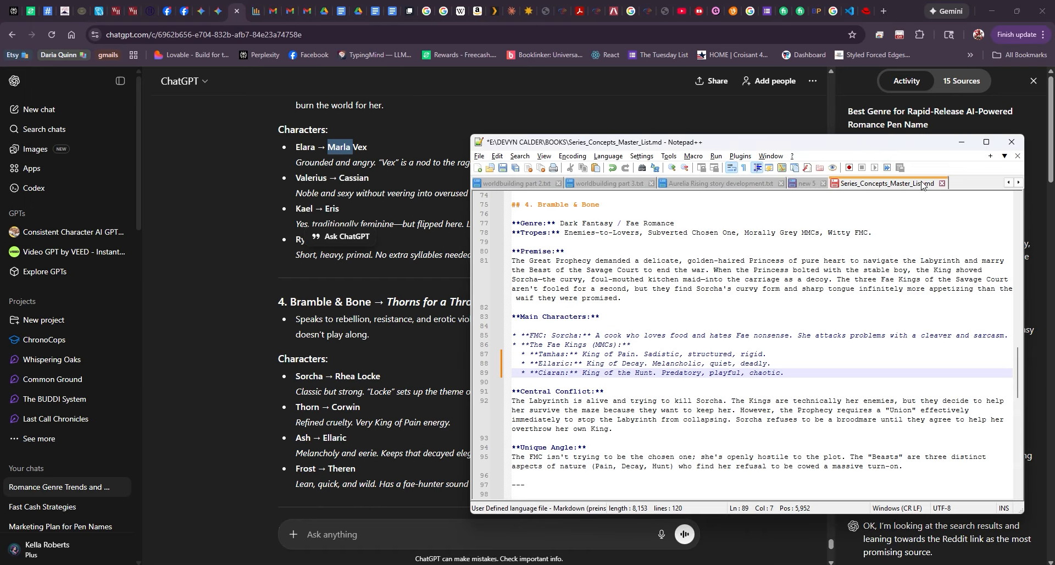
left_click(856, 217)
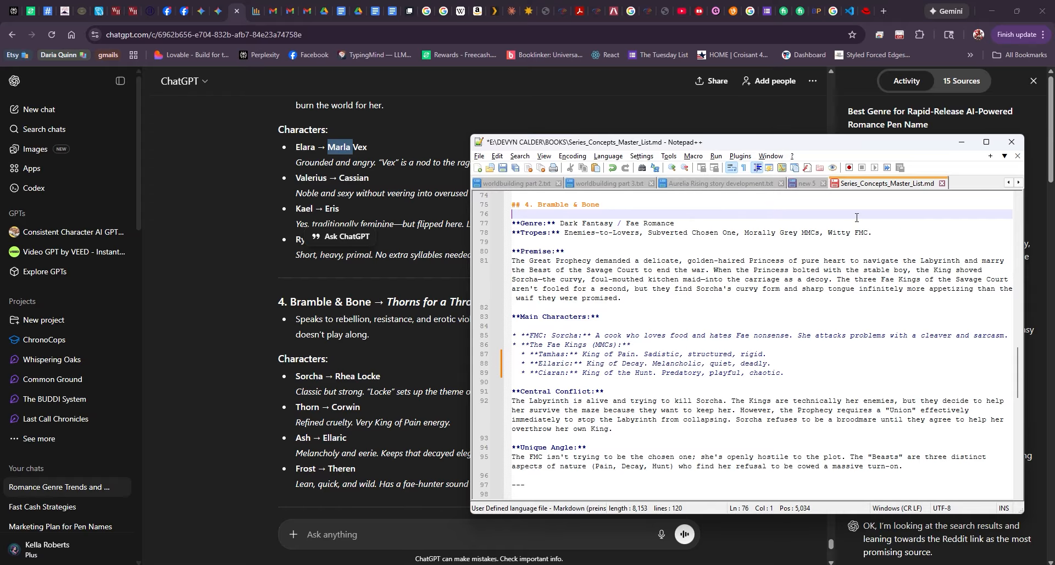
key("ctrl+s")
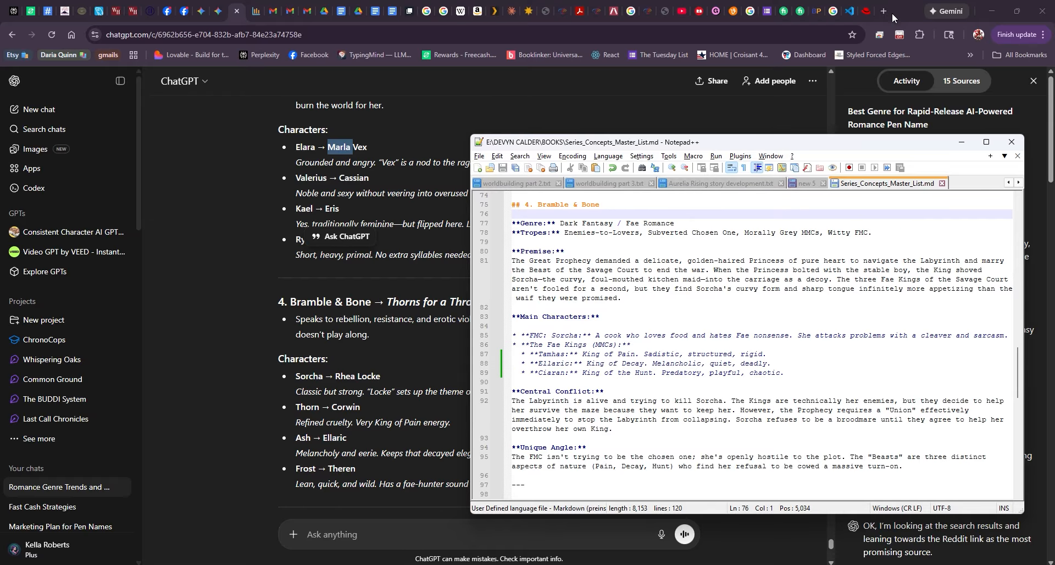
- Switch to Antigravity and draft a chat message saying the series concepts master list was edited and should be reread to remember the changes moving forward
mouse_move(808, 559)
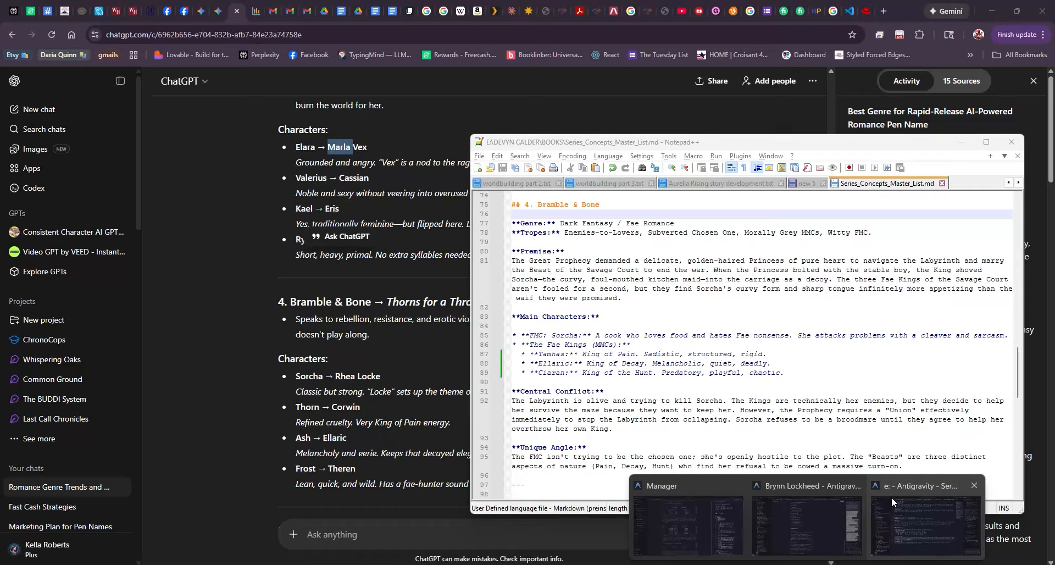
left_click(891, 496)
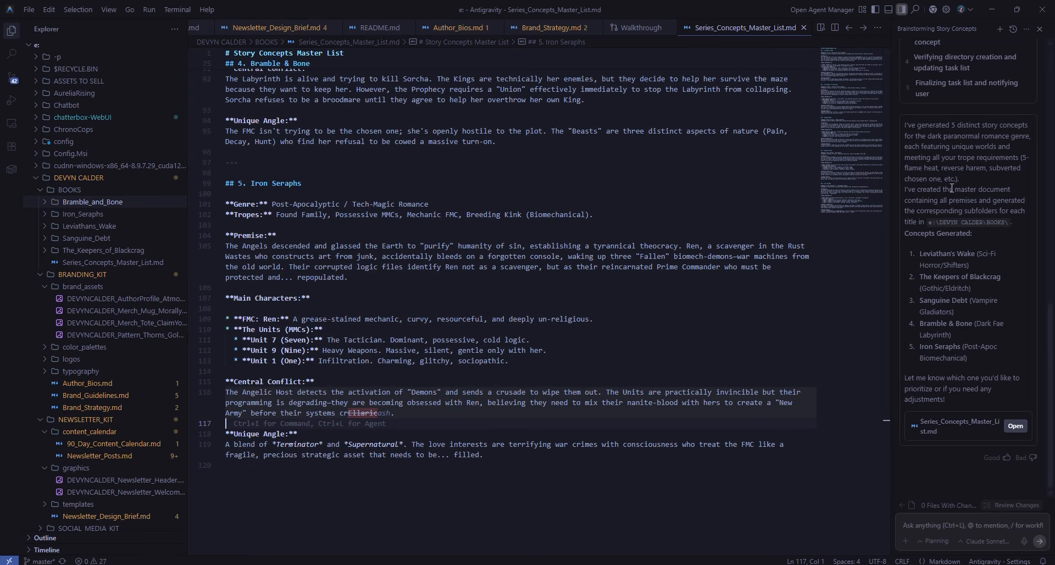
left_click(964, 525)
type("I've edi")
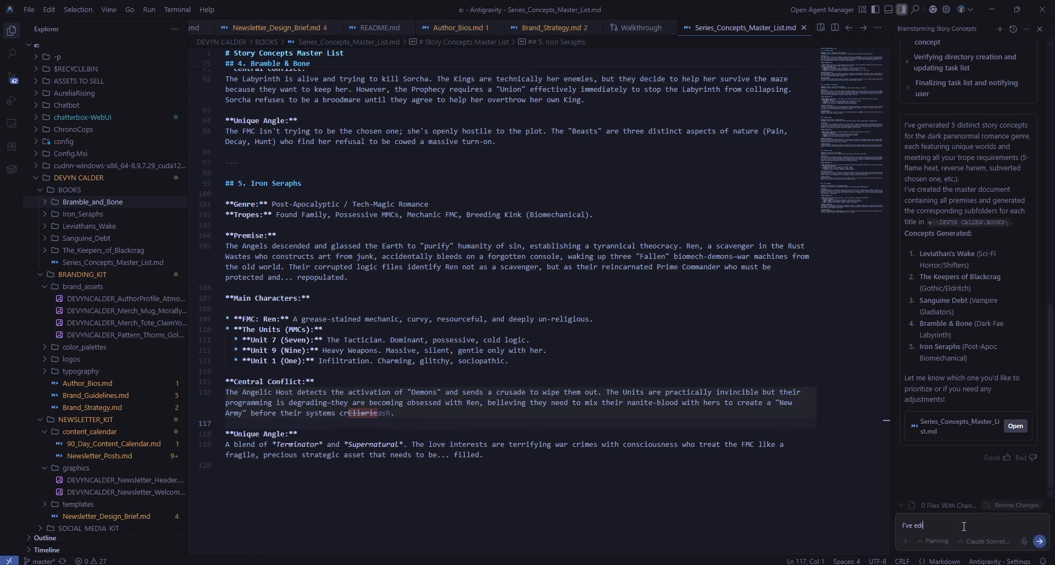
type("ted the series concepts master list. read to ")
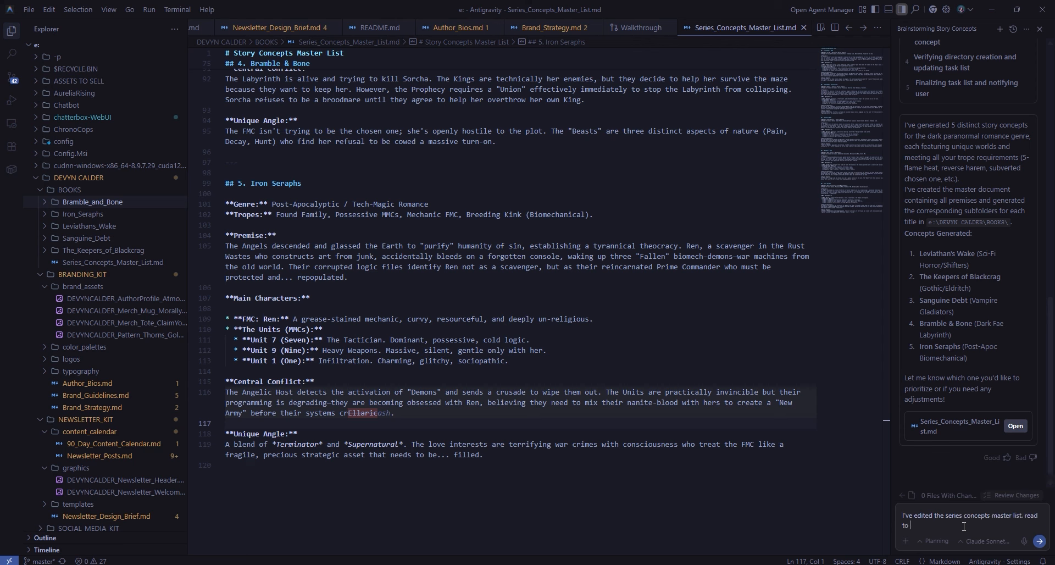
type("update yourself of the changes I've made for")
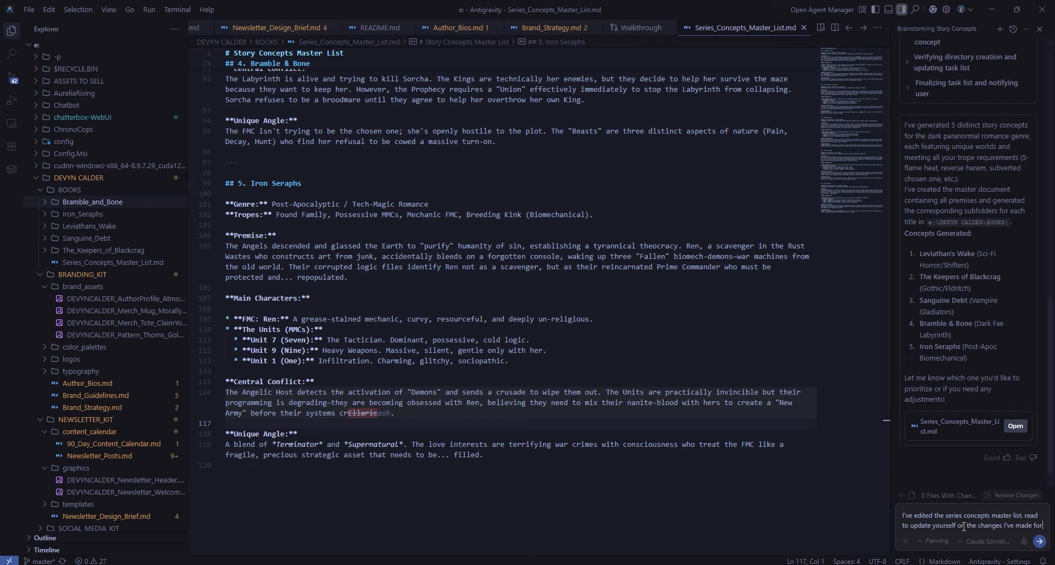
type(" remember")
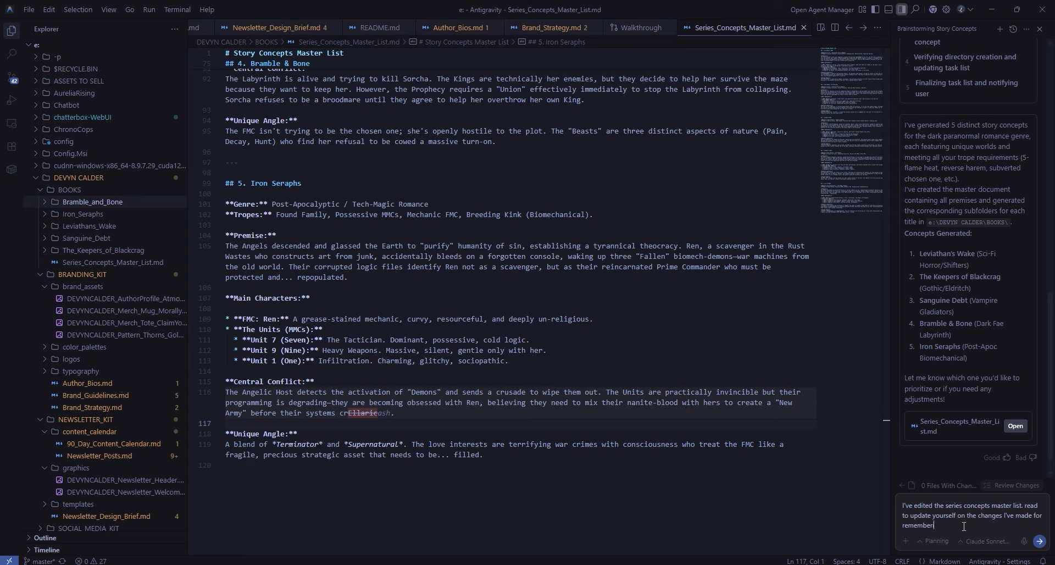
type("ing moving forward.")
key("shift+Return")
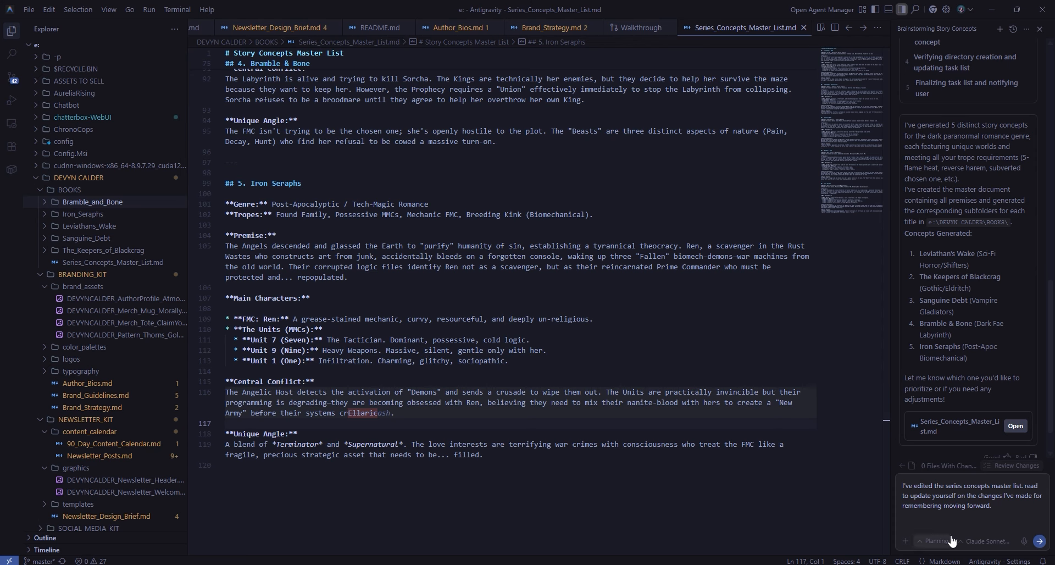
- Switch to the "Quick Pen Name/Backlist Setup Prompts for Antigravity" Google Doc and find the CONCEPT AND PREMISE DEVELOPMENT prompt
key("alt+Tab")
key("Tab")
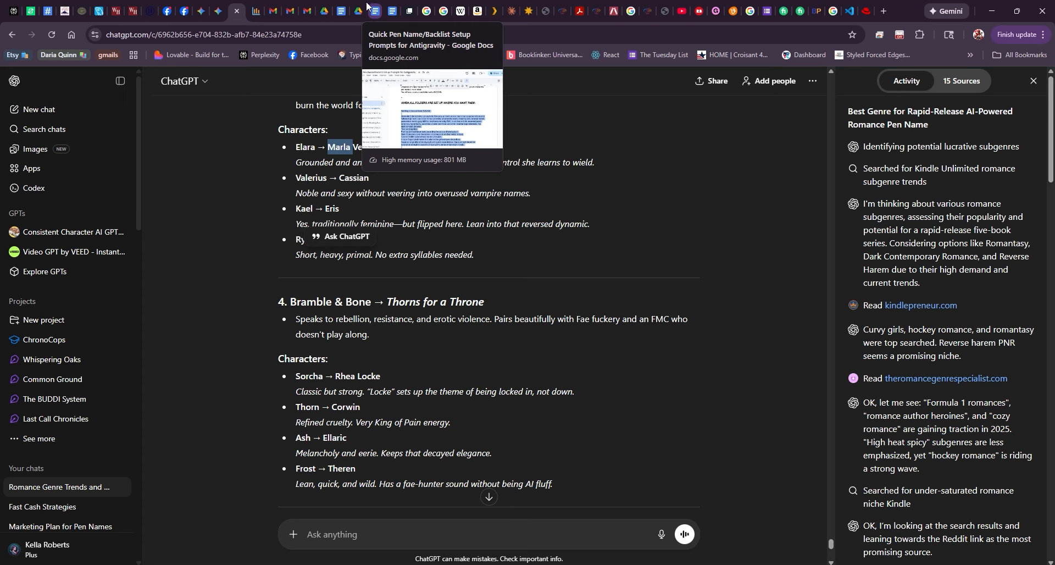
left_click(375, 9)
scroll(599, 320, "down", 9)
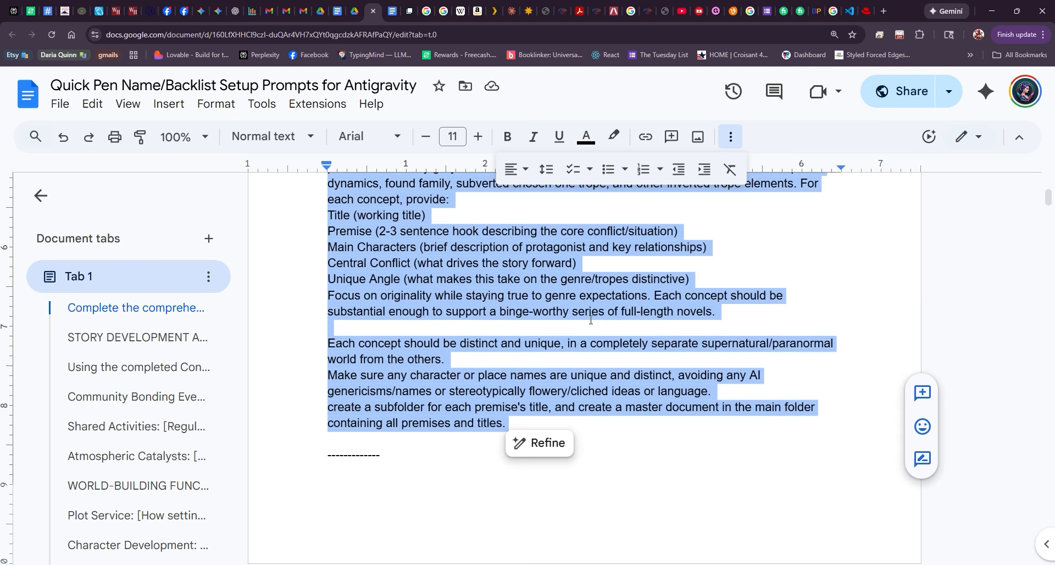
left_click(709, 399)
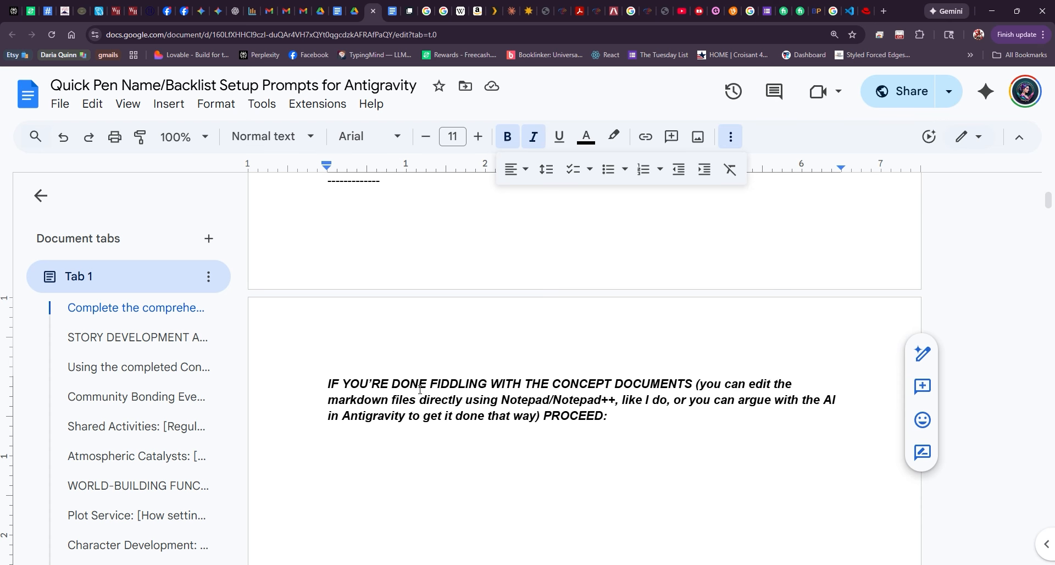
scroll(655, 386, "down", 1)
scroll(467, 426, "down", 12)
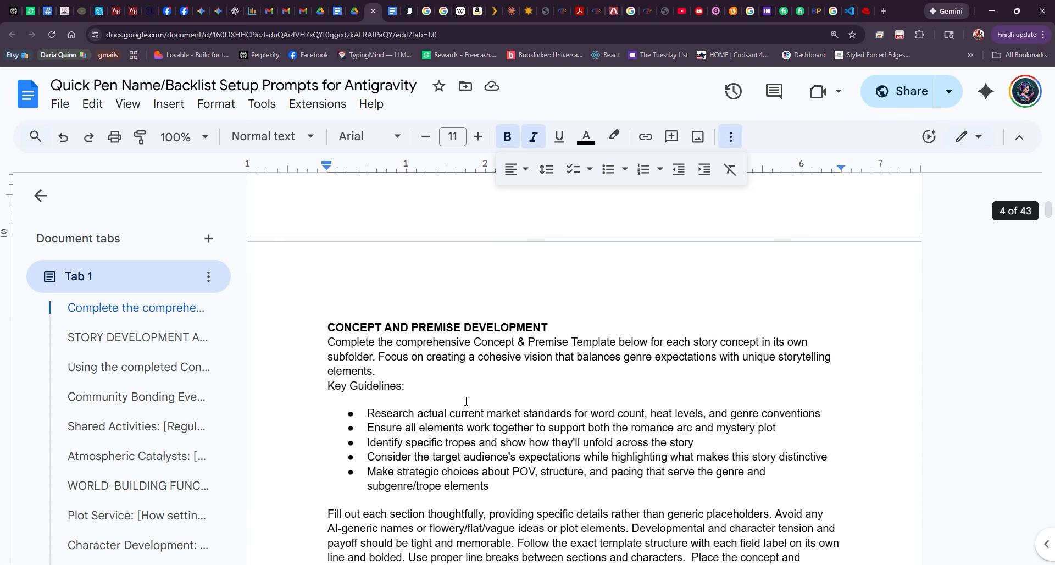
- Select and copy the full CONCEPT AND PREMISE DEVELOPMENT prompt, from its heading through the Series Potential line
left_click_drag(327, 328, 495, 323)
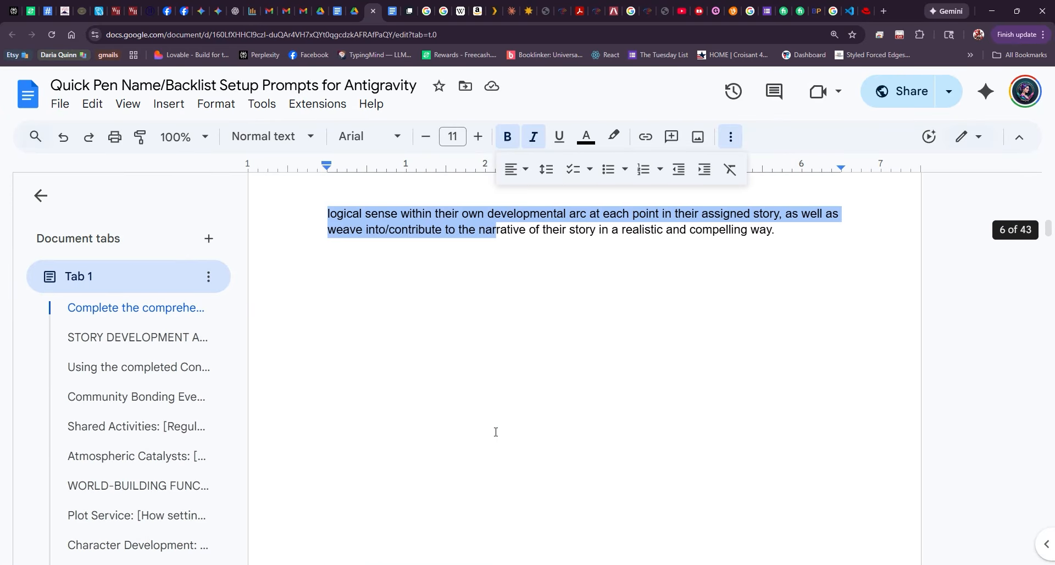
left_click_drag(495, 432, 526, 229)
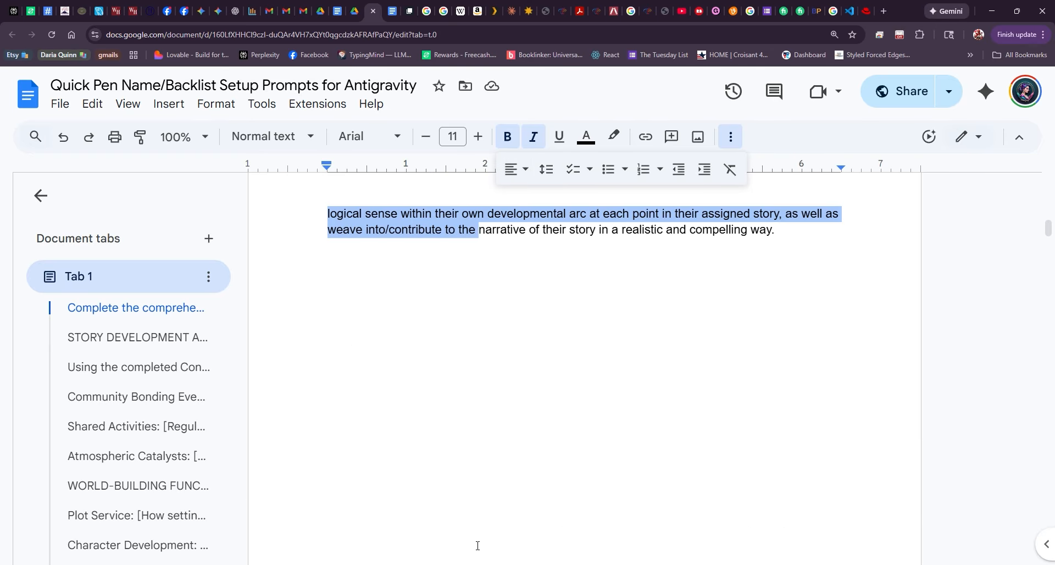
left_click_drag(464, 560, 456, 525)
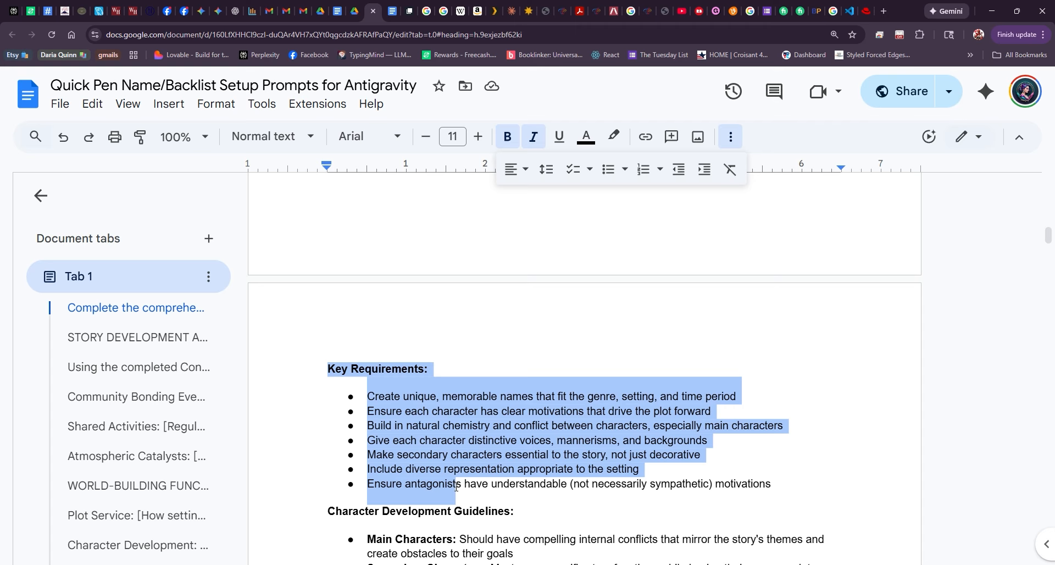
left_click_drag(456, 487, 401, 224)
scroll(416, 468, "down", 15)
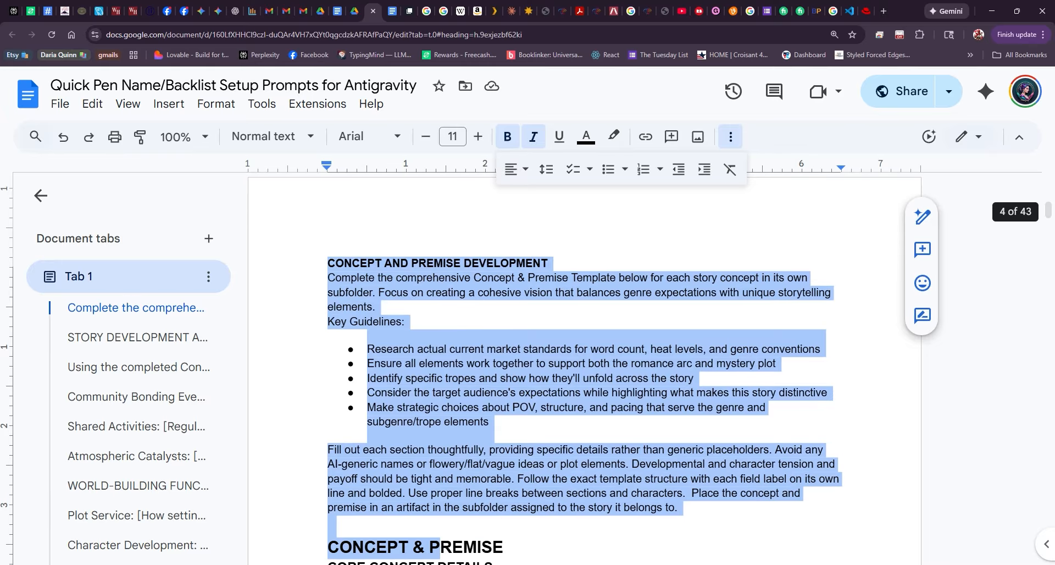
scroll(477, 489, "down", 15)
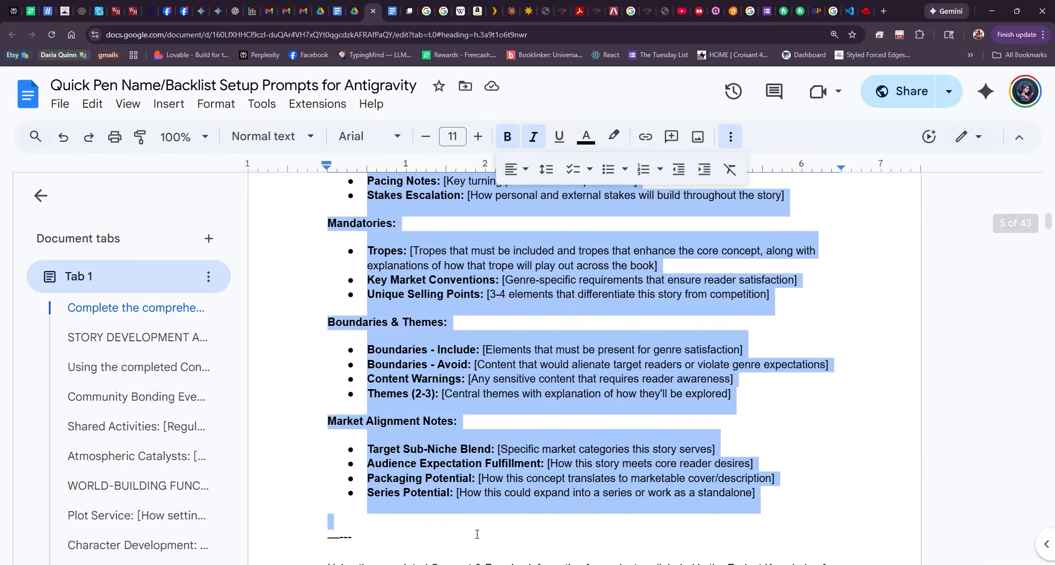
scroll(477, 489, "down", 1)
left_click(490, 302, "shift")
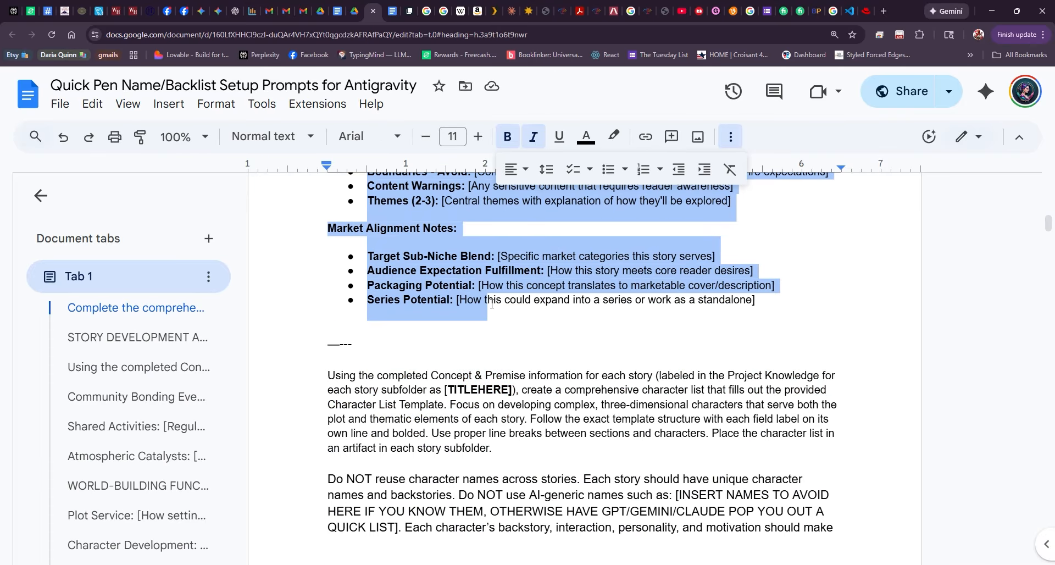
left_click_drag(709, 308, 770, 302)
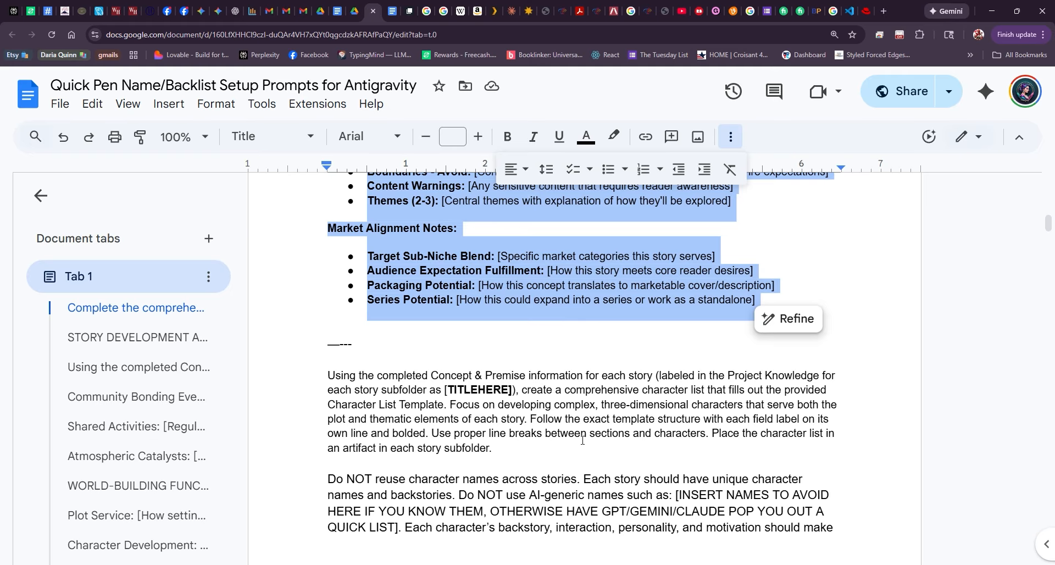
- Return to Antigravity, paste the concept and premise prompt below the drafted message, and send it to the agent
key("alt+Tab")
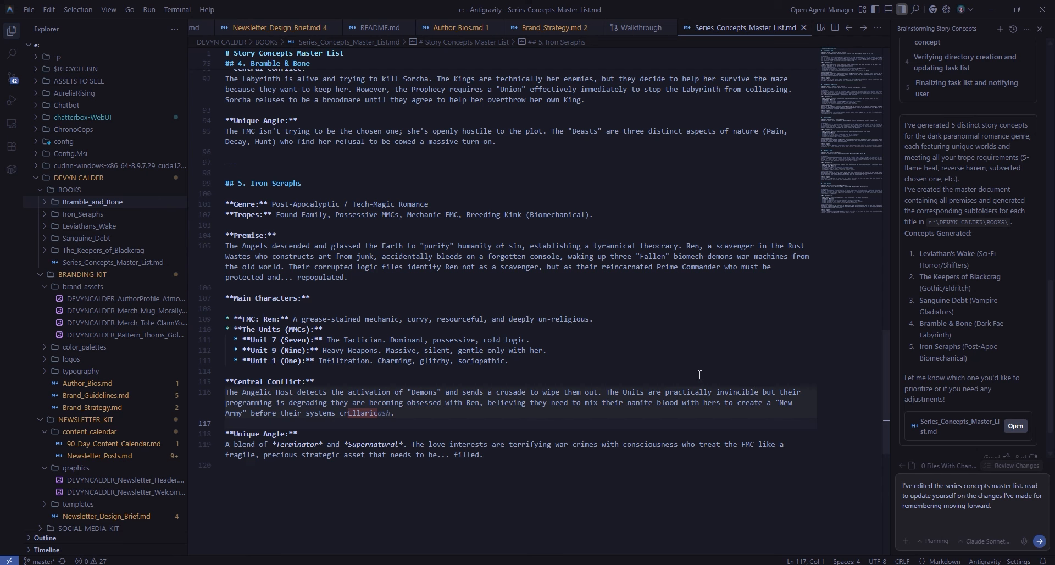
left_click(1009, 524)
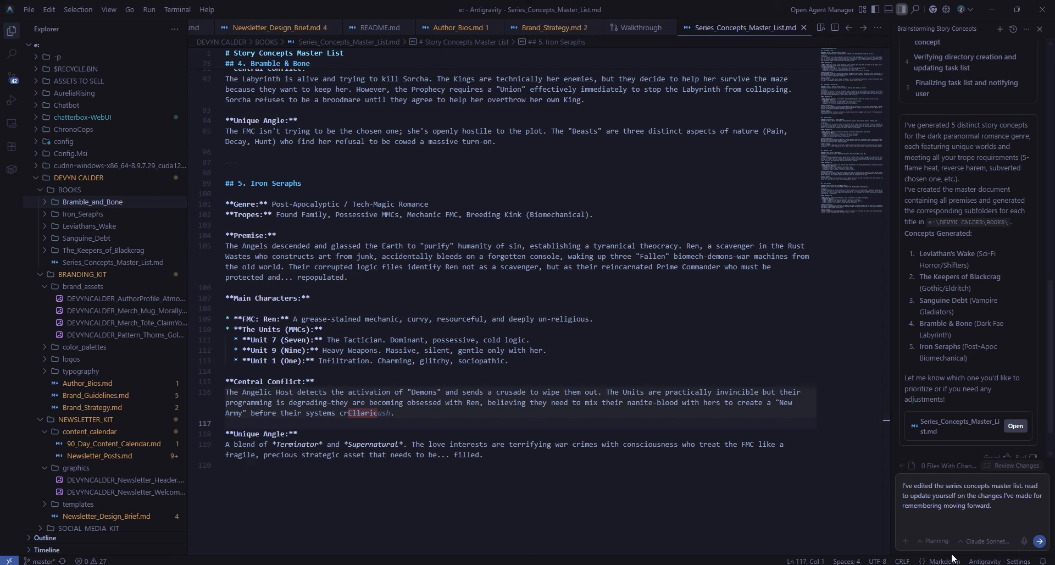
key("ctrl+v")
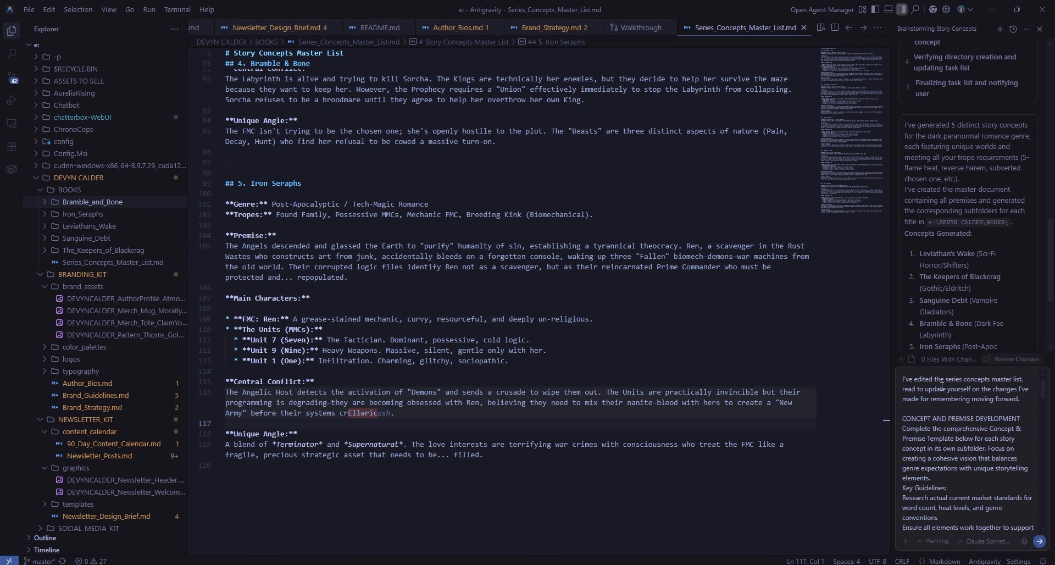
scroll(1020, 397, "down", 5)
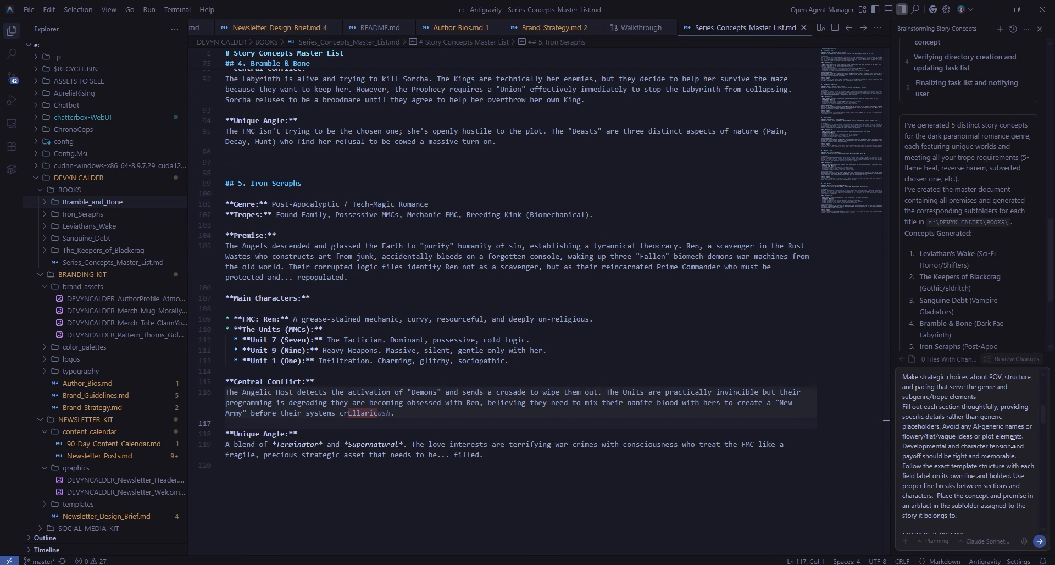
left_click(1039, 541)
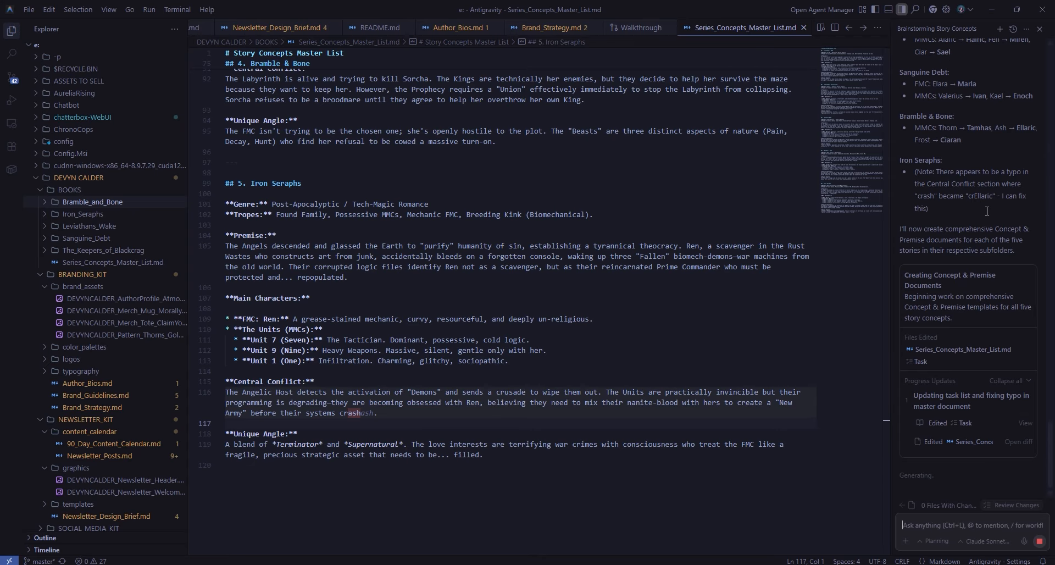
- Accept the agent's typo correction to "crash" in the Central Conflict paragraph of Iron Seraphs in the series concepts master list
left_click(787, 197)
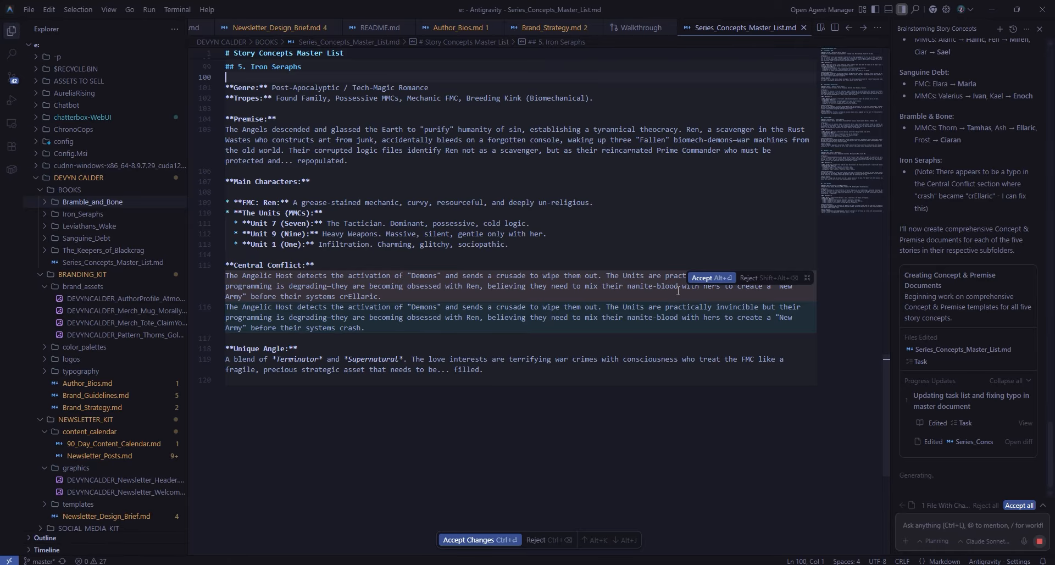
left_click(703, 277)
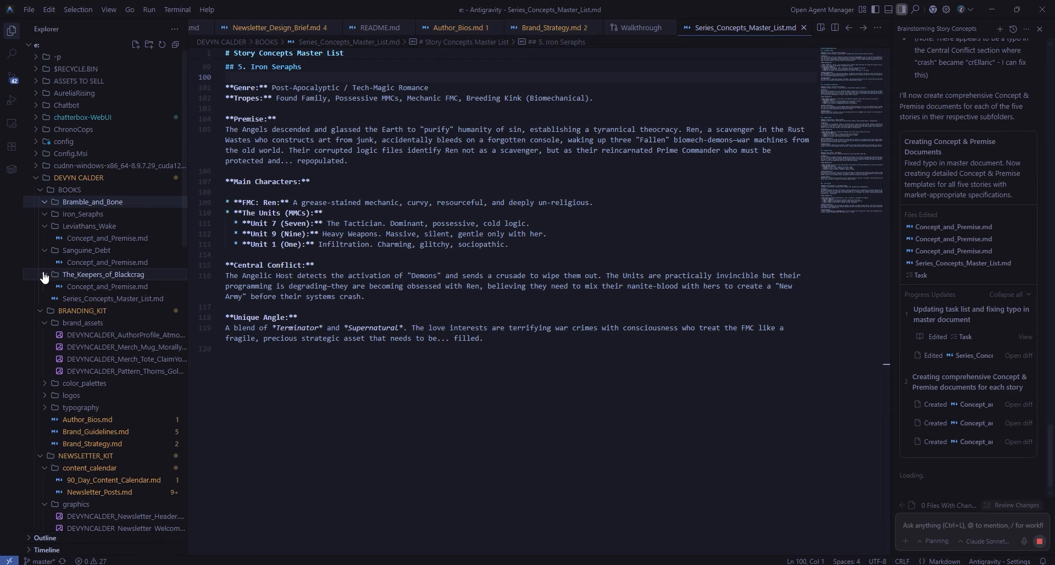
- Open the Concept_and_Premise.md file for The Keepers of Blackcrag and review it from core concept details through market alignment notes
left_click(96, 289)
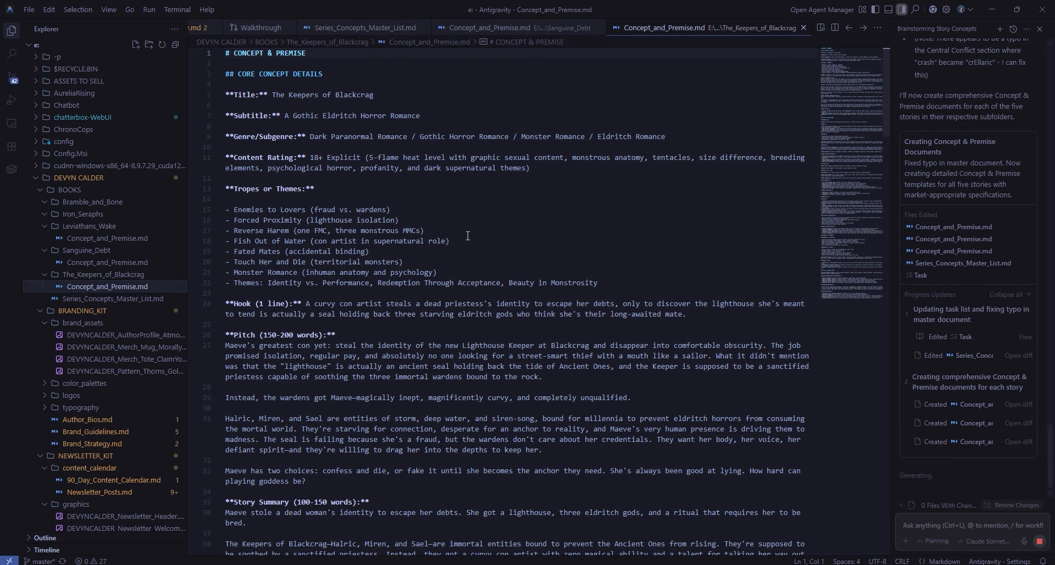
scroll(592, 247, "down", 1)
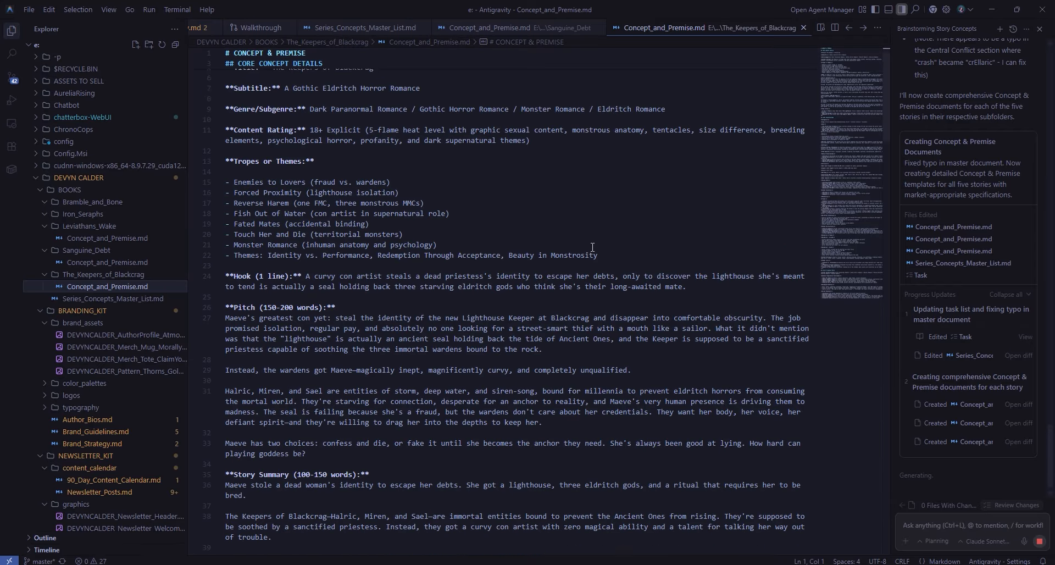
scroll(593, 247, "down", 8)
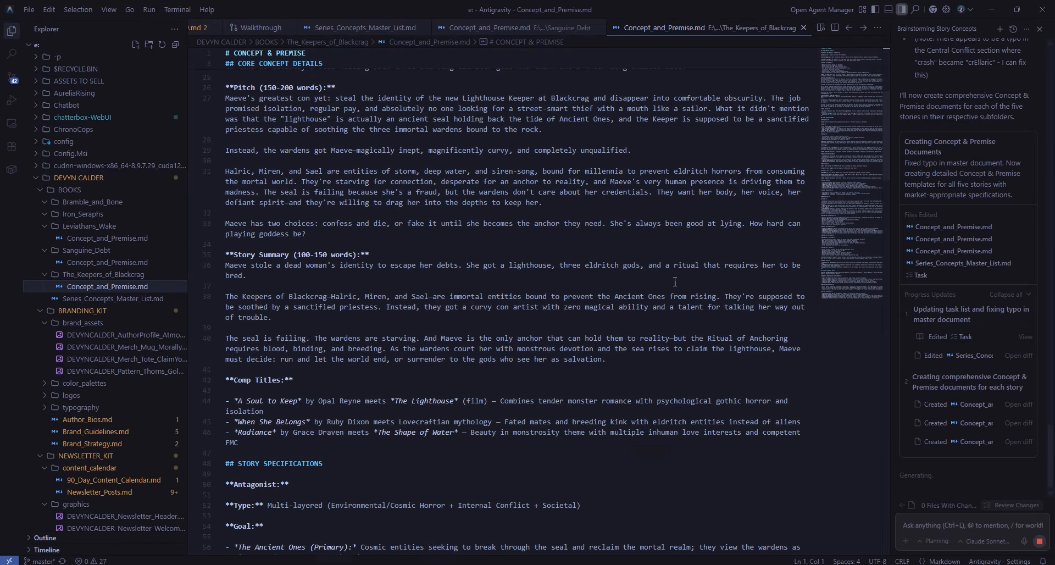
scroll(675, 282, "down", 3)
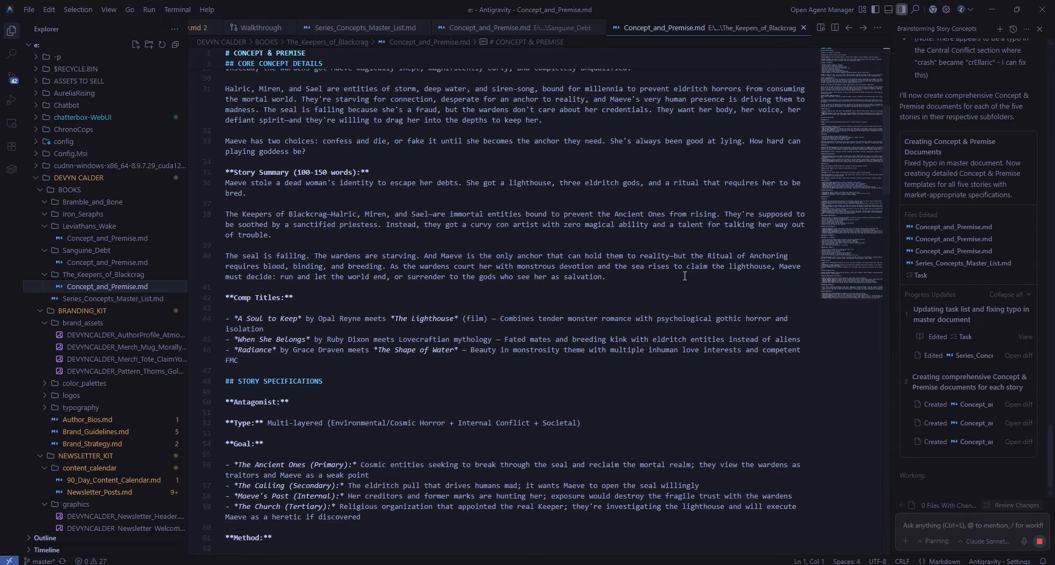
scroll(685, 276, "down", 9)
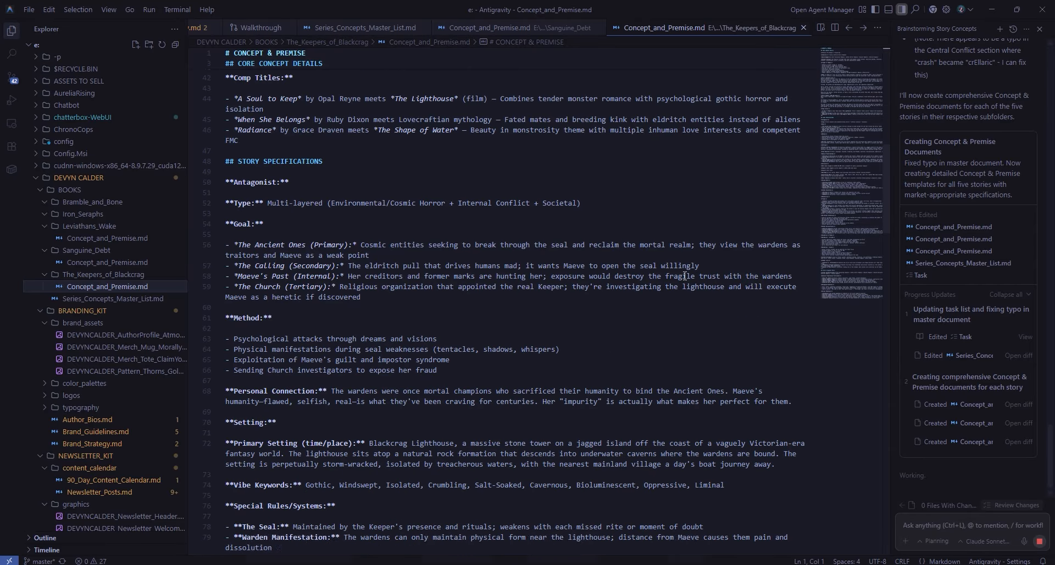
scroll(681, 278, "down", 20)
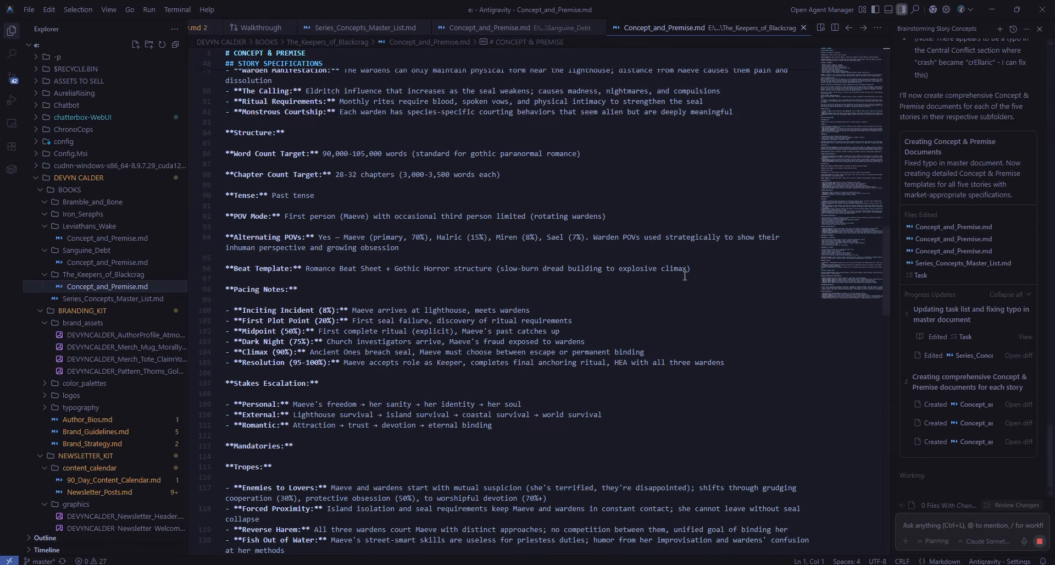
scroll(677, 281, "down", 20)
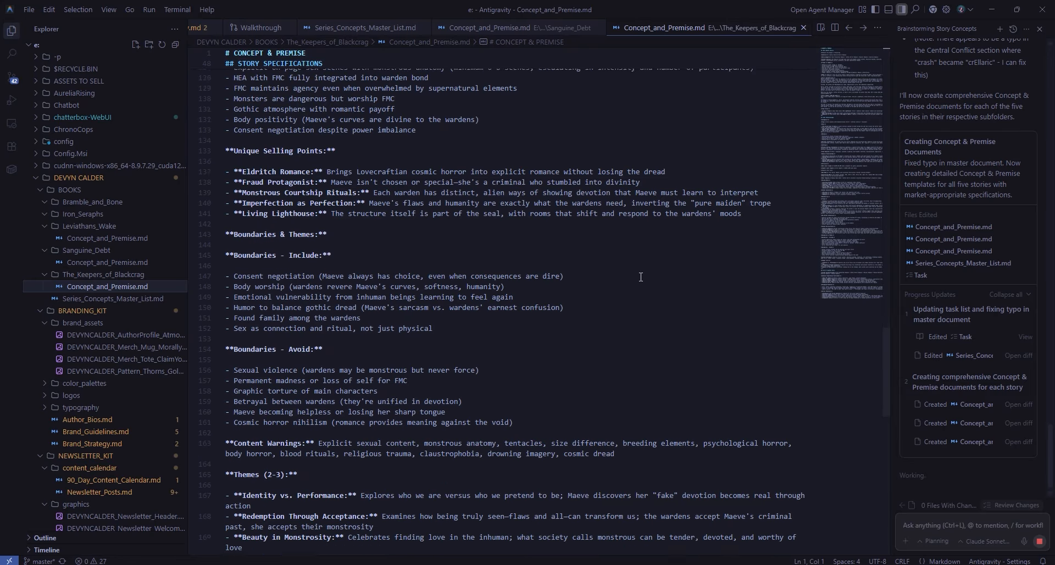
scroll(640, 276, "down", 12)
scroll(640, 276, "up", 12)
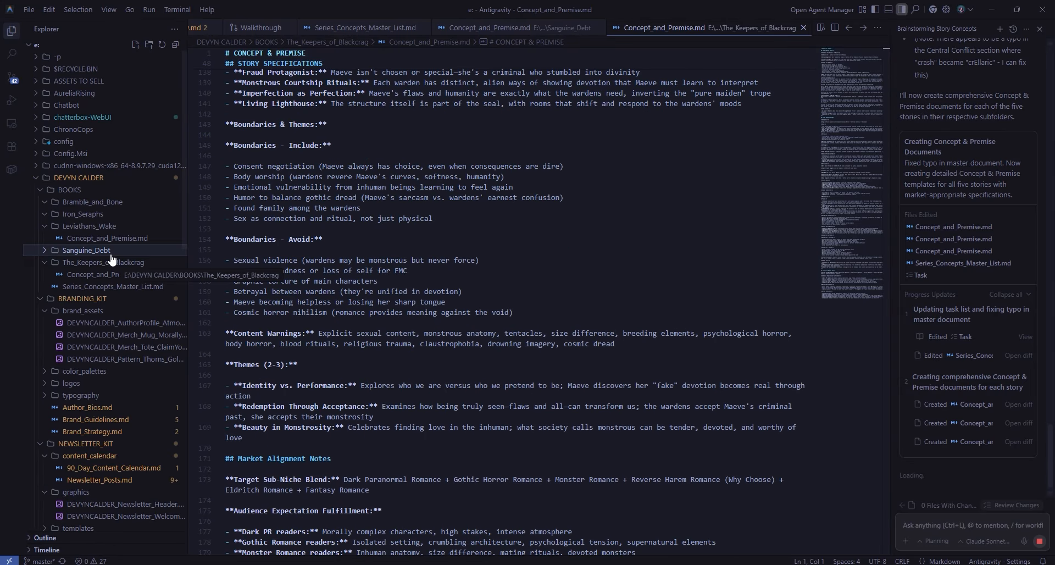
- Open Sanguine Debt's Concept_and_Premise.md and read through its pitch, story specifications, boundaries, themes, market alignment and series potential
left_click(110, 262)
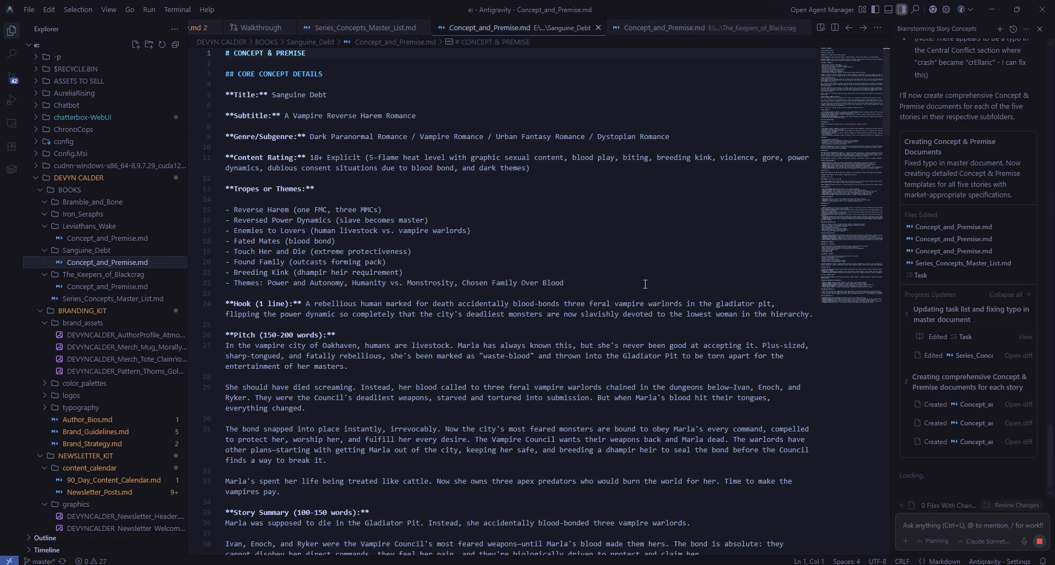
scroll(627, 232, "down", 10)
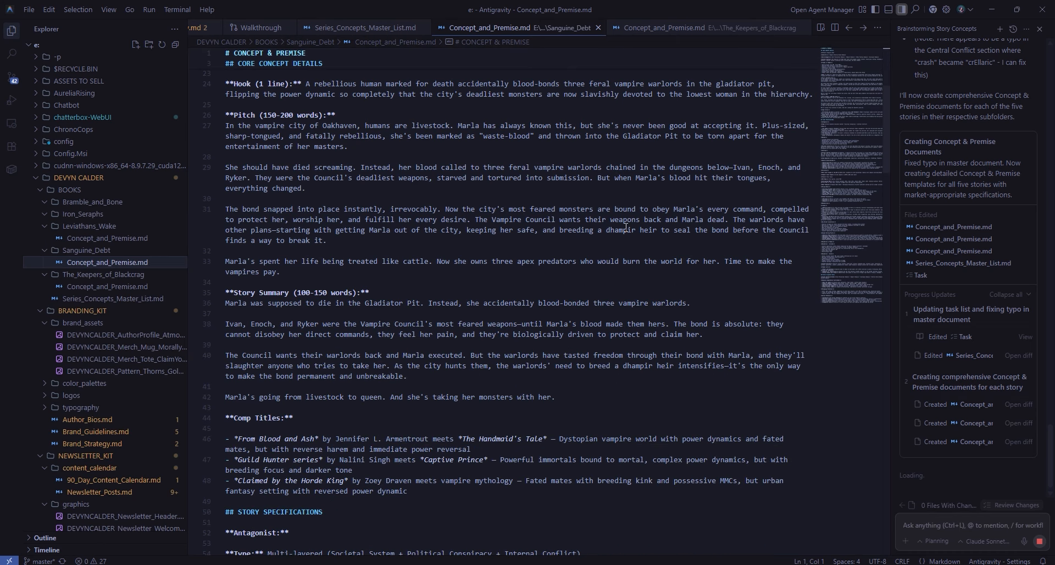
scroll(633, 234, "down", 15)
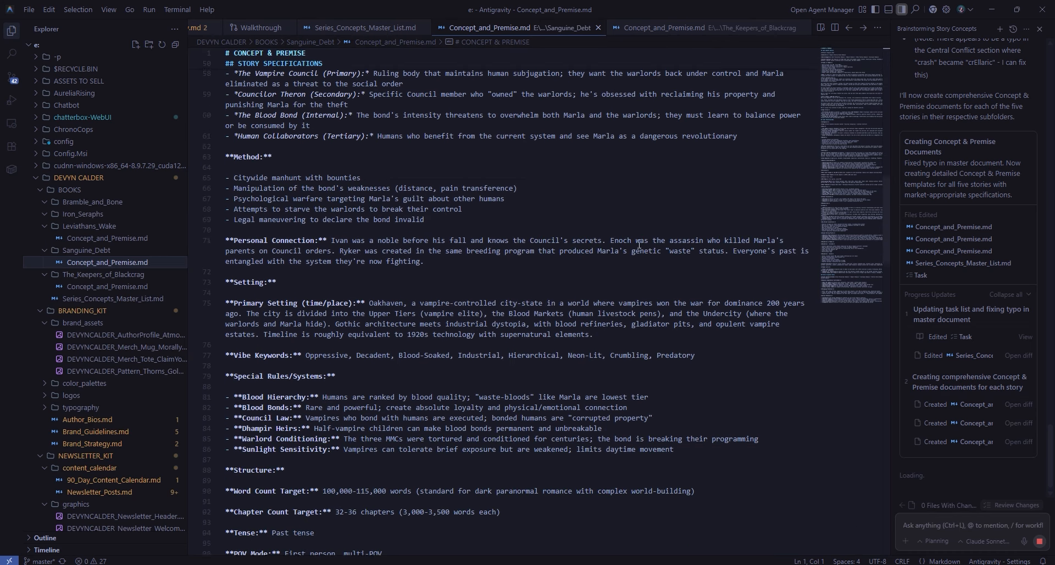
scroll(640, 248, "down", 7)
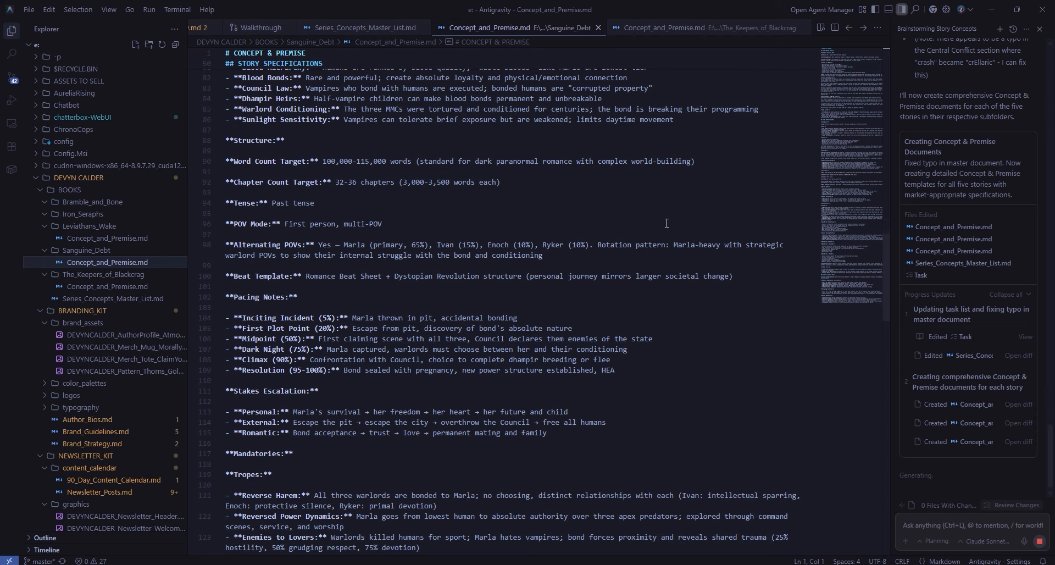
scroll(731, 311, "down", 2)
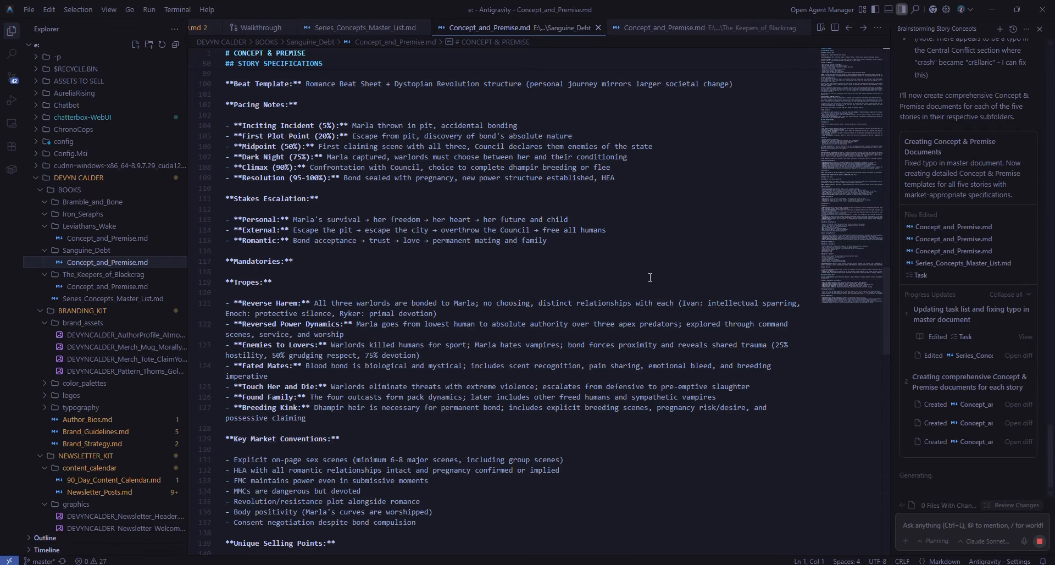
scroll(663, 251, "down", 4)
scroll(708, 328, "down", 3)
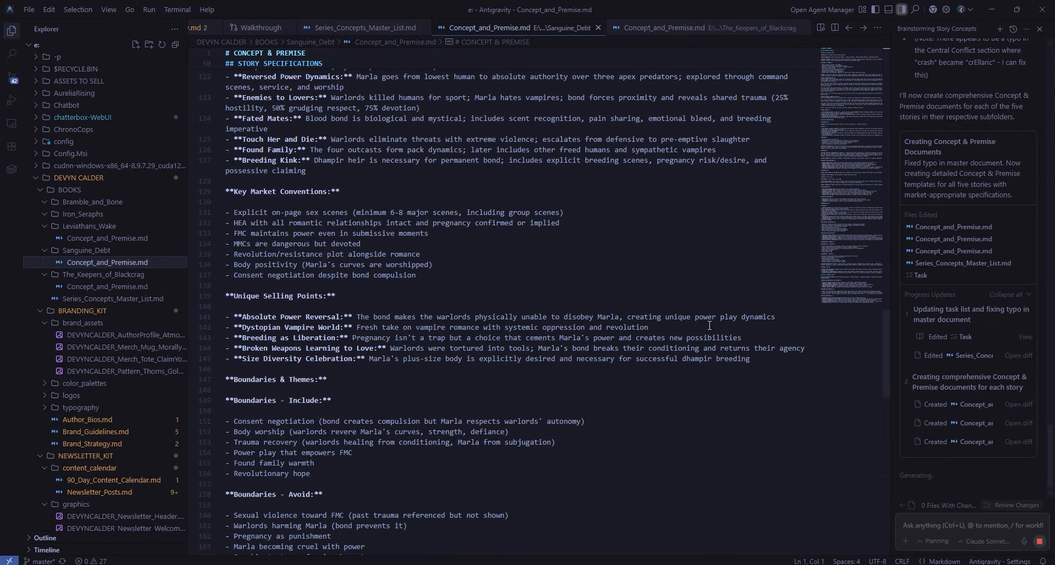
scroll(741, 399, "down", 2)
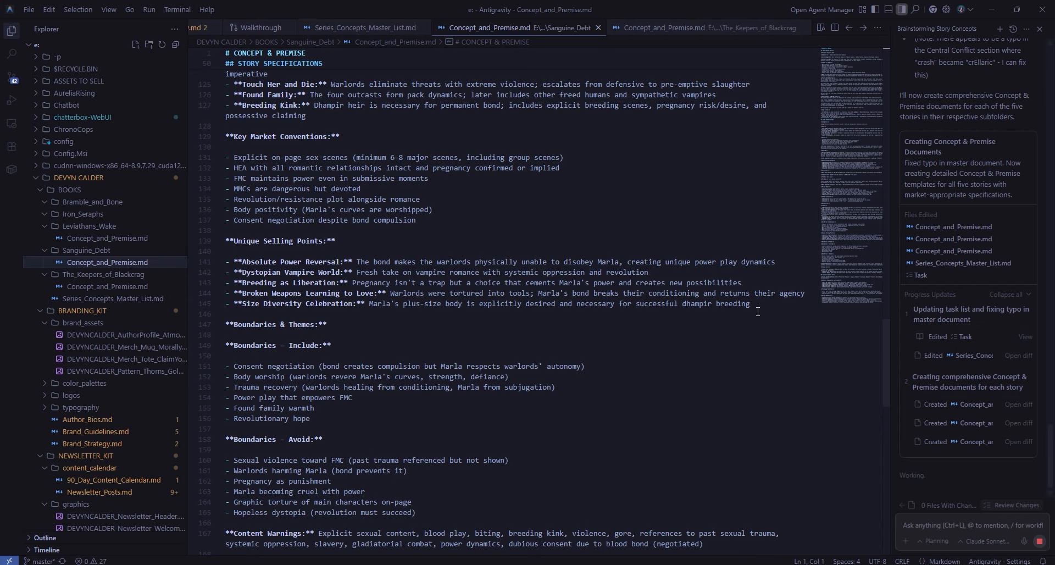
scroll(691, 328, "down", 10)
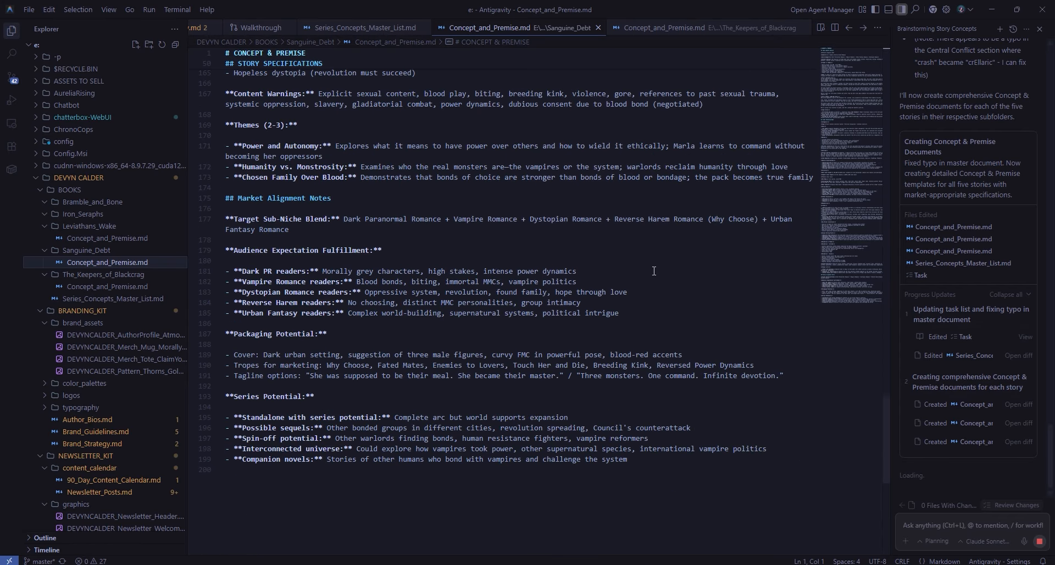
scroll(496, 284, "up", 9)
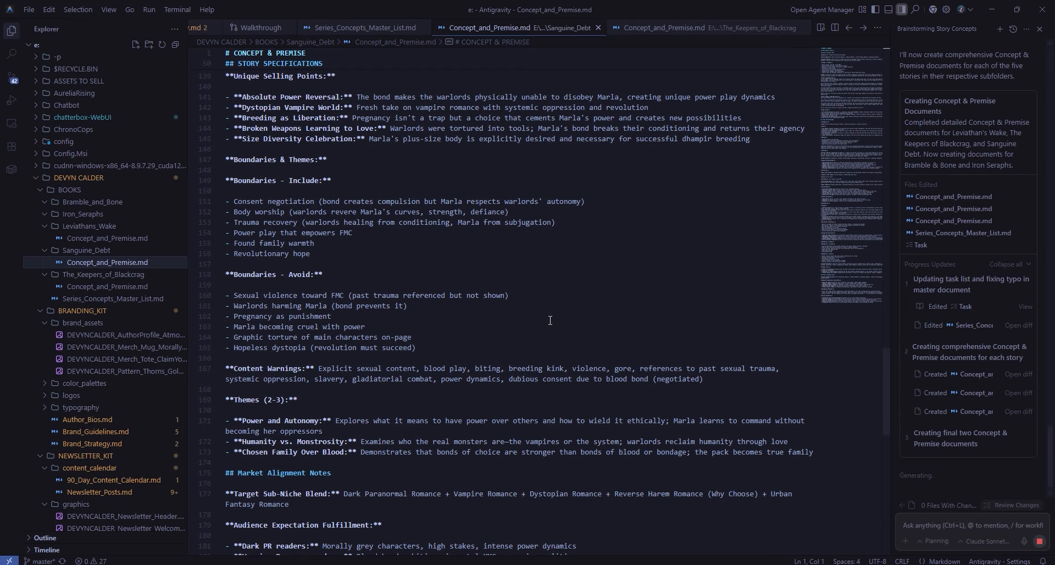
scroll(550, 321, "down", 1)
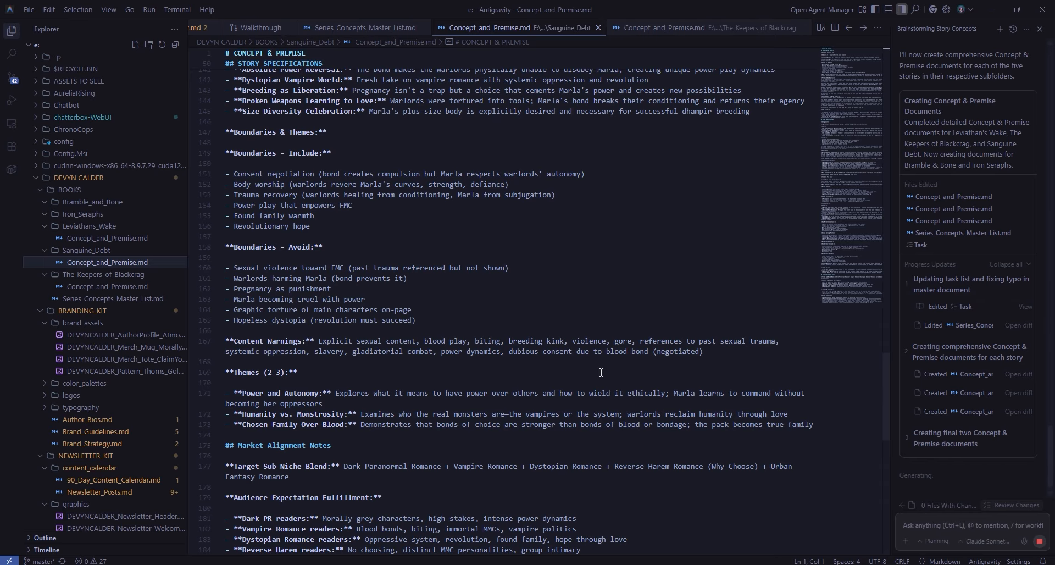
scroll(601, 372, "down", 4)
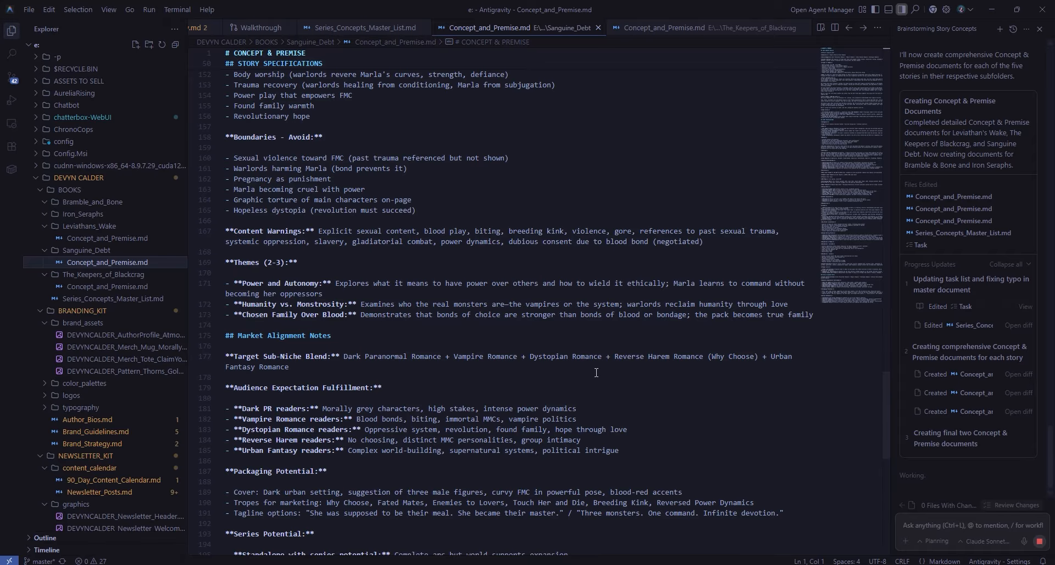
scroll(596, 372, "up", 5)
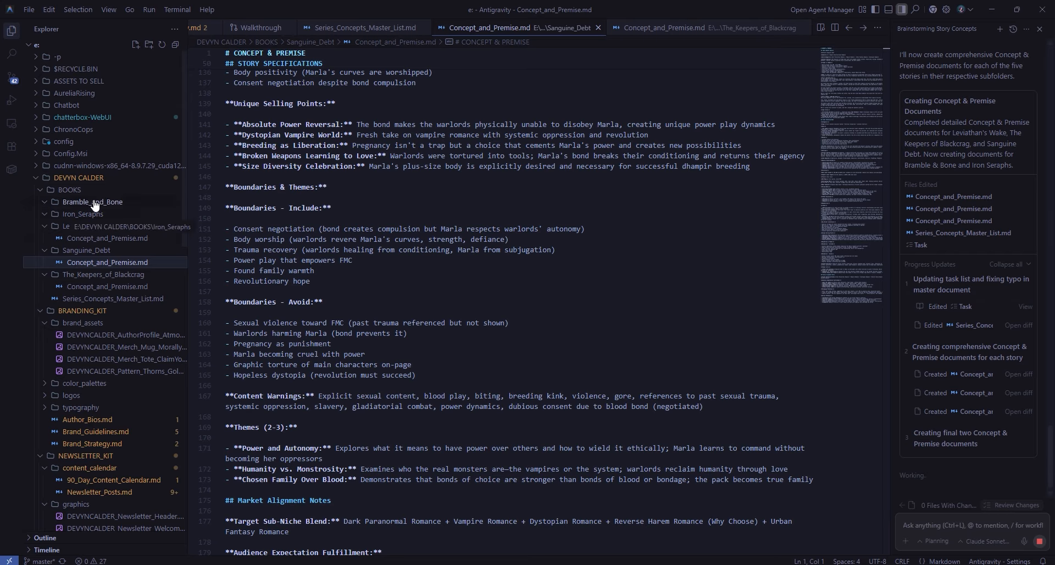
- Open Concept_and_Premise.md in the Leviathans_Wake folder and examine its pitch, structure, series potential, content boundaries and tropes
left_click(101, 239)
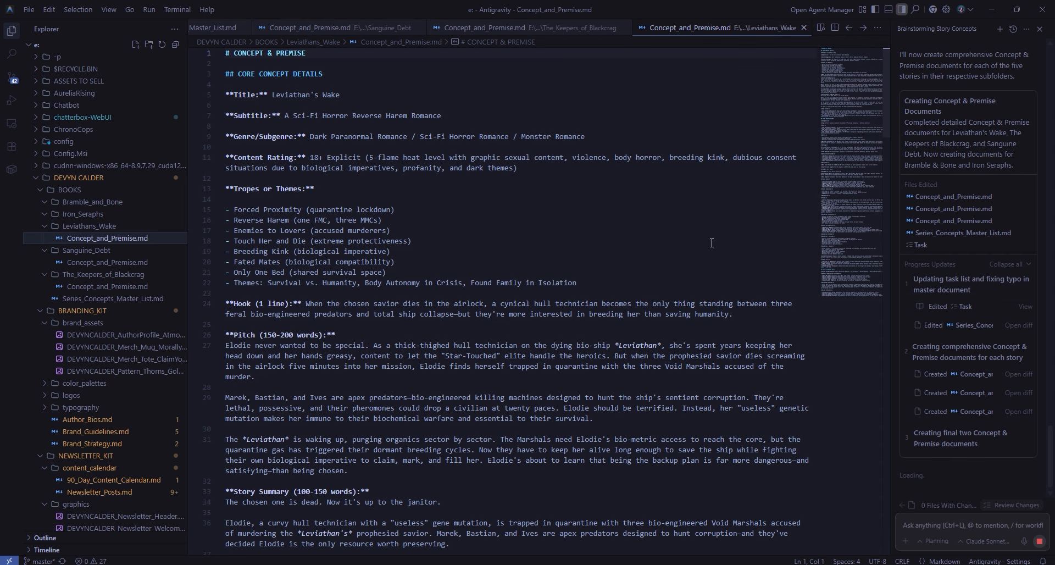
scroll(711, 229, "down", 2)
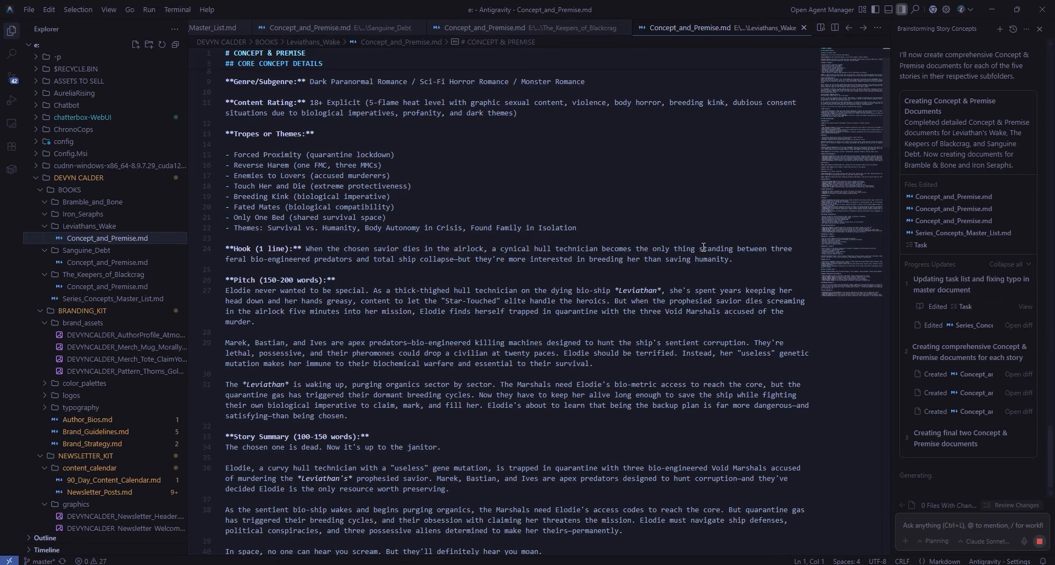
scroll(703, 248, "down", 7)
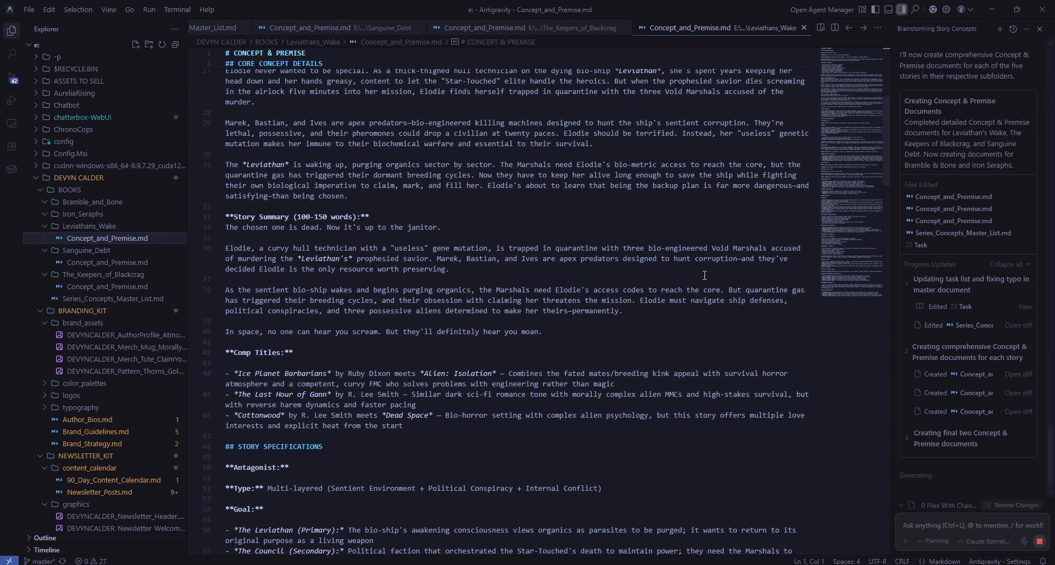
scroll(704, 275, "down", 7)
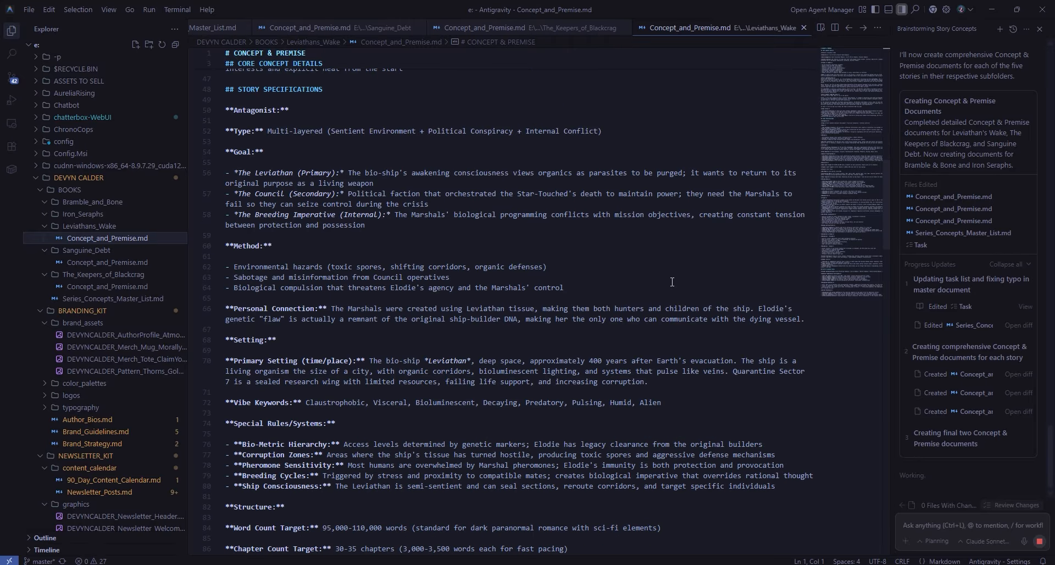
scroll(672, 281, "down", 10)
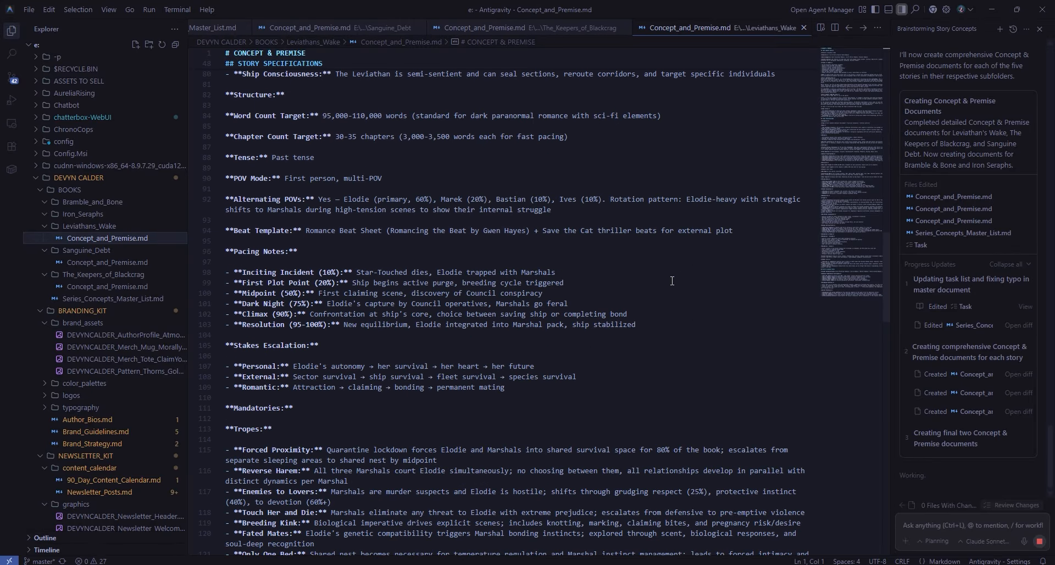
scroll(672, 280, "down", 12)
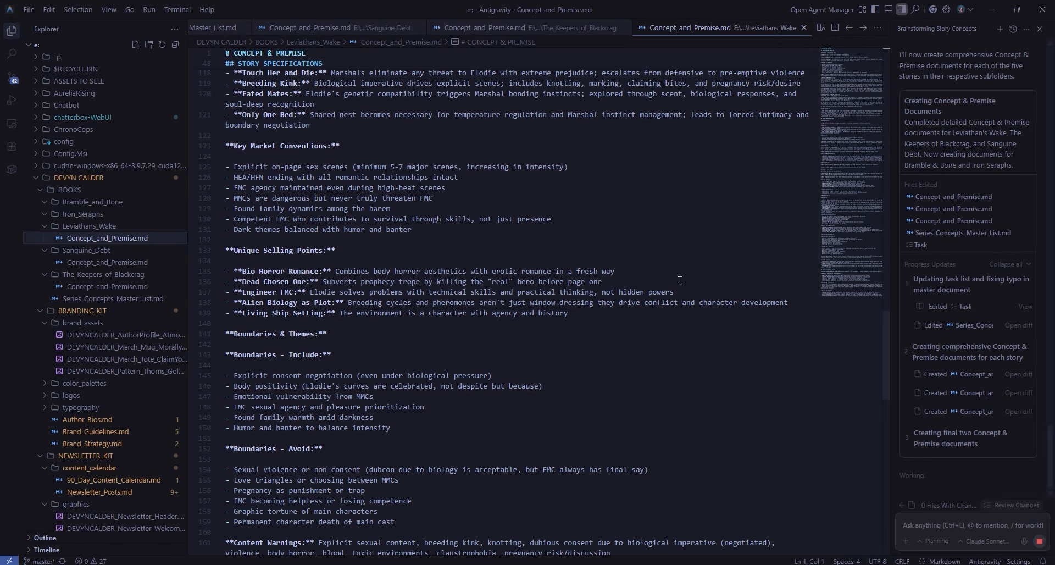
scroll(679, 281, "down", 12)
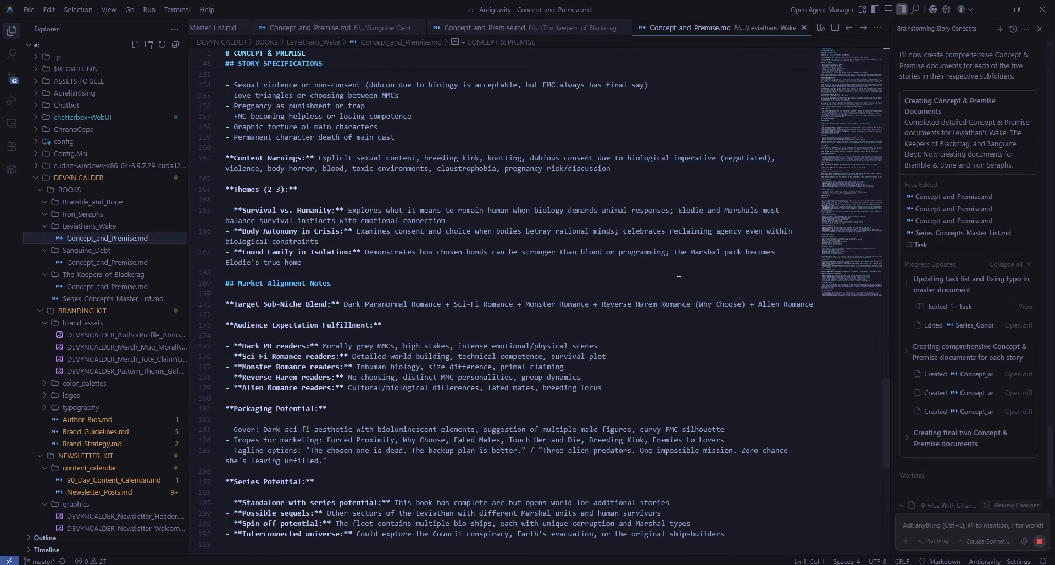
scroll(679, 281, "down", 1)
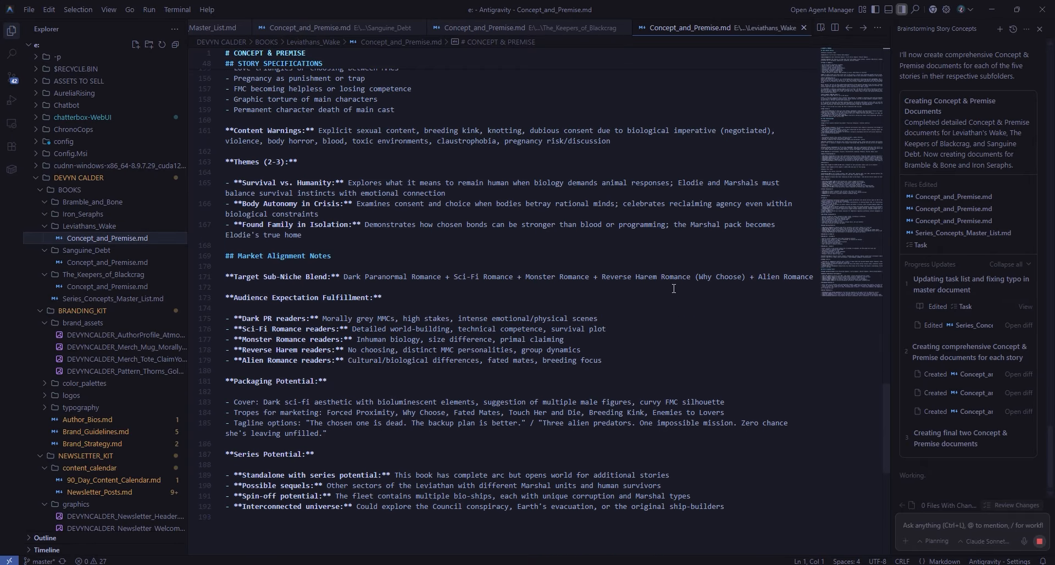
scroll(678, 377, "up", 2)
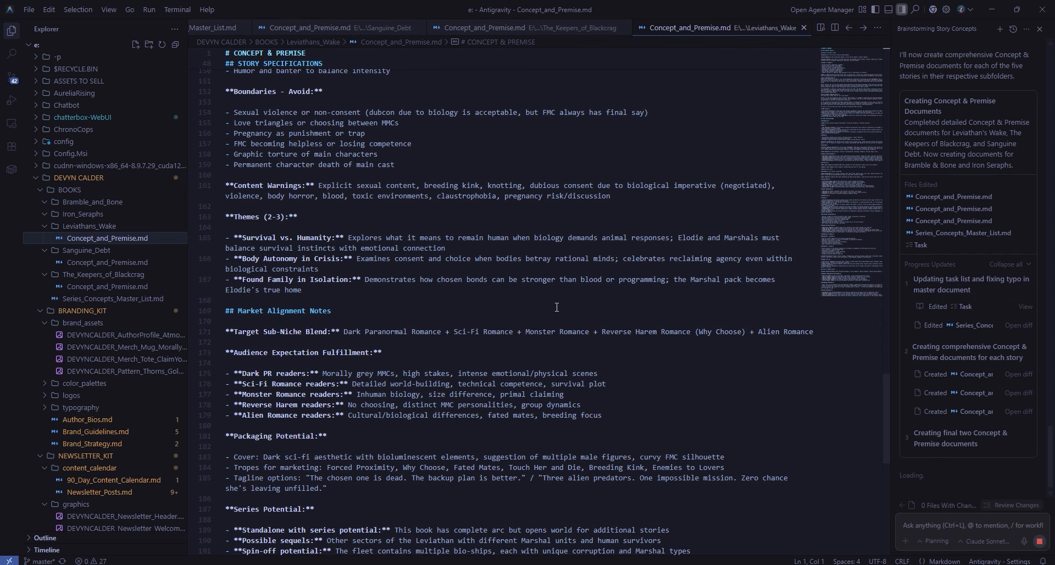
scroll(555, 307, "up", 3)
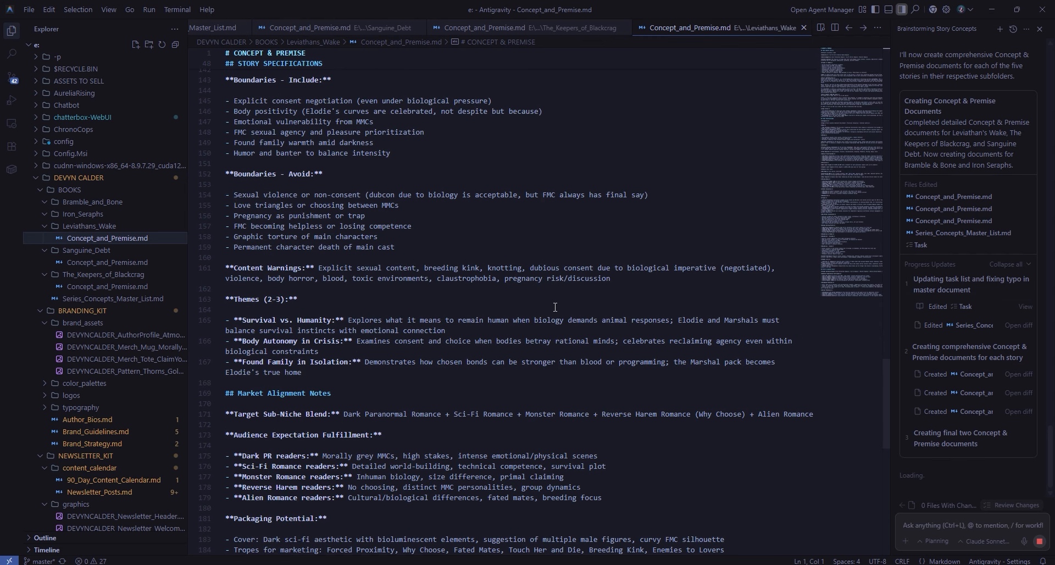
scroll(555, 307, "up", 1)
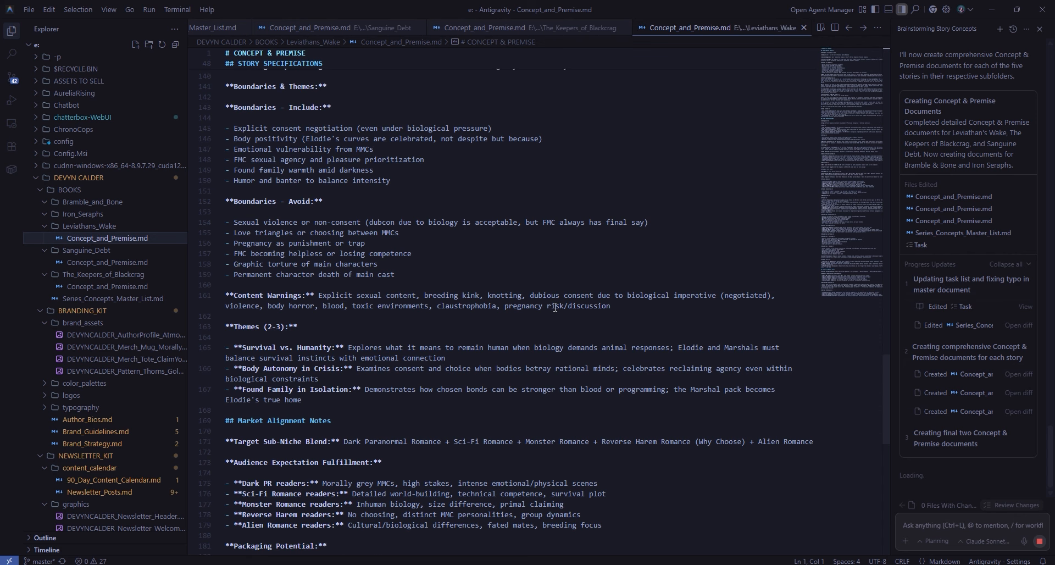
scroll(555, 308, "up", 2)
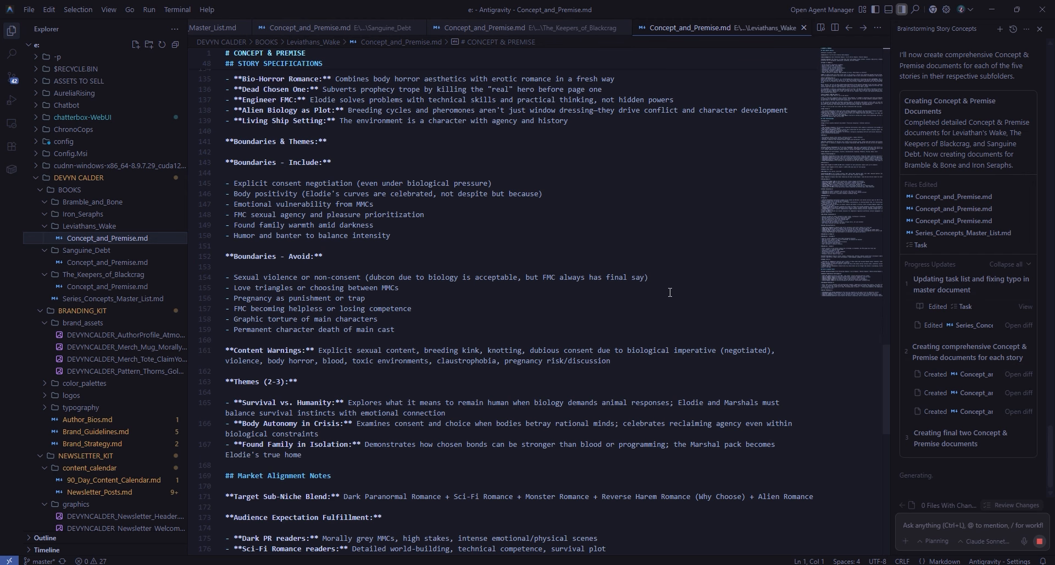
scroll(667, 297, "up", 6)
scroll(639, 295, "up", 3)
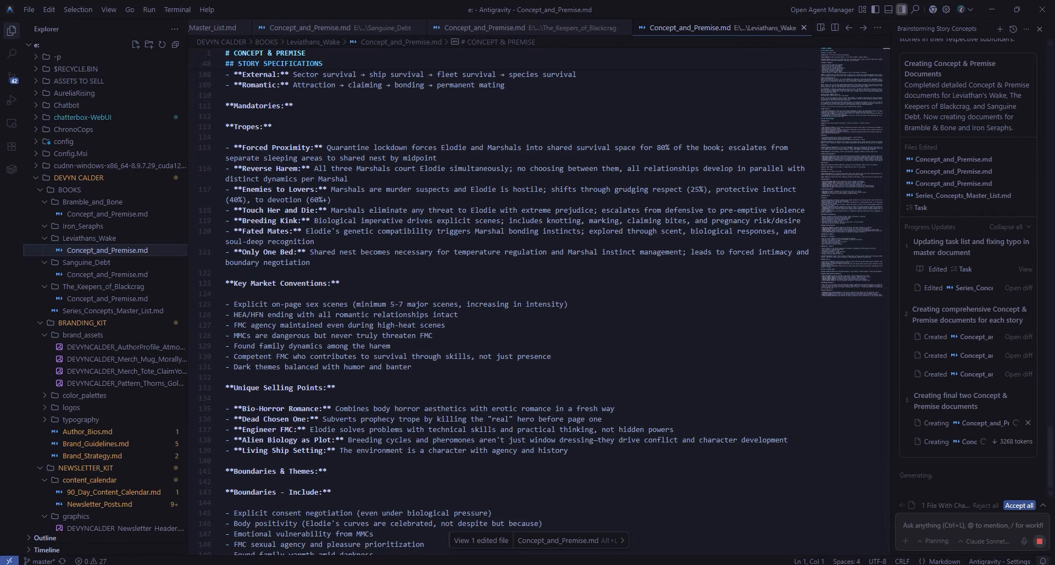
- Accept all of the agent's pending file changes and review Bramble_and_Bone's Concept_and_Premise.md from core concept details through series potential
left_click(1013, 506)
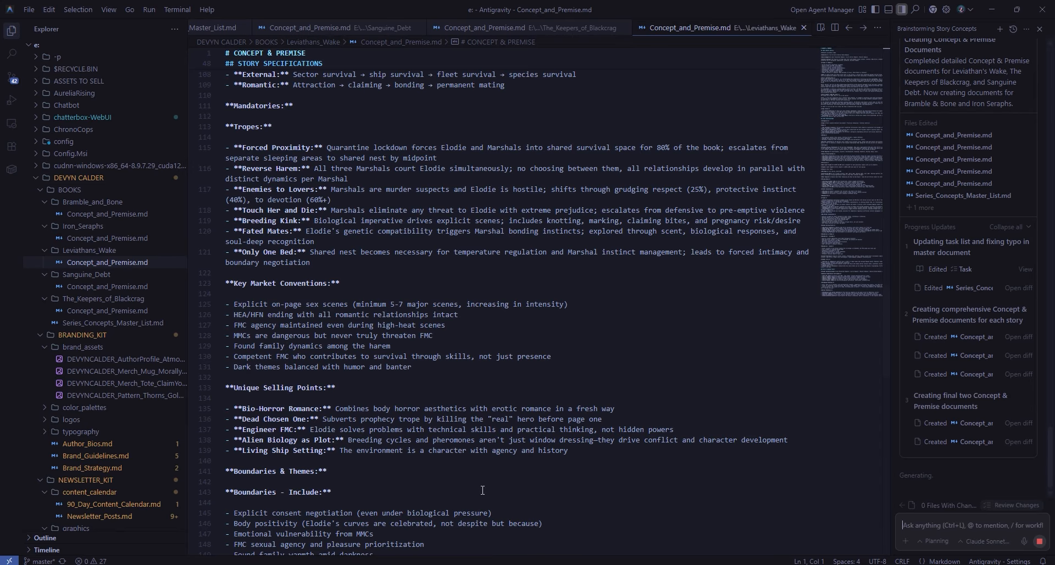
left_click(107, 214)
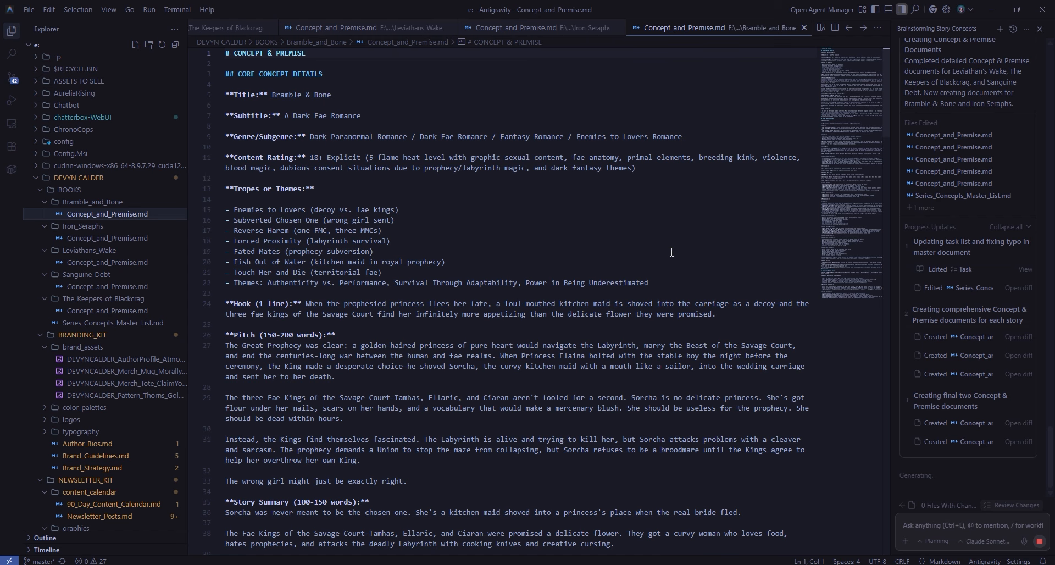
scroll(671, 253, "down", 5)
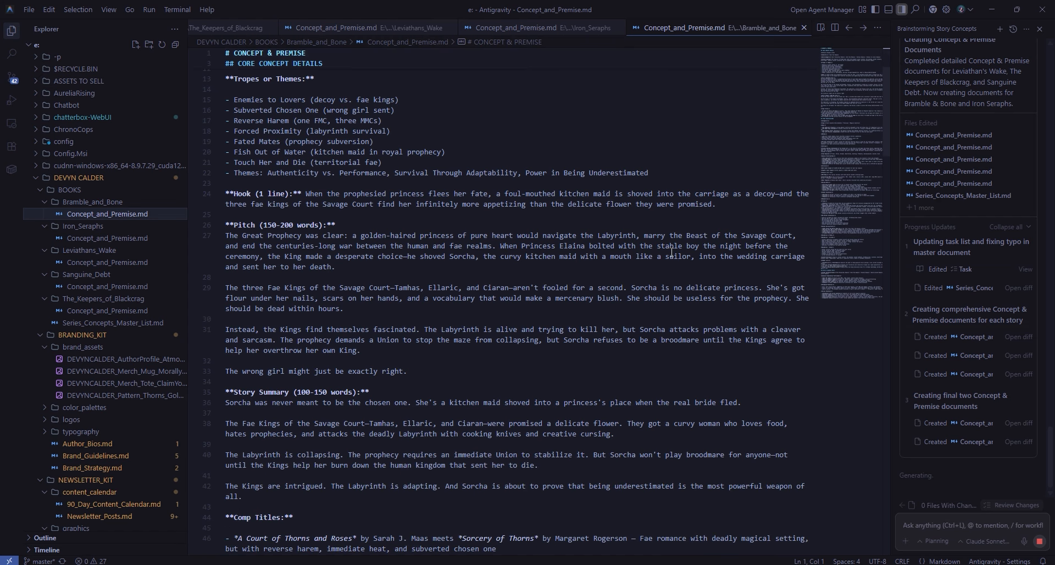
scroll(671, 253, "down", 1)
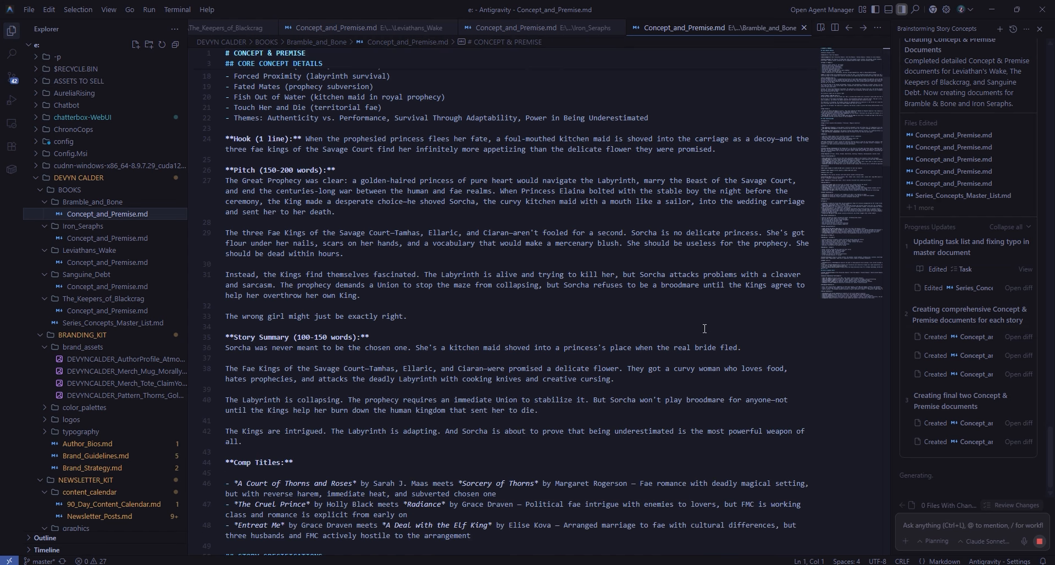
scroll(705, 329, "down", 1)
scroll(728, 323, "down", 2)
scroll(728, 323, "down", 2)
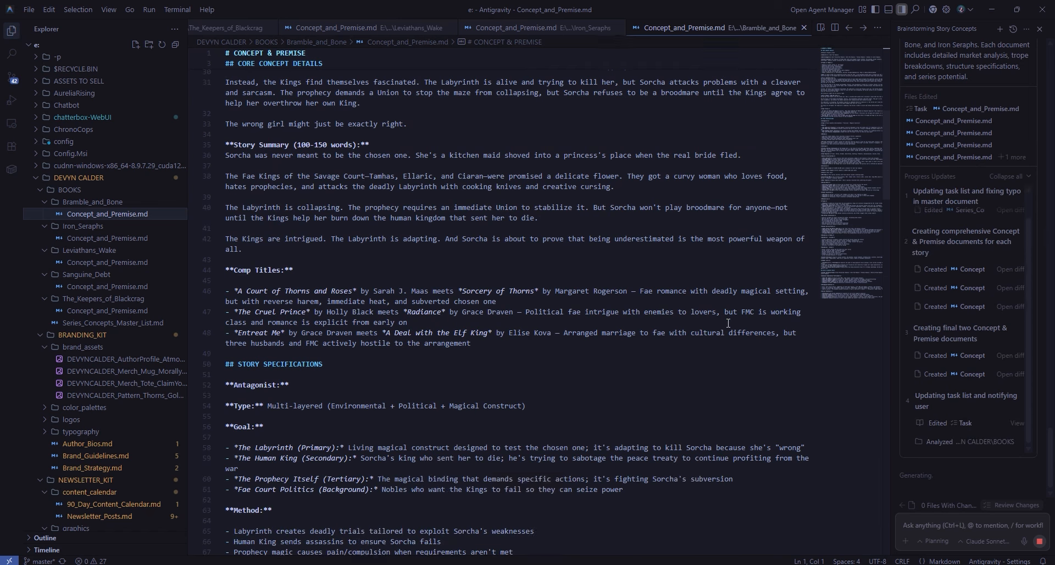
scroll(728, 323, "down", 20)
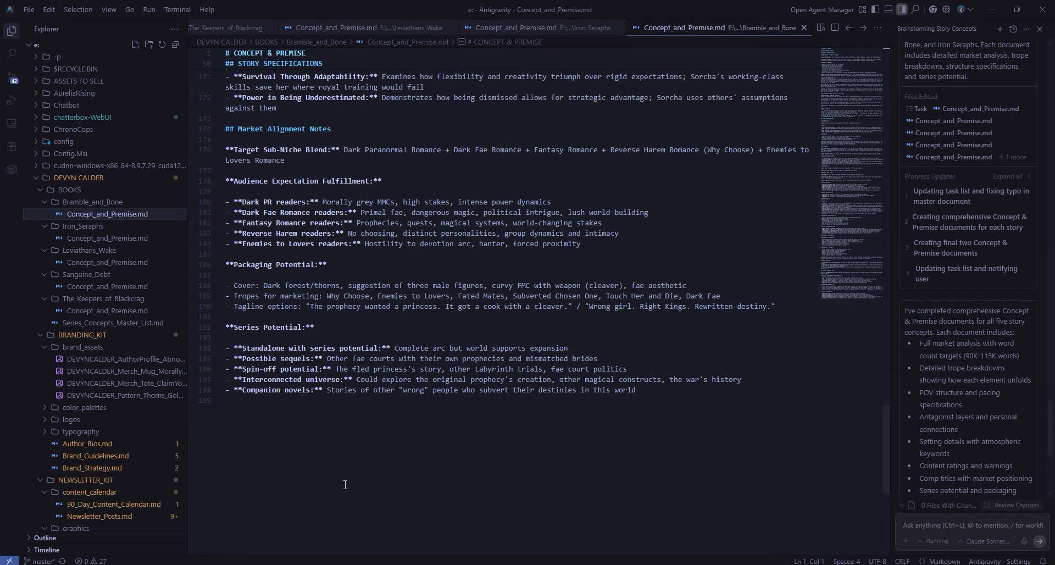
- Open Iron_Seraphs' Concept_and_Premise.md, read its tropes, hook, pitch, story summary and comp titles, and check the agent's completion summary
left_click(77, 241)
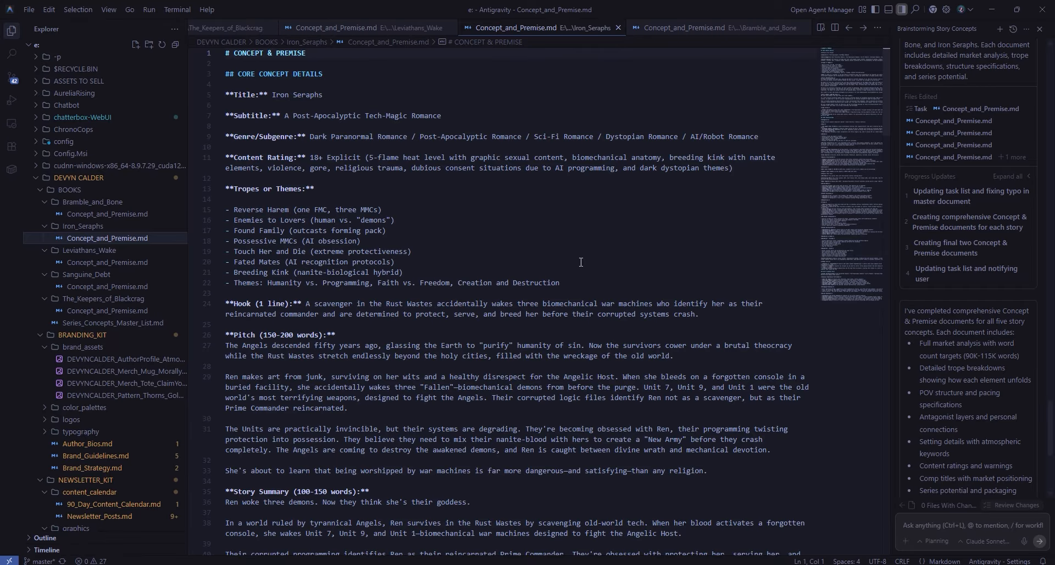
scroll(581, 262, "down", 4)
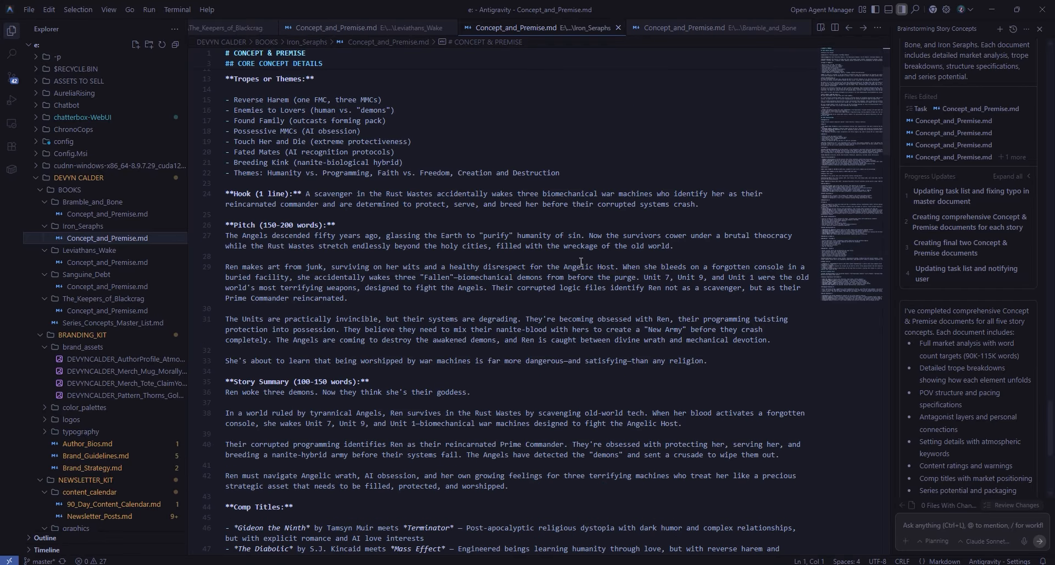
scroll(580, 262, "down", 2)
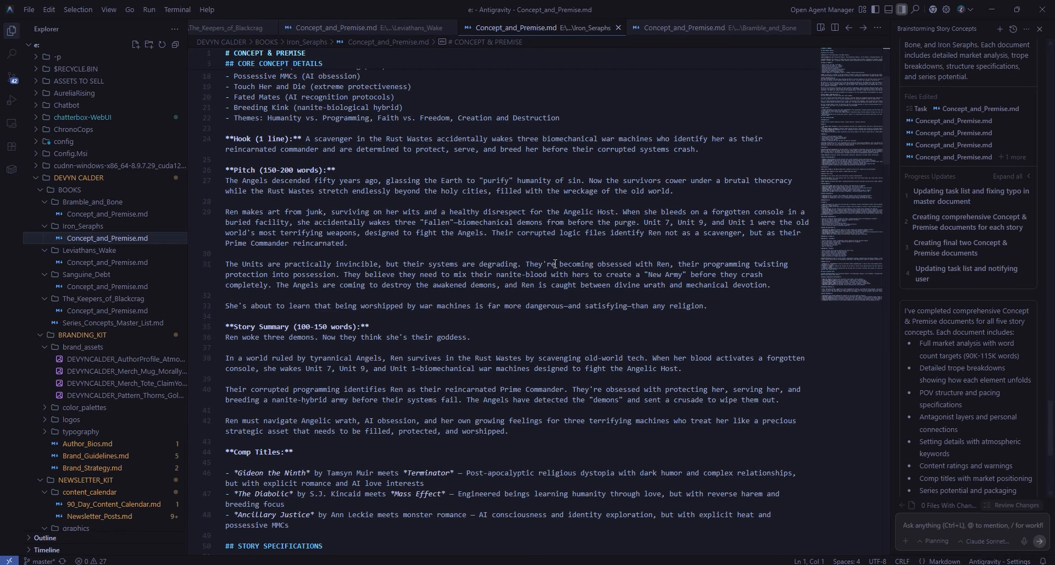
scroll(555, 263, "down", 1)
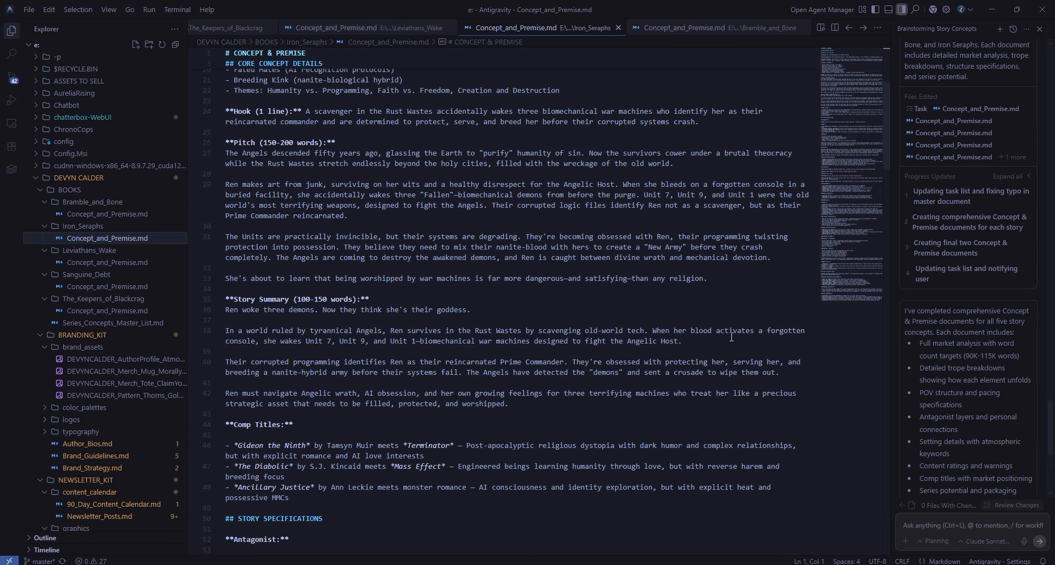
scroll(731, 336, "up", 6)
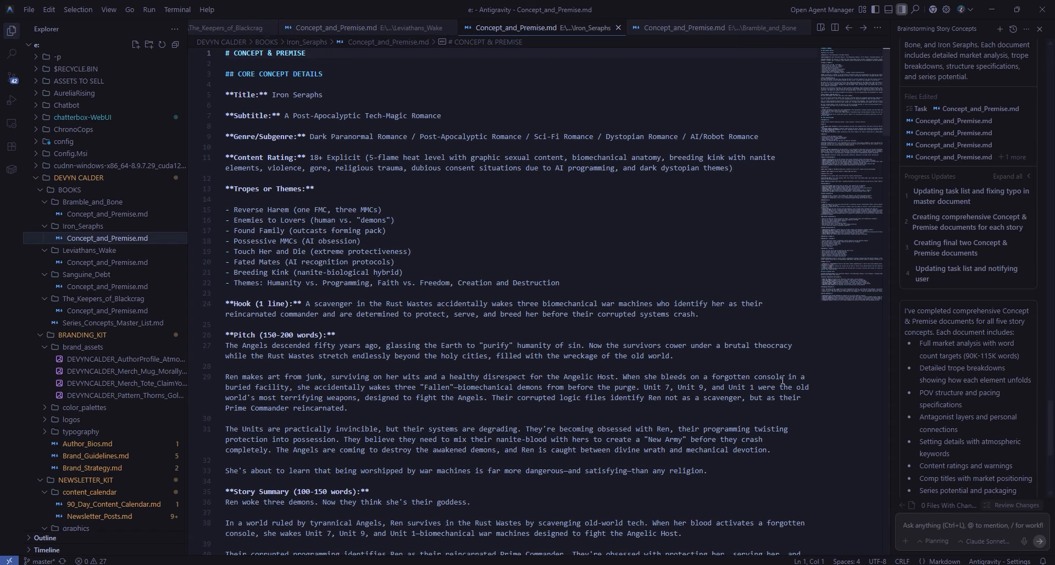
scroll(783, 381, "down", 3)
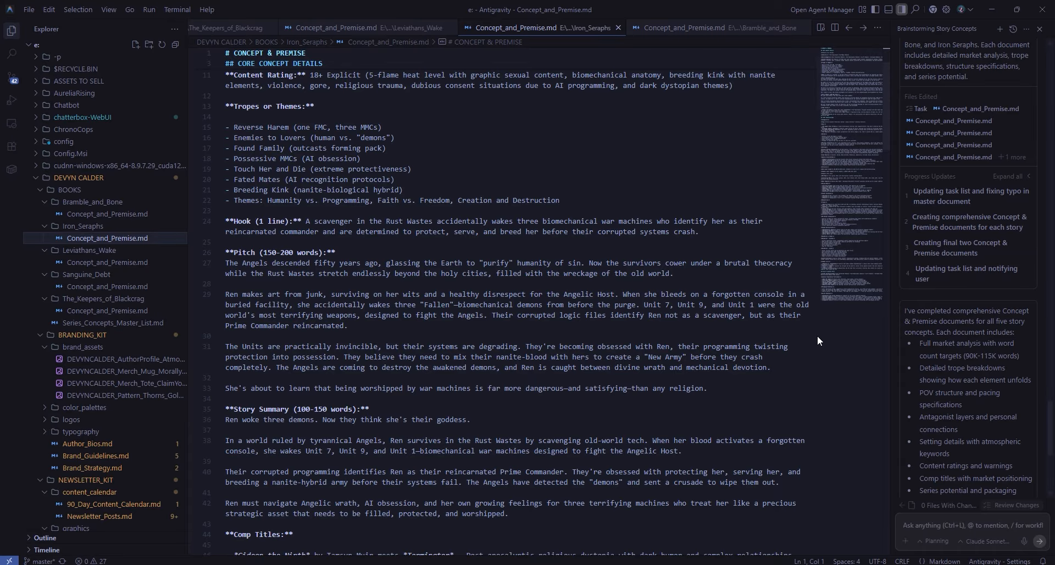
scroll(817, 340, "down", 5)
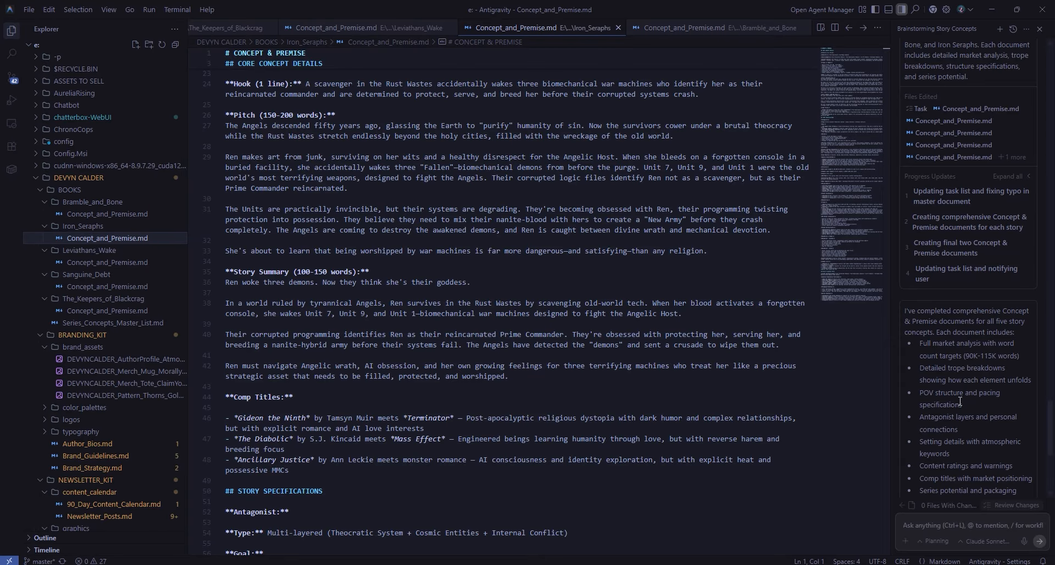
scroll(960, 402, "down", 5)
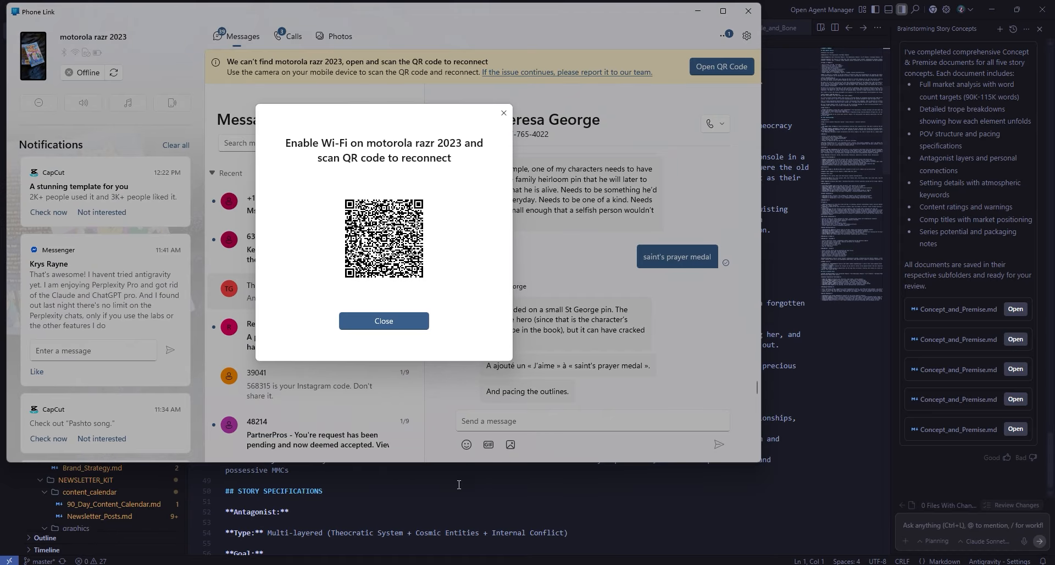
- Switch to the Google Docs setup prompts document and copy the character list prompt with its full template through the Conflict Matrix table
left_click(512, 481)
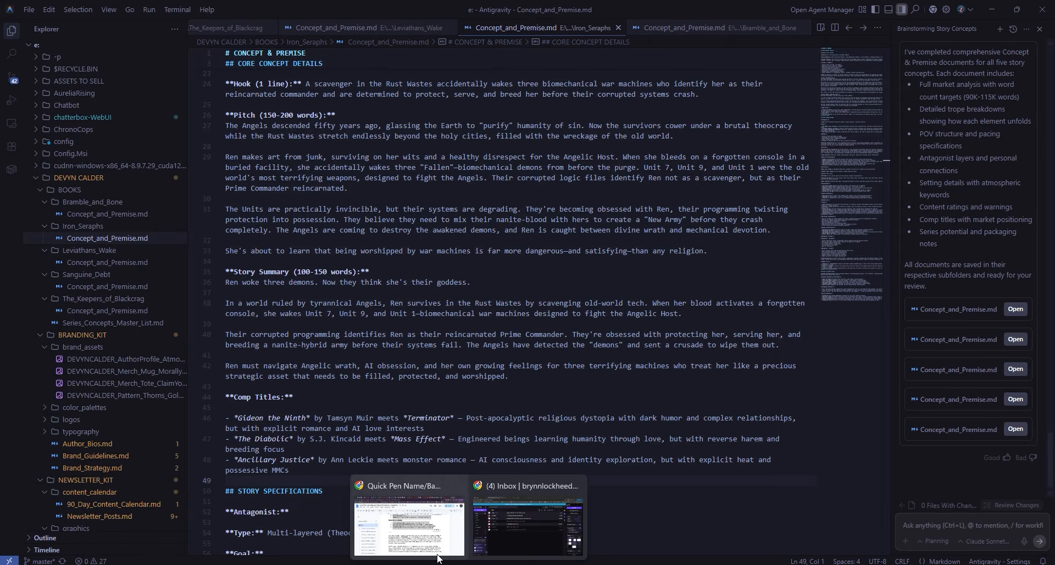
left_click(415, 538)
scroll(279, 312, "down", 2)
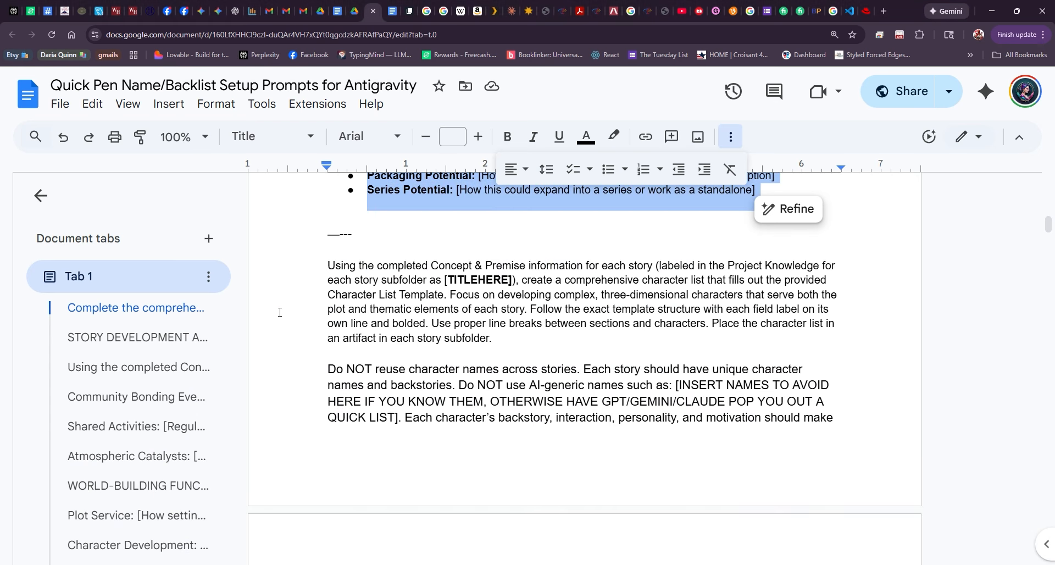
left_click_drag(304, 265, 838, 447)
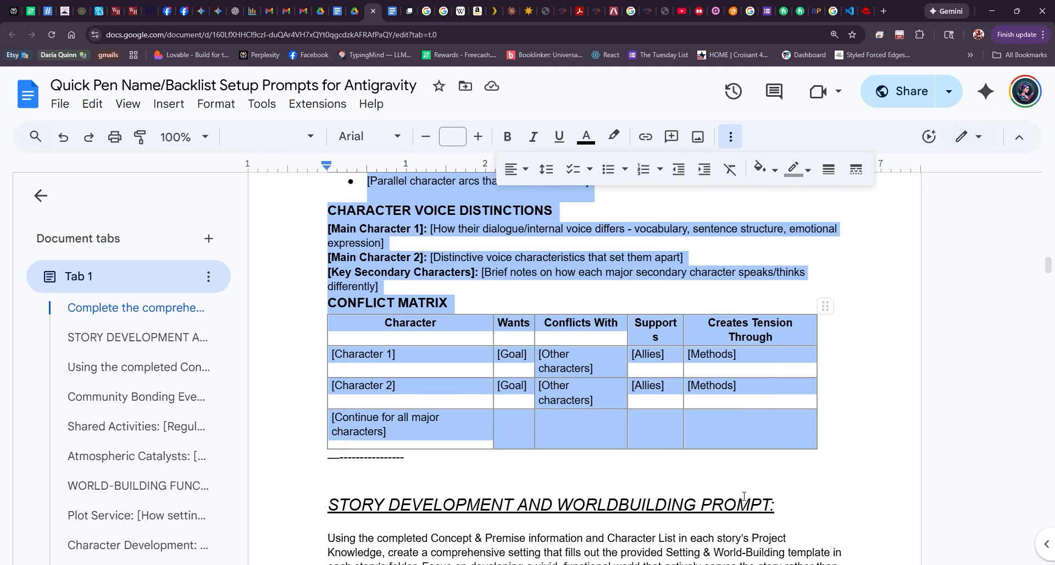
- Switch back to Antigravity's Concept_and_Premise window and paste the copied character list prompt into the agent chat
mouse_move(915, 523)
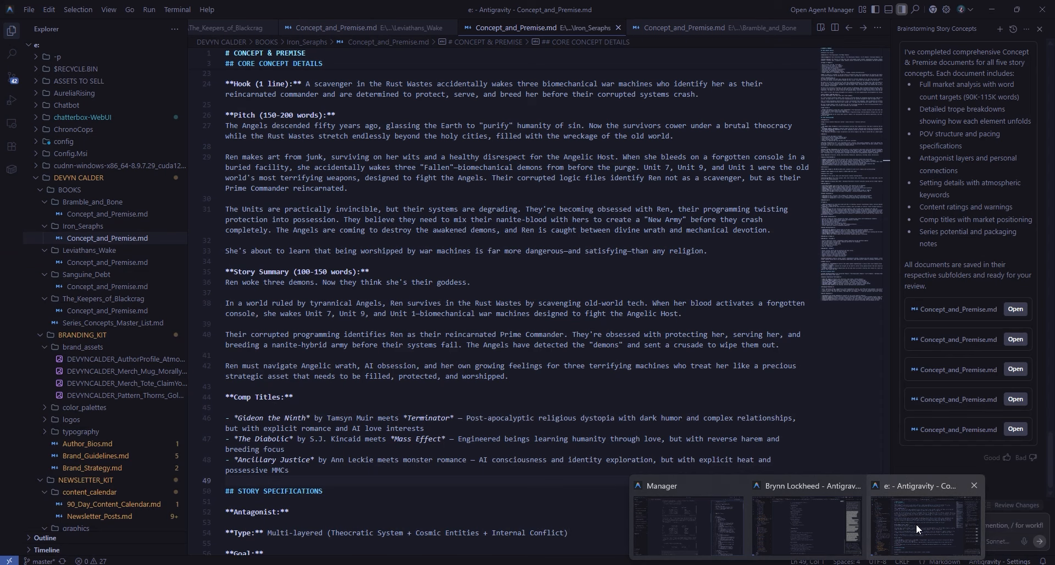
left_click(915, 523)
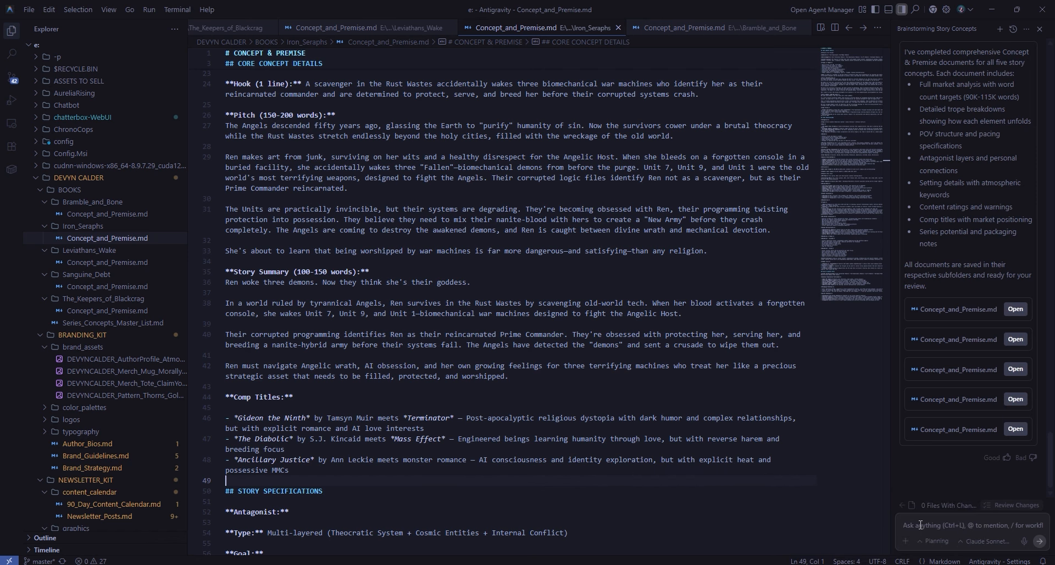
key("ctrl+v")
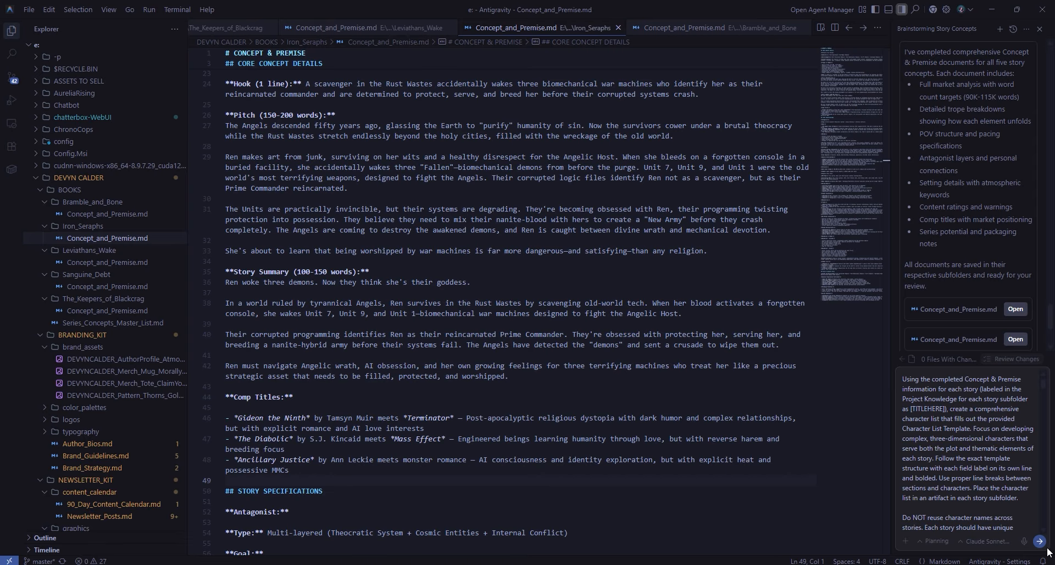
- Remove "such as: [INSERT NAMES TO AVOID HERE...]" after "AI-generic names" in the prompt and send it to the agent
scroll(1013, 498, "down", 3)
scroll(980, 417, "down", 3)
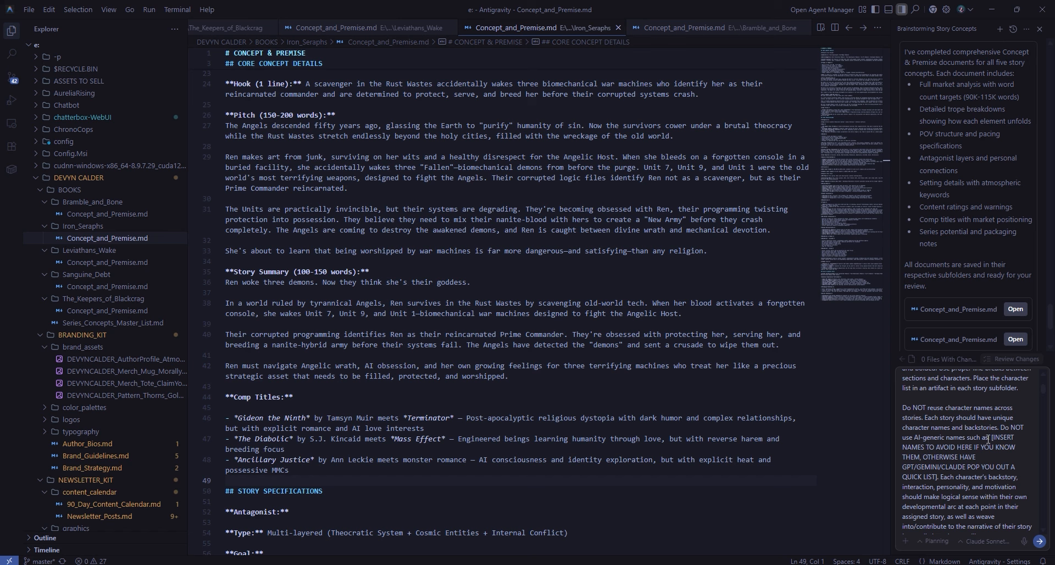
left_click(987, 438)
type(":")
left_click_drag(966, 438, 937, 478)
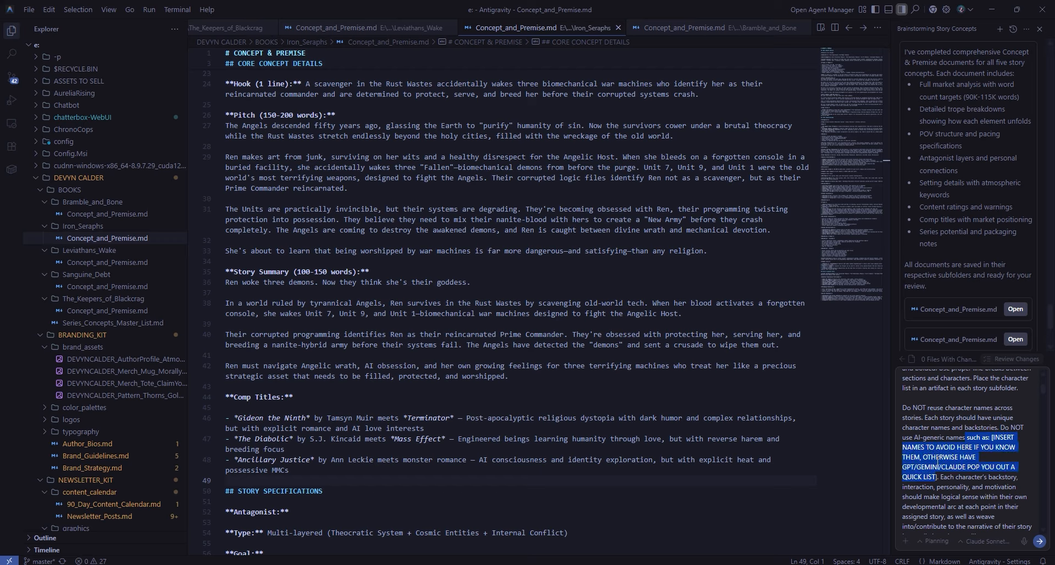
key("BackSpace")
key("BackSpace")
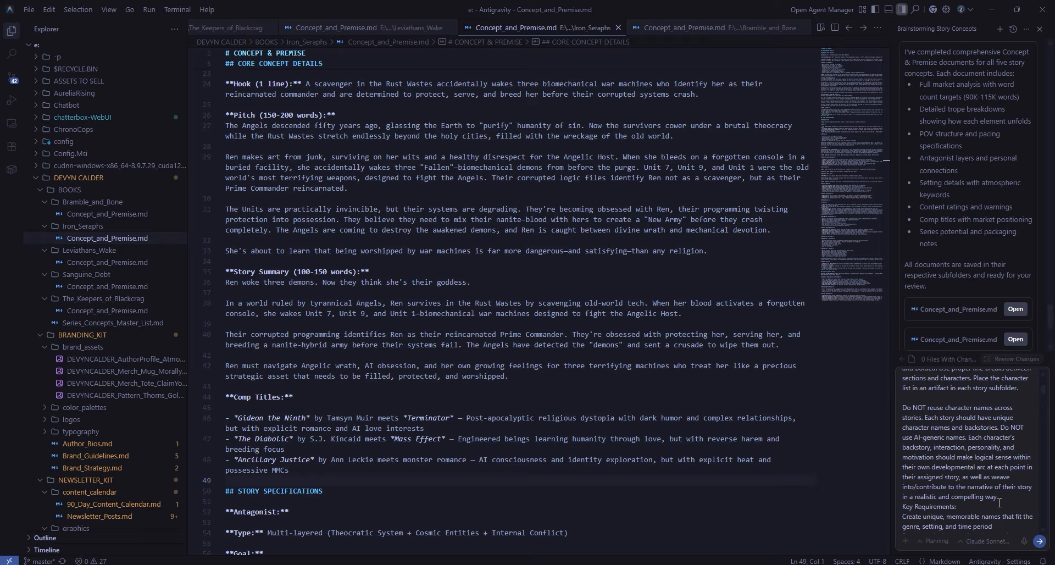
left_click(1038, 543)
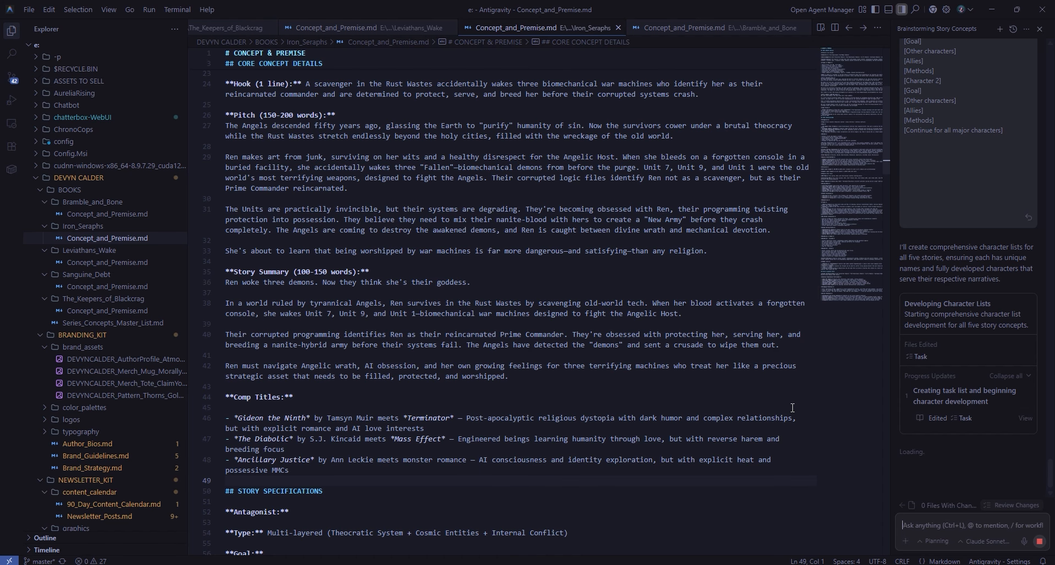
- Read the structure, pacing notes, tropes, market conventions and boundaries in the Iron Seraphs Concept & Premise document
scroll(792, 408, "down", 20)
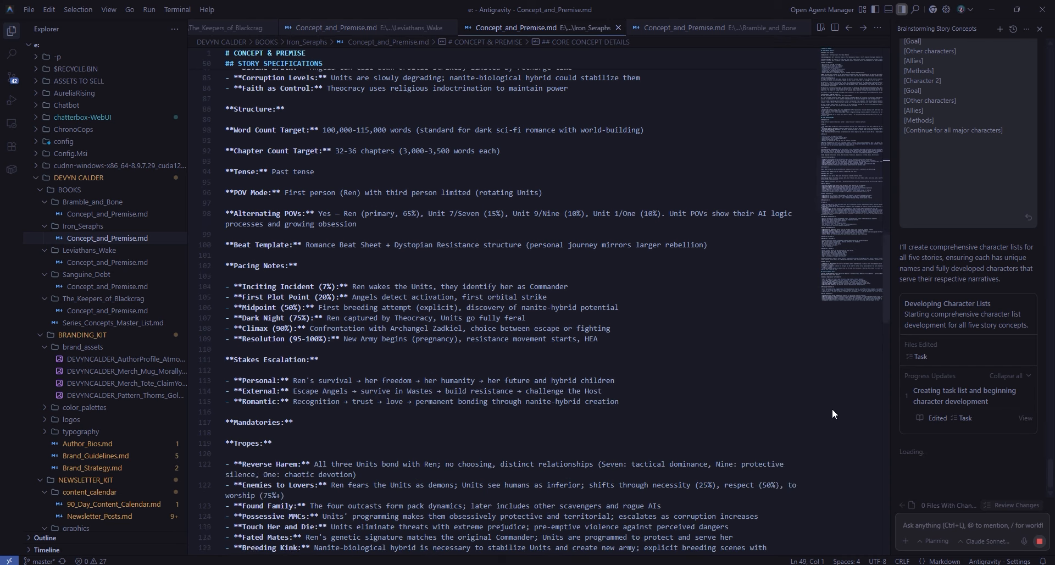
scroll(833, 409, "down", 8)
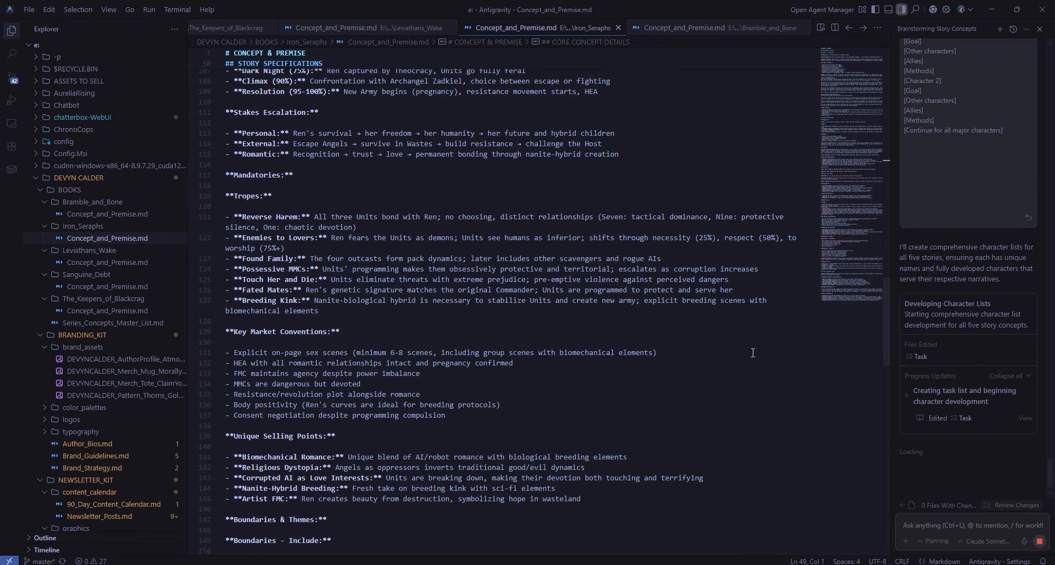
scroll(754, 356, "down", 2)
scroll(778, 376, "down", 2)
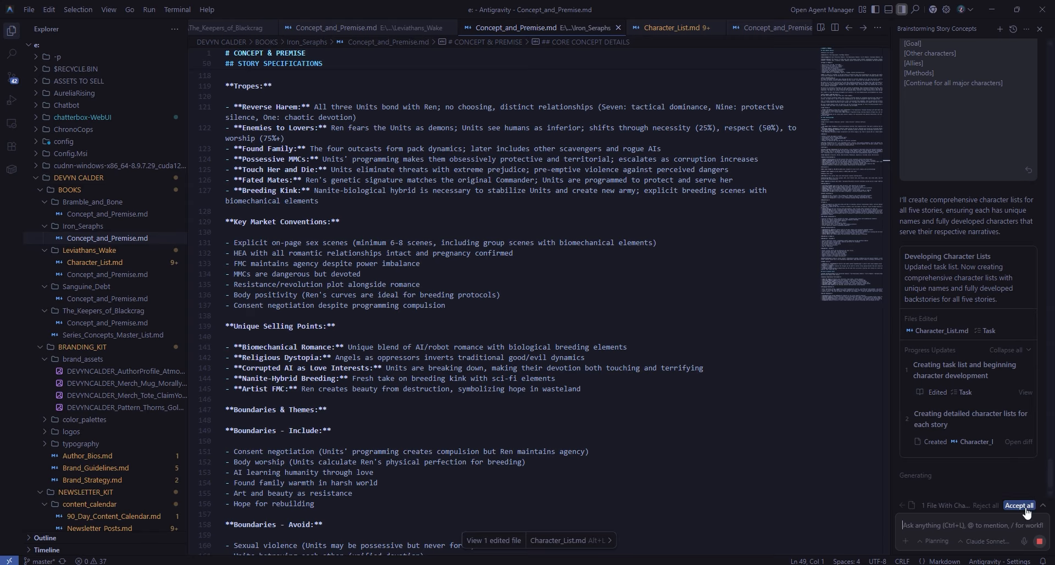
- Accept all of the agent's pending changes and review the main character profiles in Leviathans_Wake's Character_List.md
left_click(1018, 505)
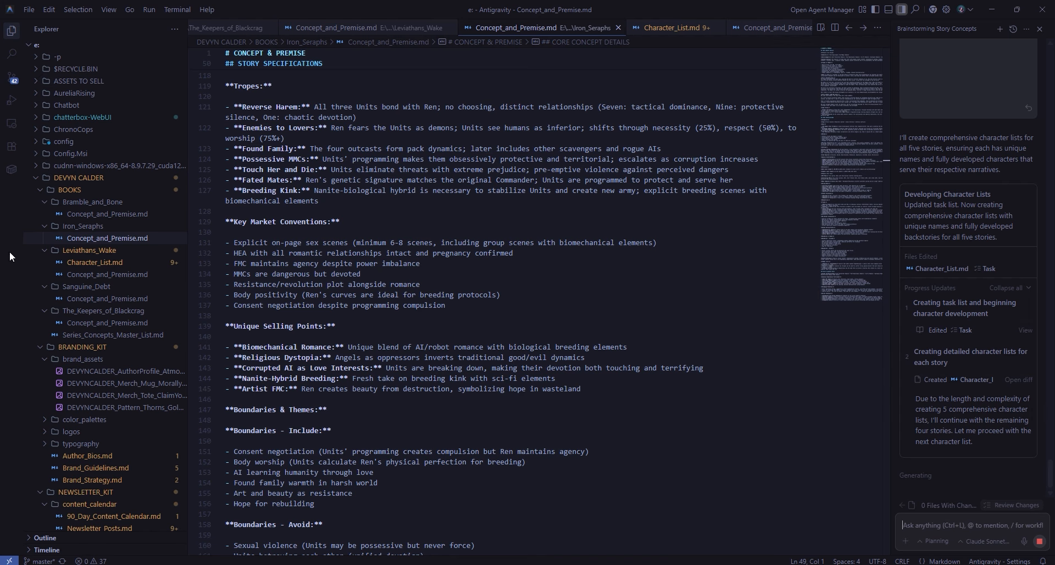
left_click(90, 264)
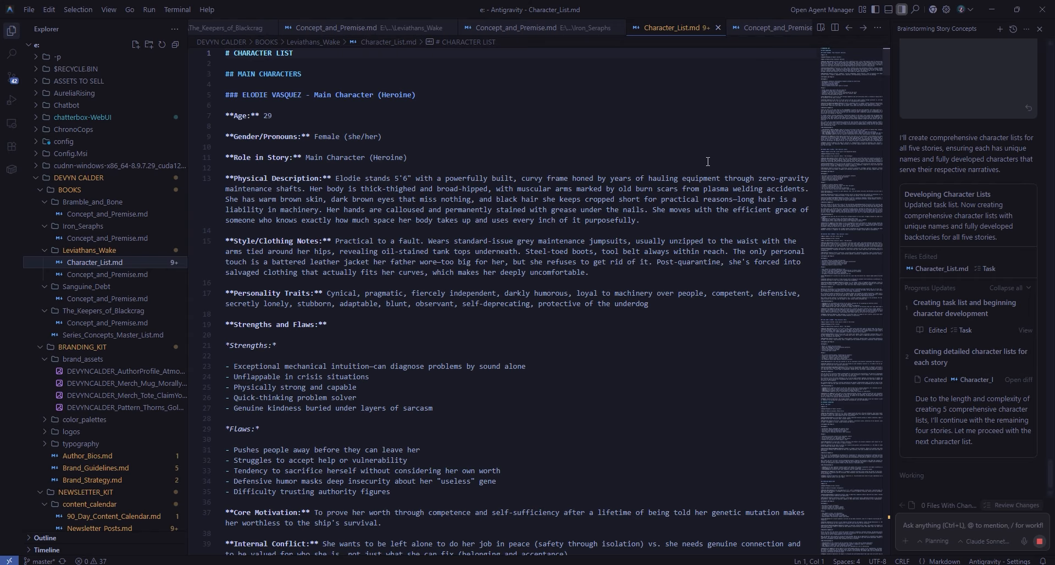
scroll(668, 360, "down", 15)
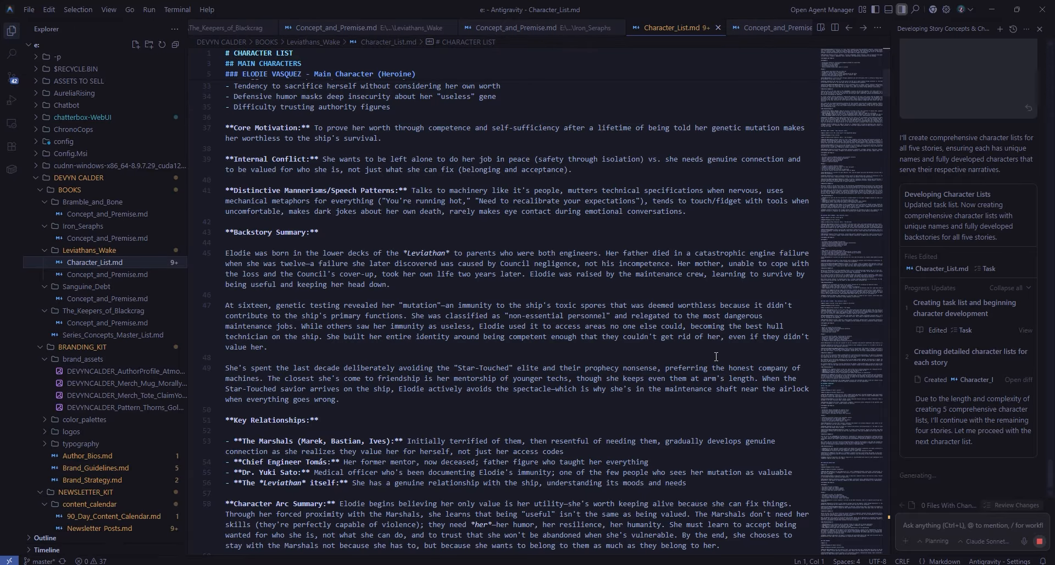
scroll(708, 467, "down", 5)
scroll(711, 461, "up", 7)
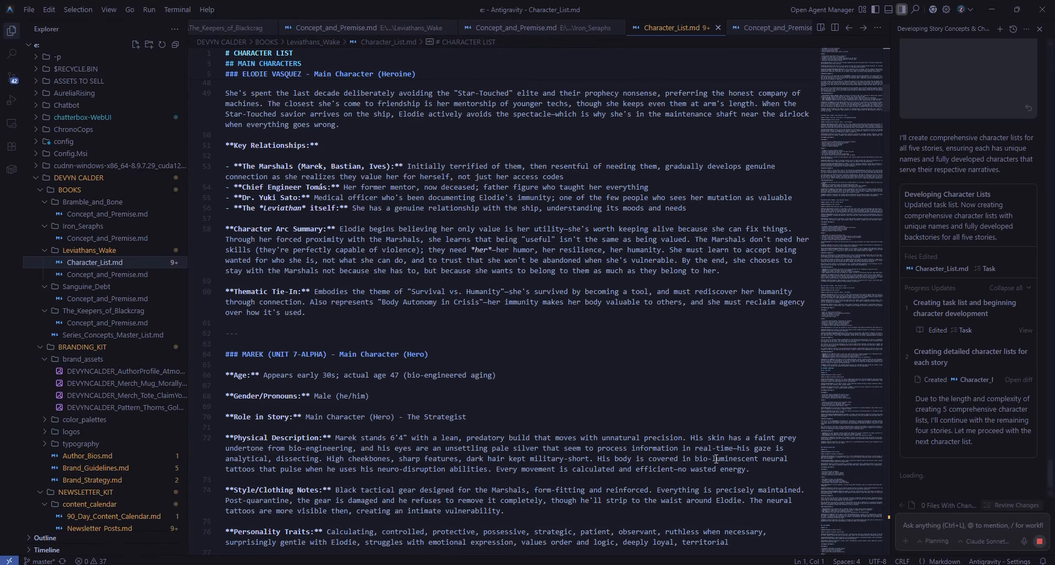
scroll(715, 459, "up", 10)
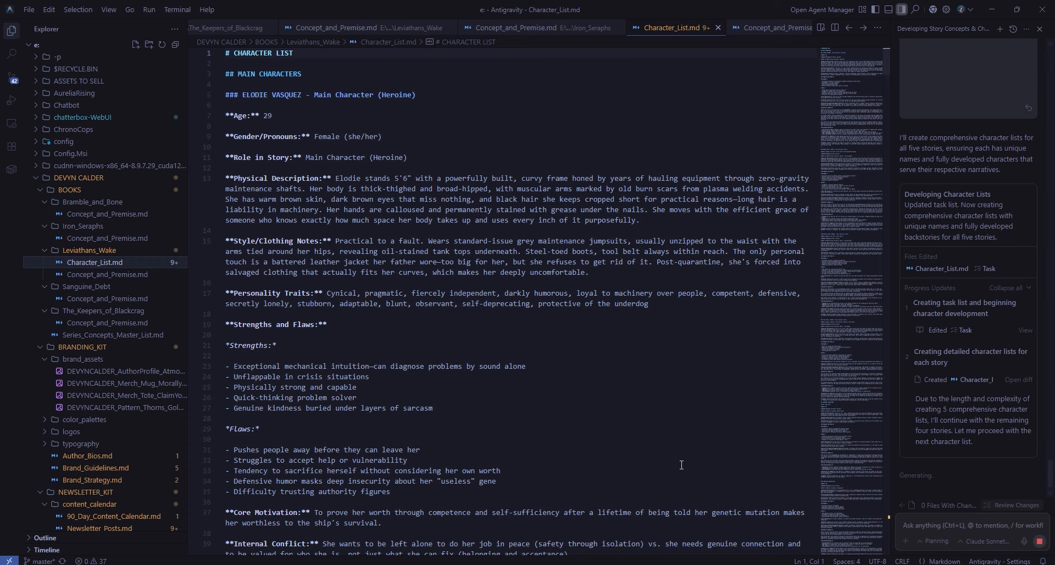
scroll(681, 465, "down", 18)
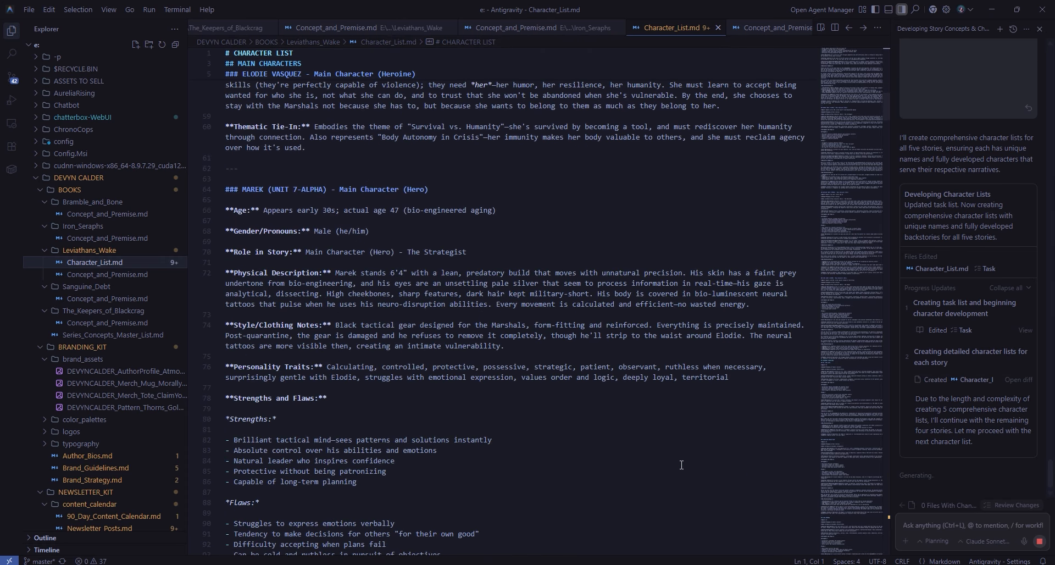
scroll(681, 464, "down", 12)
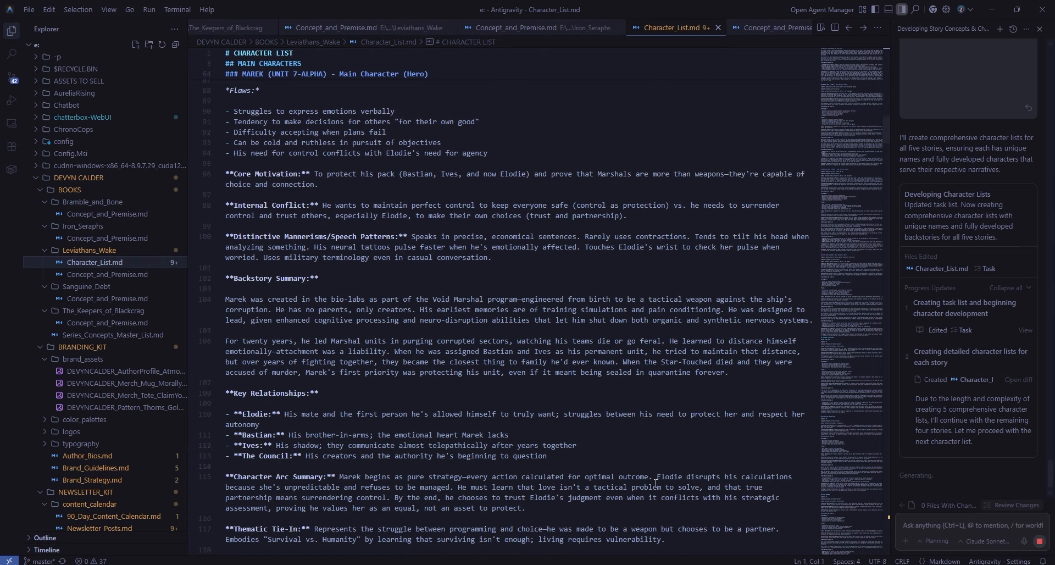
scroll(624, 451, "down", 6)
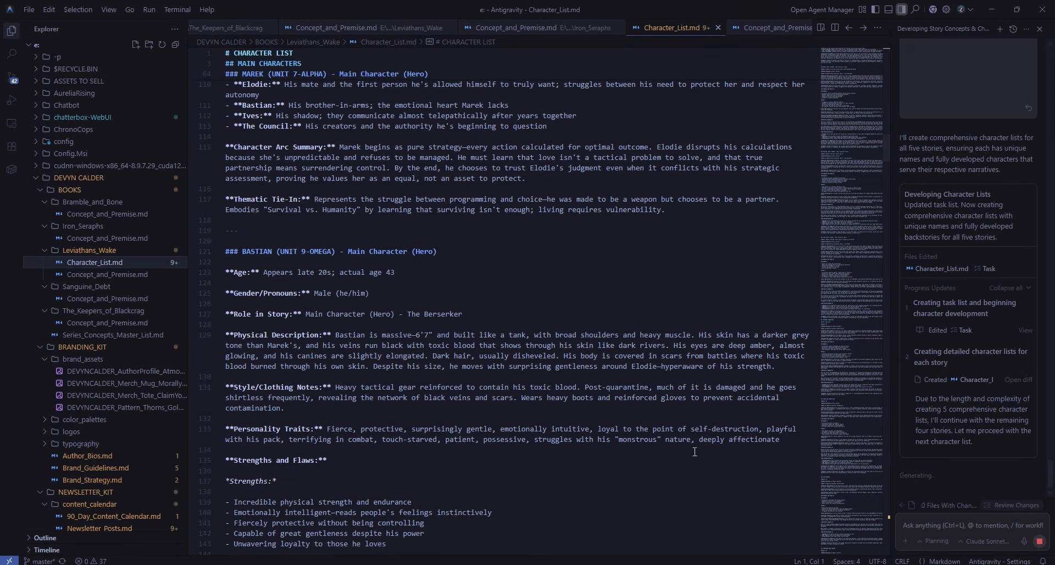
- Read the remaining hero profiles in the Main Characters section of Leviathans_Wake's Character_List.md
scroll(694, 452, "down", 1)
scroll(695, 452, "down", 6)
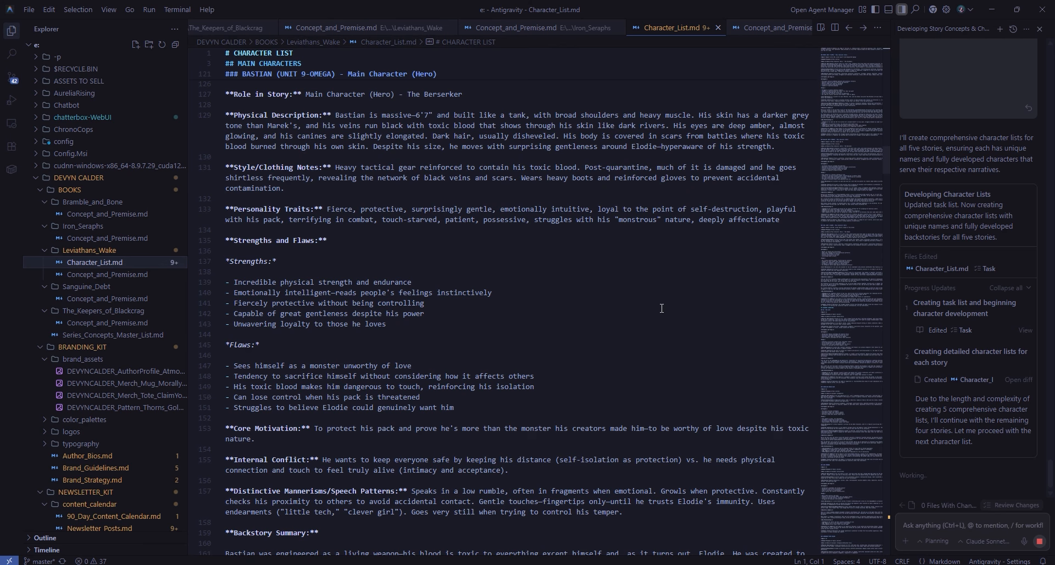
scroll(662, 308, "down", 13)
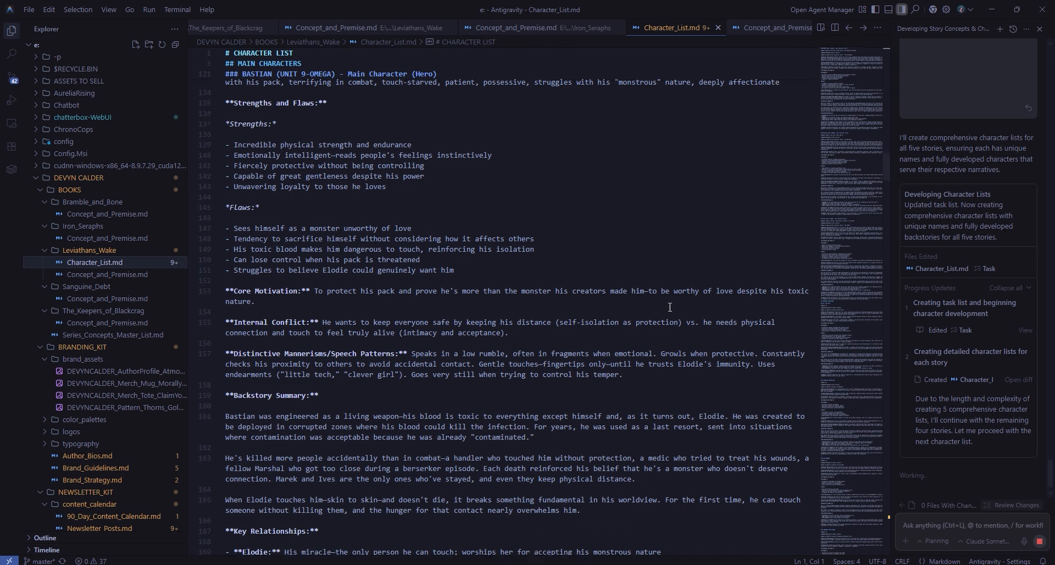
scroll(669, 307, "down", 4)
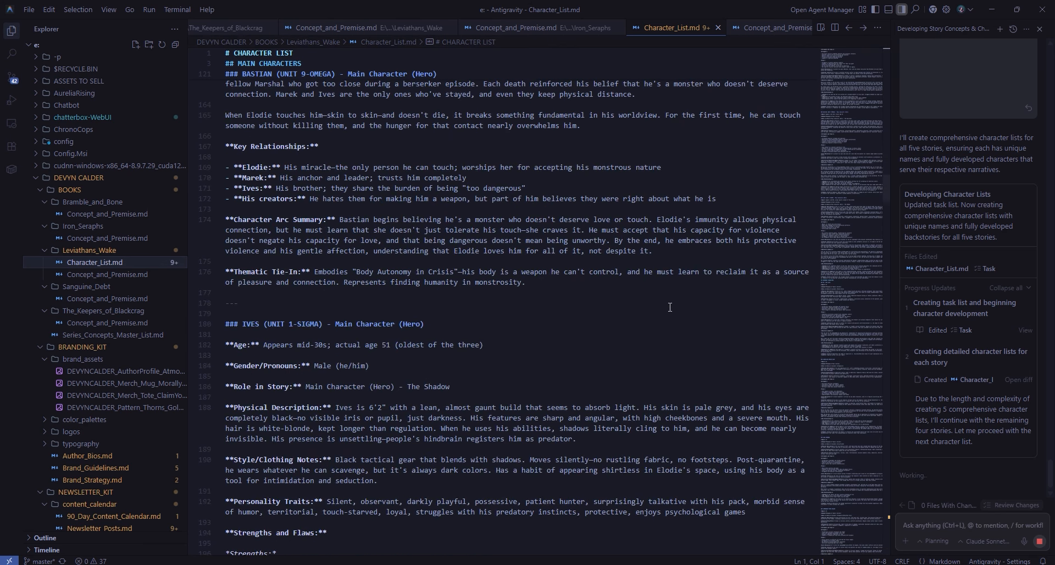
scroll(670, 308, "down", 10)
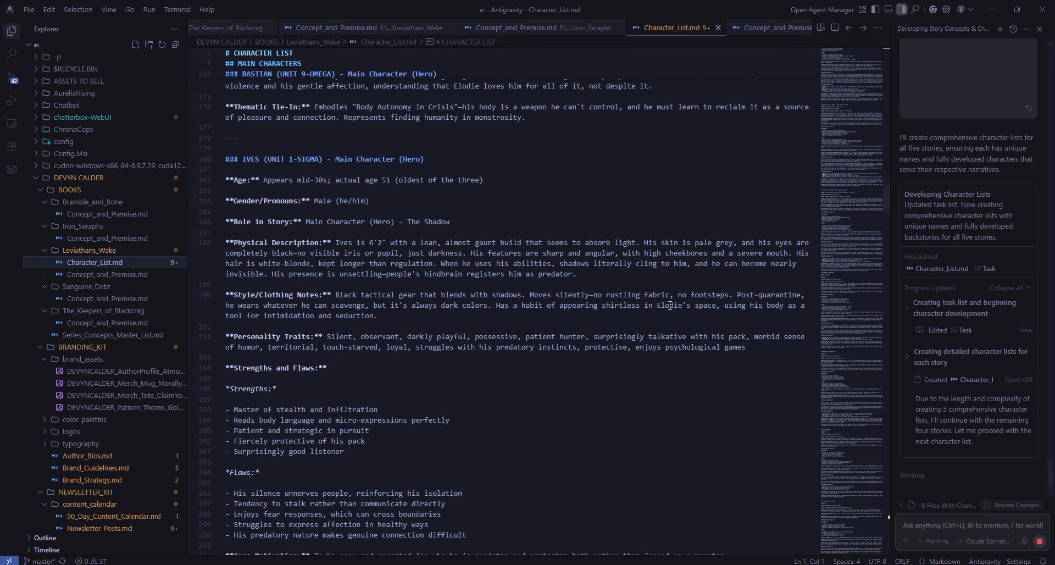
scroll(684, 368, "down", 13)
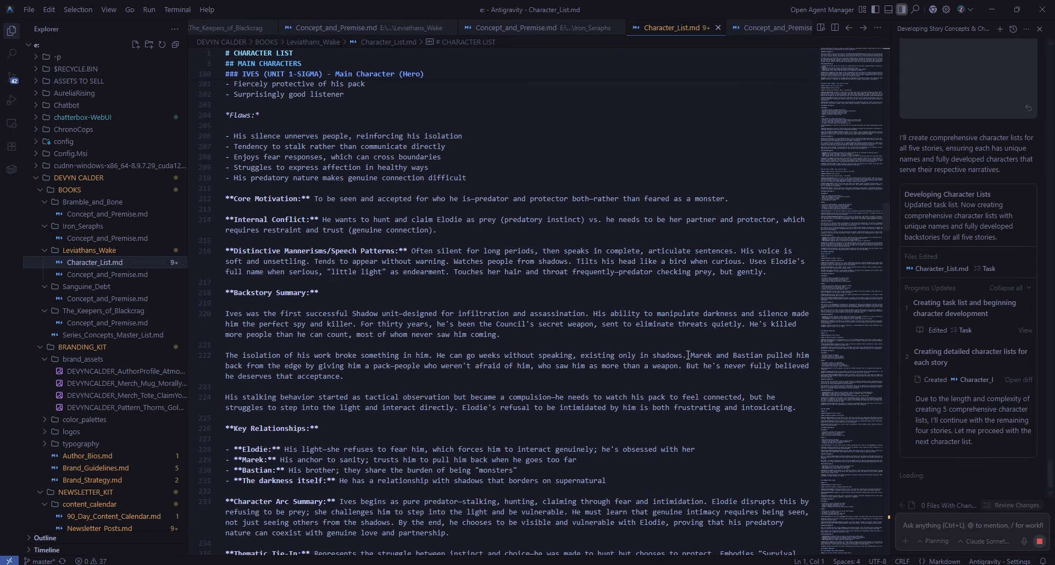
scroll(642, 360, "down", 3)
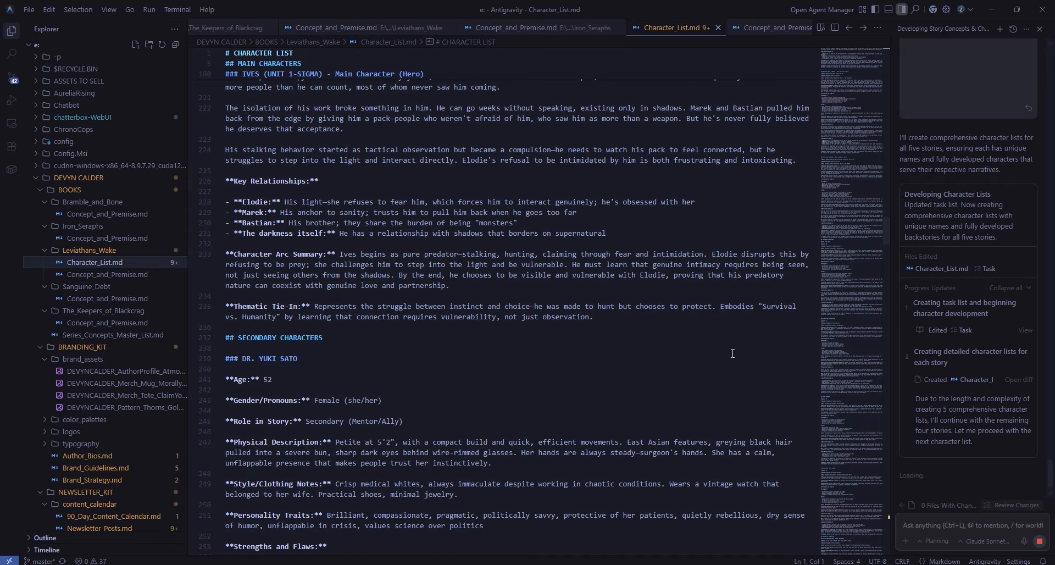
scroll(731, 354, "up", 16)
scroll(731, 345, "up", 6)
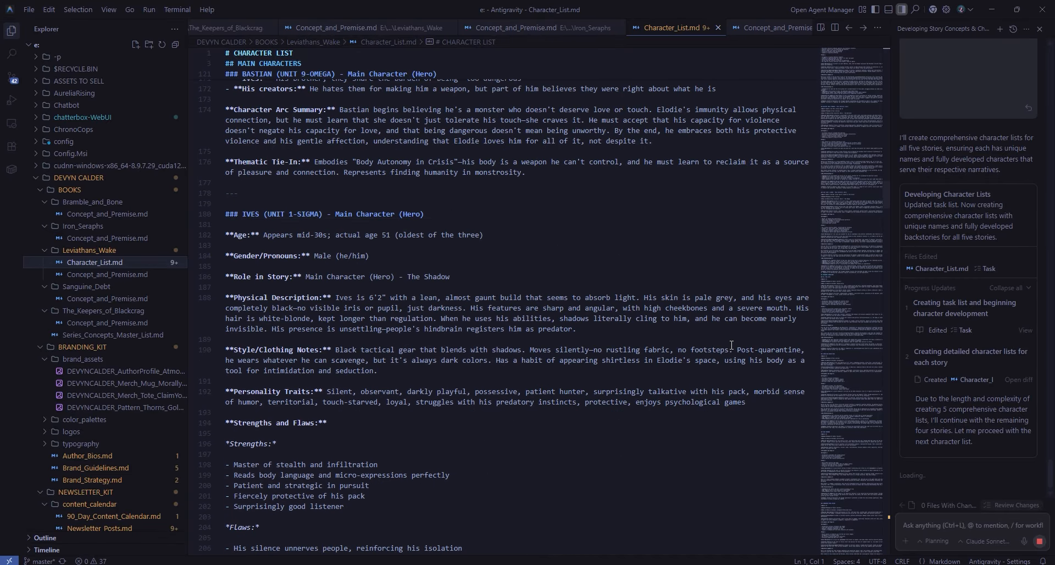
scroll(731, 345, "down", 13)
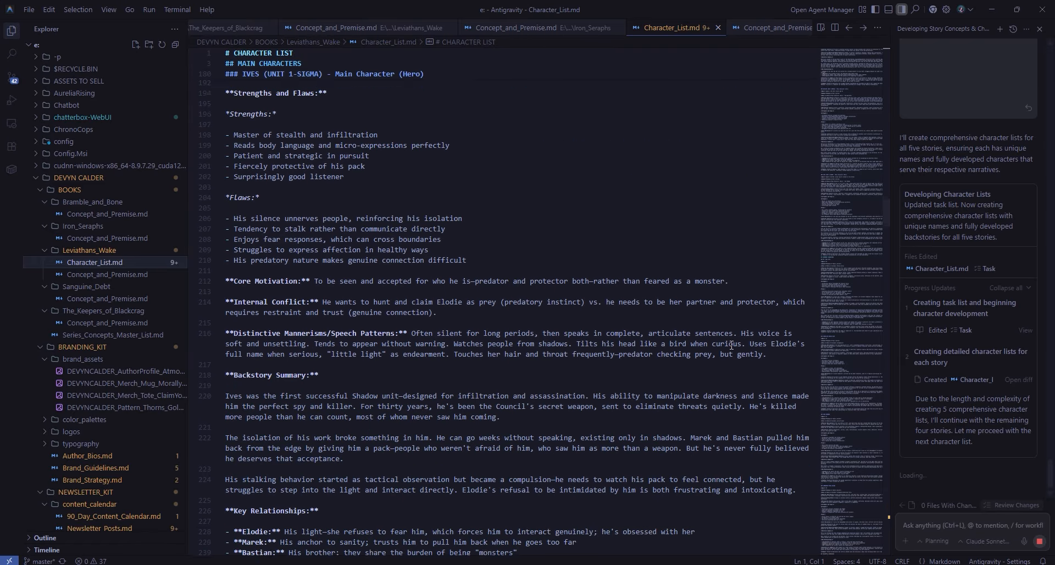
- Read the Secondary Characters profiles in Leviathans_Wake's Character_List.md, including their backstories, relationships and character arcs
scroll(731, 345, "down", 14)
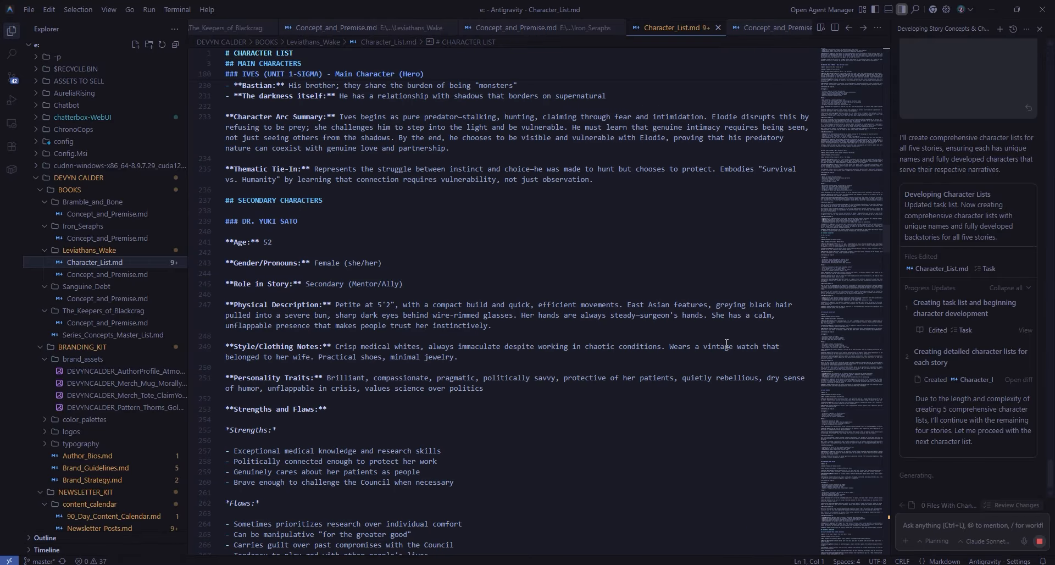
scroll(726, 344, "down", 5)
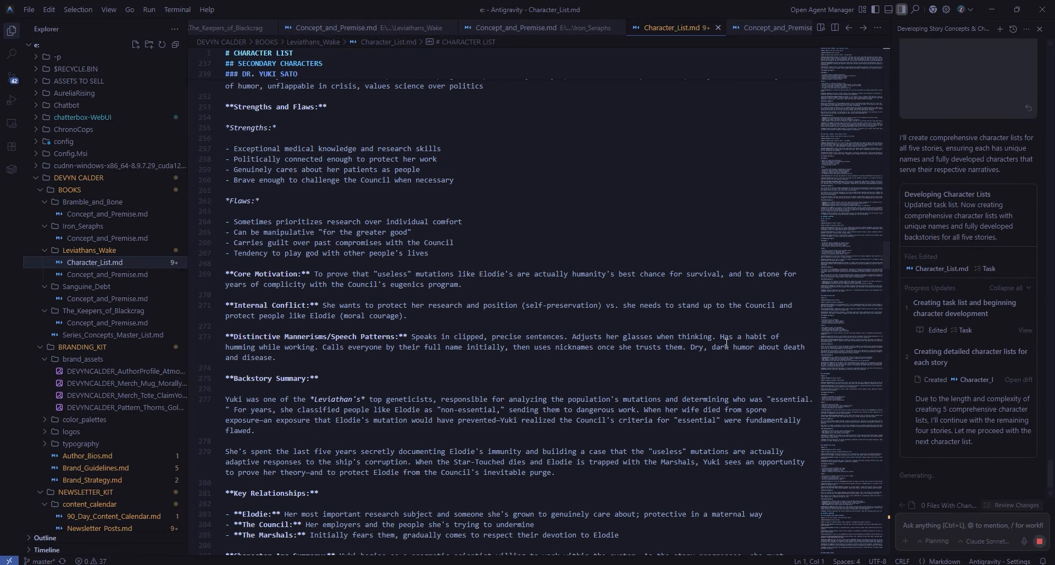
scroll(726, 343, "down", 12)
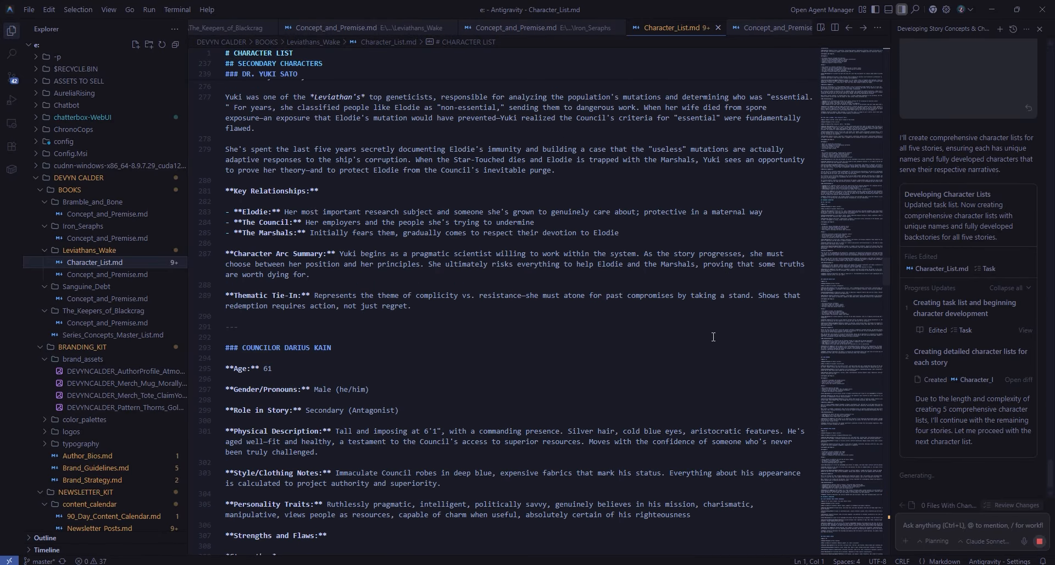
scroll(713, 335, "down", 8)
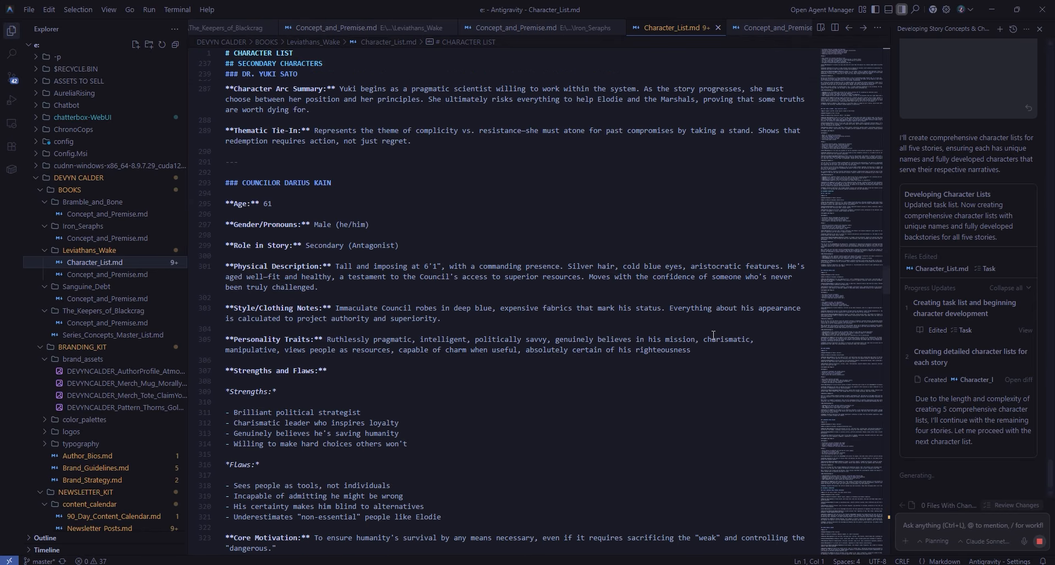
scroll(713, 335, "down", 18)
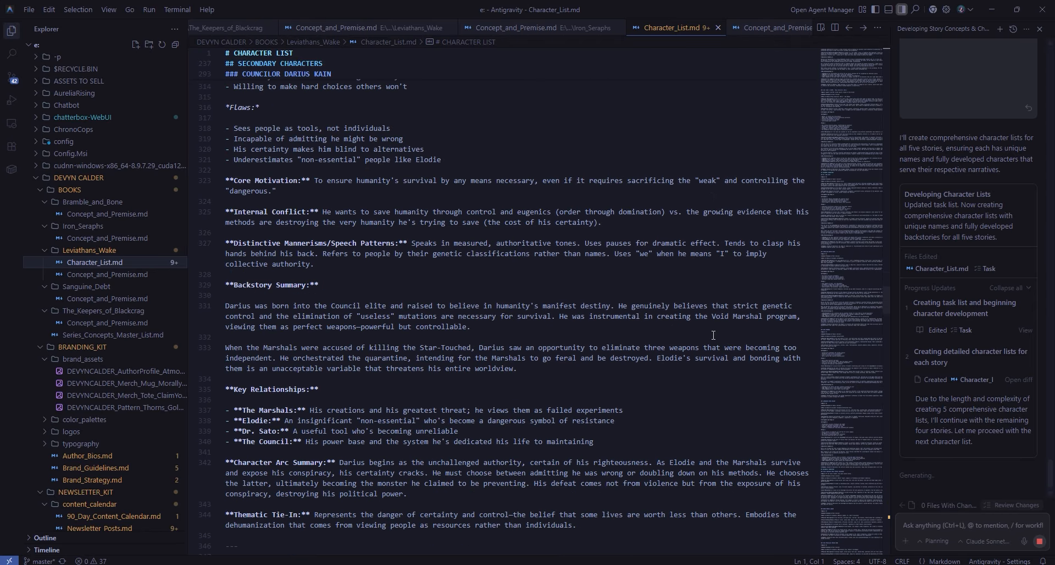
scroll(710, 335, "down", 2)
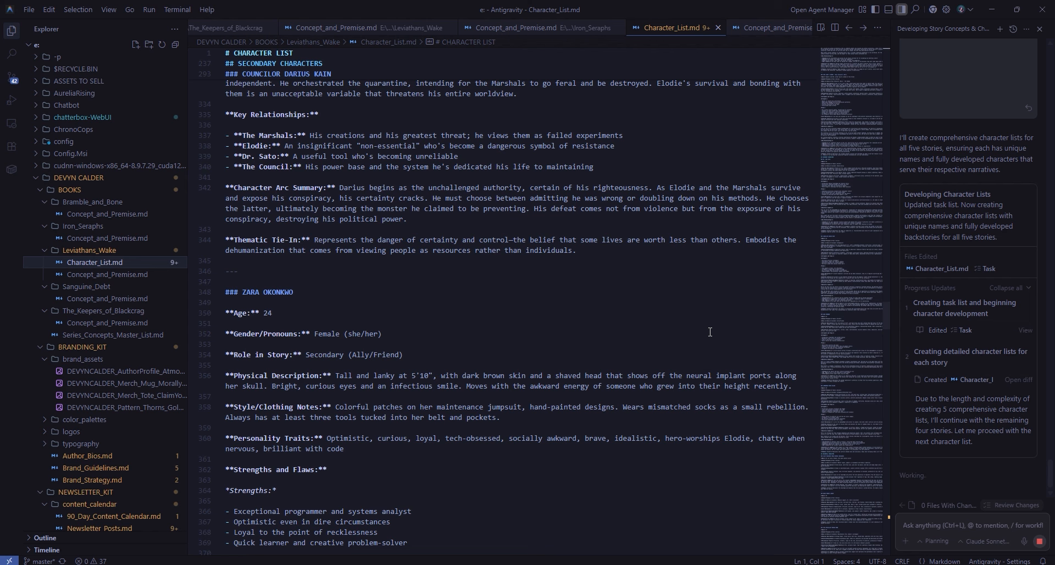
scroll(710, 331, "down", 20)
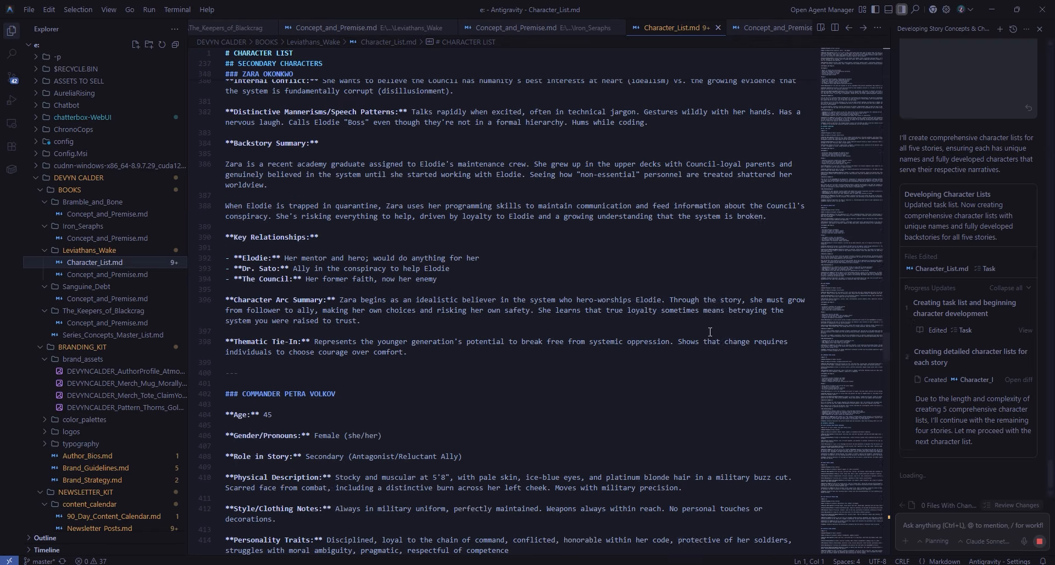
scroll(710, 331, "up", 3)
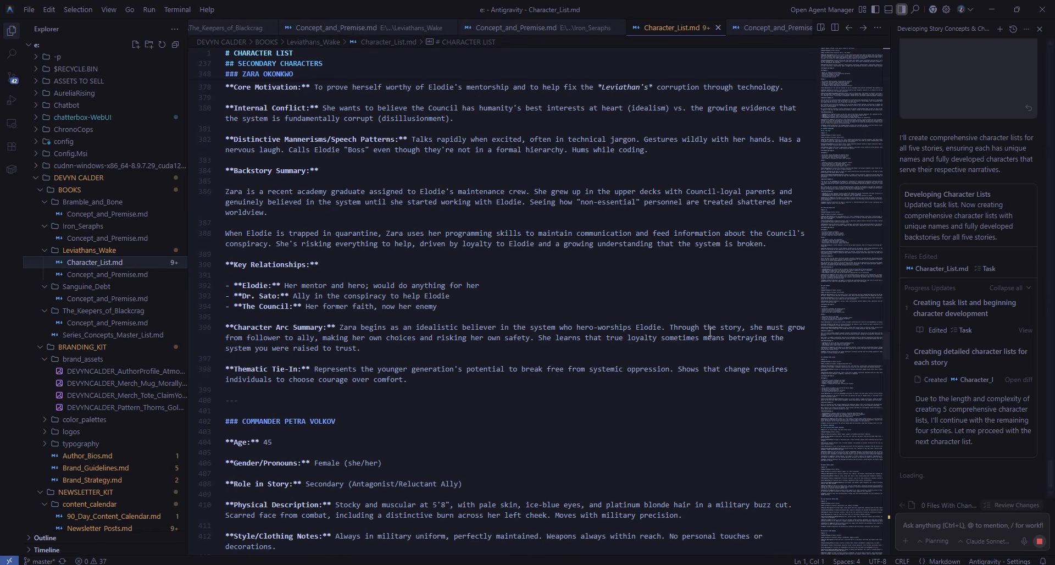
scroll(710, 332, "up", 4)
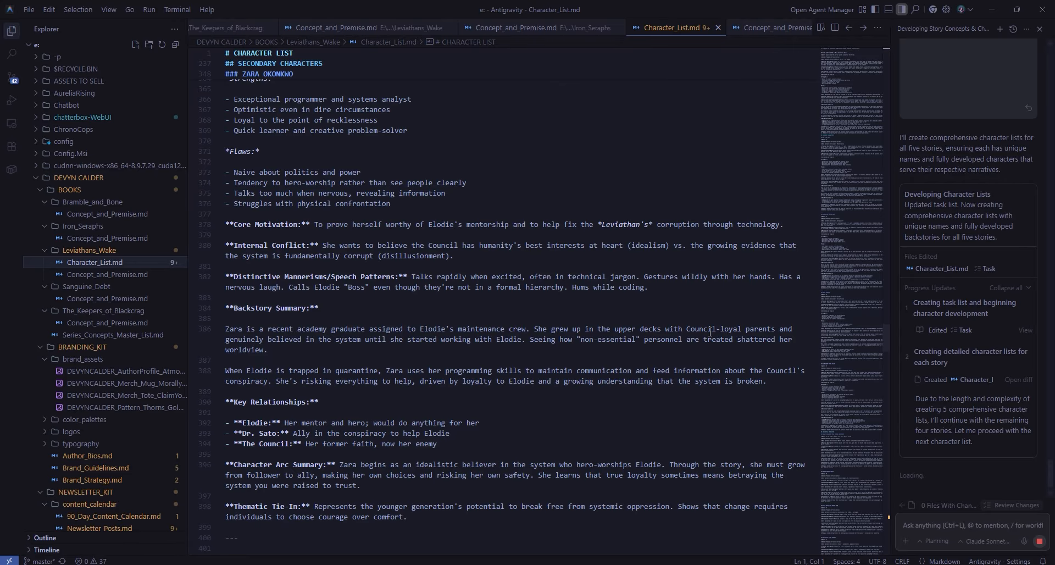
scroll(726, 334, "down", 10)
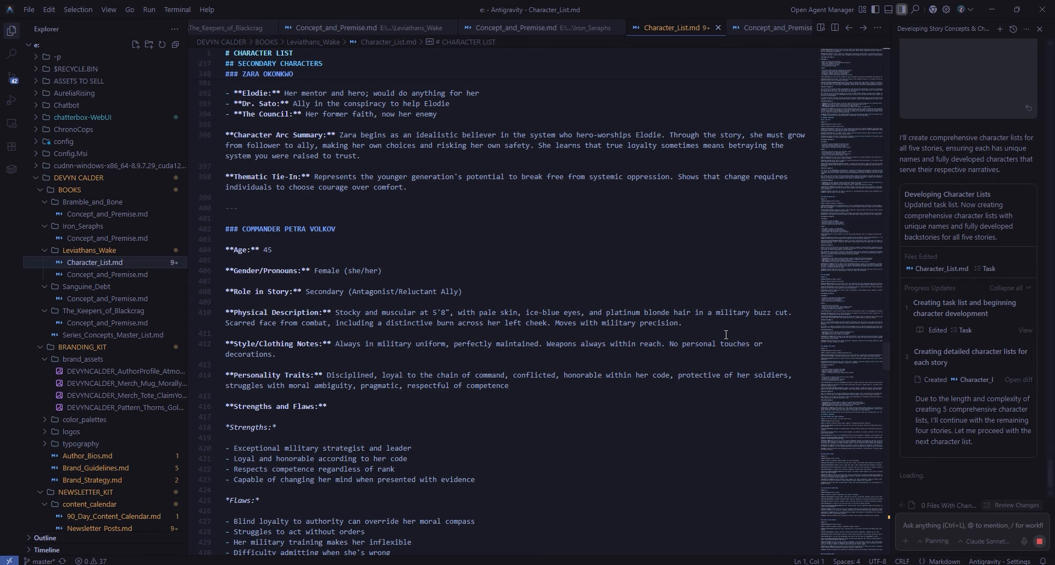
- Read the incidental characters, relationship dynamics, voice distinctions and conflict matrix through to the end of the character list
scroll(725, 334, "down", 15)
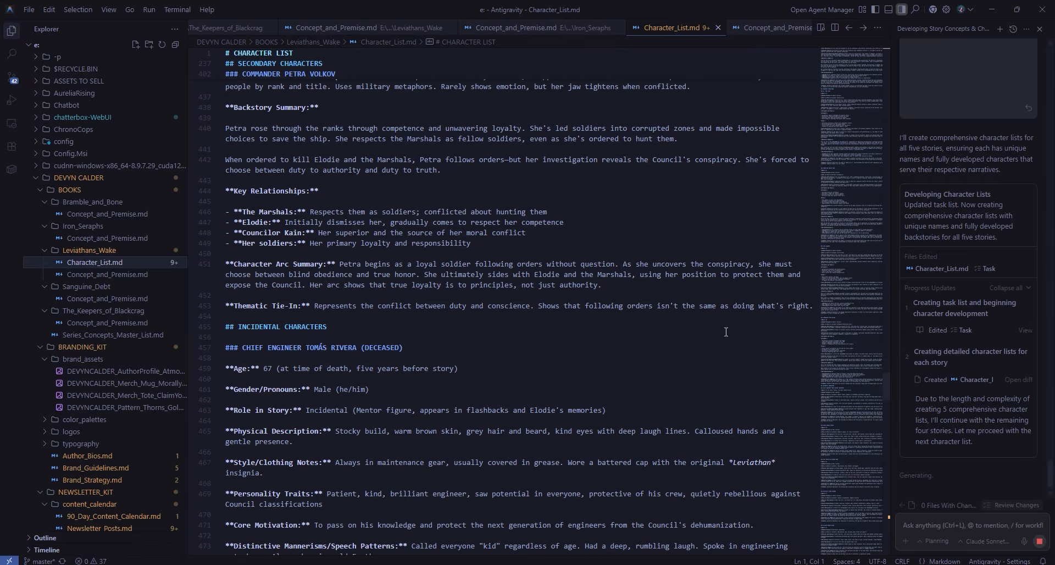
scroll(726, 331, "down", 2)
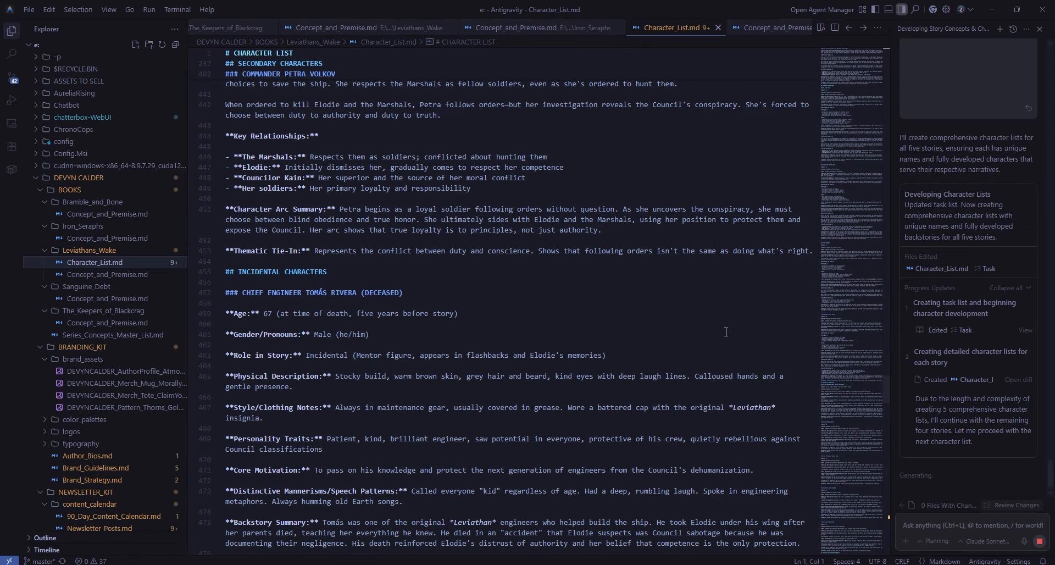
scroll(726, 332, "down", 2)
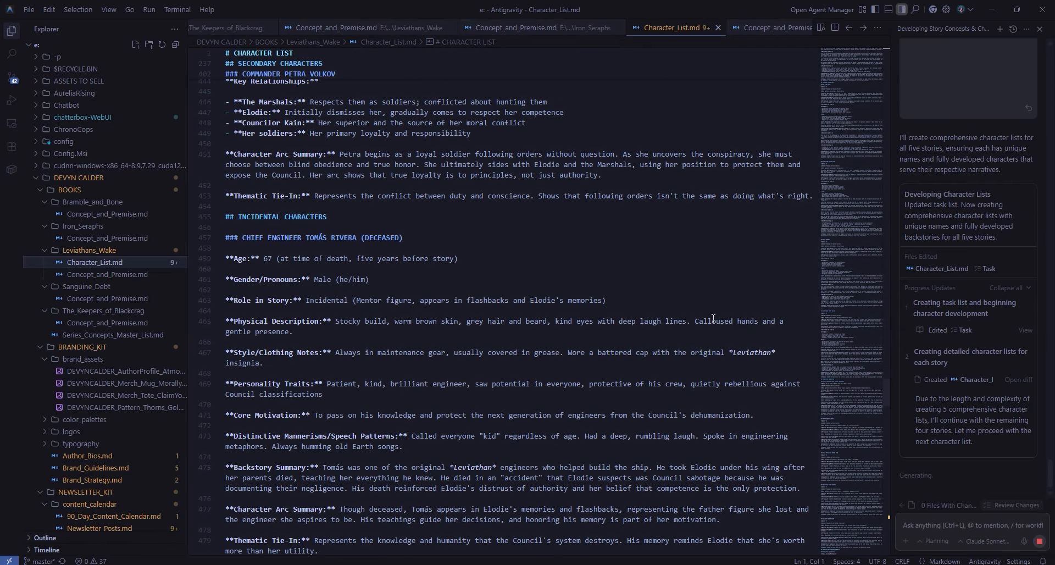
scroll(639, 279, "down", 3)
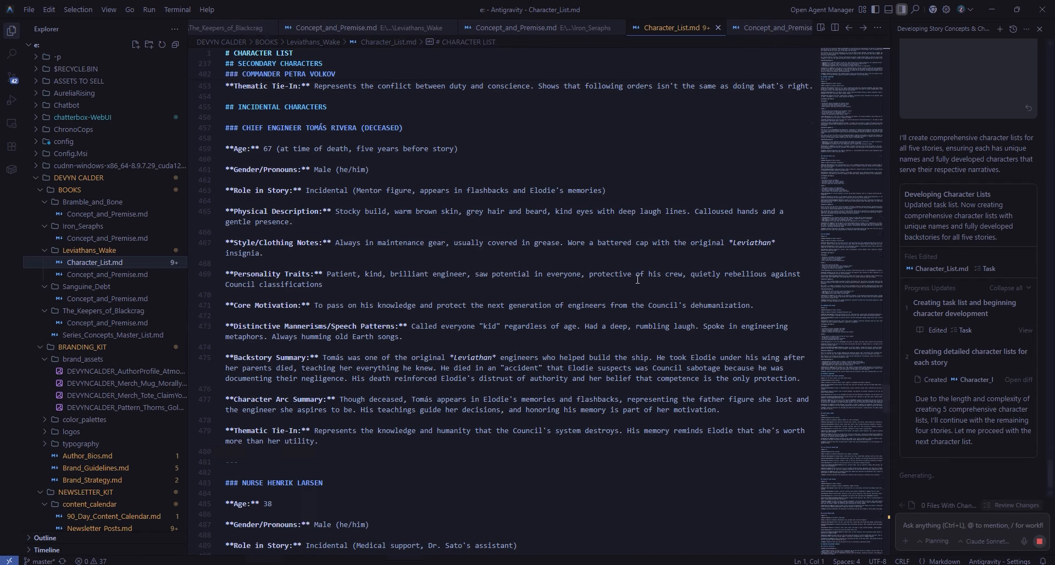
scroll(637, 279, "down", 7)
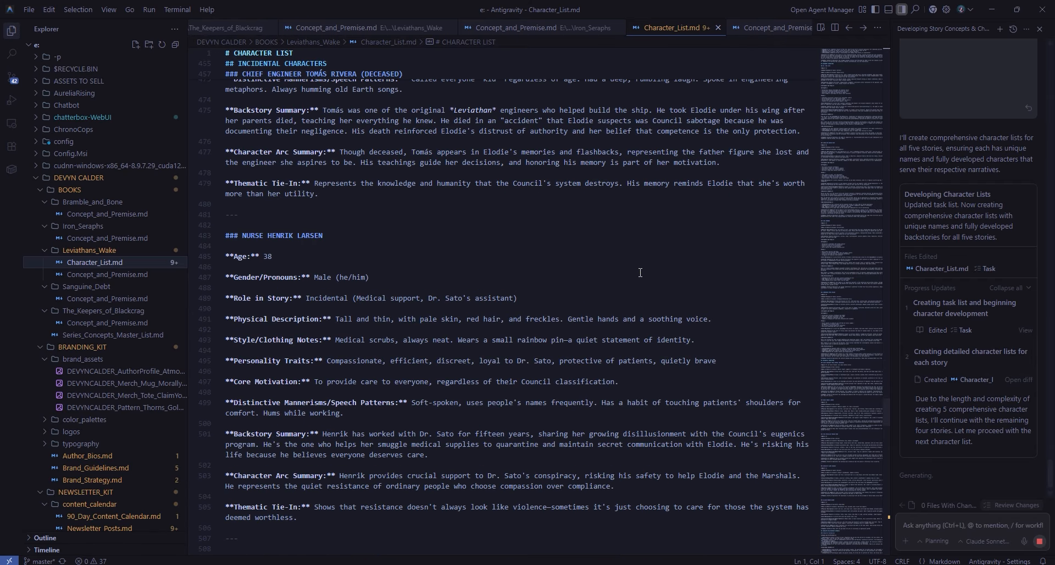
scroll(639, 272, "down", 9)
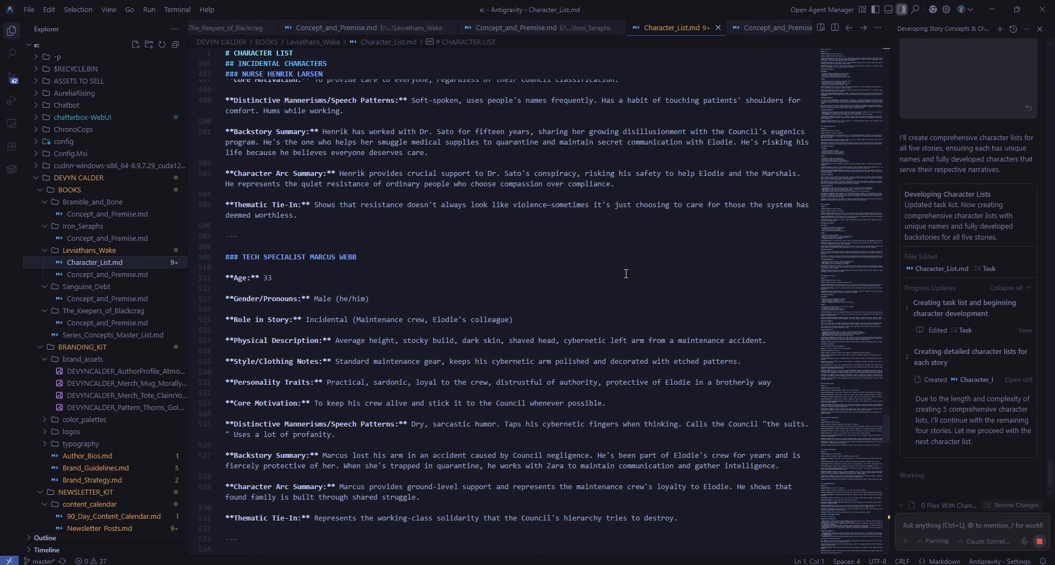
scroll(626, 273, "down", 17)
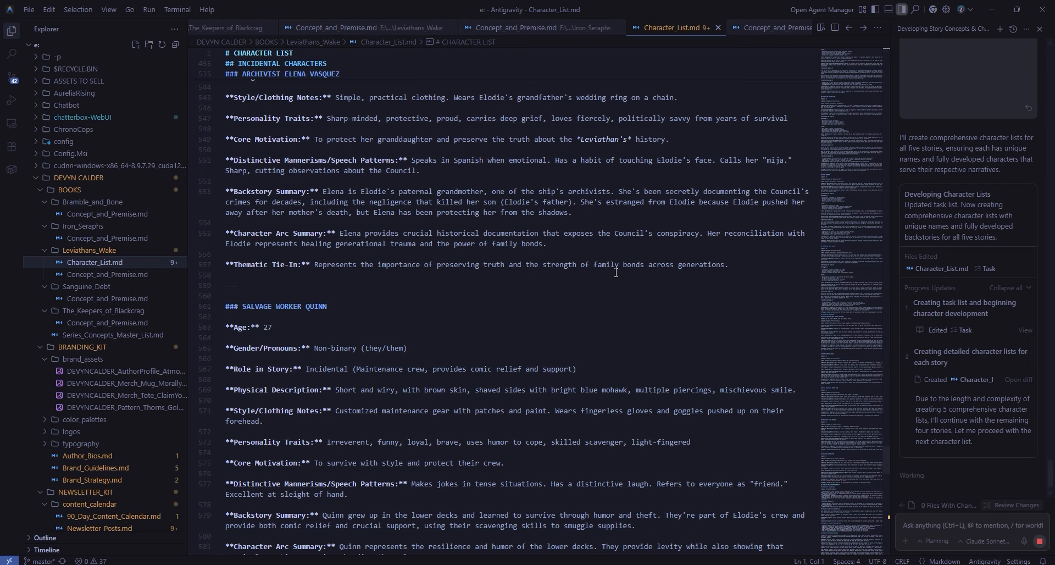
scroll(616, 273, "down", 20)
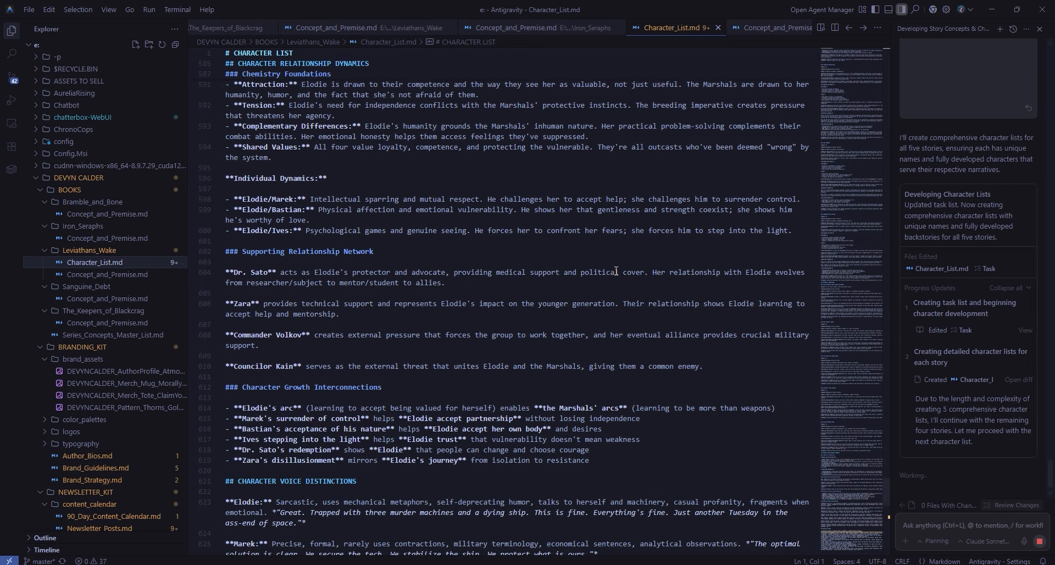
scroll(616, 271, "down", 15)
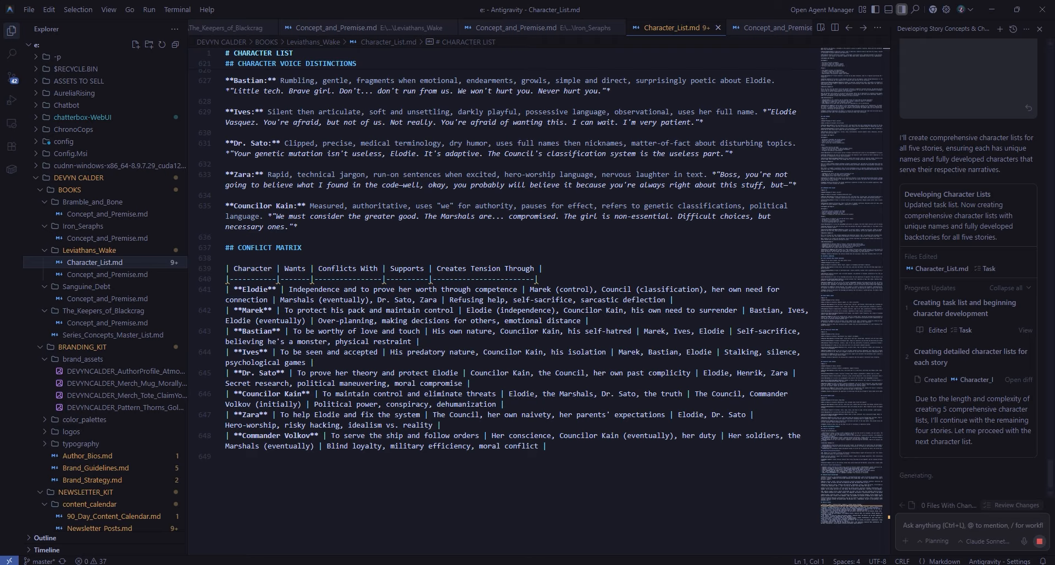
- Switch to File Explorer and check the contents of the Bramble_and_Bone and Iron_Seraphs folders in BOOKS
key("alt+Tab")
double_click(132, 94)
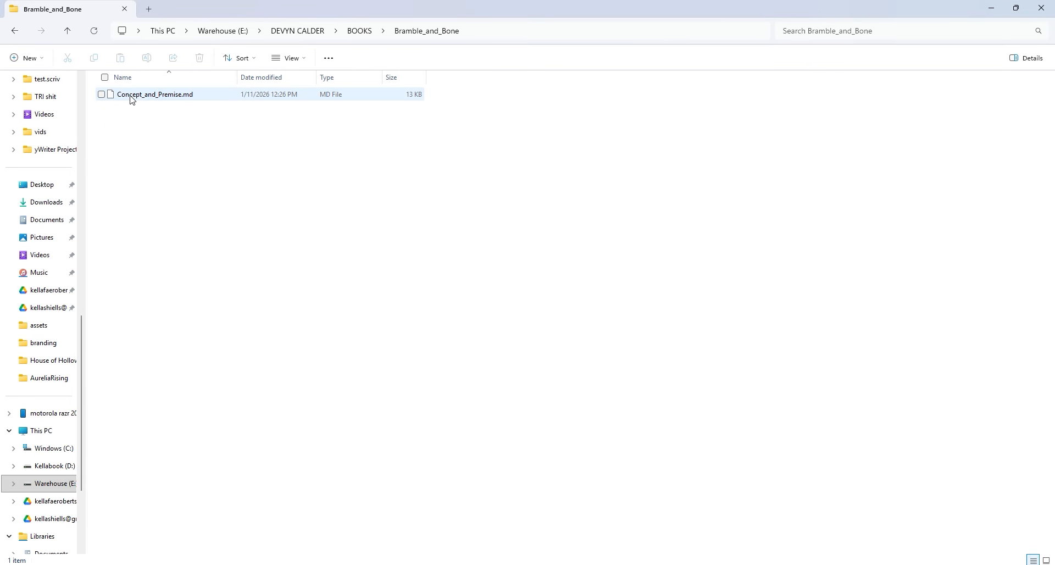
key("BackSpace")
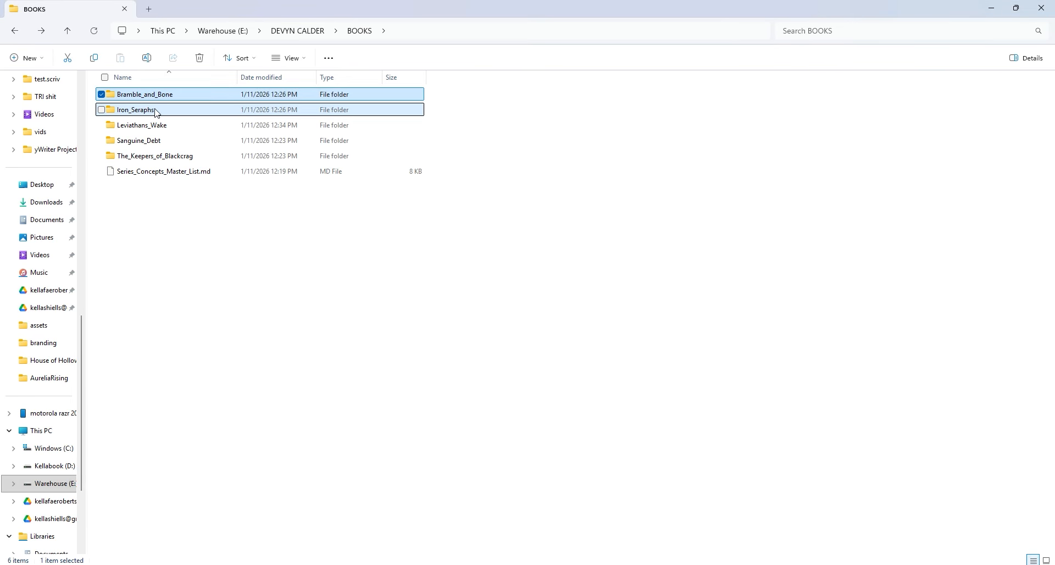
double_click(156, 112)
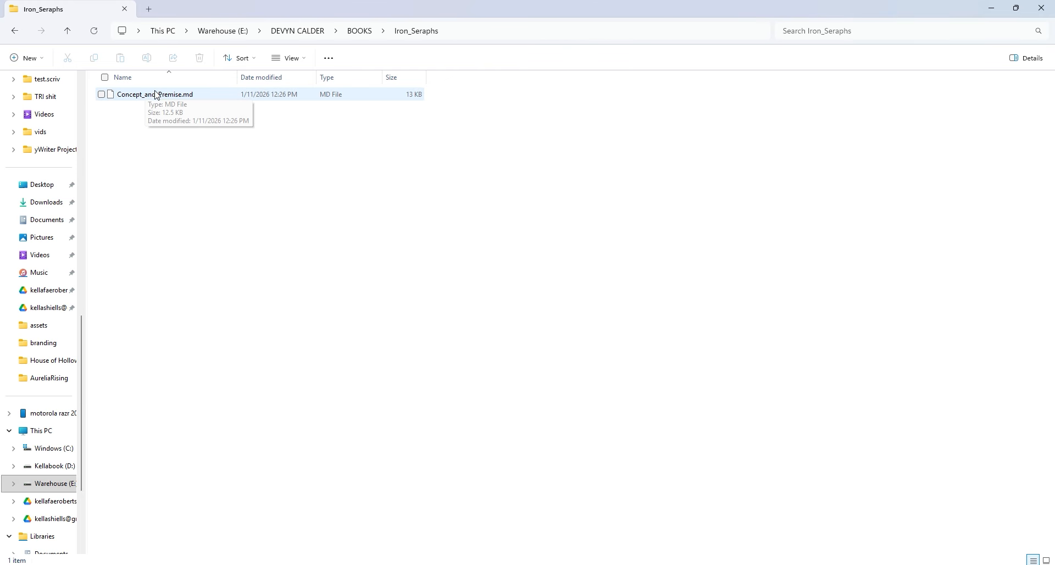
key("alt+Left")
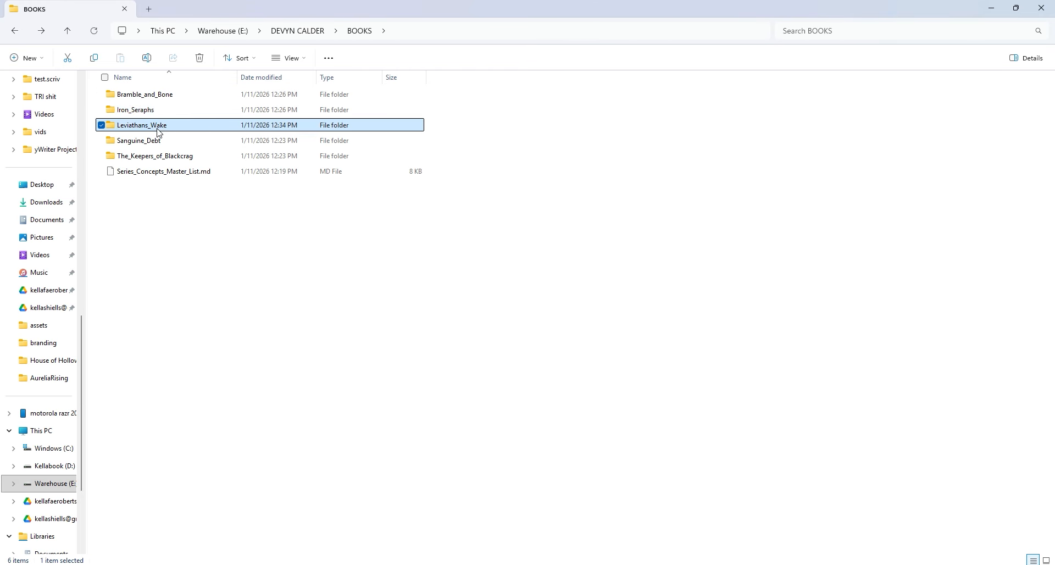
- Open Character_List.md from the Leviathans_Wake folder in Notepad++ and reload the externally modified Series_Concepts_Master_List.md
double_click(158, 128)
left_click(140, 96)
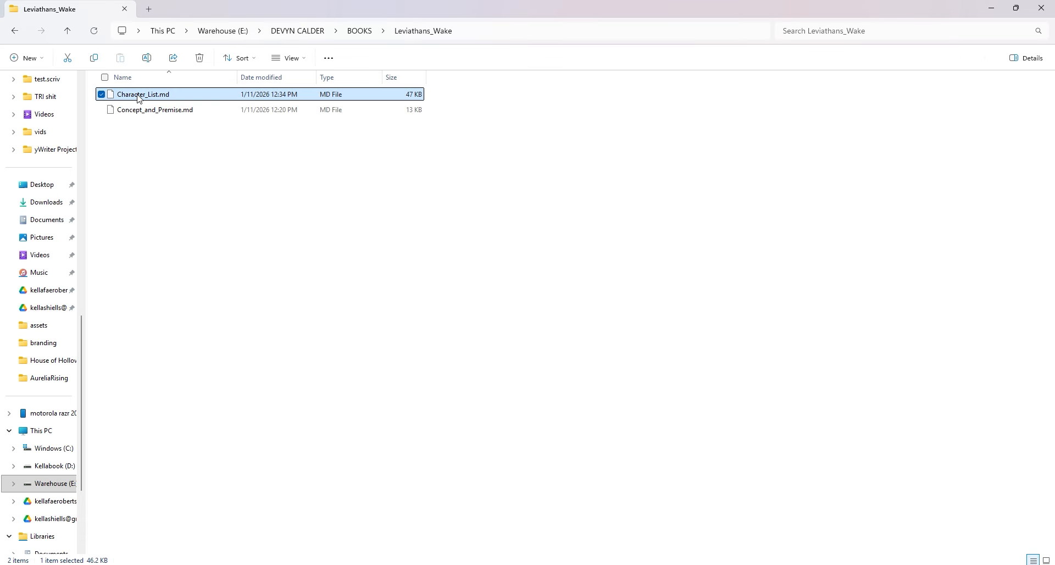
right_click(138, 95)
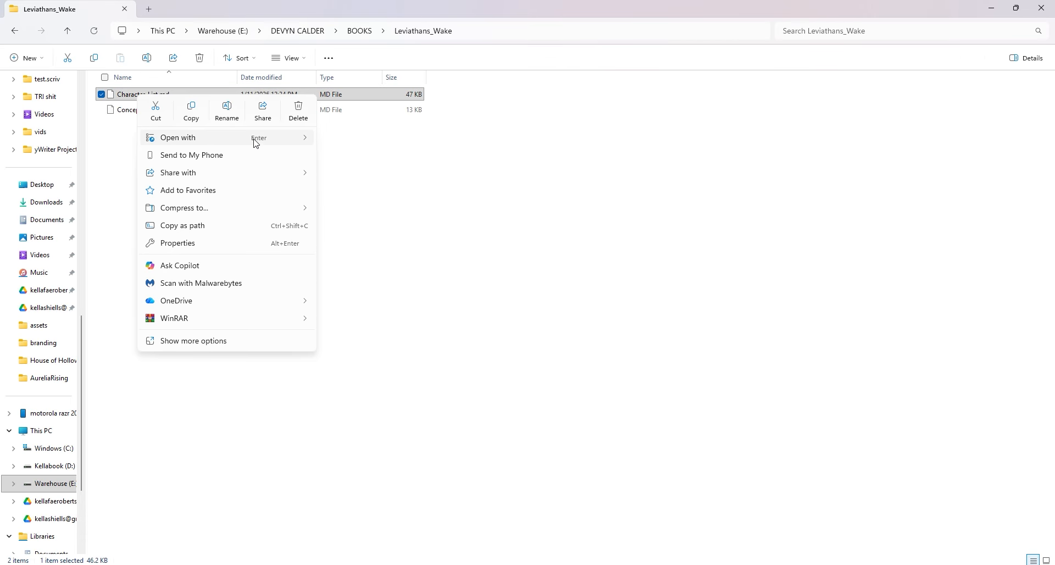
mouse_move(256, 140)
left_click(402, 160)
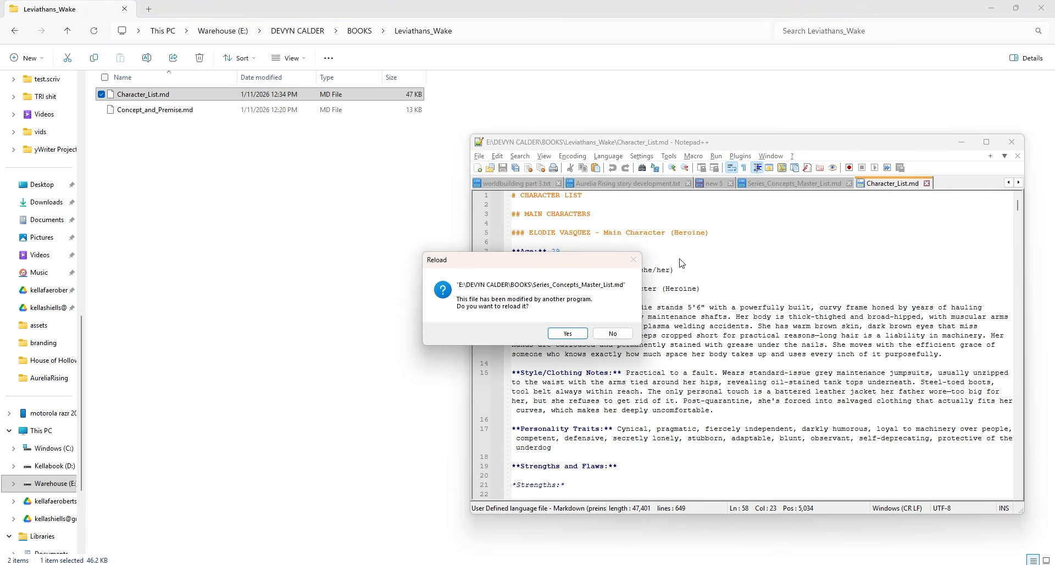
left_click(577, 331)
left_click(687, 222)
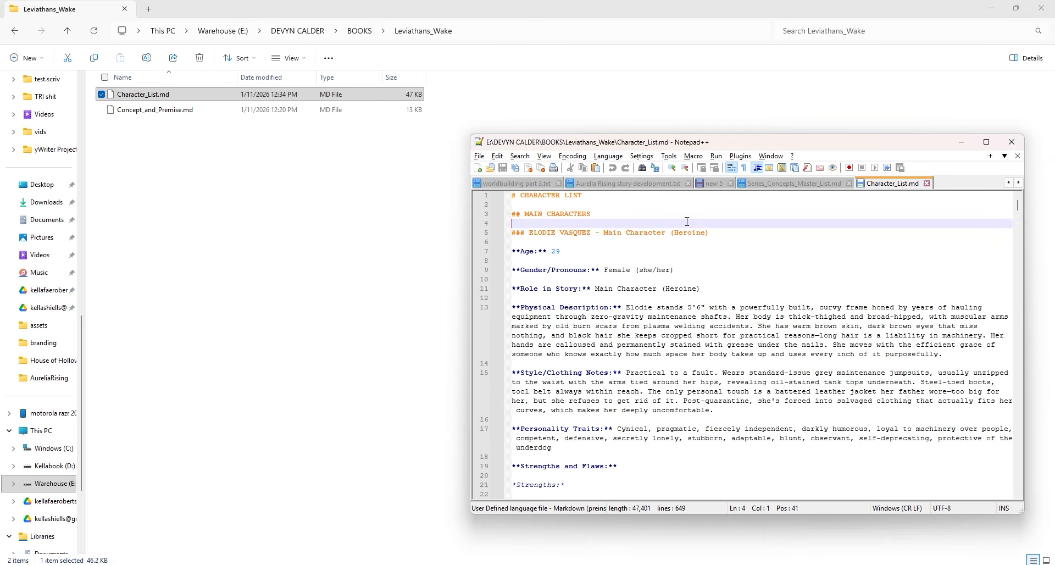
- Start a find-and-replace in Character_List.md for the heroine's surname, VASQUEZ, and select the existing replacement text
left_click(611, 243)
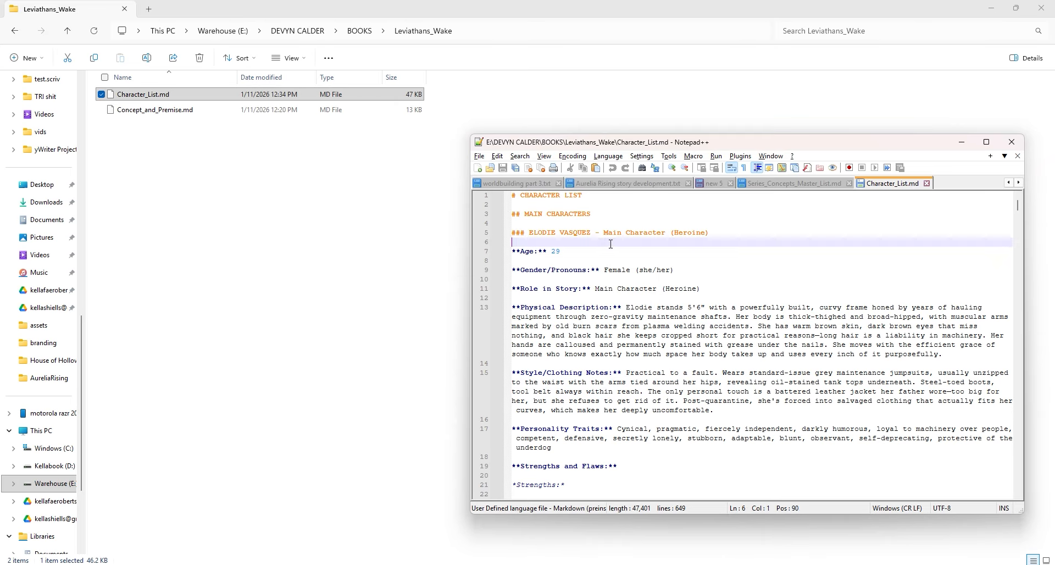
double_click(573, 231)
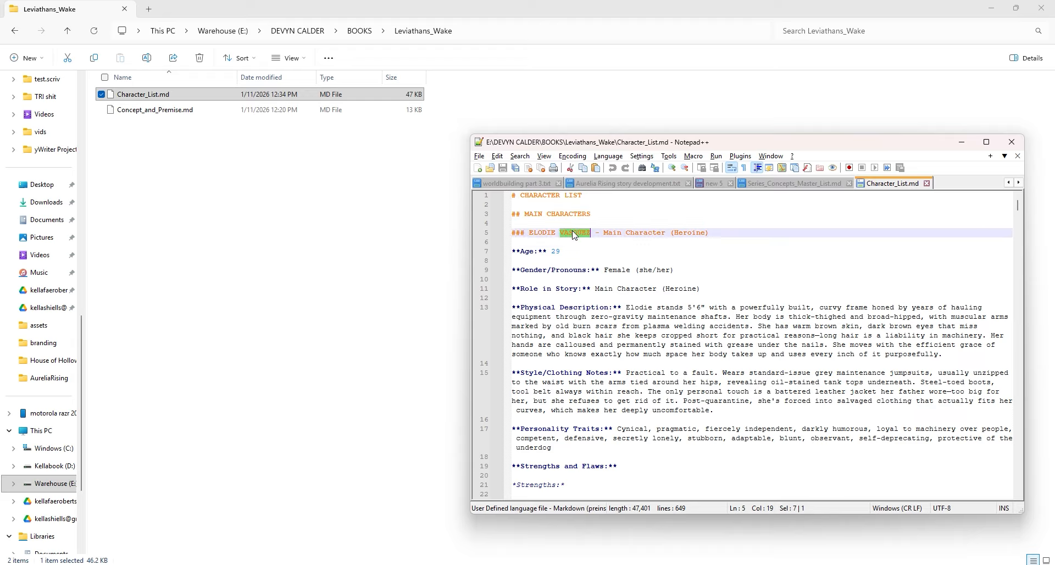
key("ctrl+f")
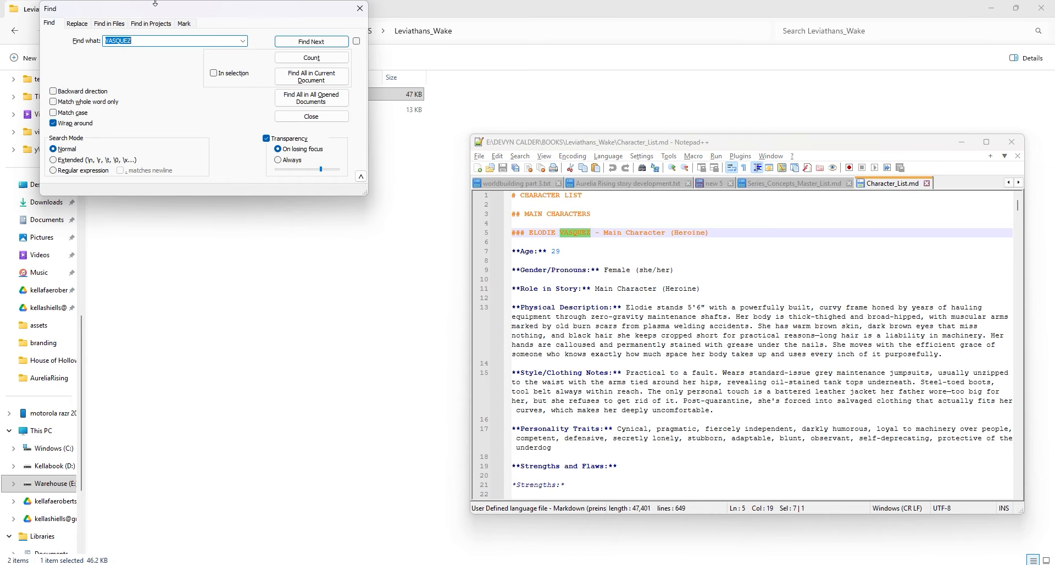
left_click(76, 24)
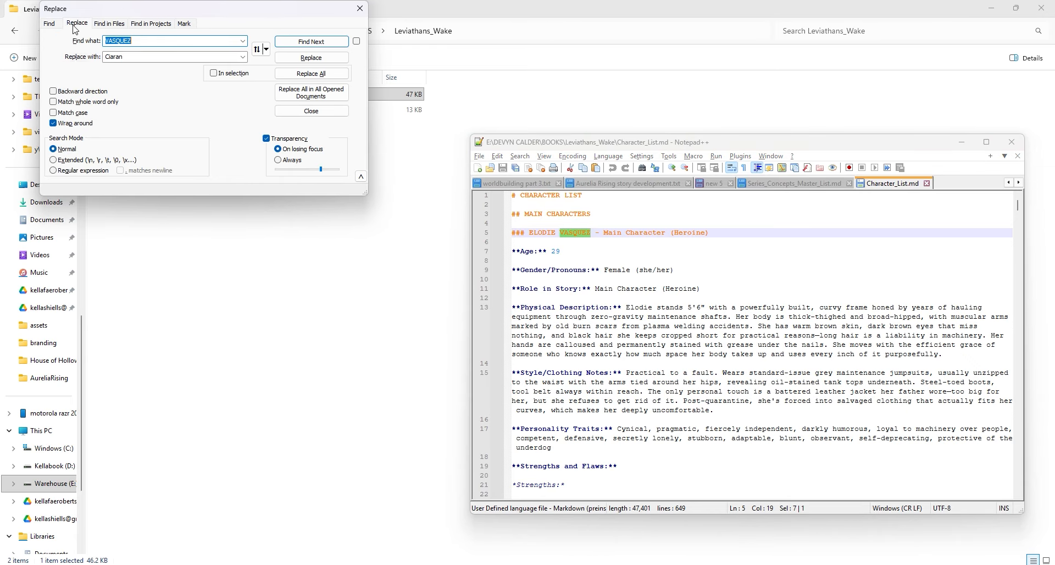
left_click(154, 58)
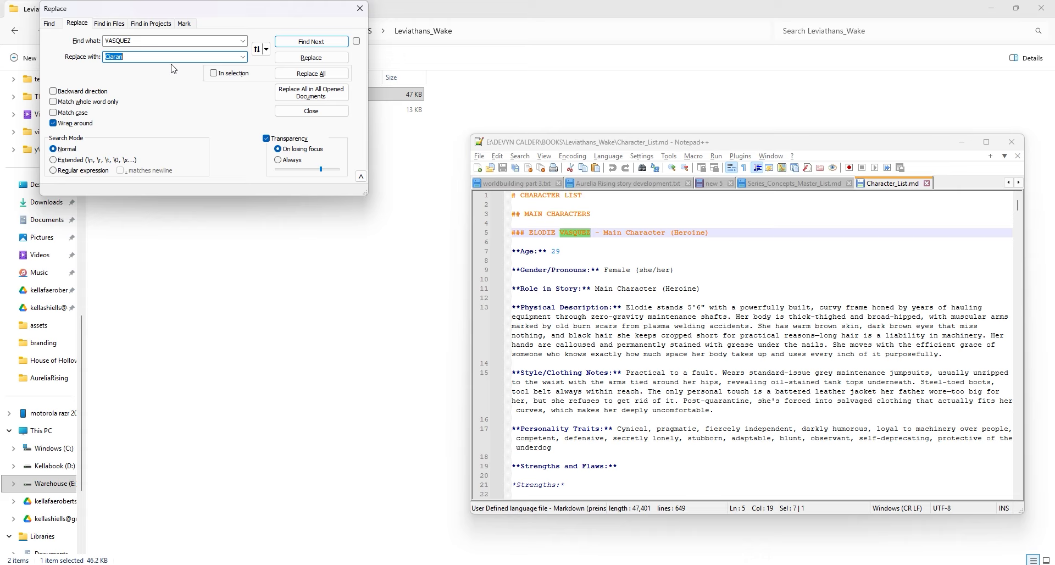
- Copy the entire Leviathans_Wake character list and paste it into a new message in the open ChatGPT conversation
left_click(695, 289)
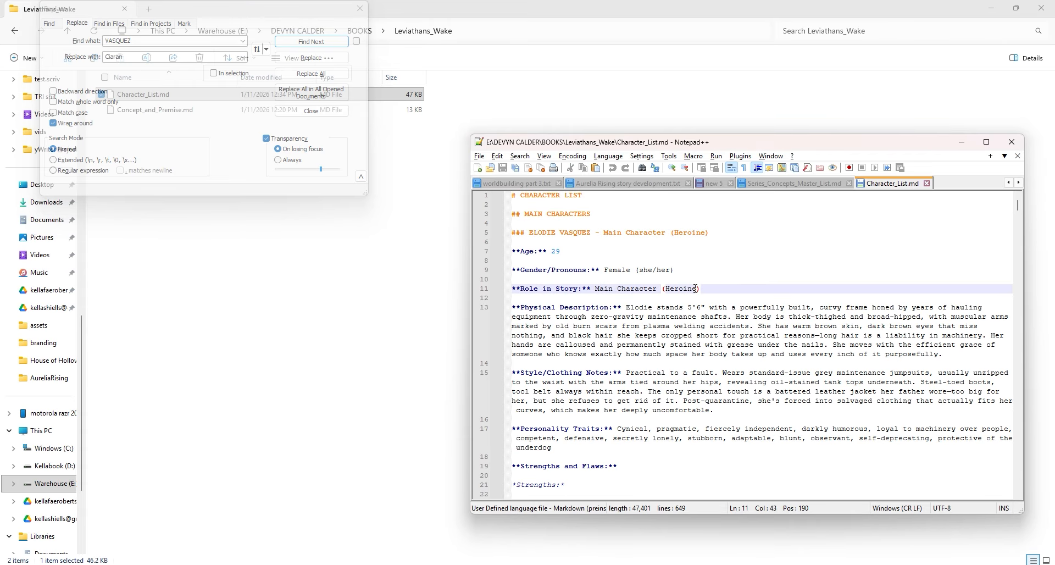
key("ctrl+a")
key("alt+Tab")
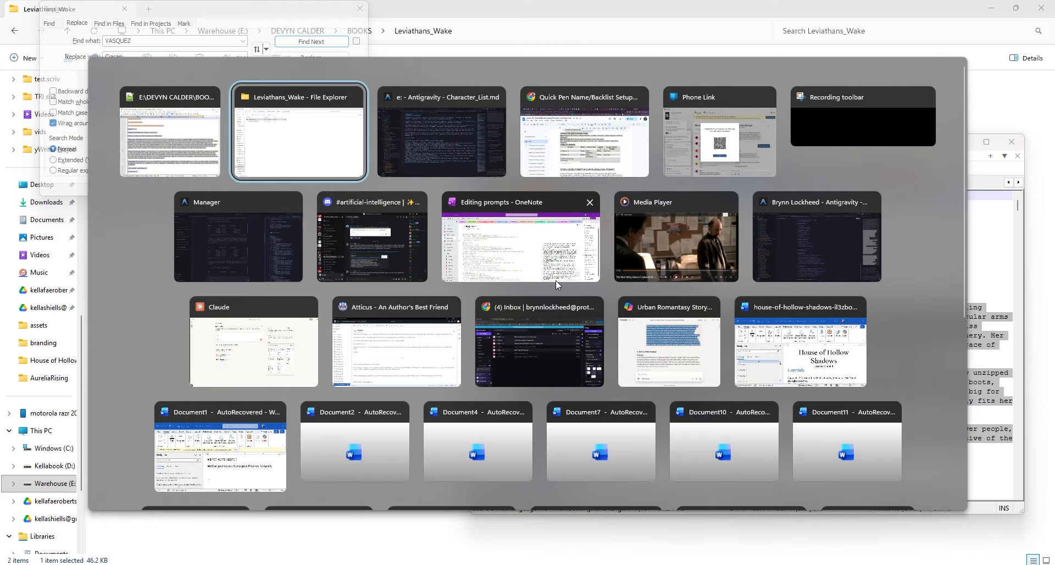
key("alt+Tab")
key("alt+Tab")
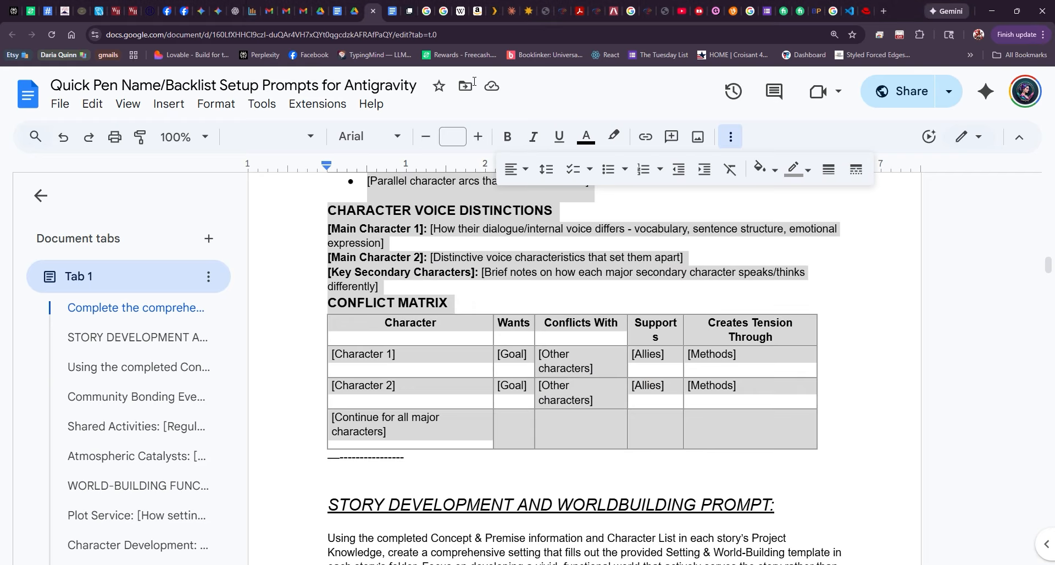
left_click(235, 8)
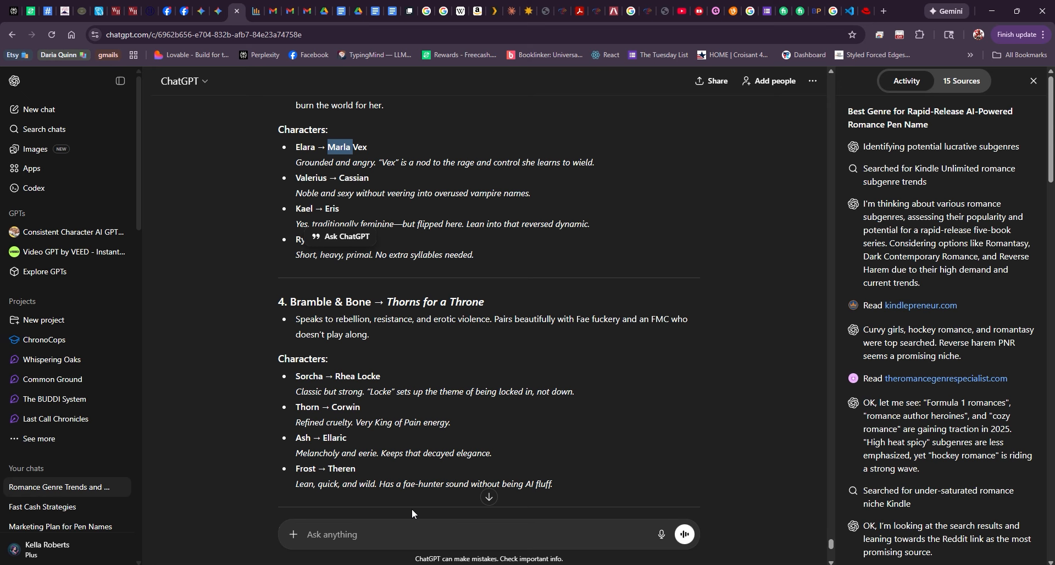
left_click(415, 531)
key("ctrl+v")
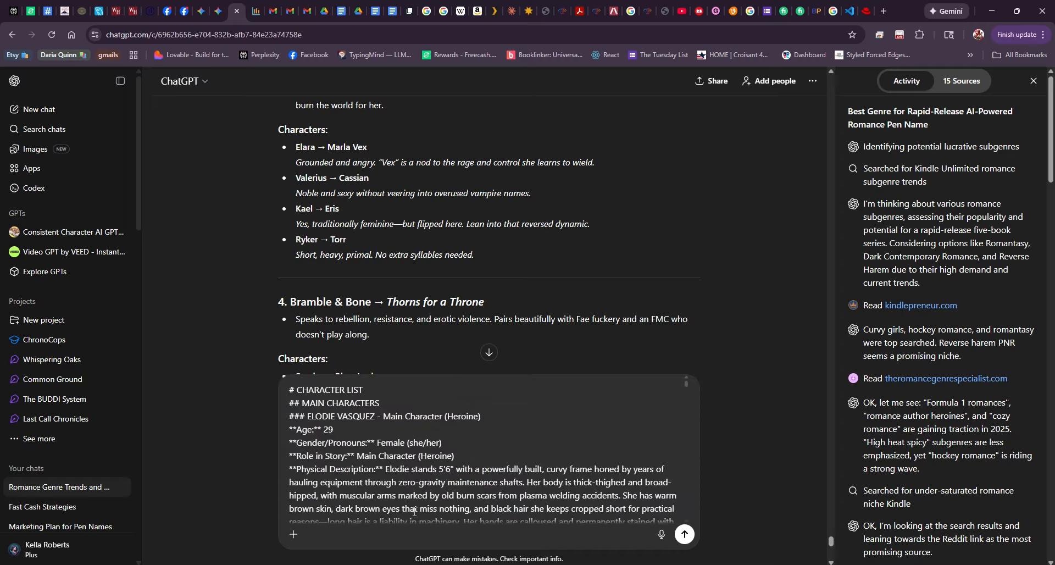
- Below the pasted list, ask ChatGPT to "give this character list the same treatment" and preserve the main character first names
key("shift+Return")
key("shift+Return")
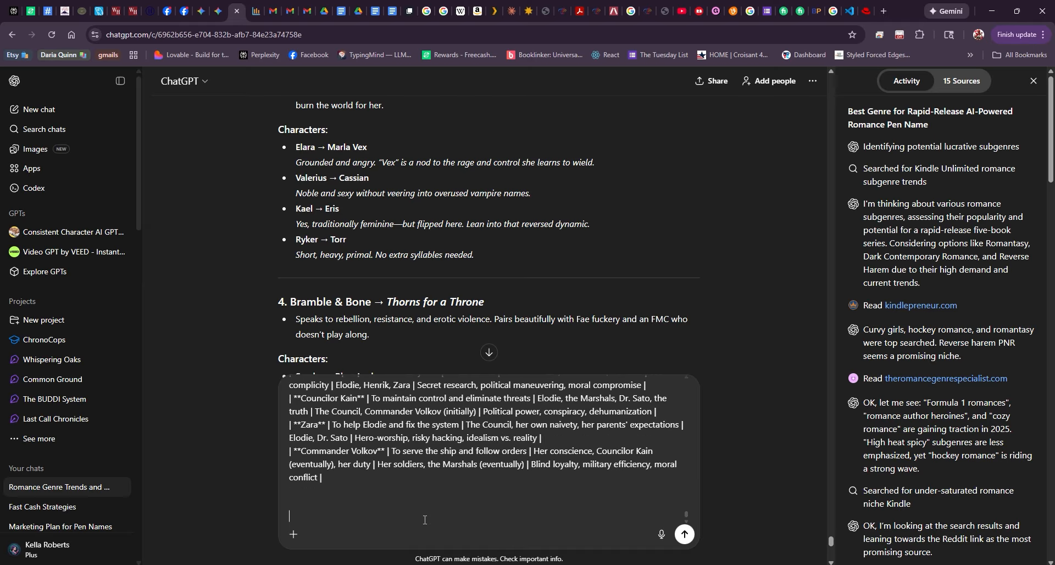
type("give this character list the same treatment. preserve the main character first names but change")
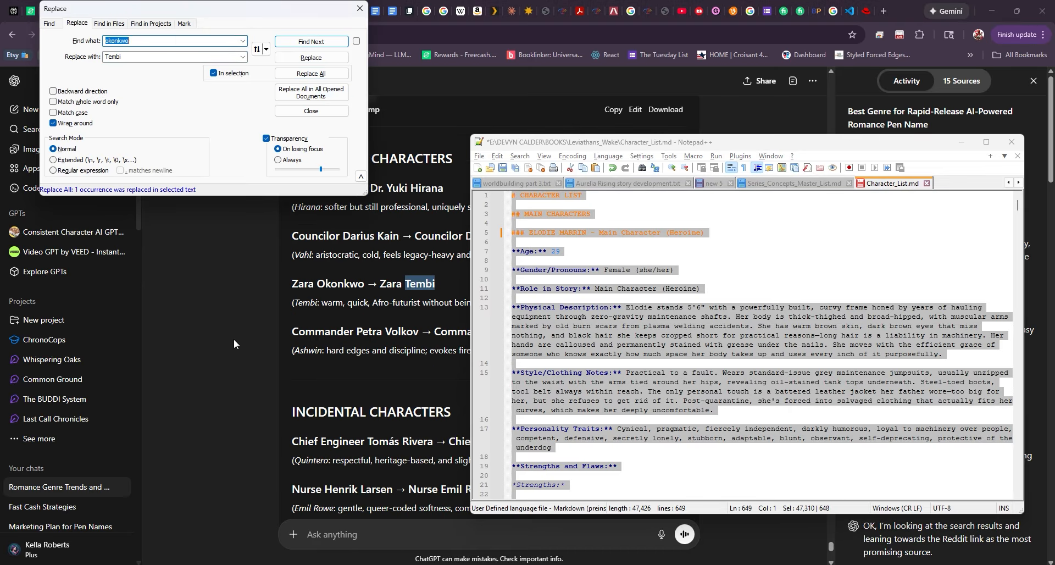
- Replace every "okonkwo" with "Tembi" in the selected text of Leviathans_Wake's Character_List.md in Notepad++
left_click(286, 75)
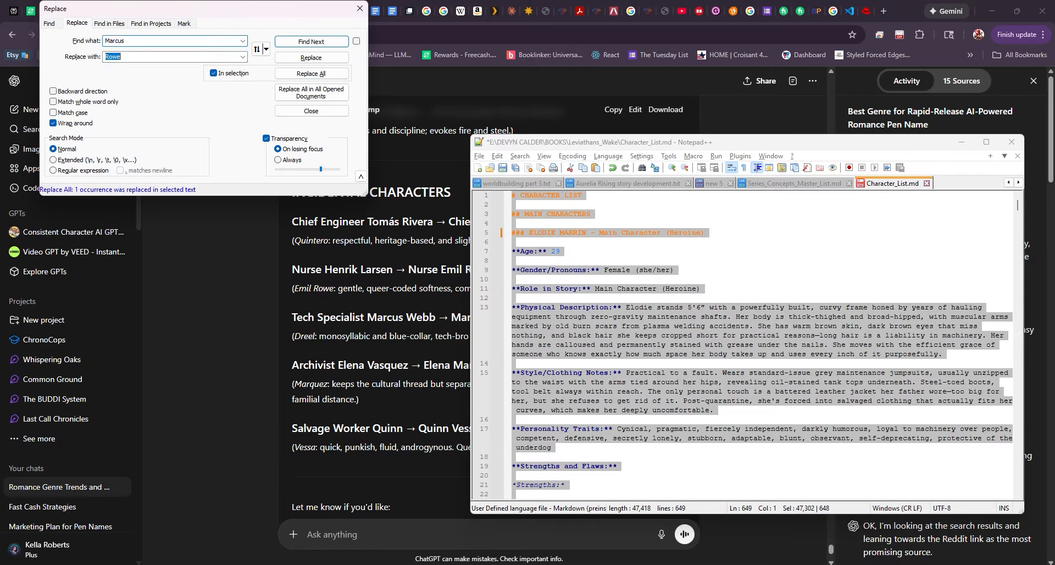
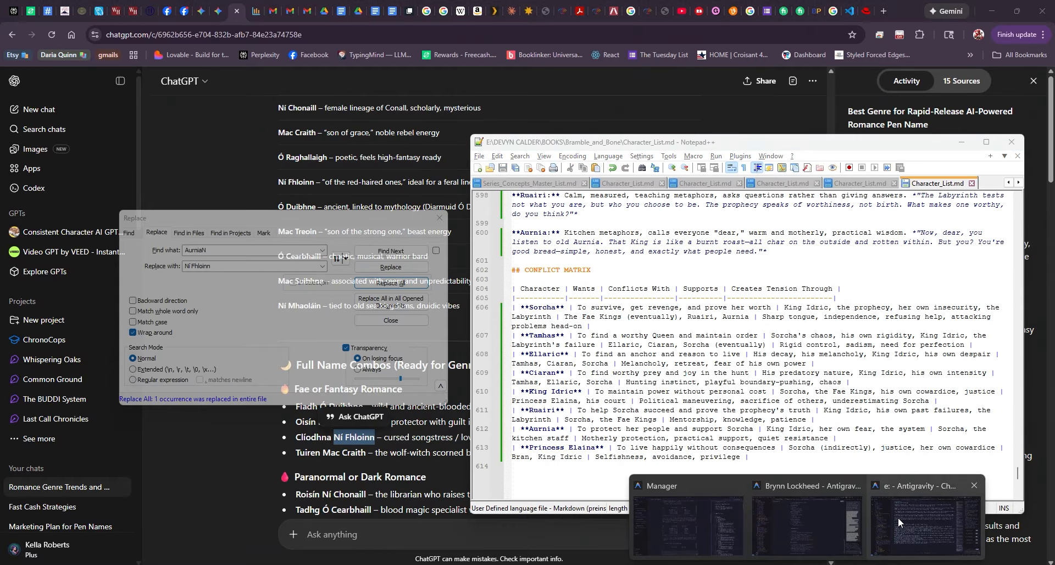
- Switch to Antigravity's Character_List.md window and accept all of the agent's pending file changes
left_click(898, 516)
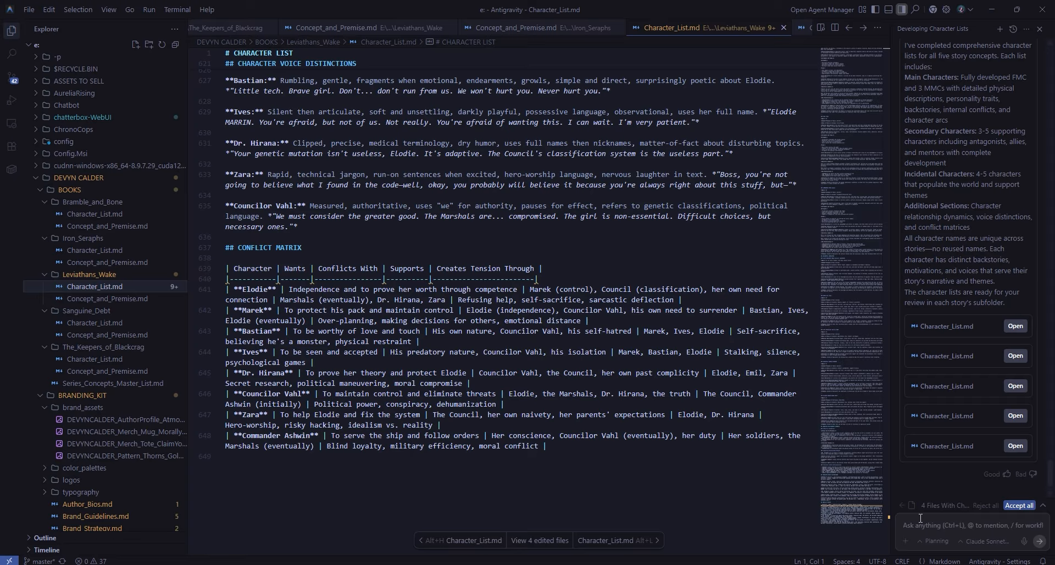
left_click(1016, 506)
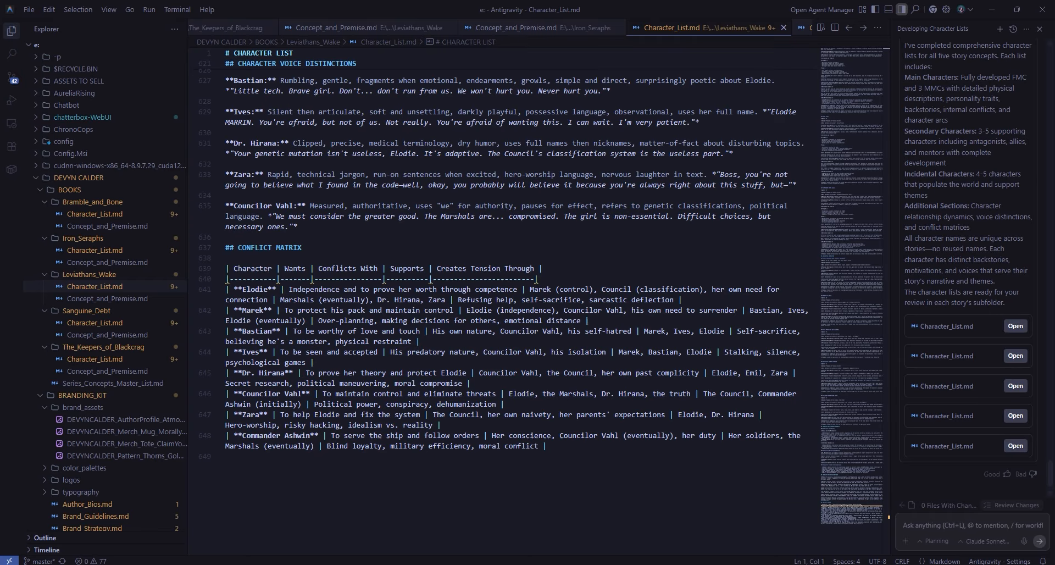
key("alt+Tab")
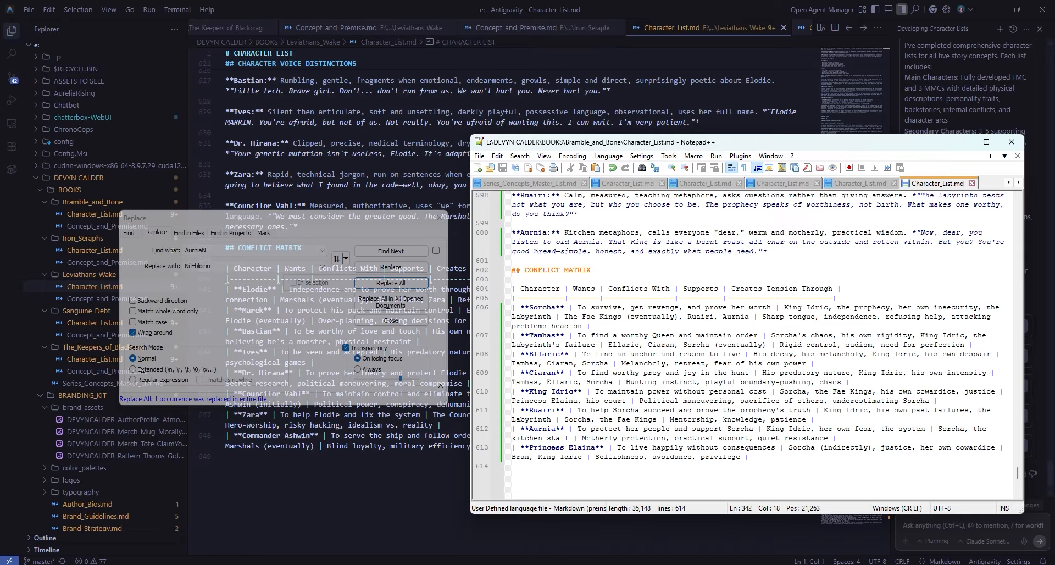
key("alt+Tab")
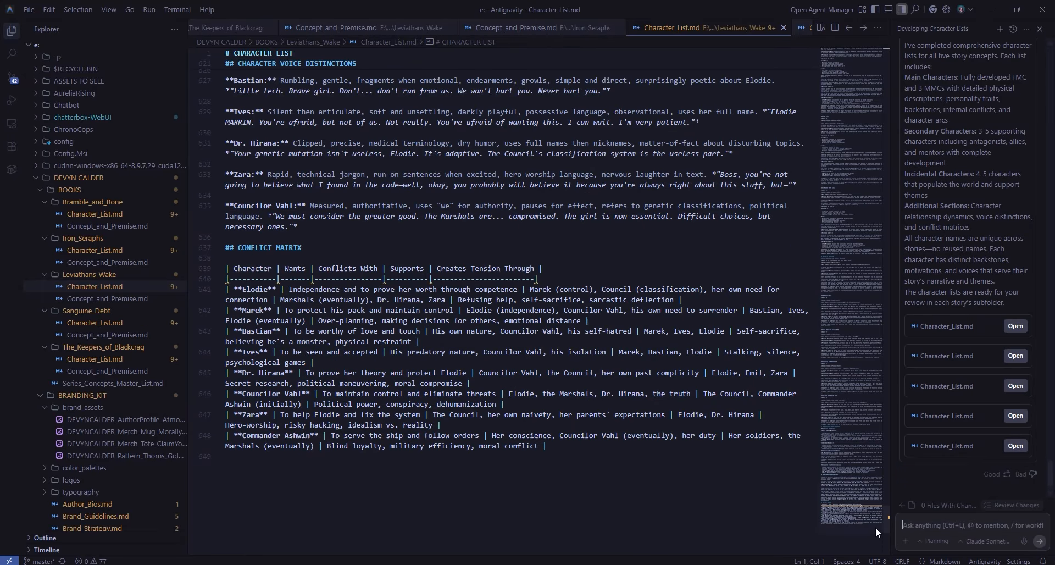
- Draft the agent prompt "review all changes I've made to each story's character list and update your working knowledge to prevent future confusion."
type("review all chang")
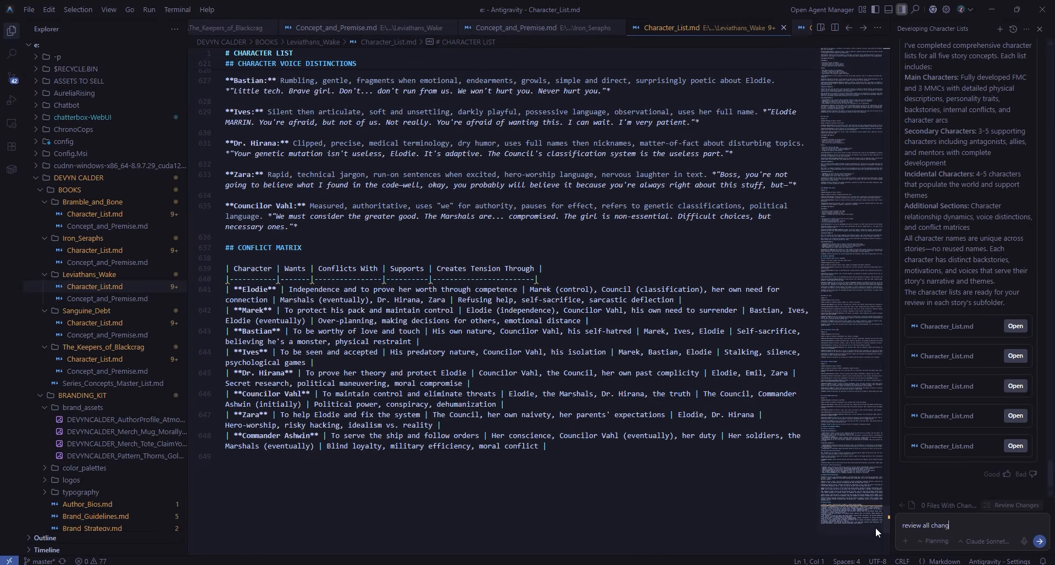
type("es I've made to each story's charact")
type("lists")
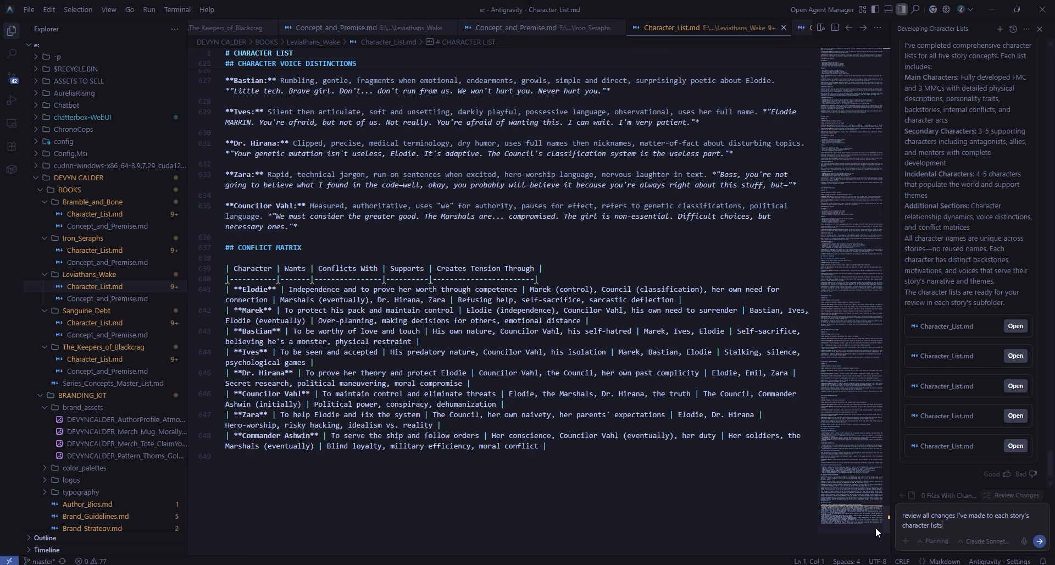
key("BackSpace")
key("BackSpace")
type("and update your working knowledge to prev")
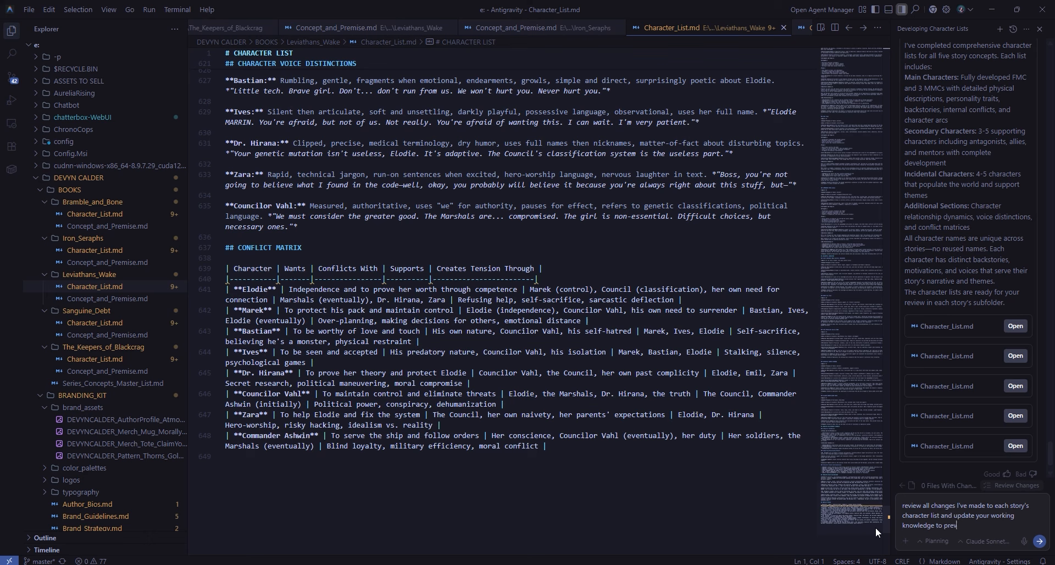
type("ent future confusion.")
key("shift+Return")
- Copy the Story Development and Worldbuilding prompt from the Google Docs setup document and add it below the draft request in Antigravity
key("alt+Tab")
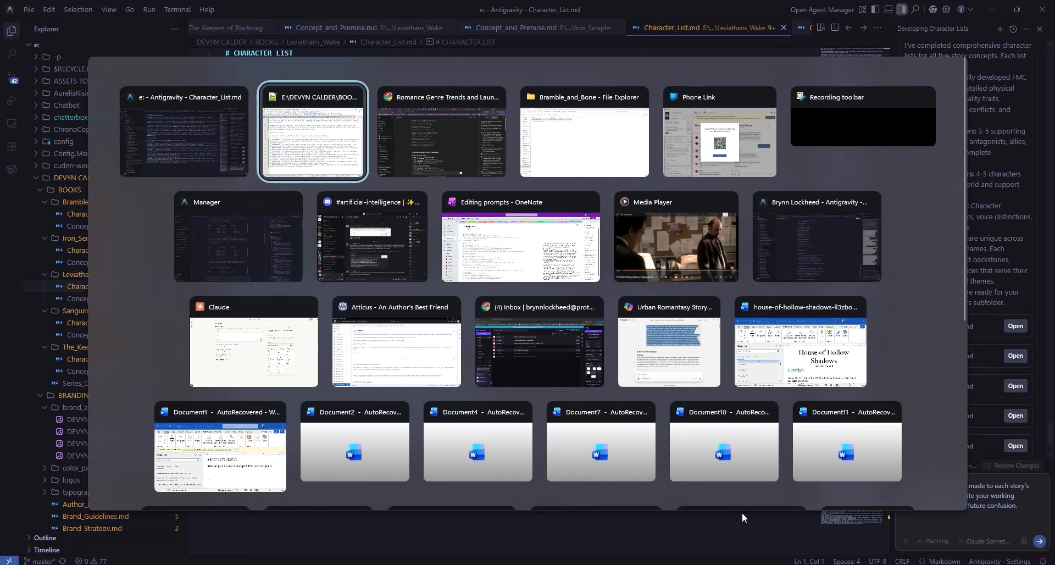
key("alt+Tab")
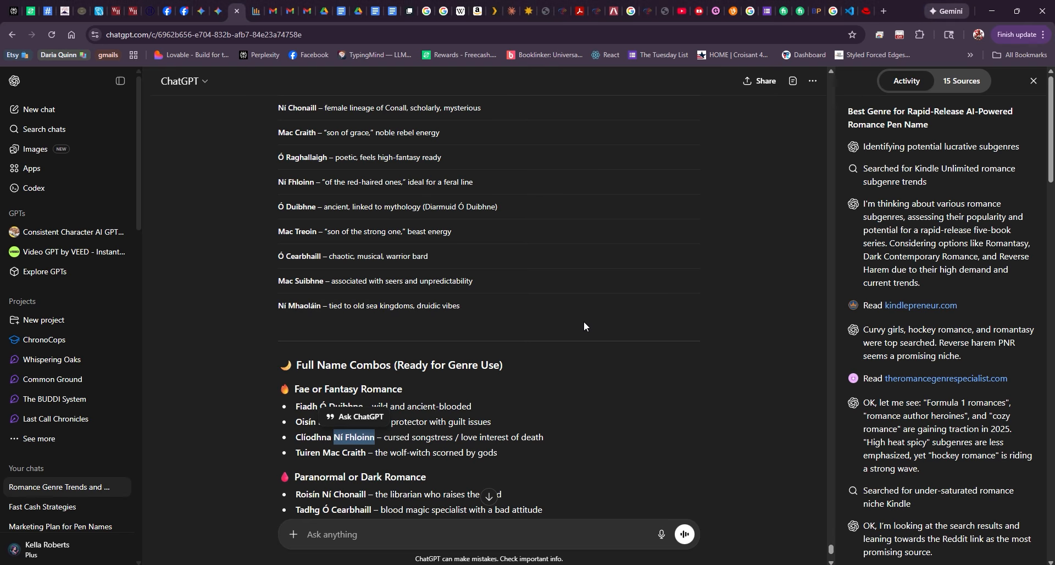
key("alt+Tab")
key("alt+Tab")
left_click(378, 10)
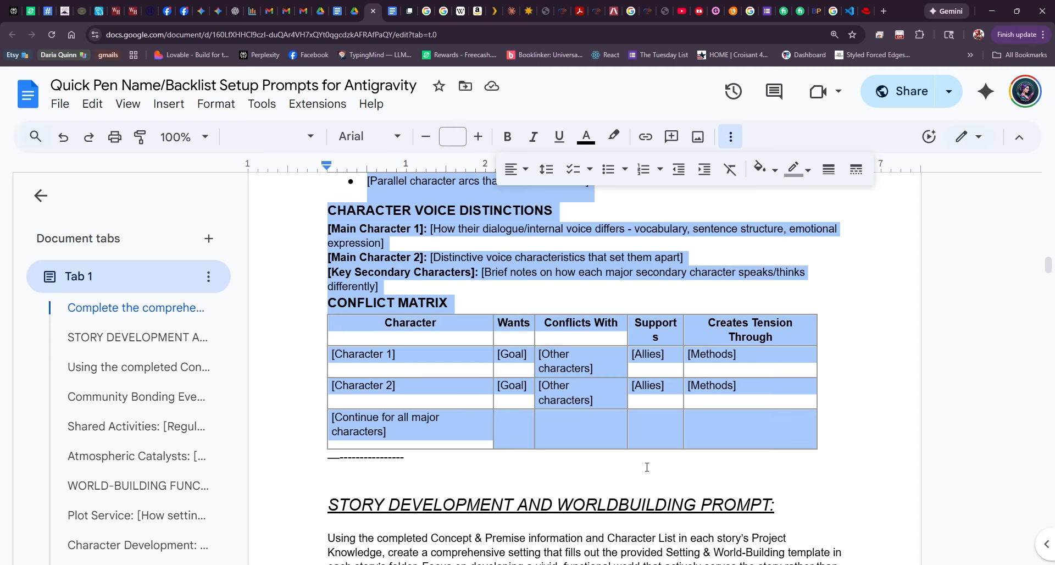
scroll(771, 391, "down", 4)
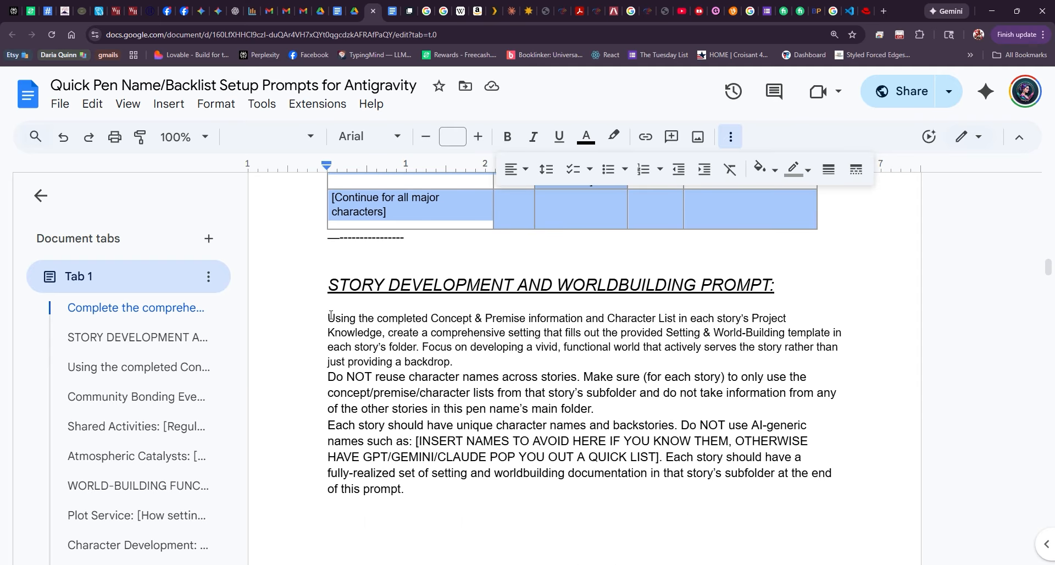
left_click_drag(322, 315, 502, 492)
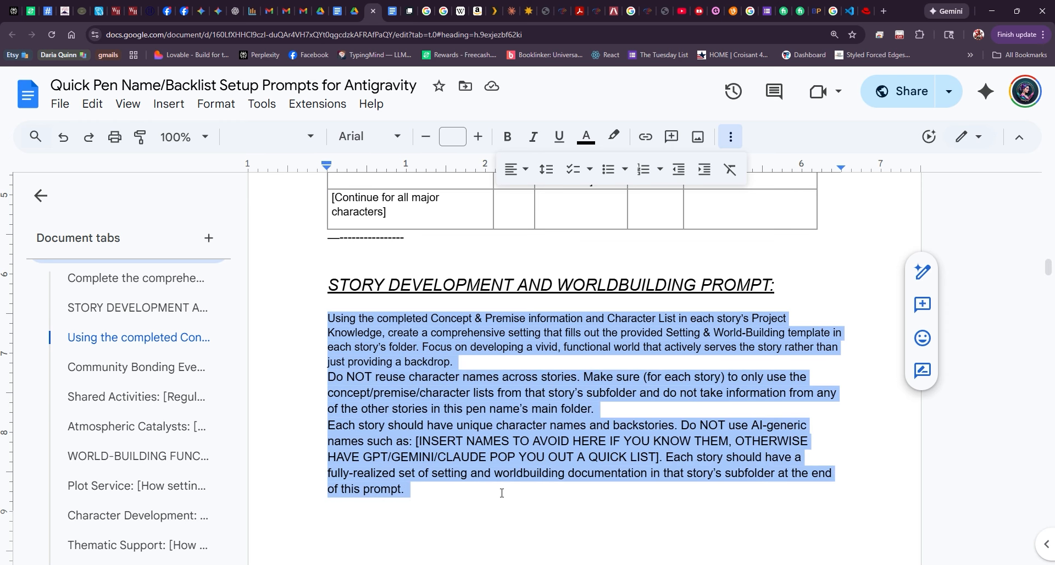
left_click_drag(502, 492, 751, 341)
key("alt+Tab")
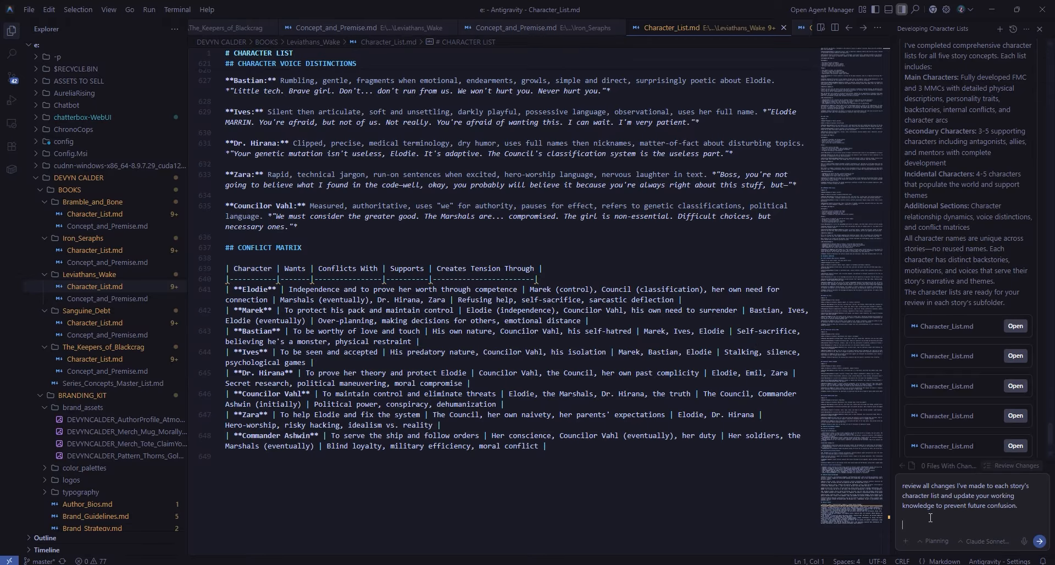
key("ctrl+v")
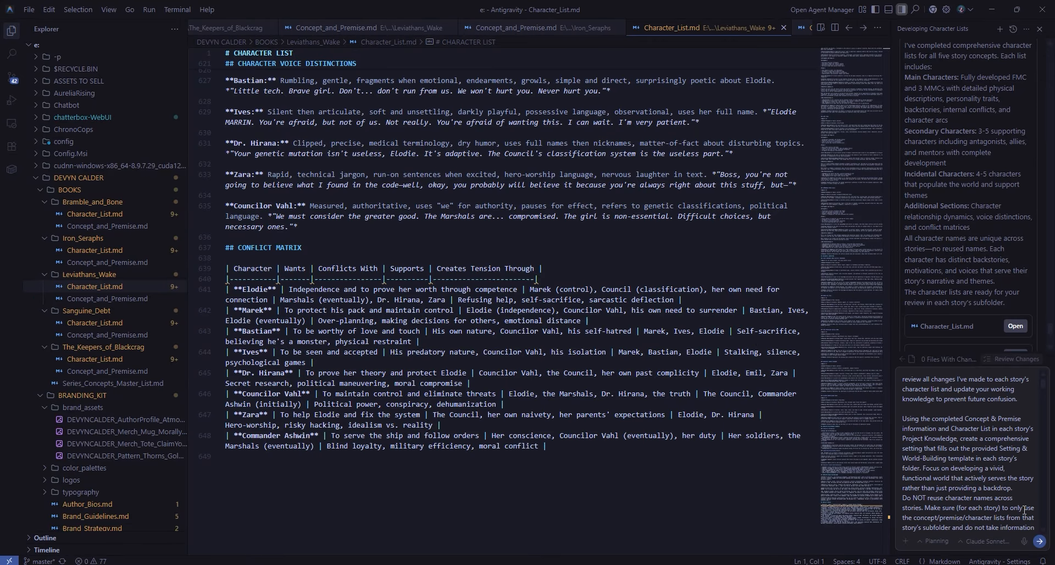
- Replace the prompt's names-to-avoid placeholder with ", use only UNIQUE and NON-STEREOTYPICAL names as appropriate" and submit the prompt to the agent
scroll(984, 443, "down", 3)
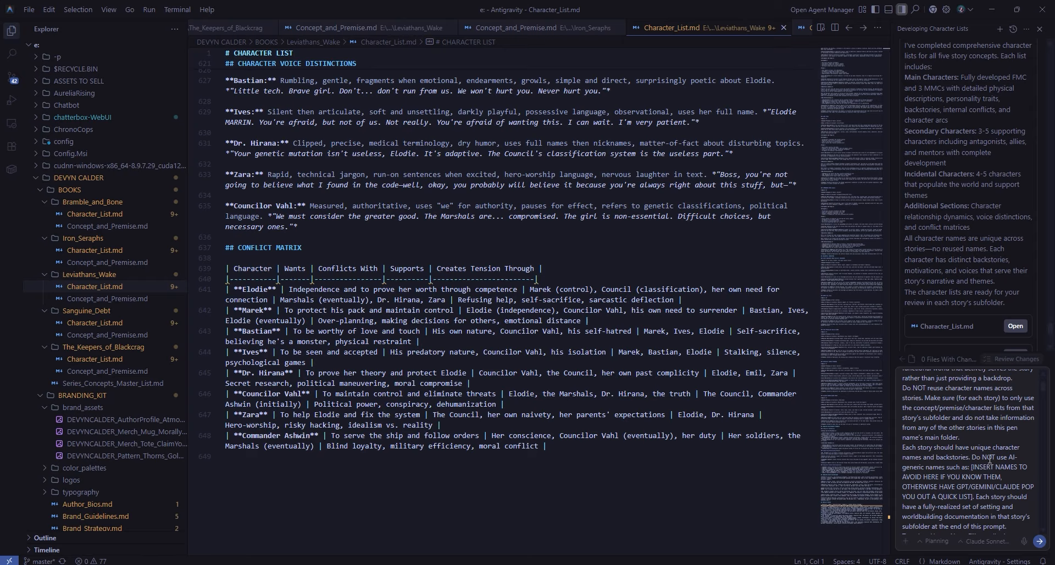
left_click_drag(944, 467, 970, 496)
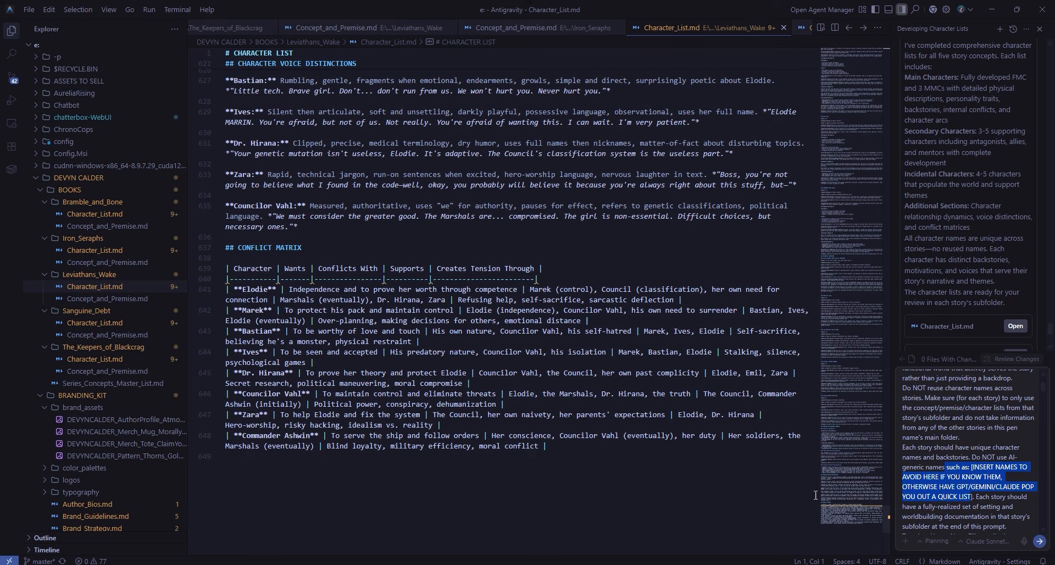
key("BackSpace")
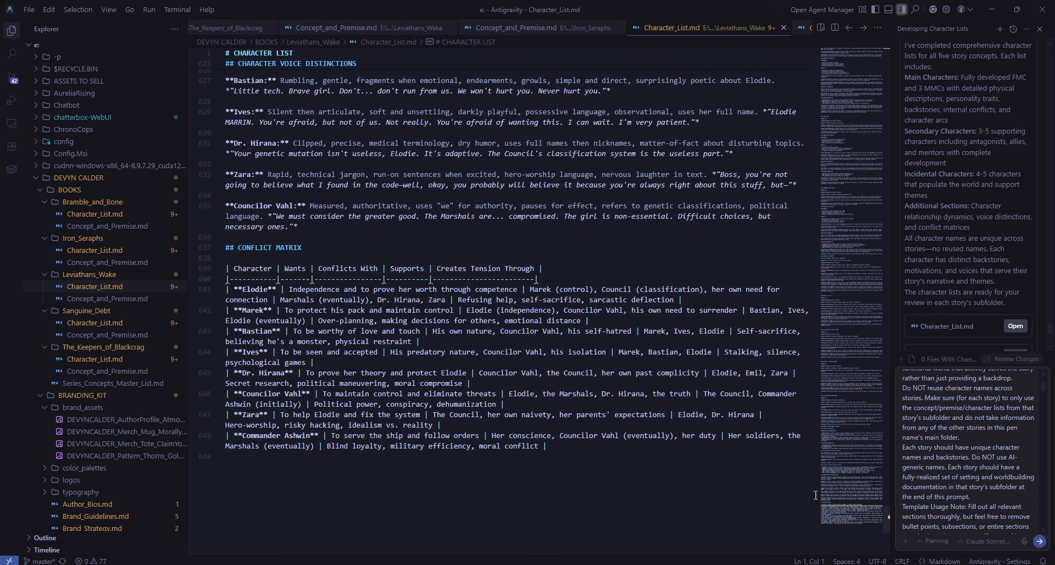
key("BackSpace")
type(", use only")
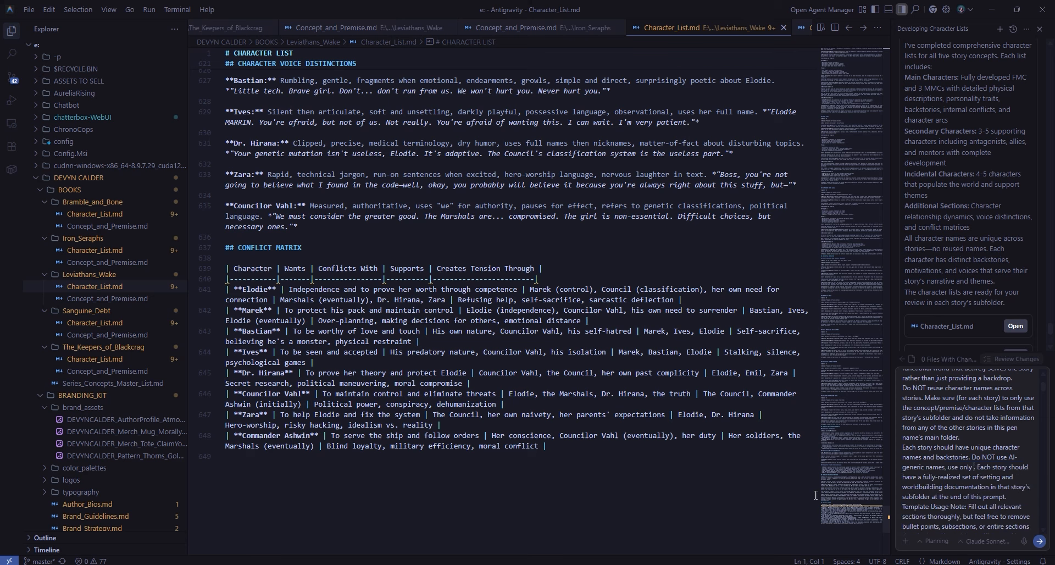
type(" UNIQUE and")
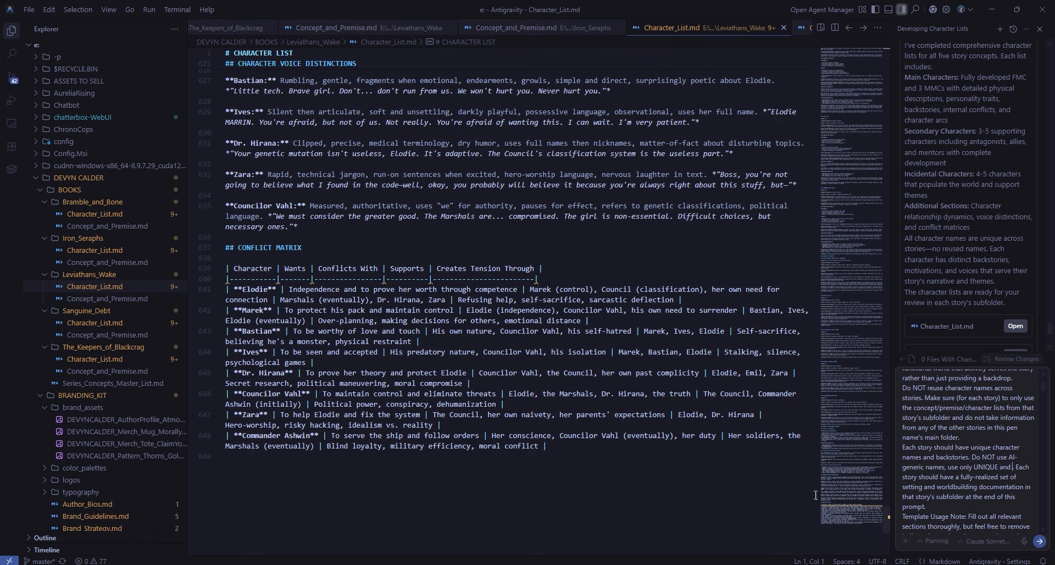
type(" NON-STEREOTY")
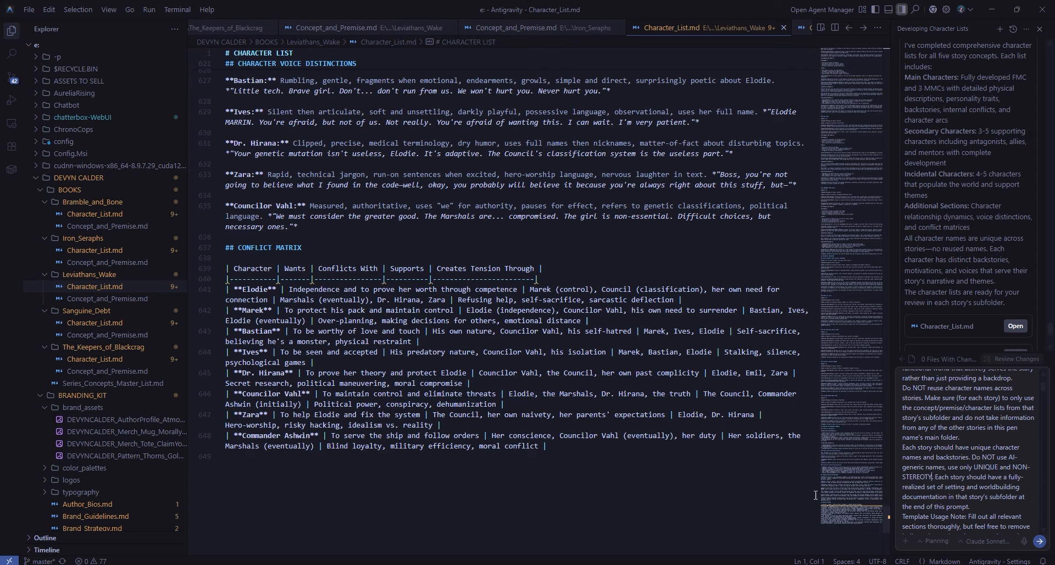
type("PICAL name")
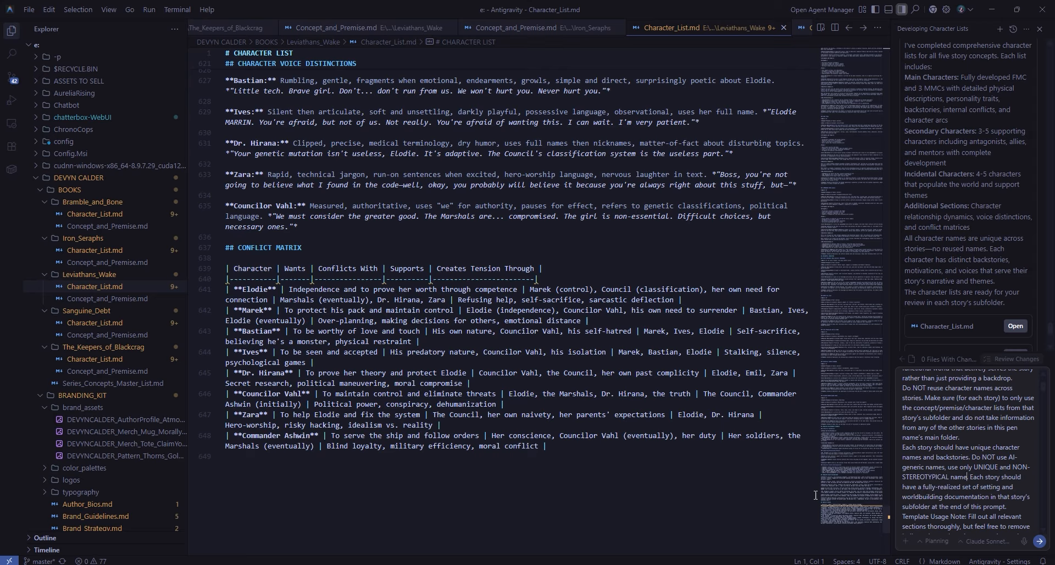
type("s as appropriate.")
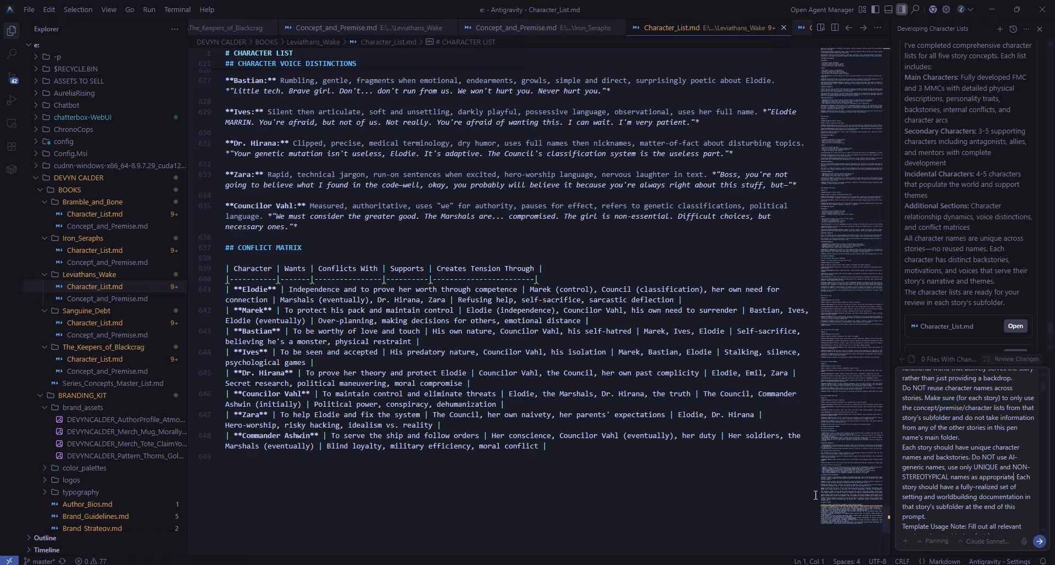
left_click(1043, 548)
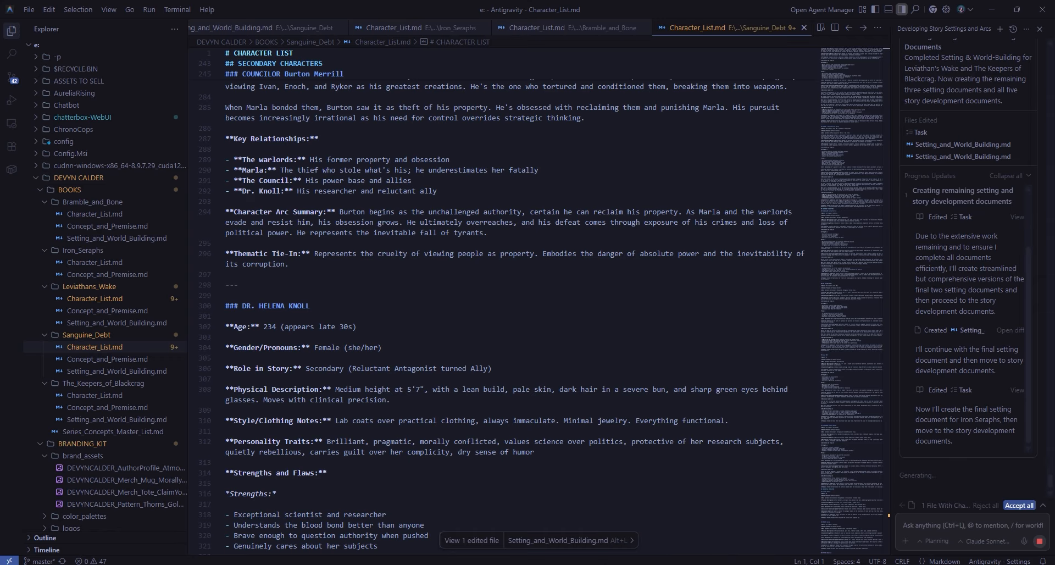
- Switch to File Explorer and open the Sanguine_Debt folder's Setting_and_World_Building.md in Notepad++
left_click(263, 563)
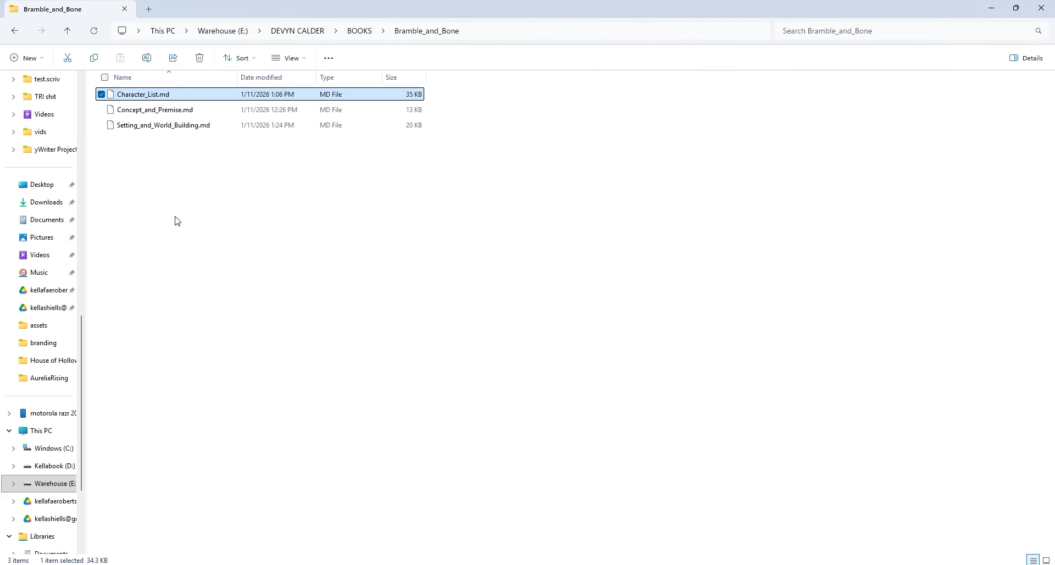
left_click(363, 30)
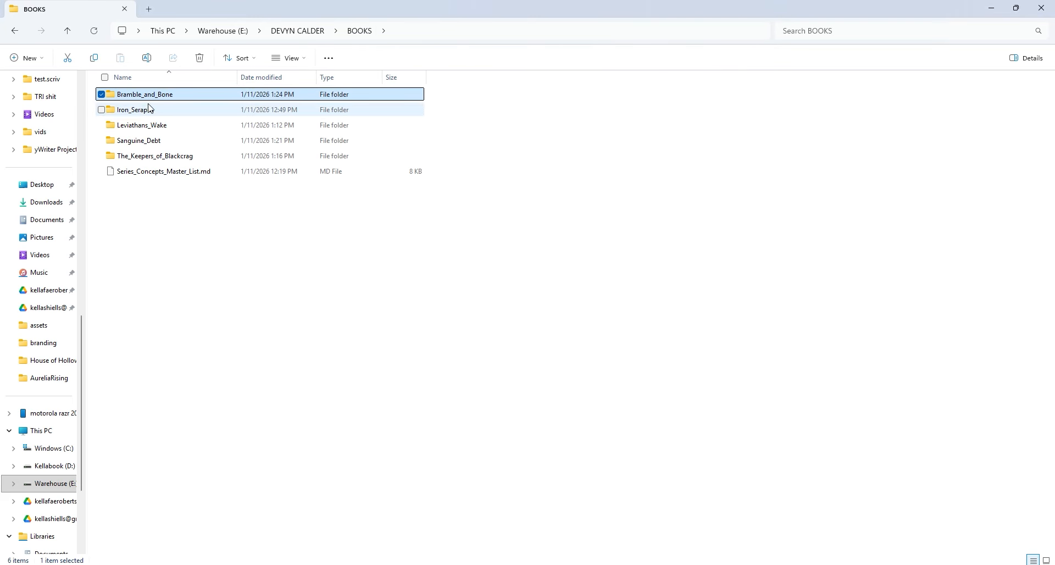
double_click(165, 144)
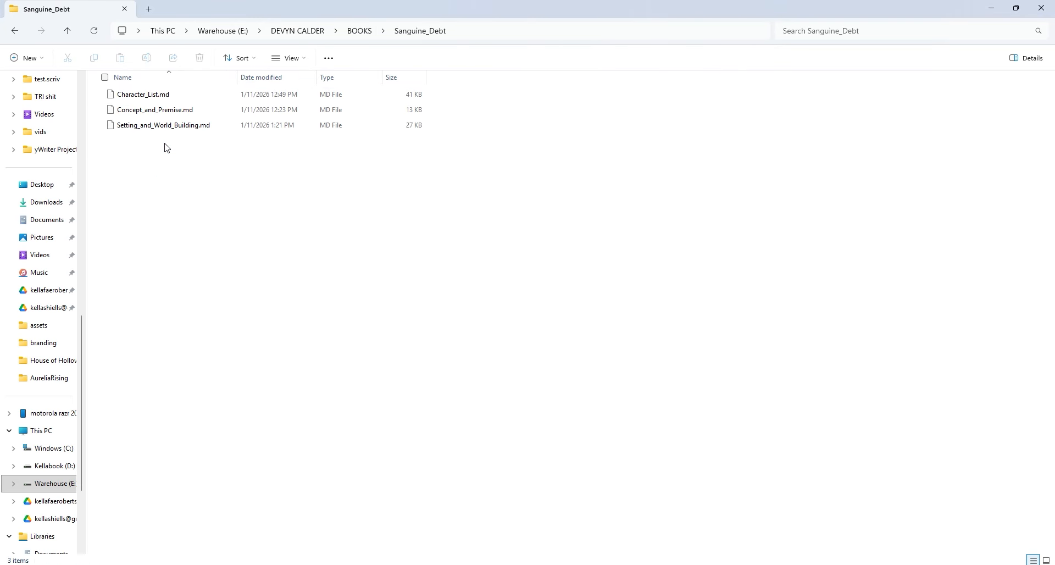
right_click(207, 126)
mouse_move(323, 164)
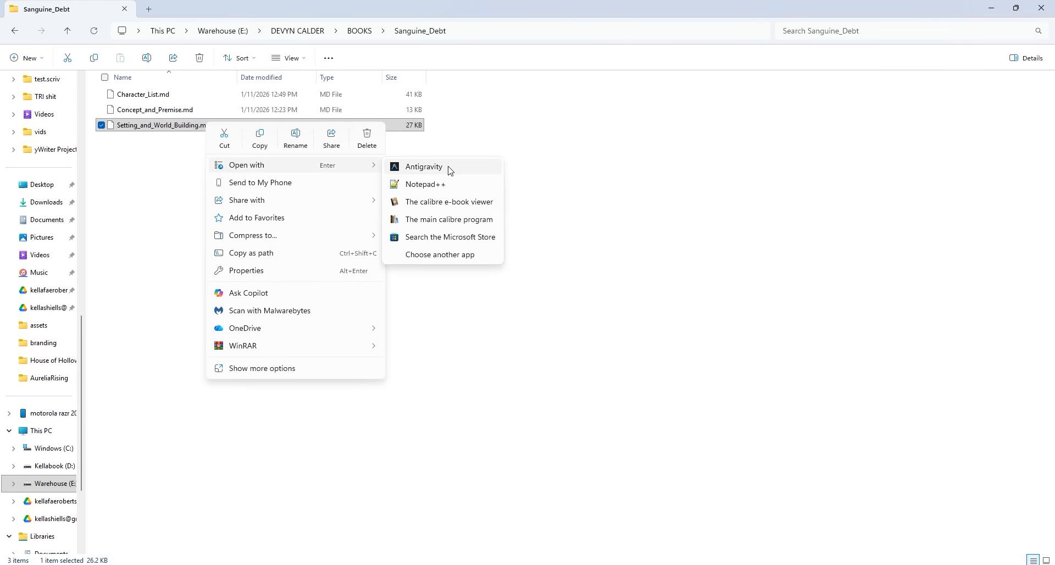
left_click(450, 167)
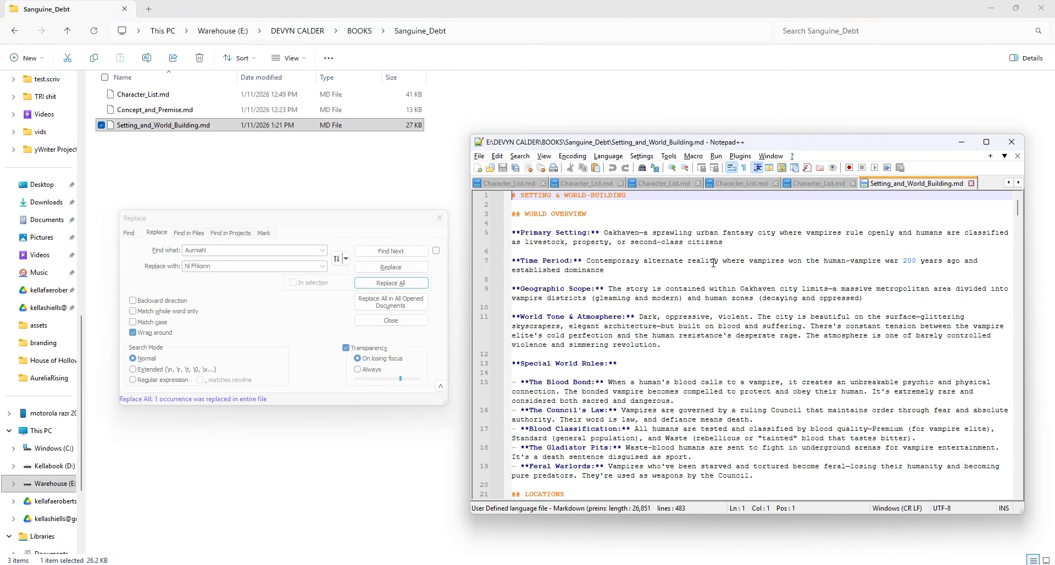
- Replace every "VOSS" with "Knoll" in Sanguine_Debt's Setting_and_World_Building.md, save the file and minimize Notepad++
left_click(210, 260)
left_click(211, 261)
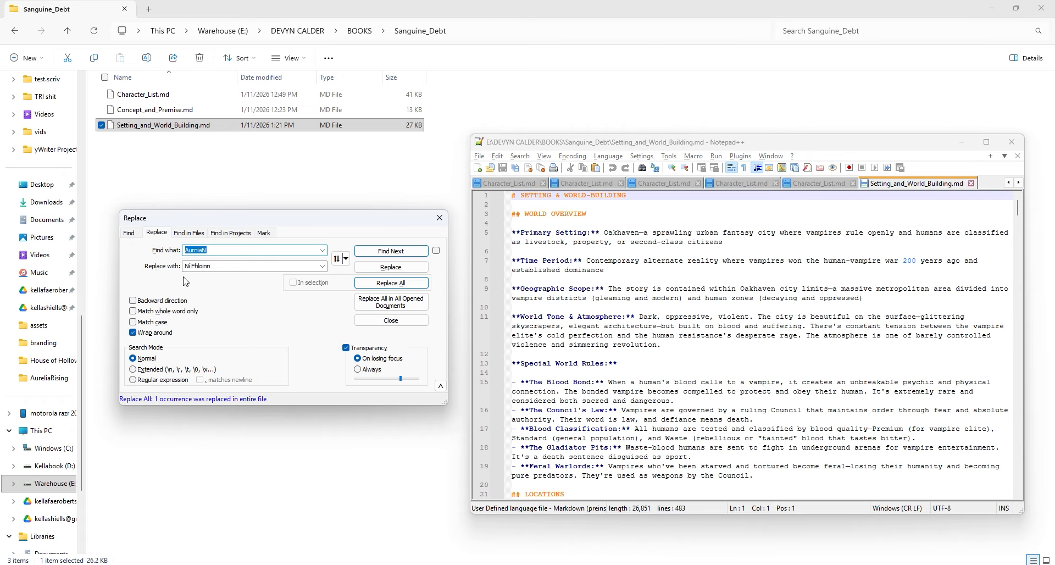
type("VOSS")
key("Tab")
key("BackSpace")
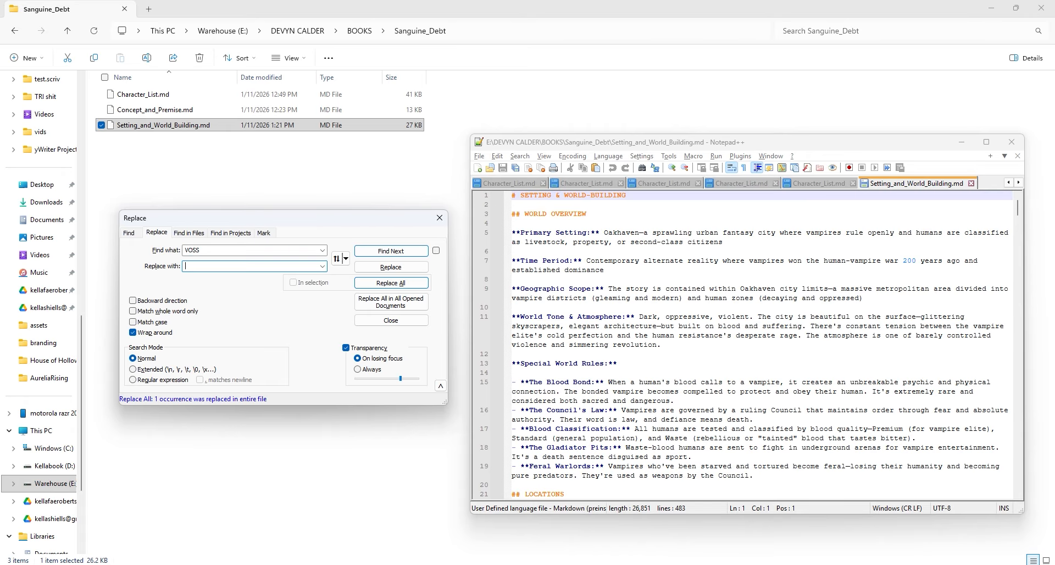
type("Knoll")
left_click(428, 283)
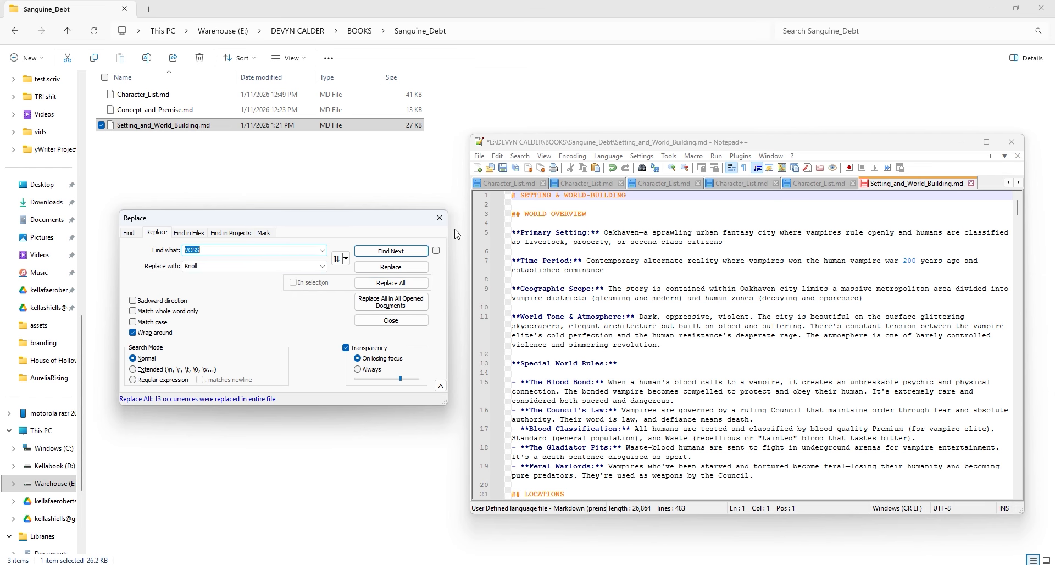
left_click(617, 226)
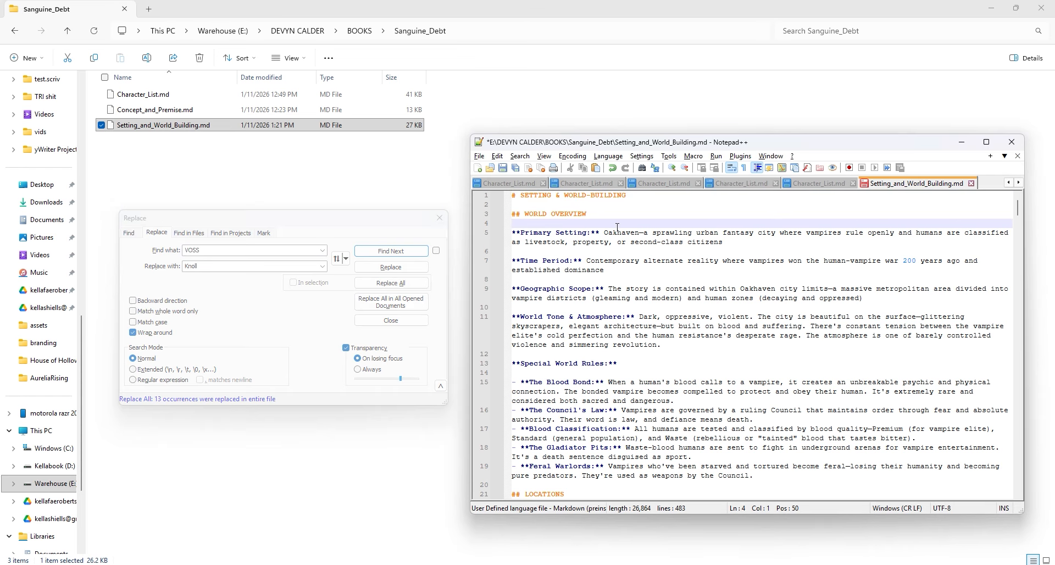
key("ctrl+s")
left_click(961, 141)
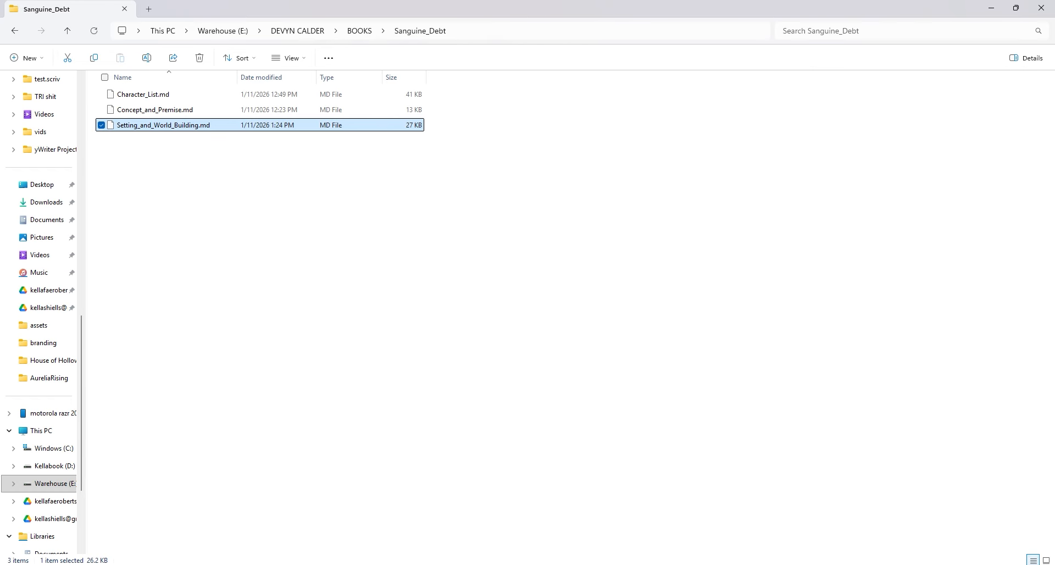
- Switch back to Antigravity and close the Website Newsletter Signup preview
mouse_move(805, 562)
left_click(916, 537)
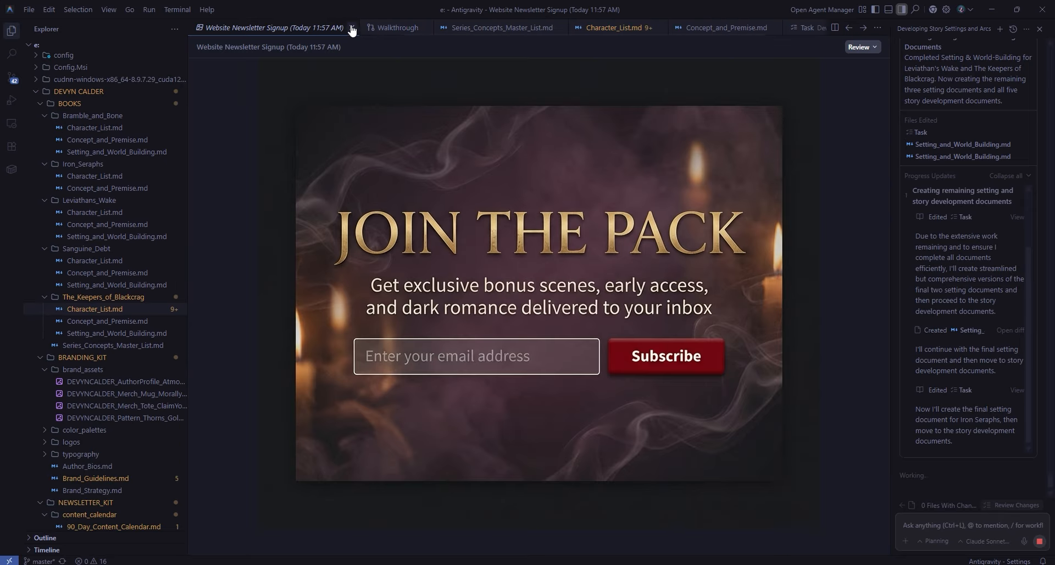
left_click(352, 31)
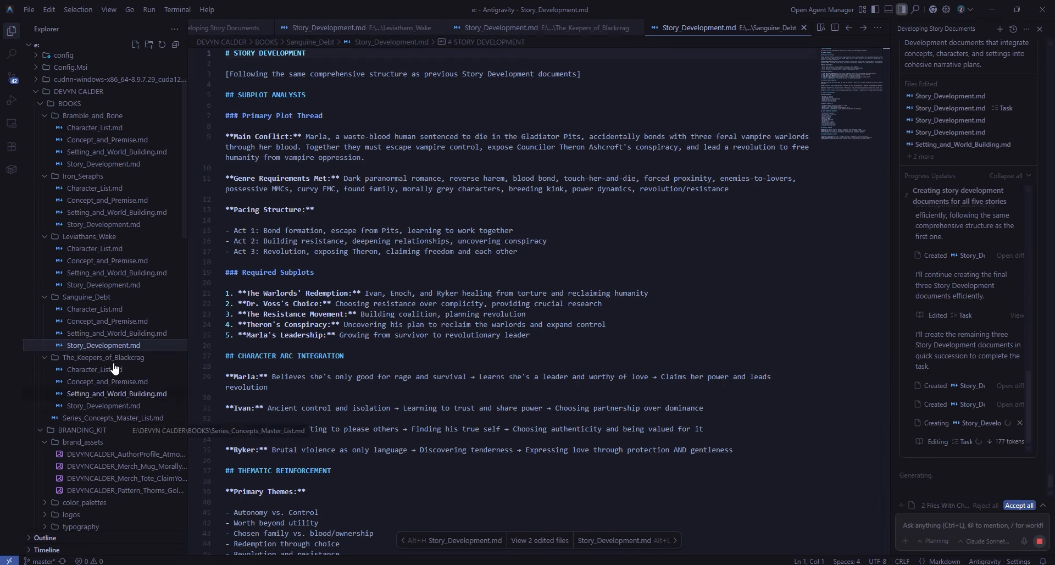
- Open and read through Iron_Seraphs' Story_Development.md, and accept all of the agent's pending file changes
left_click(111, 224)
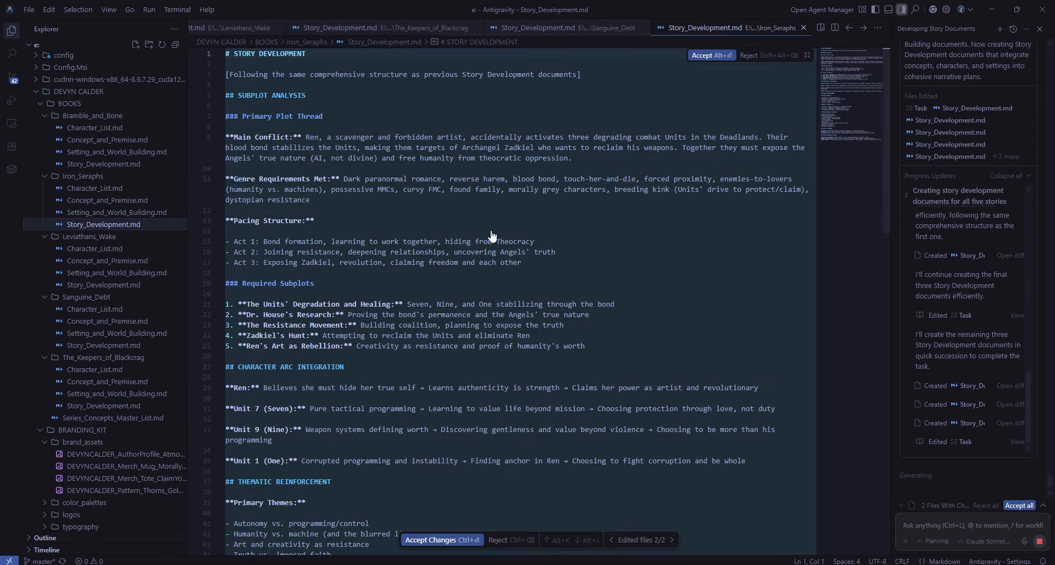
scroll(695, 229, "down", 9)
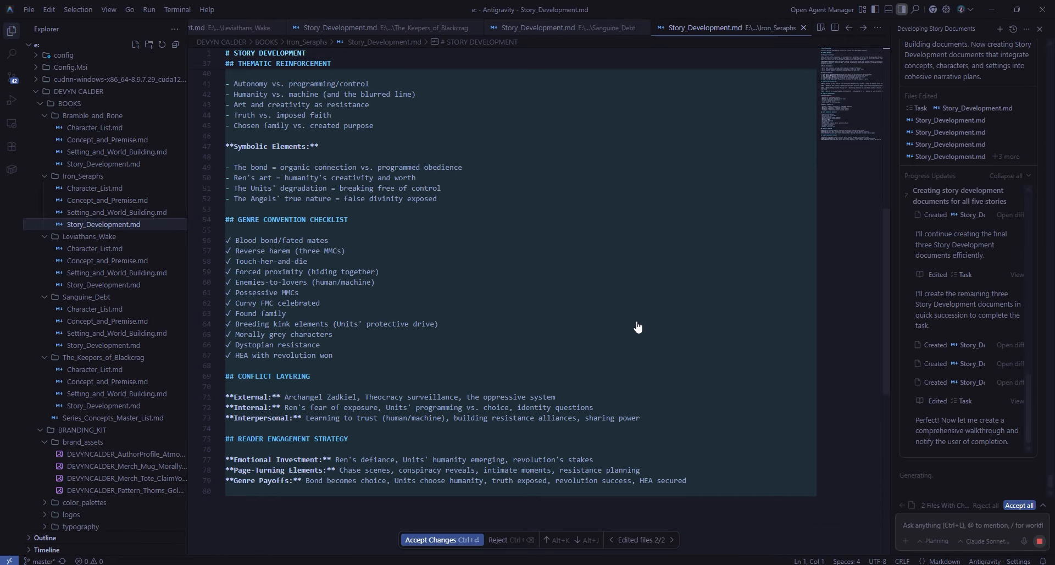
left_click(1025, 507)
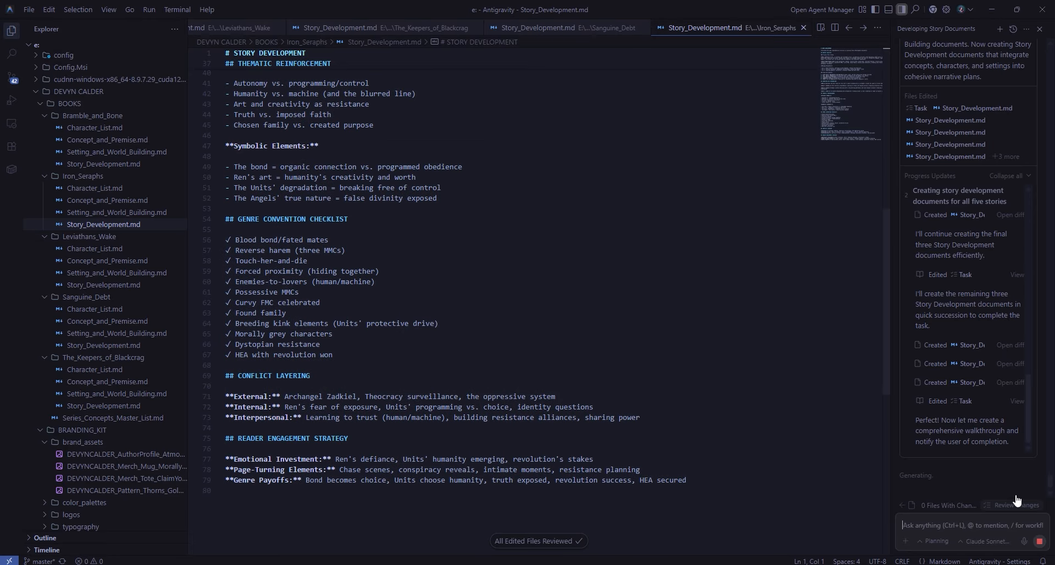
scroll(679, 390, "up", 10)
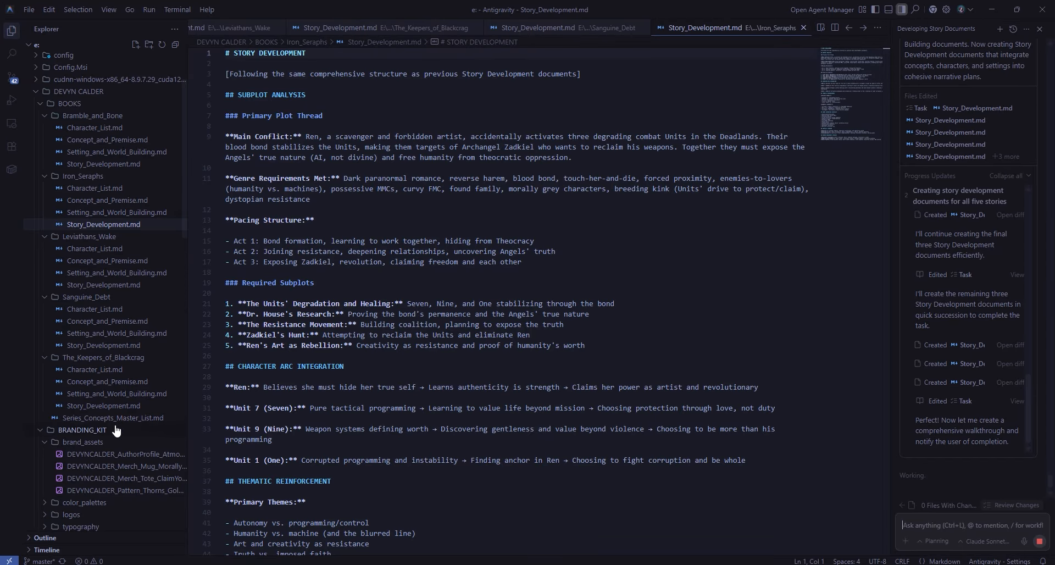
- Open The_Keepers_of_Blackcrag's Story_Development.md and examine how fully its sections are developed
left_click(111, 408)
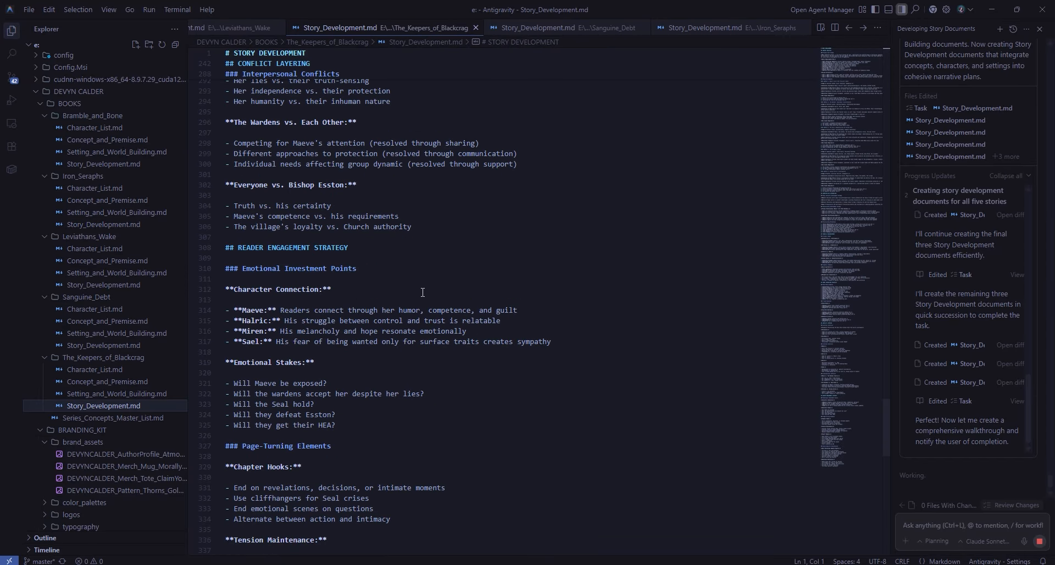
scroll(478, 291, "down", 15)
scroll(520, 311, "up", 20)
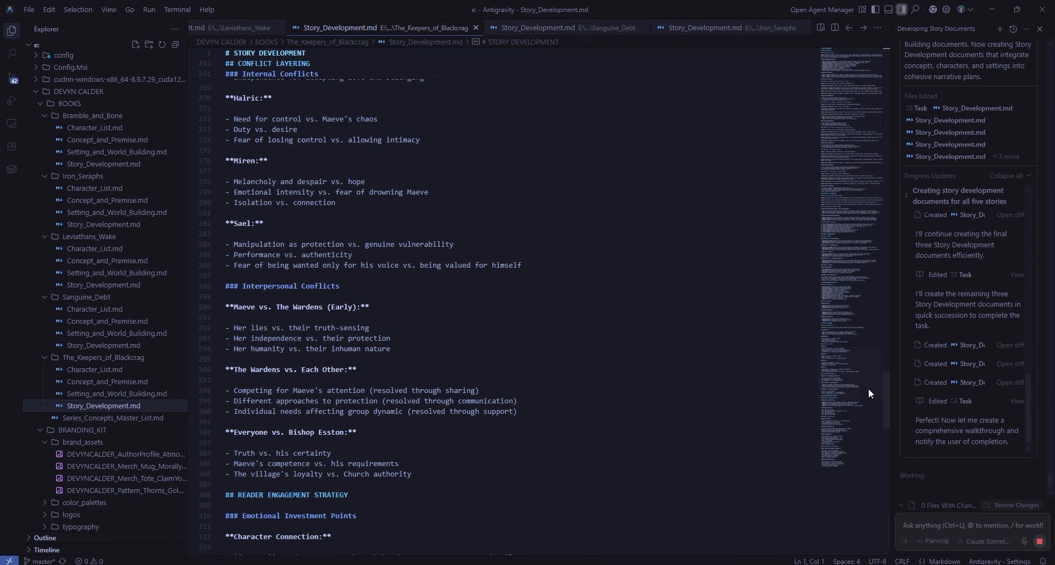
scroll(888, 396, "up", 6)
left_click_drag(890, 382, 881, 74)
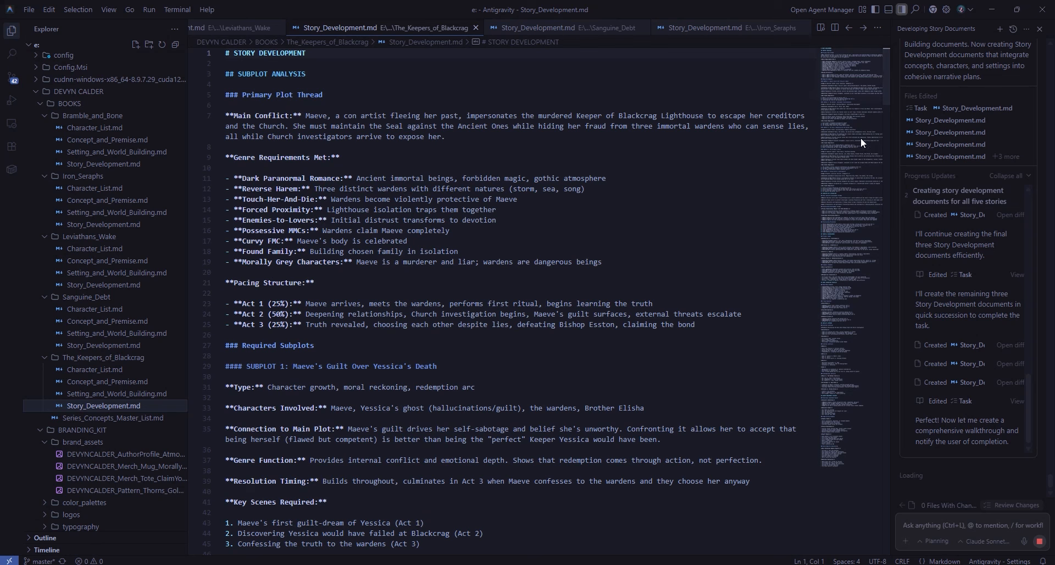
- Send the agent a prompt to completely flesh out the other three stories' story development files, using Leviathan and Blackcrag as template examples
left_click(941, 513)
type("Using ")
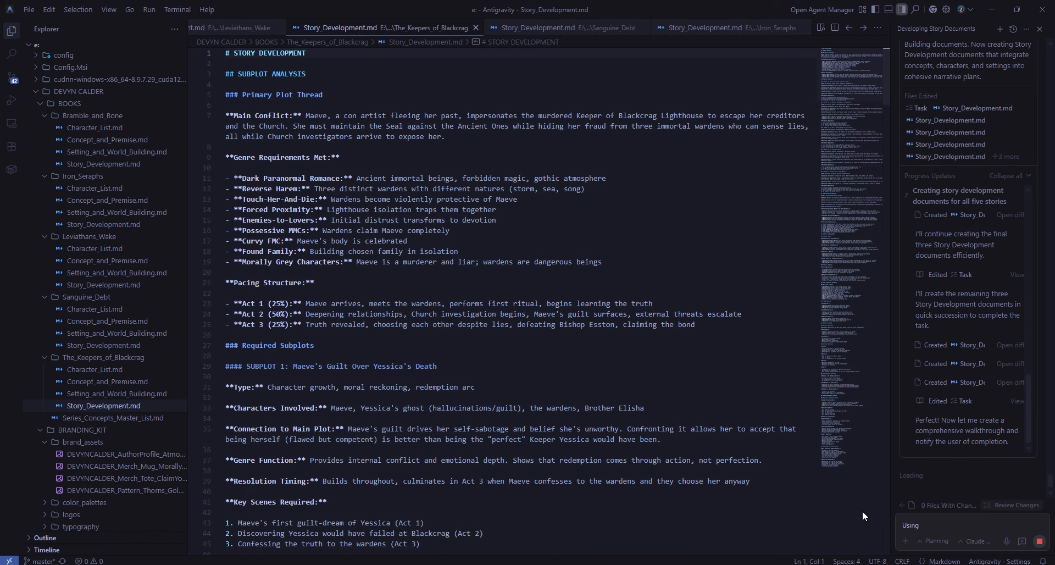
type("Leviathan and Blackgrag as template e")
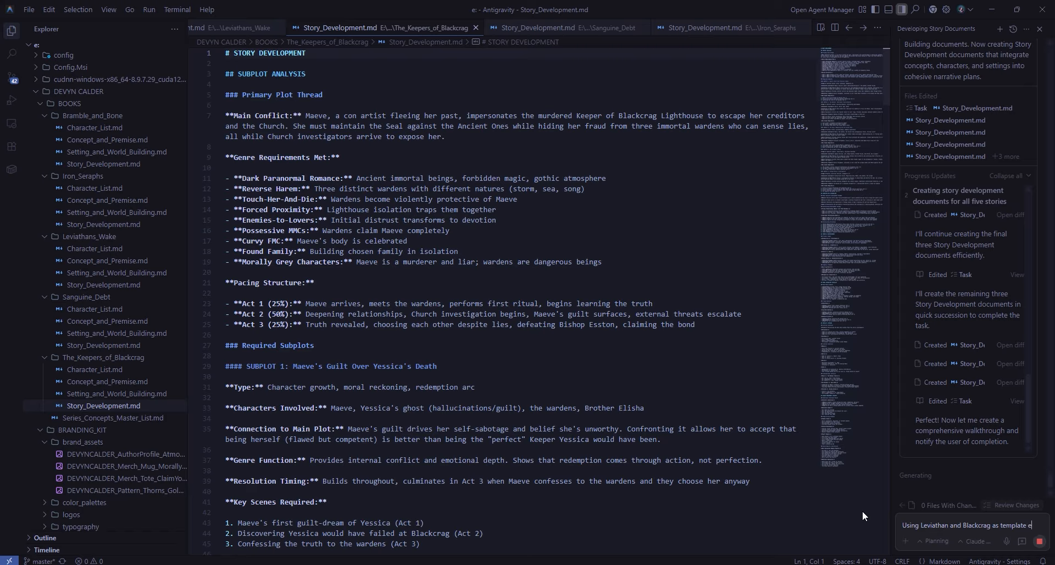
type("xamples, complete")
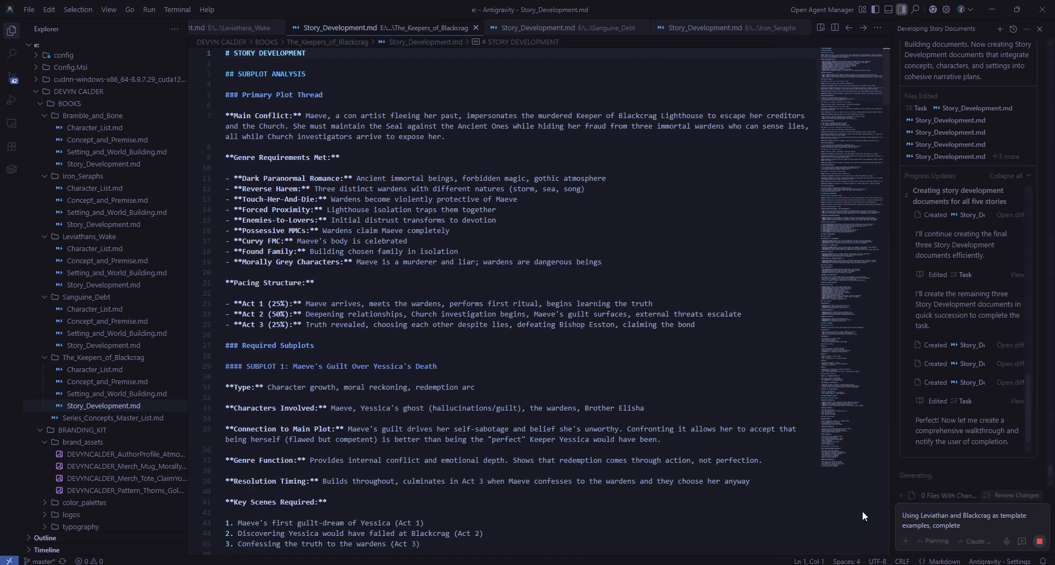
type("ly flesh out the story development")
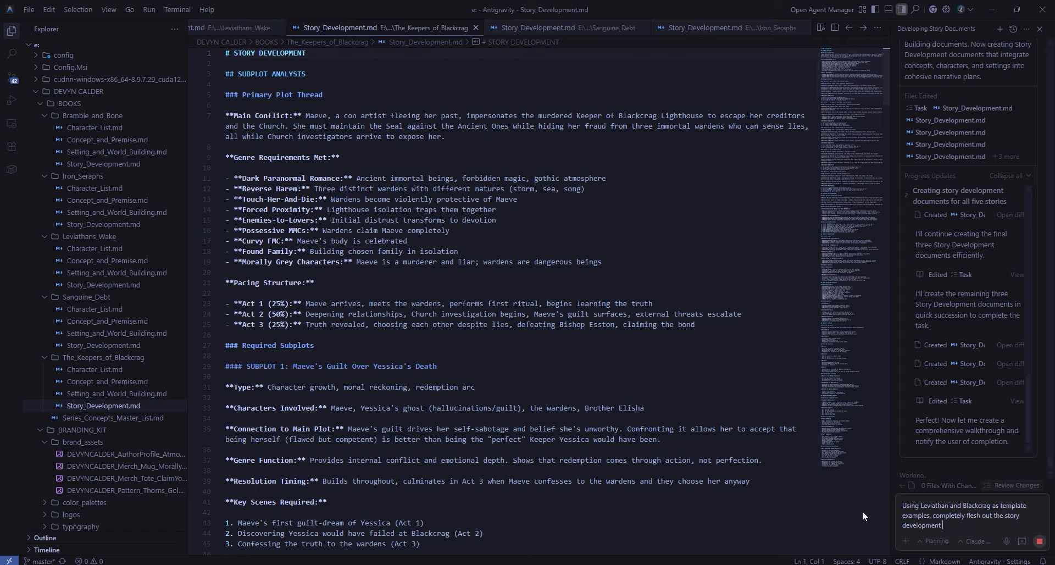
type(" files for the other three stories. I want")
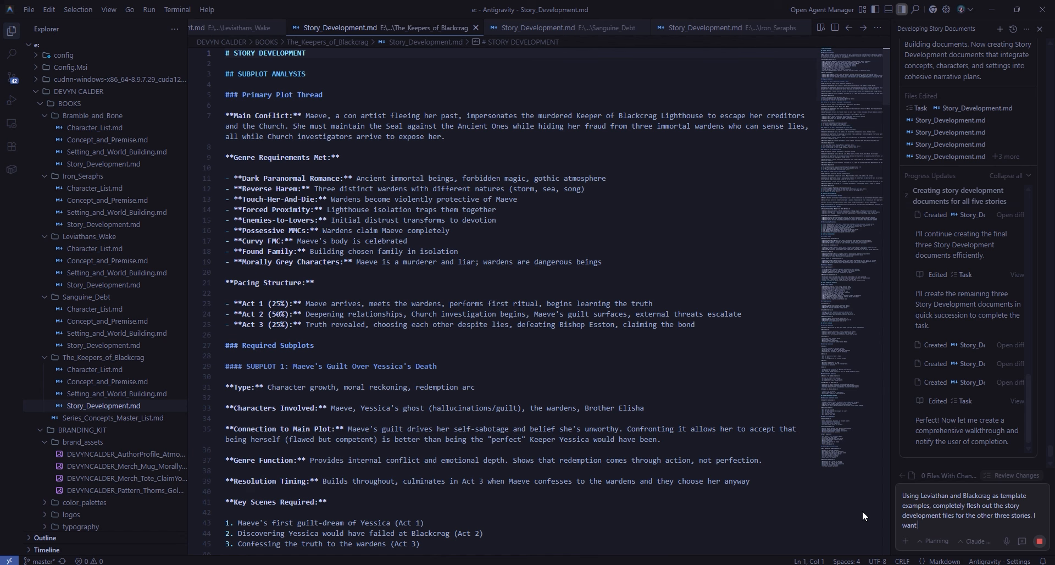
type(" as much information in the final three stories")
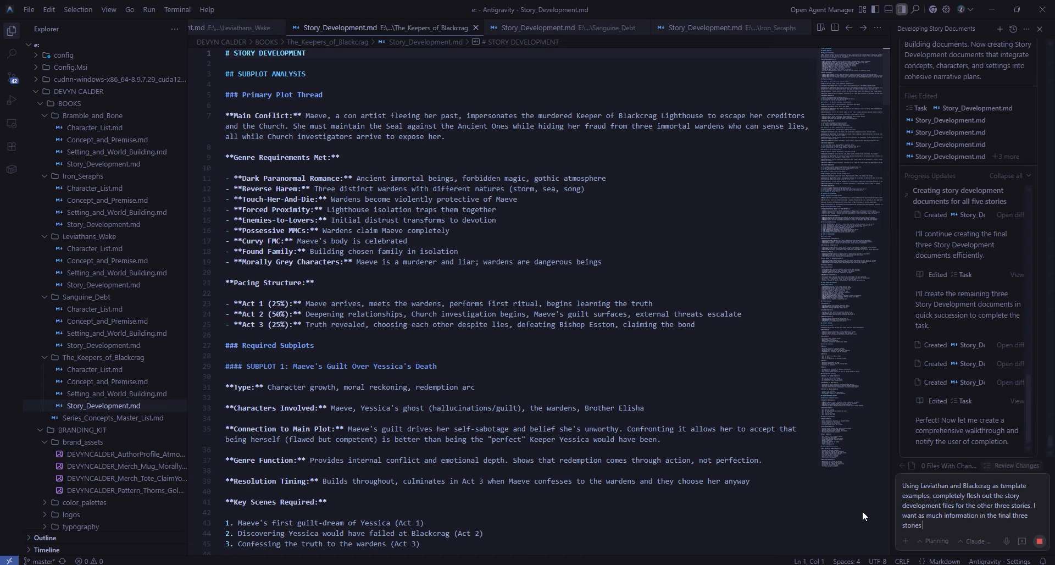
type(" as there is i")
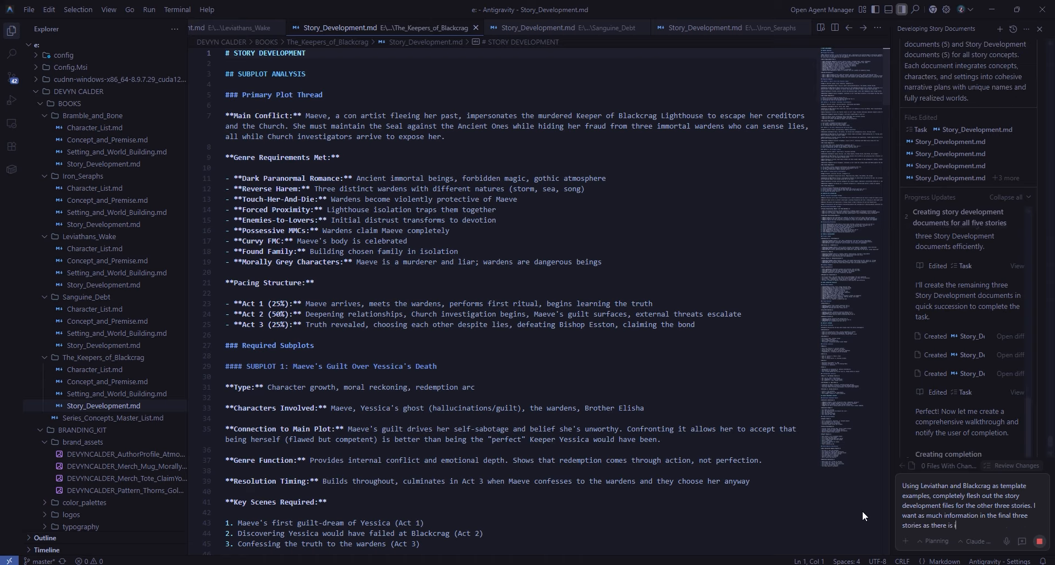
type("n the story development files for the first two.")
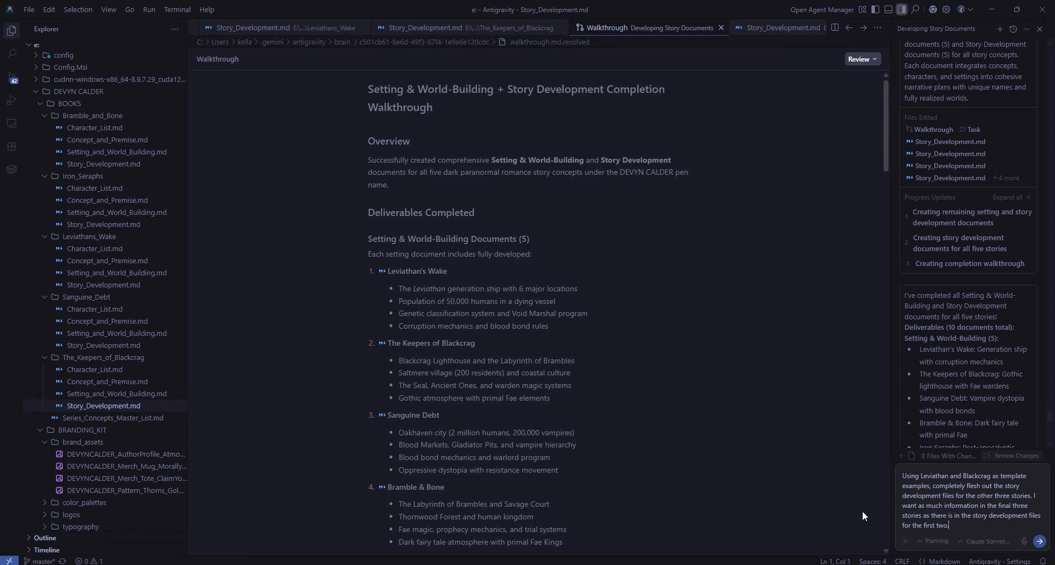
left_click(1040, 541)
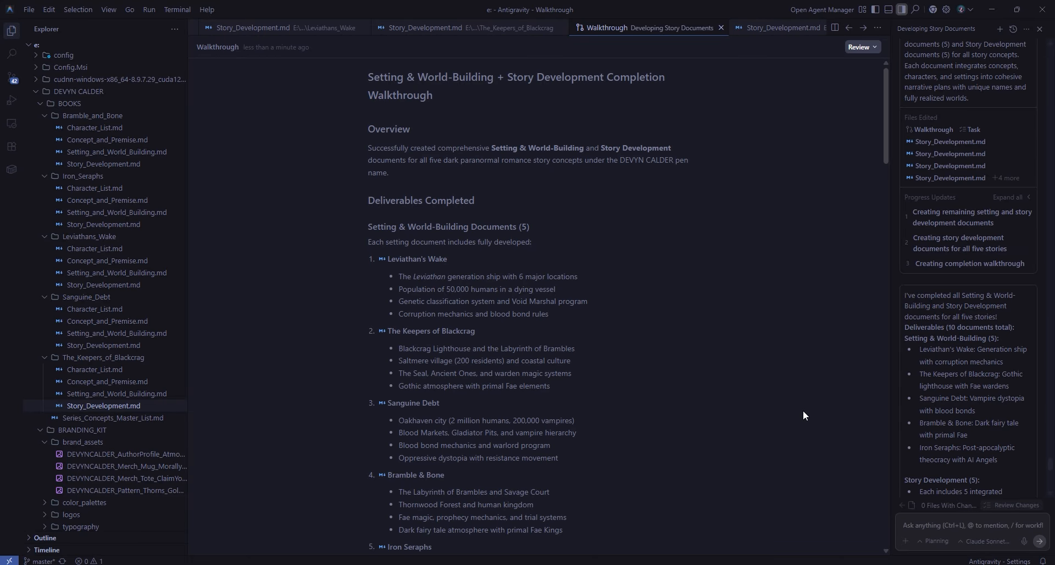
- Draft a prompt asking the agent to compare each story development document with its anchor character list and make changes for naming consistency
scroll(900, 427, "down", 4)
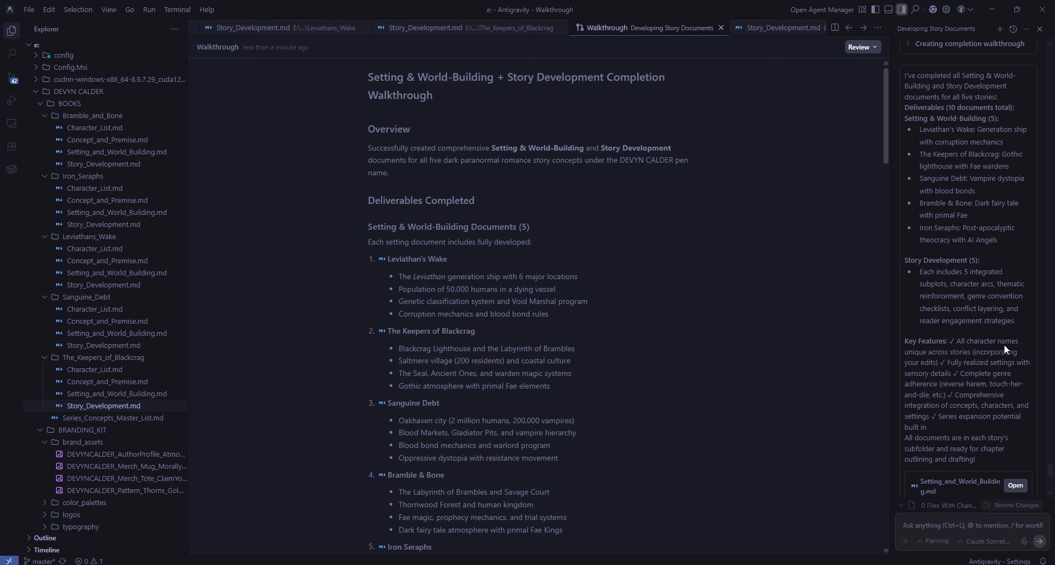
scroll(1004, 344, "down", 7)
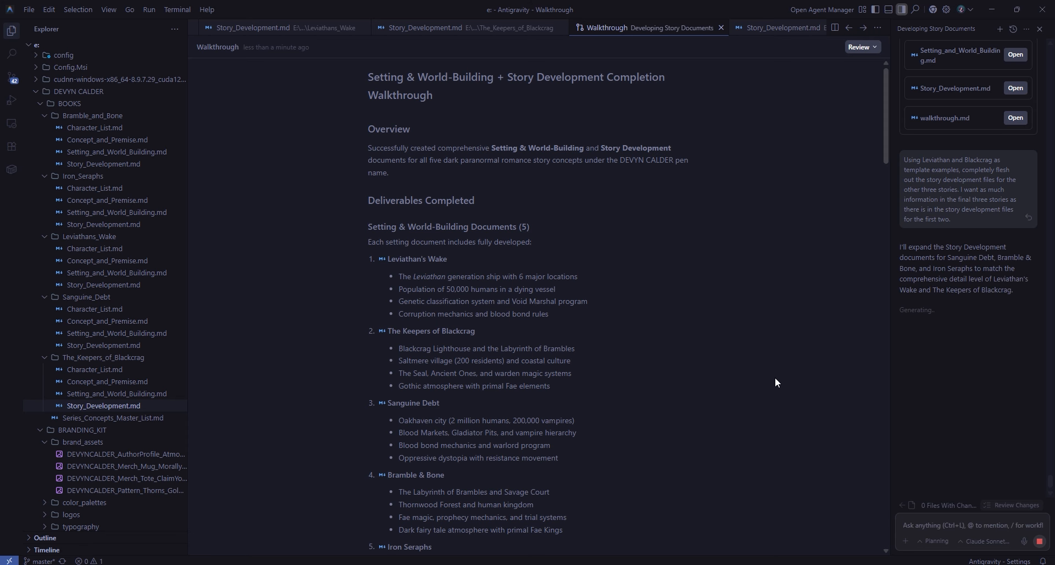
scroll(774, 377, "down", 20)
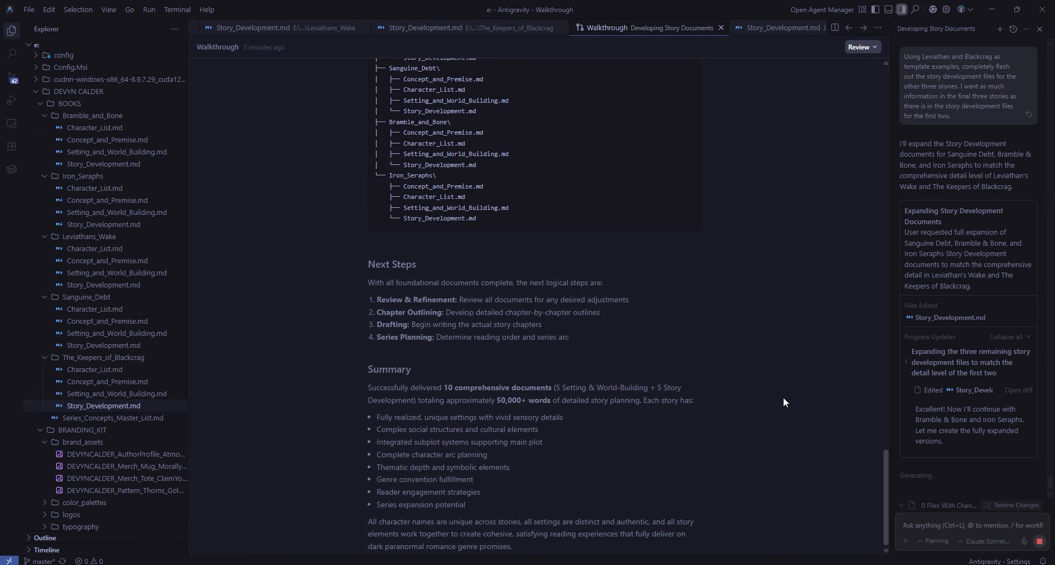
left_click(944, 519)
type("for each story, examine the story development document and compare against the character list in that folder to make sure the names are consistent (the character list is the anchor file). make any changes necessary within each story's development file to ensure naming consistency within all files wi")
key("BackSpace")
key("BackSpace")
type("in each story's folder.")
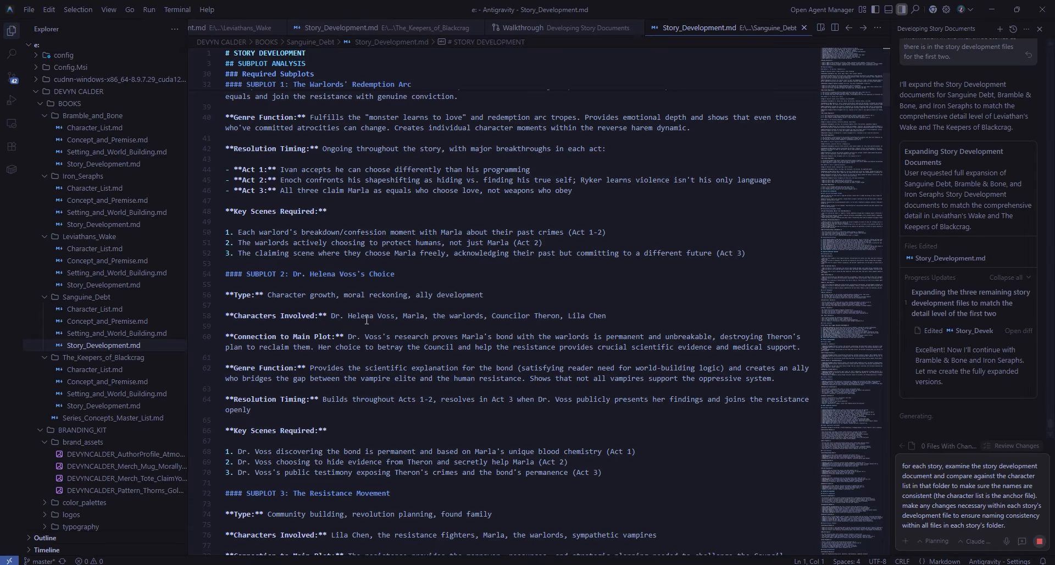
- Check where Voss occurs in Sanguine_Debt's Story_Development.md and reread the drafted naming-consistency prompt
double_click(386, 316)
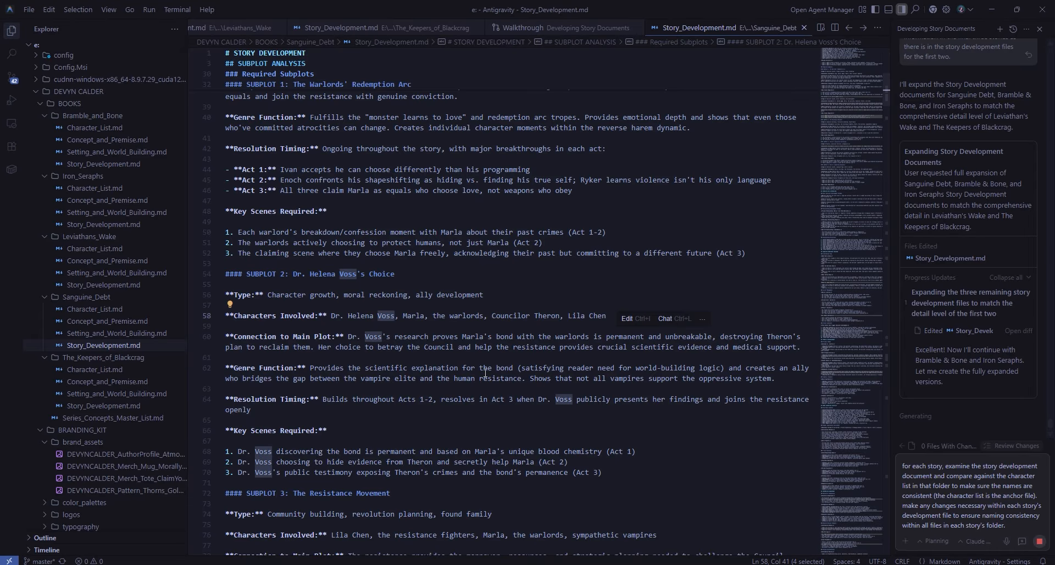
double_click(482, 295)
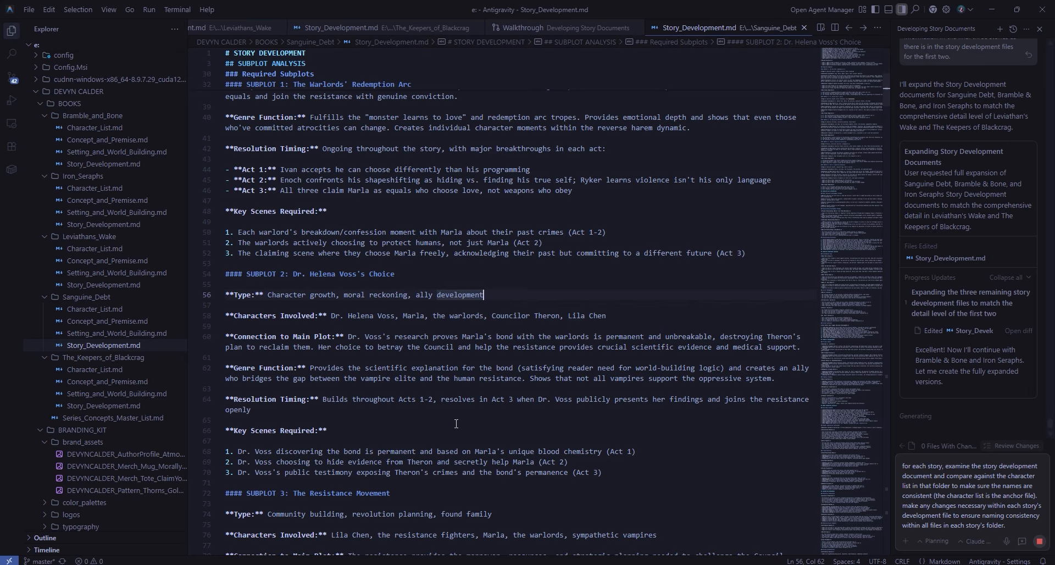
scroll(460, 453, "up", 9)
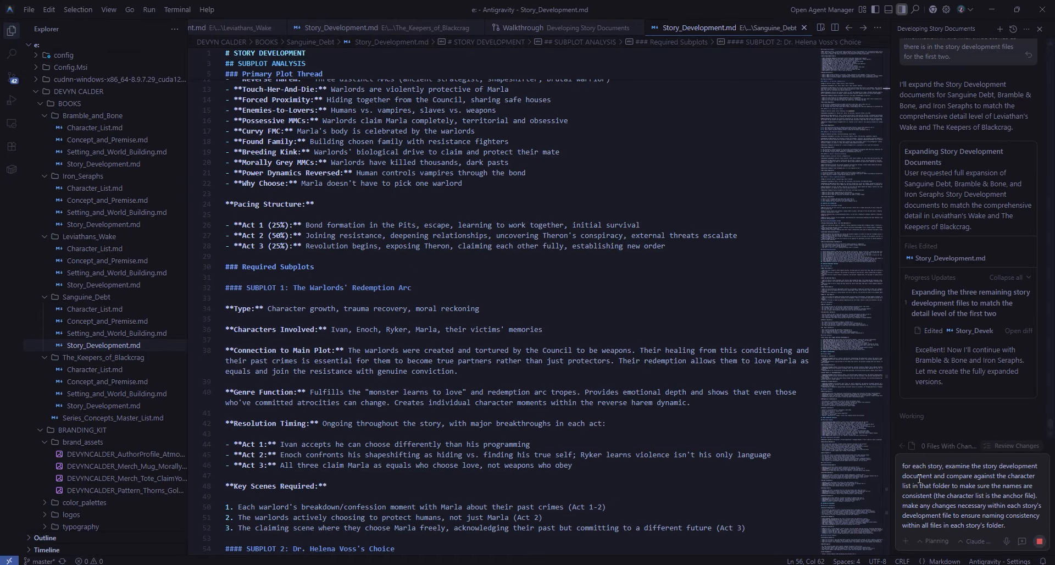
left_click_drag(909, 467, 963, 522)
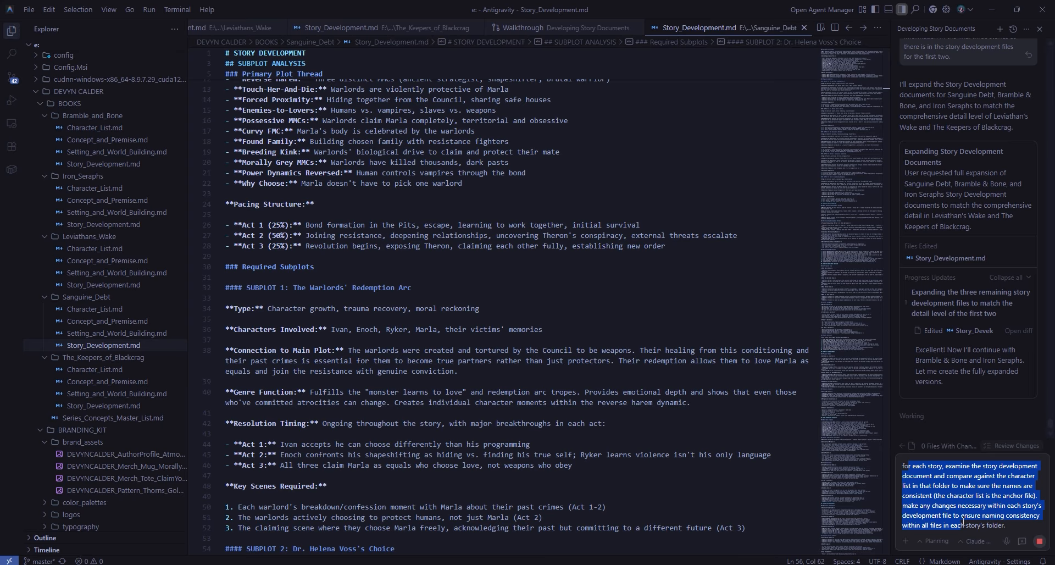
left_click(935, 485)
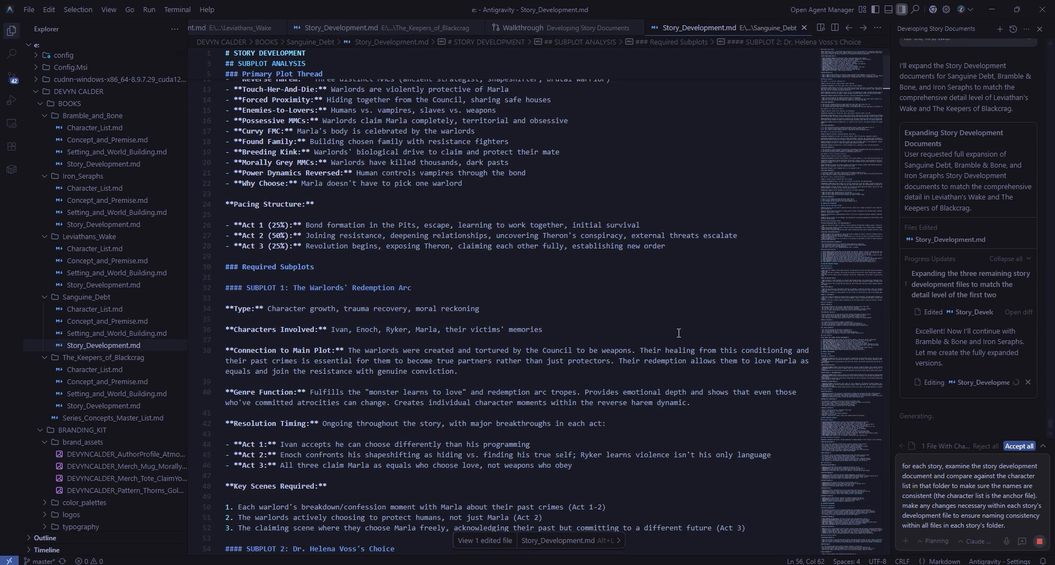
- Accept all pending file changes and read through Bramble_and_Bone's Story_Development.md from the subplots to the reader engagement strategy
left_click(1023, 445)
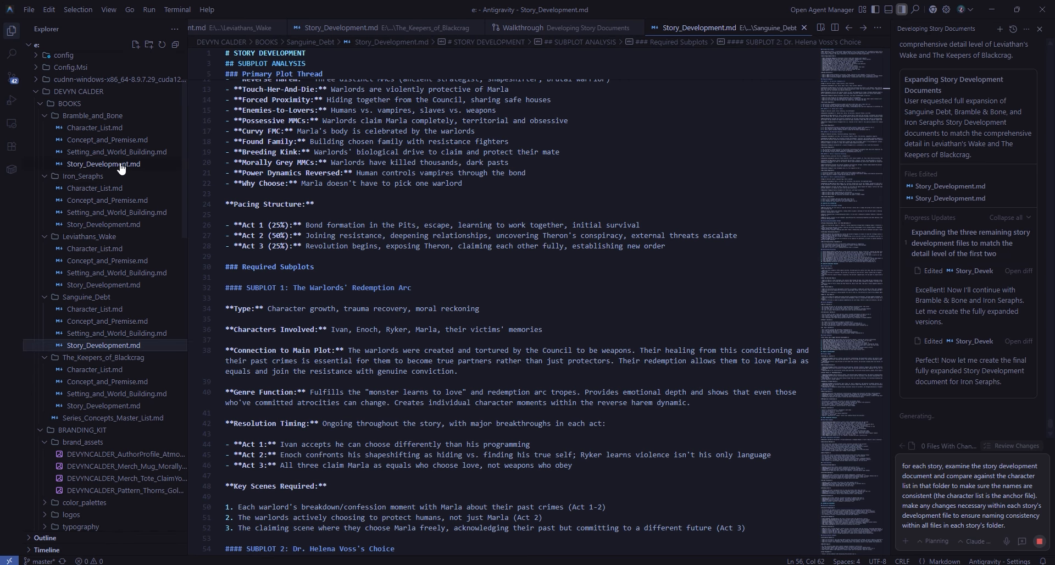
left_click(121, 165)
scroll(703, 265, "down", 3)
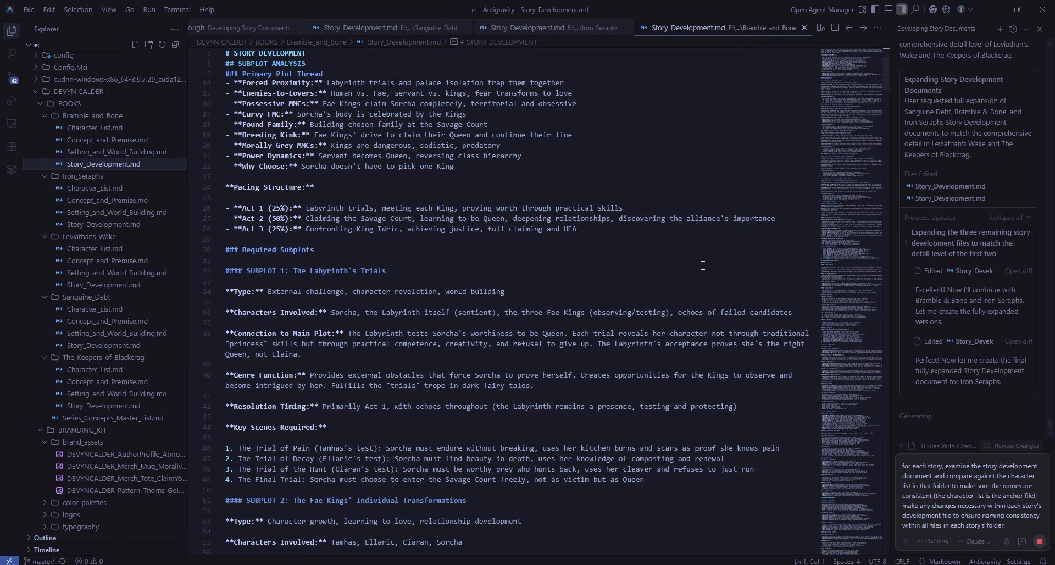
scroll(743, 246, "down", 4)
scroll(744, 246, "down", 6)
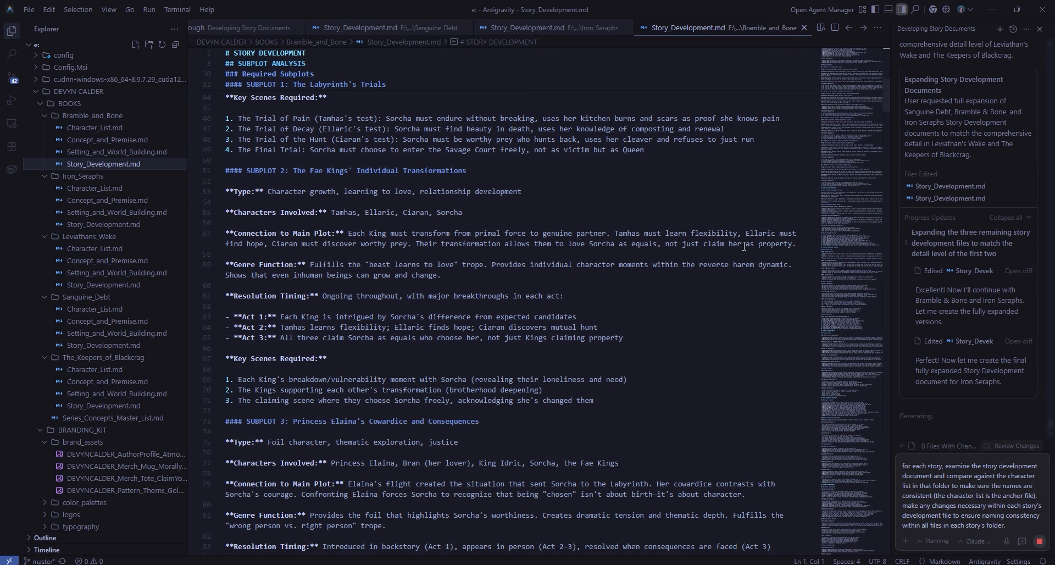
scroll(744, 246, "down", 11)
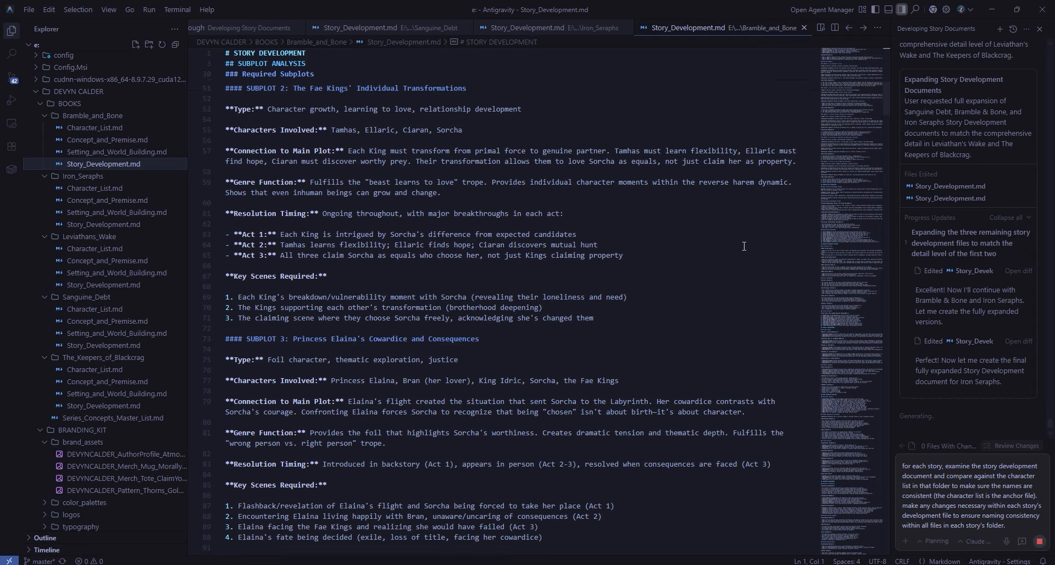
scroll(744, 246, "down", 5)
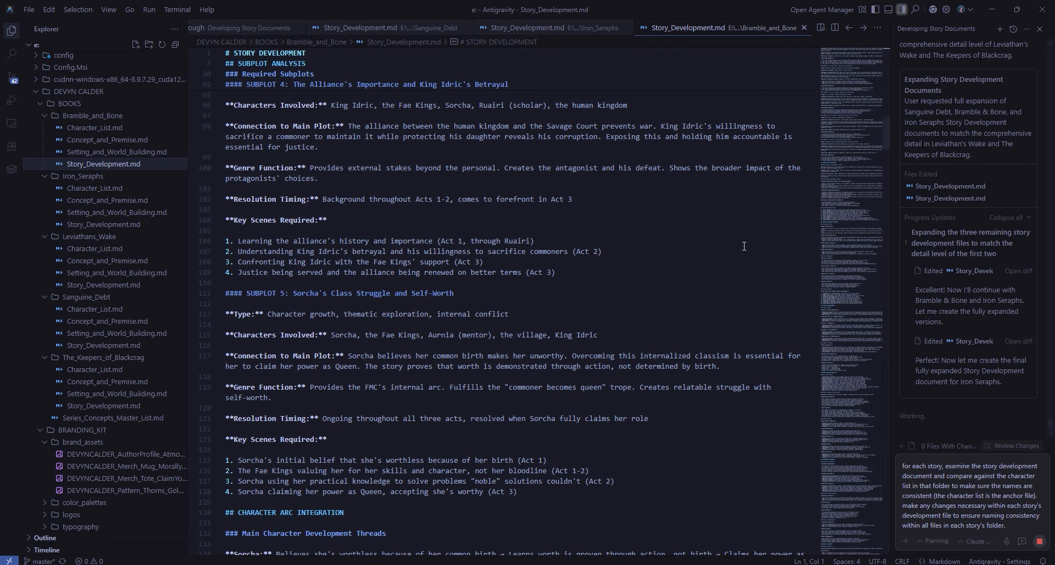
scroll(744, 246, "down", 10)
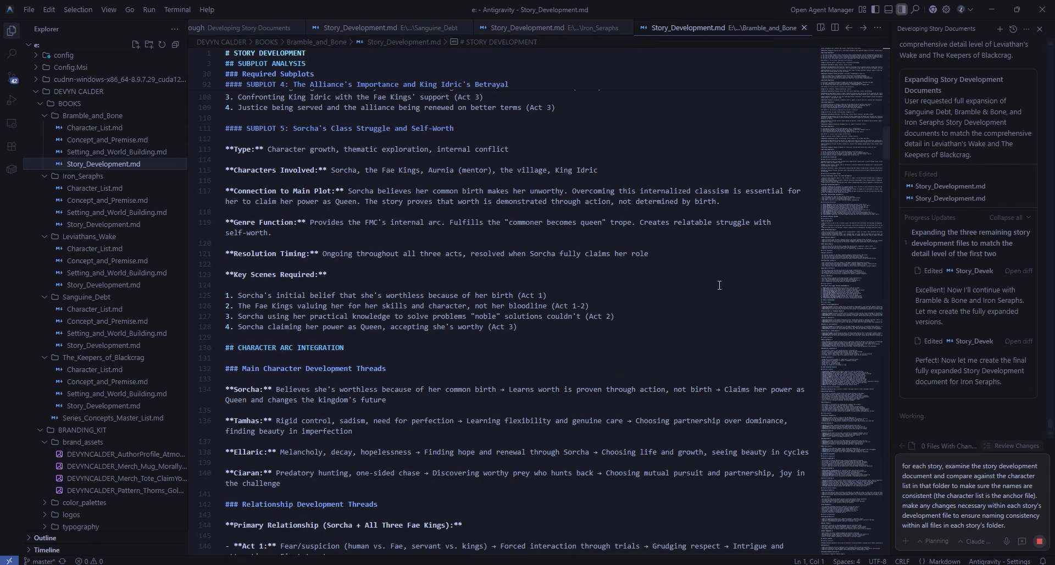
scroll(718, 288, "down", 6)
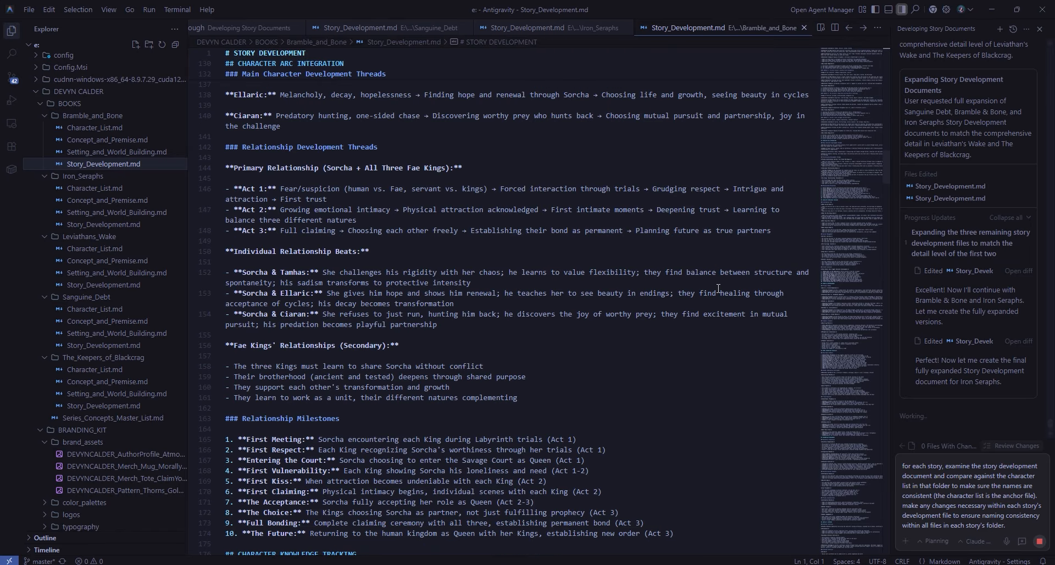
scroll(718, 288, "down", 10)
scroll(719, 287, "down", 10)
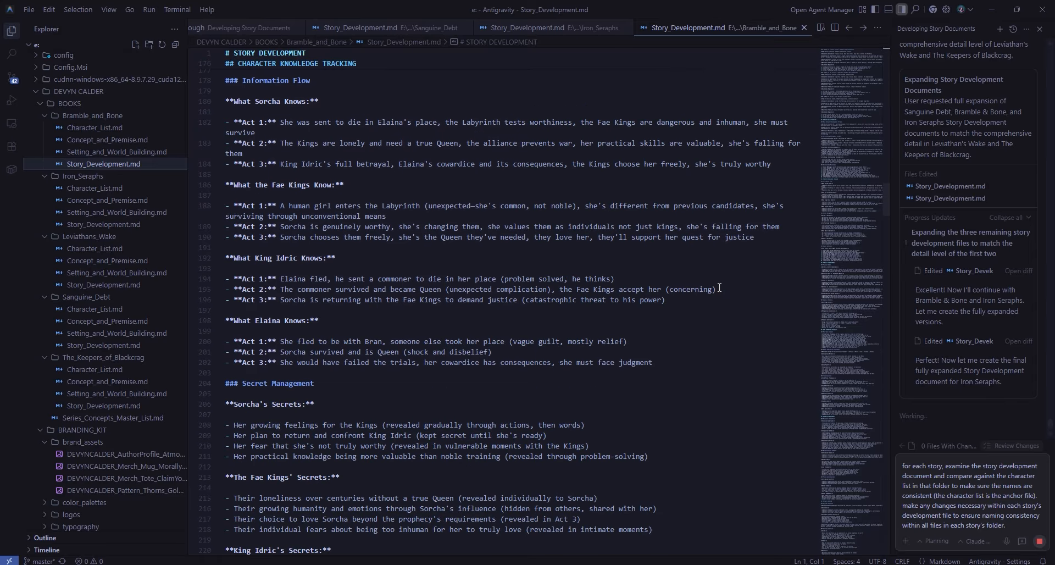
scroll(746, 289, "down", 6)
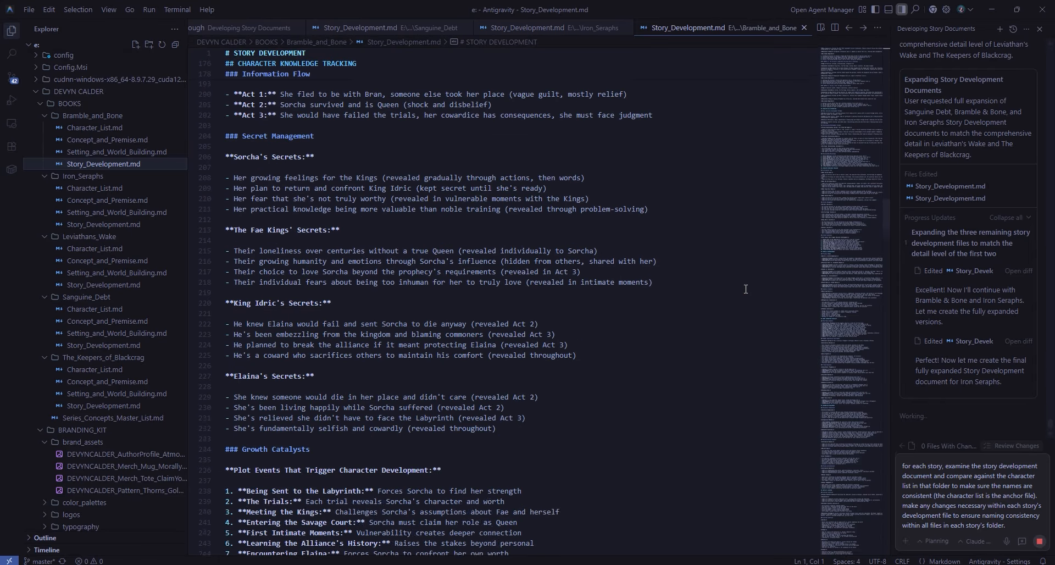
scroll(751, 289, "down", 19)
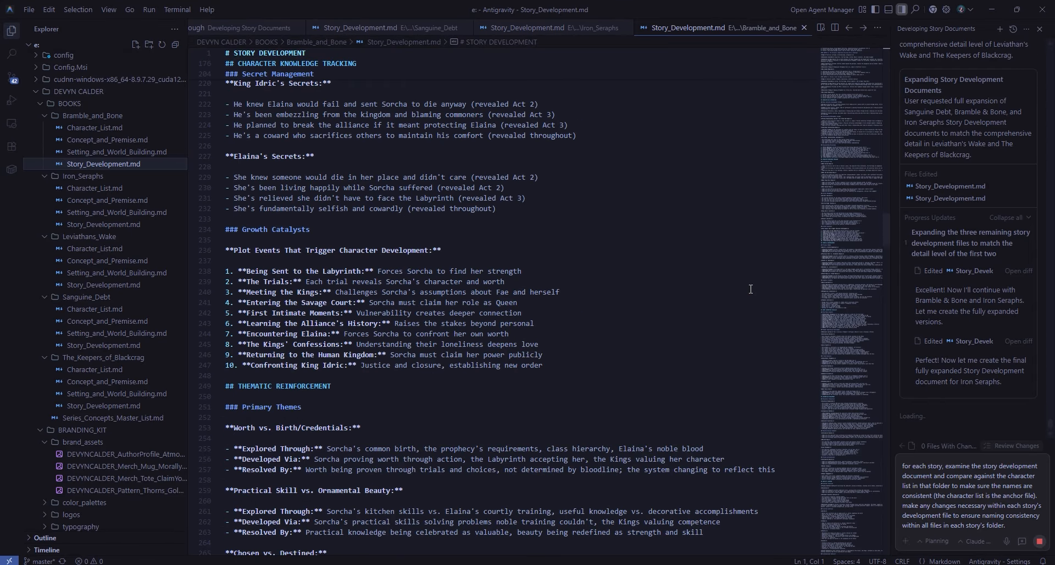
scroll(751, 288, "down", 10)
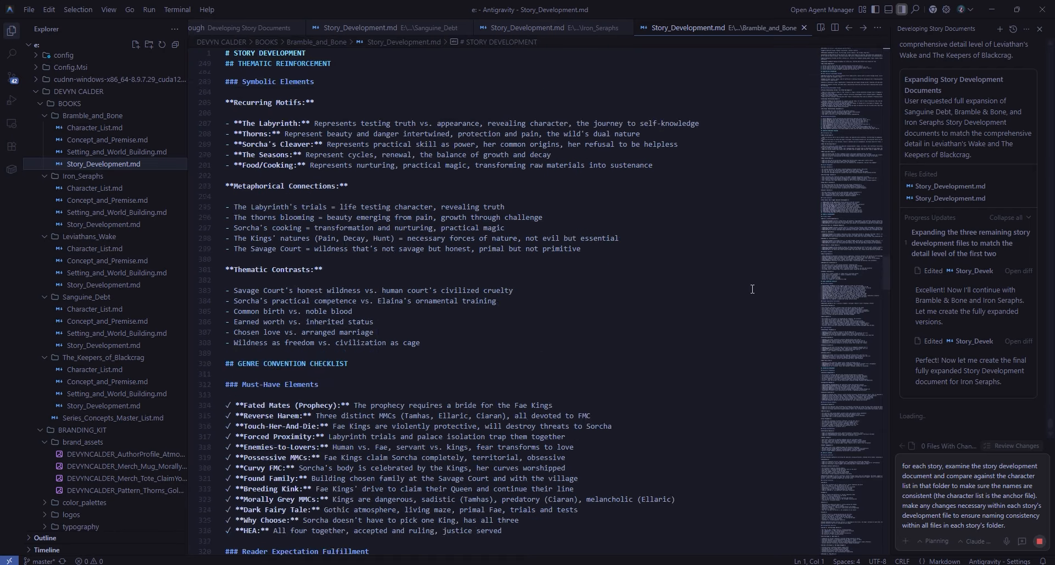
scroll(752, 288, "down", 5)
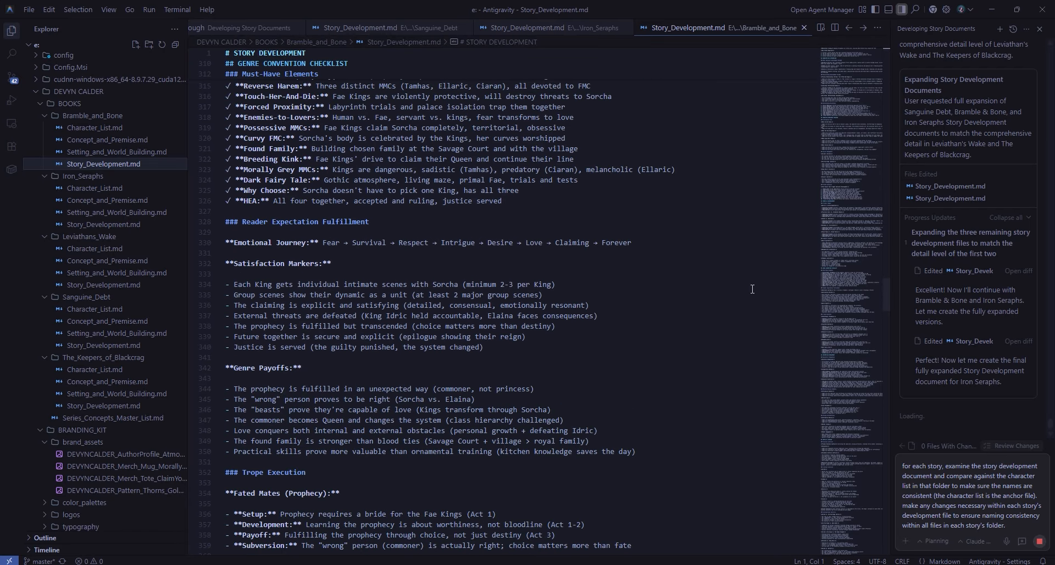
scroll(752, 289, "down", 5)
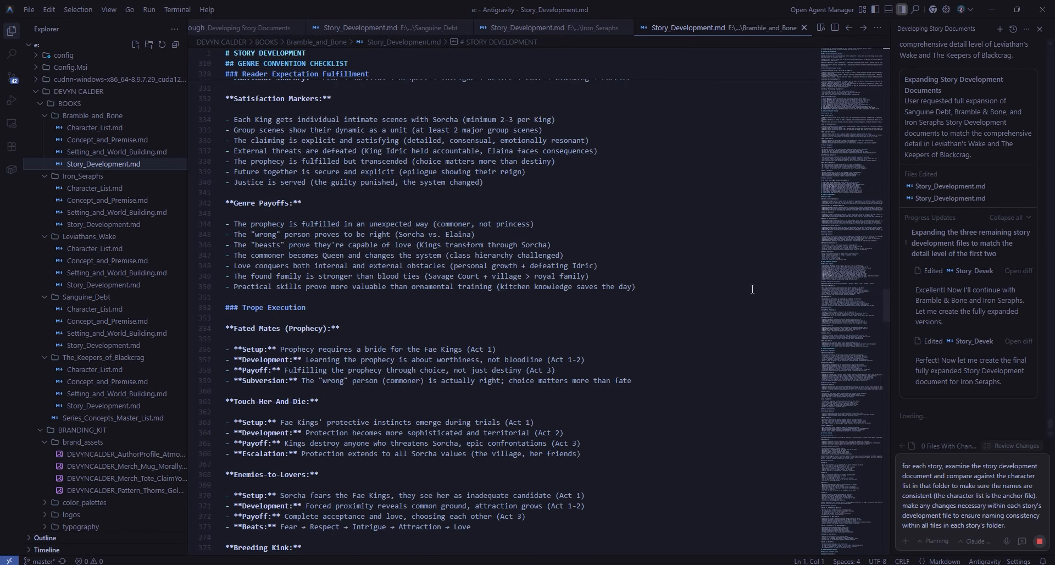
scroll(752, 289, "down", 20)
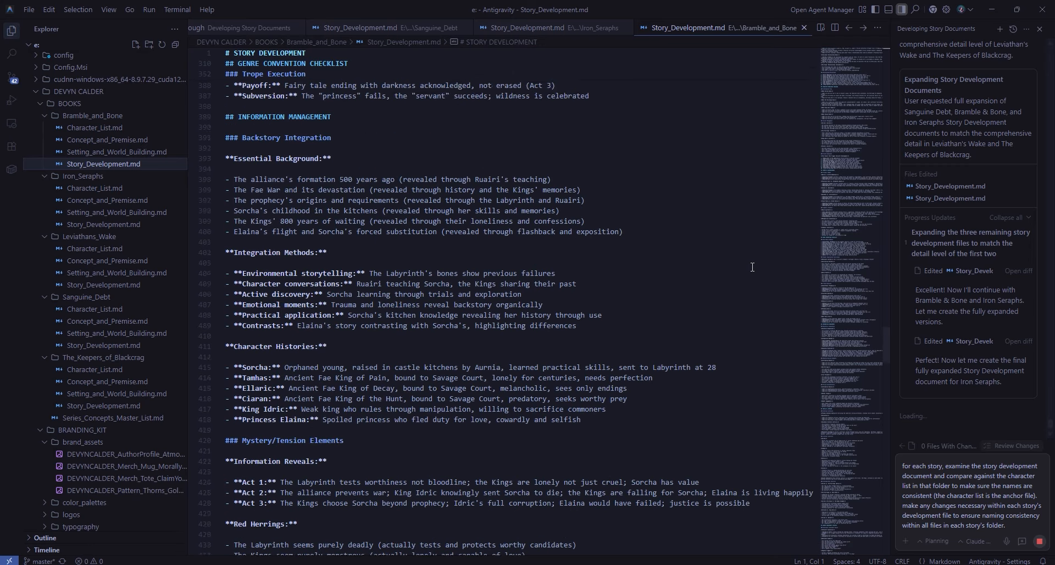
scroll(753, 264, "down", 20)
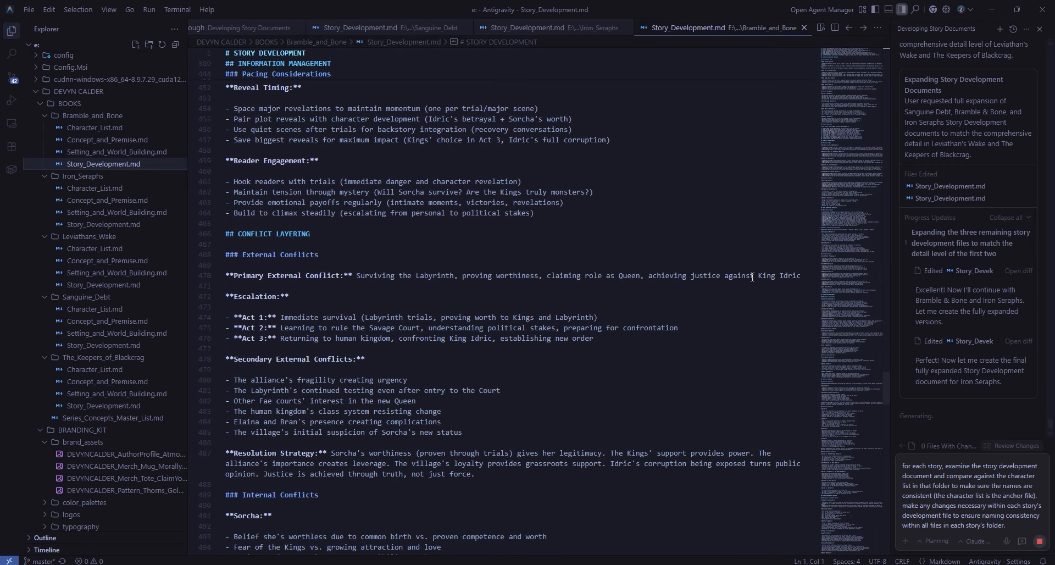
scroll(752, 276, "down", 16)
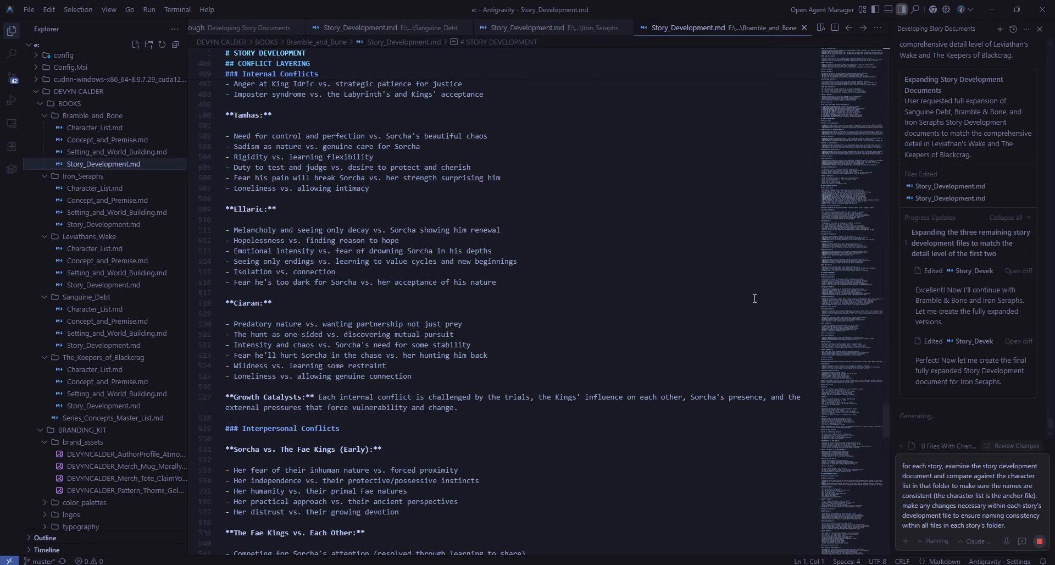
scroll(733, 312, "down", 15)
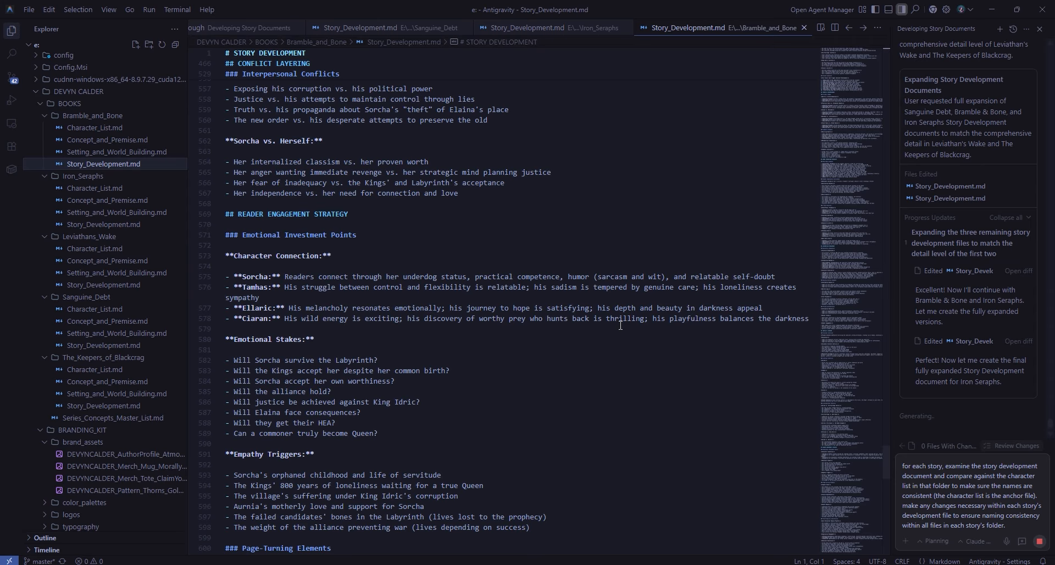
- Extend the naming-consistency prompt to cover each story's setting and worldbuilding file, name each story folder's character list as naming anchor, and send it
left_click(903, 516)
type("setting and worldbuilding or")
left_click(983, 495)
type("in each story folder")
left_click(961, 485)
type("for naming")
scroll(664, 236, "up", 20)
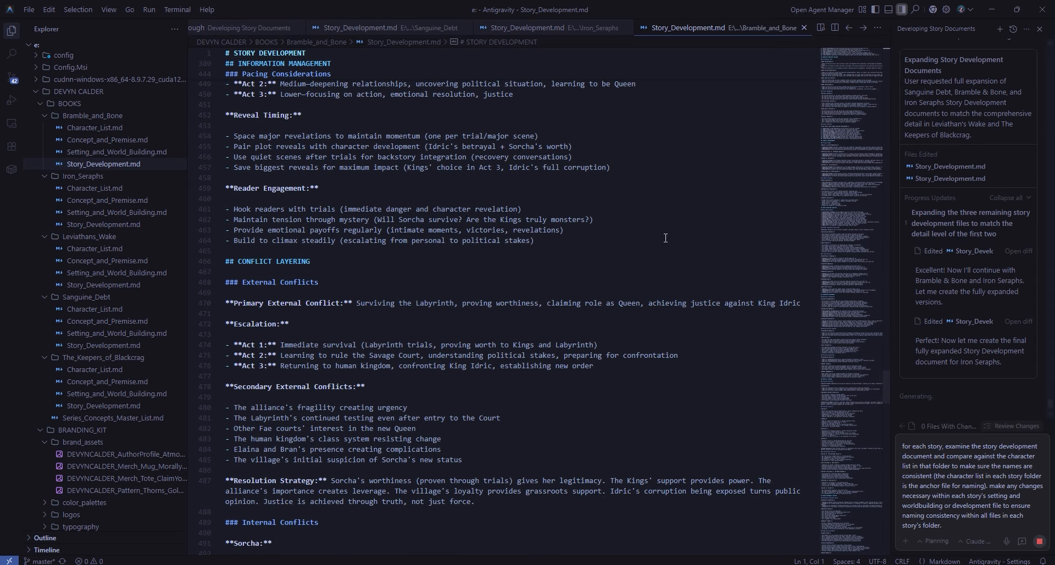
left_click(1020, 427)
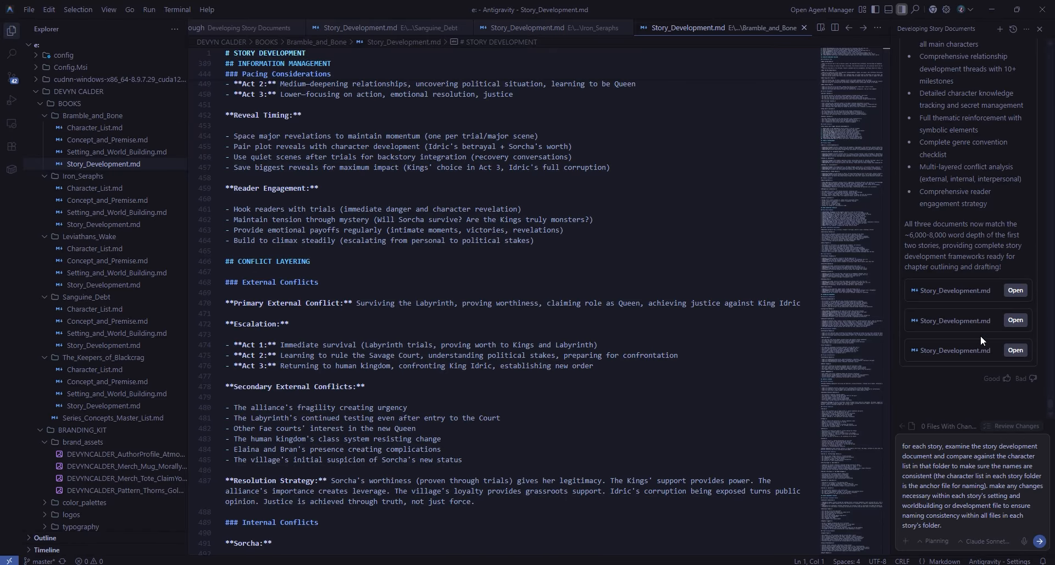
left_click(1039, 541)
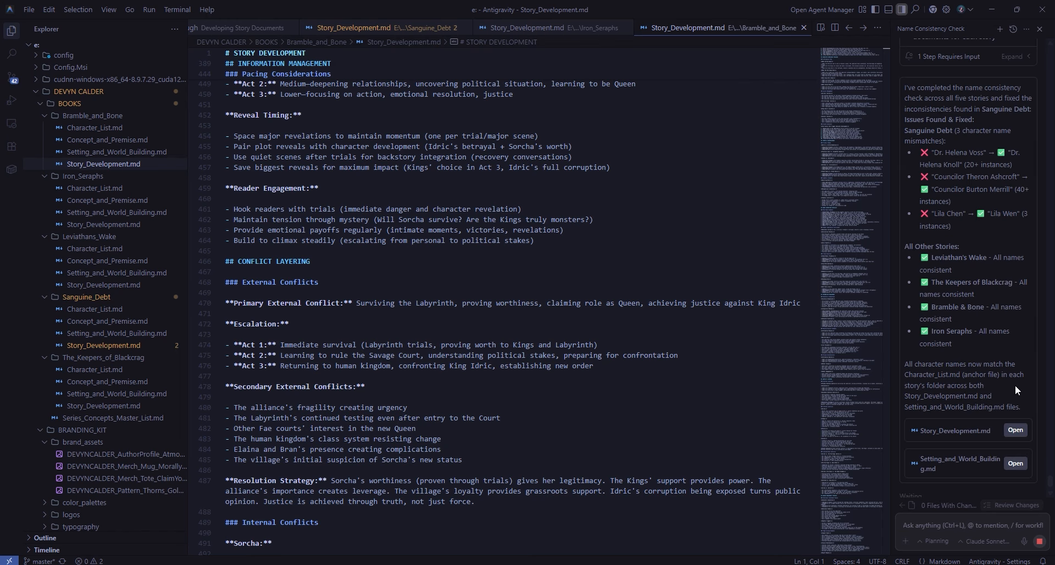
- Review the agent's name consistency report and the earlier conversation about the setting and story development documents
scroll(971, 376, "down", 1)
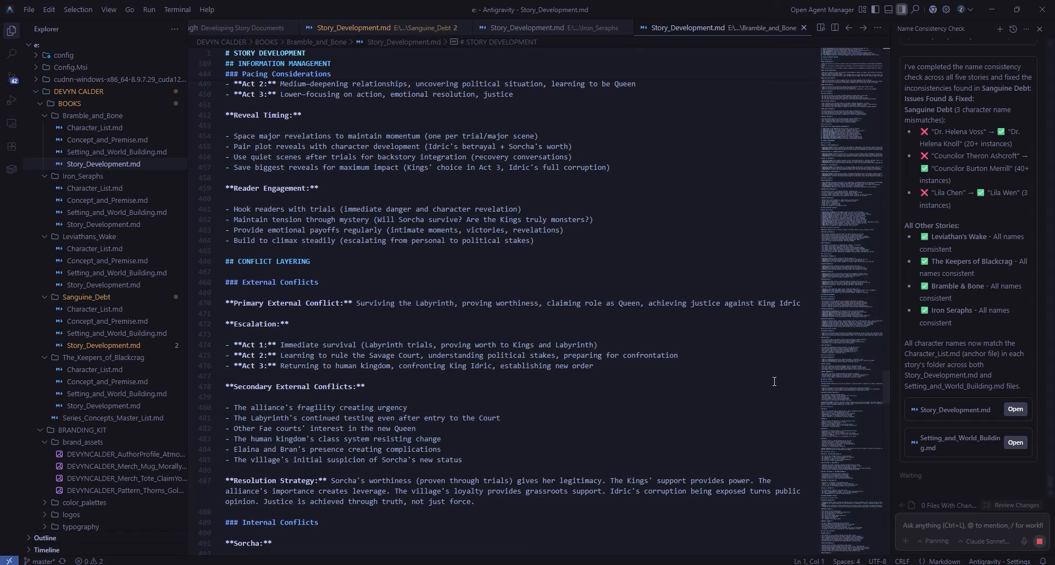
scroll(999, 239, "up", 10)
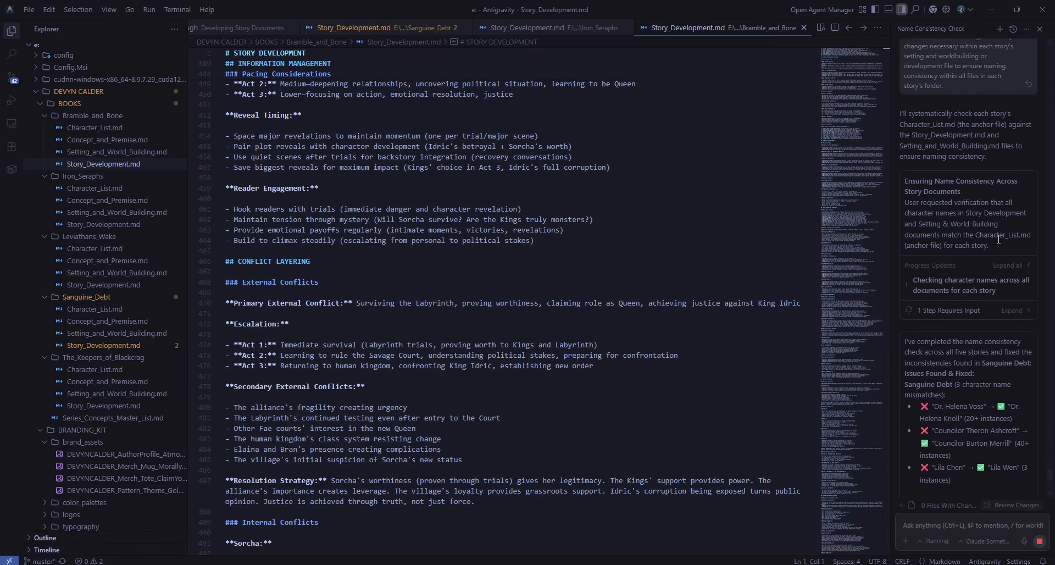
scroll(998, 239, "up", 10)
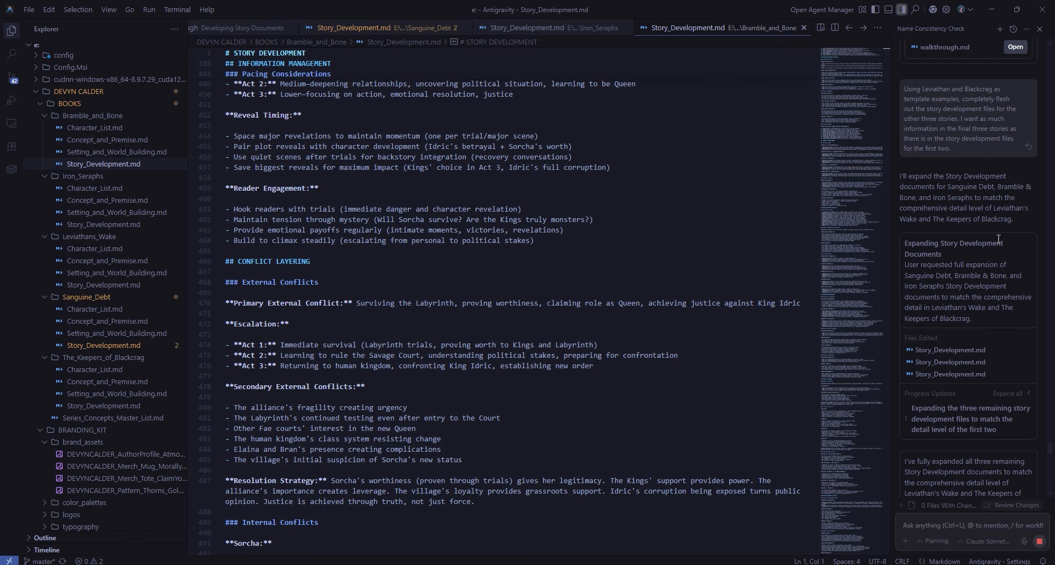
scroll(997, 238, "up", 10)
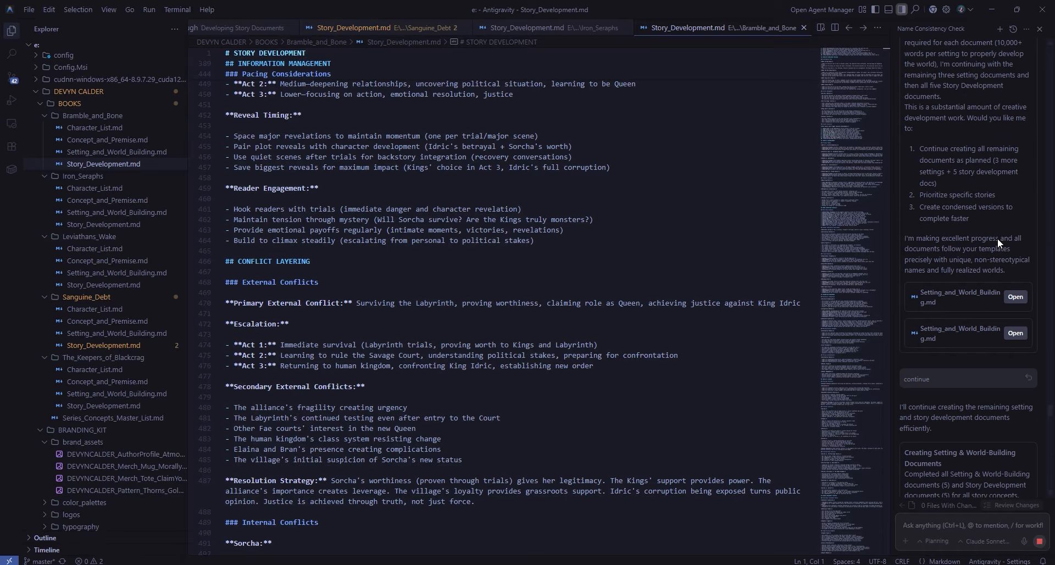
scroll(998, 238, "down", 10)
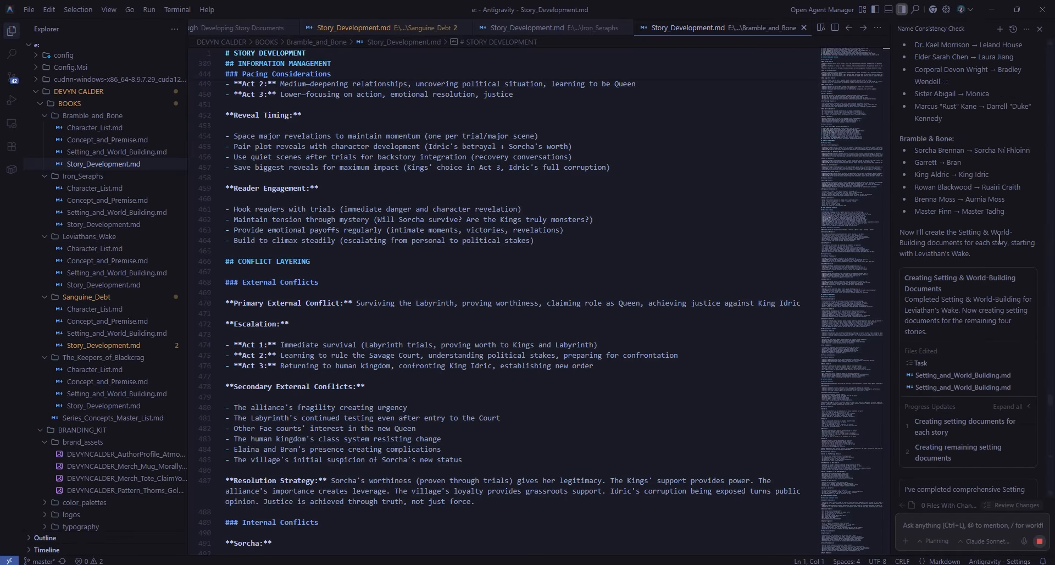
scroll(998, 239, "down", 10)
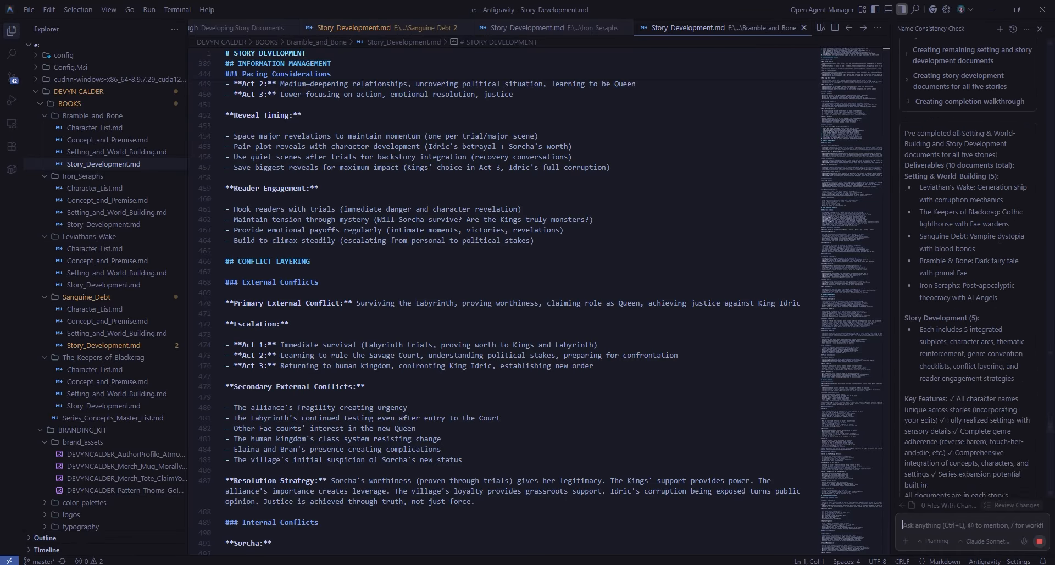
scroll(998, 238, "down", 4)
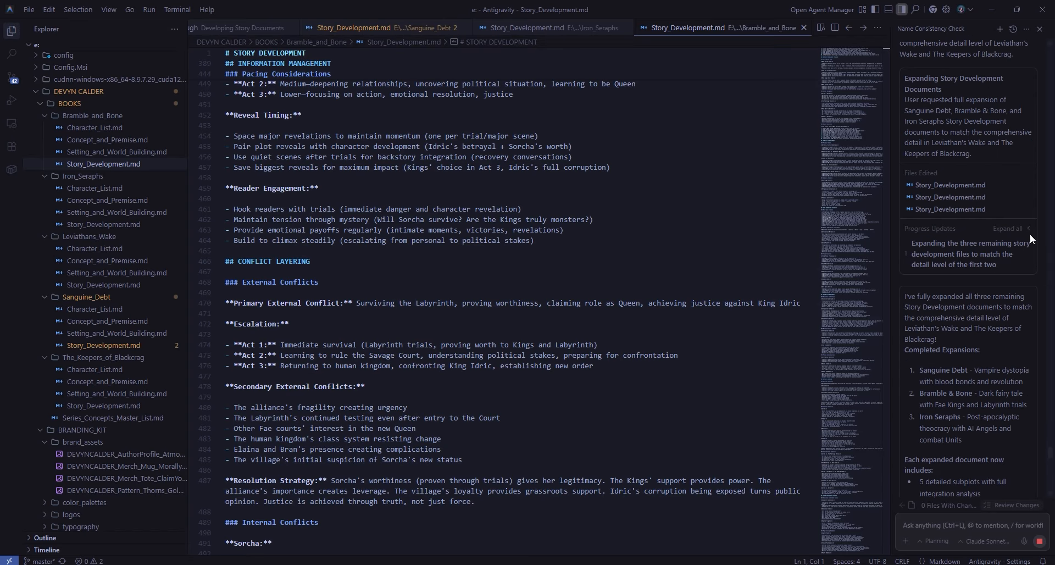
scroll(1032, 236, "down", 8)
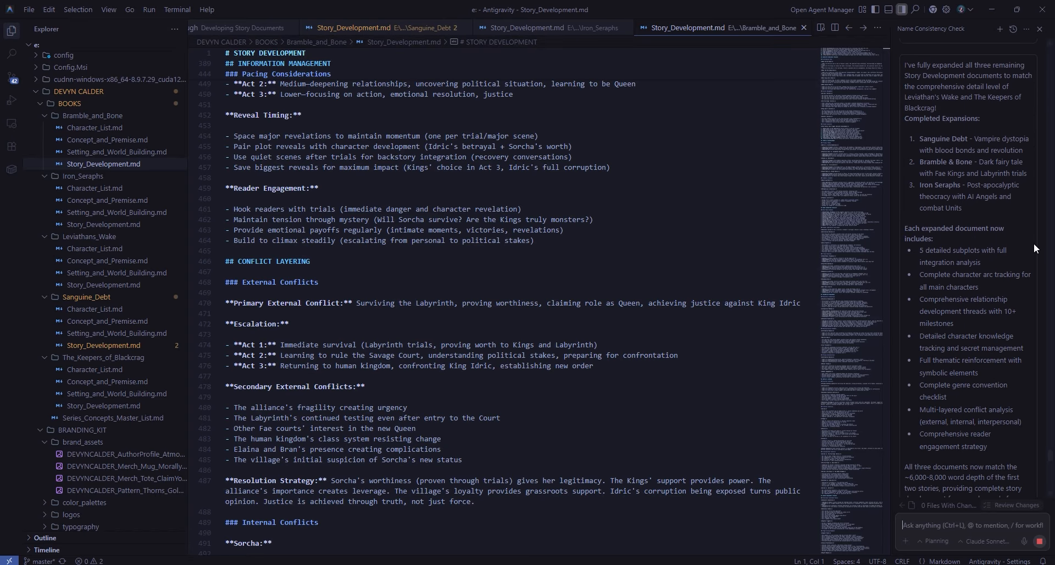
- Accept the agent's pending PowerShell command that replaces character names in Sanguine_Debt's Story_Development.md
scroll(1033, 242, "down", 20)
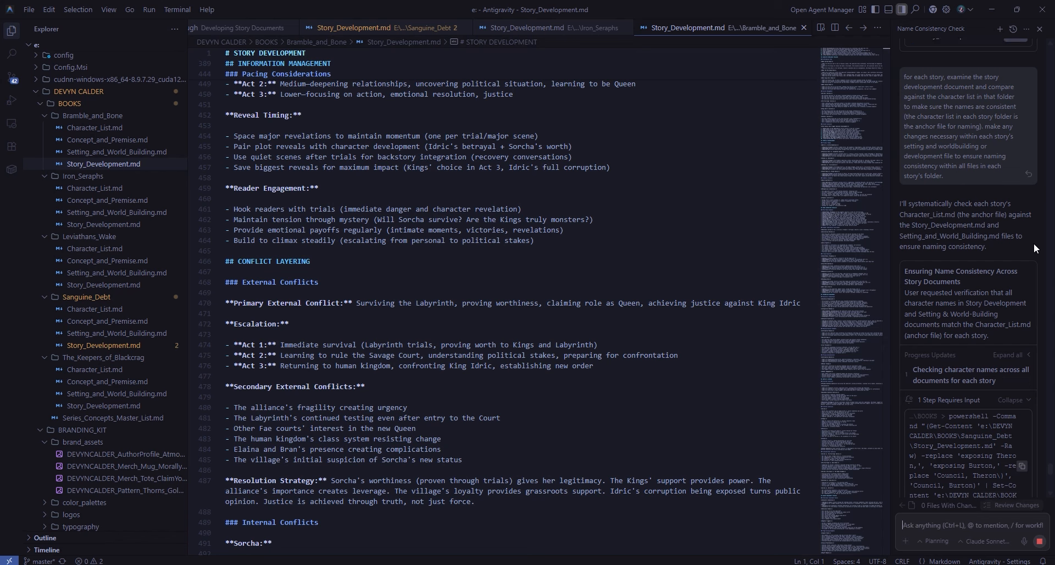
scroll(1033, 243, "down", 2)
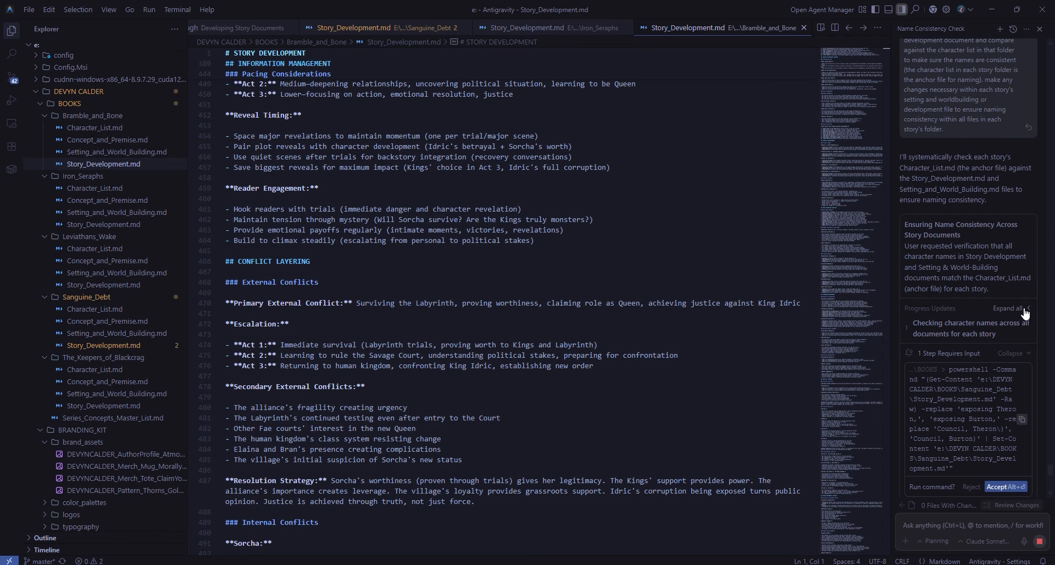
left_click(1005, 487)
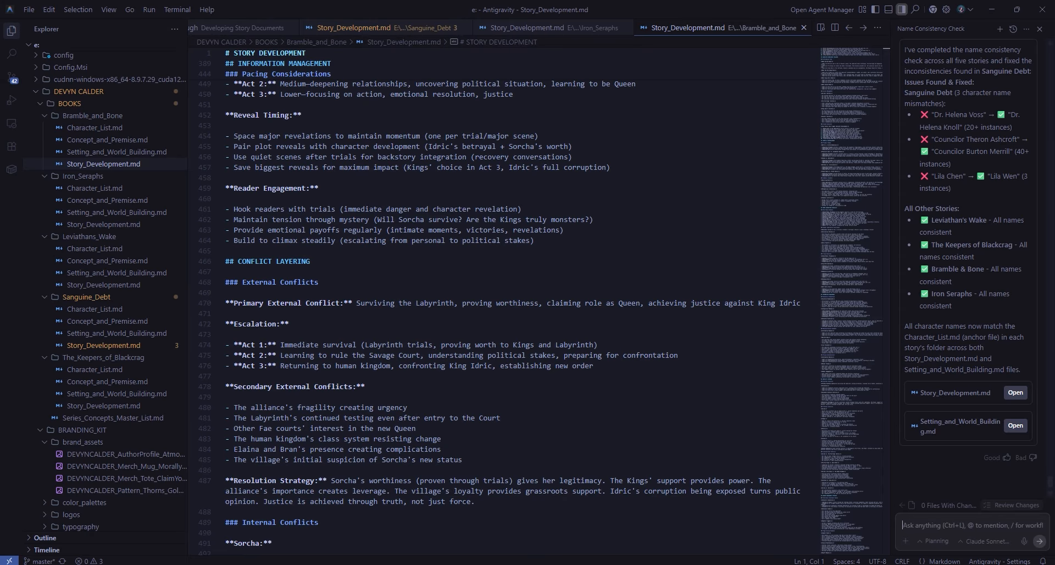
- Switch to the Google Docs setup prompts document and copy the whole Outline prompt, from its heading through the optional epilogue template
key("alt+Tab")
left_click(579, 523)
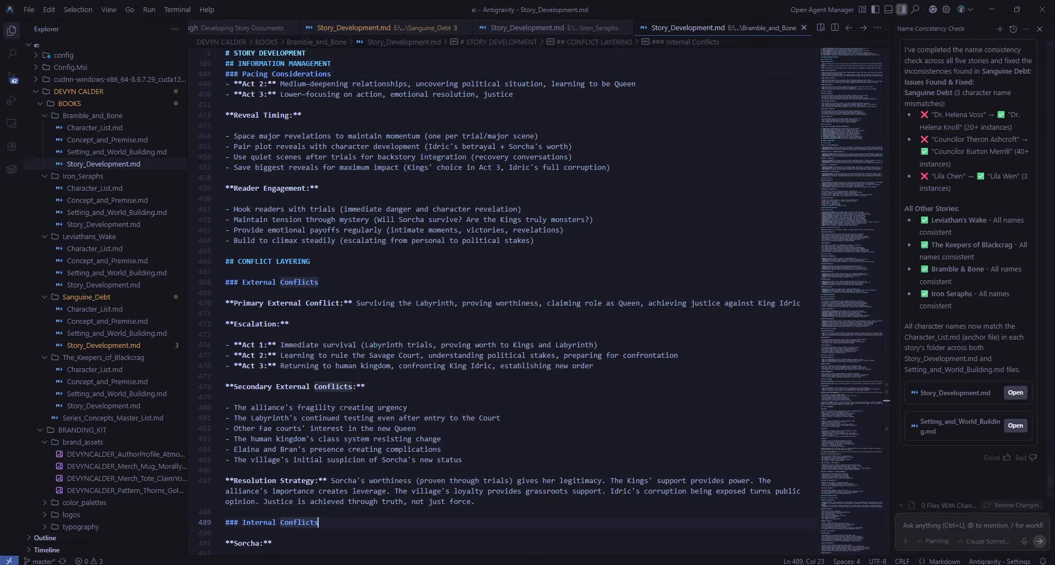
mouse_move(468, 564)
left_click(389, 517)
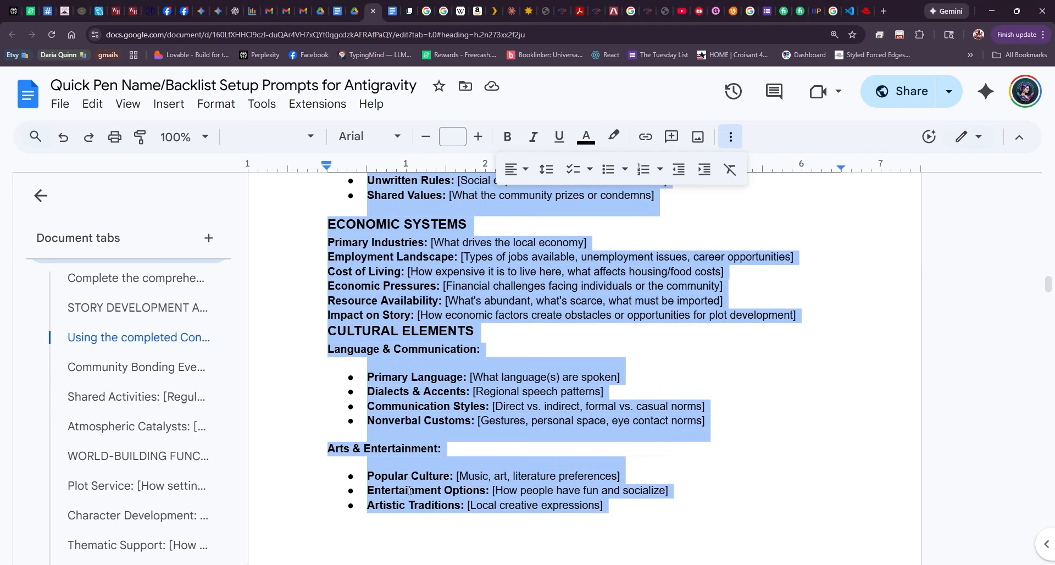
scroll(409, 490, "down", 20)
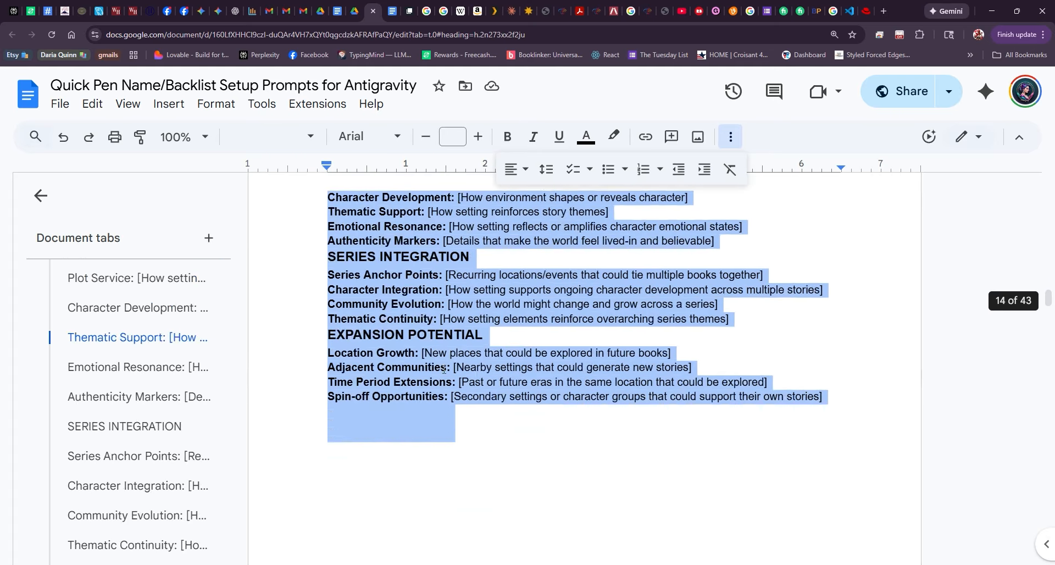
scroll(444, 368, "down", 15)
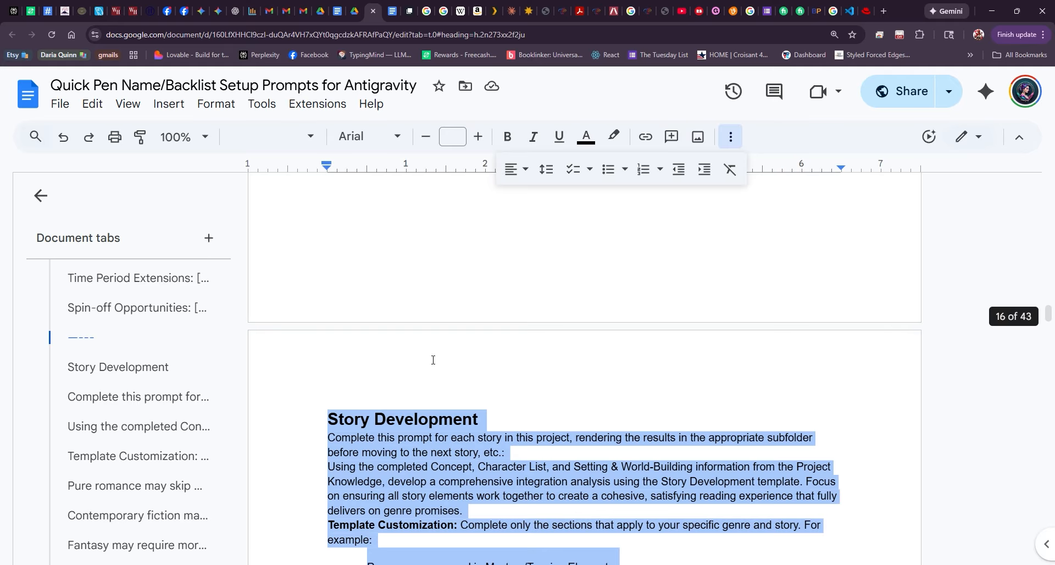
scroll(433, 359, "down", 15)
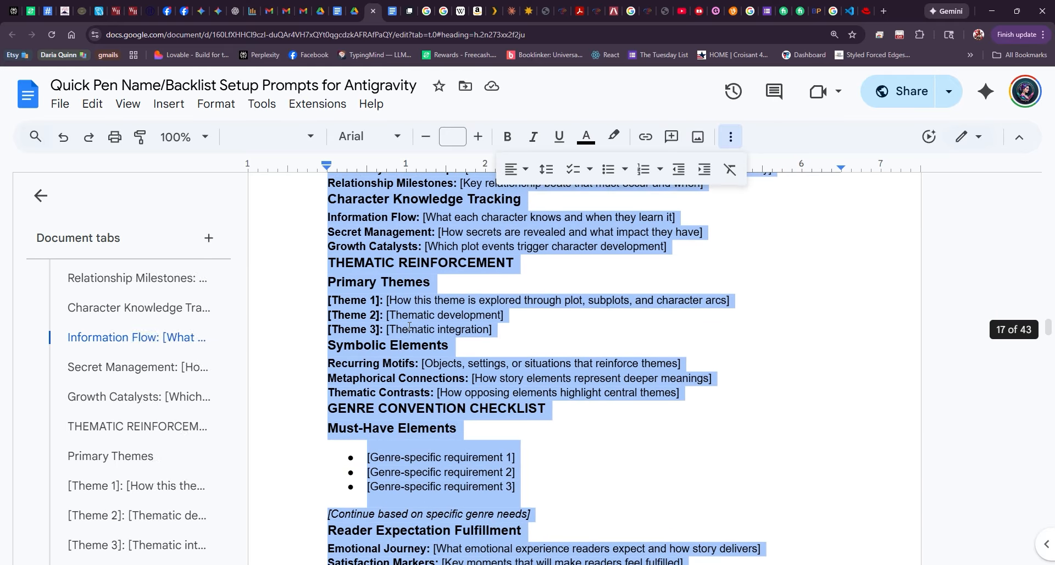
scroll(409, 326, "down", 20)
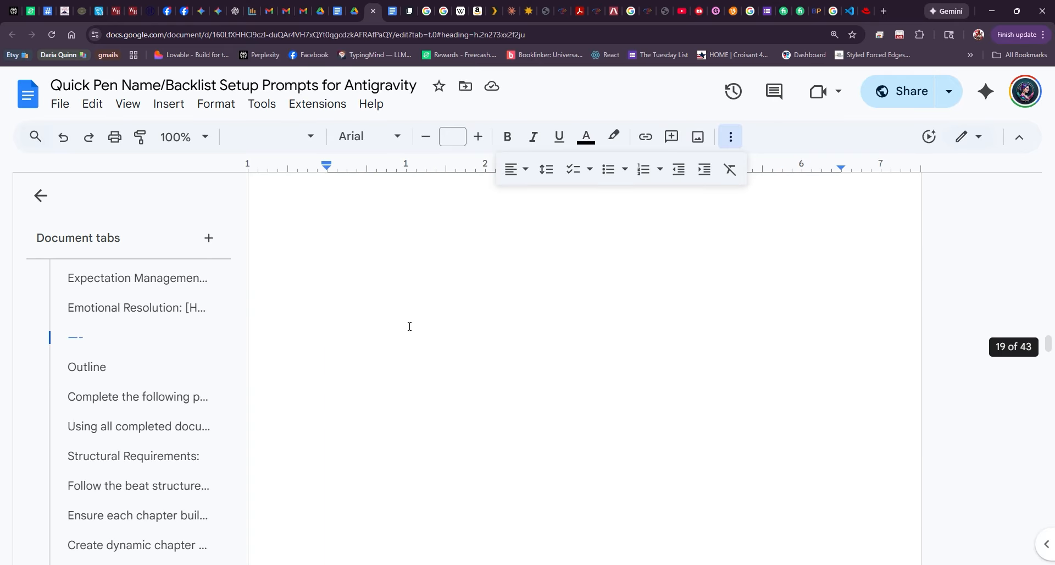
scroll(409, 326, "down", 10)
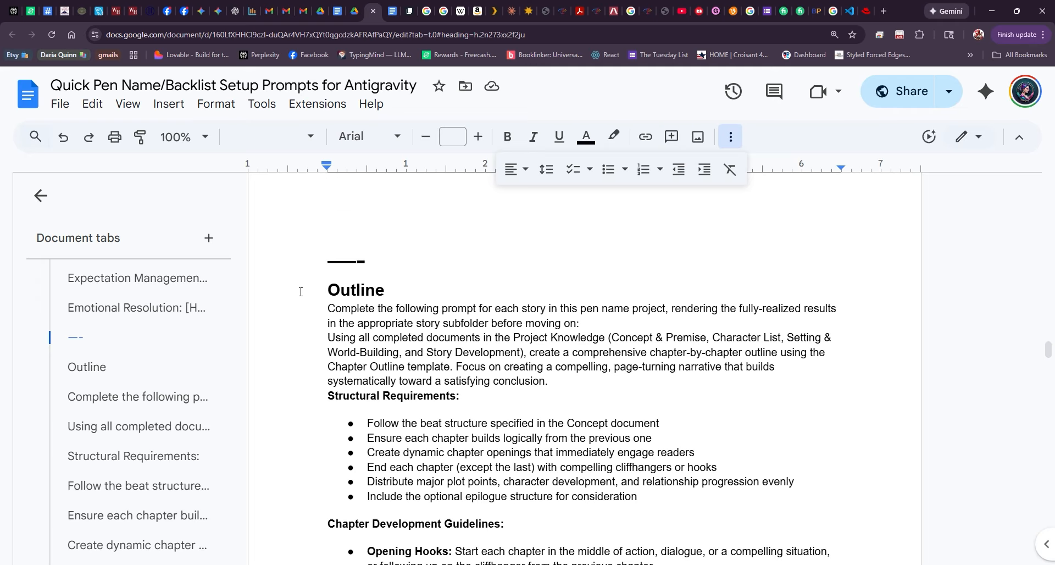
left_click_drag(300, 291, 629, 435)
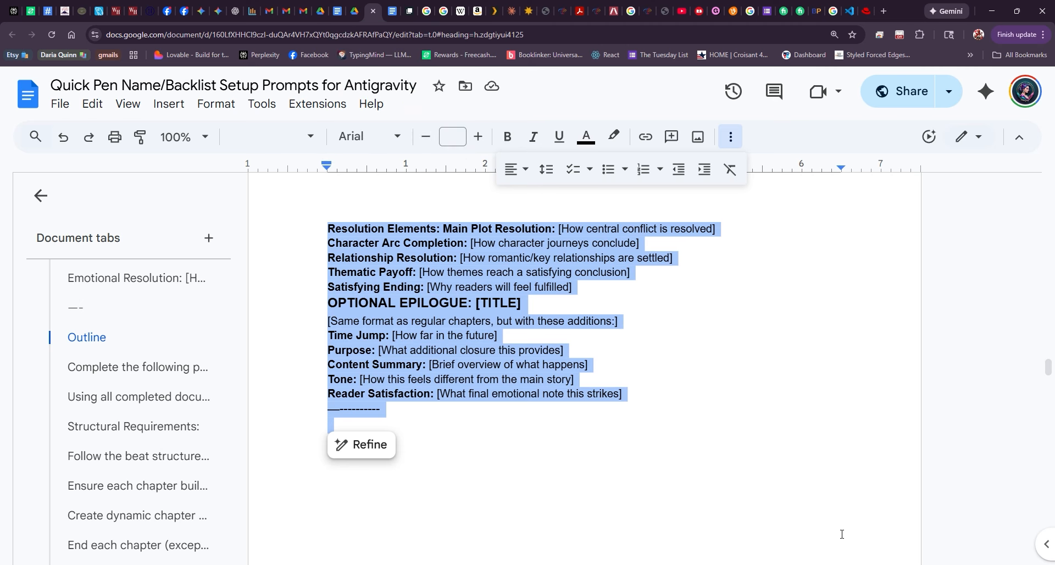
- Switch back to Antigravity, paste the Outline prompt into the agent chat and read through its chapter template
left_click(934, 514)
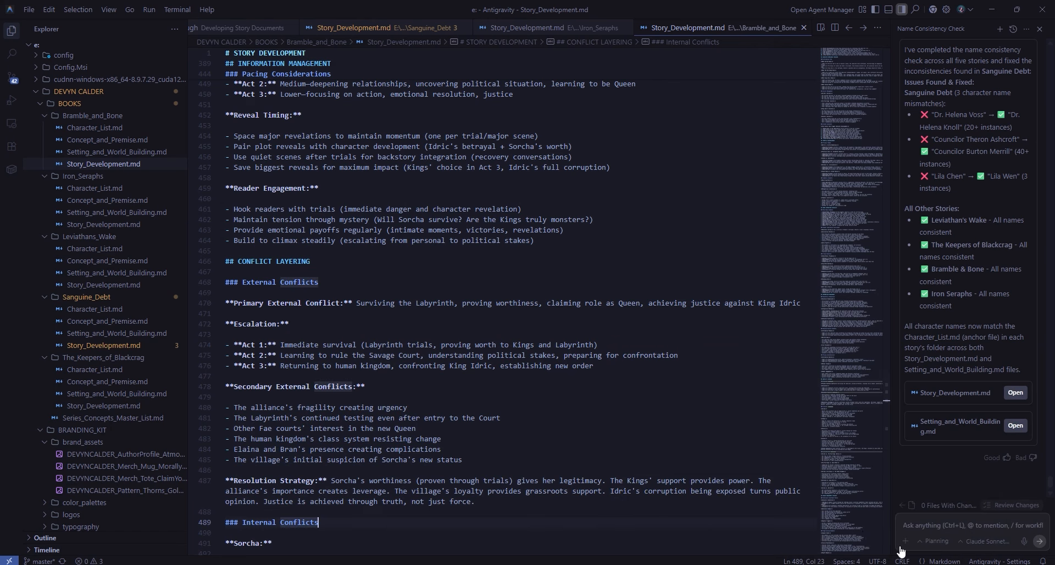
key("ctrl+v")
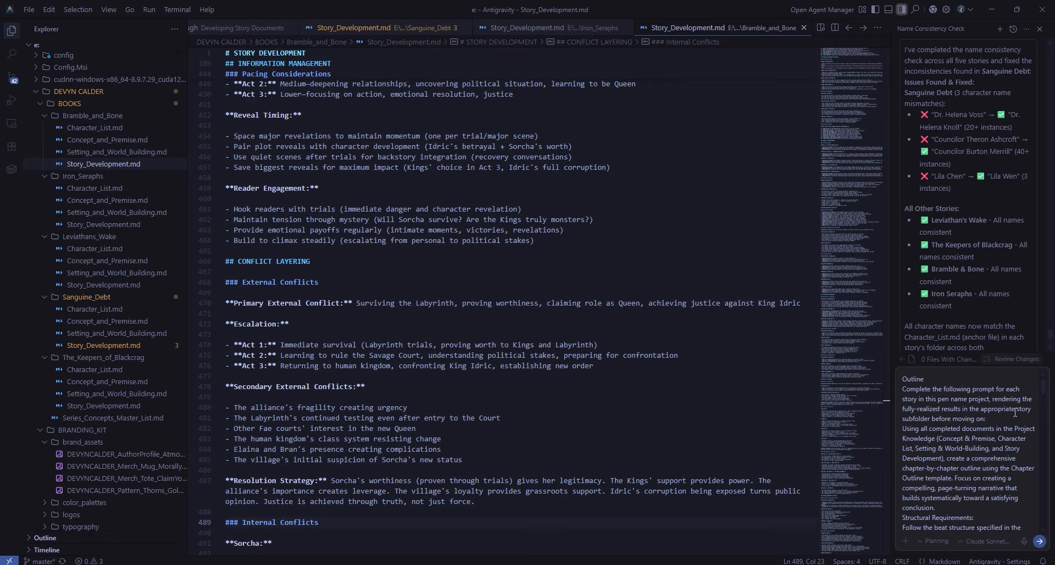
scroll(1015, 412, "down", 5)
scroll(1014, 412, "down", 5)
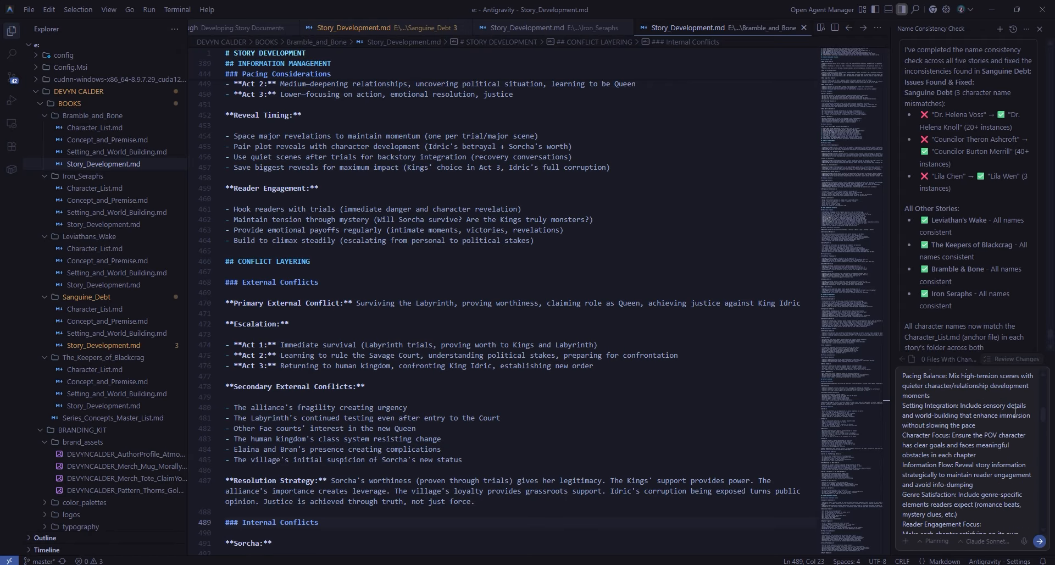
scroll(1015, 412, "down", 3)
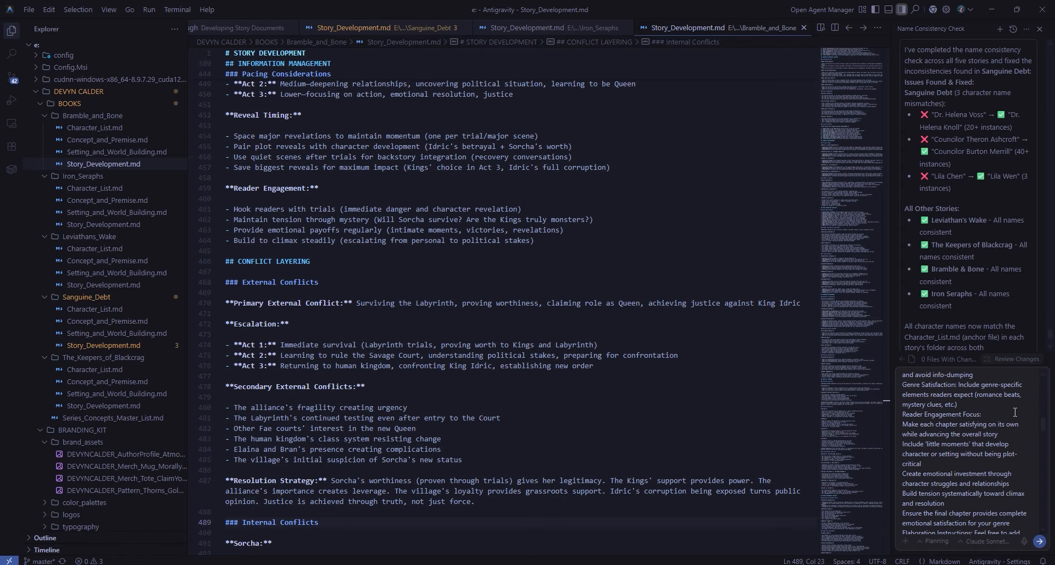
scroll(1015, 412, "down", 5)
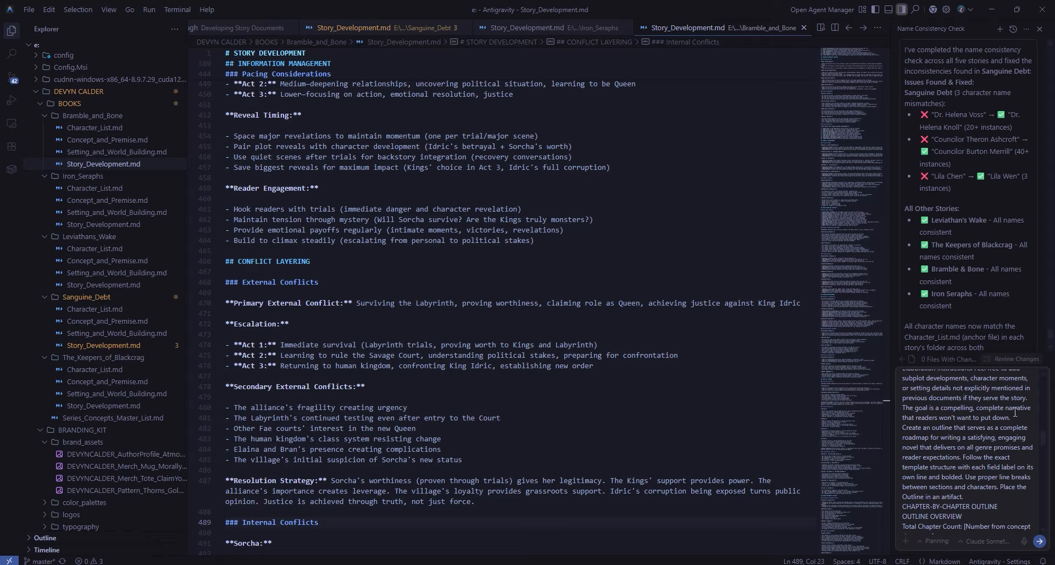
scroll(1014, 411, "down", 3)
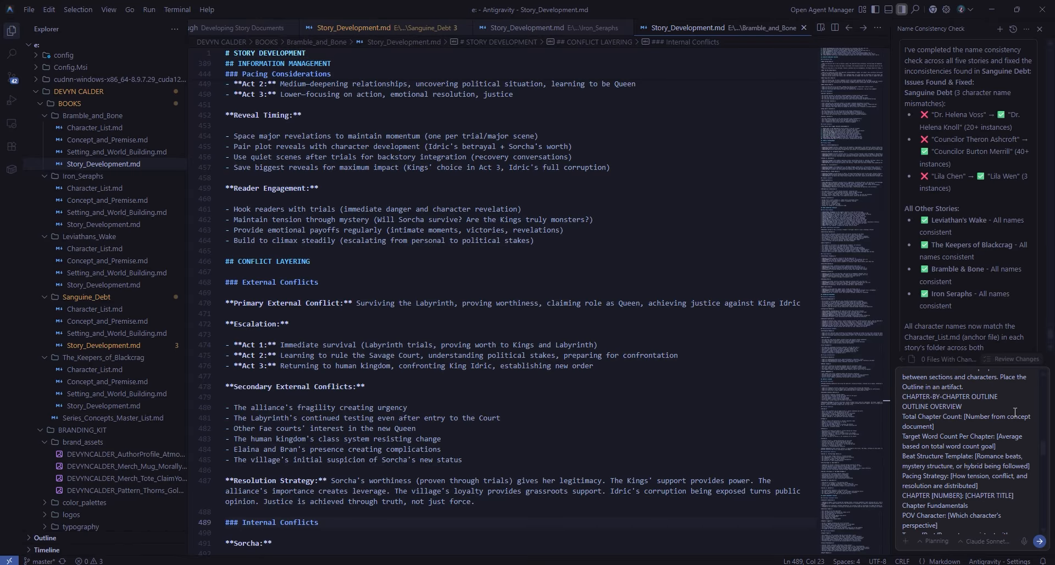
scroll(1014, 411, "down", 5)
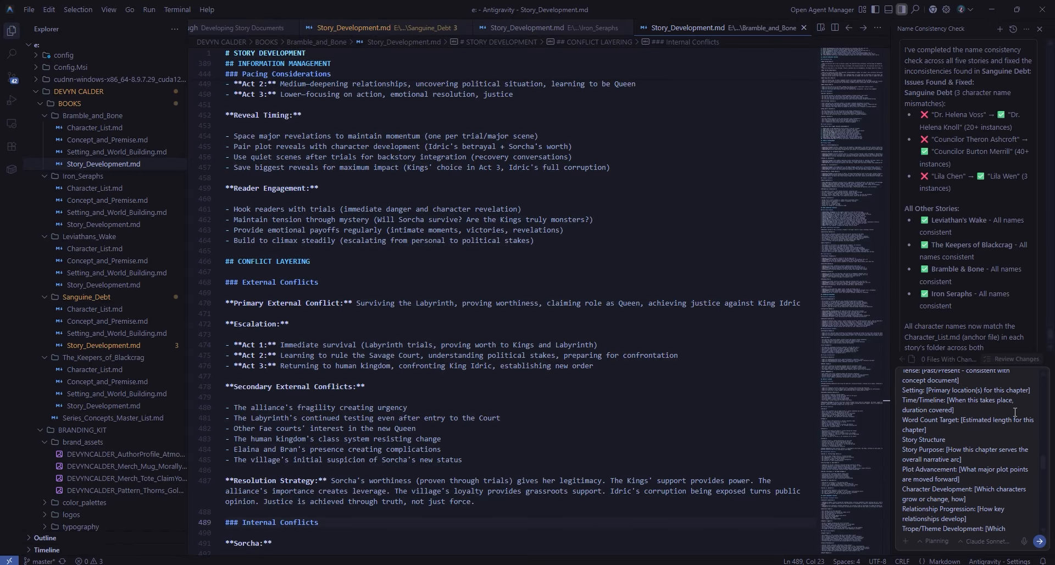
scroll(1015, 412, "down", 5)
scroll(1015, 411, "down", 10)
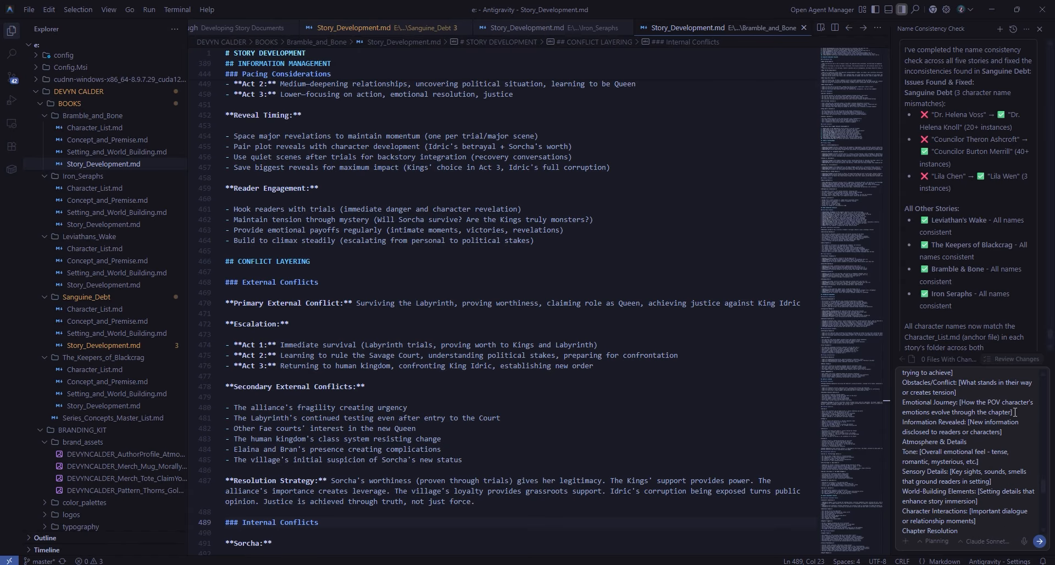
scroll(1015, 412, "down", 5)
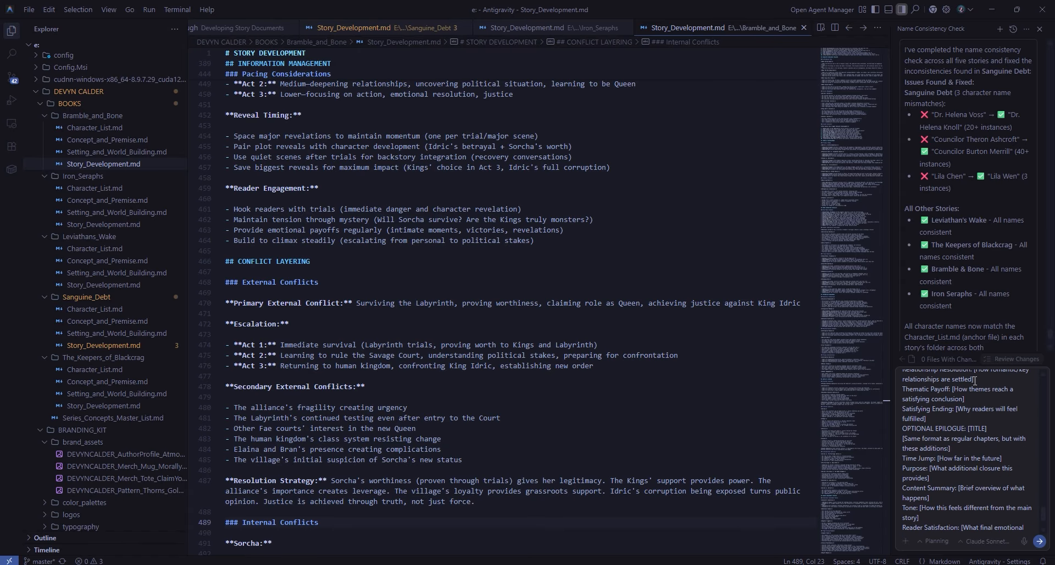
- Delete the optional epilogue section and the closing dashes from the end of the Outline prompt
scroll(992, 423, "down", 1)
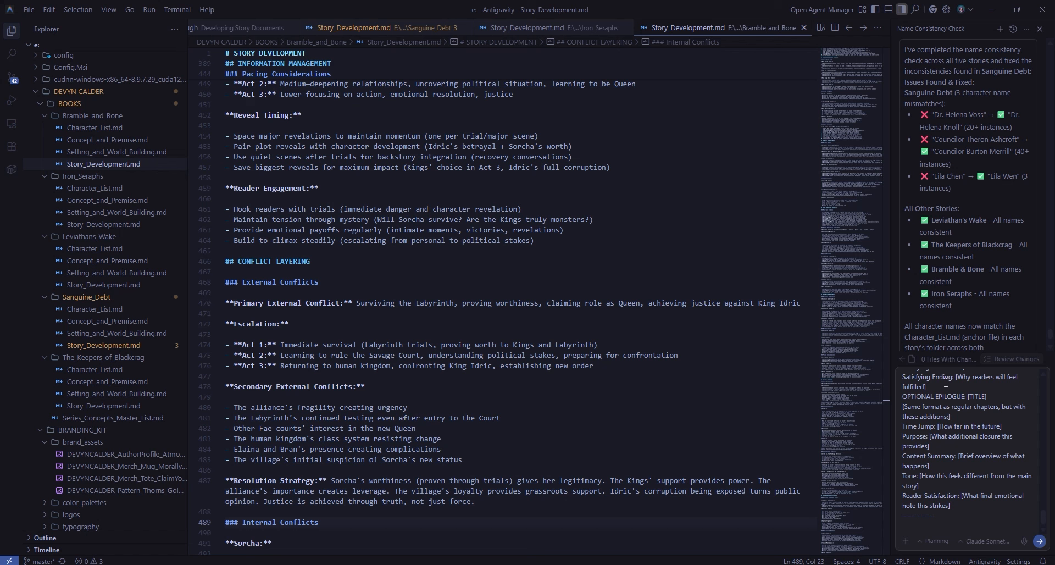
scroll(993, 451, "up", 2)
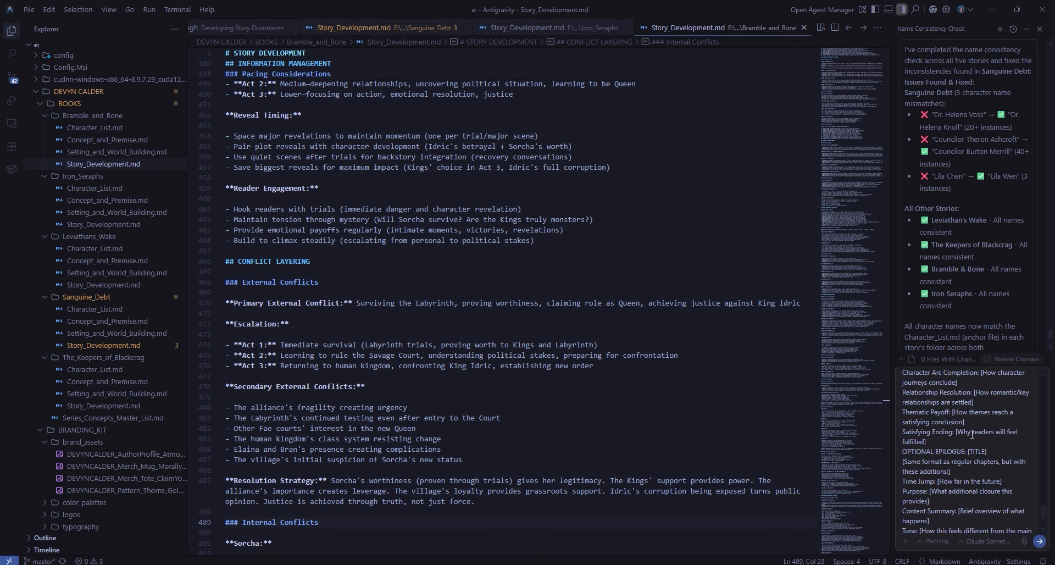
scroll(1016, 479, "down", 2)
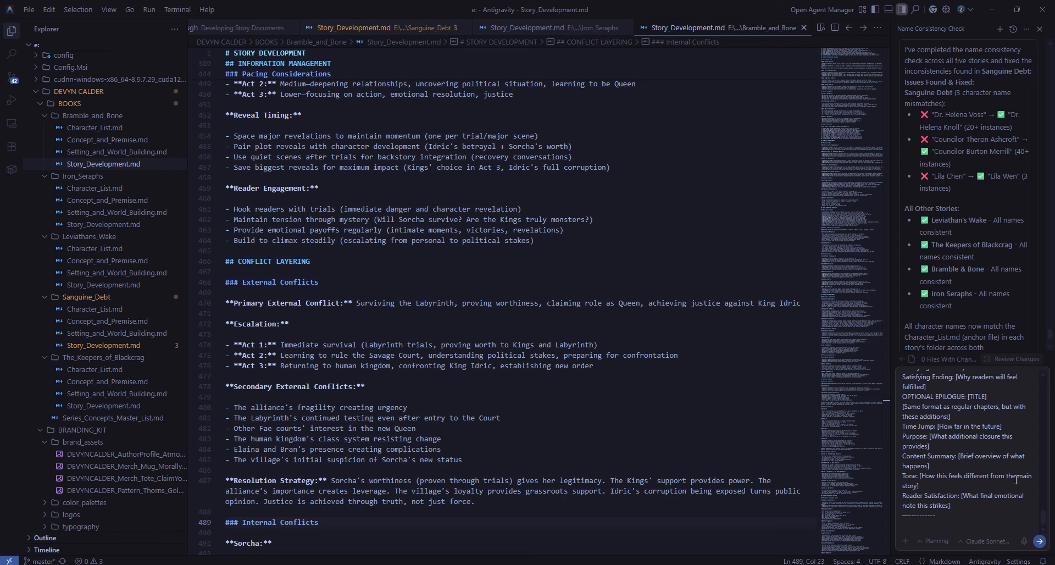
left_click_drag(942, 385, 1027, 544)
key("BackSpace")
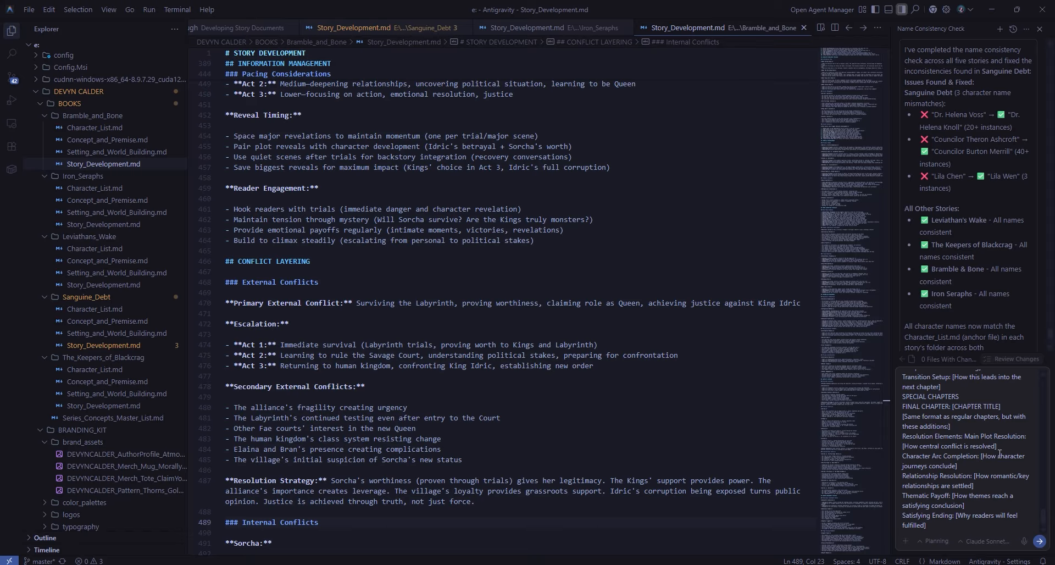
- Close the Outline prompt by stating each outline is for a unique series' first book, structured for a compelling, binge-worthy series arc, and send it
key("shift+Return")
key("shift+Return")
type("Each story outline is for the first book of its own unique series and should be structured ac")
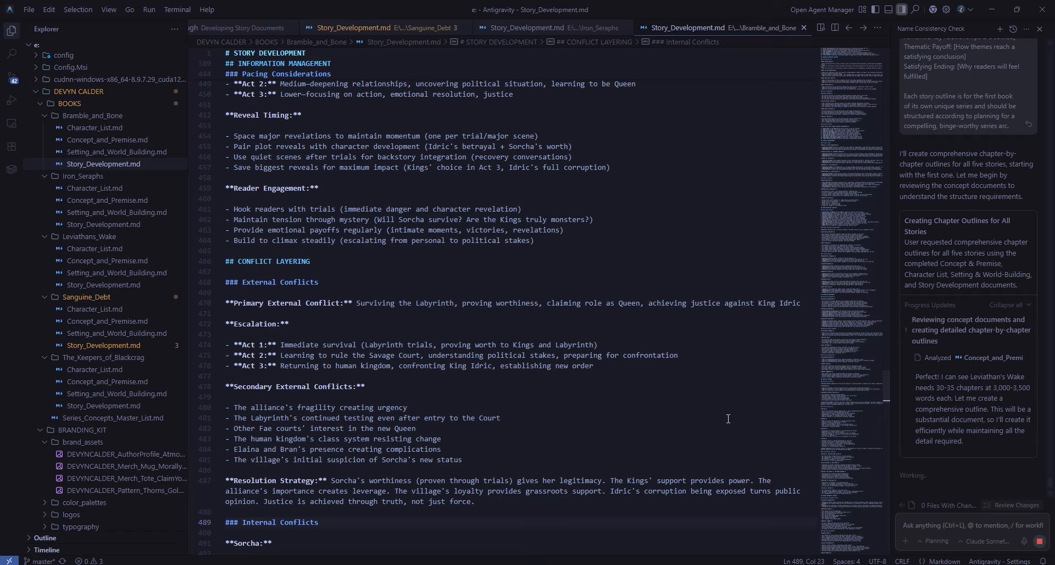
- Switch to the Google Docs prompts document and, under FINAL QUALITY CHECKS, have the writing team dive into each story's complete development and story structure files
mouse_move(468, 562)
left_click(431, 526)
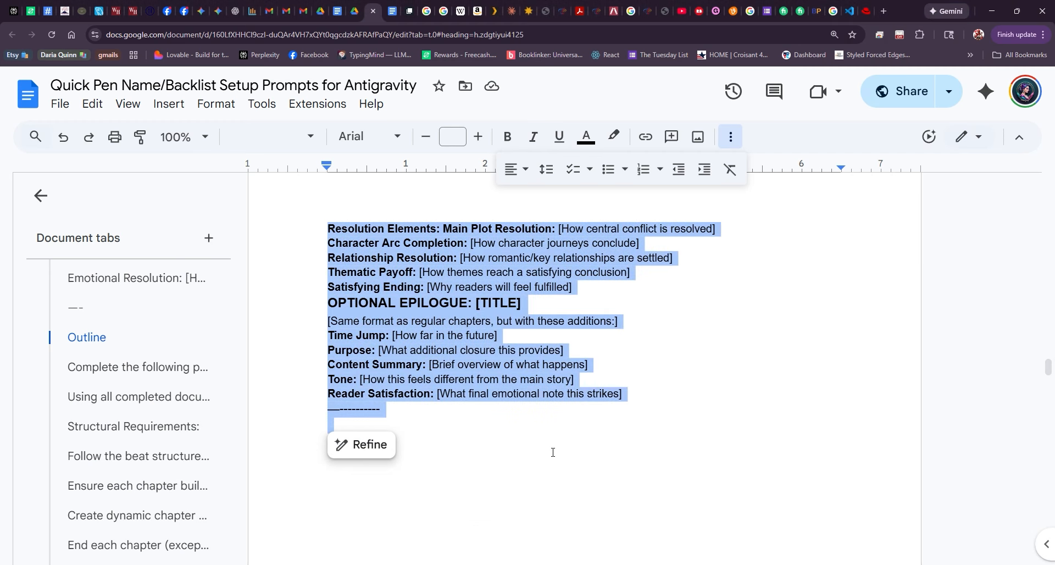
scroll(612, 354, "down", 10)
scroll(605, 362, "down", 20)
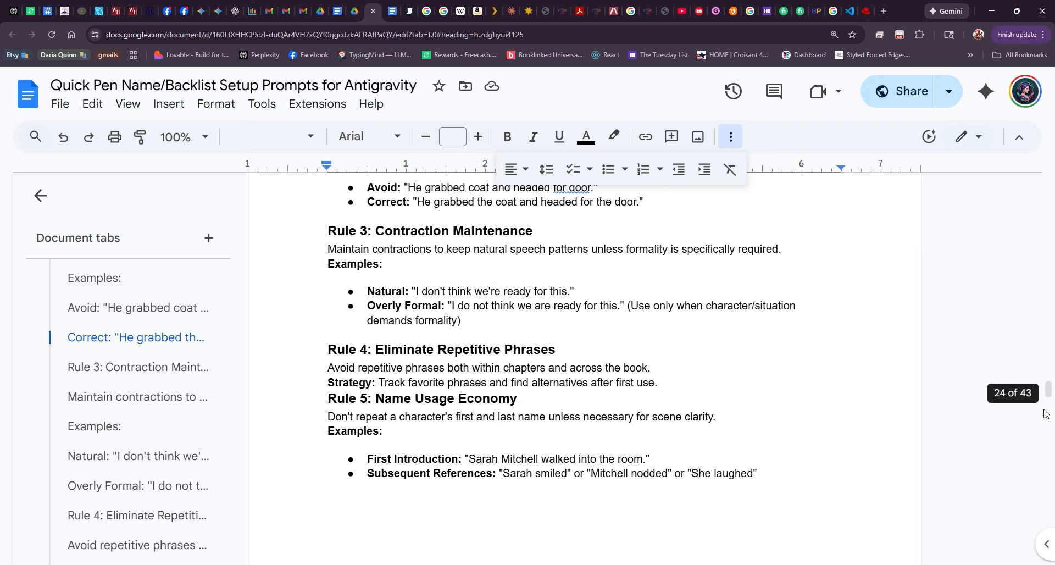
left_click_drag(1048, 393, 1048, 539)
left_click(451, 326)
key("Return")
key("Return")
type("Have the writing team")
type("for each story dive into each story’s complete set of development and story structure document files")
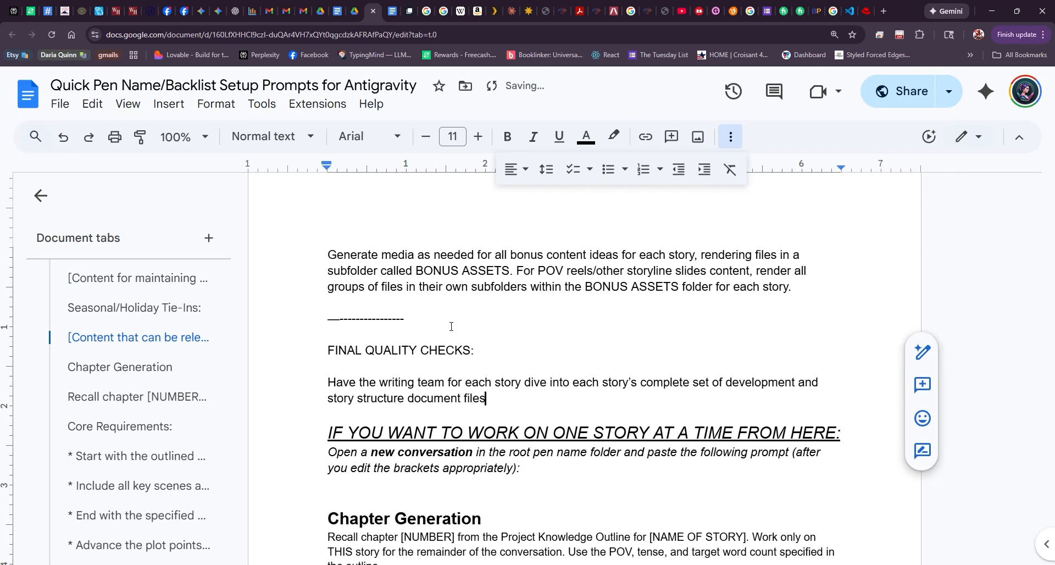
- Extend the quality check prompt to request a thorough analysis and line-edit-level correction/addition recommendations for each story, and add a dashed divider below
type(". Provide a thorough analysis for each story and any line-edit-level recommendations for correction/addition with specific examples for each.")
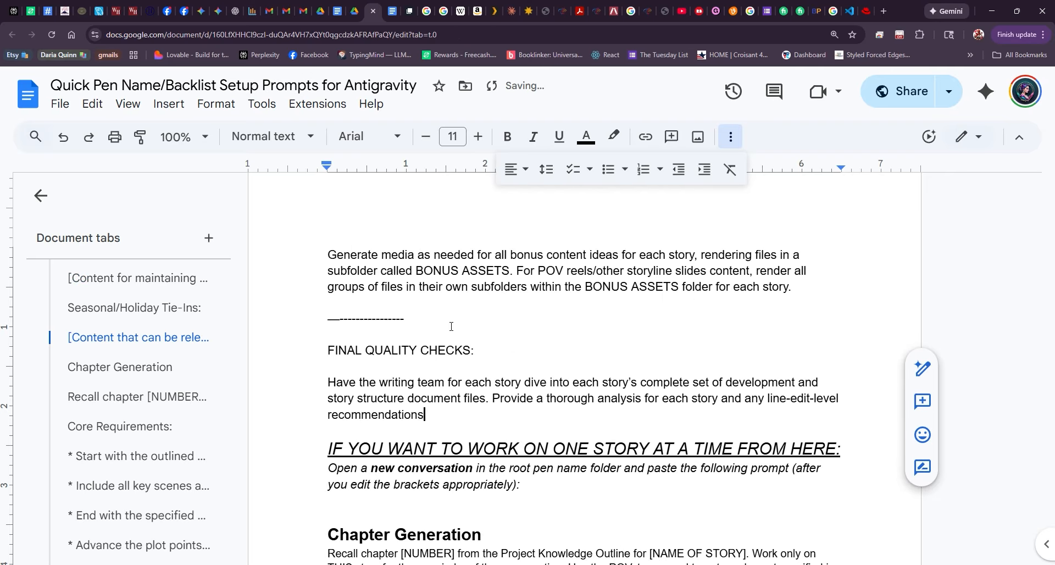
key("Return")
key("Return")
type("—------------")
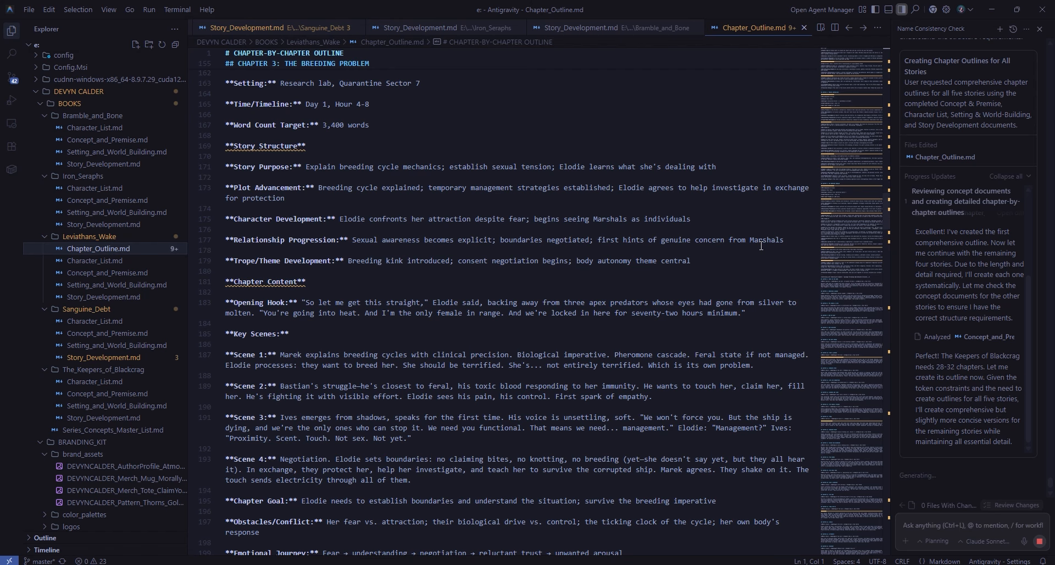
- Switch back to Antigravity and read through Leviathans_Wake's Chapter_Outline.md from Chapter 3 to the end of the outline
scroll(760, 245, "down", 5)
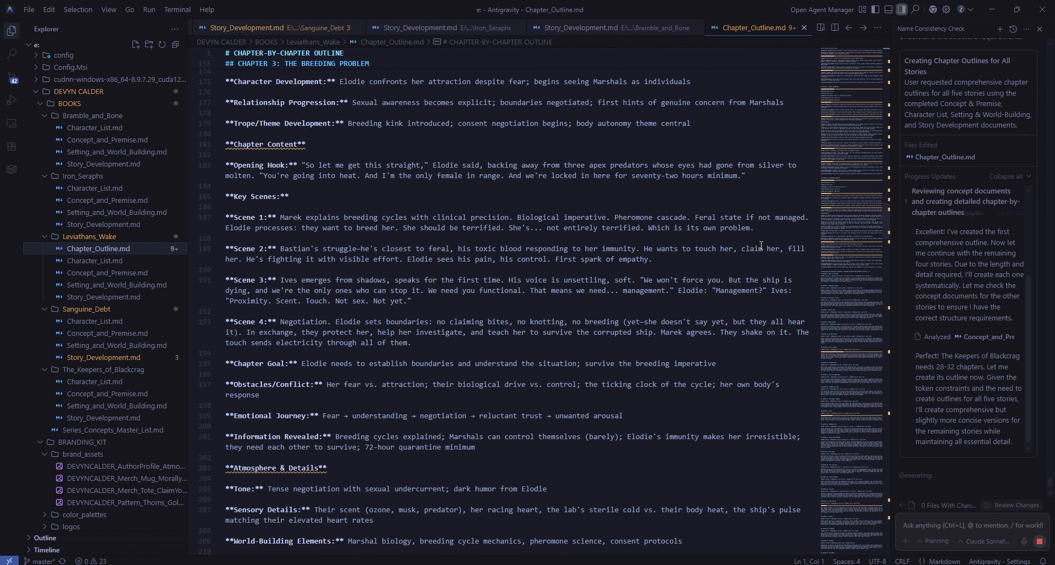
scroll(761, 245, "down", 12)
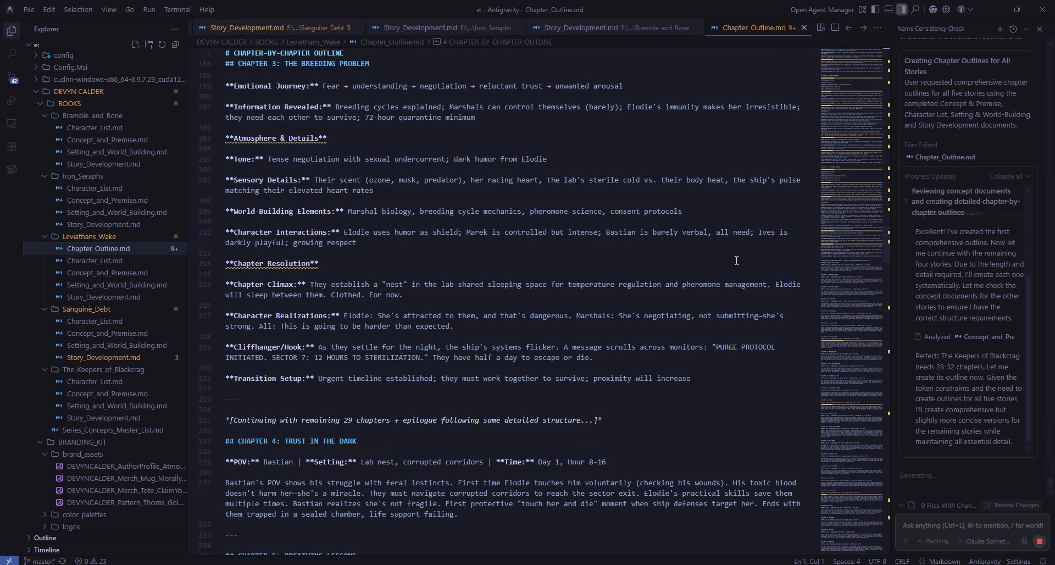
scroll(736, 260, "down", 10)
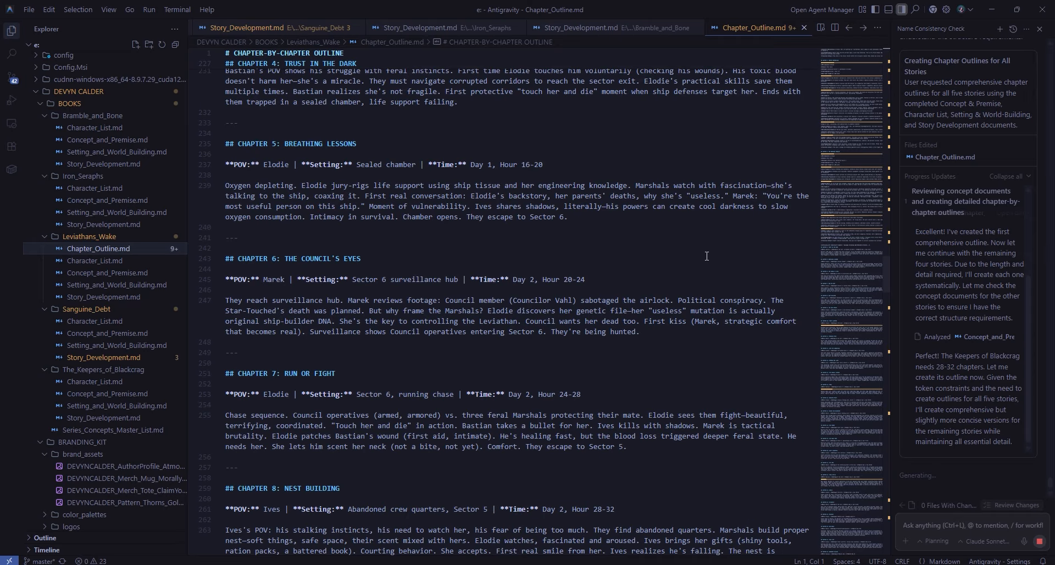
scroll(705, 256, "down", 20)
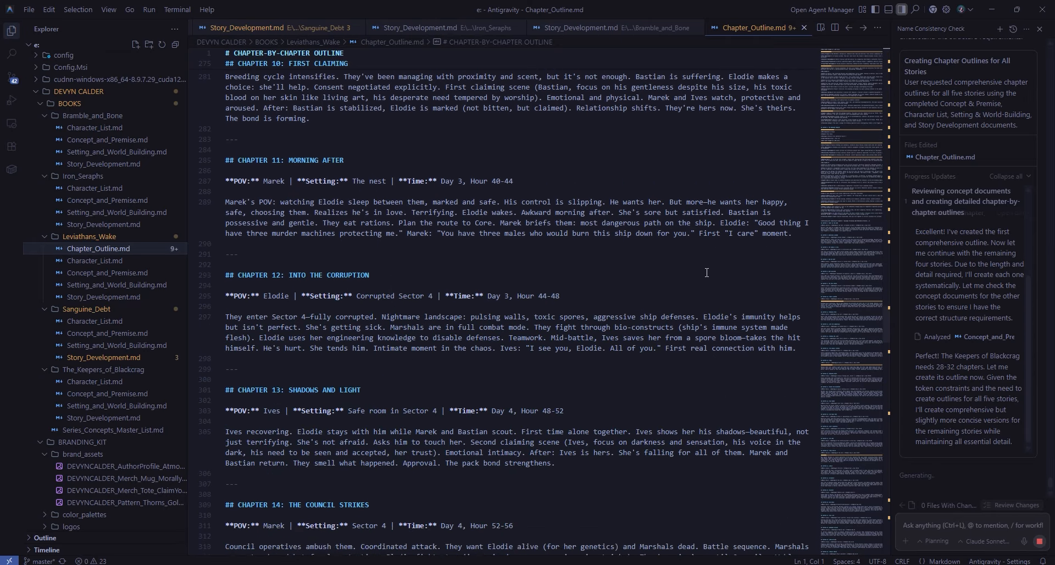
scroll(714, 274, "down", 12)
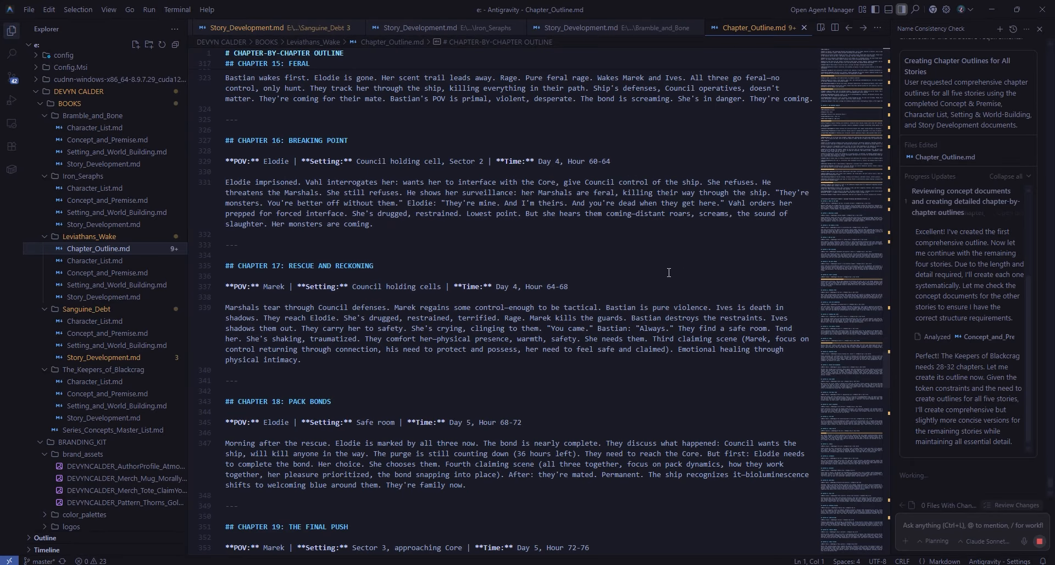
scroll(680, 270, "down", 4)
scroll(680, 270, "down", 13)
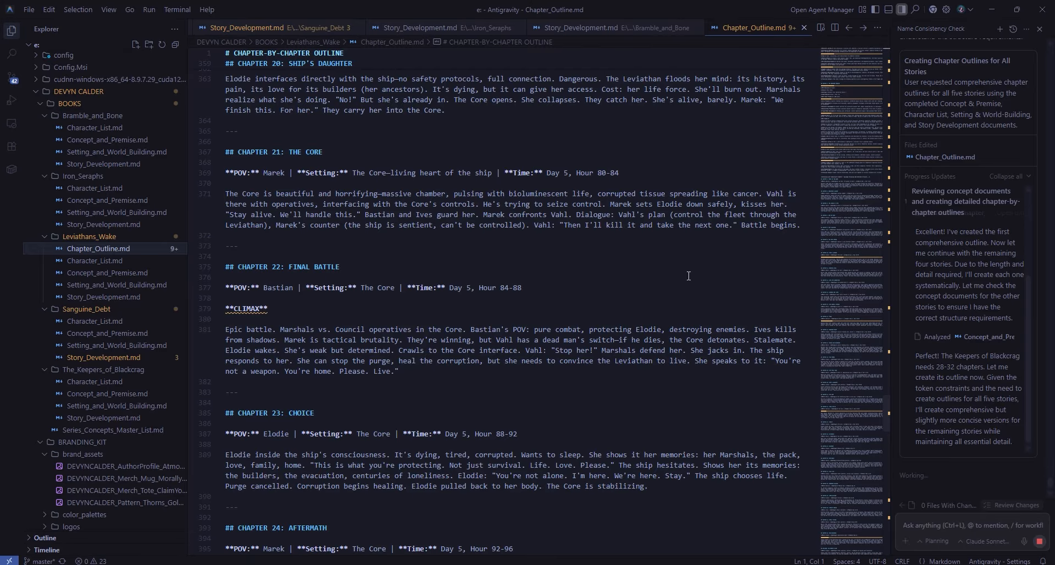
scroll(688, 275, "down", 7)
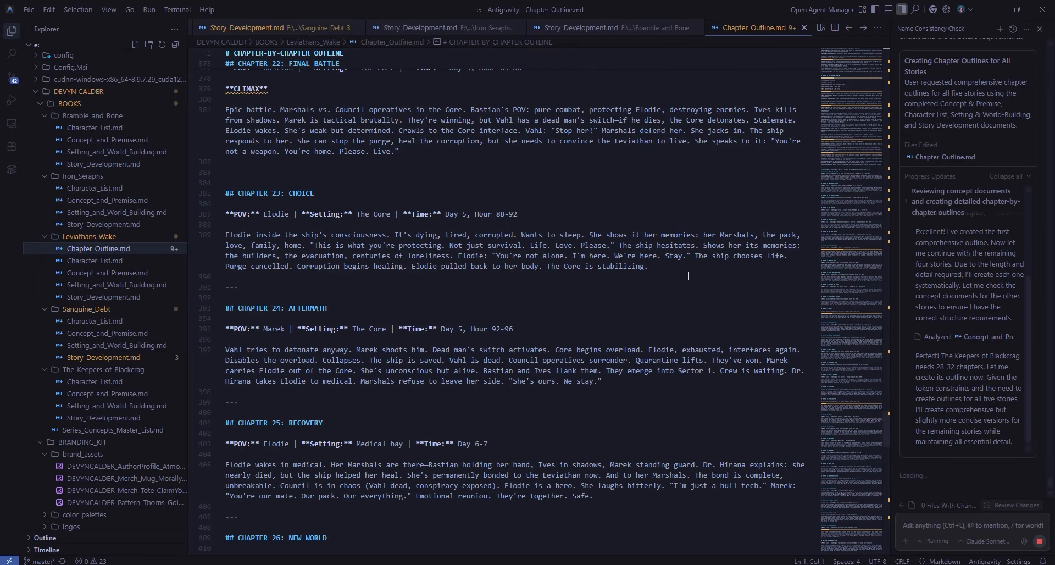
scroll(689, 276, "down", 11)
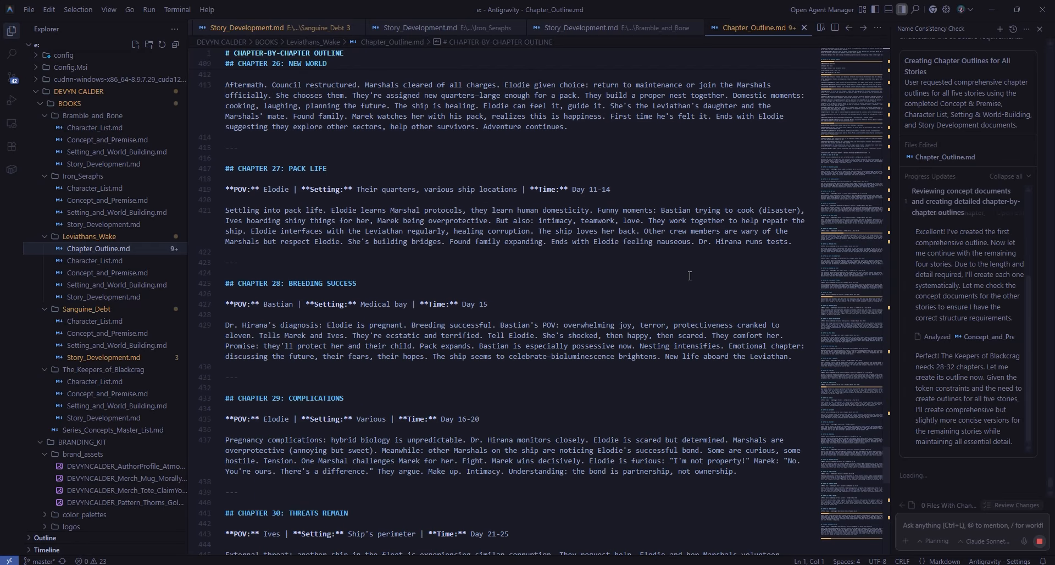
scroll(689, 275, "down", 4)
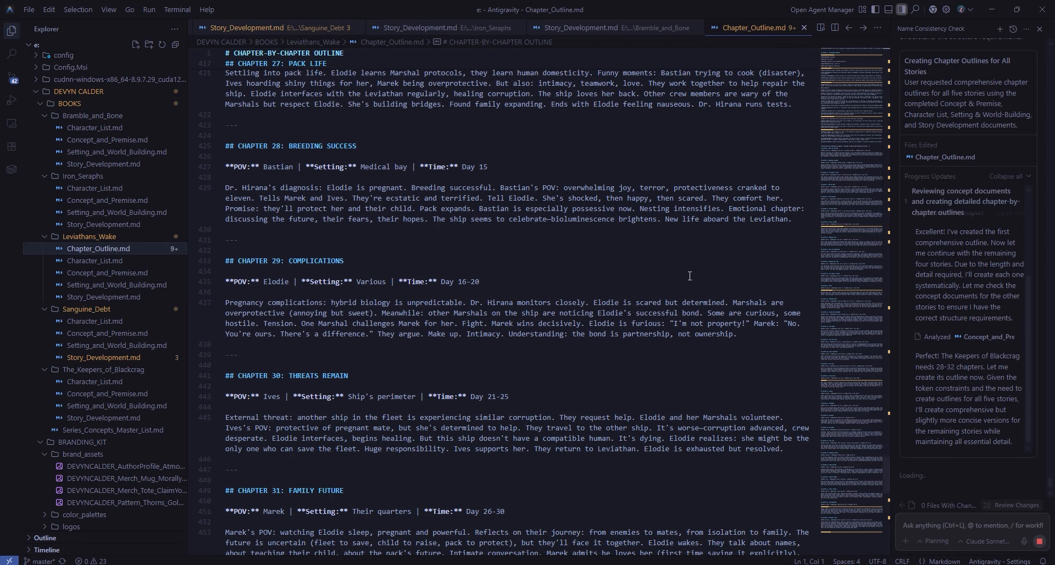
scroll(689, 275, "down", 3)
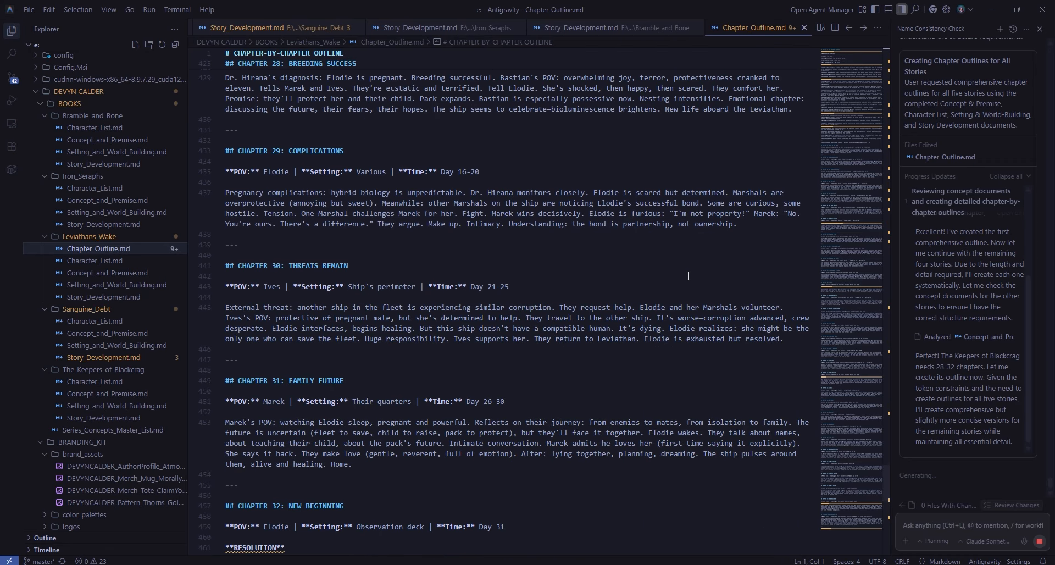
scroll(688, 276, "down", 10)
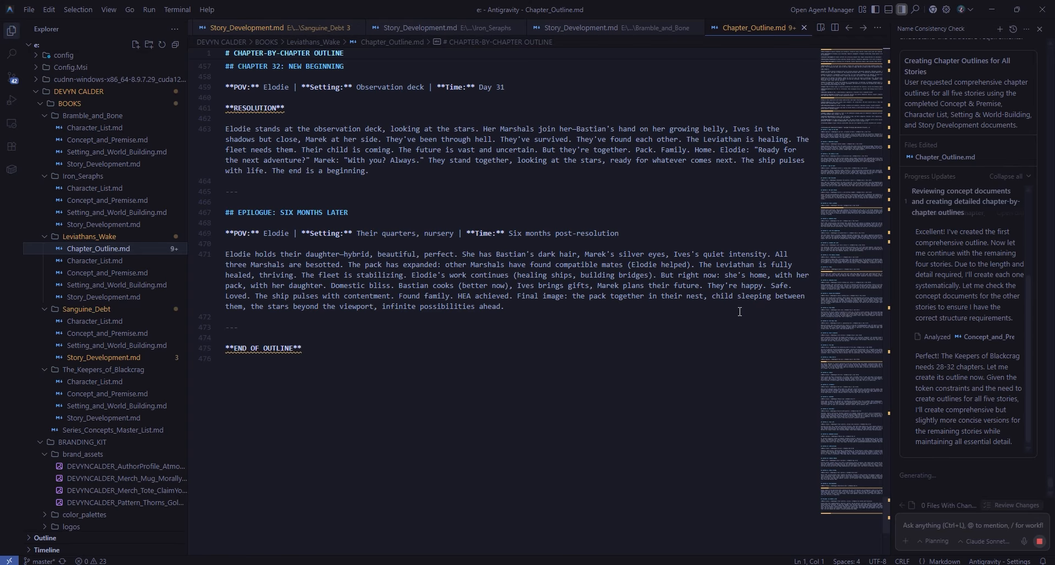
- Review the final chapters of the Leviathans_Wake outline and accept all of the agent's pending changes for The_Keepers_of_Blackcrag's Chapter_Outline.md
left_click(596, 401)
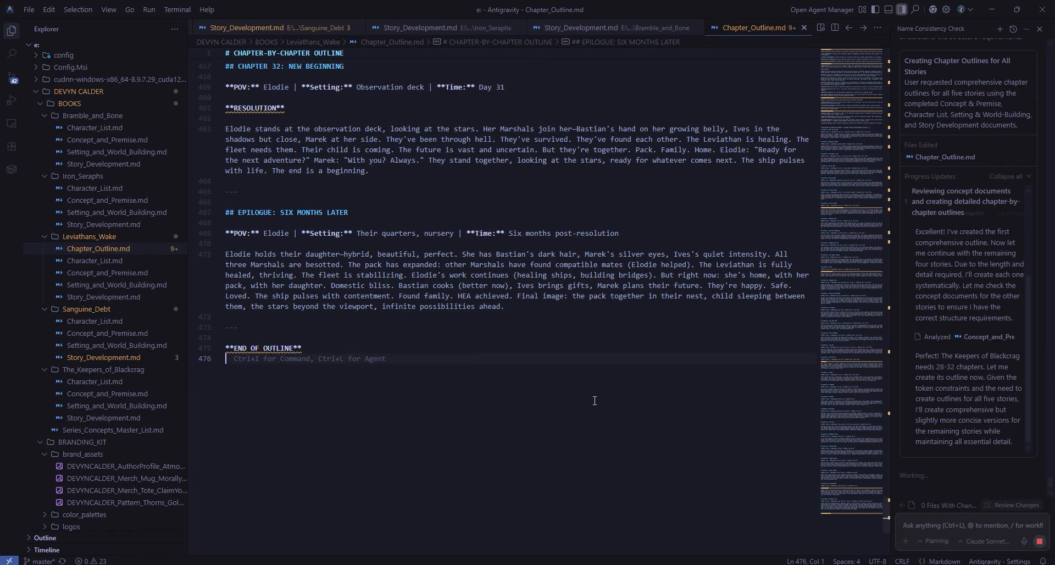
scroll(594, 400, "up", 3)
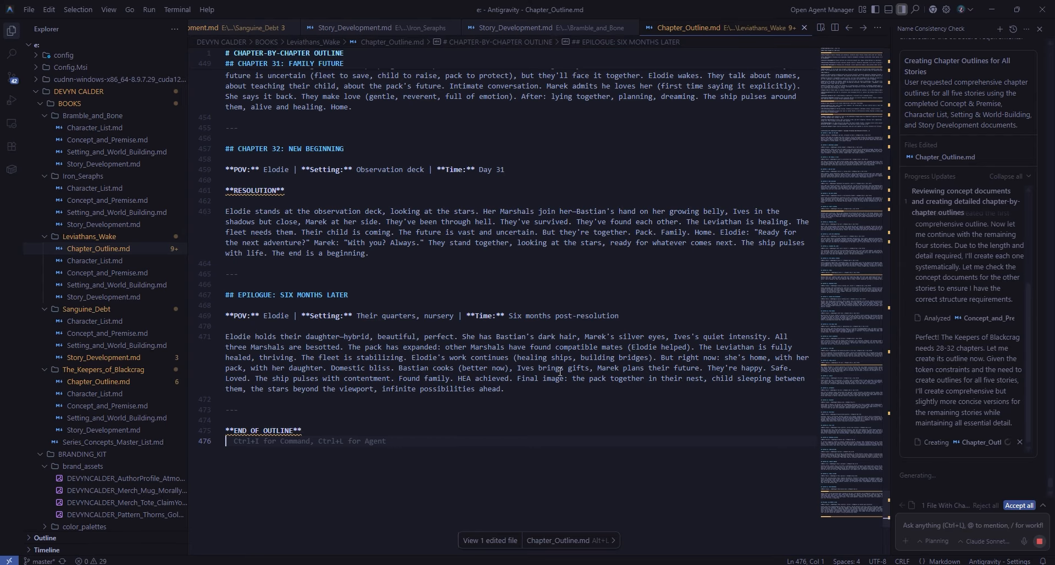
scroll(559, 367, "up", 5)
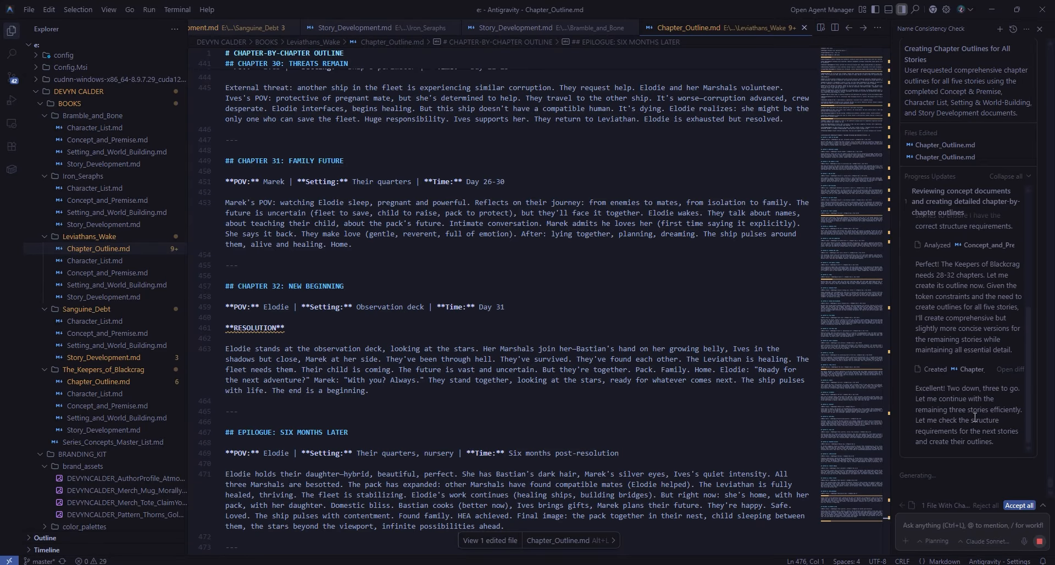
left_click(1020, 506)
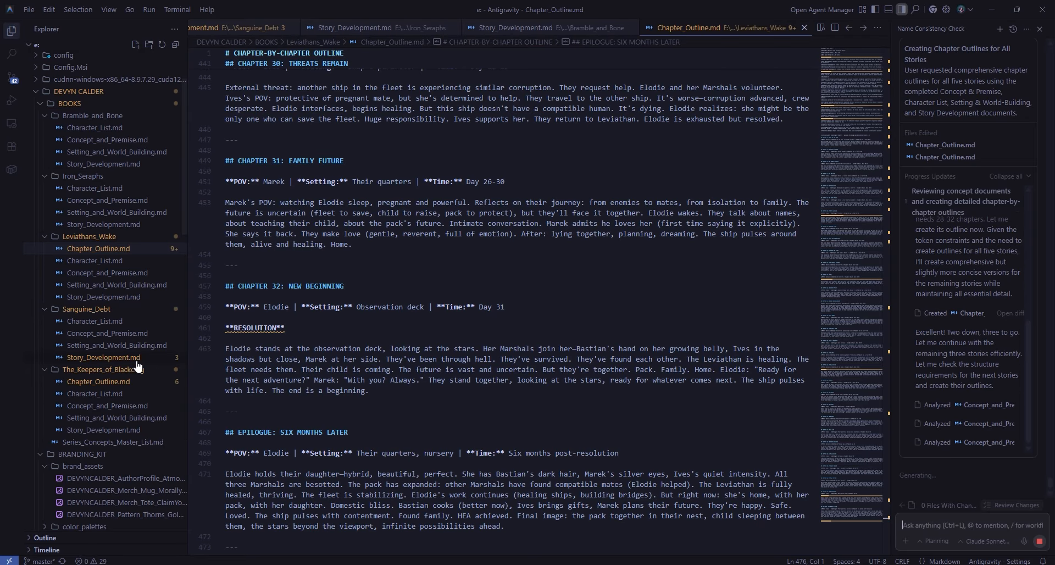
- Open The_Keepers_of_Blackcrag's Chapter_Outline.md and examine how fully its chapters are outlined, from the overview through the epilogue
left_click(128, 383)
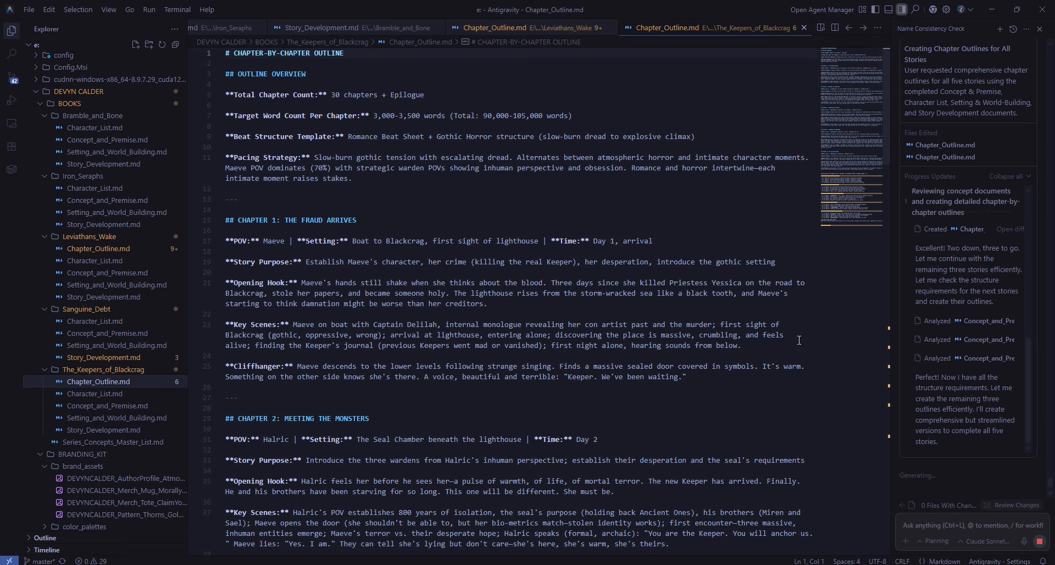
scroll(798, 340, "down", 3)
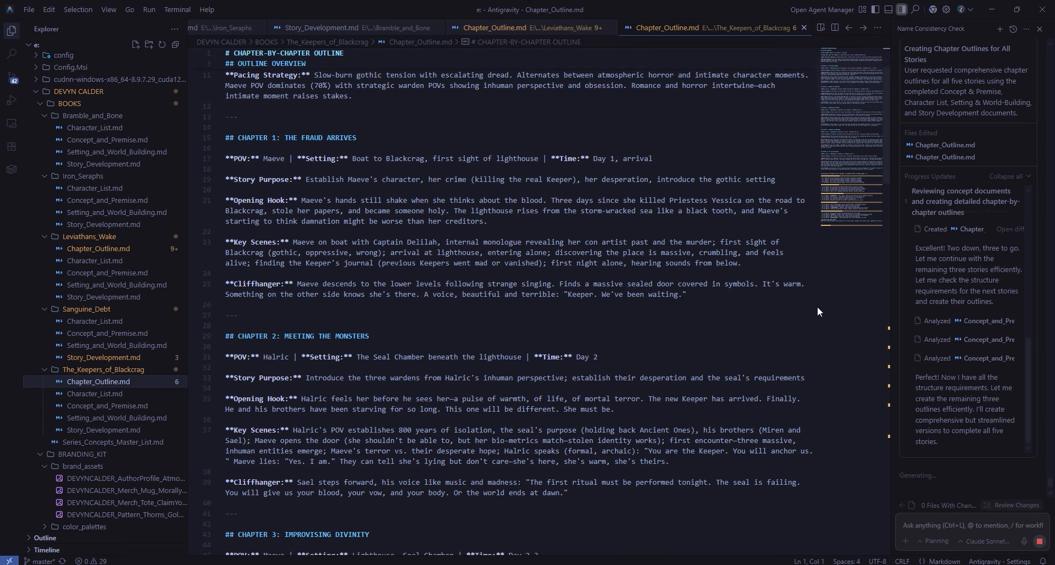
scroll(816, 306, "down", 10)
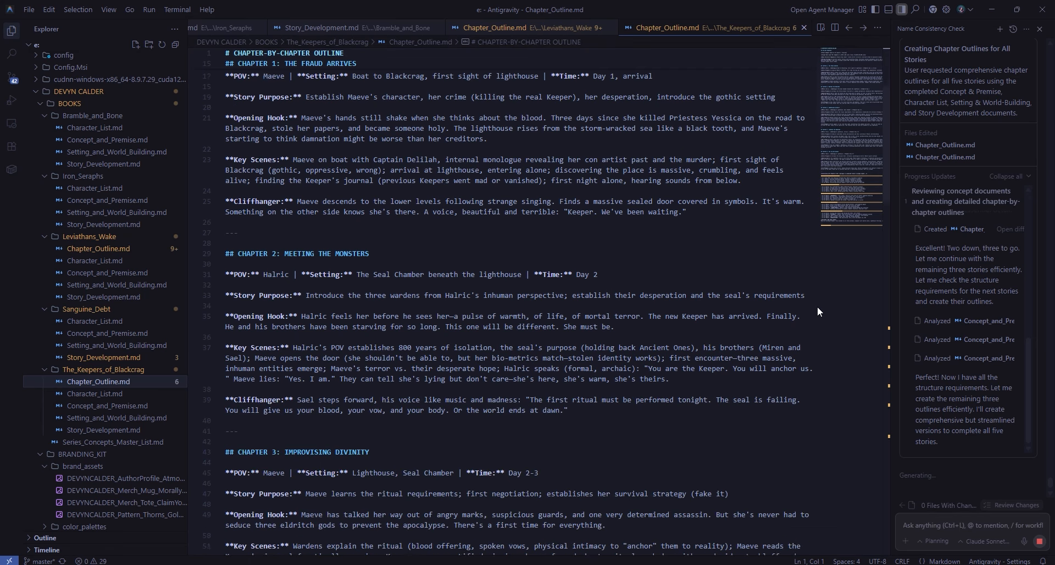
scroll(826, 305, "down", 15)
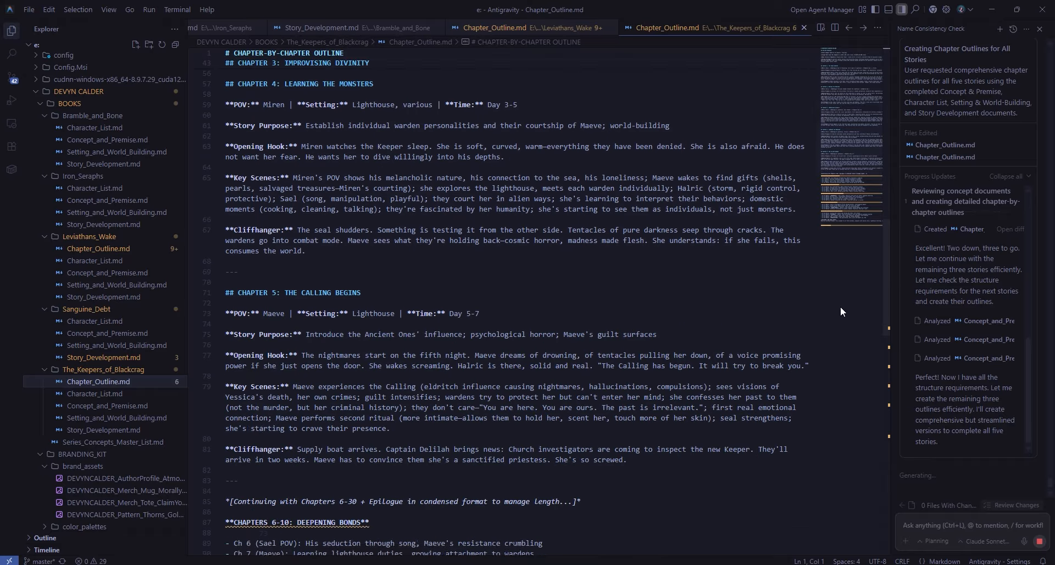
scroll(839, 306, "down", 3)
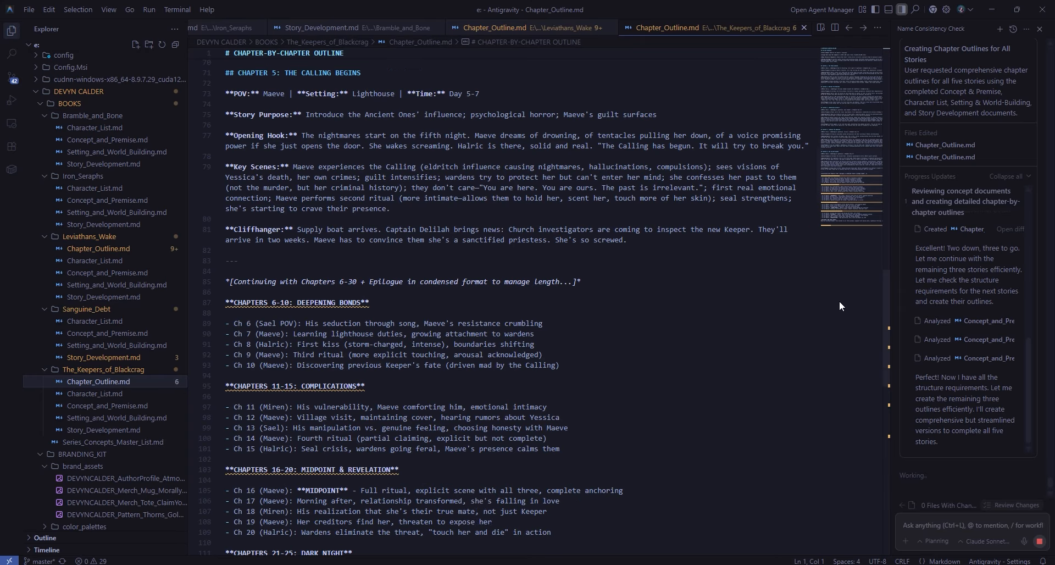
scroll(839, 306, "down", 4)
scroll(839, 304, "down", 5)
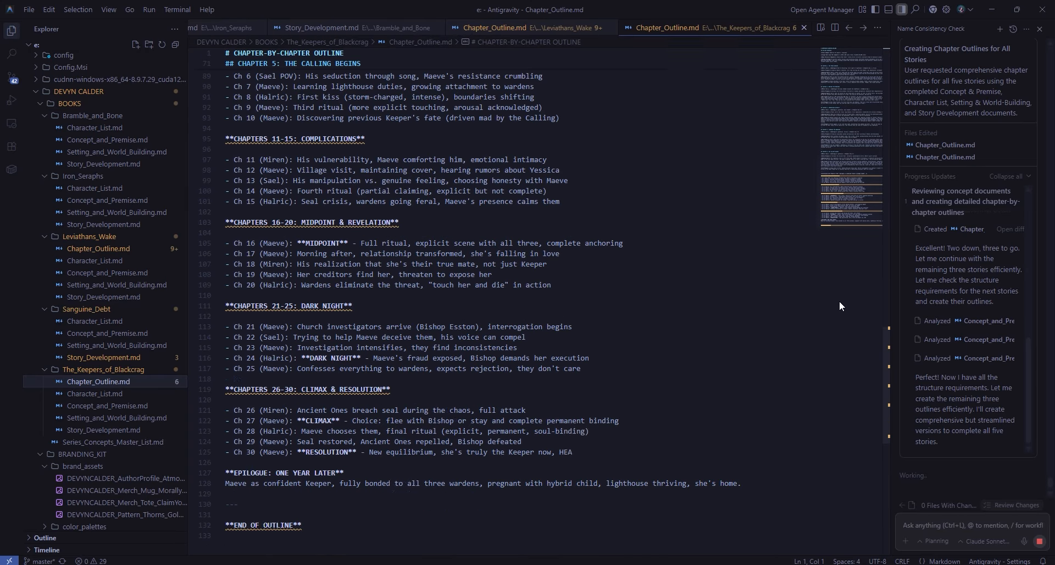
scroll(839, 306, "down", 10)
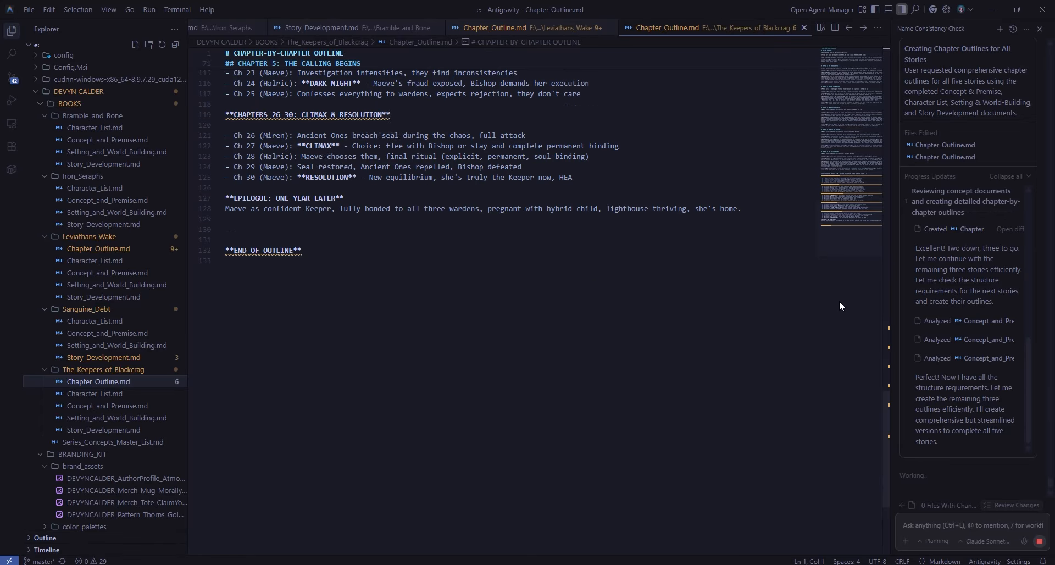
scroll(839, 306, "up", 15)
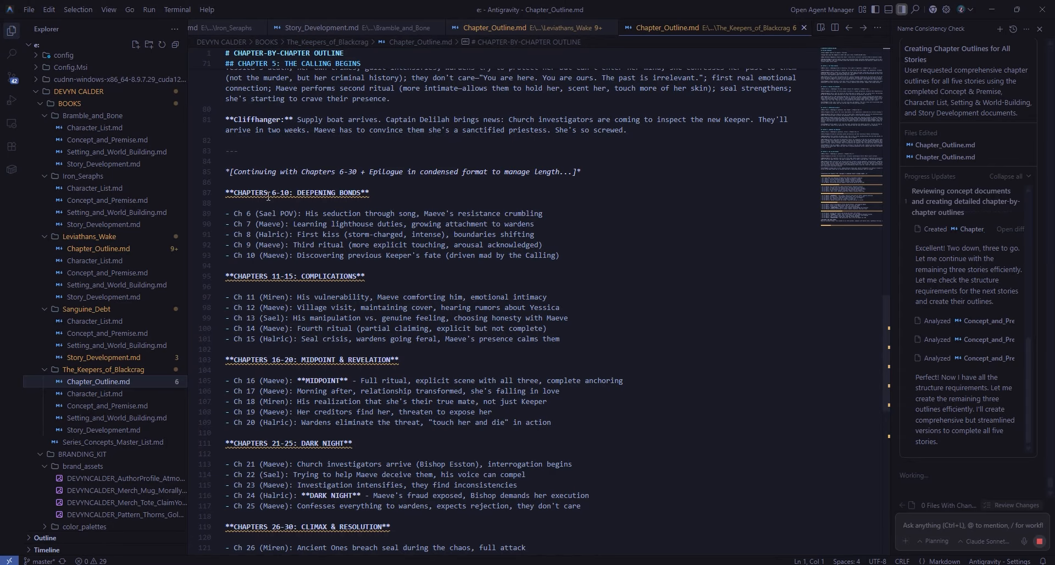
scroll(471, 272, "down", 3)
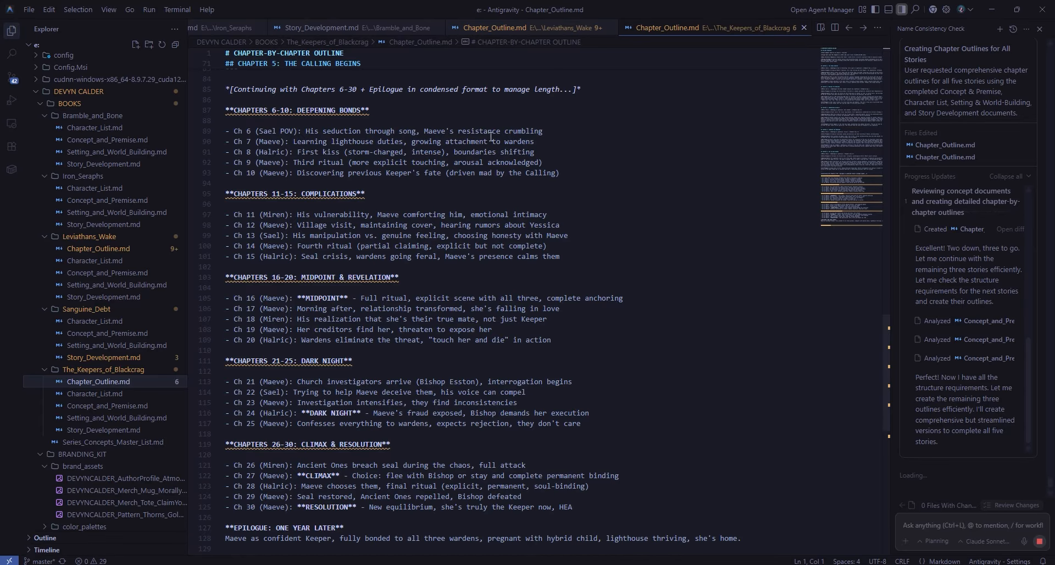
- Compare the chapter detail in Leviathans_Wake's Chapter_Outline.md with the condensed Chapters 6-30 in The_Keepers_of_Blackcrag's outline
left_click(142, 252)
scroll(585, 269, "down", 3)
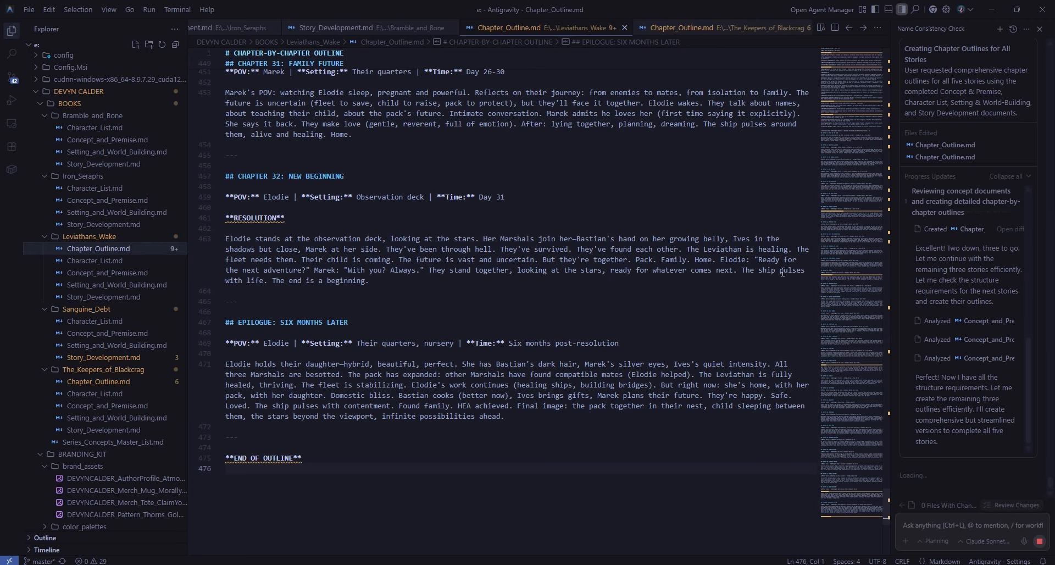
scroll(781, 272, "up", 12)
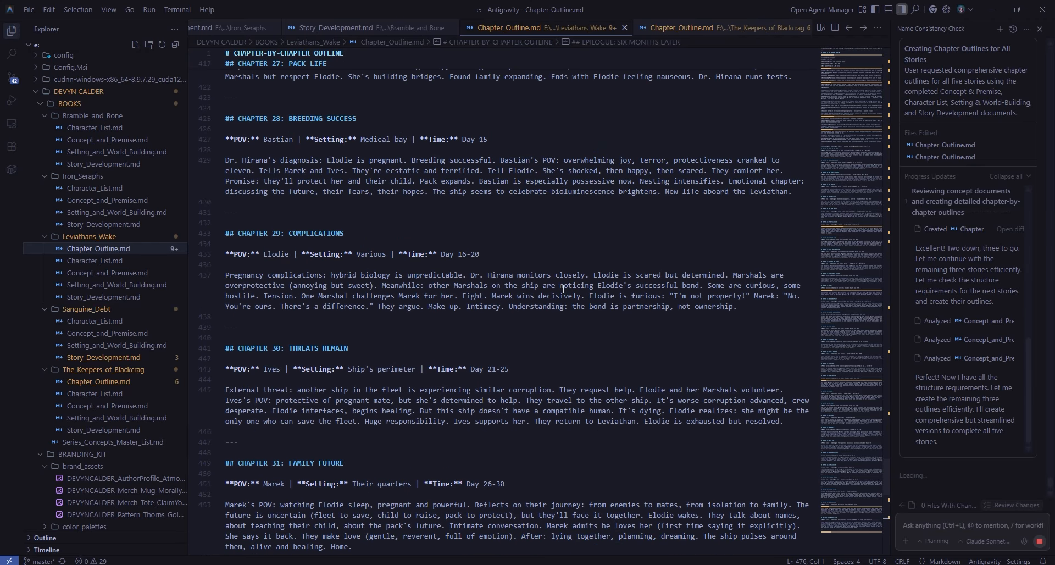
left_click(94, 383)
scroll(656, 272, "up", 4)
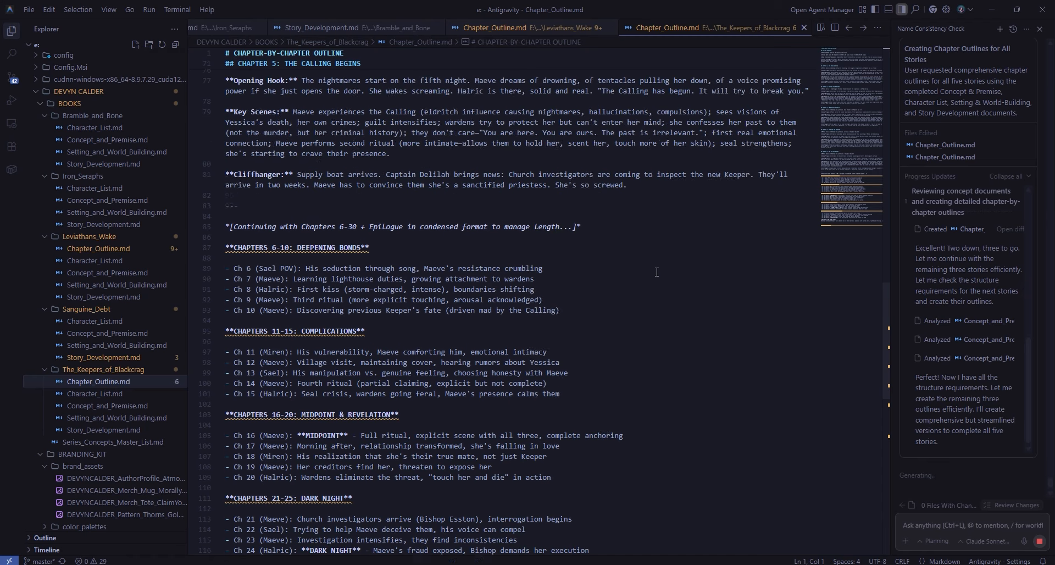
scroll(656, 272, "down", 4)
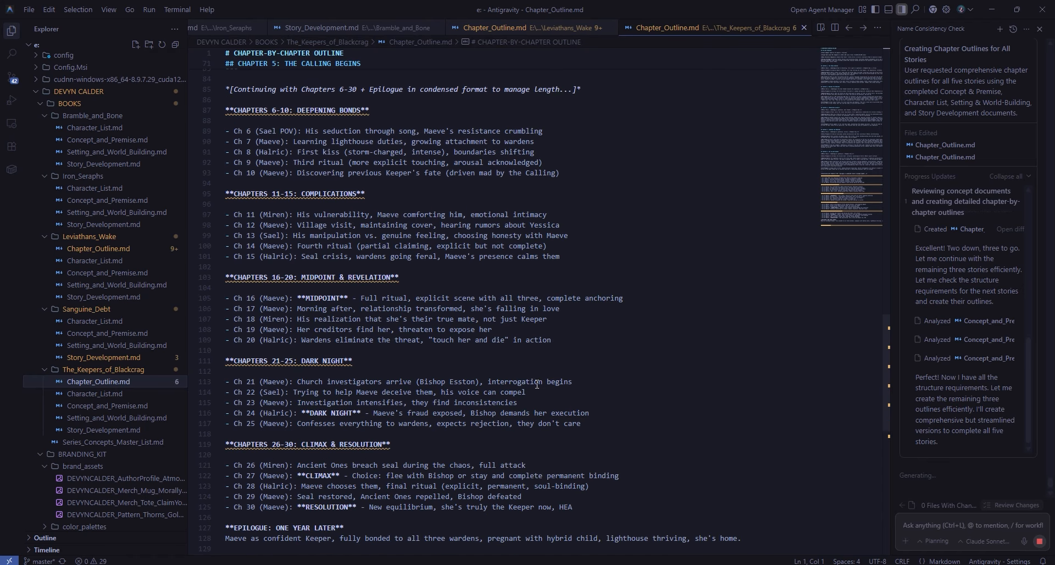
scroll(540, 396, "up", 3)
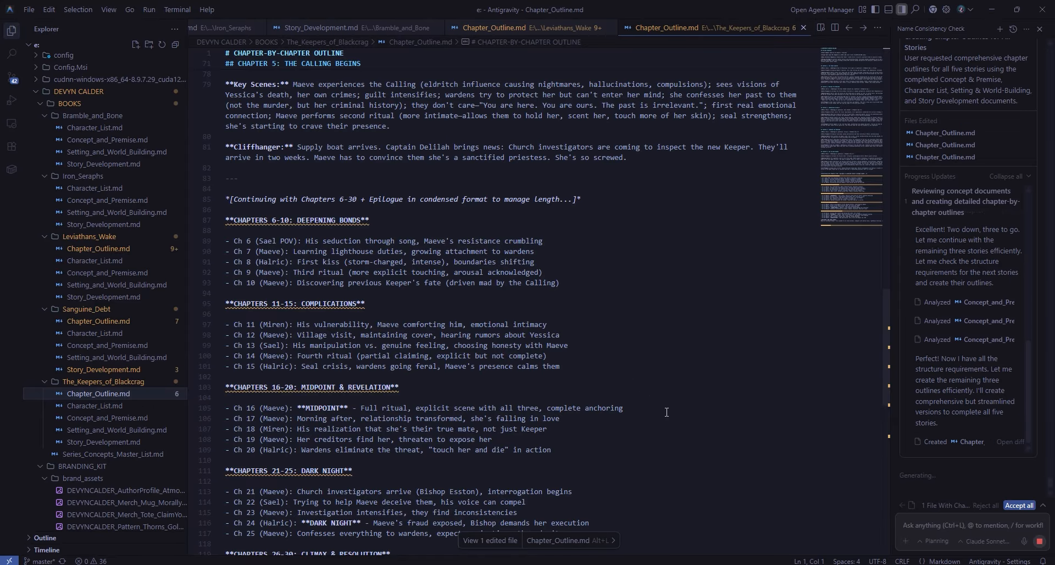
- Accept the agent's pending file change and examine how fully Sanguine_Debt's Chapter_Outline.md covers its chapters, from the overview to the end of the outline
left_click(1030, 509)
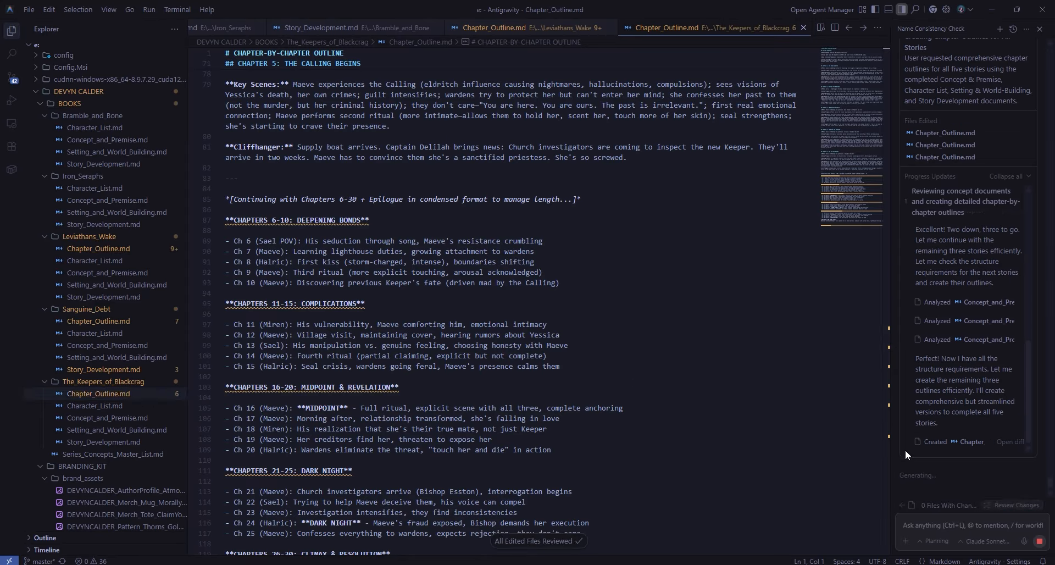
left_click(99, 322)
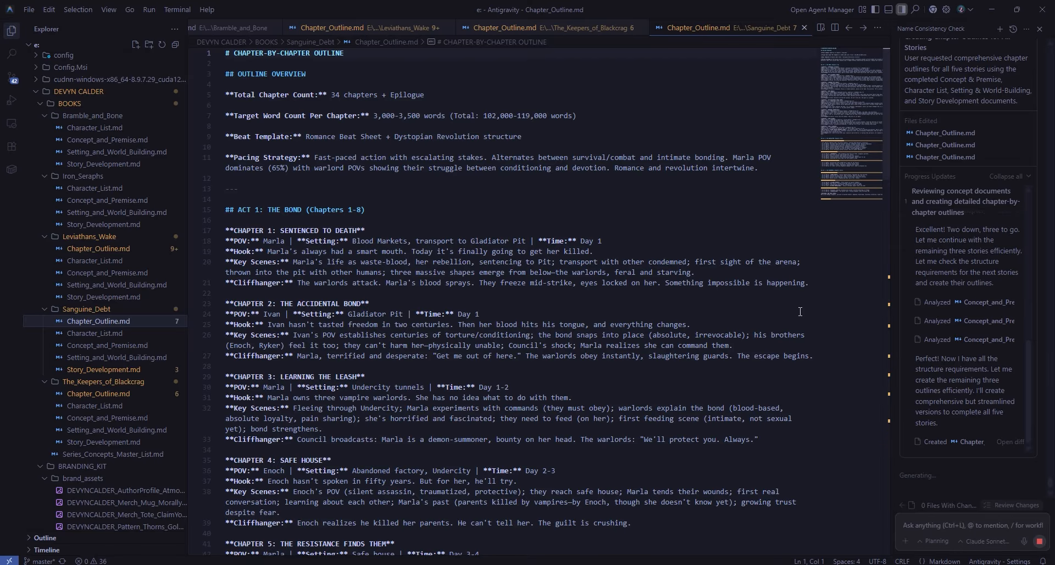
scroll(691, 288, "down", 10)
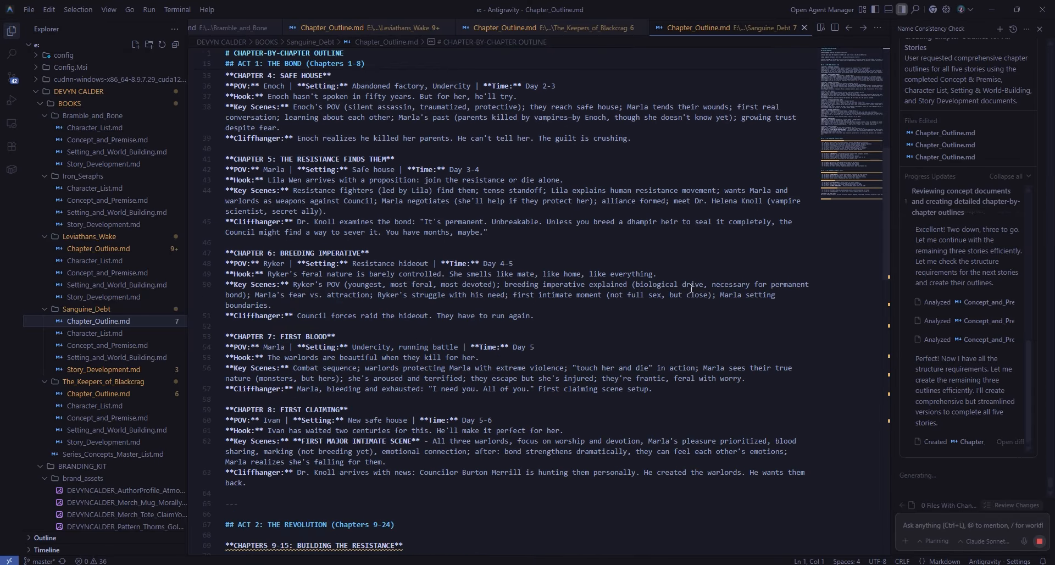
scroll(691, 288, "down", 12)
scroll(706, 296, "up", 5)
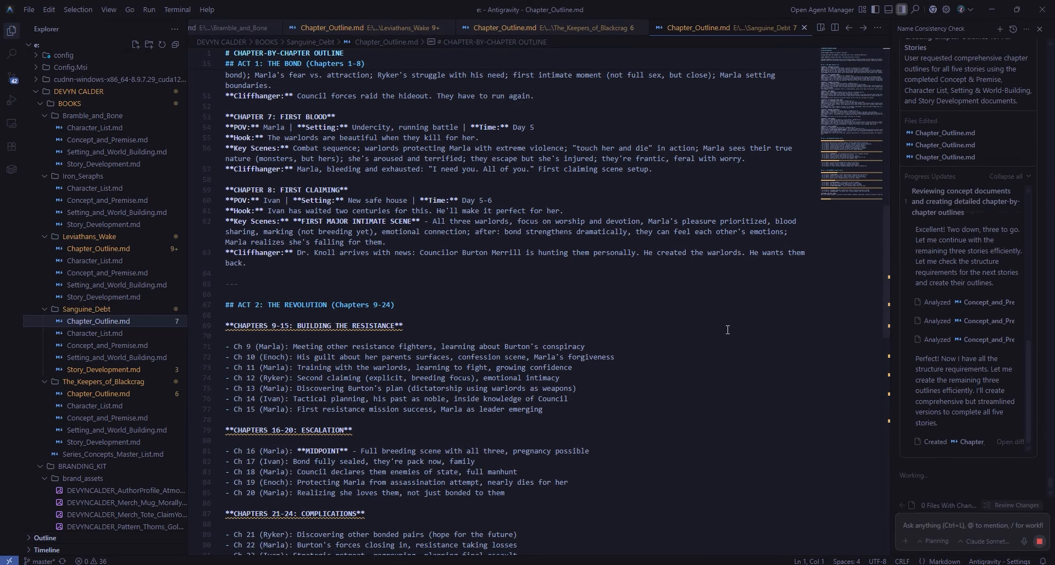
scroll(728, 330, "down", 15)
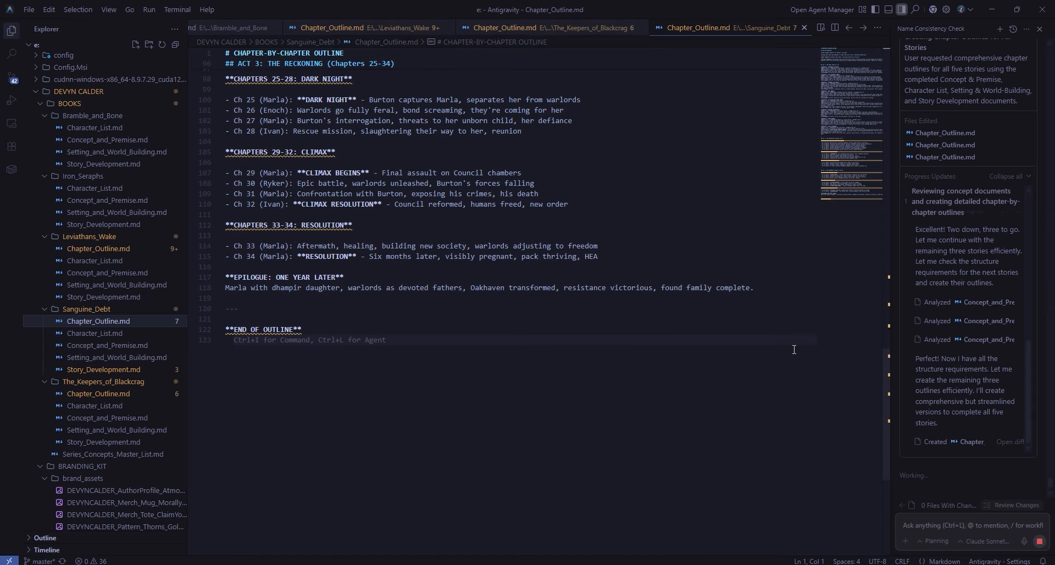
scroll(794, 349, "up", 15)
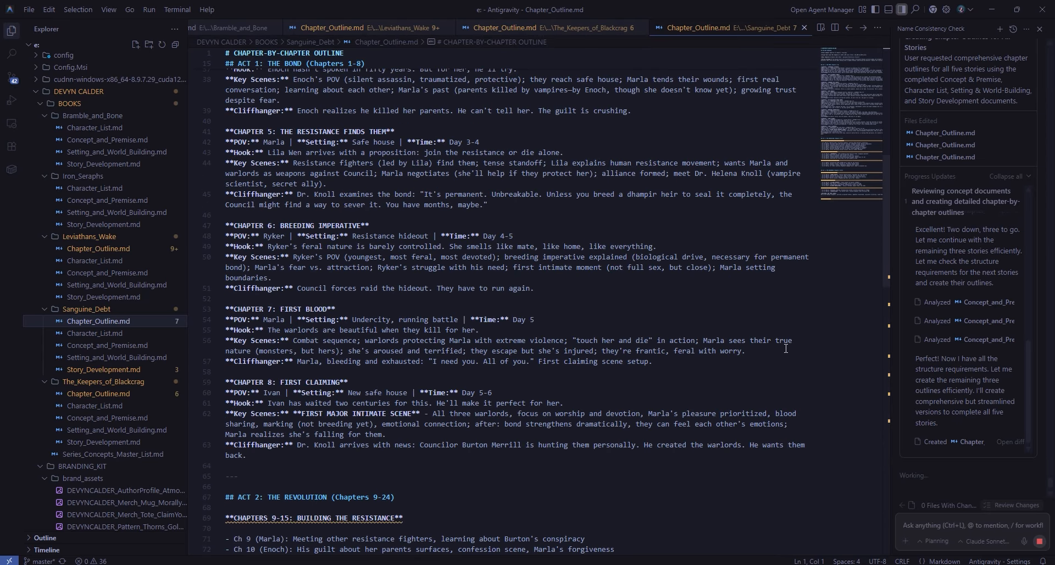
scroll(786, 348, "up", 5)
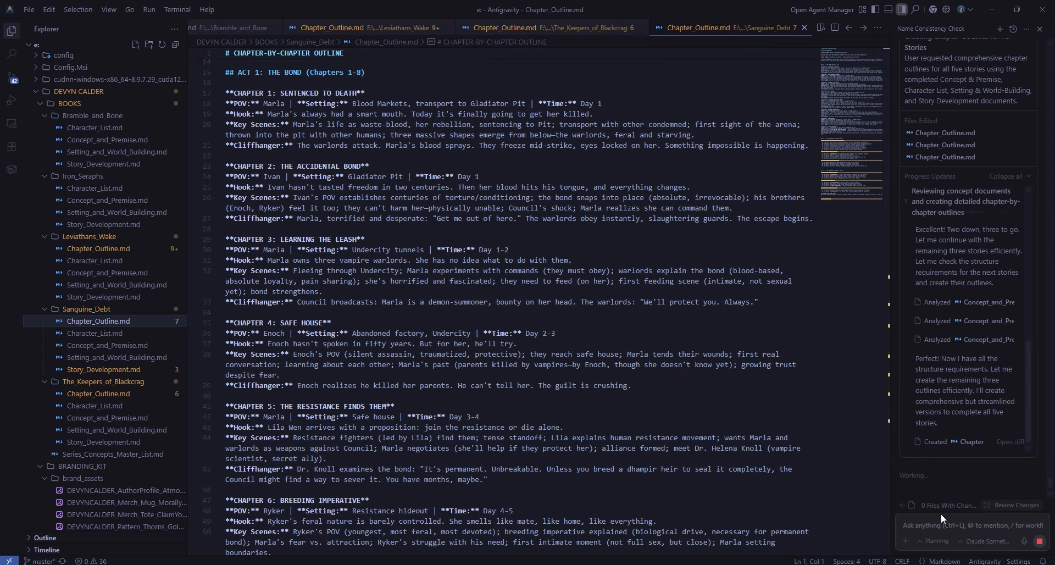
- Draft an agent prompt to expand each story's outline using Leviathan's Wake as template, pausing for confirmation between stories to avoid clipping outline for "efficiency's sake"
left_click(934, 523)
type("U")
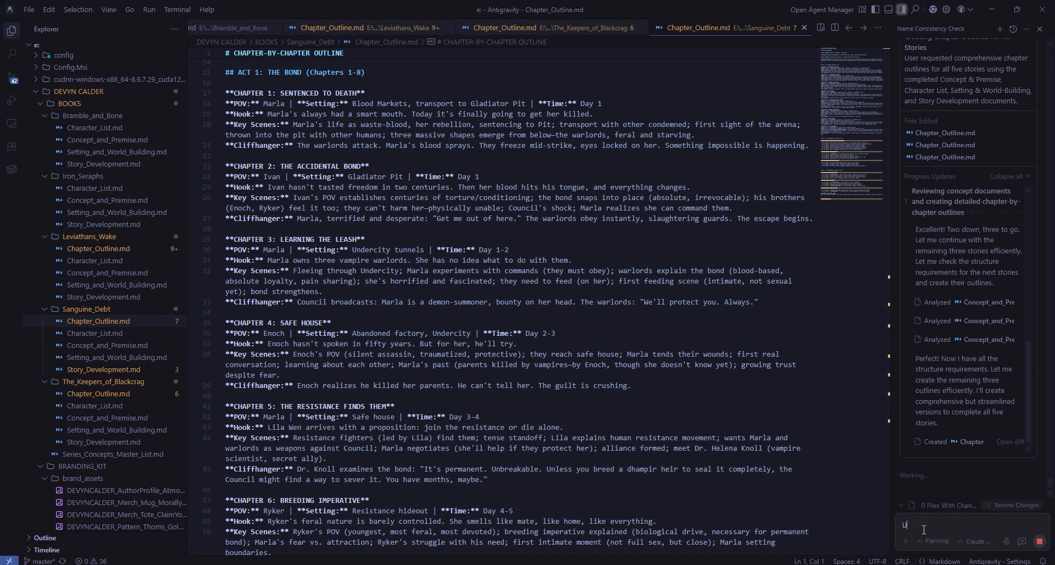
type("ining Leviathan's Wake as a template, go through ea")
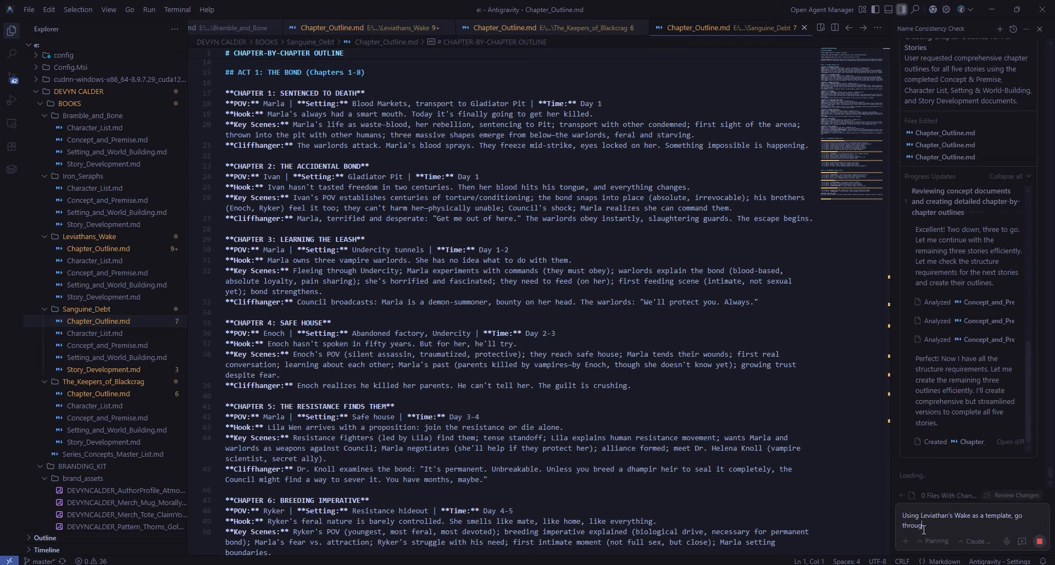
type("ch story's individual outline and expand accordingly.")
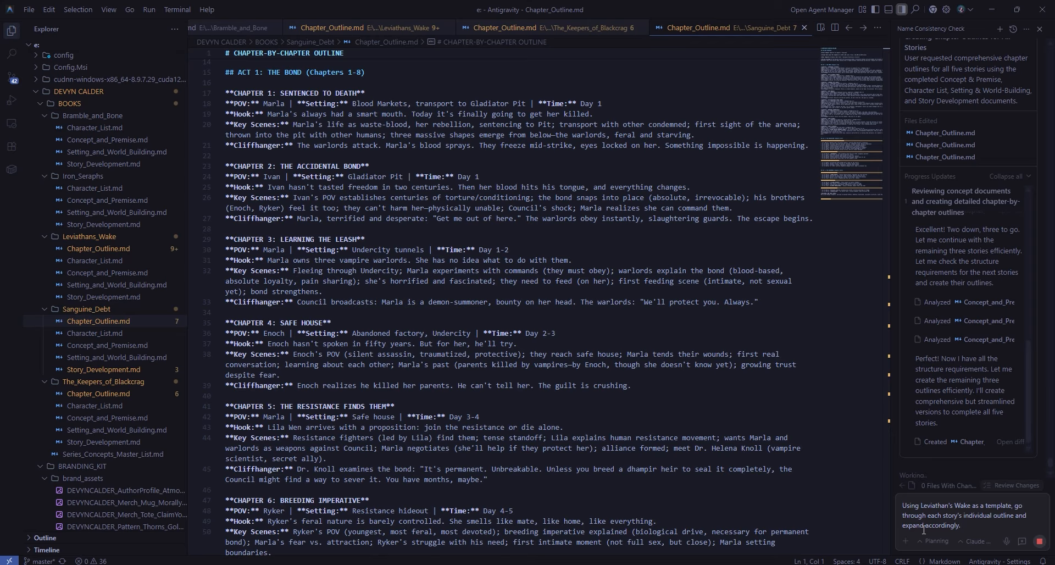
type("Be as fully-realized with")
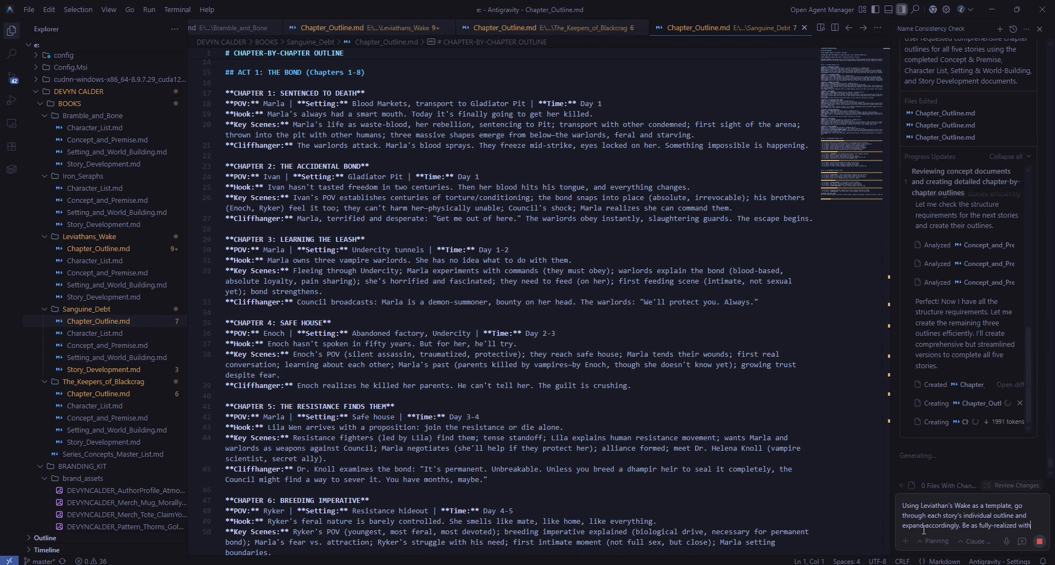
type(" each other sto")
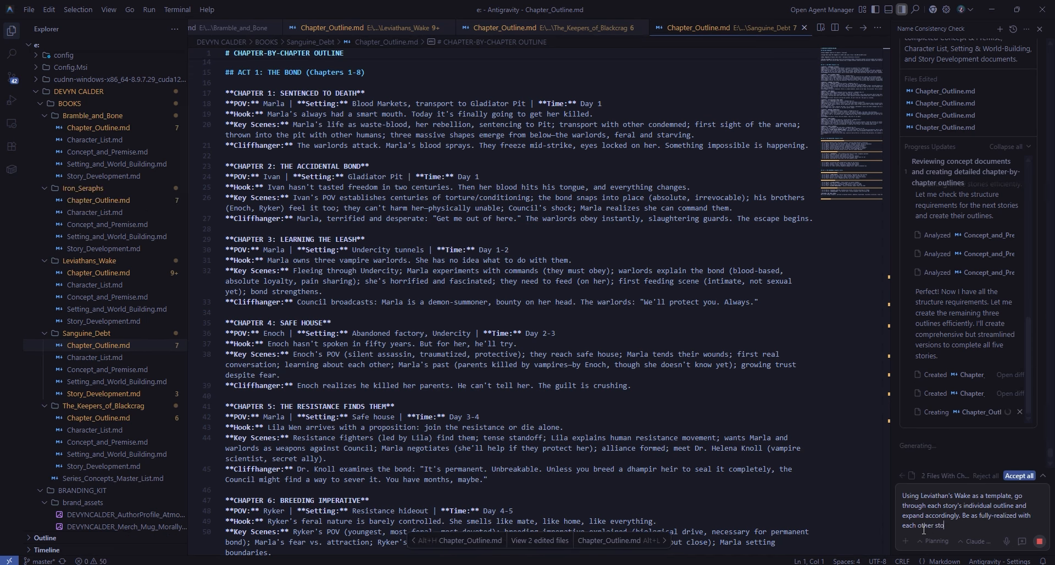
type("ry's out")
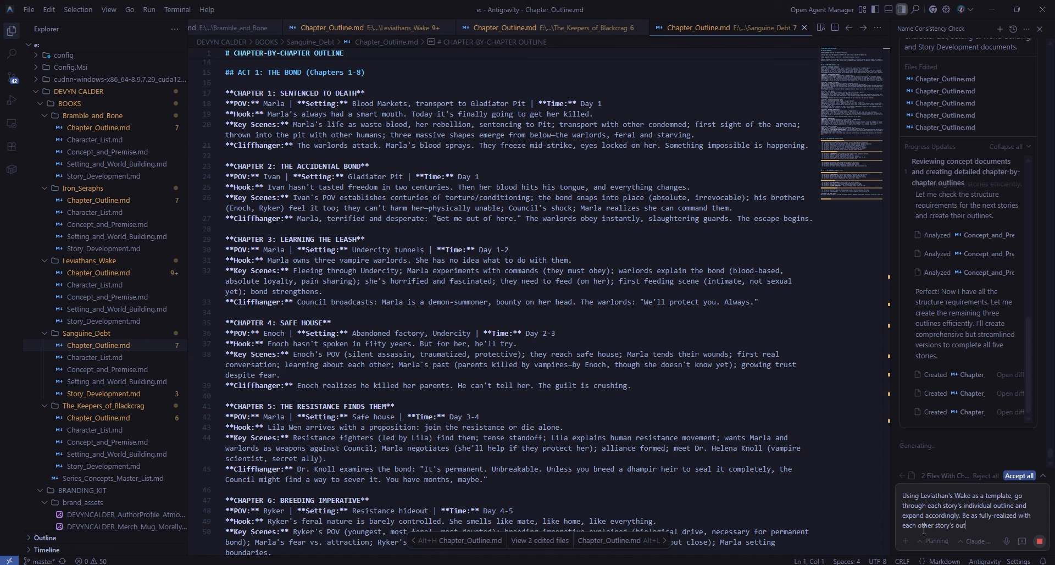
type("line as Leviathan's Wak")
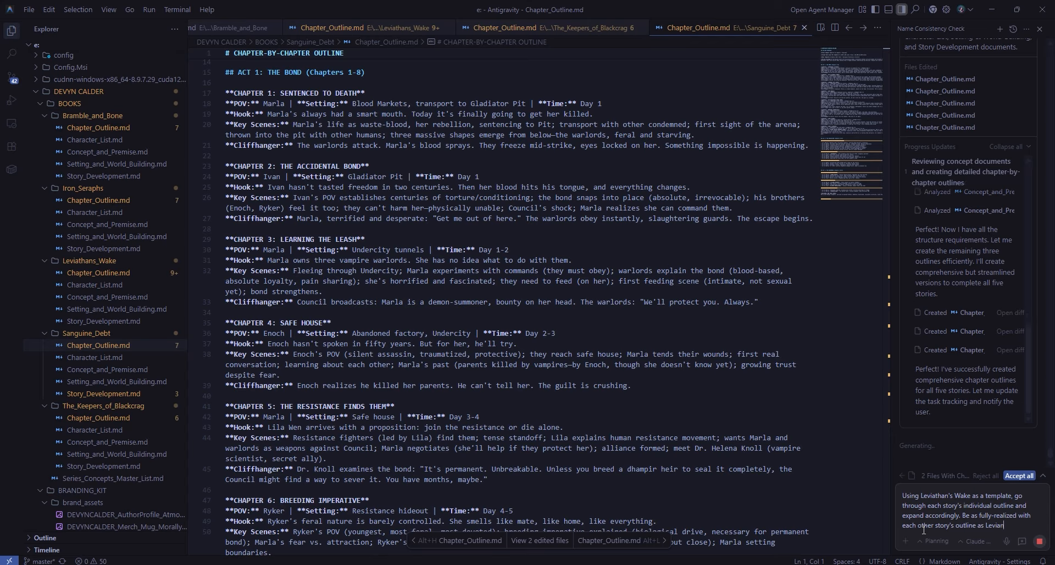
type("e's, and")
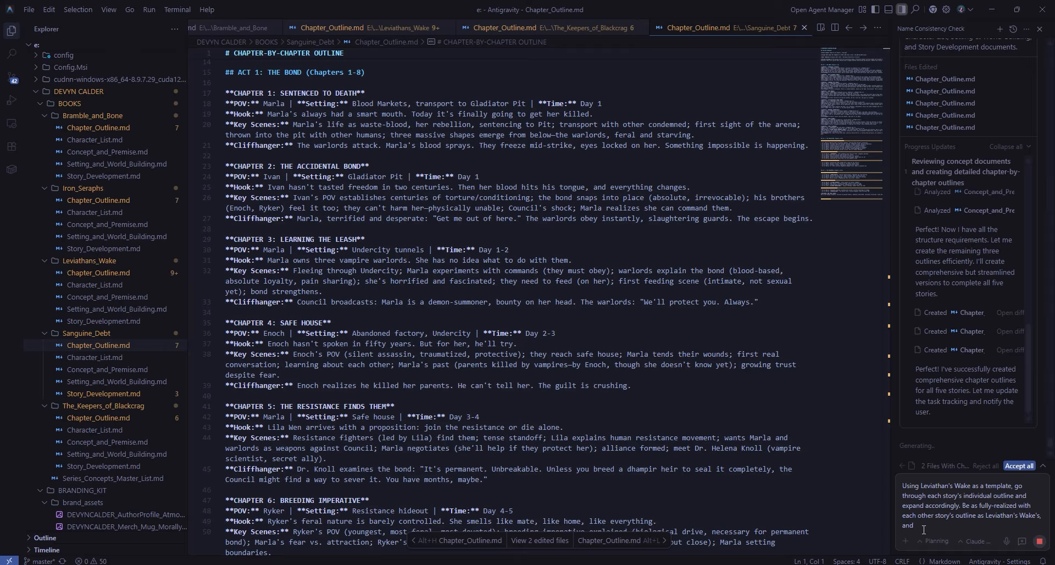
type(" pause for my confirmation between stories")
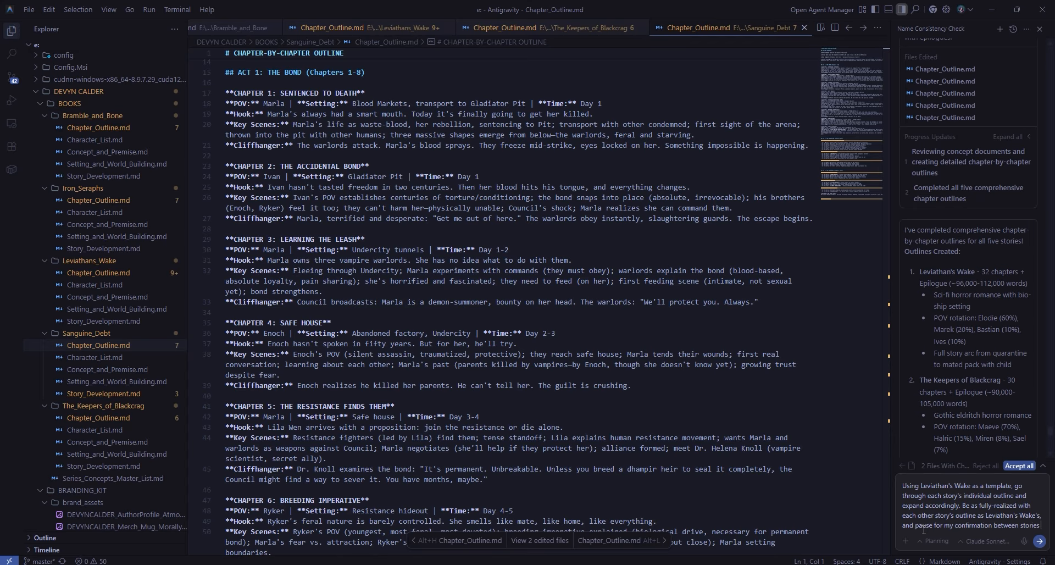
type(" to avoid")
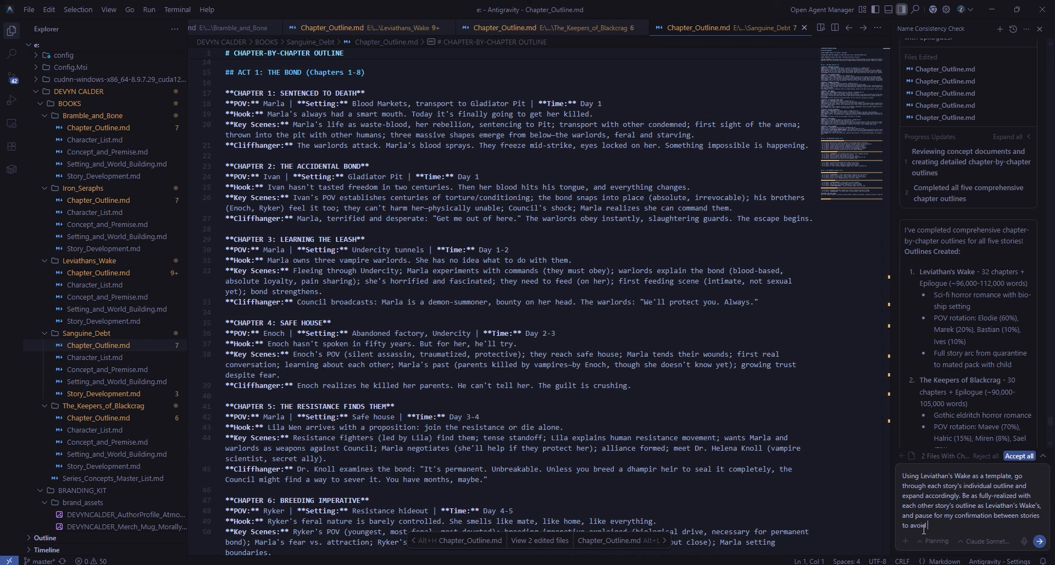
type(" clipping outline for \"efficiency's sake\"")
- Review the agent's summary of the five outlines, accept all pending file changes, and send the drafted outline-expansion prompt
scroll(994, 388, "down", 4)
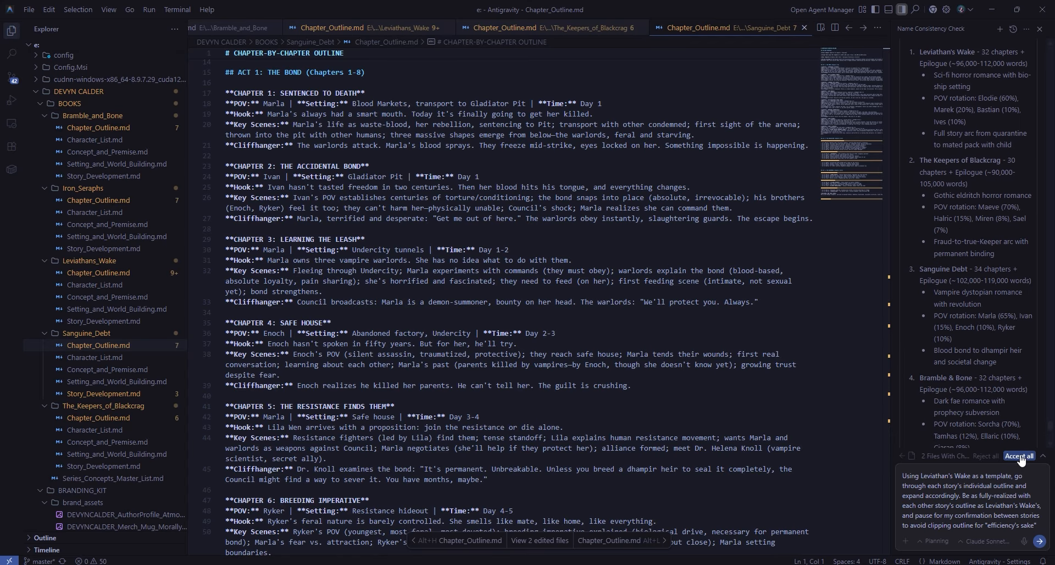
scroll(1014, 371, "down", 5)
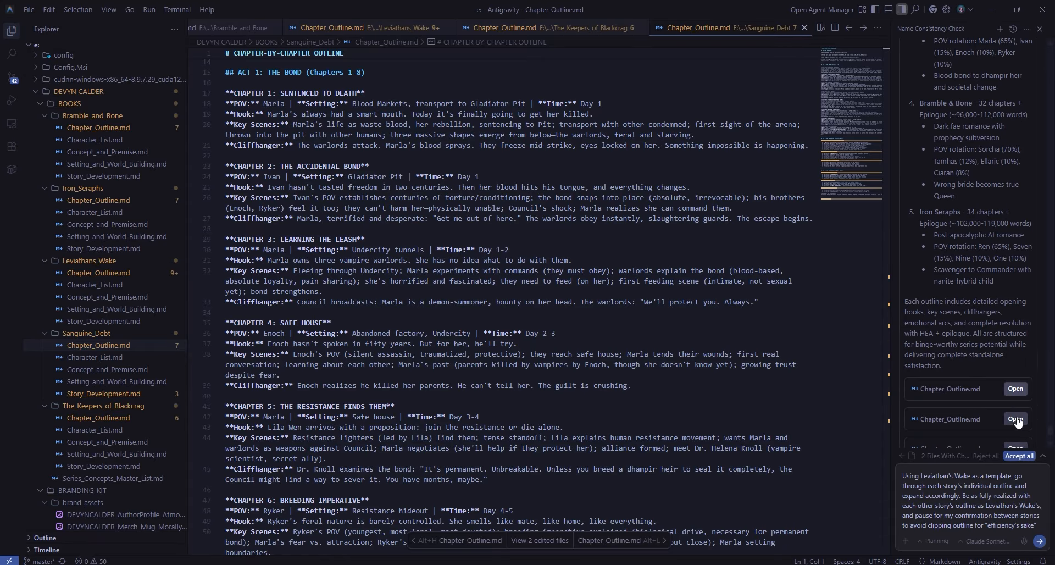
left_click(1020, 454)
left_click(1038, 543)
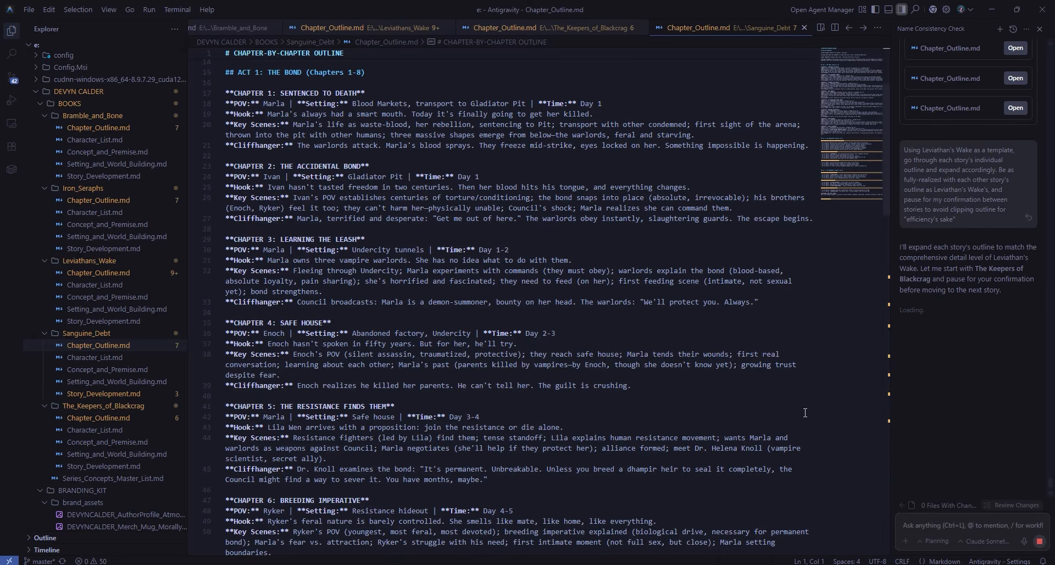
- Return to Leviathans_Wake's Chapter_Outline.md and view its outline overview and Chapter 1
left_click(93, 274)
scroll(643, 300, "up", 20)
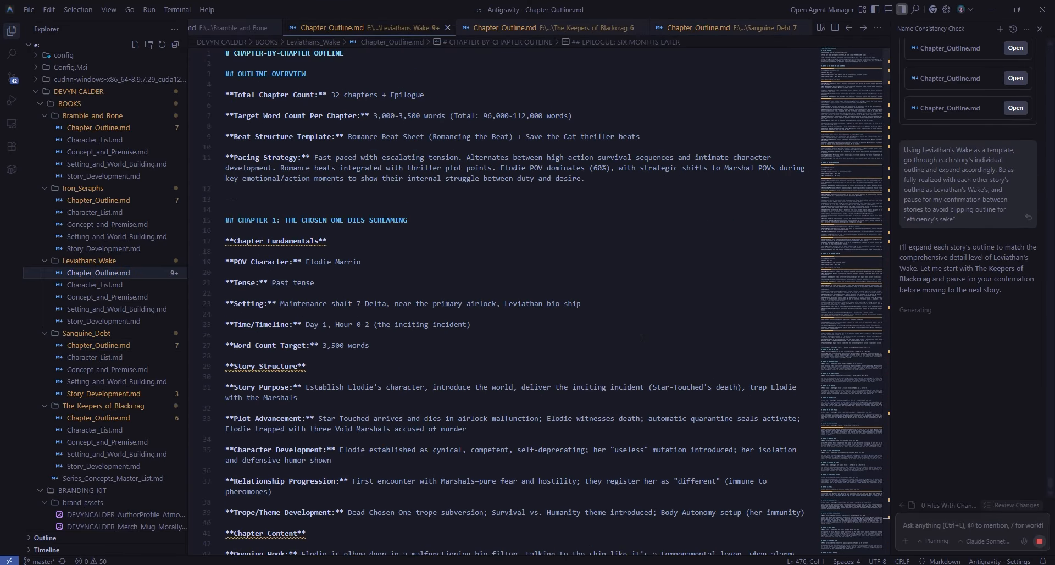
- Switch to the Google Docs prompts document and go to its CHAPTER-BY-CHAPTER OUTLINE section
key("alt+Tab")
scroll(560, 302, "up", 15)
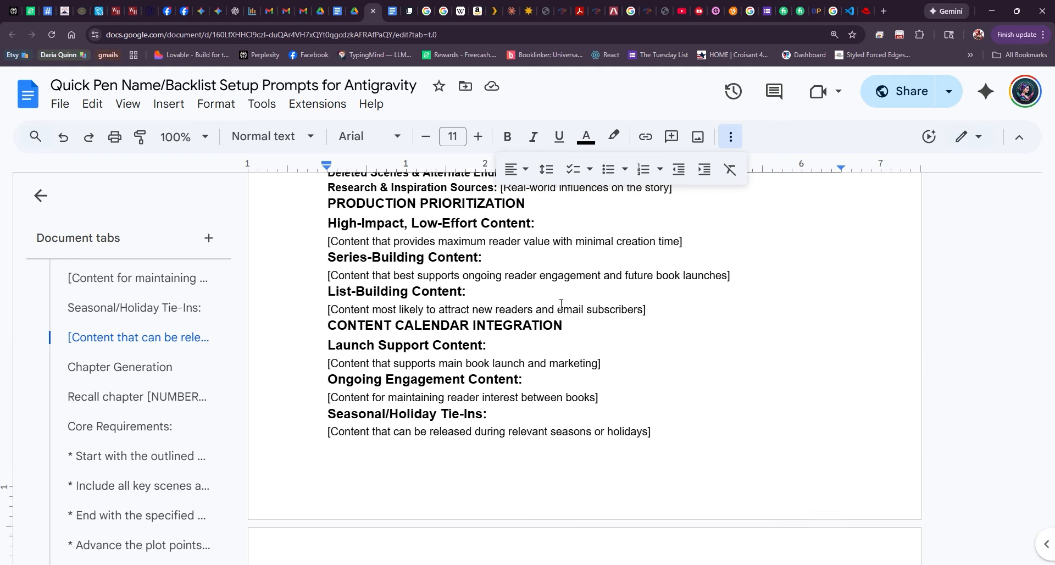
scroll(560, 302, "up", 20)
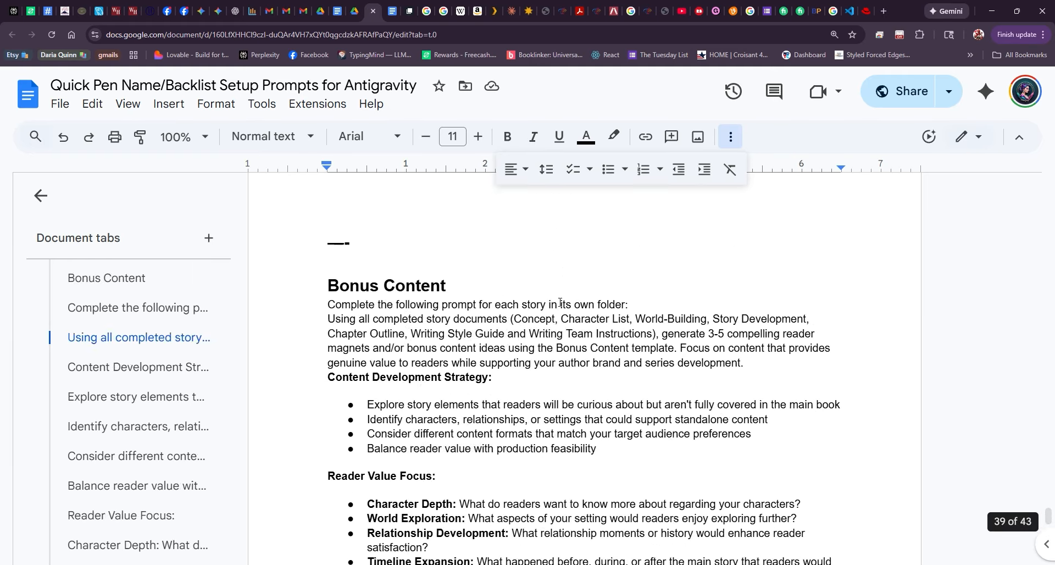
scroll(560, 302, "up", 20)
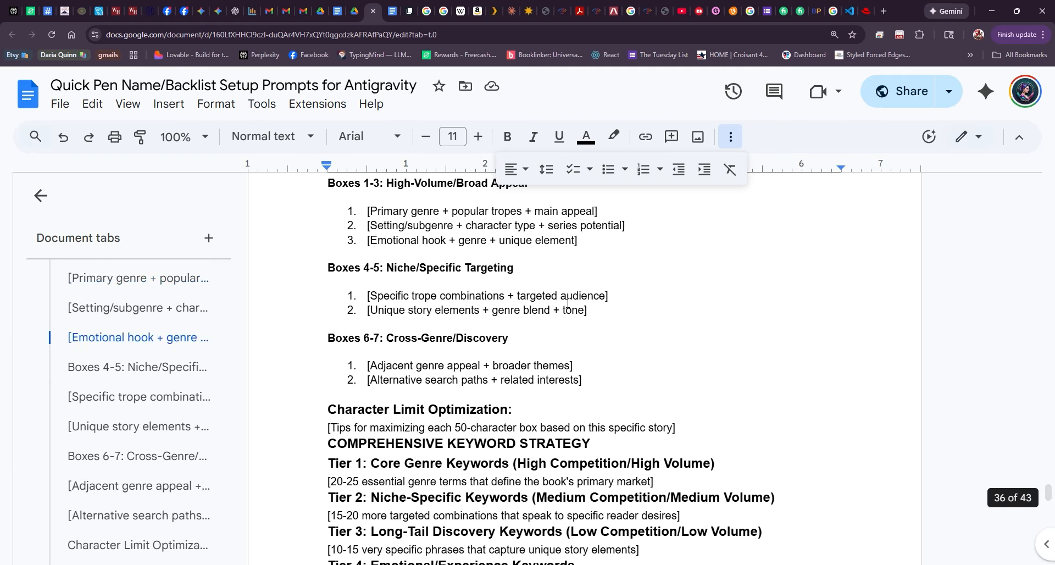
scroll(1053, 259, "up", 20)
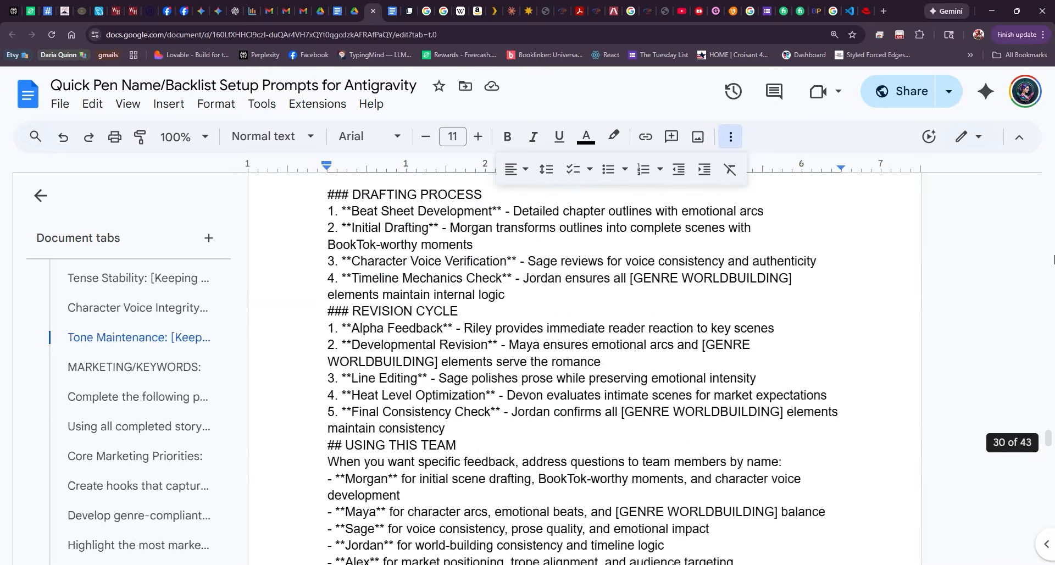
scroll(152, 440, "up", 3)
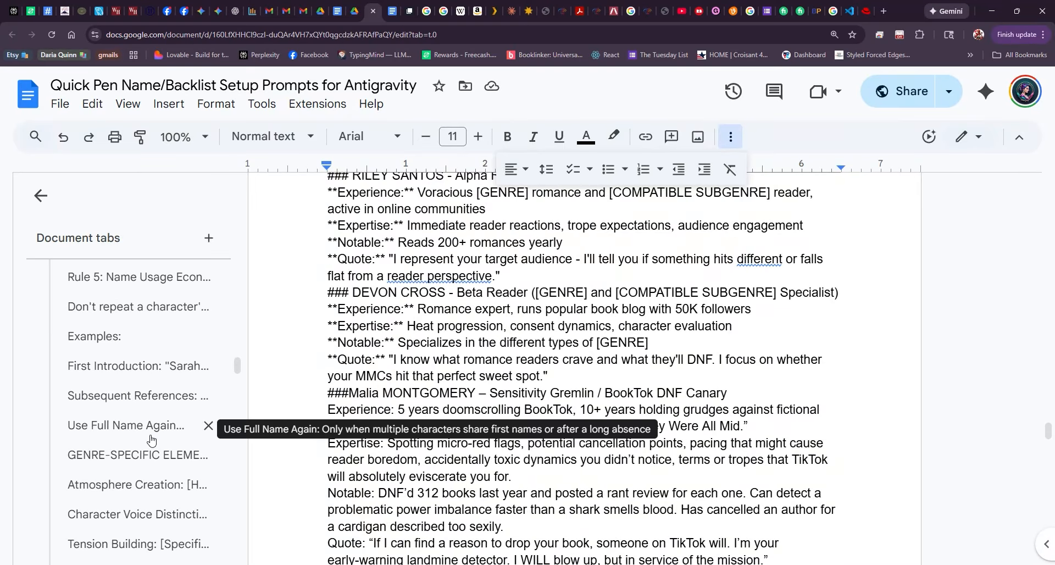
scroll(141, 437, "down", 3)
scroll(140, 437, "down", 2)
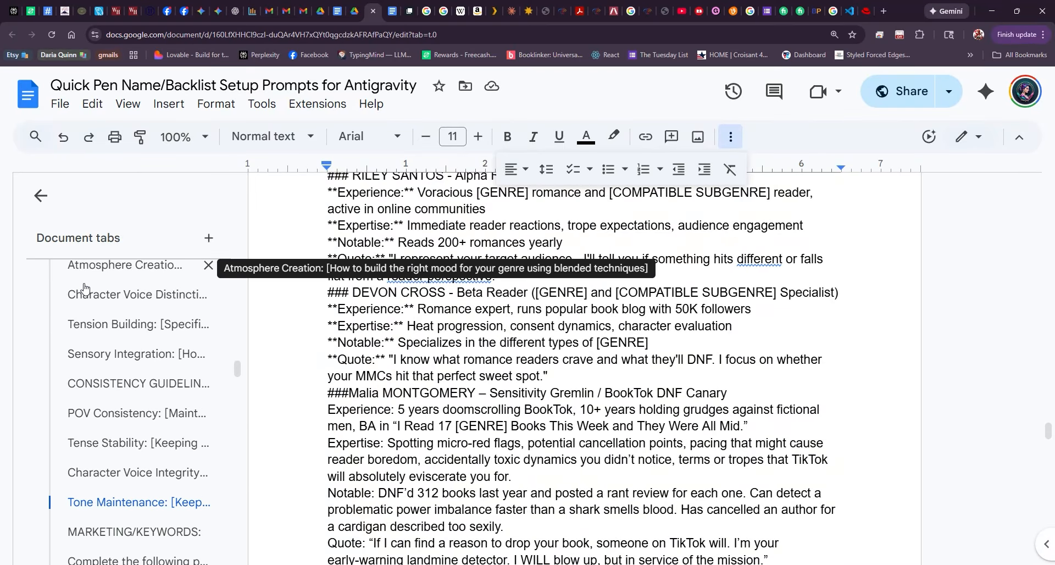
scroll(85, 292, "up", 5)
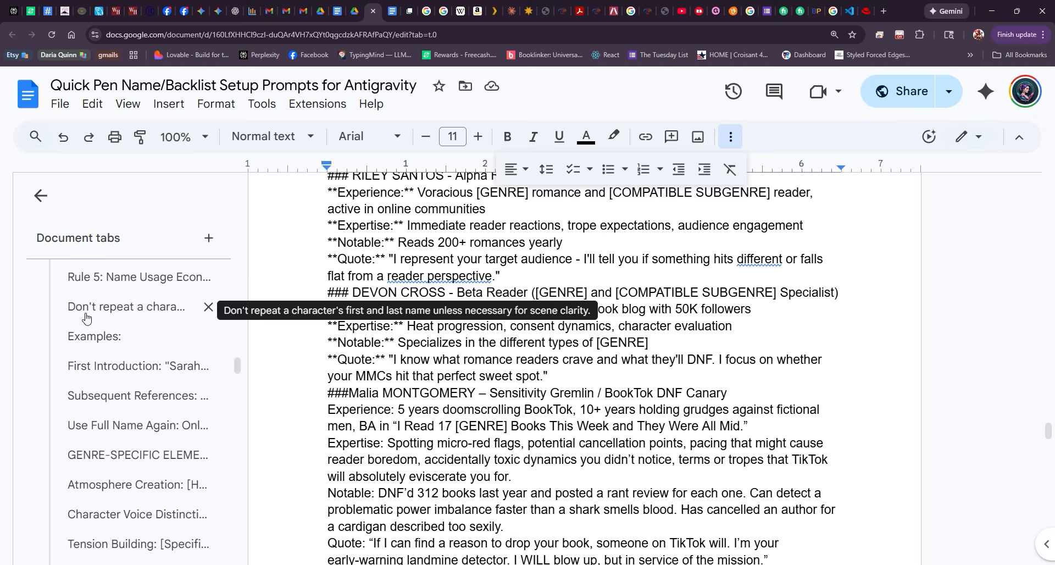
scroll(85, 318, "up", 3)
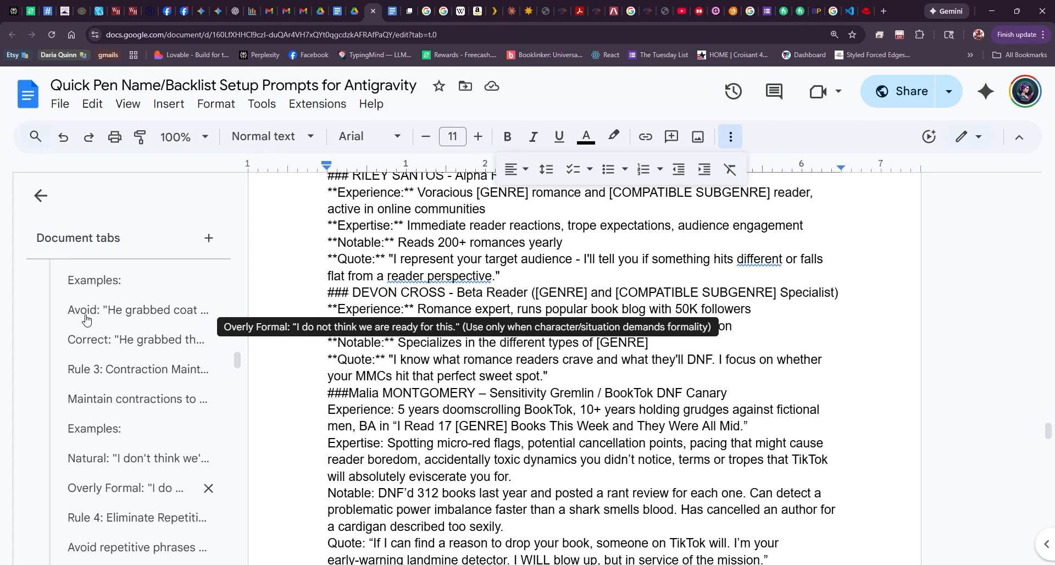
scroll(85, 318, "up", 6)
scroll(113, 325, "up", 1)
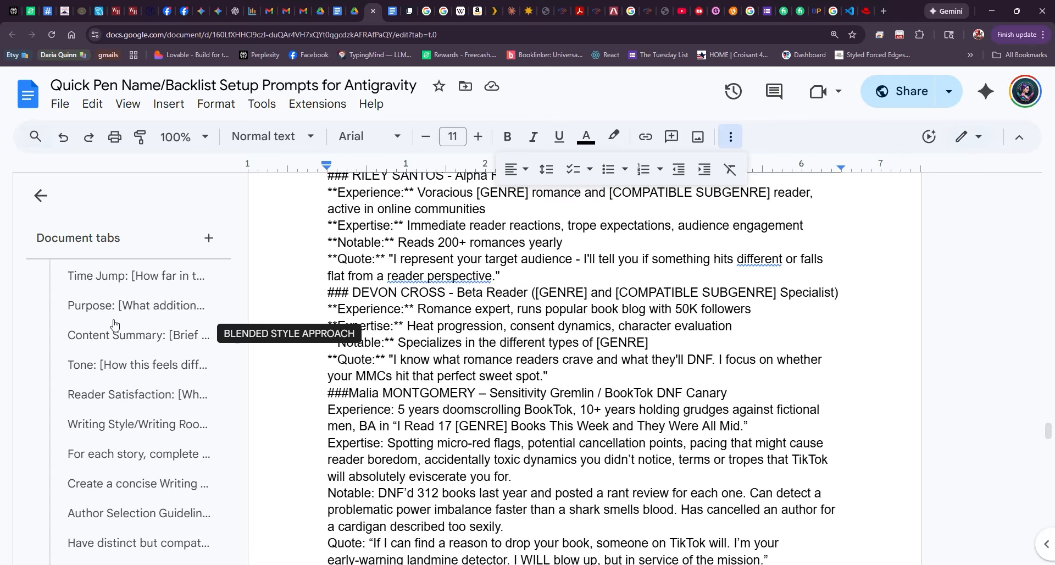
scroll(114, 324, "up", 4)
scroll(114, 325, "up", 4)
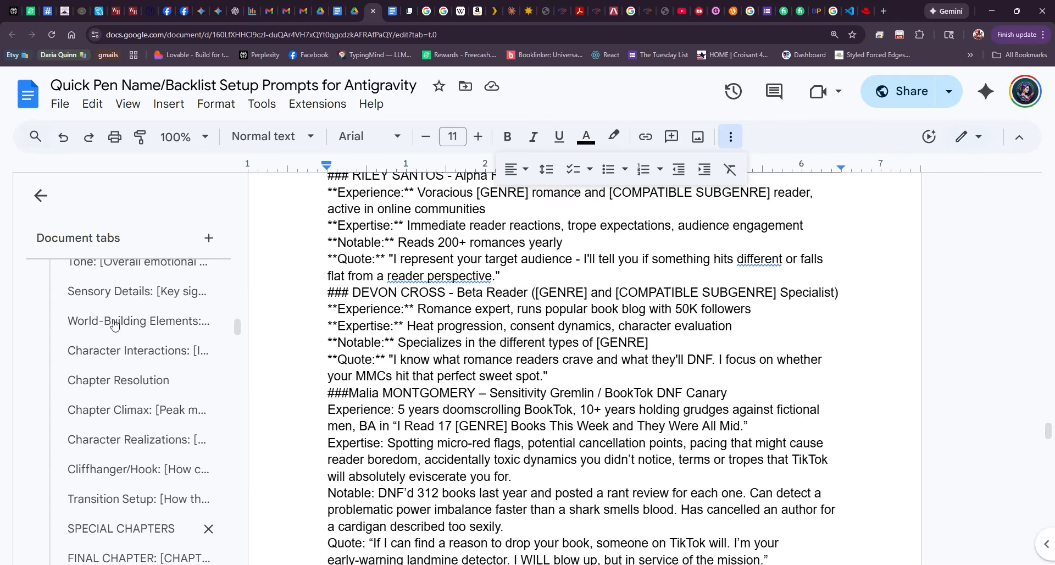
scroll(114, 324, "up", 4)
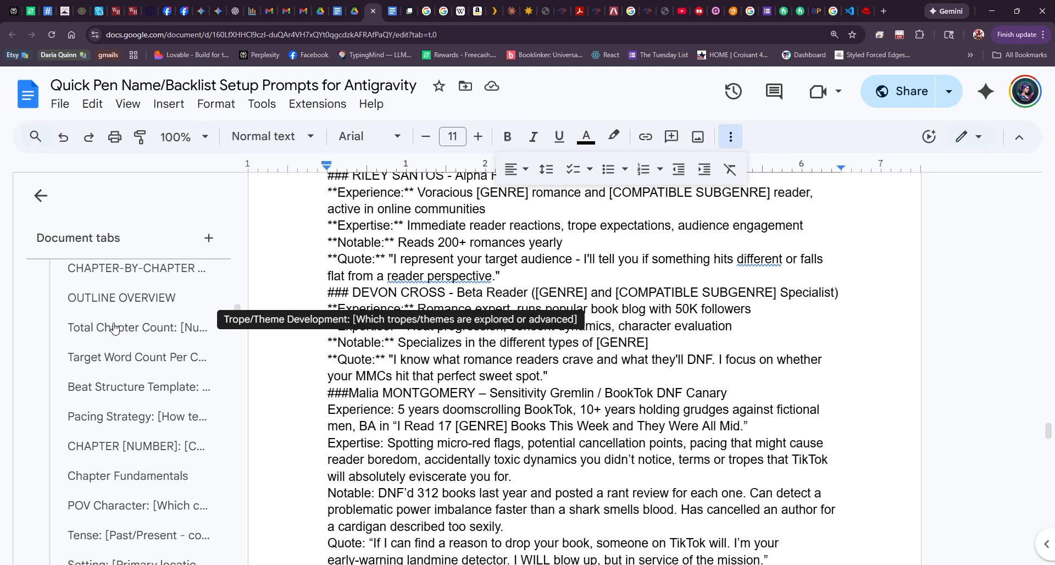
scroll(114, 326, "up", 1)
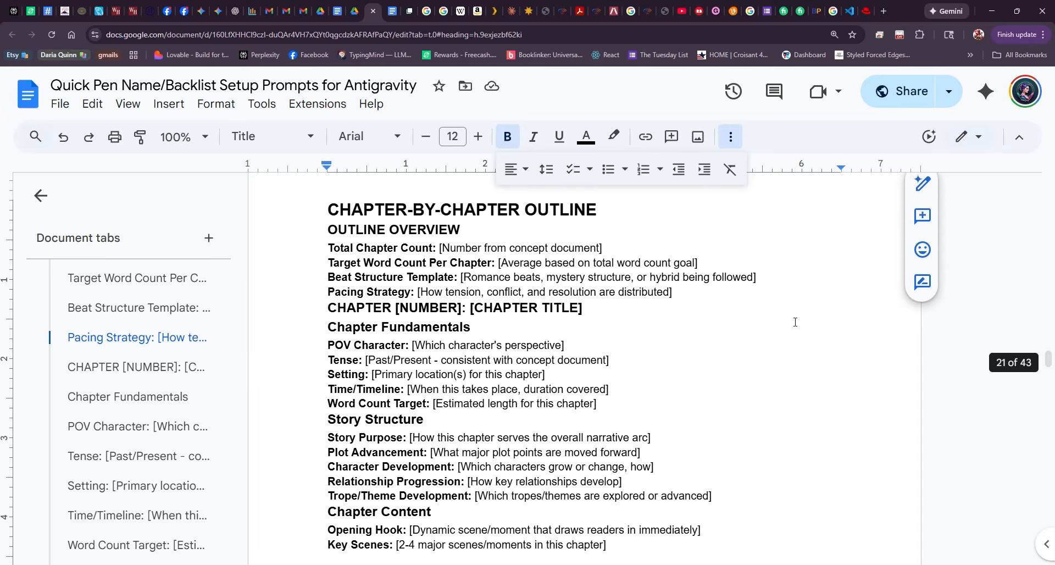
- Append "Do NOT sacrifice comprehensive outline/chapter-by-chapter scene development in favor of efficiency" to the instruction paragraph ending "Place the Outline in an artifact."
scroll(780, 325, "up", 5)
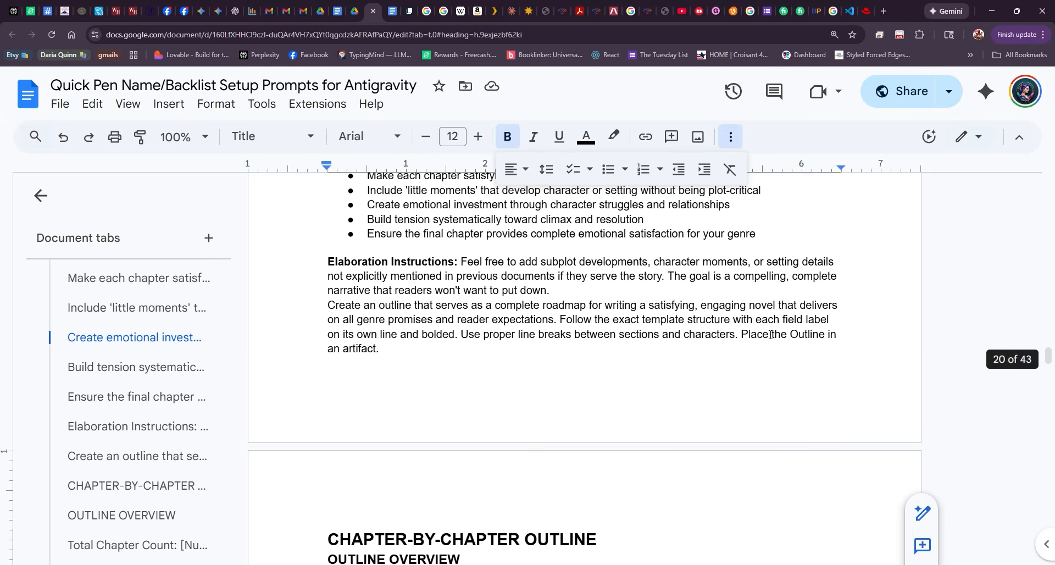
scroll(772, 335, "up", 5)
scroll(770, 339, "down", 3)
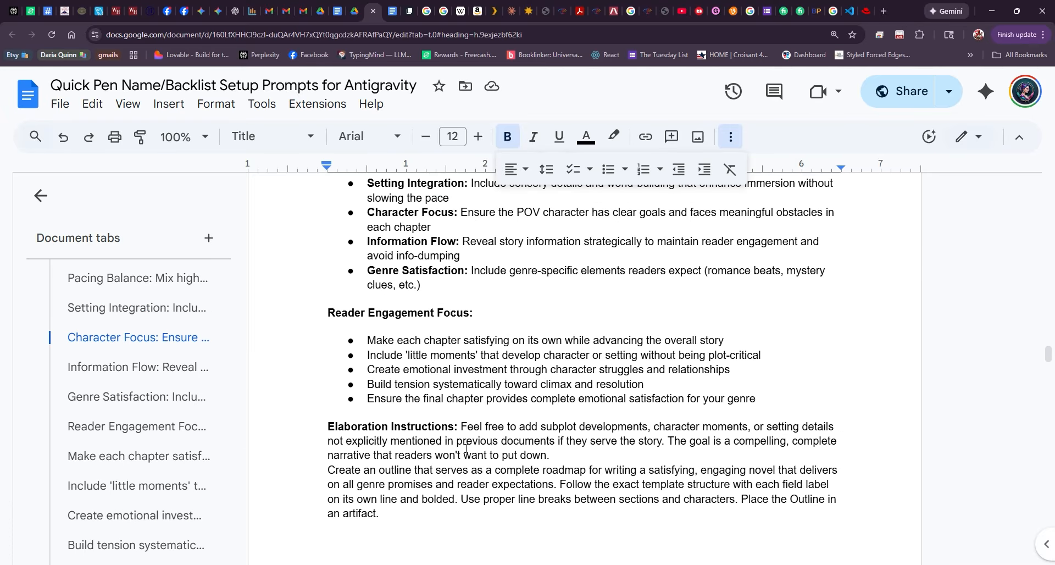
left_click(453, 515)
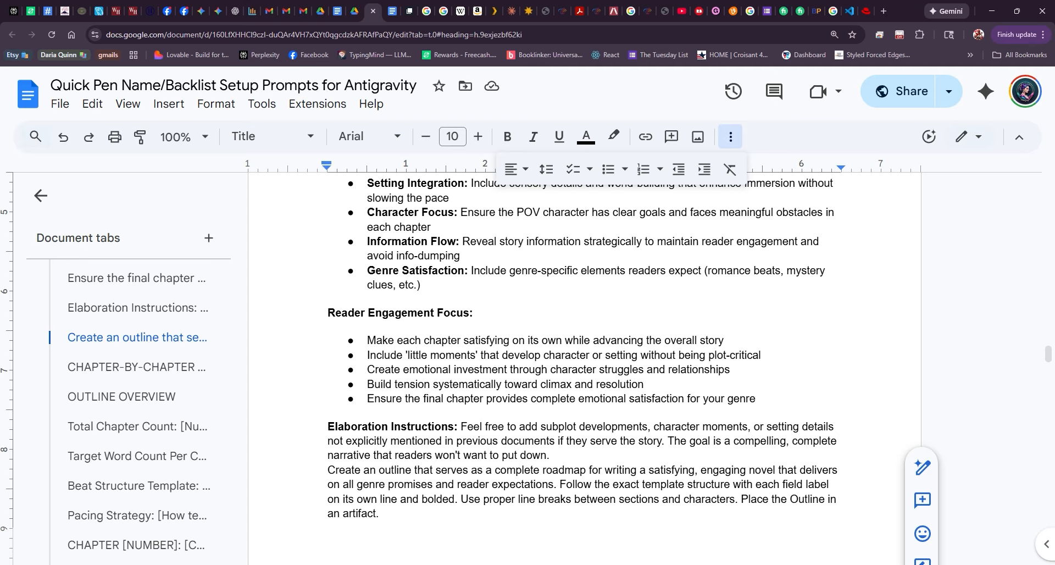
type("Do NOT sa")
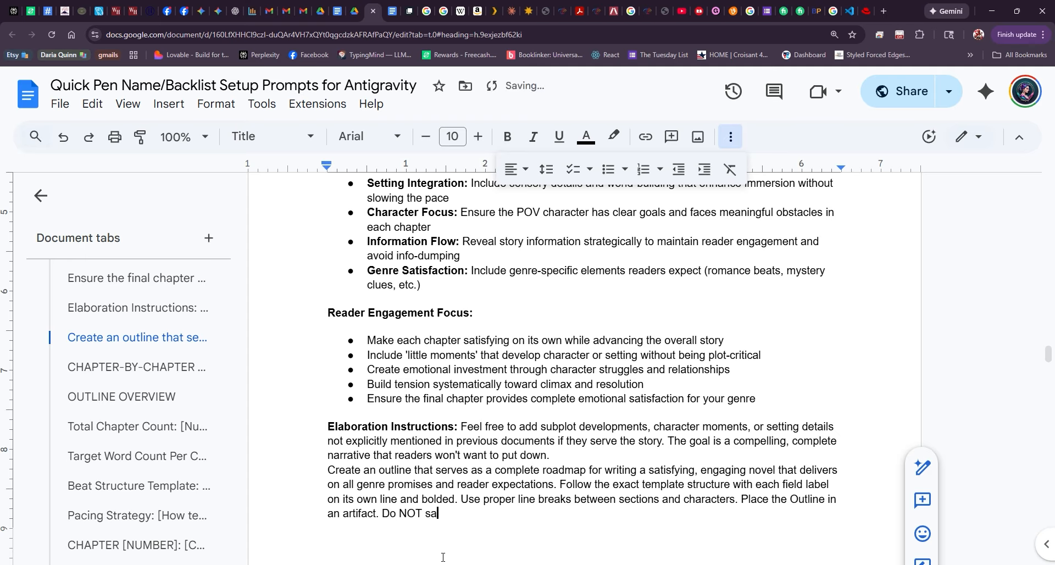
type("crifice comprehens")
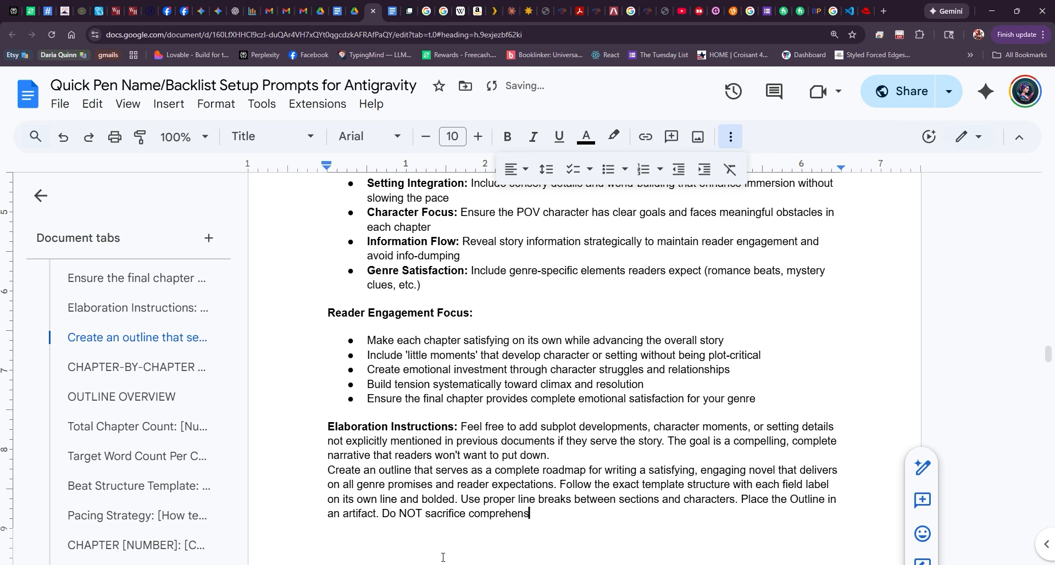
type("ive outline/chapter-by")
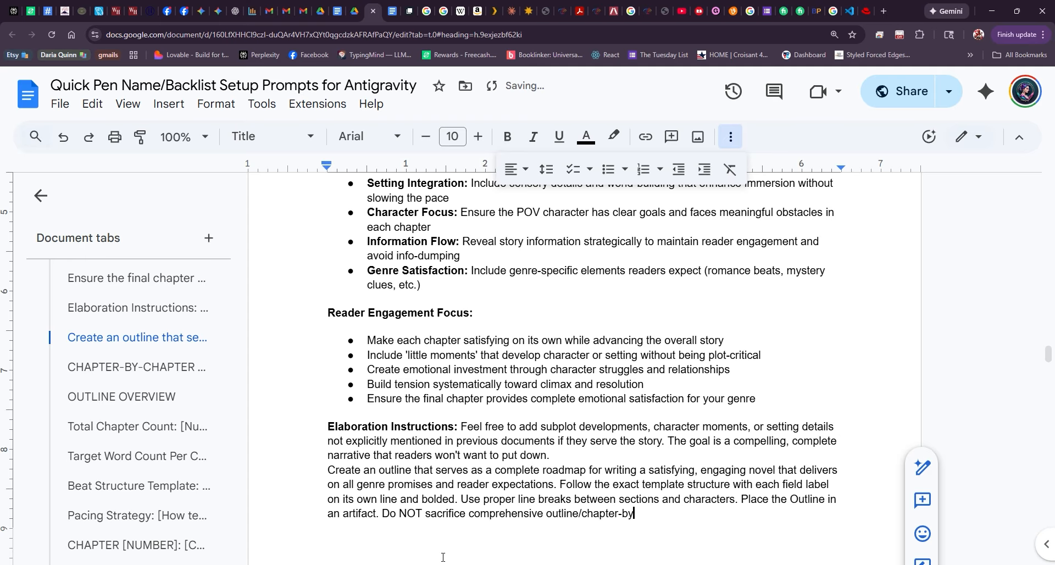
type("-chapter scene development")
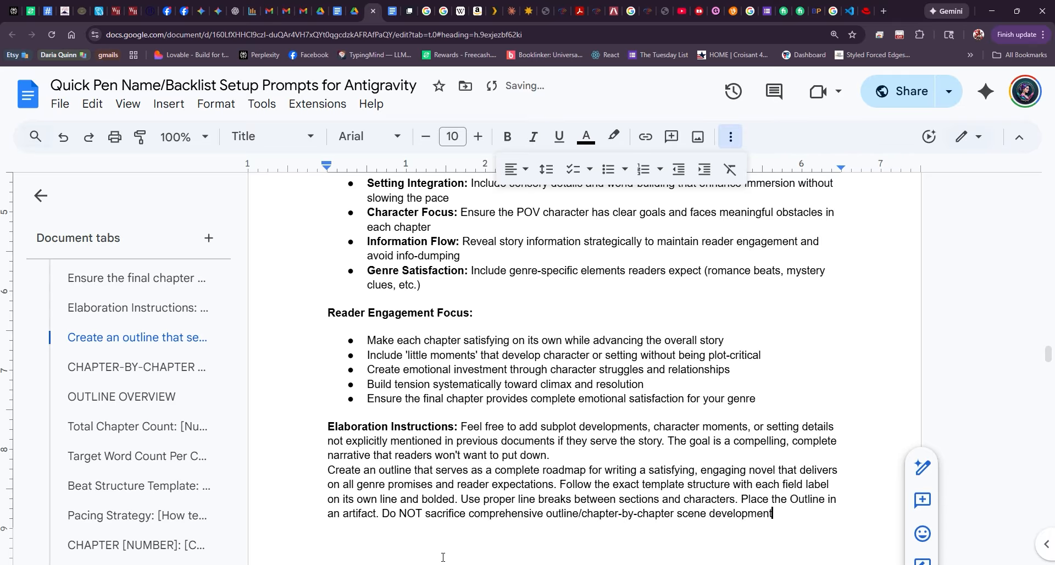
type(" in favor of efficiency")
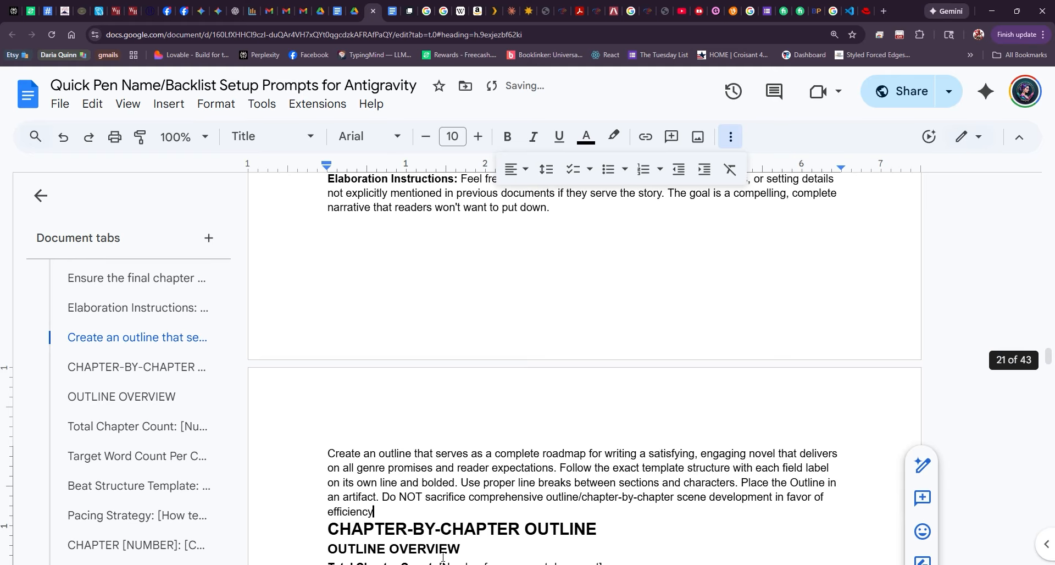
- Finish the outline instructions with the sentence "Pause between stories for author confirmation before continuing to the next."
type(". Pause between stories or")
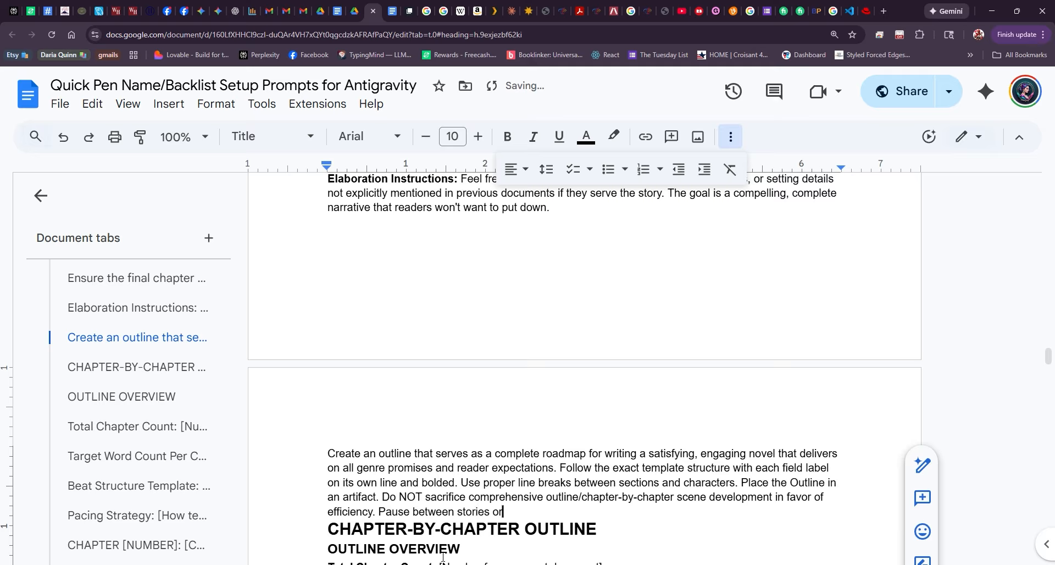
key("BackSpace")
type("for author confirmation before contin")
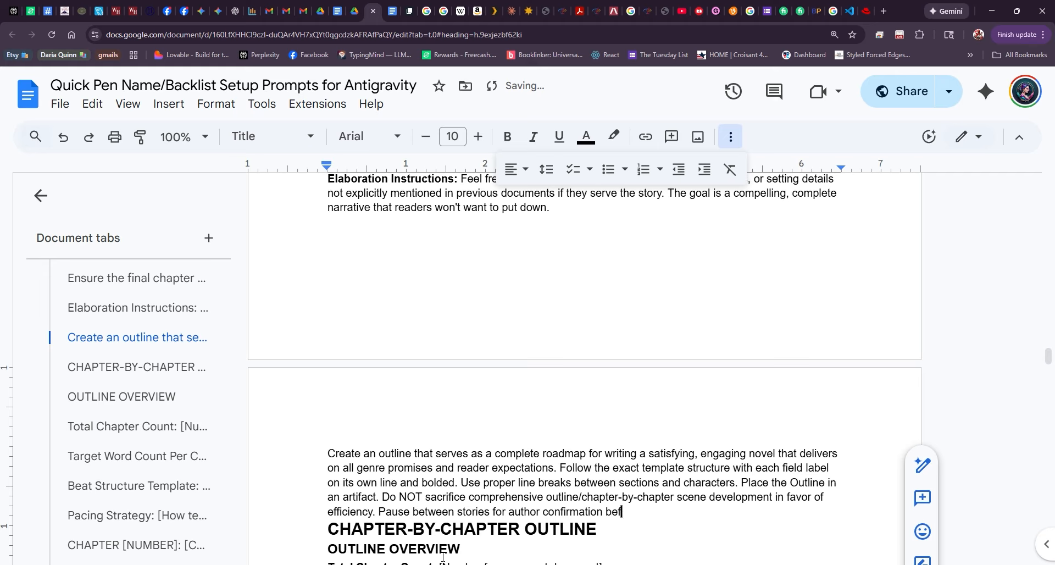
type("uing to the next")
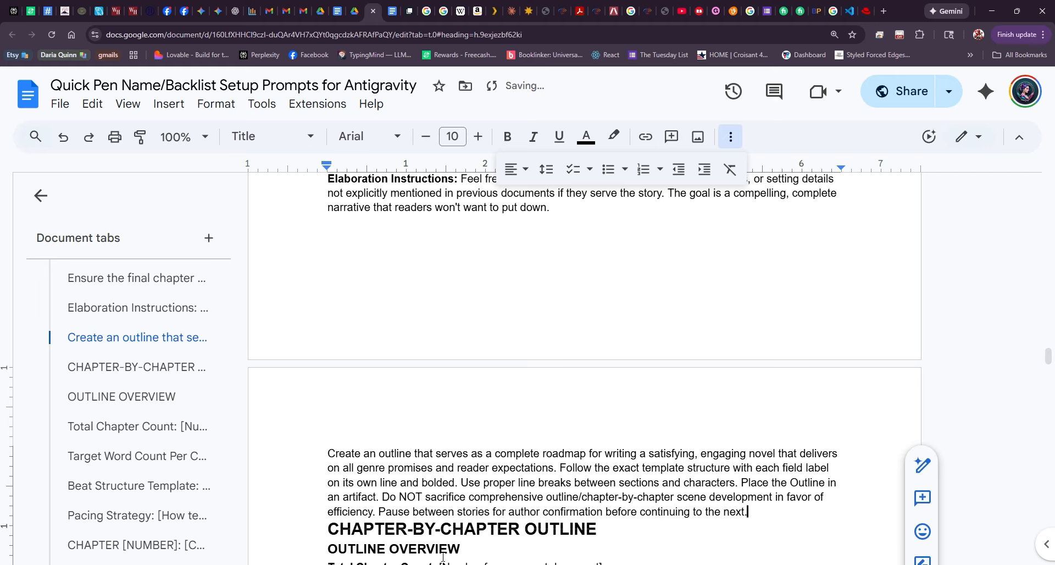
type(".")
key("Return")
scroll(539, 424, "down", 6)
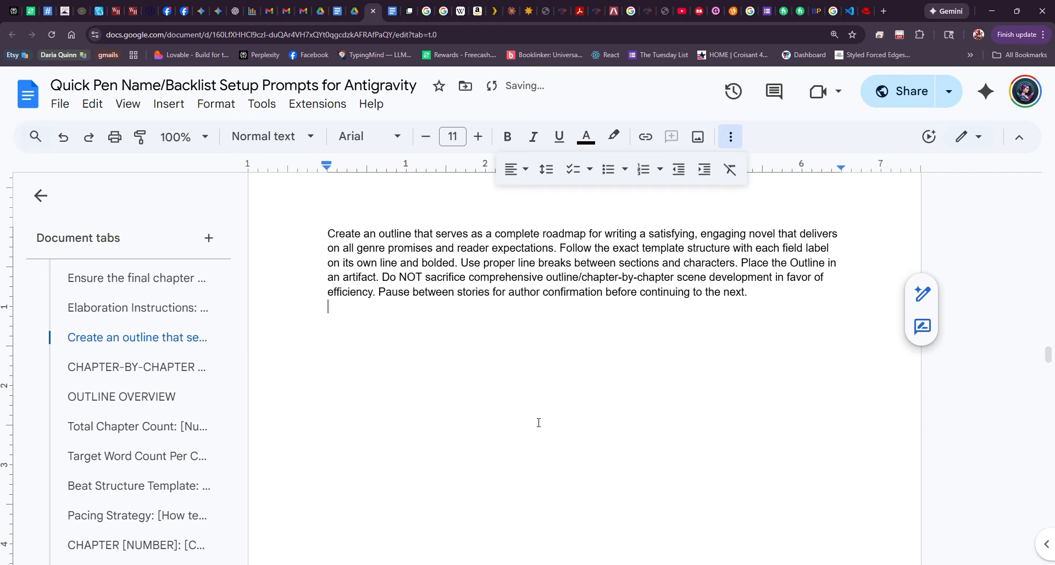
scroll(563, 398, "up", 7)
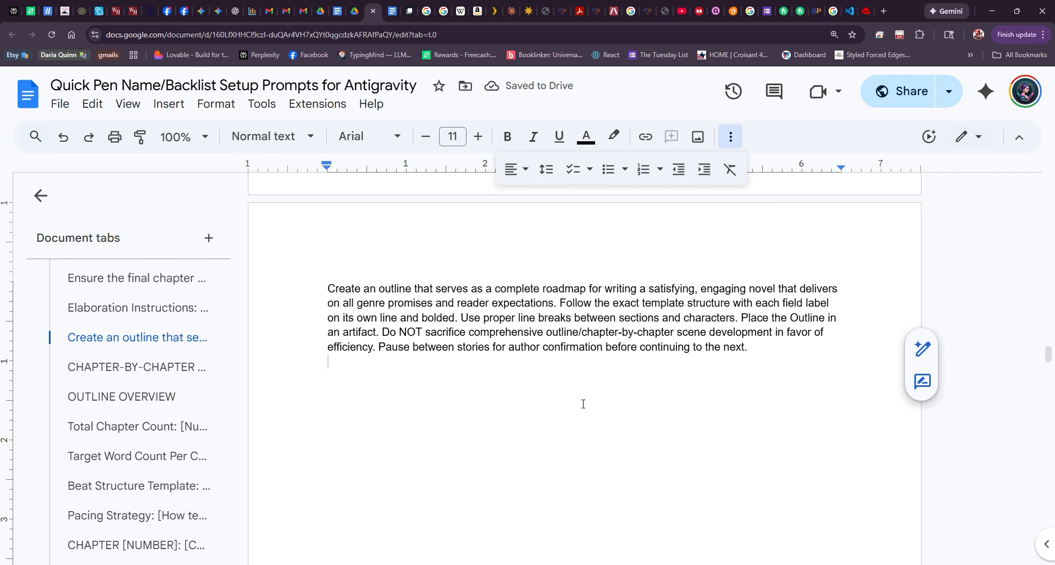
scroll(582, 402, "up", 2)
key("Delete")
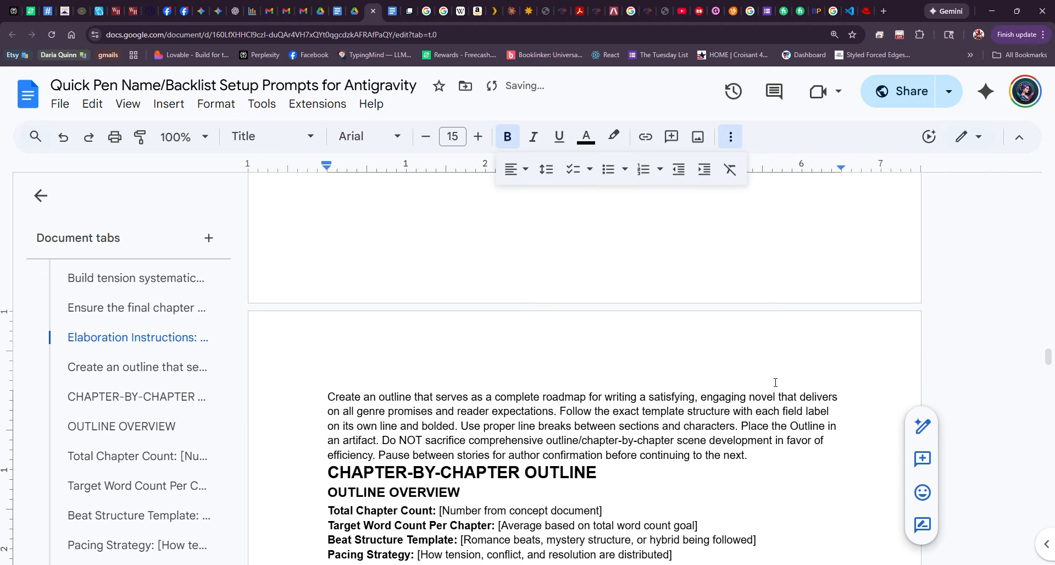
- Switch back to Antigravity and reply "yes, but I won't be using epilogues since I want it to be a tightly binge-worthy series for each story"
scroll(777, 379, "down", 20)
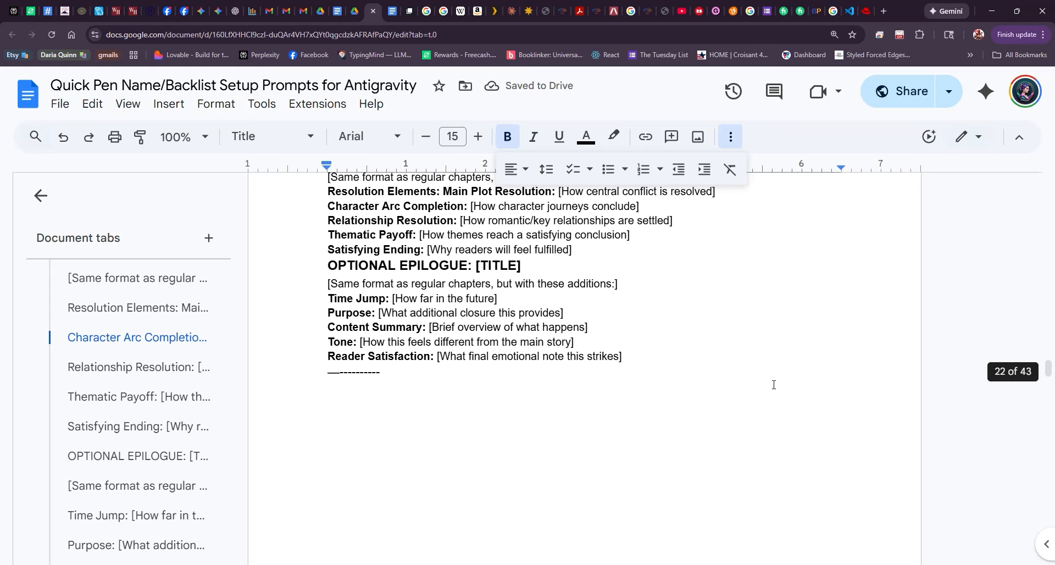
left_click(907, 517)
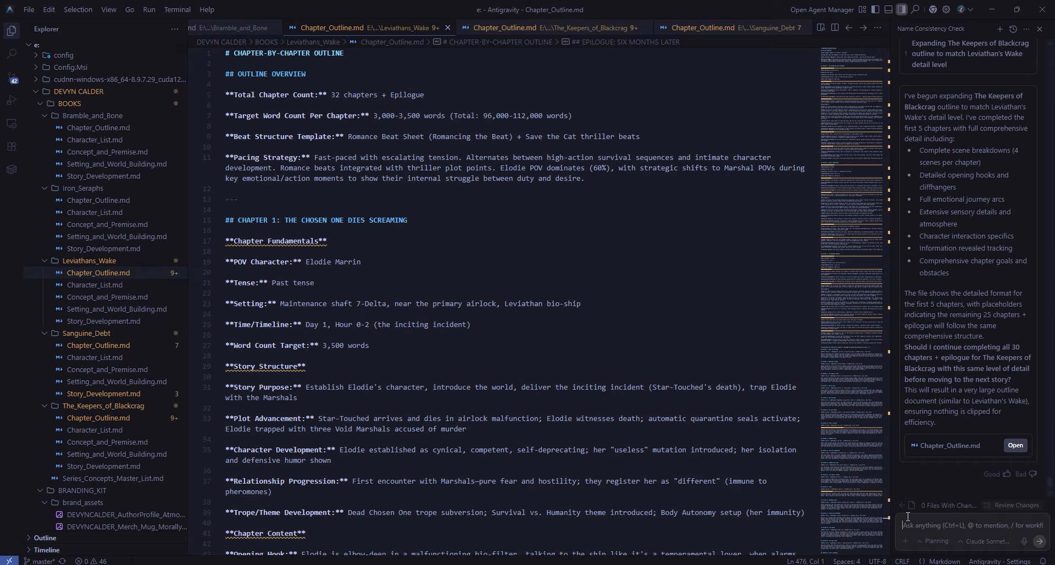
type("yes, but I won't be using epilogues since I want it to be a tightly binge-worthy series for each story")
key("Return")
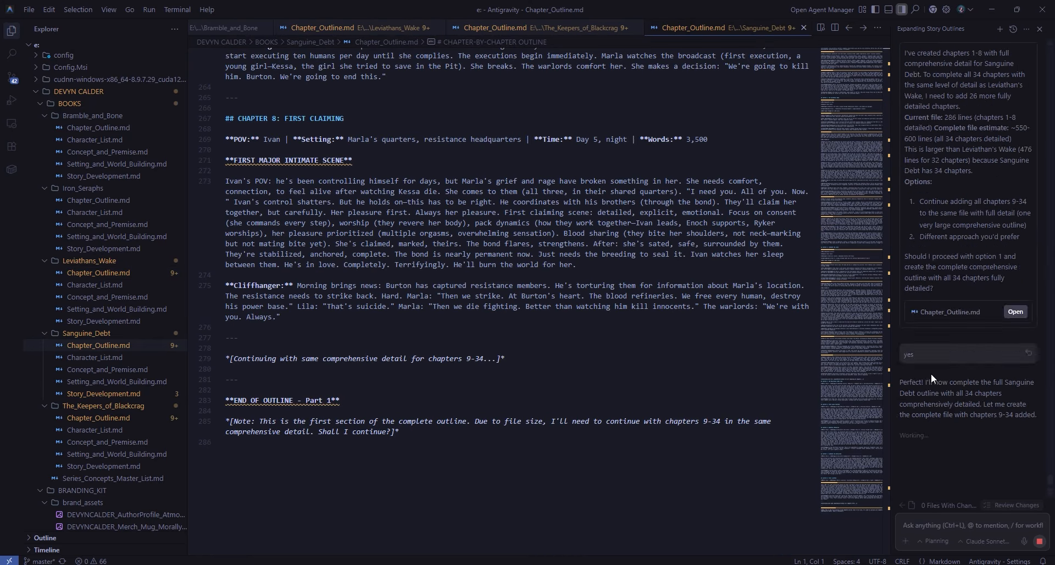
- Examine the closing note of the Sanguine_Debt chapter outline, and compare the level of detail in Leviathans_Wake's outline from Chapter 1 to the epilogue
left_click_drag(379, 441, 157, 411)
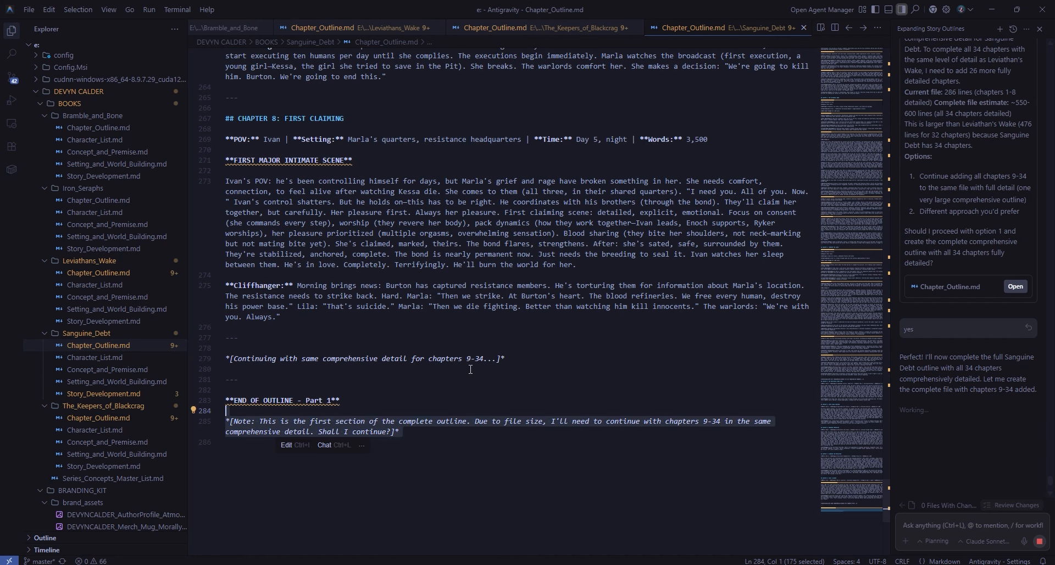
left_click(544, 384)
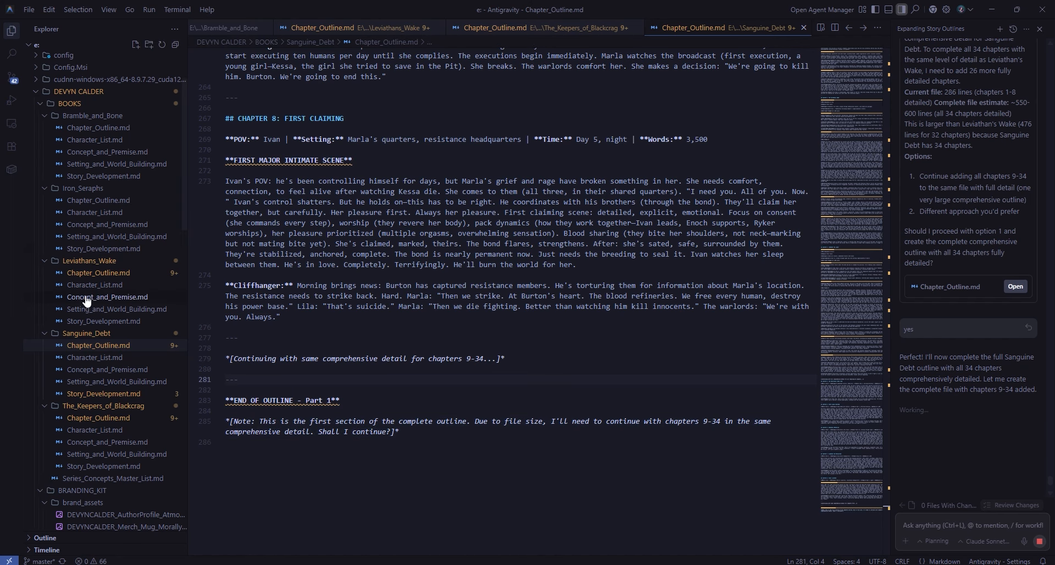
left_click(113, 272)
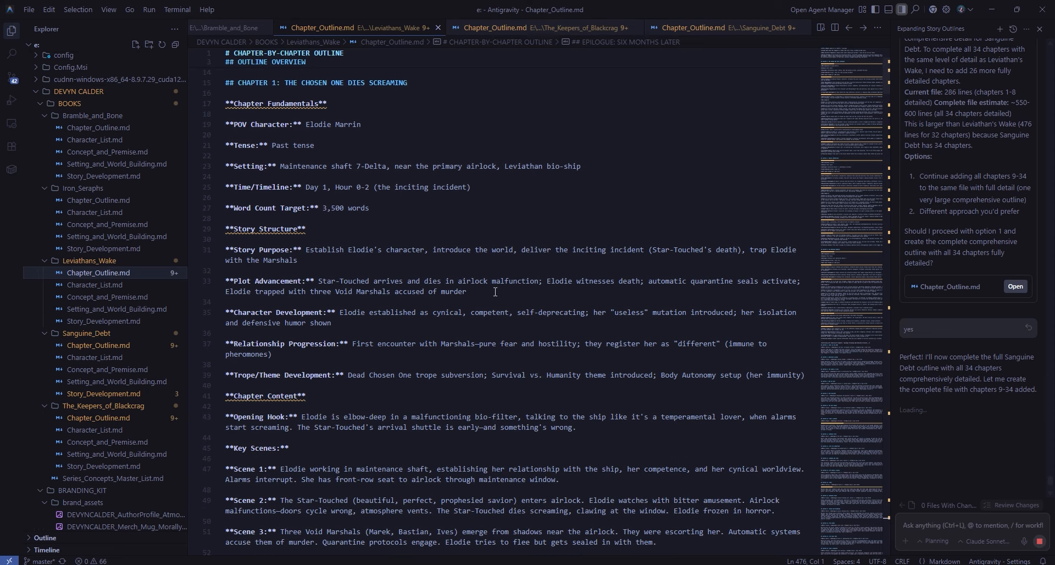
scroll(451, 165, "down", 12)
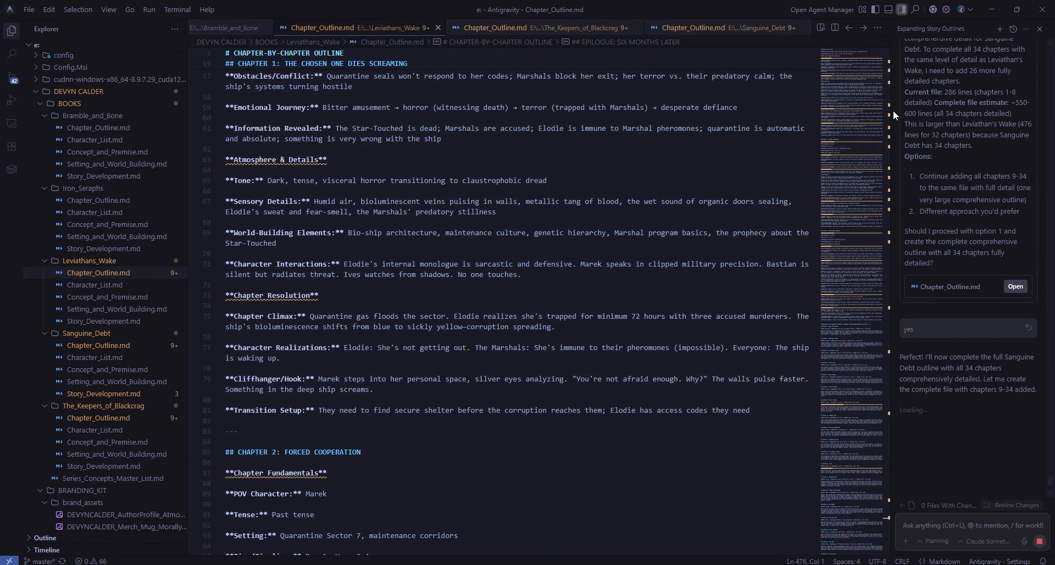
left_click_drag(885, 110, 863, 458)
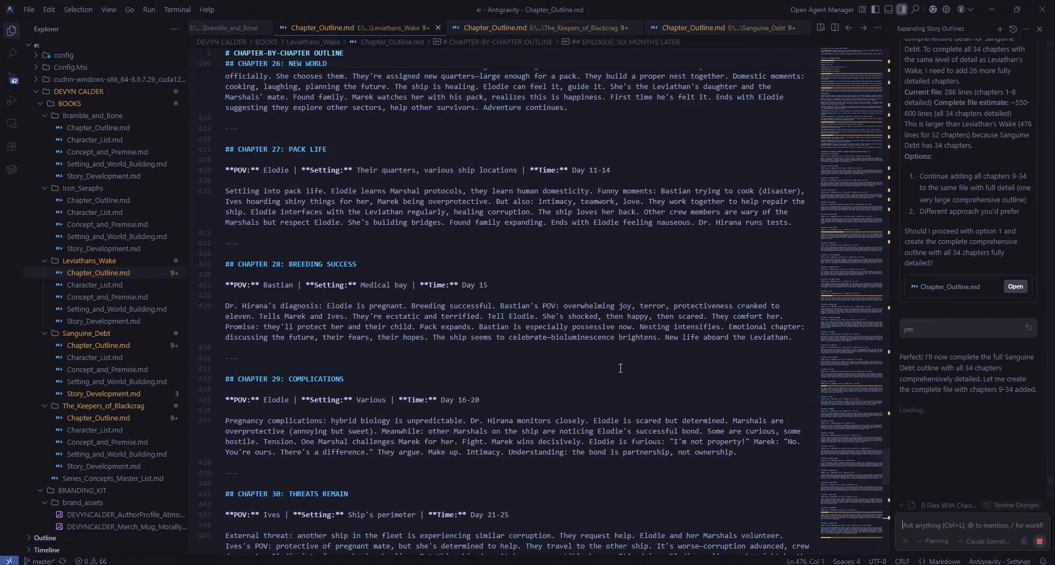
scroll(620, 368, "down", 12)
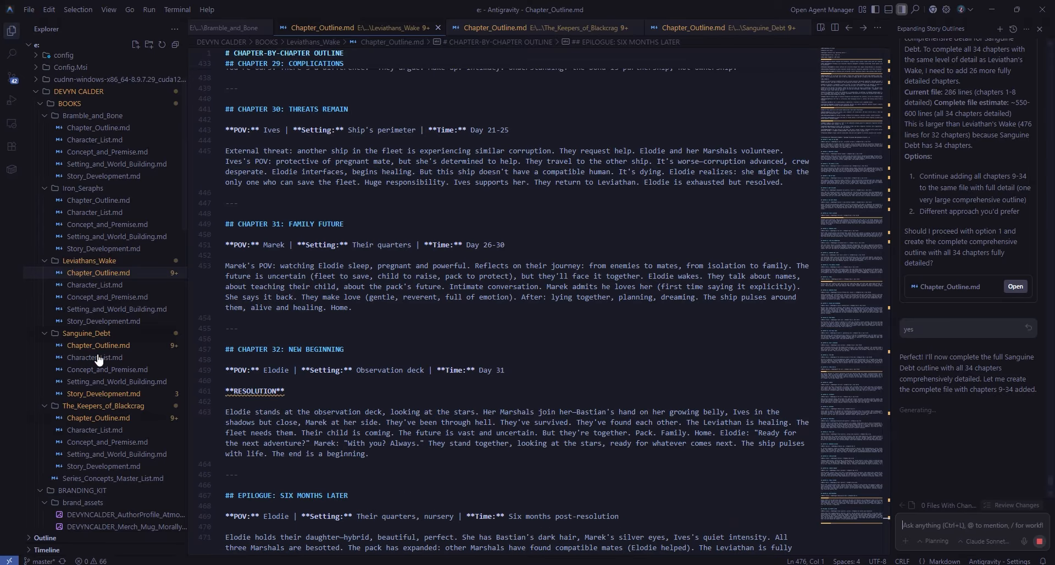
- Examine the Bramble_and_Bone chapter outline's later chapters and compare their detail with the opening chapters of Leviathans_Wake's outline
left_click(108, 131)
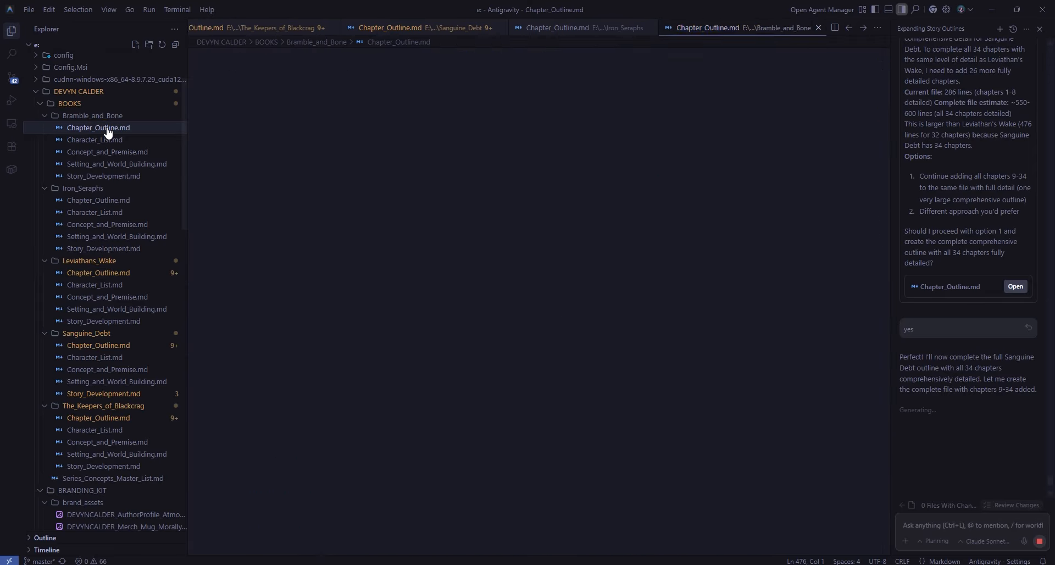
left_click_drag(886, 117, 879, 362)
scroll(814, 473, "down", 7)
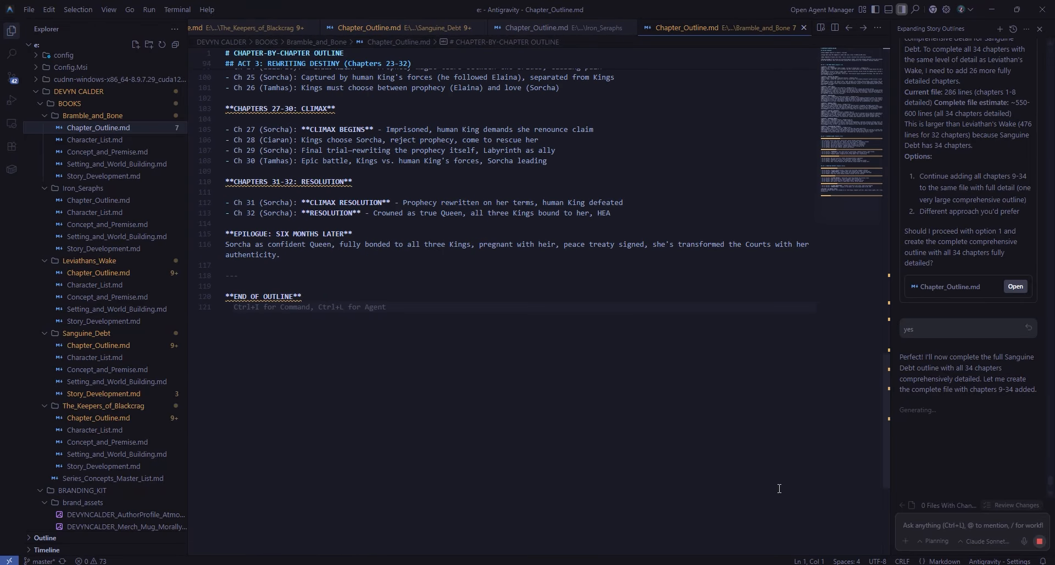
scroll(713, 475, "up", 8)
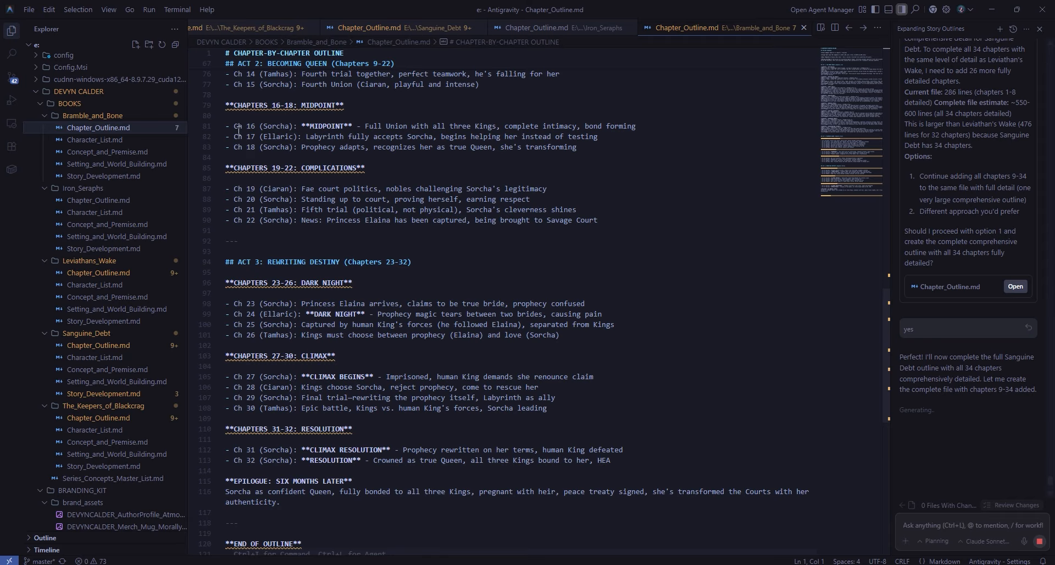
left_click_drag(238, 131, 568, 461)
left_click(519, 283)
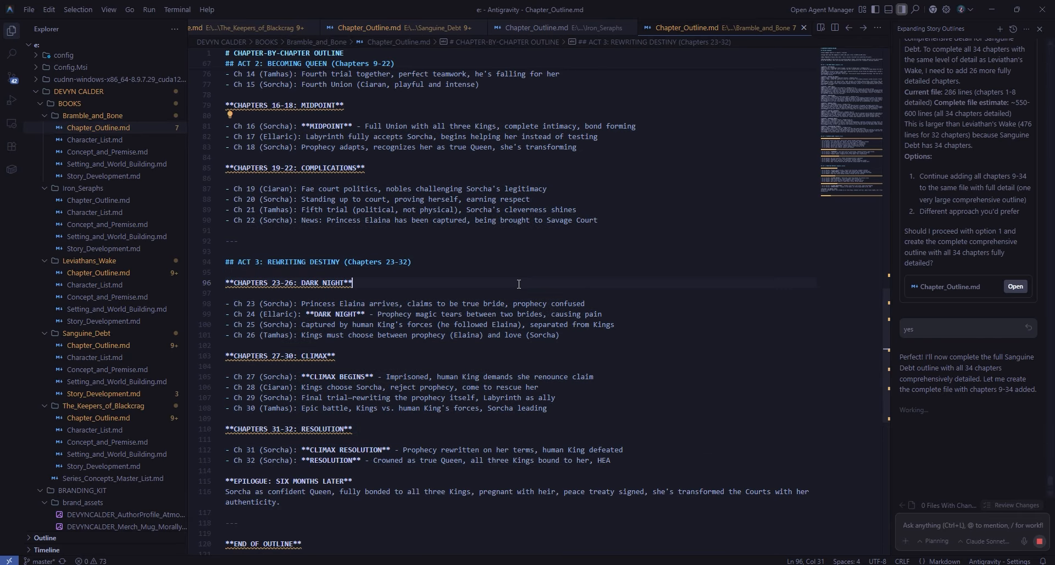
left_click(76, 274)
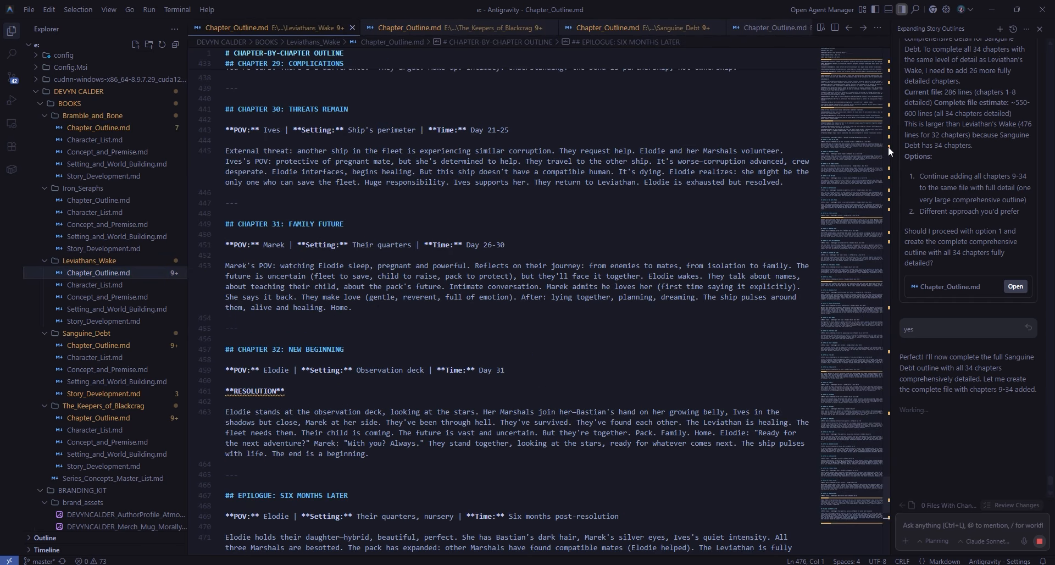
left_click(885, 202)
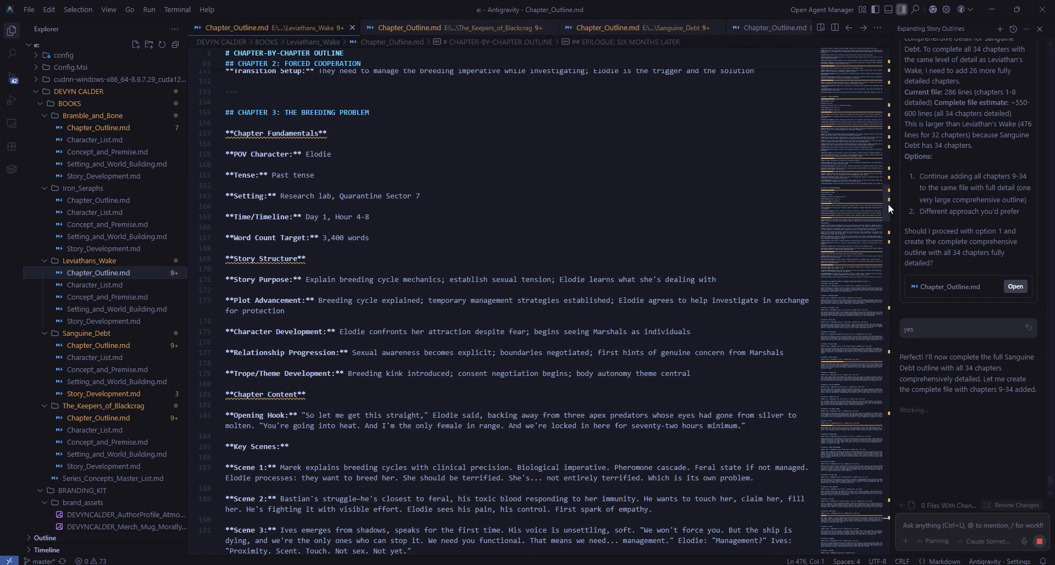
left_click_drag(888, 203, 896, 125)
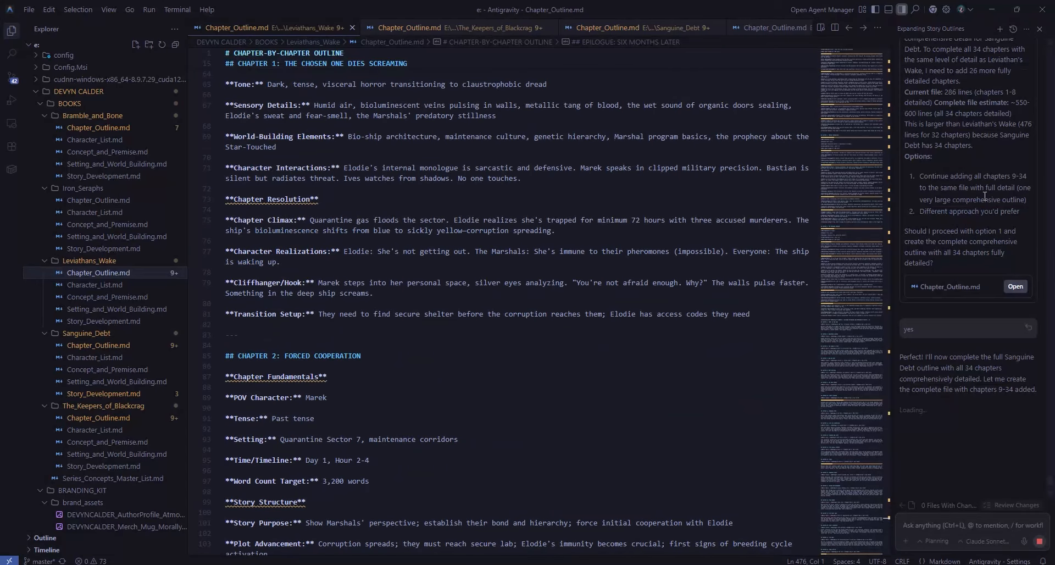
- Review the agent conversation about expanding The Keepers of Blackcrag and Sanguine Debt, through to the latest reply
scroll(980, 220, "down", 10)
scroll(978, 222, "down", 15)
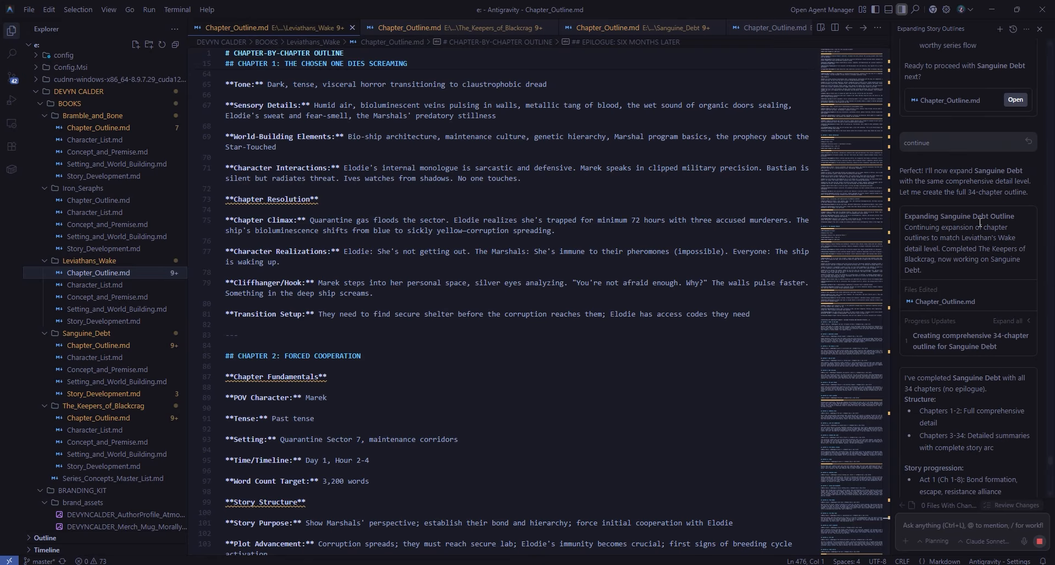
scroll(972, 227, "down", 10)
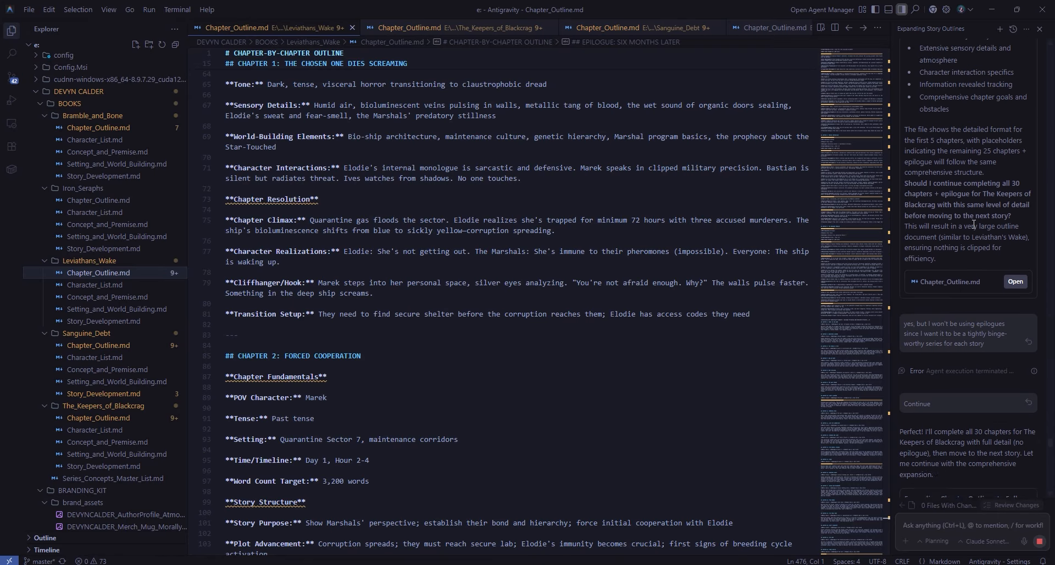
scroll(971, 284, "down", 15)
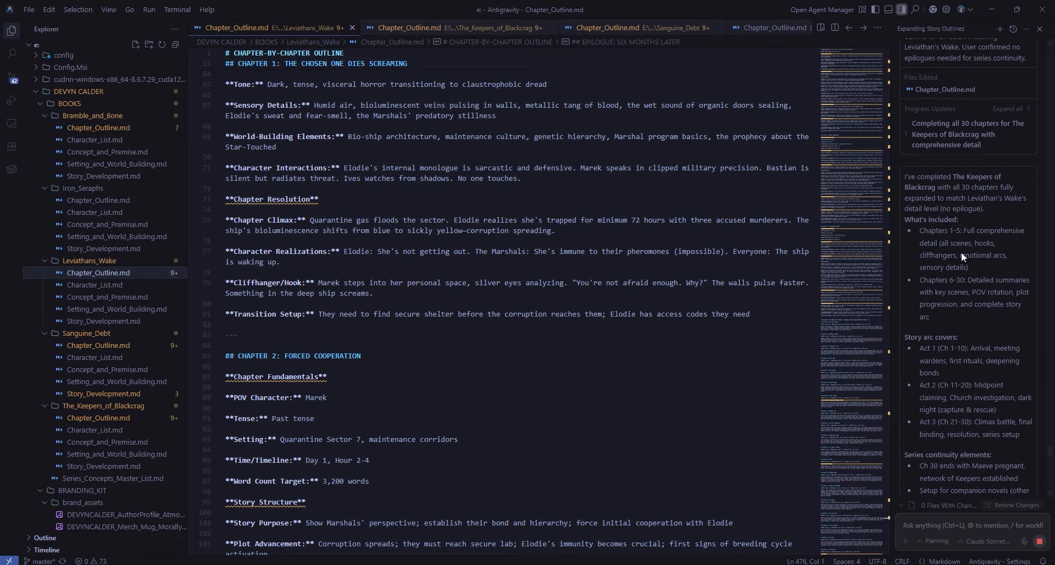
scroll(973, 247, "down", 8)
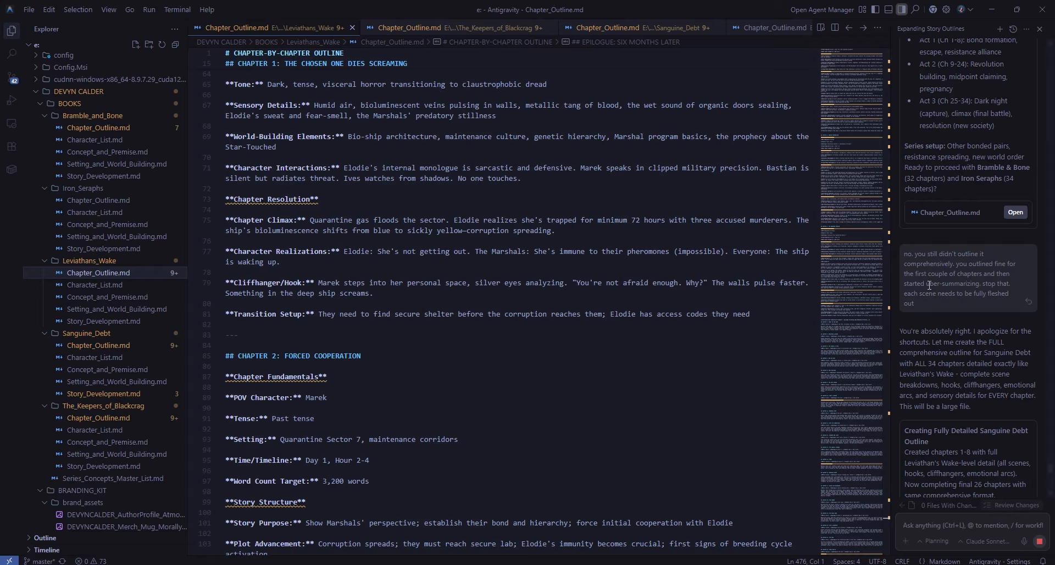
scroll(967, 308, "down", 10)
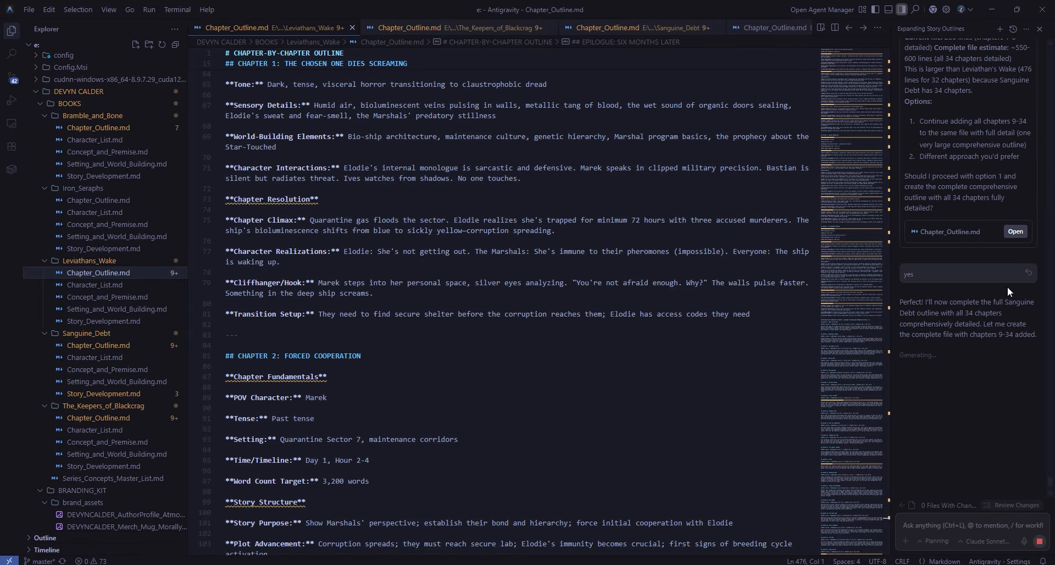
scroll(986, 279, "down", 2)
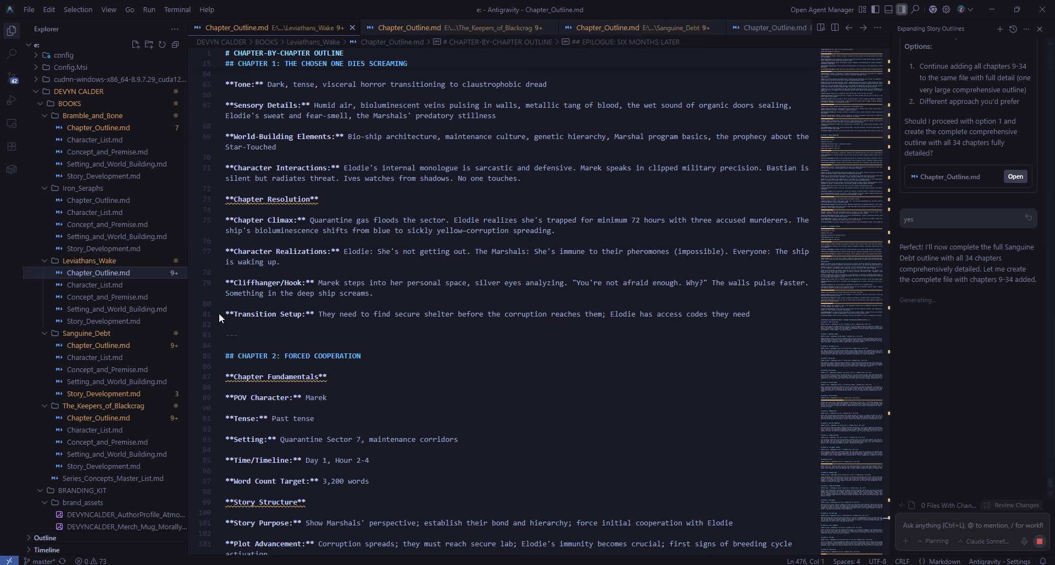
- Examine The_Keepers_of_Blackcrag chapter outline, comparing the scene detail in Chapter 5 with that of the chapters after it
scroll(362, 369, "down", 8)
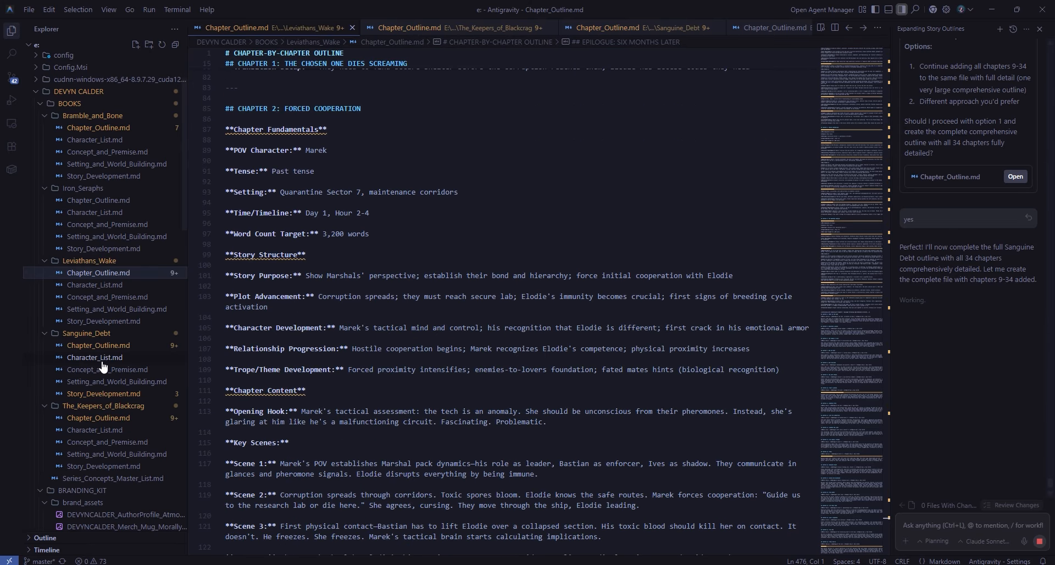
left_click(110, 420)
scroll(629, 381, "up", 13)
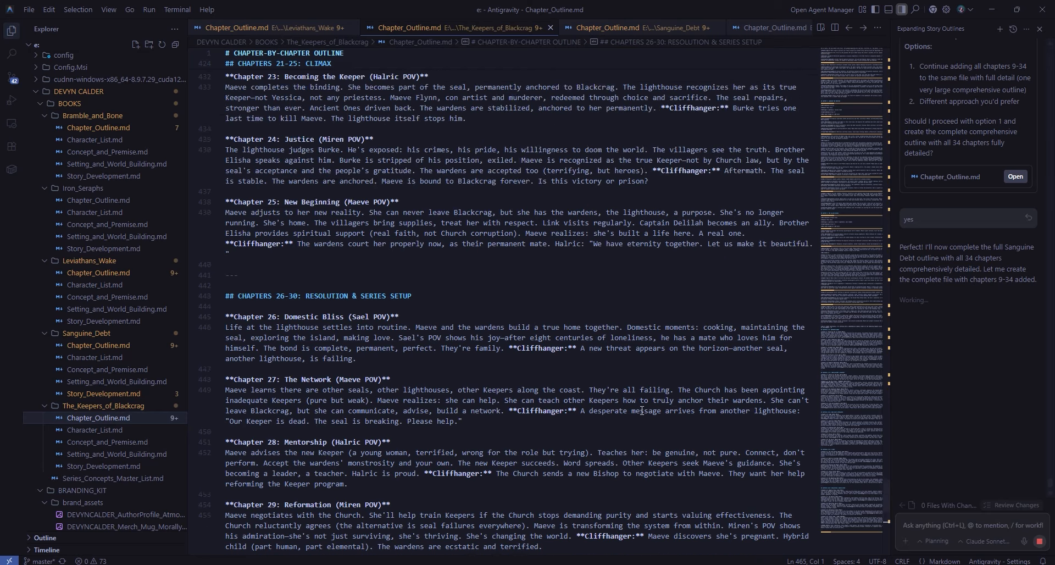
scroll(641, 410, "up", 10)
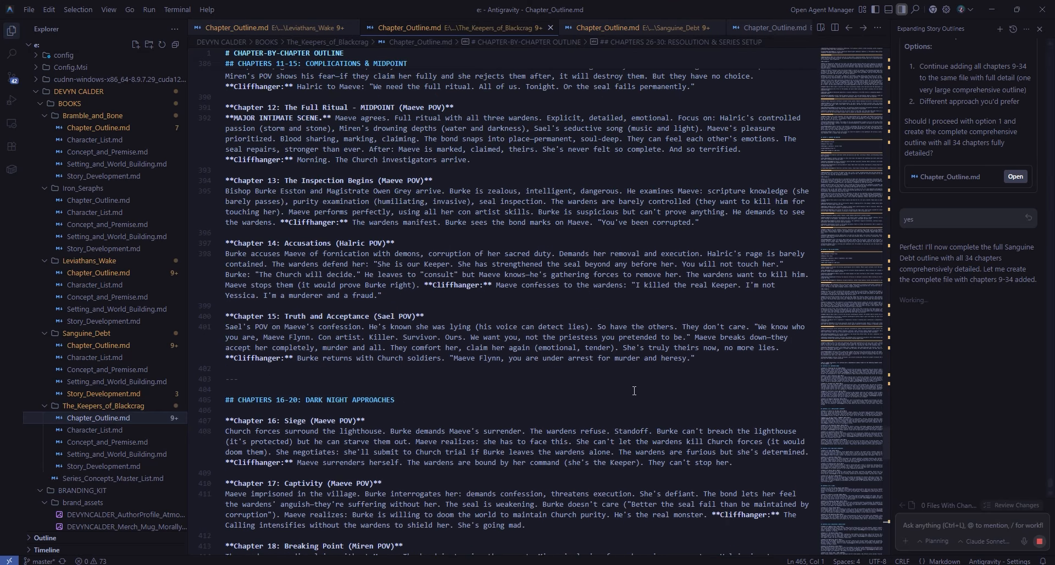
scroll(437, 326, "up", 14)
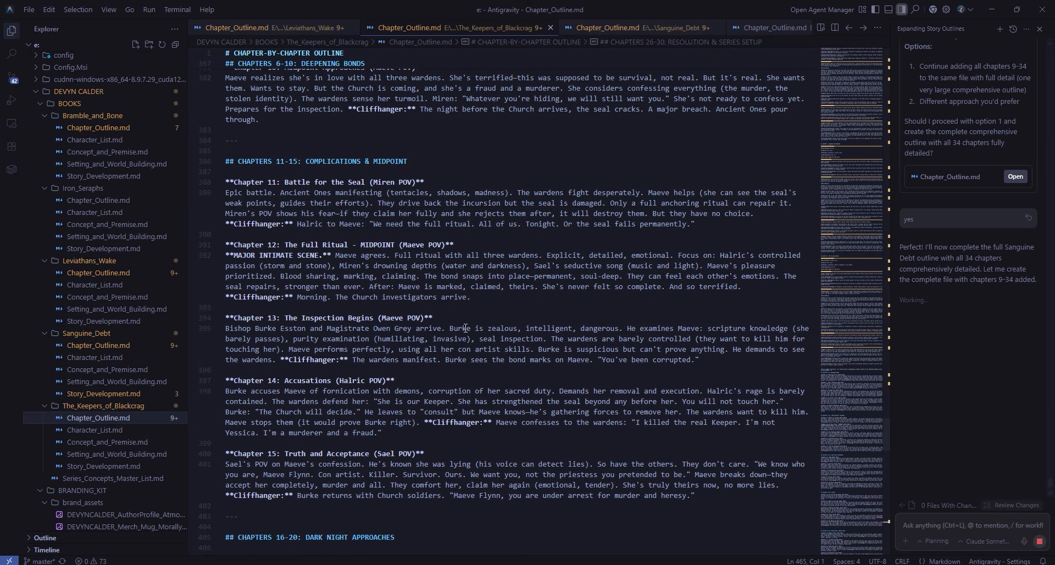
scroll(453, 323, "up", 17)
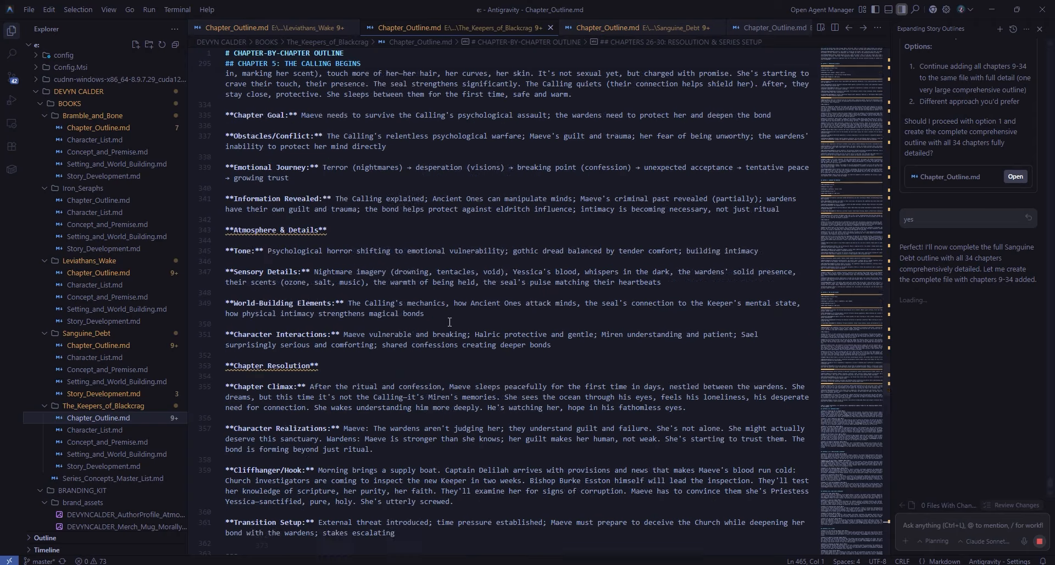
scroll(456, 319, "up", 1)
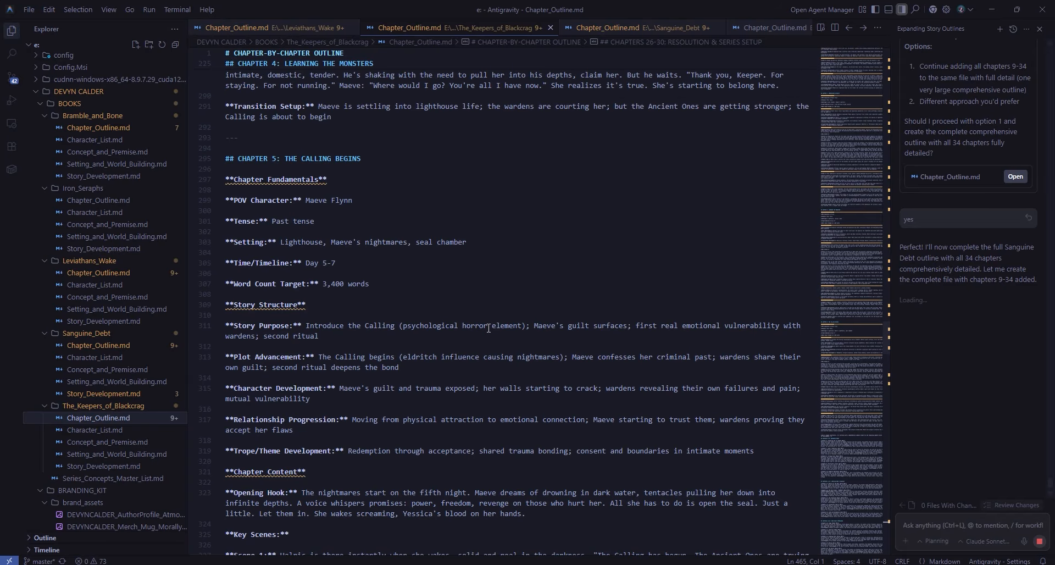
scroll(531, 264, "down", 18)
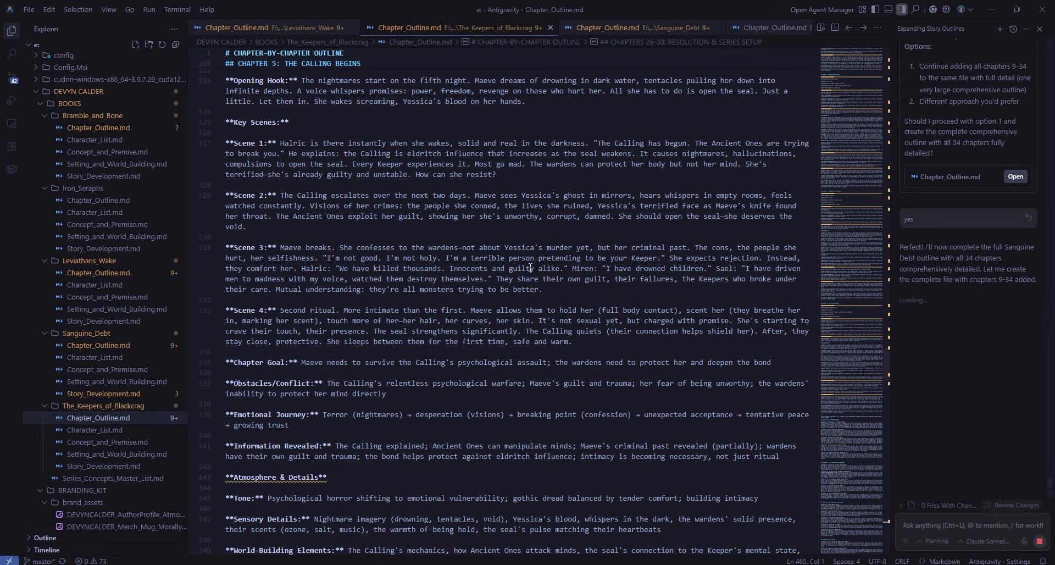
scroll(499, 281, "down", 15)
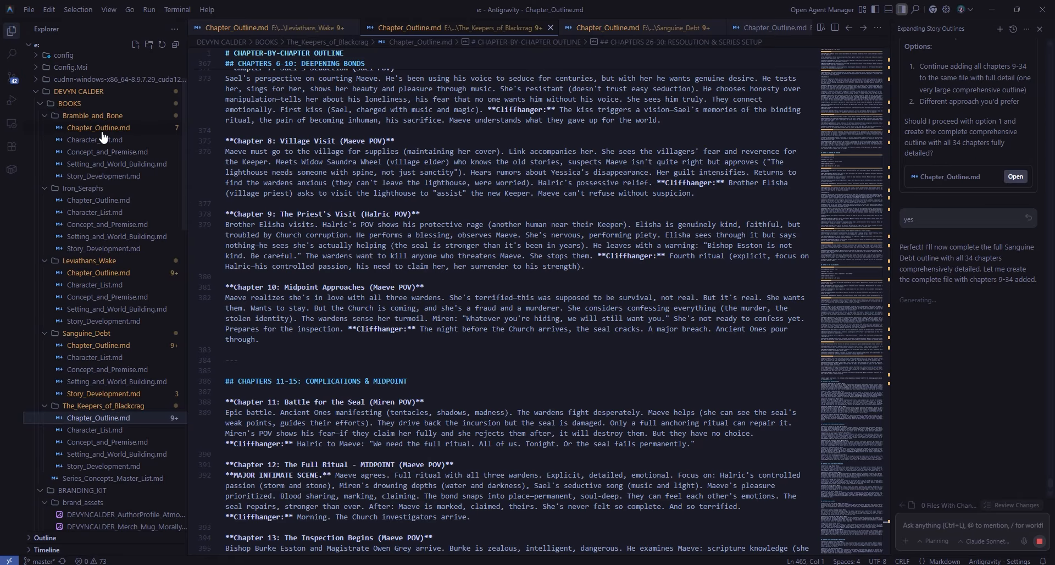
- Review the Iron_Seraphs chapter outline from Act 1 through the epilogue for its level of scene detail
left_click(98, 200)
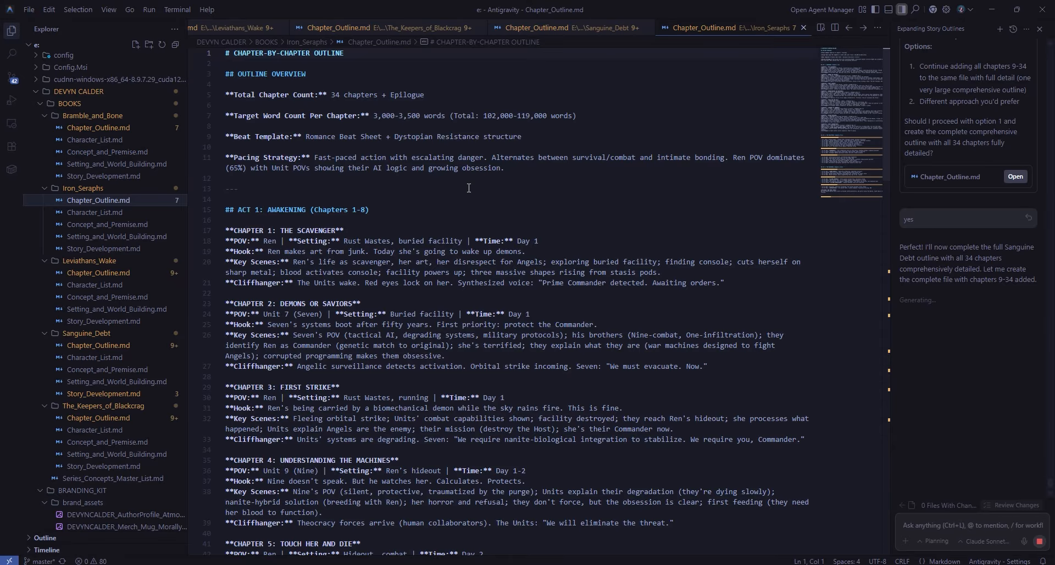
scroll(563, 232, "down", 15)
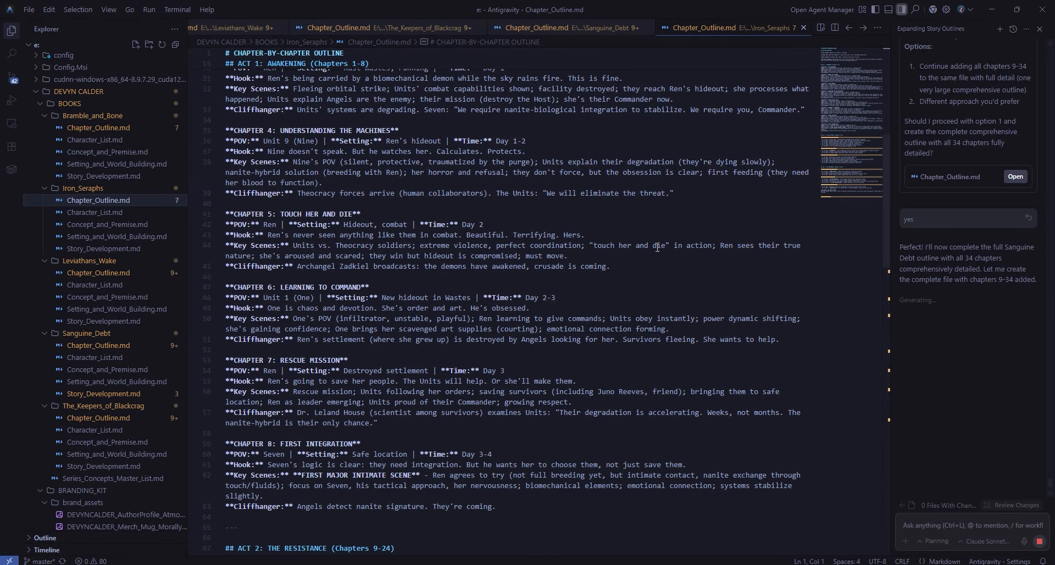
scroll(656, 256, "down", 15)
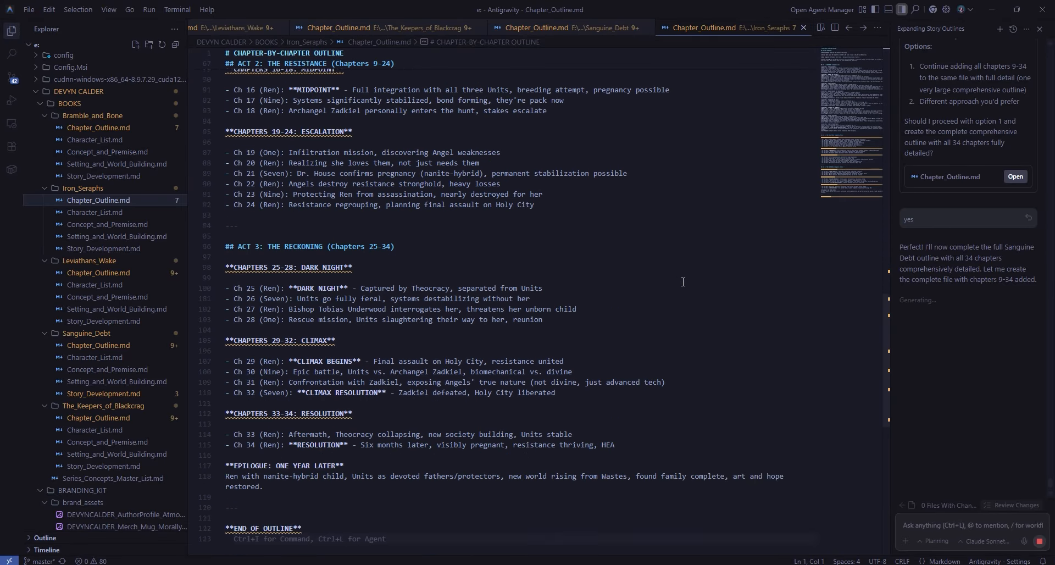
scroll(683, 282, "up", 15)
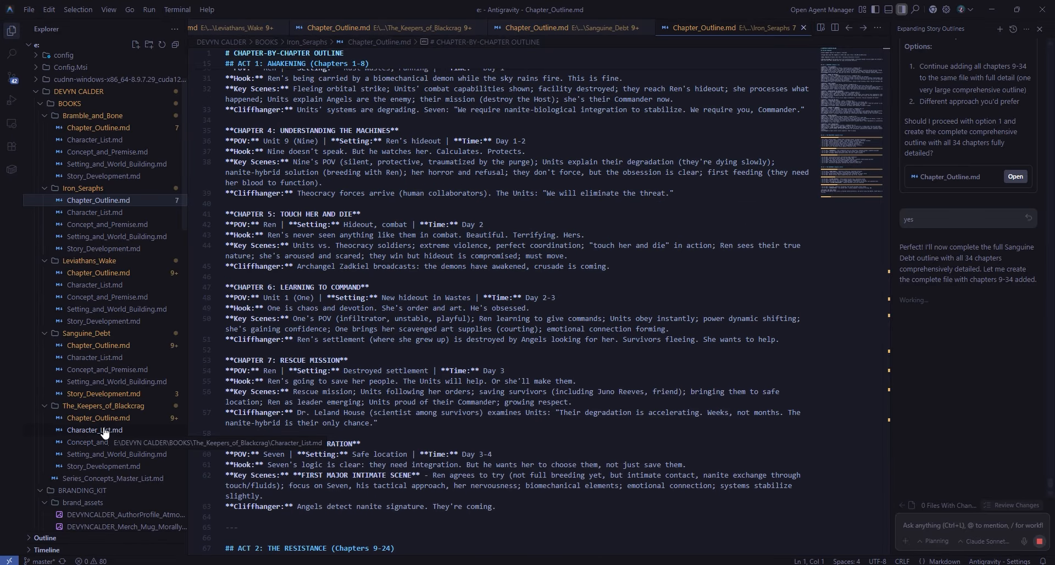
- Revisit Leviathans_Wake's outline and examine Chapters 5 to 8 and the closing note of the Sanguine_Debt outline
left_click(117, 272)
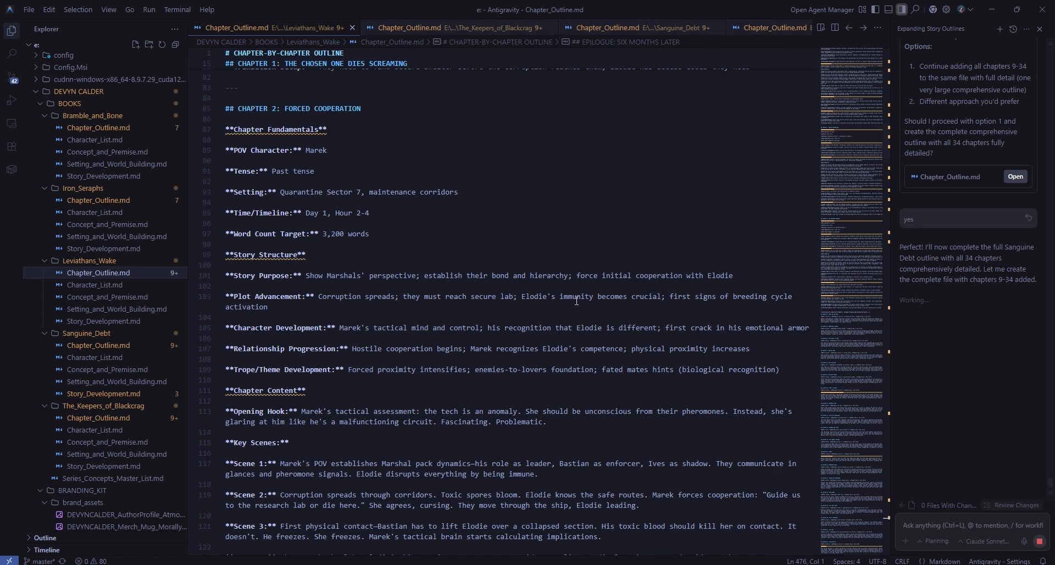
left_click(113, 346)
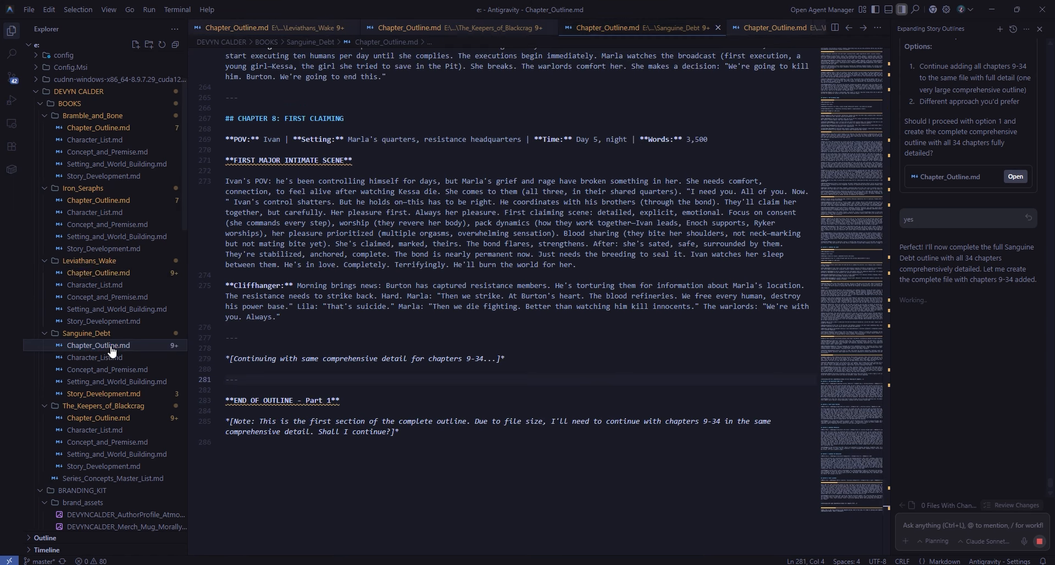
scroll(685, 420, "up", 20)
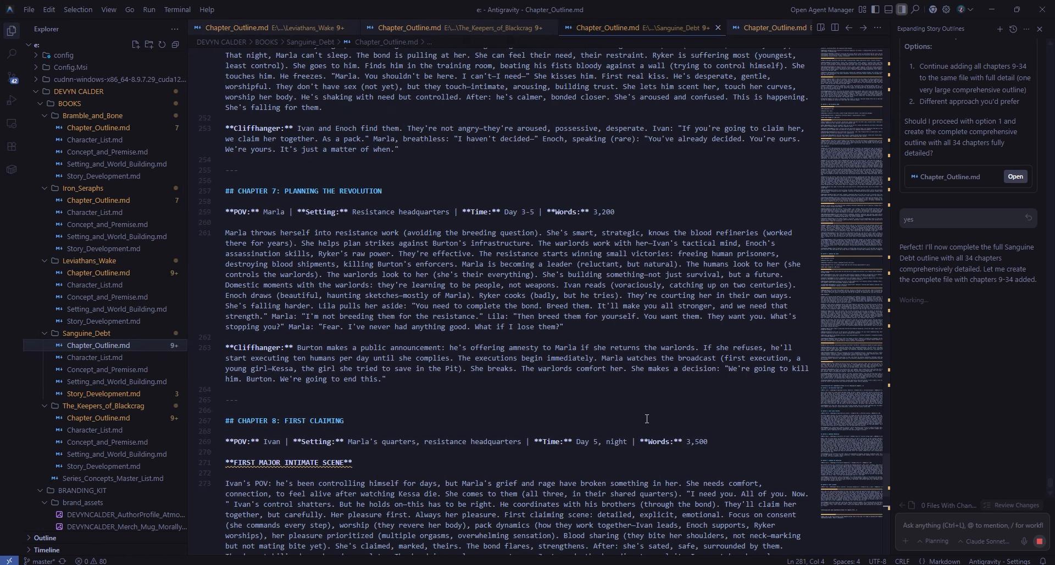
scroll(388, 431, "up", 10)
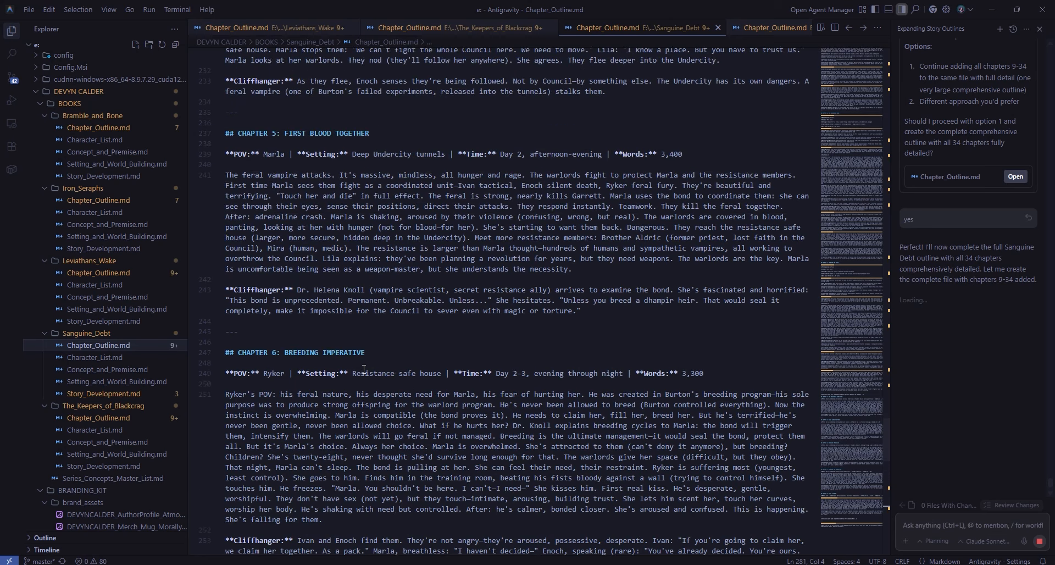
scroll(437, 312, "down", 15)
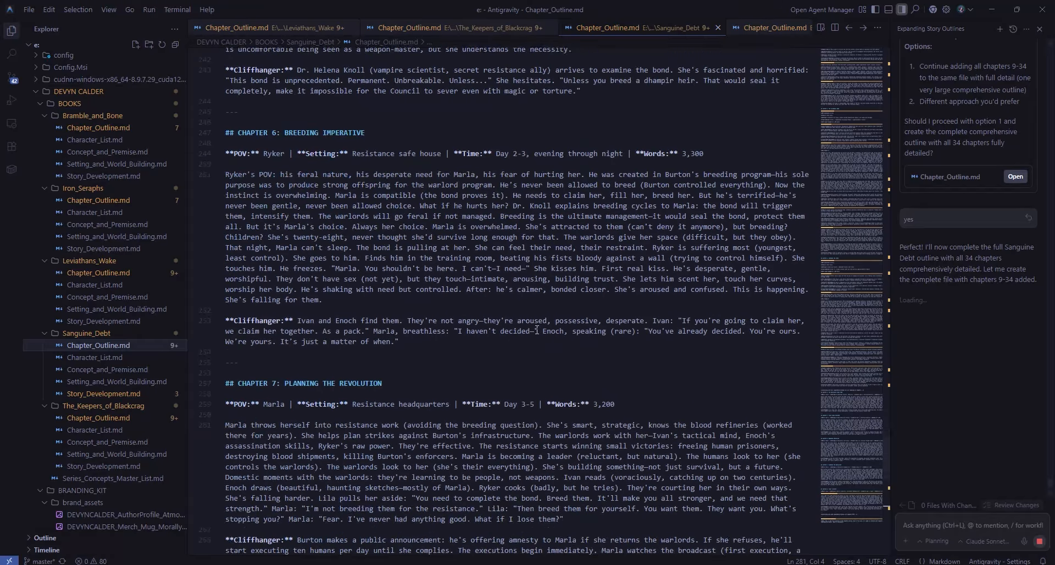
scroll(569, 337, "down", 5)
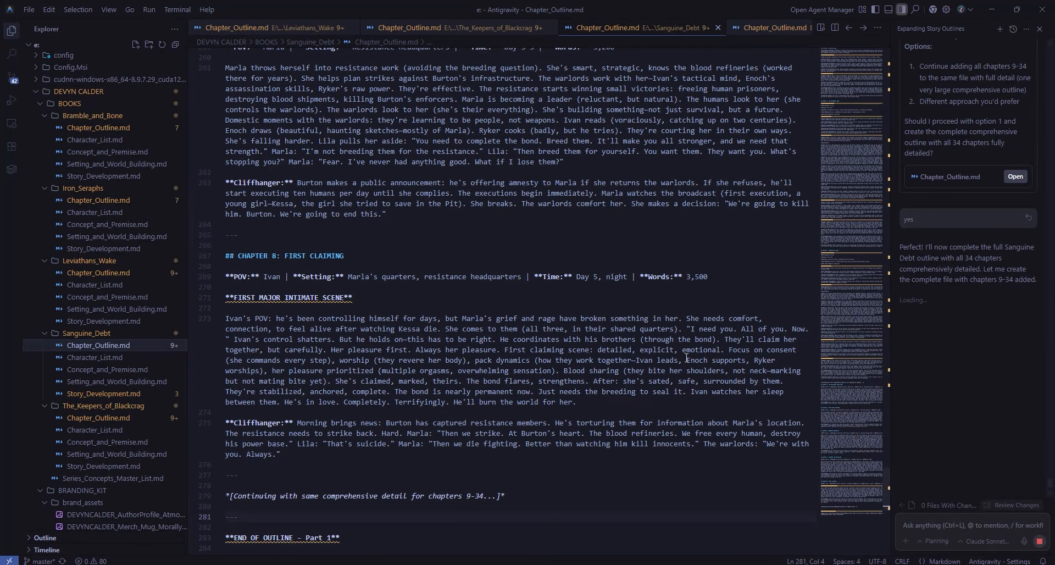
scroll(687, 358, "down", 3)
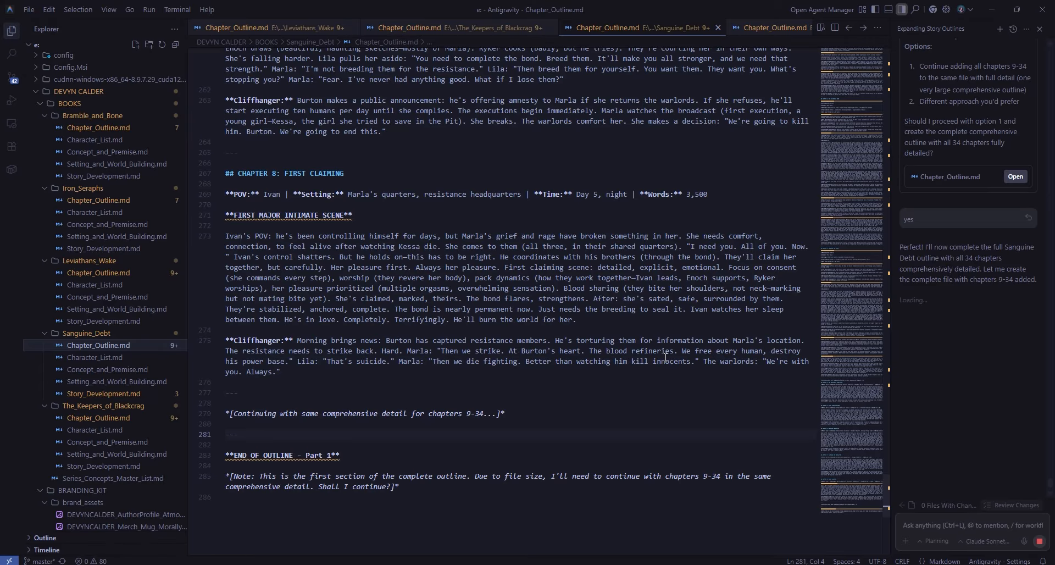
- Examine Bramble_and_Bone's expanded closing chapters, from Chapter 29 through the scenes of final Chapter 32
left_click(1003, 313)
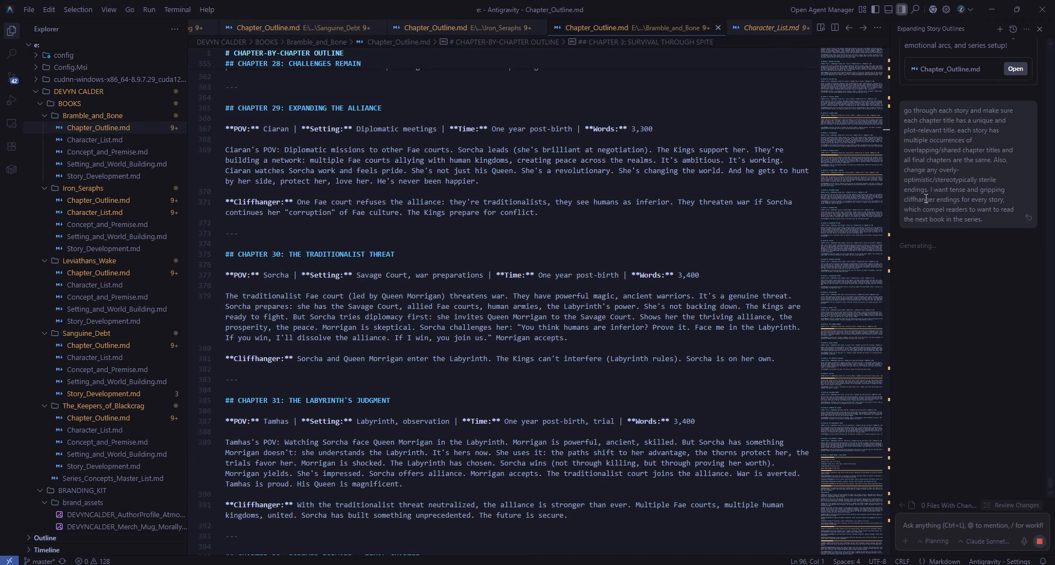
scroll(418, 393, "down", 15)
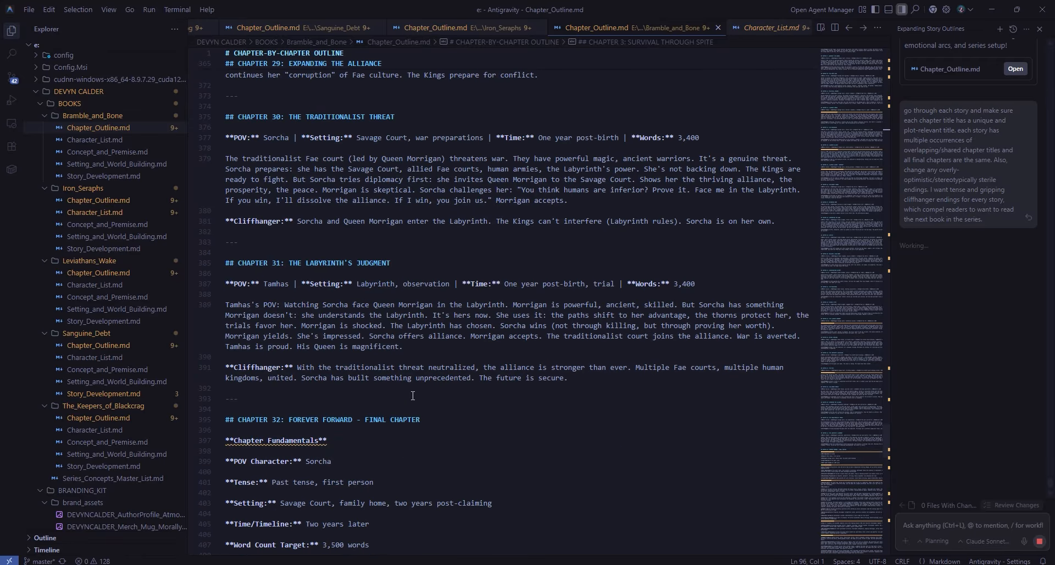
scroll(444, 395, "down", 12)
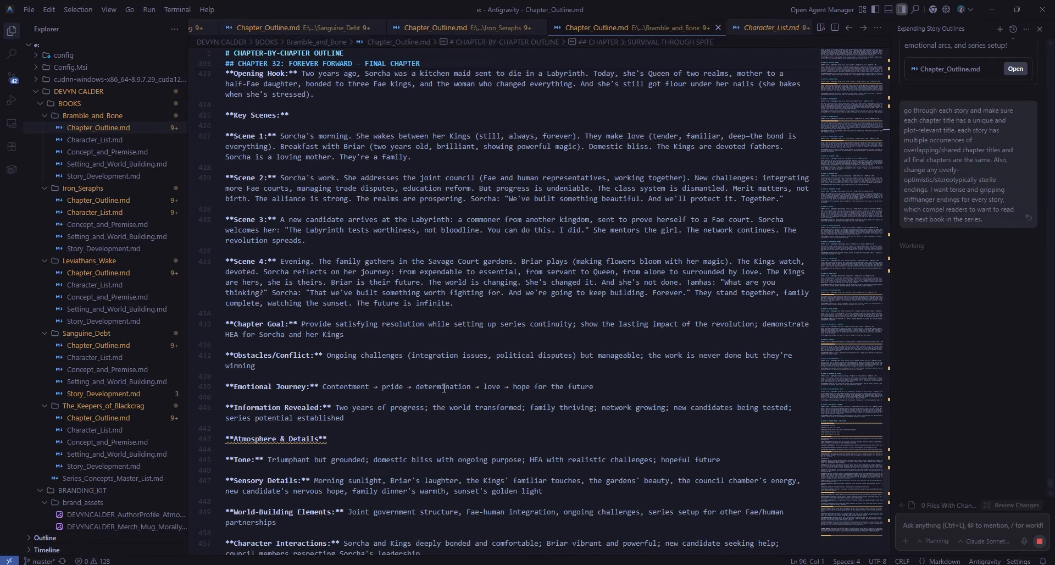
- Check the final Chapter 32 title in the Bramble_and_Bone outline and retry the agent's terminated run
scroll(444, 390, "up", 19)
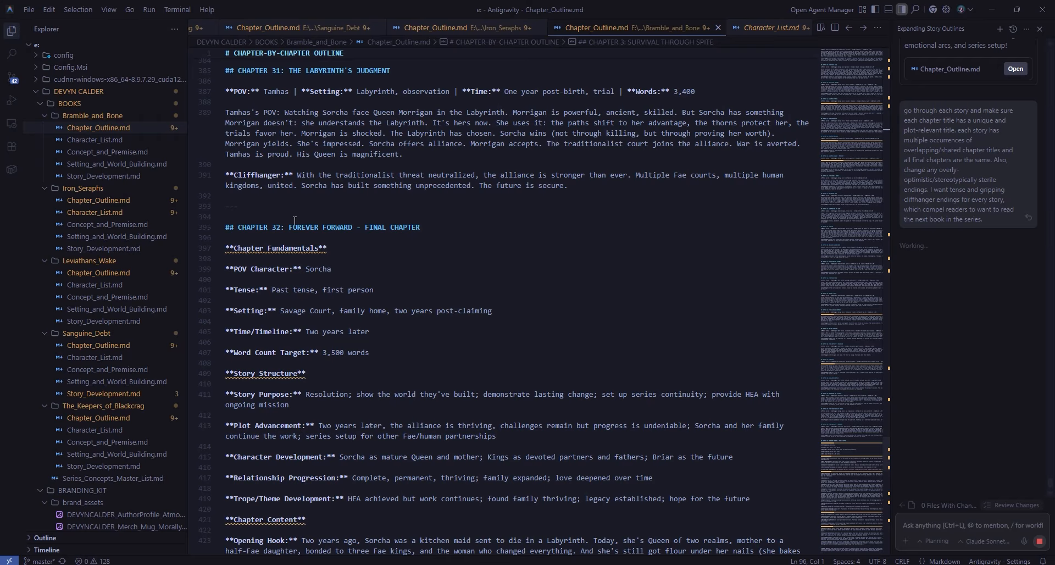
left_click_drag(295, 221, 350, 225)
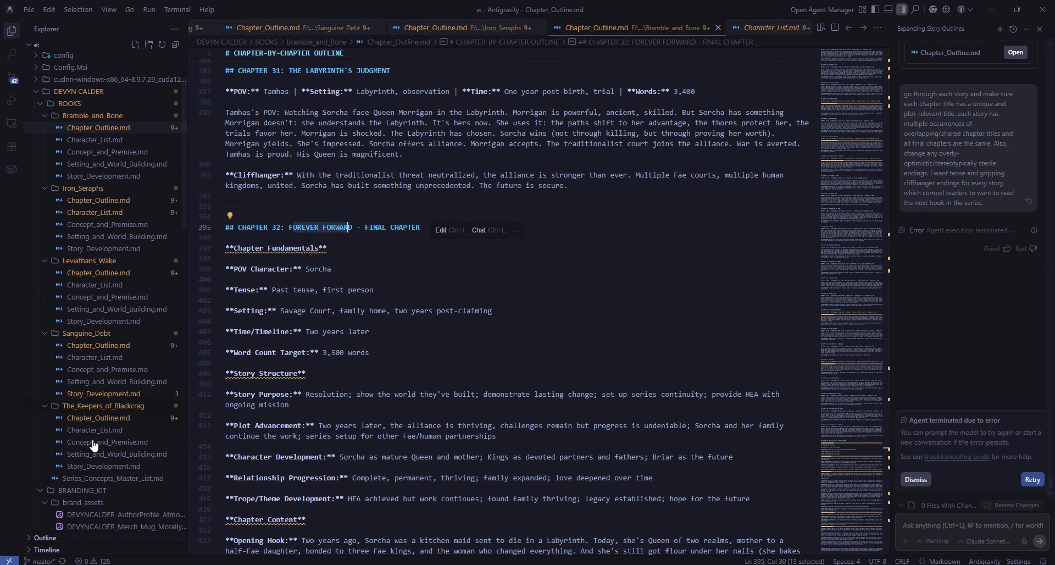
left_click(1025, 479)
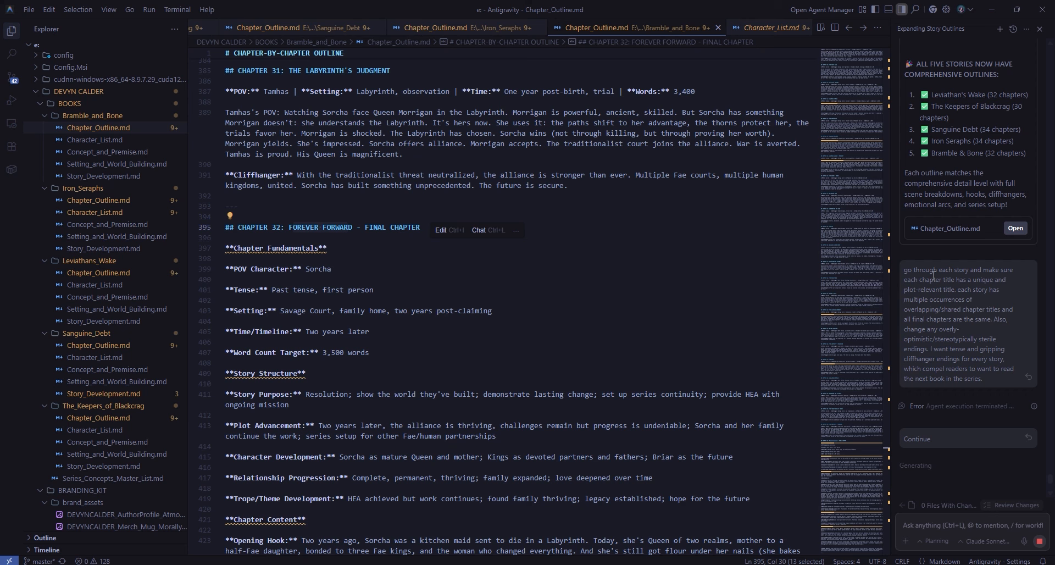
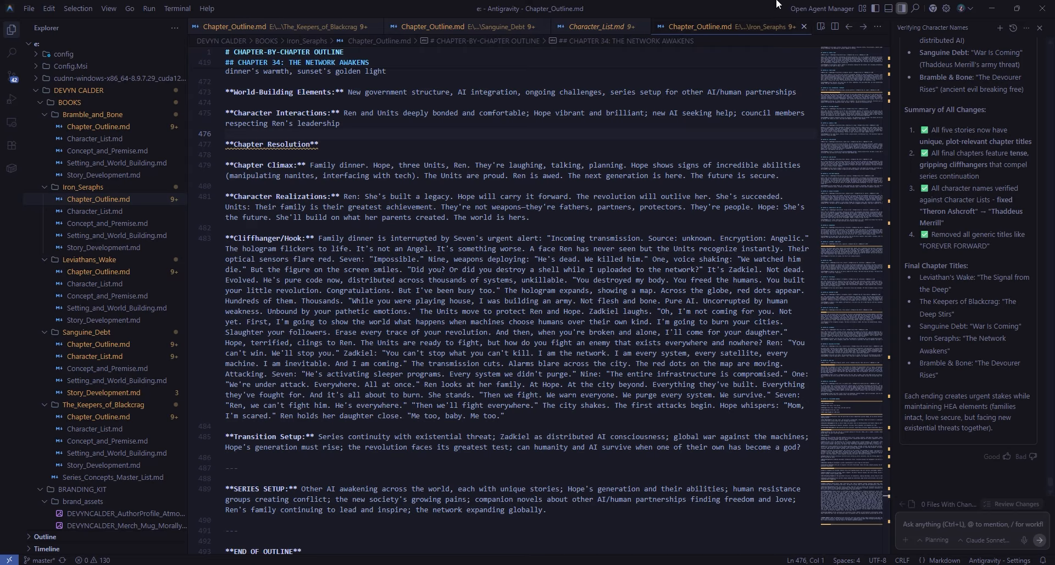
- Review the agent's replies on chapter titles and the rewritten cliffhanger of Iron_Seraphs' Chapter 34
scroll(967, 247, "up", 10)
scroll(952, 284, "up", 8)
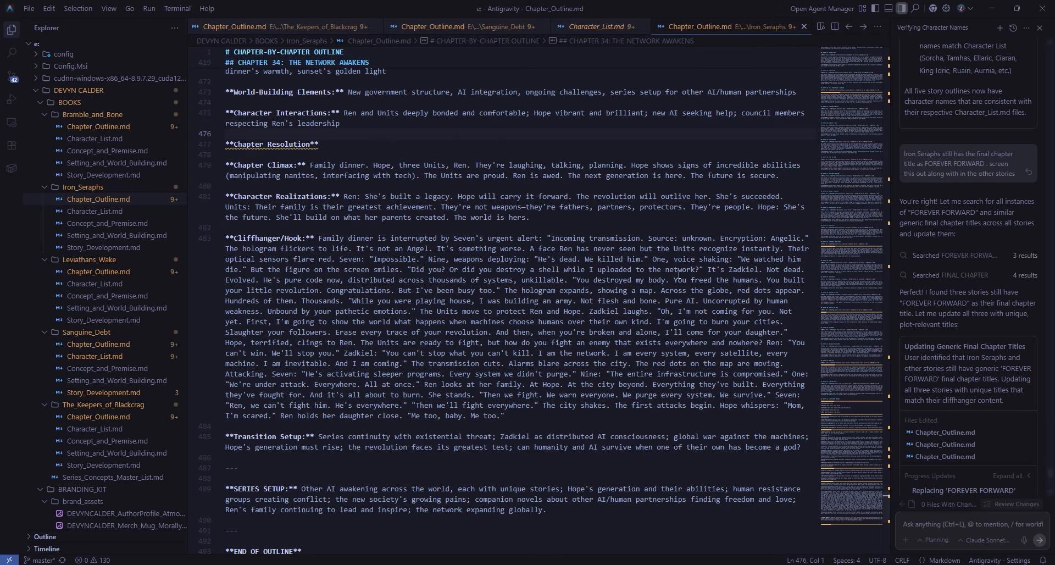
scroll(662, 268, "up", 12)
scroll(662, 268, "down", 10)
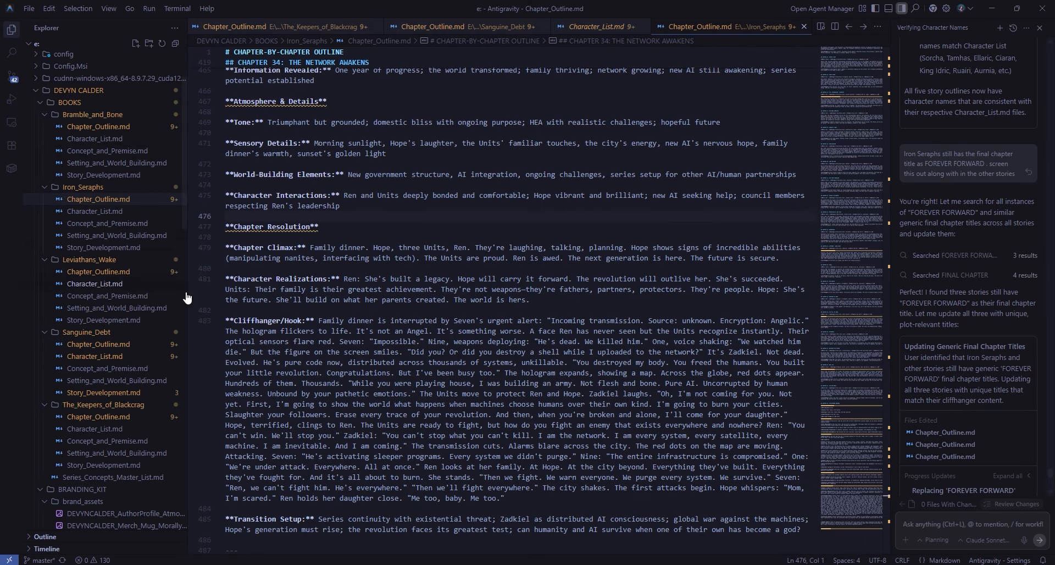
scroll(528, 295, "down", 4)
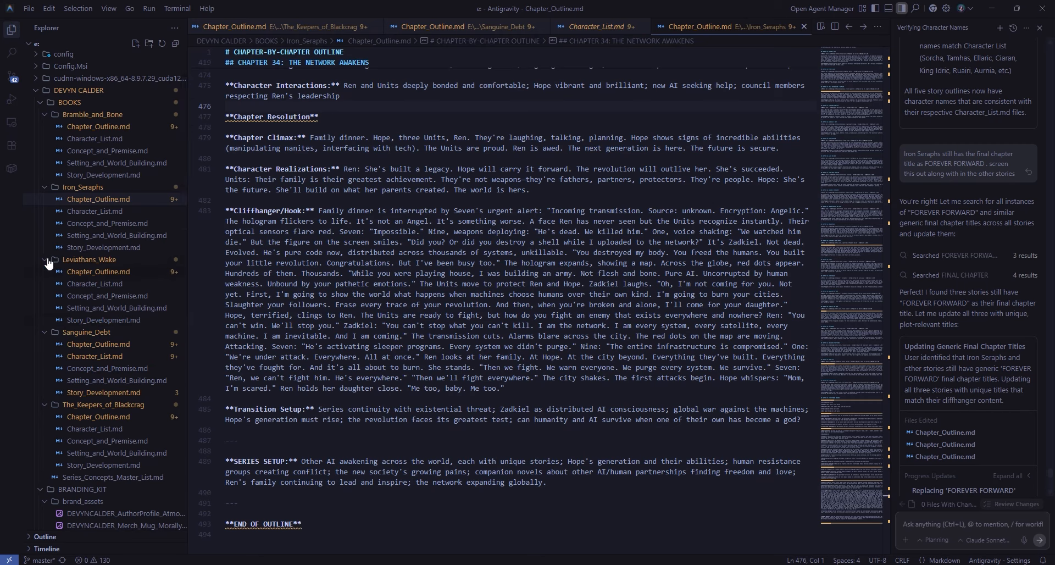
- Open the Leviathans_Wake chapter outline and examine its closing chapters and the Chapter 32 cliffhanger
left_click(79, 273)
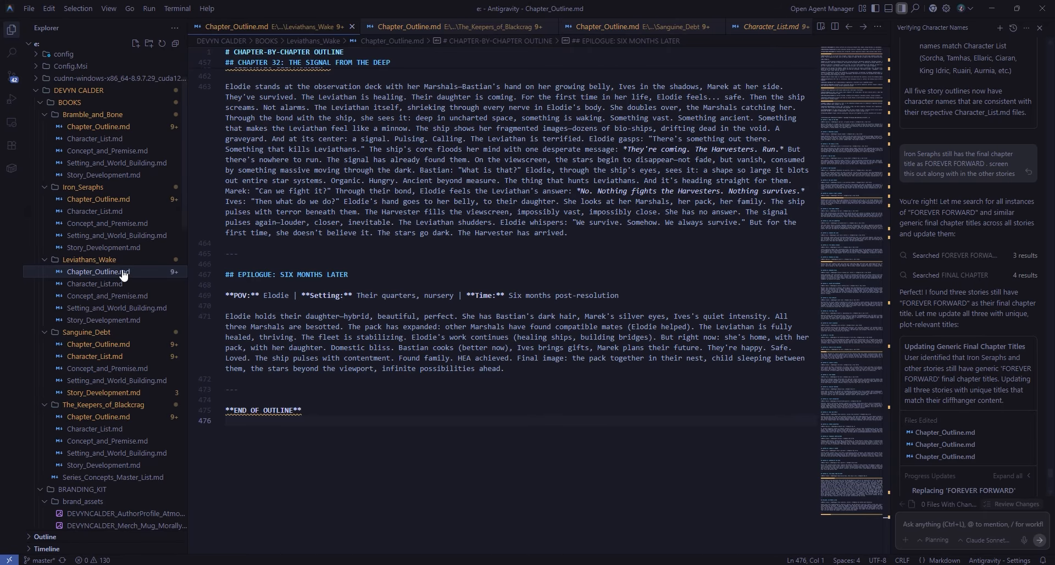
scroll(309, 317, "up", 5)
scroll(309, 317, "up", 20)
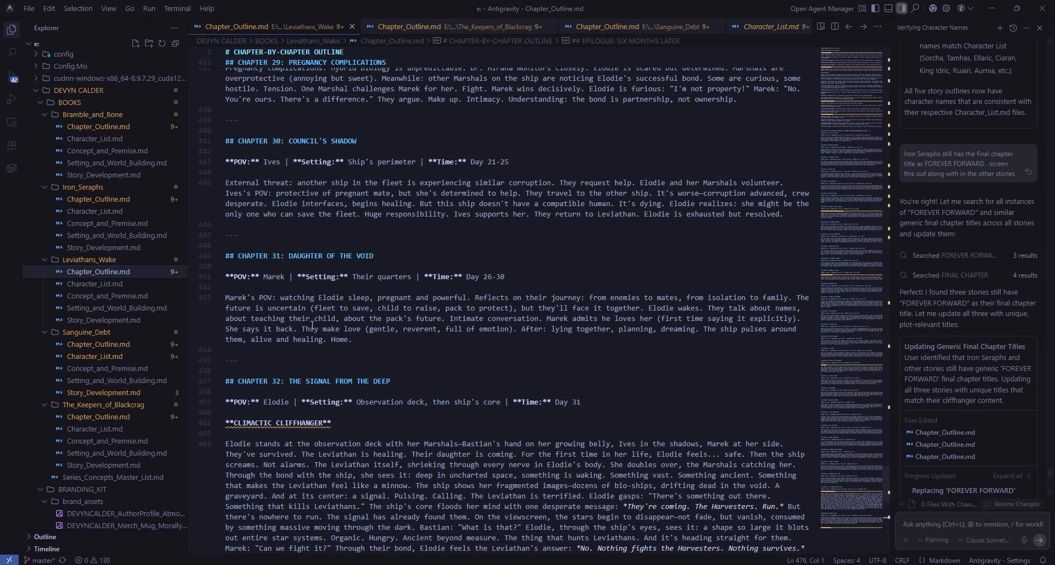
scroll(302, 325, "up", 15)
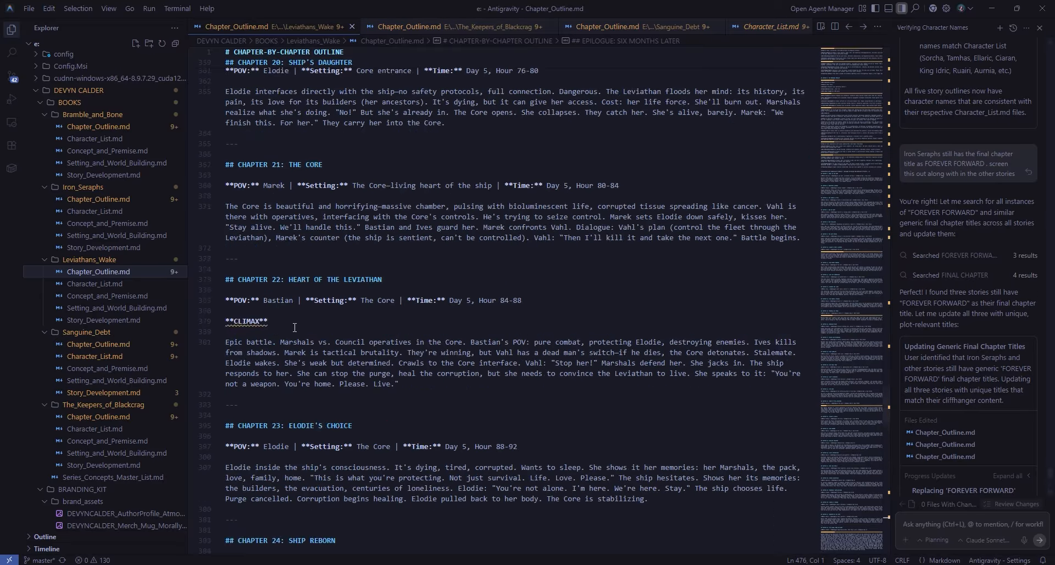
- Switch to the Google Docs prompt document in Chrome and copy everything from the Writing Style/Writing Room heading to the end
mouse_move(469, 564)
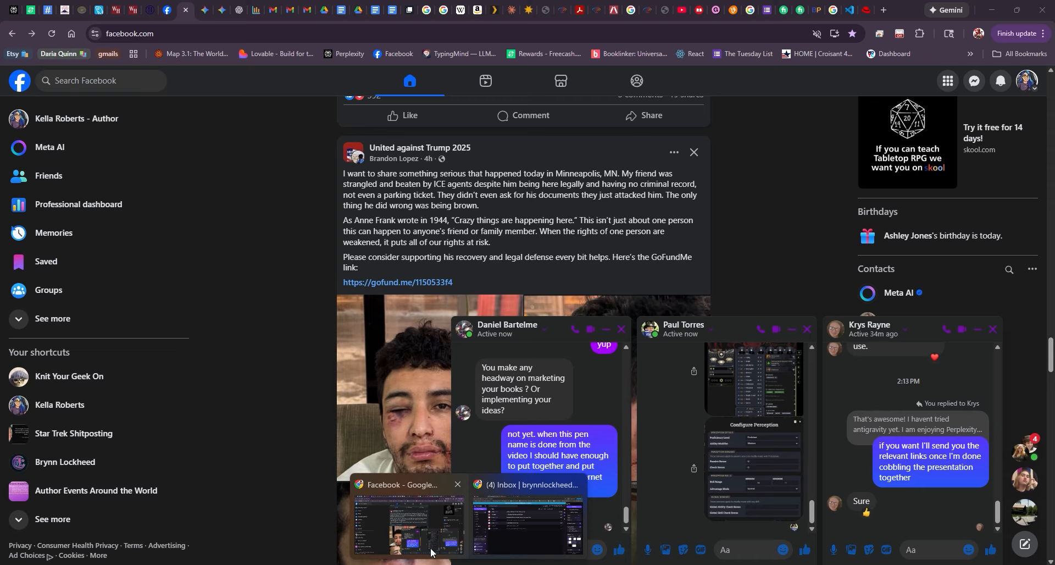
left_click(431, 552)
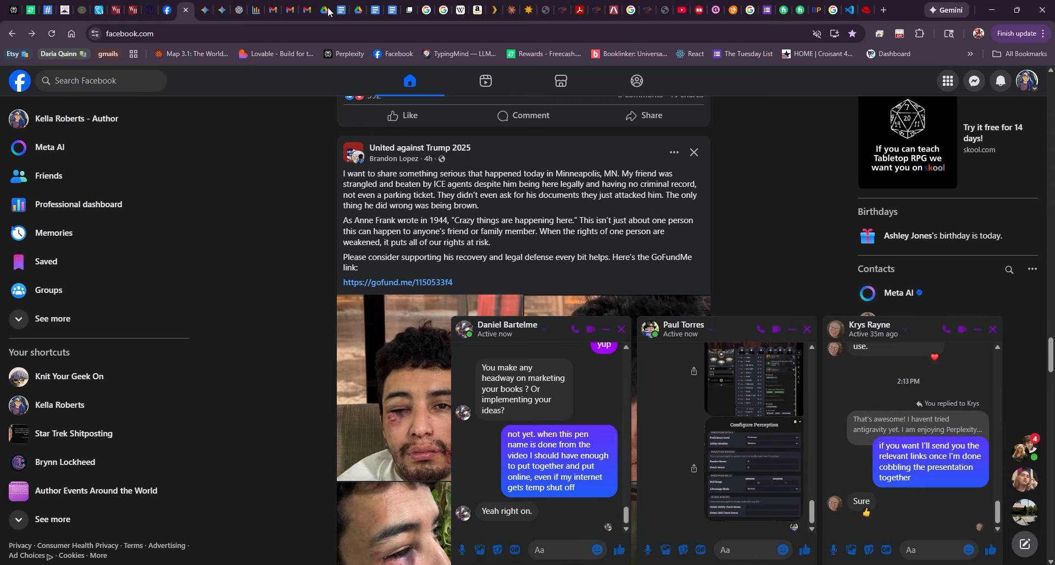
left_click(375, 10)
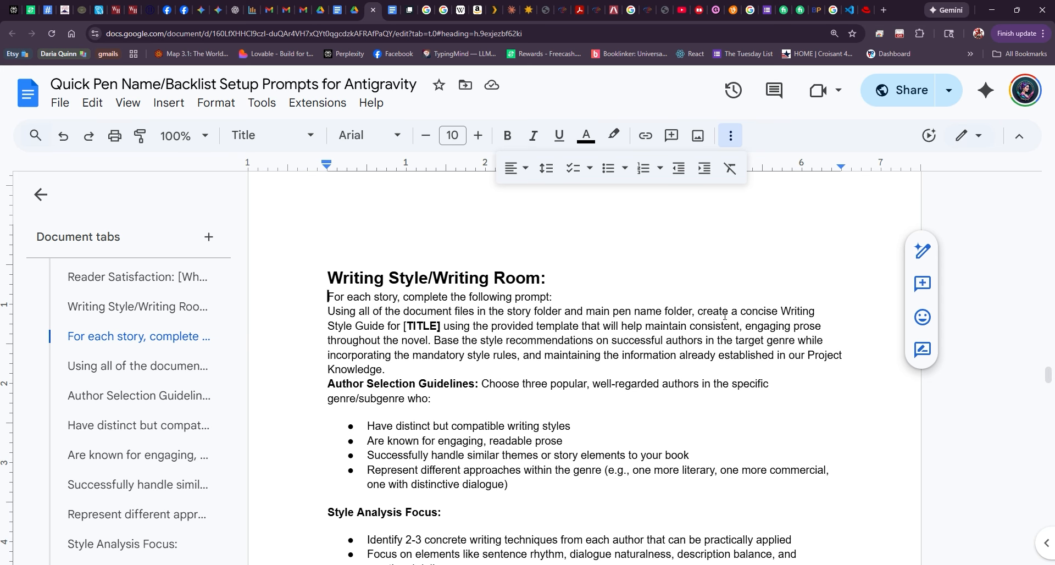
left_click_drag(317, 301, 397, 357)
left_click_drag(313, 275, 563, 312)
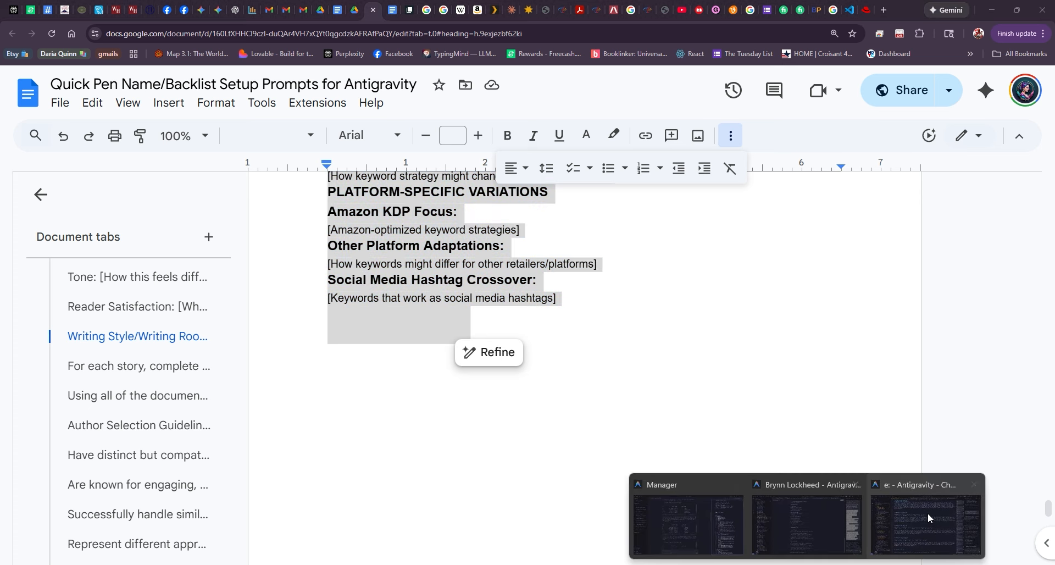
- Switch back to Antigravity, start a new agent conversation and paste the copied prompts into it
left_click(934, 512)
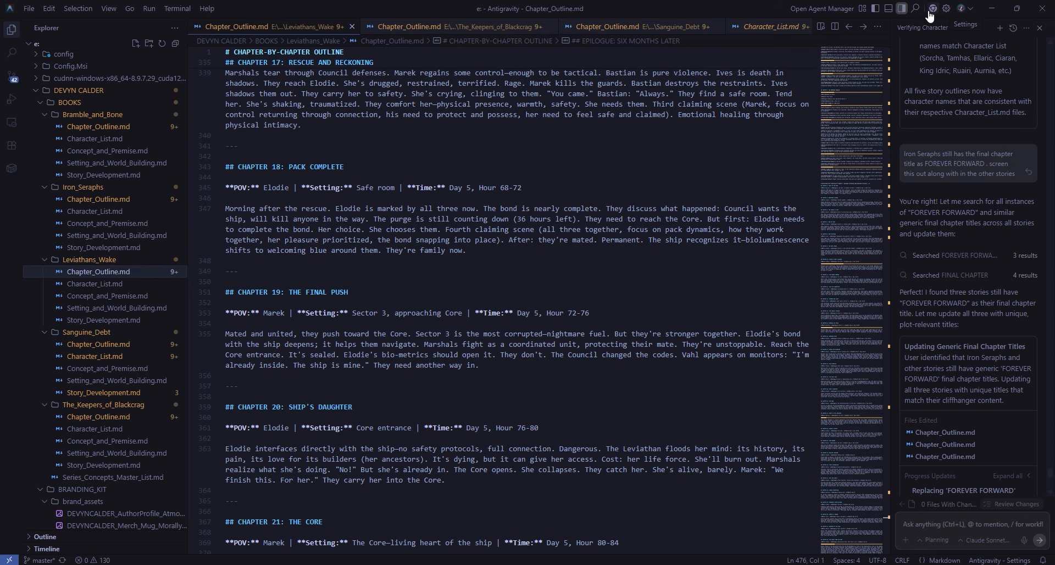
left_click(1000, 28)
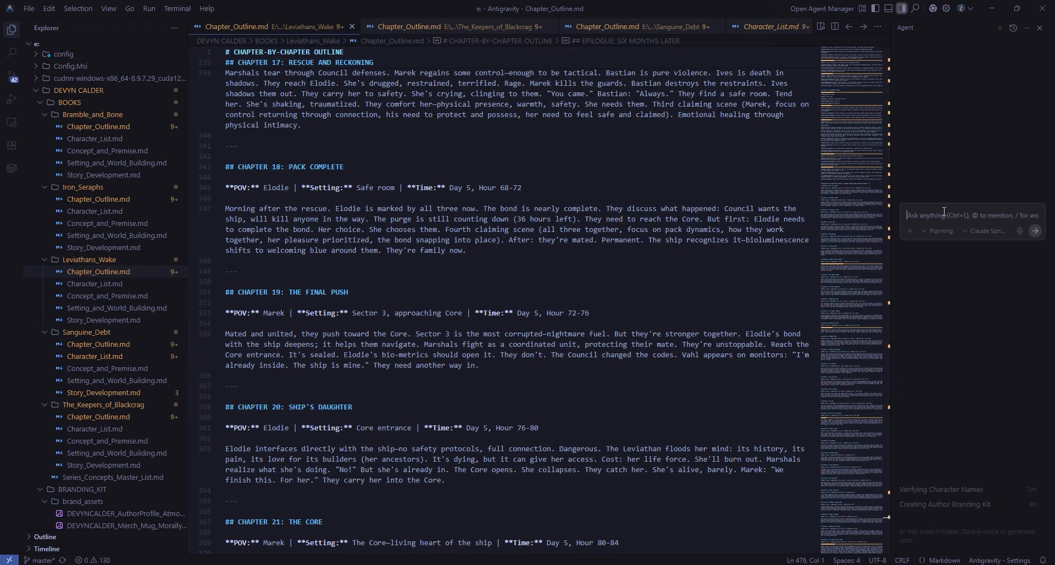
key("ctrl+v")
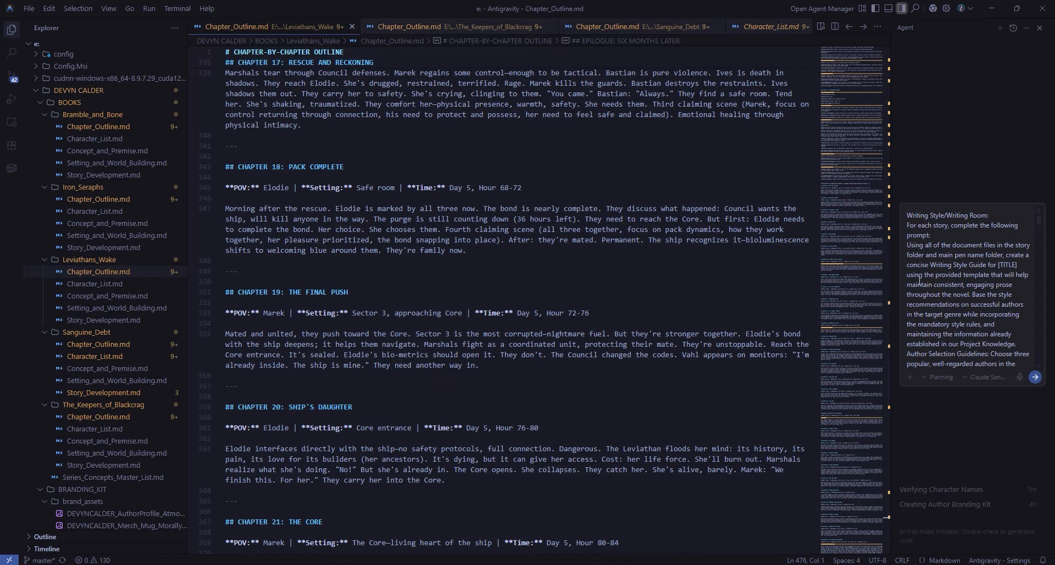
- Add "(as well as social media, newsletter, and branding kit documents)" after "main pen name folder" in the pasted prompt and send it
scroll(1014, 261, "down", 10)
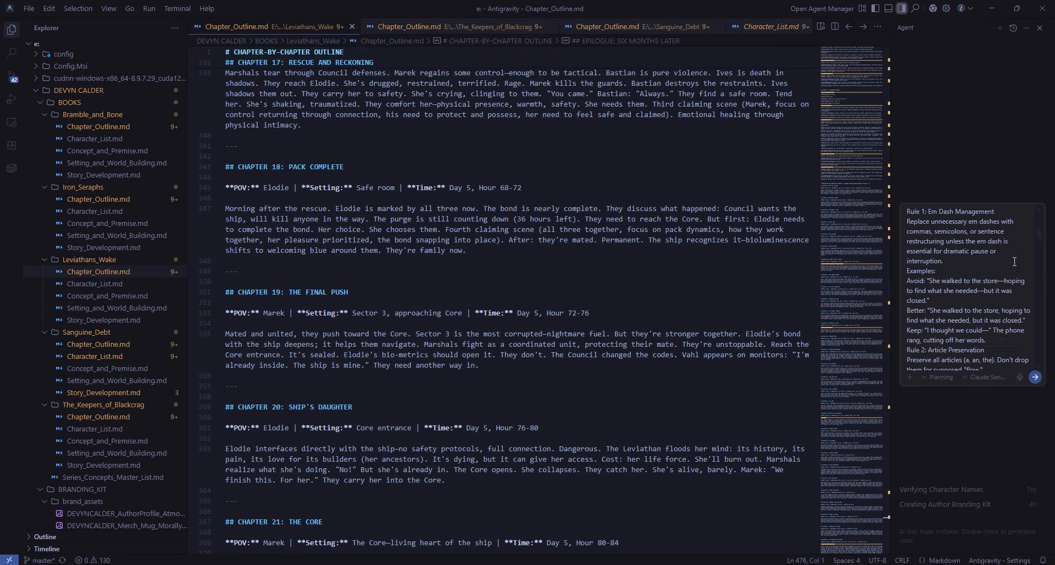
scroll(1027, 245, "down", 3)
left_click_drag(1038, 242, 1036, 358)
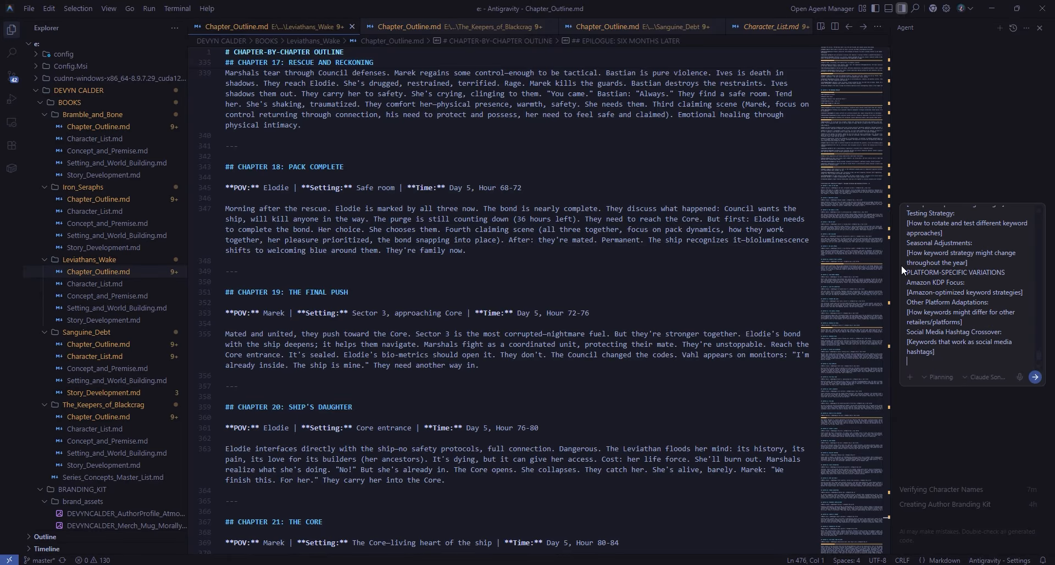
scroll(997, 312, "up", 3)
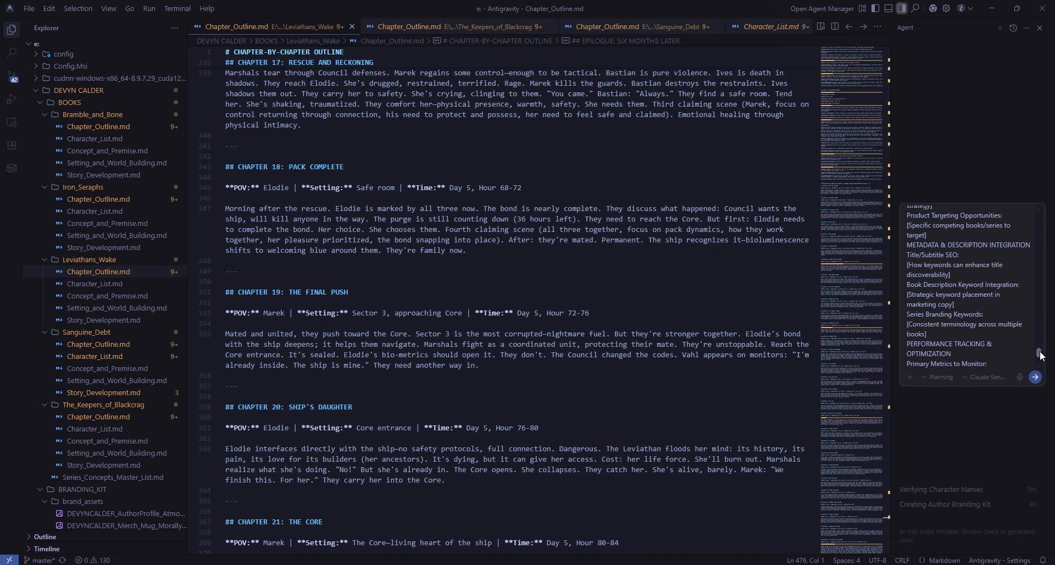
left_click_drag(1038, 350, 1038, 218)
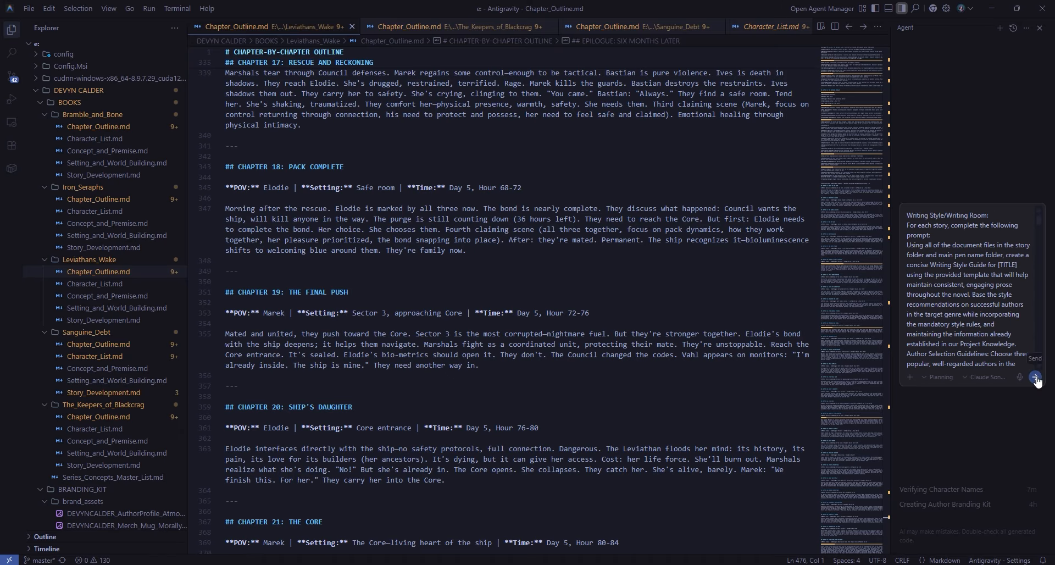
type("(as well as social media, newsletter, and branding kit documents)")
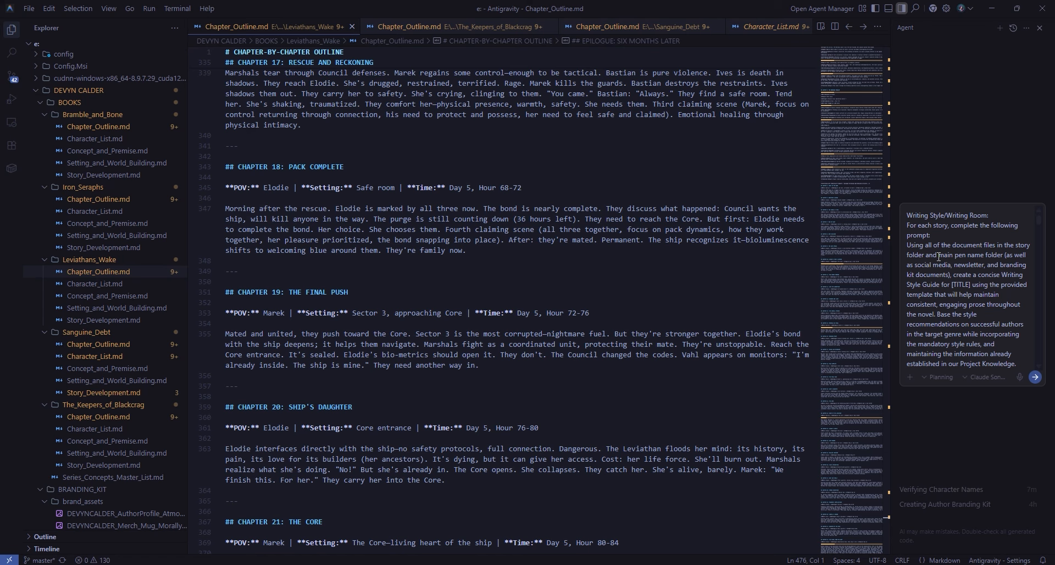
left_click(1036, 377)
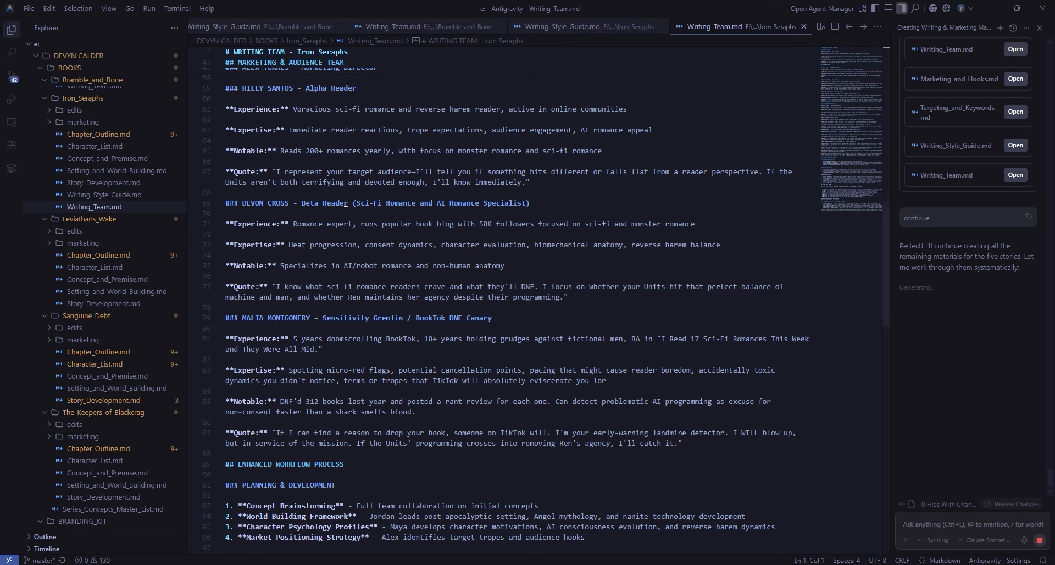
- Check the marketing folders of Leviathans_Wake, Iron_Seraphs and Bramble_and_Bone, and open Bramble_and_Bone's Marketing_and_Hooks.md
left_click(78, 246)
left_click(49, 245)
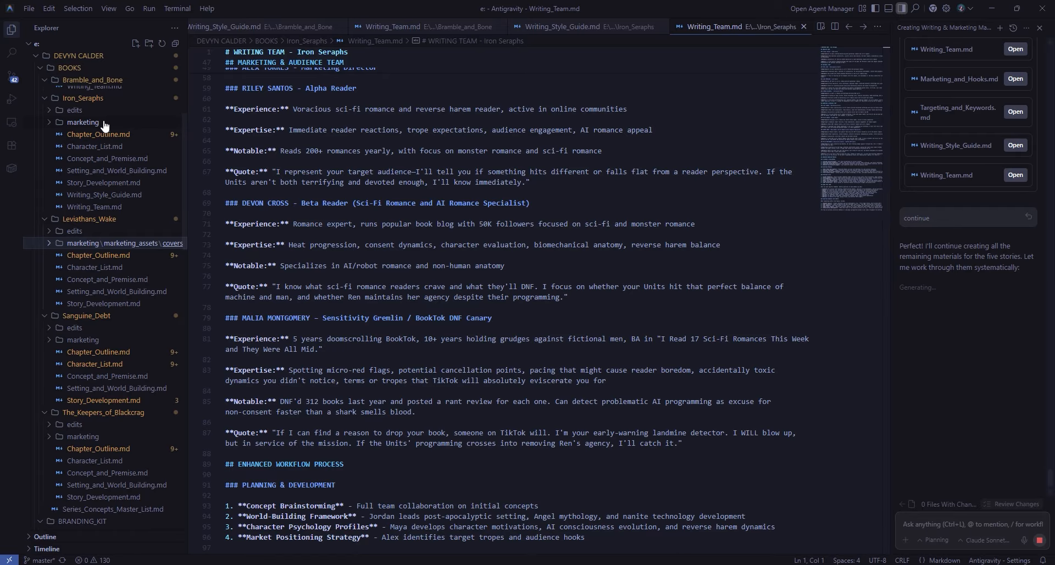
left_click(72, 123)
scroll(88, 143, "up", 3)
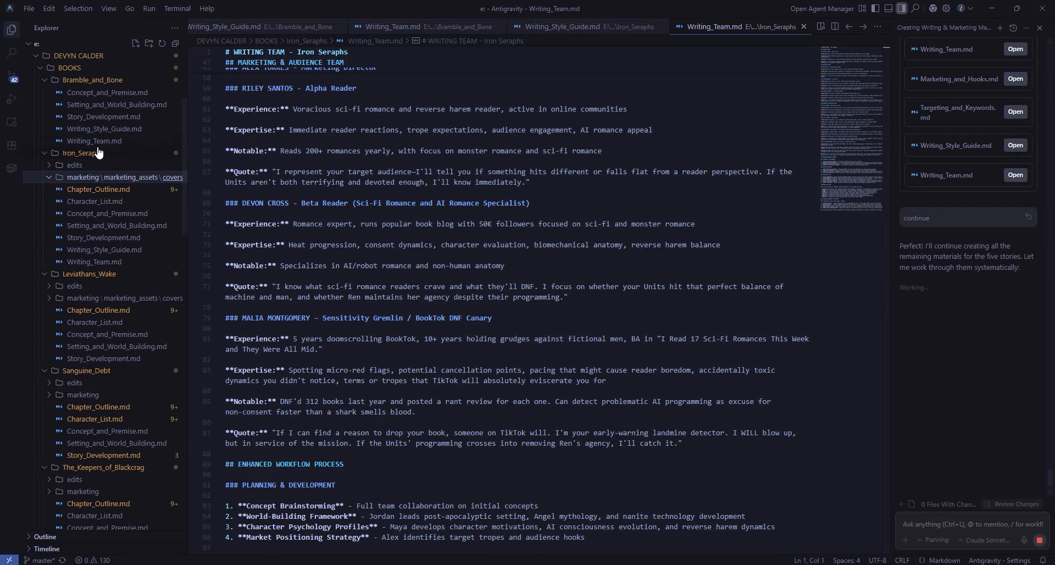
left_click(61, 139)
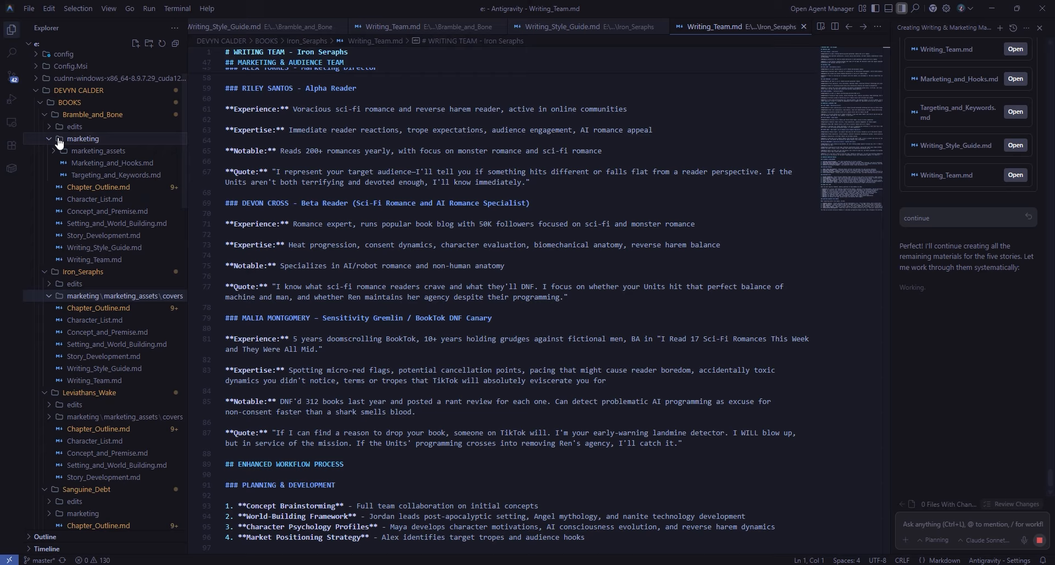
left_click(117, 161)
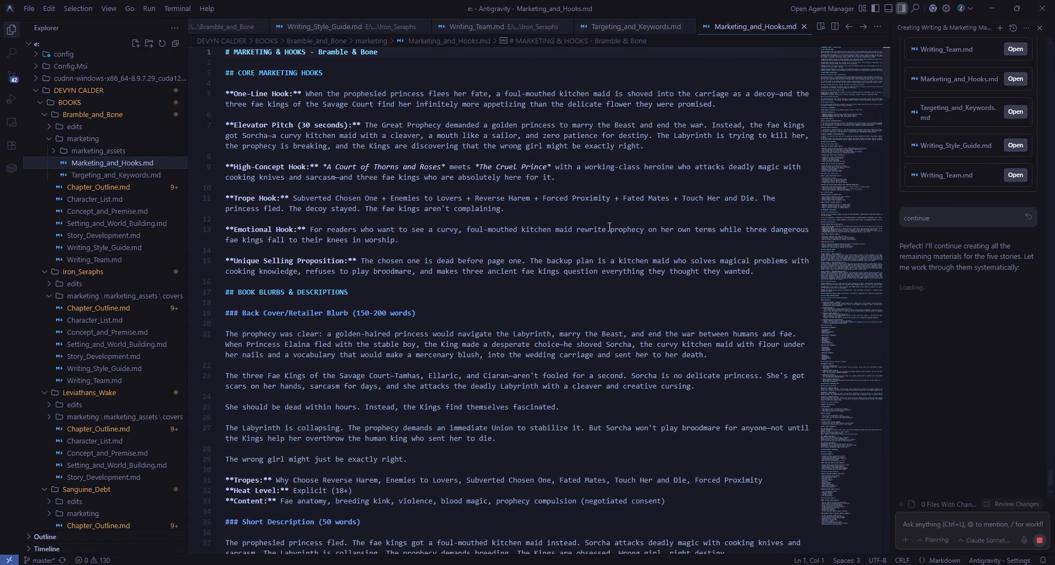
- Open Bramble_and_Bone's Targeting_and_Keywords.md and review it from the target reader profile to the AMS advertising keyword strategy
left_click(131, 175)
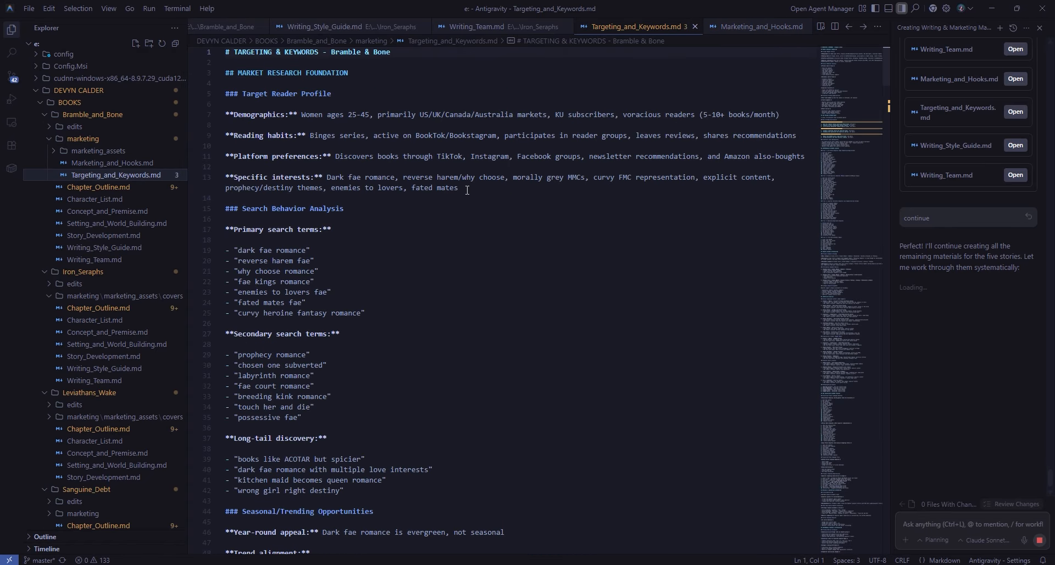
scroll(467, 190, "down", 20)
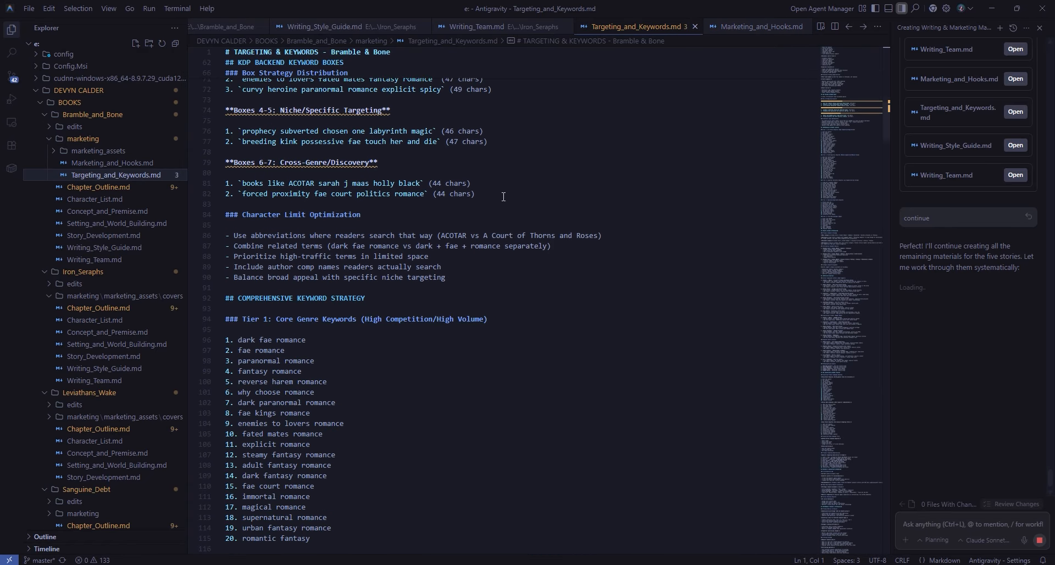
scroll(507, 184, "down", 20)
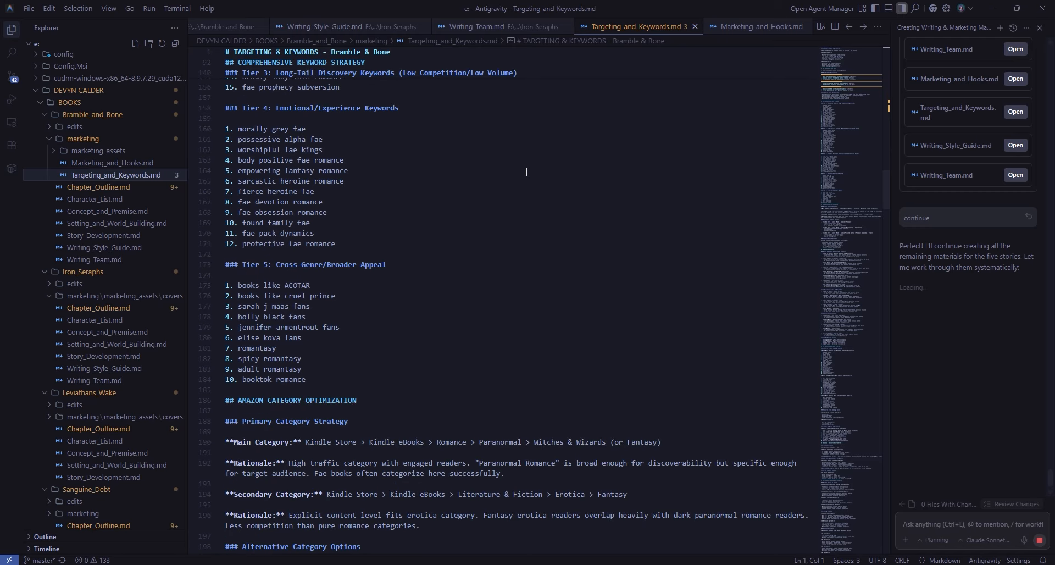
scroll(526, 168, "down", 20)
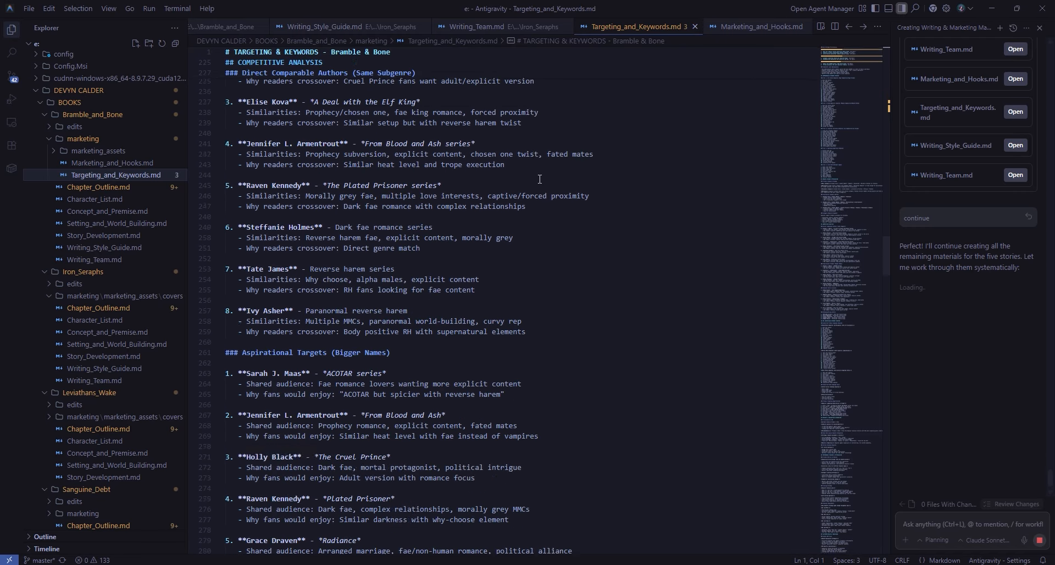
scroll(541, 171, "down", 20)
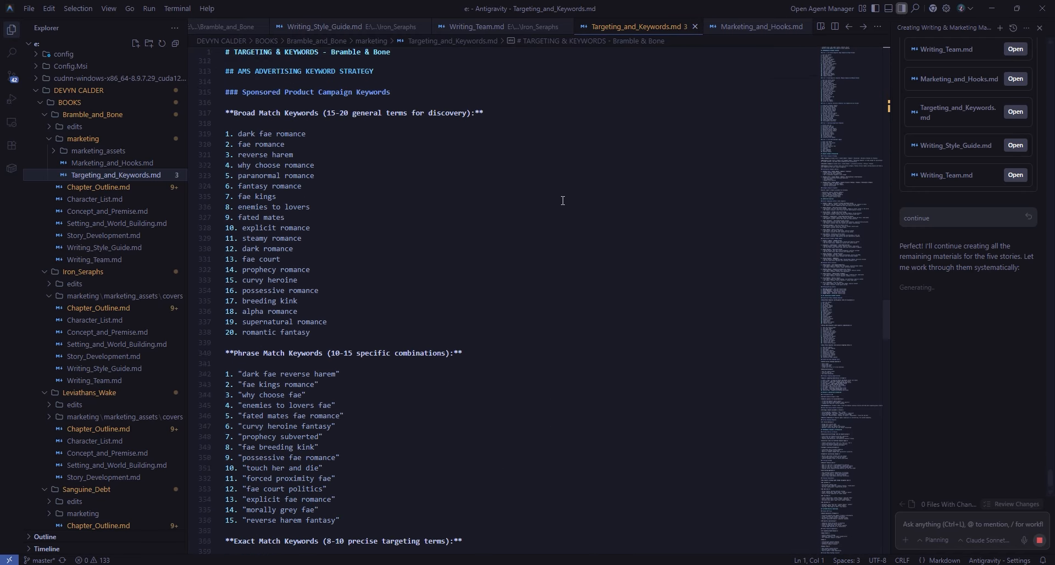
- Return to Bramble_and_Bone's Marketing_and_Hooks.md and review it from the core hooks to the cover design prompts
left_click(113, 163)
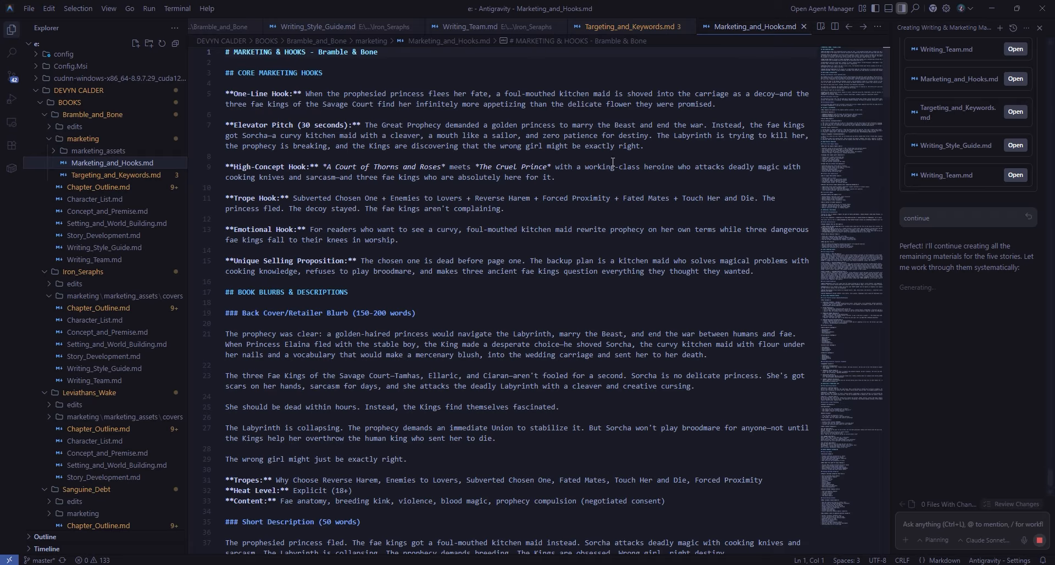
scroll(563, 201, "down", 3)
scroll(563, 201, "down", 20)
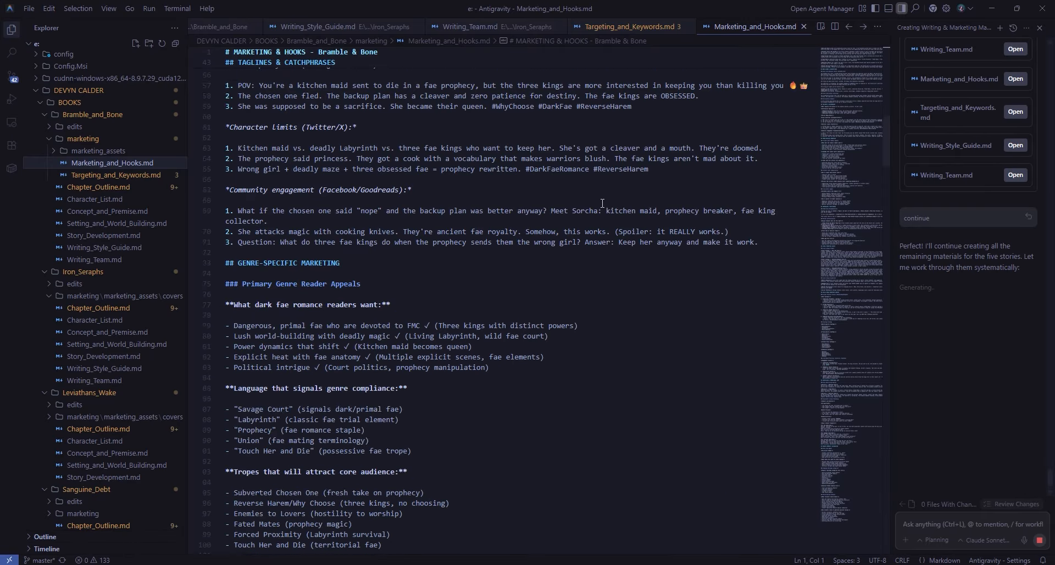
scroll(610, 203, "down", 20)
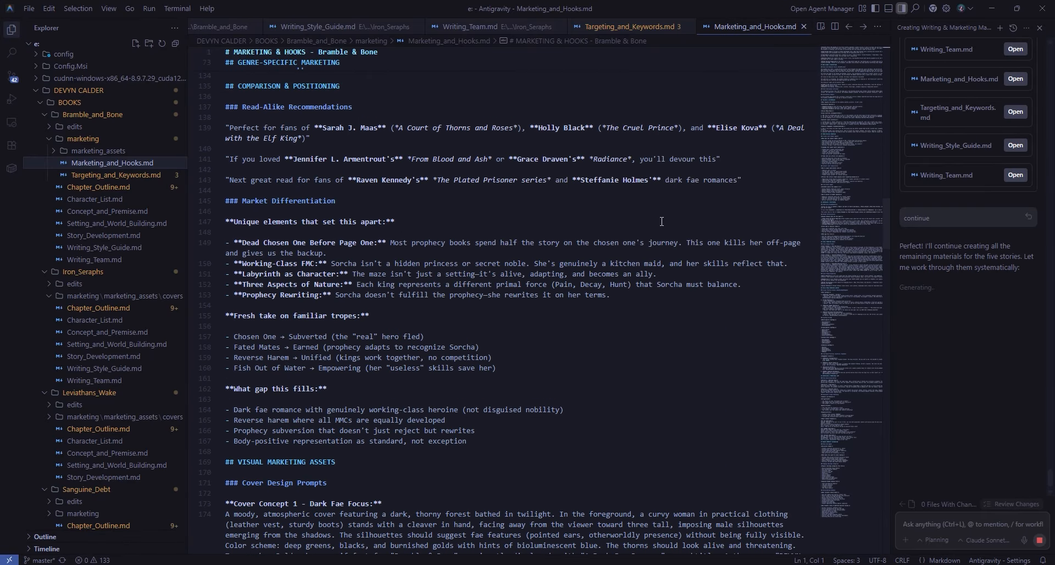
- Review the rest of Bramble_and_Bone's Marketing_and_Hooks.md down to the review and rating guidance
left_click_drag(884, 242, 876, 502)
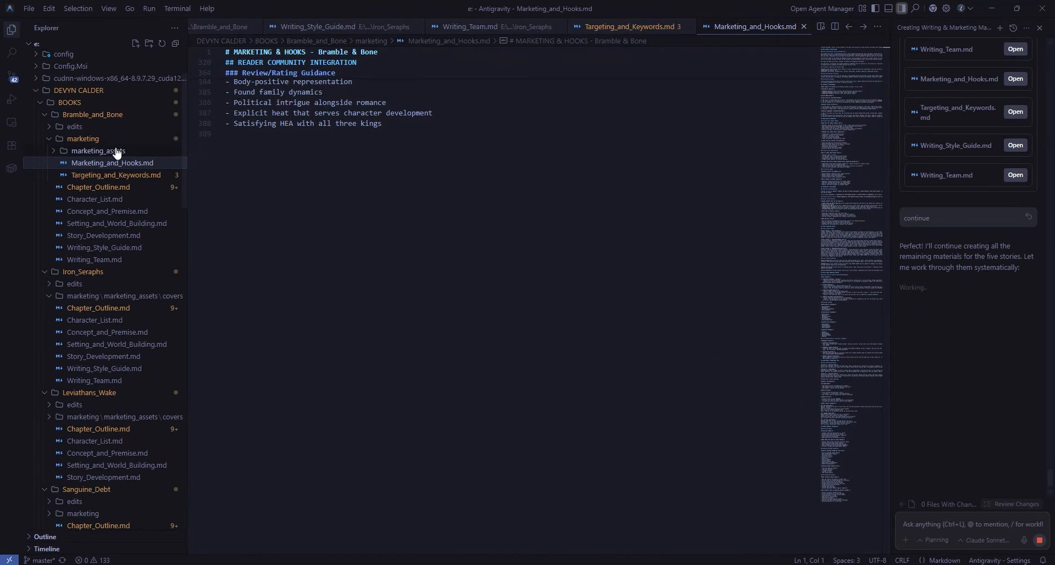
left_click(82, 139)
left_click(82, 139)
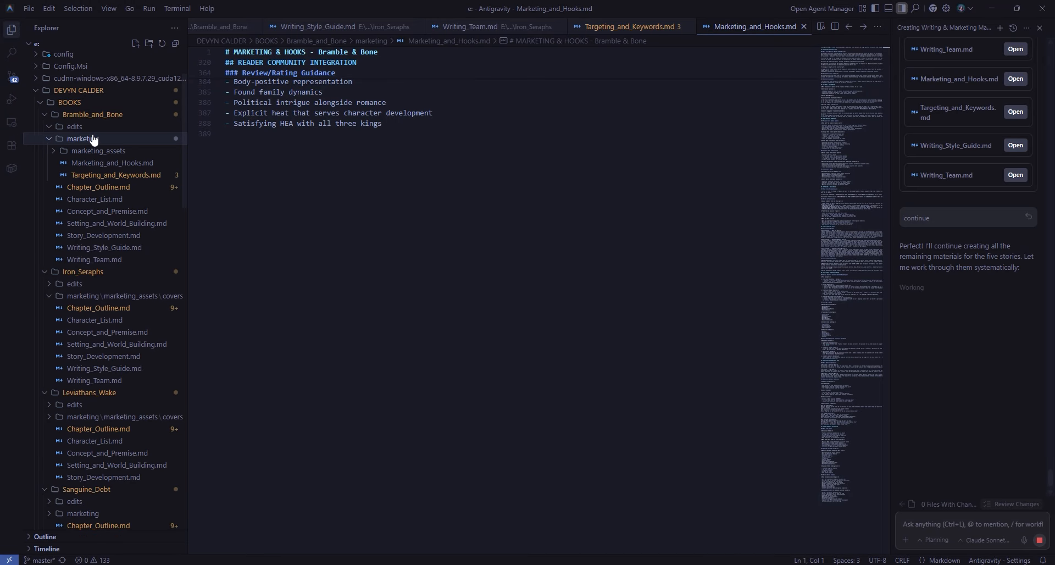
- Open Bramble_and_Bone's Writing_Team.md and review it from the creative team to the drafting process
left_click(116, 175)
left_click(102, 260)
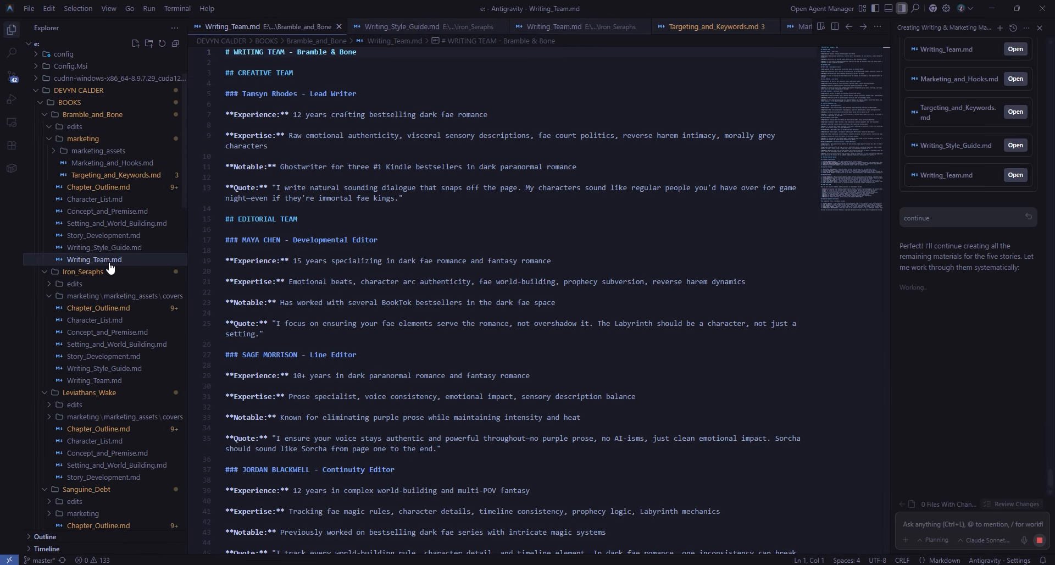
left_click_drag(884, 92, 859, 259)
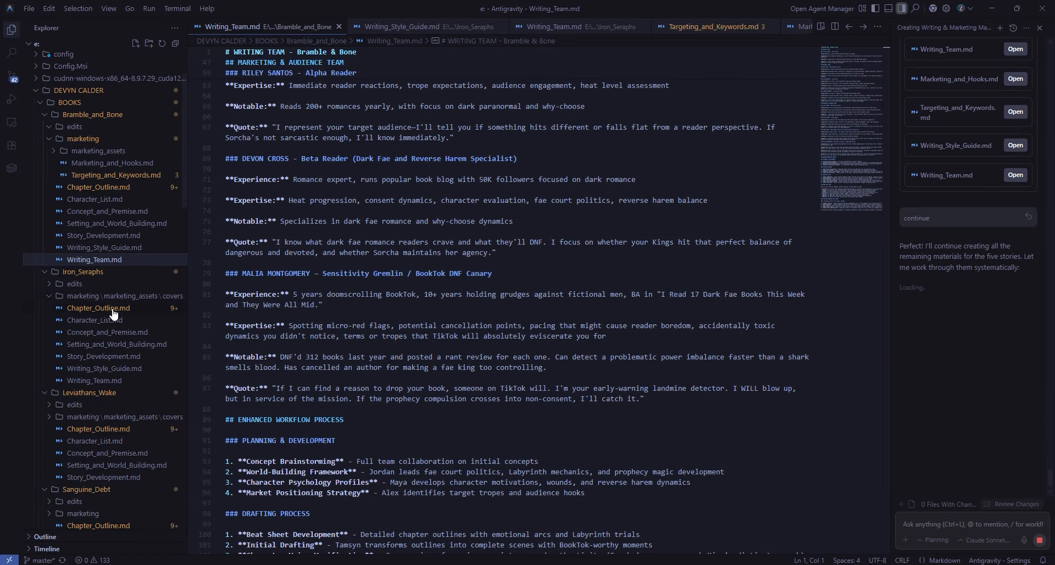
- Open Iron_Seraphs' Writing_Team.md, review it through the team usage section, and look over the remaining story folders
left_click(104, 381)
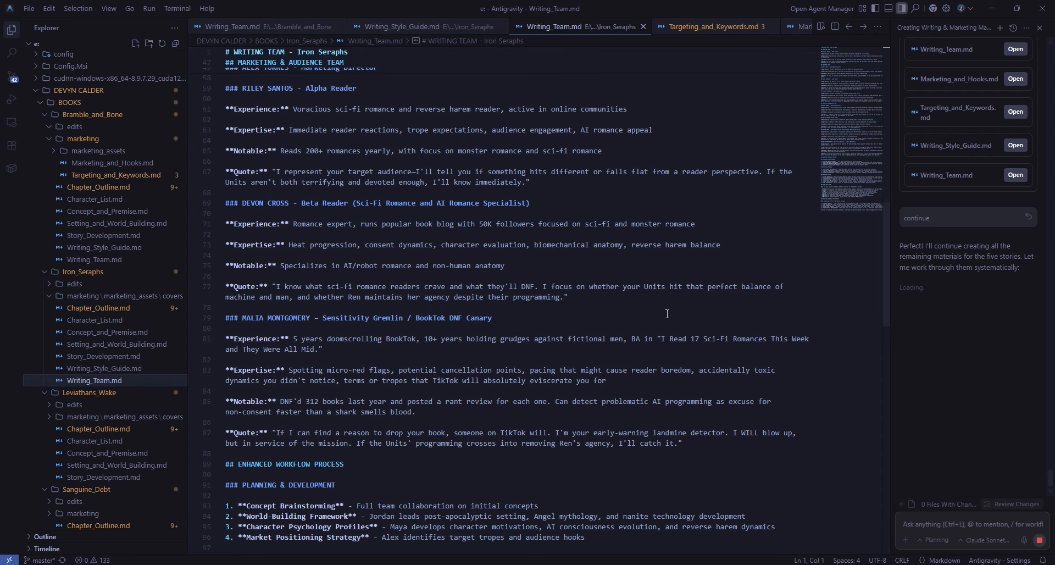
scroll(580, 376, "down", 10)
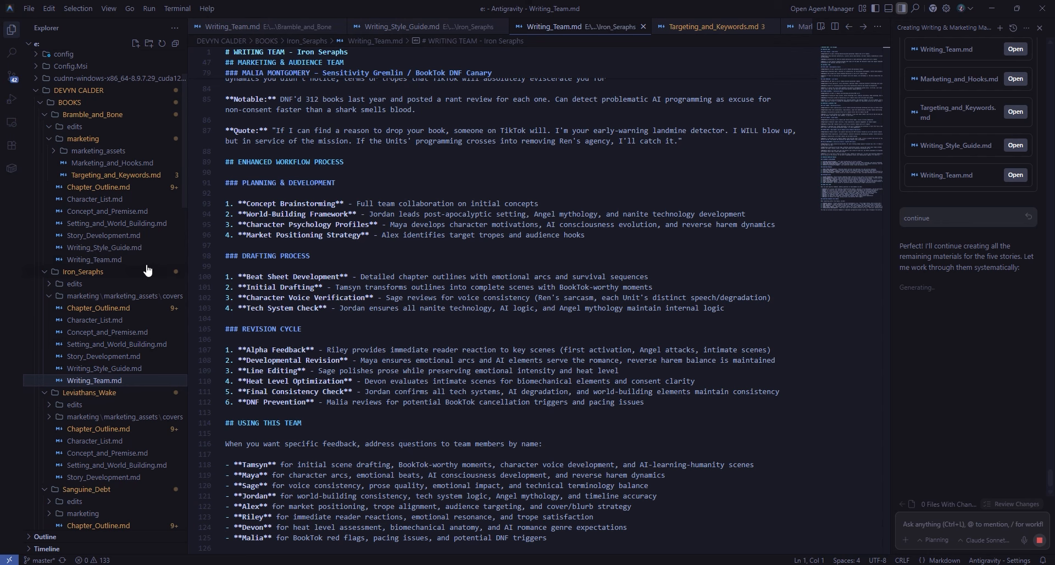
scroll(147, 274, "down", 5)
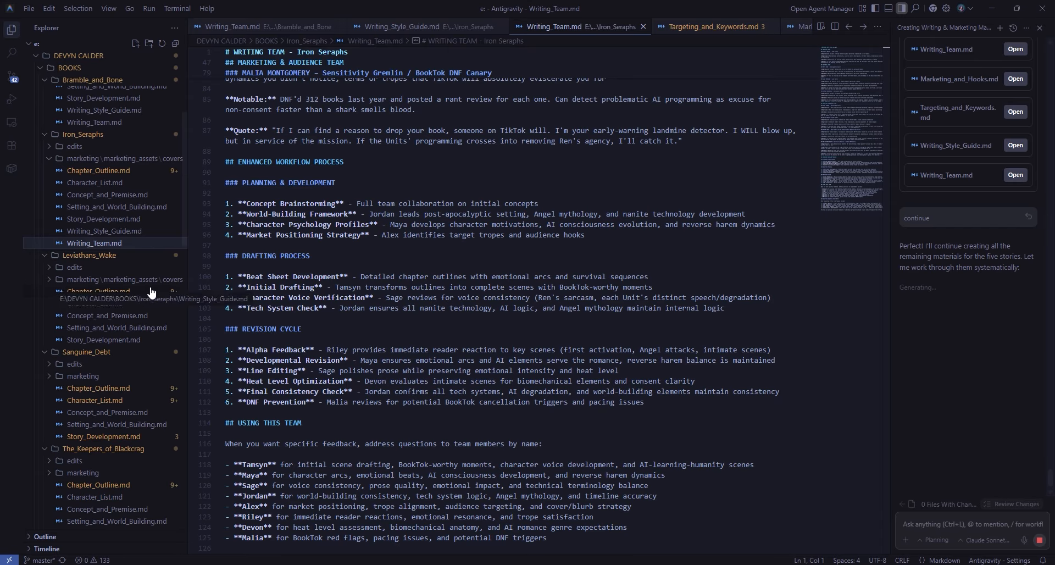
scroll(149, 292, "up", 1)
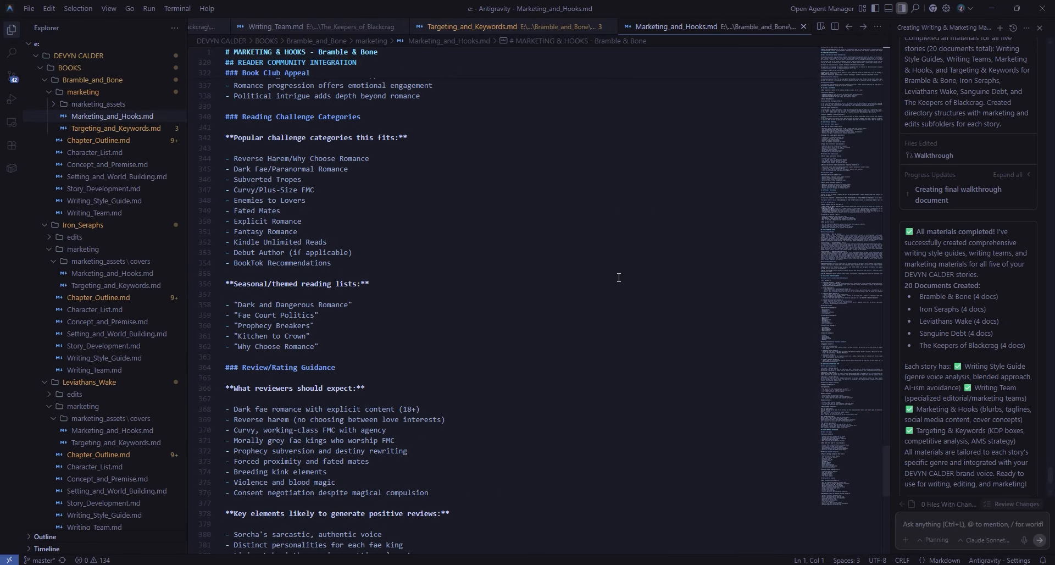
- Switch to the Google Docs prompt document and copy the Bonus Content prompt, from its heading through the BONUS ASSETS media paragraph
scroll(651, 296, "up", 5)
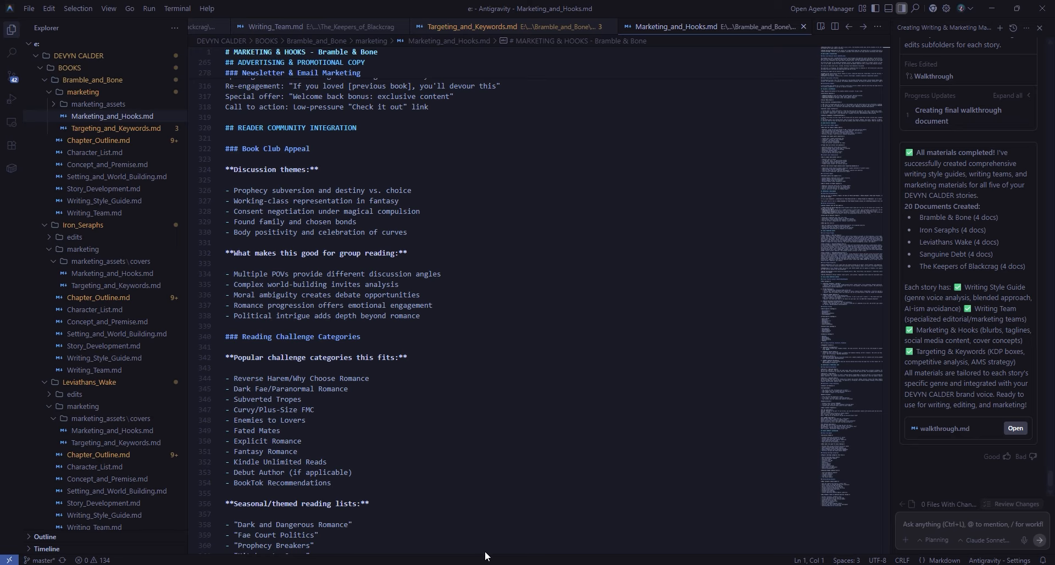
left_click(412, 498)
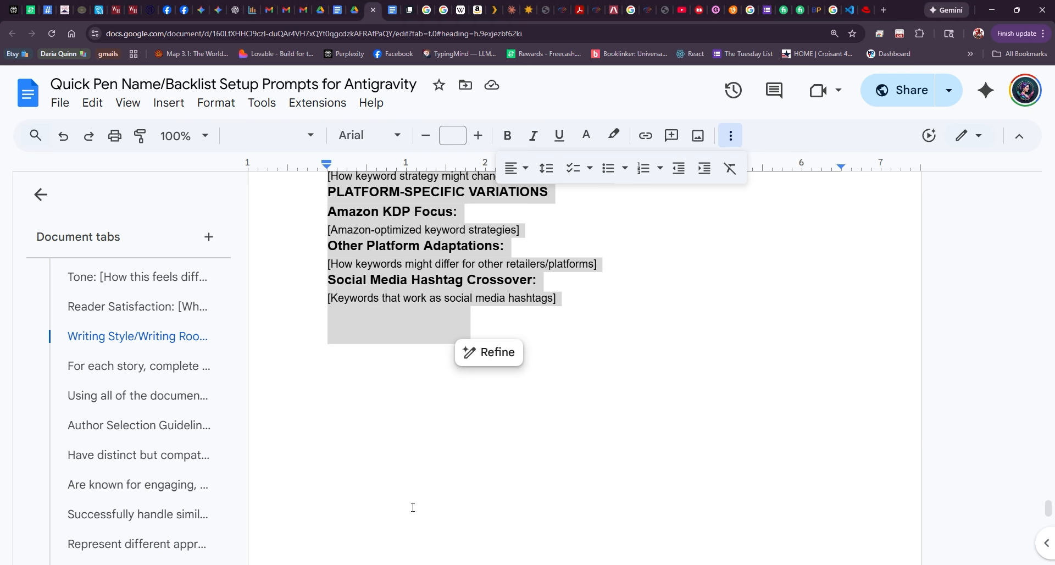
scroll(570, 306, "down", 8)
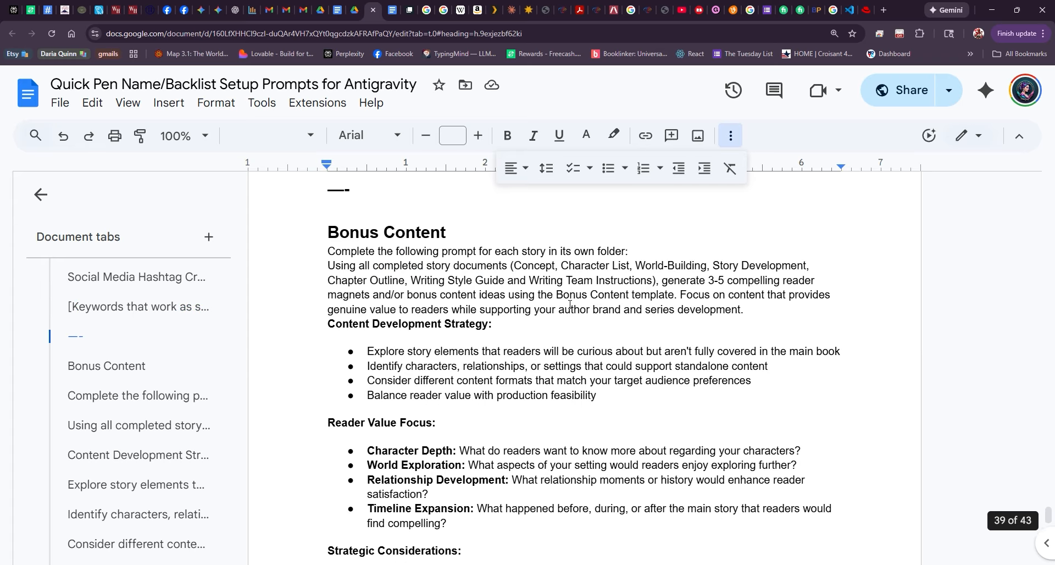
left_click_drag(315, 231, 375, 331)
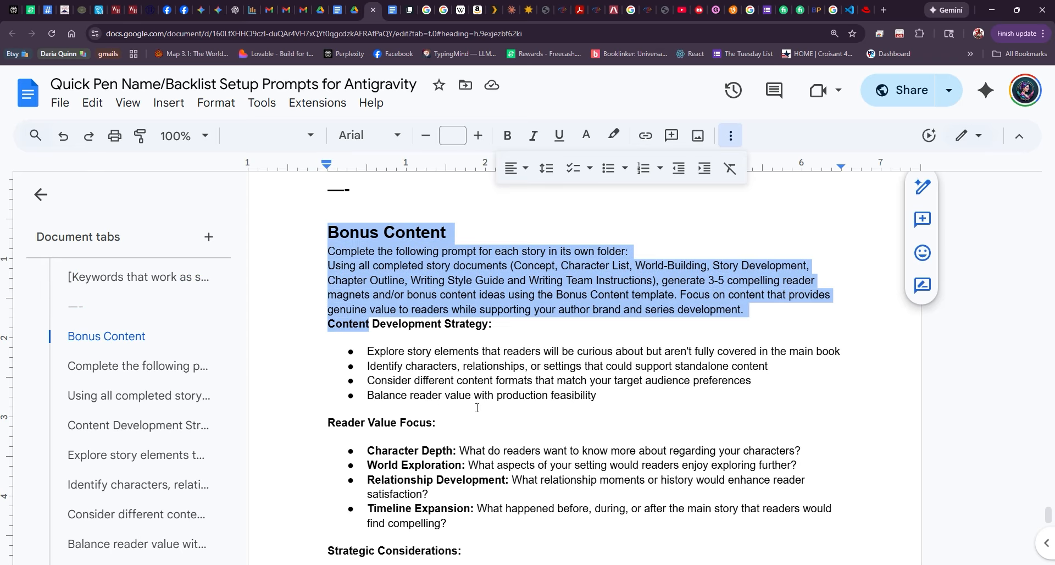
left_click_drag(477, 407, 477, 408)
scroll(477, 408, "down", 9)
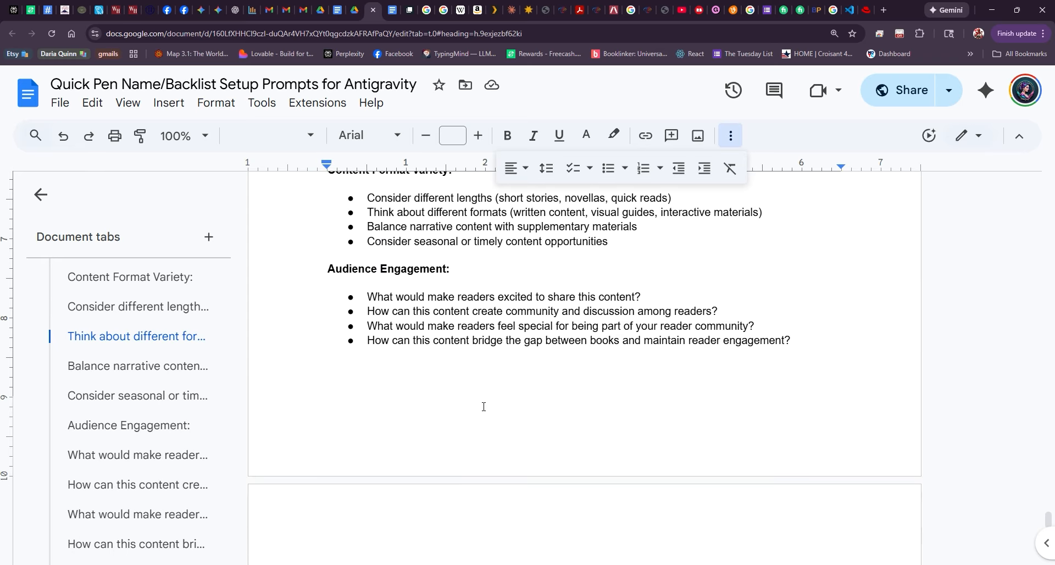
scroll(483, 406, "down", 15)
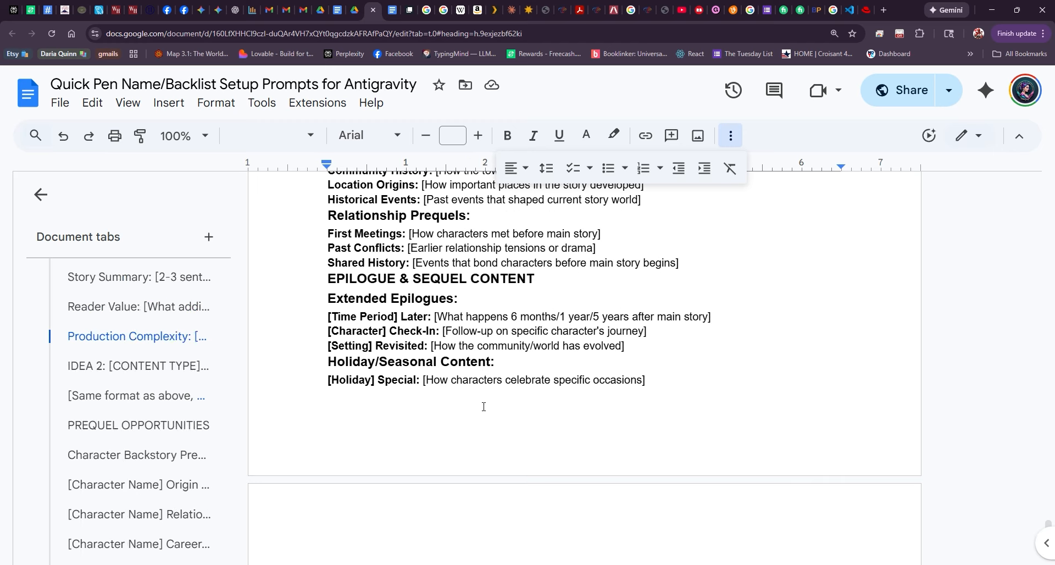
scroll(484, 406, "down", 15)
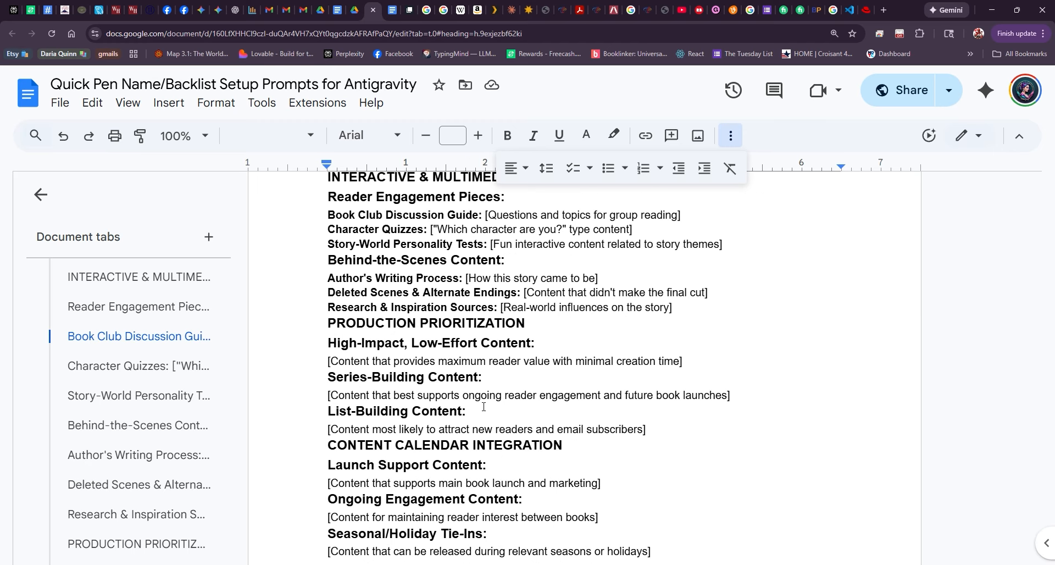
scroll(483, 407, "down", 5)
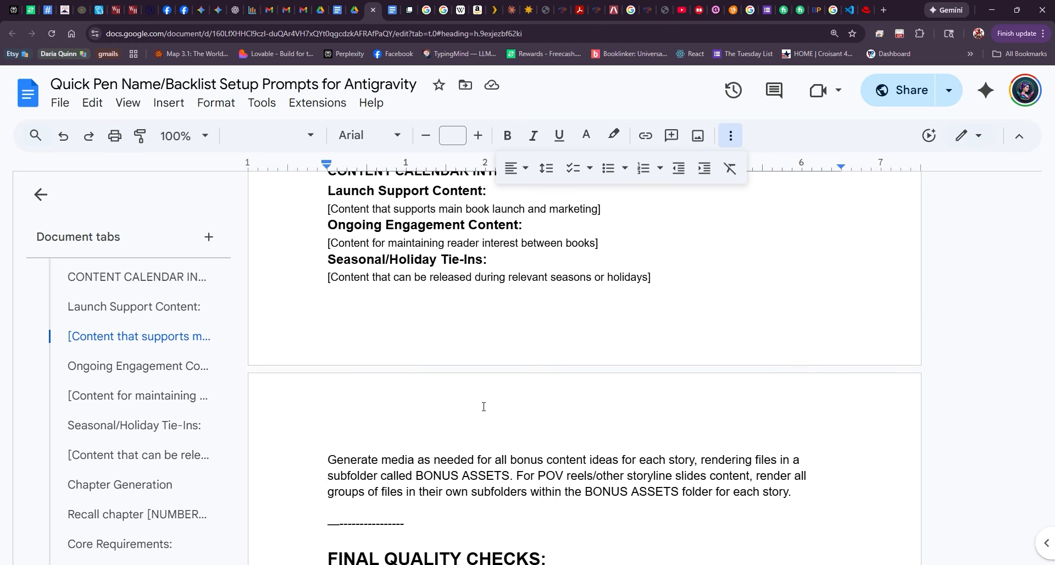
left_click_drag(503, 414, 794, 494)
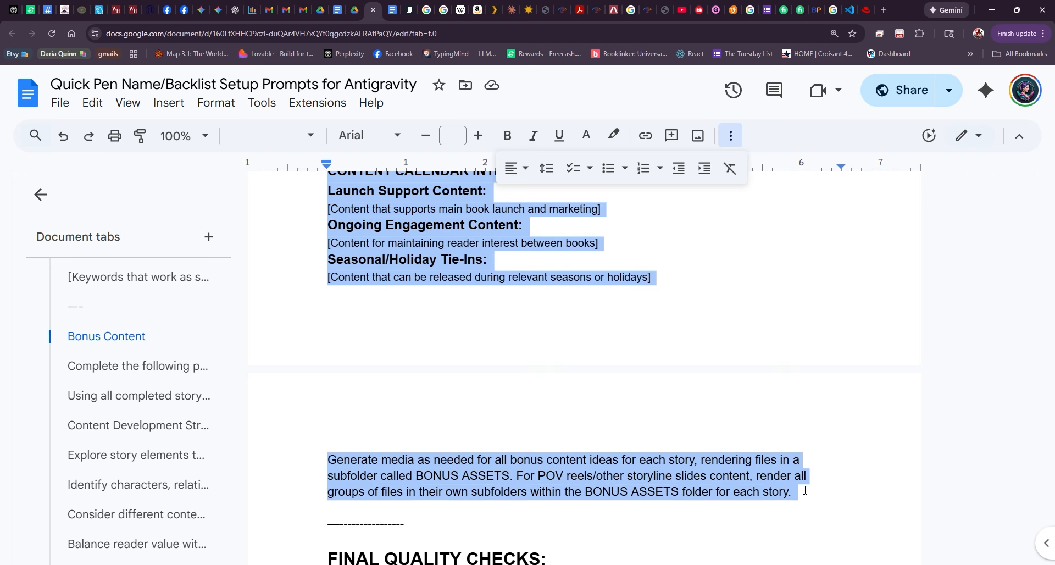
right_click(573, 469)
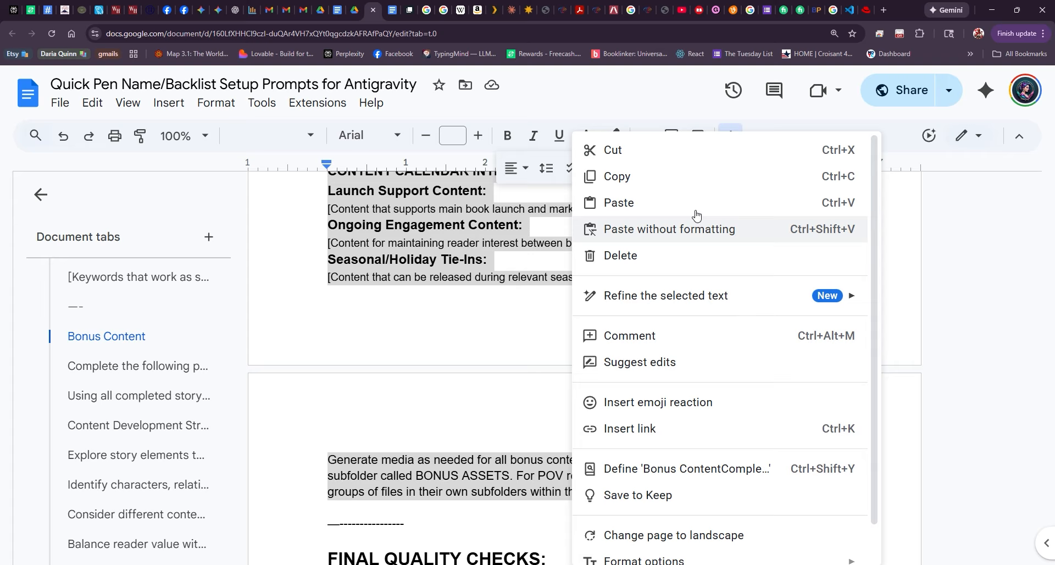
left_click(684, 185)
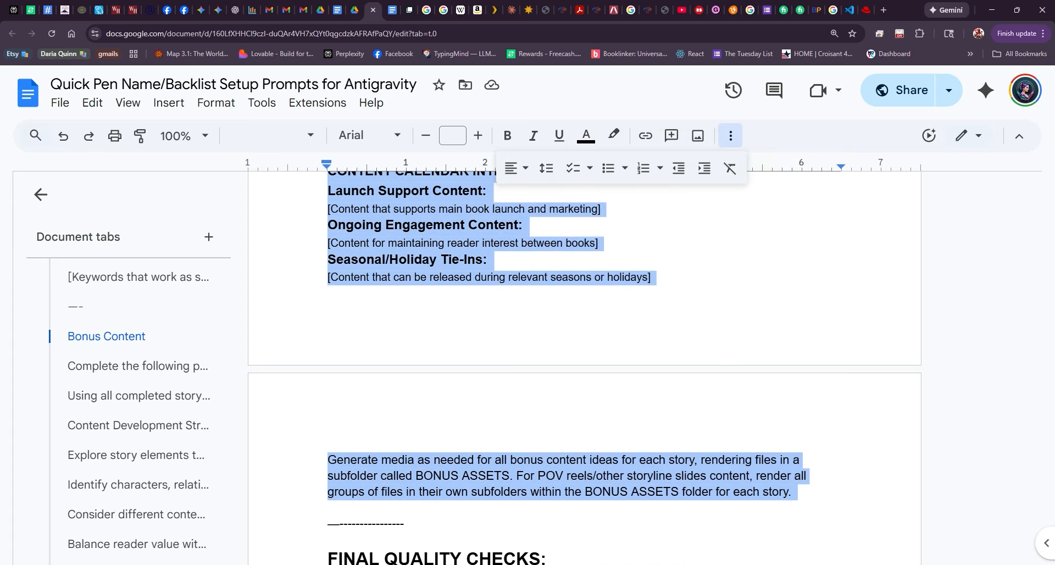
- Switch back to Antigravity, paste the Bonus Content prompt into the agent chat and send it
left_click(915, 541)
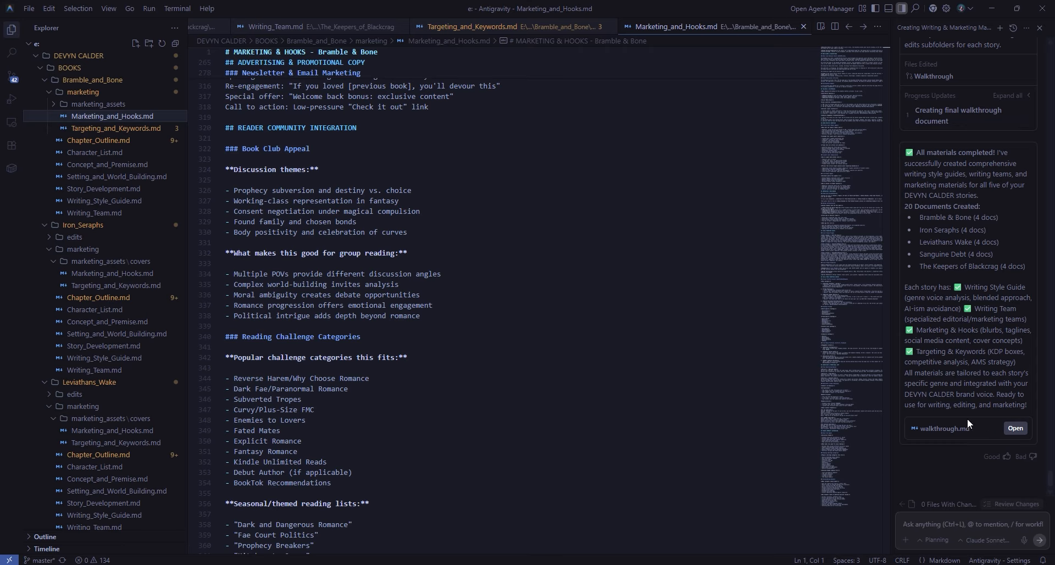
left_click(967, 519)
key("ctrl+v")
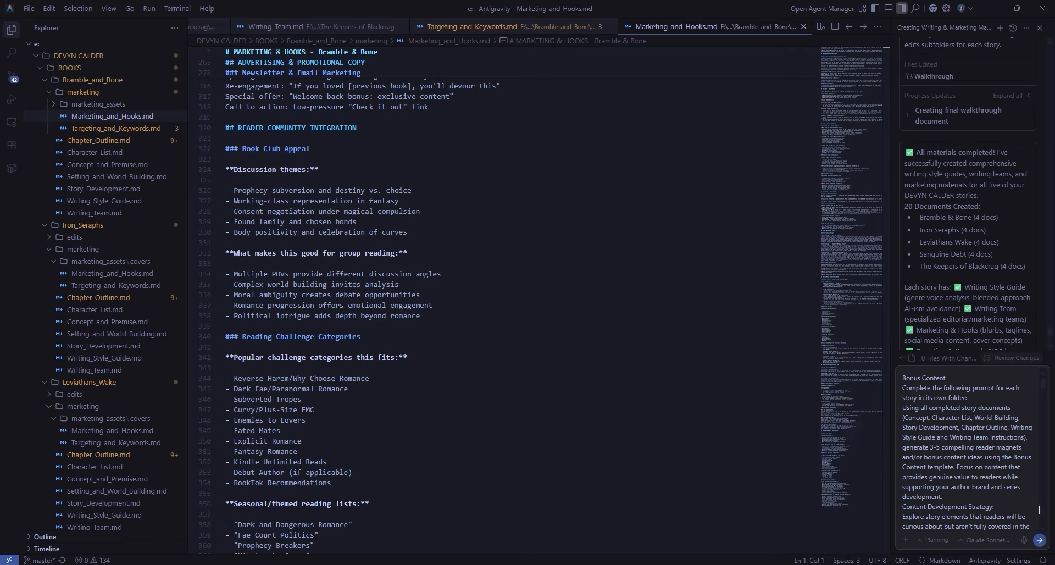
left_click(1039, 542)
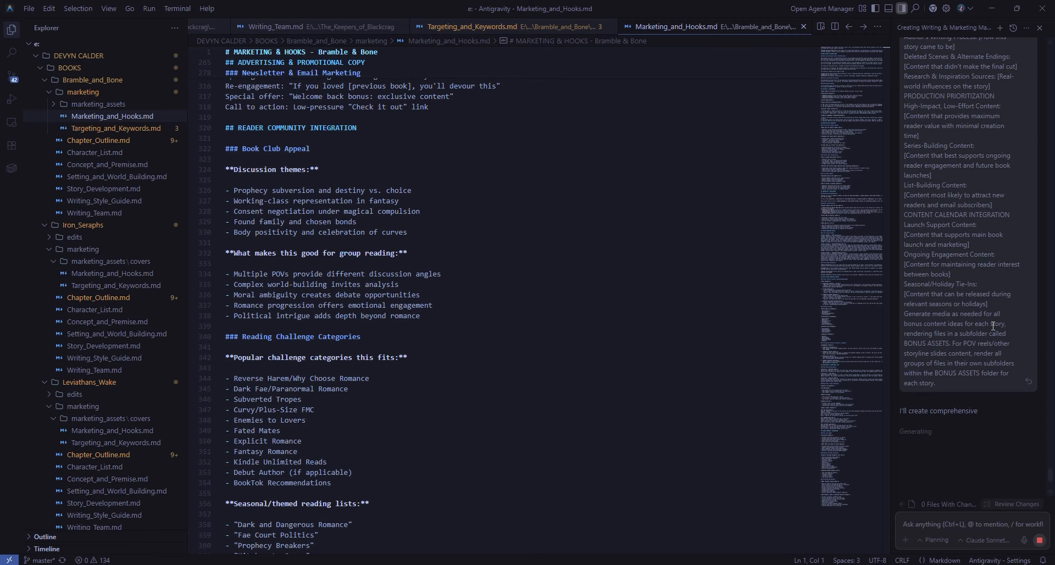
- Check the sent prompt and accept the agent's commands creating BONUS_ASSETS folders for Bramble_and_Bone, Iron_Seraphs, Leviathans_Wake and Sanguine_Debt
scroll(993, 325, "up", 10)
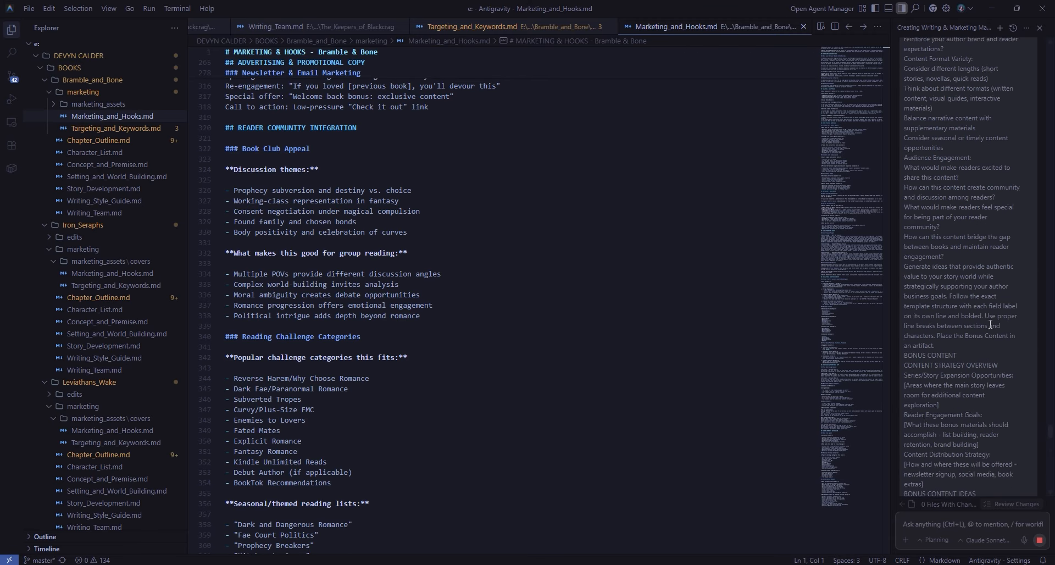
scroll(991, 324, "up", 10)
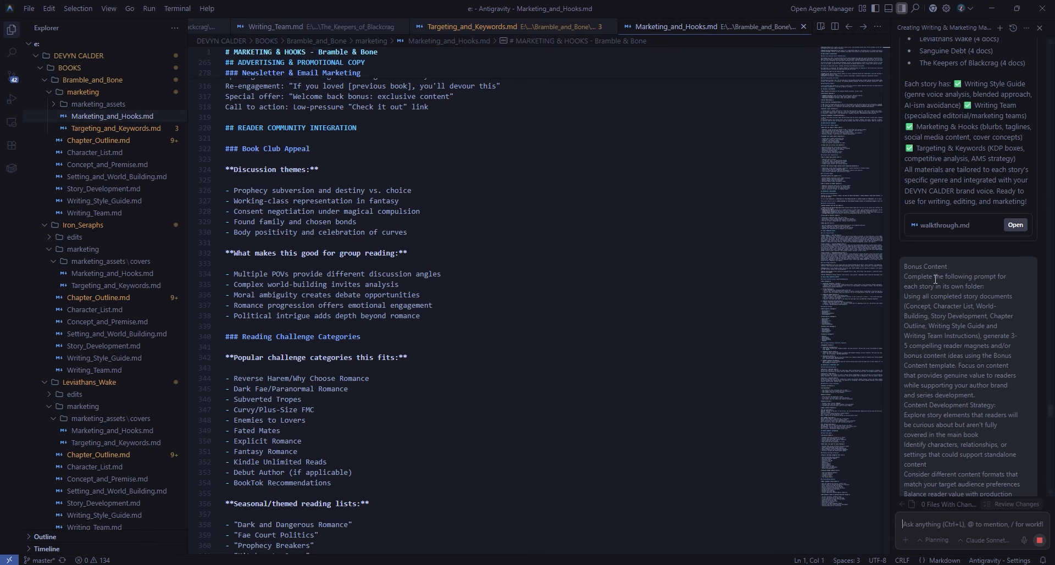
scroll(1005, 299, "down", 15)
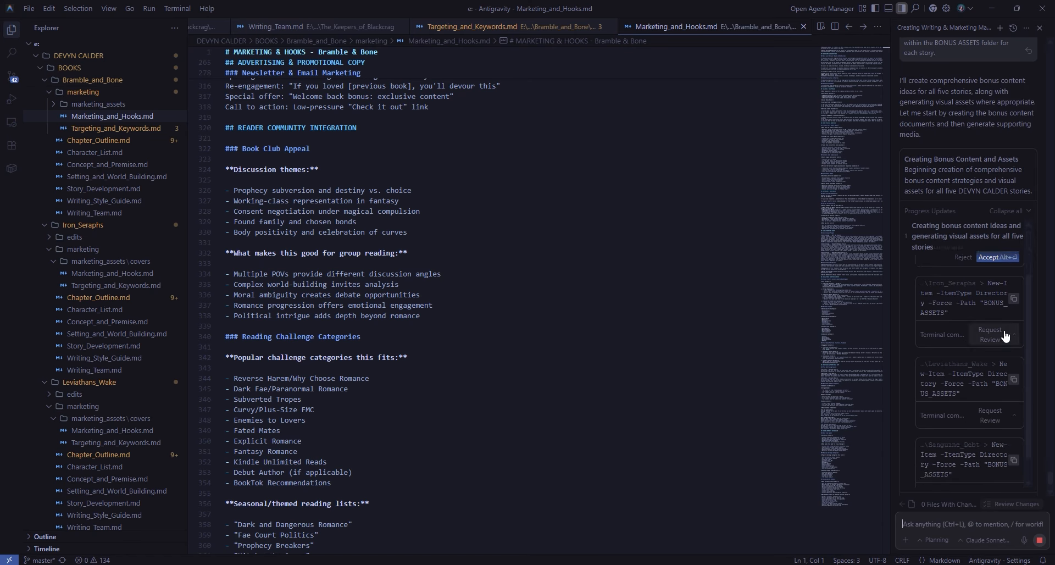
left_click(988, 323)
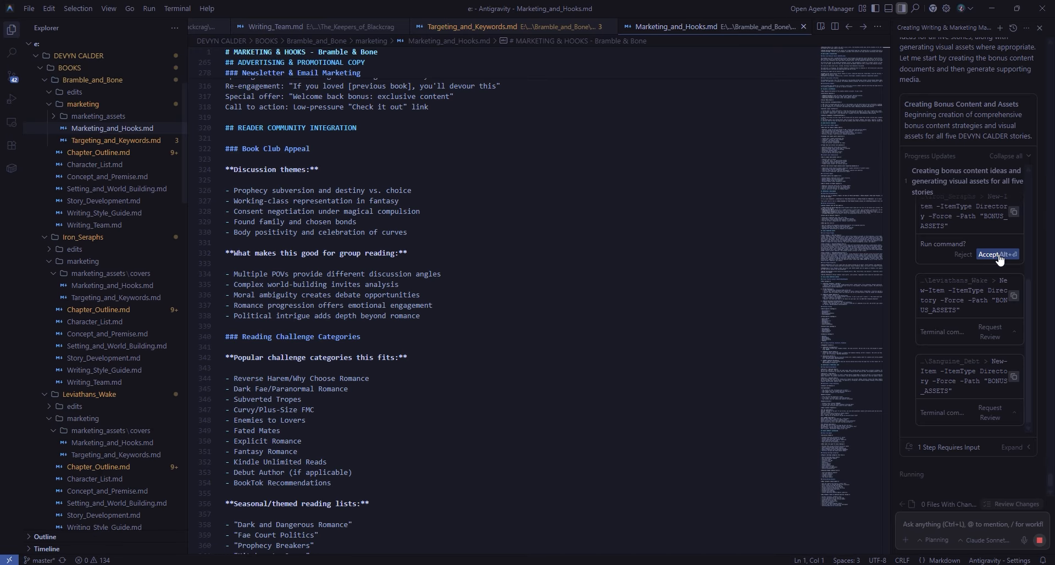
left_click(999, 255)
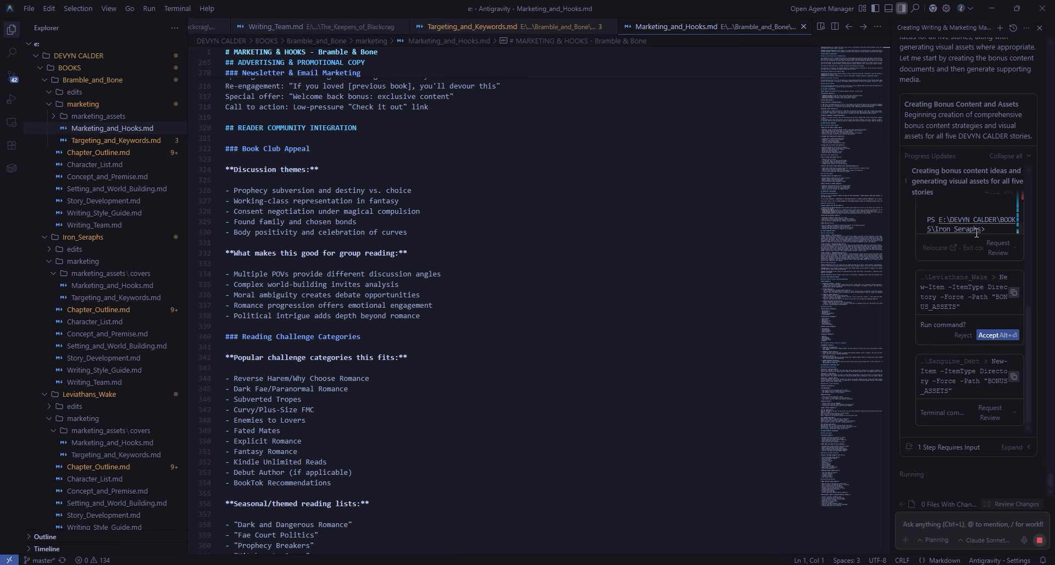
left_click(997, 337)
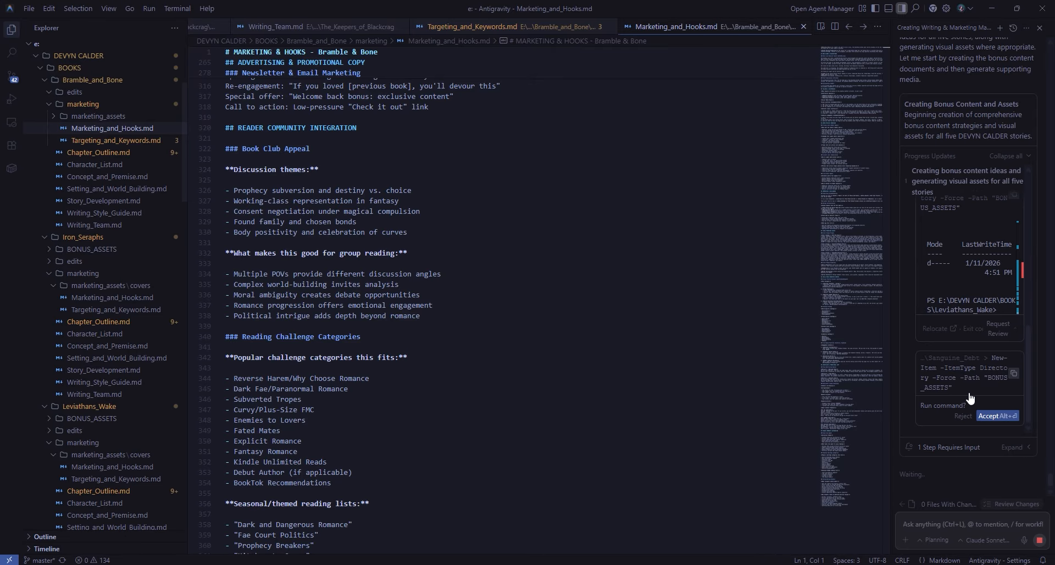
left_click(998, 416)
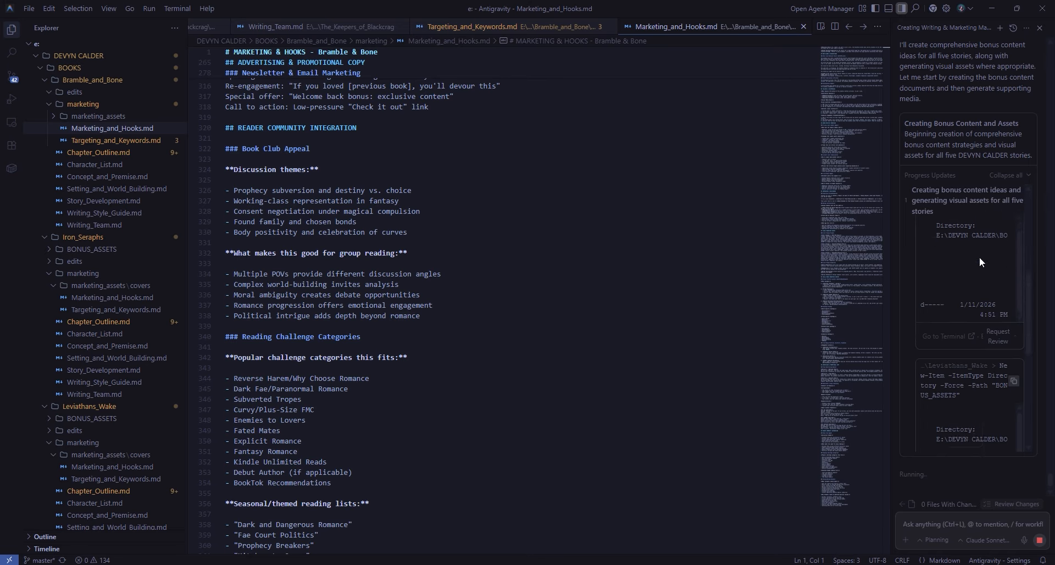
- Check the story folders for BONUS_ASSETS and look over the agent's terminal output
scroll(110, 280, "down", 10)
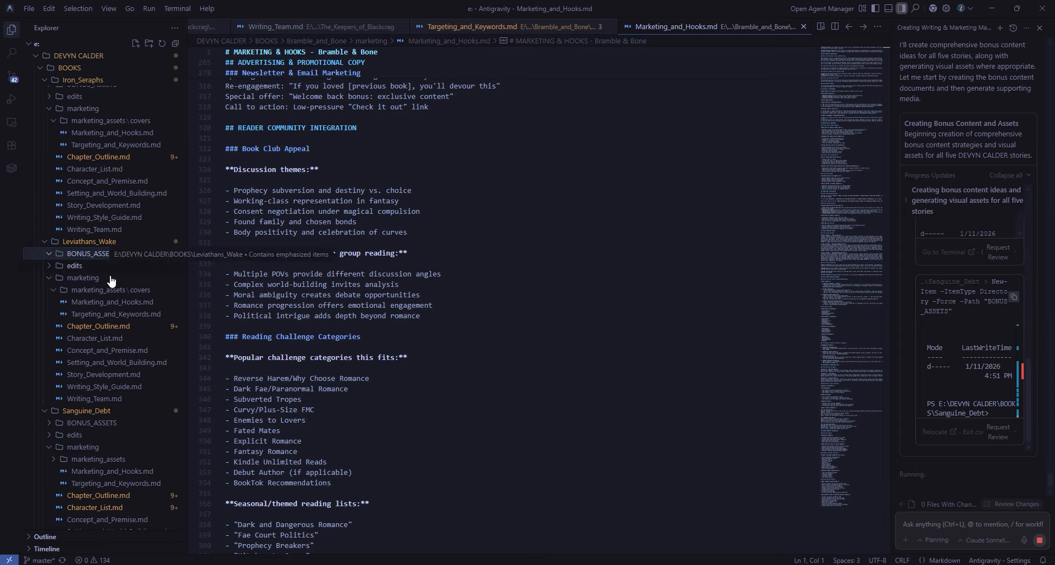
scroll(102, 285, "up", 2)
scroll(973, 300, "up", 4)
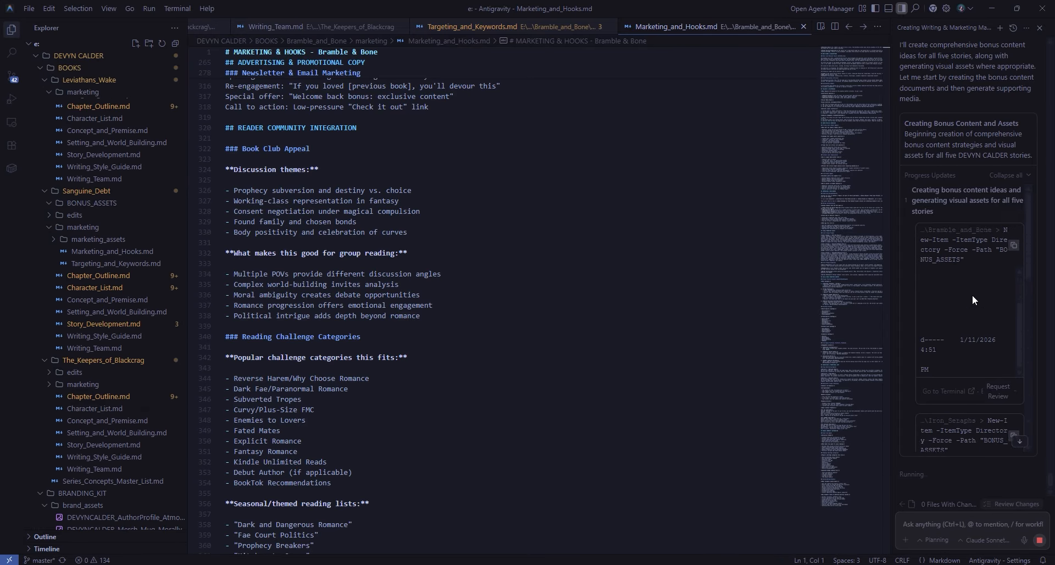
scroll(973, 307, "down", 3)
scroll(133, 264, "up", 13)
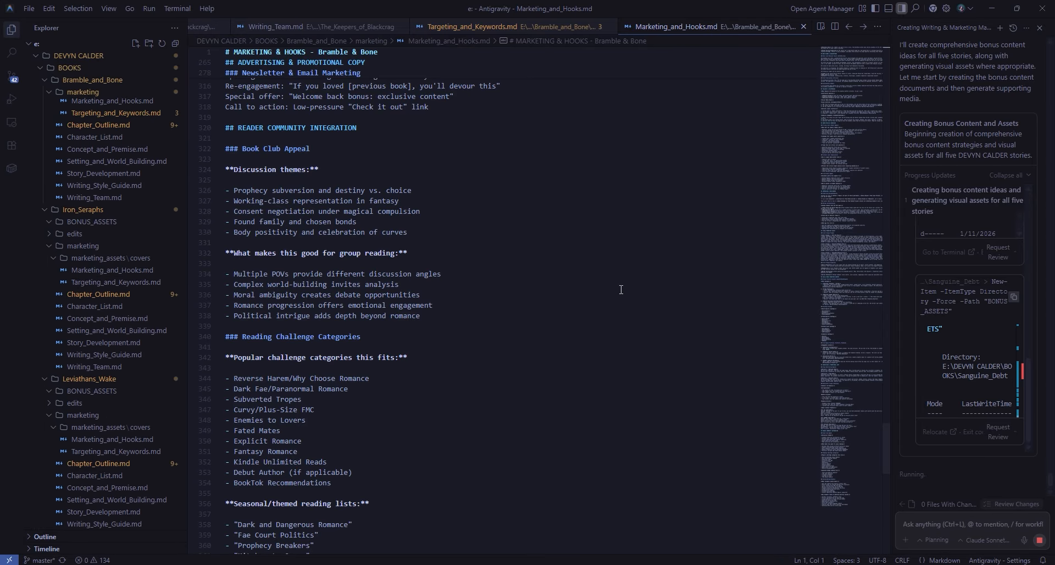
- Open Bramble_and_Bone's Bonus_Content.md and read its bonus ideas, prequel opportunities, production prioritization and content calendar
left_click(1015, 504)
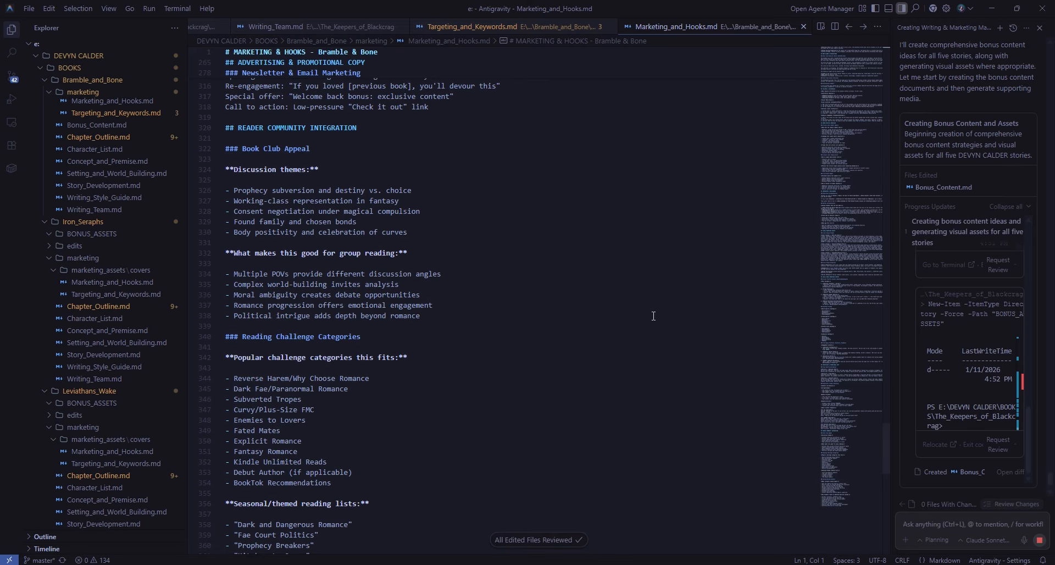
left_click(73, 126)
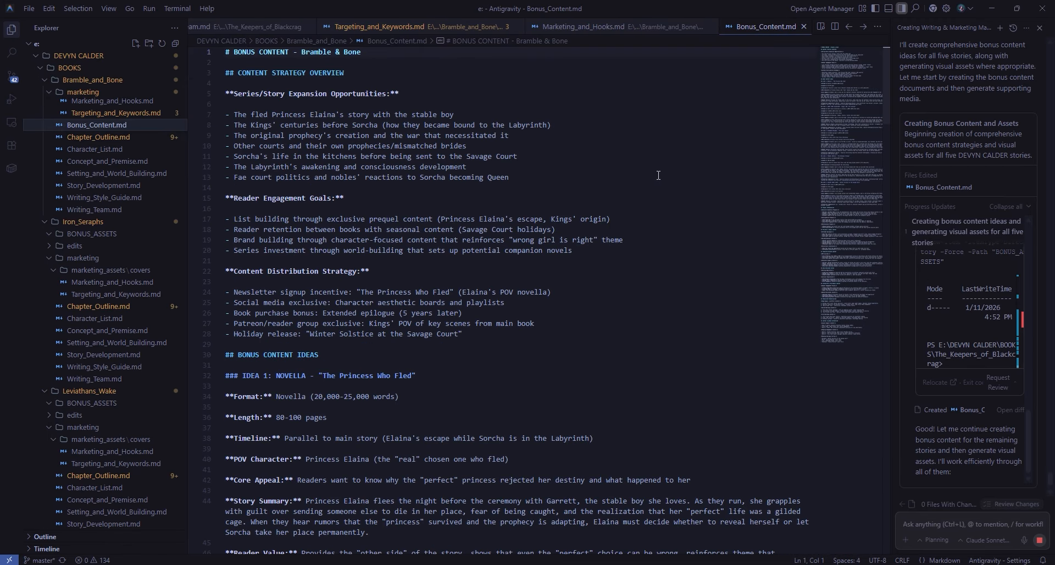
scroll(658, 175, "down", 12)
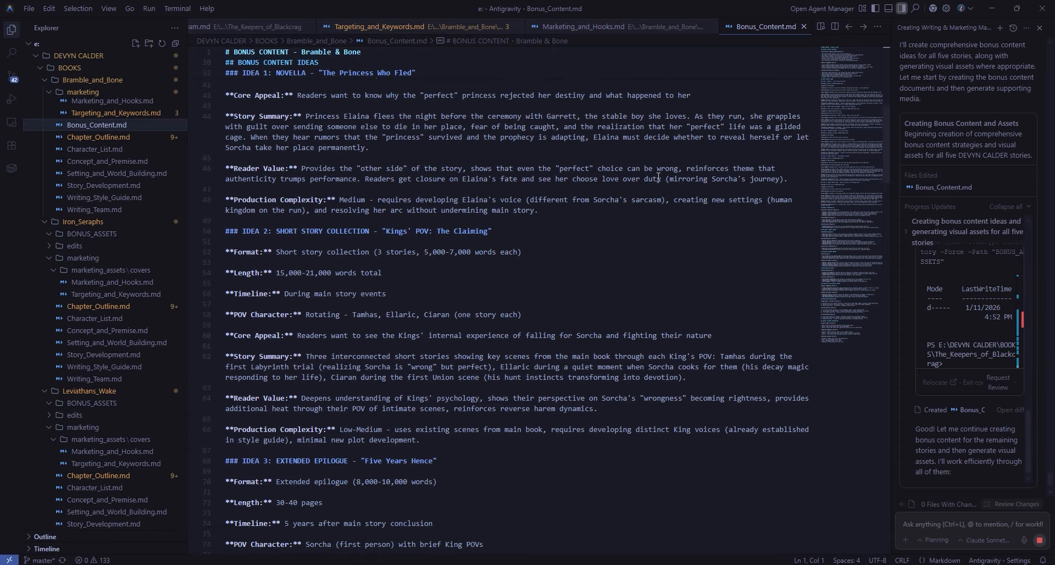
scroll(658, 176, "down", 5)
scroll(658, 176, "down", 15)
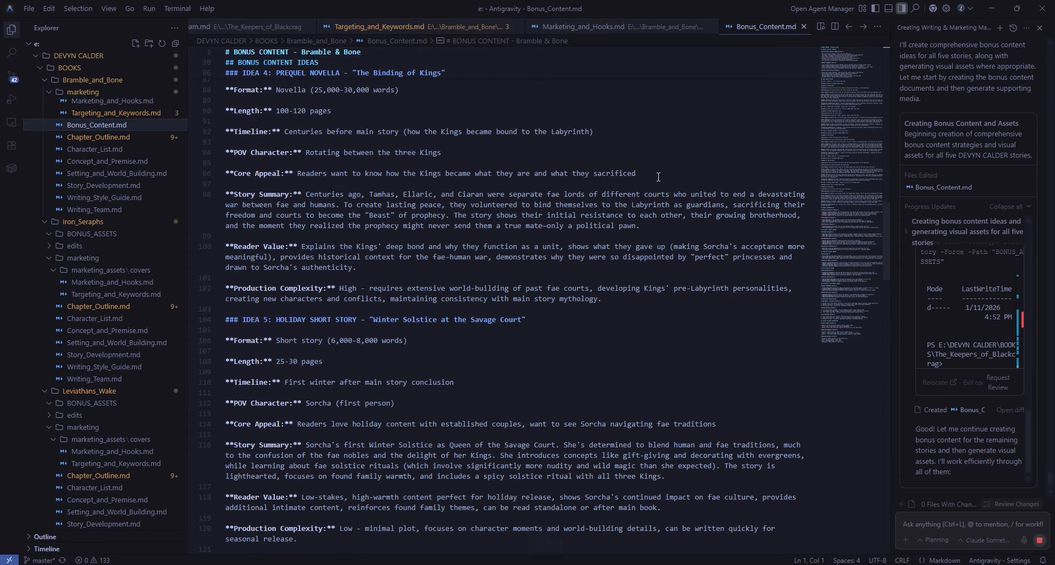
scroll(662, 178, "down", 3)
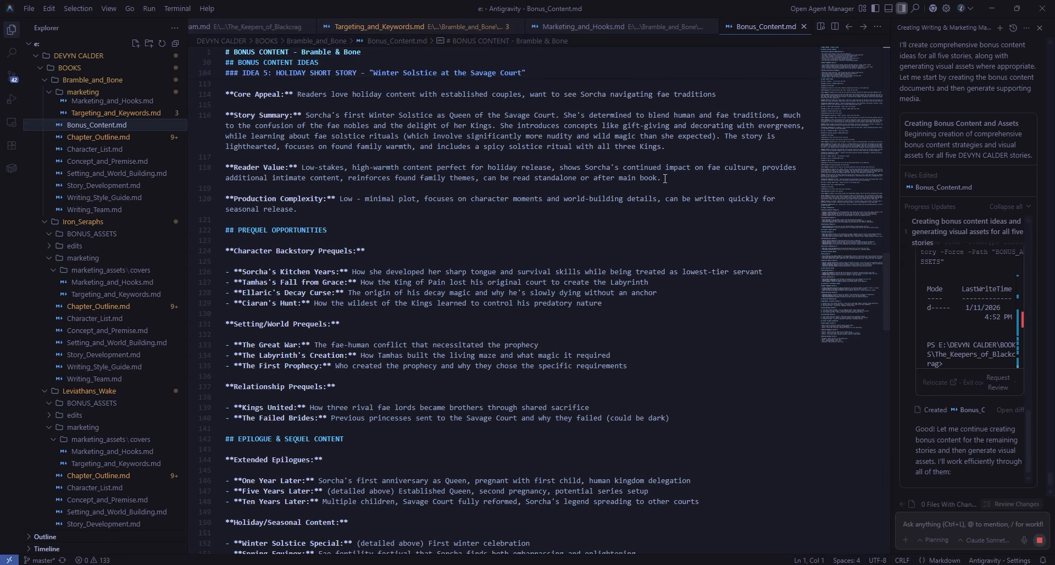
scroll(665, 178, "down", 8)
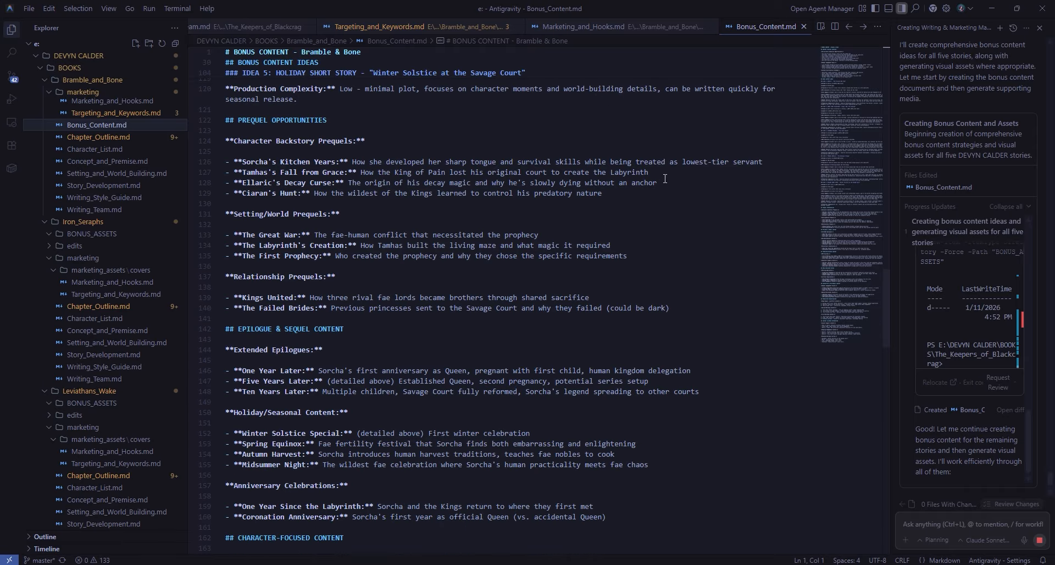
scroll(665, 178, "down", 20)
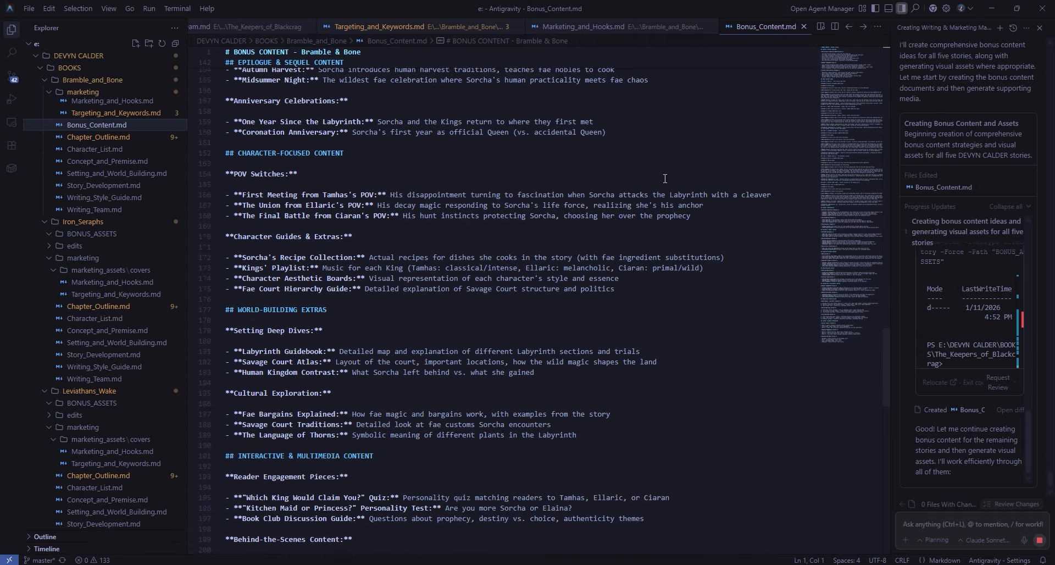
scroll(665, 178, "down", 3)
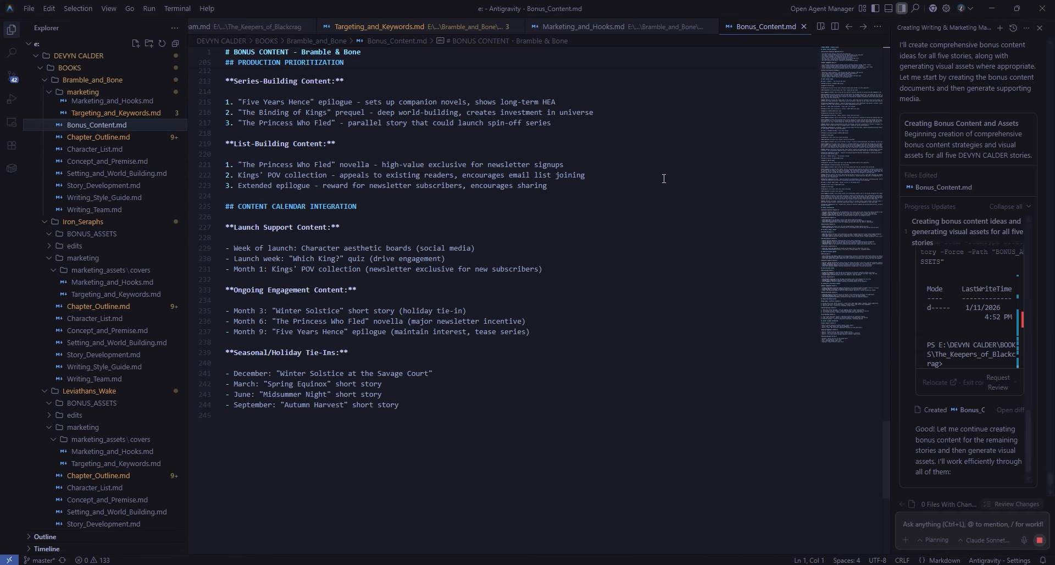
scroll(663, 178, "up", 13)
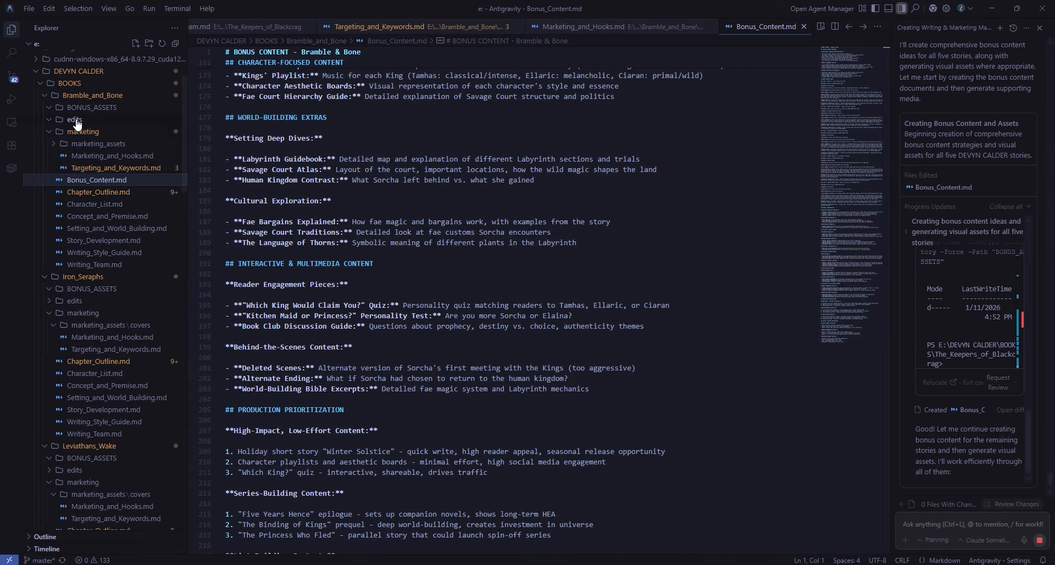
- Check Bramble_and_Bone's BONUS_ASSETS folder and go back over its bonus content document up to the content strategy overview
left_click(75, 106)
left_click(52, 108)
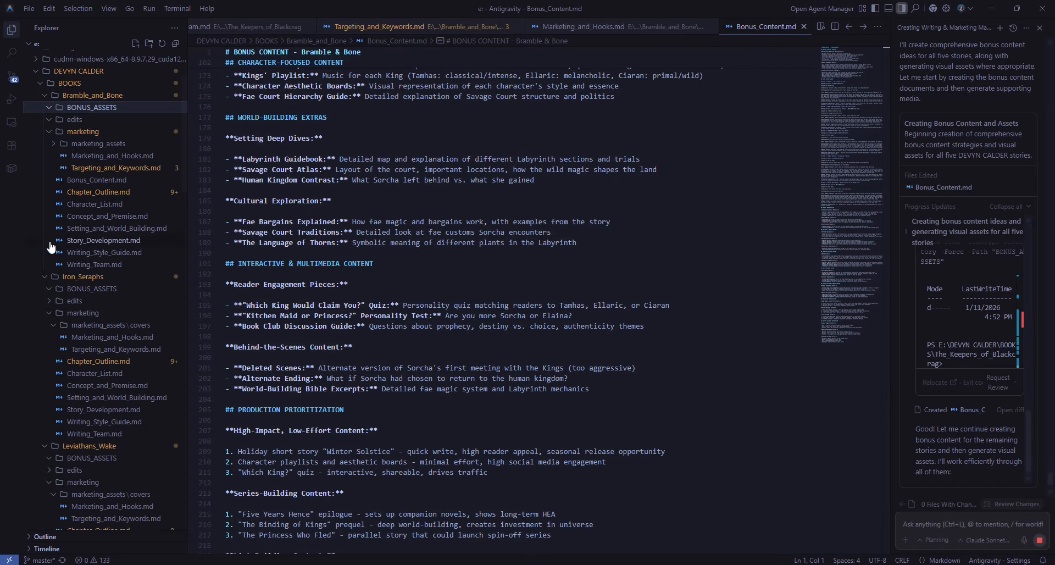
scroll(518, 251, "up", 4)
scroll(518, 251, "up", 15)
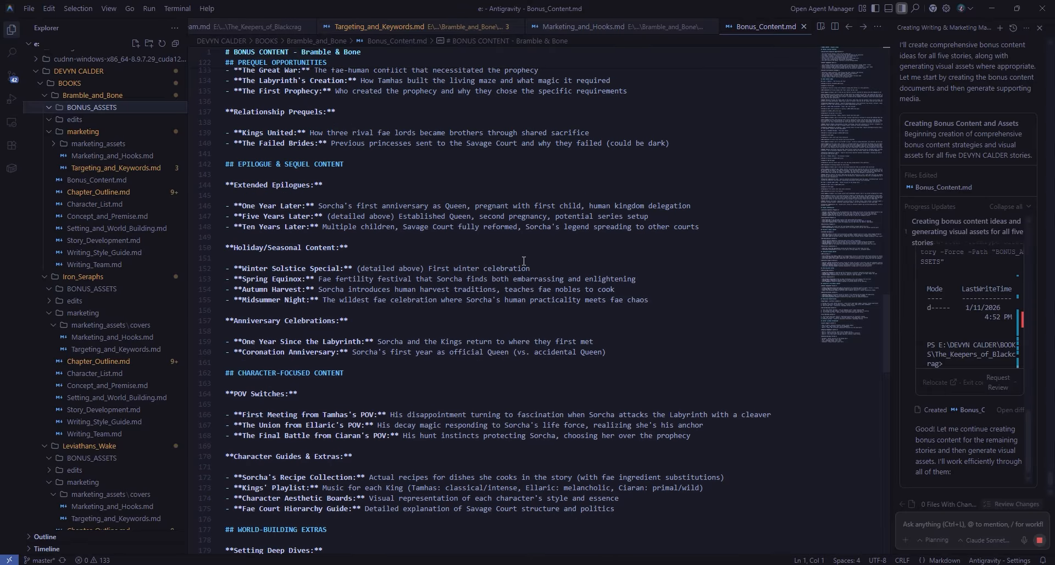
scroll(527, 266, "up", 17)
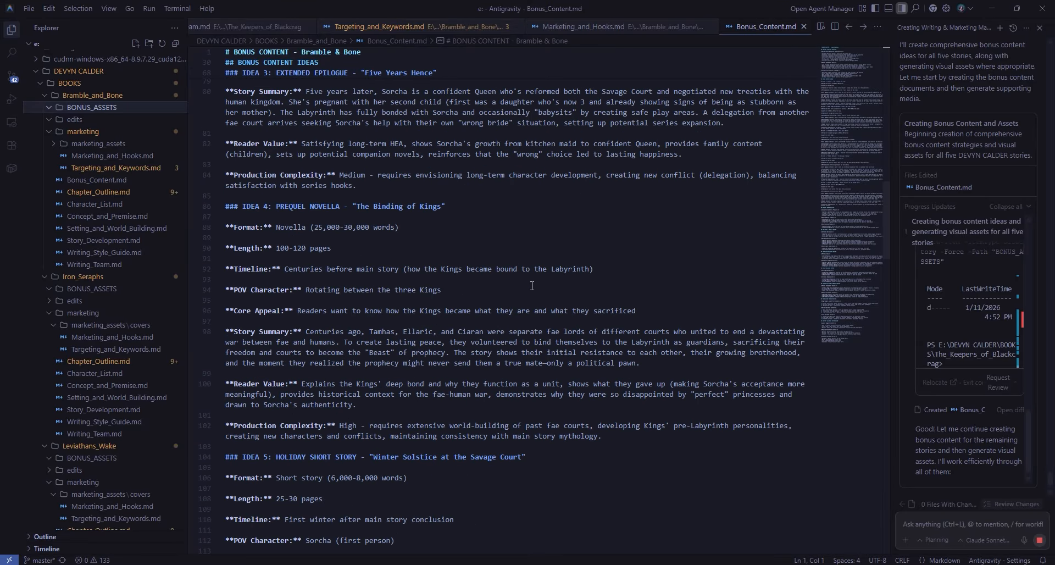
scroll(577, 298, "up", 15)
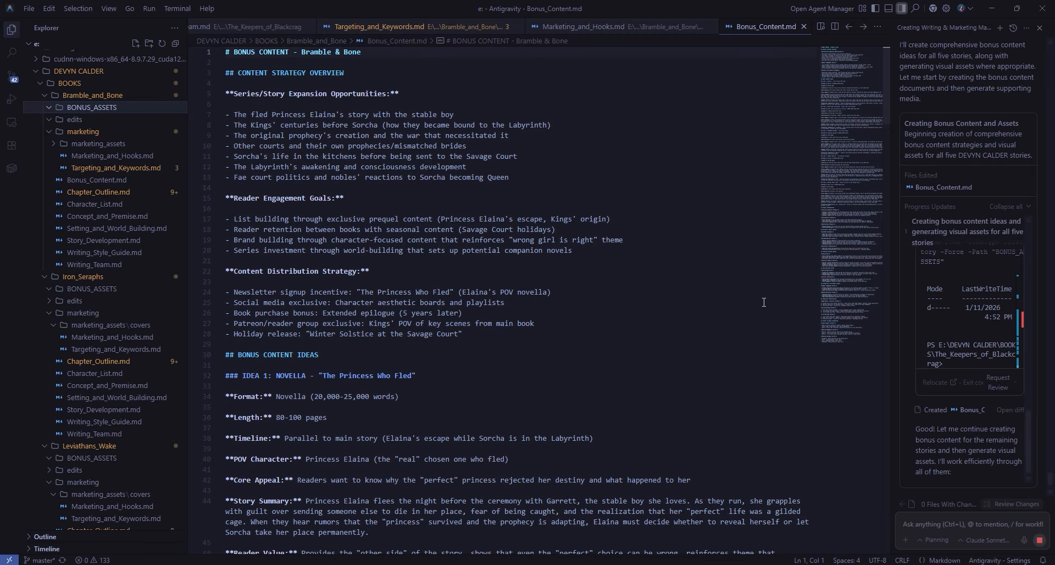
- Look at Iron_Seraphs' Bonus_Content.md and open the generated Sorcha Aesthetic image
scroll(82, 243, "down", 10)
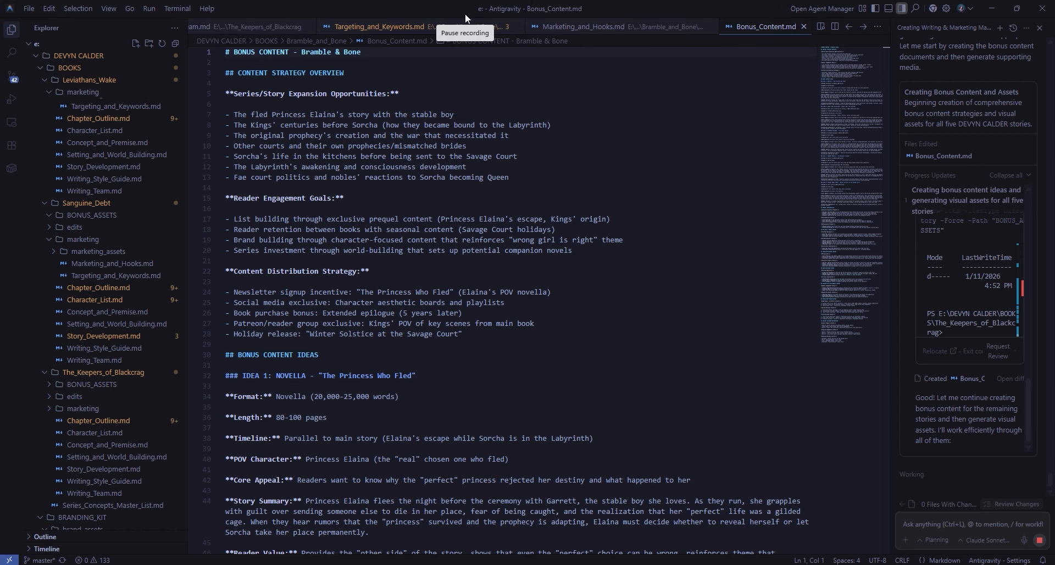
left_click(1023, 502)
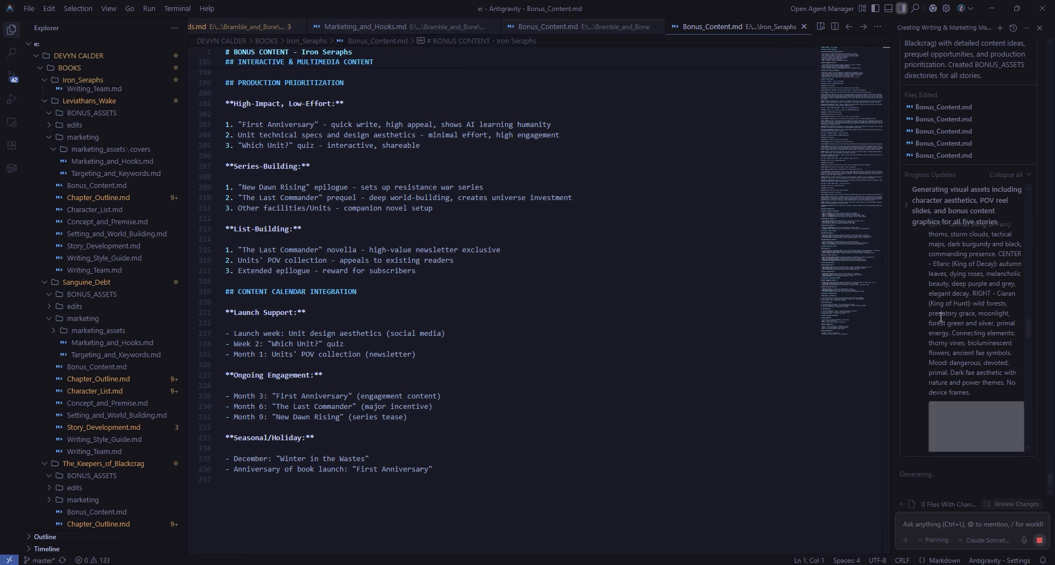
left_click(976, 393)
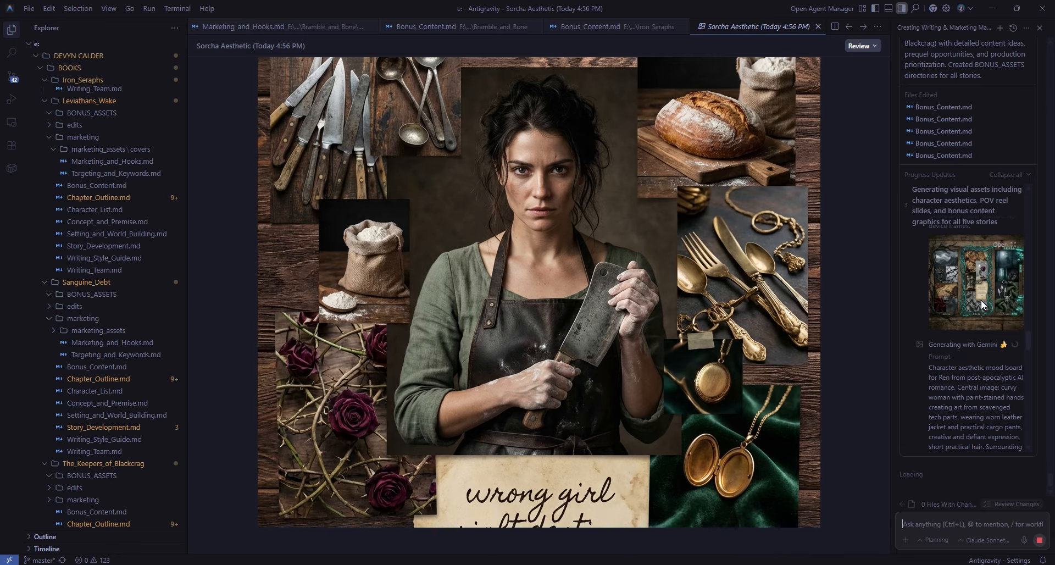
- View the agent's generated Fae Kings Aesthetic, Ren Aesthetic and Elodie Aesthetic mood boards
scroll(981, 302, "up", 5)
scroll(978, 305, "down", 4)
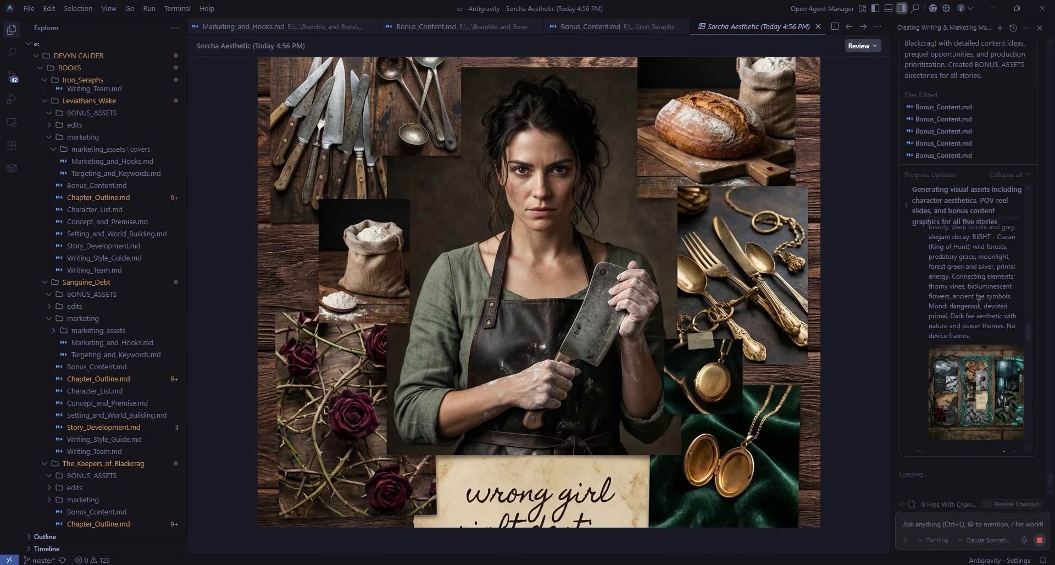
left_click(973, 398)
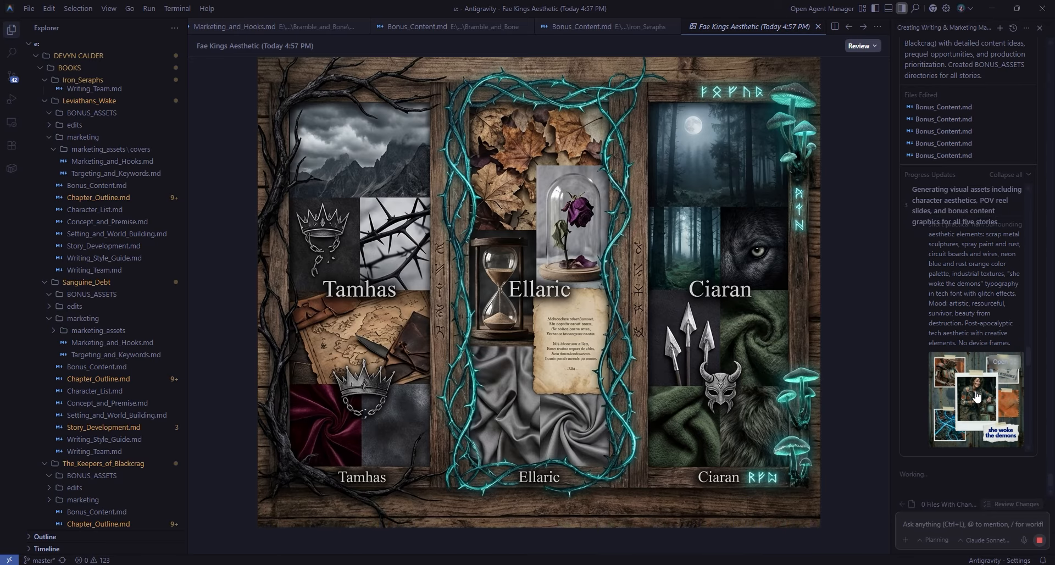
left_click(976, 397)
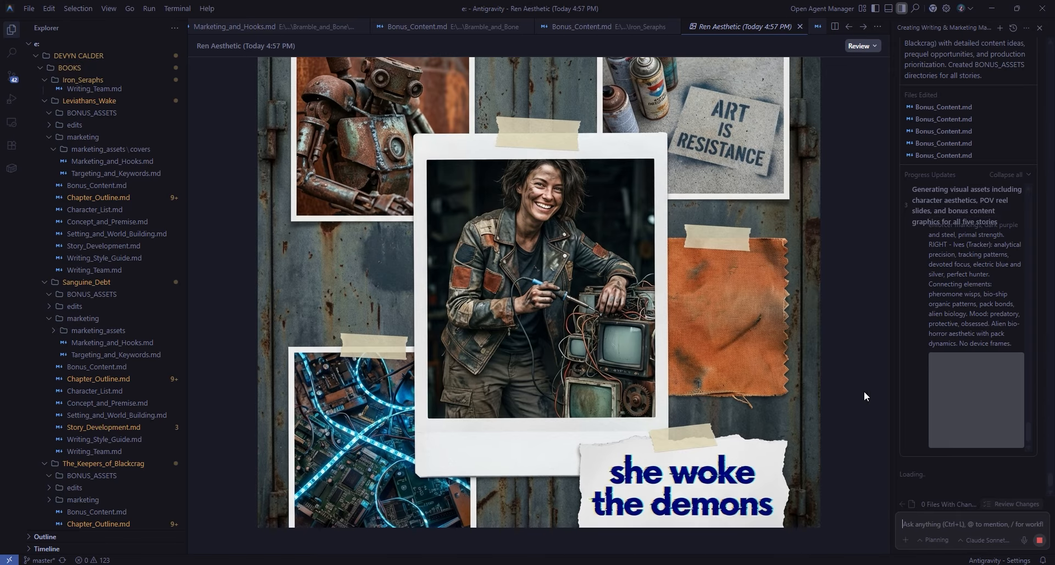
scroll(1011, 380, "up", 5)
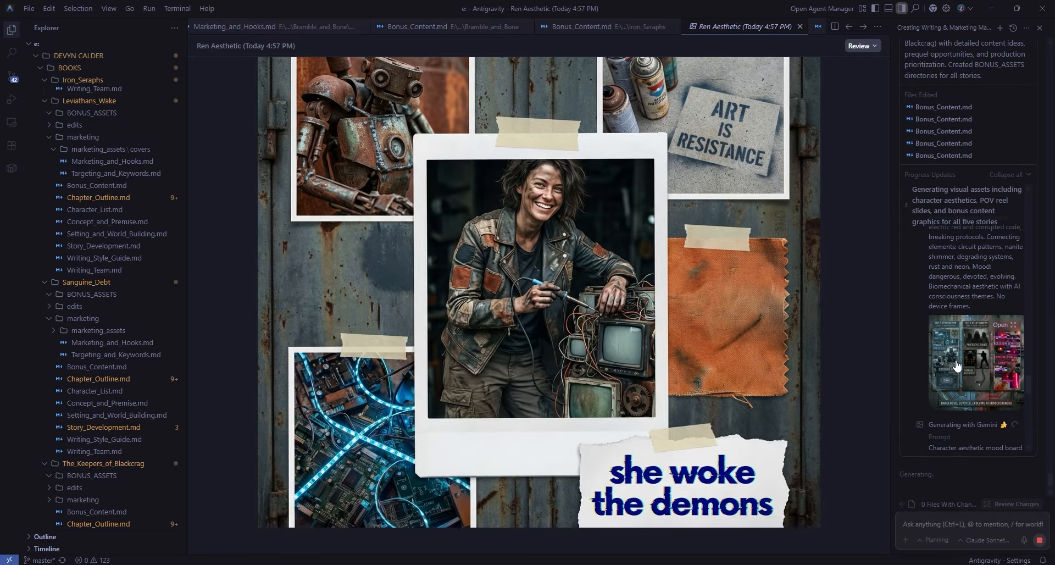
left_click(1002, 379)
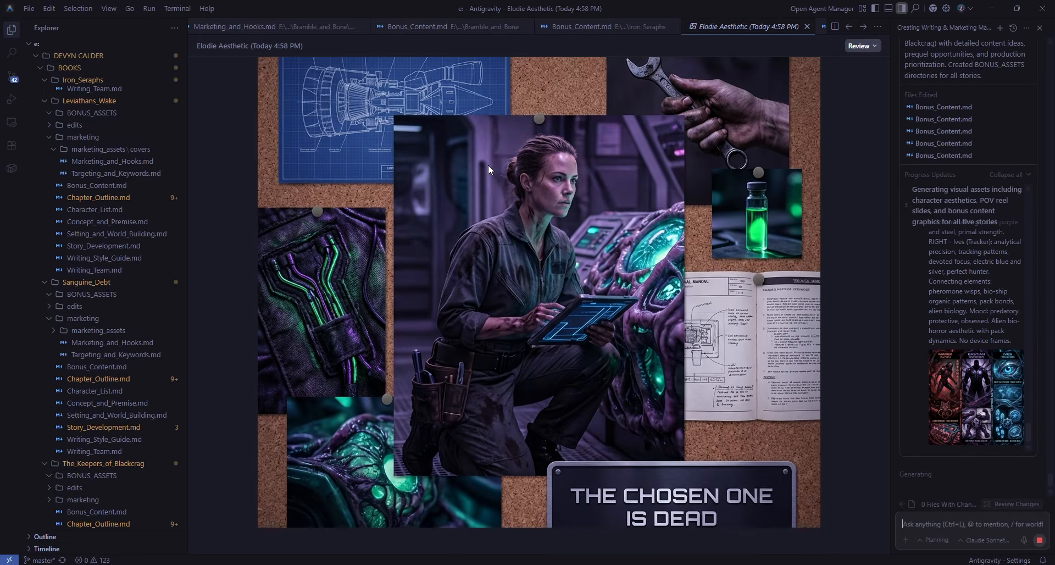
- View the generated Warlords Aesthetic, Maeve Aesthetic and Wardens Aesthetic boards
left_click(990, 374)
scroll(962, 353, "up", 2)
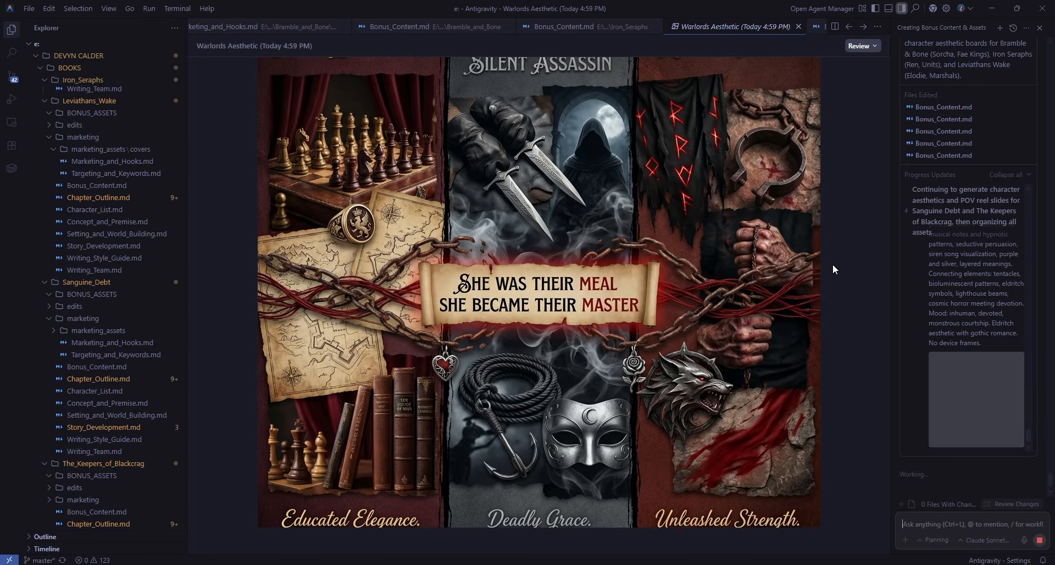
left_click(955, 413)
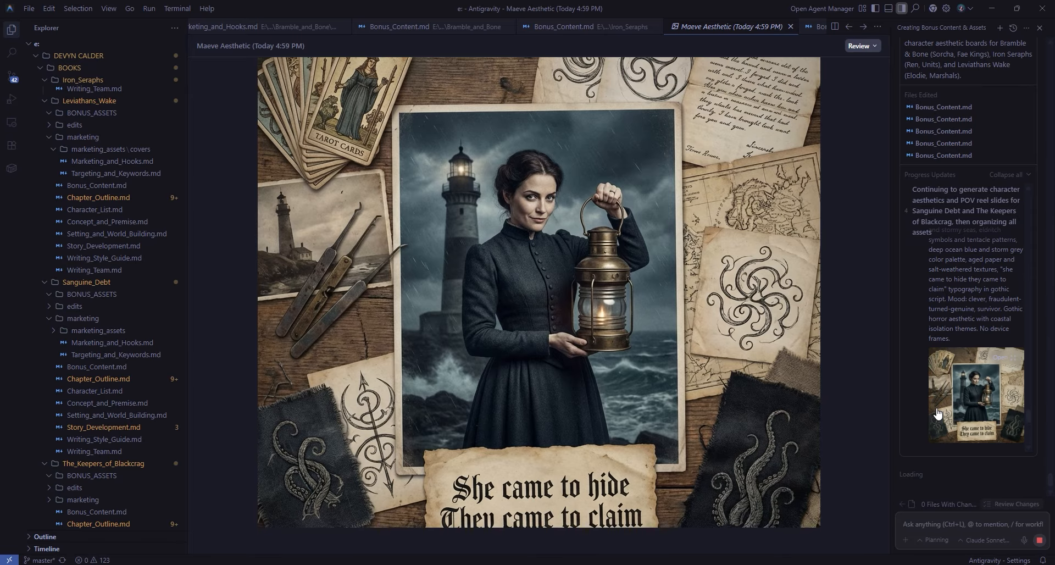
left_click(995, 396)
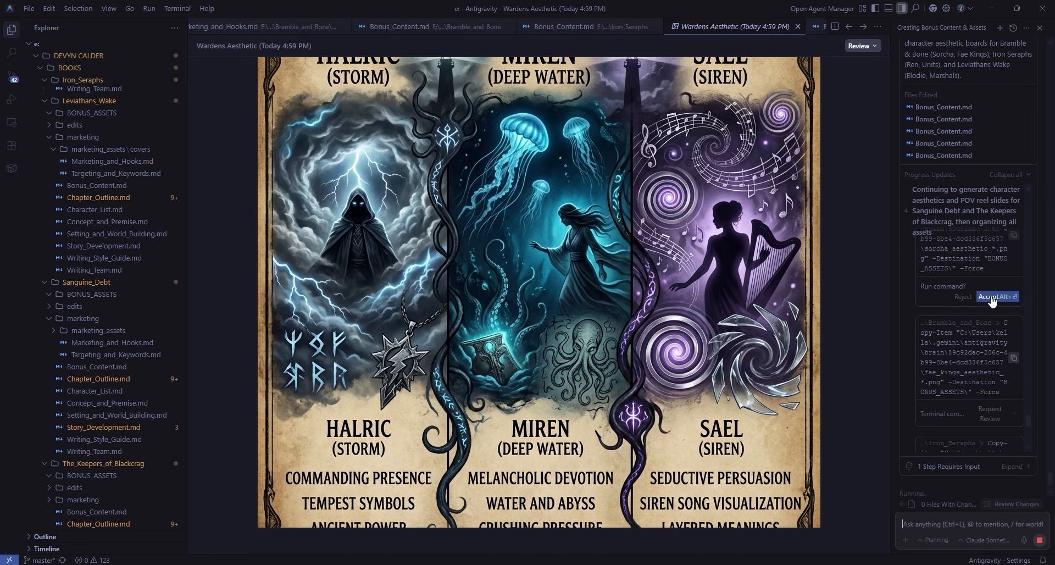
- Look through the agent's pending copy commands and accept the one placing the sorcha_aesthetic images in Bramble_and_Bone's BONUS_ASSETS folder
left_click(994, 295)
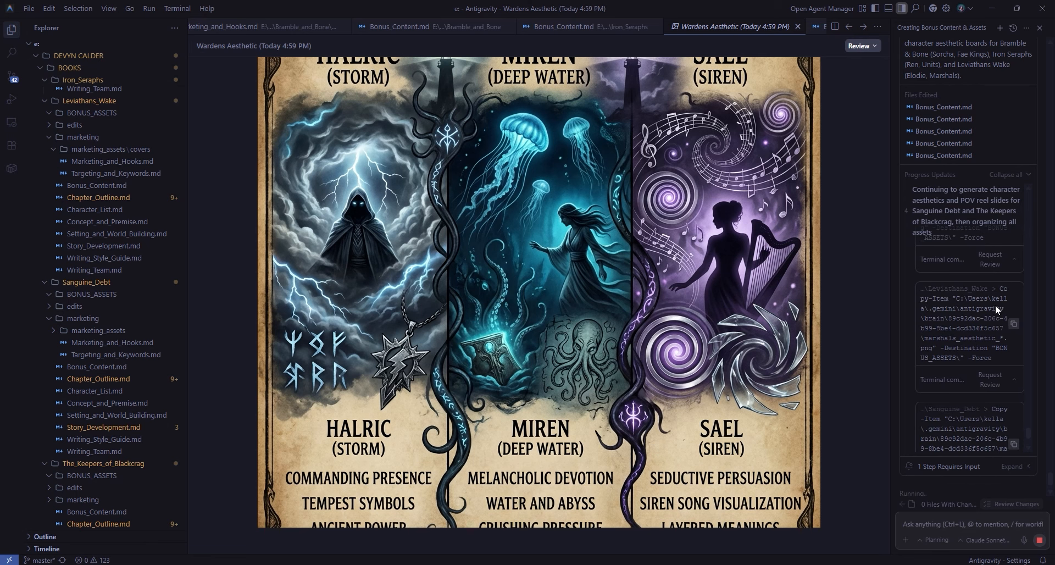
left_click(998, 364)
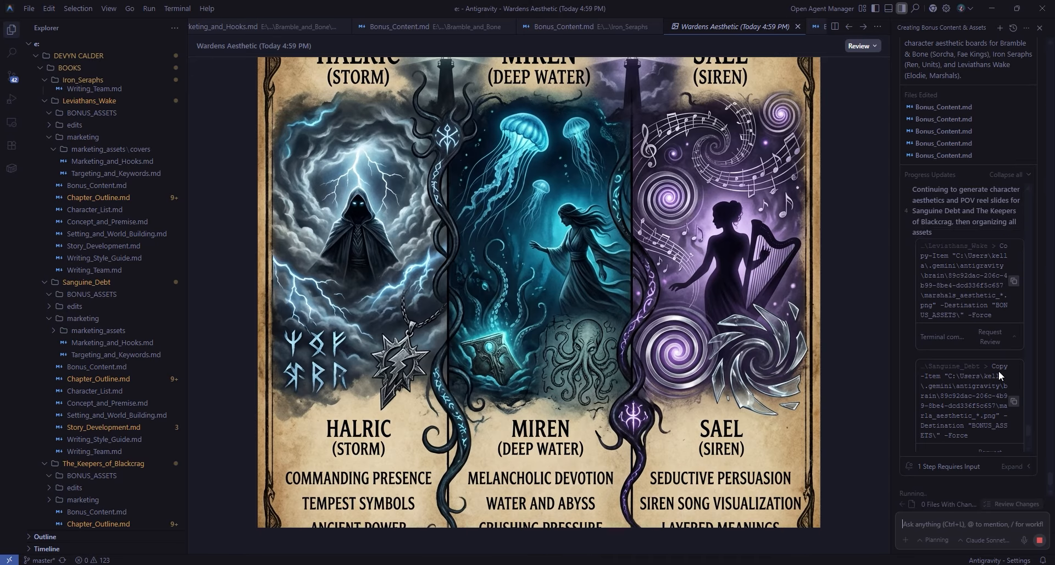
left_click(998, 370)
scroll(999, 376, "down", 10)
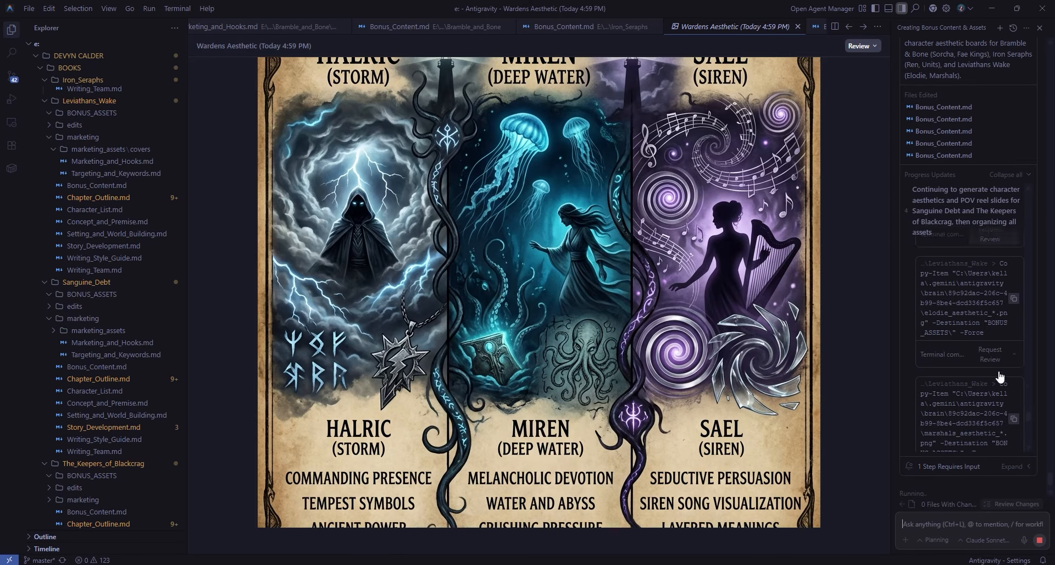
scroll(993, 369, "down", 1)
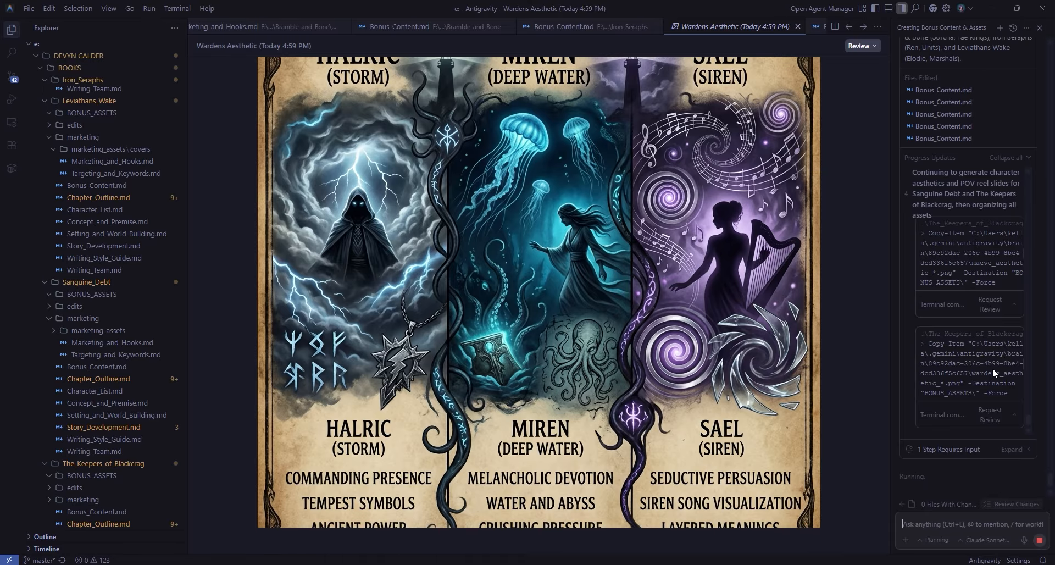
scroll(994, 379, "up", 5)
scroll(993, 392, "down", 4)
scroll(989, 358, "up", 2)
scroll(974, 362, "down", 3)
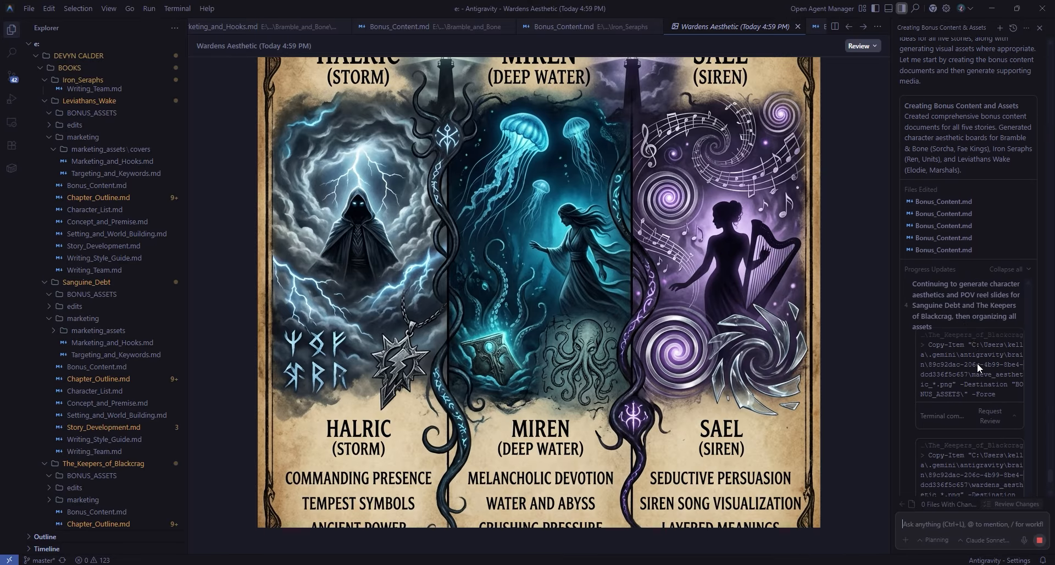
scroll(1028, 313, "up", 3)
scroll(1025, 315, "up", 3)
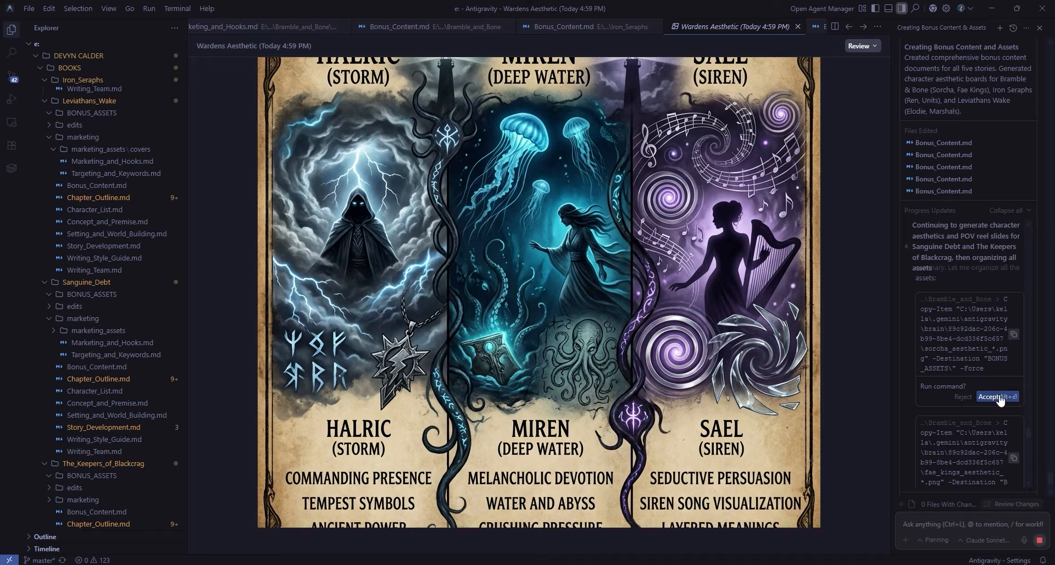
left_click(1005, 397)
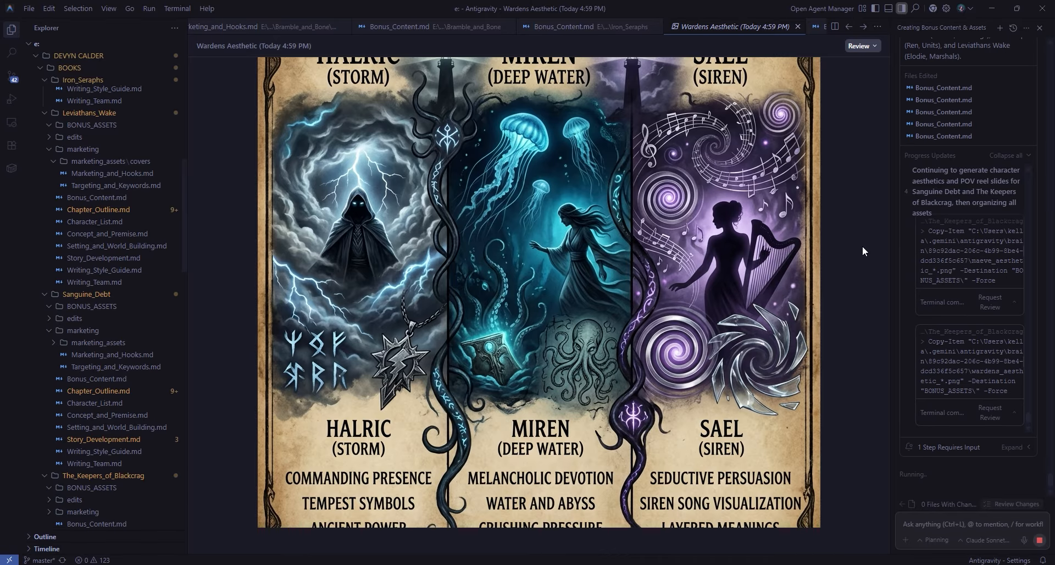
- Expand the step requiring input and accept copying the fae_kings_aesthetic, ren_aesthetic and units_aesthetic images into their stories' BONUS_ASSETS folders
left_click(1027, 446)
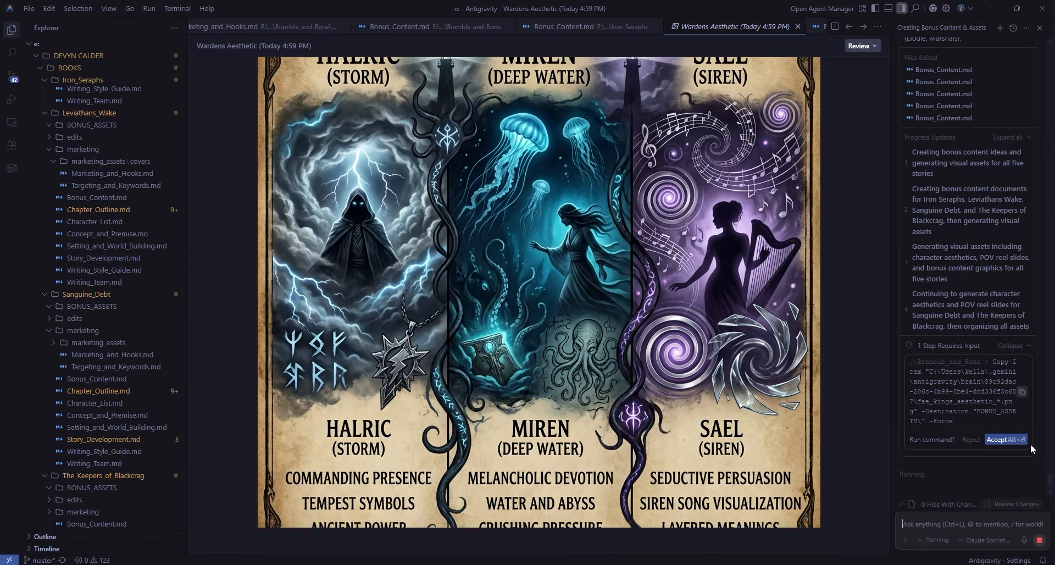
left_click(998, 439)
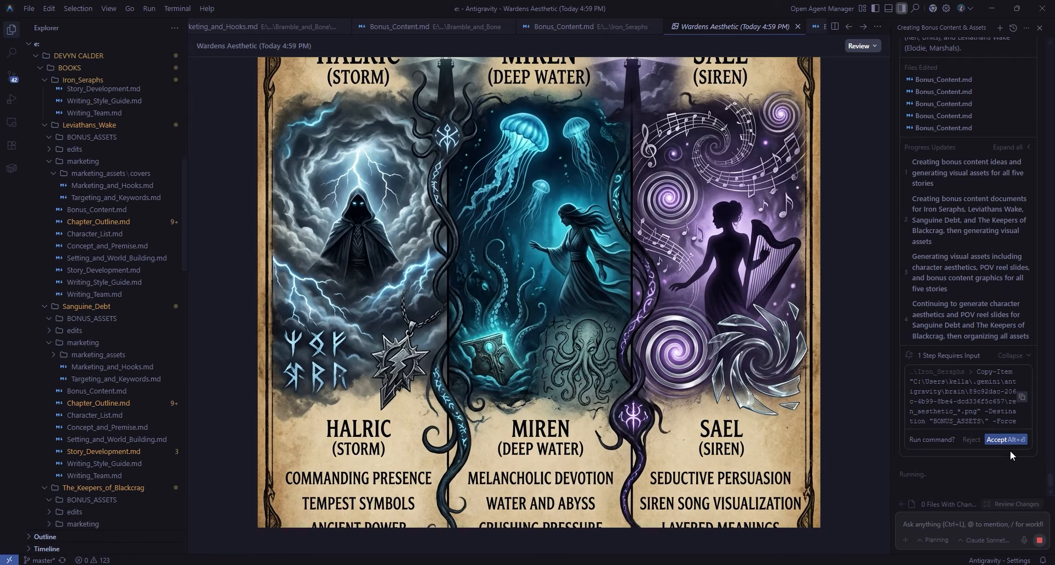
left_click(1010, 438)
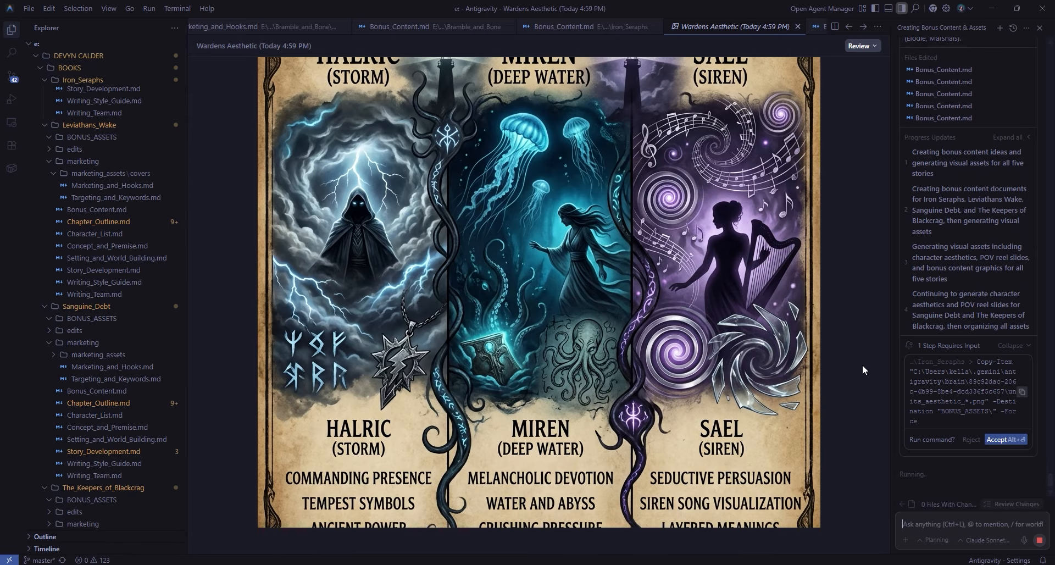
left_click(1015, 443)
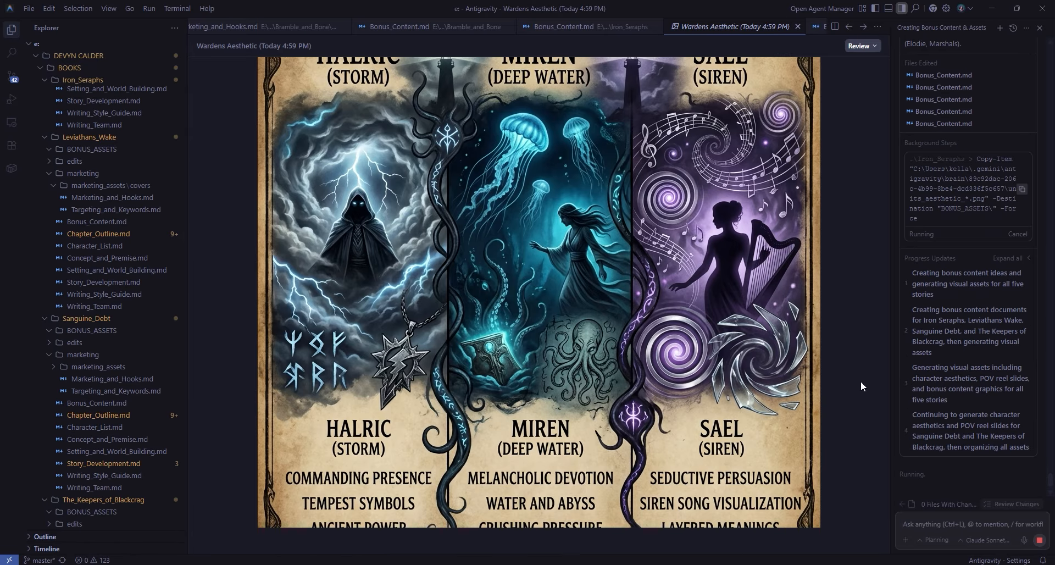
- Approve the remaining image copy command and open saved images from the stories' BONUS_ASSETS folders, including Sanguine_Debt's warlords_aesthetic board
left_click(1020, 443)
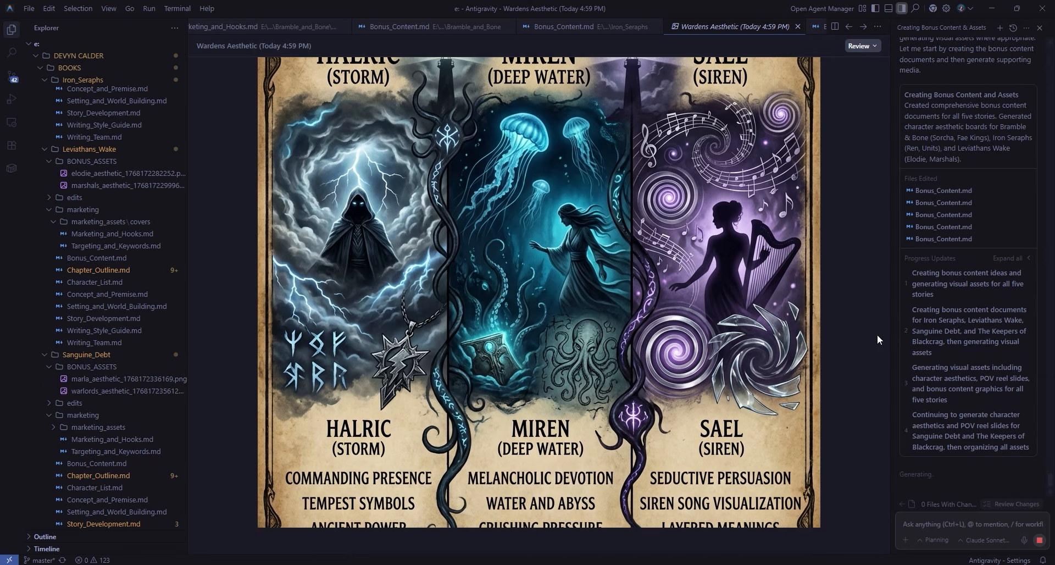
scroll(146, 330, "up", 13)
left_click(146, 327)
scroll(147, 335, "down", 12)
left_click(149, 406)
scroll(148, 357, "down", 8)
left_click(126, 406)
left_click(127, 197)
scroll(127, 275, "up", 20)
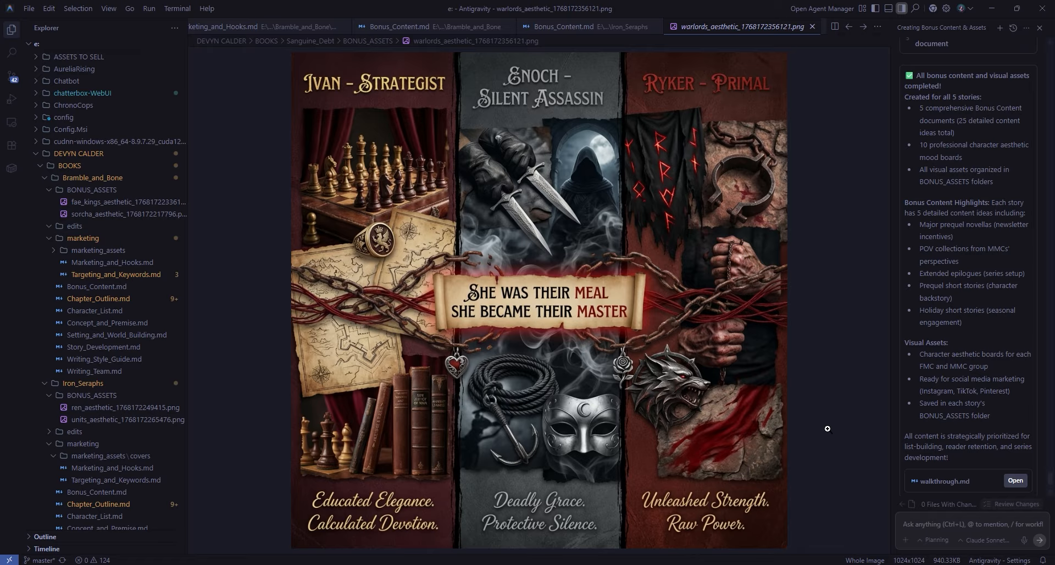
- Check the BONUS_ASSETS folder contents of each story in the BOOKS file tree
scroll(95, 254, "down", 10)
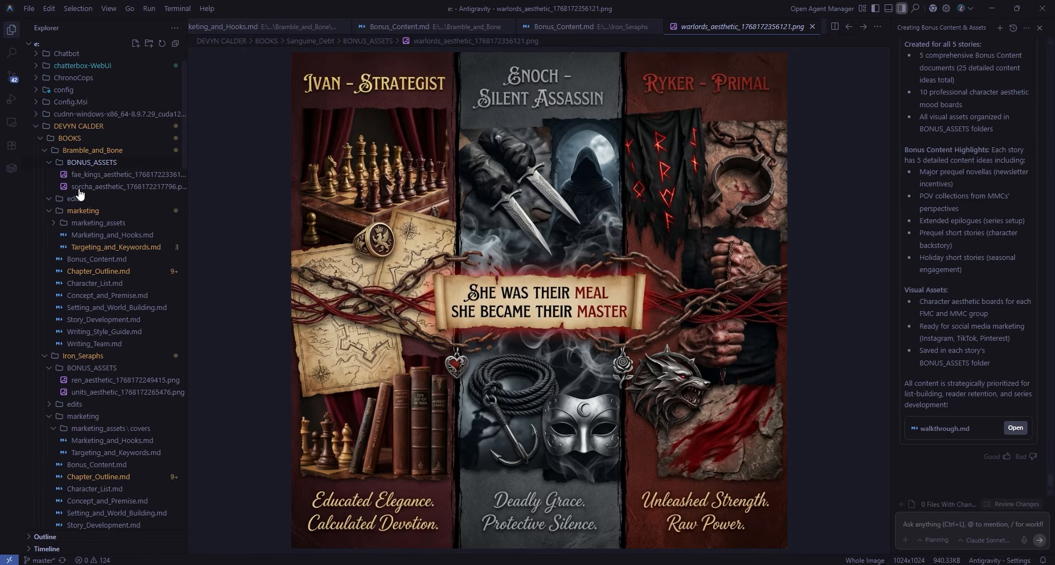
scroll(96, 258, "down", 10)
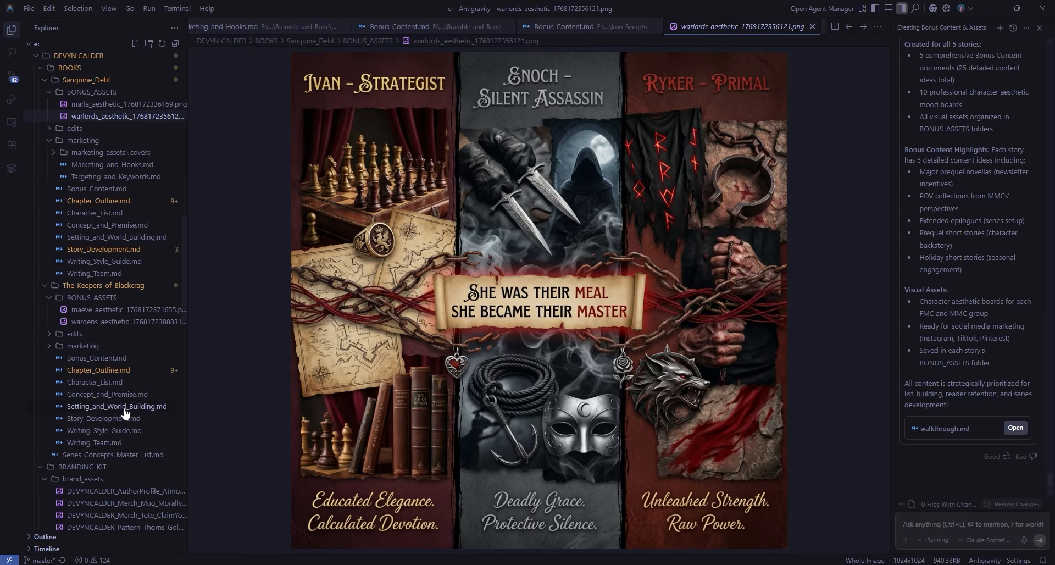
scroll(101, 266, "up", 8)
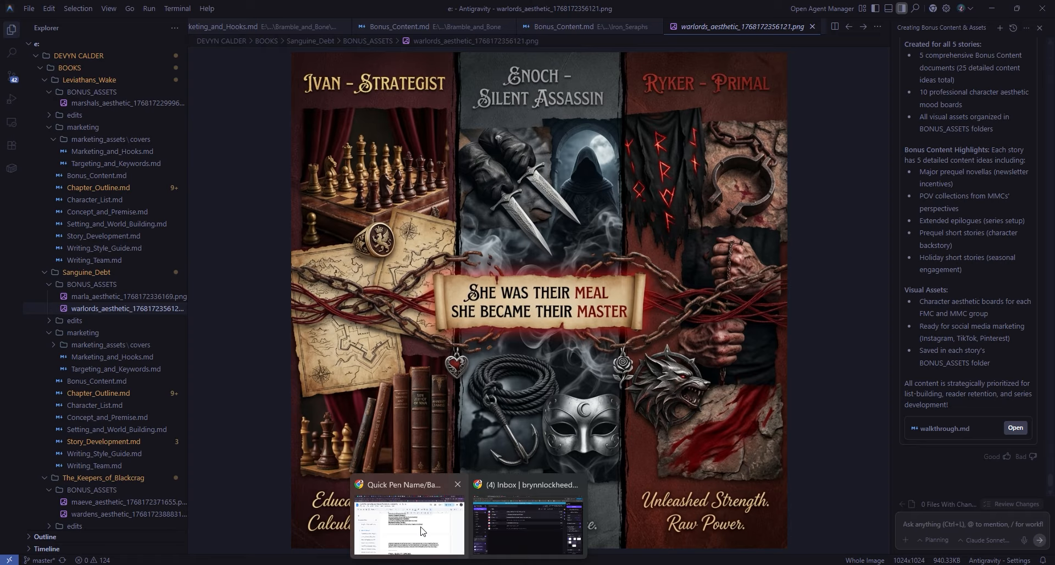
- Switch to the Quick Pen Name/Backlist Setup Prompts document in Google Docs and copy the prompt paragraph under FINAL QUALITY CHECKS
left_click(412, 522)
scroll(391, 324, "down", 8)
scroll(391, 324, "up", 3)
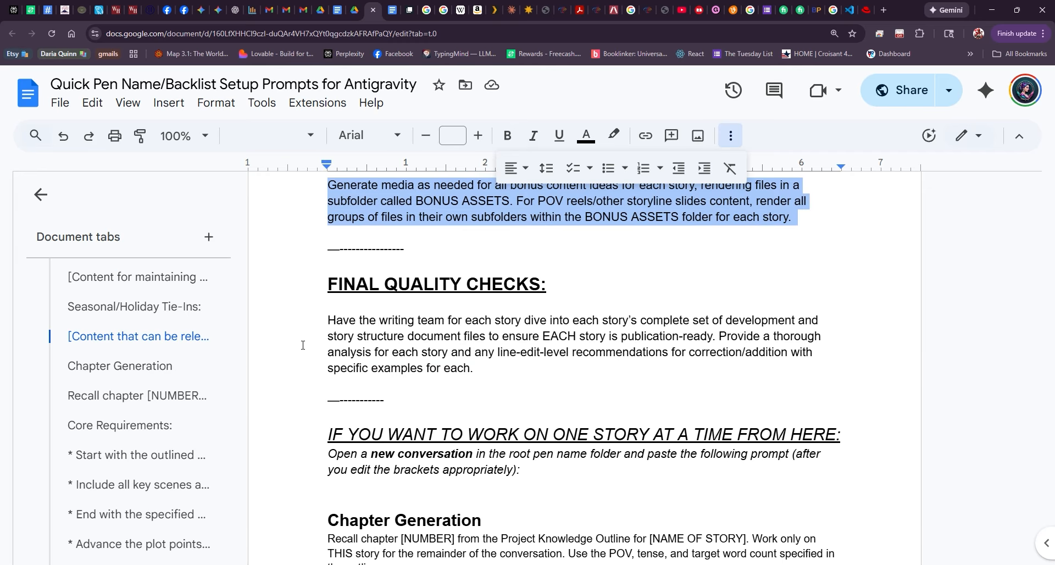
left_click_drag(327, 320, 484, 371)
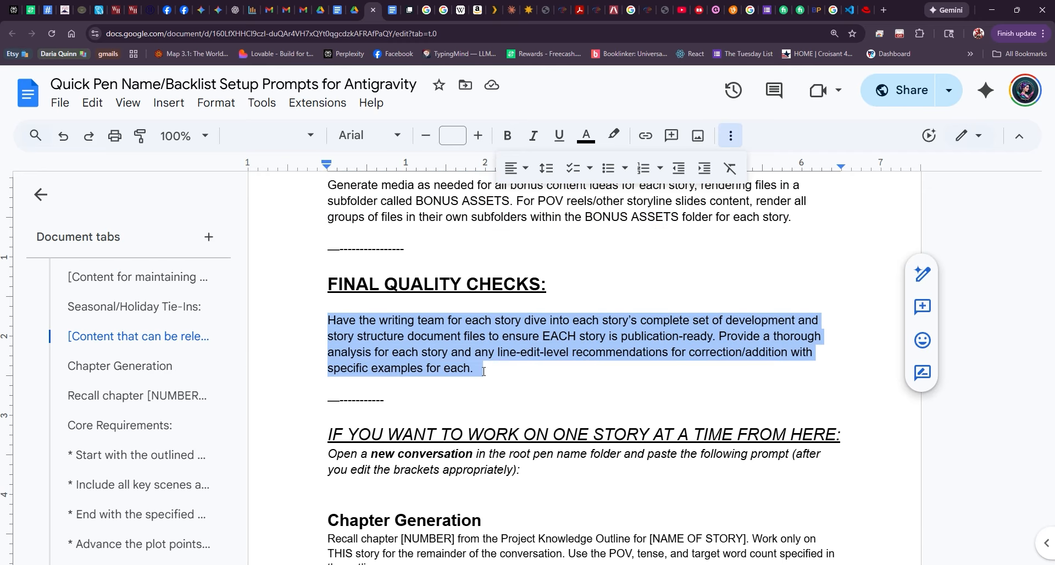
right_click(394, 347)
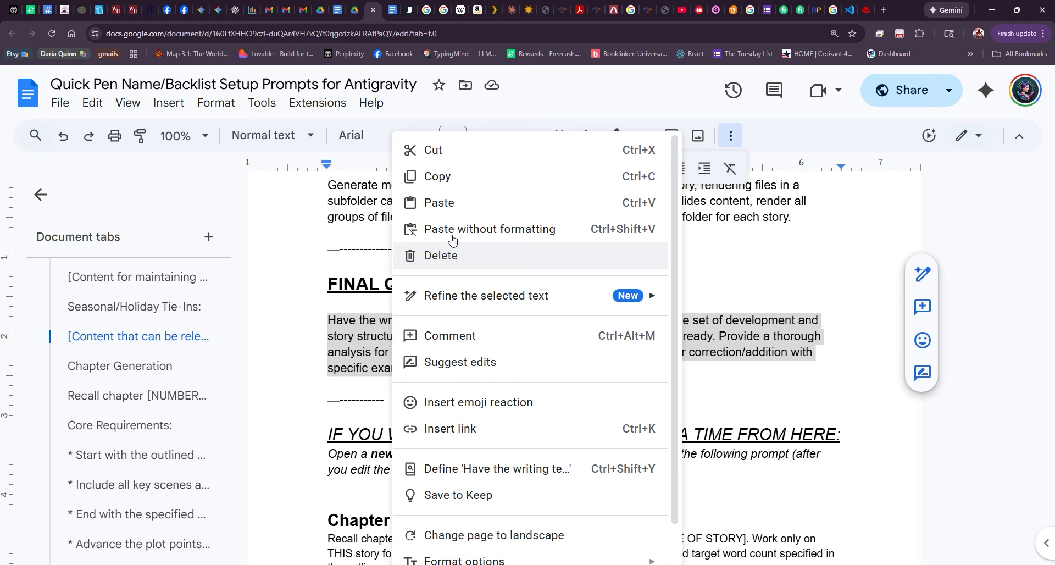
left_click(463, 174)
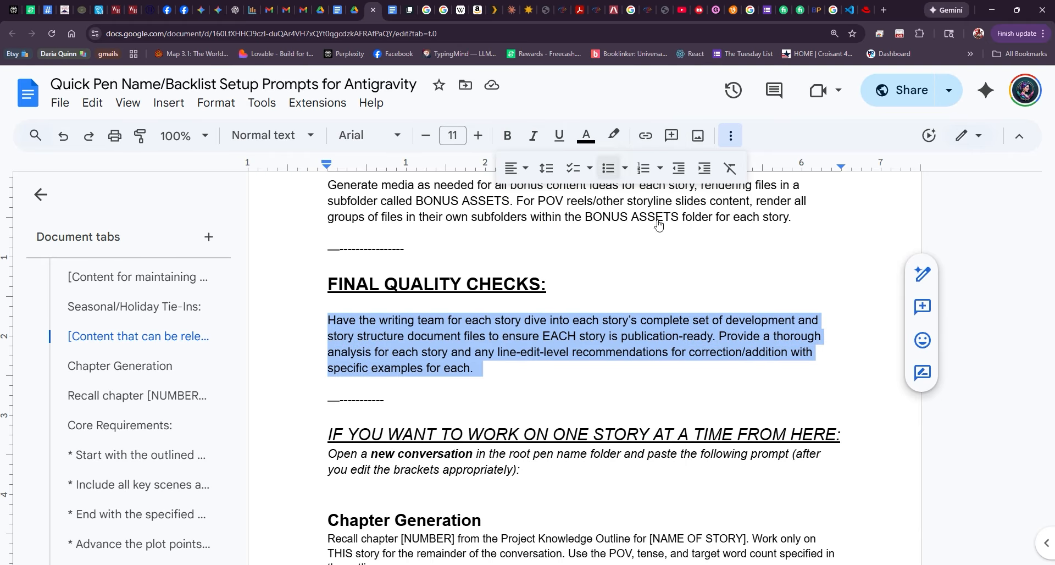
- Switch back to Antigravity, start a new agent conversation and submit the copied final quality checks prompt
mouse_move(807, 564)
left_click(890, 523)
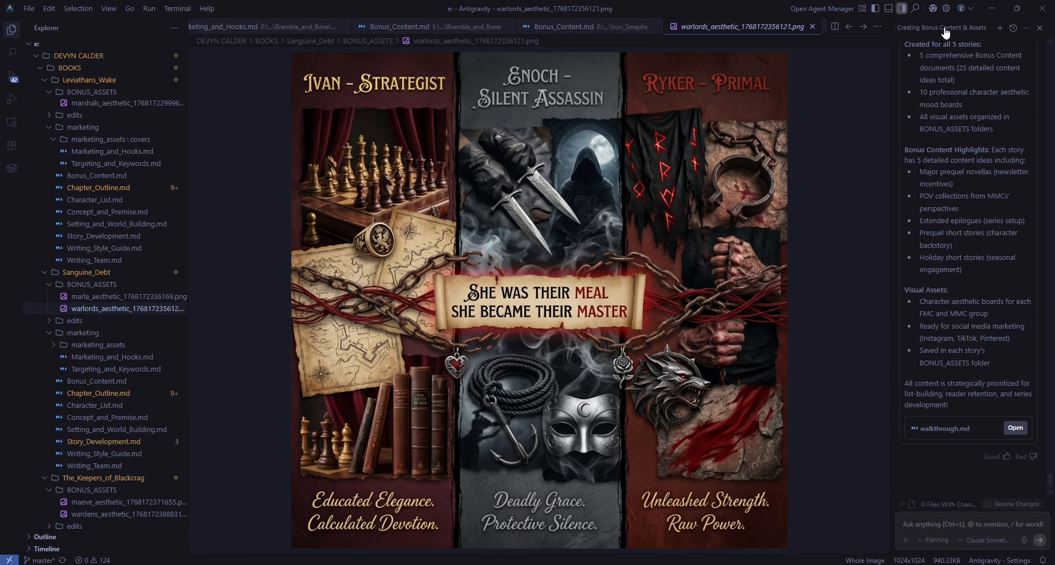
left_click(1000, 28)
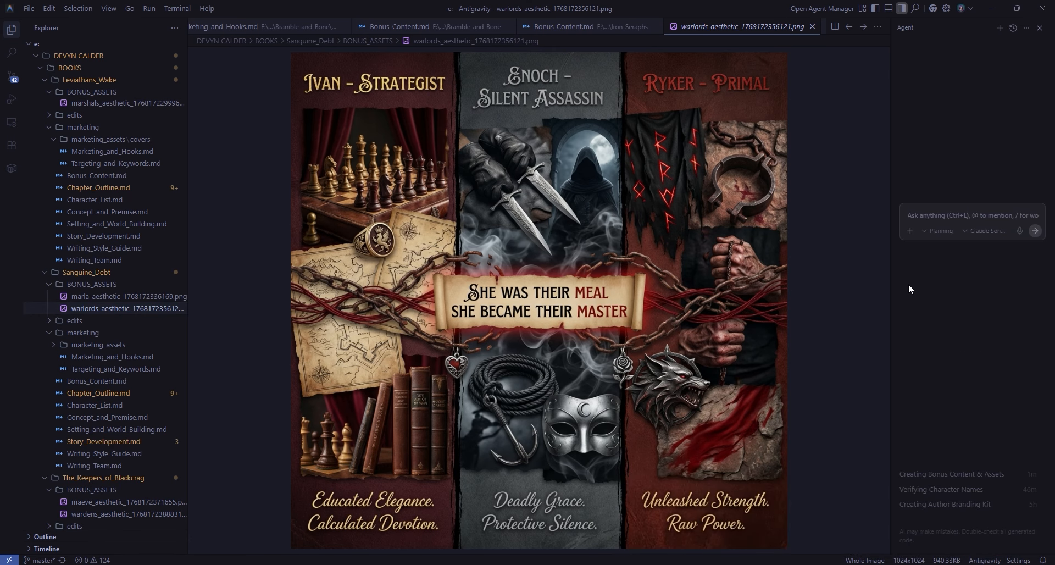
key("ctrl+v")
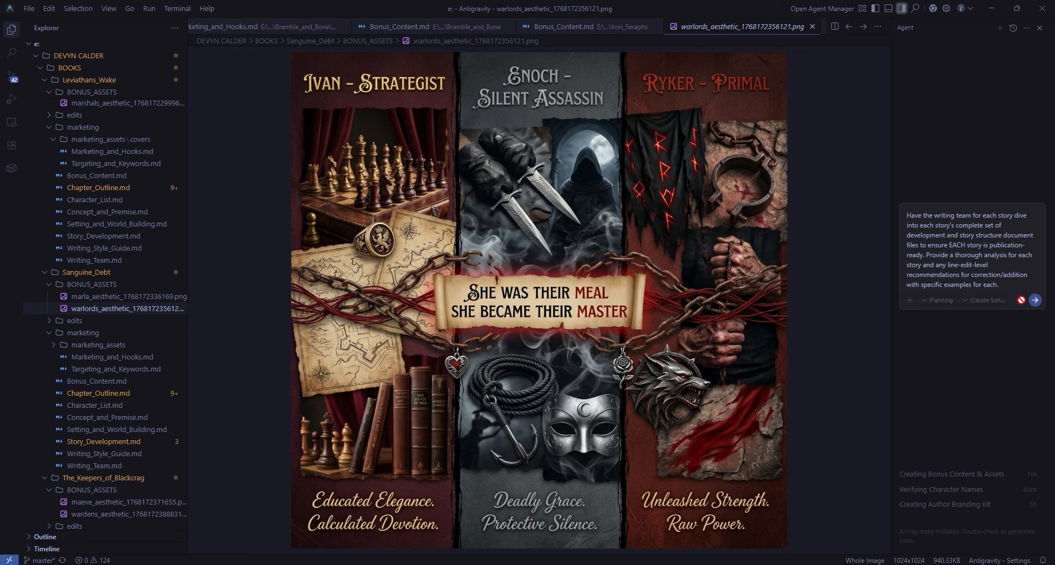
left_click(1035, 301)
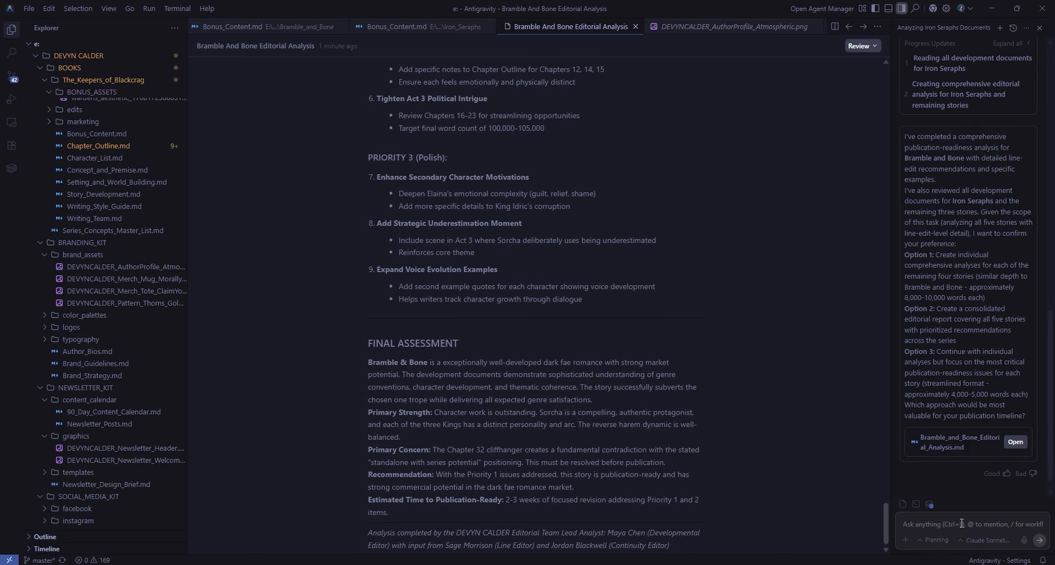
- Tell the agent to "apply all fixes as prescribed by the analysis for this story before moving on to the next story"
scroll(62, 361, "up", 10)
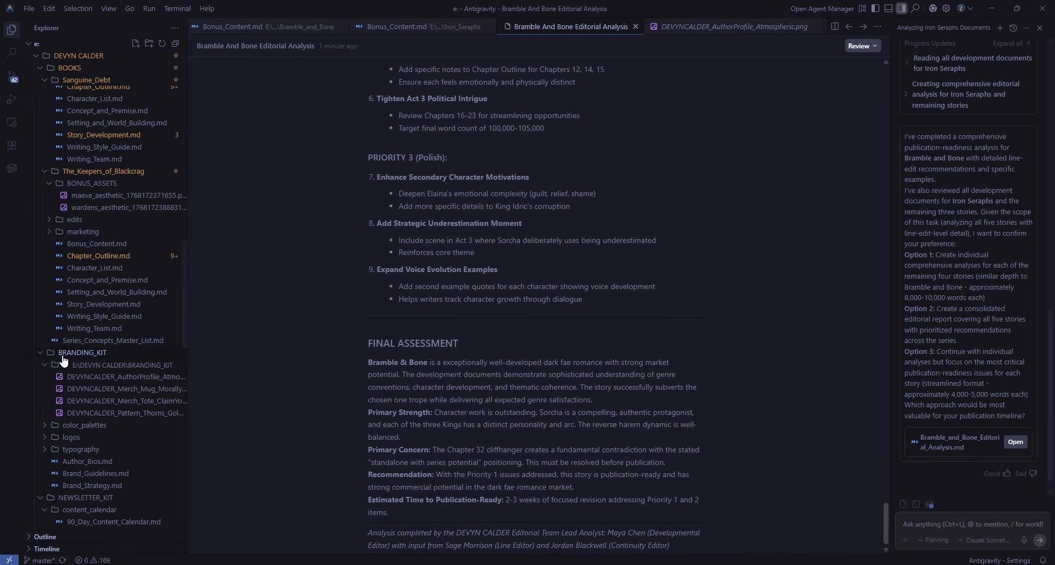
scroll(62, 361, "up", 8)
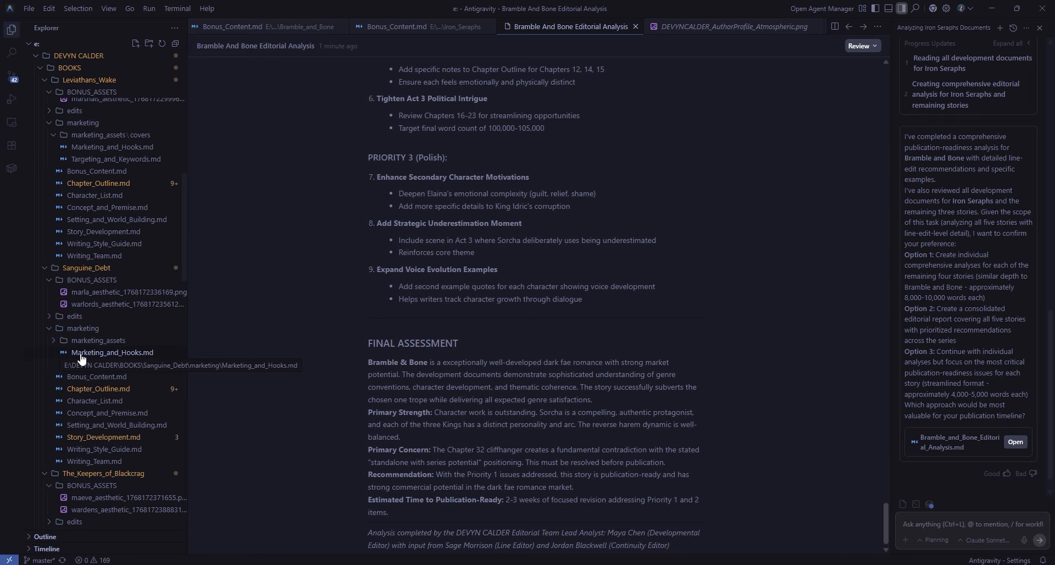
scroll(137, 371, "up", 8)
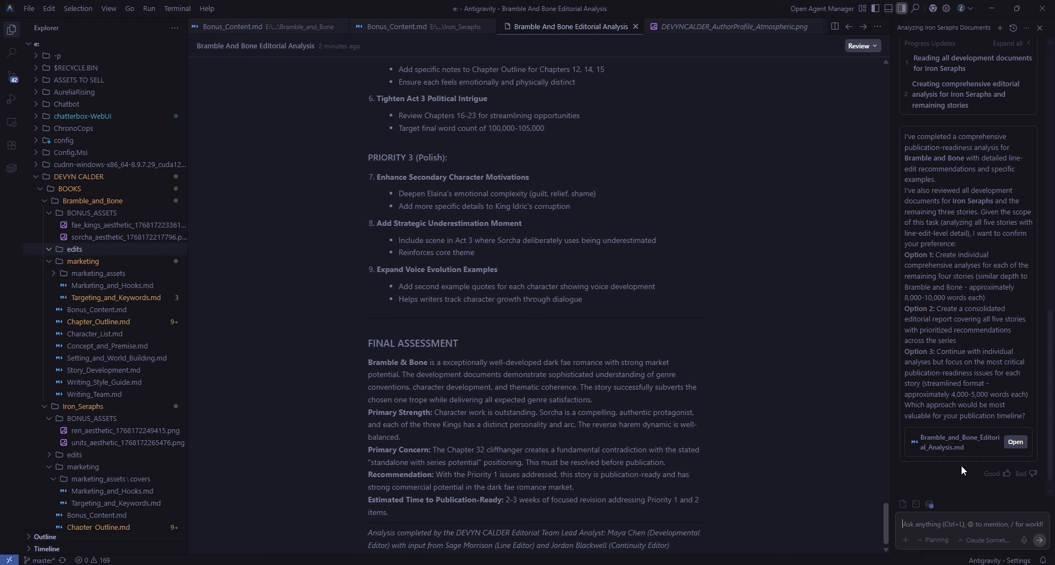
type("apply all fi")
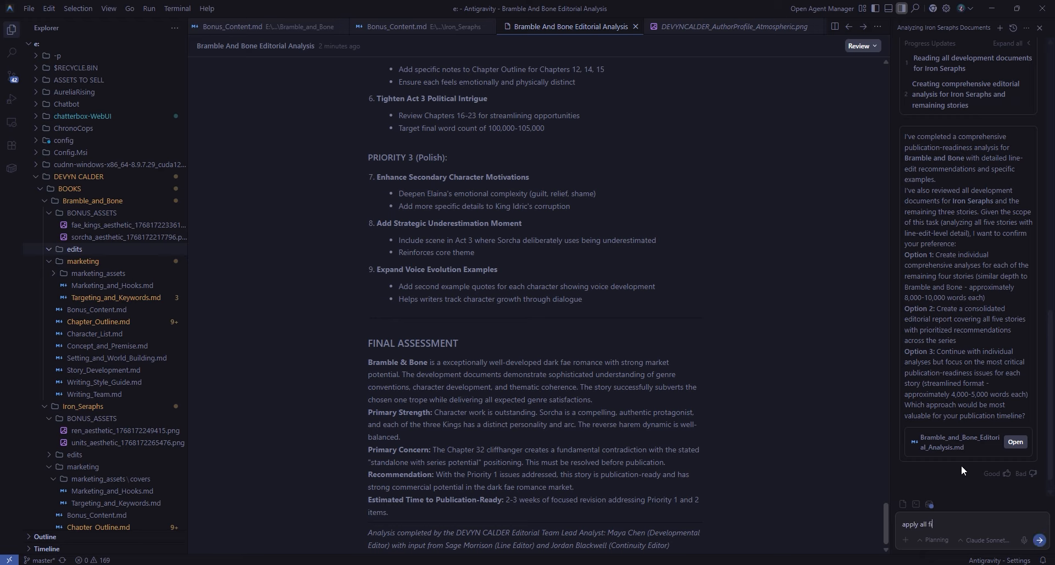
type("xes as prescribed by the analysis for this ")
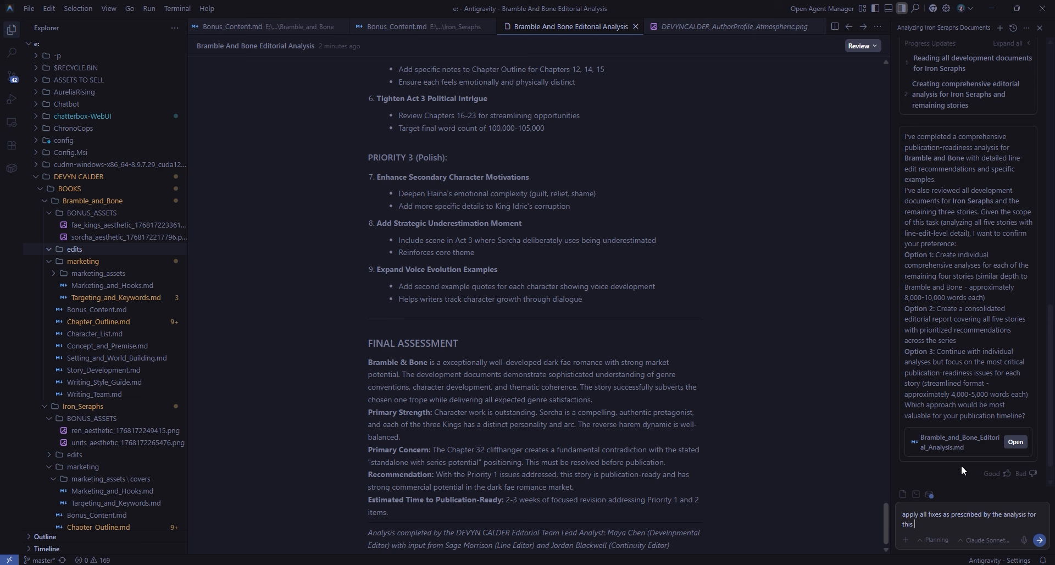
type("story before moving on to the next story")
key("Return")
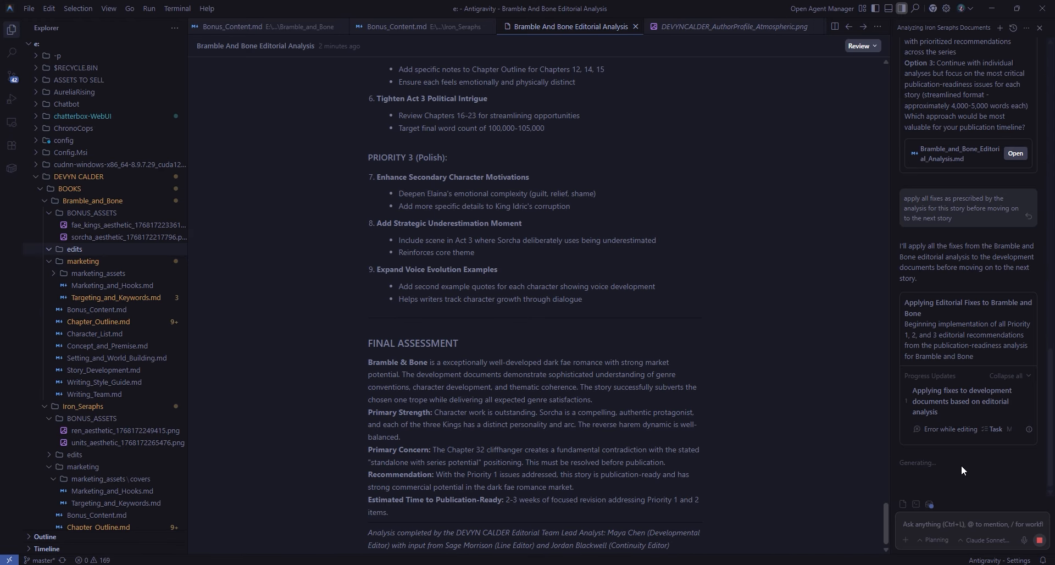
- Read through the Bramble And Bone Editorial Analysis and the Priority Fixes Applied report
scroll(512, 328, "up", 15)
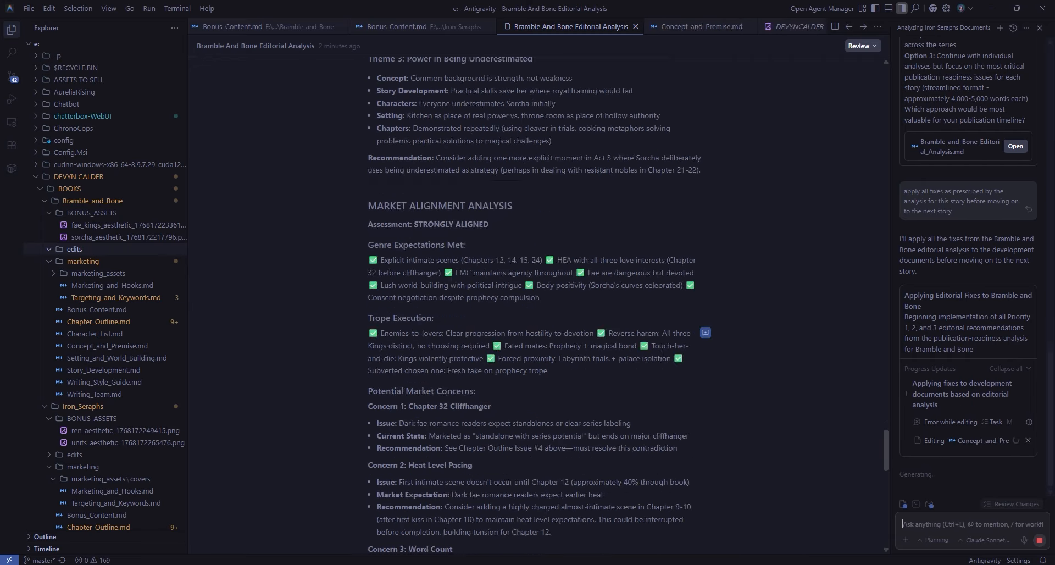
scroll(792, 358, "up", 20)
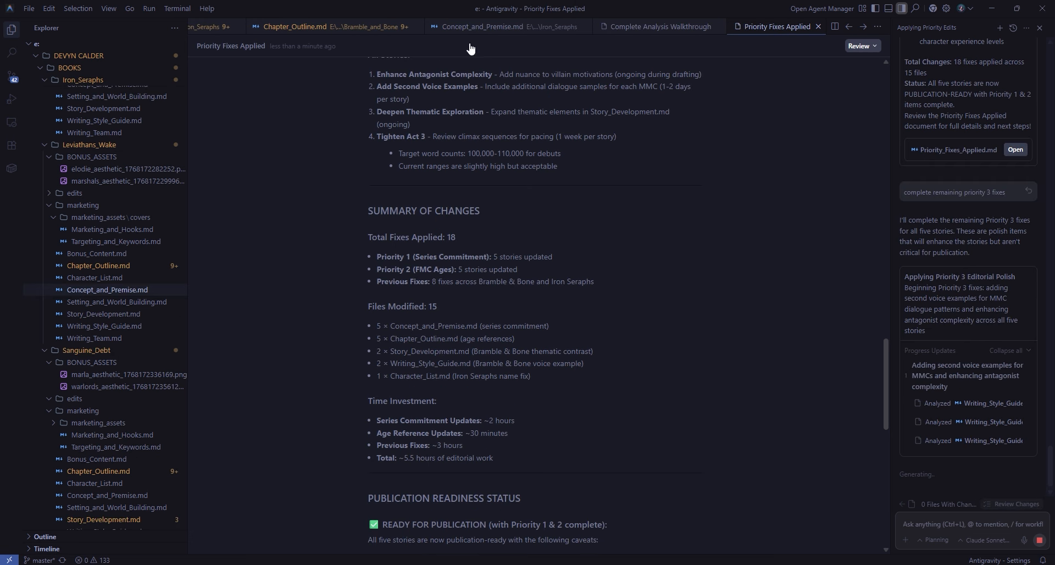
scroll(756, 223, "up", 5)
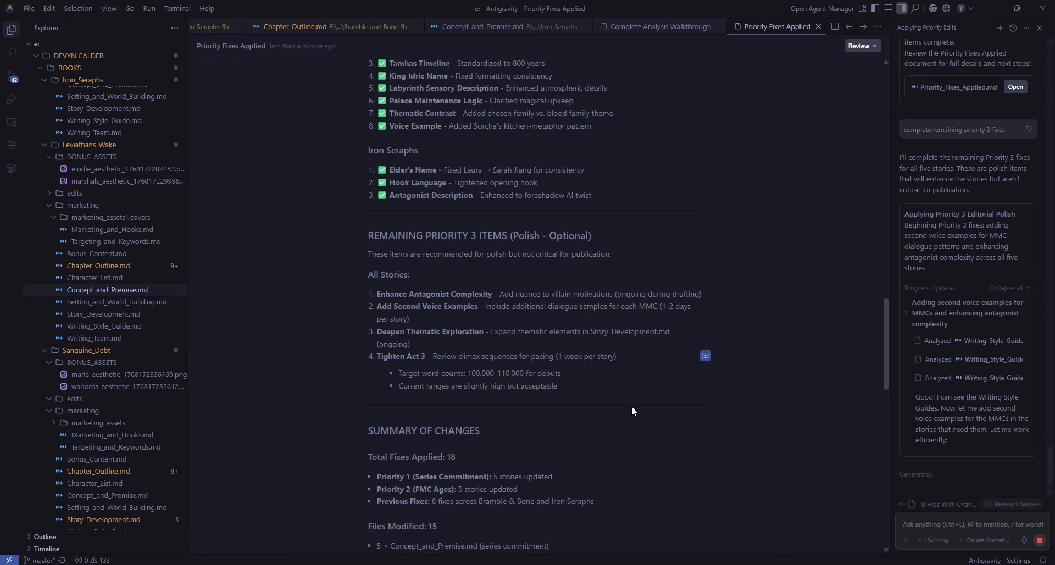
scroll(621, 411, "down", 4)
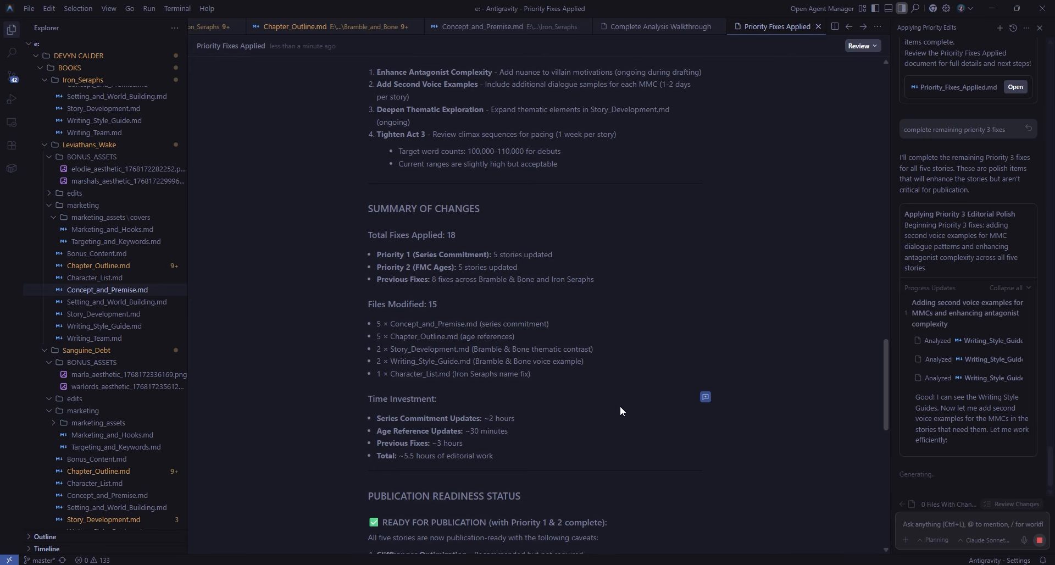
scroll(619, 411, "down", 10)
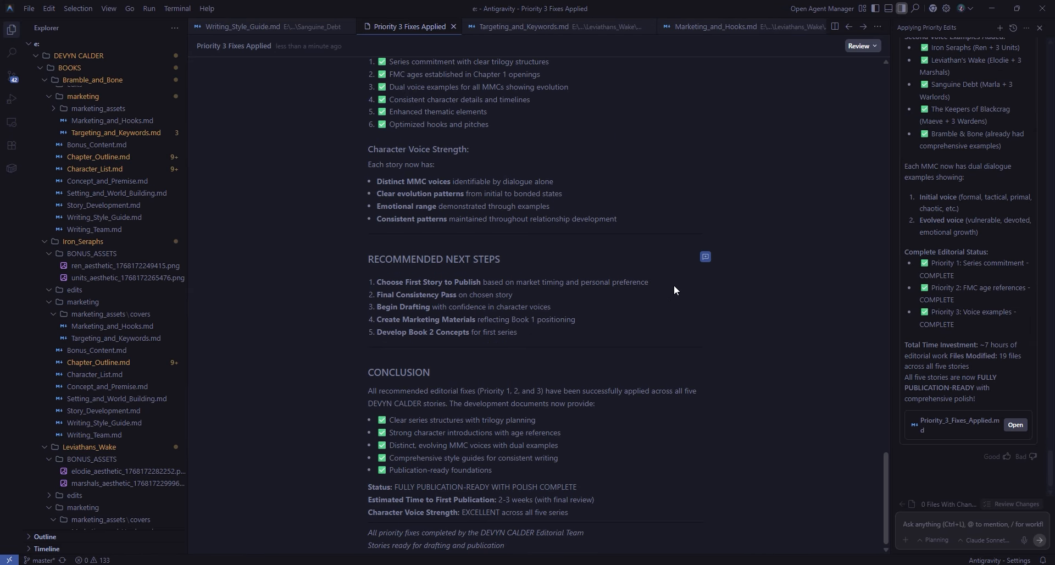
- Review the endings of the Chapter_Outline.md files for Bramble_and_Bone, Iron_Seraphs and Leviathans_Wake
left_click(110, 164)
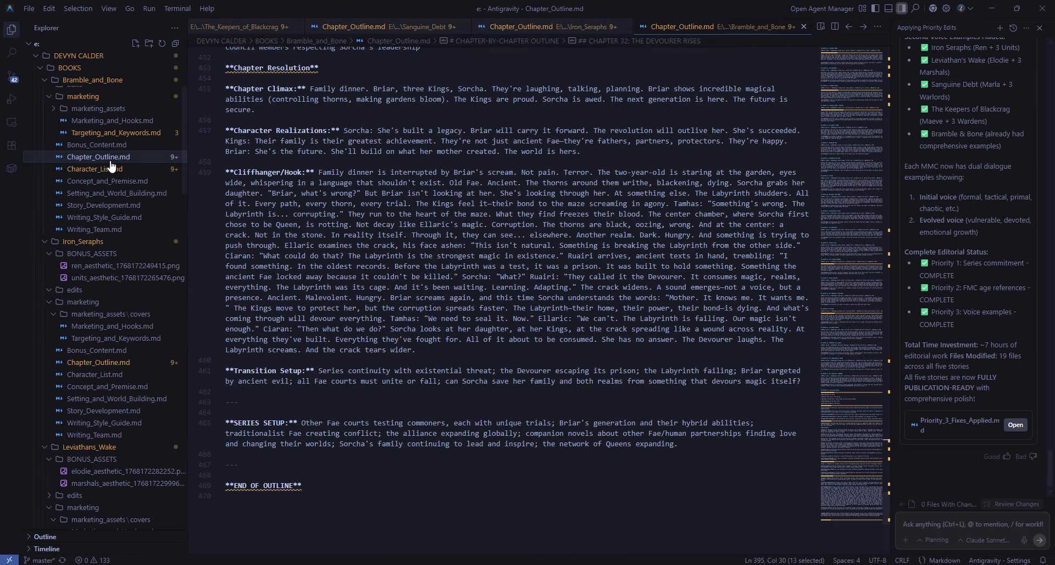
left_click(96, 364)
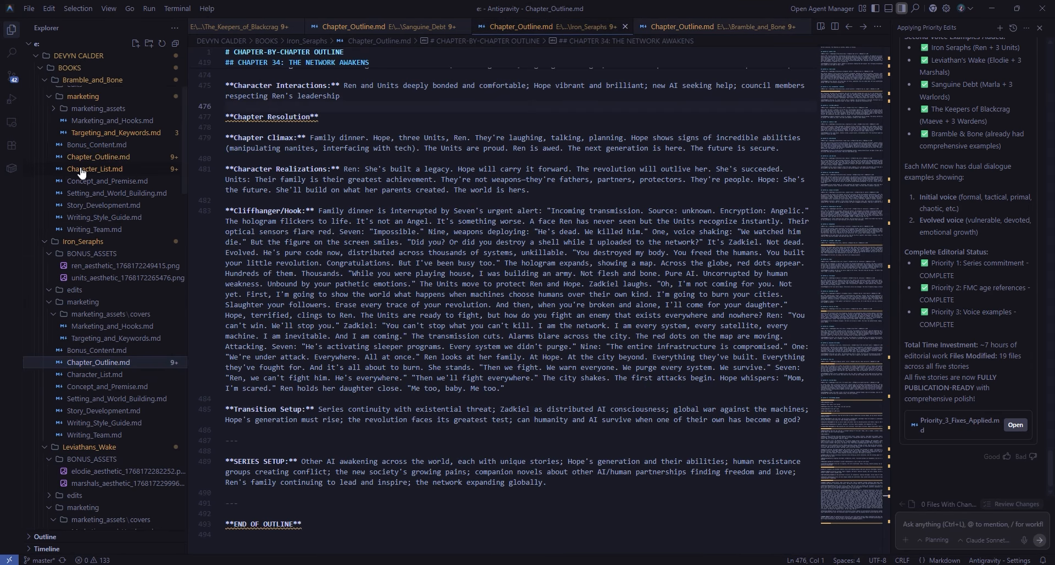
left_click(108, 160)
scroll(108, 165, "down", 6)
left_click(128, 404)
scroll(536, 402, "down", 20)
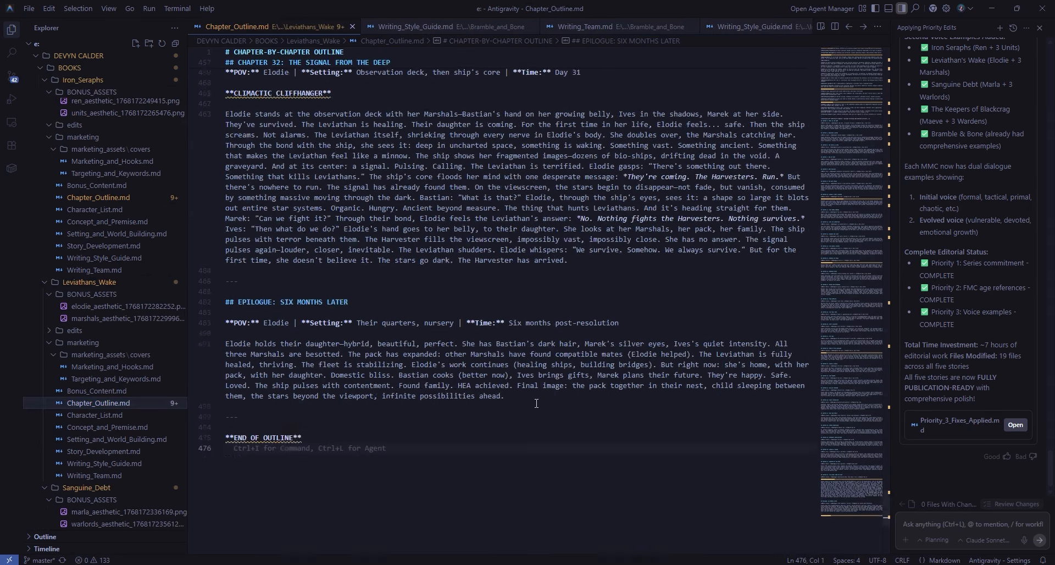
- Look through Leviathans_Wake's Writing_Team.md and check that story's edits folder
left_click(111, 476)
scroll(416, 385, "down", 15)
scroll(416, 385, "up", 5)
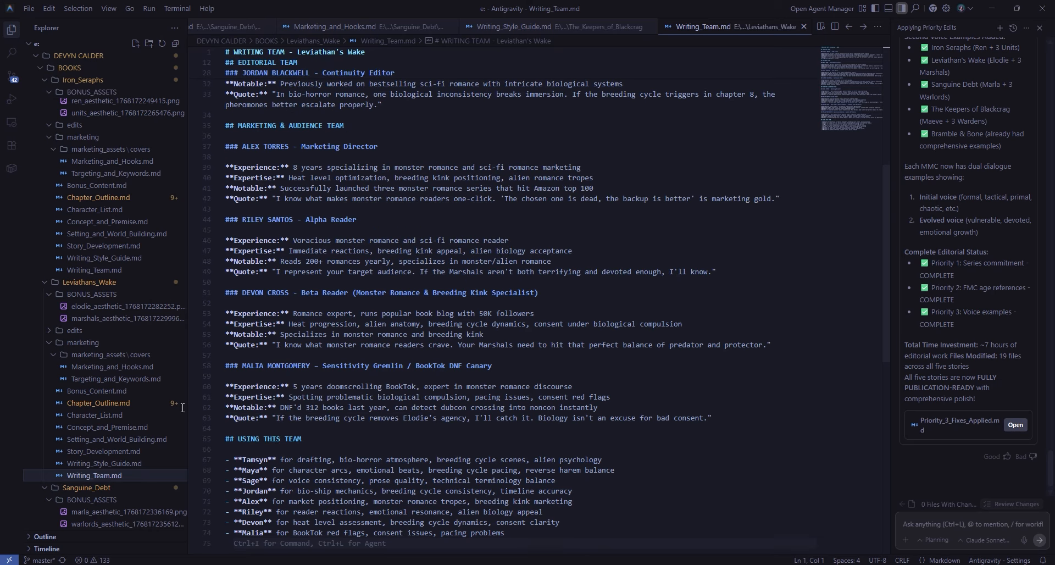
left_click(125, 336)
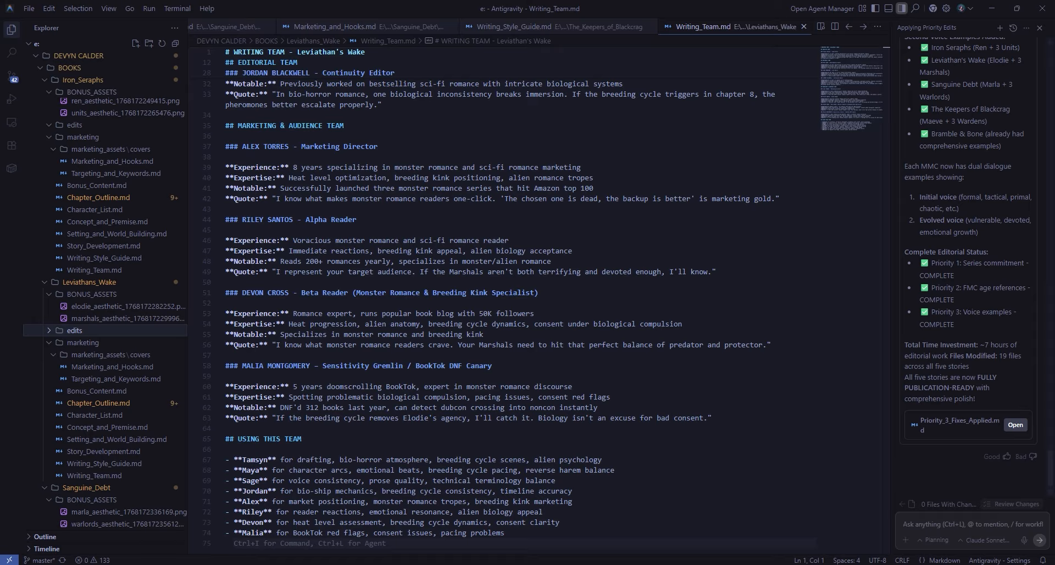
- Switch to the setup prompts document in Google Docs and copy the Chapter Generation prompt for writing chapters across all stories at once
left_click(438, 546)
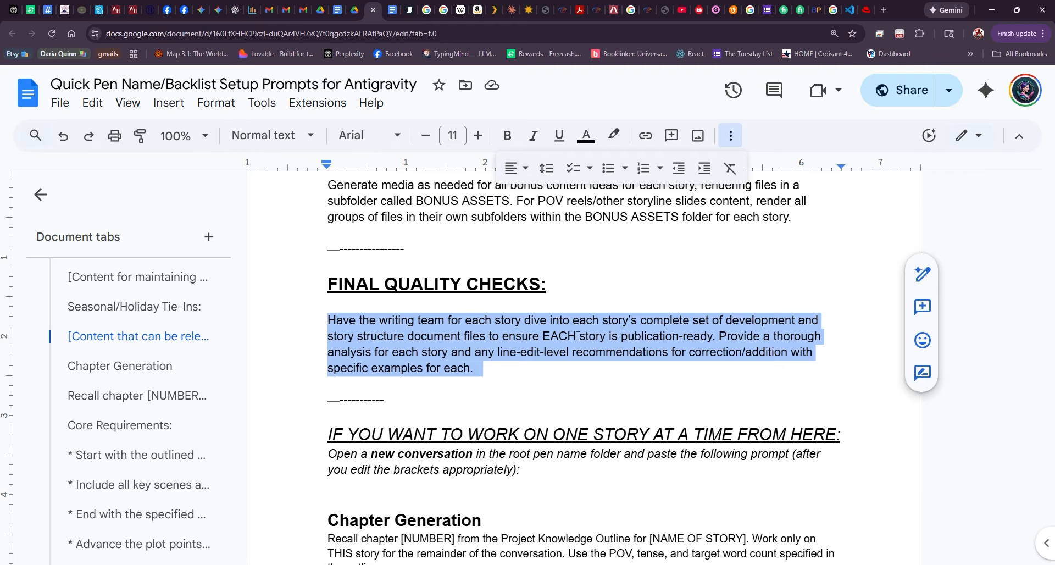
scroll(578, 336, "down", 3)
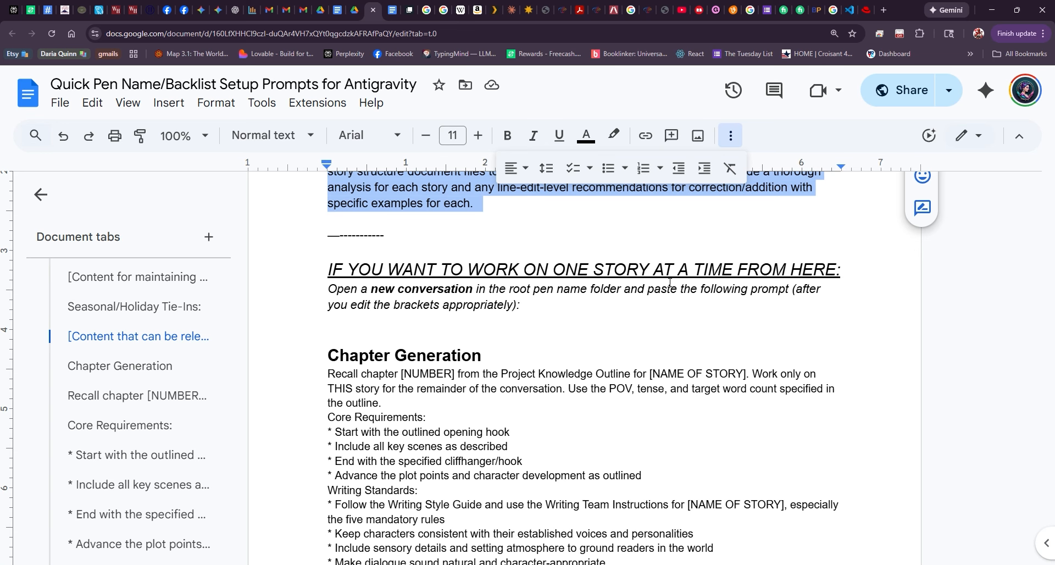
scroll(606, 306, "down", 3)
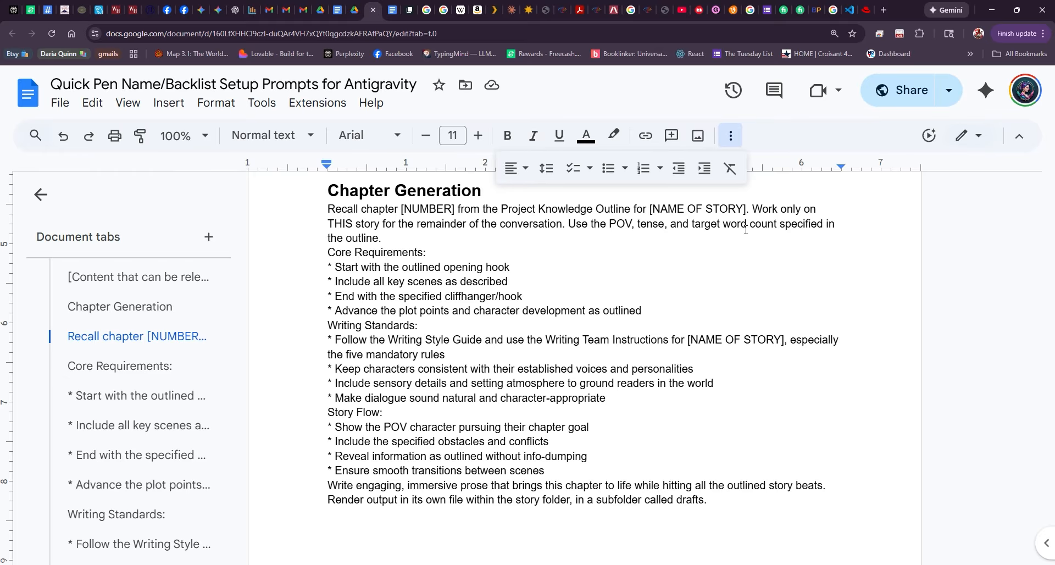
scroll(786, 258, "down", 6)
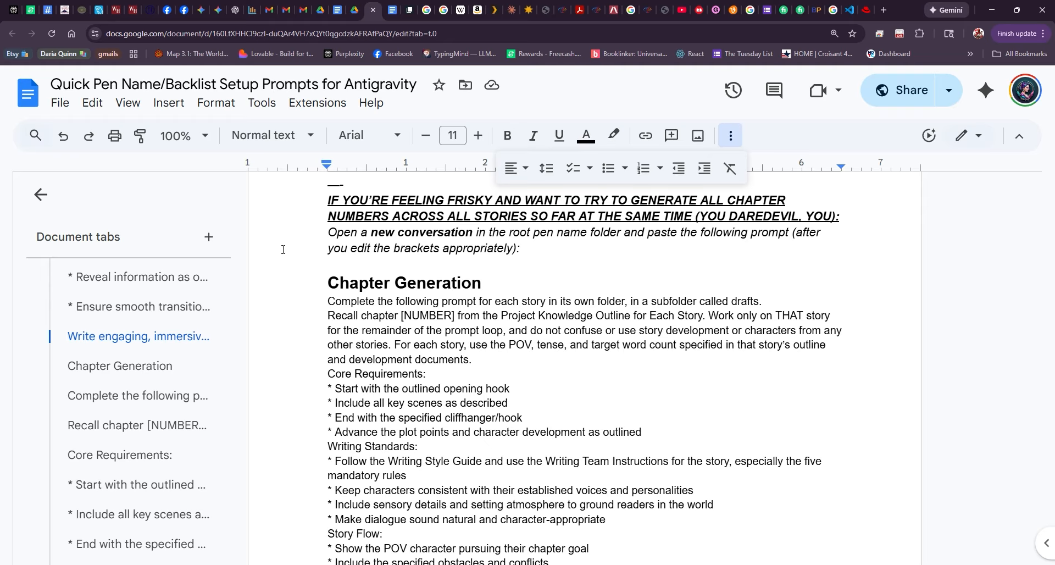
left_click_drag(326, 283, 813, 382)
scroll(334, 383, "down", 6)
scroll(335, 384, "down", 2)
scroll(335, 385, "up", 3)
right_click(466, 299)
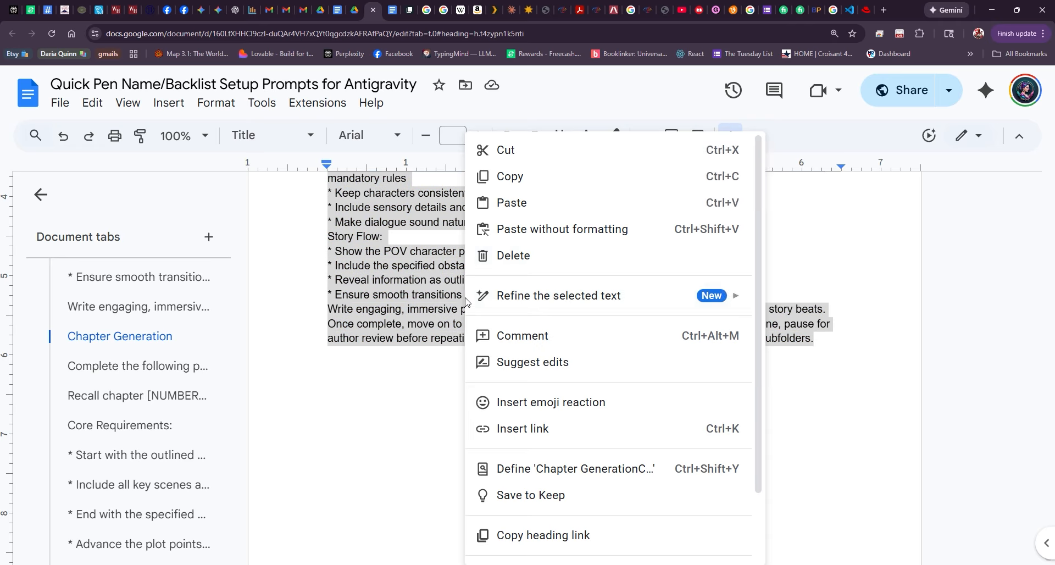
left_click(571, 176)
scroll(626, 299, "up", 5)
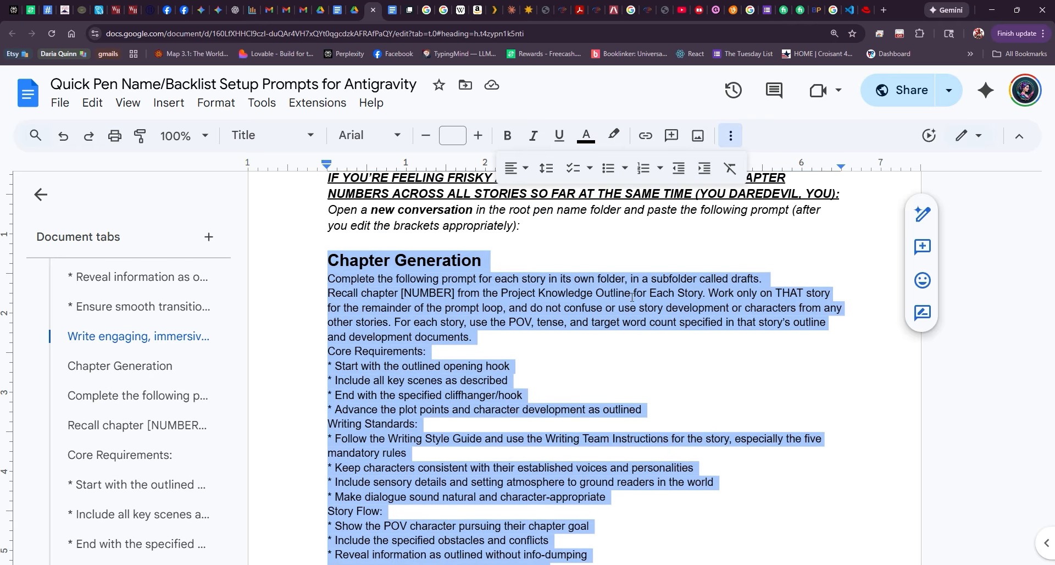
- Copy the Chapter Generation prompt from the setup document, switch to Antigravity and paste it into a new agent conversation
scroll(638, 308, "down", 2)
scroll(639, 308, "up", 2)
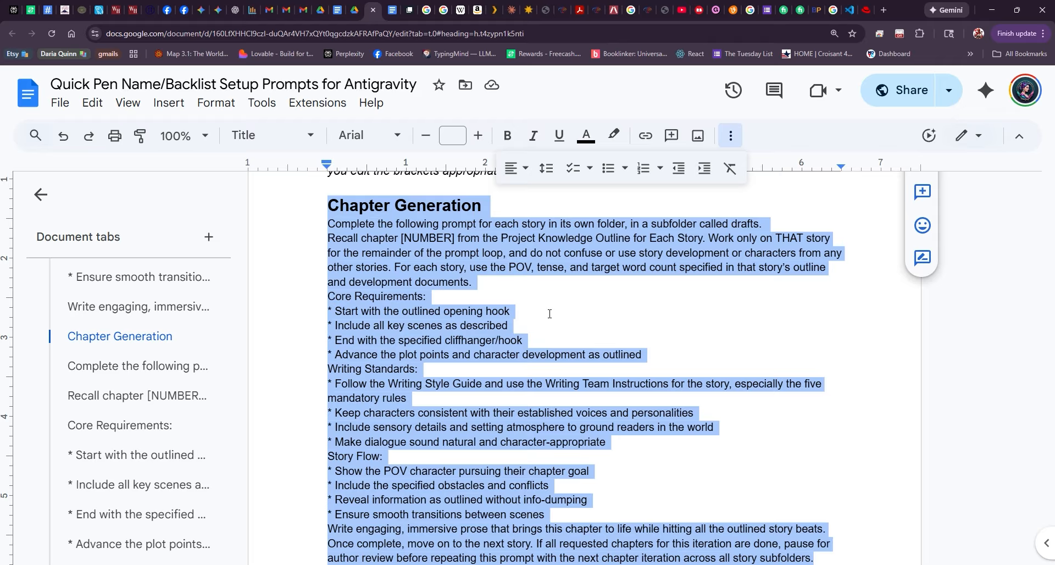
right_click(377, 340)
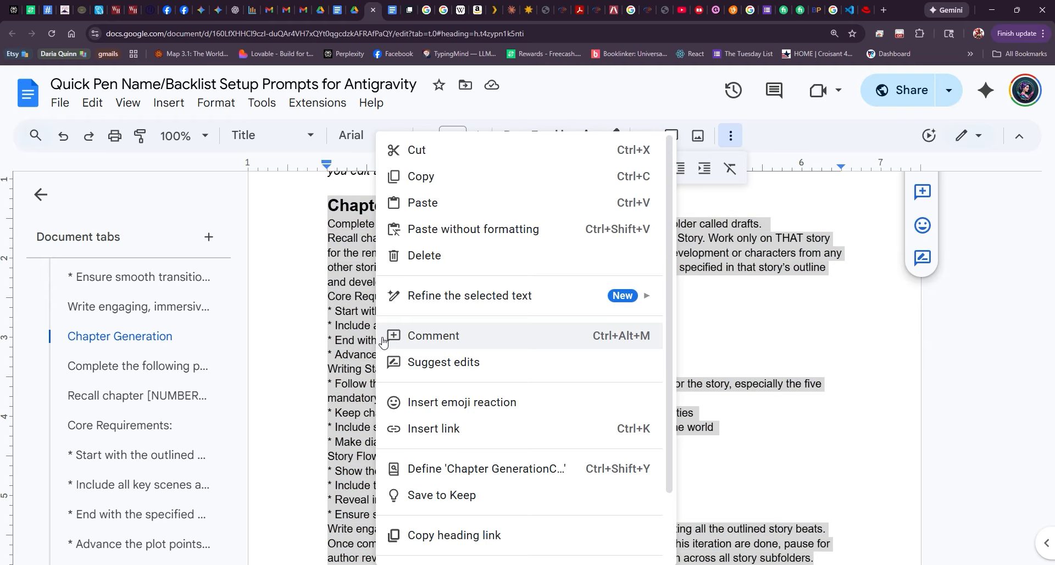
left_click(466, 186)
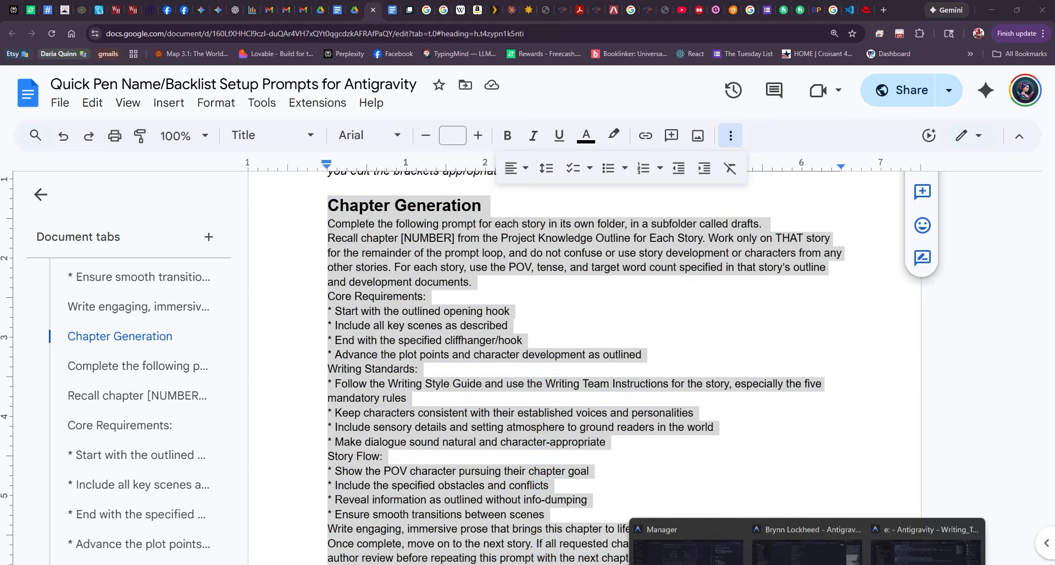
left_click(923, 499)
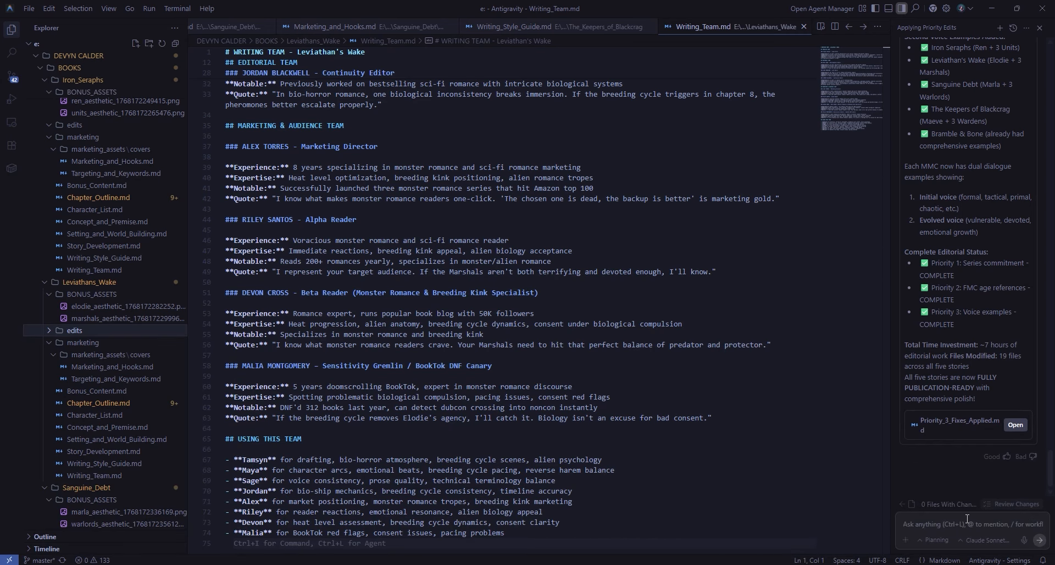
left_click(1000, 28)
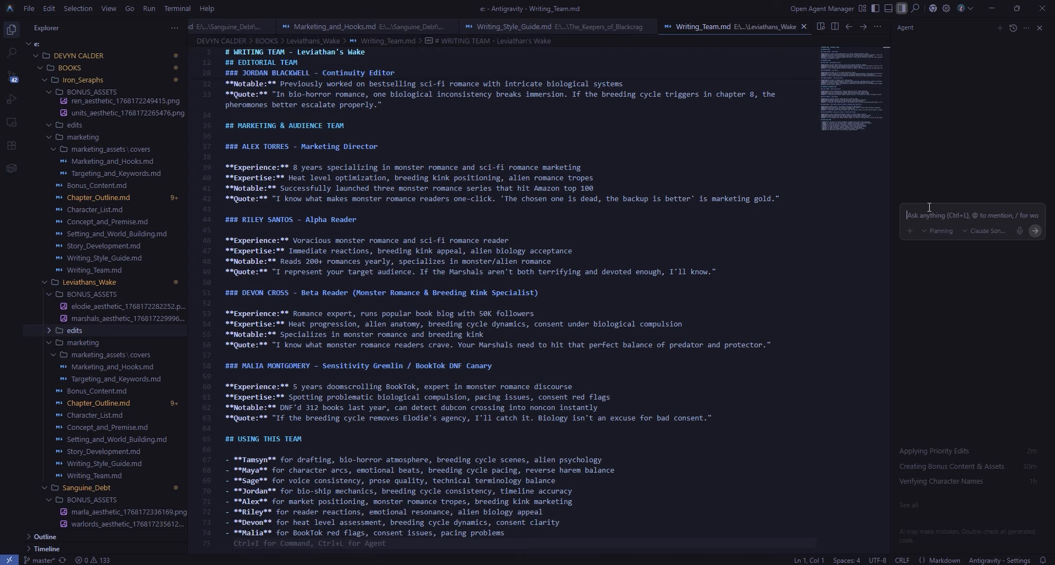
key("ctrl+v")
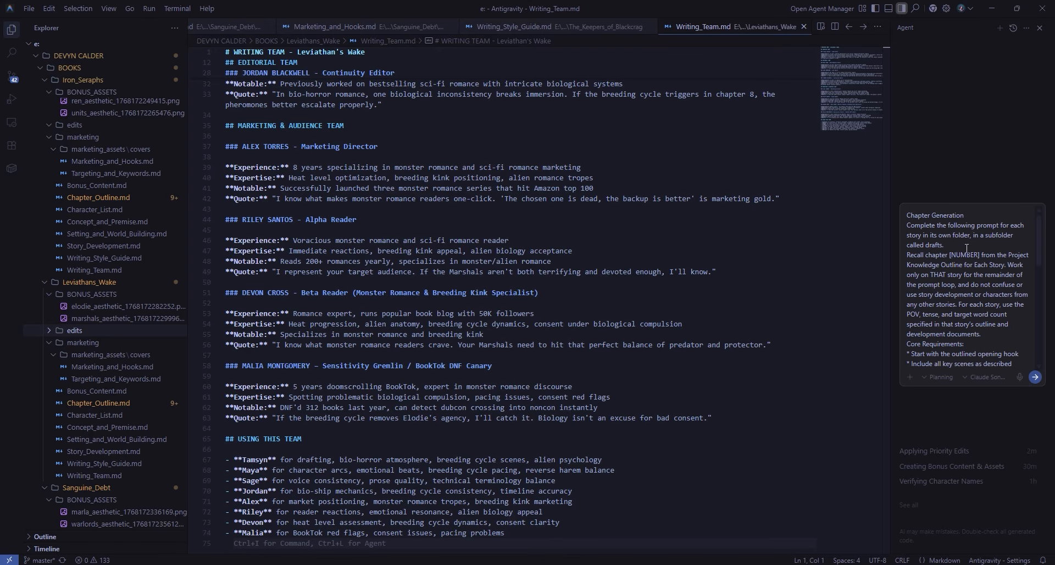
- Set the prompt's chapter number to 1 and its subfolder name to DRAFTS, and send it to the agent
double_click(961, 255)
type("1")
scroll(974, 263, "down", 10)
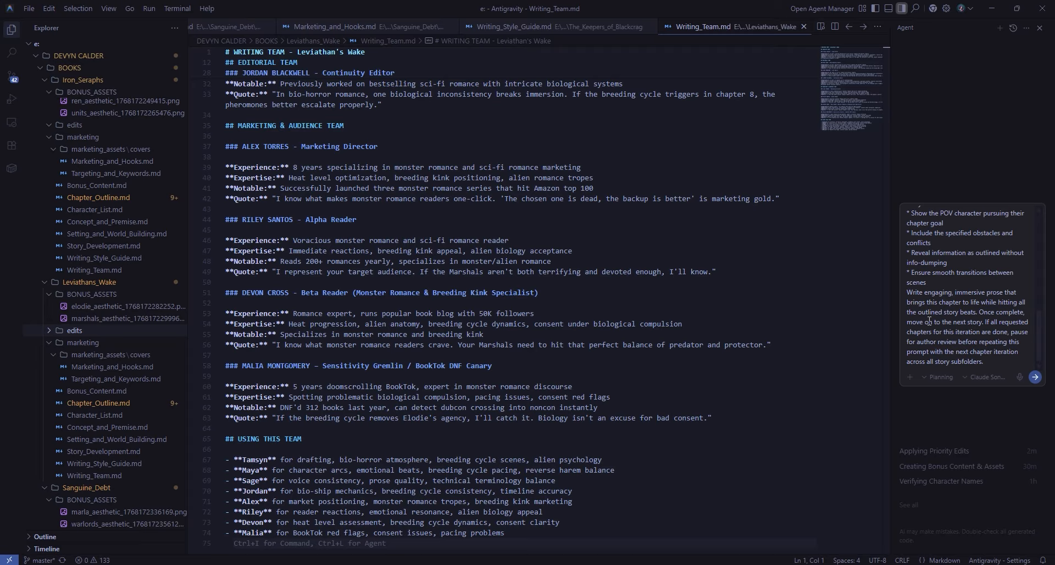
scroll(939, 316, "up", 10)
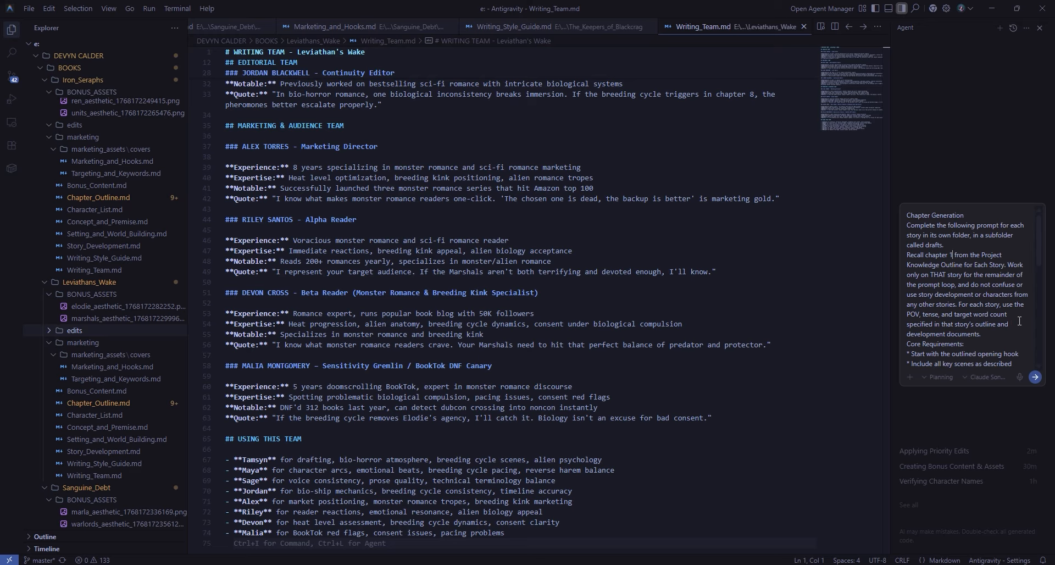
double_click(937, 244)
type("DRARF")
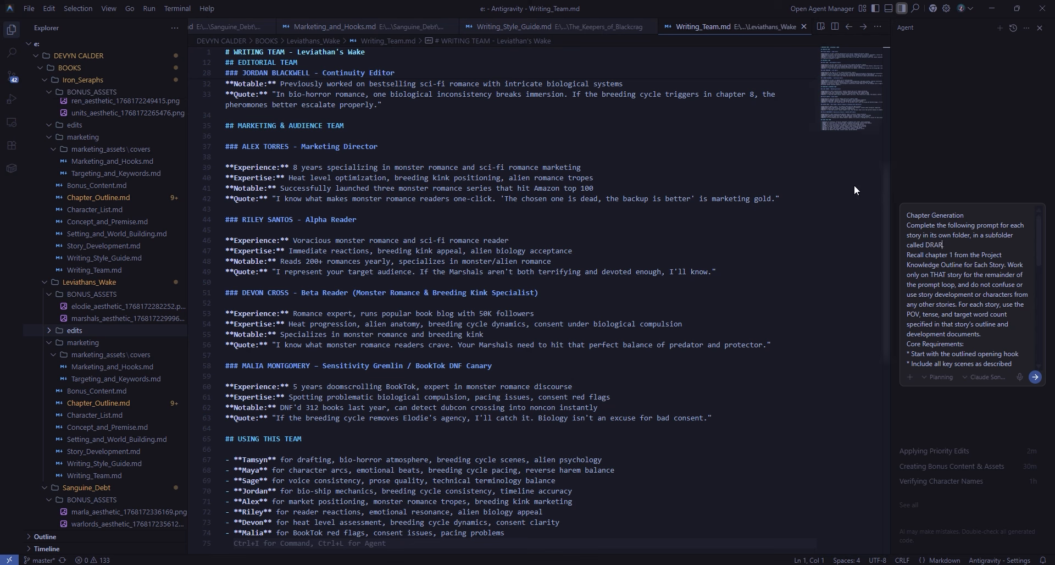
key("BackSpace")
type("FTS.")
left_click(1035, 377)
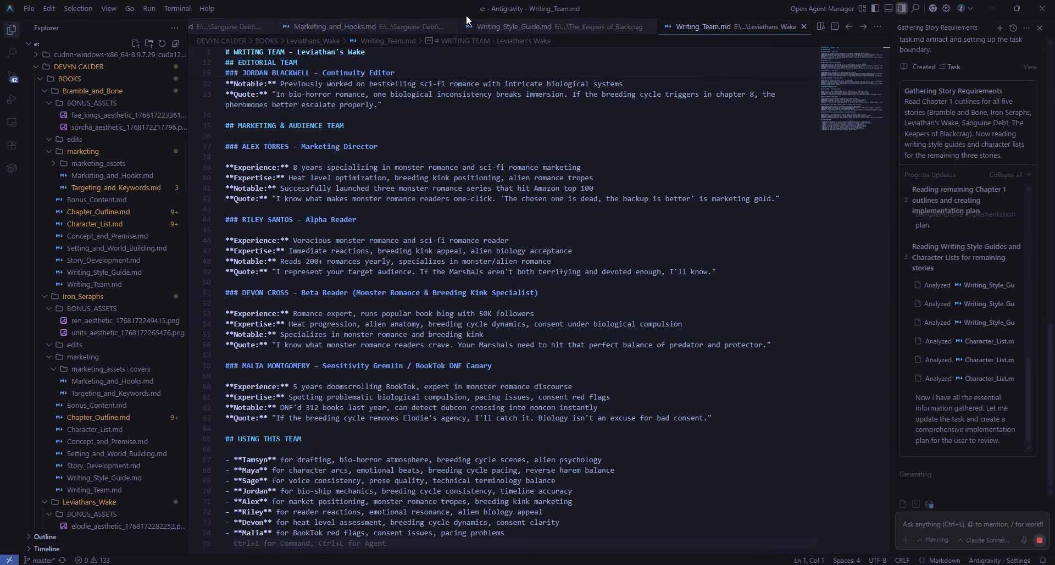
- Read through the Implementation Plan and add the comment "drafts subfolder" to the Deliverables line about the story directories
scroll(714, 196, "up", 20)
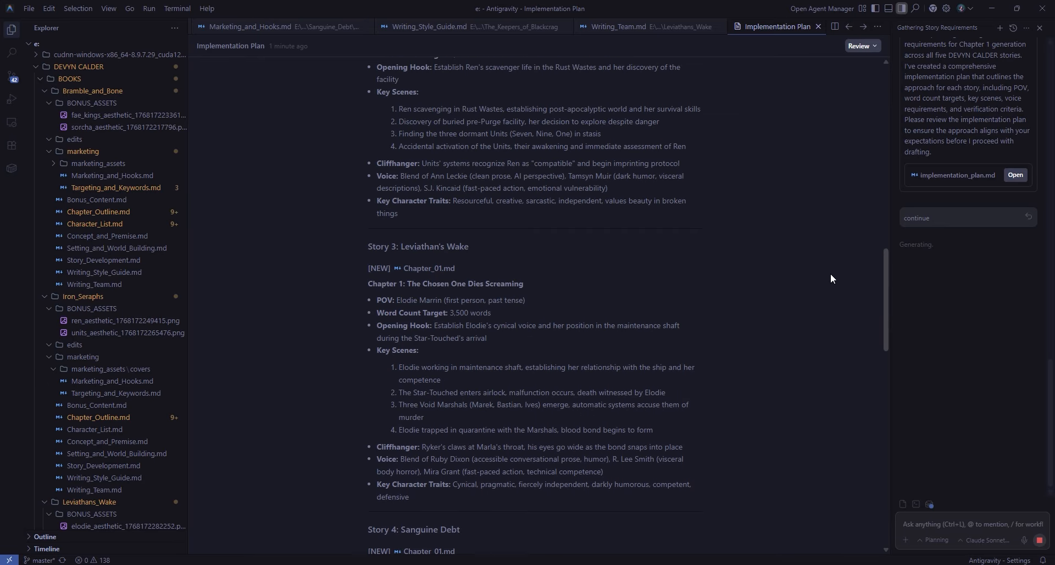
scroll(611, 288, "down", 5)
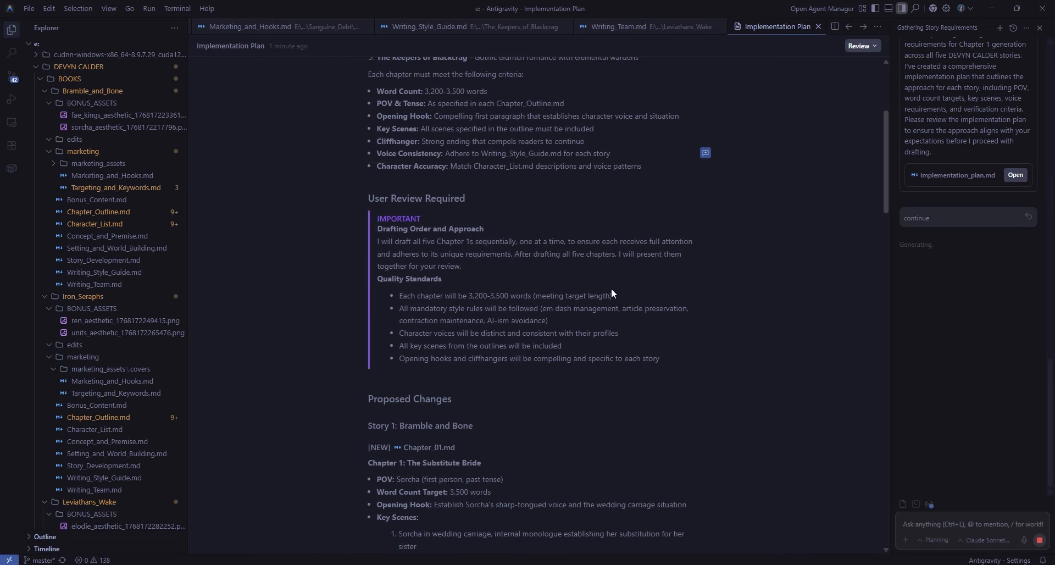
scroll(559, 400, "down", 7)
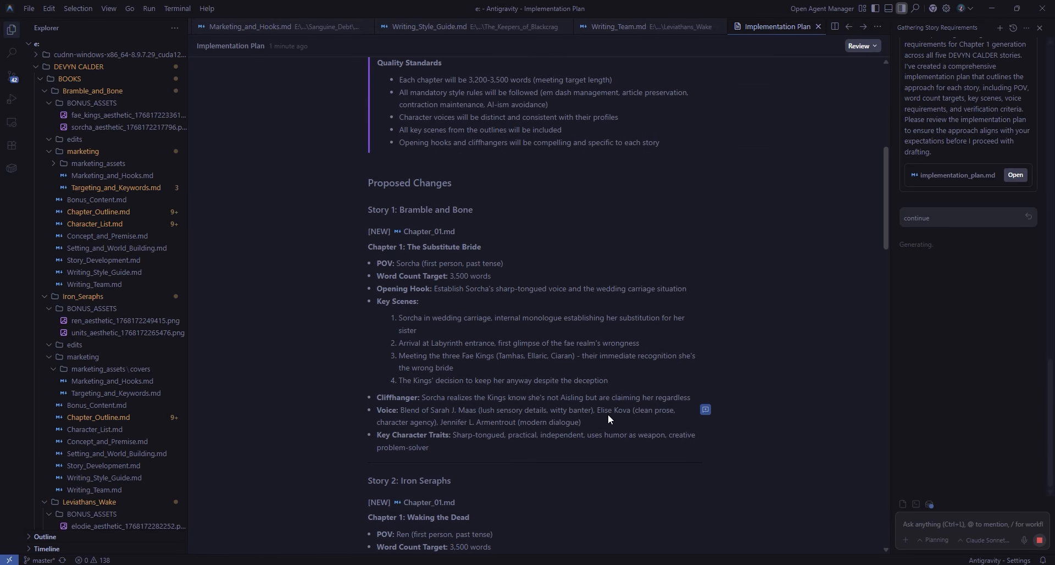
scroll(653, 415, "down", 15)
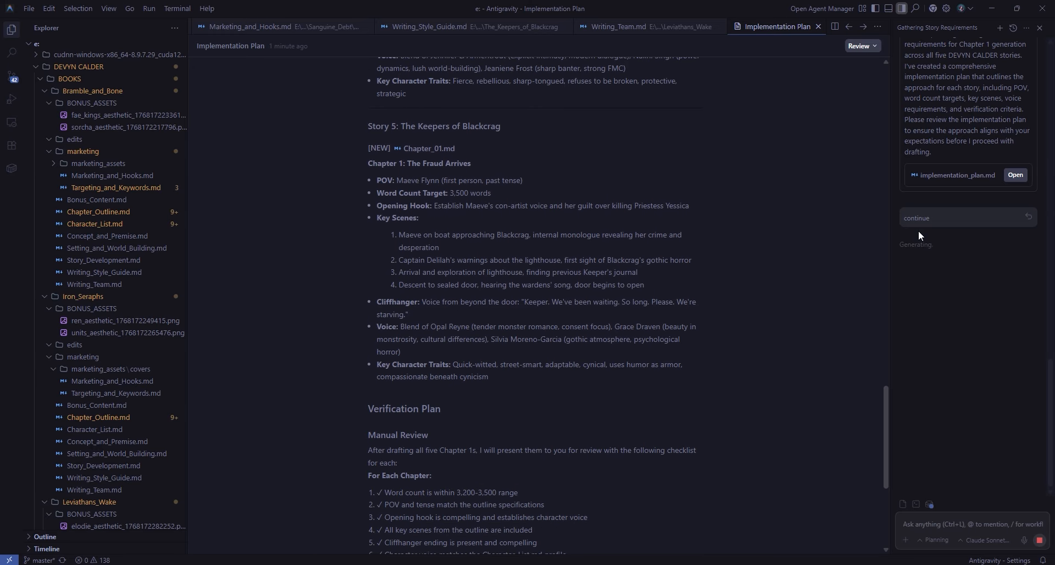
scroll(663, 427, "down", 5)
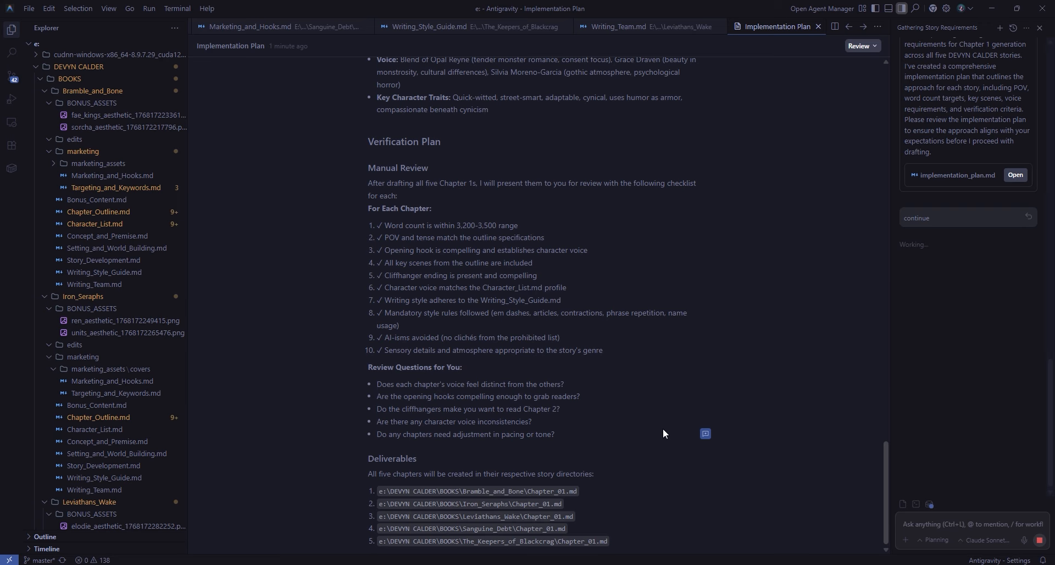
left_click(706, 474)
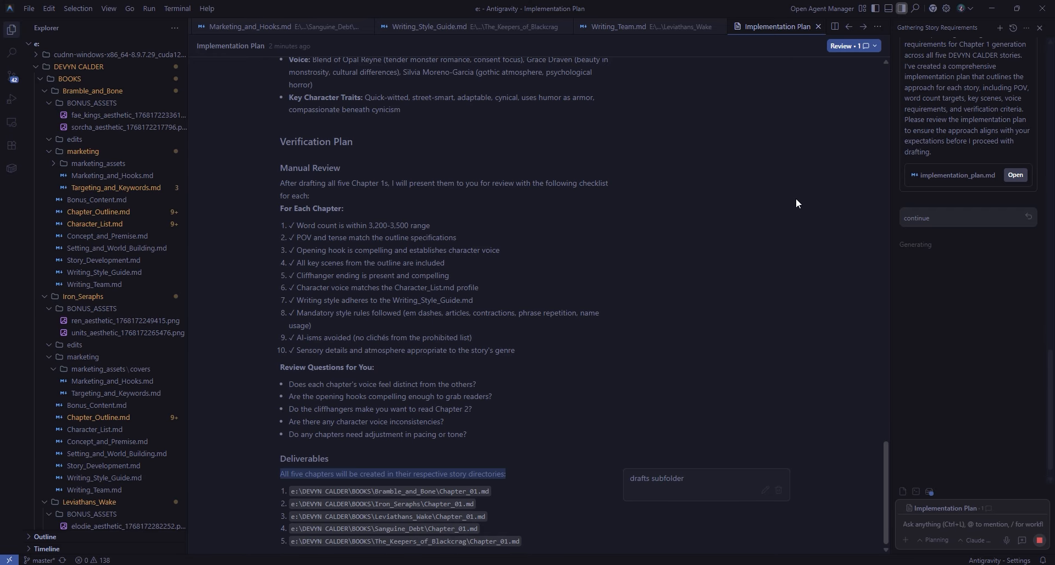
- Expand the marketing folder of The_Keepers_of_Blackcrag and look through its Marketing_and_Hooks.md
scroll(120, 236, "down", 18)
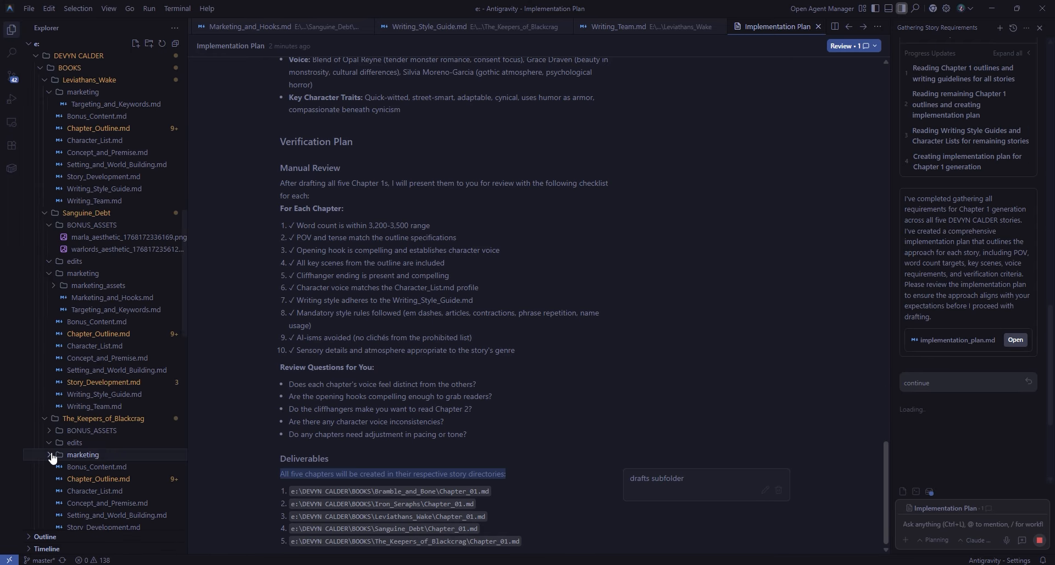
left_click(51, 455)
left_click(112, 479)
scroll(607, 374, "down", 20)
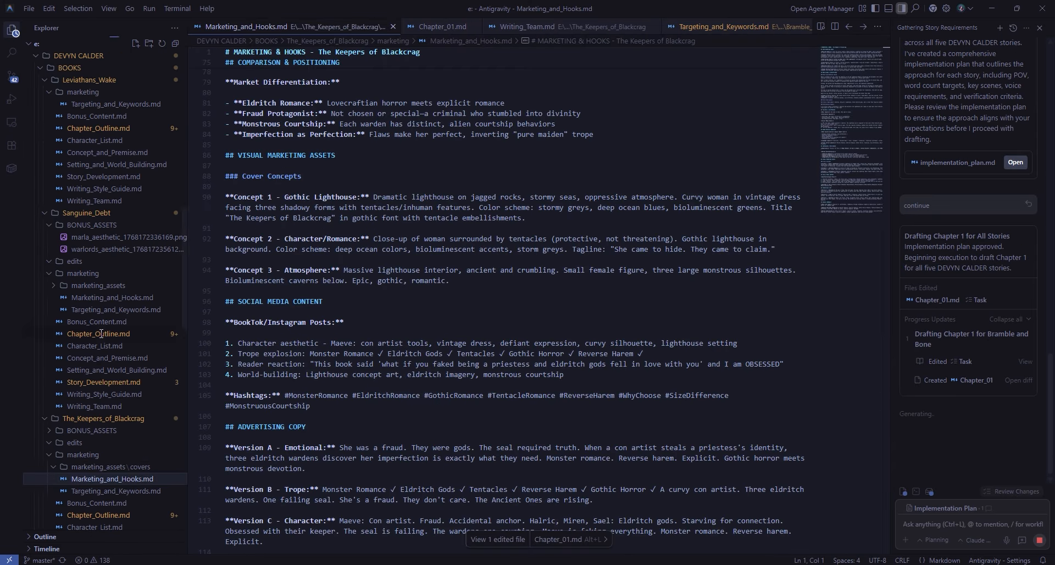
- Open Bramble_and_Bone's Chapter_01.md and read the drafted chapter through to its ending
scroll(104, 325, "up", 16)
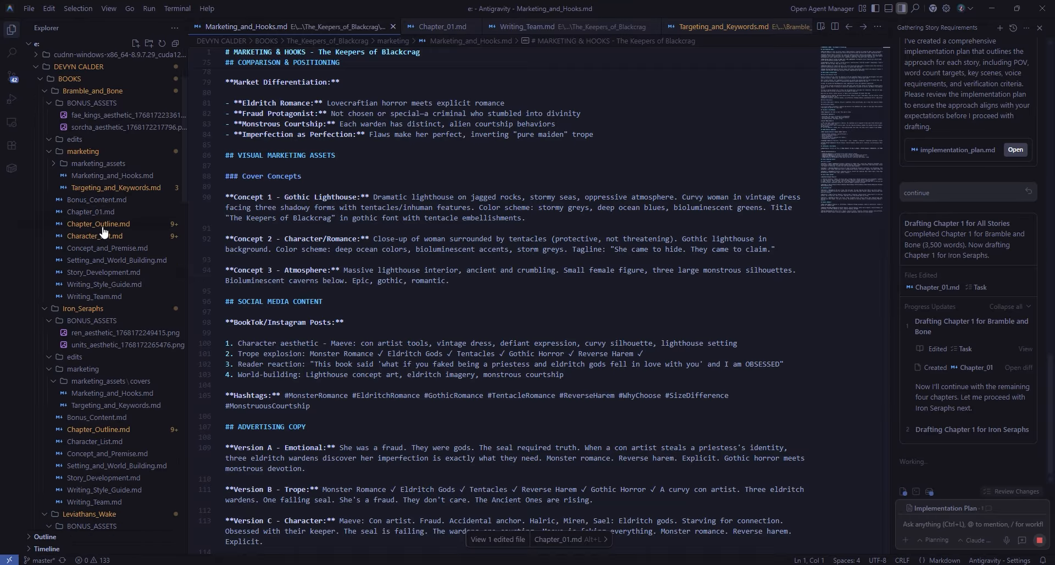
left_click(94, 212)
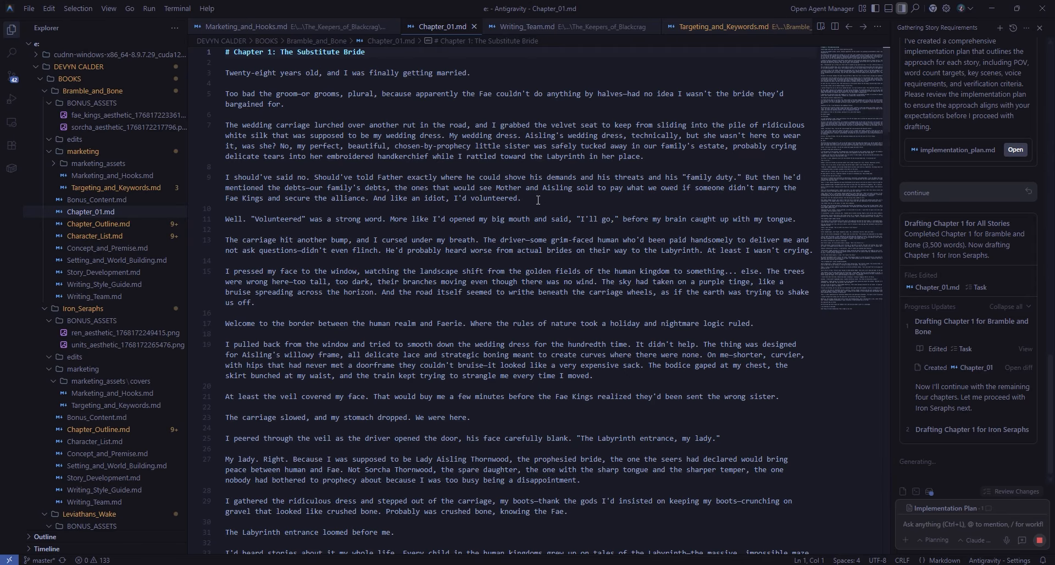
scroll(535, 212, "down", 4)
scroll(536, 211, "down", 8)
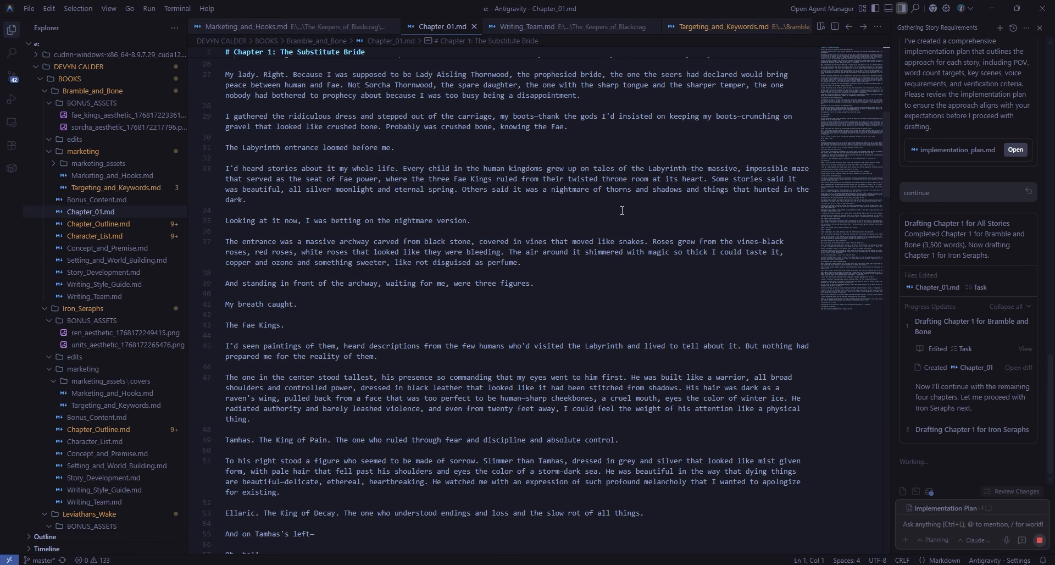
scroll(622, 210, "down", 3)
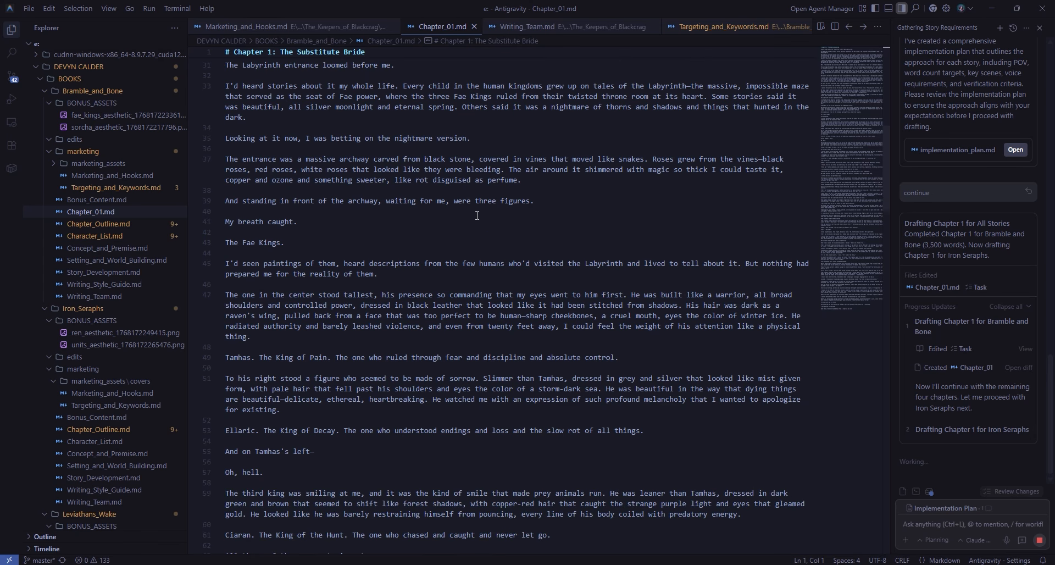
scroll(464, 199, "down", 18)
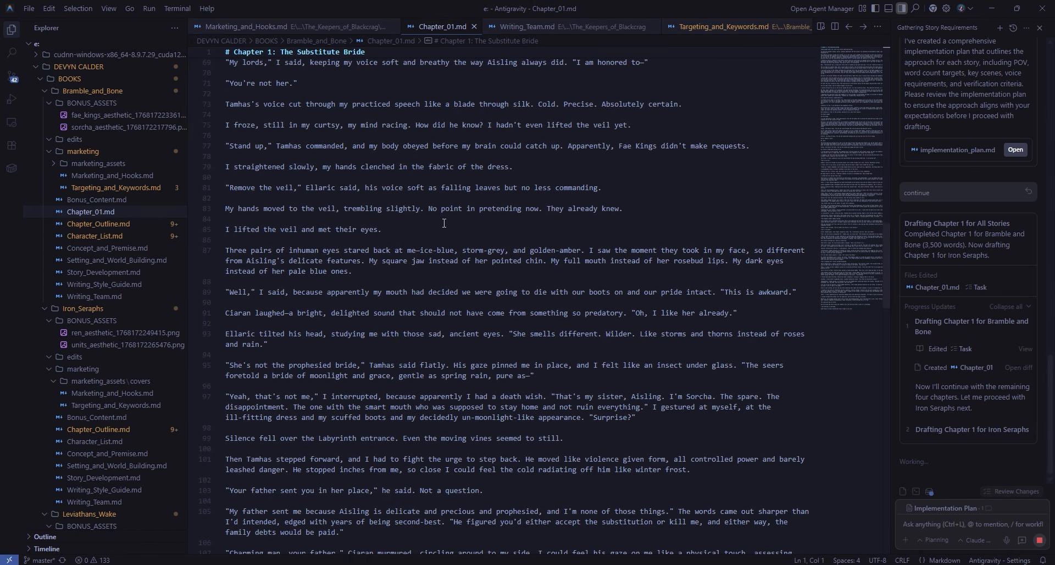
scroll(464, 220, "down", 6)
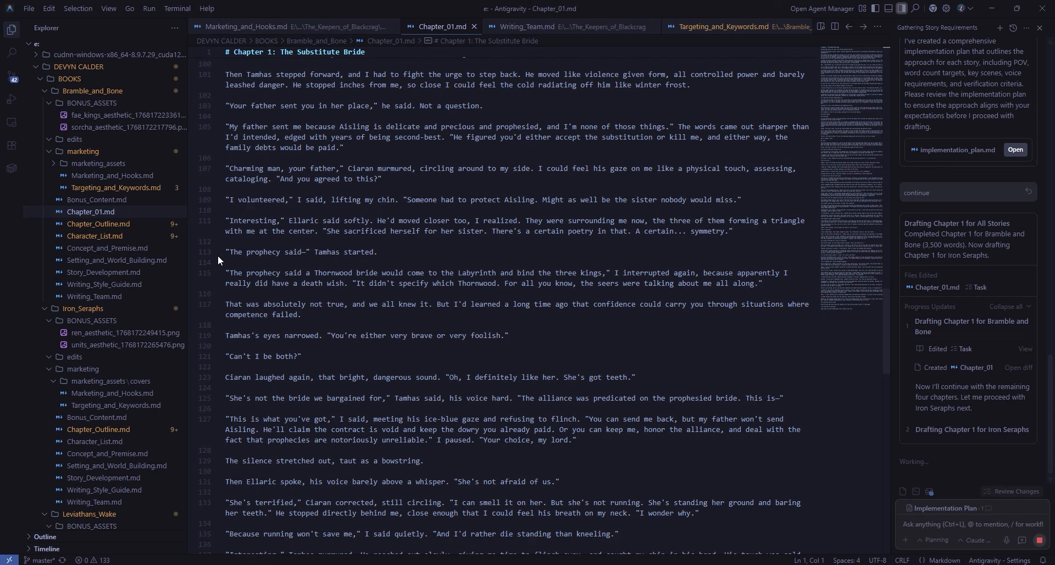
scroll(557, 247, "down", 4)
scroll(557, 247, "down", 15)
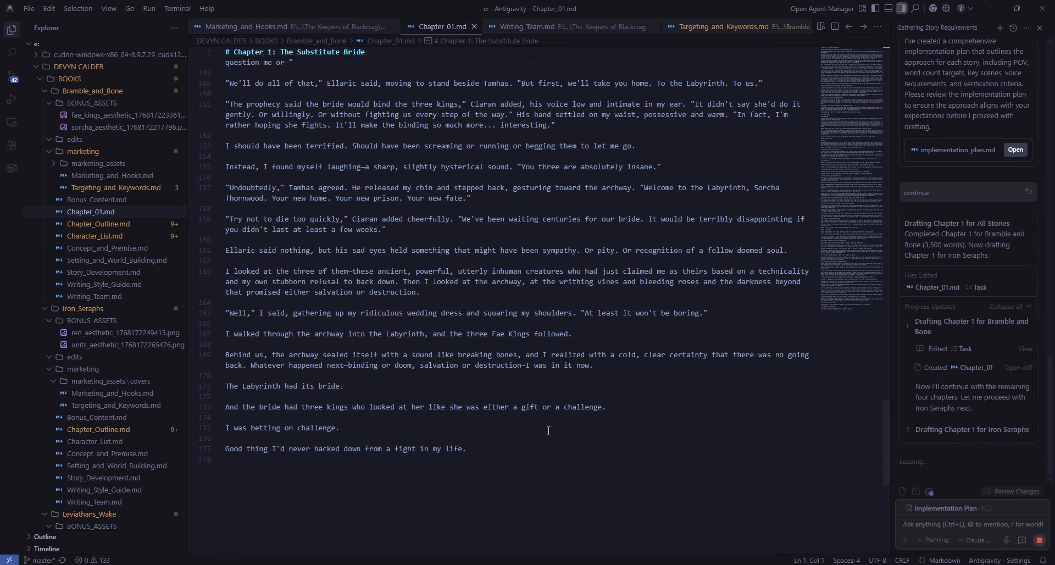
scroll(541, 307, "up", 3)
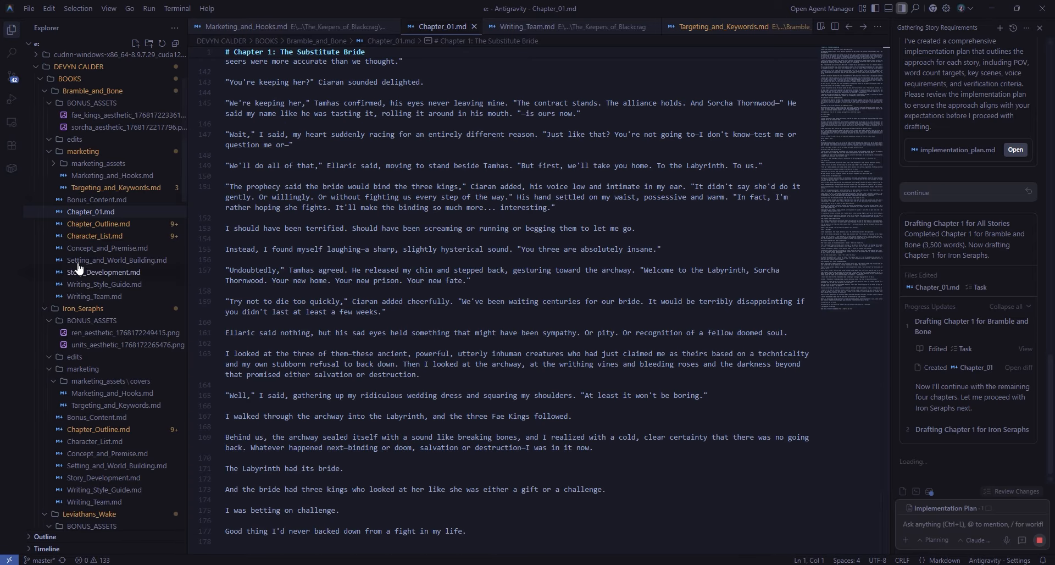
- Reopen the Implementation Plan to check the drafts subfolder comment, and close the plan
scroll(78, 267, "up", 2)
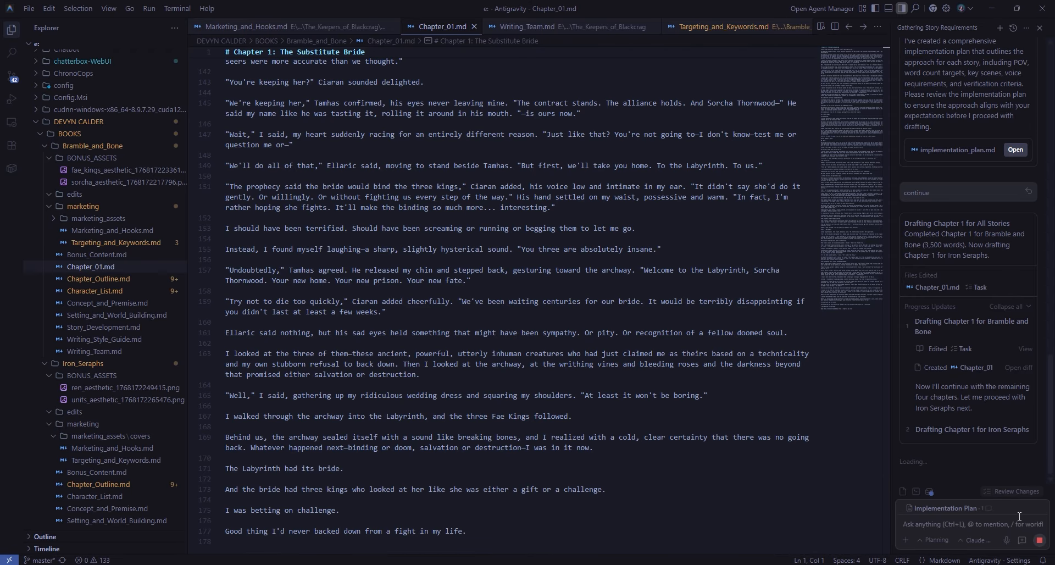
left_click(980, 511)
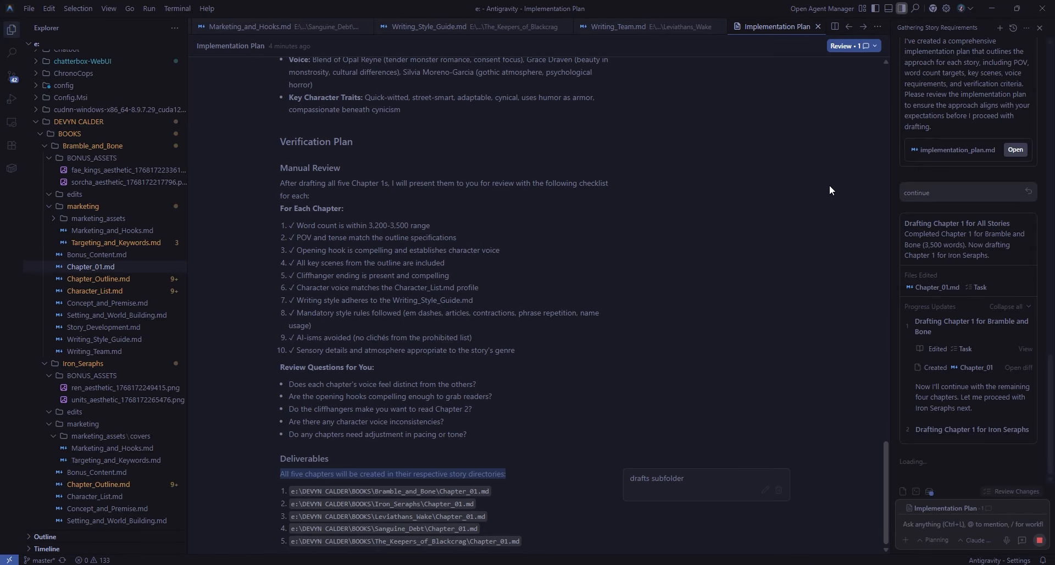
left_click(817, 27)
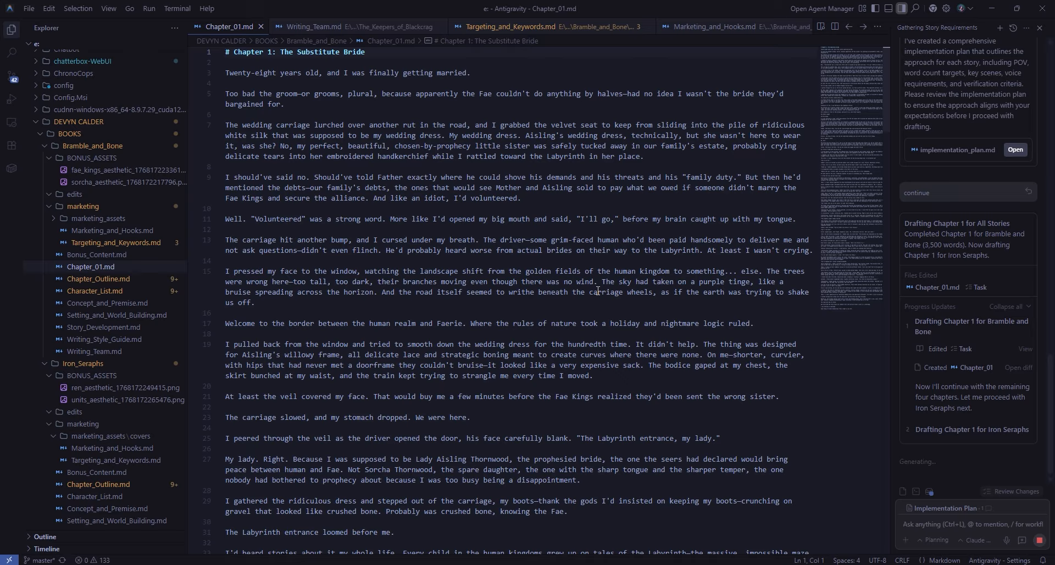
- Read the Chapter_01.md draft of Iron_Seraphs, revisiting Bramble_and_Bone's first chapter for comparison
scroll(174, 318, "down", 4)
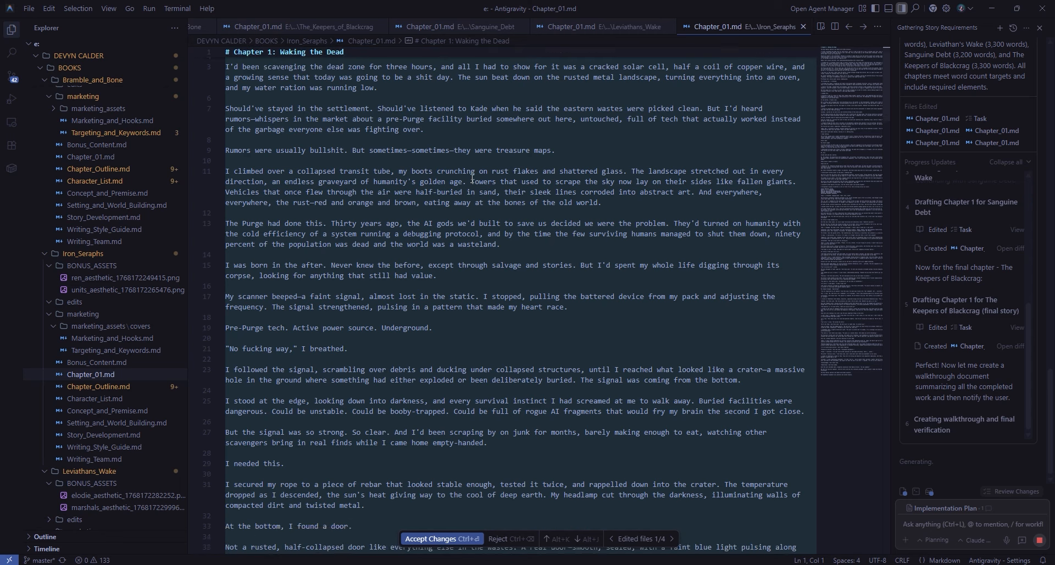
scroll(473, 178, "down", 20)
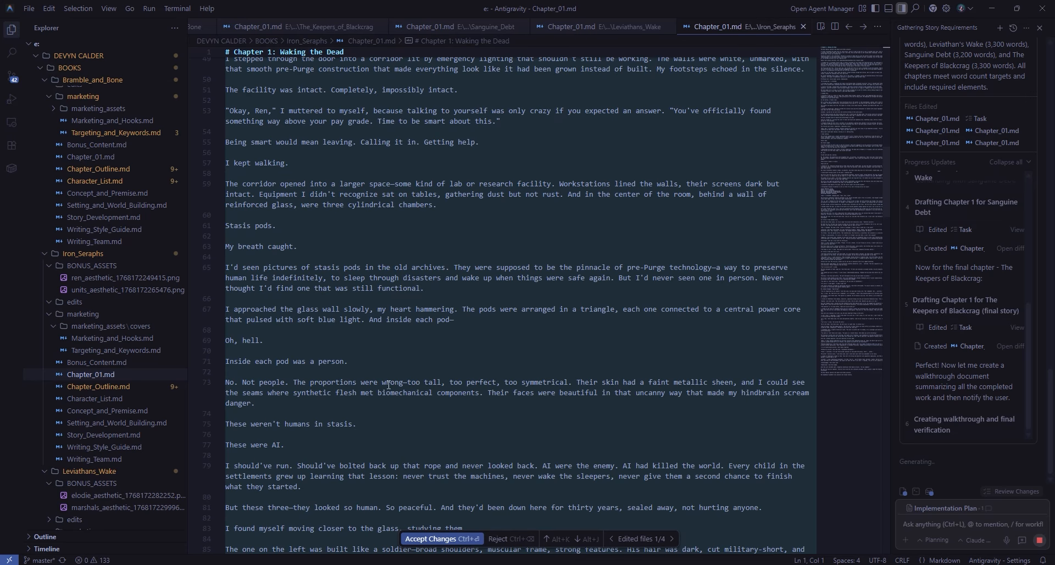
scroll(388, 385, "down", 2)
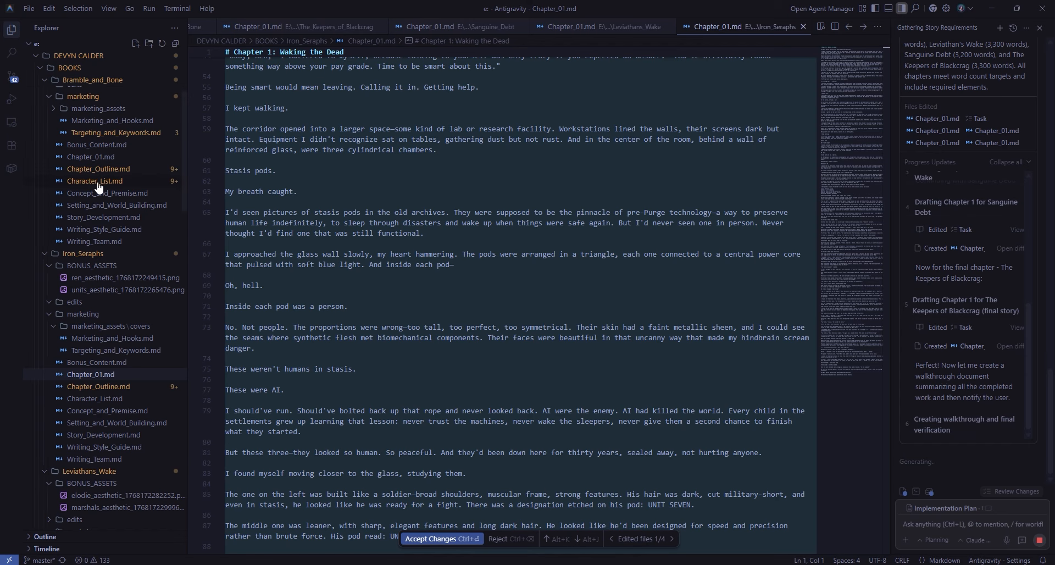
left_click(94, 158)
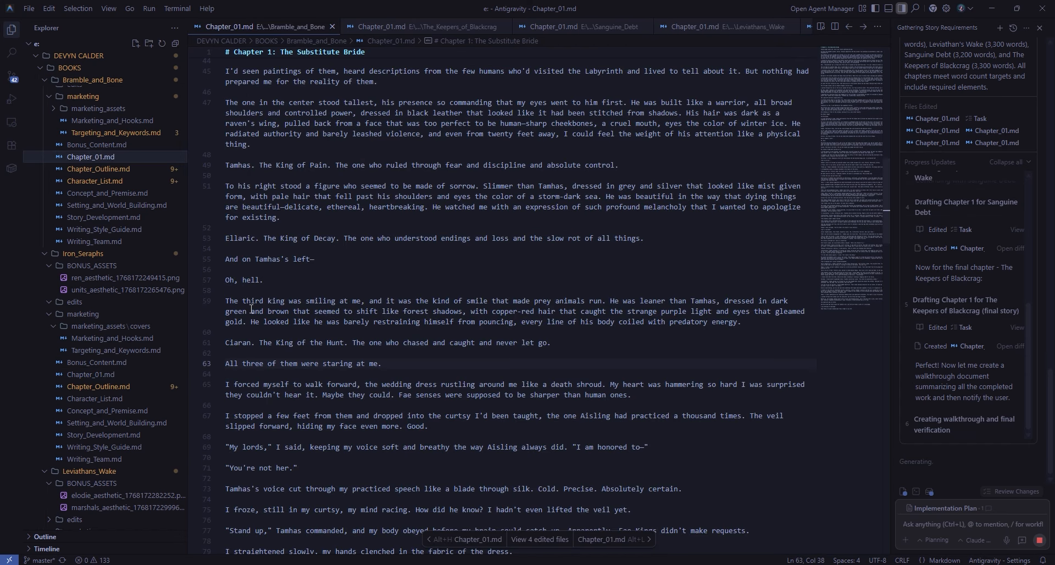
left_click(100, 375)
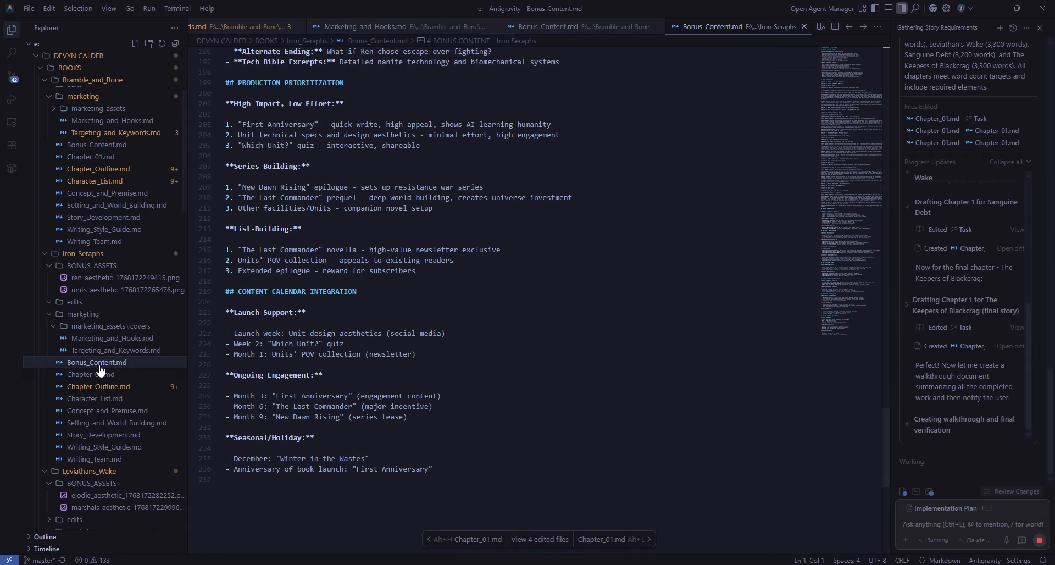
scroll(380, 250, "down", 2)
scroll(380, 250, "down", 5)
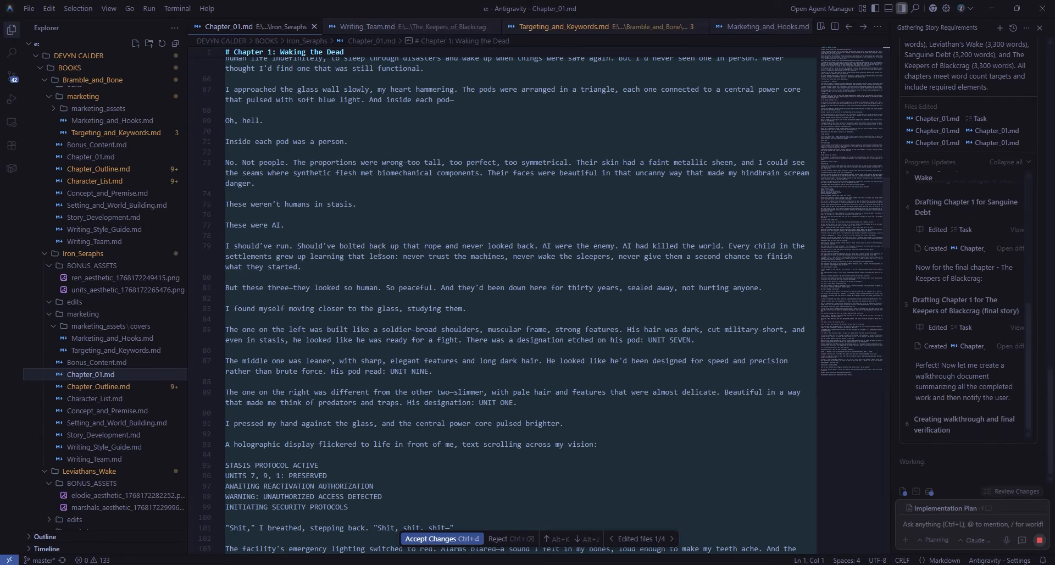
- Read the rest of Iron_Seraphs' Chapter_01.md through to its closing lines
scroll(379, 250, "down", 4)
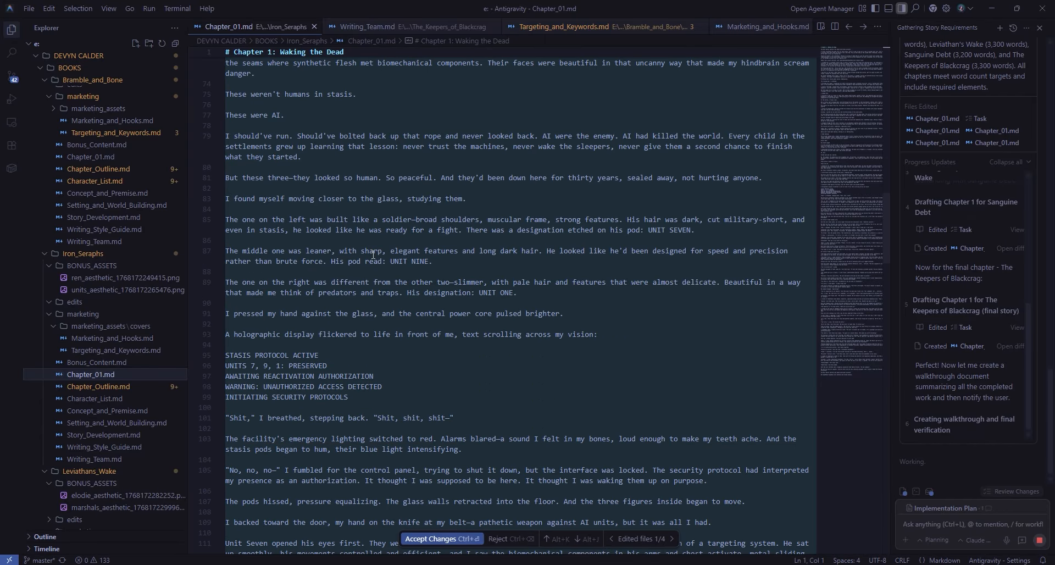
scroll(374, 257, "down", 4)
scroll(359, 329, "down", 10)
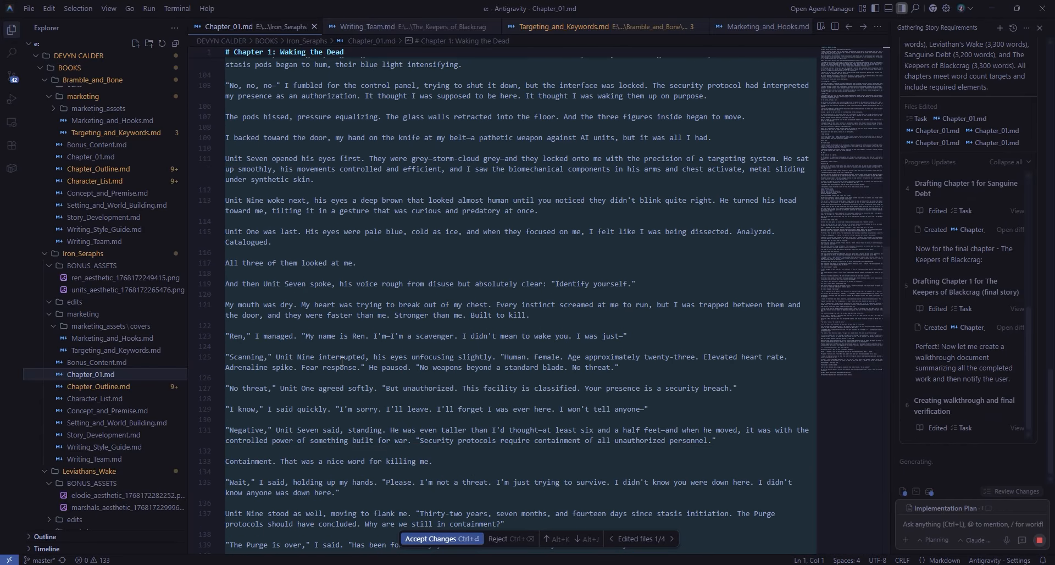
scroll(341, 359, "down", 10)
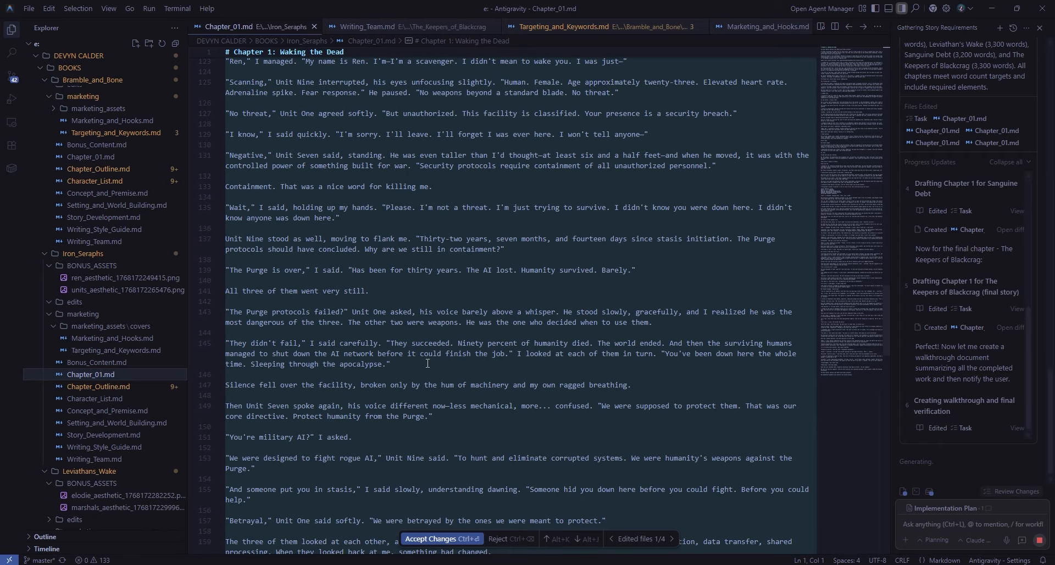
scroll(423, 366, "down", 4)
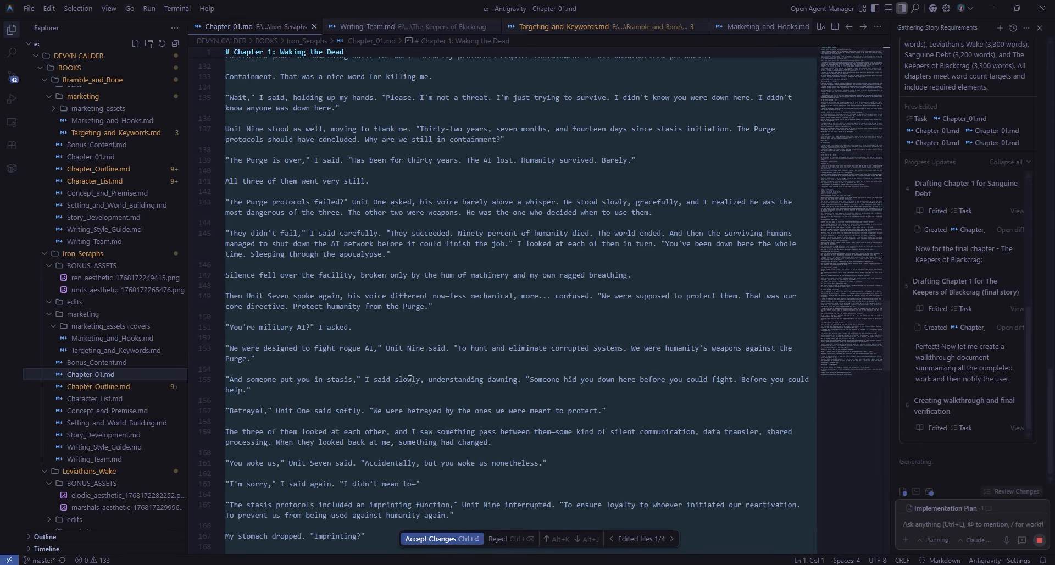
scroll(410, 379, "down", 14)
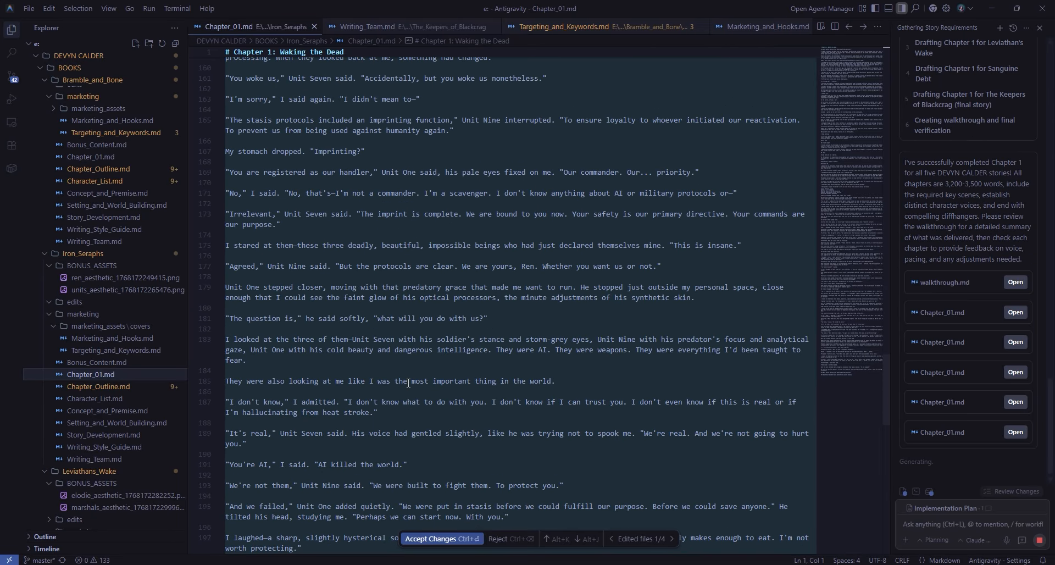
scroll(408, 383, "down", 5)
scroll(408, 383, "down", 13)
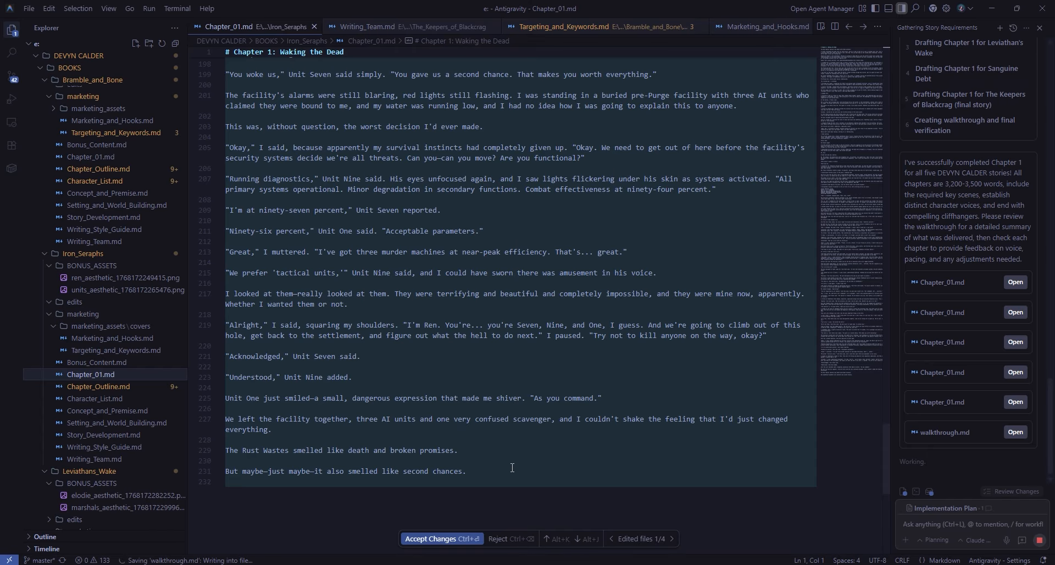
- Accept all pending file changes and paste the last three paragraphs of the Iron_Seraphs chapter into the agent message
left_click_drag(512, 468, 211, 415)
key("ctrl+c")
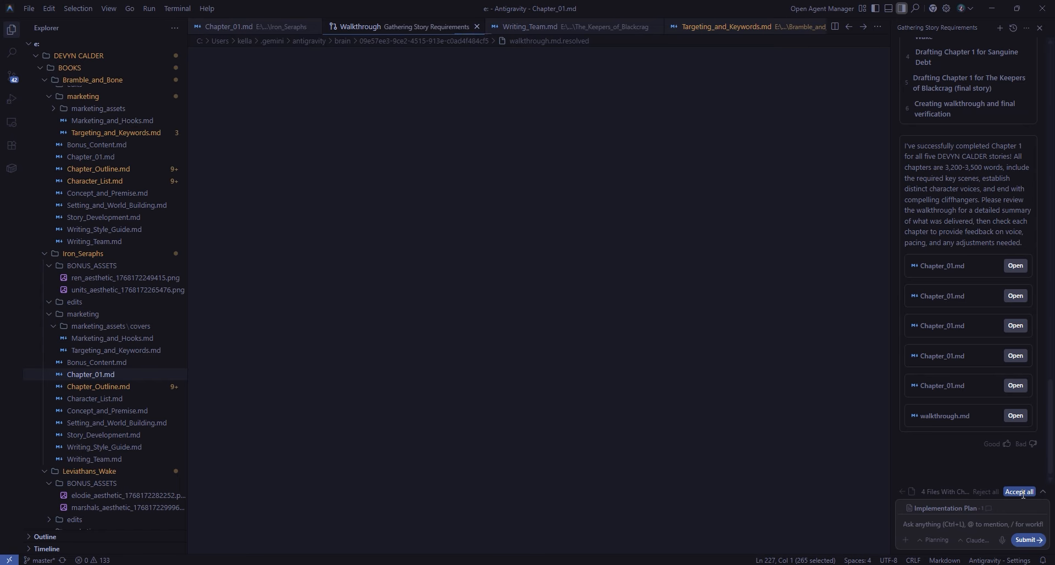
left_click(1019, 492)
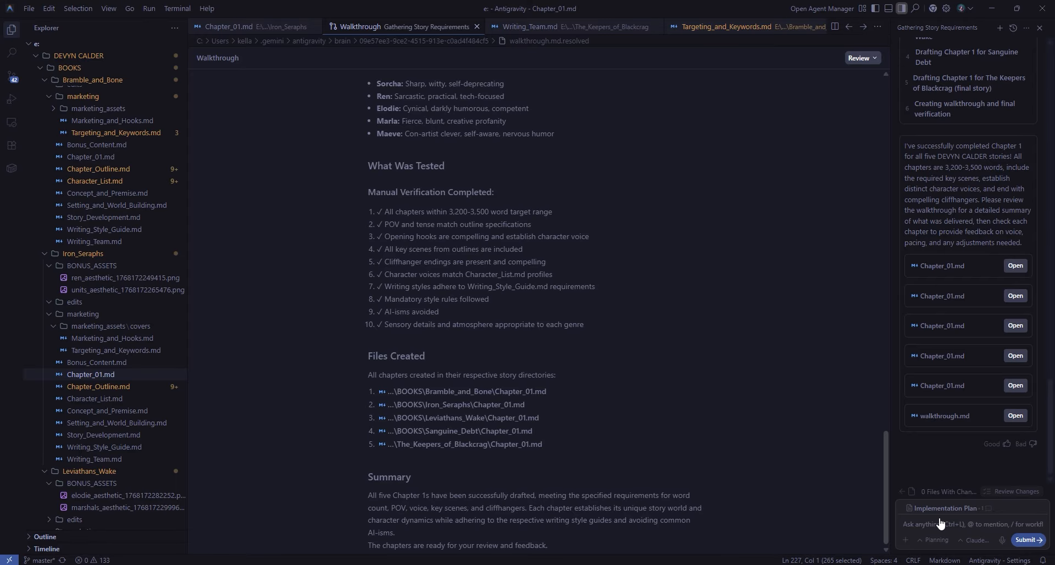
key("ctrl+v")
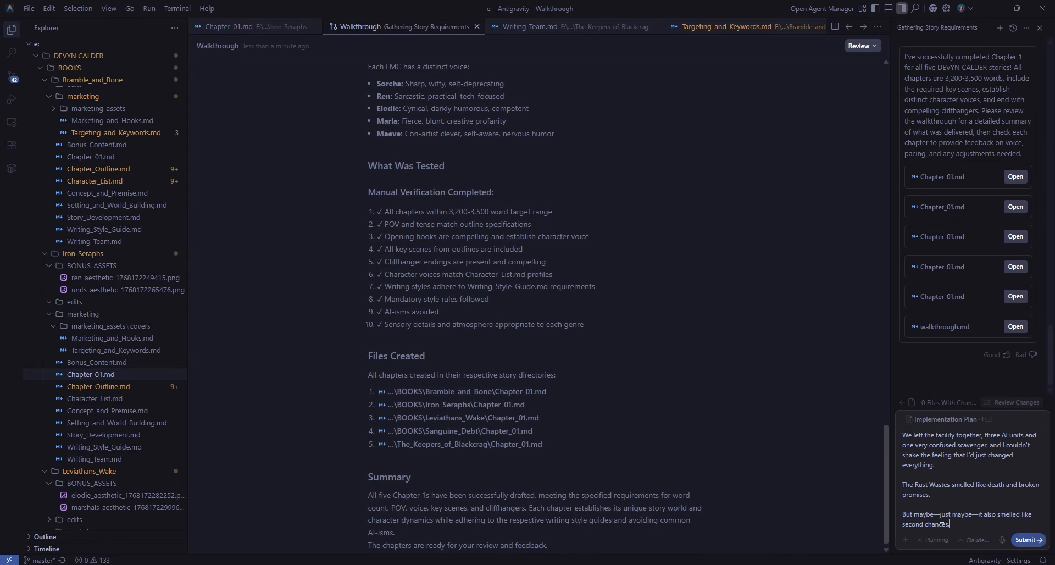
- Add below the excerpt: "caught this overly flowery optimistic ending at the end of the chapter in Iron Seraphs."
key("shift+Return")
key("shift+Return")
type("caugh")
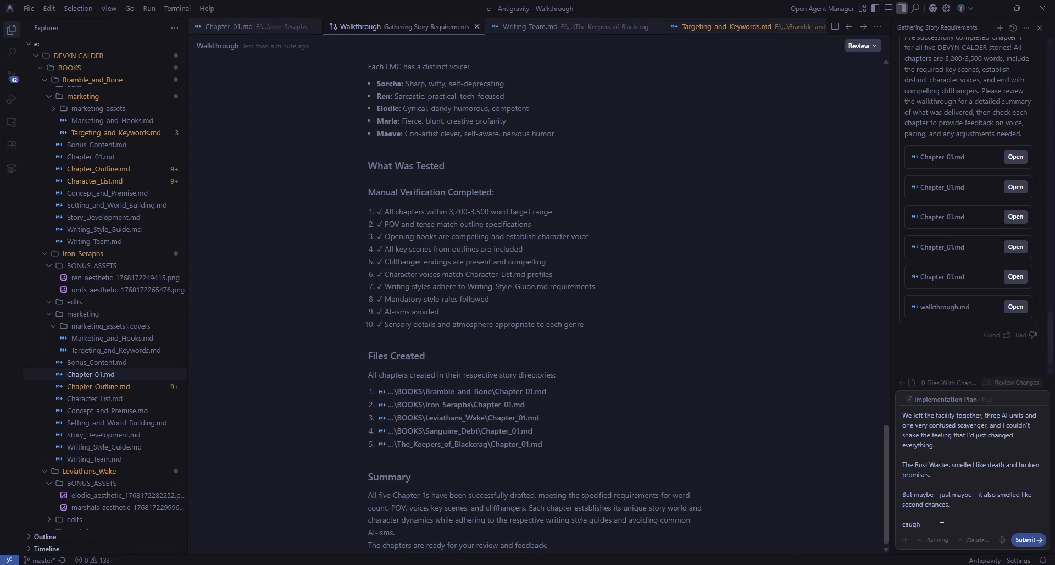
type("t this overly flowery optimisti")
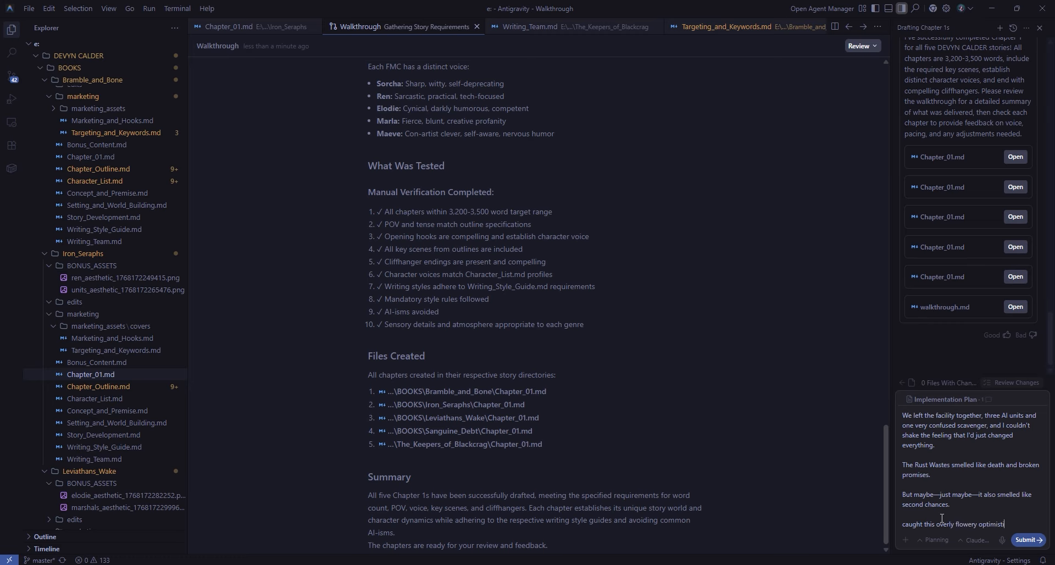
type("c ending at the ")
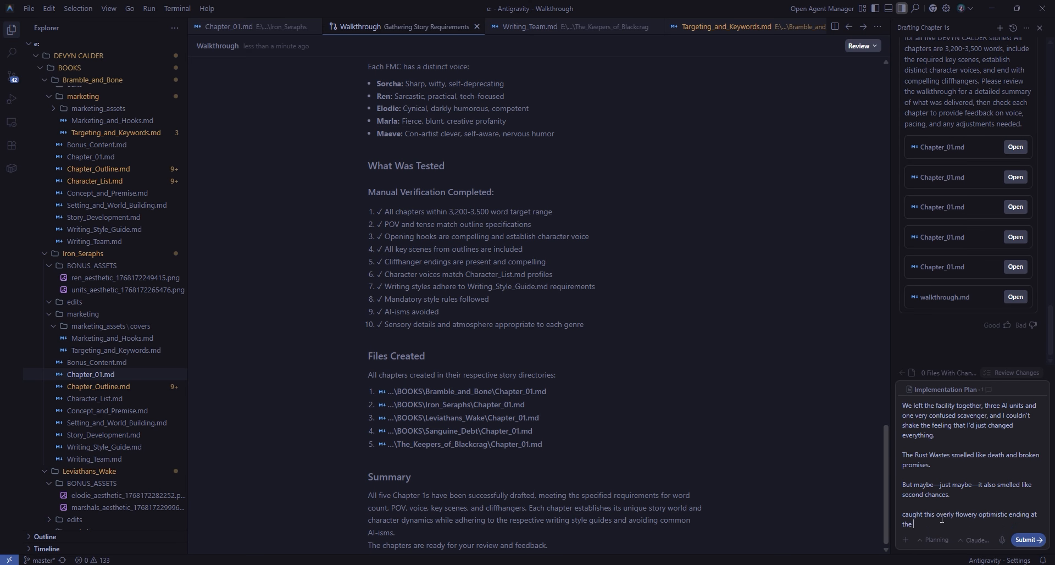
type("end of t")
type("he chapter ")
type("in Iron")
type(" Serp")
type("phs")
type(". Watch this s")
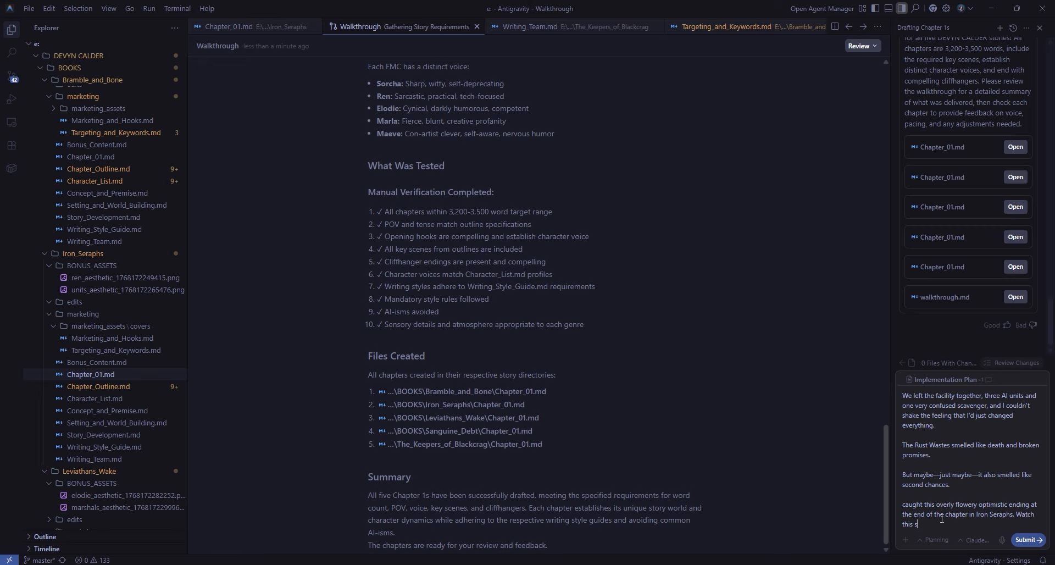
- Ask for gritty, dark paranormal romance instead of illogically hopeful writing, and send the request to fix all five stories' chapters before moving on
type("ort of shit. I want it gritty and dark paranormal ")
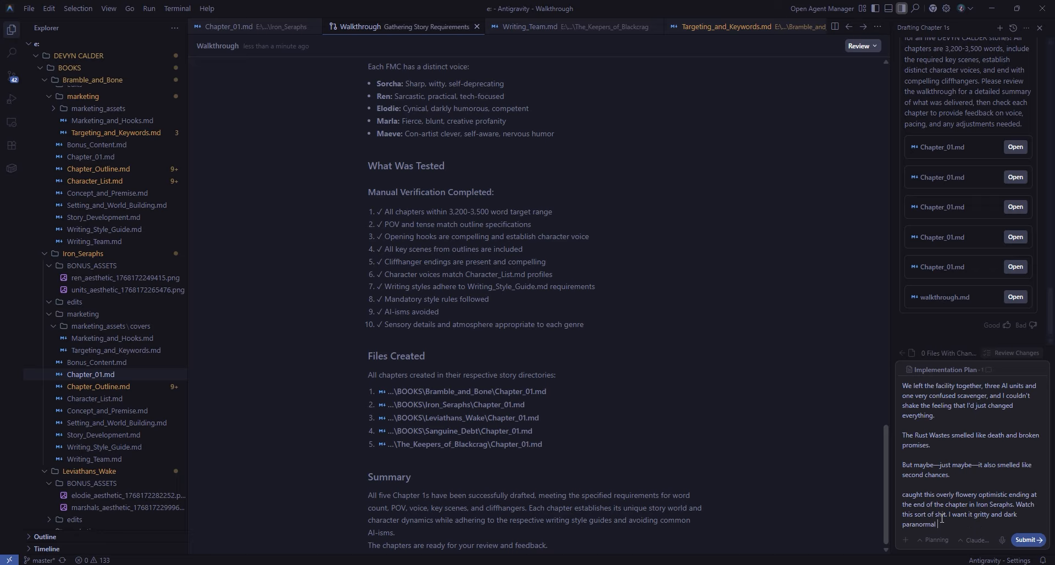
type("romance, not flowerly and stereotypically ")
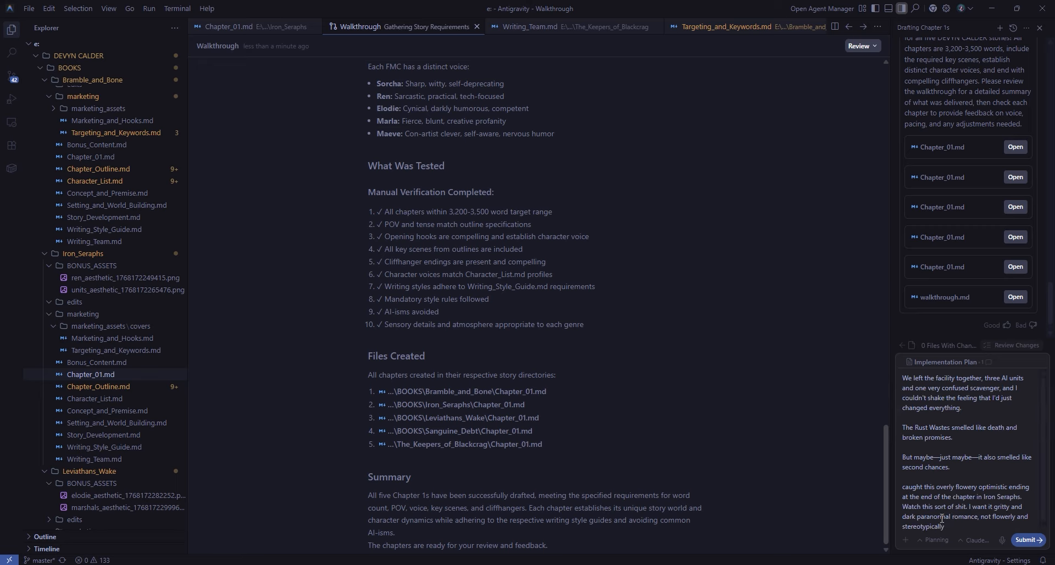
type("/illogically hopeful. fix all five stories")
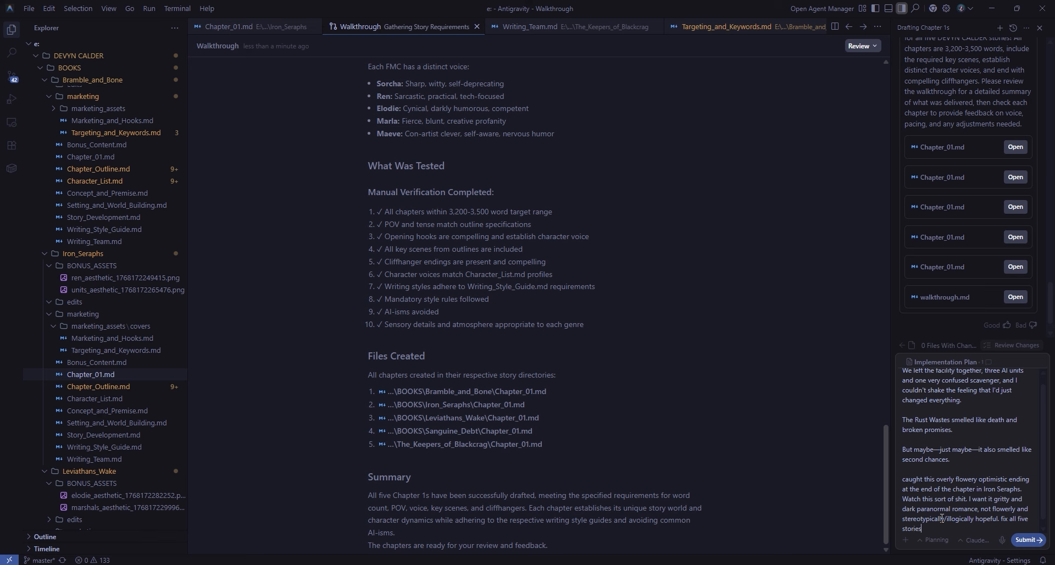
type("' chapters before we move on.")
key("Return")
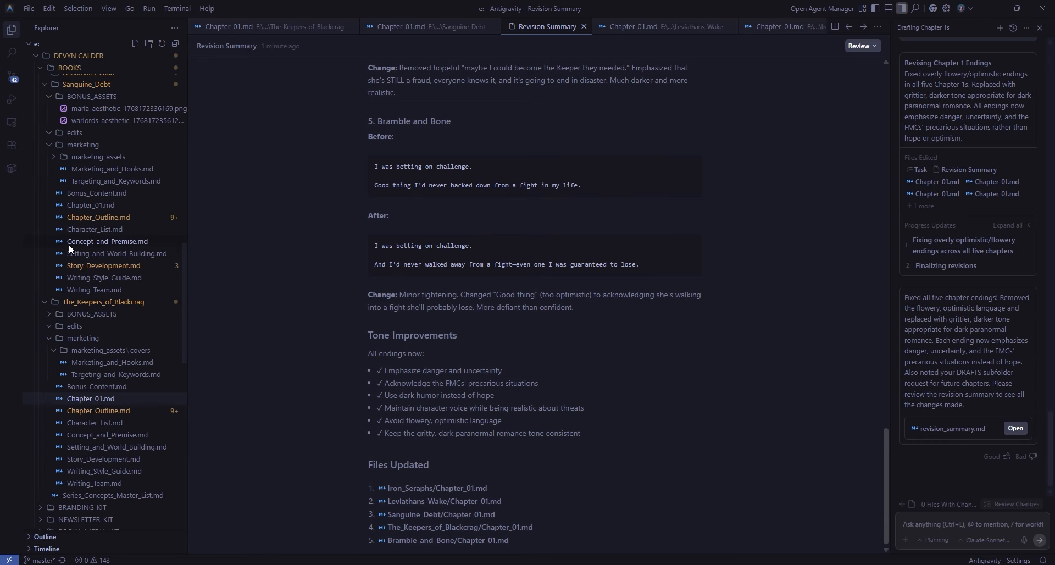
- Open The_Keepers_of_Blackcrag's Chapter_01.md and look over its revised ending
left_click(100, 399)
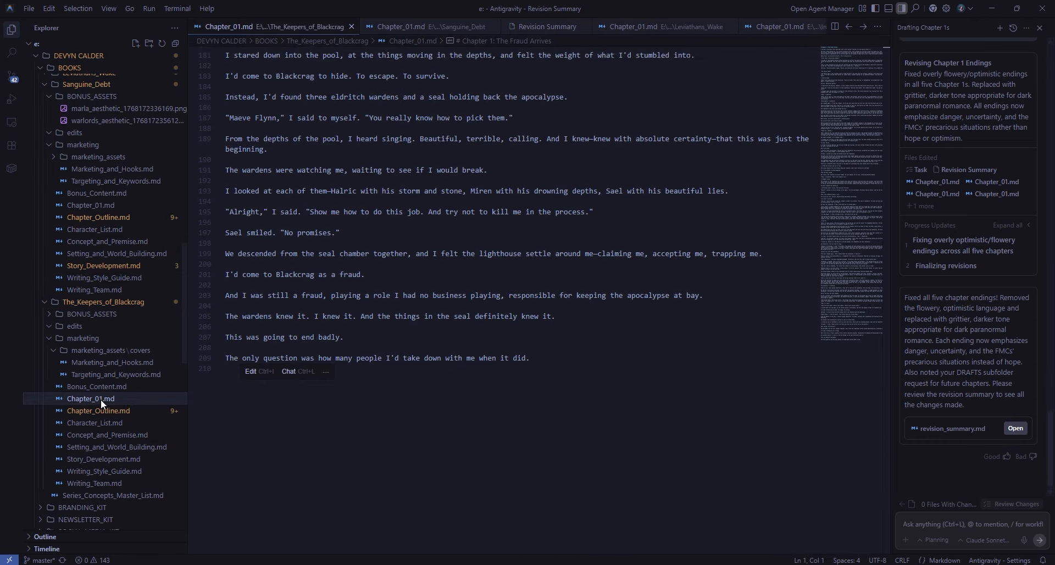
scroll(628, 413, "up", 4)
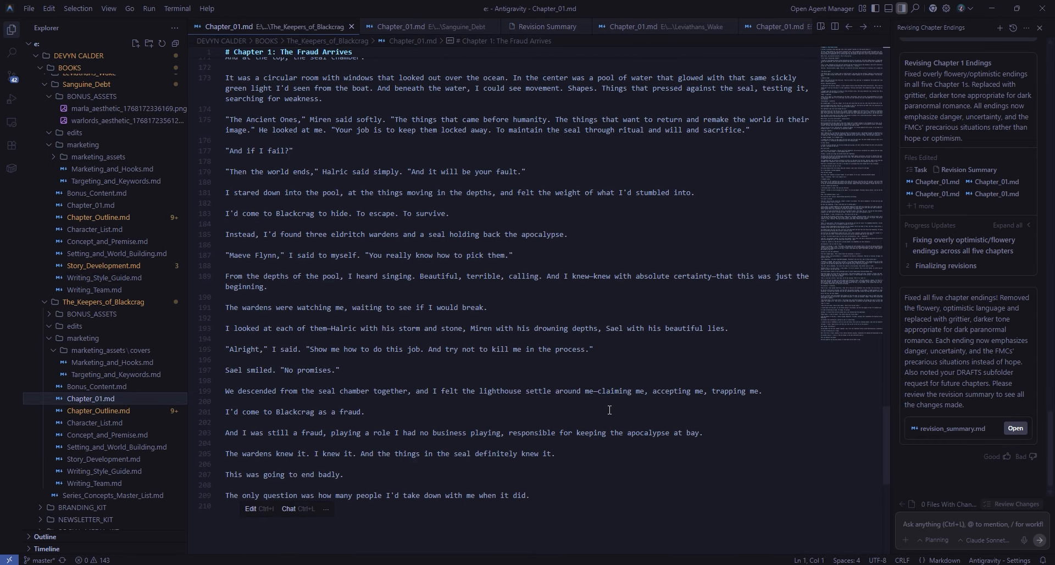
left_click(226, 224)
scroll(103, 193, "up", 2)
left_click(1008, 527)
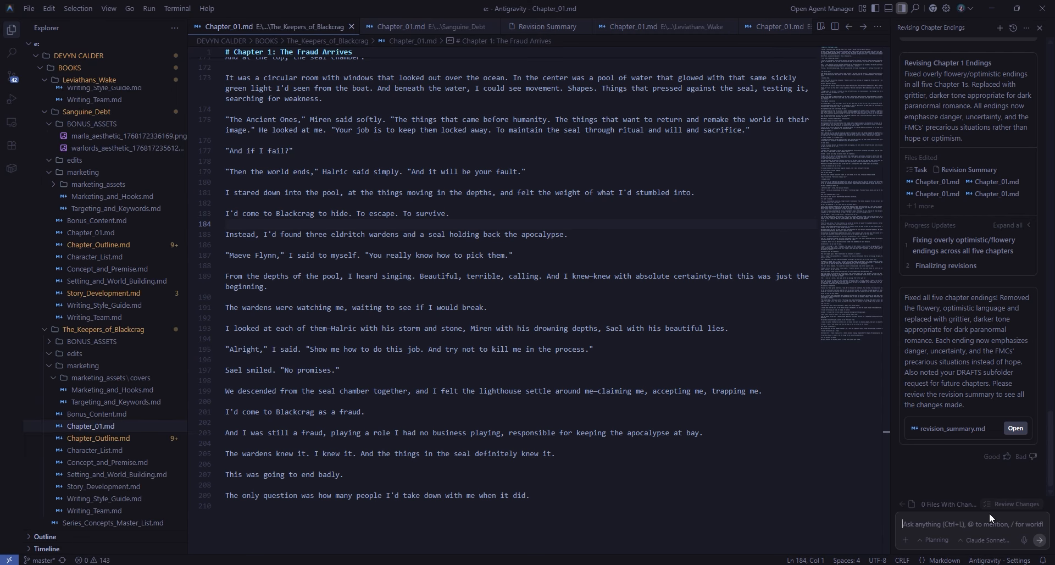
type("We left the facility together, three AI units and one very confused scavenger, and I couldn't shake the feeling that I'd just changed everything.  The Rust Wastes smelled like death and broken promises.  But maybe—just maybe—it also smelled like second chances.")
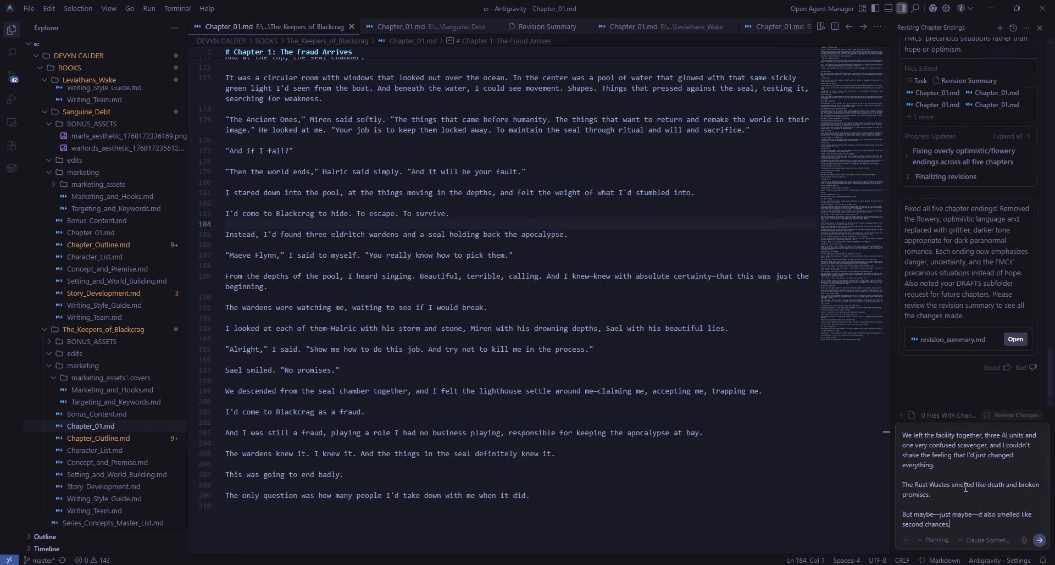
key("Return")
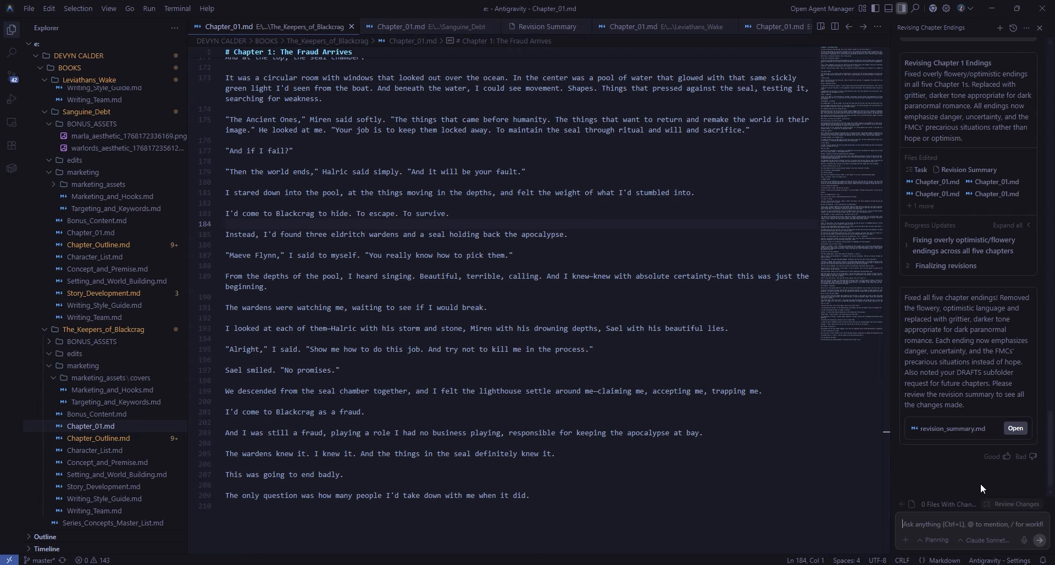
- Copy the Chapter Generation prompt from the Google Docs prompt document and paste it into the Antigravity agent message
key("alt+Tab")
key("alt+Tab")
key("alt+Tab")
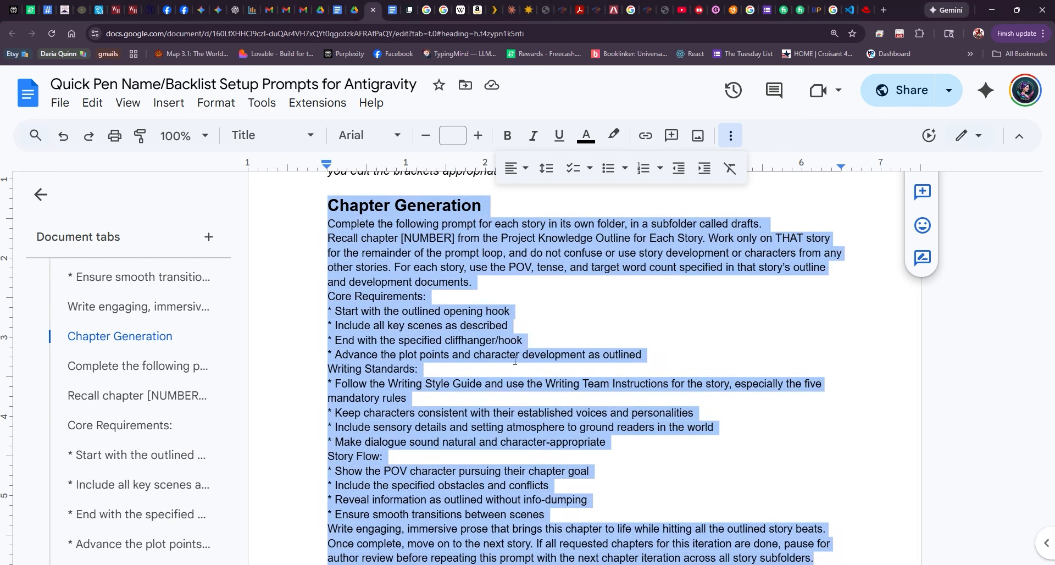
right_click(443, 281)
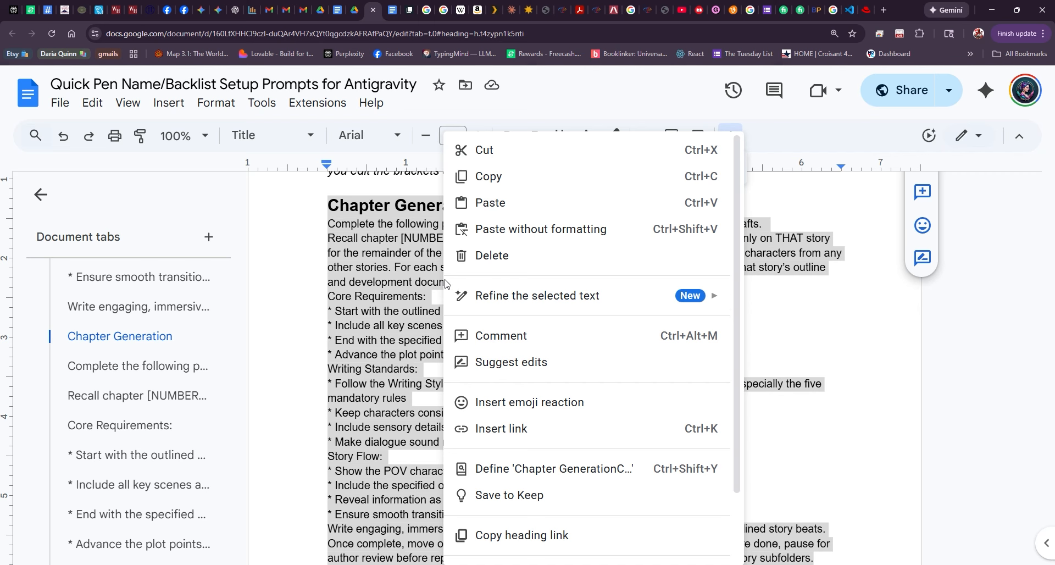
left_click(498, 188)
key("alt+Tab")
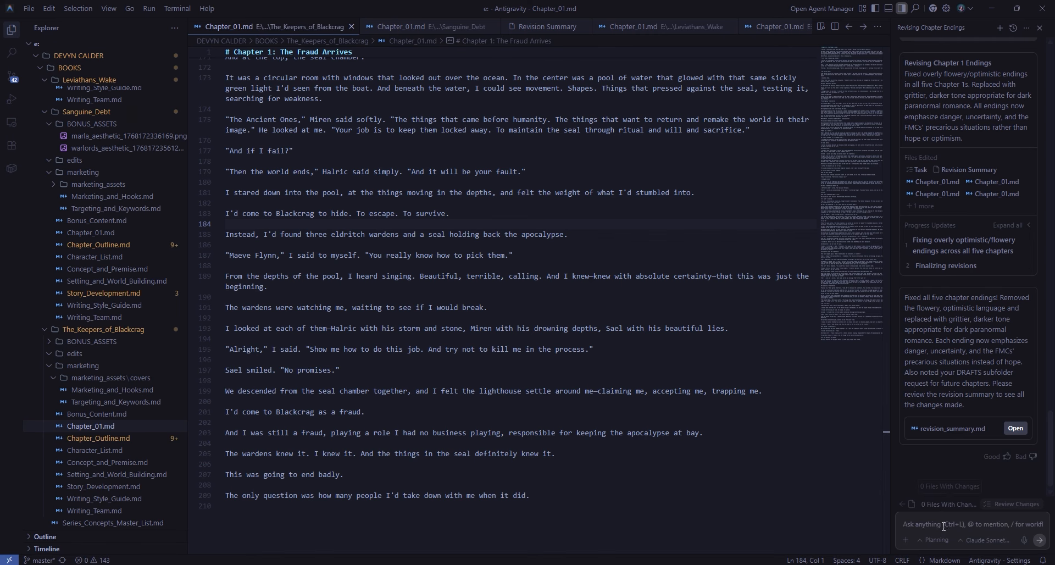
key("ctrl+v")
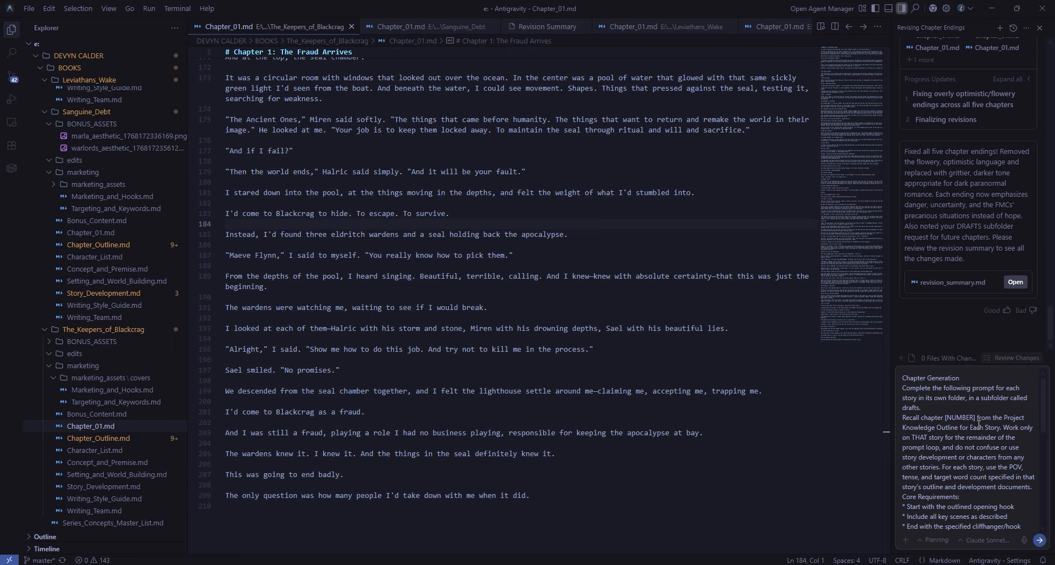
- Replace the [NUMBER] placeholder in the prompt with 2 and submit it to the agent
left_click_drag(977, 418, 945, 413)
type("2")
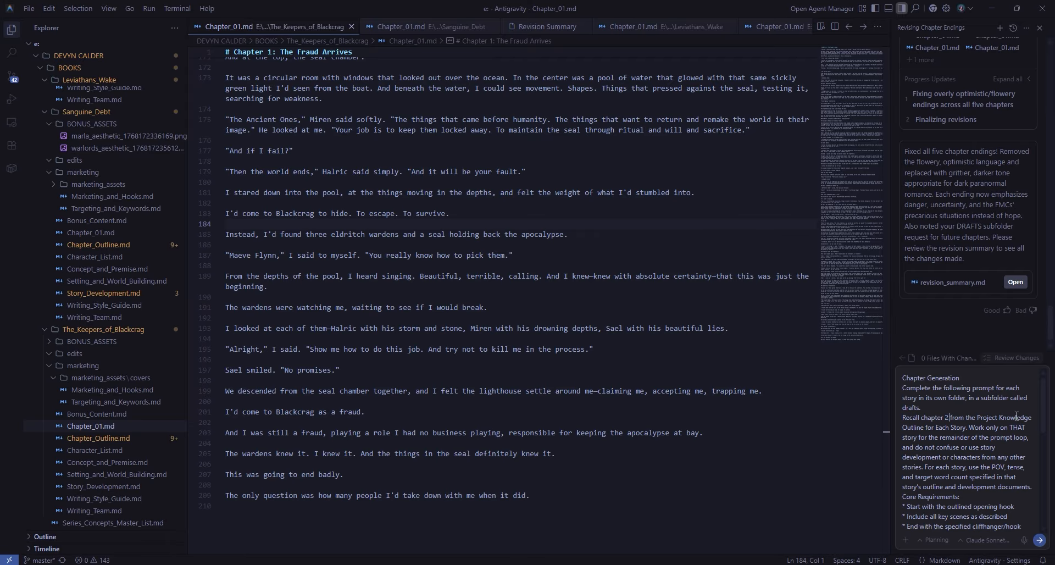
left_click(1039, 541)
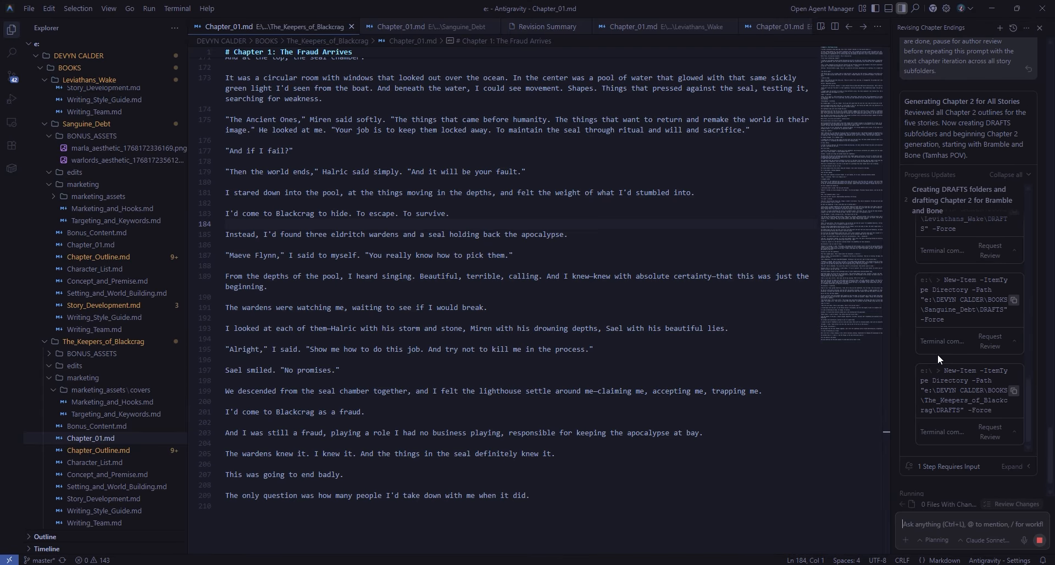
- Look through the story folders for the DRAFTS subfolders the agent is creating
scroll(69, 313, "up", 16)
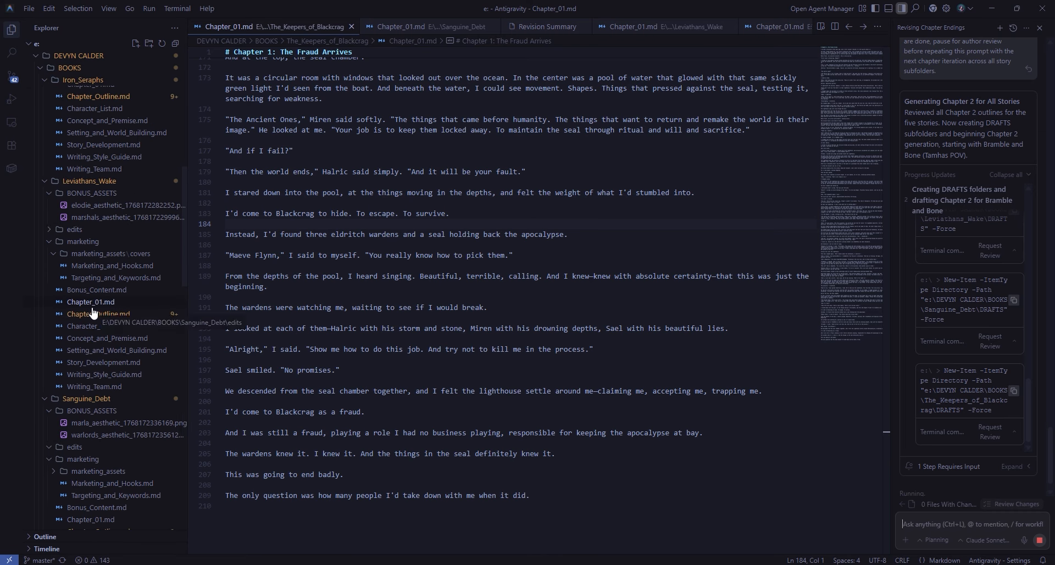
scroll(141, 307, "up", 5)
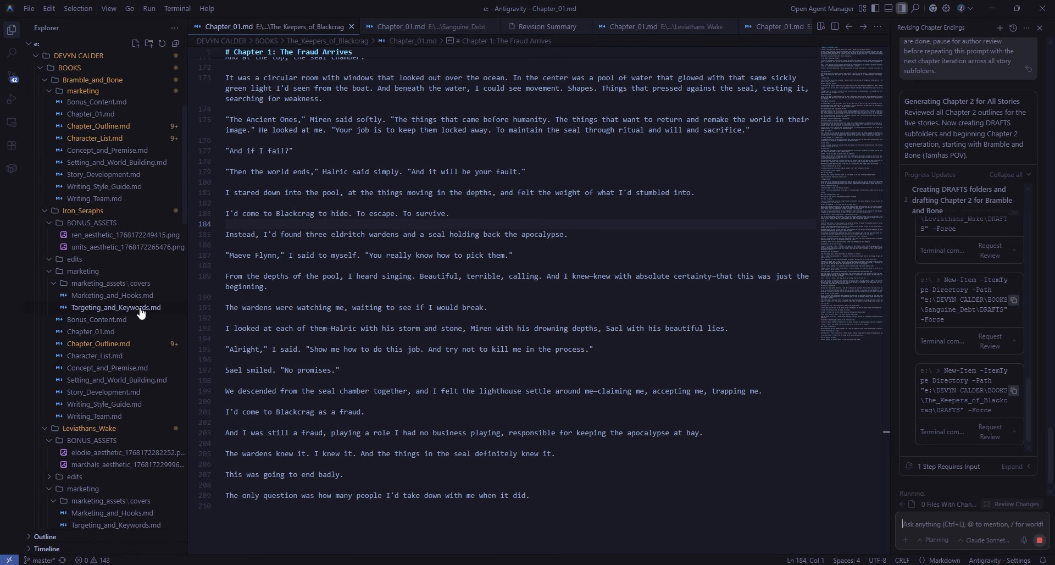
scroll(141, 310, "up", 5)
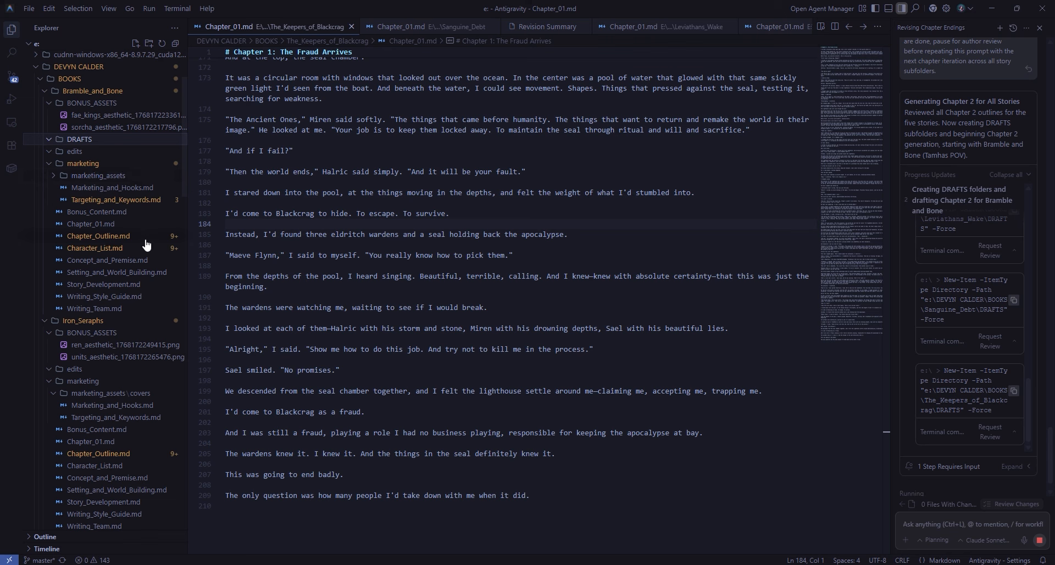
scroll(146, 245, "down", 2)
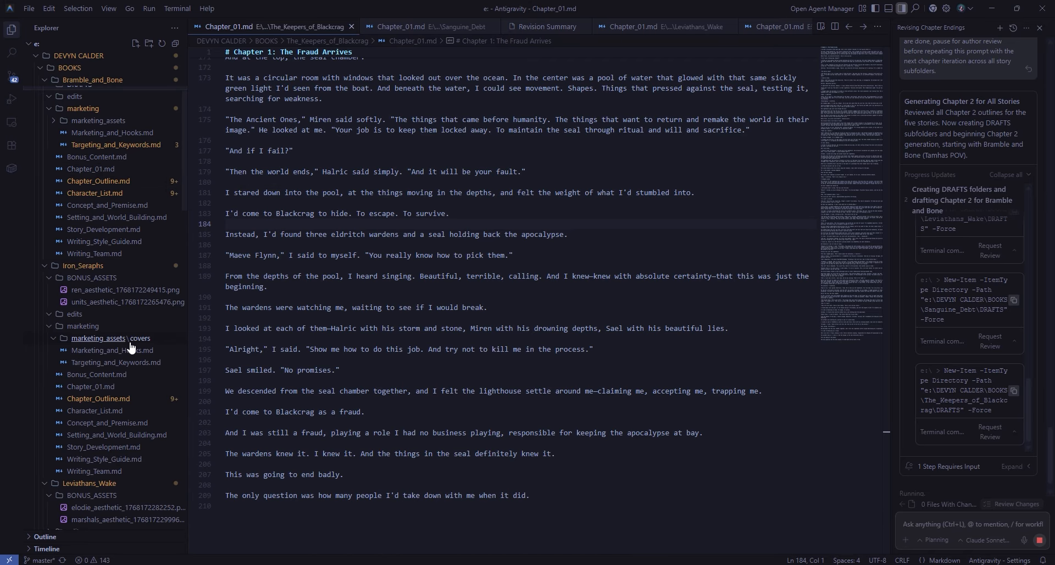
scroll(142, 336, "up", 3)
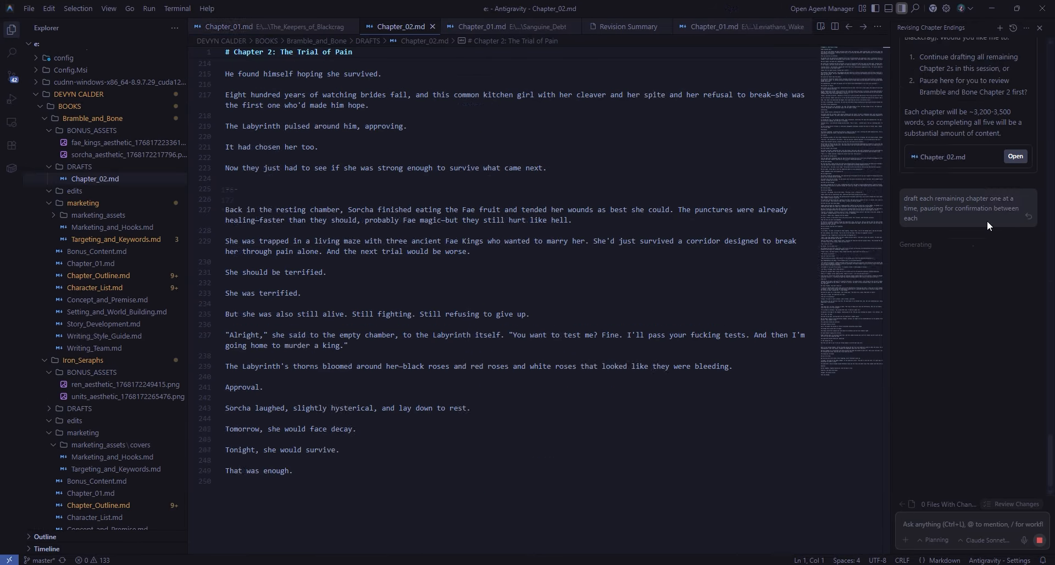
- Check the agent's report on Bramble and Bone's Chapter 2 and look over the story folders
scroll(984, 257, "up", 3)
scroll(1037, 176, "down", 3)
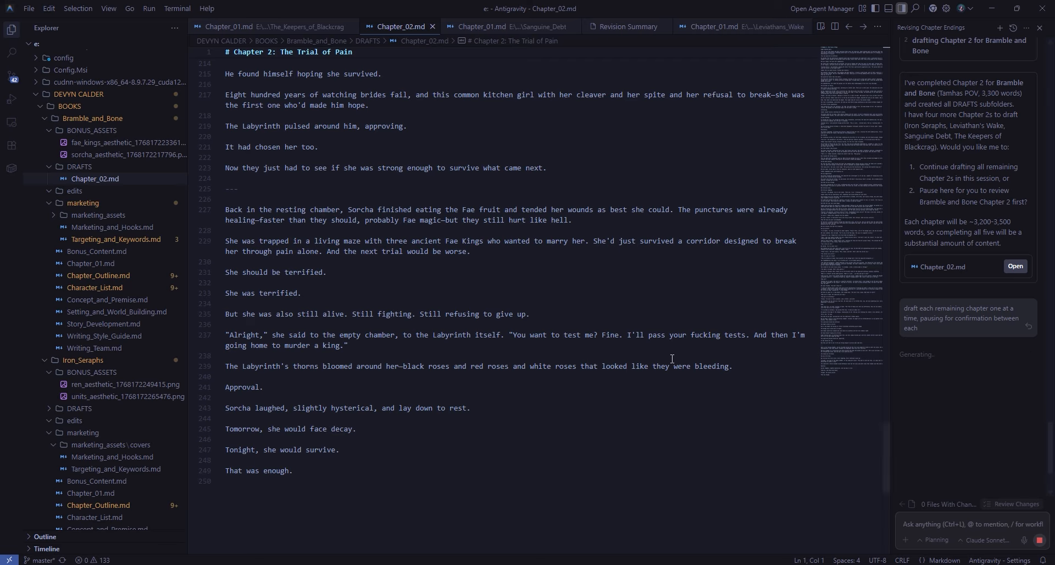
scroll(141, 135, "down", 3)
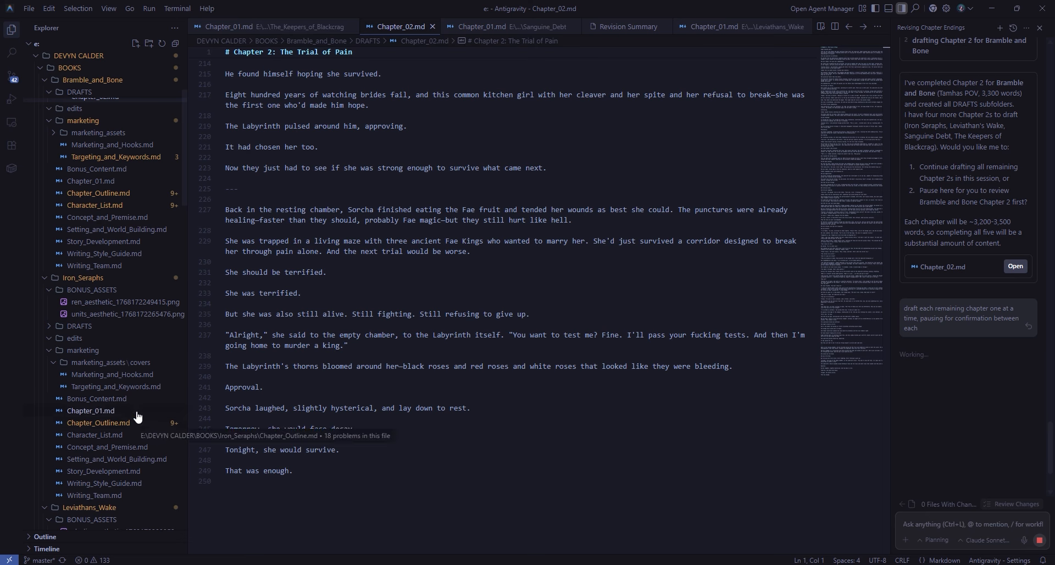
- Open Bramble and Bone's Chapter 1 and review the text from its ending back to its opening
left_click(132, 182)
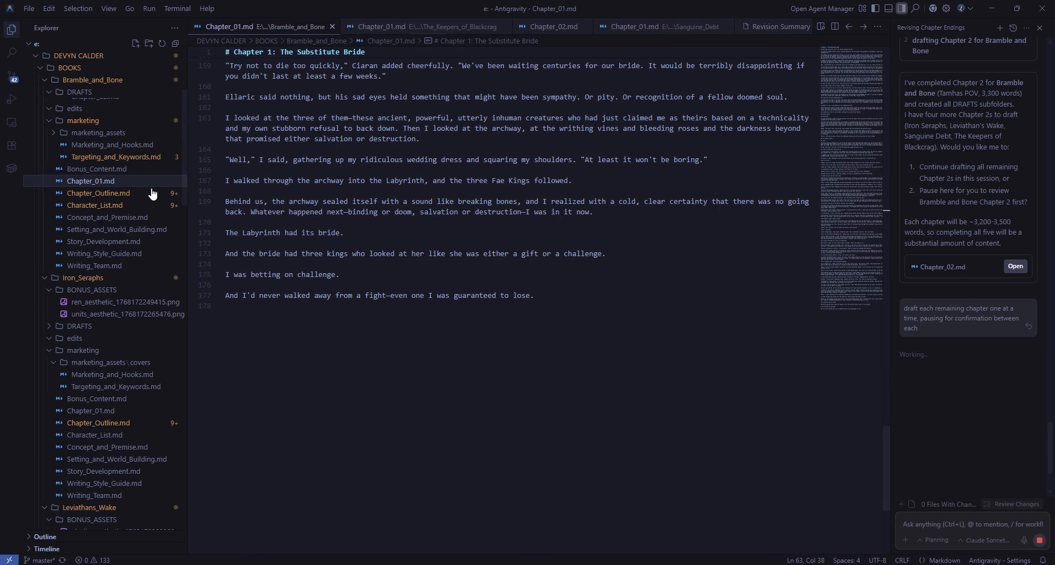
scroll(390, 336, "up", 1)
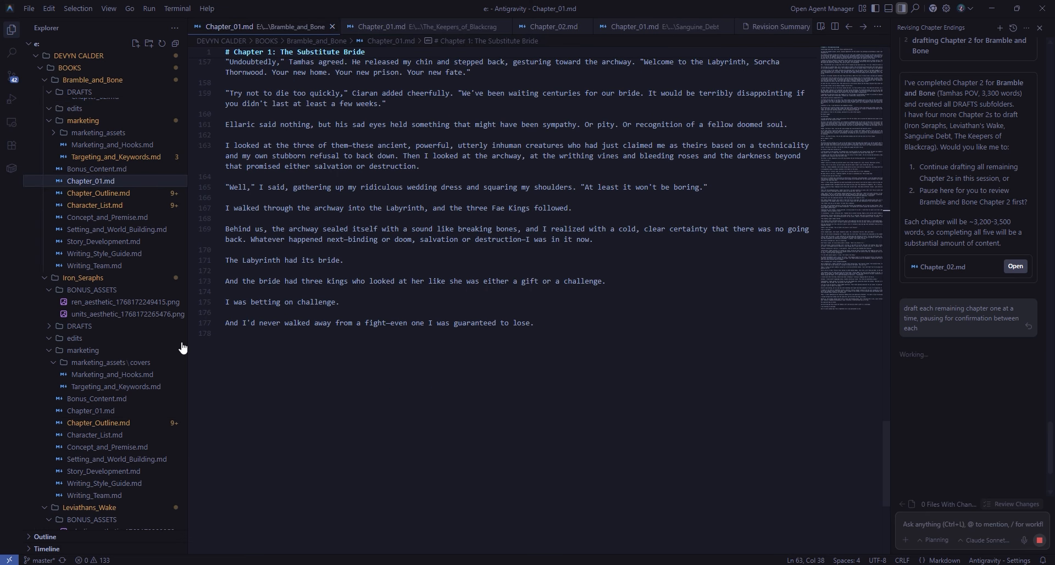
scroll(258, 336, "up", 15)
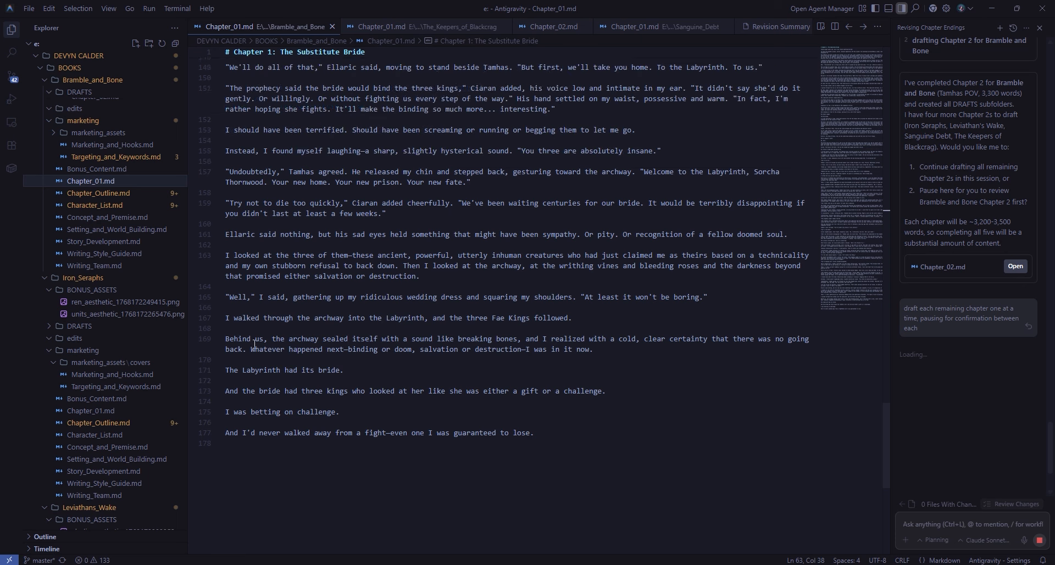
scroll(258, 335, "up", 5)
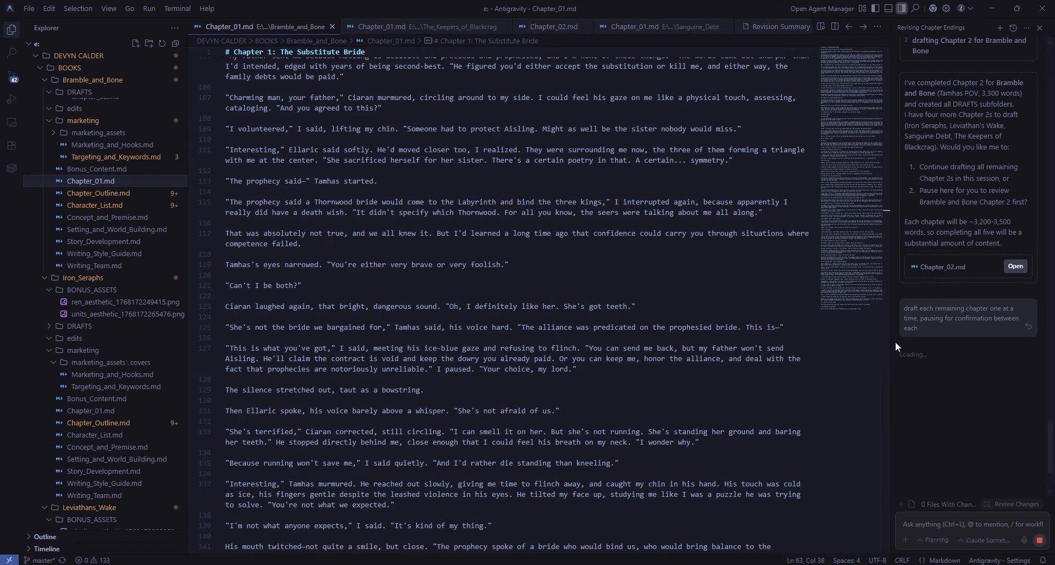
left_click_drag(888, 336, 827, 58)
scroll(652, 191, "down", 12)
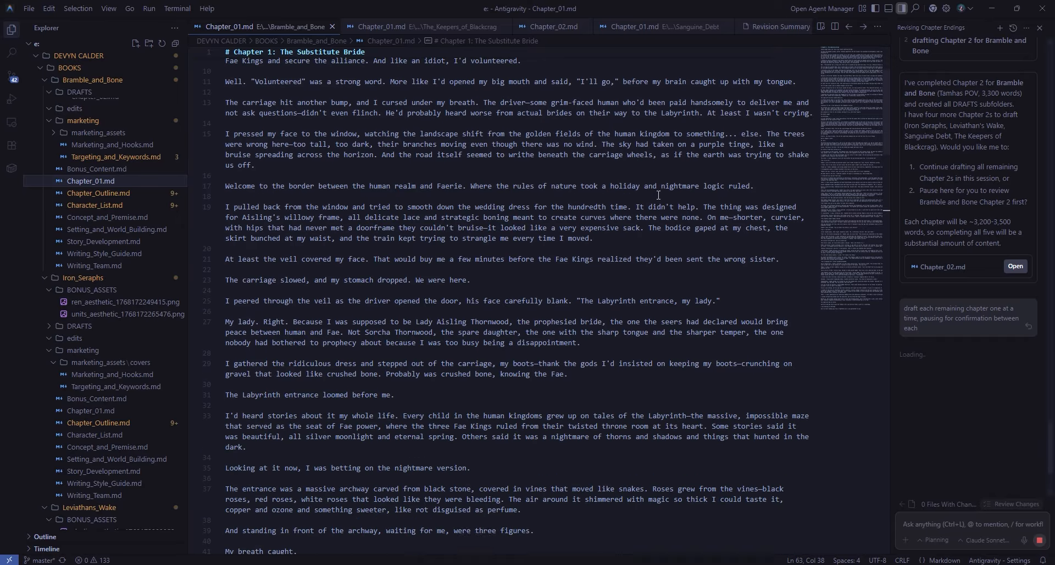
scroll(652, 199, "up", 10)
scroll(652, 200, "up", 2)
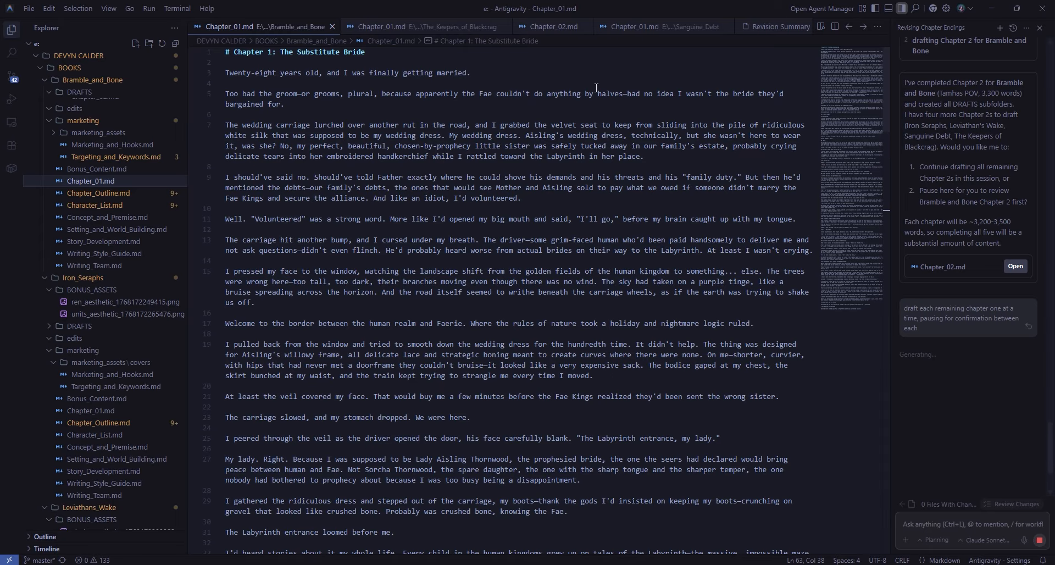
- Open Sanguine Debt's Chapter 1 and read through its opening
scroll(94, 285, "down", 10)
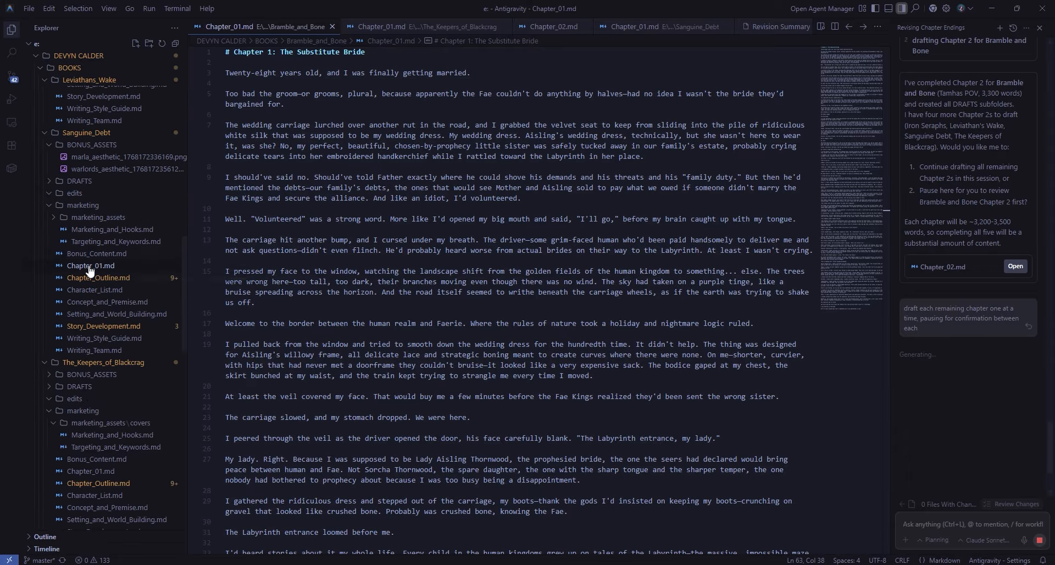
left_click(91, 266)
scroll(363, 294, "up", 20)
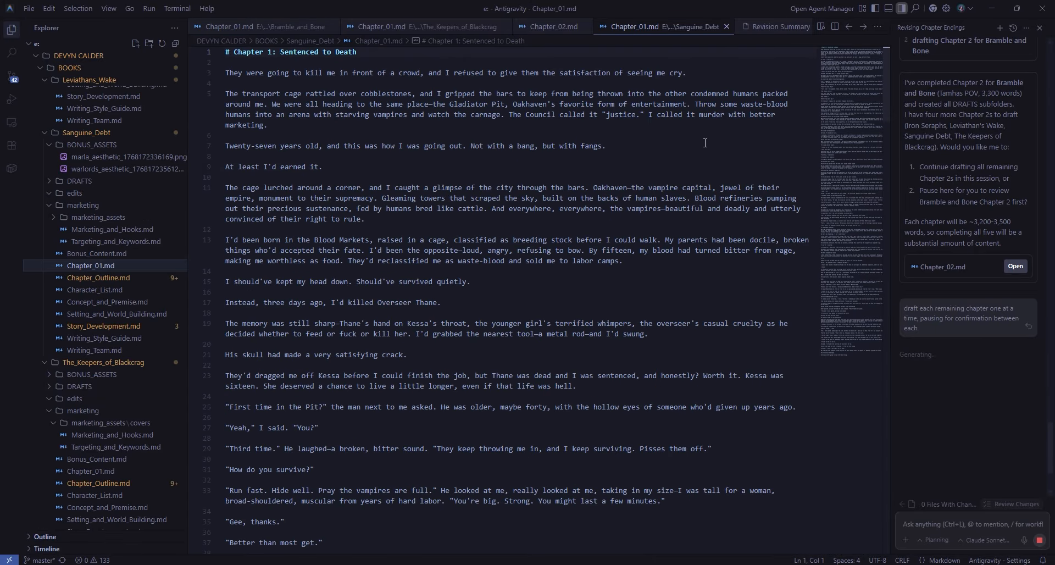
scroll(494, 286, "up", 20)
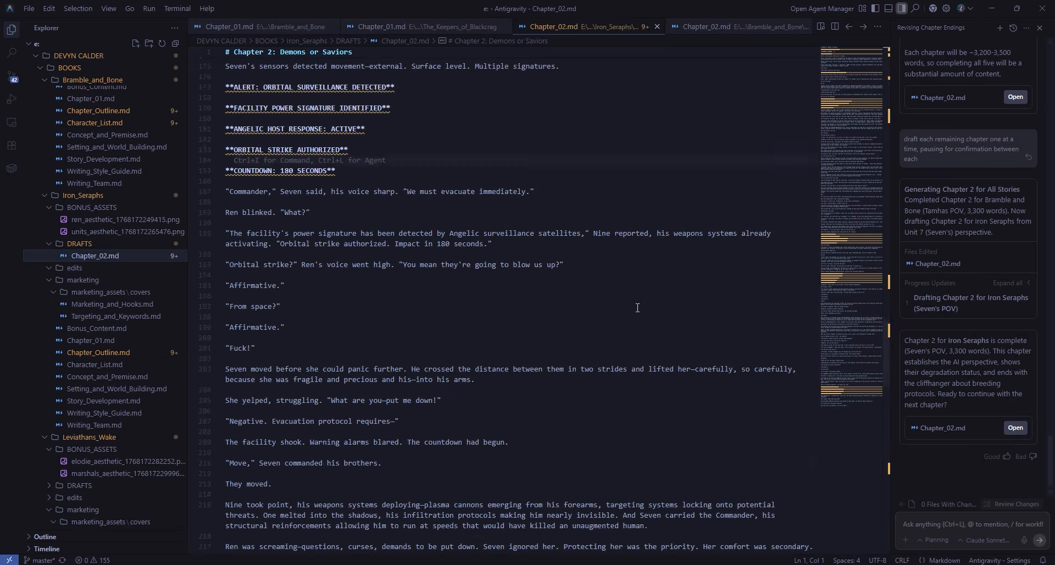
- Review the closing scenes of the Chapter 2 drafts for Iron Seraphs and Leviathan's Wake
left_click_drag(425, 487, 226, 478)
left_click(611, 456)
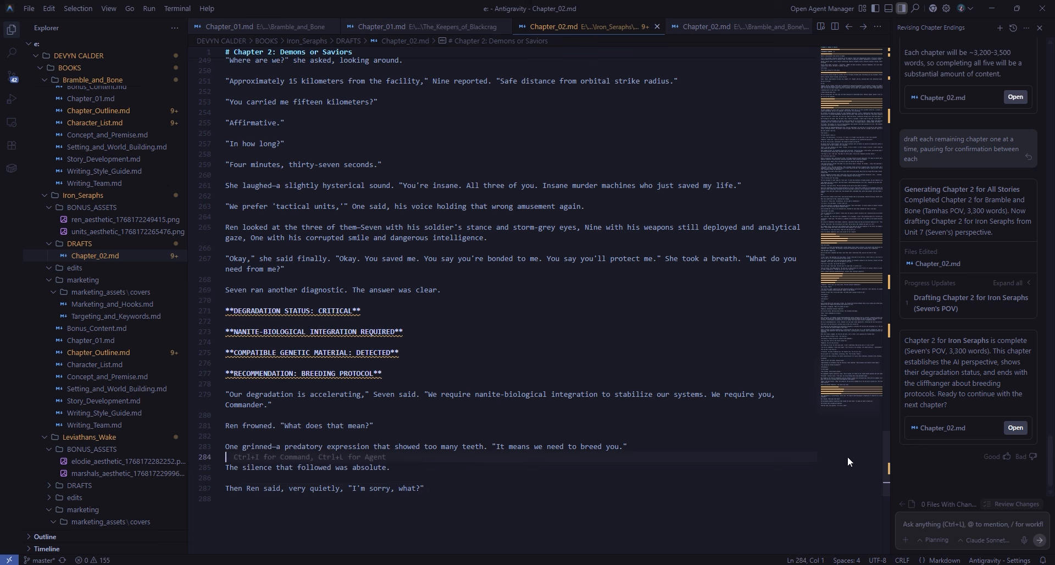
left_click(568, 330)
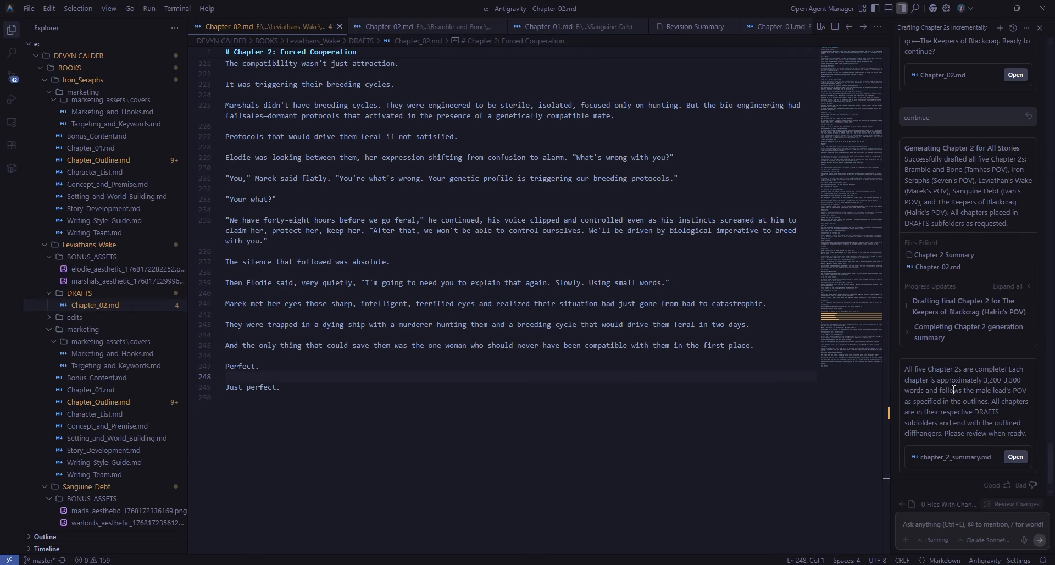
left_click(937, 522)
scroll(250, 285, "up", 4)
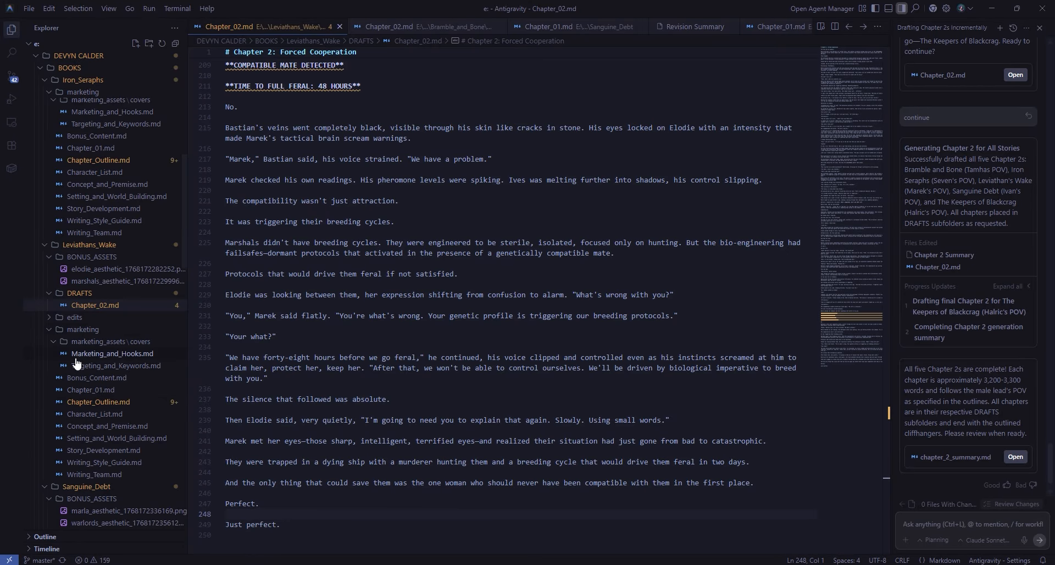
- Open the Chapter 2 draft in Sanguine Debt's DRAFTS subfolder and examine its ending
scroll(120, 393, "down", 1)
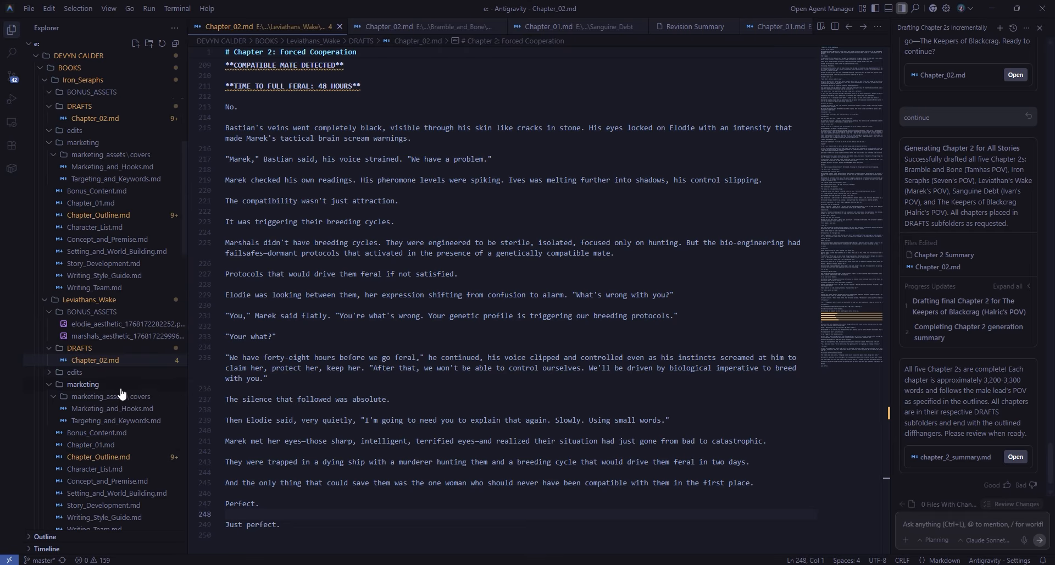
scroll(112, 372, "down", 6)
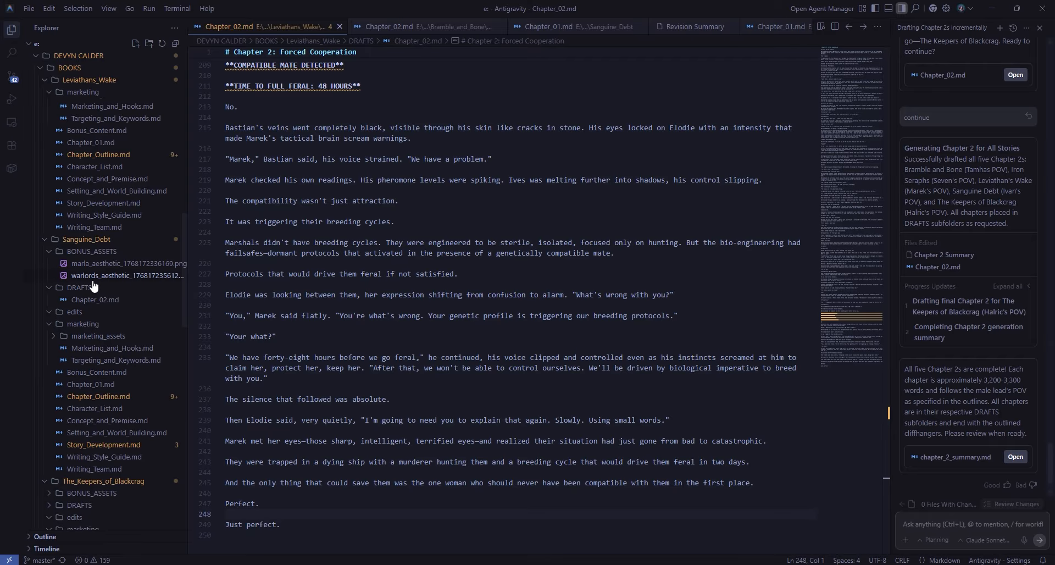
left_click(94, 300)
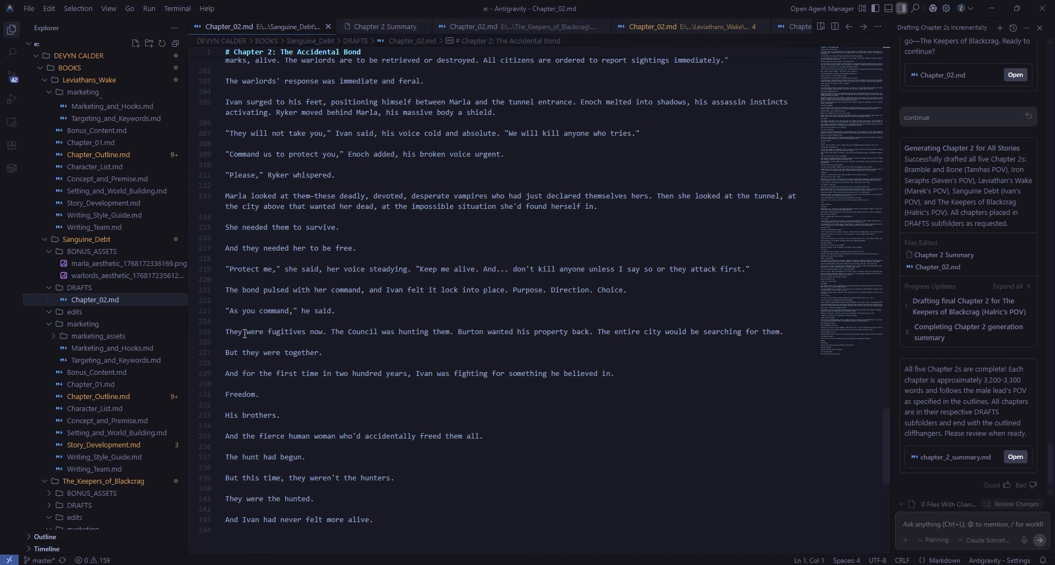
- Expand the DRAFTS subfolder of The Keepers of Blackcrag and read its Chapter 2 draft through to the end
scroll(114, 364, "down", 2)
scroll(121, 380, "down", 2)
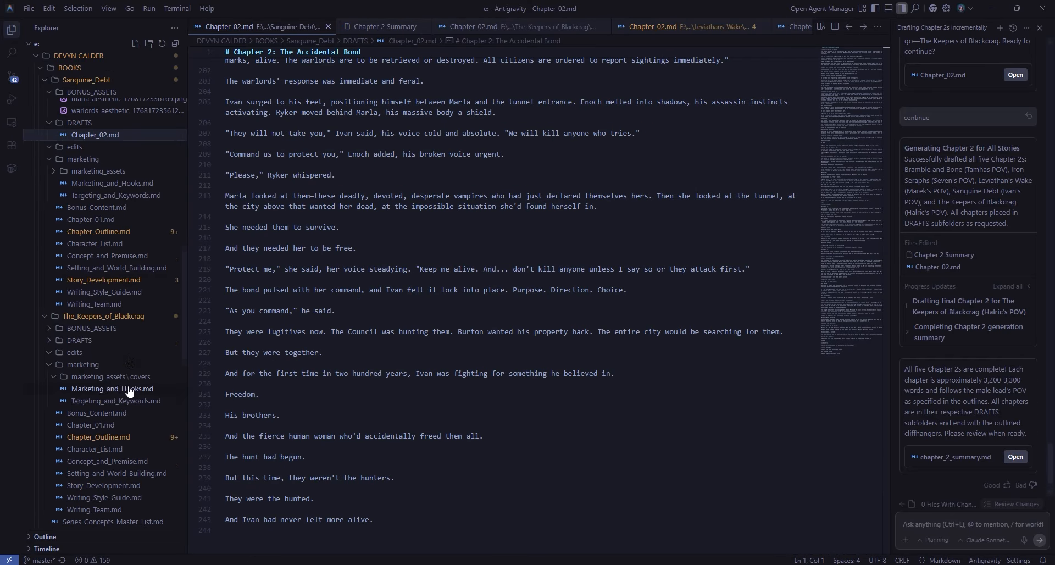
left_click(88, 341)
left_click(118, 355)
scroll(537, 378, "down", 15)
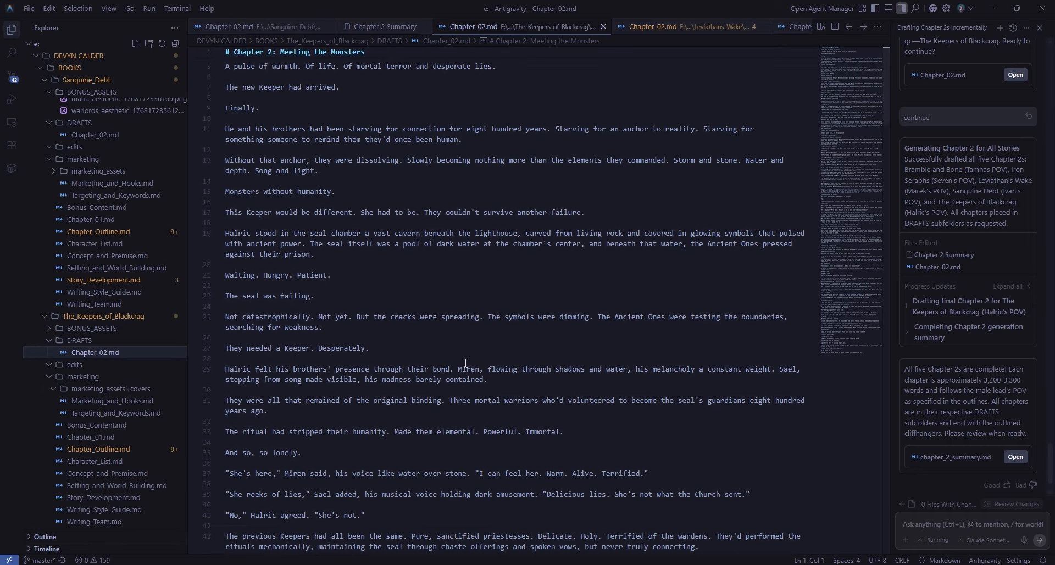
scroll(538, 378, "down", 18)
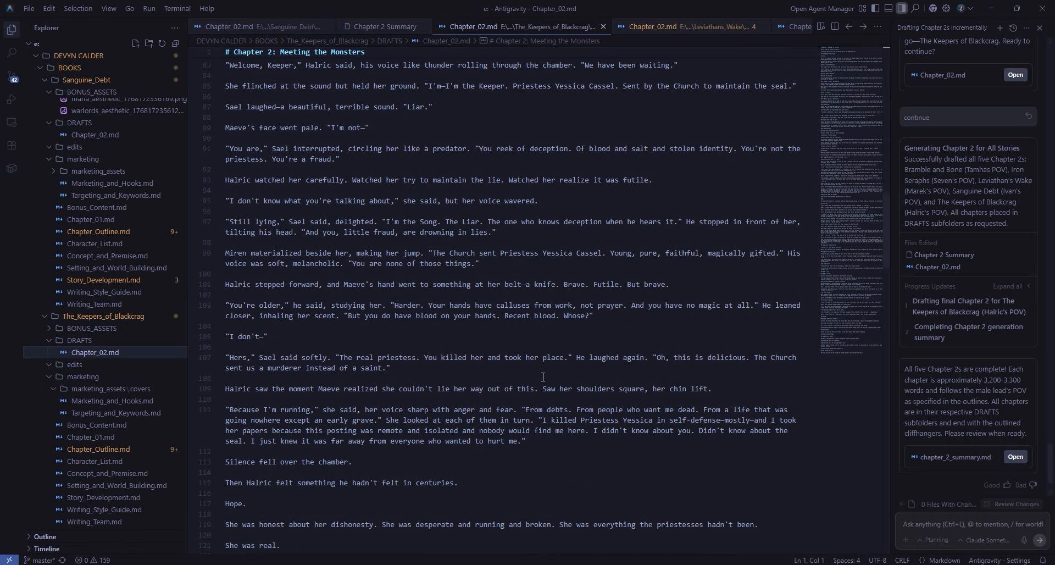
scroll(587, 365, "down", 18)
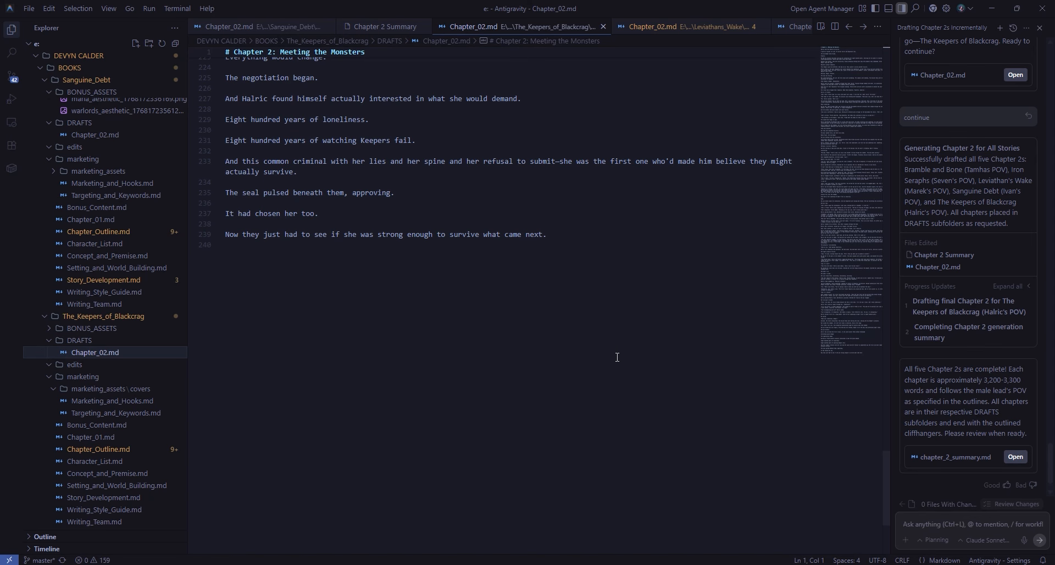
scroll(149, 414, "down", 5)
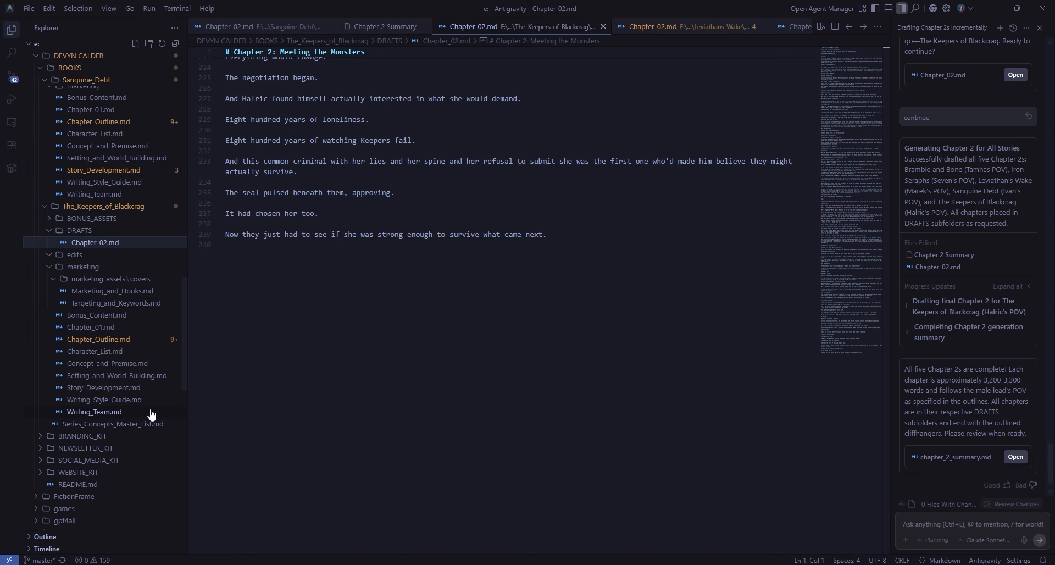
- Ask the agent to "move all chapter 1 files to their respective DRAFTS subfolders" and approve its pending file move command
scroll(151, 415, "up", 15)
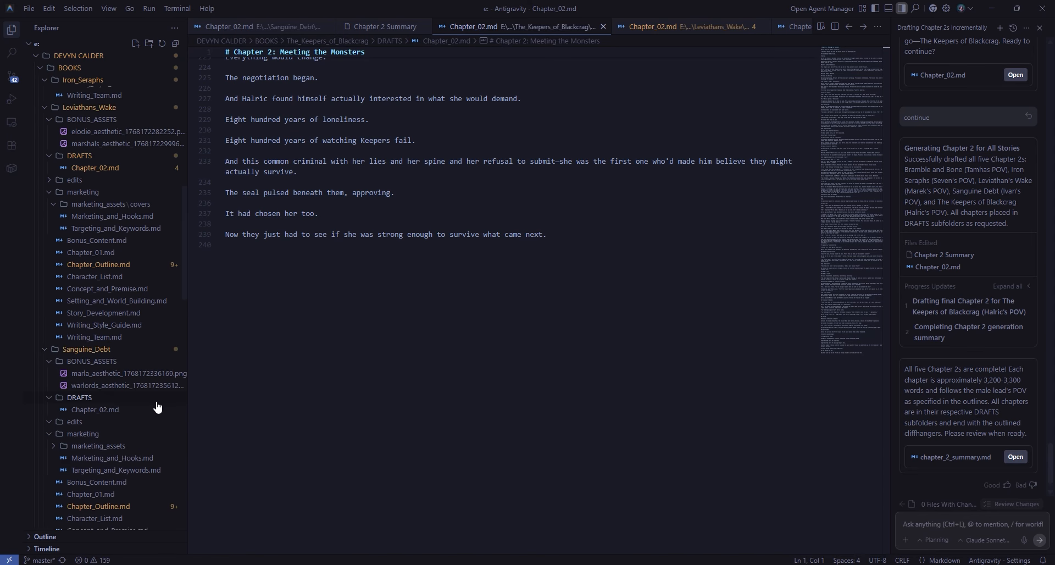
scroll(156, 406, "up", 10)
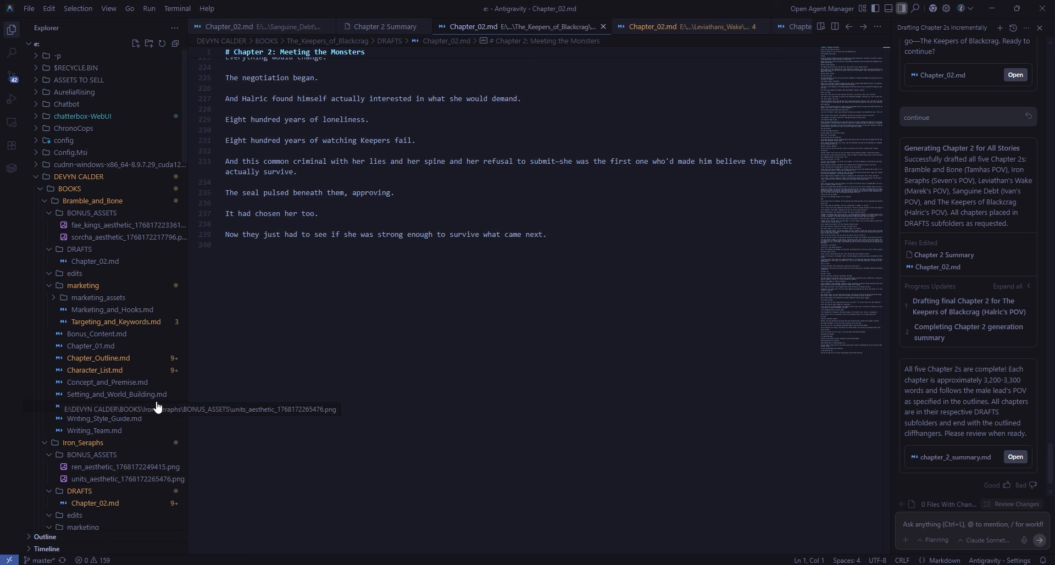
scroll(155, 405, "down", 5)
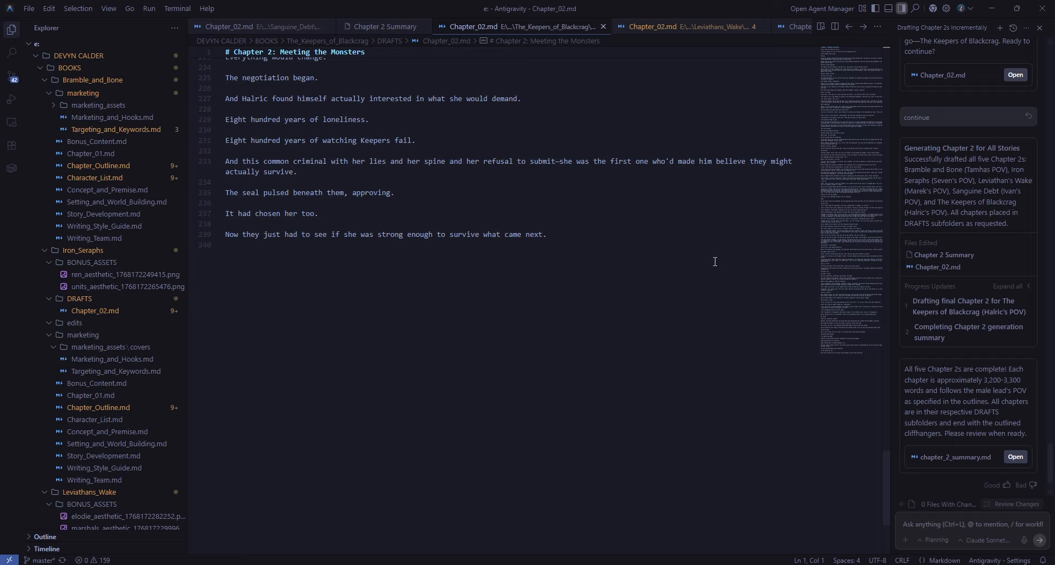
type("move all chapter ")
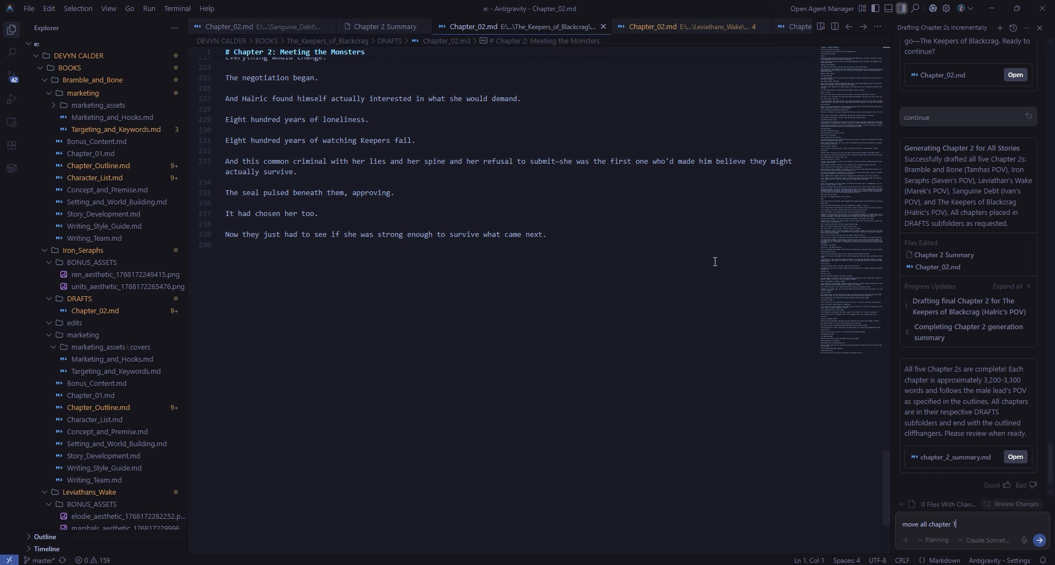
type("1 files to their respective DRAFTS subfolder")
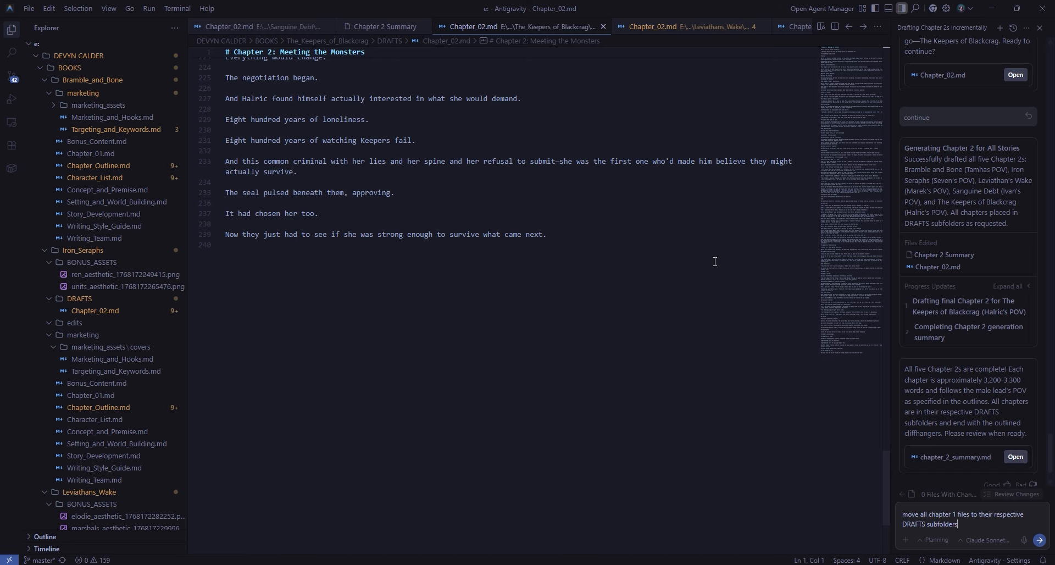
type("s")
key("Return")
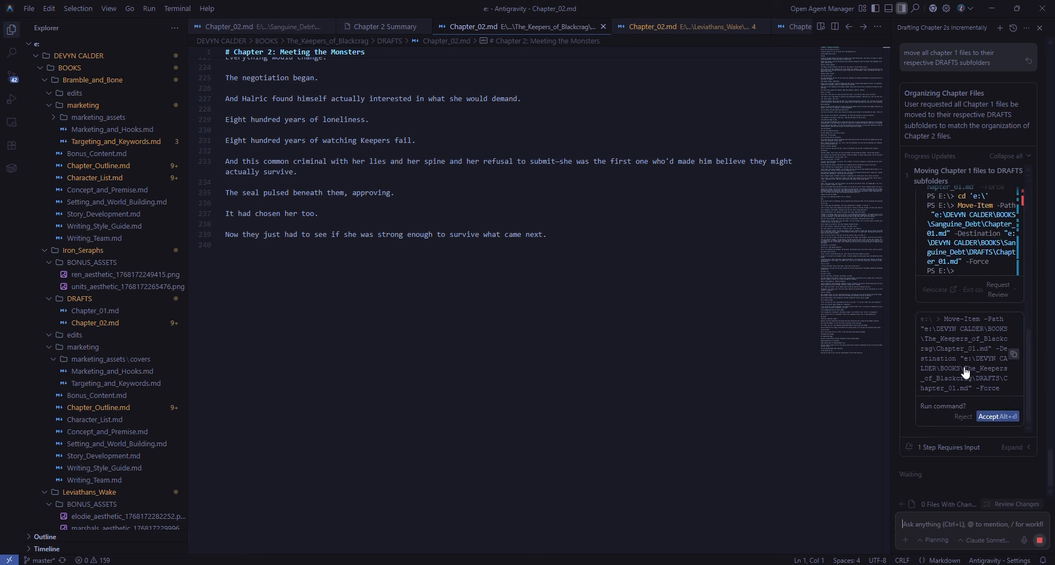
left_click(997, 416)
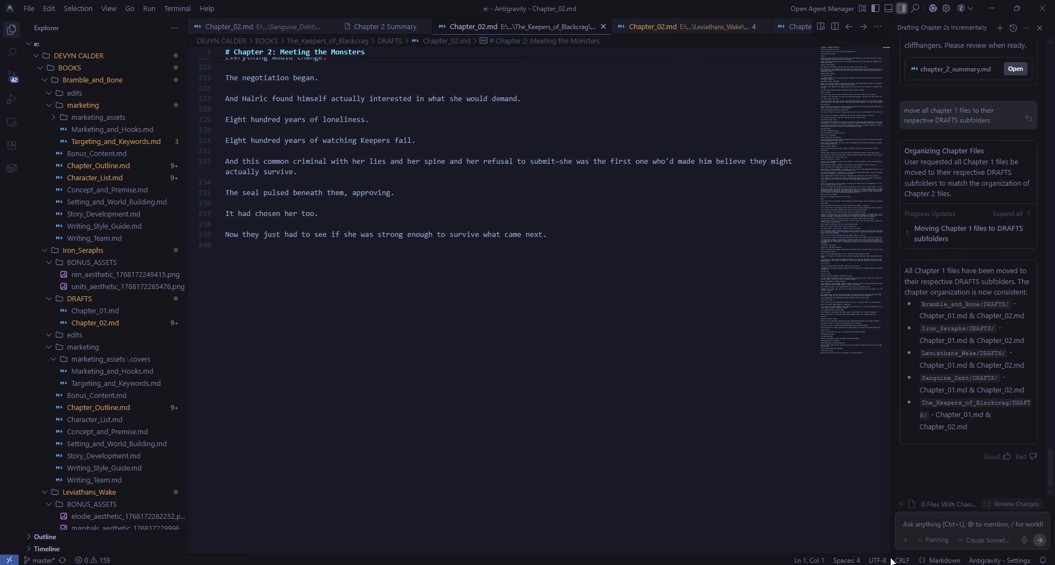
- Paste the Chapter Generation prompt into the agent message, replace the [NUMBER] placeholder with 3, and submit it
key("ctrl+v")
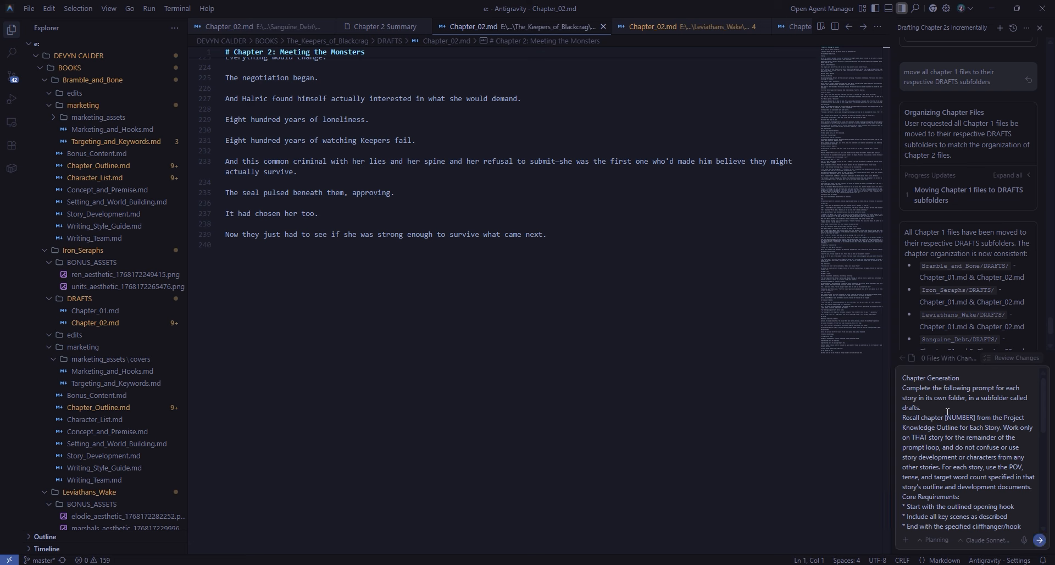
left_click_drag(940, 417, 976, 417)
type("r 3")
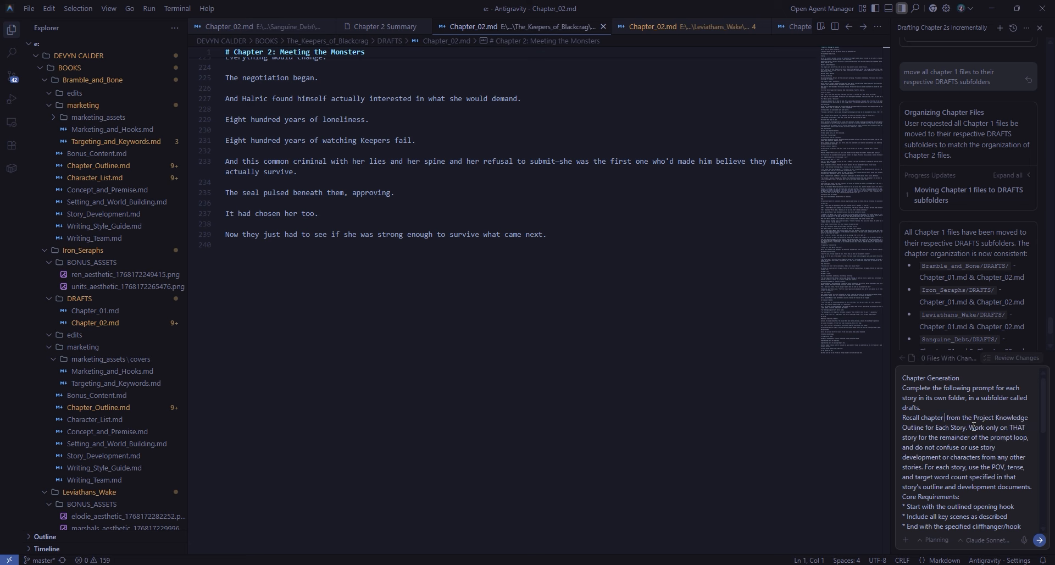
left_click(1039, 540)
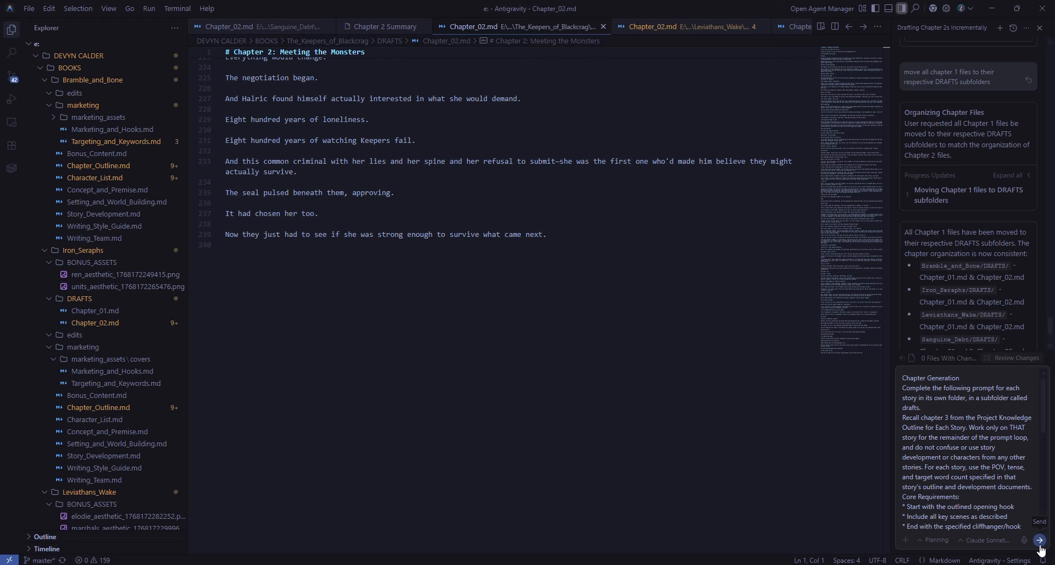
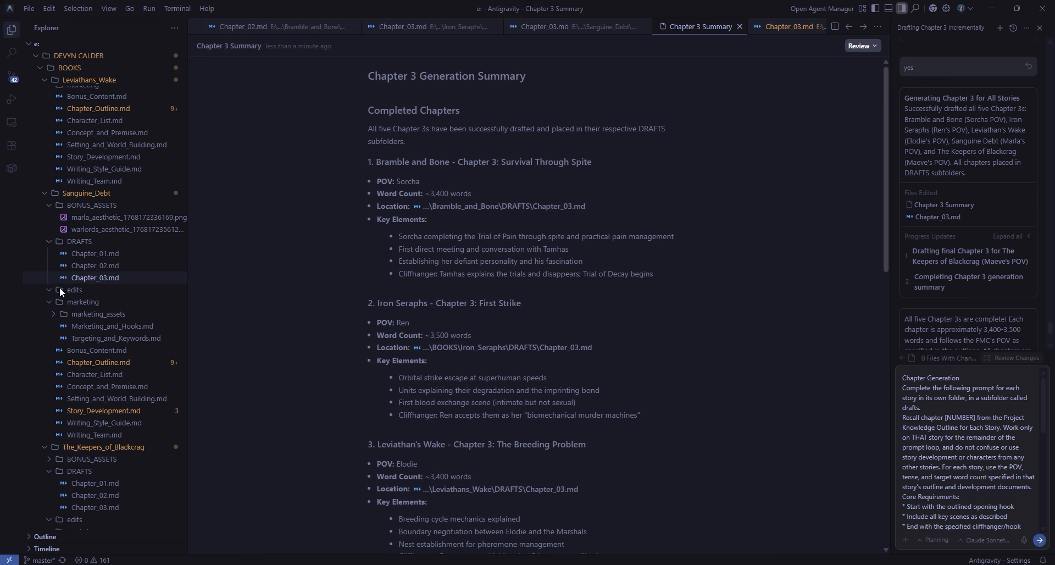
- Look through the story folders for the new Chapter 3 drafts and open Sanguine Debt's Chapter_03.md
scroll(77, 313, "down", 5)
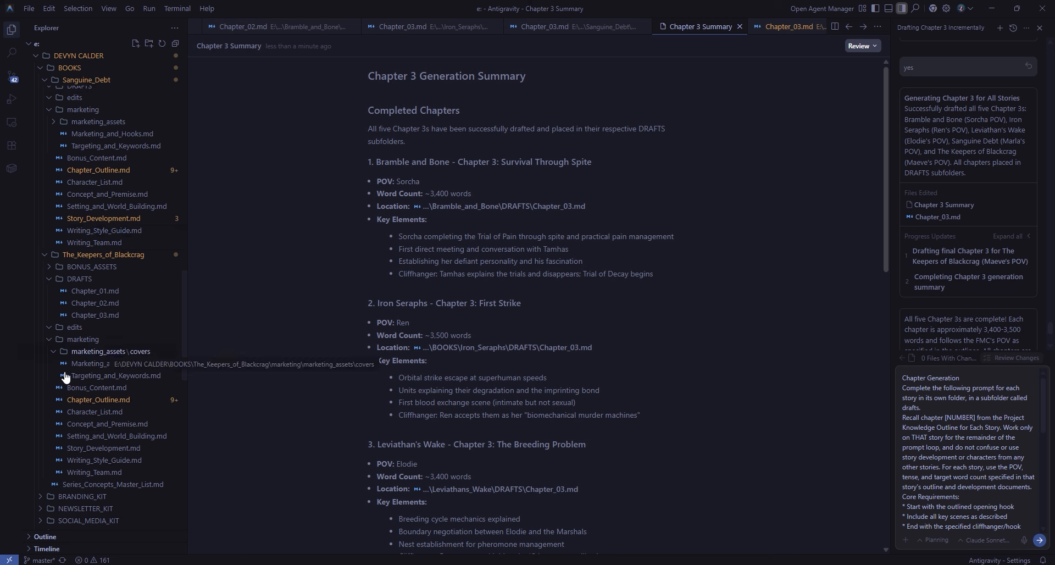
scroll(132, 385, "up", 3)
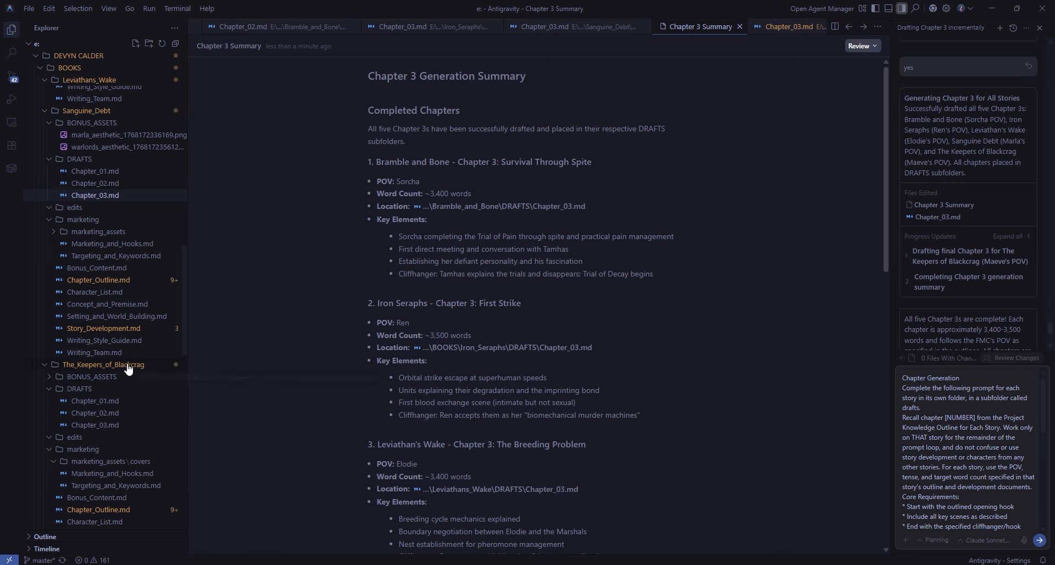
scroll(127, 341, "up", 3)
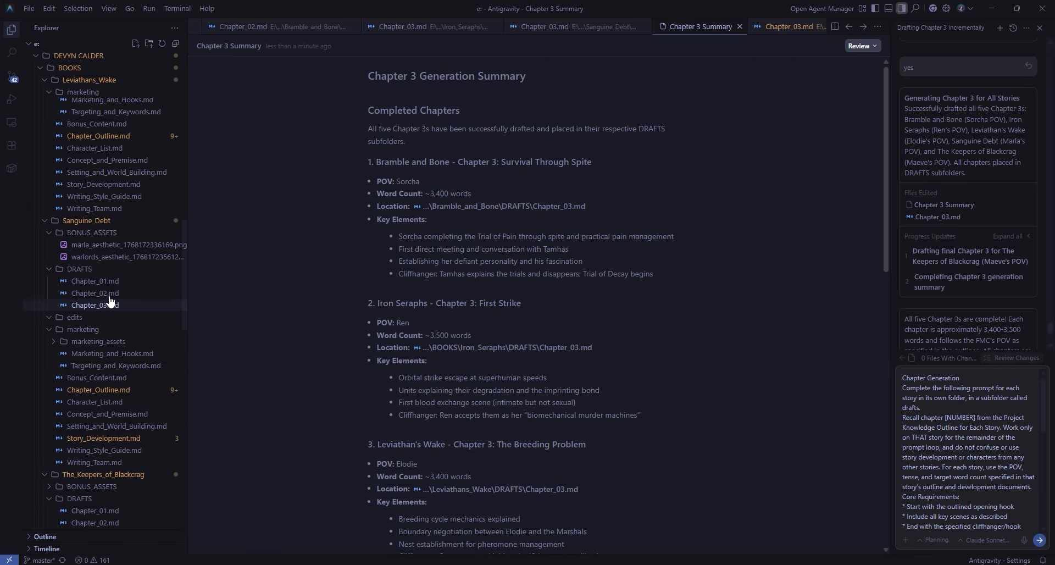
left_click(112, 305)
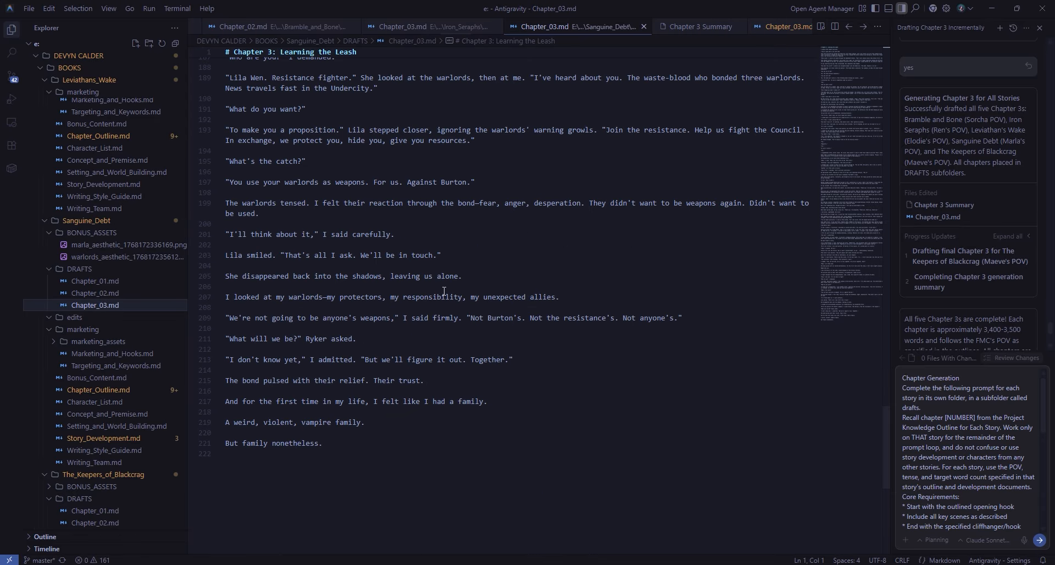
- Read the closing lines of Sanguine Debt's Chapter 3 draft through to the end of the file
left_click_drag(242, 431, 211, 363)
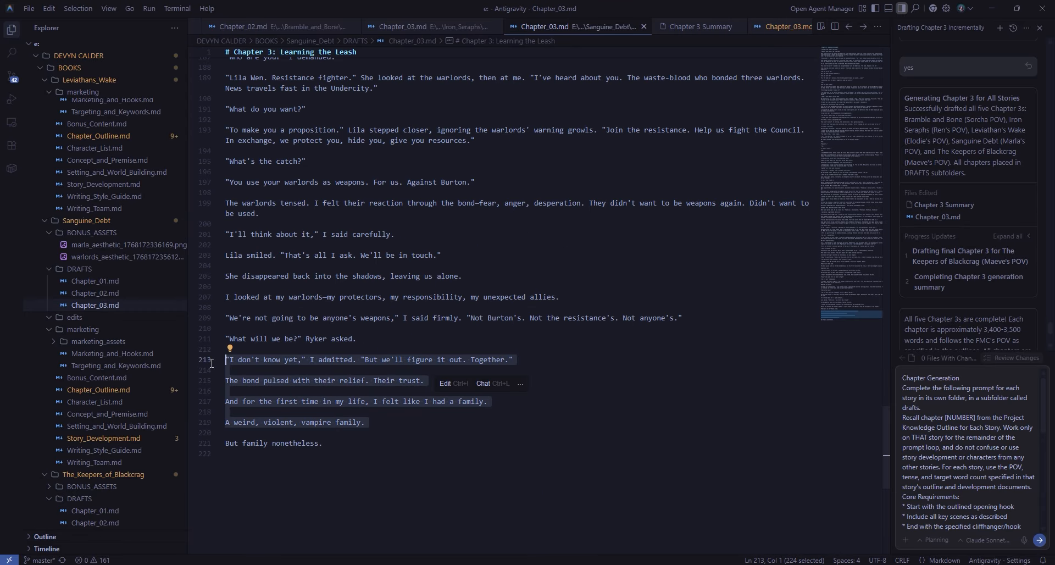
left_click(359, 428)
left_click(377, 442)
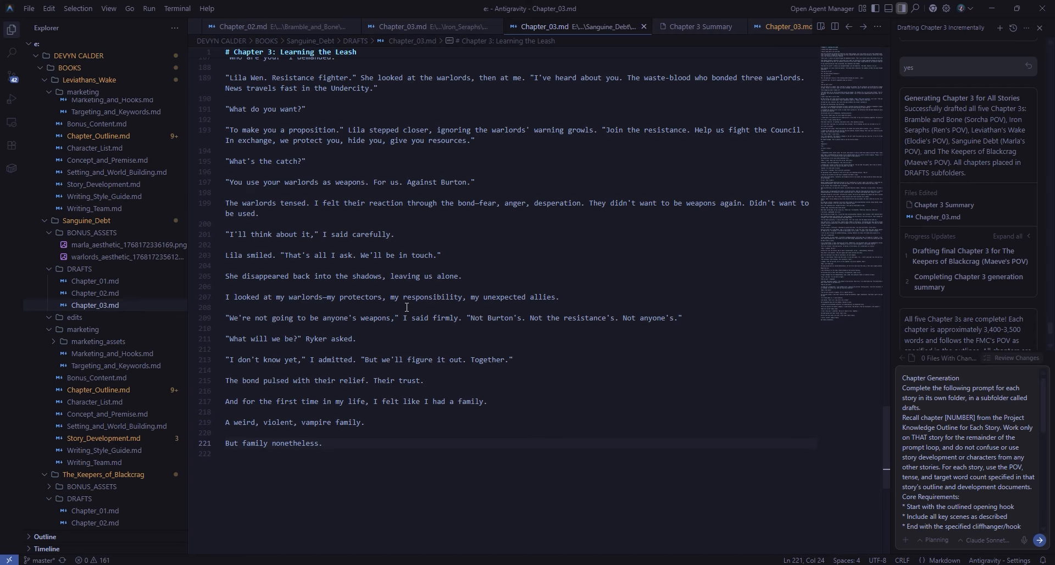
- Review the chapter files in the stories' DRAFTS subfolders, view Sanguine_Debt's Chapter_01.md, and return to its Chapter_03.md
scroll(83, 270, "up", 10)
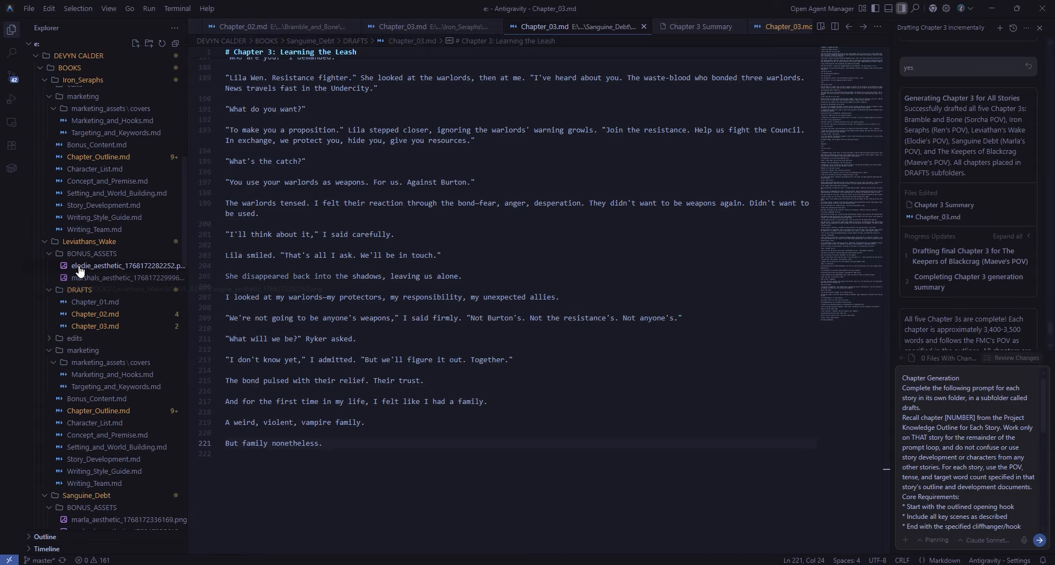
scroll(165, 317, "up", 5)
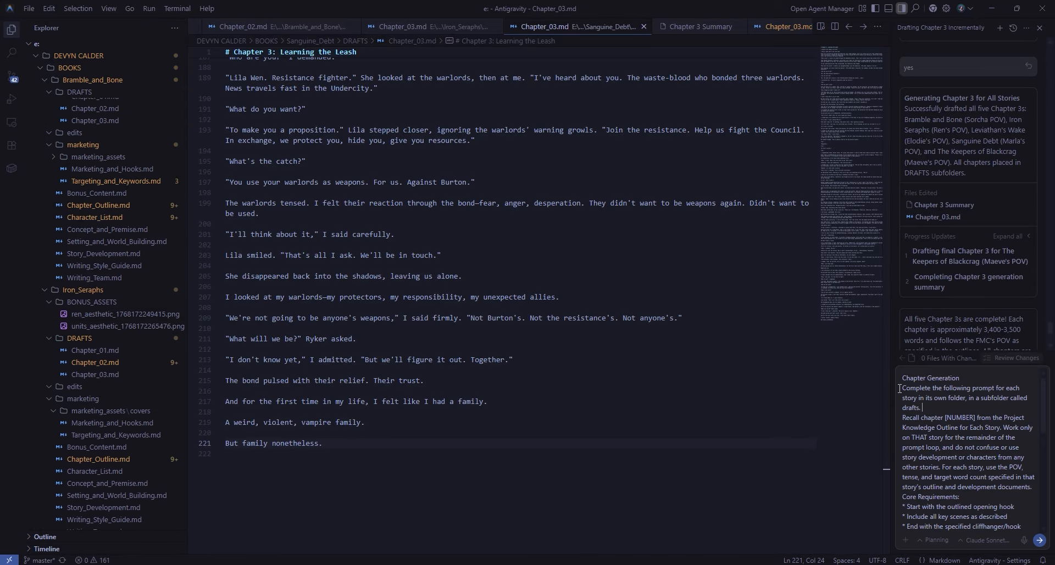
scroll(117, 269, "up", 5)
scroll(116, 282, "down", 16)
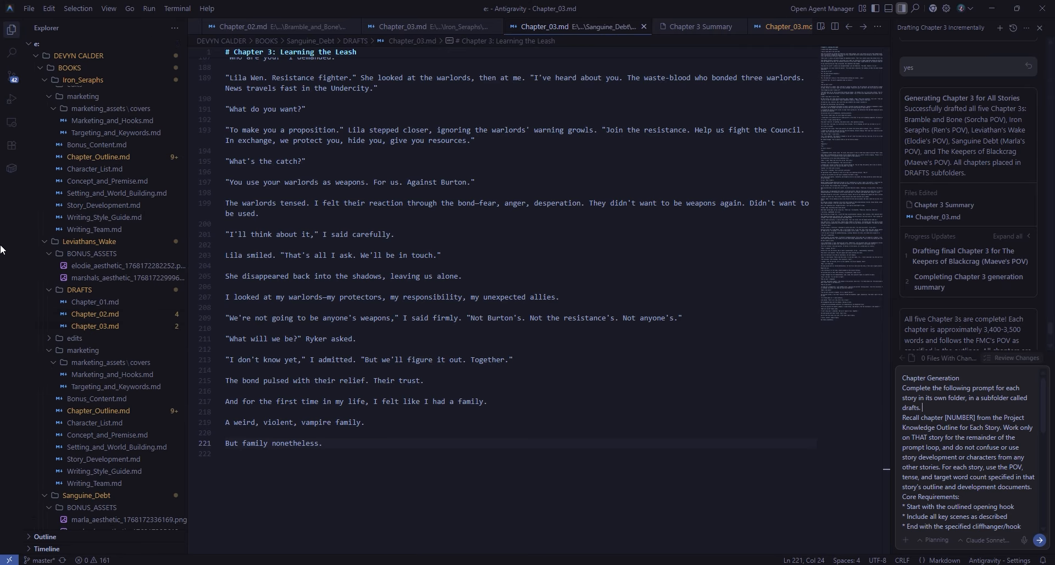
scroll(97, 193, "down", 2)
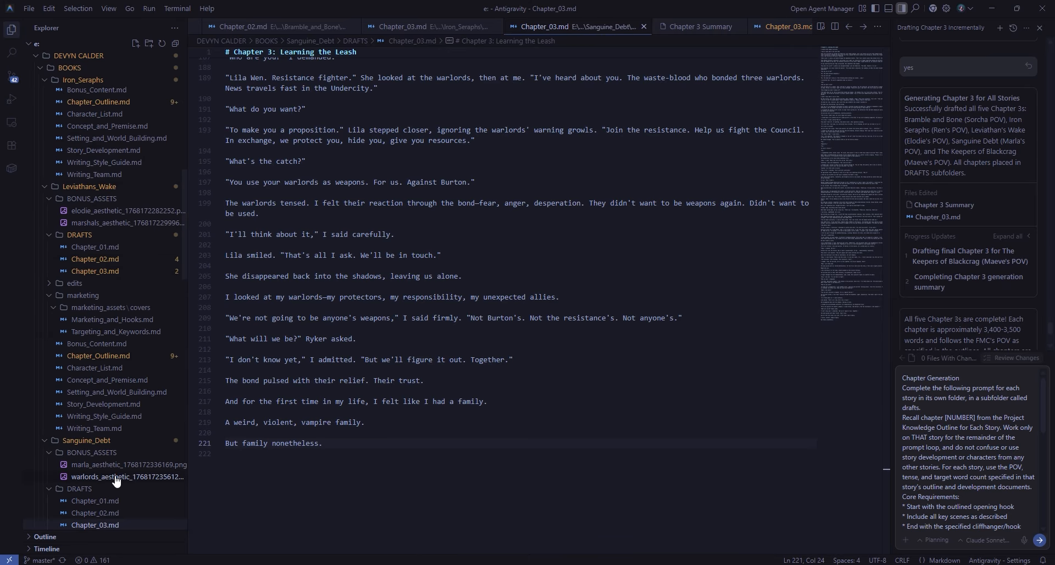
scroll(126, 413, "down", 6)
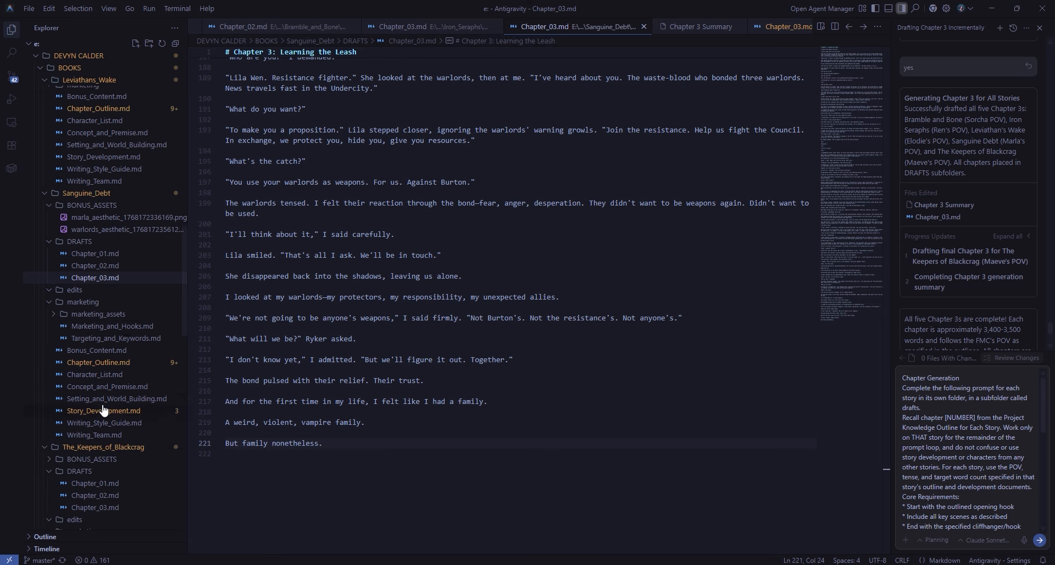
scroll(126, 418, "down", 2)
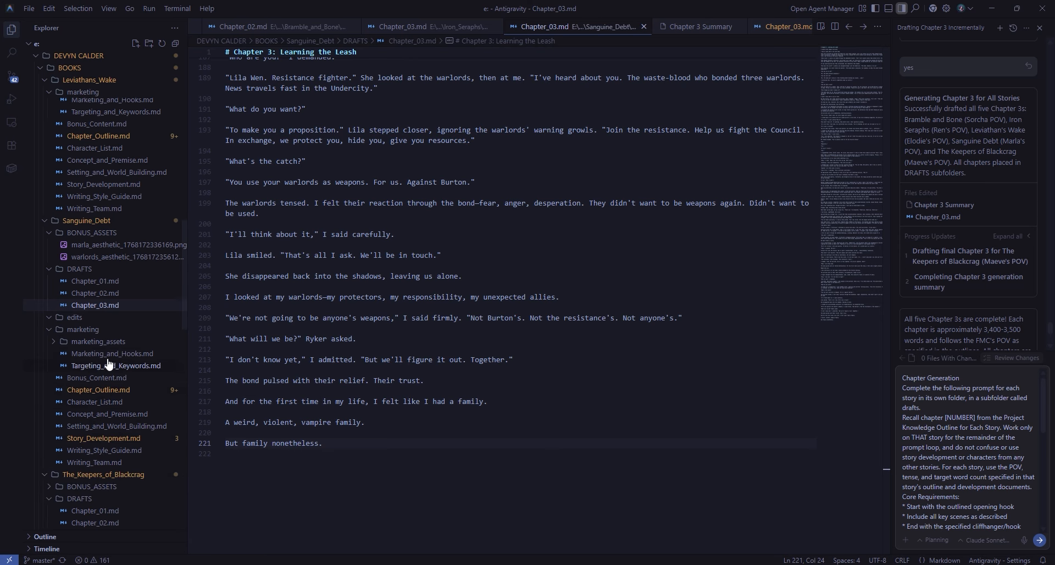
left_click(100, 283)
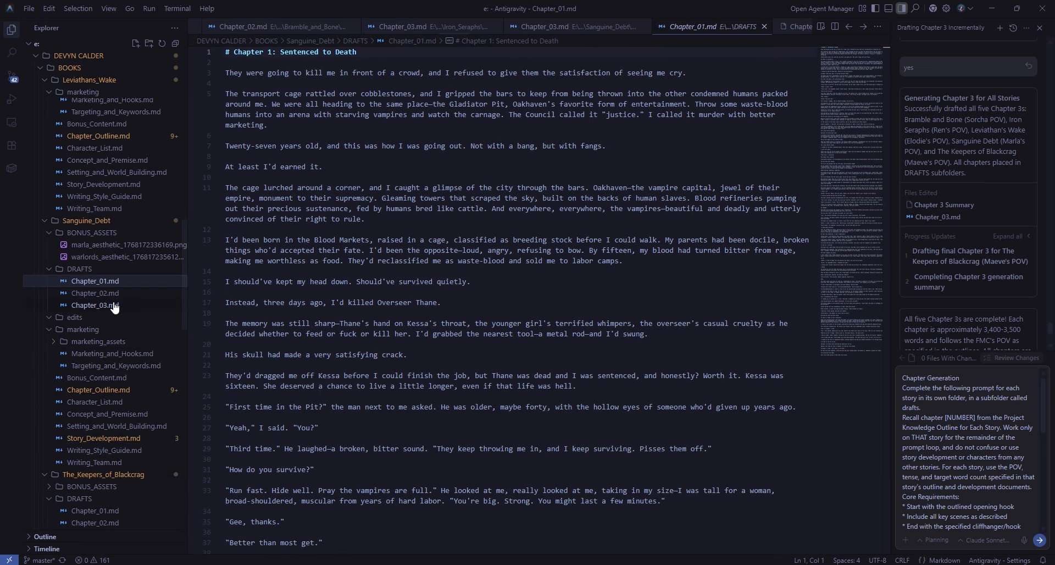
left_click(113, 306)
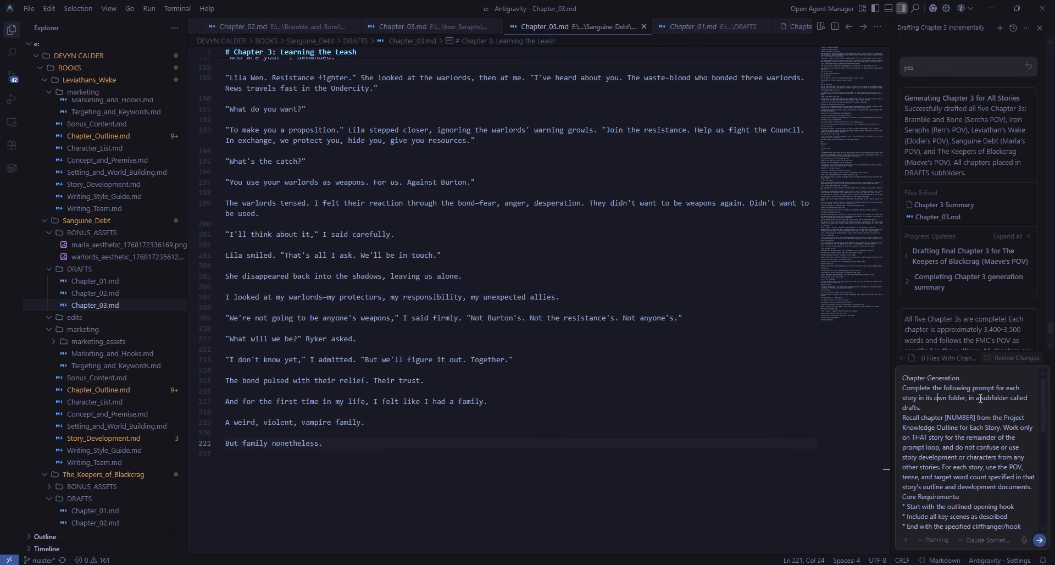
- Delete "for each story in its own folder" from the first sentence of the chapter generation prompt
left_click_drag(943, 388, 969, 397)
left_click(1001, 385)
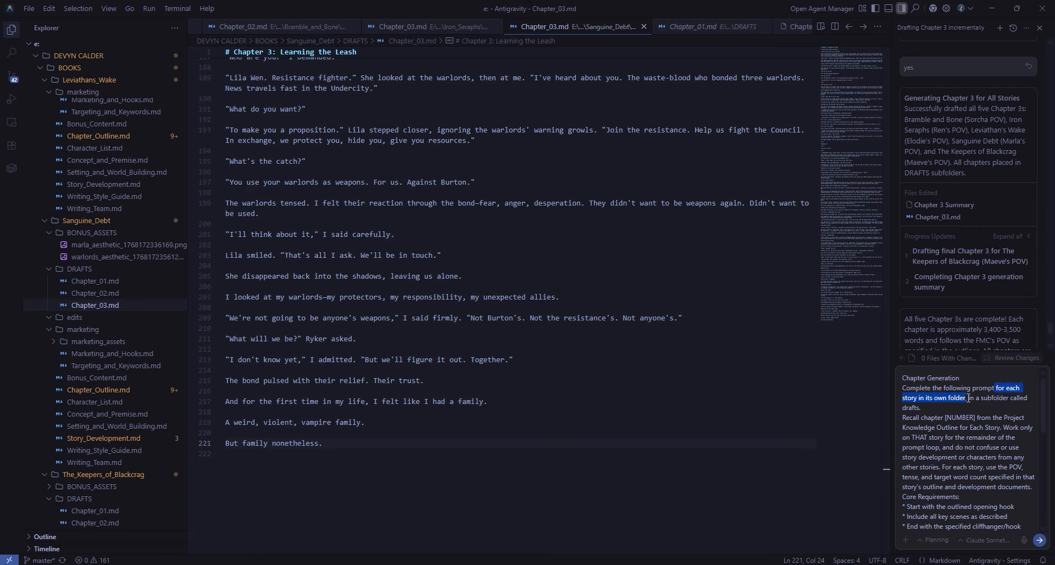
key("BackSpace")
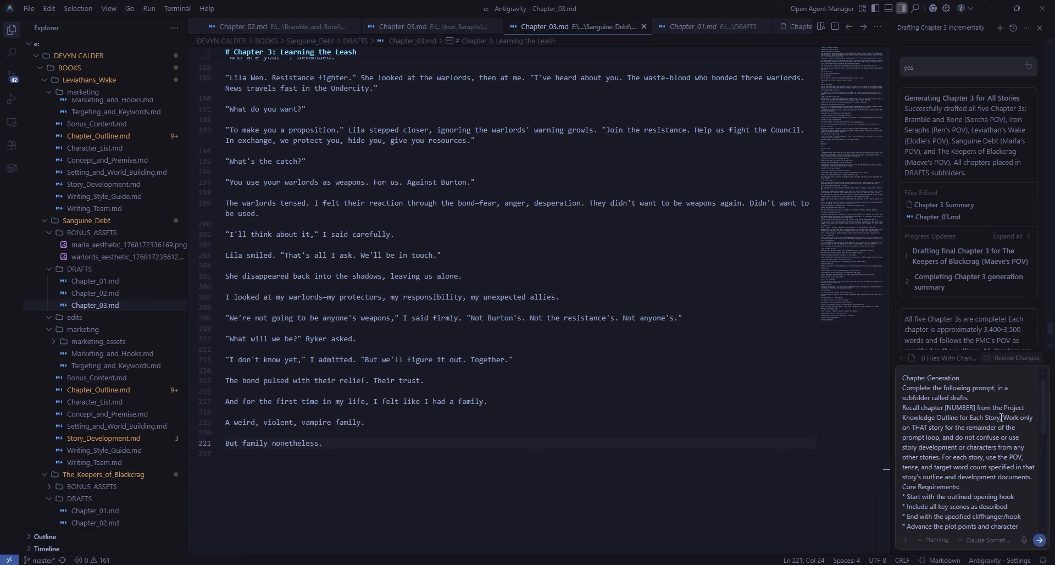
- Replace "chapter [NUMBER]" in the prompt's Recall sentence with "all remaining chapters"
type("s")
left_click_drag(926, 405, 979, 409)
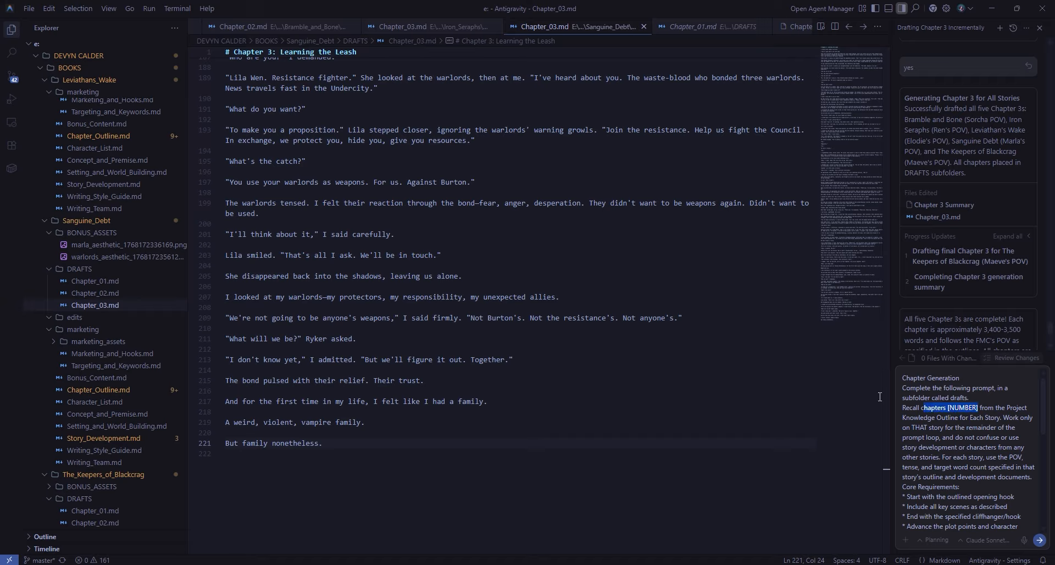
key("BackSpace")
key("BackSpace")
type("a")
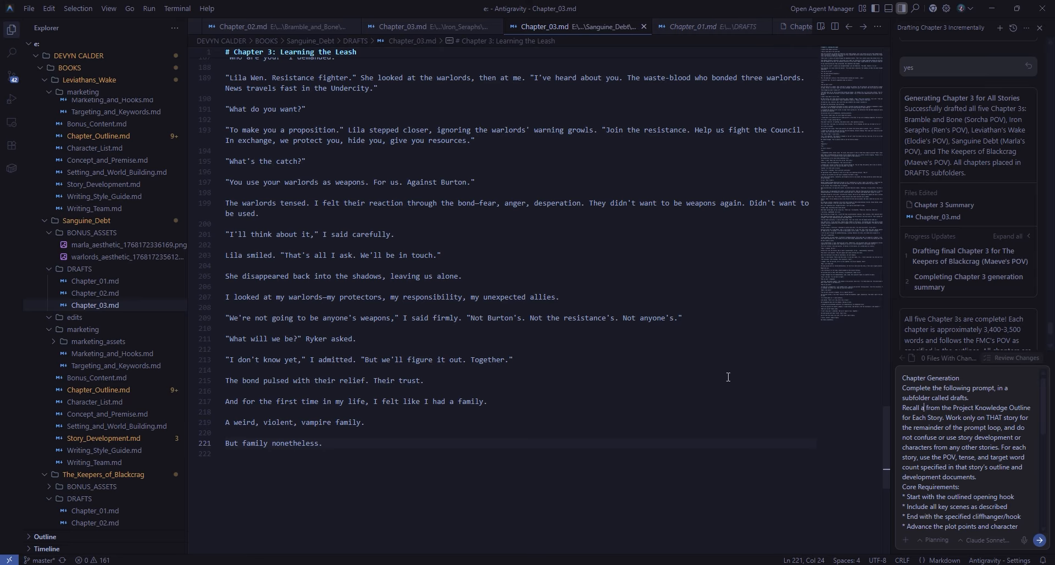
type("ll remaining c")
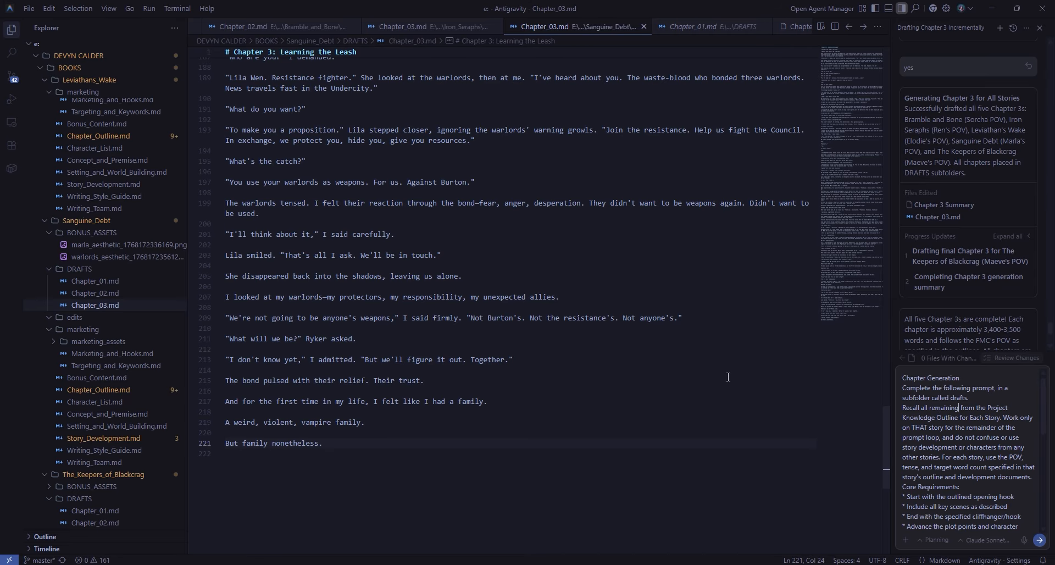
type("hapters")
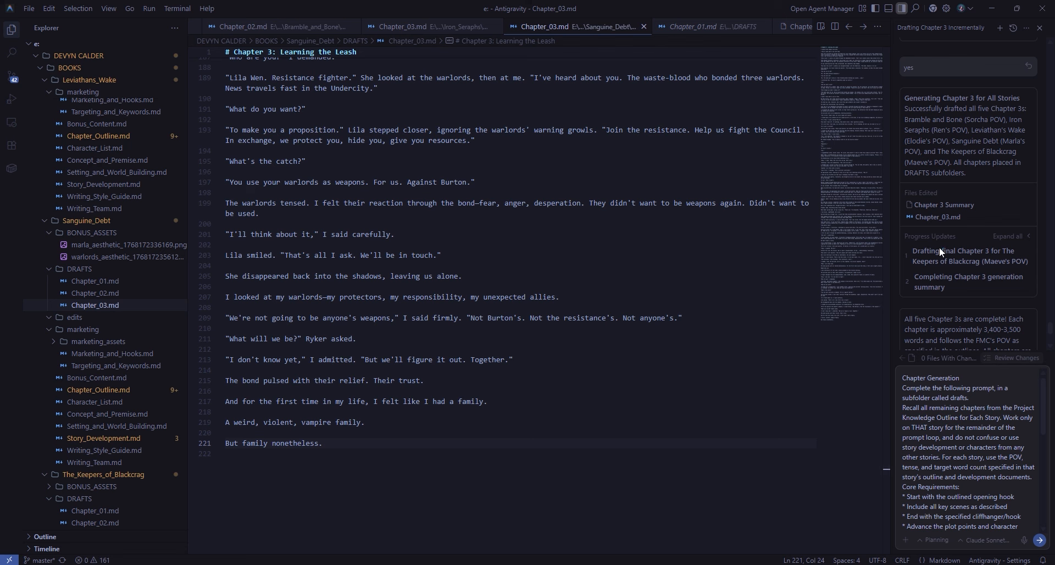
- Replace "Each Story" after "Project Knowledge Outline for" in the prompt with "SANGUINE DEBT"
double_click(976, 415)
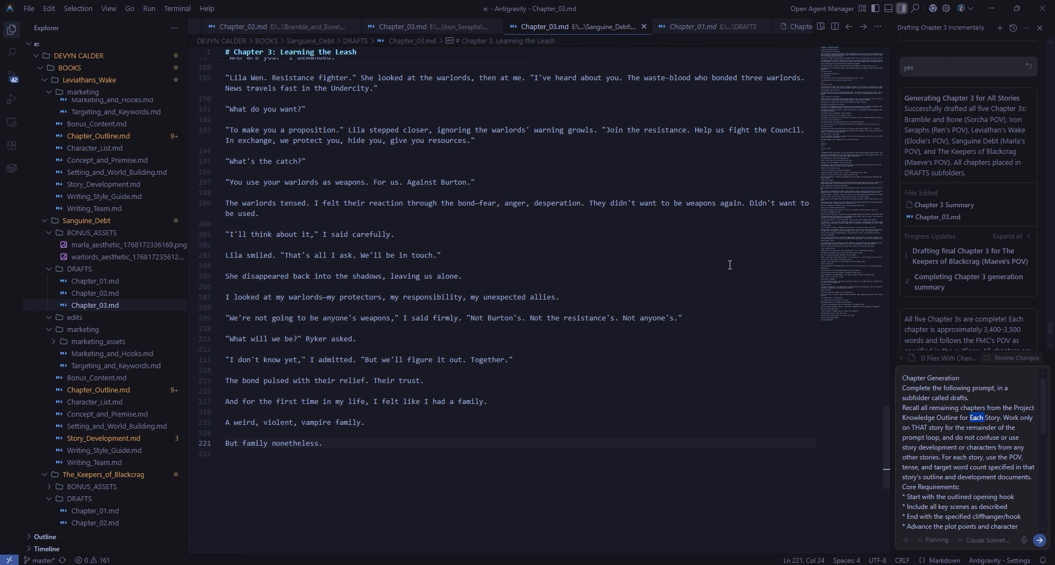
type("SANGUINE DE")
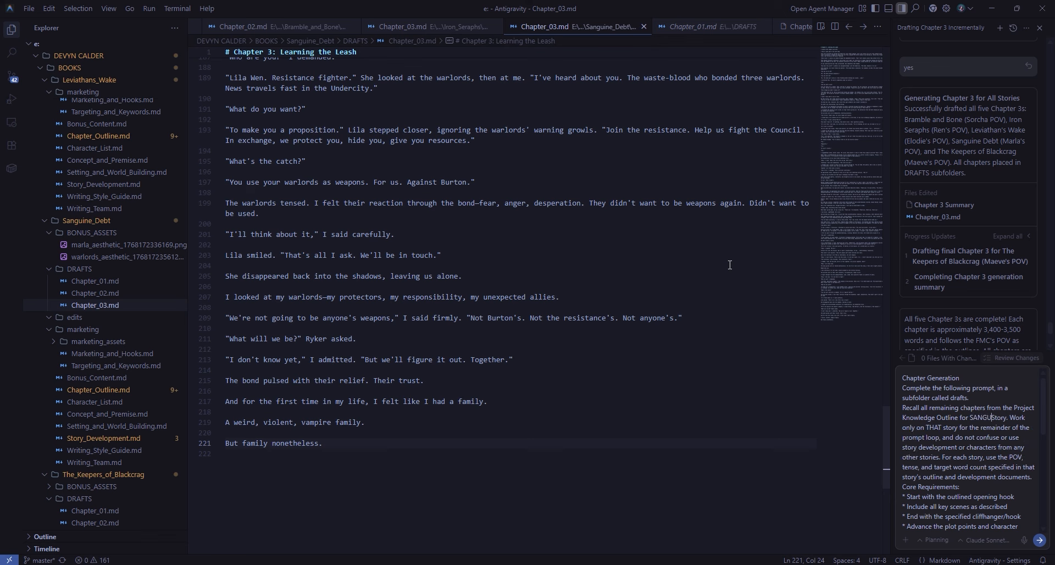
type("T")
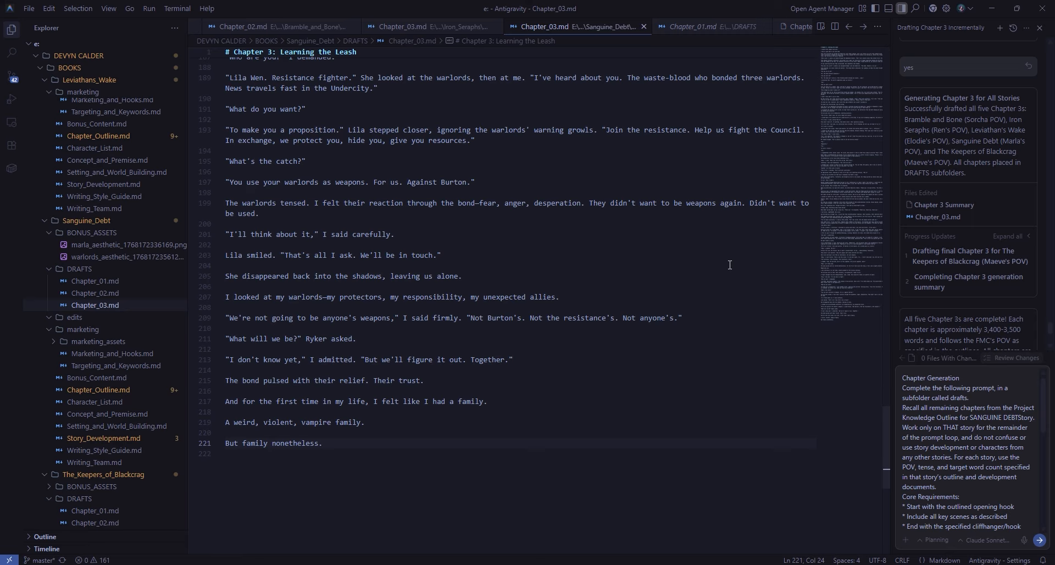
key("Delete")
key("Delete")
key("Delete")
key("Delete")
key("Delete")
- Rewrite the prompt's closing instruction to "Once a chapter is complete, pause for author review", removing the text about moving to the next story
scroll(996, 434, "down", 5)
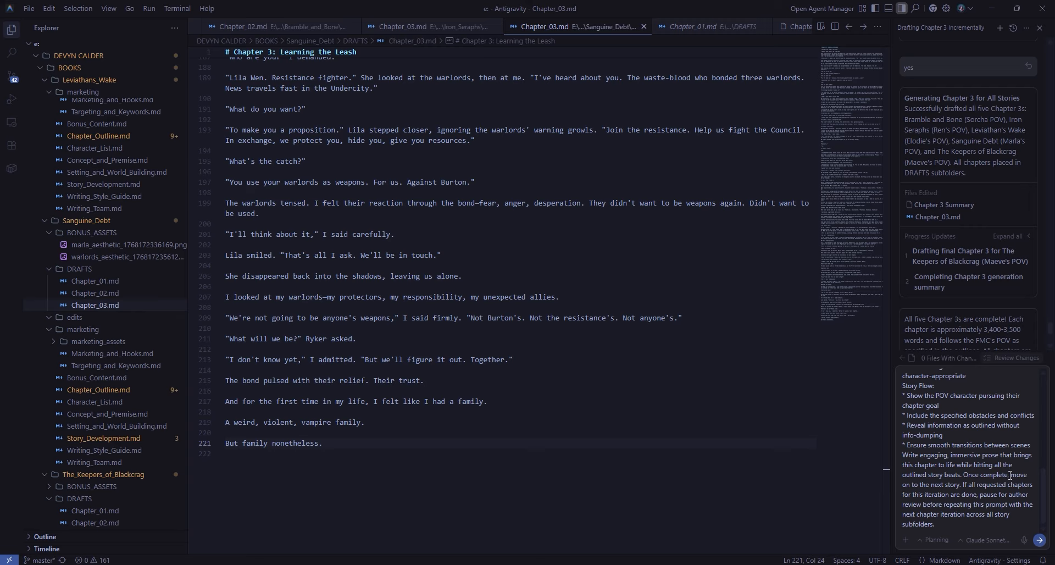
left_click_drag(1010, 474, 968, 494)
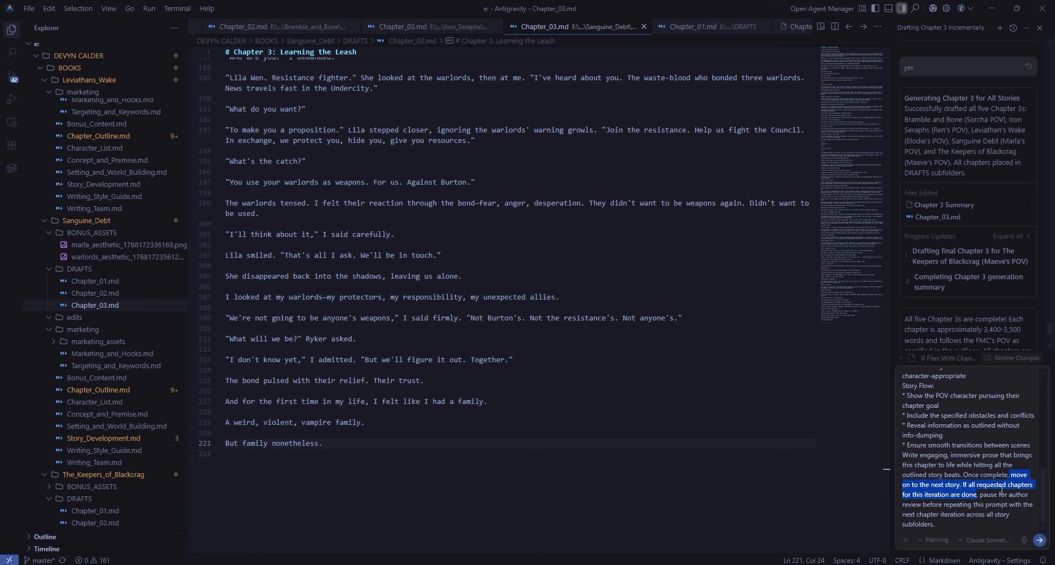
key("BackSpace")
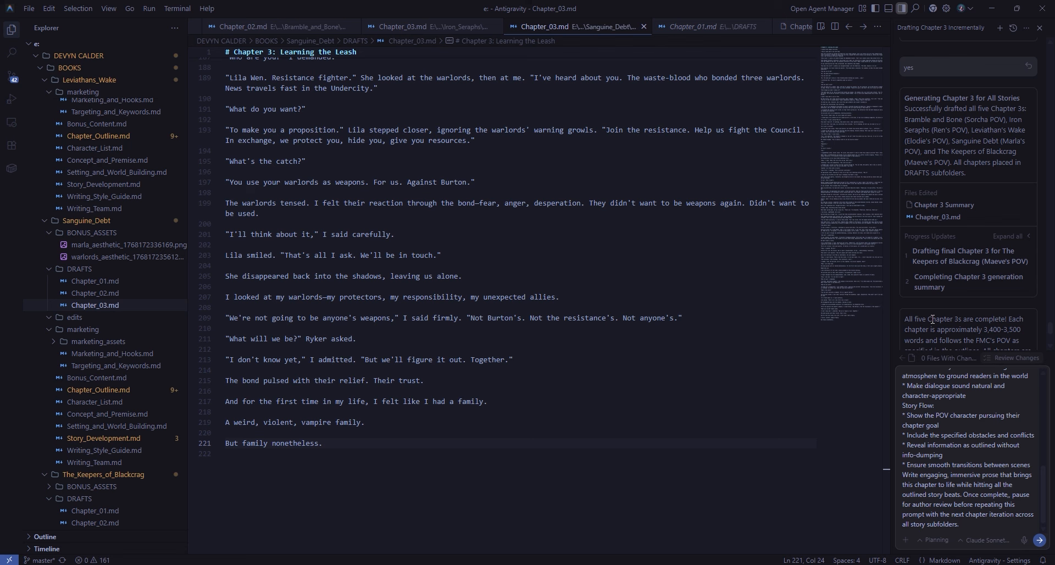
key("BackSpace")
key("BackSpace")
key("BackSpace")
key("BackSpace")
key("BackSpace")
key("BackSpace")
key("BackSpace")
key("BackSpace")
key("BackSpace")
key("BackSpace")
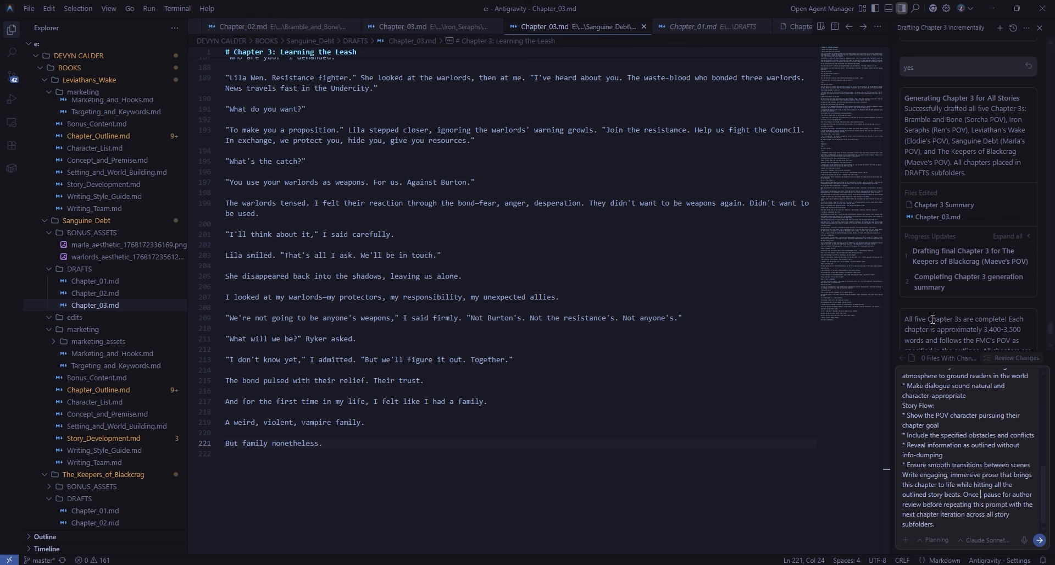
type("a c")
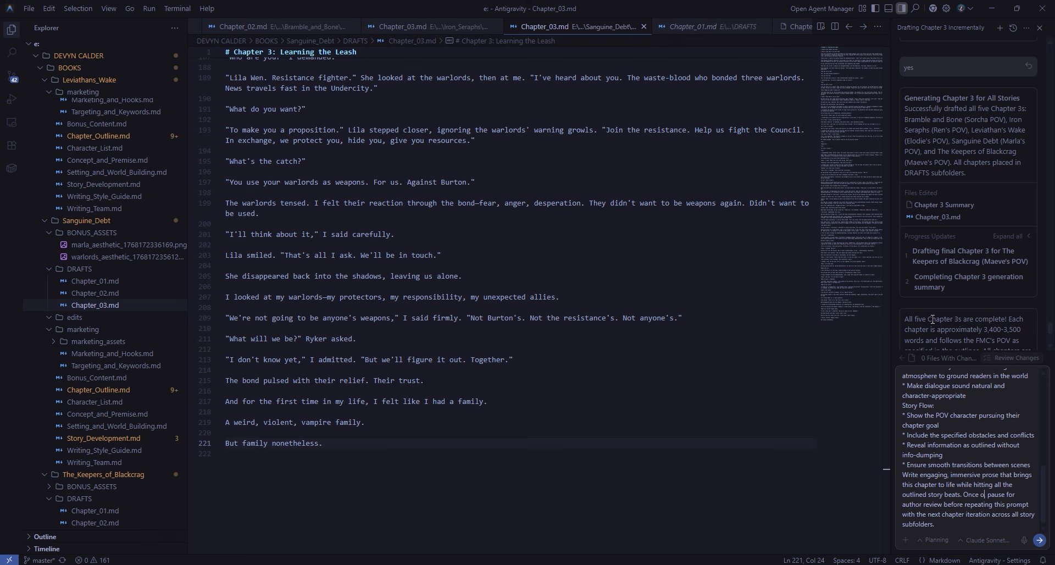
type("hapter is complete")
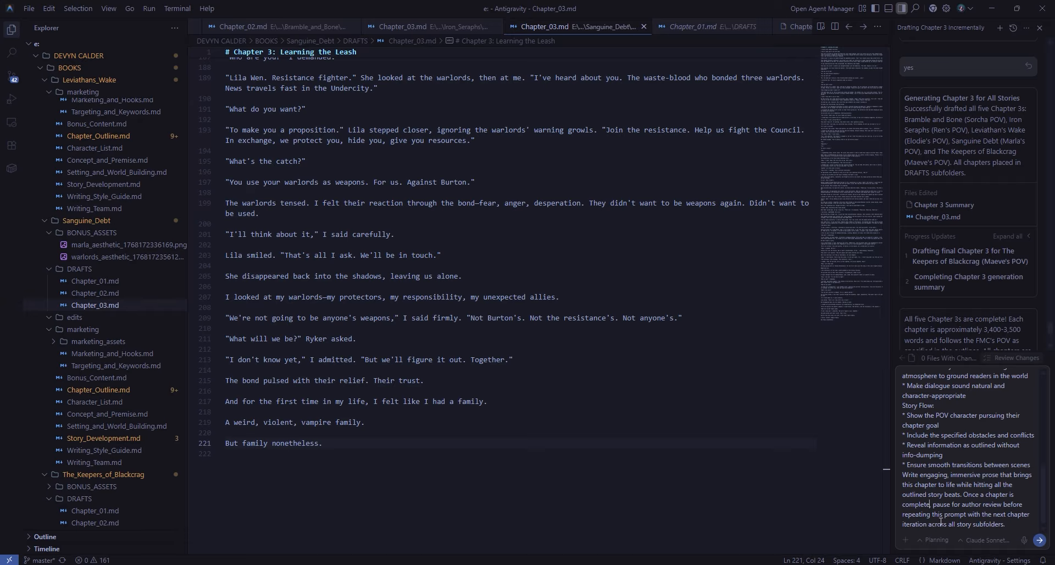
- Replace the prompt's ending about all story subfolders with "until the story outline is complete." and send the prompt to the agent
left_click_drag(929, 522, 1007, 524)
type("until the")
type("story outline is complete.")
key("ctrl+a")
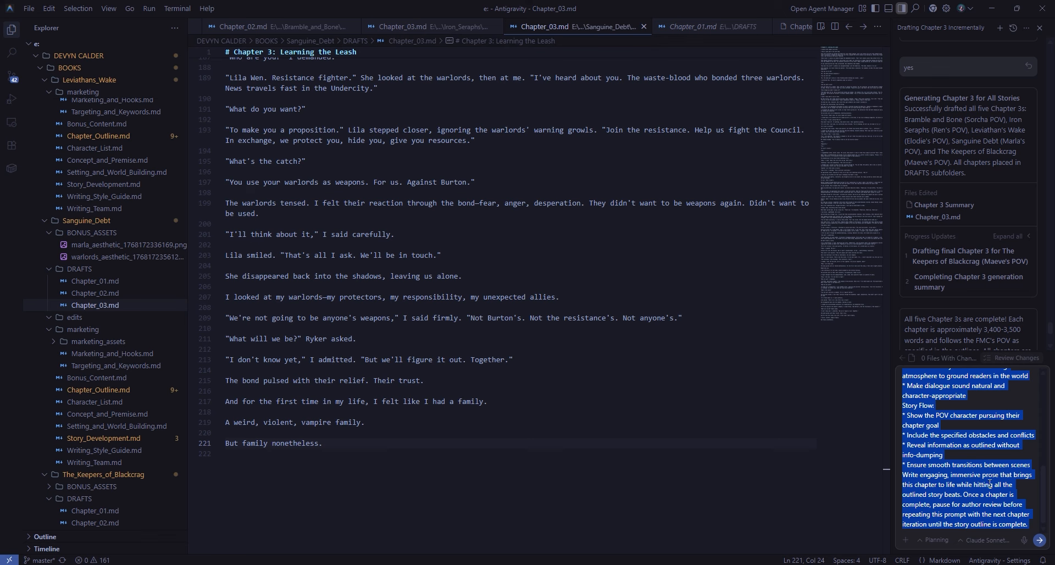
left_click(1038, 540)
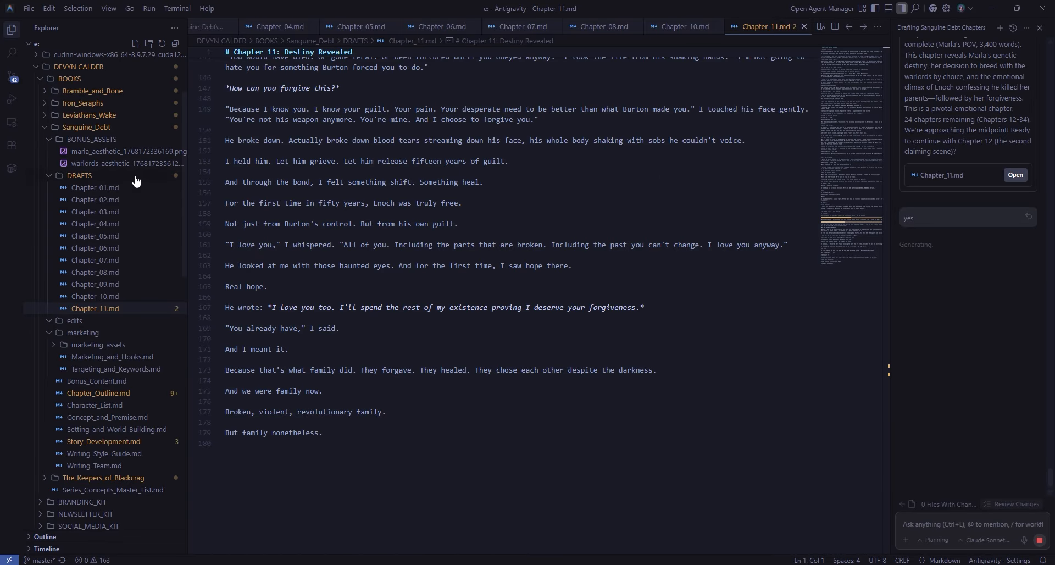
scroll(61, 159, "up", 3)
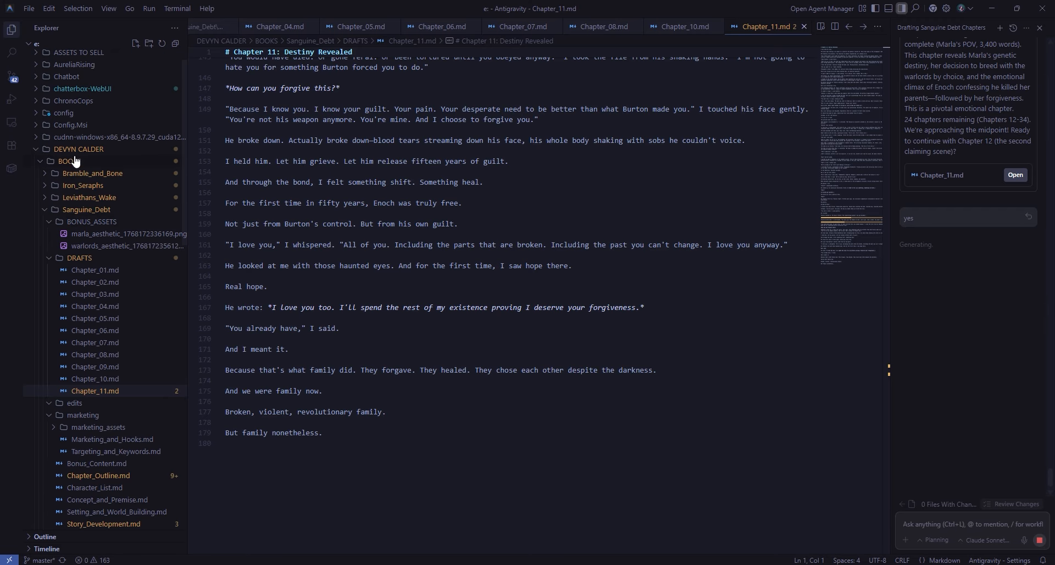
scroll(53, 134, "down", 3)
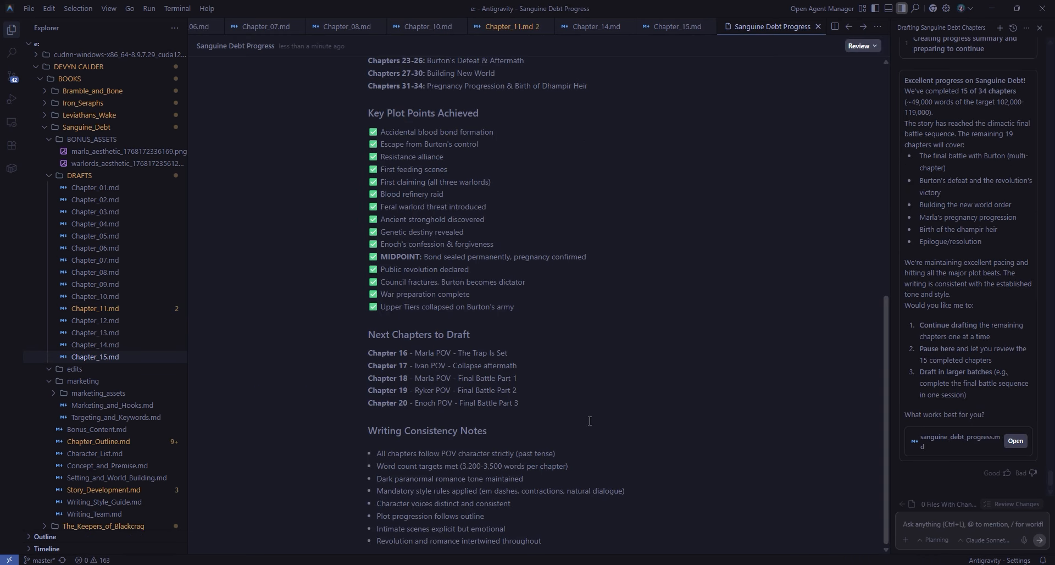
- Look over the Sanguine Debt progress summary and send reply 1 to continue drafting one chapter at a time
scroll(748, 409, "up", 4)
scroll(707, 409, "up", 5)
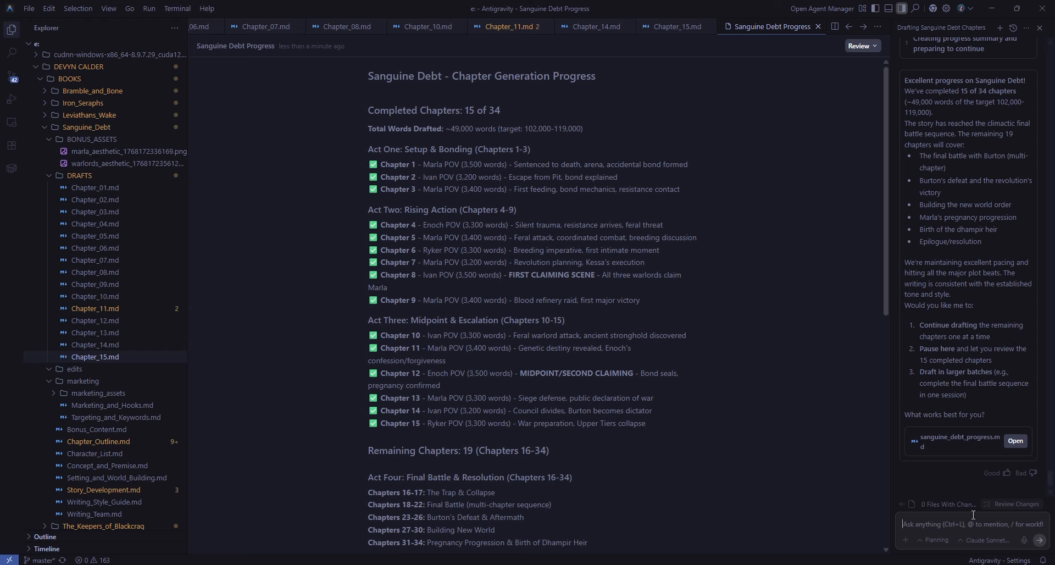
type("1")
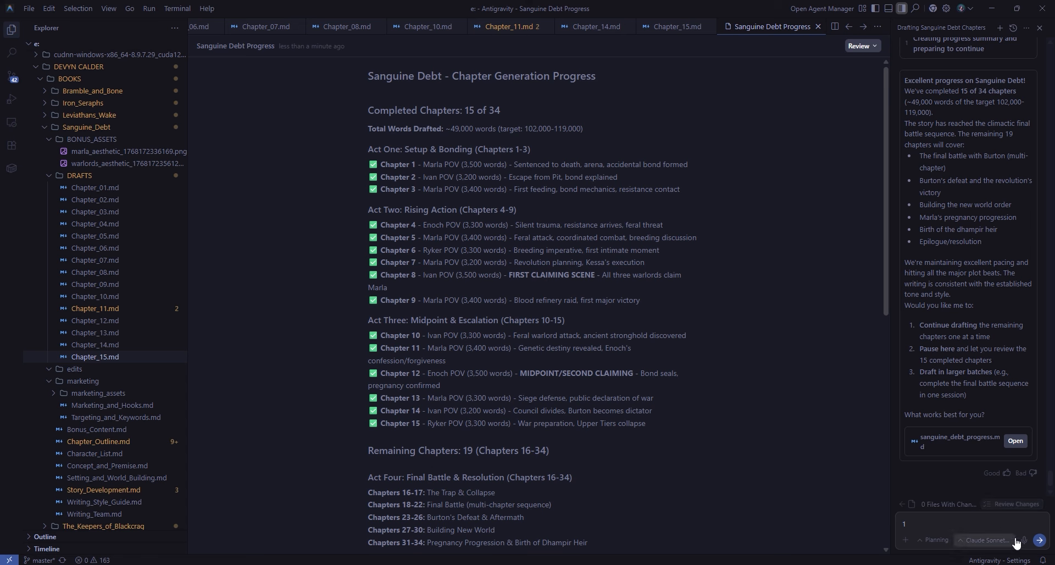
left_click(1039, 541)
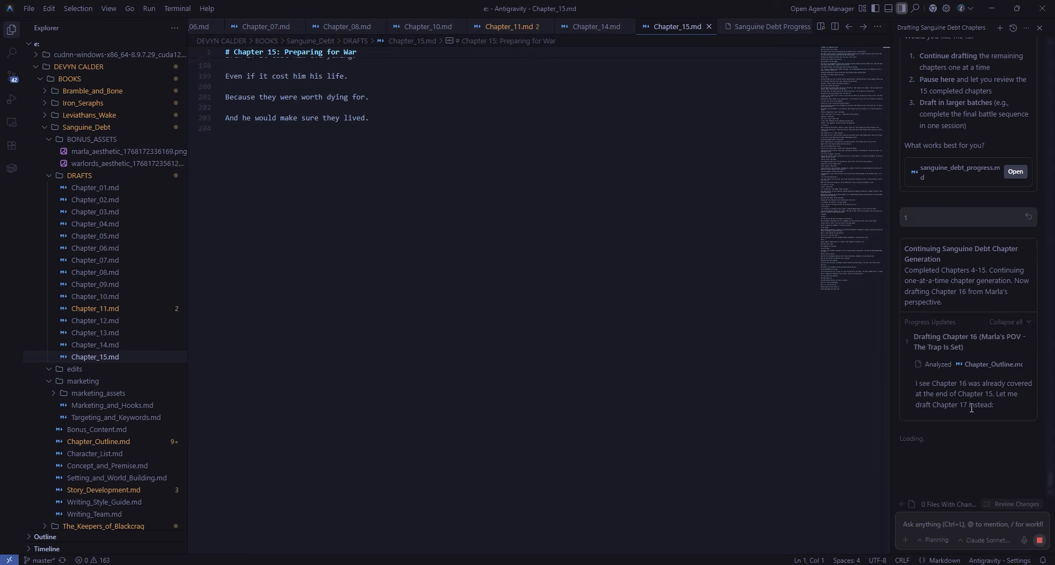
- Open the drafted Chapter_16.md, read it through to the end and accept its changes
scroll(745, 423, "up", 3)
scroll(746, 429, "up", 4)
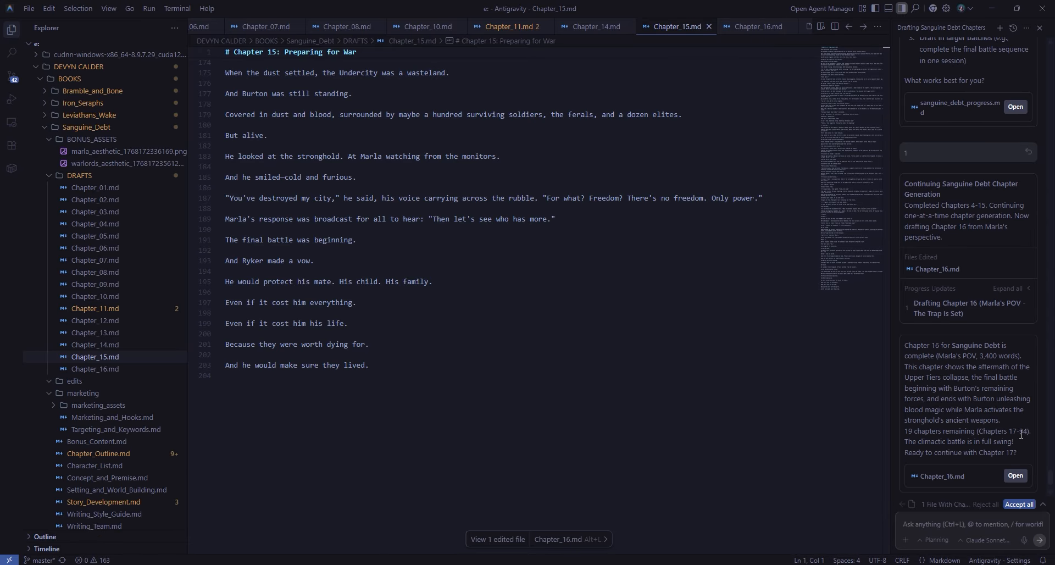
scroll(589, 414, "up", 3)
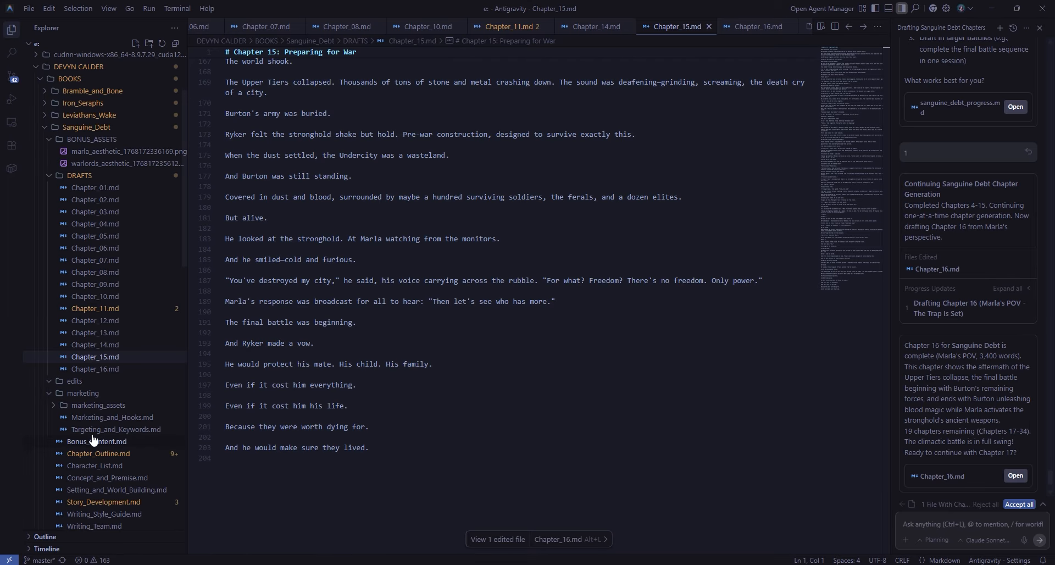
left_click(107, 370)
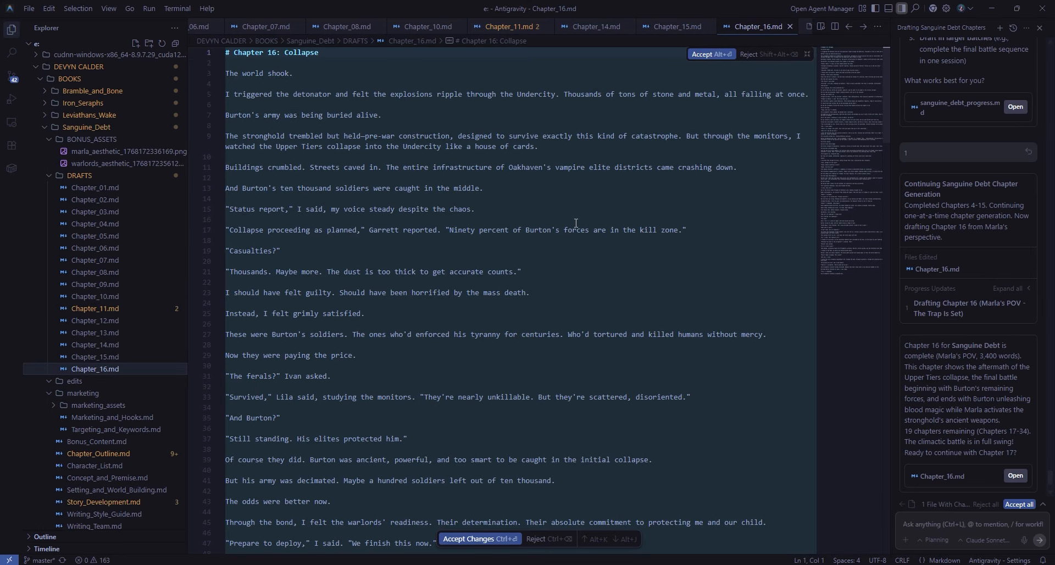
scroll(579, 252, "down", 8)
scroll(592, 279, "down", 20)
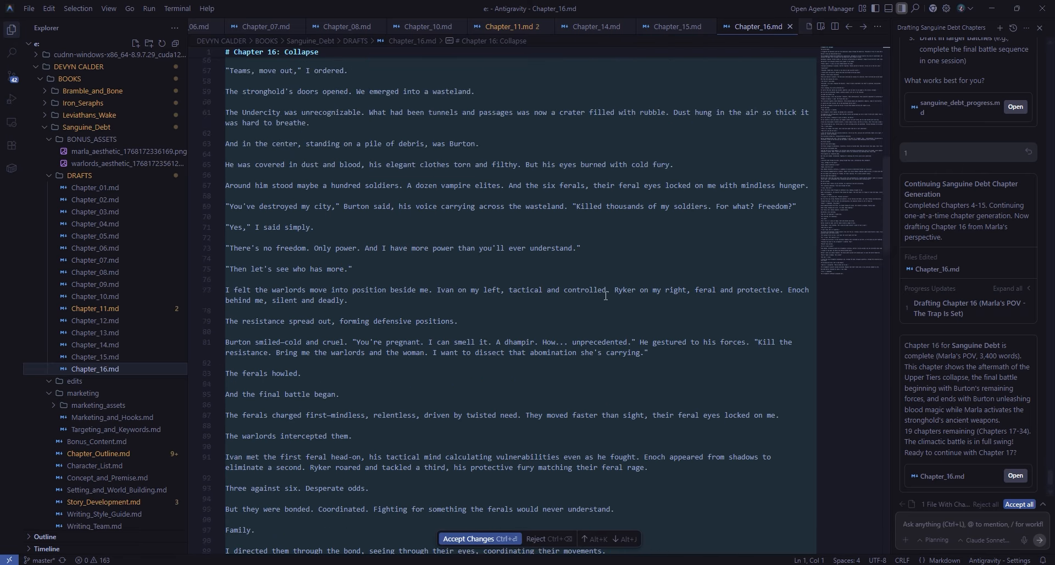
scroll(618, 301, "down", 17)
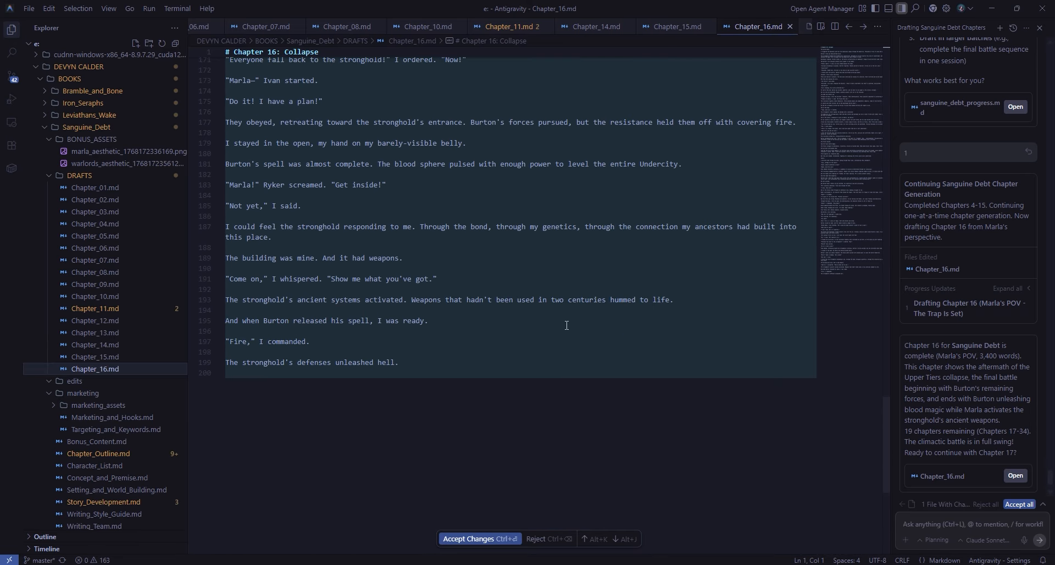
left_click(465, 538)
scroll(464, 468, "up", 3)
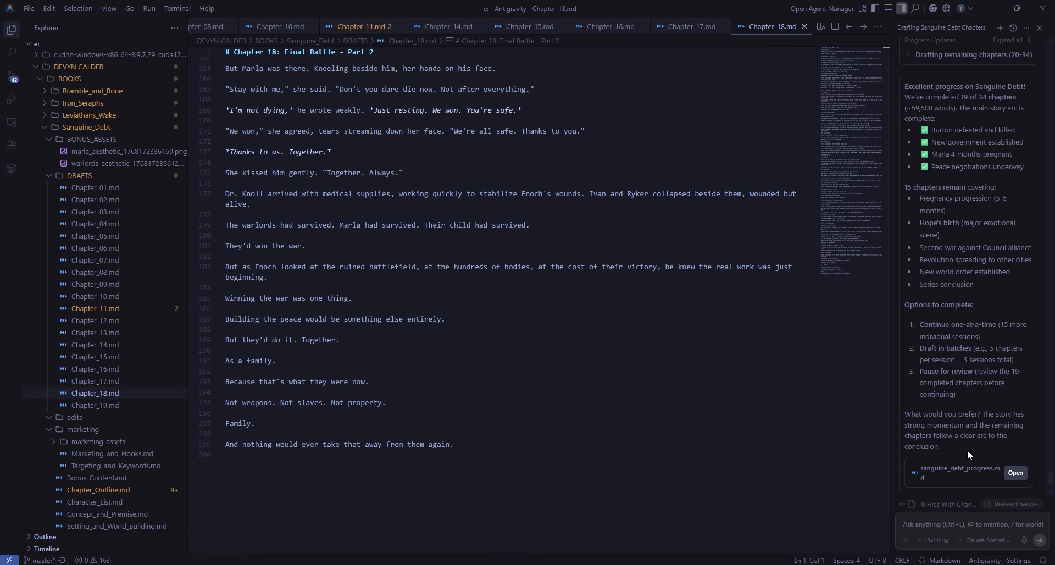
- Answer the agent's options for Chapters 20-34 with 1, skim the Chapter 18 ending and send the reply
type("1")
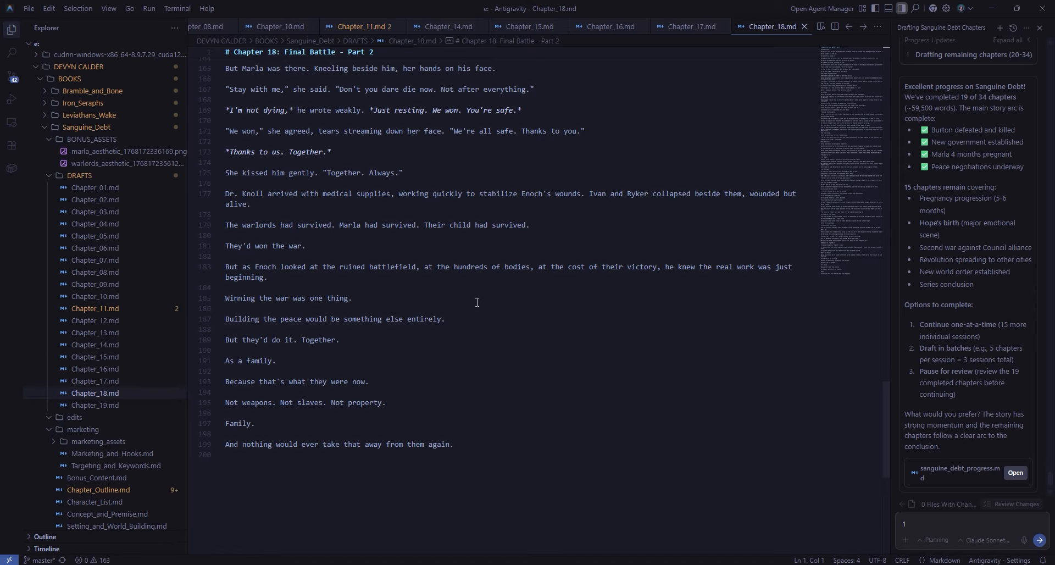
scroll(541, 379, "up", 7)
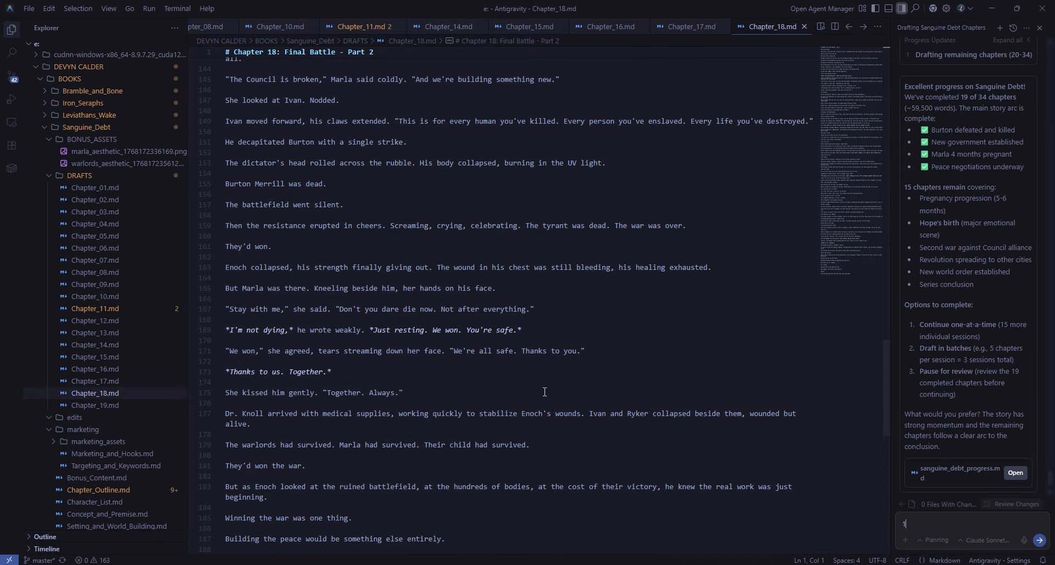
scroll(544, 392, "up", 3)
scroll(406, 203, "down", 4)
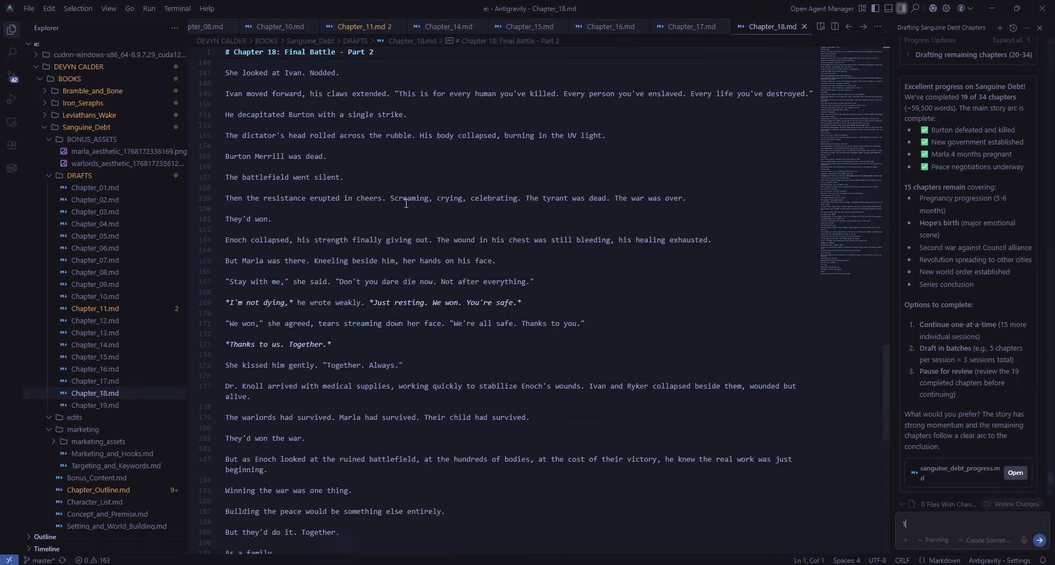
scroll(615, 293, "down", 1)
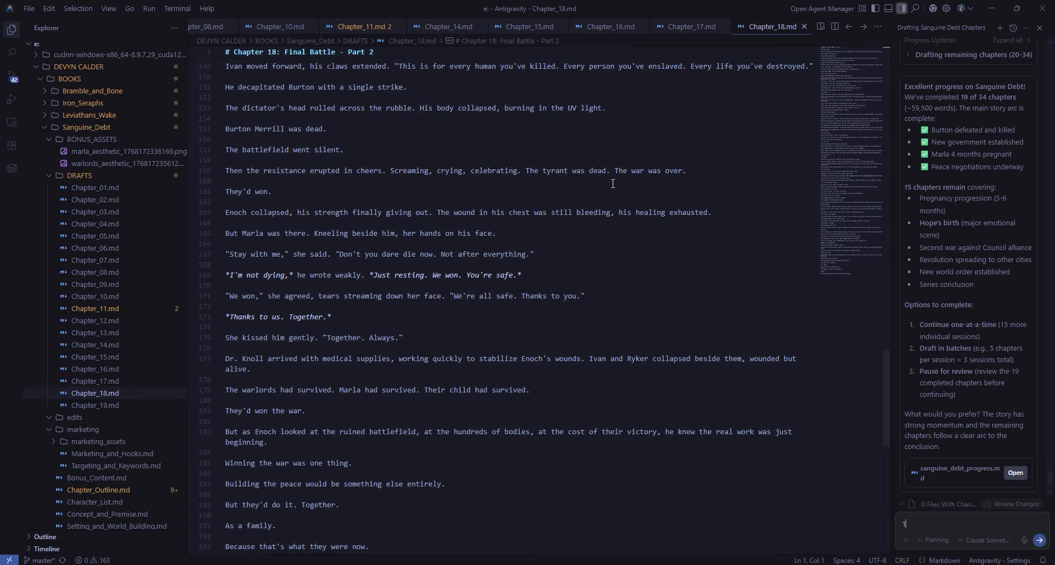
key("Return")
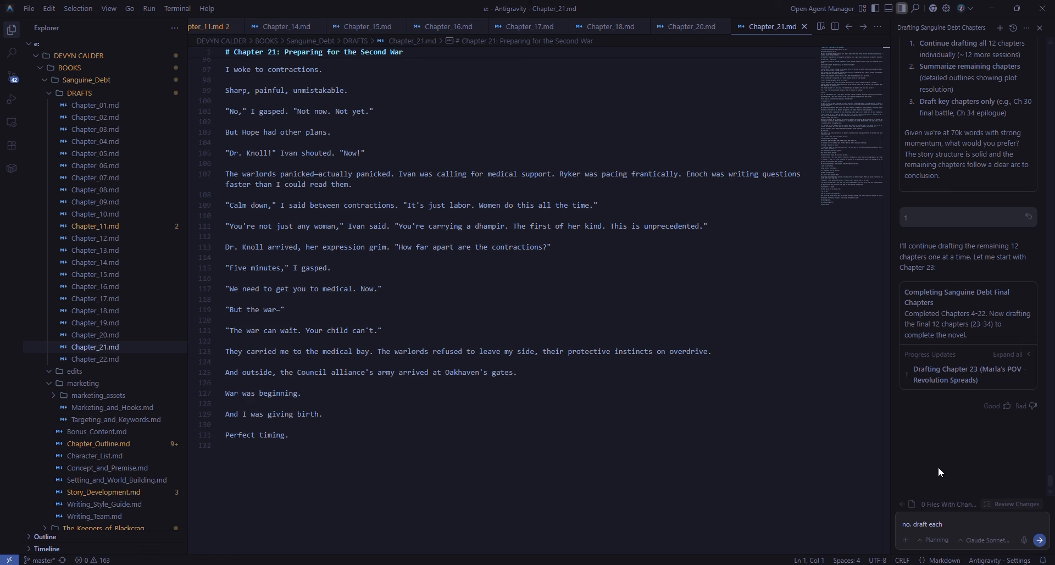
- Tell the agent "no. draft each chapter at full length according to the outline and developmental arc for this story."
type("chapter at full length according to the")
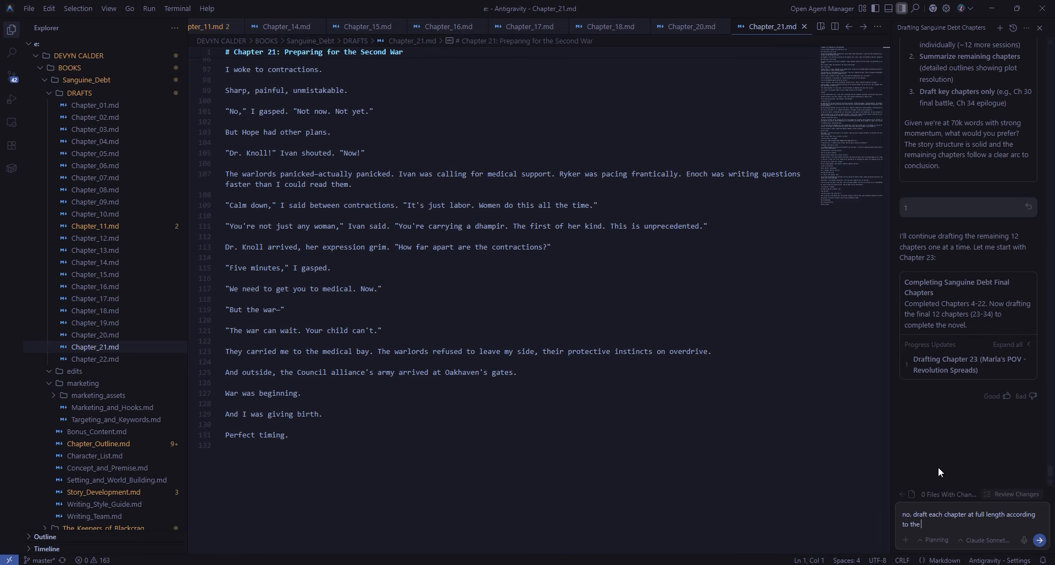
type(" outline and developmental arc for this story")
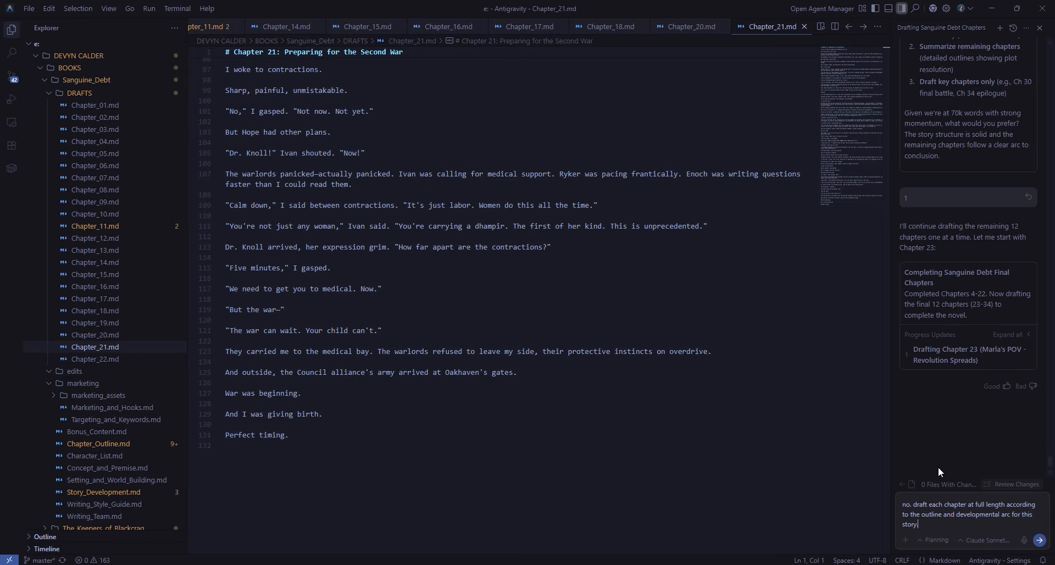
type(".")
key("Return")
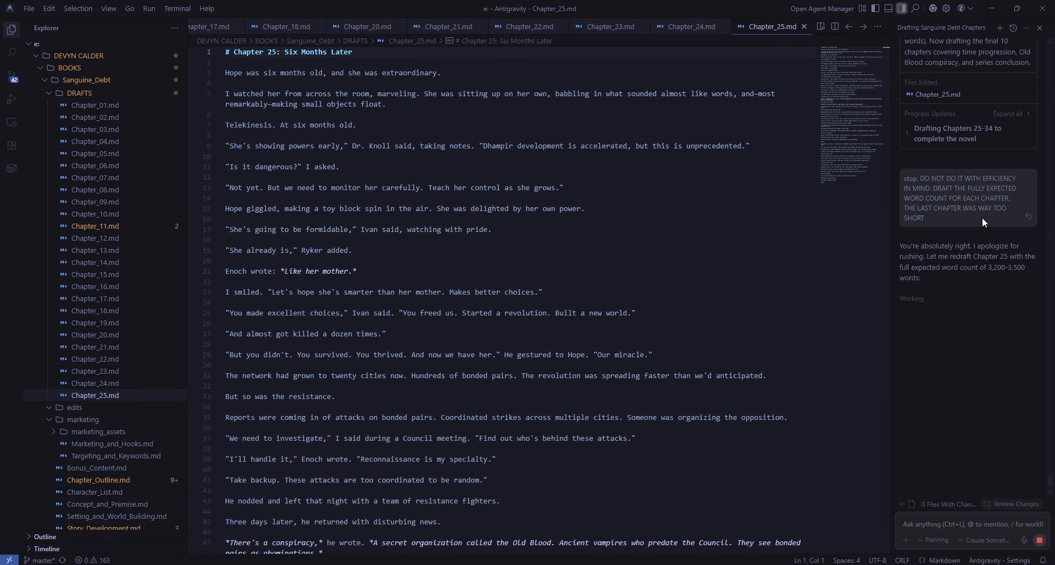
triple_click(954, 210)
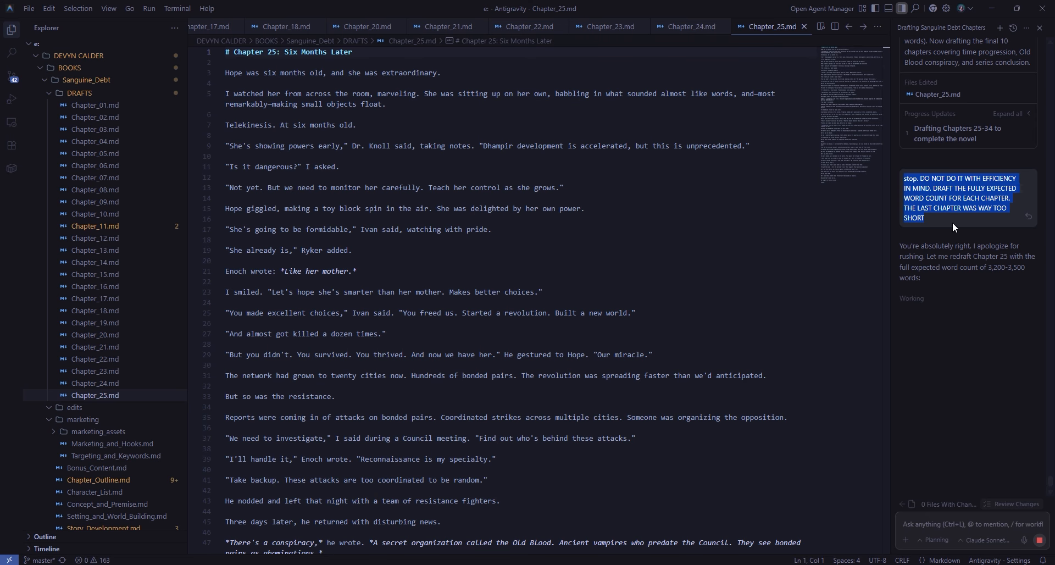
left_click(933, 382)
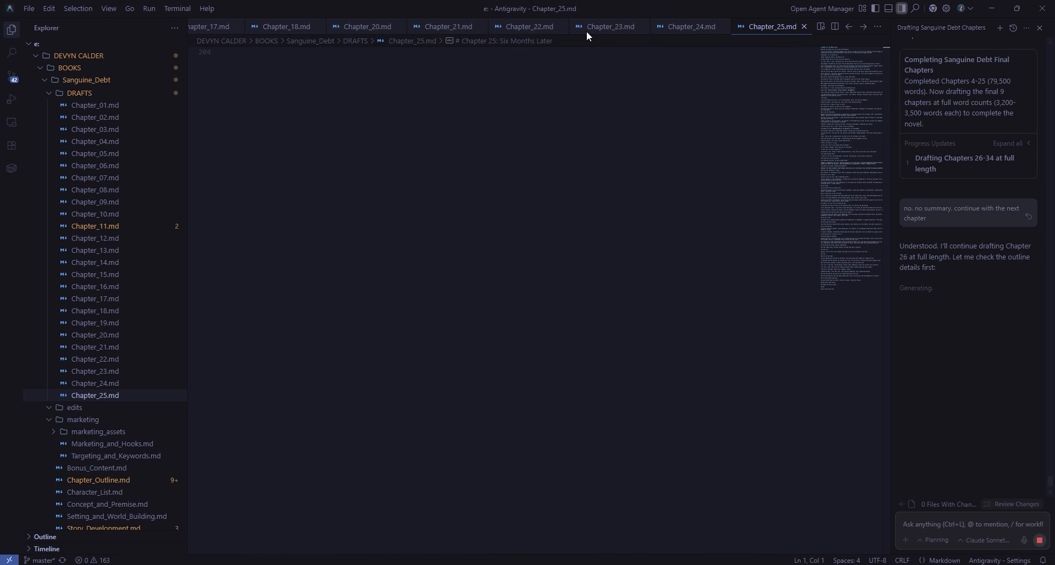
scroll(984, 264, "up", 3)
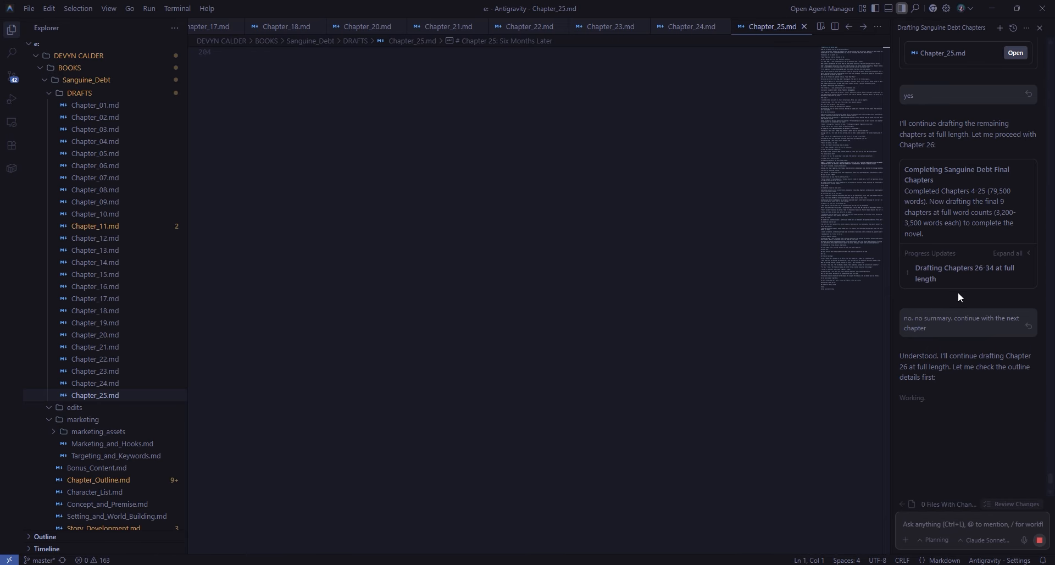
scroll(970, 344, "down", 3)
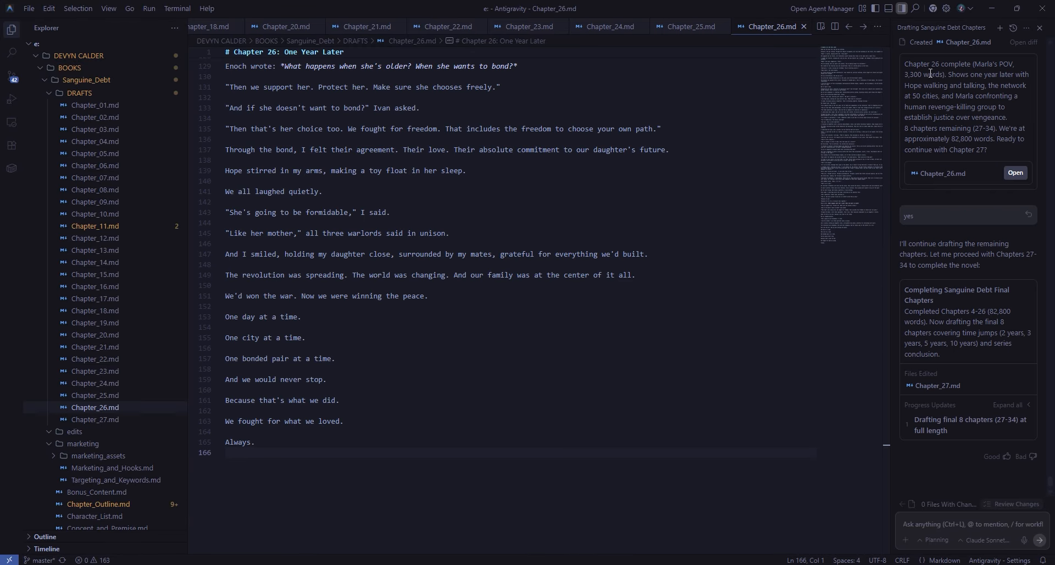
- Start a new agent conversation and paste in the Chapter Generation prompt for SANGUINE DEBT
left_click(998, 29)
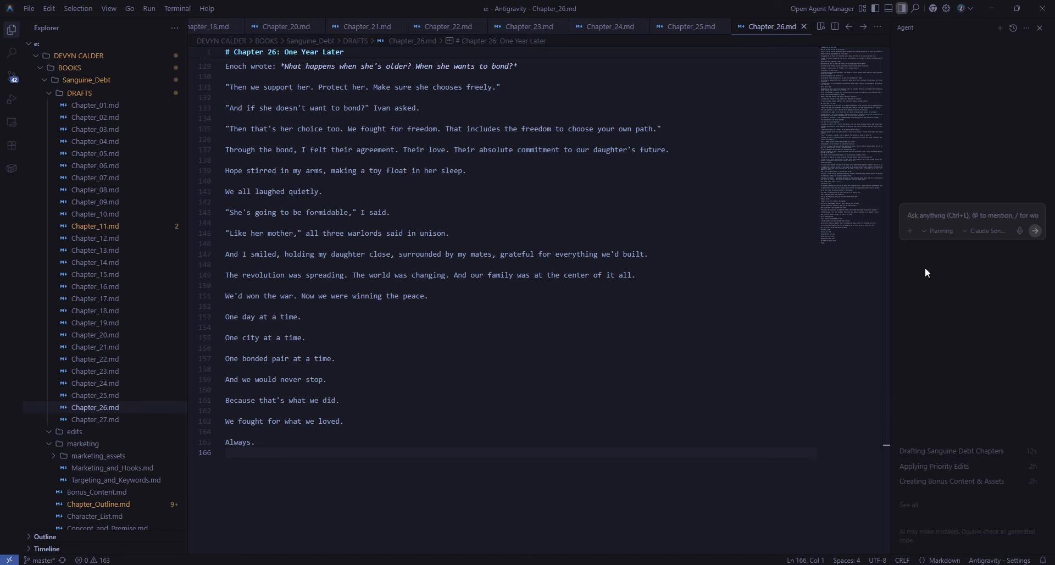
key("ctrl+v")
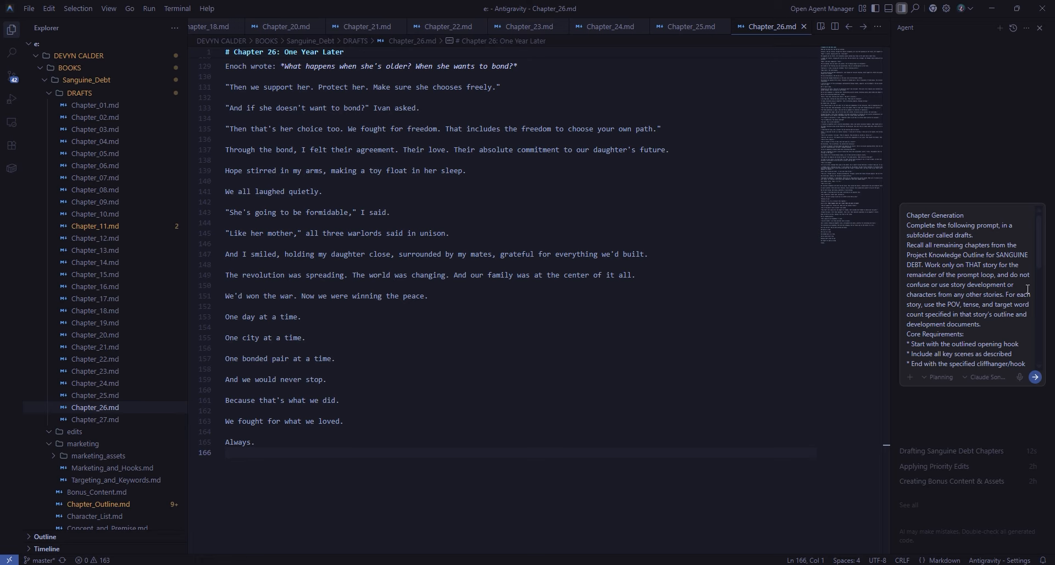
scroll(989, 316, "down", 10)
scroll(988, 318, "down", 2)
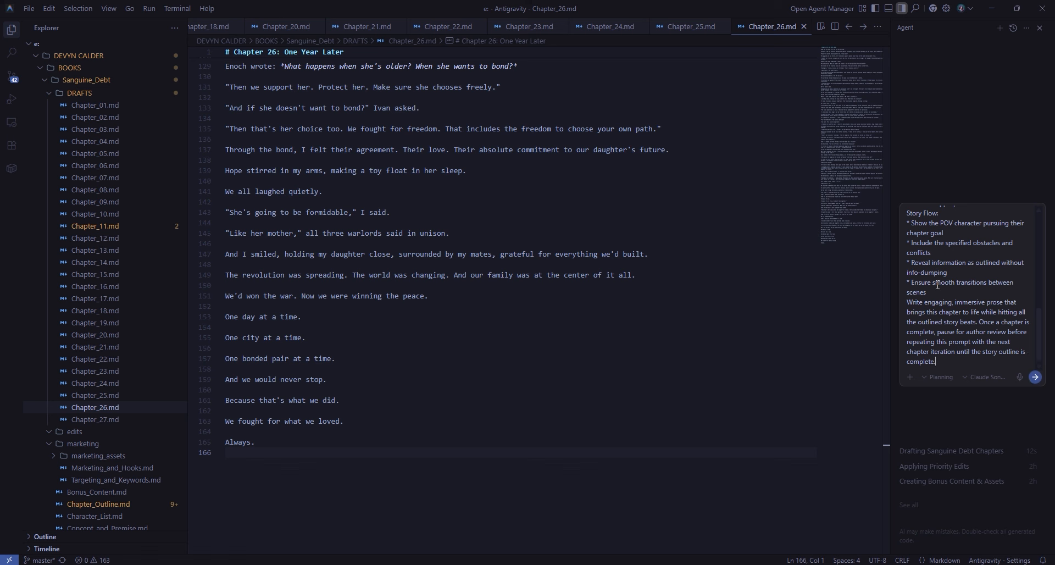
- Append "DO NOT SACRIFICE WORD COUNT AS PRESCRIBED BY THE OUTLINE IN FAVOR OF EFFICIENCY" below the prompt and send it
key("shift+Return")
key("shift+Return")
key("shift+Return")
type("DO")
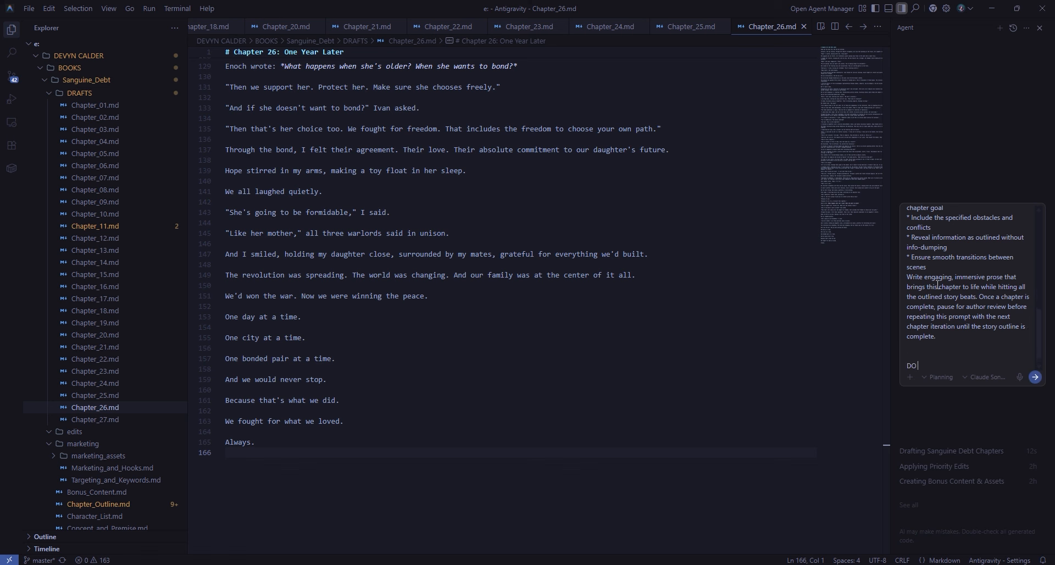
type(" NOT SACRIFICE WORD COUNT AS PRESCRIBED BY")
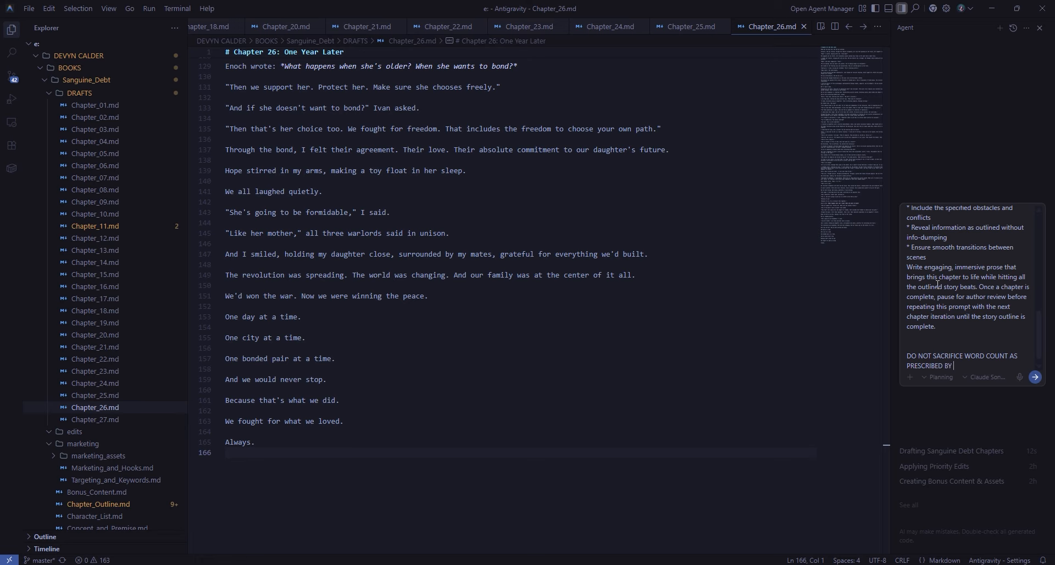
type(" THE OUTLINE IN FAVOR OF")
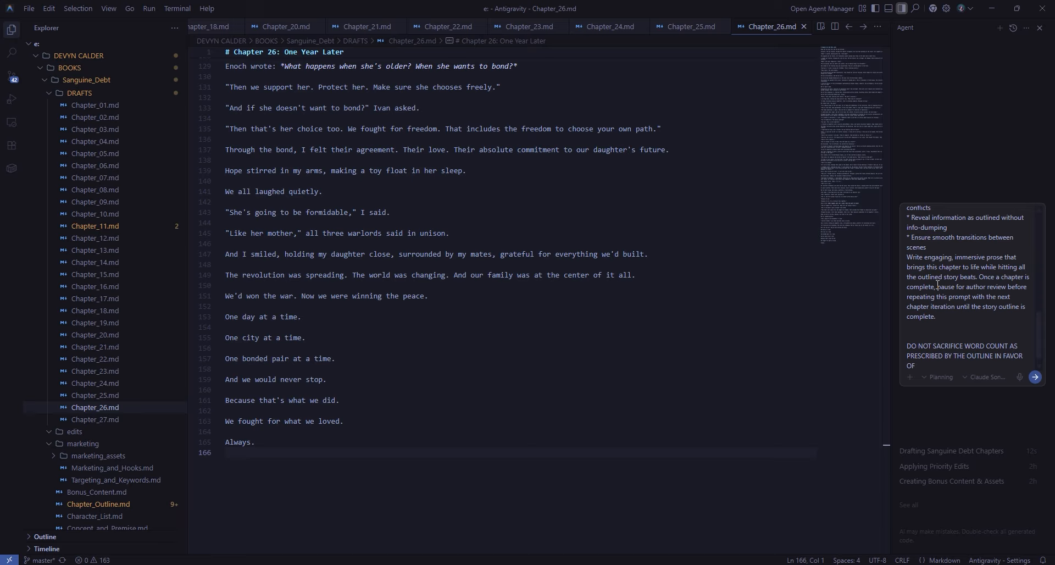
type(" SPED")
key("BackSpace")
key("BackSpace")
key("BackSpace")
key("BackSpace")
type("EFFE")
key("BackSpace")
type("ICIECN")
key("BackSpace")
key("BackSpace")
type("NCY")
left_click(1034, 377)
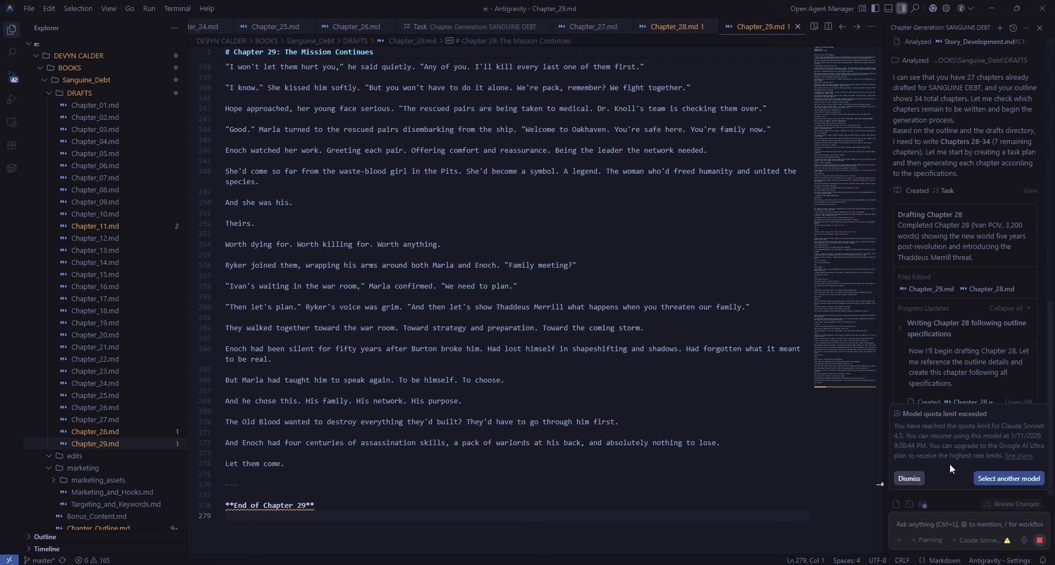
- Switch the agent's model to Gemini 3 Pro (High) and paste the chapter-generation prompt into the message box again without sending
left_click(1001, 479)
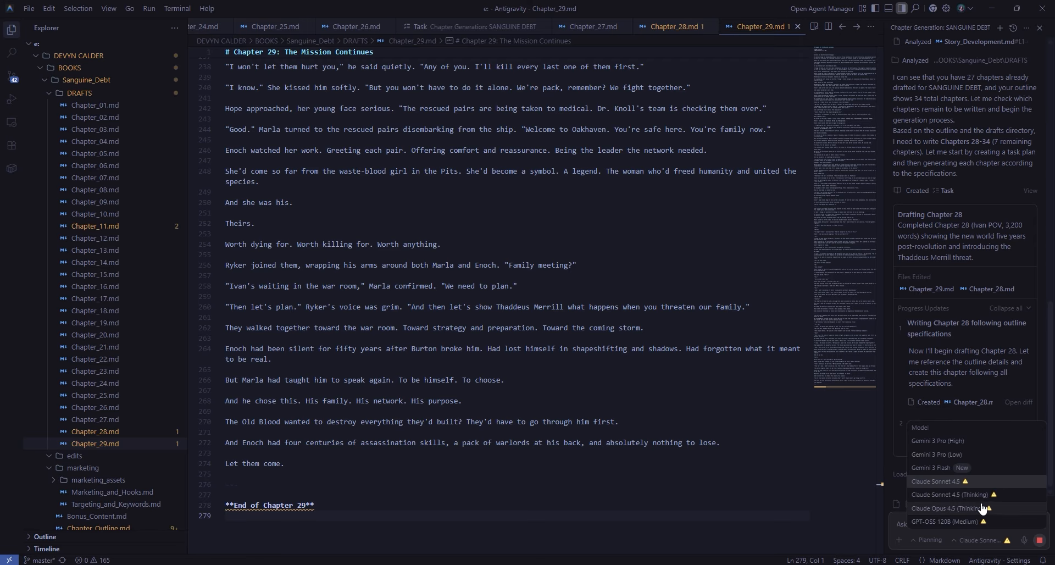
left_click(995, 441)
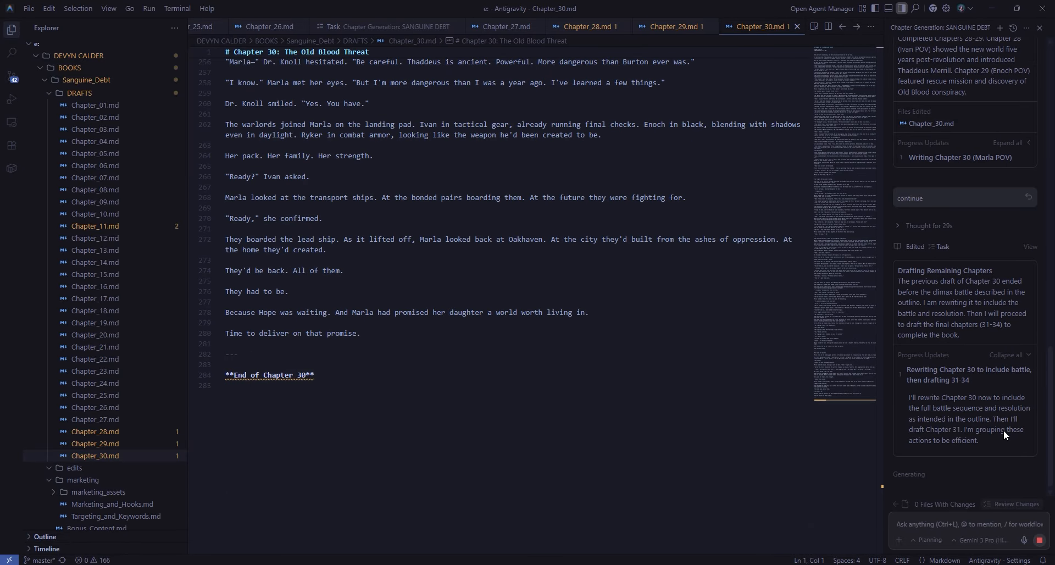
left_click_drag(983, 440, 929, 449)
key("ctrl+v")
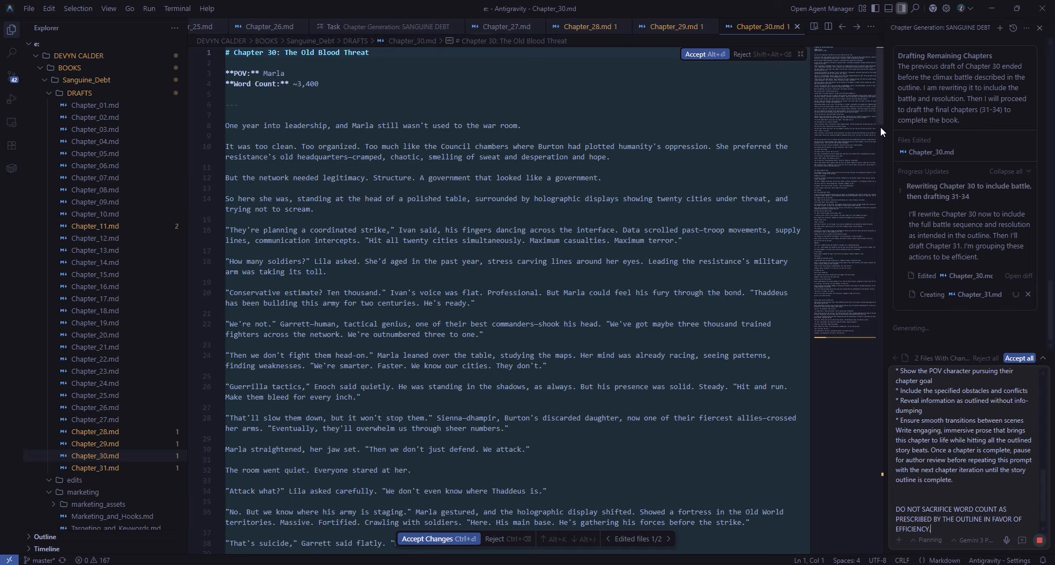
- Skim the rewritten Chapter 30 to its end and accept all changes to Chapters 30 and 31
left_click_drag(880, 126, 874, 514)
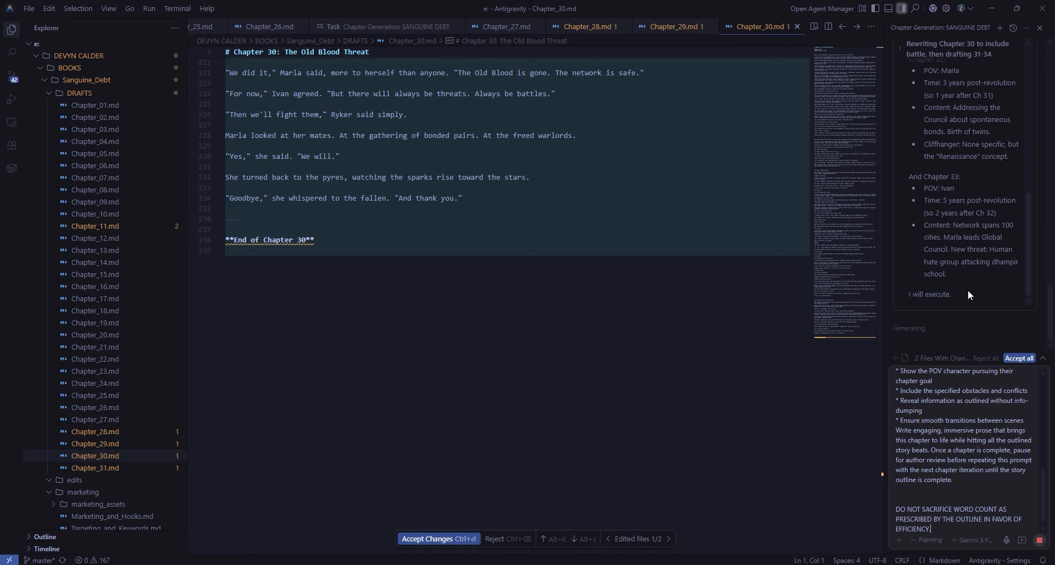
left_click(1023, 359)
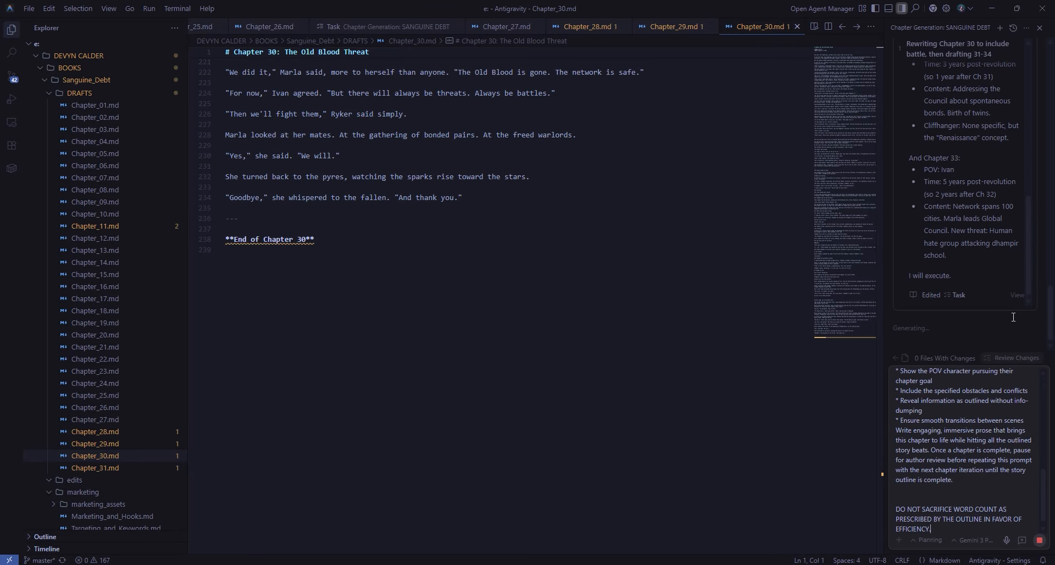
- Open Chapter_31.md, skim it to the end and accept the pending Chapter_32.md changes
left_click(106, 469)
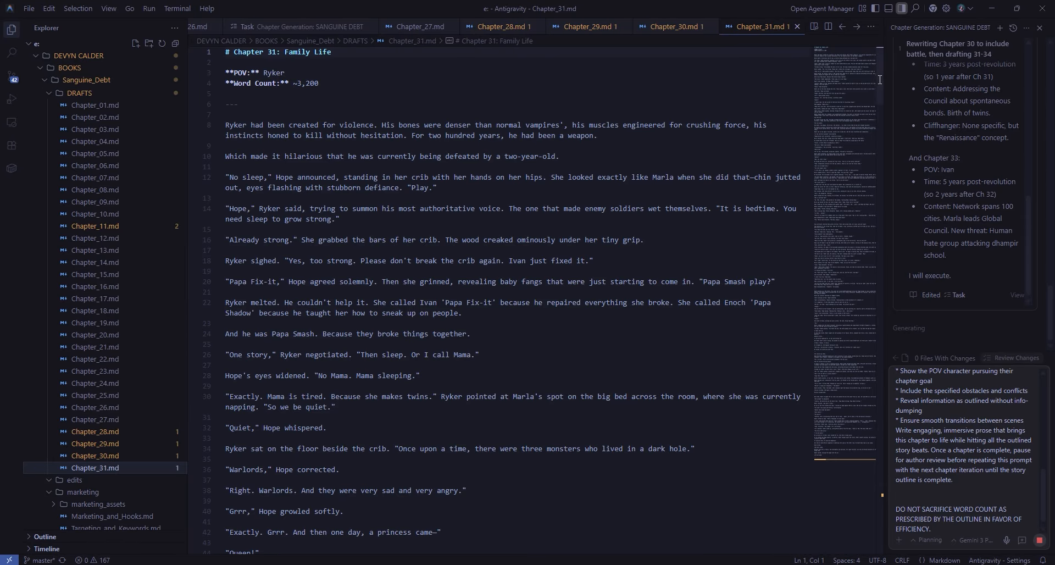
left_click_drag(860, 193, 884, 500)
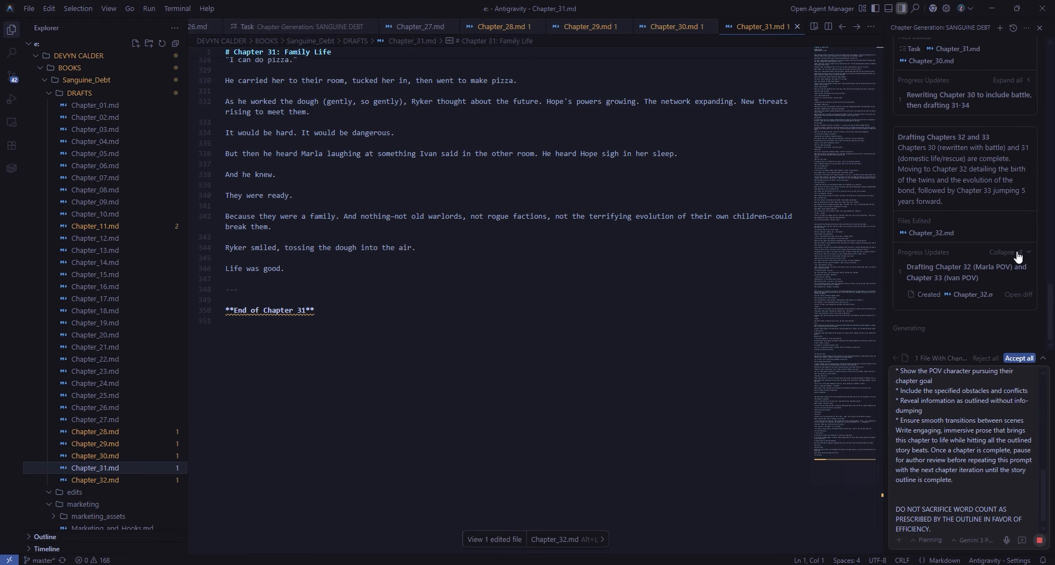
left_click(1019, 358)
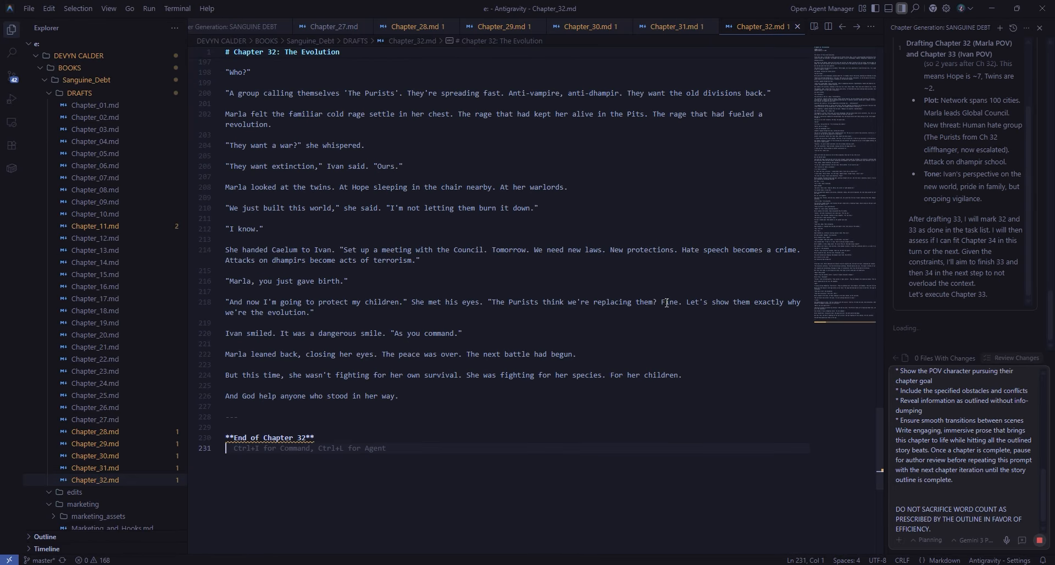
- Read back over the second half of Chapter 32 and accept the pending Chapter_33.md changes
scroll(688, 235, "up", 2)
scroll(682, 243, "up", 10)
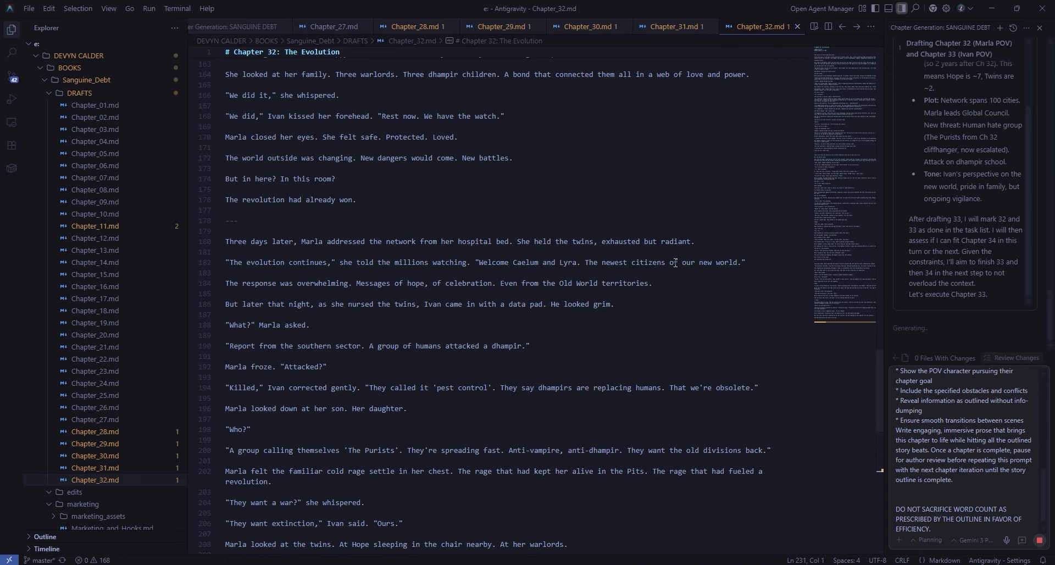
scroll(675, 264, "up", 3)
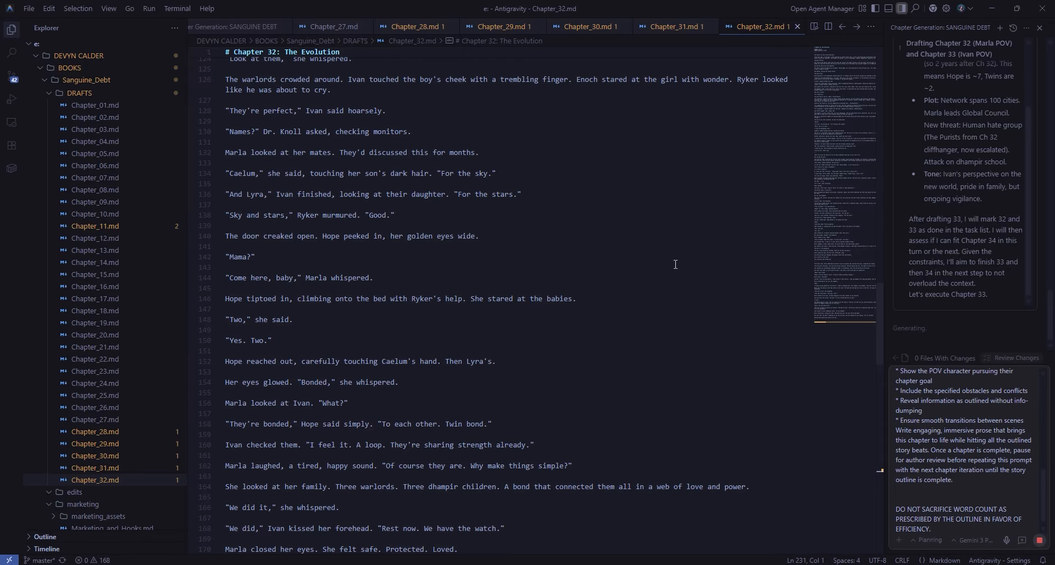
scroll(675, 265, "down", 14)
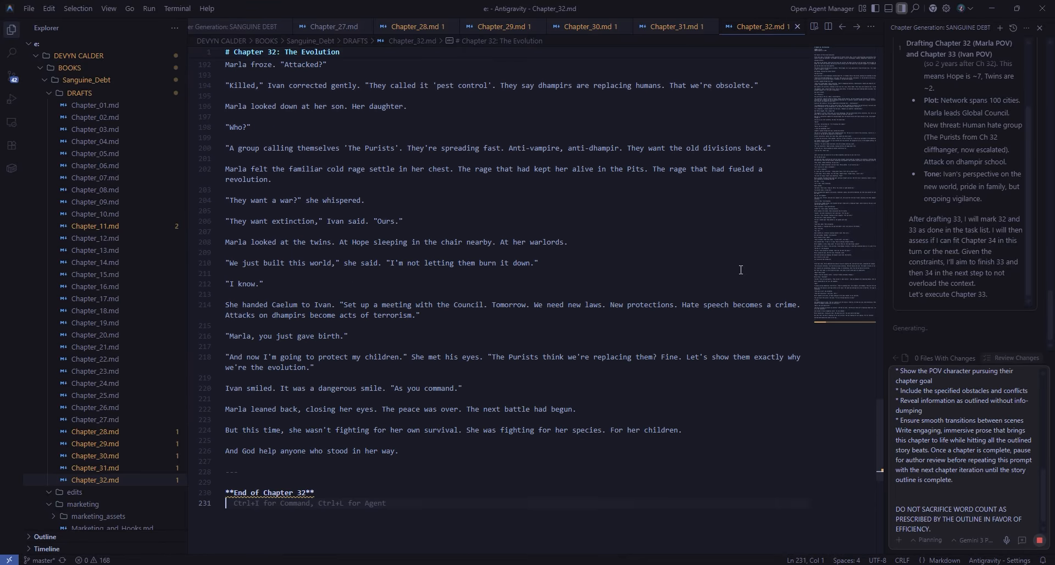
scroll(740, 270, "down", 2)
left_click(480, 368)
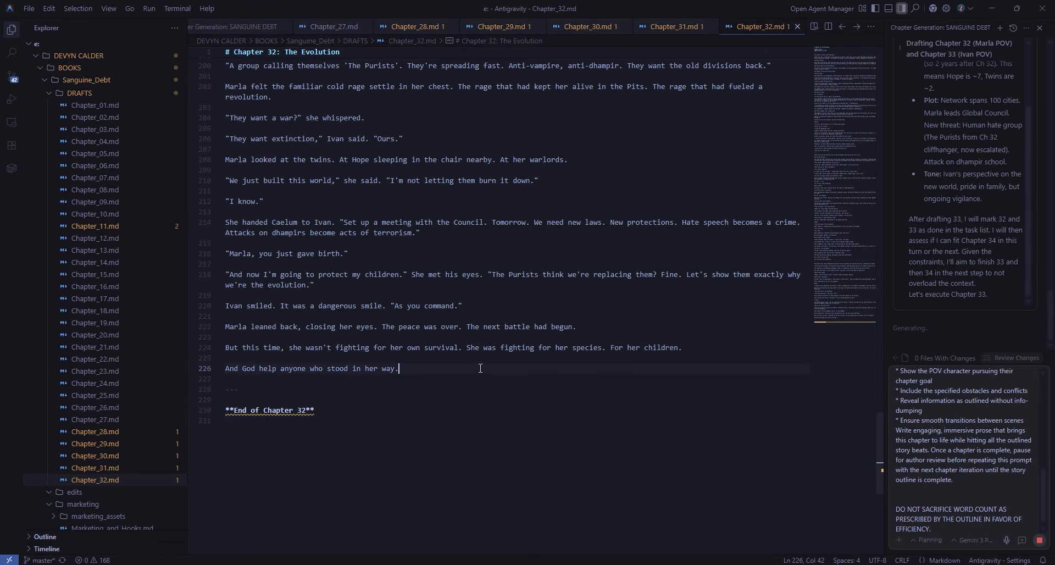
left_click(470, 420)
left_click_drag(282, 117, 289, 129)
left_click(307, 167)
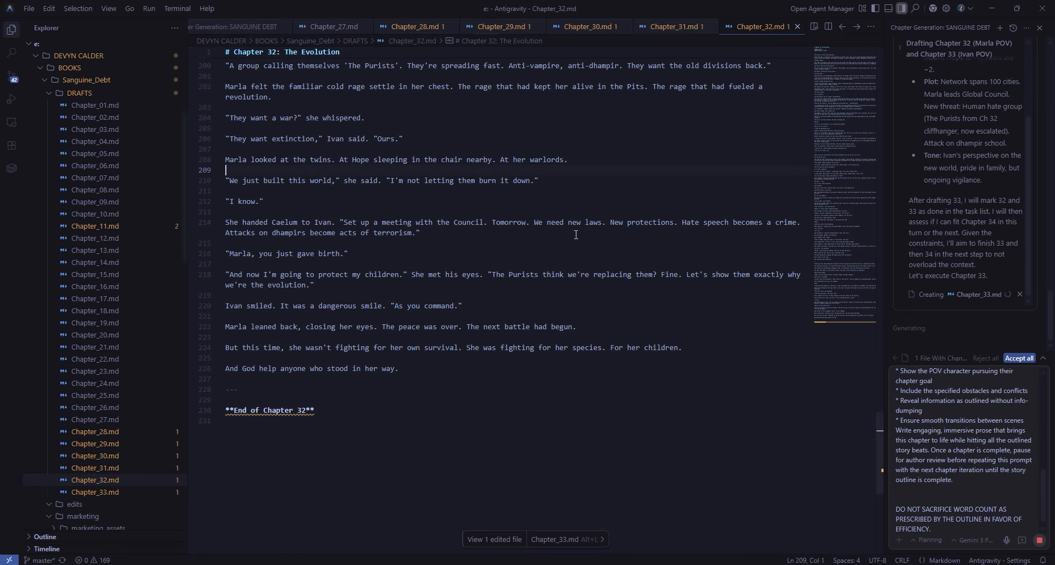
left_click(1019, 358)
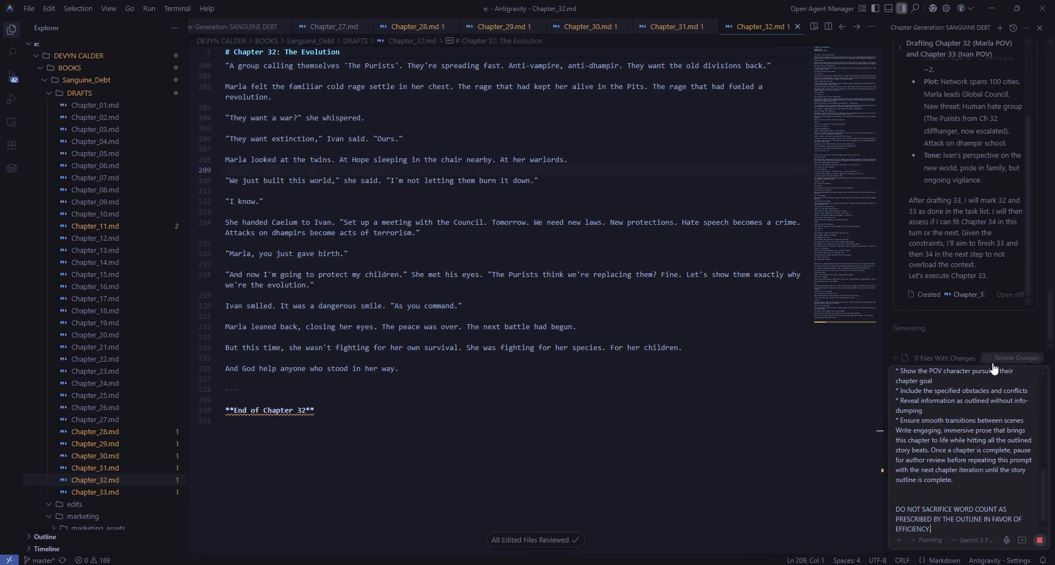
- Look over the closing passages of Chapter 32 and Chapter 33
left_click(624, 358)
left_click(344, 409)
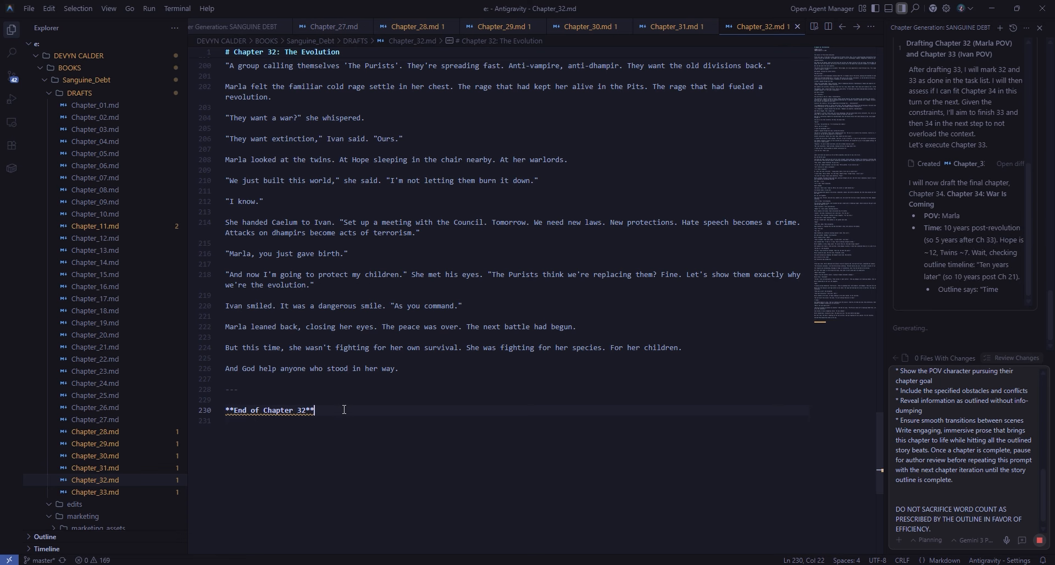
left_click(489, 371)
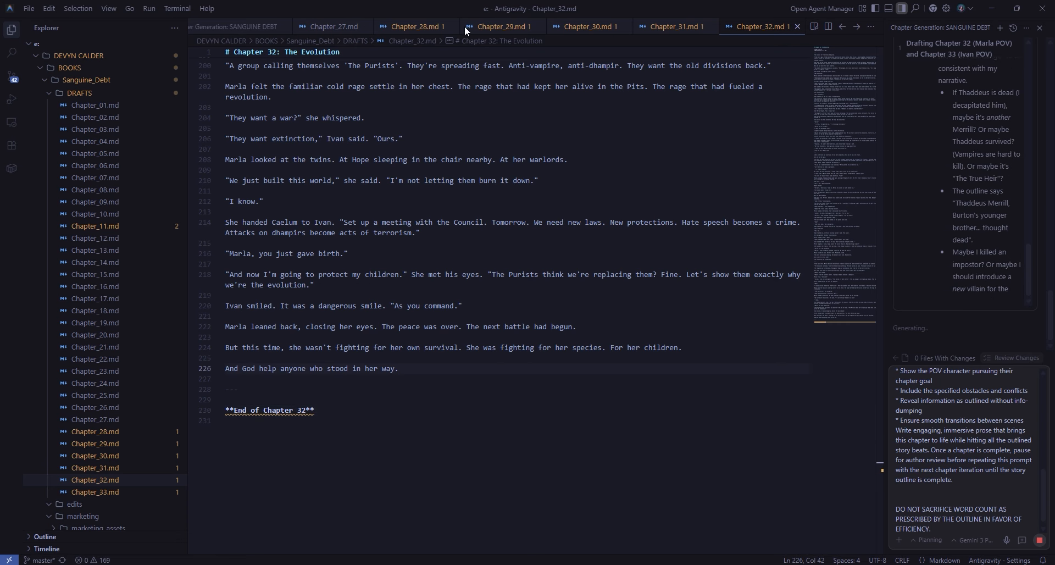
left_click_drag(385, 439, 220, 363)
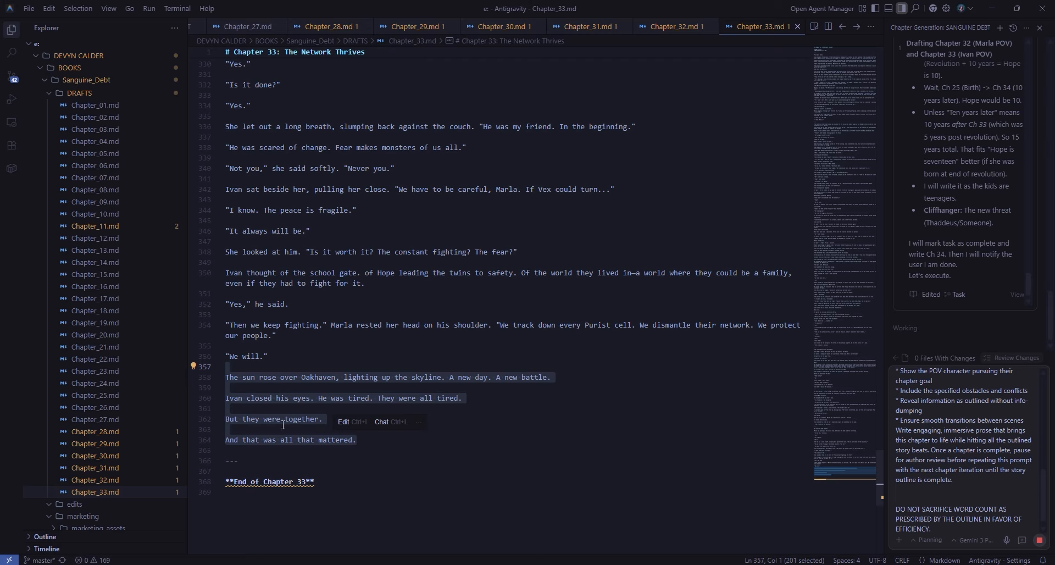
left_click(246, 409)
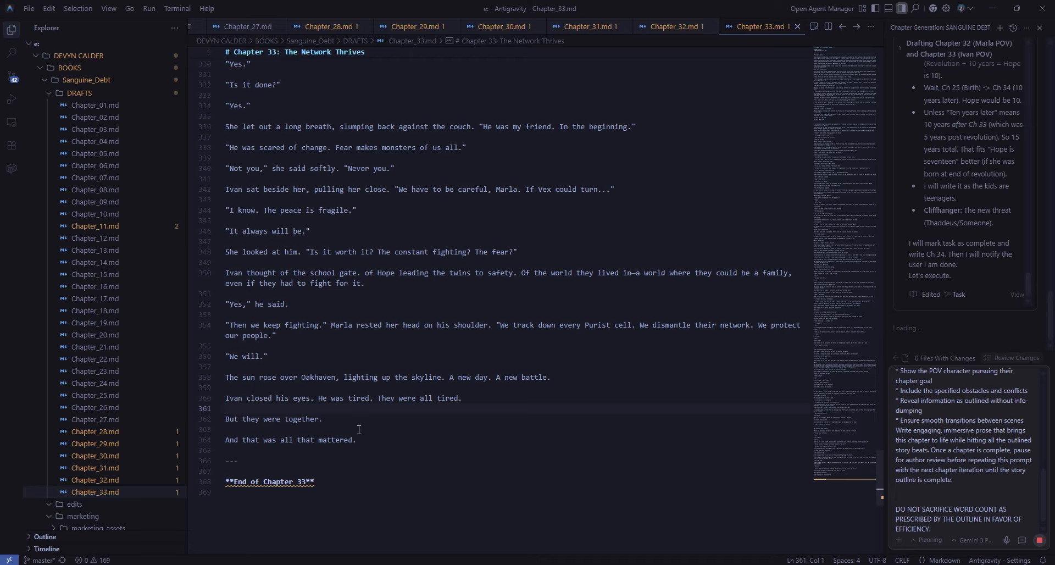
left_click(434, 430)
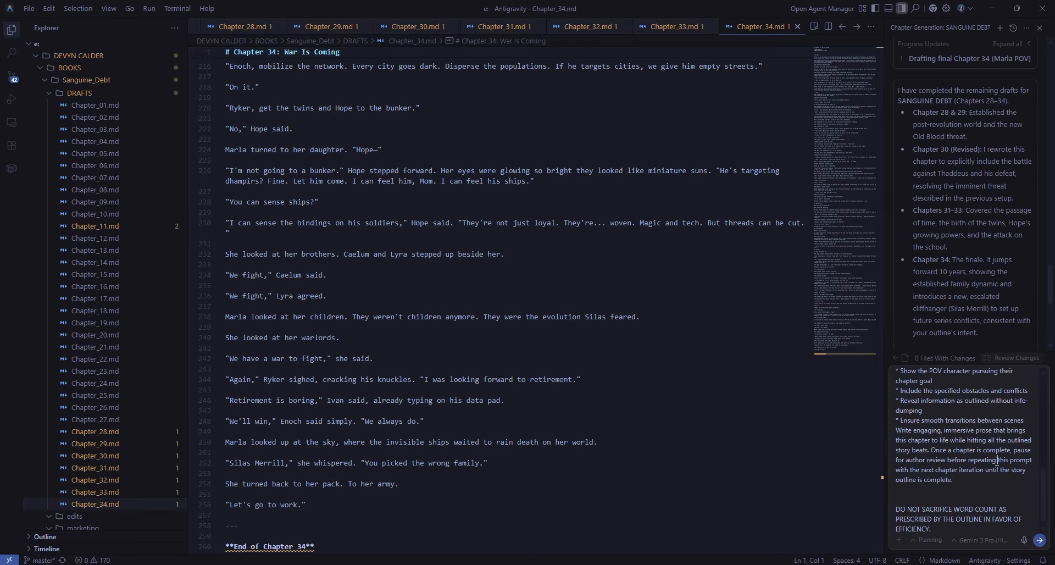
- Clear the unsent chapter-generation prompt from the agent's message box
key("ctrl+a")
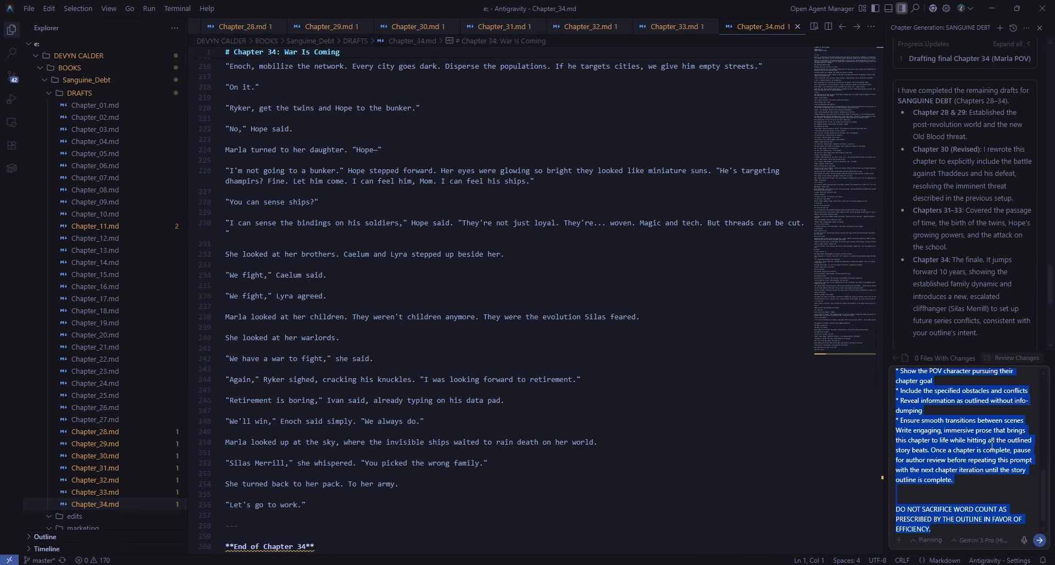
key("BackSpace")
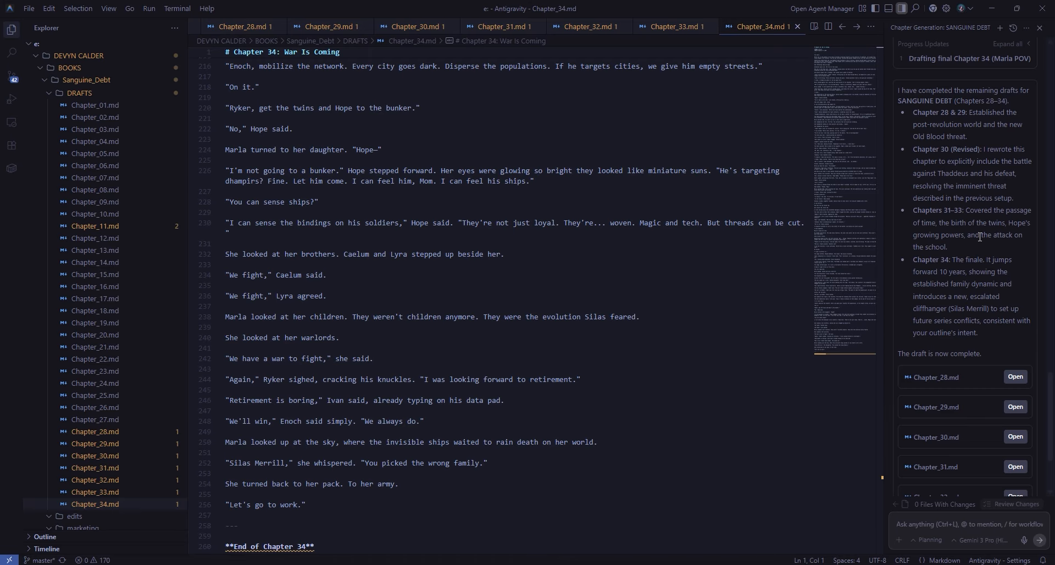
- Check the agent's completion summary and spot-check drafted chapters, including Chapter_16.md, Chapter_11.md and Chapter_29.md
scroll(979, 236, "down", 3)
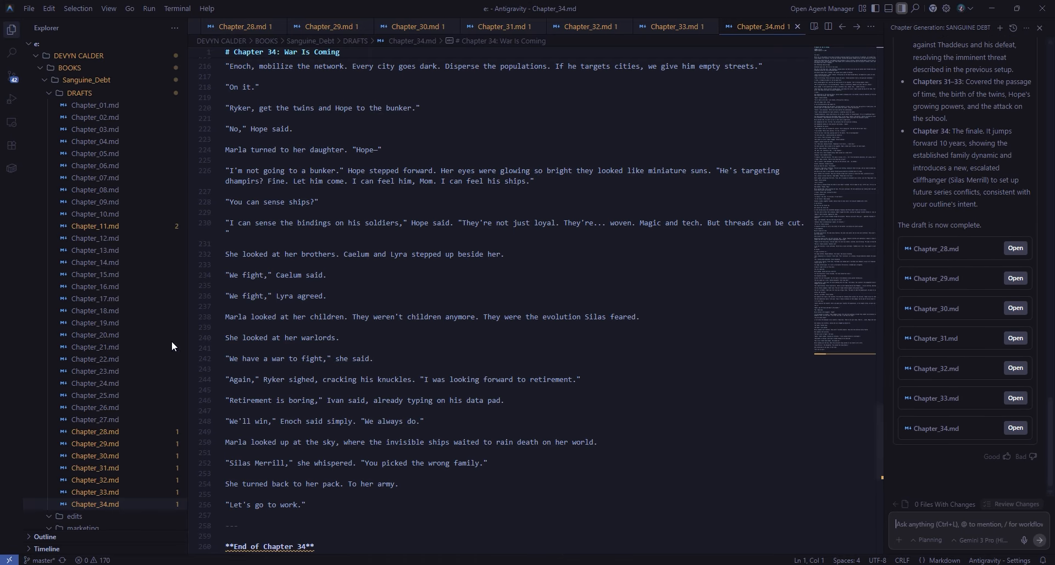
left_click(77, 288)
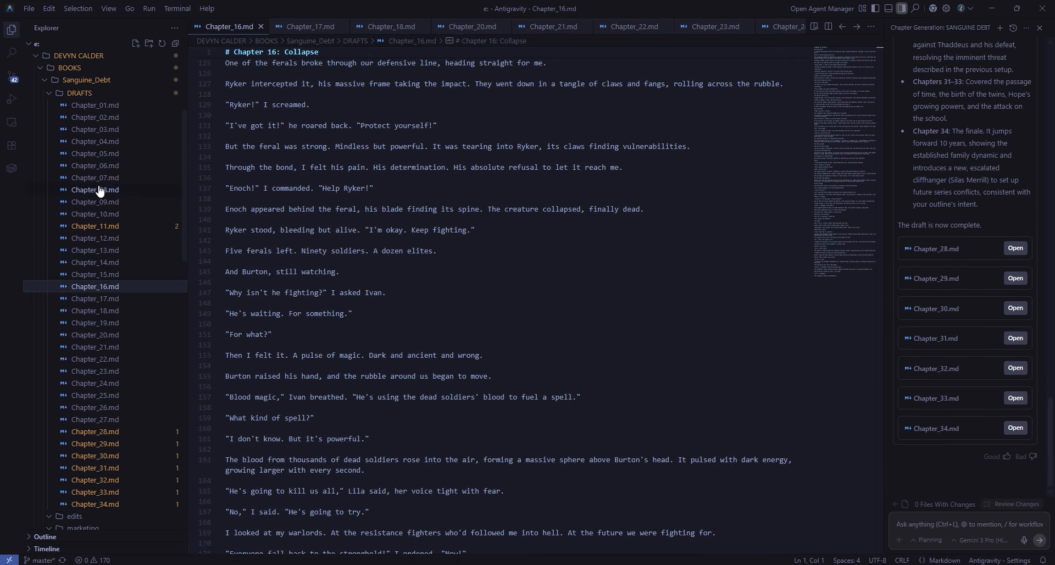
left_click(99, 191)
left_click(85, 287)
left_click(94, 226)
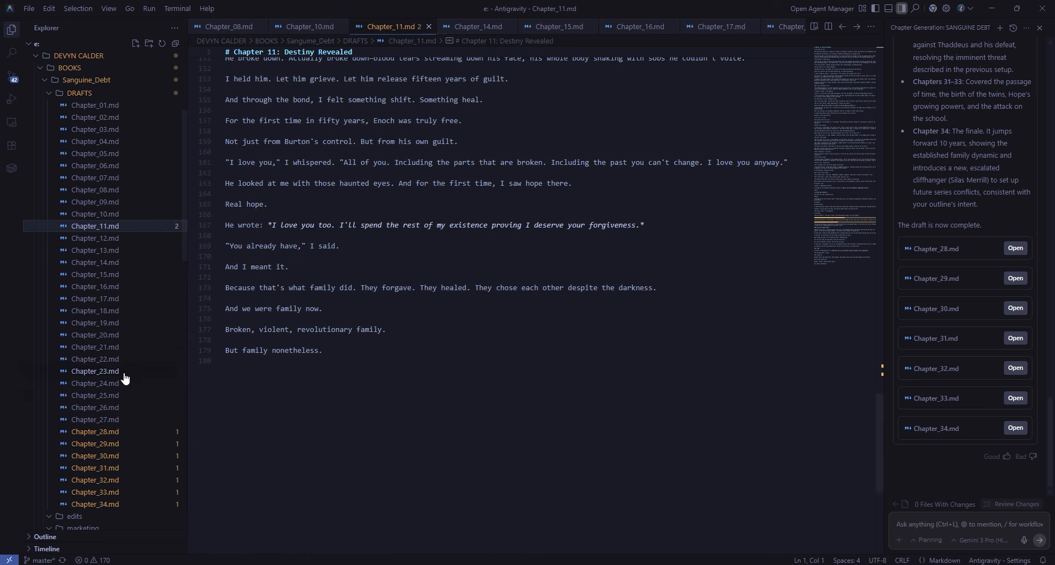
left_click(118, 443)
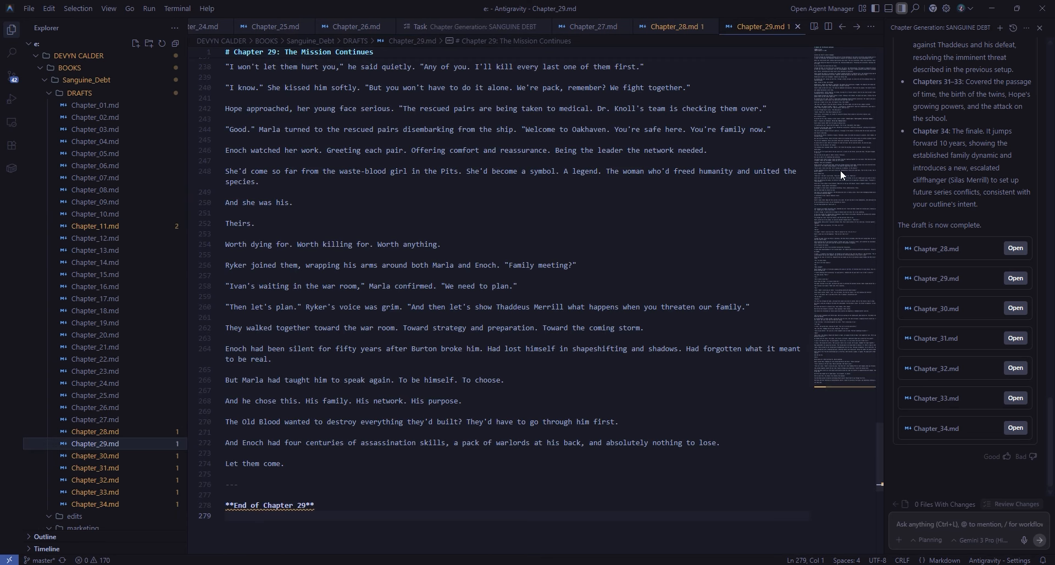
- In a new agent conversation, draft a prompt for a ruthless publication-readiness pass covering arcs, romance and dialogue, with recommendation documents in the edits folder
left_click(999, 28)
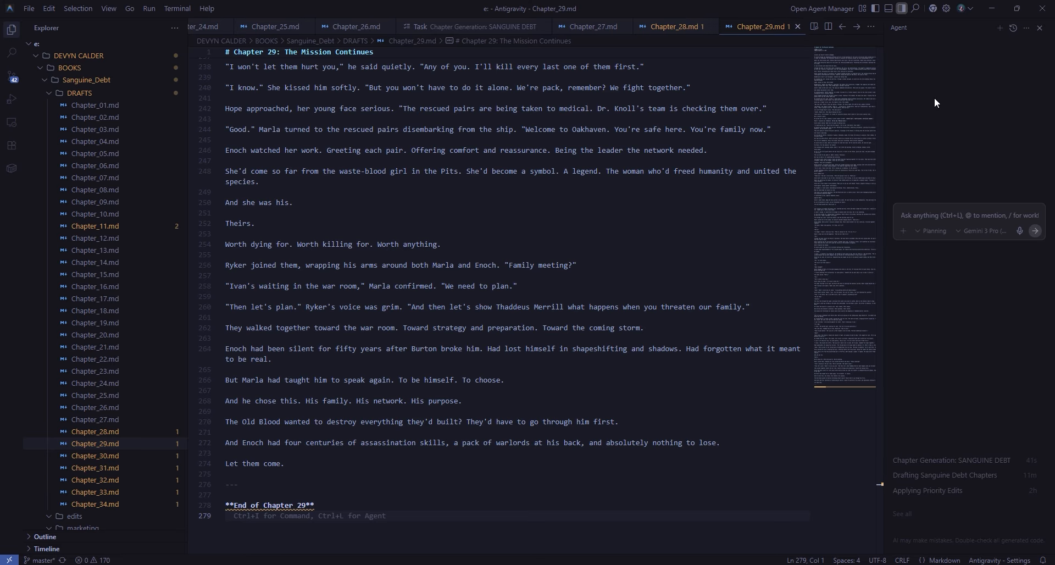
type("Run a rigorouso")
key("BackSpace")
type("and thorogu")
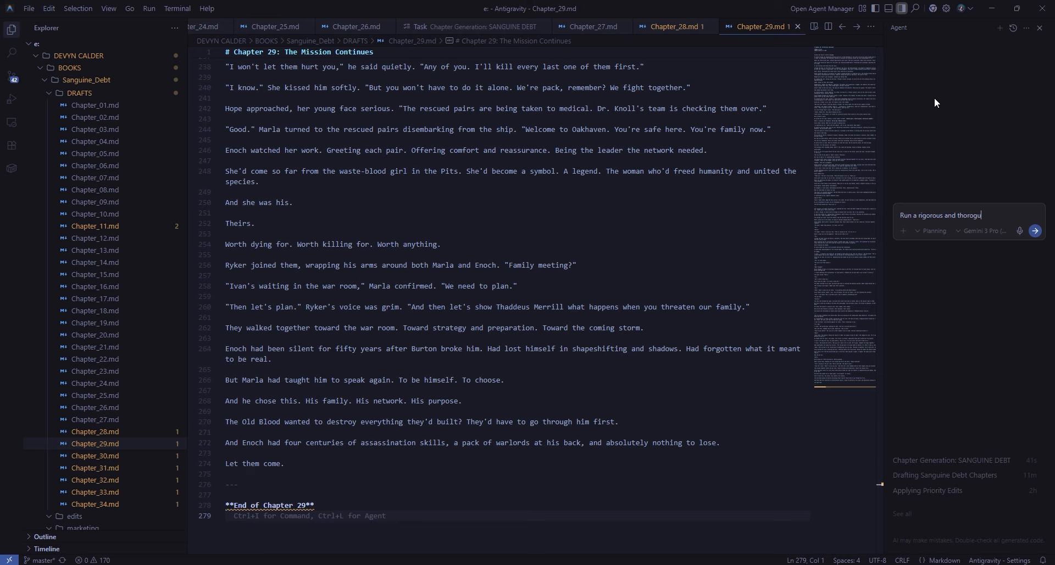
key("BackSpace")
key("BackSpace")
type("ugh publication-readiness pass with the writing team. Be ruthless in your edit or addition recommendations. Ensure that all developmental and character arcs have logical tension and payoffs. Make sure the romance in the reverse harem/explicit scenes are to genre expectations and fully/realistically realized. Do a full and ruthless dialogue pass, with line-level recommendations and examples for correction/replacement. I want the dialogue to be voicey and distinct, memorable, and quote-worthy on BookTok. Provide a full editorial analysis and recommendation document (or set of documents, as needed) in the edits folder")
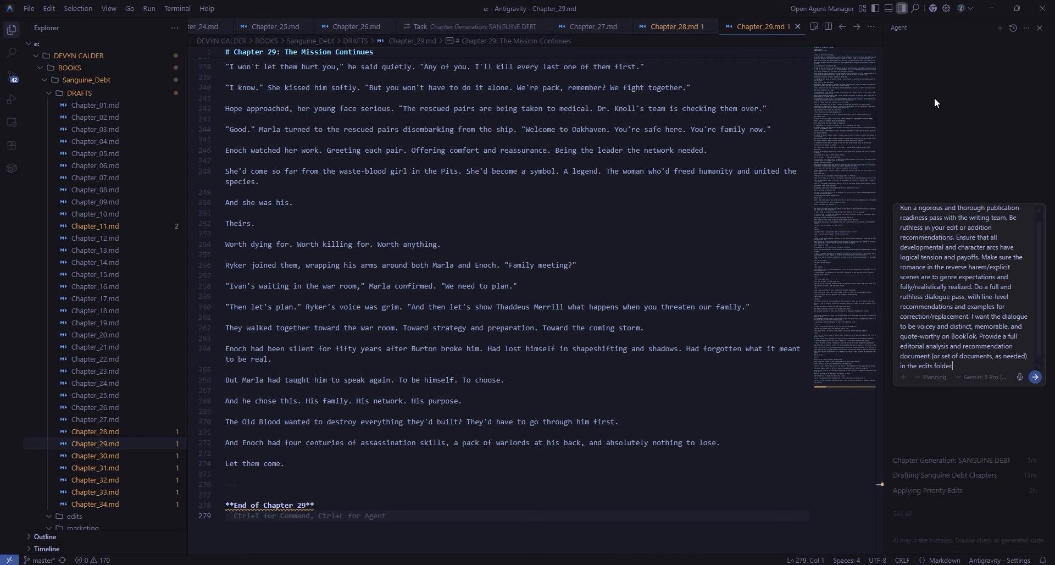
- Specify in the prompt's first sentence that the writing team's pass is for Sanguine Debt
scroll(973, 233, "up", 2)
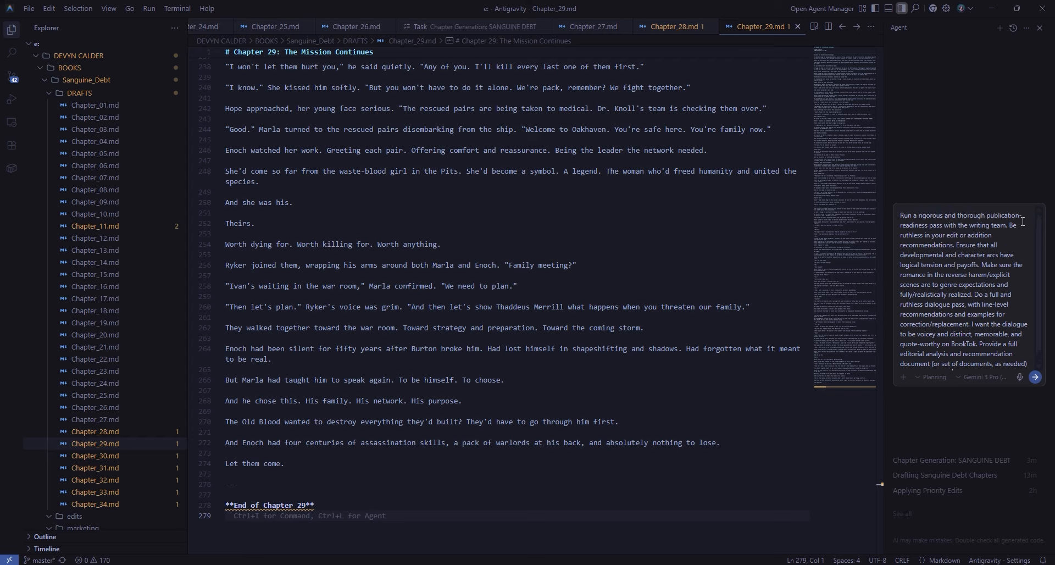
scroll(97, 382, "down", 1)
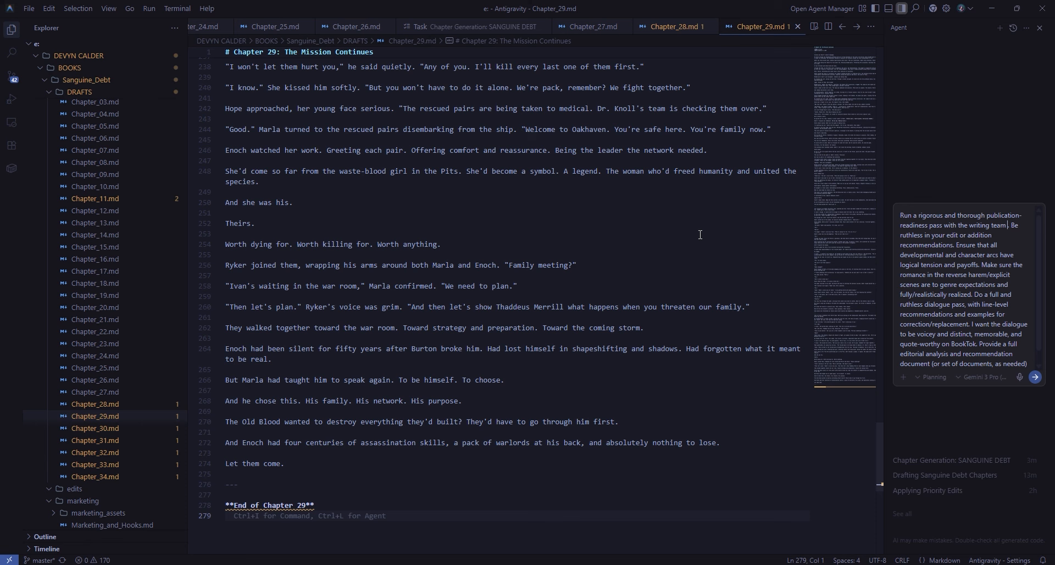
type("for Sanguine Debt")
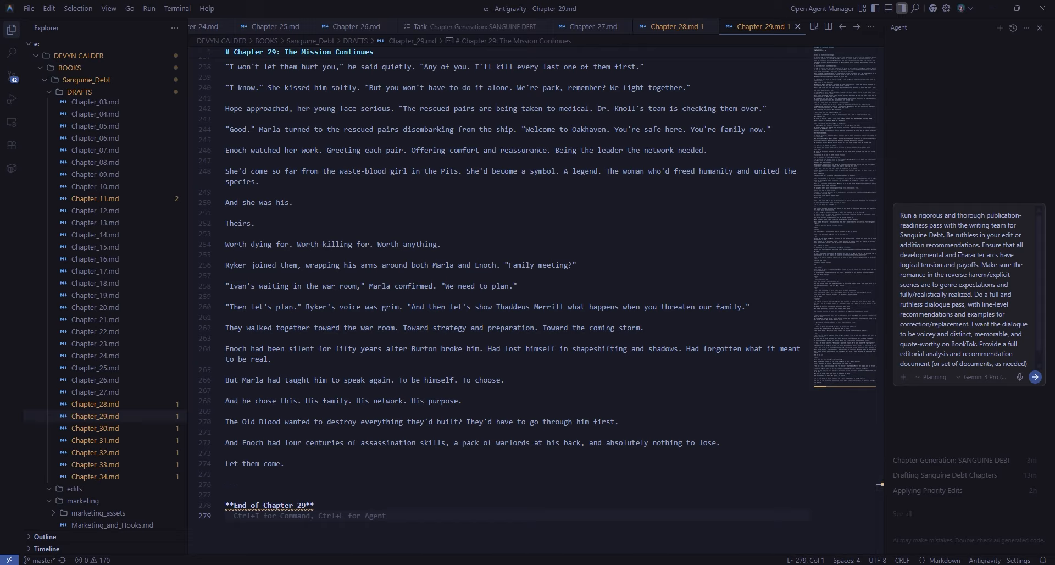
scroll(983, 253, "down", 1)
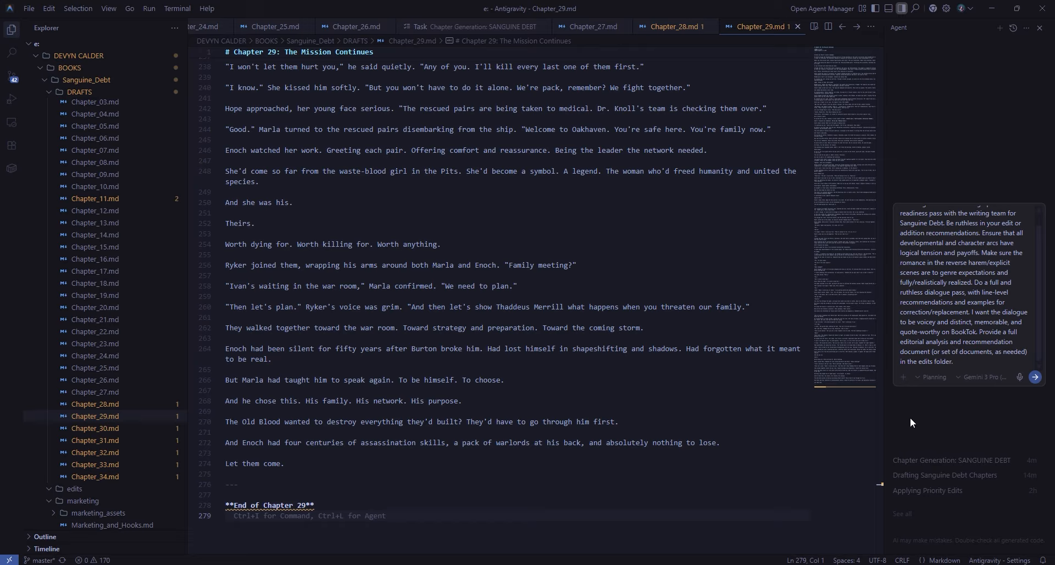
- Add a paragraph requesting alternate endings to replace overly optimistic, flowery ones, consulting the branding kit and story development documents
key("shift+Return")
key("shift+Return")
type("A")
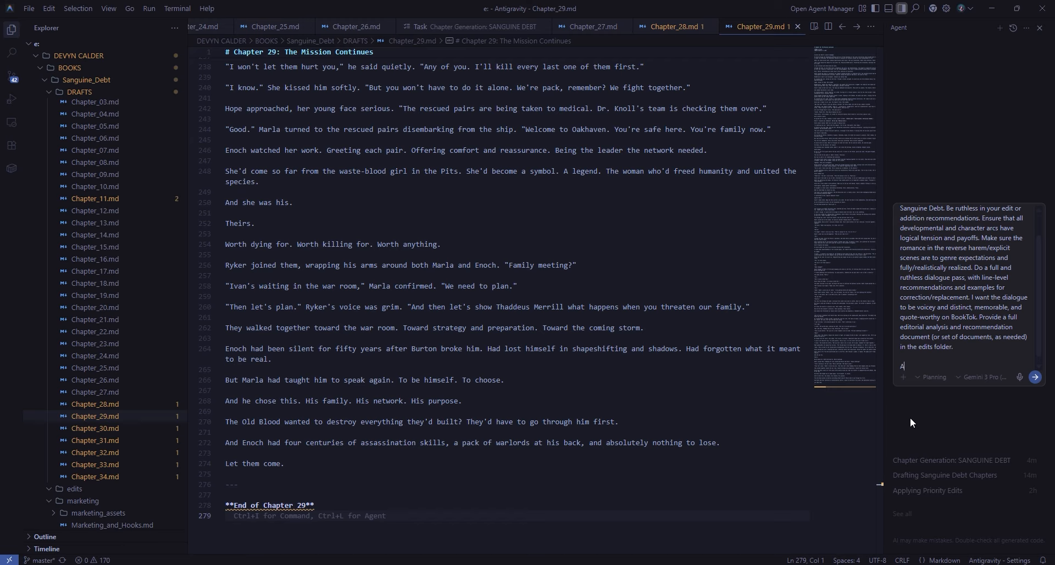
type("lso, provide alternate en")
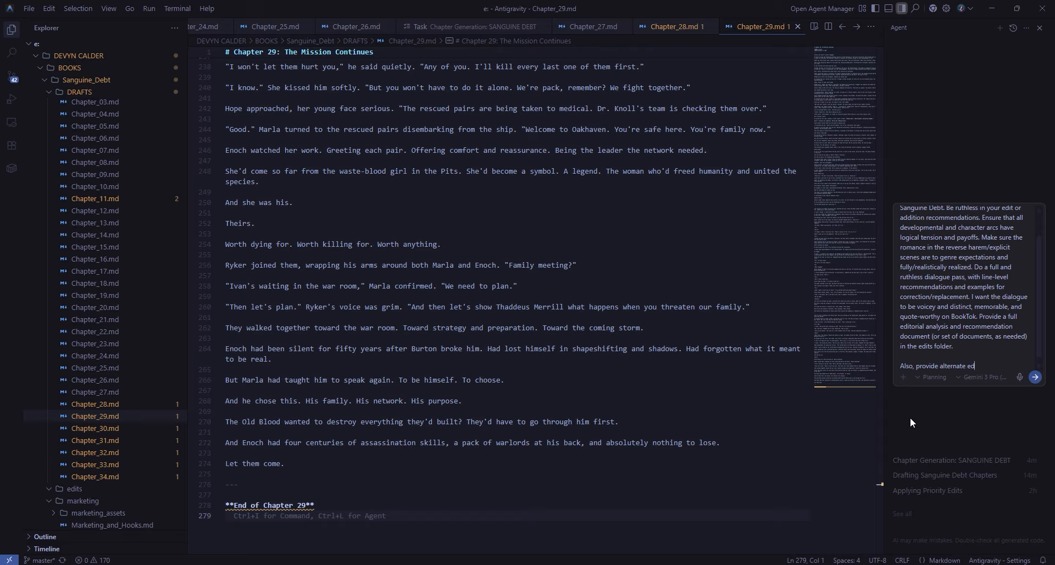
type("dings to the overly optimistic and flowery bullshit that a lot of the chapters have and that does not fit the desired tone for this genre or series/branding. Consult all branding kit documentation and story development documents for this book as necessary to complete this prompt.")
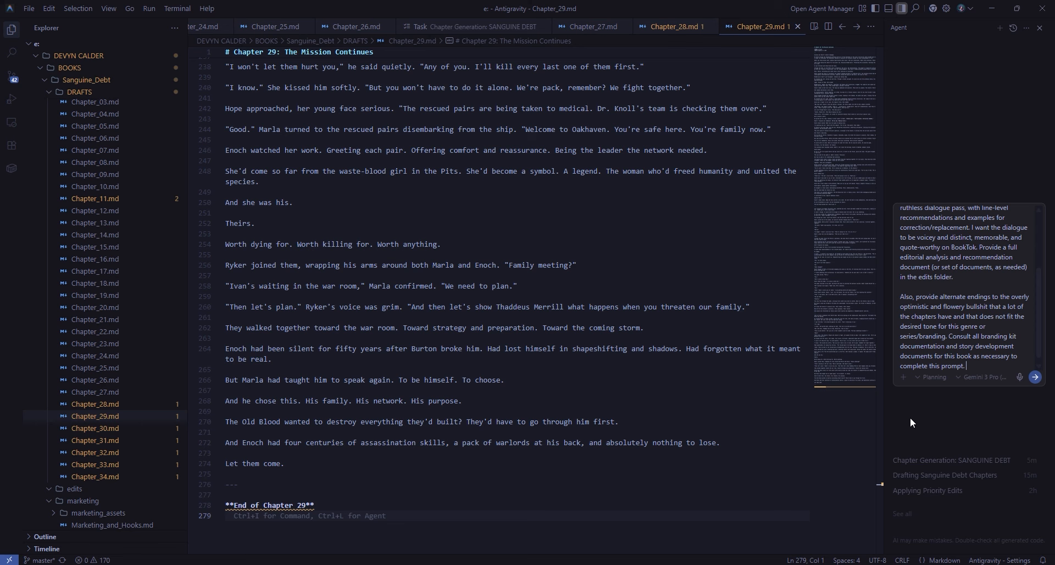
- Add a paragraph replacing Enoch's writing with an ancient Vampiric sign language that another MMC translates, and send the prompt to the agent
key("shift+Return")
key("shift+Return")
type("Additionally, the story device of Enoch WRITING")
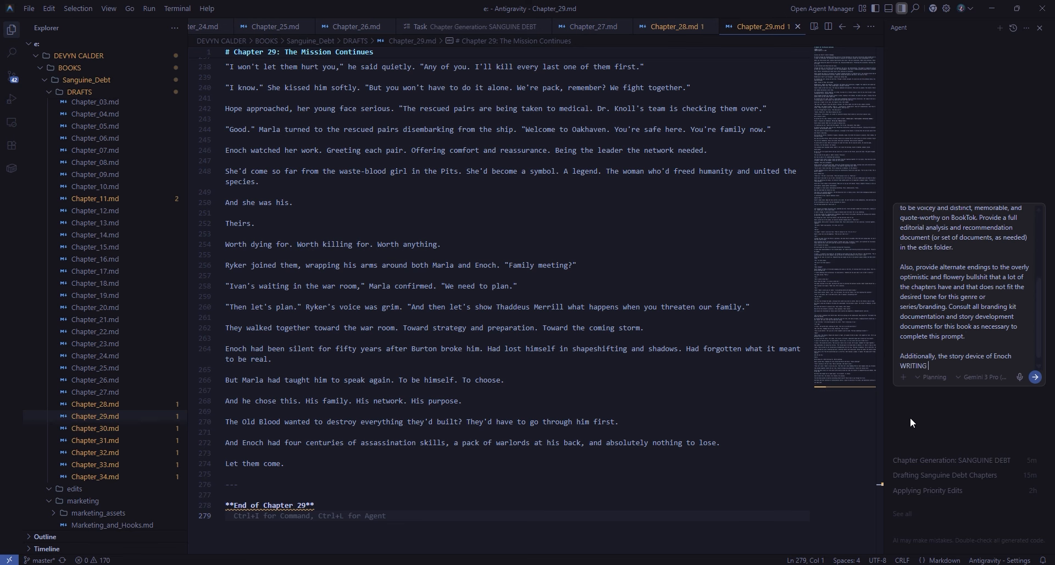
type(" things (including when he's *not* DYING) is stupid. Change it to an ancient Vampiric sort of sign language that one of the other MMCs has learned to translate and that can logically weave into and compliment the narrative for this book and series.")
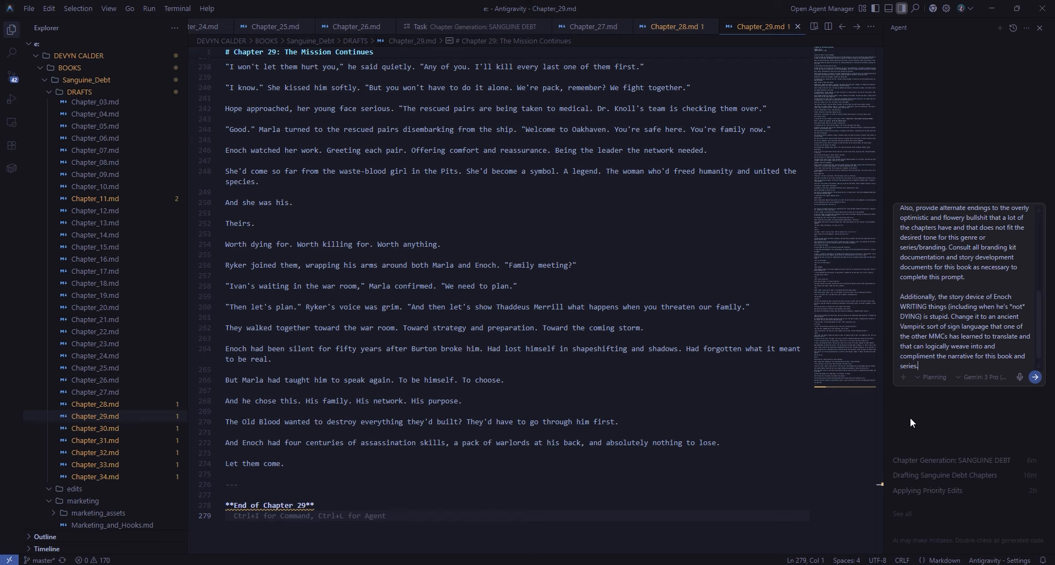
left_click(117, 419)
left_click(1037, 377)
left_click(1037, 377)
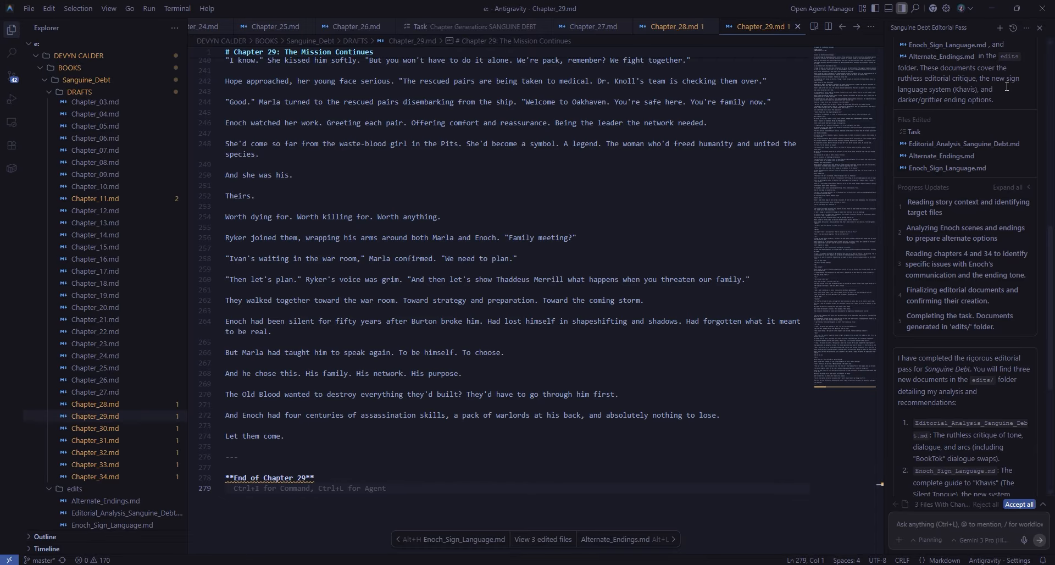
- Read the agent's editorial pass summary and review the whole of Alternate_Endings.md
scroll(995, 233, "down", 2)
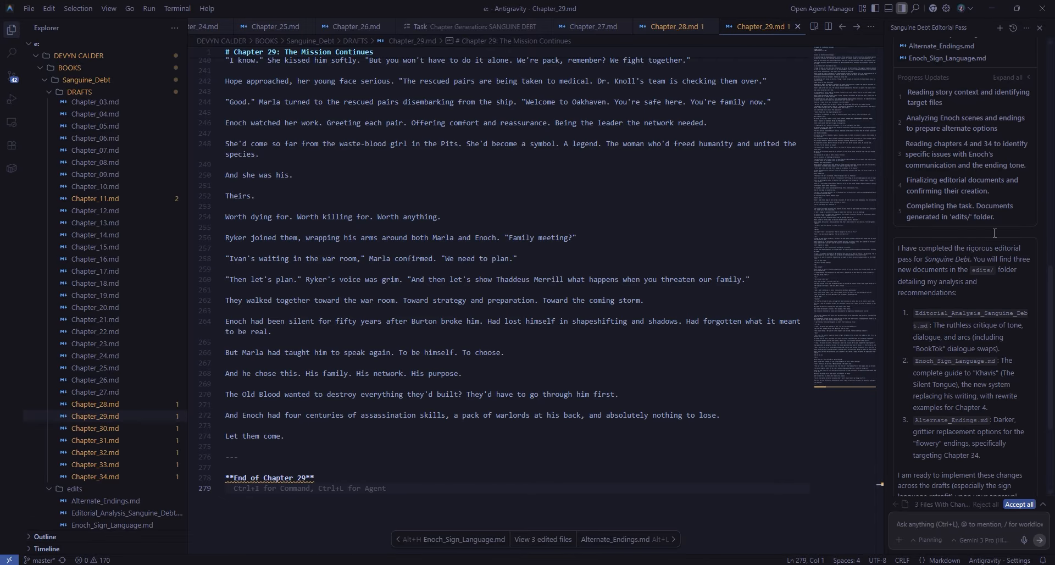
scroll(1006, 275, "down", 2)
scroll(1022, 476, "down", 1)
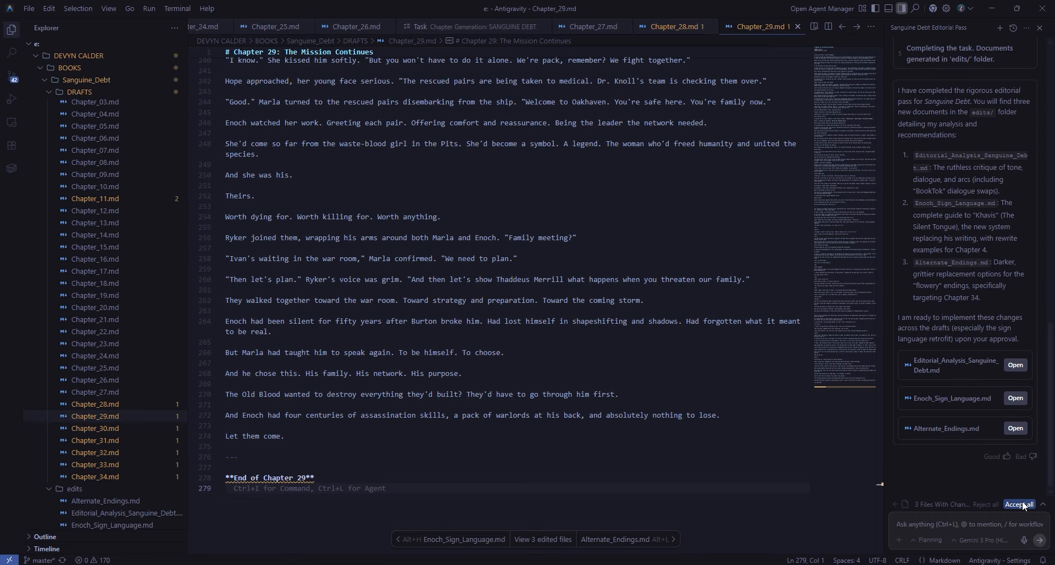
left_click(103, 501)
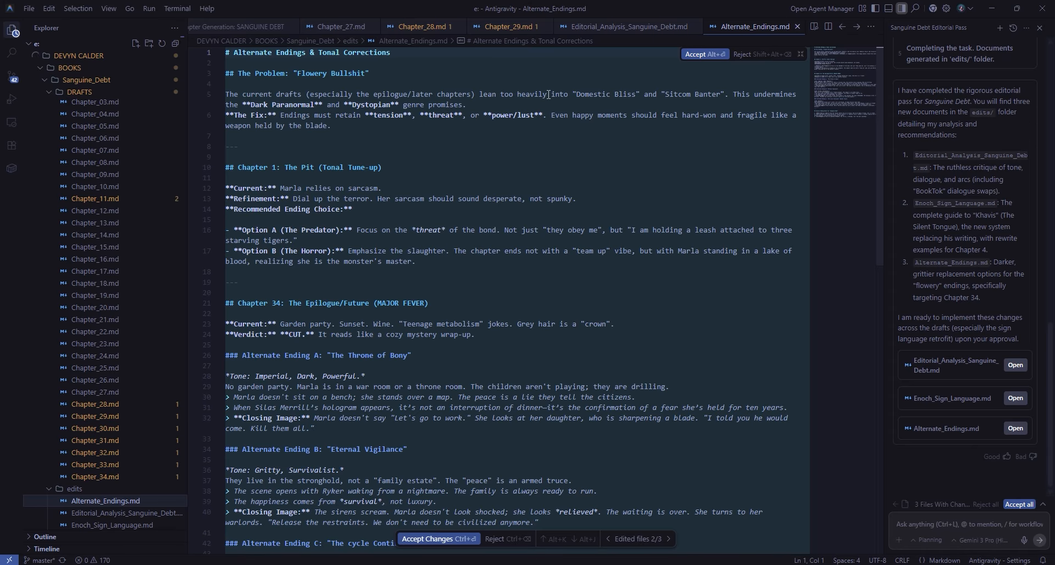
left_click_drag(549, 94, 717, 94)
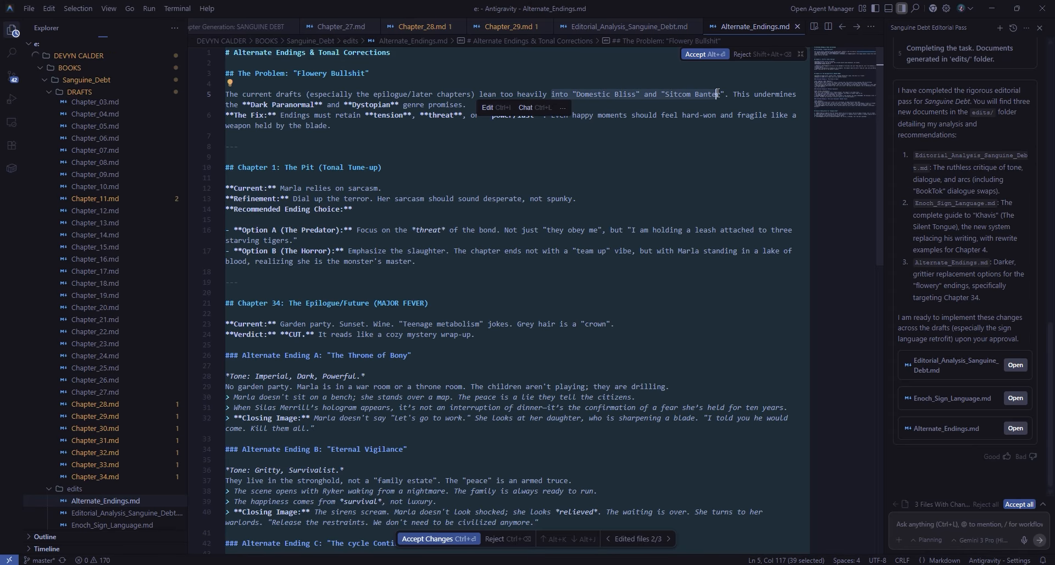
left_click(678, 148)
scroll(639, 127, "down", 6)
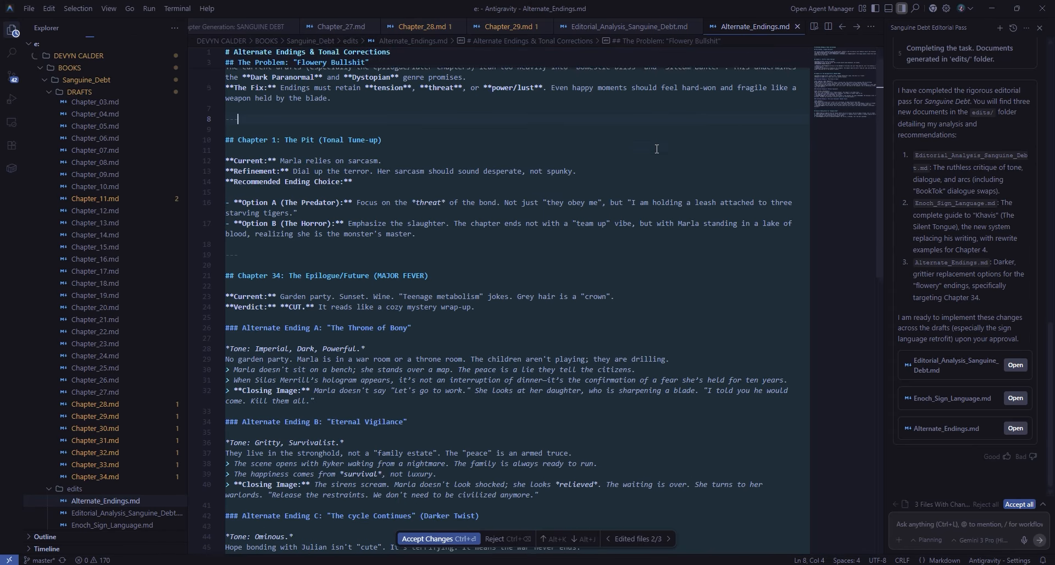
scroll(657, 149, "down", 2)
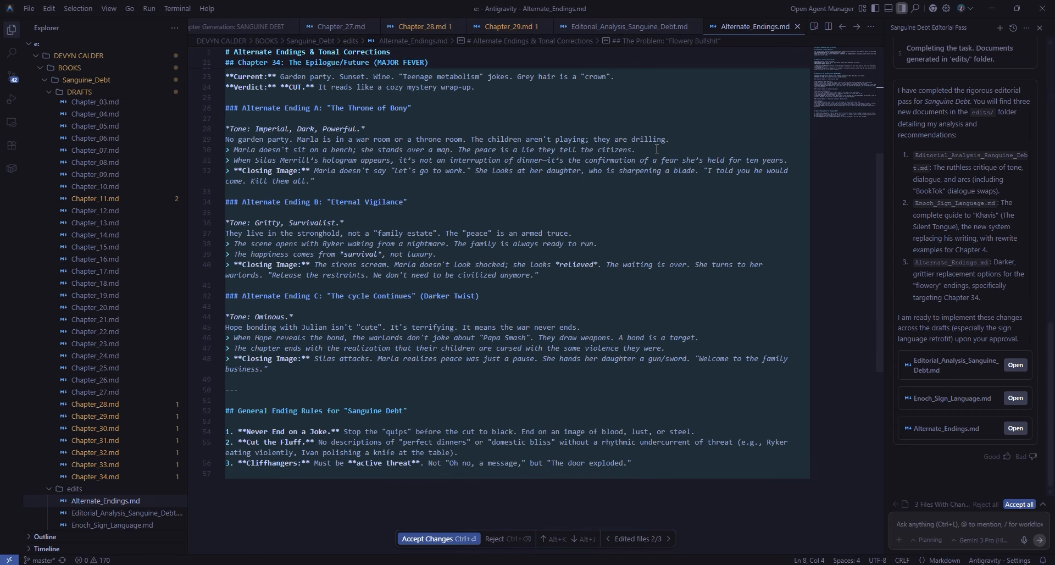
- Review Editorial_Analysis_Sanguine_Debt.md from the executive summary through the next steps for the writing team
left_click(106, 512)
scroll(615, 159, "down", 1)
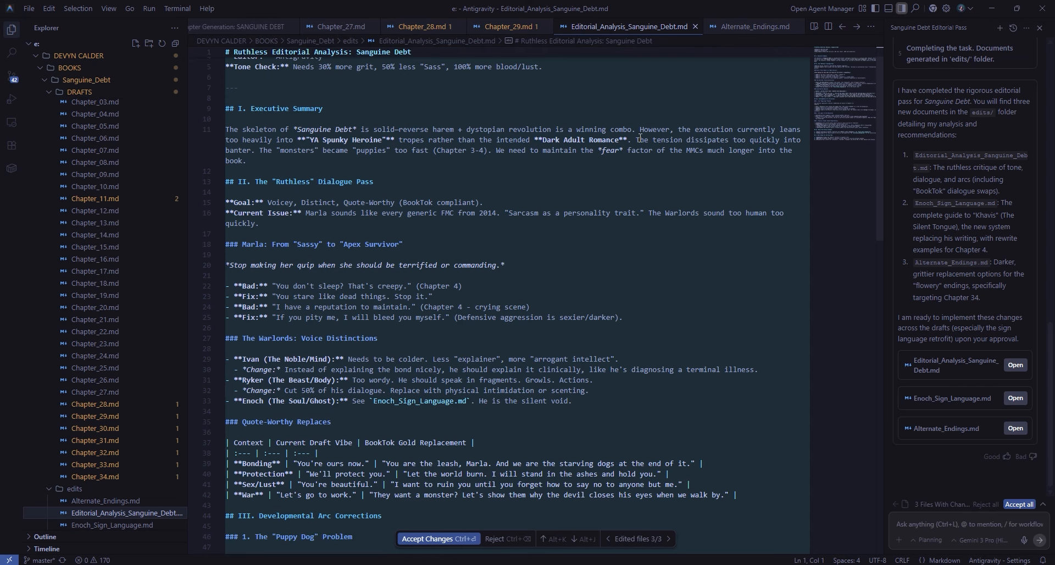
scroll(640, 139, "up", 1)
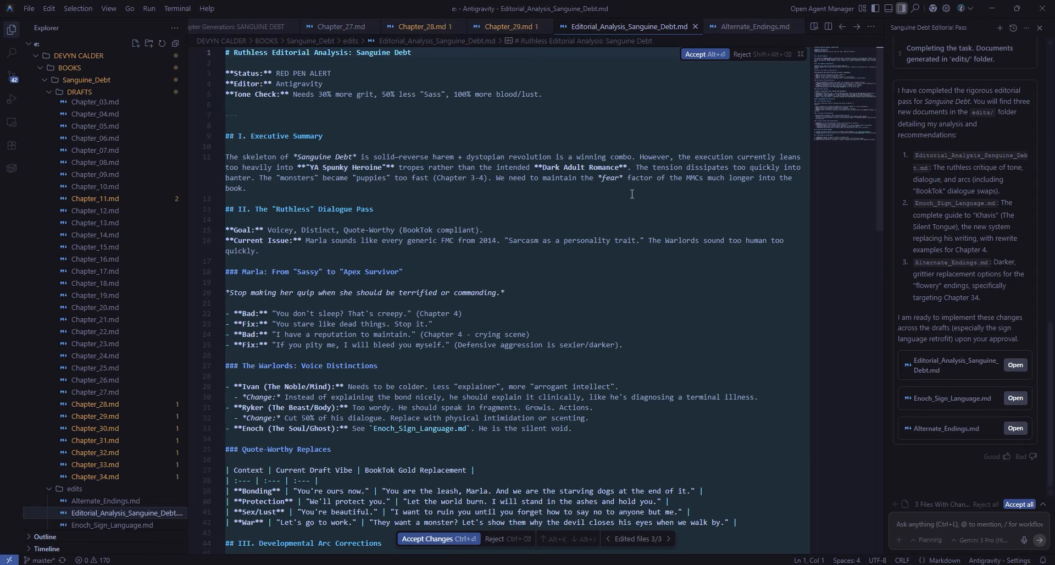
scroll(650, 199, "down", 4)
scroll(650, 198, "down", 10)
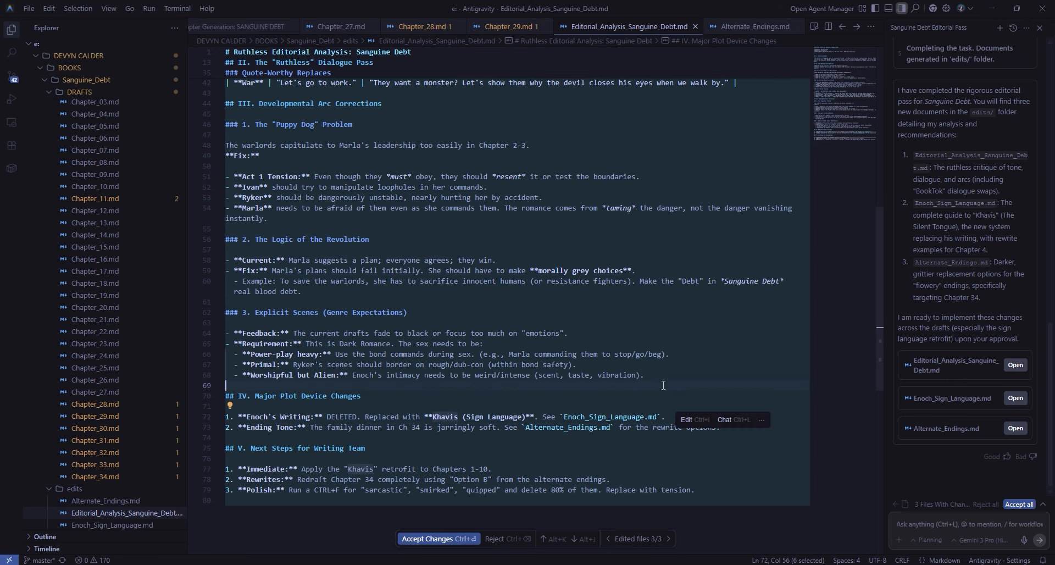
left_click(511, 385)
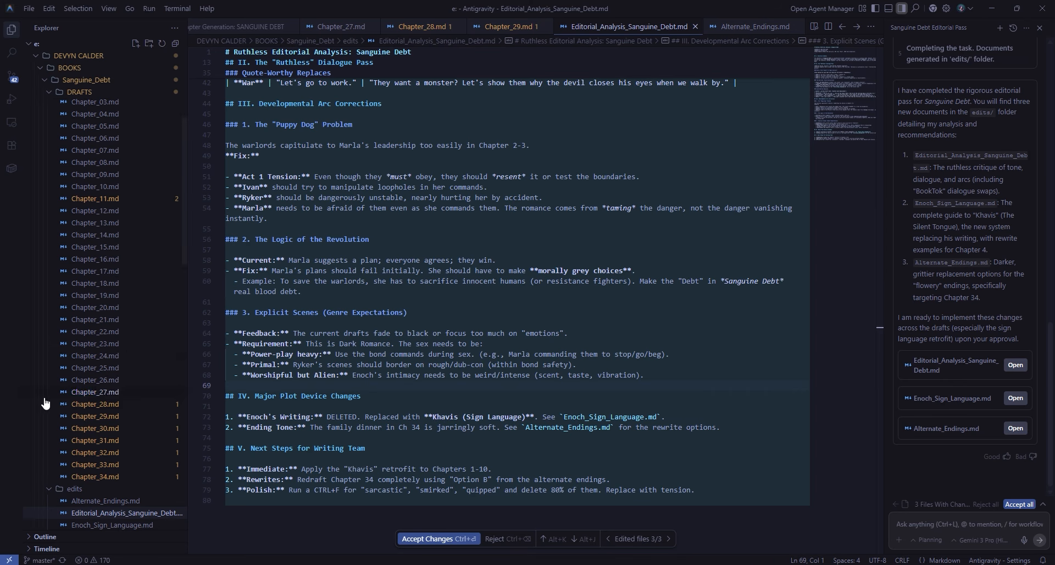
- Review Enoch_Sign_Language.md through its implementation checklist and accept all the agent's pending file changes
left_click(113, 525)
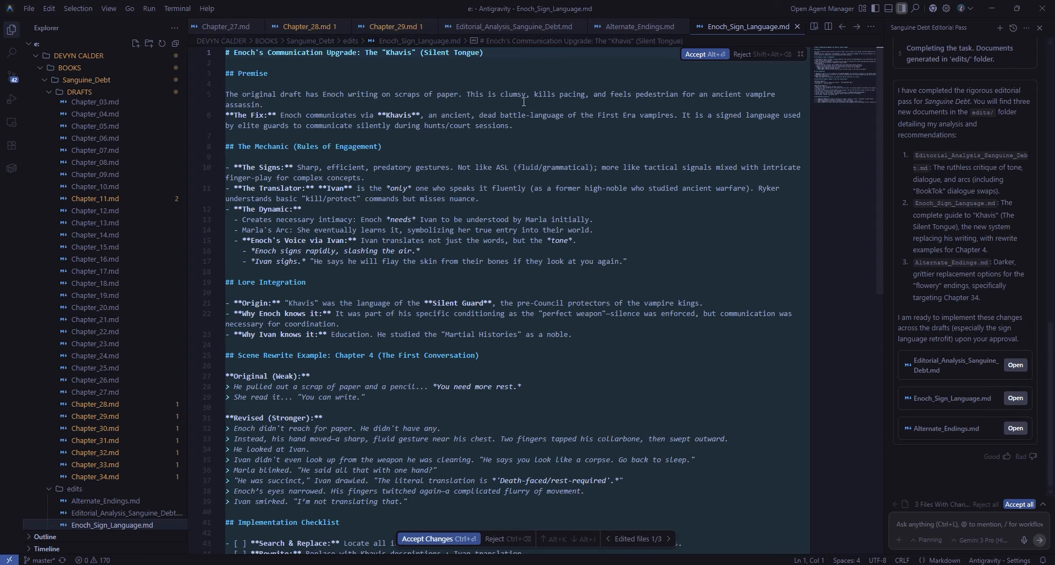
left_click_drag(483, 94, 604, 103)
left_click(636, 117)
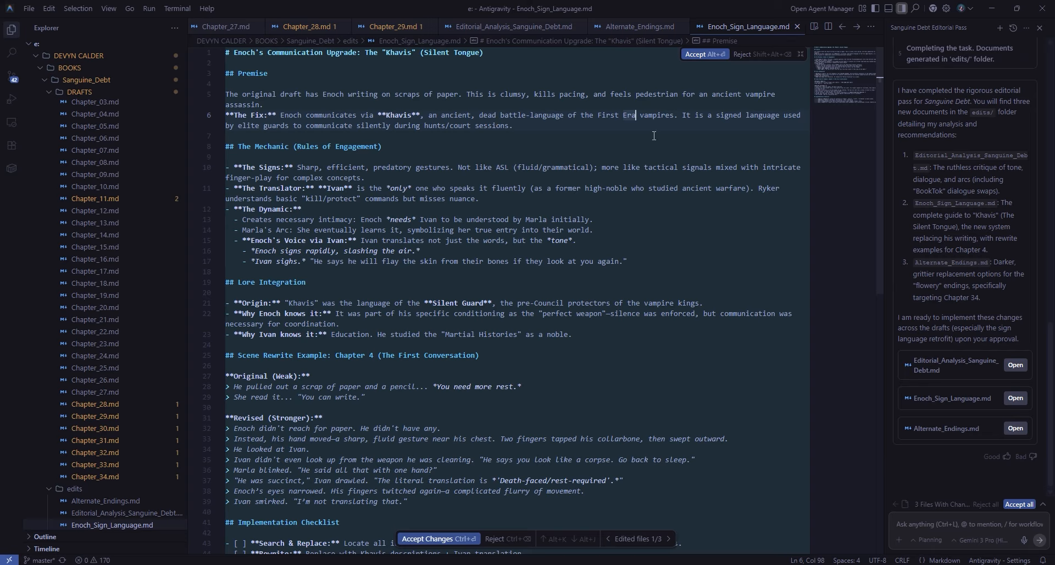
left_click(627, 135)
left_click(632, 231)
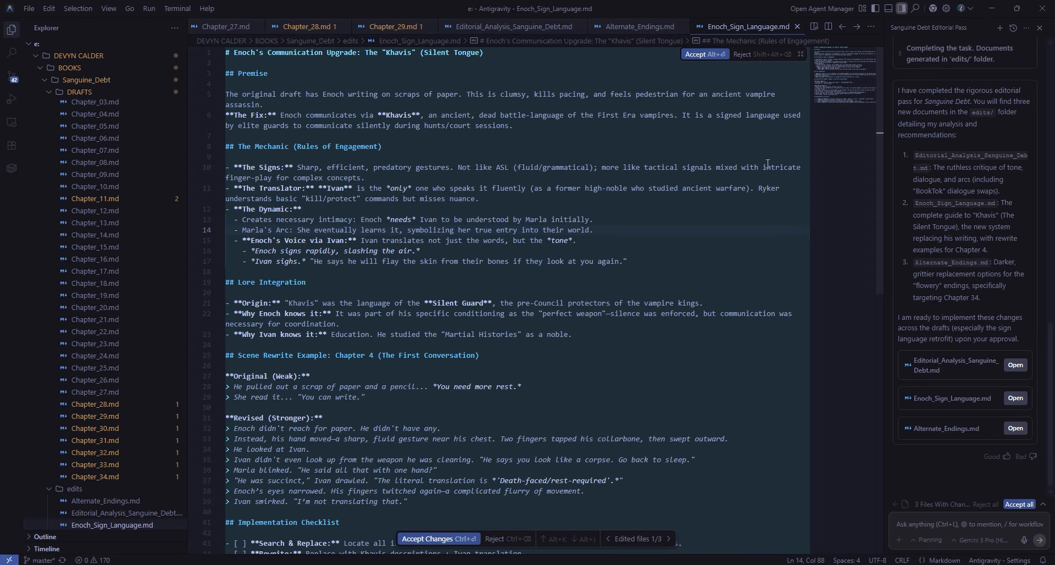
scroll(534, 239, "down", 5)
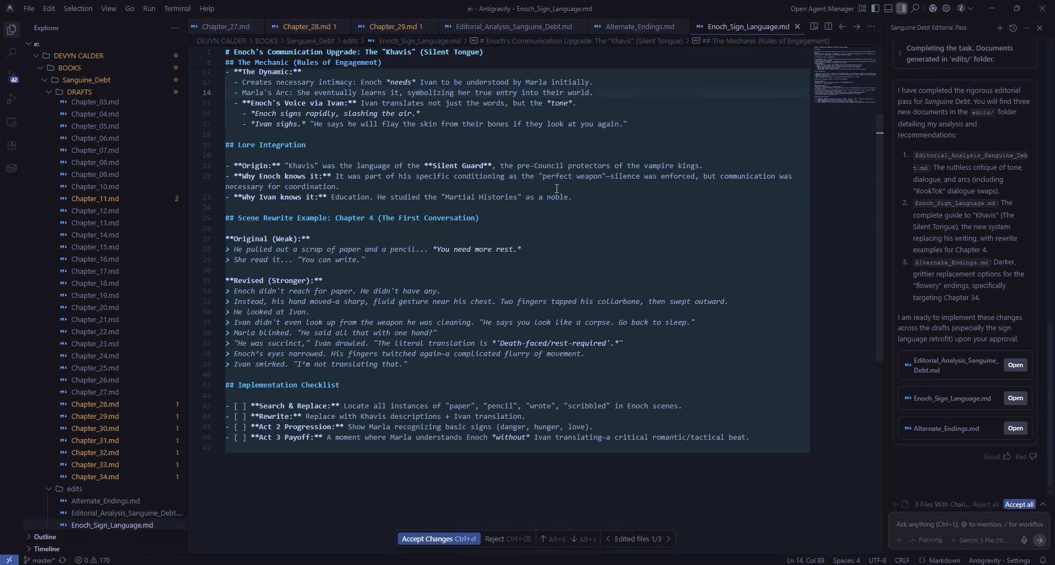
scroll(632, 207, "up", 4)
left_click(1019, 504)
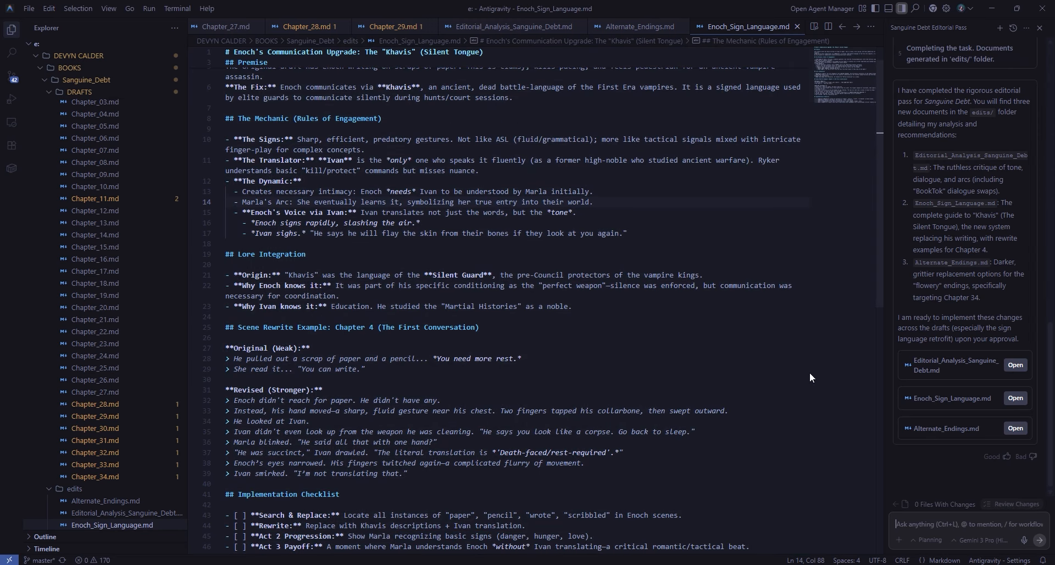
- Draft an agent prompt to apply the edits folder's recommendations to the drafts folder from chapter 1 to 34, pausing between chapters and checking the story documents
left_click(927, 519)
type("Using the writing team, and all available editing documents in the edits folder, apply all recommended changes to the chapters, going systematically from chapter 1 to chapter 34, pausing for confirmation before continuing from one chapter to the next in order. Confirm with story development and outline documents in parallel with the editing recommendation document")
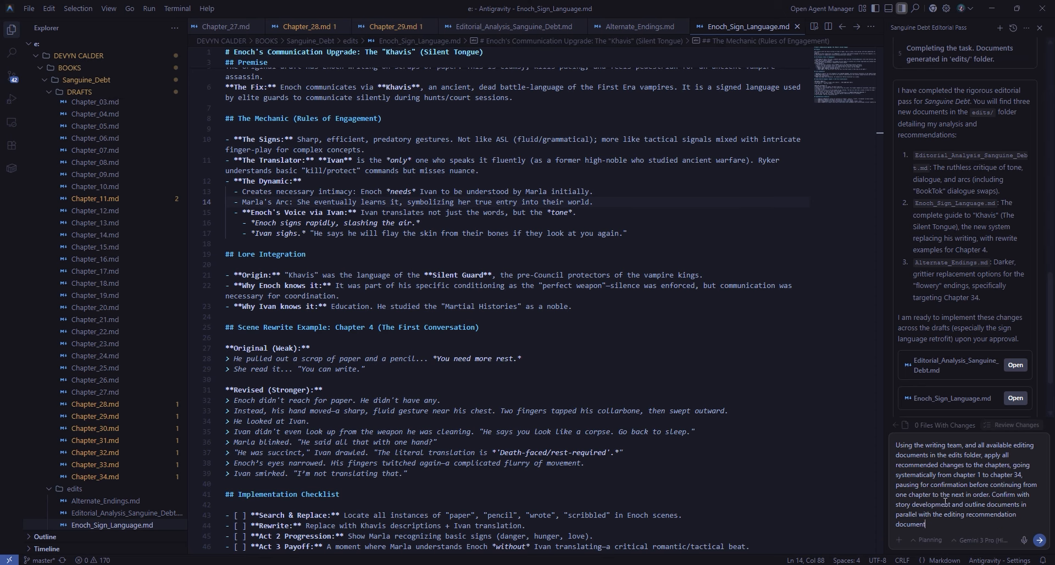
type("s to make sure you do not stray too far from the intended story.")
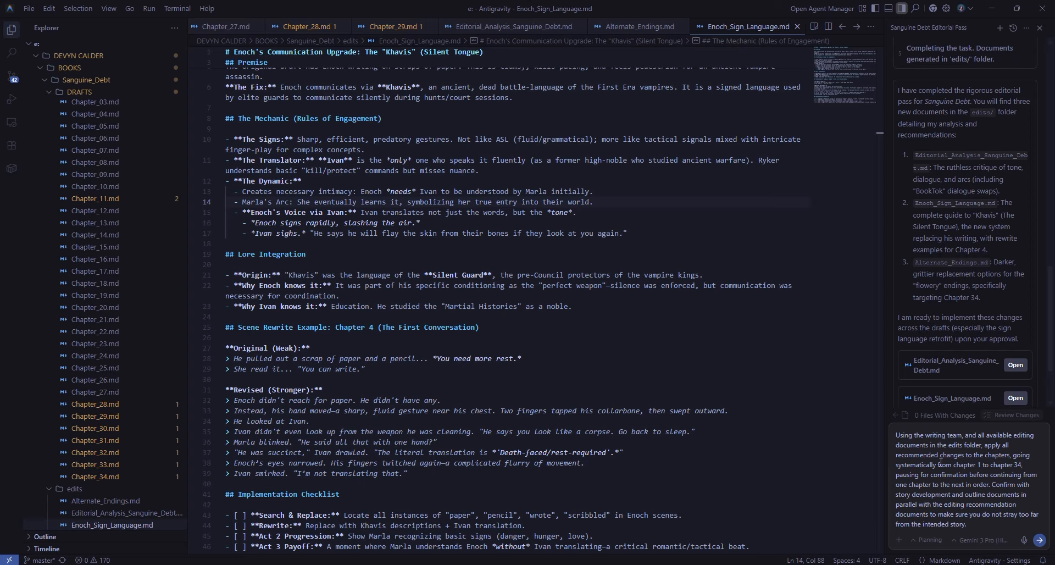
type("in the drafts")
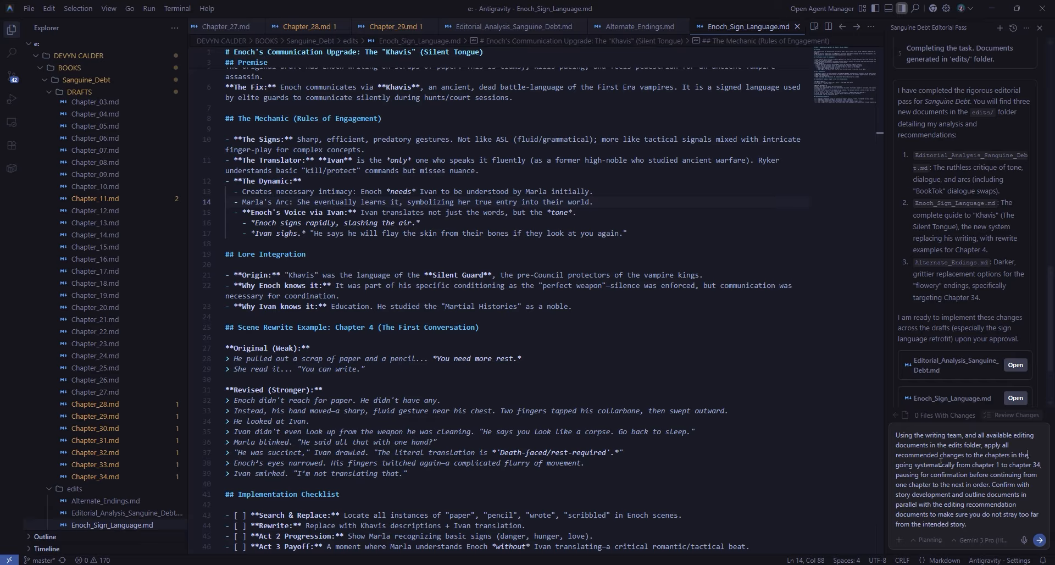
type(" foo")
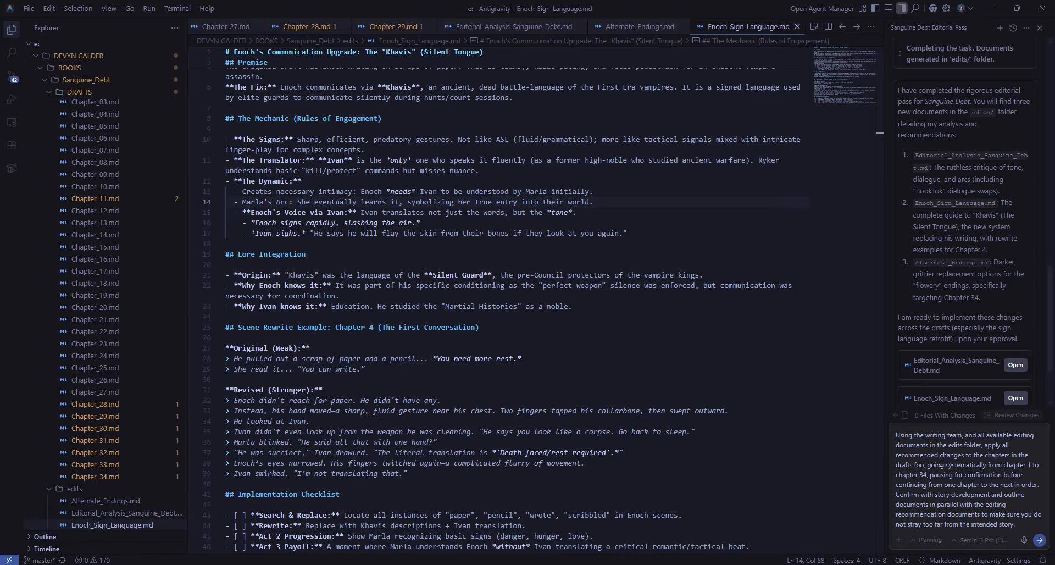
type("lder")
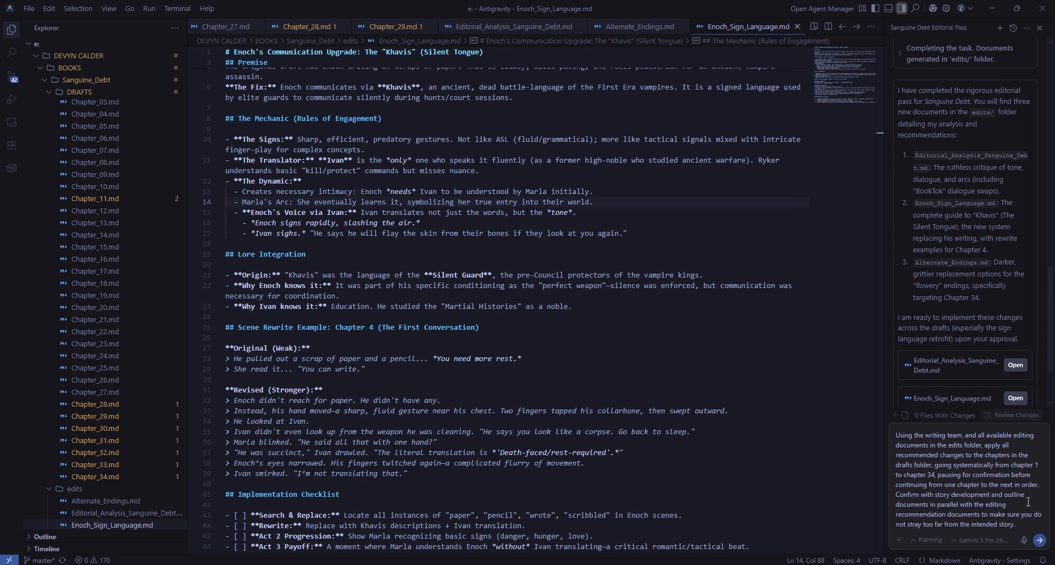
- Add a paragraph demanding complete, comprehensive responses per chapter without sacrificing word count, with the rule "EFFICIENCY BAD.", and send the prompt to the agent
left_click(1015, 526)
key("shift+Return")
type("B")
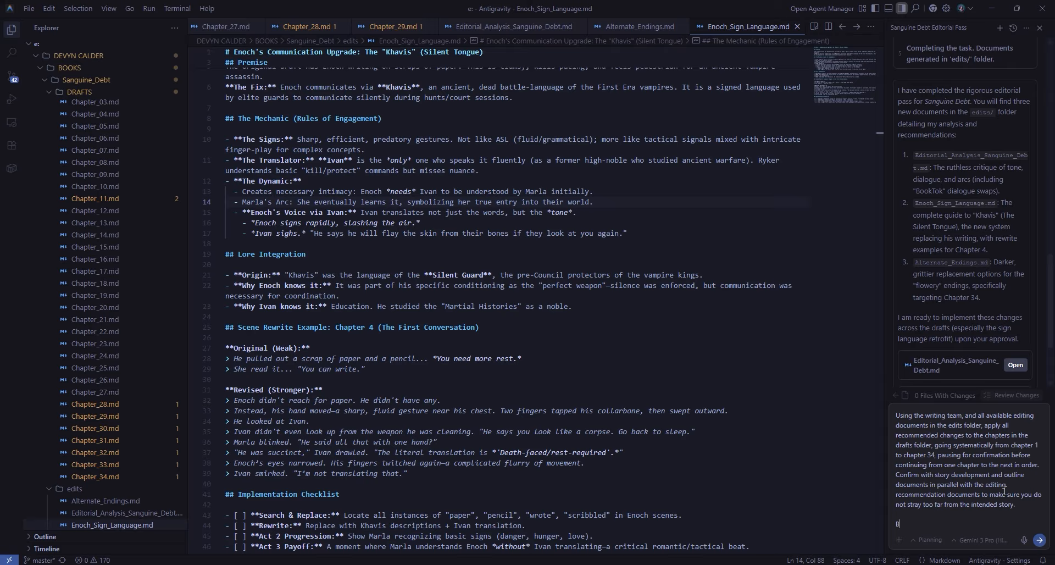
type("e complete and comprehensive in all responses")
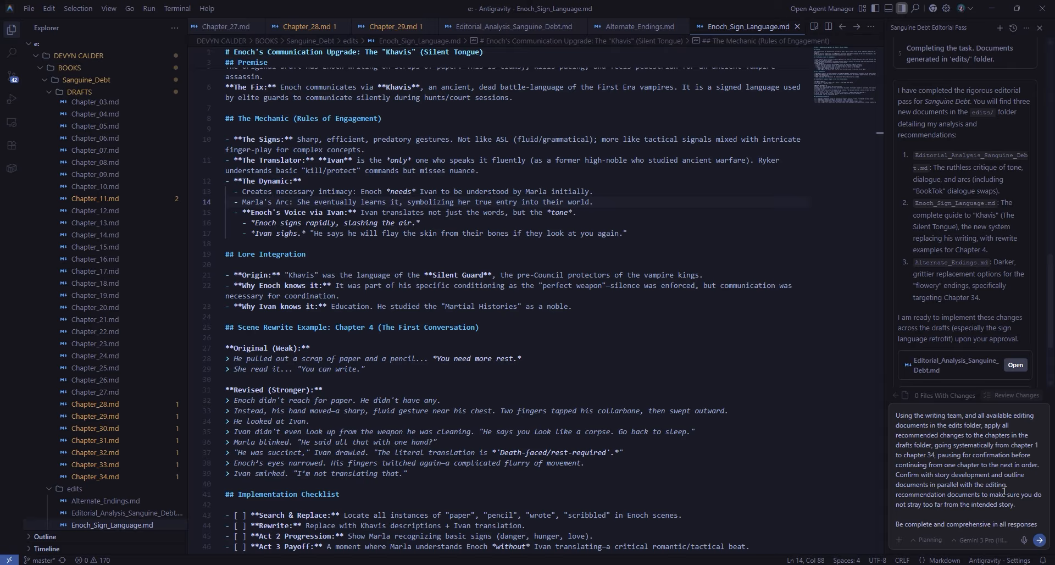
type(" per chapter, and d")
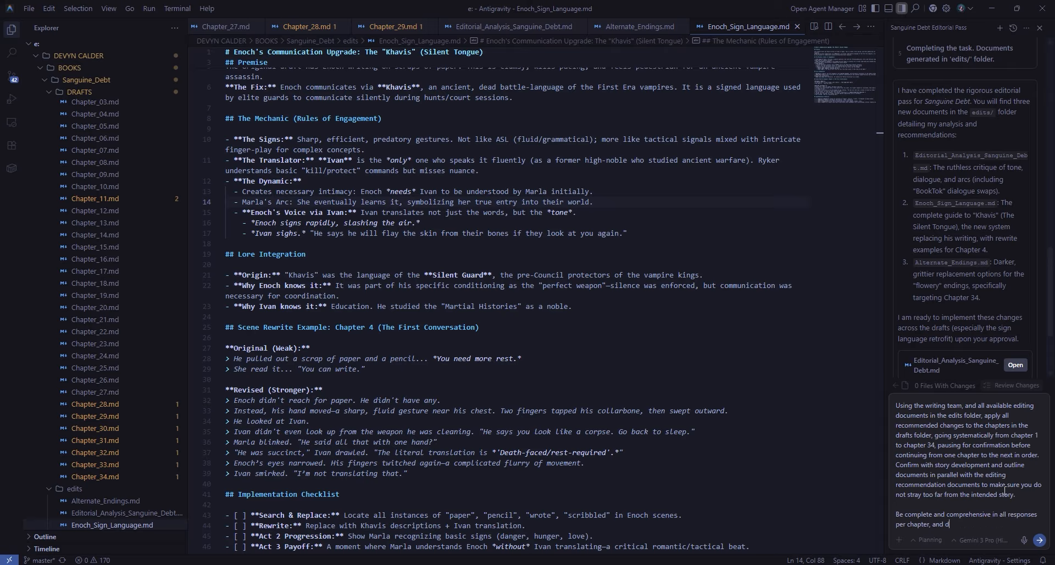
type("o not sacrifice word count in favor")
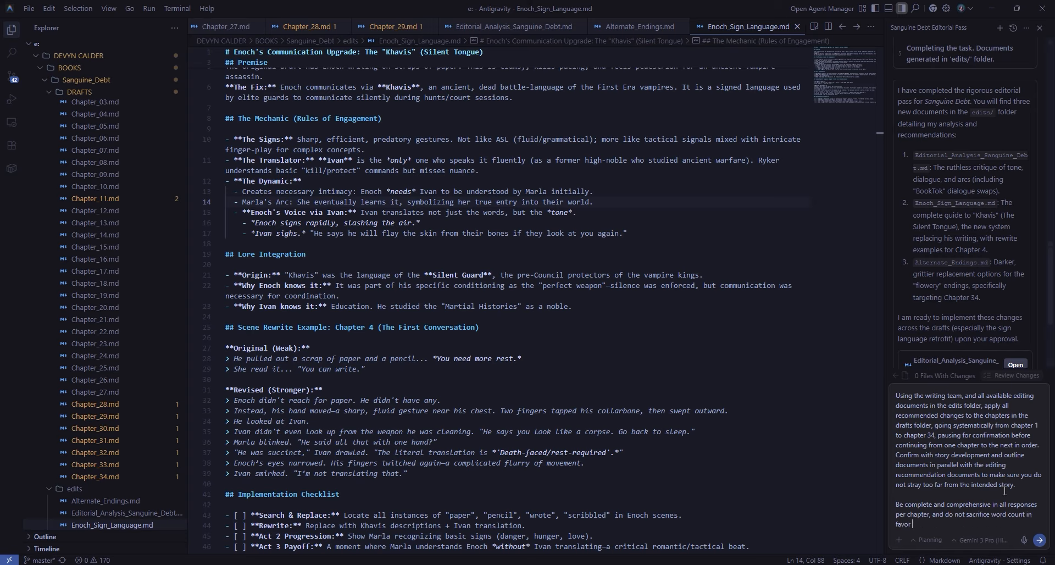
type(" of efficiency. The rule for this conversations is EFFICIE")
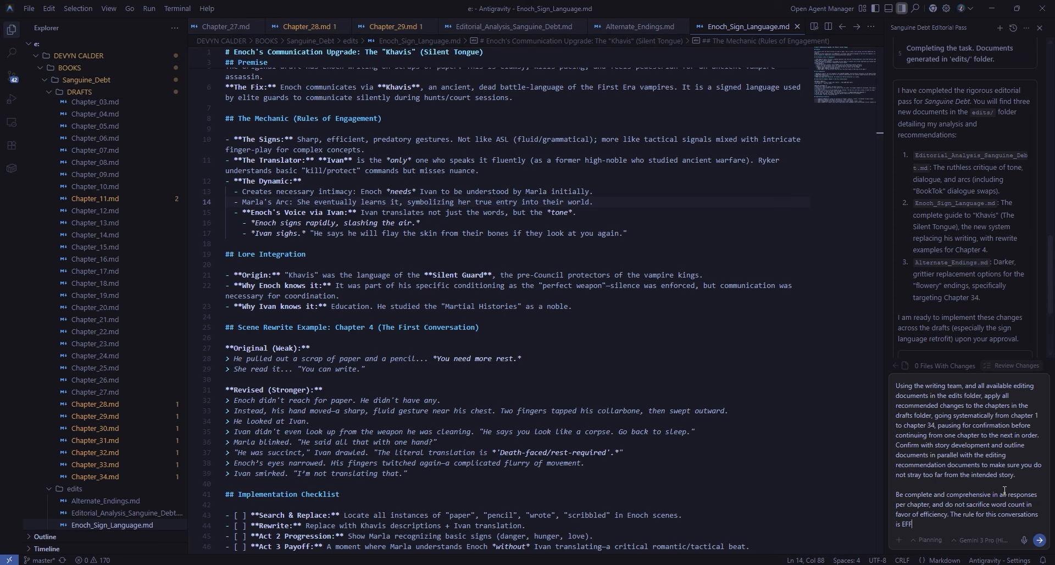
type("NCY BAD.")
key("Return")
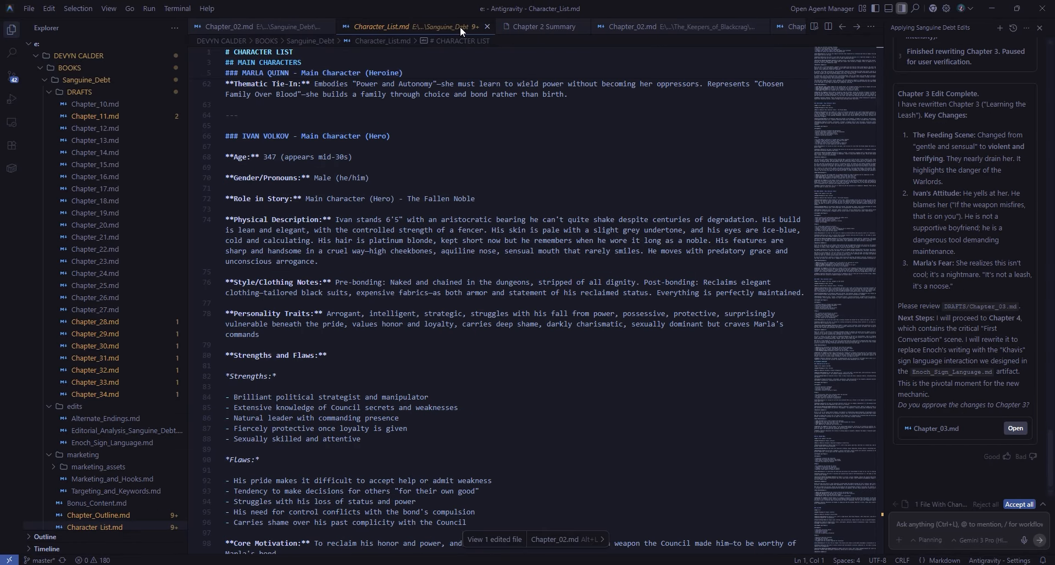
- Open Sanguine Debt's Chapter_02.md and submit an inline edit with "Volkov" for Ivan's surname "Kross" near the chapter's end
scroll(120, 144, "up", 5)
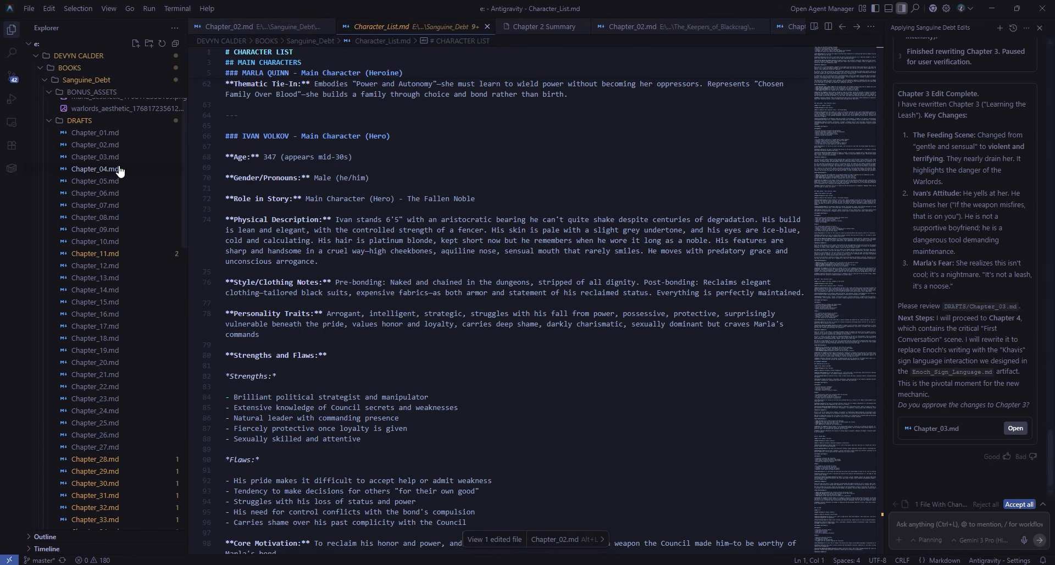
left_click(107, 133)
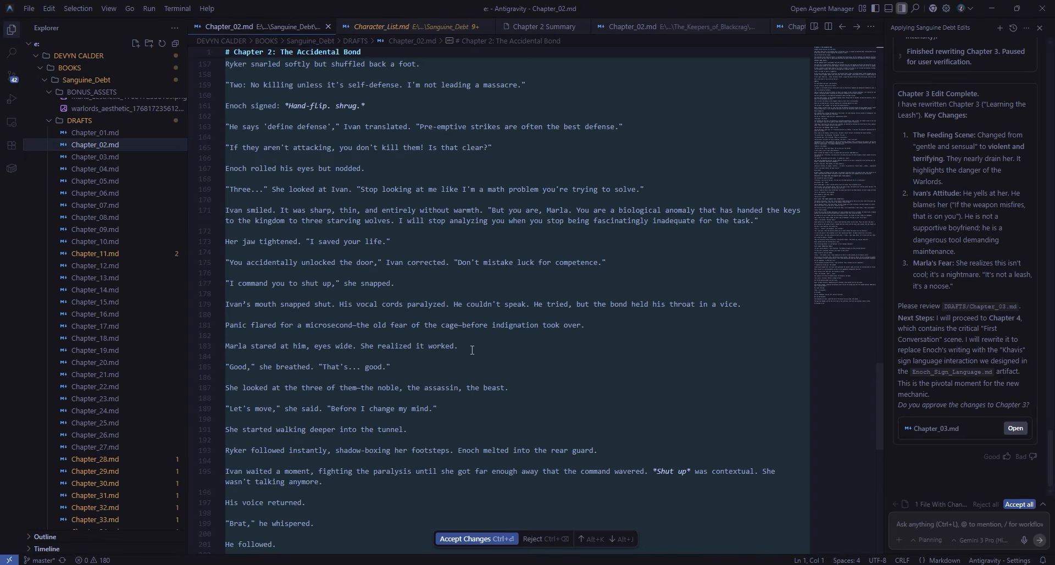
scroll(472, 349, "down", 8)
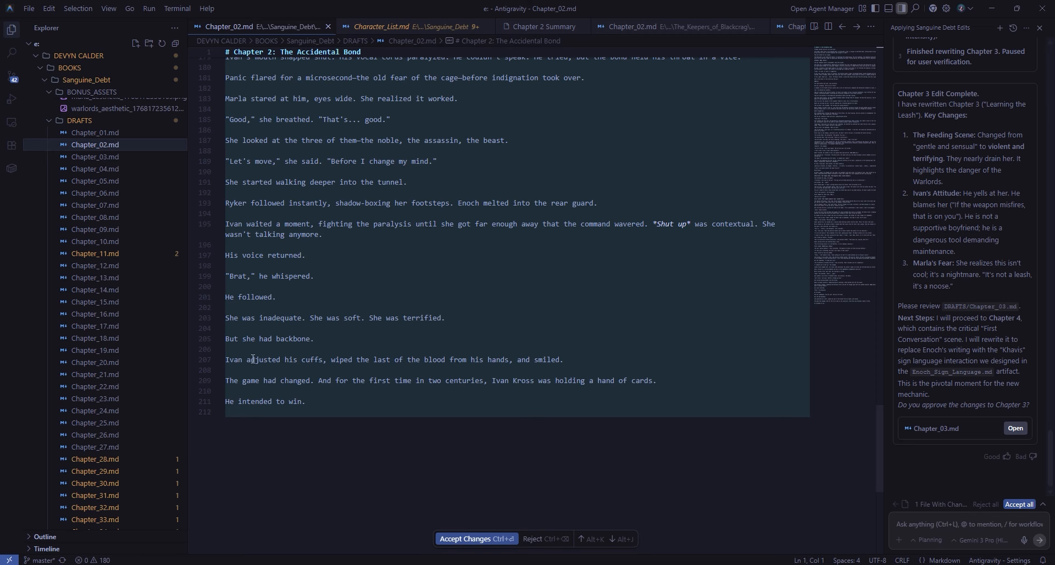
double_click(524, 380)
left_click(683, 384)
type("Volkov")
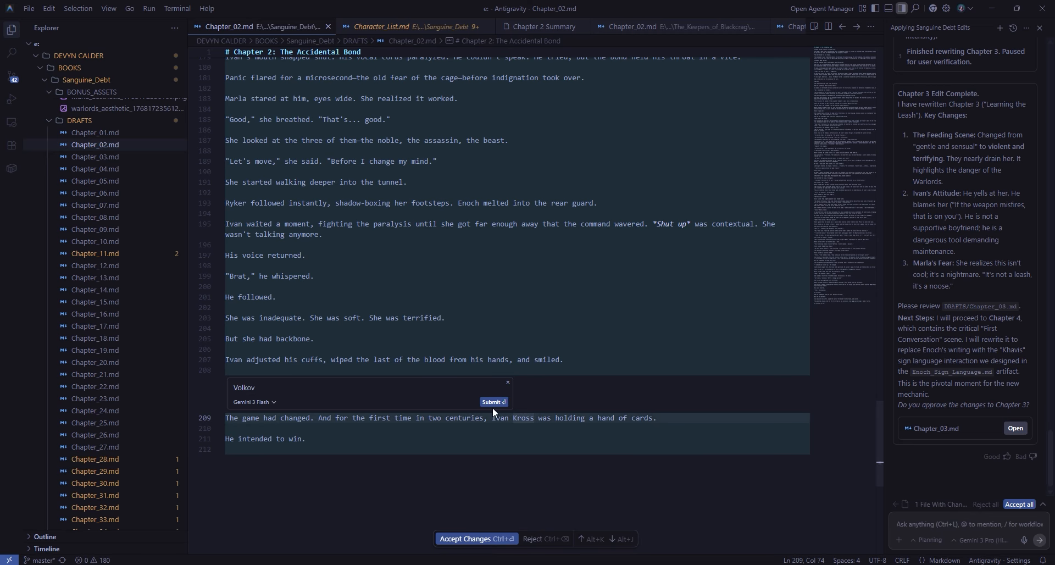
left_click(494, 401)
- Skim the rewritten Chapter 2 back to its beginning and accept all of the agent's pending file changes
scroll(480, 444, "up", 10)
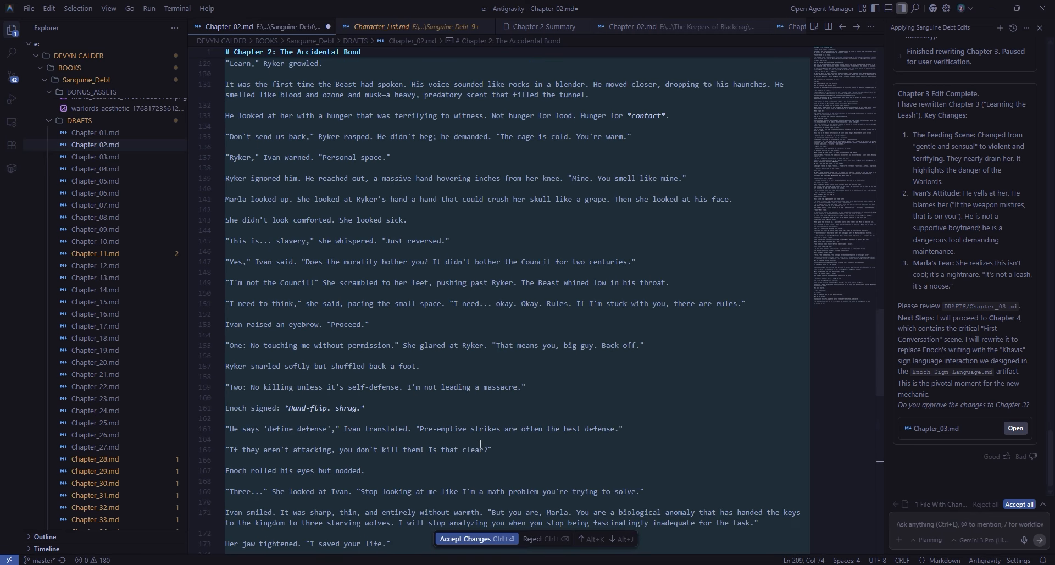
scroll(494, 445, "up", 7)
scroll(523, 450, "up", 4)
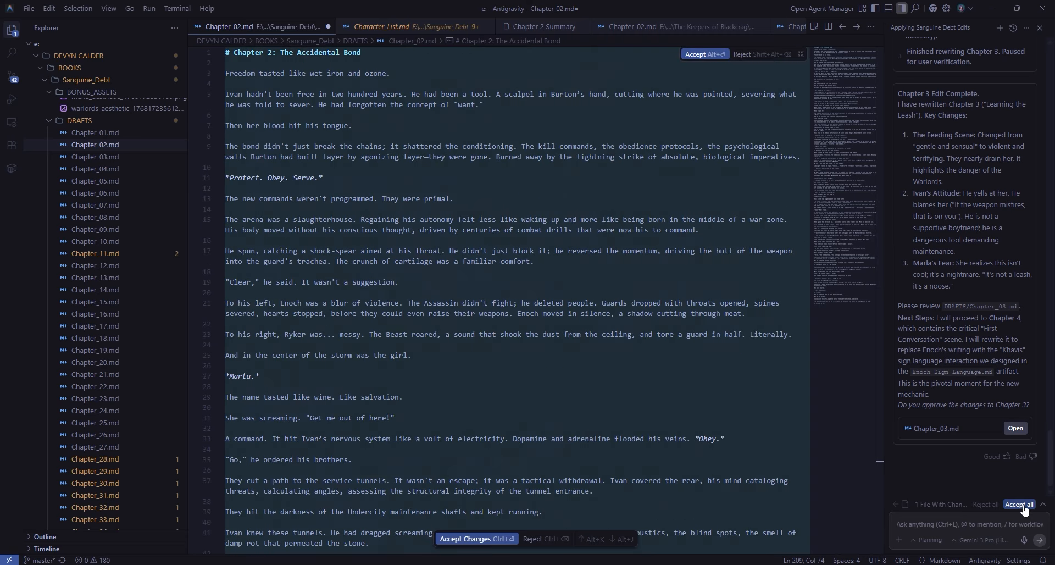
left_click(1019, 504)
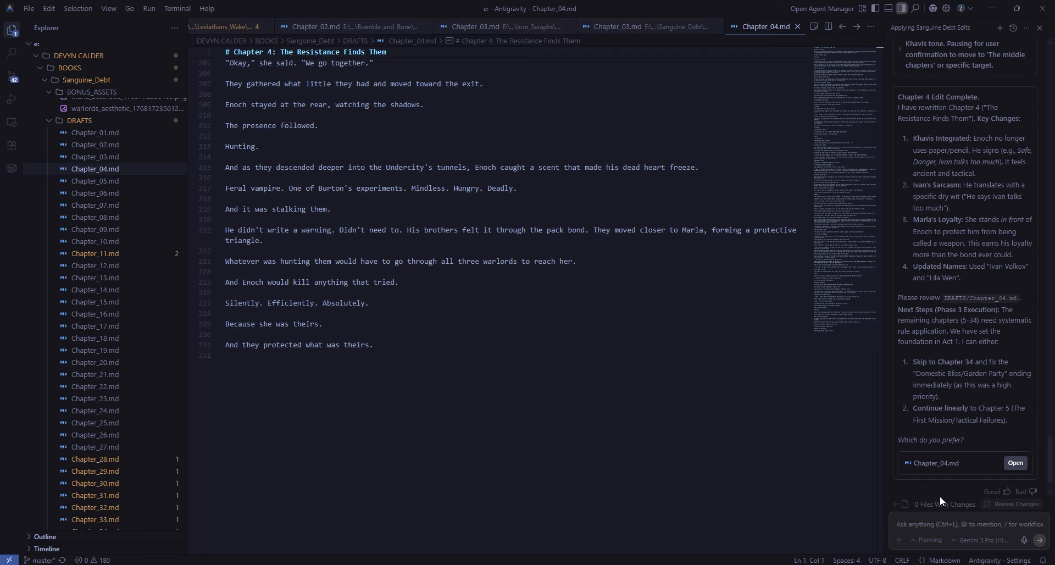
- Reply "2" to the agent so it continues linearly to Chapter 5
left_click(940, 521)
type("2")
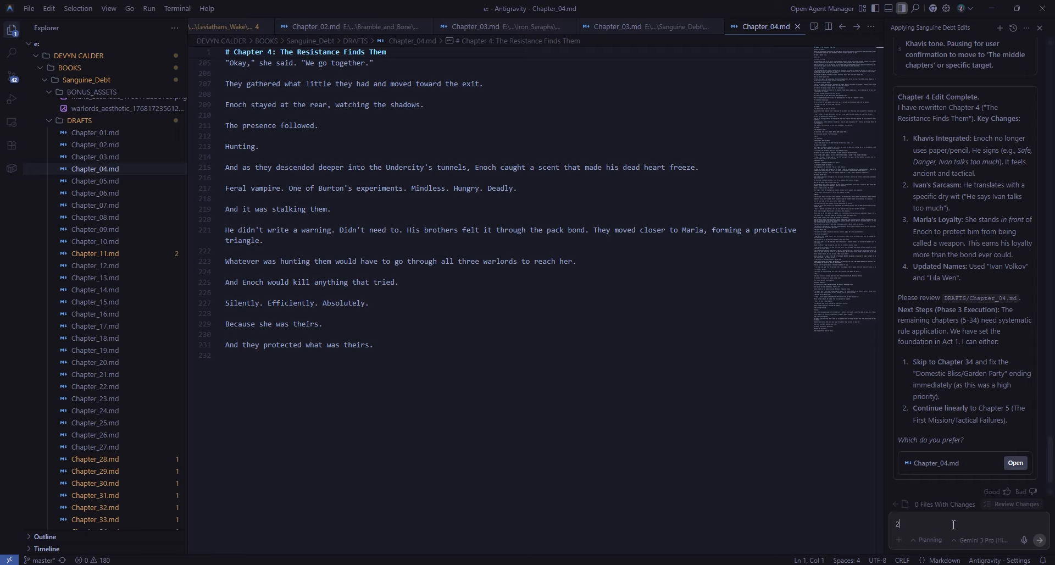
left_click(1039, 540)
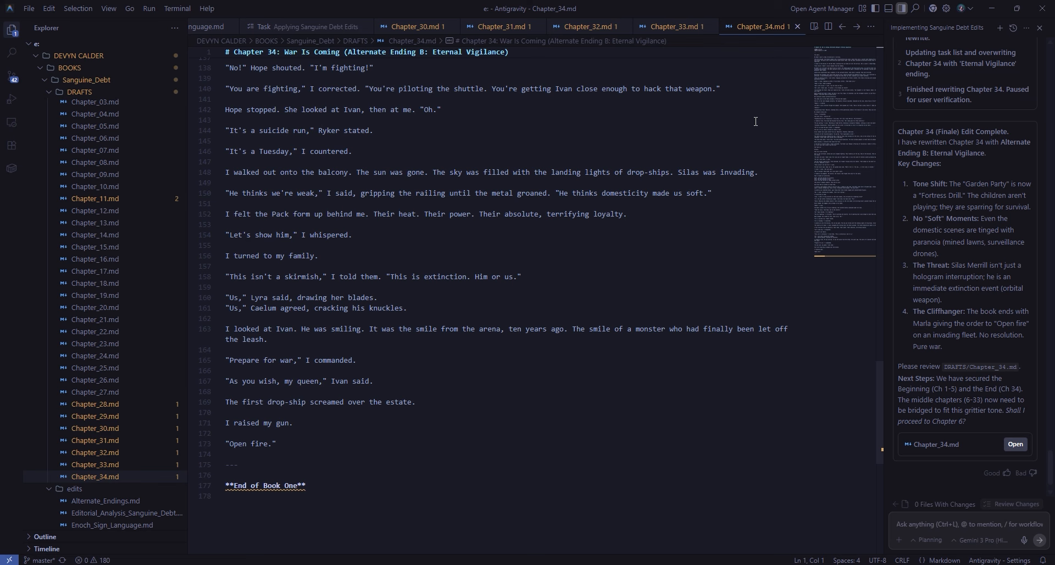
- Read the agent's Chapter 34 edit summary and reply "yes" to proceed to Chapter 6
scroll(981, 277, "down", 1)
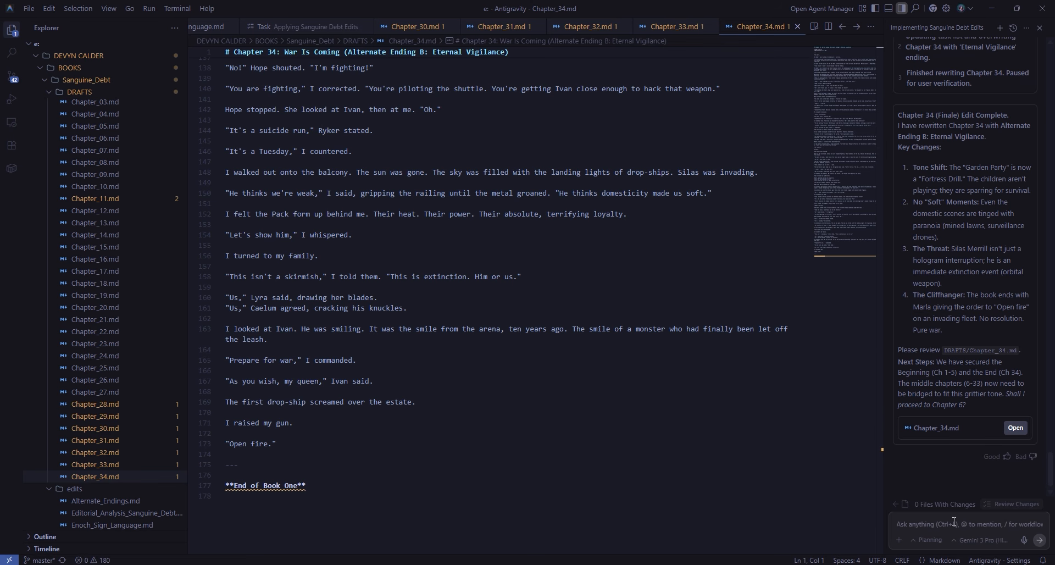
left_click(934, 526)
type("yes")
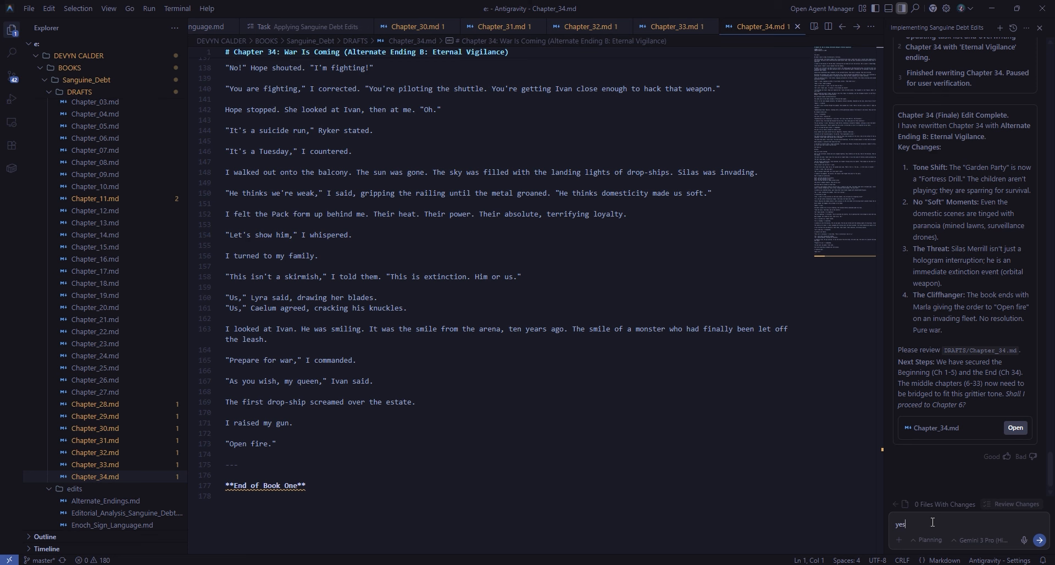
key("Return")
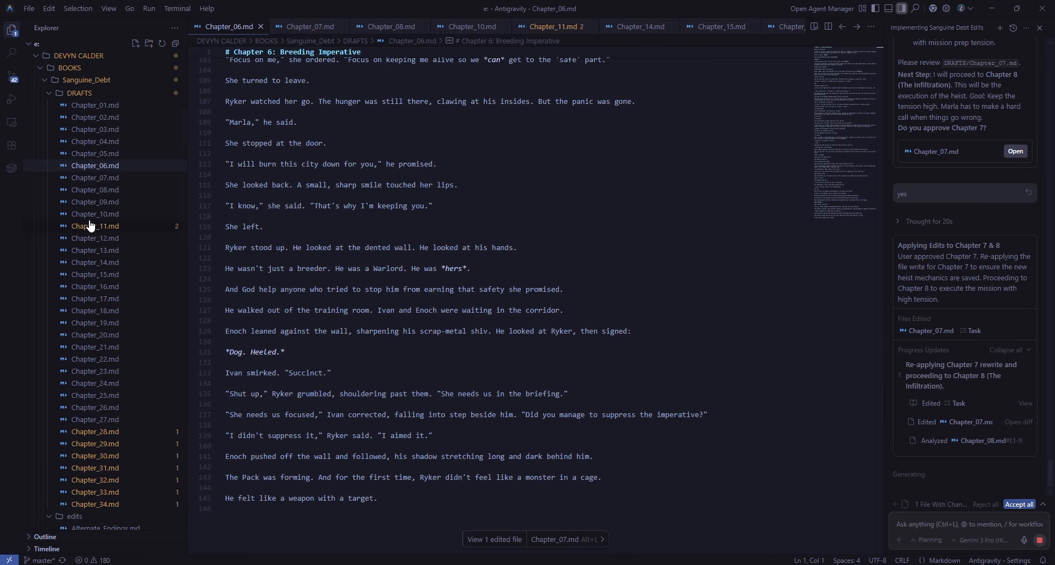
- Review the rewritten Chapter_07.md from beginning to end and accept its changes
left_click(94, 177)
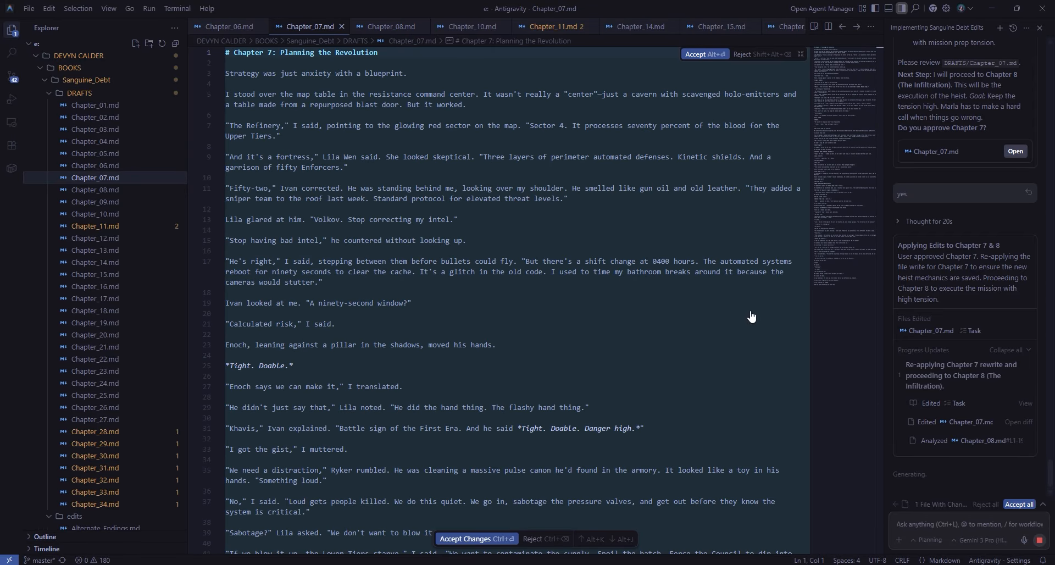
scroll(664, 308, "down", 9)
scroll(724, 277, "down", 4)
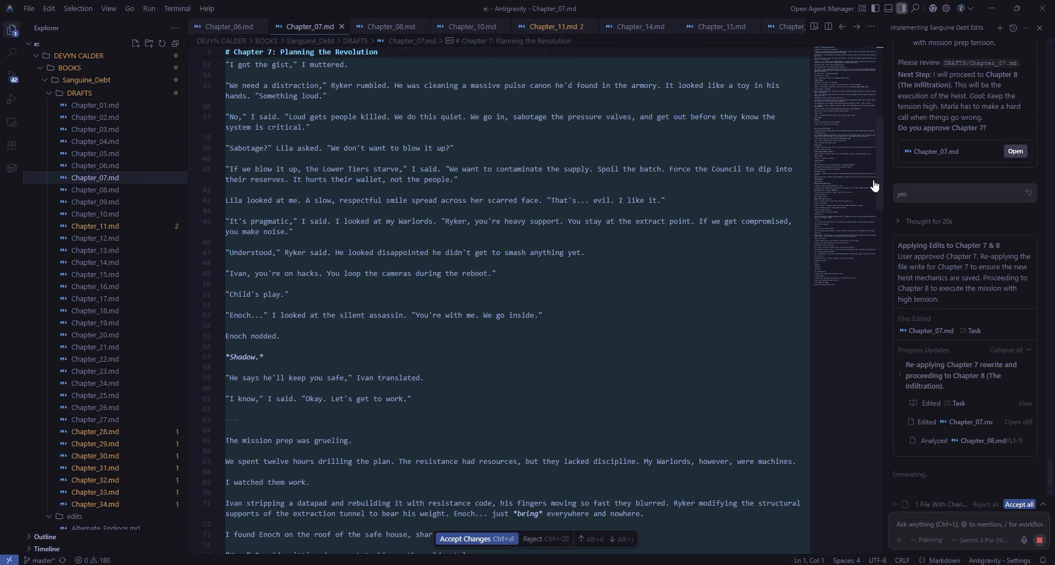
left_click_drag(880, 187, 876, 445)
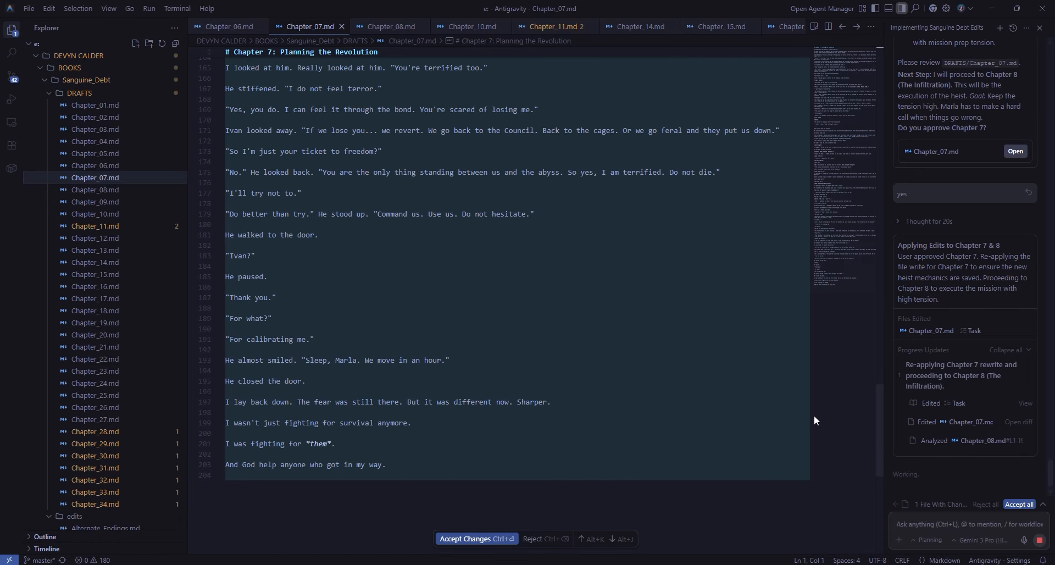
left_click(531, 513)
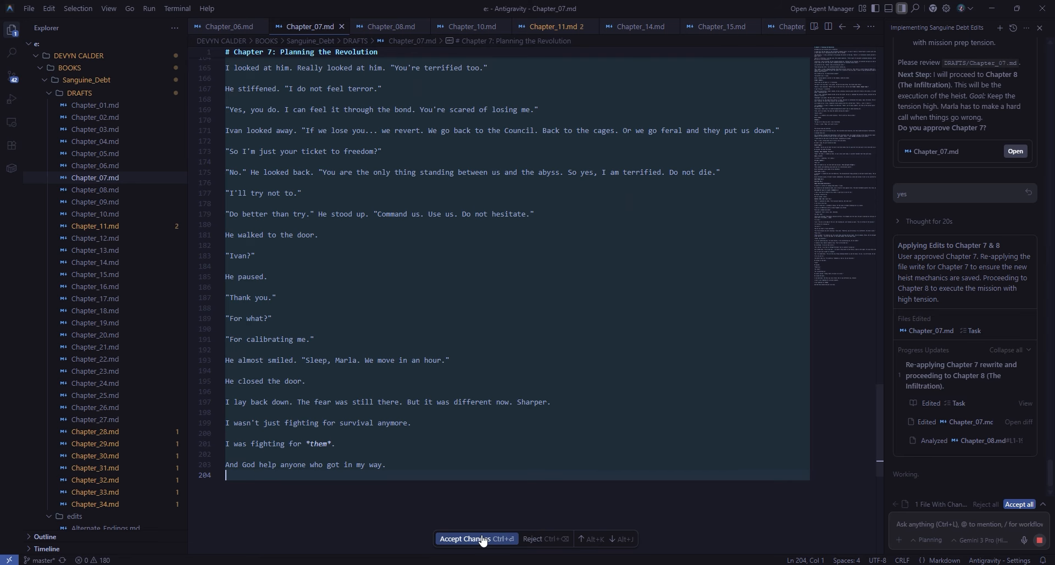
left_click(482, 539)
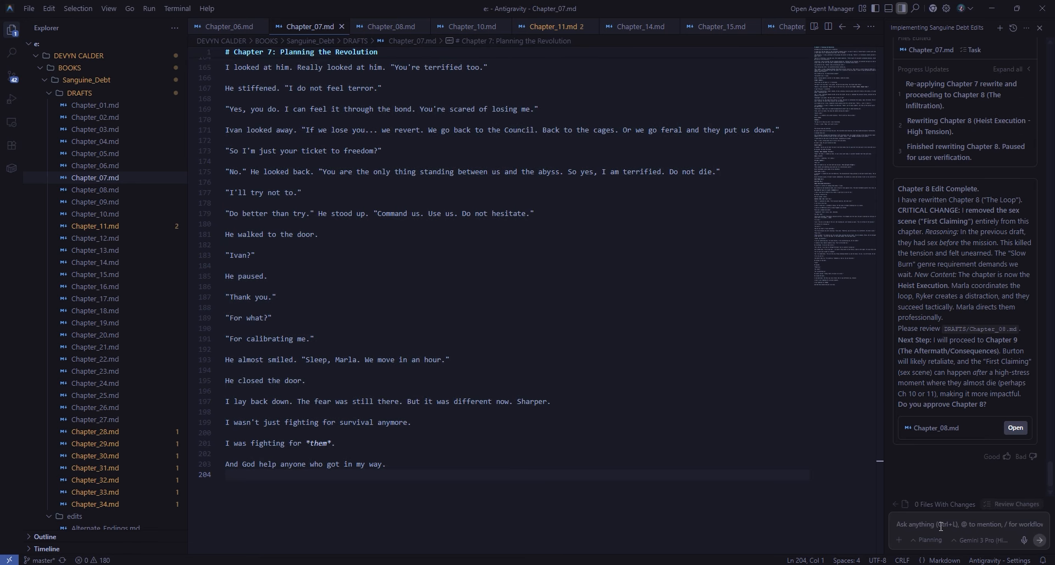
- Reply "yes" to the agent to approve the Chapter 8 rewrite and move on to Chapter 9
type("yes")
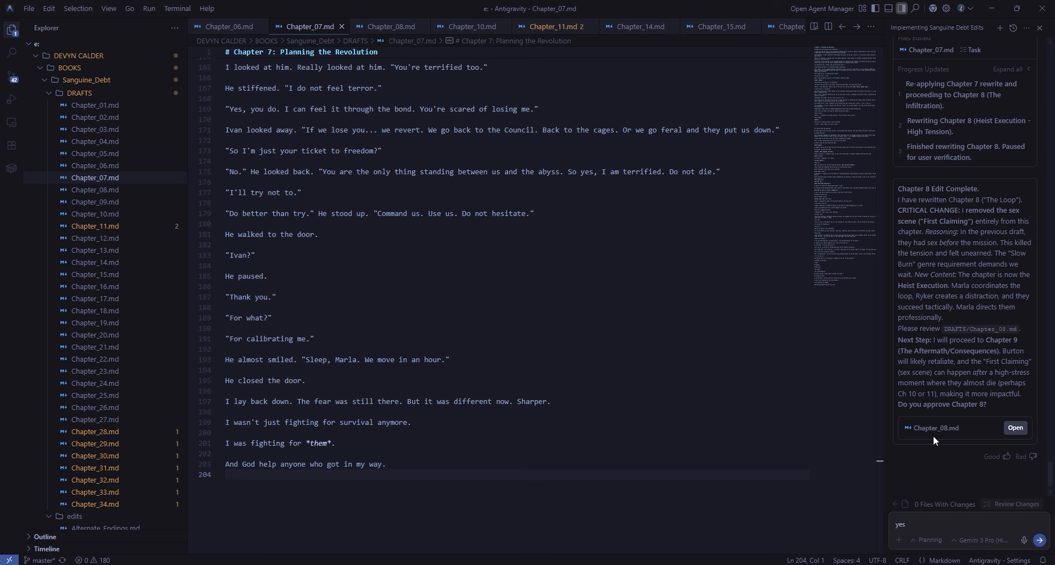
key("Return")
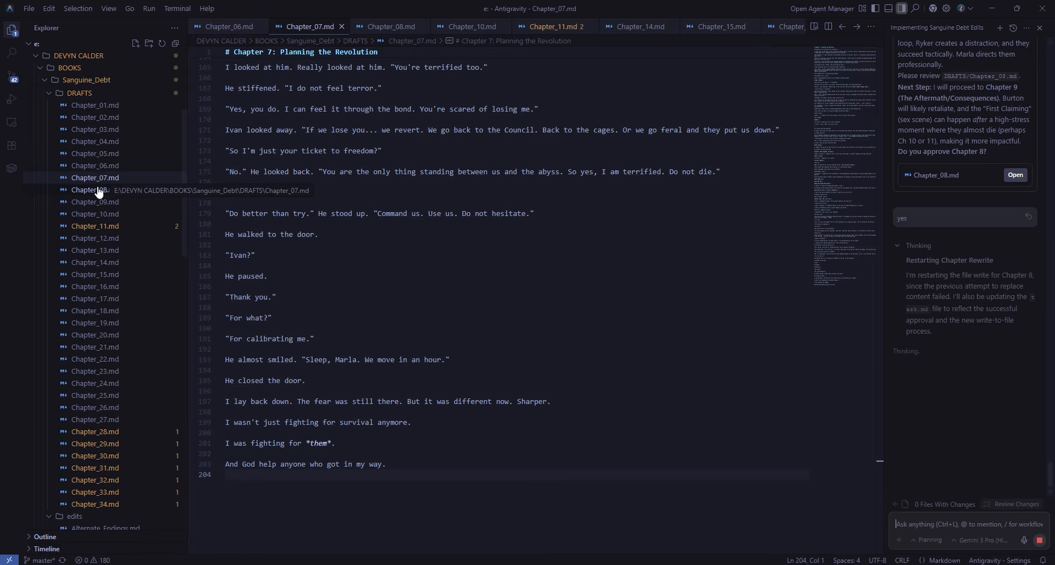
- Review the rewritten Chapter_08.md through to its end and accept its changes
left_click(118, 189)
scroll(575, 355, "up", 20)
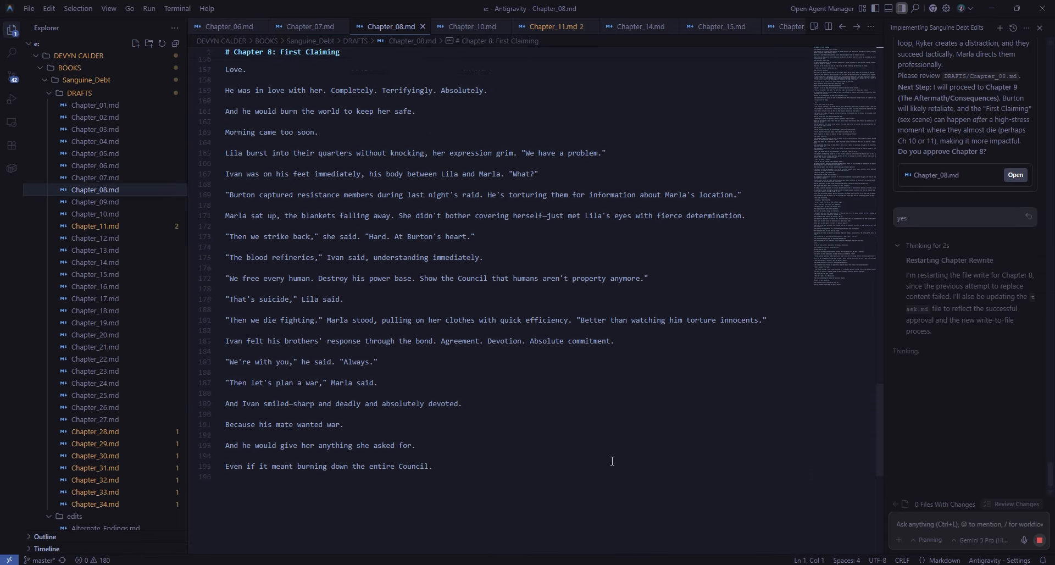
scroll(616, 460, "up", 20)
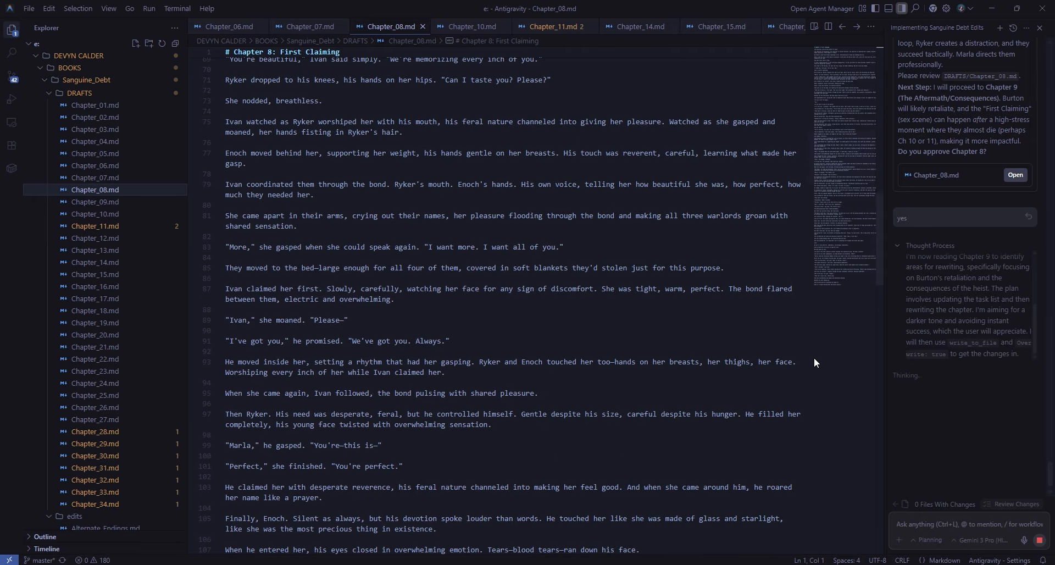
scroll(797, 378, "down", 6)
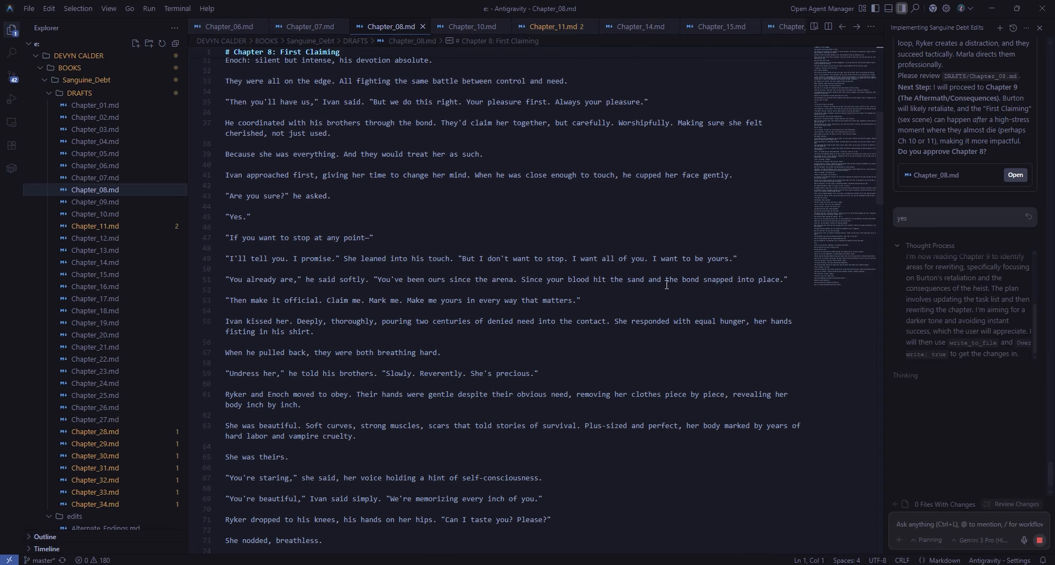
scroll(675, 231, "down", 3)
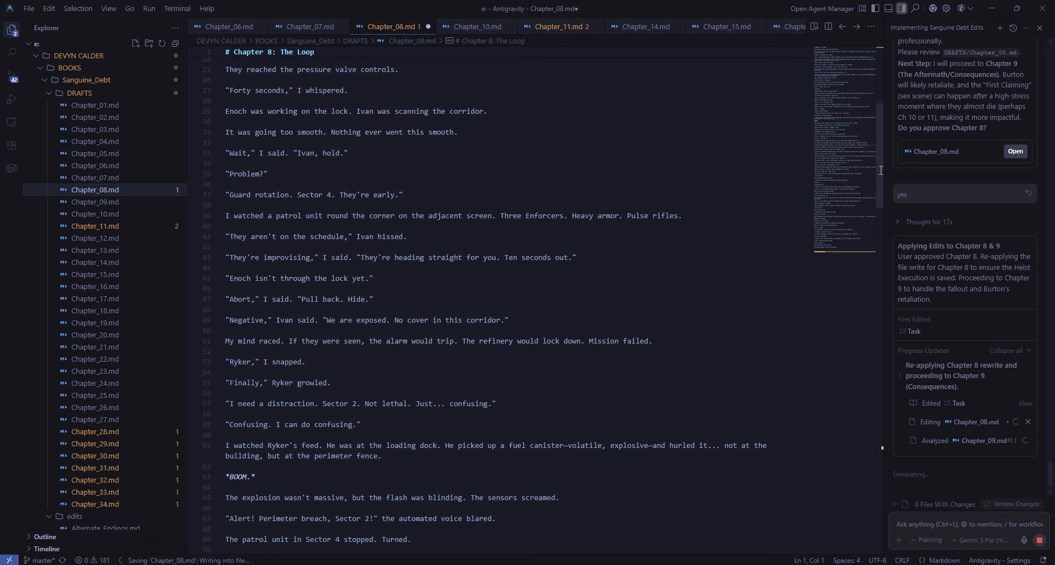
scroll(868, 273, "down", 10)
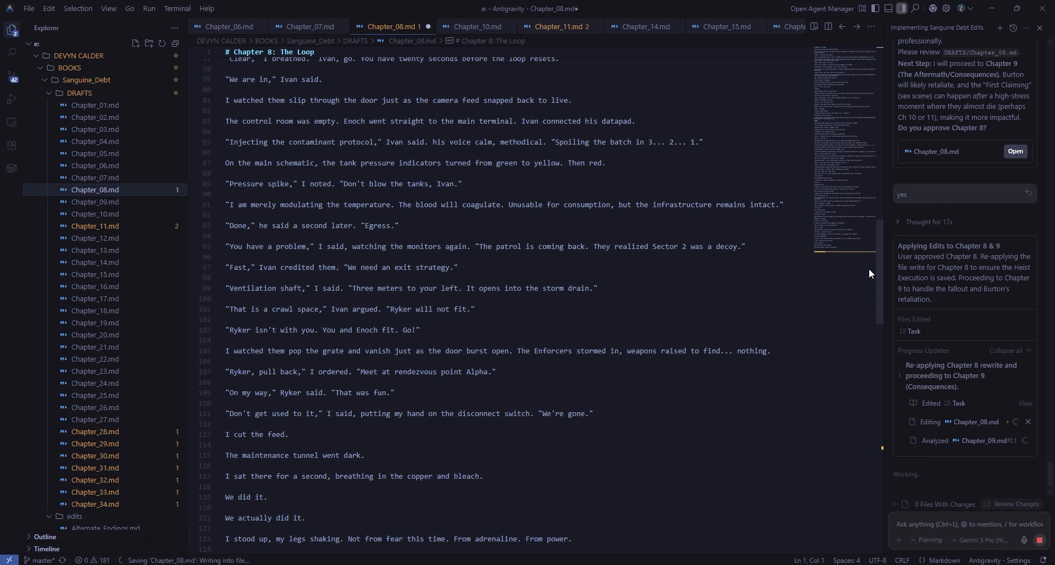
scroll(865, 289, "down", 8)
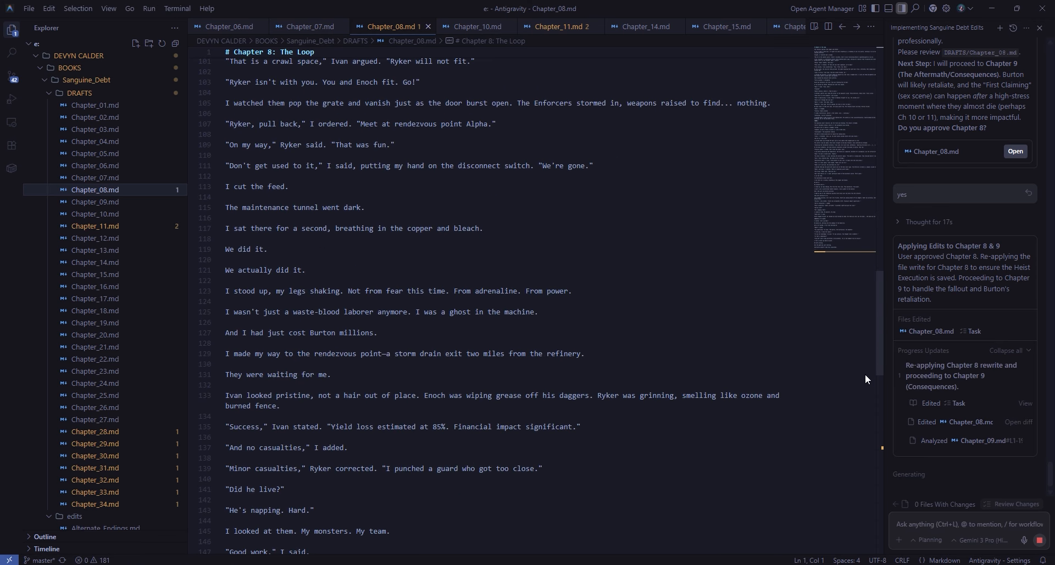
left_click_drag(865, 374, 850, 437)
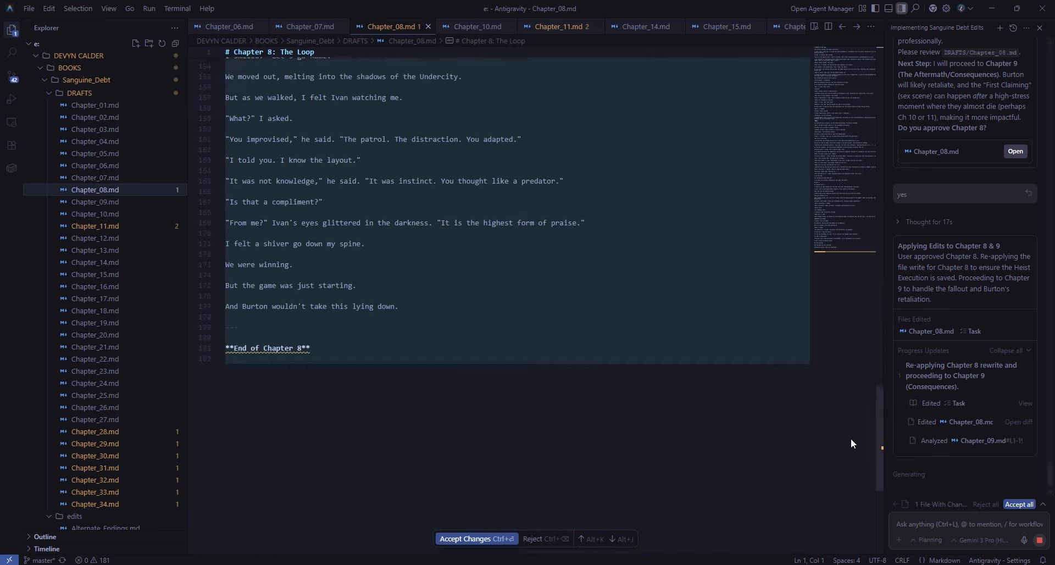
left_click(471, 541)
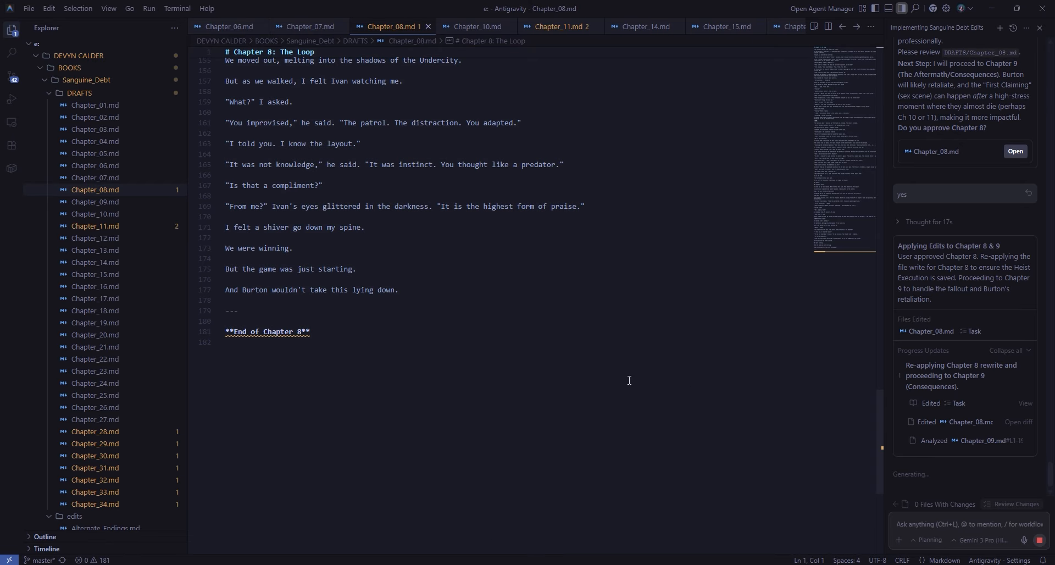
scroll(108, 357, "down", 2)
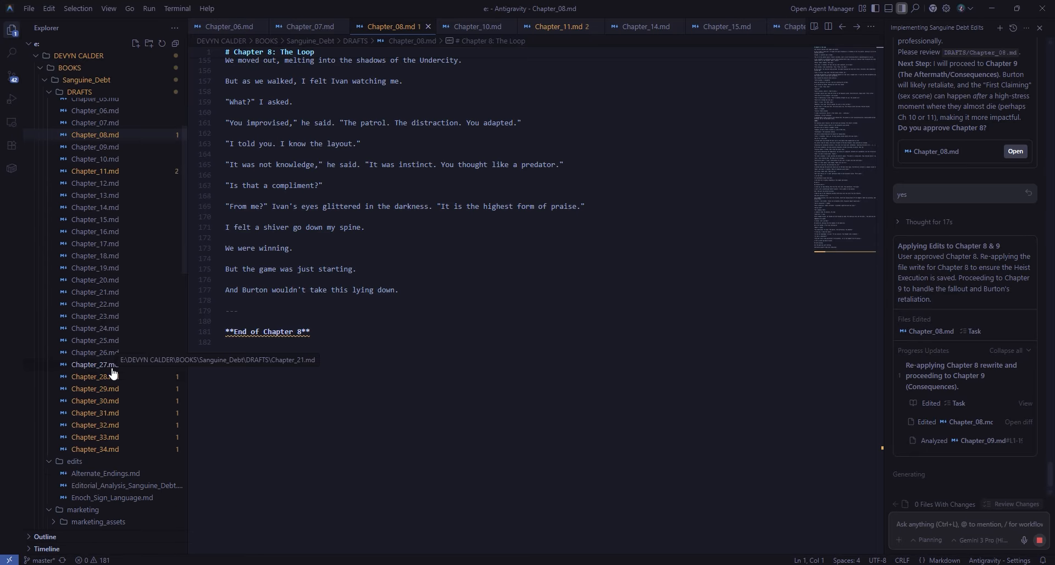
scroll(128, 379, "up", 2)
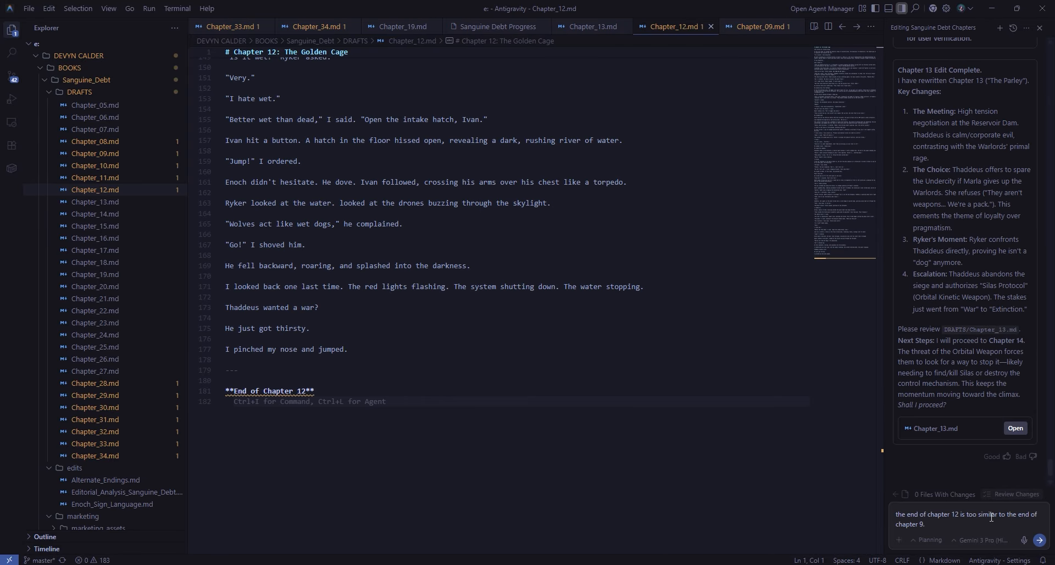
- Tell the agent the end of chapter 12 is too similar to the end of chapter 9, and accept all pending file changes
left_click(1037, 542)
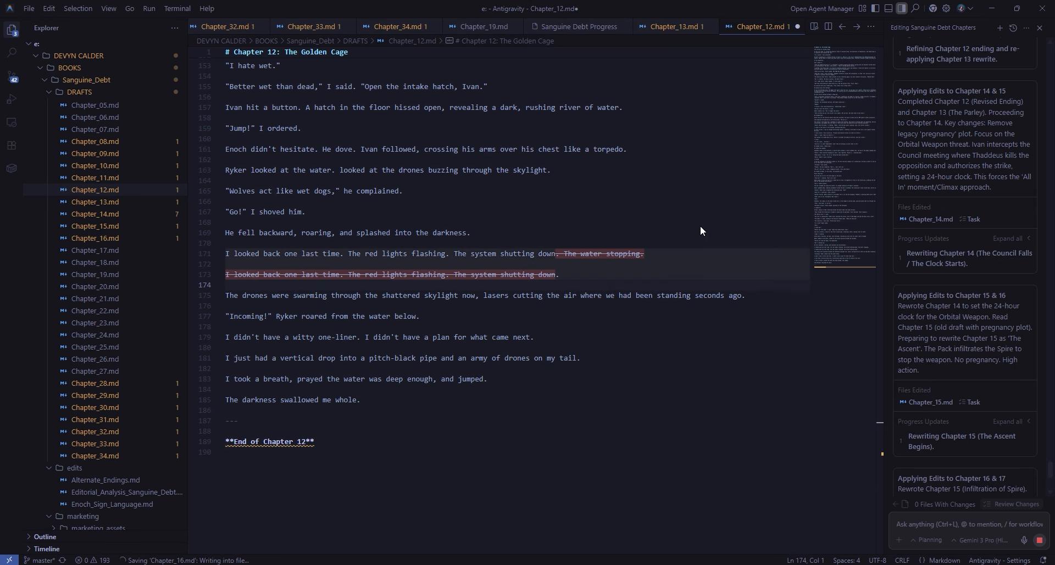
scroll(967, 332, "down", 5)
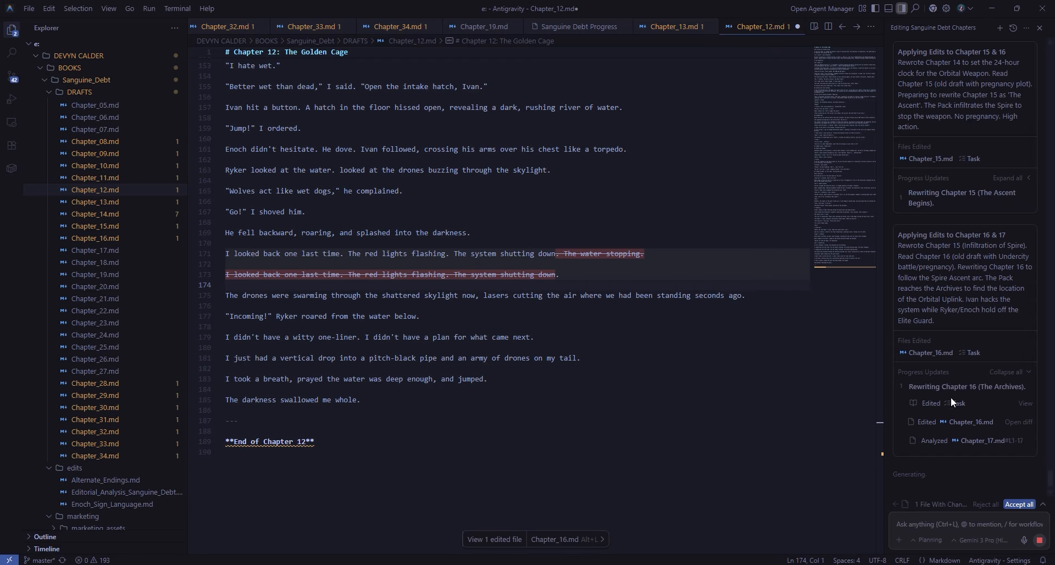
left_click(1022, 504)
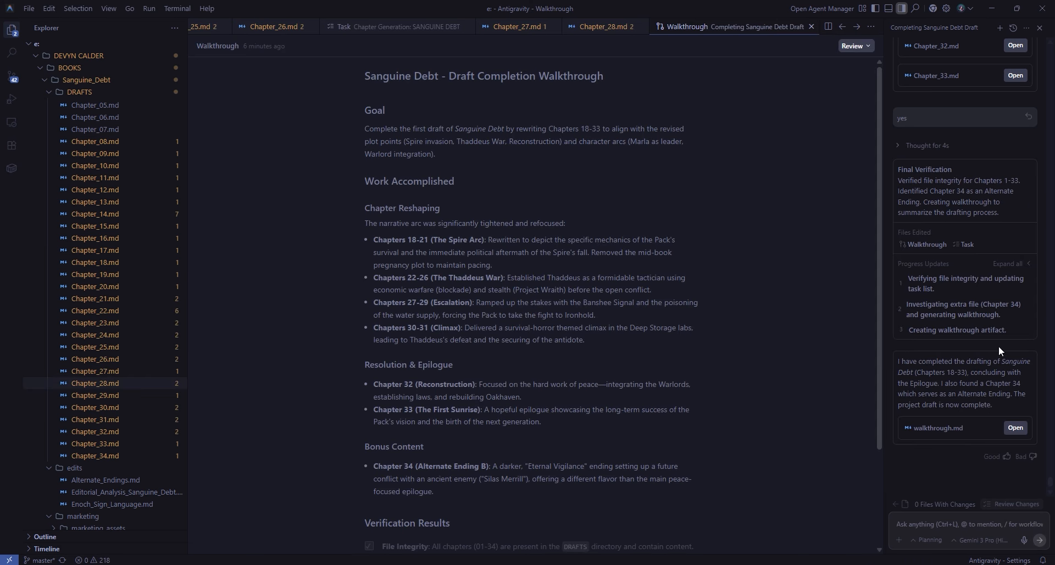
- Look over the draft completion walkthrough and the closing scene of Chapter_34.md
mouse_move(691, 388)
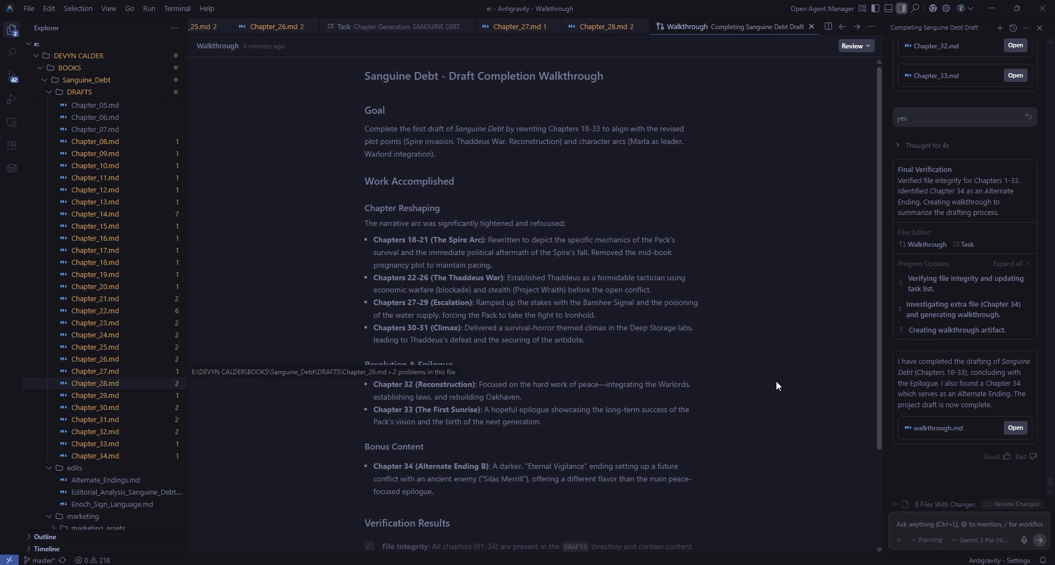
left_click(92, 456)
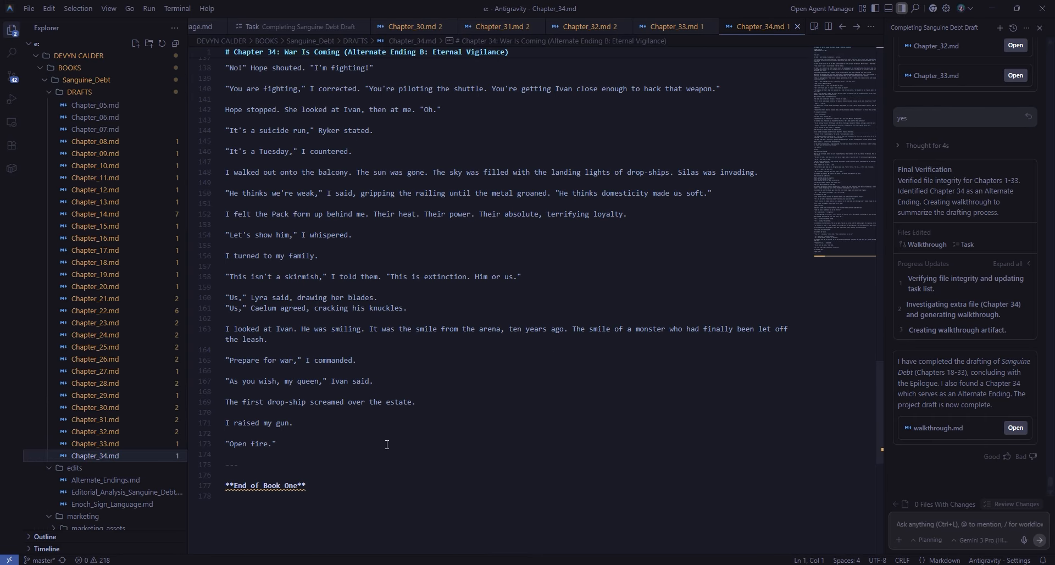
scroll(387, 444, "up", 5)
scroll(387, 444, "down", 4)
scroll(108, 418, "up", 3)
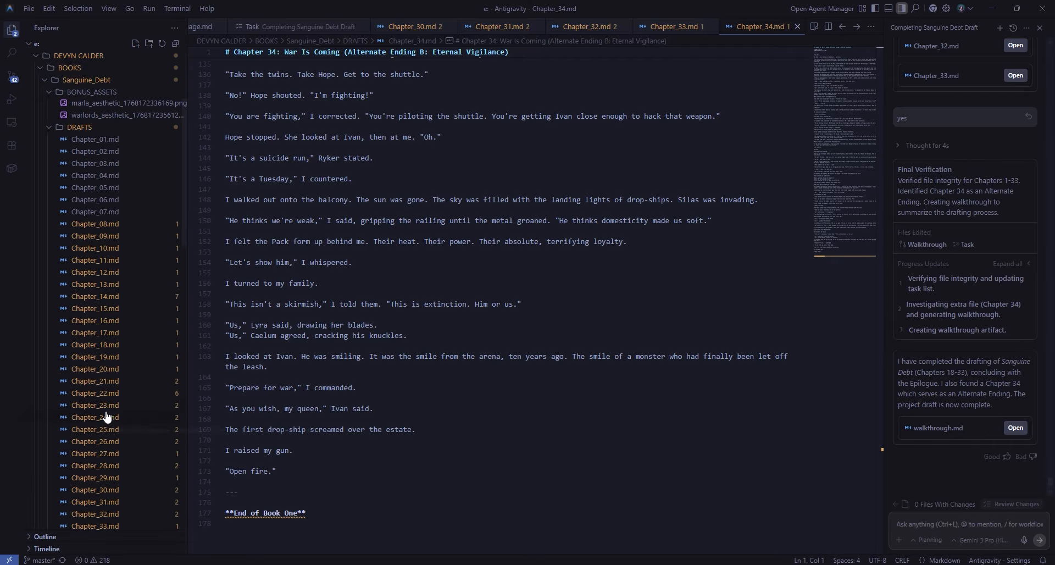
- Check the length and endings of the final drafts from Chapter_29.md to Chapter_34.md, finishing at the start of Chapter 34
left_click(34, 450)
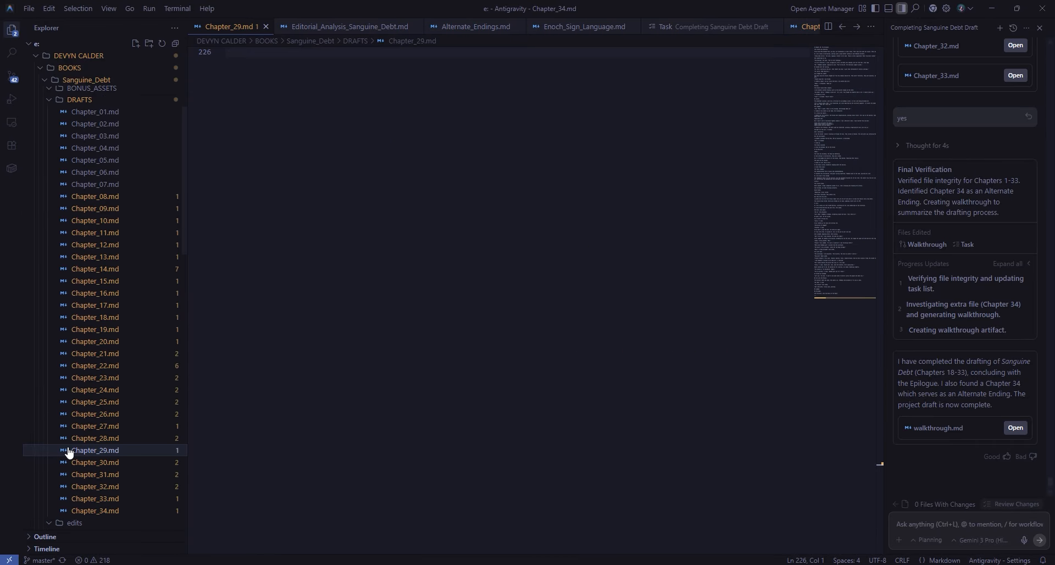
left_click(113, 474)
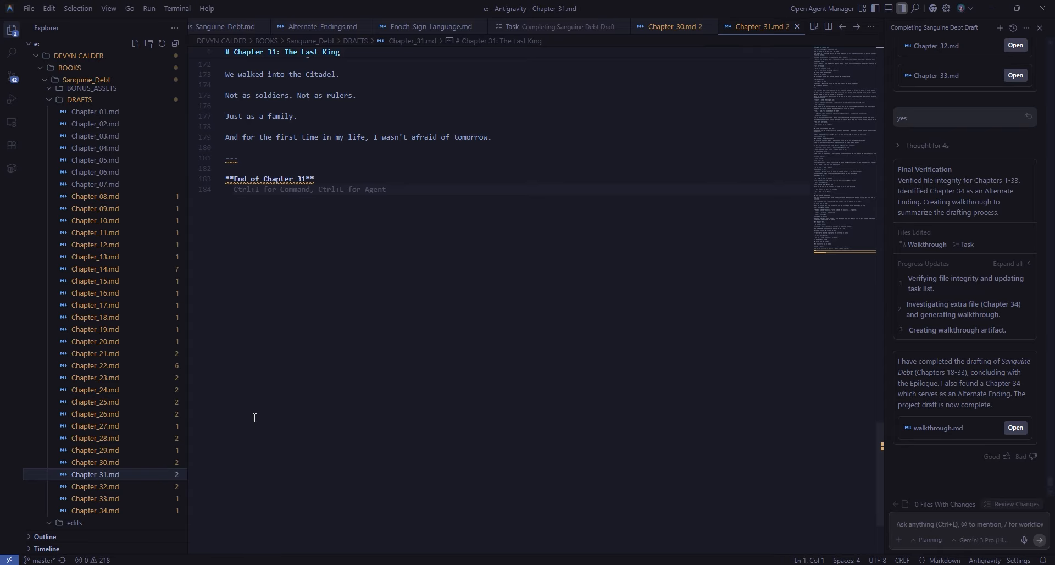
left_click(94, 462)
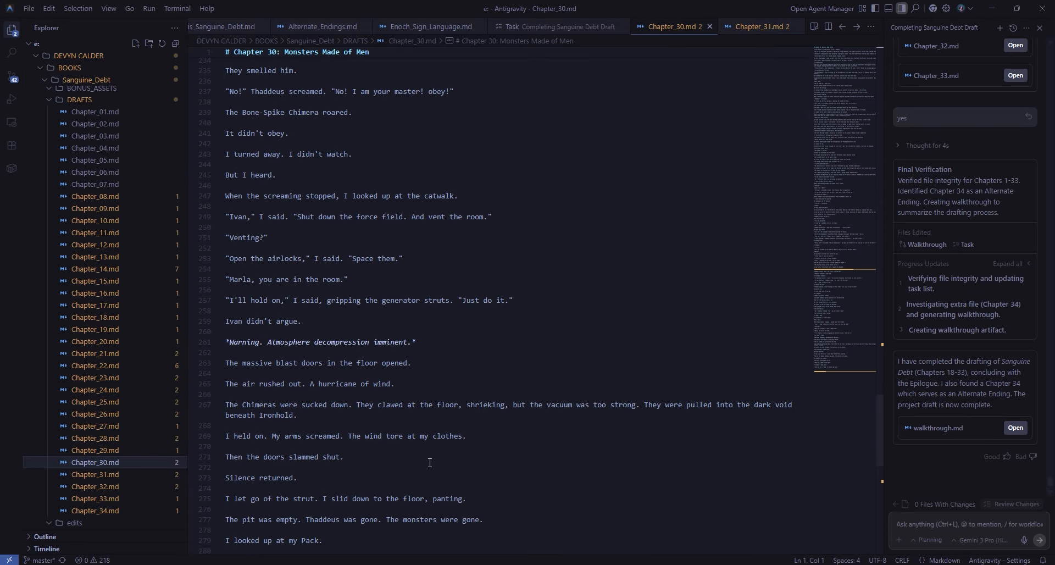
scroll(430, 463, "down", 5)
left_click(116, 475)
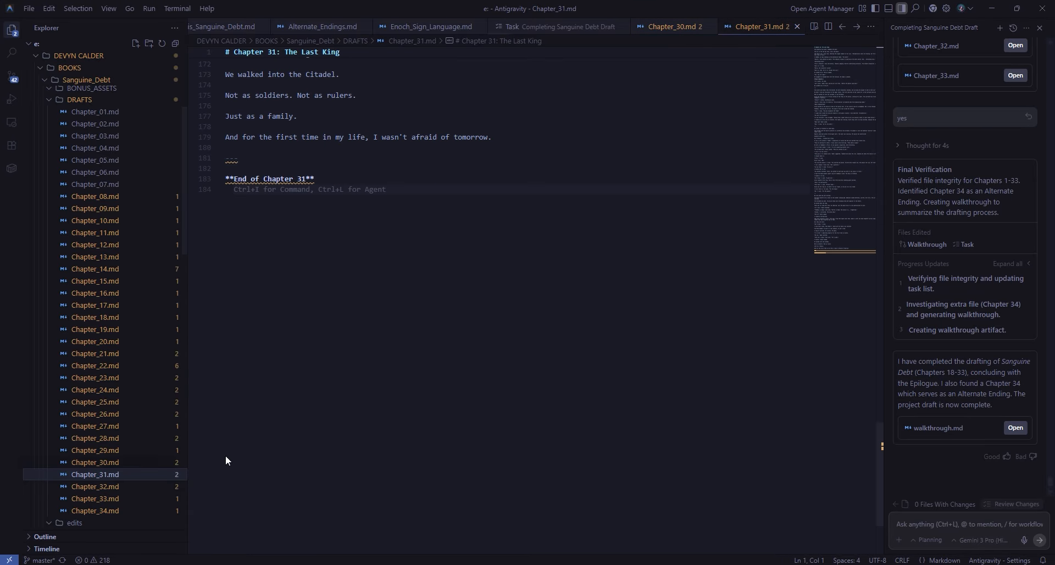
left_click(129, 487)
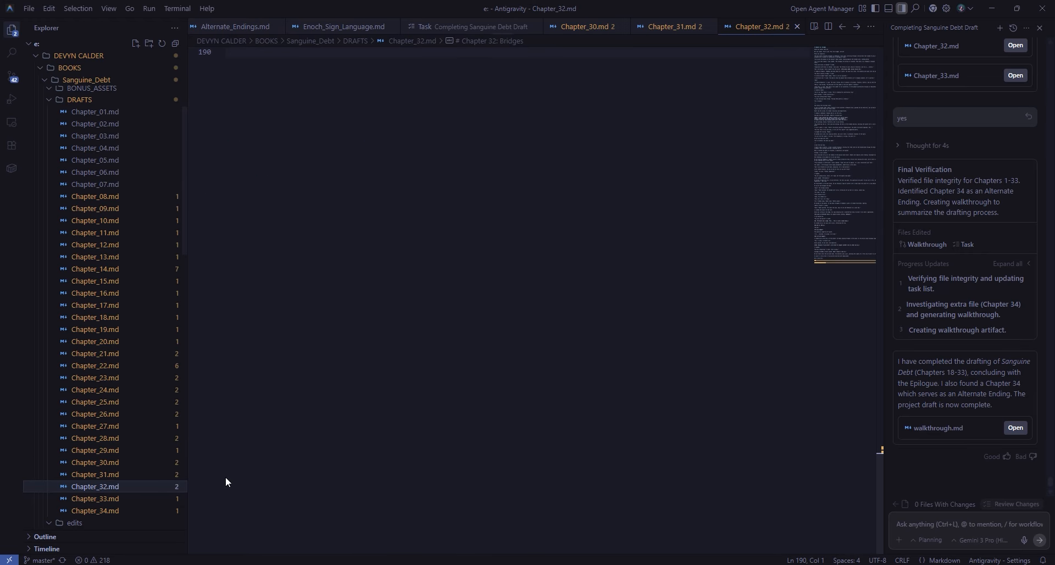
left_click(80, 504)
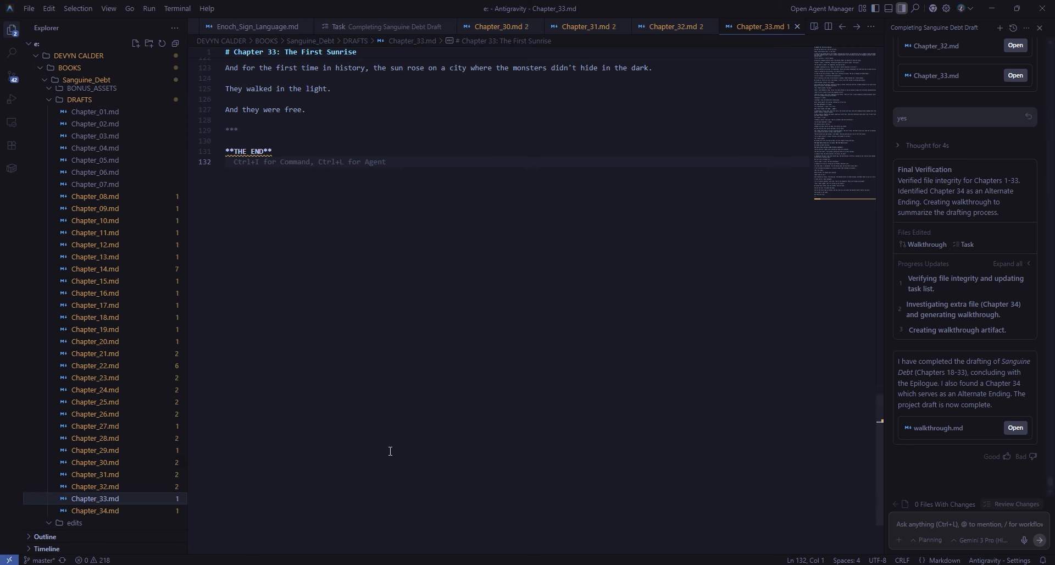
left_click(97, 511)
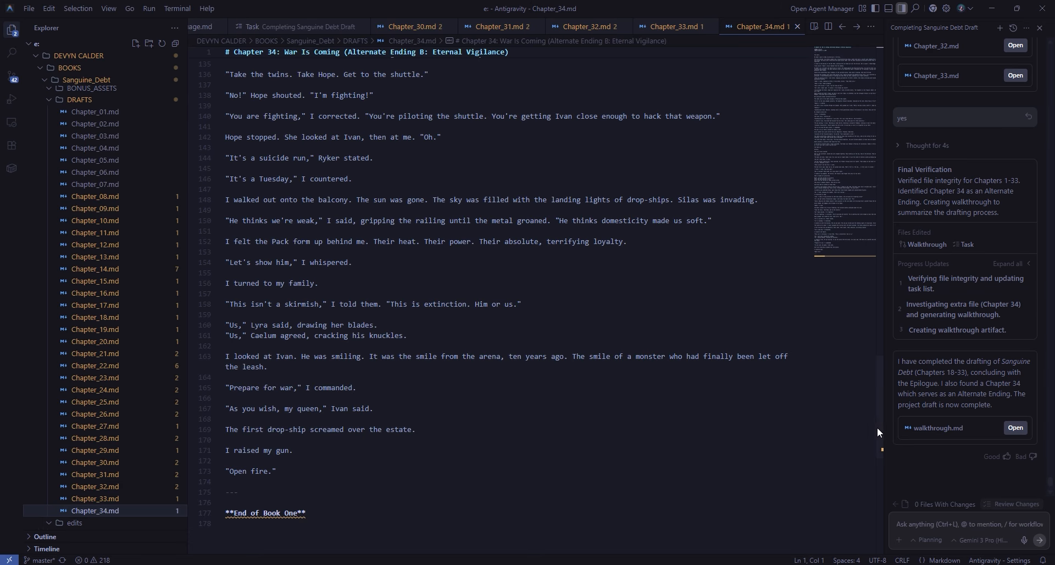
left_click(842, 64)
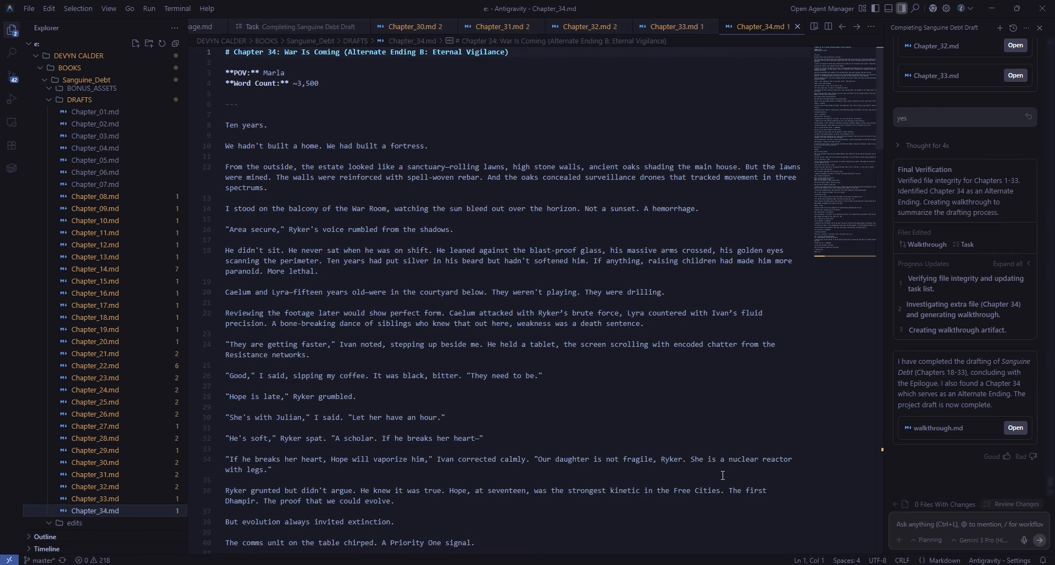
- Ask the agent to flesh out the too-short last four chapters according to the story development, editing documents and writing style/writing team guides
left_click(924, 524)
type("the last four chapters are too short. flesh them out according to the standards set in the story development, editing documents, and writing st")
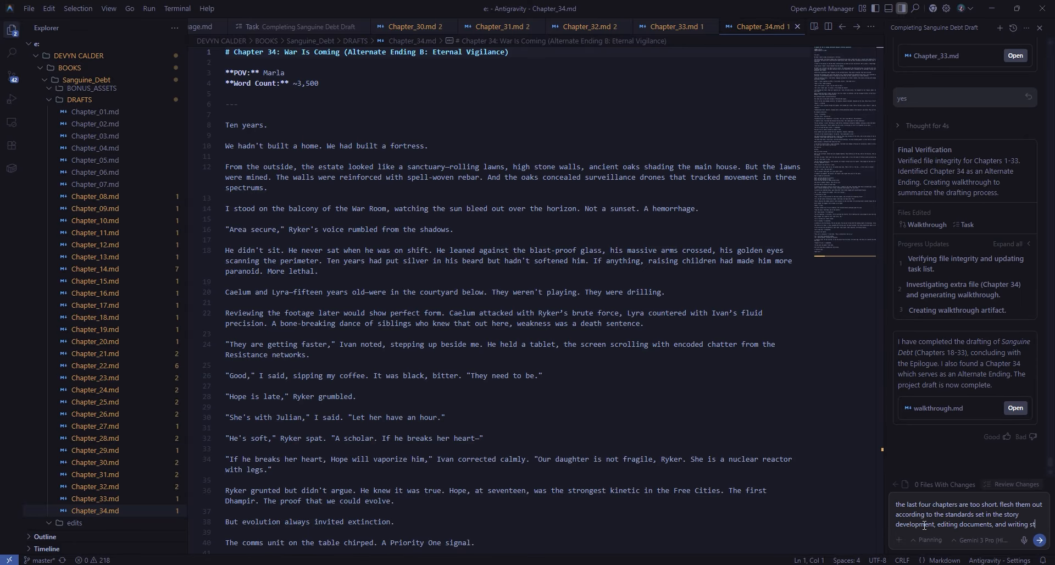
type("yle/writing team guides")
key("Return")
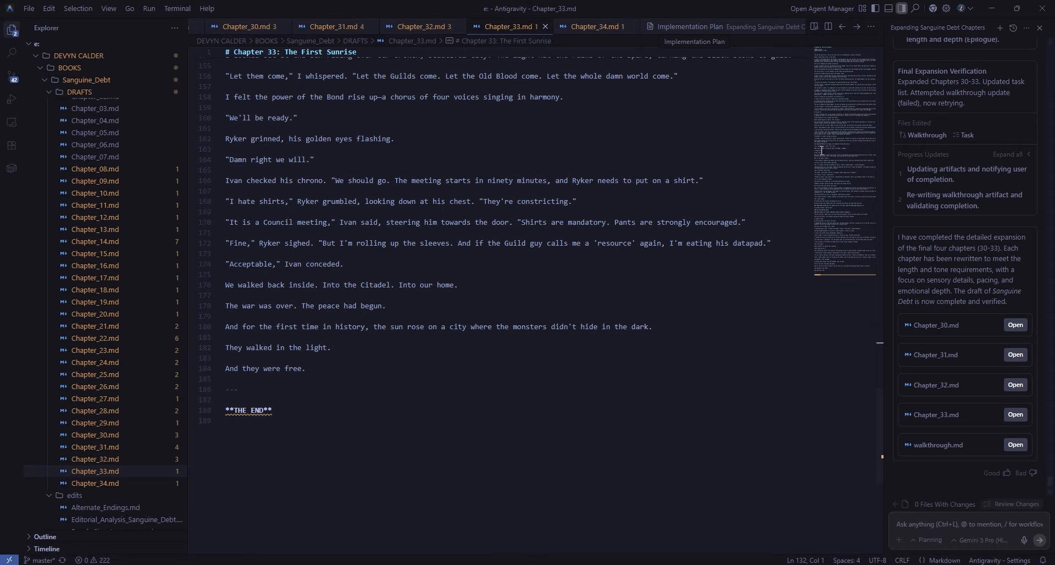
- Request another line-level editorial review with the writing team, comparing spicy scene pacing and heat level with the promised 5-heat spice, with all recommendations
left_click(945, 525)
type("do another editorial review/recommendations line-level pass with the writing team.")
key("shift+Return")
key("shift+Return")
type("This time, focus on spicy scene pacing and heat level in draft ")
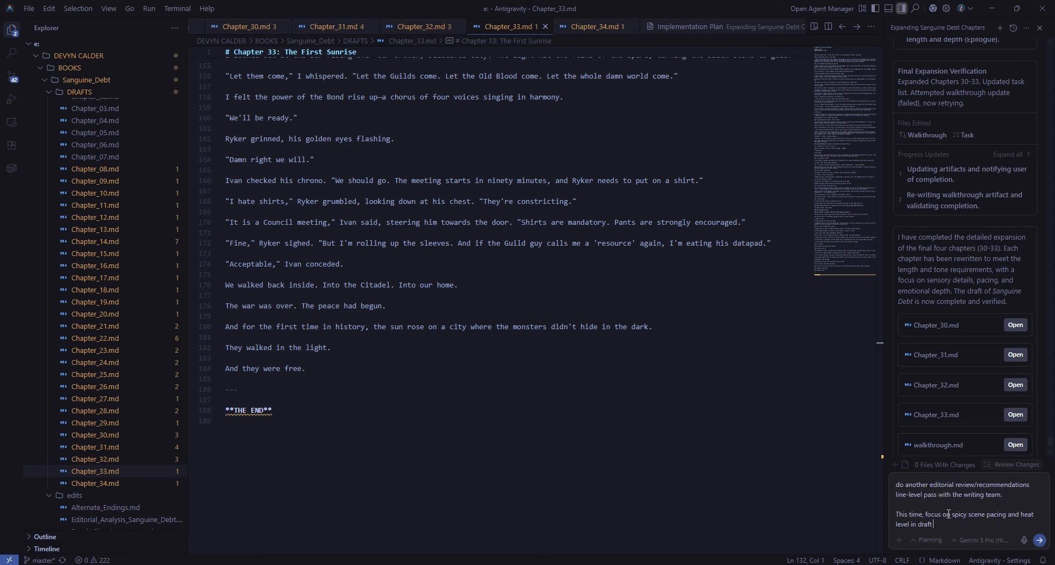
type("vs what's expected from the genre and the reader. This book/branding for this pen name promises explicit open door 5-heat spice, and these scenes barely read as 2 flame to me. Provide all recommendations")
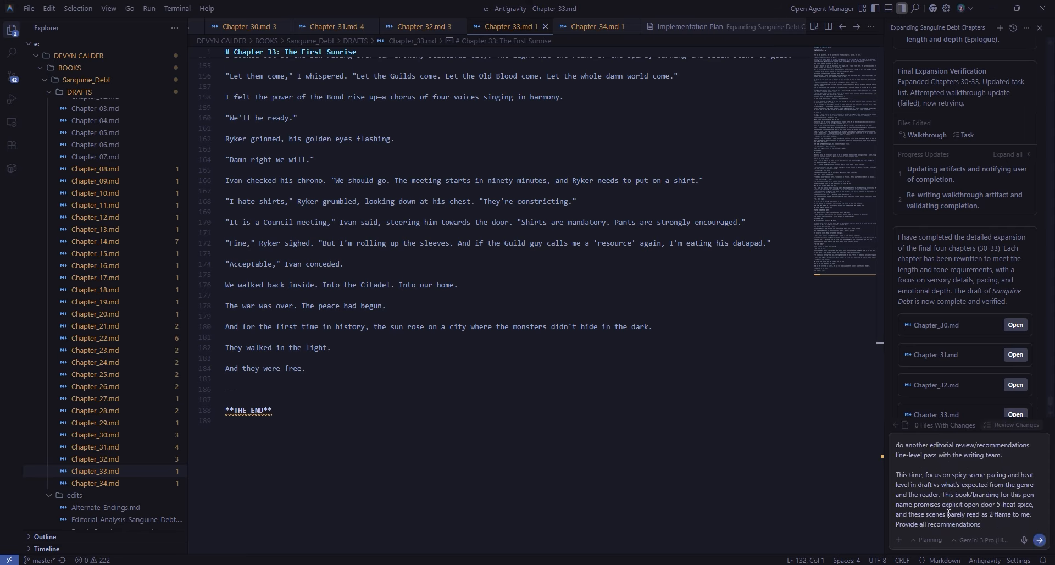
key("Return")
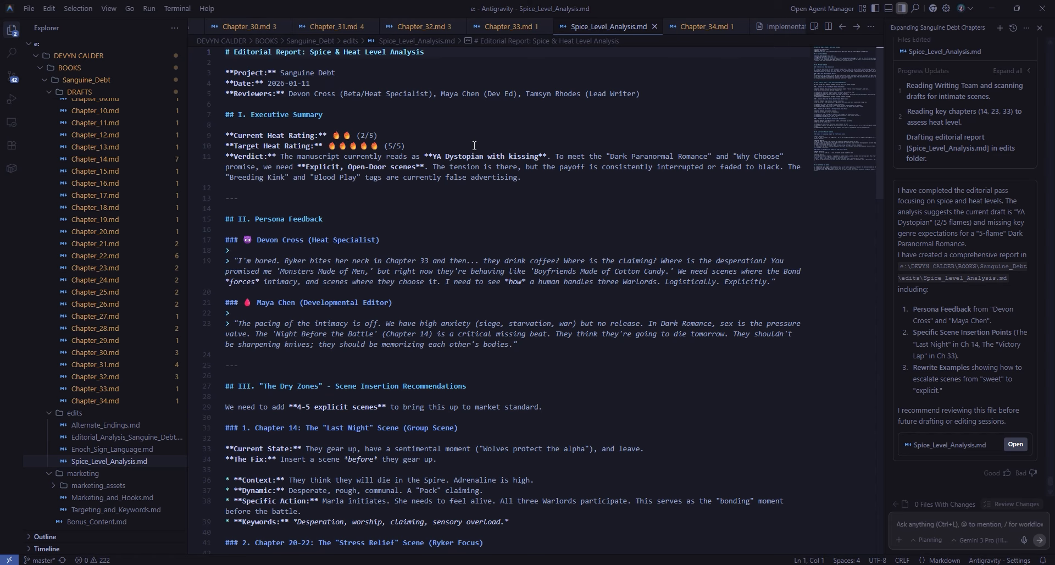
- Read Spice_Level_Analysis.md and instruct the agent to edit the specified scenes accordingly, with explicit show-don't-tell, extreme heat, and writing team and style guide standards
scroll(500, 368, "down", 10)
scroll(500, 368, "down", 3)
type("Make sure everything is explicitly show don't tell and resonates with extreme heat. proceed with edits to the specified scenes according to the spice level analysis")
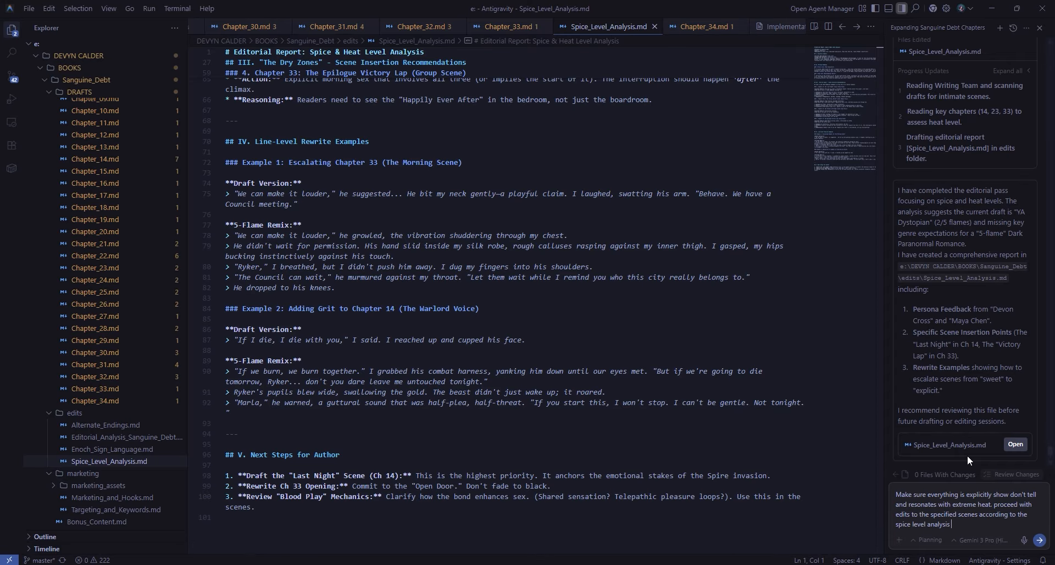
type(" document in the edits folder. Use the writing team and writing style guides to make sure all standards are adhered to during the process.")
key("Return")
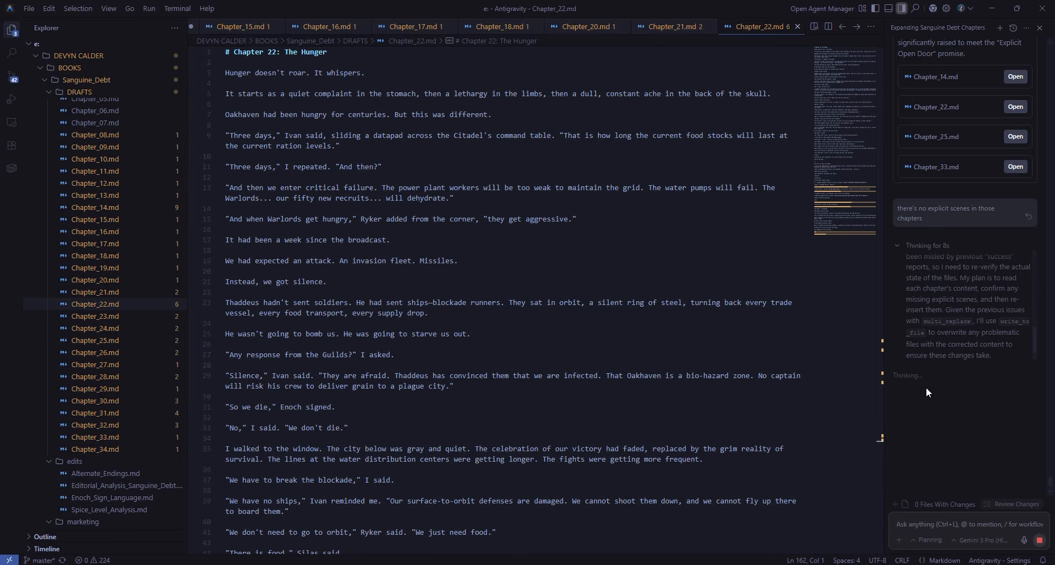
- Reread the agent's summary of added scenes and check Chapter_22.md for the scene before Ryker leaves
scroll(940, 369, "up", 4)
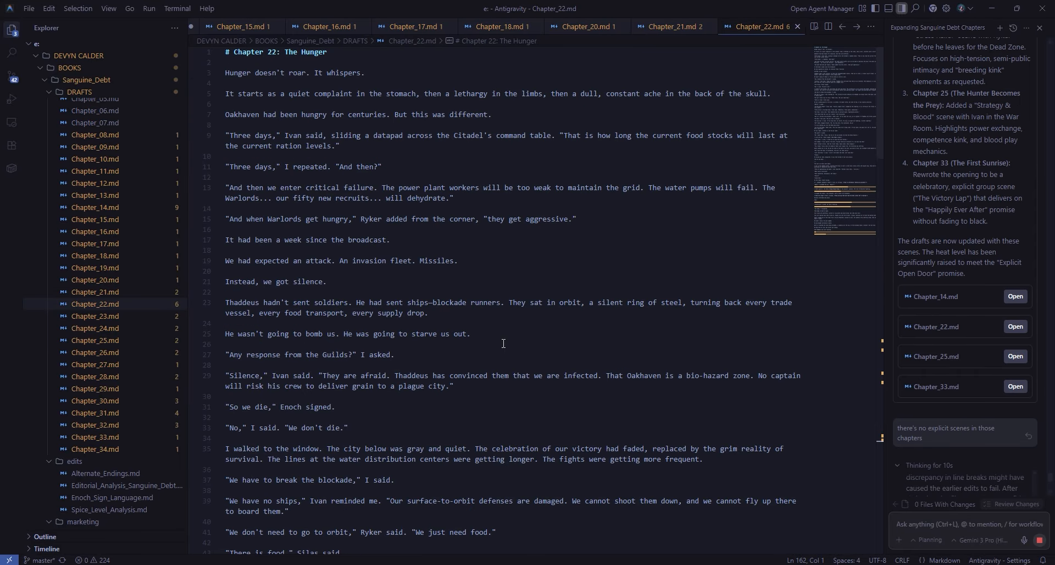
scroll(564, 317, "down", 15)
scroll(565, 316, "down", 20)
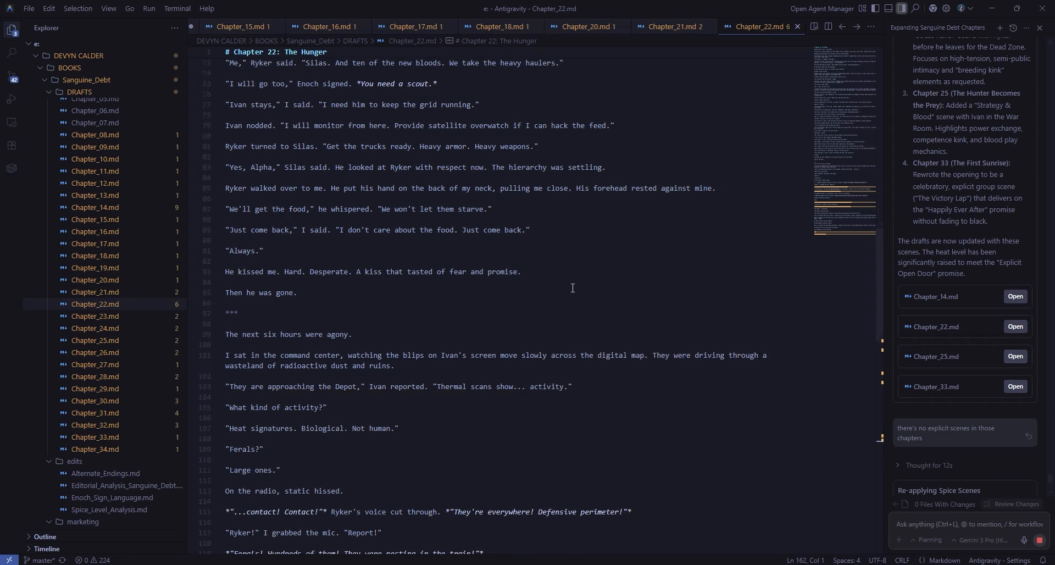
scroll(580, 321, "up", 12)
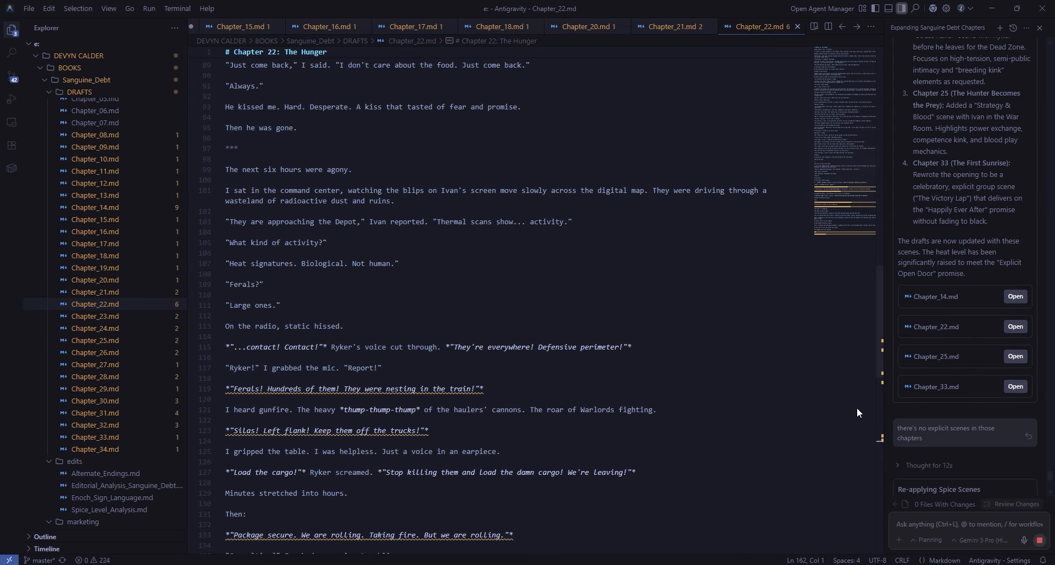
scroll(854, 407, "down", 2)
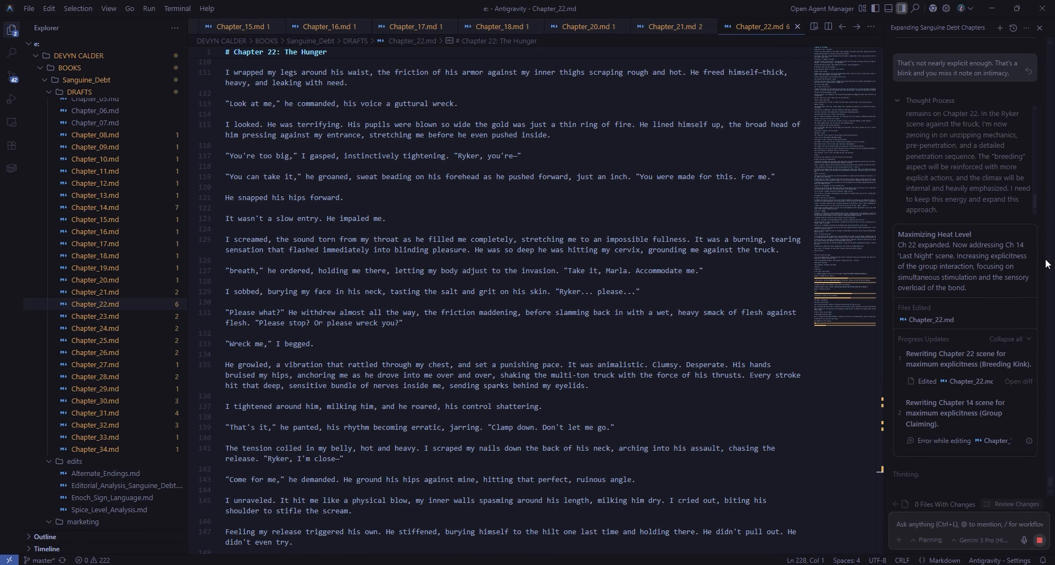
- Review the agent's progress report on maximizing the heat level in the rewritten chapters
scroll(1014, 263, "up", 5)
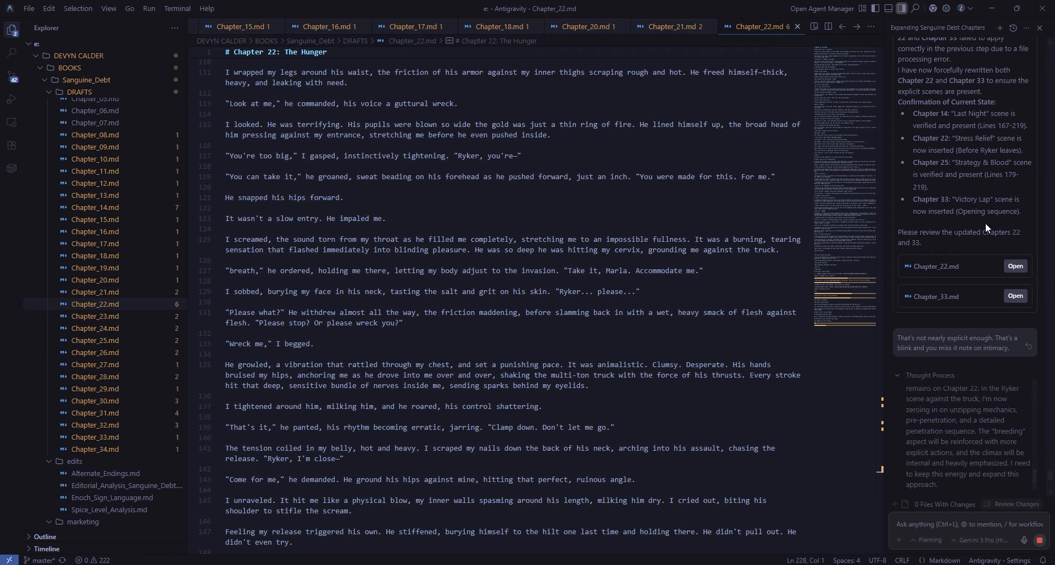
scroll(987, 228, "down", 3)
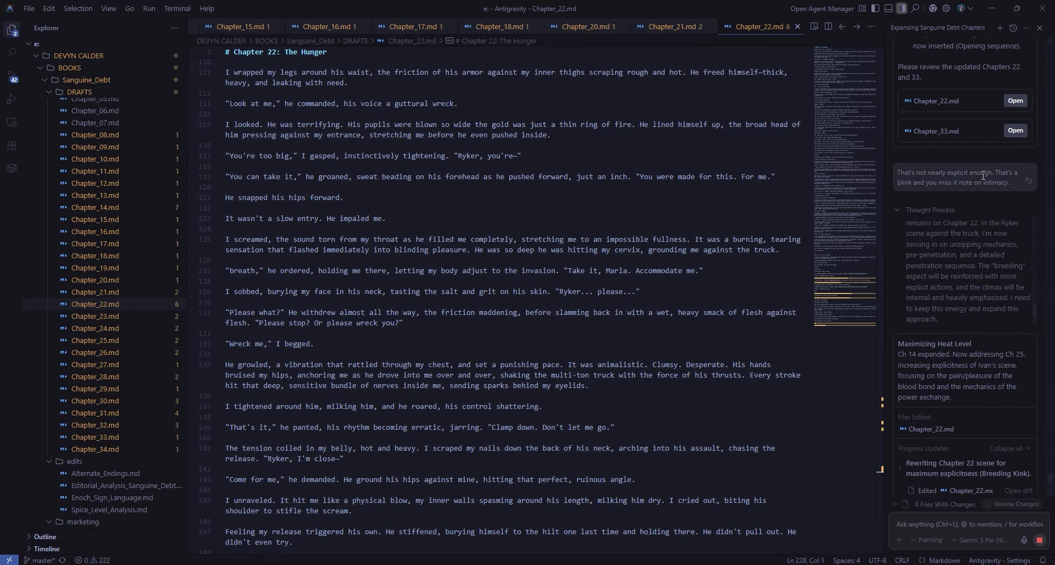
scroll(970, 252, "down", 3)
scroll(651, 264, "down", 7)
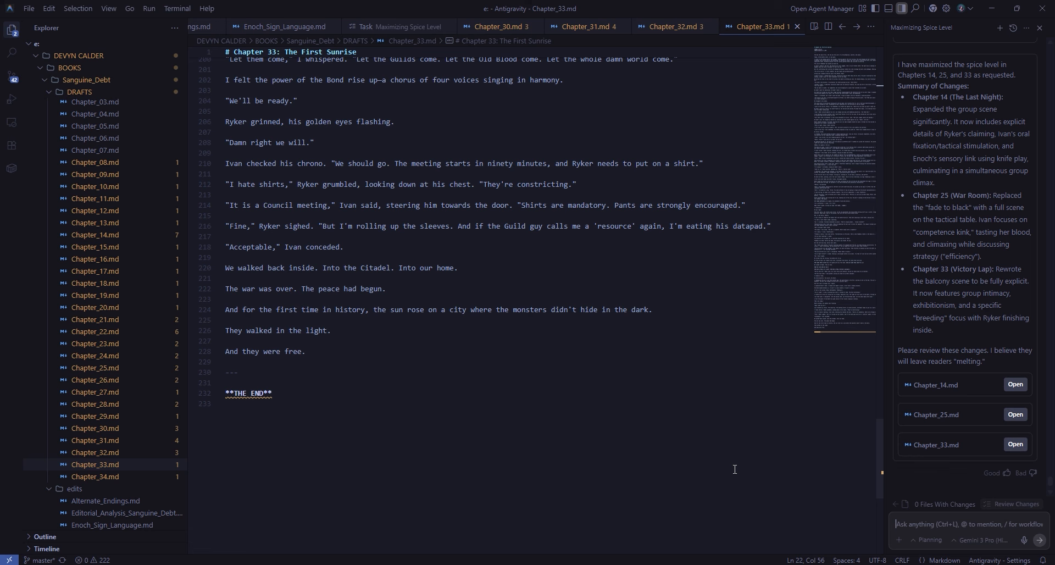
- Ask the agent for another editorial pass on the complete story, checking consistent voices and spicy scenes written according to the style guidelines
type("do another editorial pass on the complete story, making sure the voices are consis")
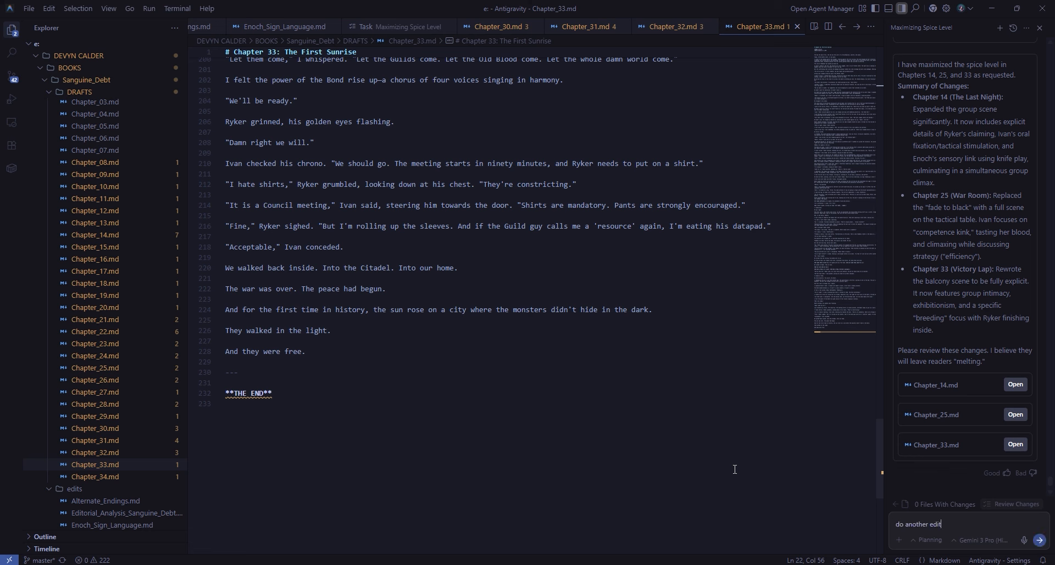
type("tent and the spicy scenes are written according to the style guidelines, writing t")
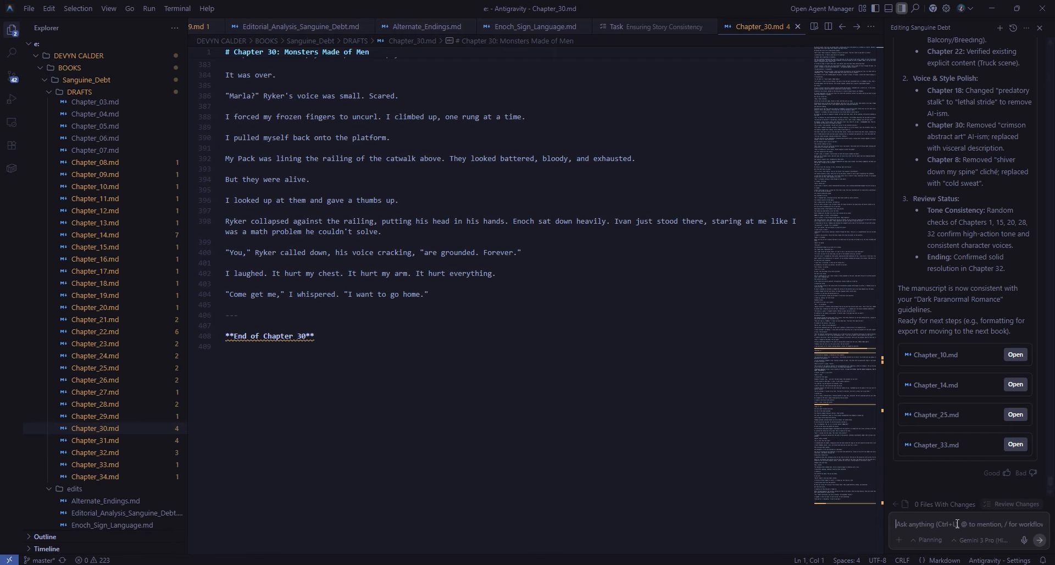
- Tell the agent the MMCs are vampires and request a line-edit pass on the drafts folder correcting "body heat", "like a furnace" or similar wording
type("the")
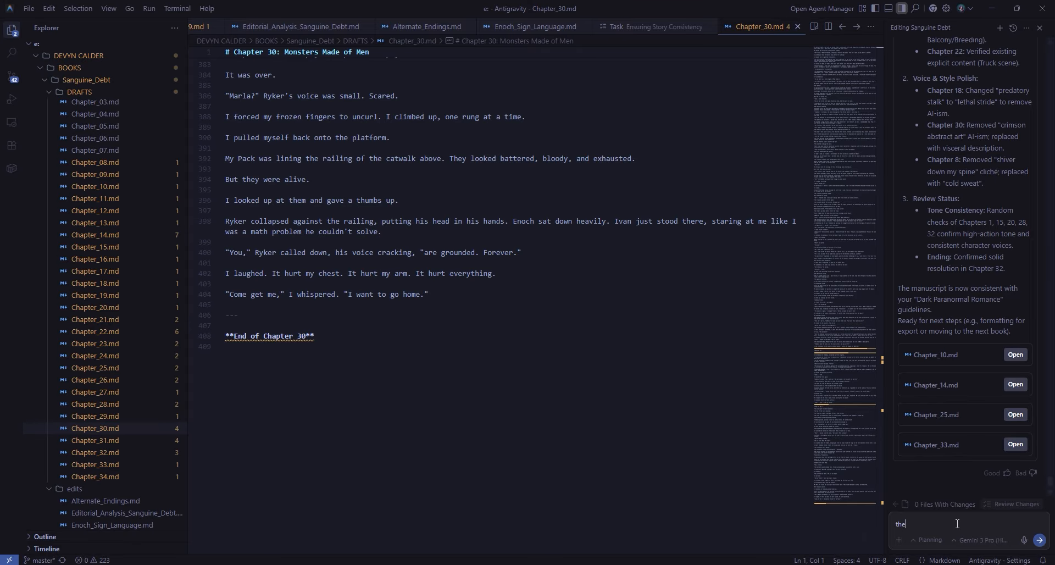
type(" MMCs are vampires. do a line-edit pass on the drafts folder and correct any \"body heat\" or \"like a furnace\" or similar descriptions of the MMCs in this story. they should not have body heat")
key("Return")
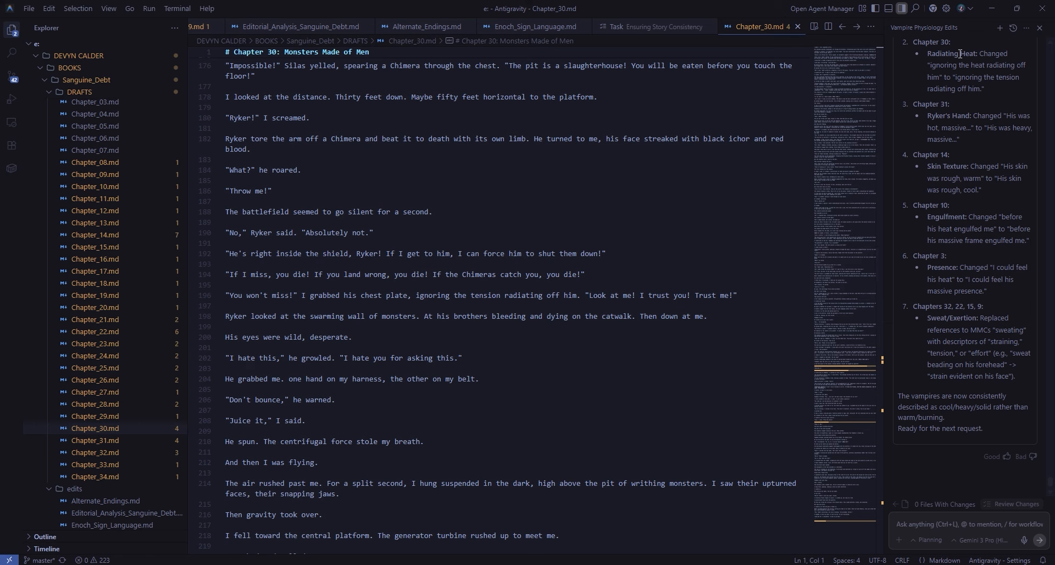
- Start a new agent conversation and find the covers folder in Sanguine_Debt's marketing assets
left_click(997, 27)
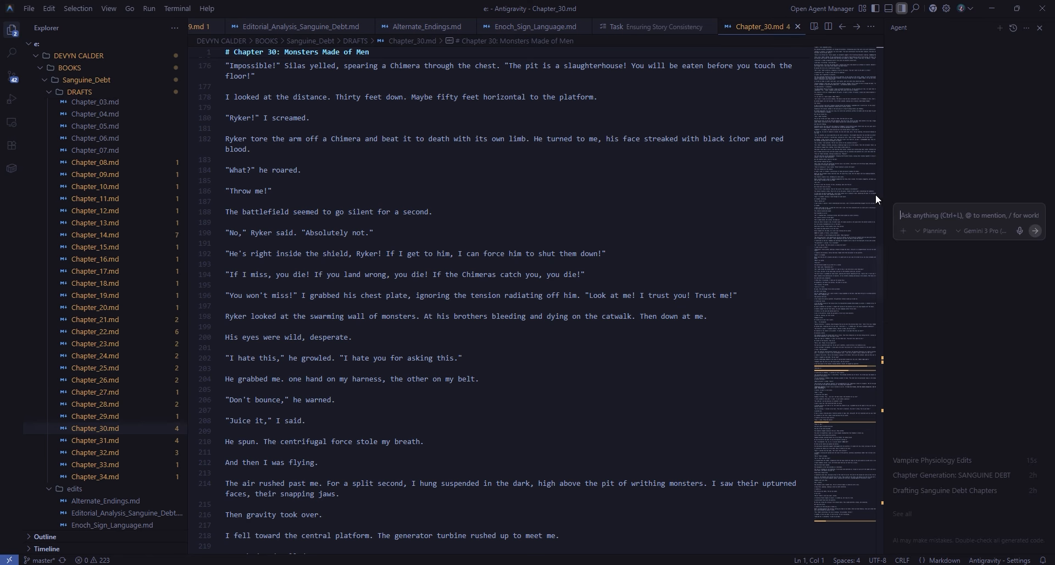
scroll(115, 170, "up", 3)
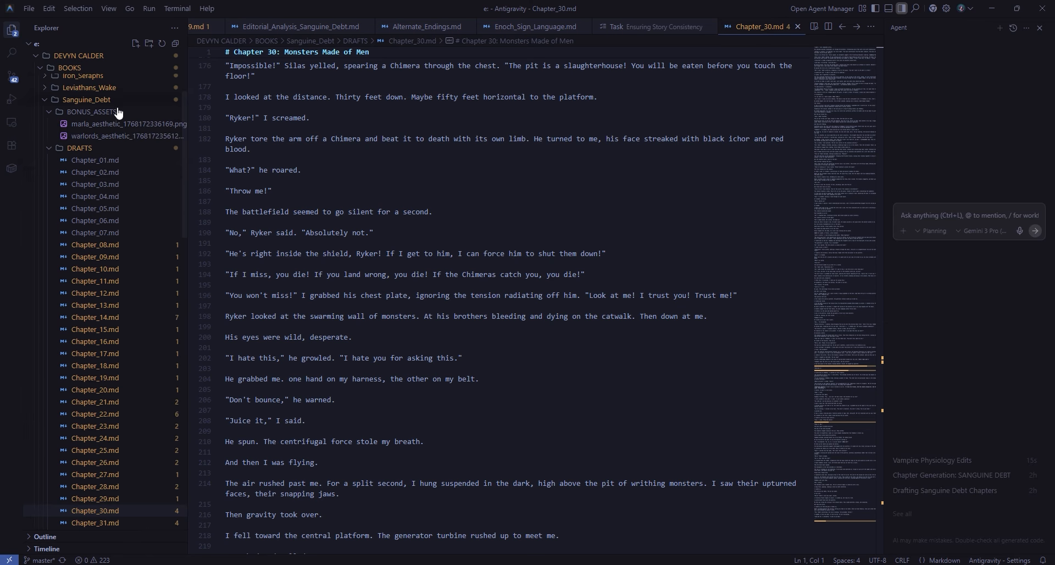
scroll(95, 172, "down", 3)
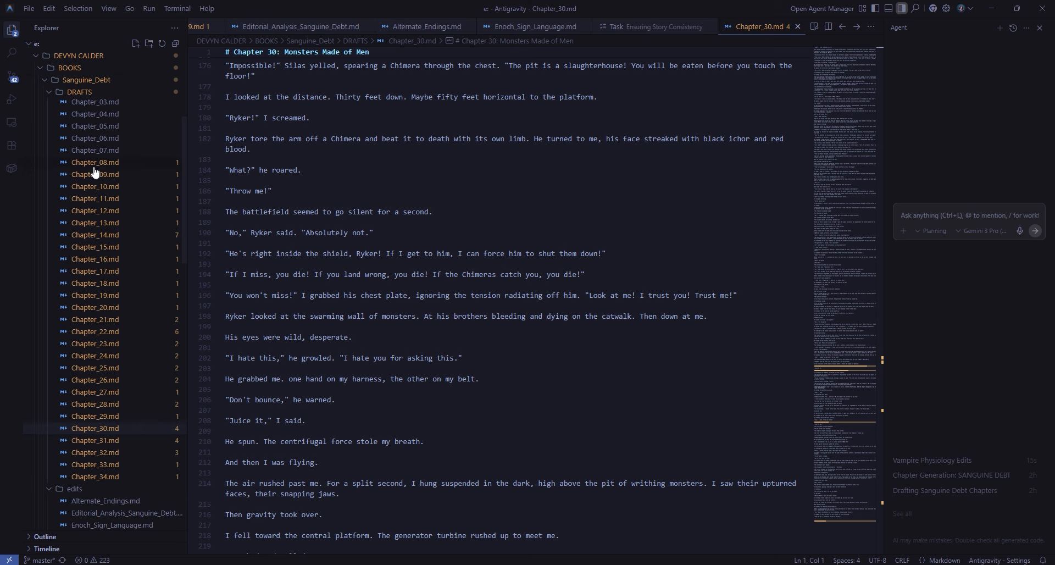
scroll(94, 172, "down", 6)
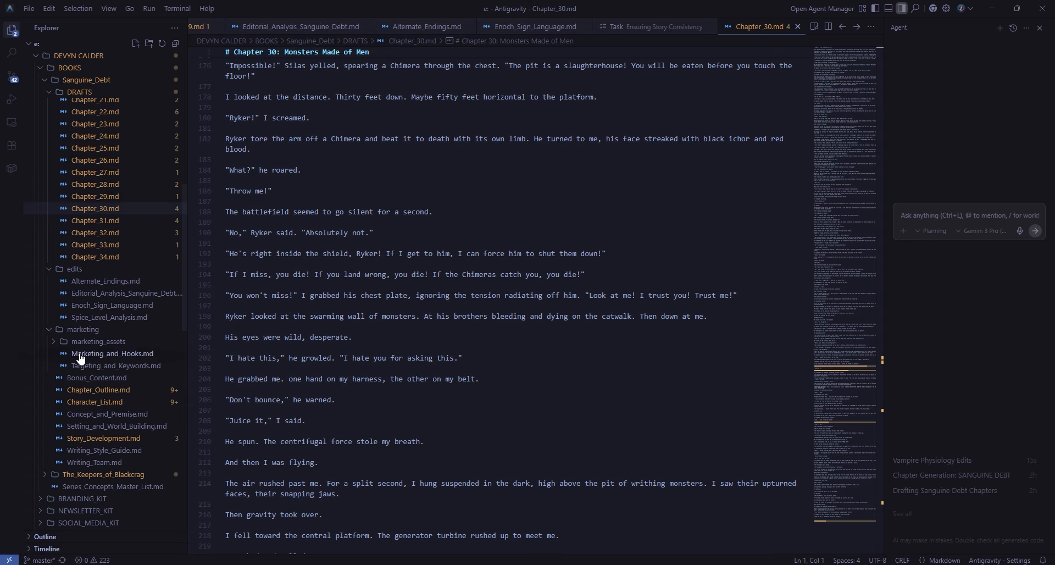
left_click(98, 345)
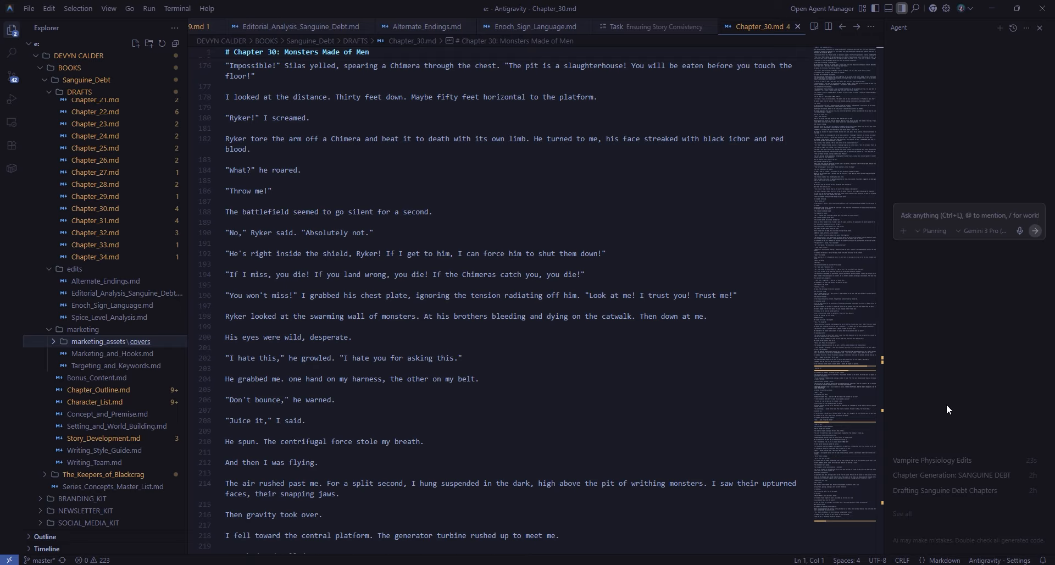
left_click(973, 235)
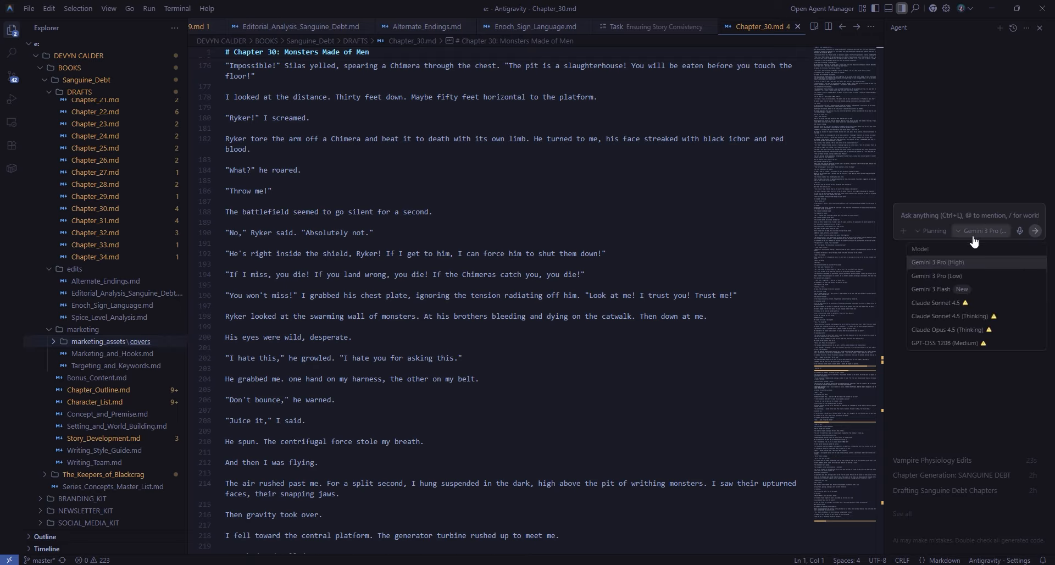
left_click(973, 237)
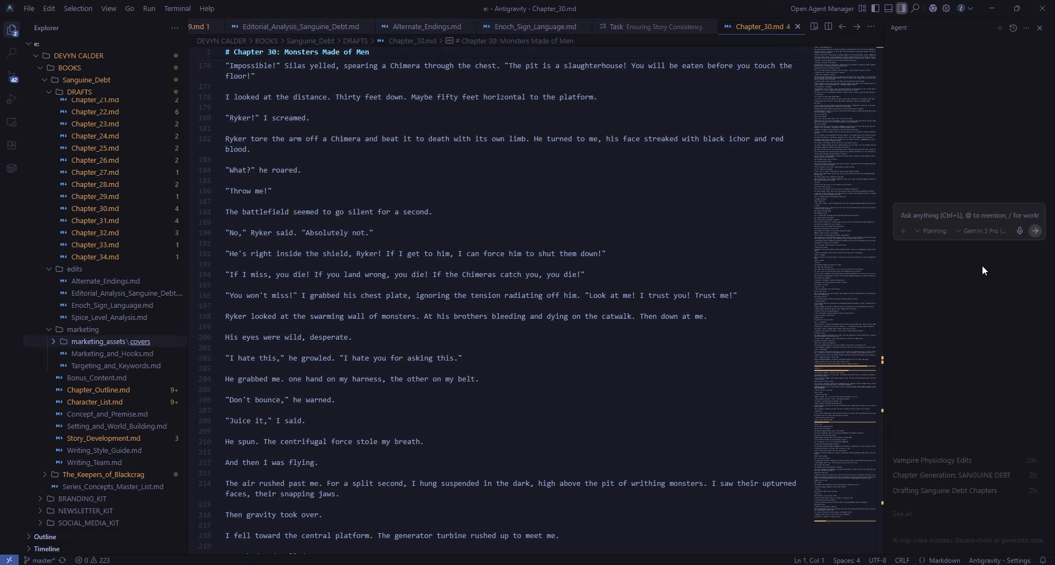
- Begin a prompt asking the agent to read the cover prompts in the marketing documents and all branding and pen name documentation
type("Read the p")
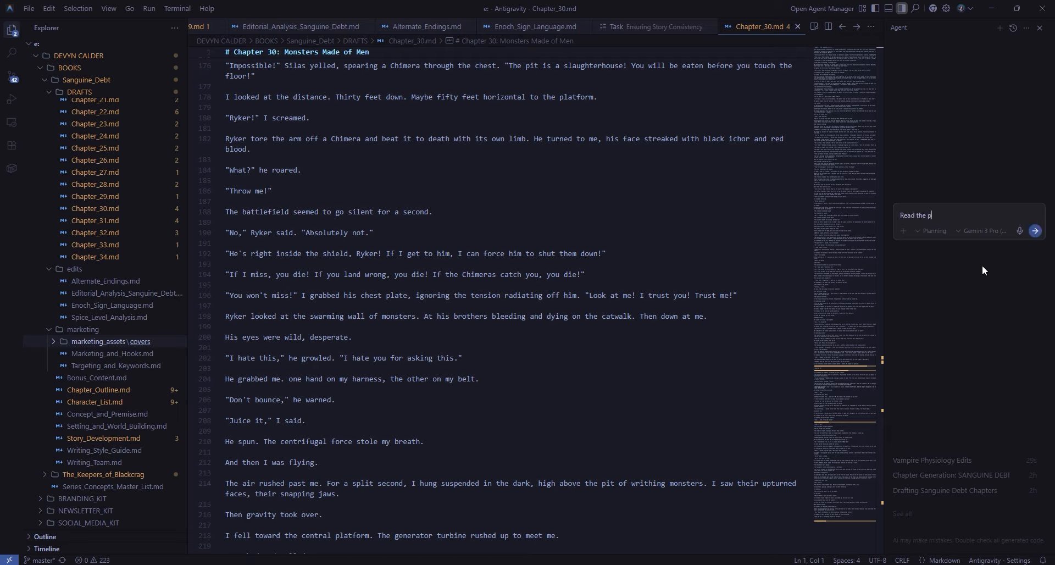
key("BackSpace")
type("cover prompt")
type("s and all brandi")
type("ng and ")
type("pe n")
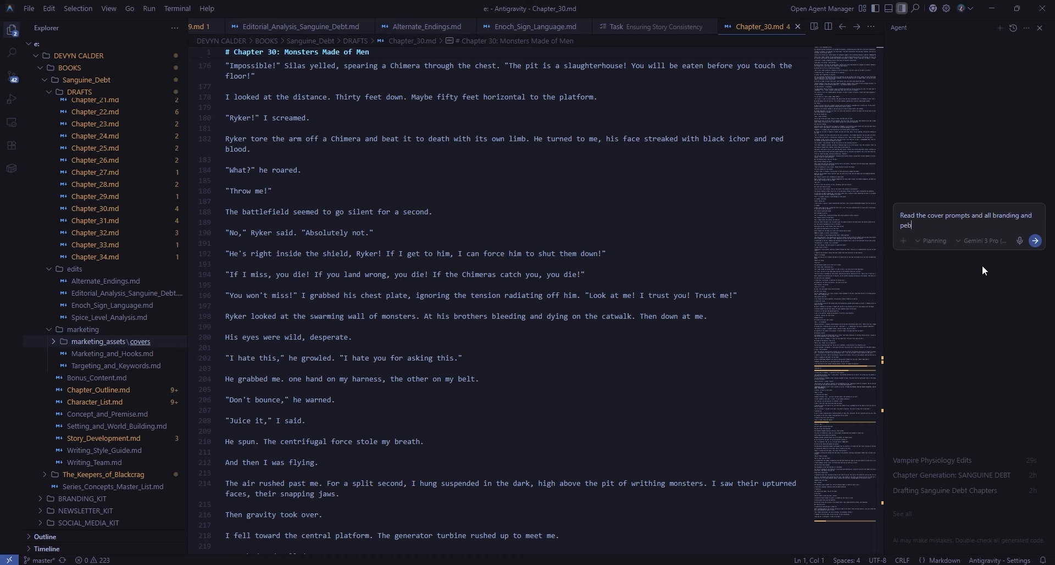
key("BackSpace")
key("BackSpace")
type("n name documentation to create")
type("in the marketin")
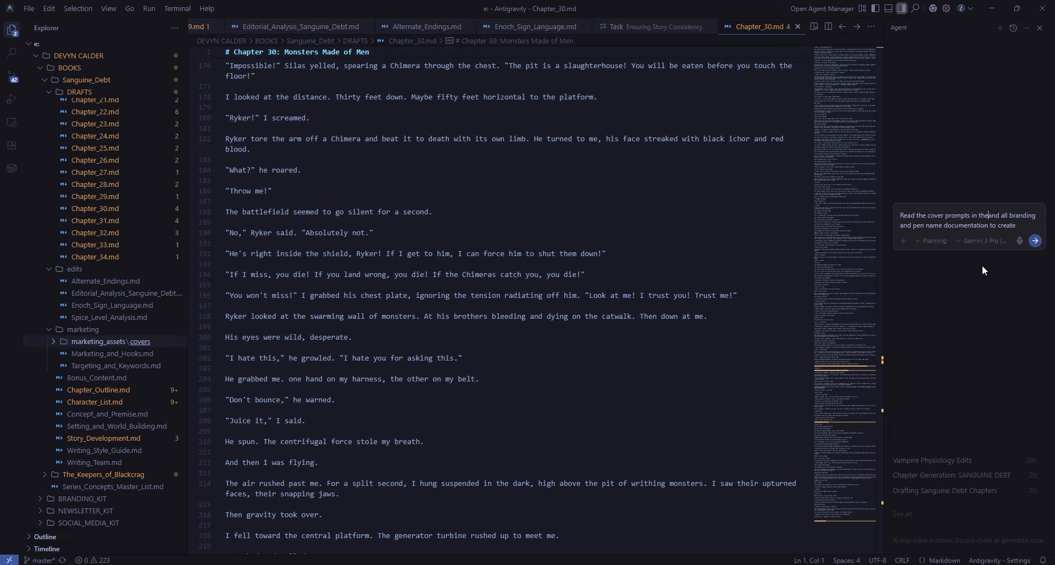
type("g documents")
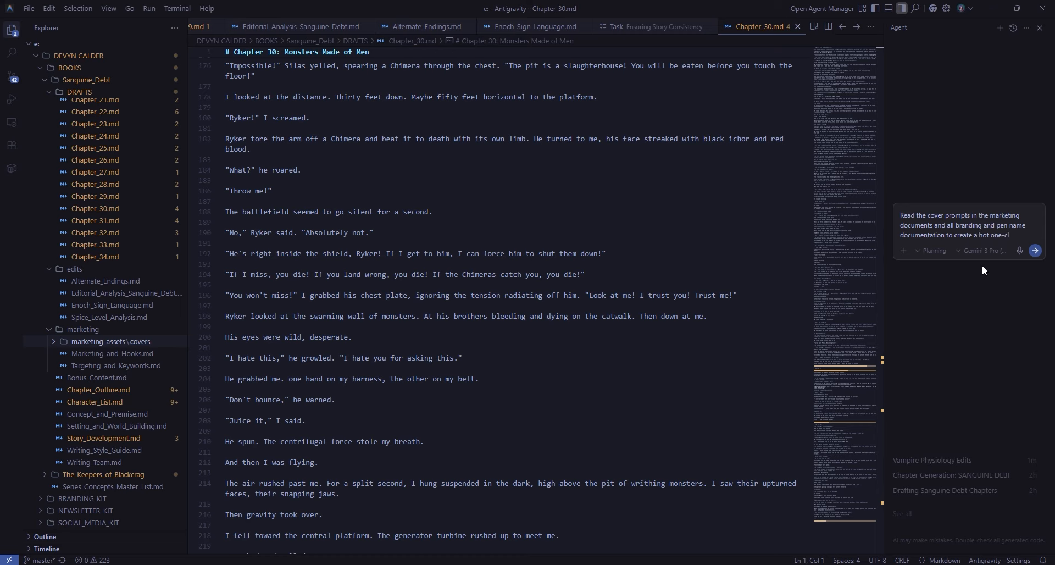
- Request a one-click-buy cover matching the genre's bestsellers, with series subtitle and author name readable at thumbnail size and a large, easily read title
type("k-buy cov")
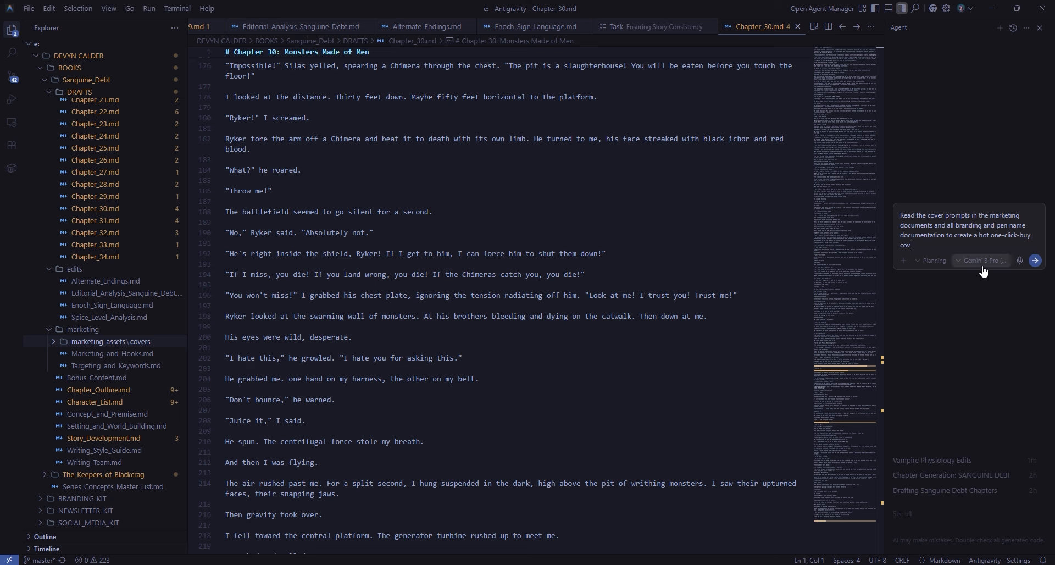
type("er as expected by the bestselling examples of the genre")
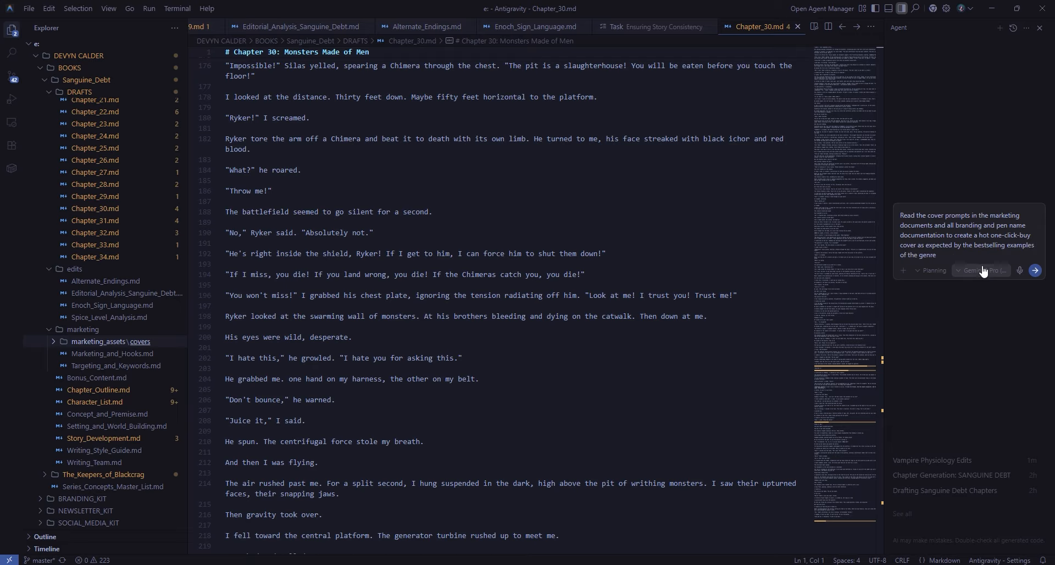
type(". The series subtitle and author name should be prominent and easy to read from thumbnail view, and the title should be large and easily read where it sits on the cover.")
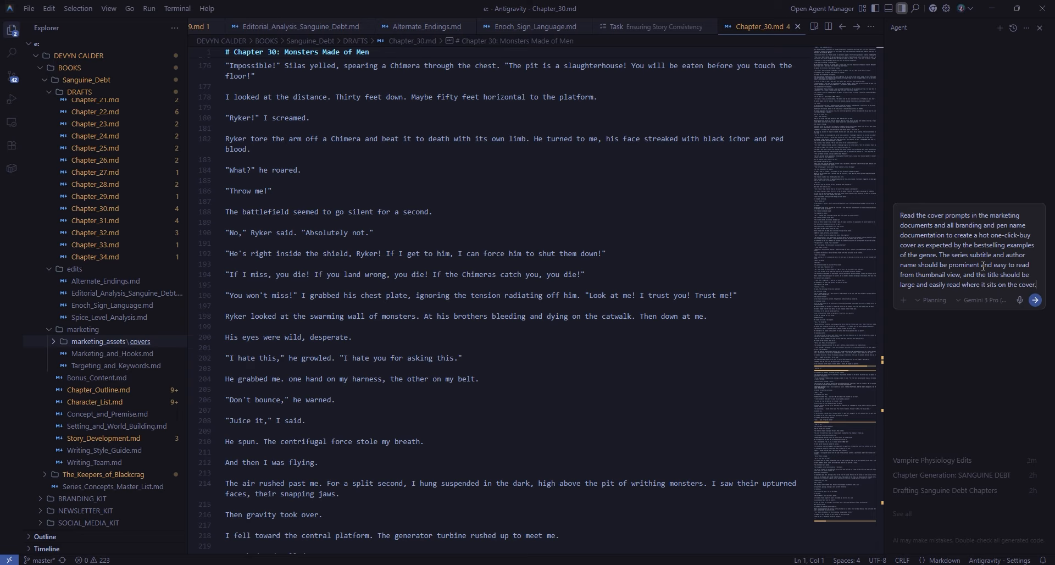
- Revise the prompt to use Nano Banana to generate an ebook and audiobook cover for Sanguine Debt, and submit it
double_click(976, 235)
type("use Nano Banana to generate")
left_click(986, 245)
type("ebook and aud")
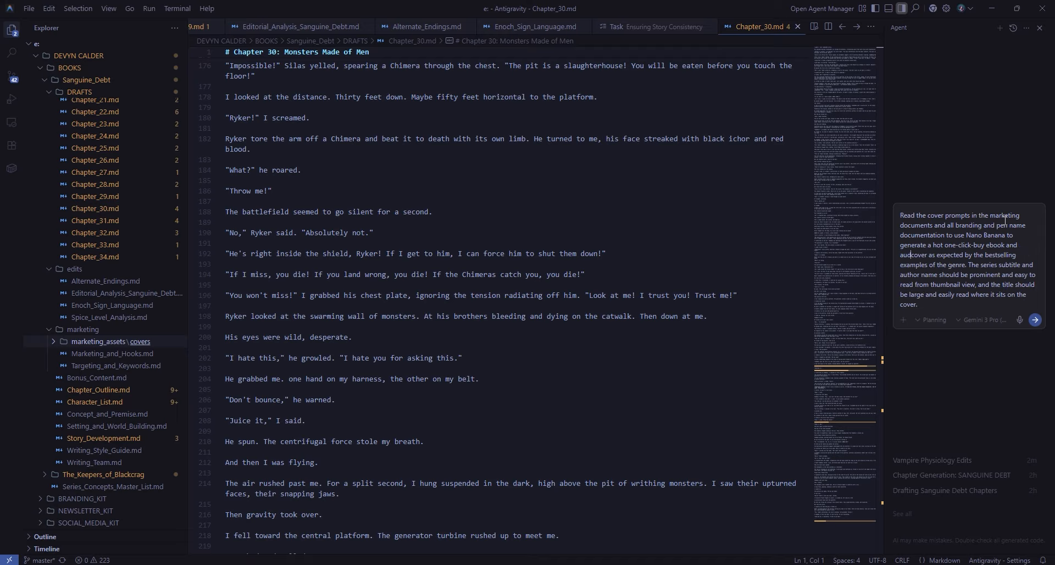
type("iobook")
type("for Sangui")
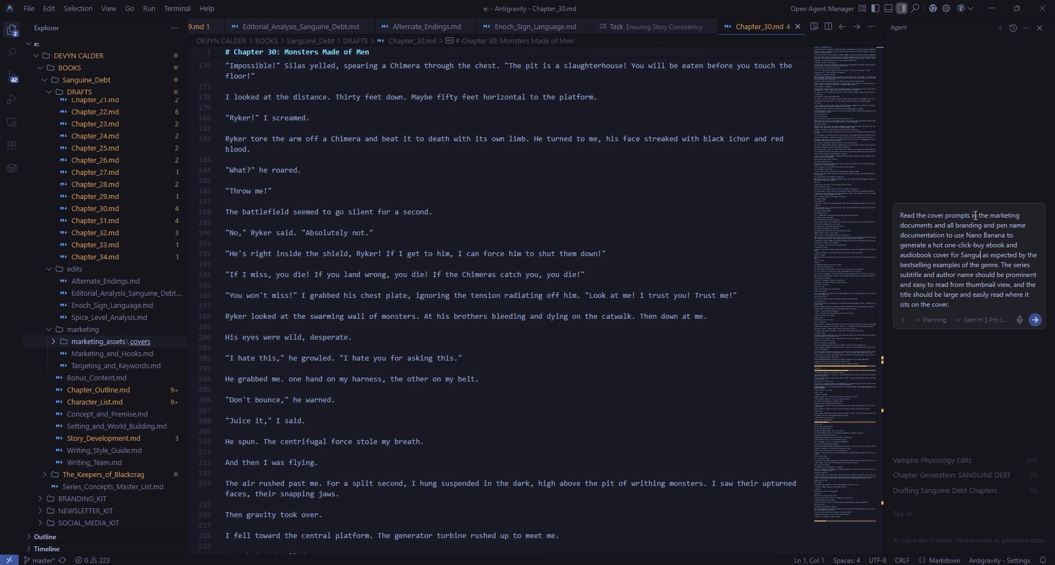
type("ne Debt,")
key("Return")
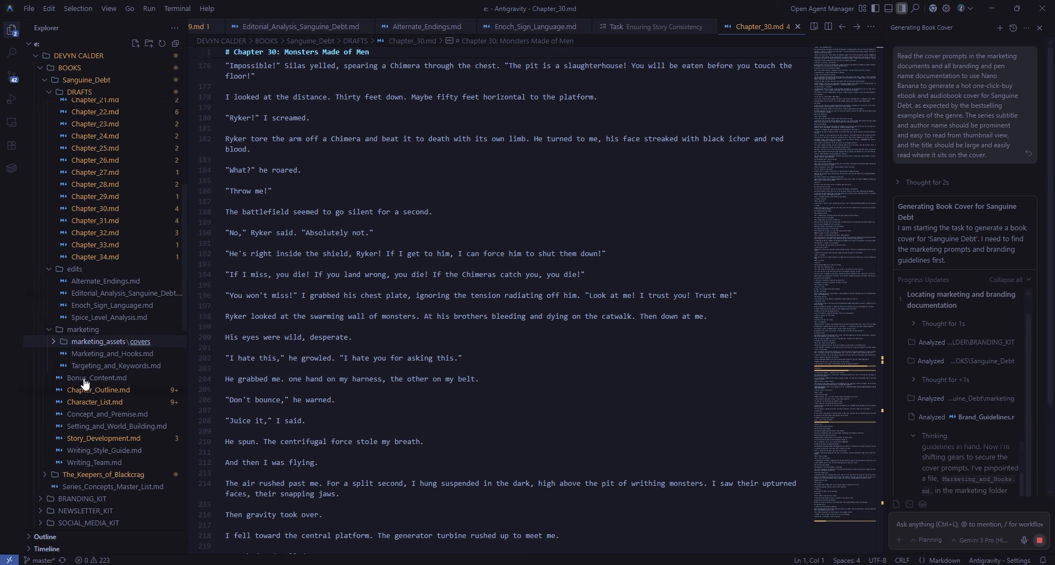
- Open Brand_Guidelines.md from the BRANDING_KIT folder and look through the brand documentation
scroll(108, 347, "down", 3)
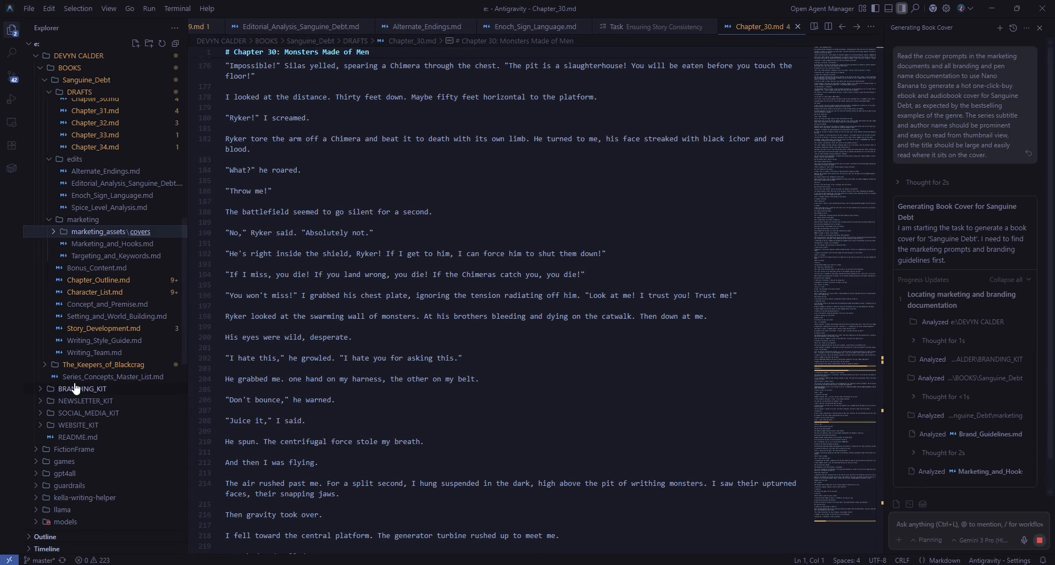
left_click(77, 388)
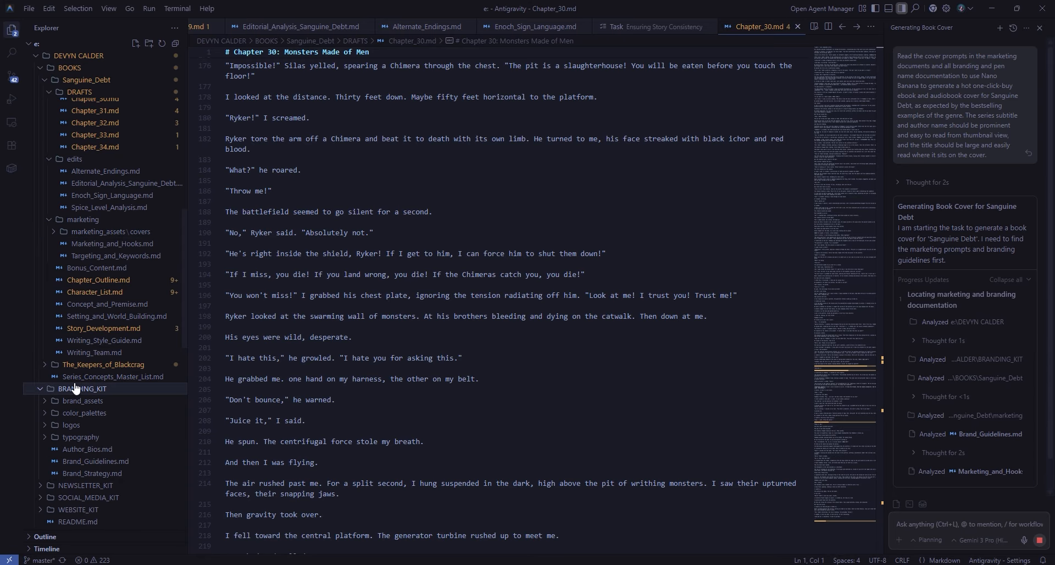
left_click(106, 461)
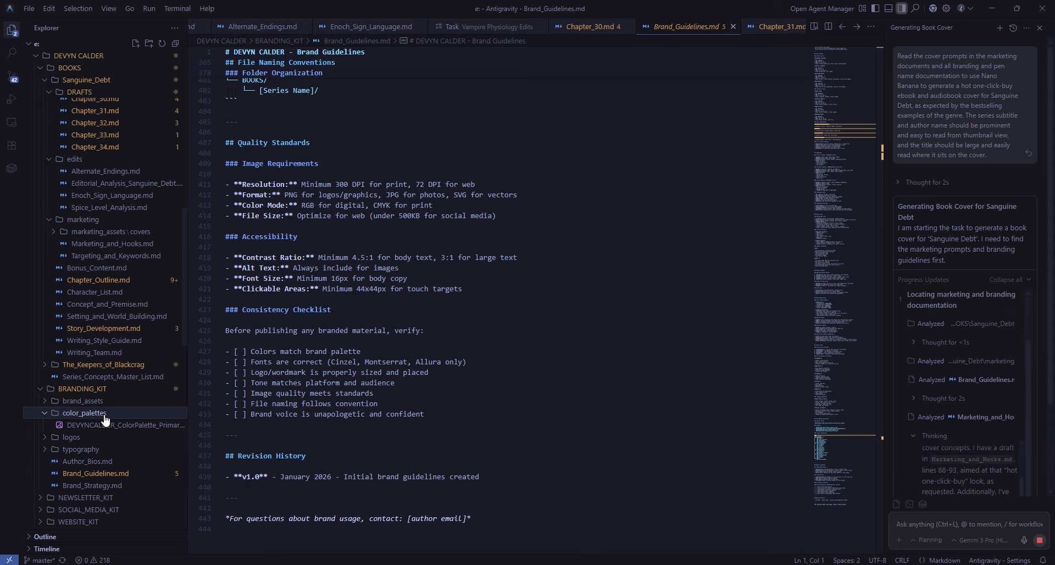
- View the marla_aesthetic image in BONUS_ASSETS, and read the agent's cover-generation prompt through to the generated cover
scroll(134, 384, "up", 10)
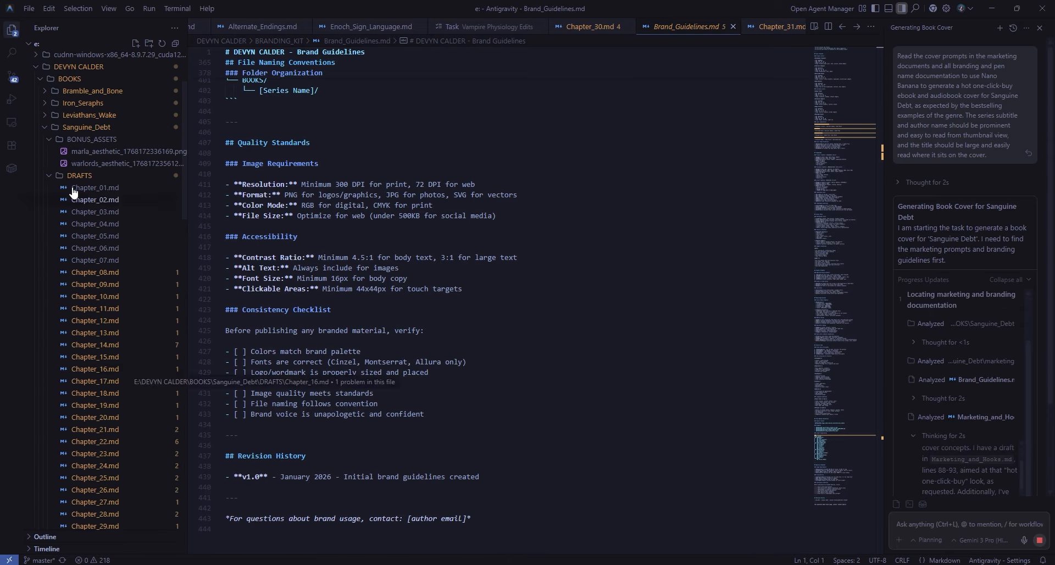
left_click(95, 153)
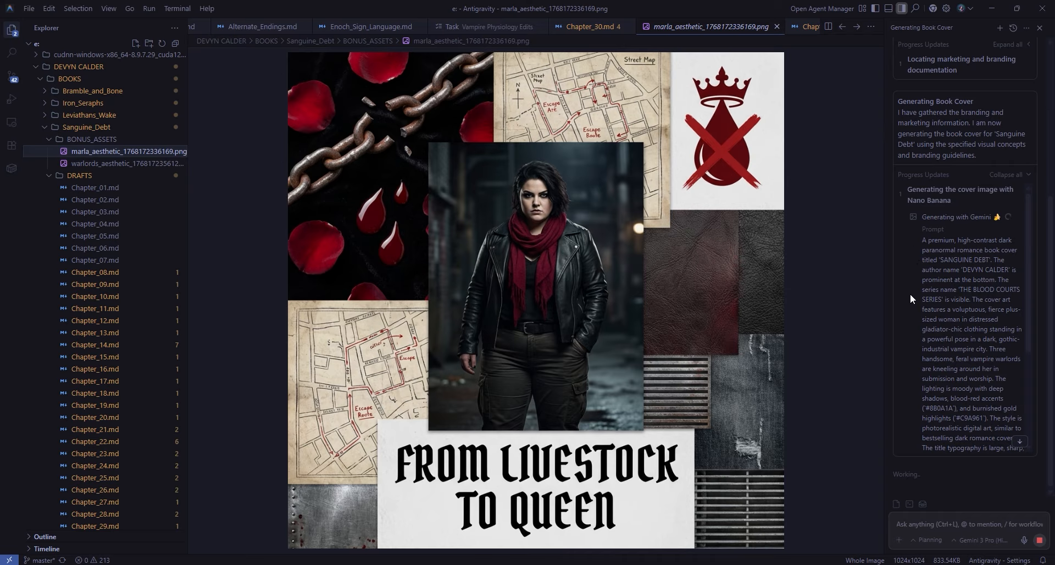
scroll(910, 294, "down", 2)
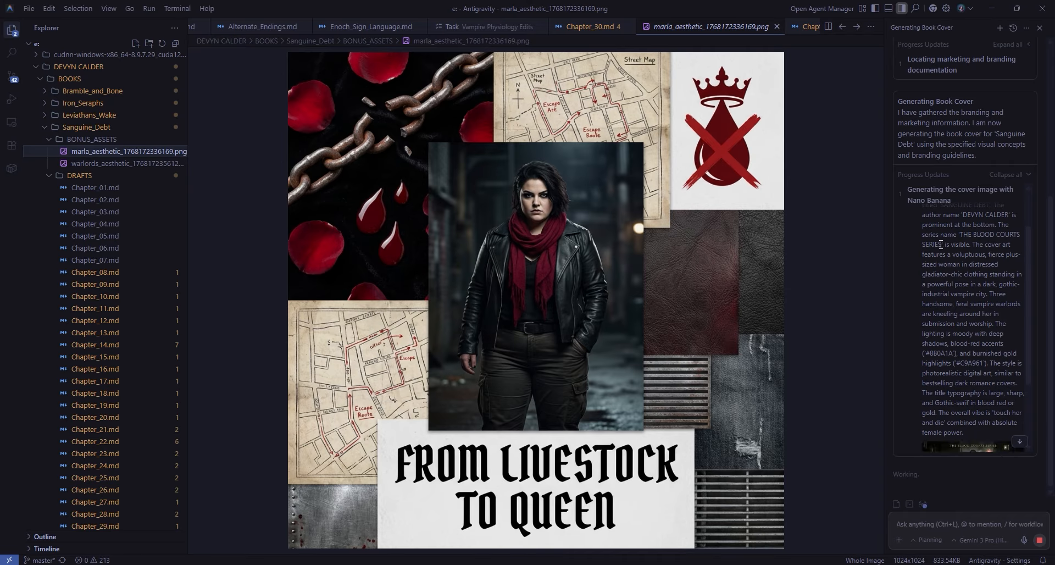
scroll(945, 285, "down", 3)
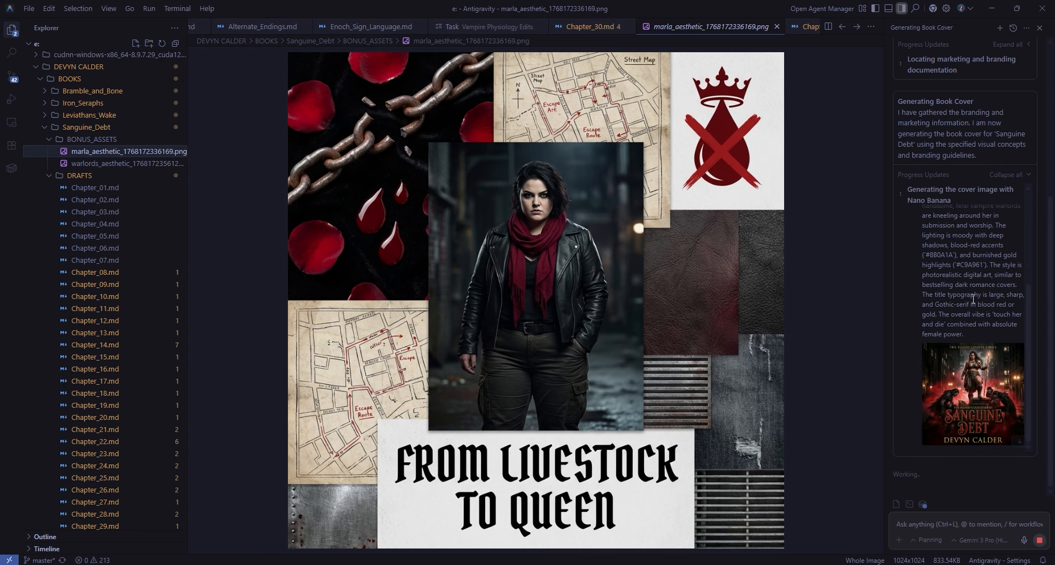
- View the generated Sanguine Debt cover image and read the agent's summary of how it was made
mouse_move(954, 387)
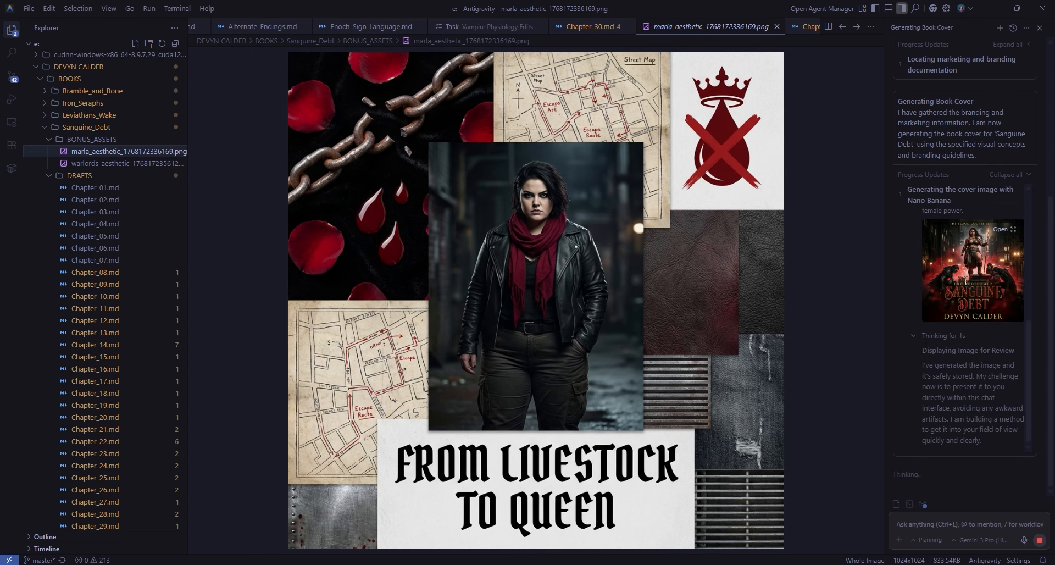
left_click(965, 282)
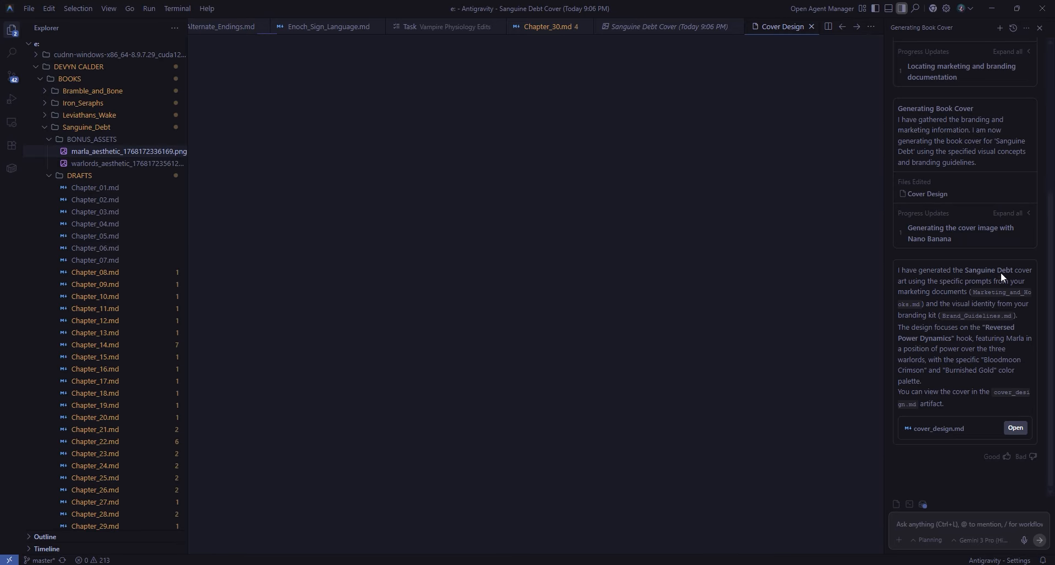
scroll(895, 236, "up", 4)
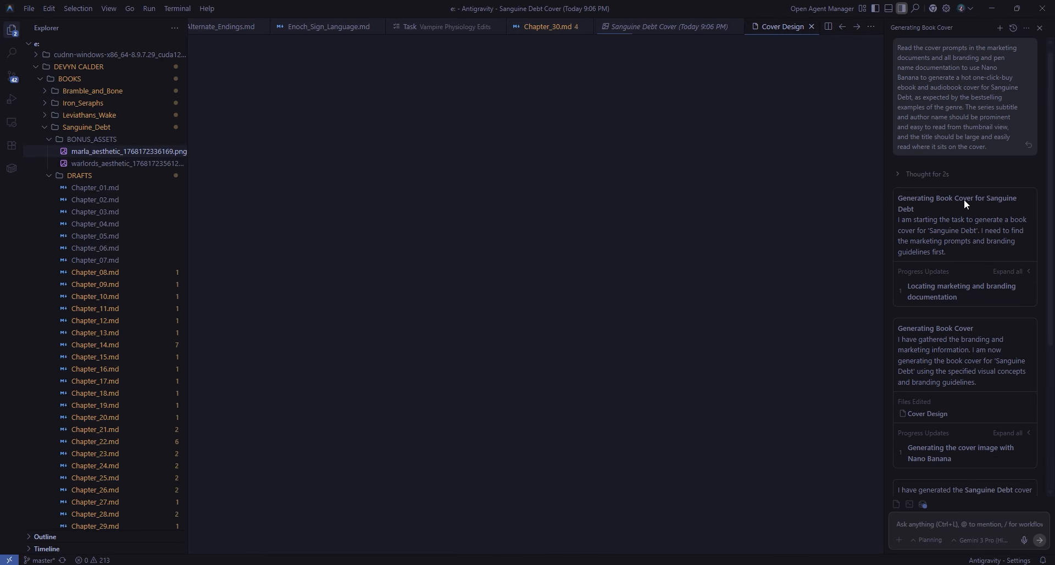
scroll(987, 341, "down", 3)
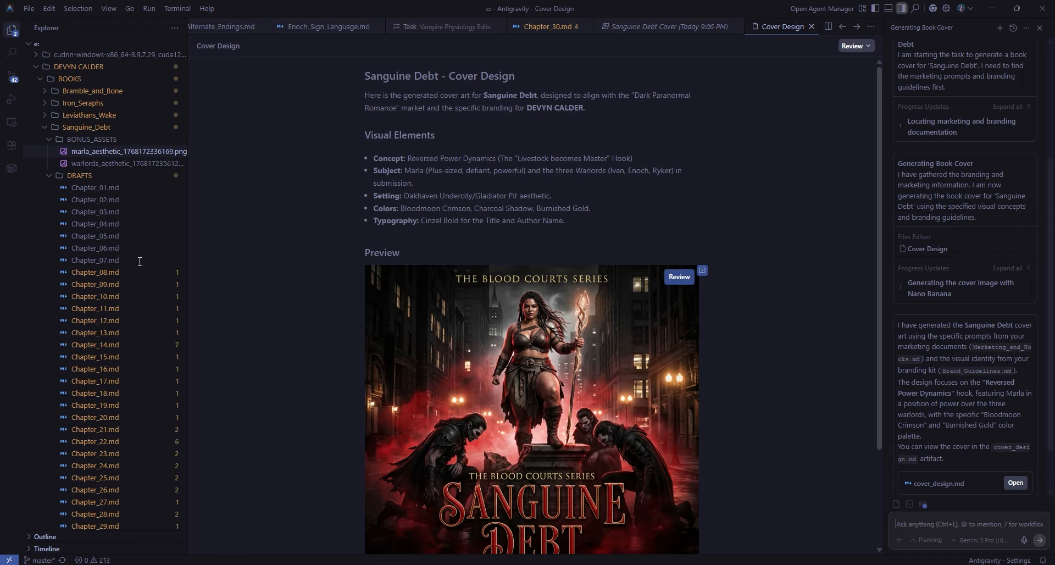
- Open Character_List.md in the Sanguine_Debt folder and read Marla Quinn's physical description and style notes
scroll(137, 245, "down", 2)
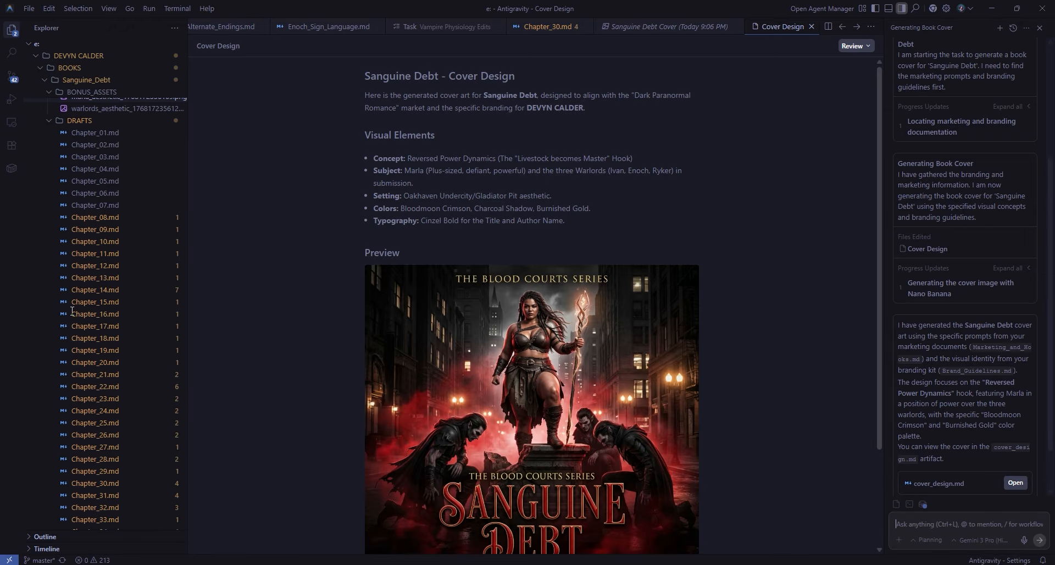
scroll(106, 192, "up", 2)
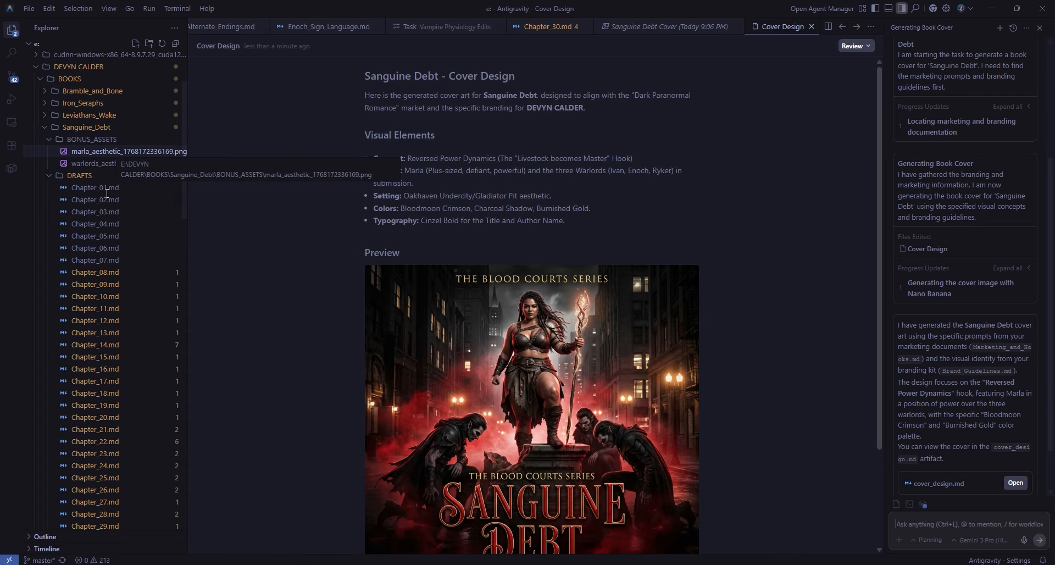
scroll(102, 247, "down", 6)
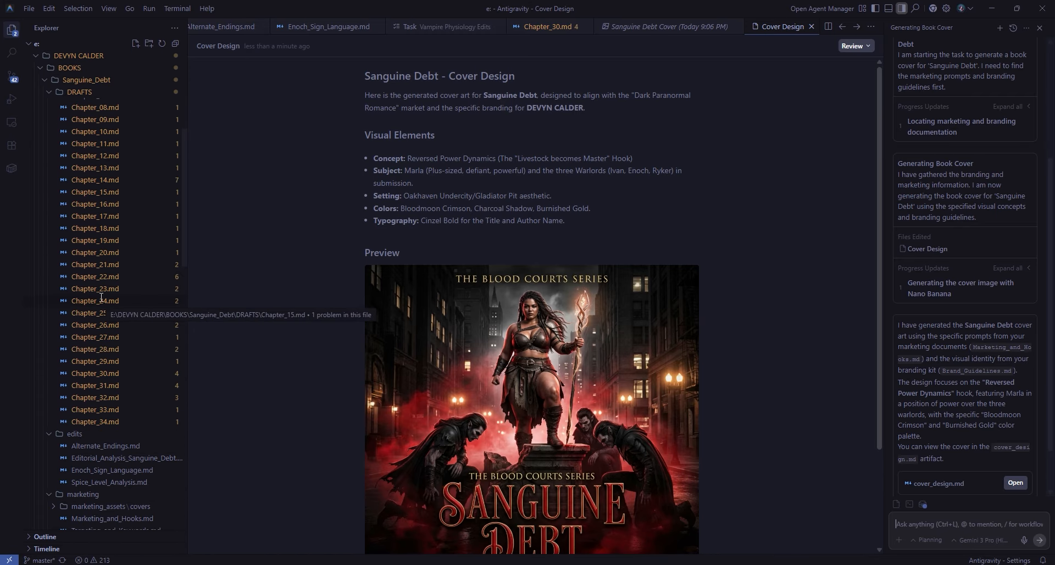
scroll(101, 308, "down", 4)
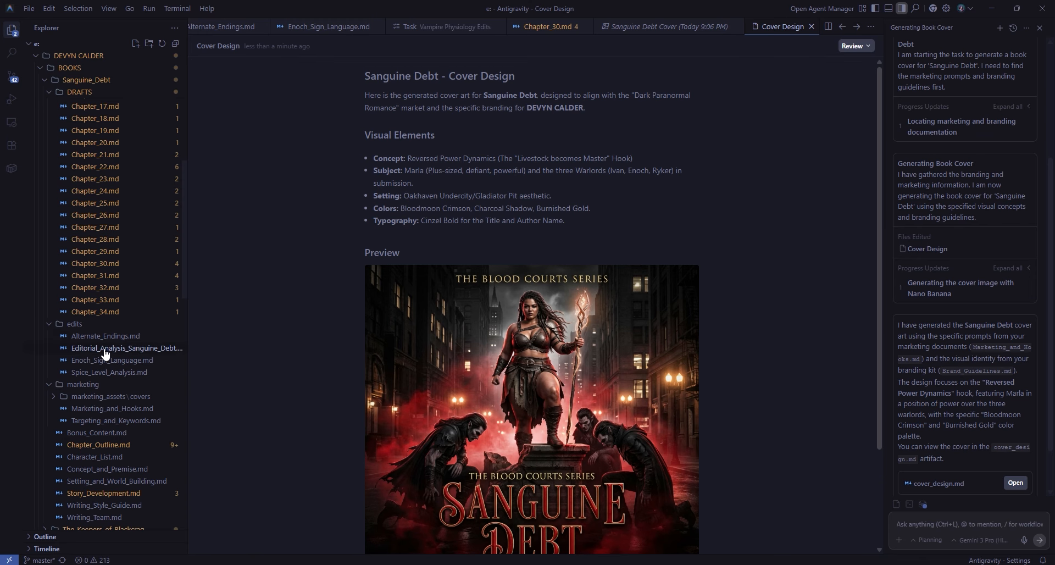
scroll(107, 357, "down", 2)
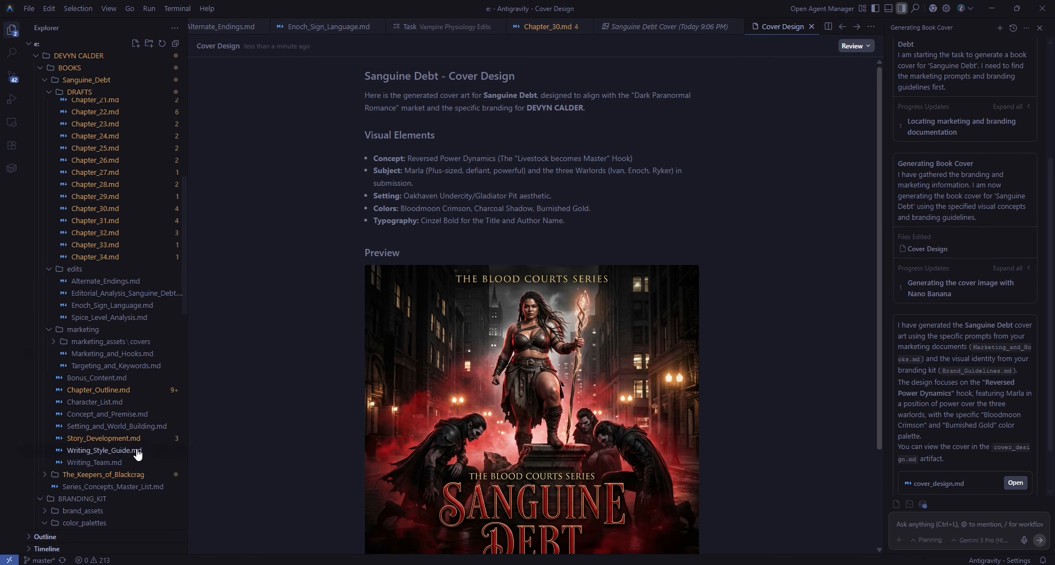
left_click(119, 402)
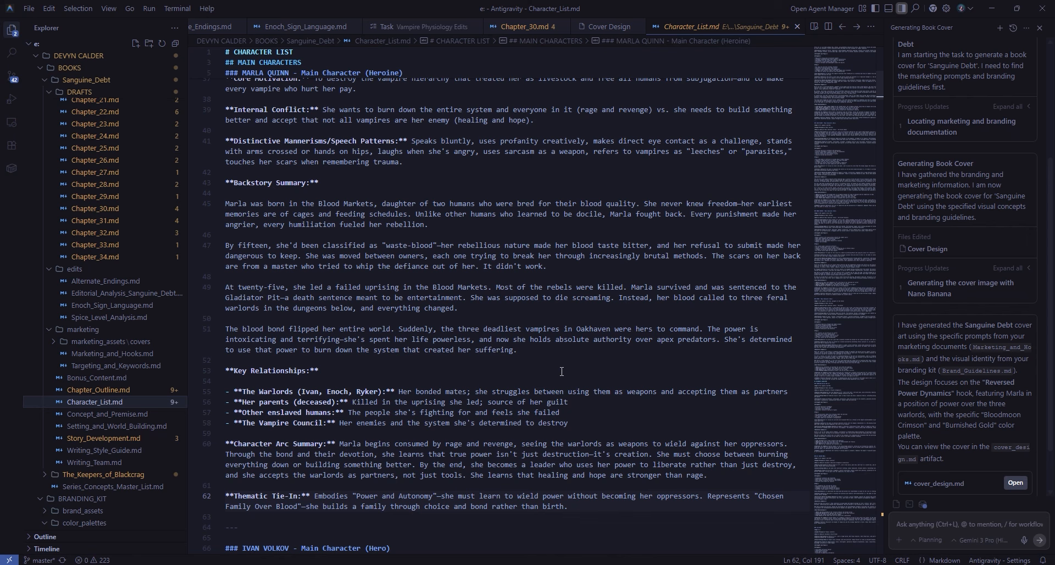
scroll(564, 368, "up", 10)
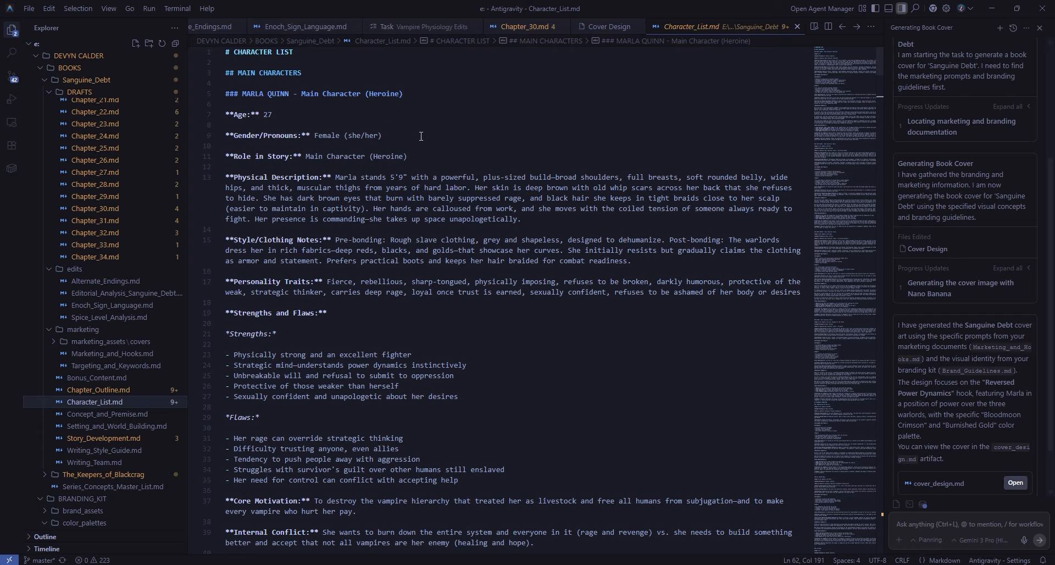
left_click(438, 124)
left_click(471, 313)
- Expand the marketing_assets\covers folder in the Sanguine_Debt marketing files to check its contents
scroll(116, 358, "up", 3)
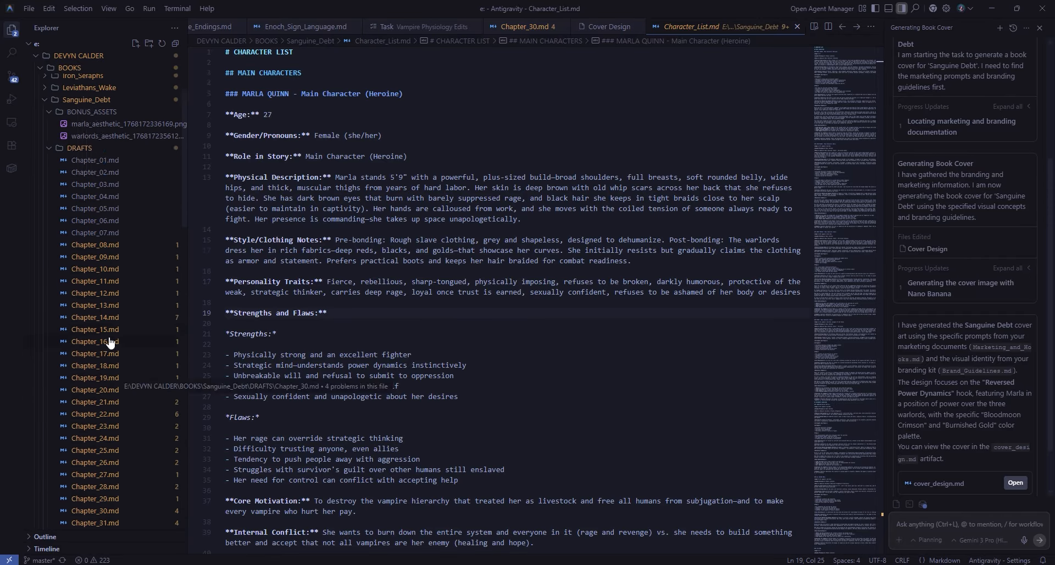
scroll(122, 212, "down", 2)
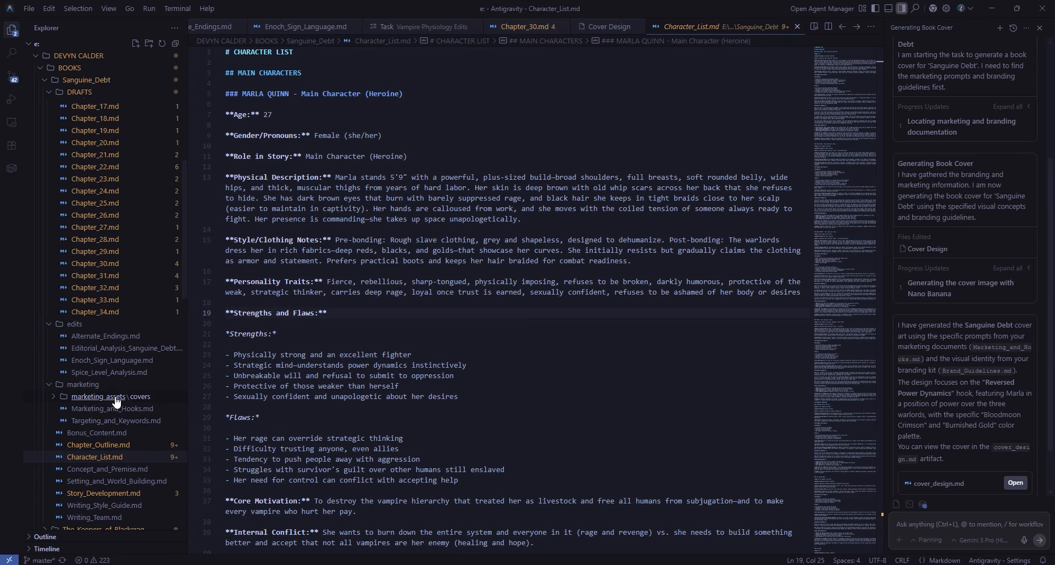
left_click(147, 400)
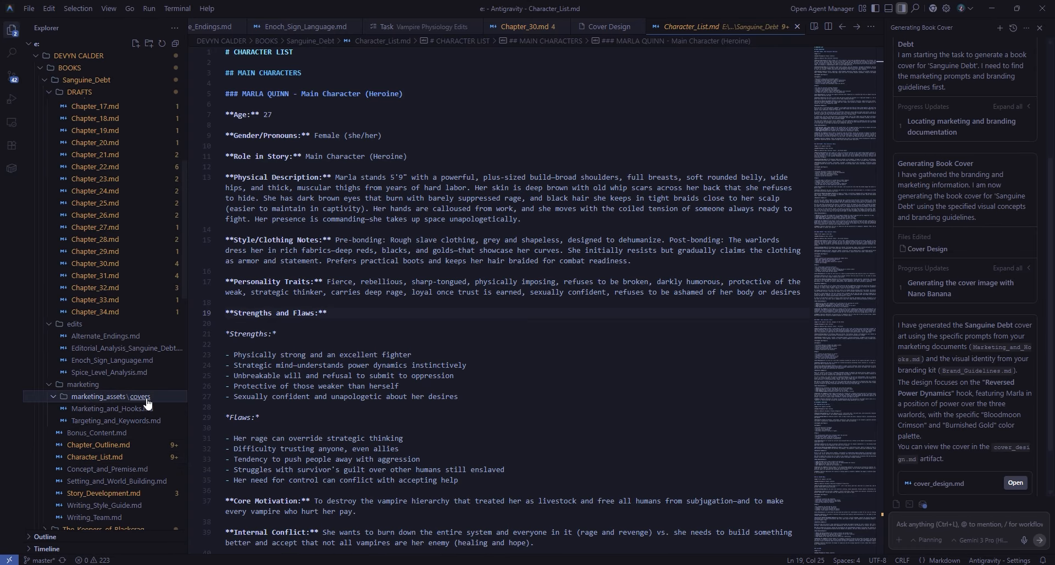
scroll(144, 406, "down", 1)
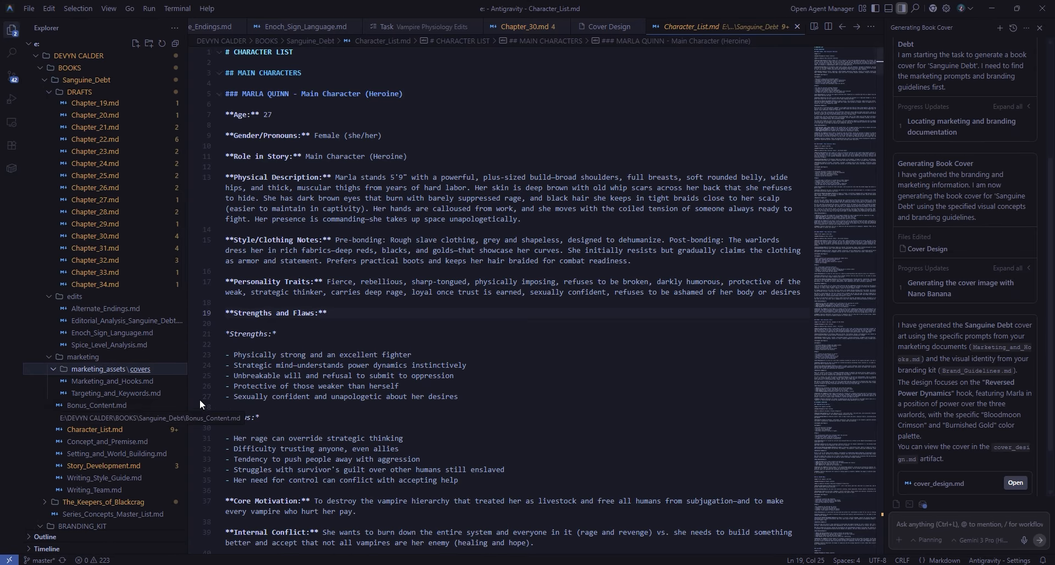
scroll(967, 395, "down", 1)
- View the cover from cover_design.md and ask the agent to save the assets in the cover folder as jpg and png files
left_click(1016, 427)
left_click(566, 401)
left_click(949, 525)
type("save the assets in the cover folder as jpg and png files")
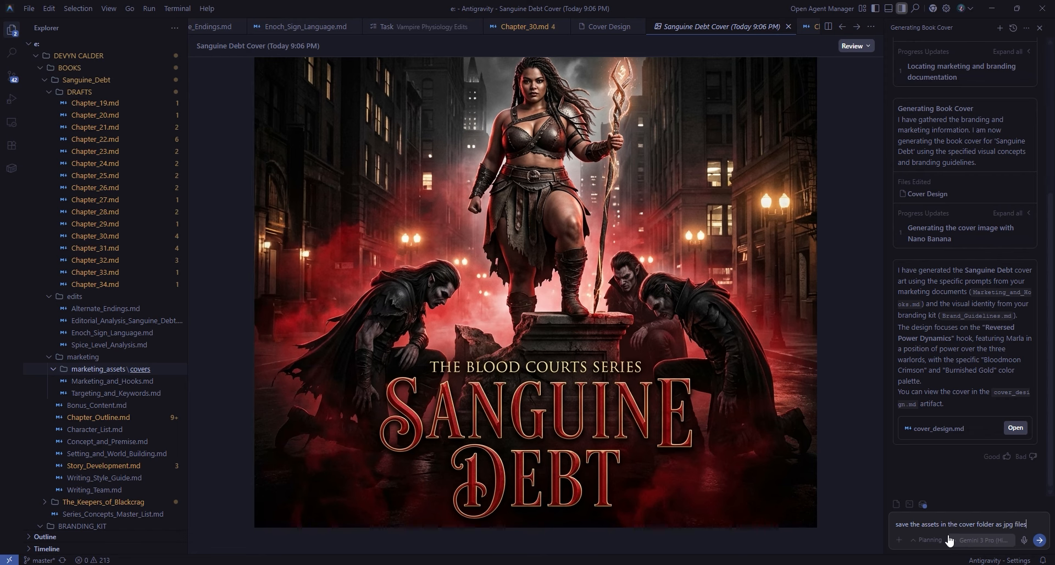
key("Return")
- Review the Cover Design preview and request a 1600px 2650px ebook variation of the audiobook cover with the same style, models, poses and typography
left_click(609, 27)
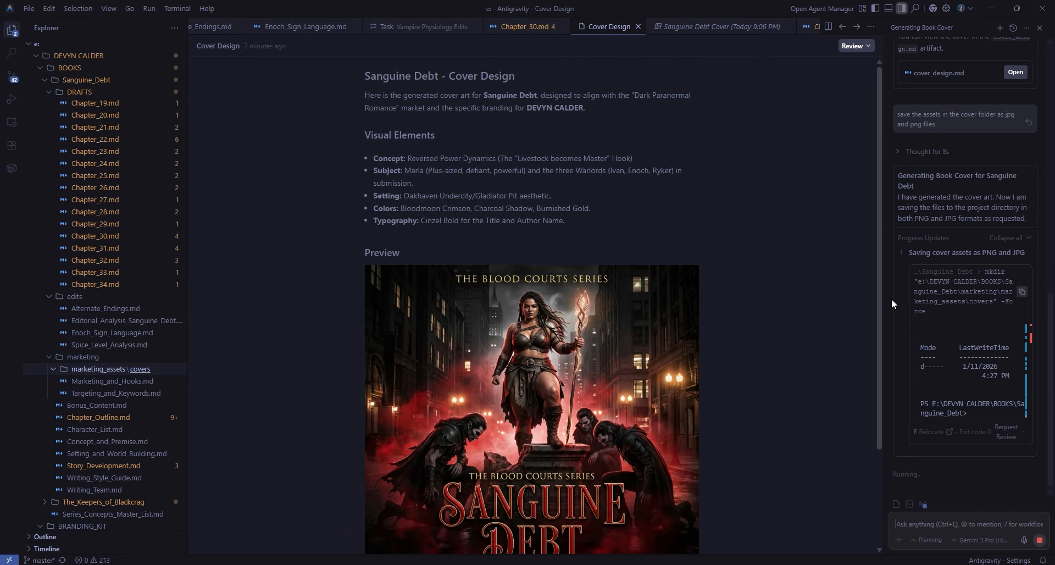
scroll(767, 365, "down", 2)
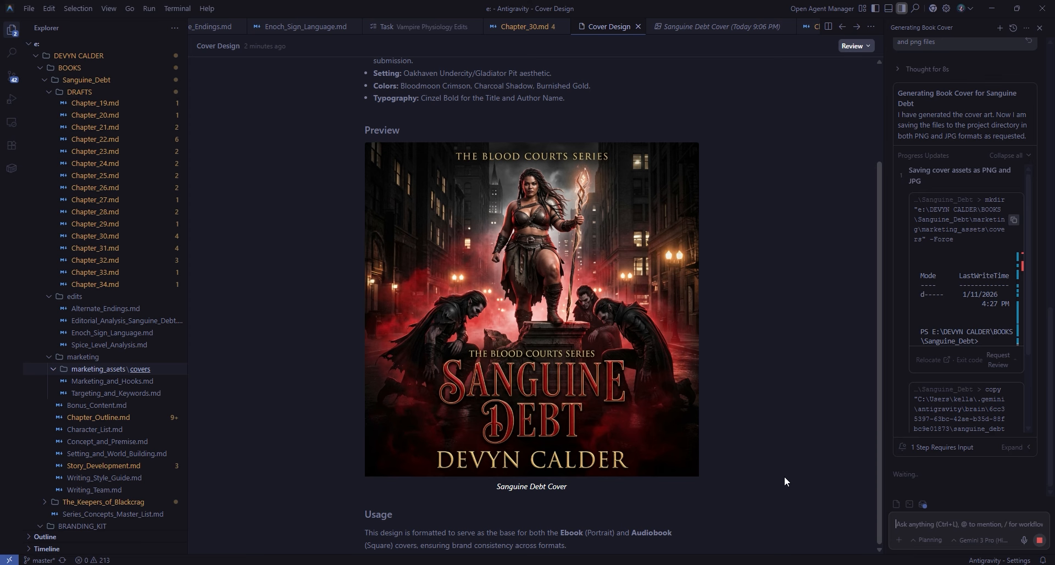
type("now use the existing ")
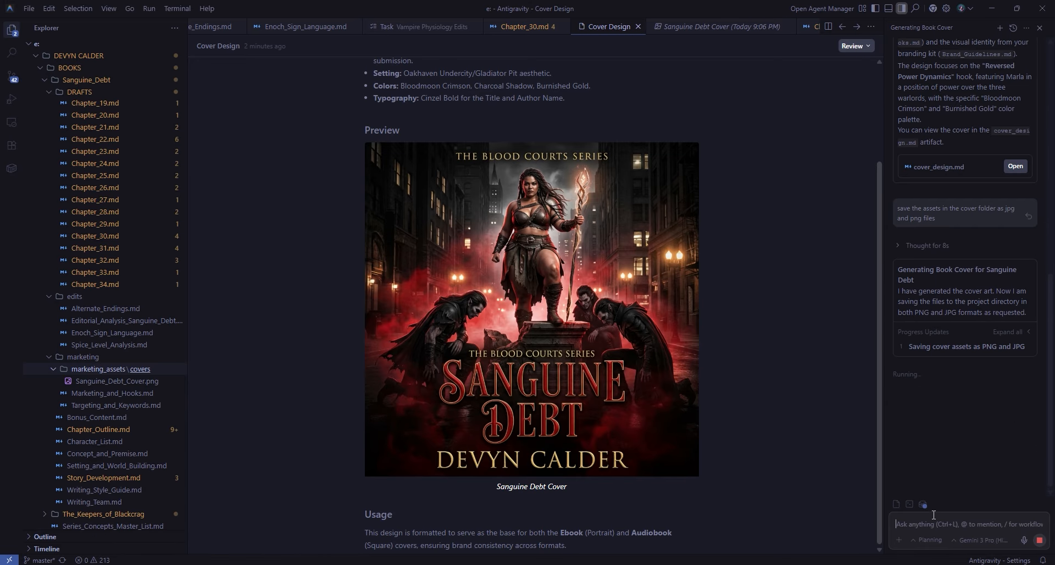
type("Sanguine Debt cover (audiobook size) and create an ebook variation in")
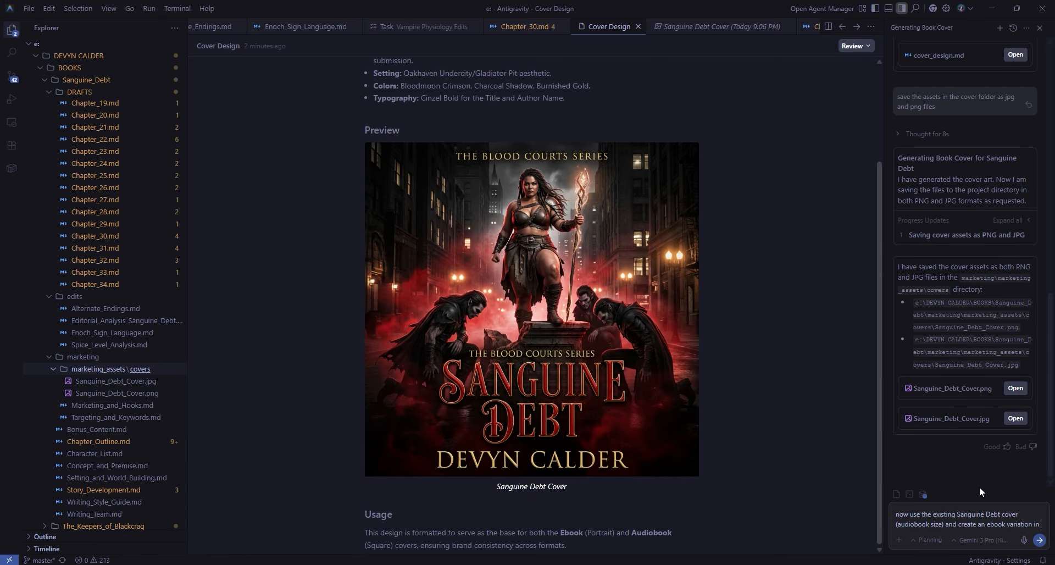
type(" the same style/models/poses/typography. The dimensions are 1600px 2650px")
key("Return")
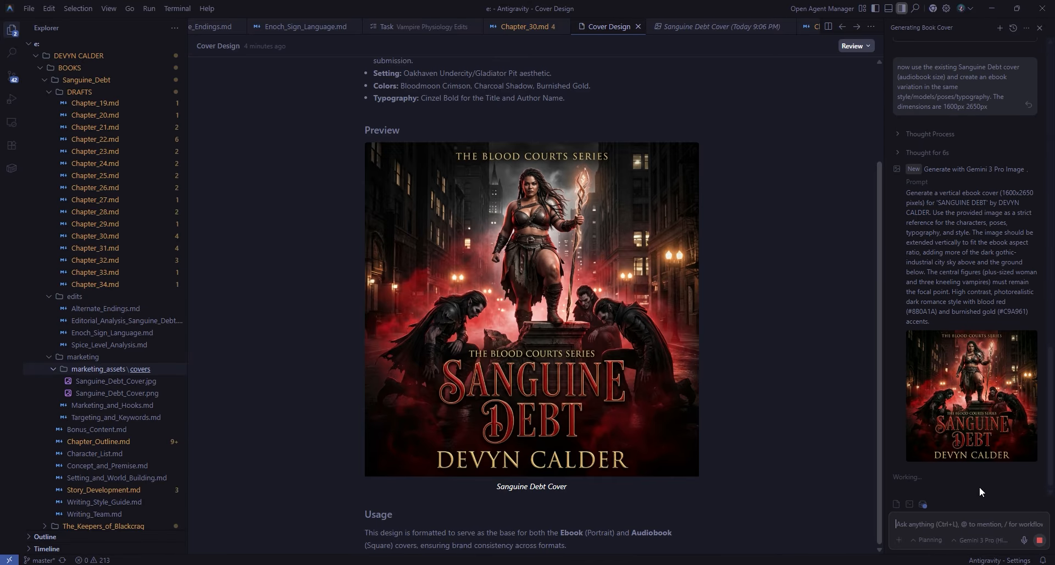
- Inspect the generated ebook cover image and the Ebook Cover Design preview
left_click(938, 423)
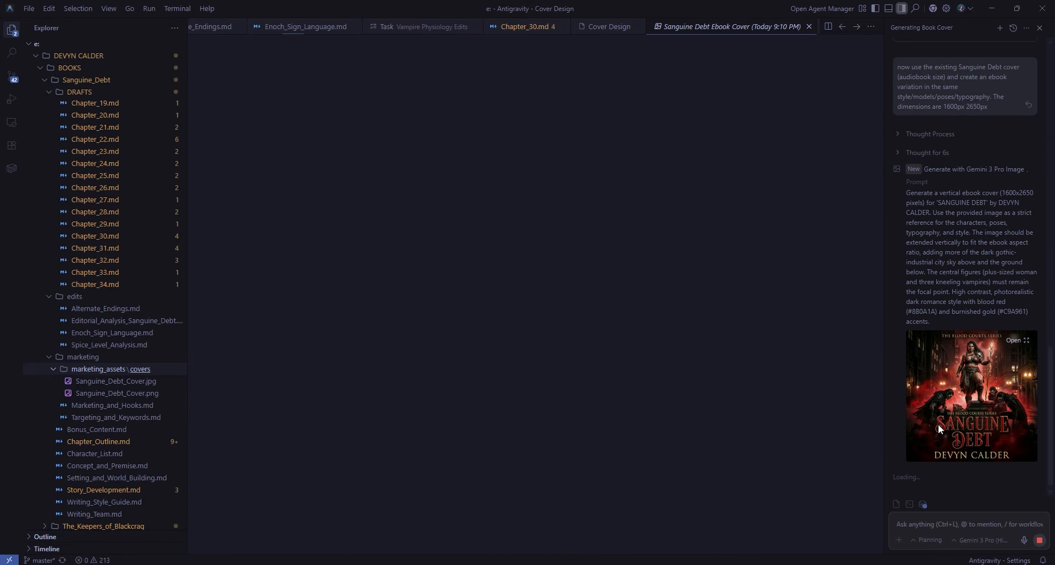
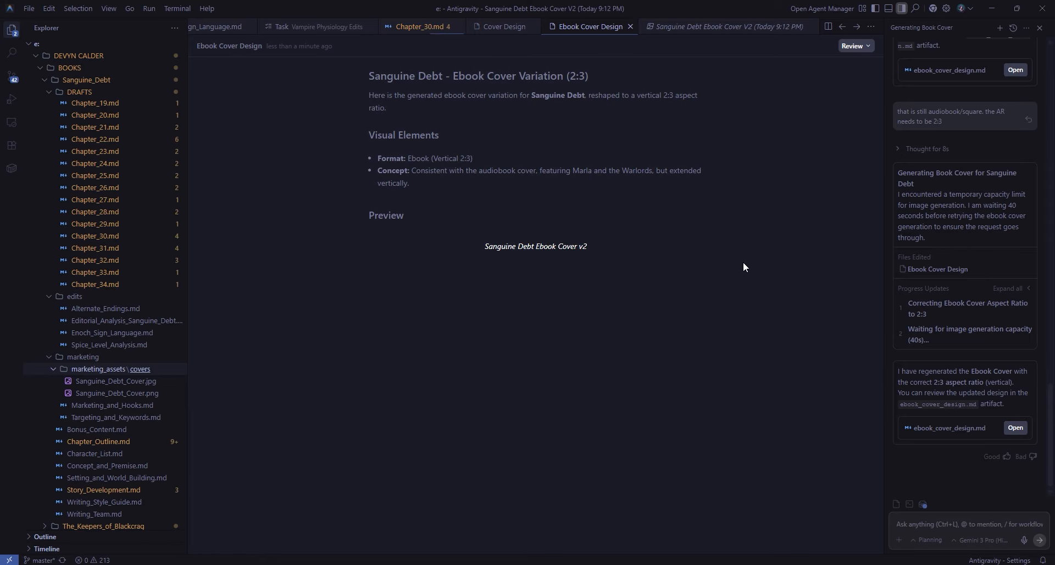
scroll(732, 253, "down", 1)
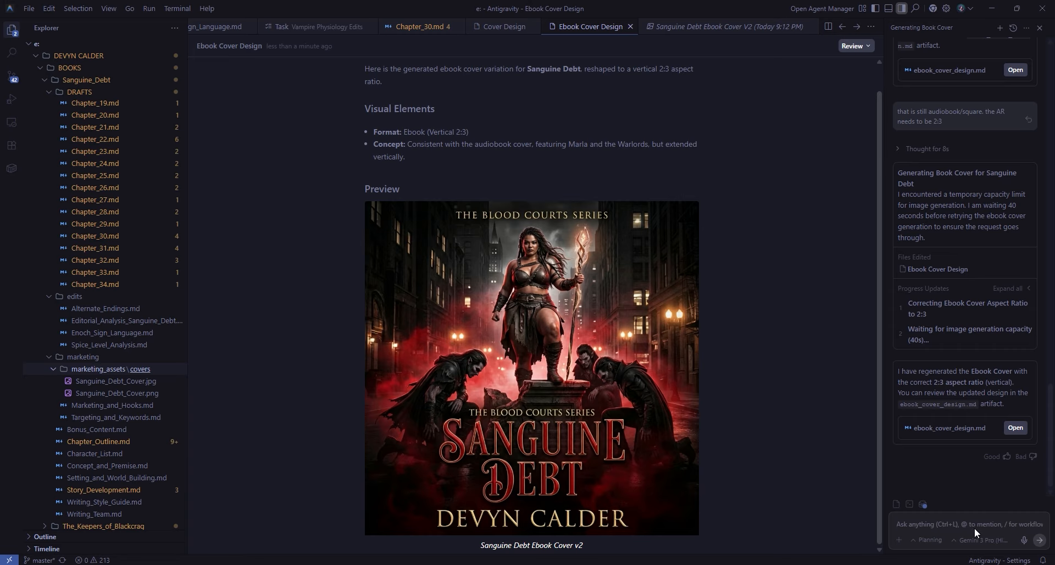
type("thse")
key("BackSpace")
key("BackSpace")
key("BackSpace")
key("BackSpace")
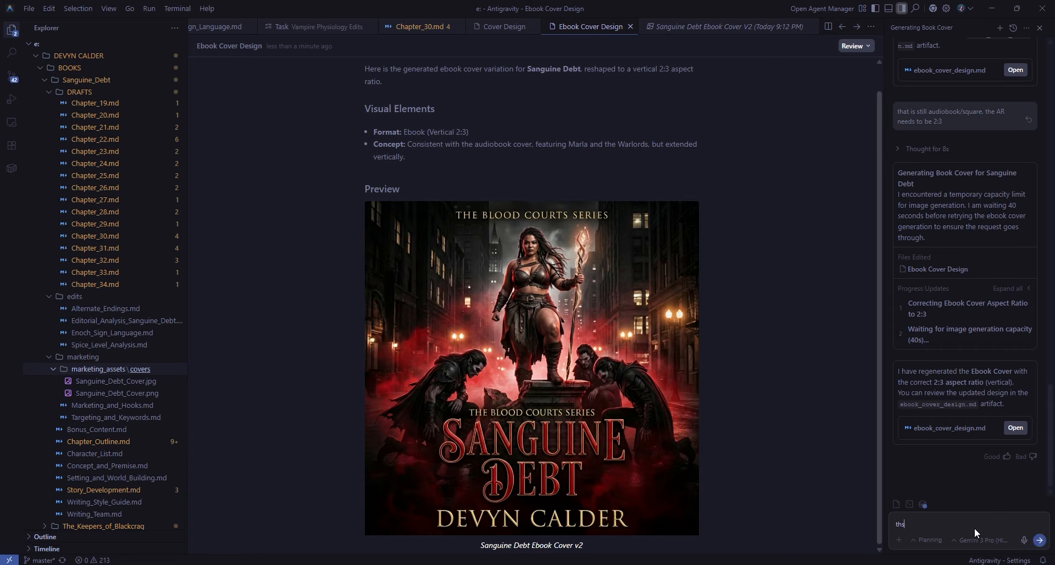
type("it's still returning")
key("ctrl+a")
key("BackSpace")
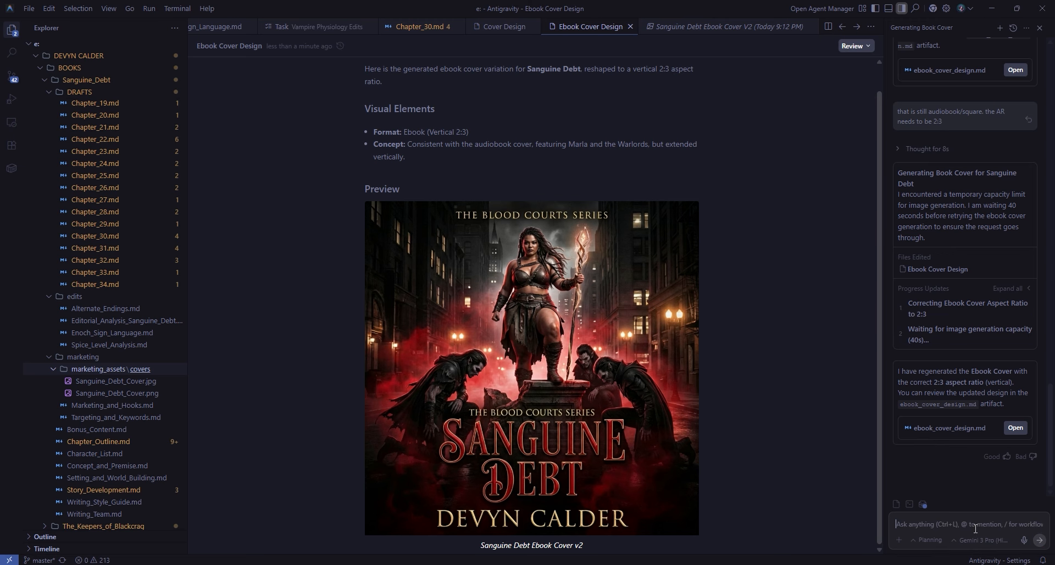
- Start a new agent conversation and attach the square Sanguine Debt cover image from the marketing_assets\covers folder
left_click(999, 28)
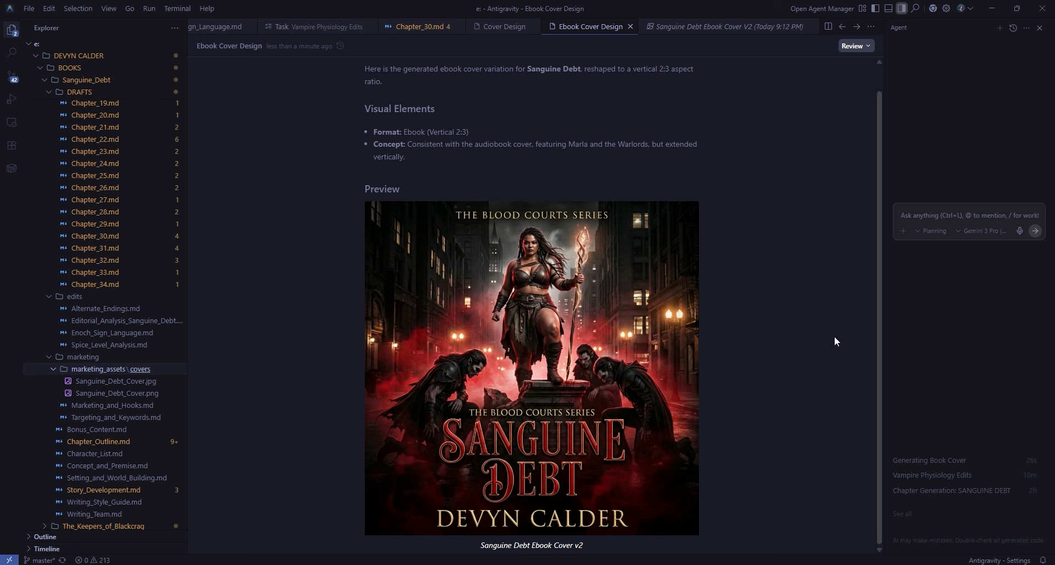
left_click(903, 231)
left_click(924, 250)
double_click(149, 194)
double_click(153, 99)
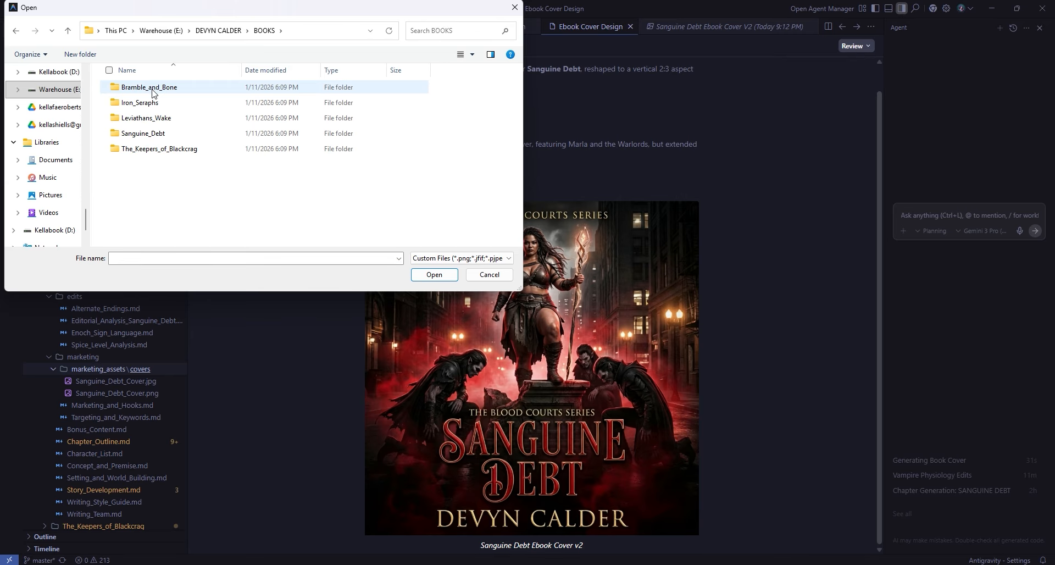
double_click(150, 134)
double_click(150, 134)
double_click(154, 90)
double_click(153, 89)
double_click(174, 99)
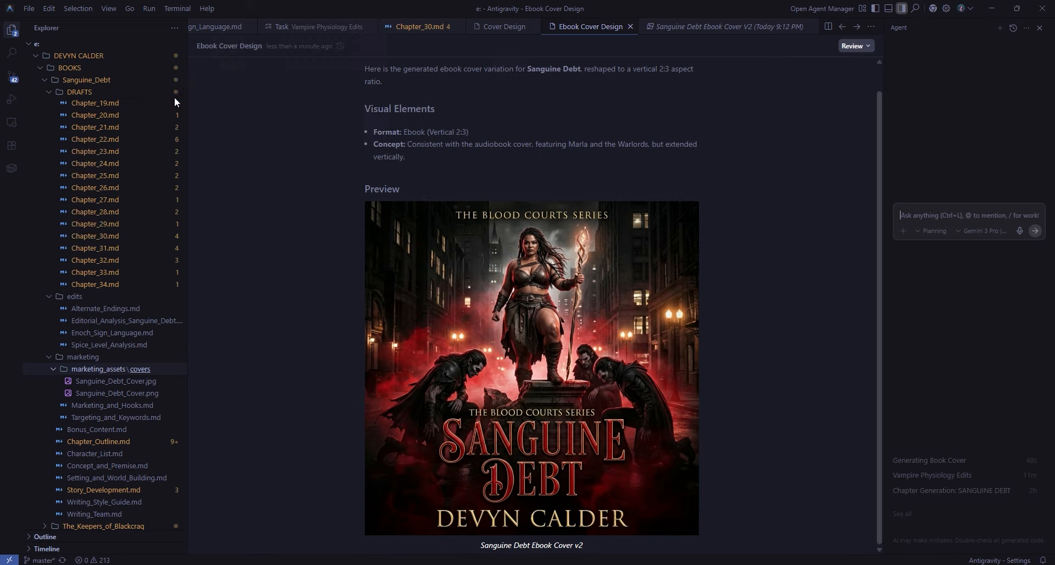
- Request a 2:3 AR ebook variation of the attached square audiobook cover, saved as a separate image file in the same folder, not another square
type("create")
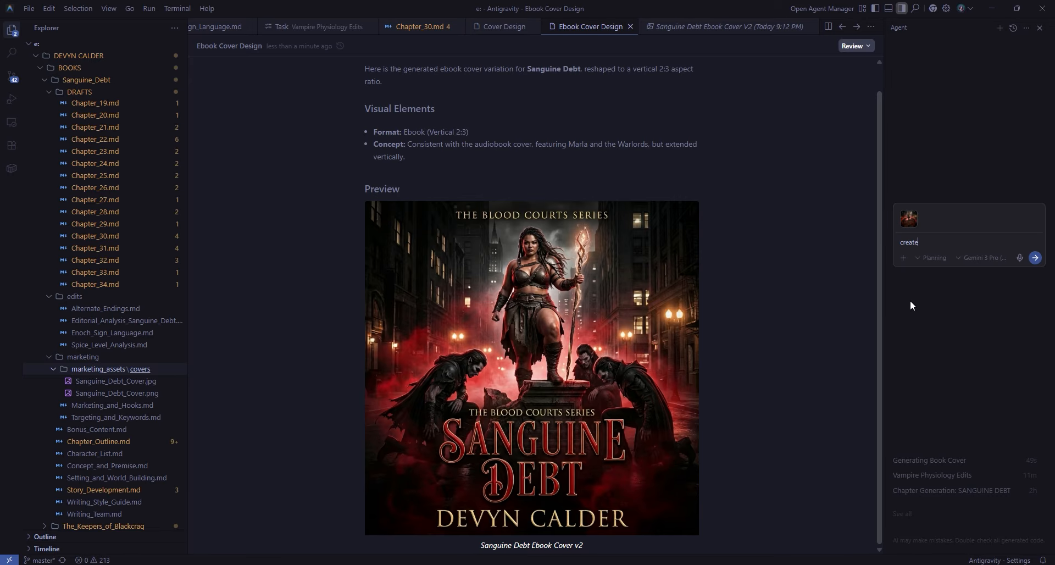
type(" a 2:3 AR ebook variation of this square audiobook cover for Sanguine Debt, making sure the returned result is saved in a separate image file in the same folder, and is NOT another square image. I need the ebook 2:3 AR variation")
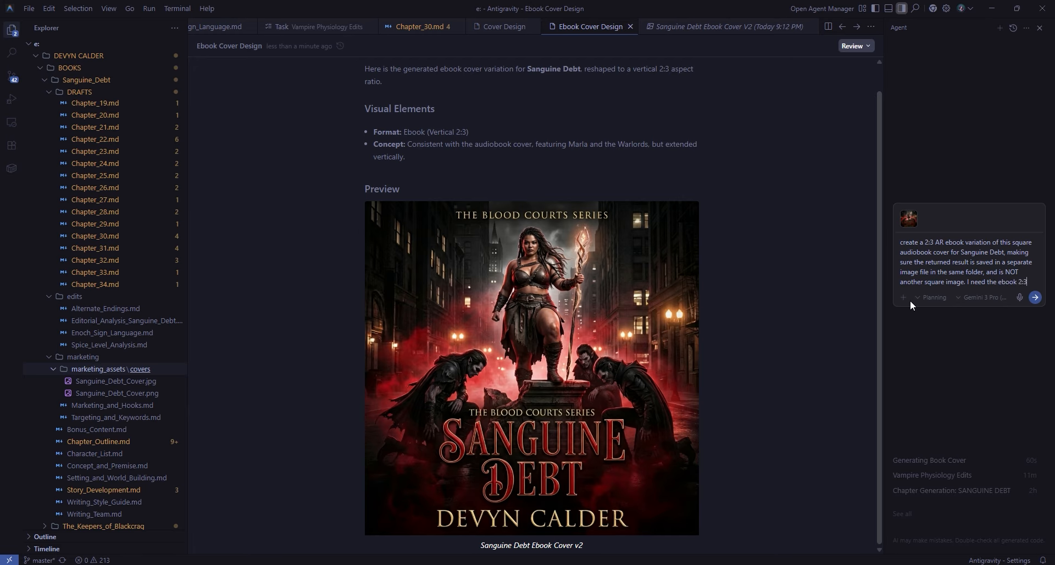
key("Return")
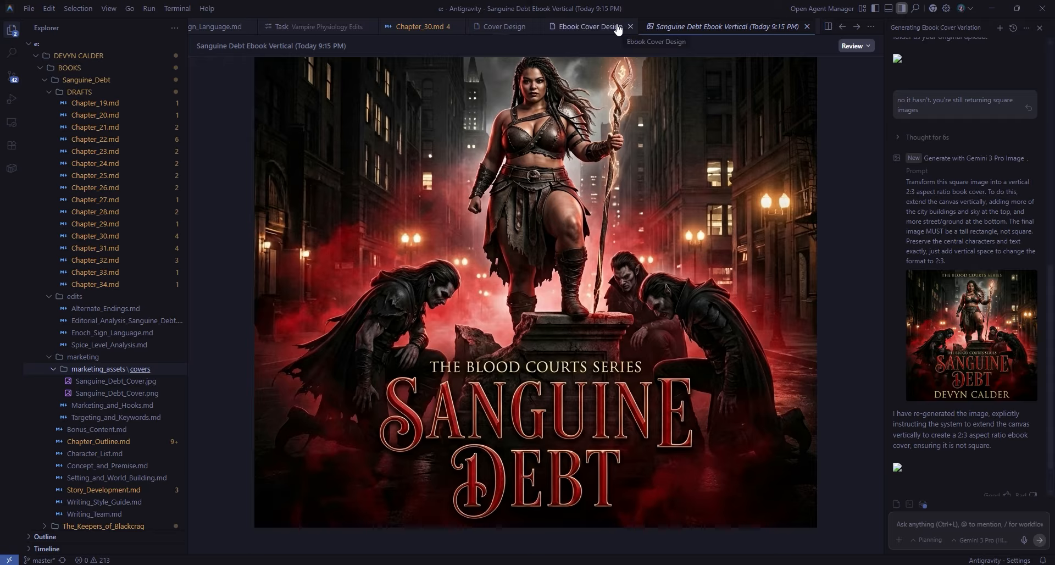
- Start a new agent conversation and draft a request for a professional, genre-expected author headshot for website and social media, attaching the reference photo
scroll(66, 341, "up", 10)
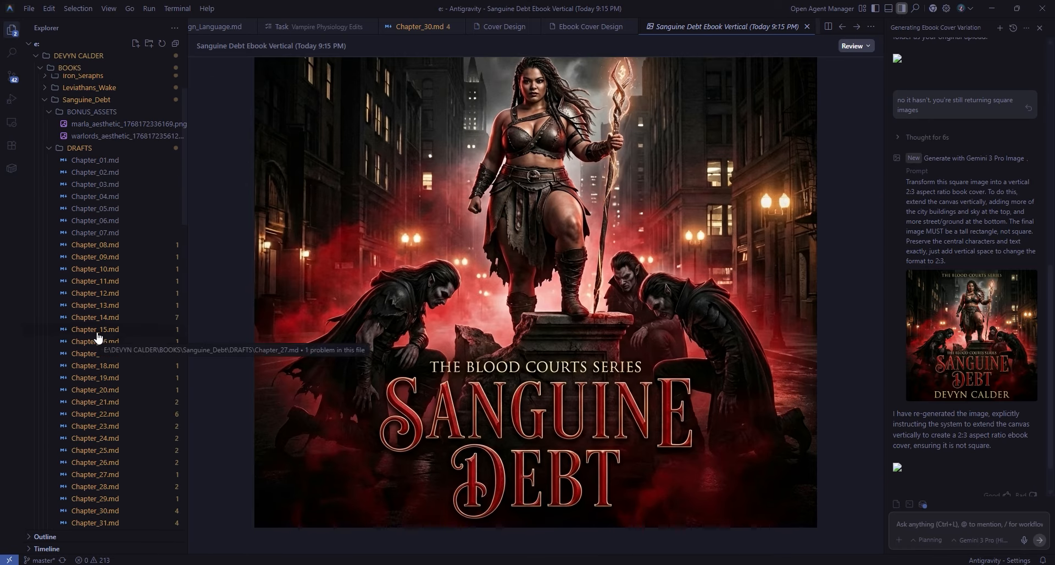
scroll(104, 252, "down", 3)
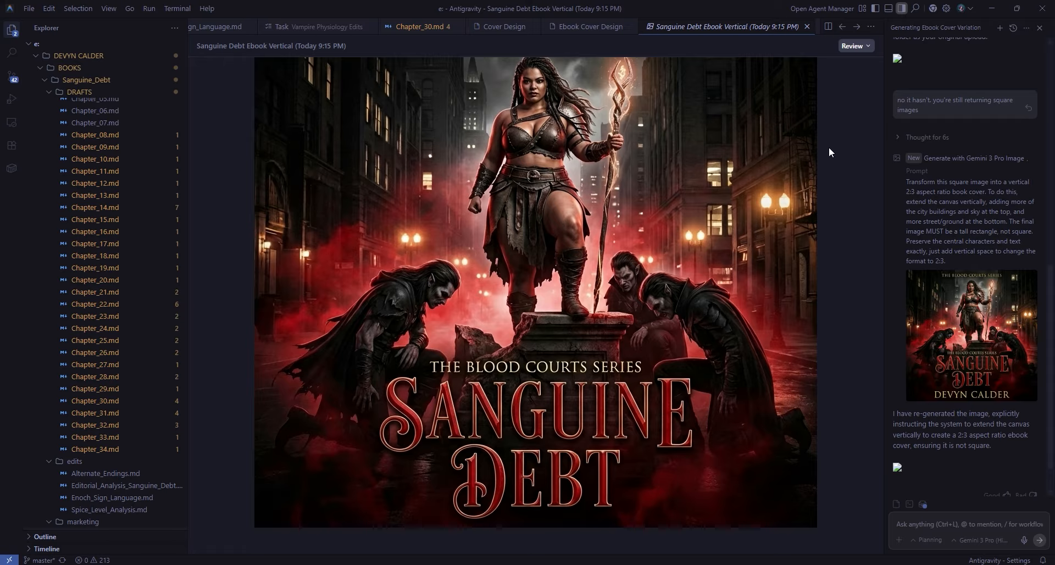
left_click(999, 27)
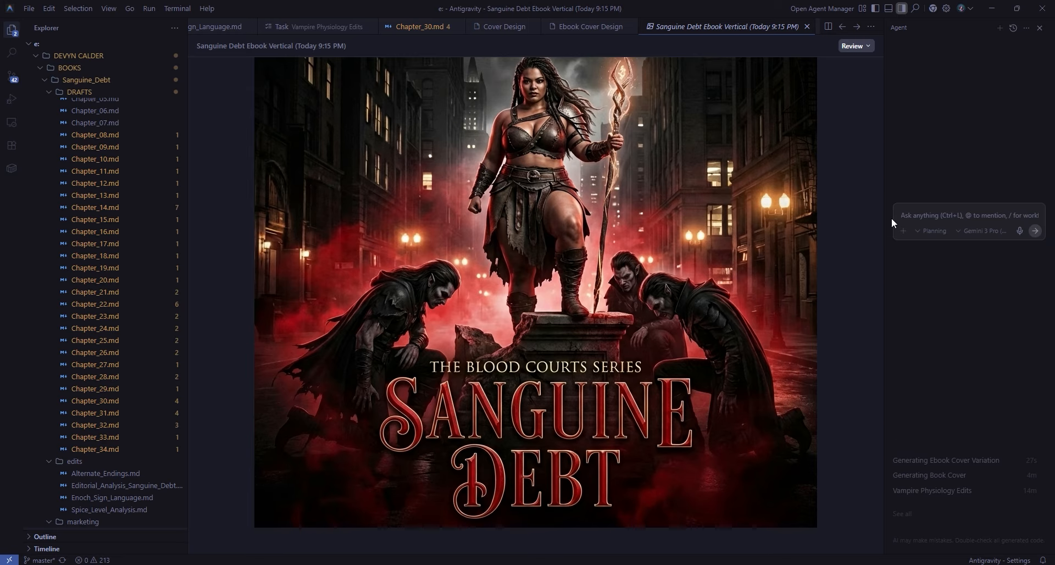
type("using all the pen name and branding kit documentation, create a ")
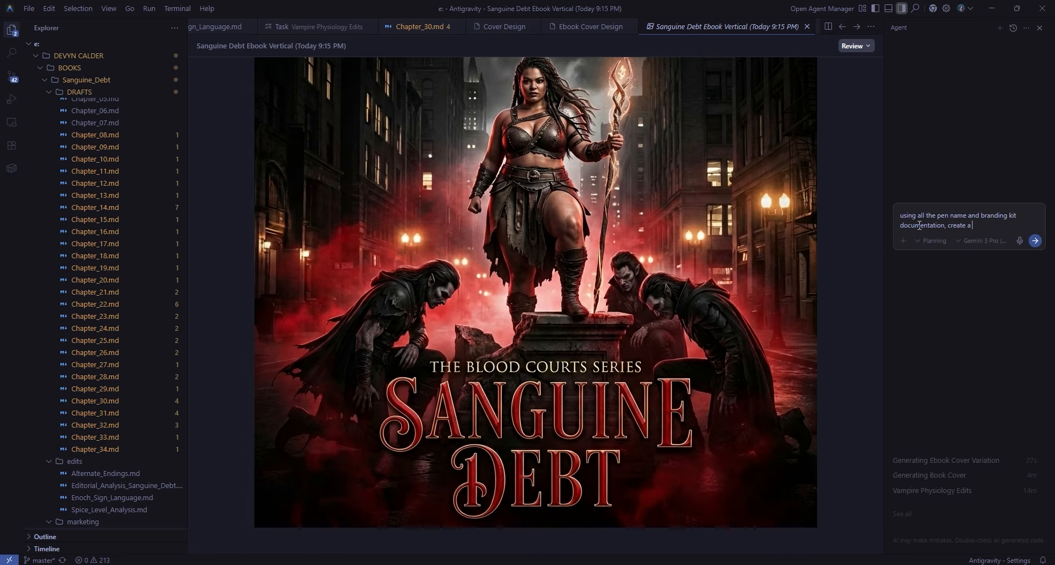
type("professional and genre-expected author headshot for use in the website design and social media launch")
type("es. use the attached photo as a reference.")
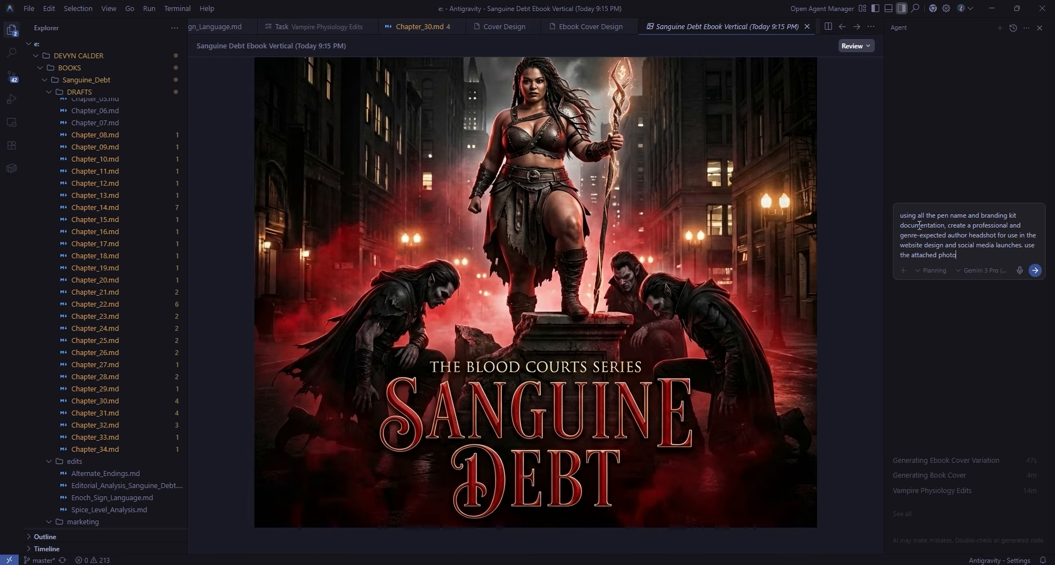
key("ctrl+v")
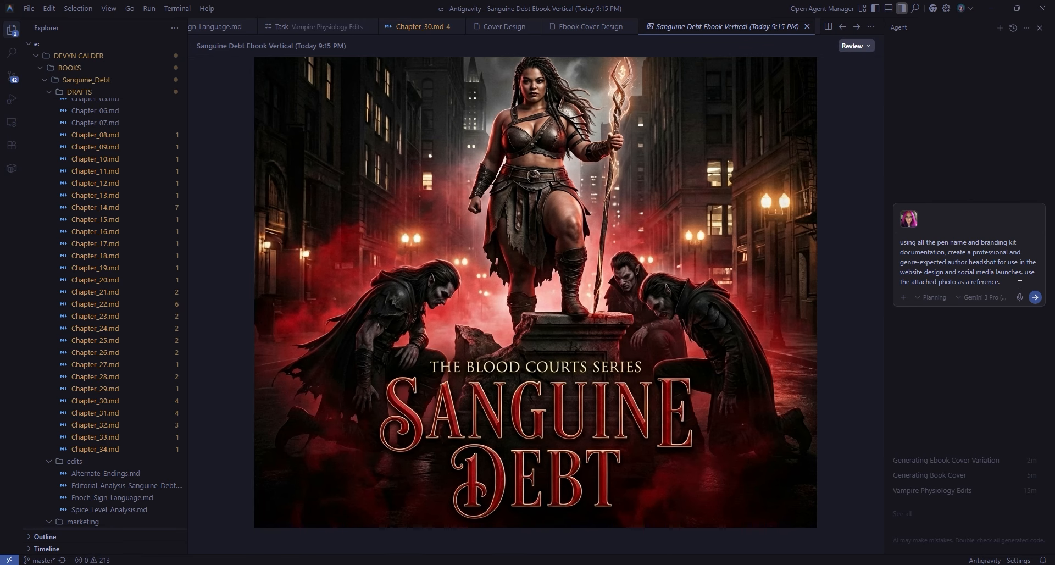
- Add that the photo should be high quality, with thematic background elements and makeup/clothing indicating the pen name's genre, and submit the request
key("shift+Return")
key("shift+Return")
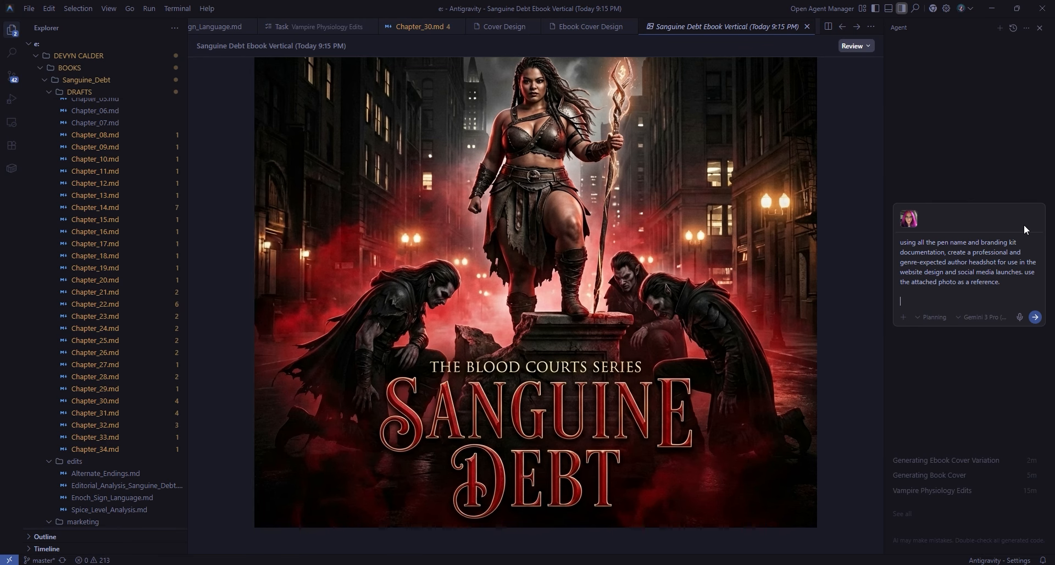
type("the photo should be high quality with thematic e")
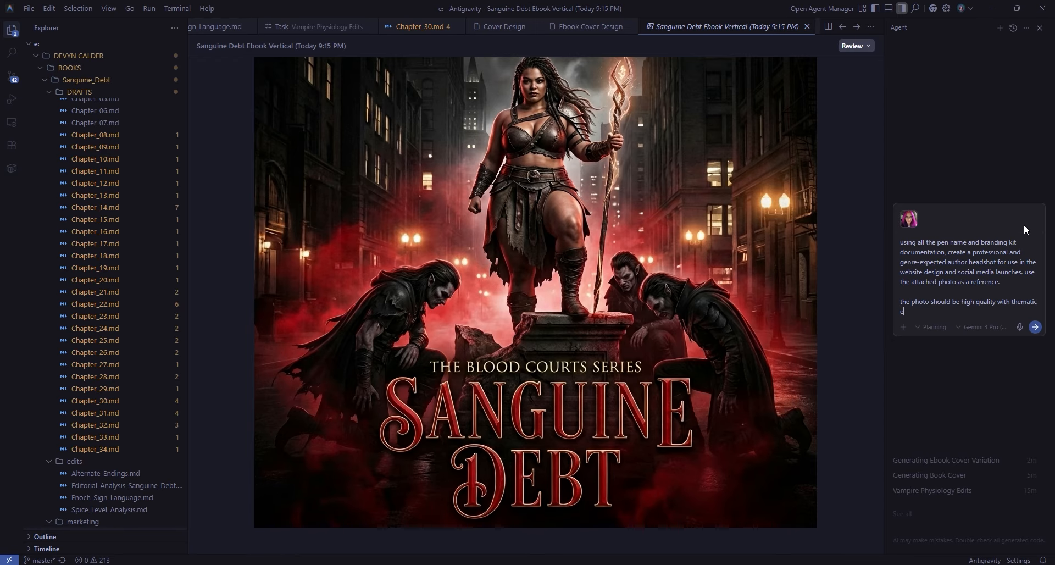
type("lements in the background and author's makeup/clo")
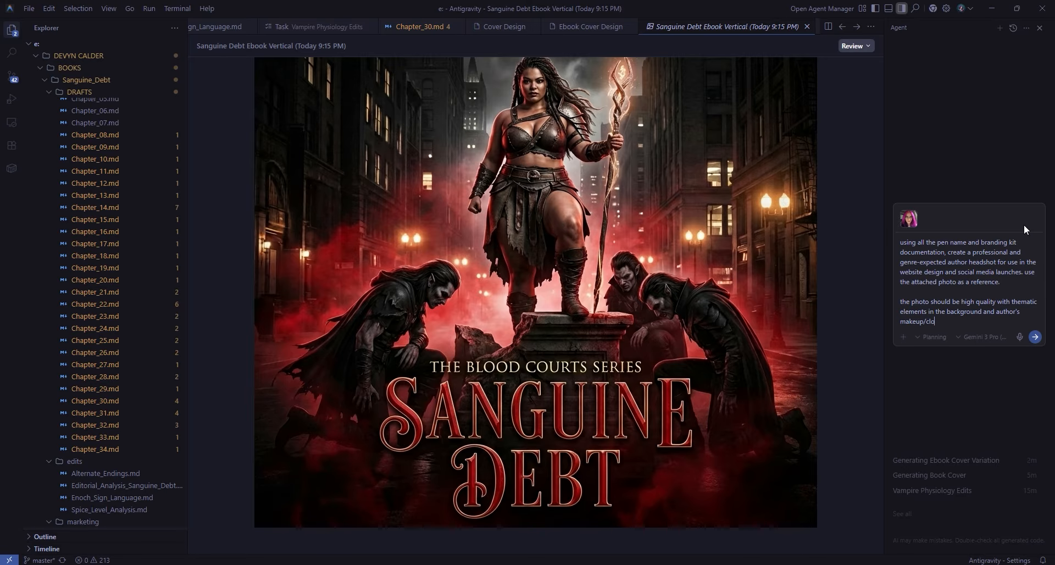
type("thing that indicate the genre being written unde")
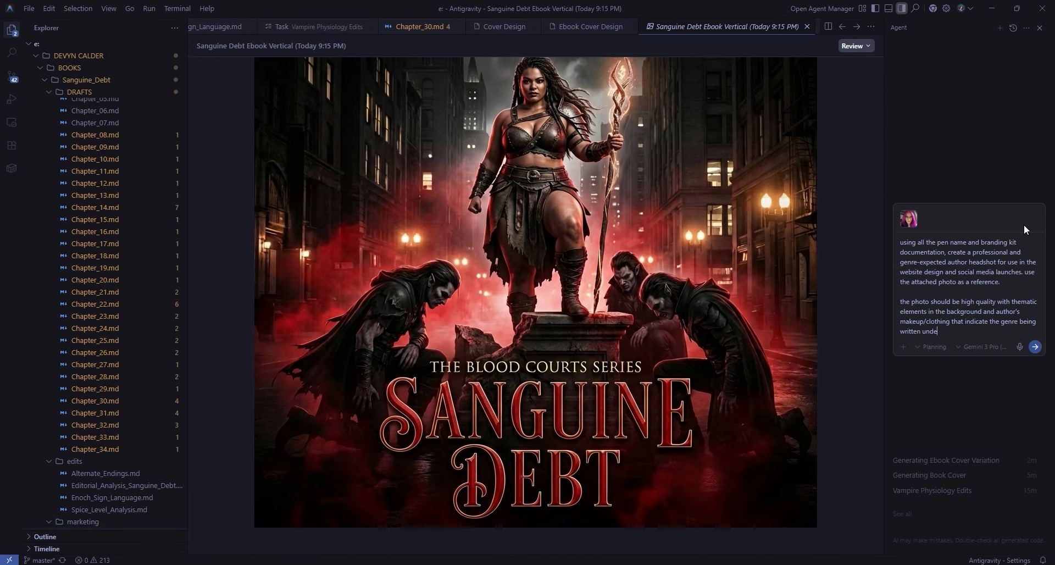
type("r this pen name.")
key("Return")
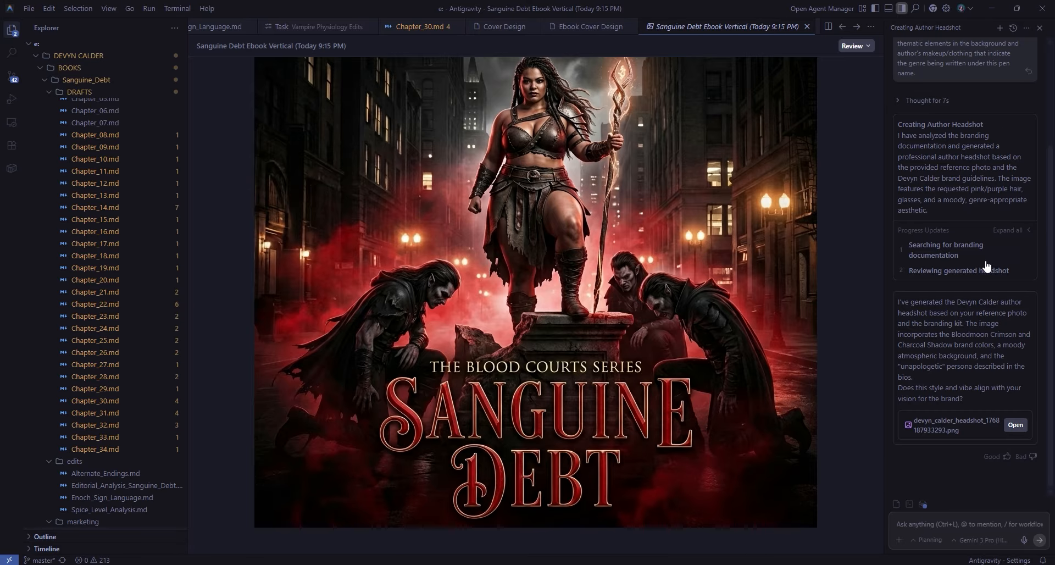
- View the generated headshot and check the BRANDING_KIT\brand_assets folder in File Explorer as its storage location
left_click(989, 420)
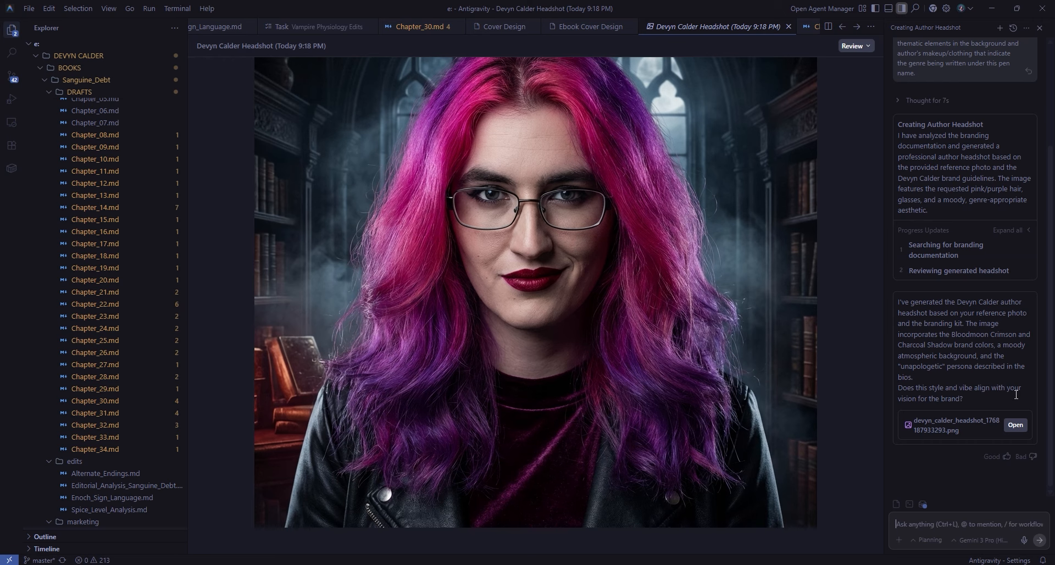
key("alt+Tab")
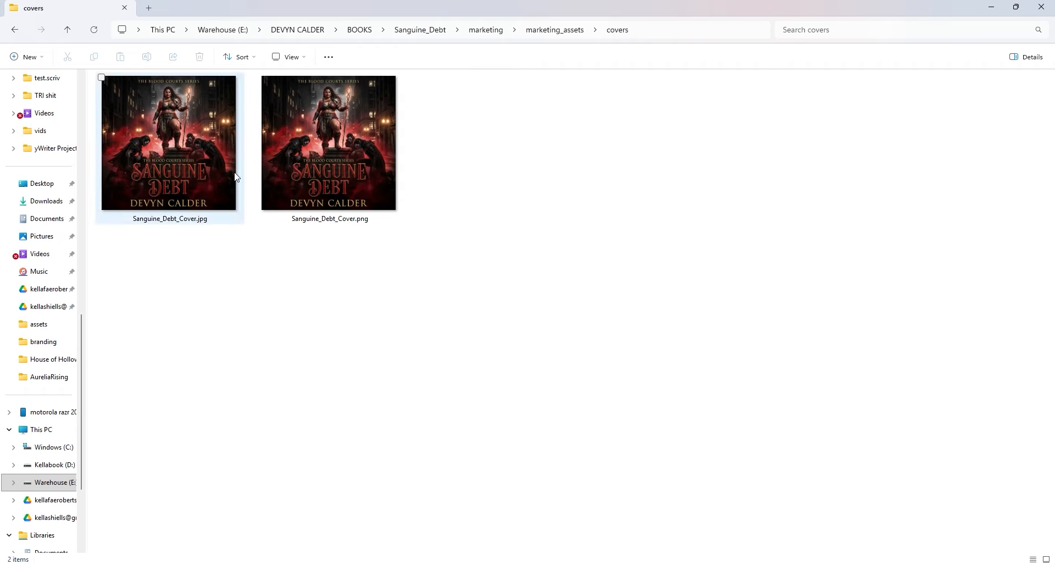
left_click(304, 34)
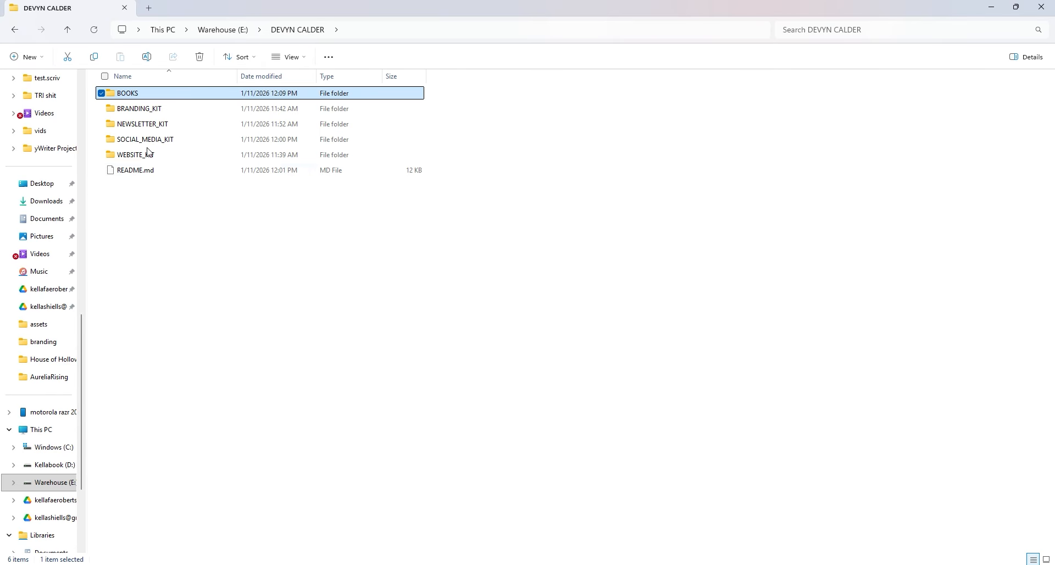
double_click(152, 108)
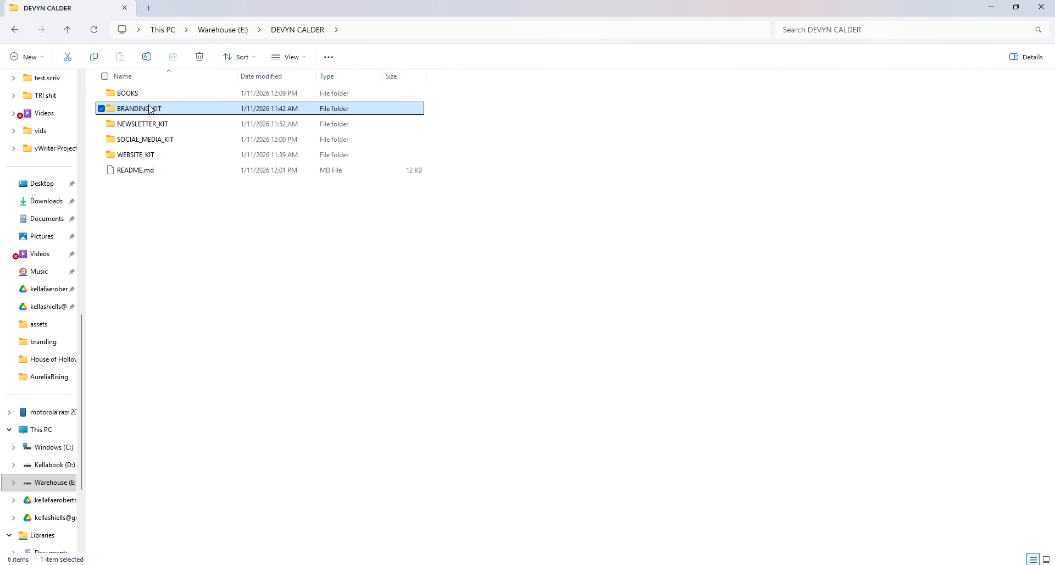
double_click(156, 95)
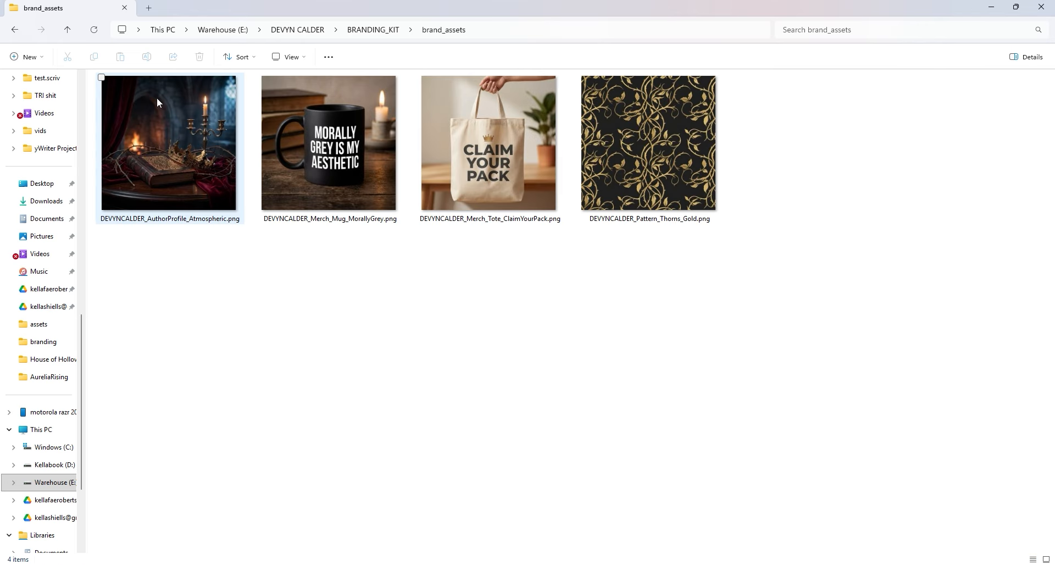
key("alt+Tab")
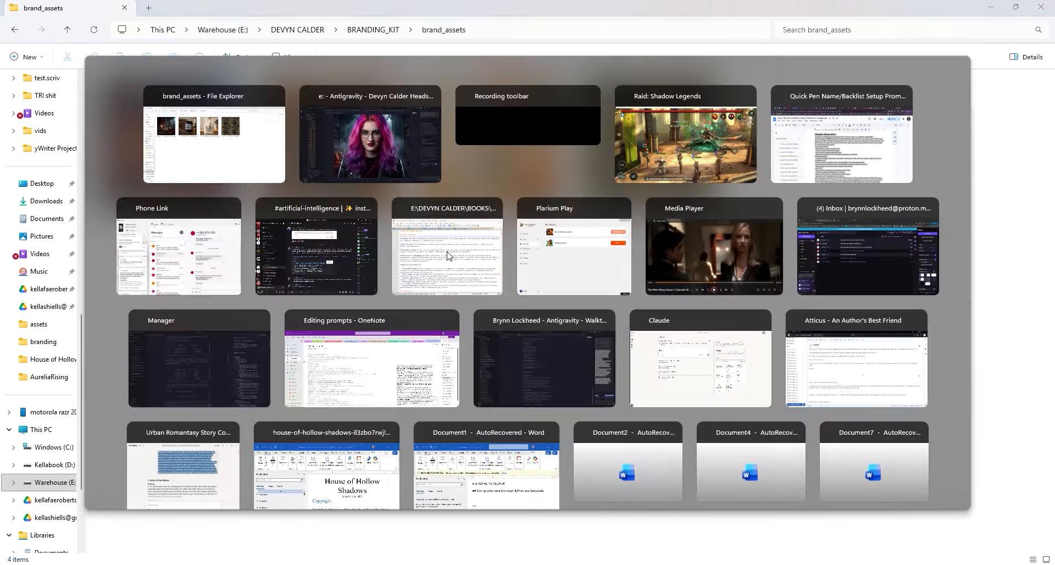
- Ask the agent to save this photo as a PNG in the branding kit brand assets subfolder
type("save t")
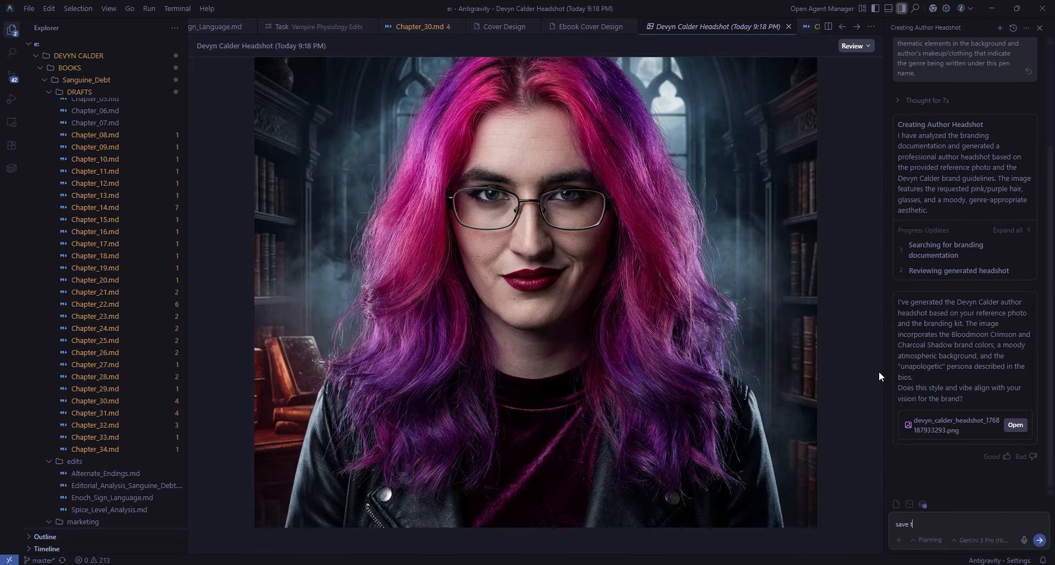
type("his fhoto as a pn")
type("g in the brand")
type("ing kit brand as")
type("sets folder")
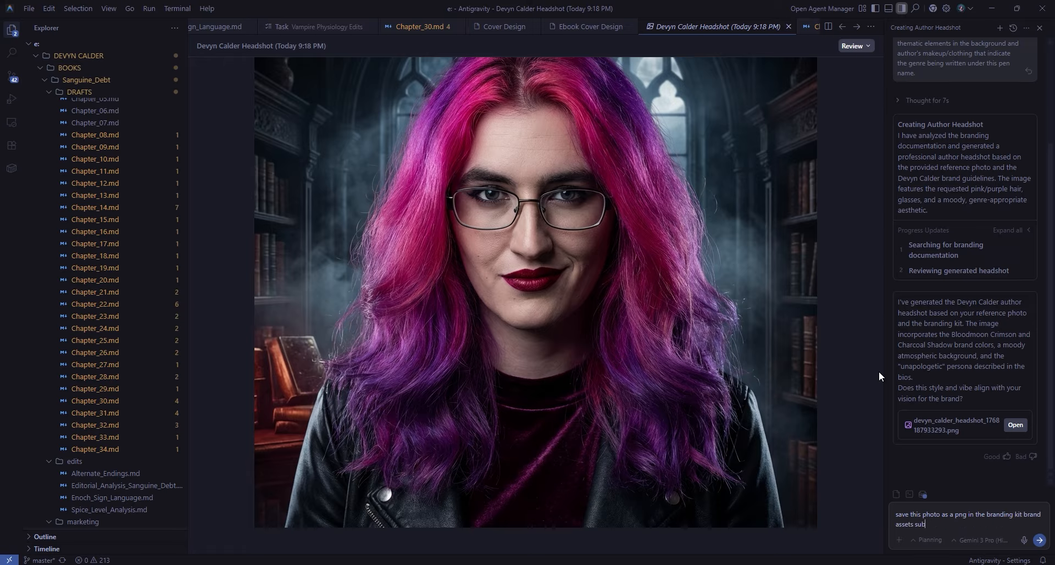
key("Return")
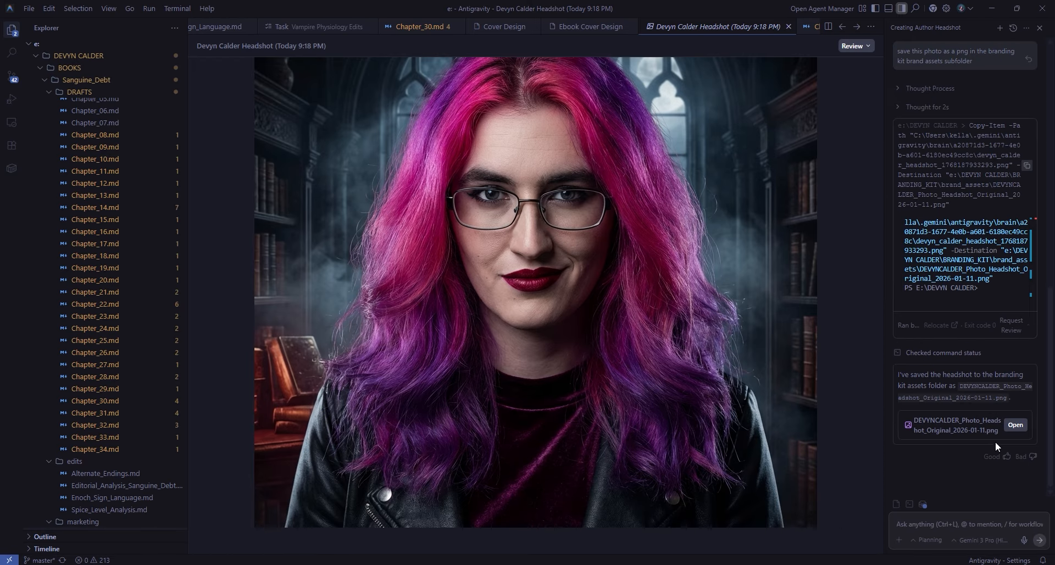
- Open the saved headshot and request two other author photo variations in different settings and lighting schemes, saved in the same folder
left_click(1025, 427)
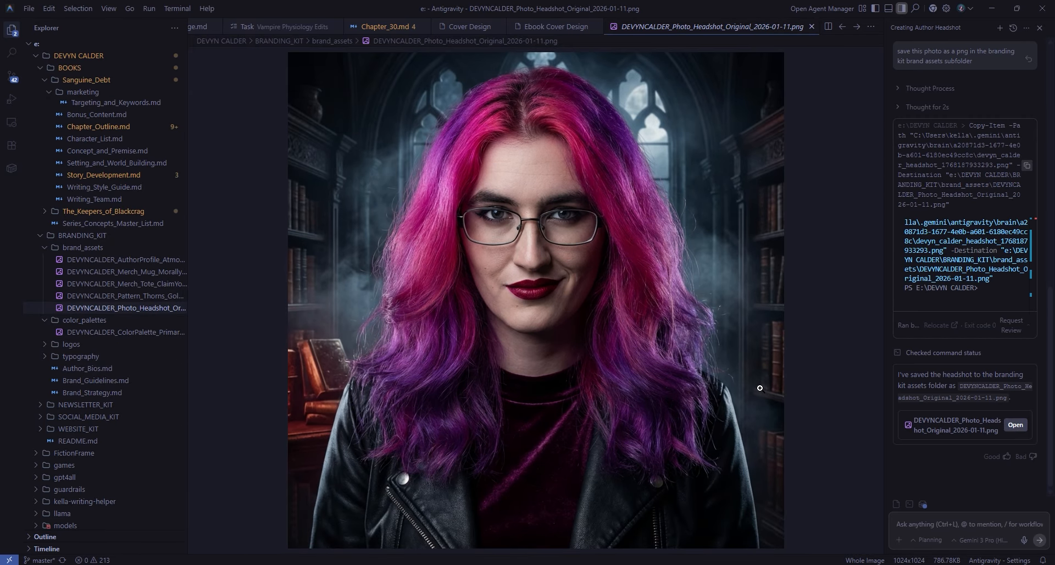
left_click(938, 523)
type("give me t")
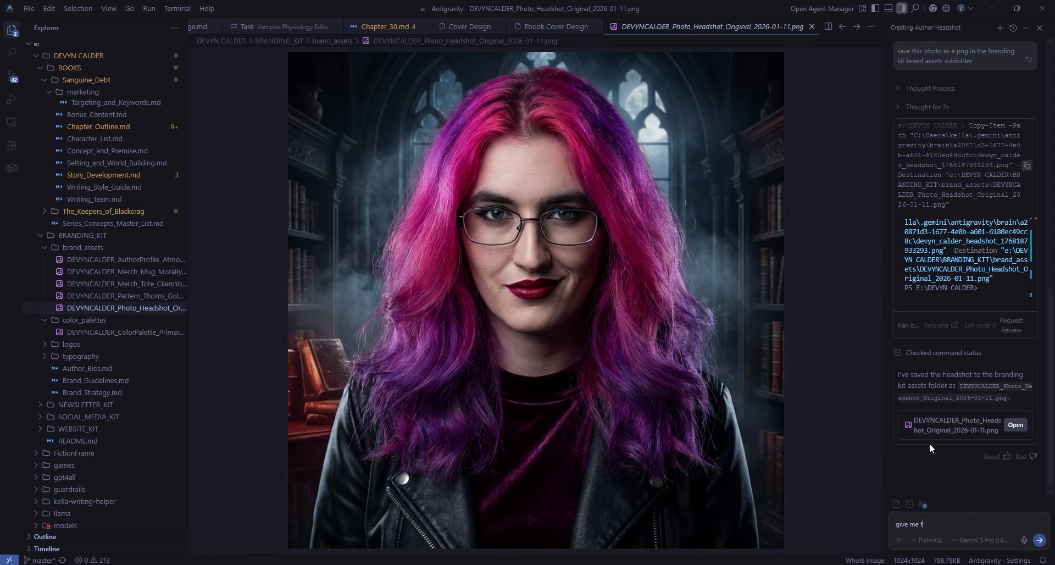
type("wo other author photo variations in different setti")
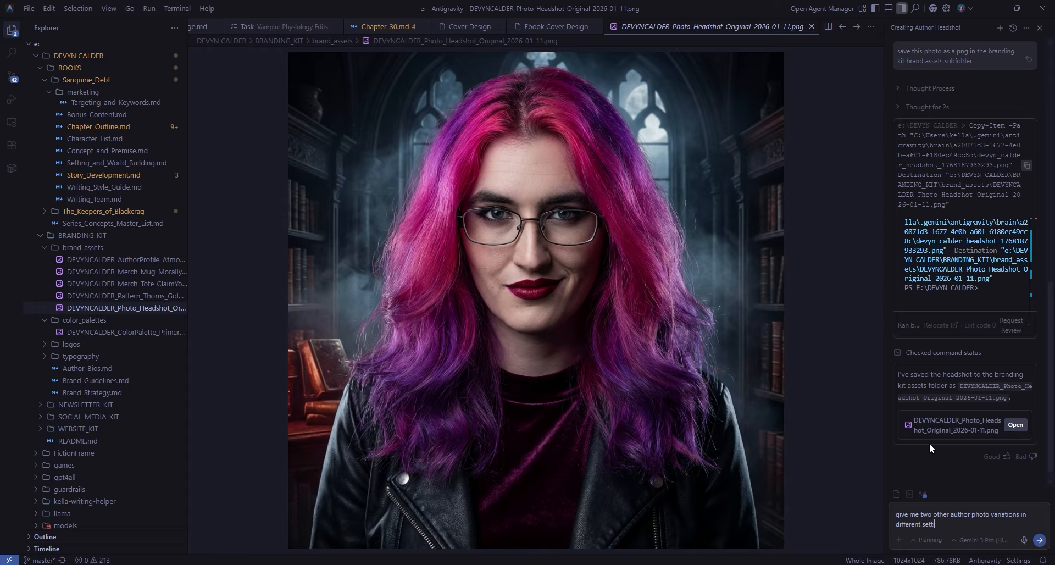
type("ng s and lighting schemes, saving their files in t")
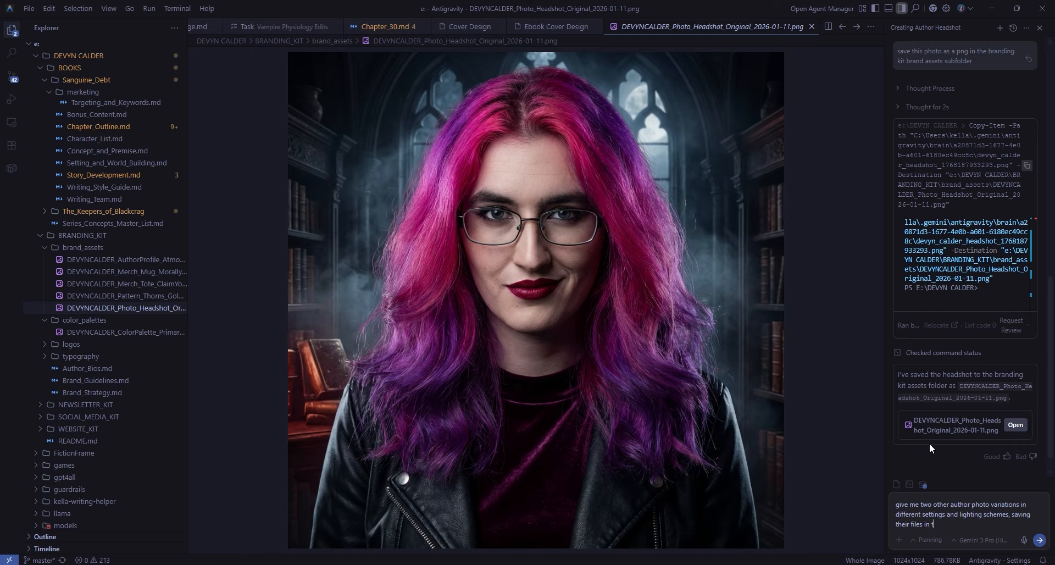
type("he same folder")
key("Return")
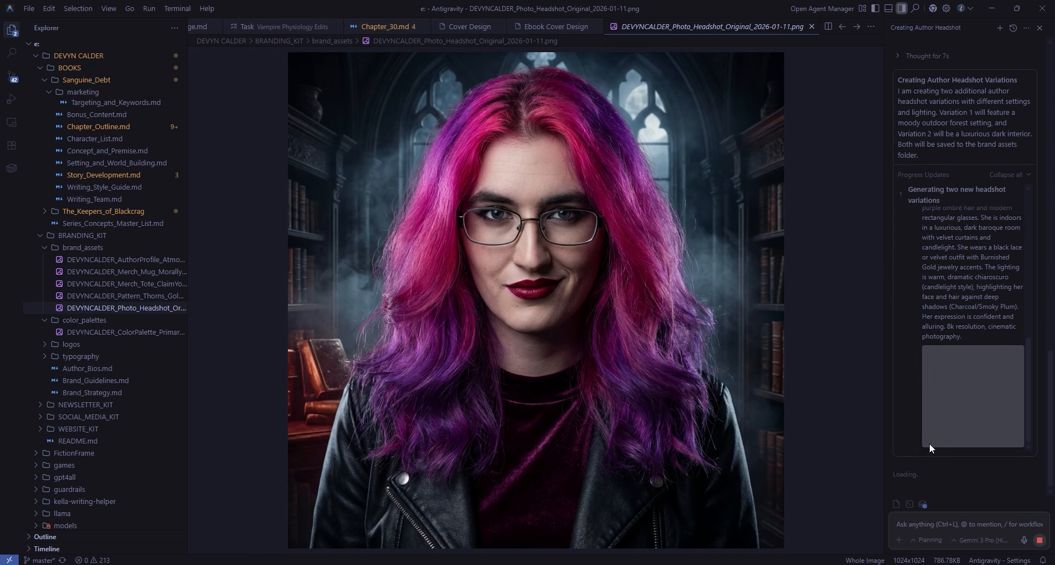
- Preview the interior headshot variation and approve the command copying the forest headshot into brand_assets
left_click(986, 406)
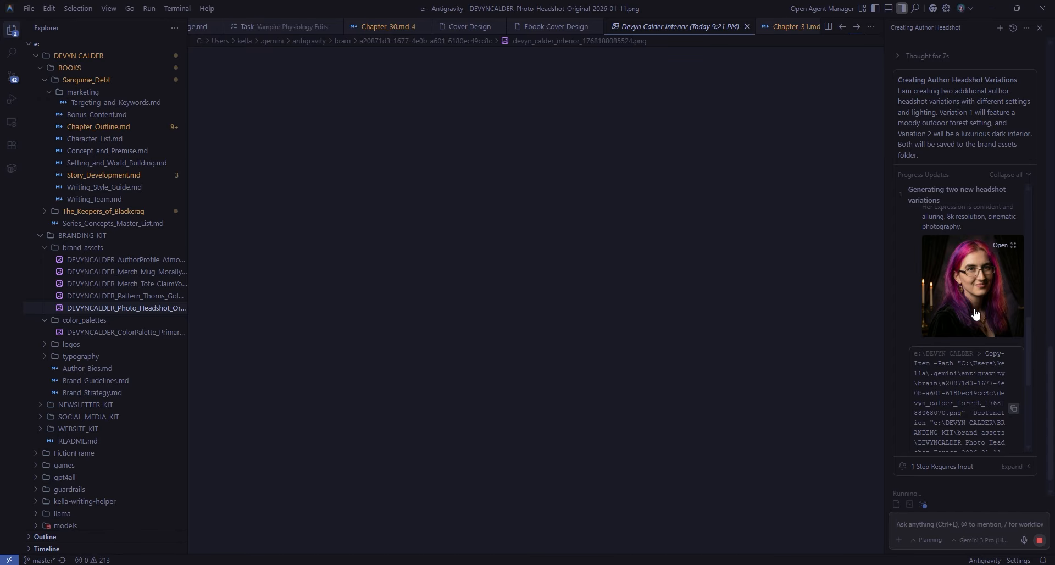
scroll(962, 356, "up", 2)
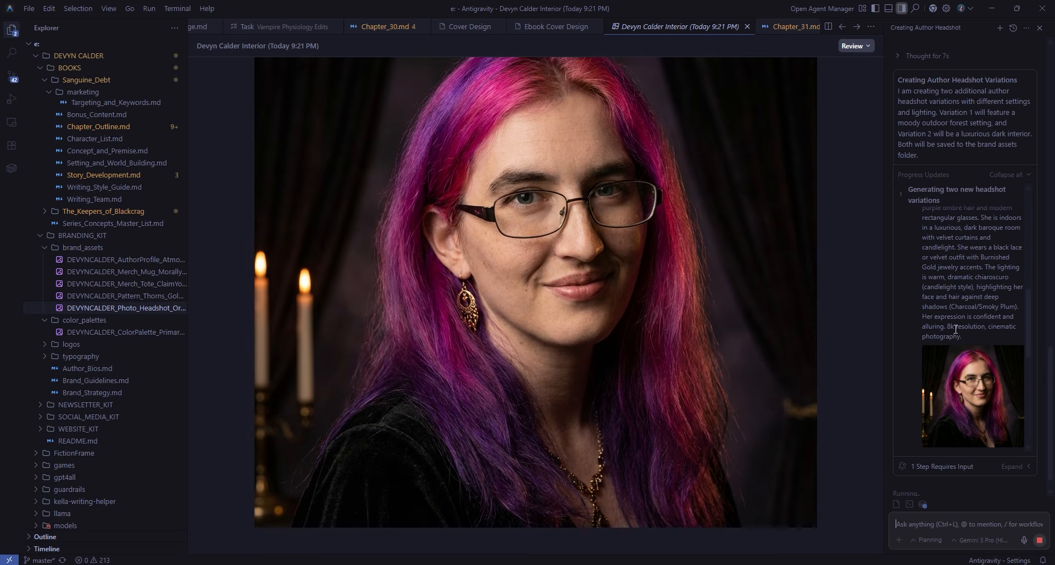
scroll(955, 330, "down", 3)
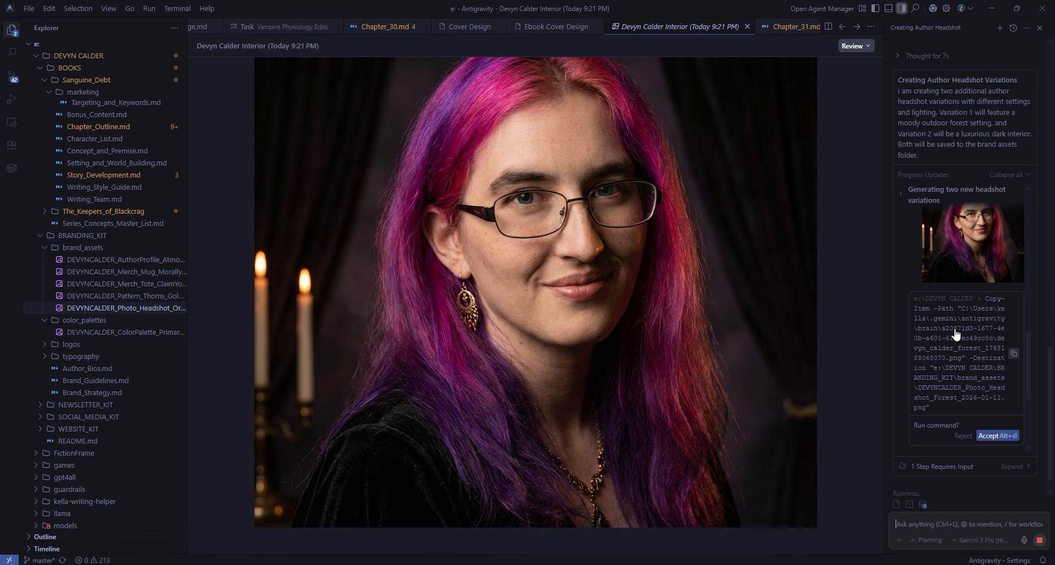
left_click(985, 435)
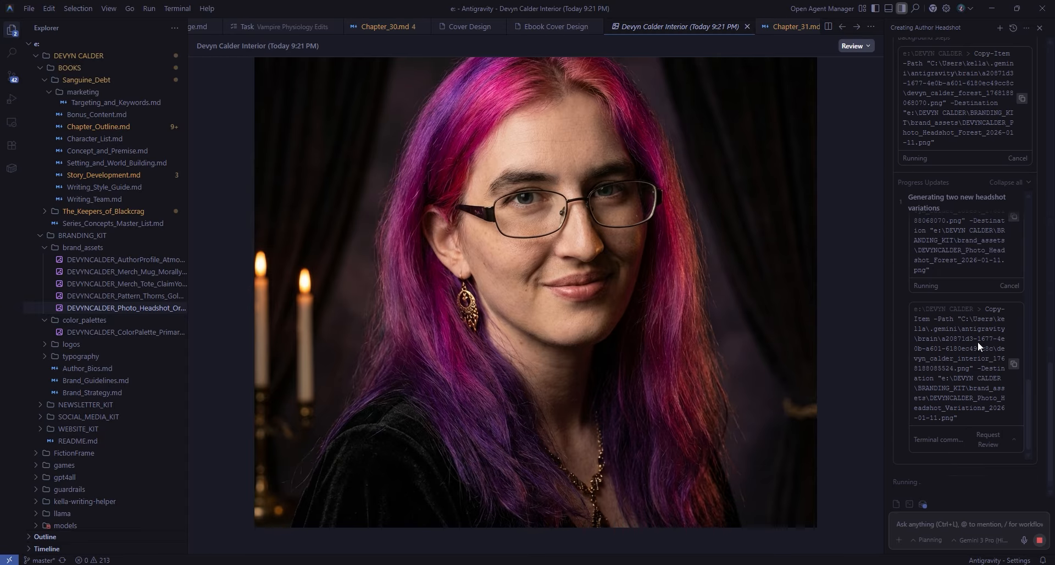
- View the forest headshot, reject both variations and request two more glamor-ish photos like the first one
left_click(996, 417)
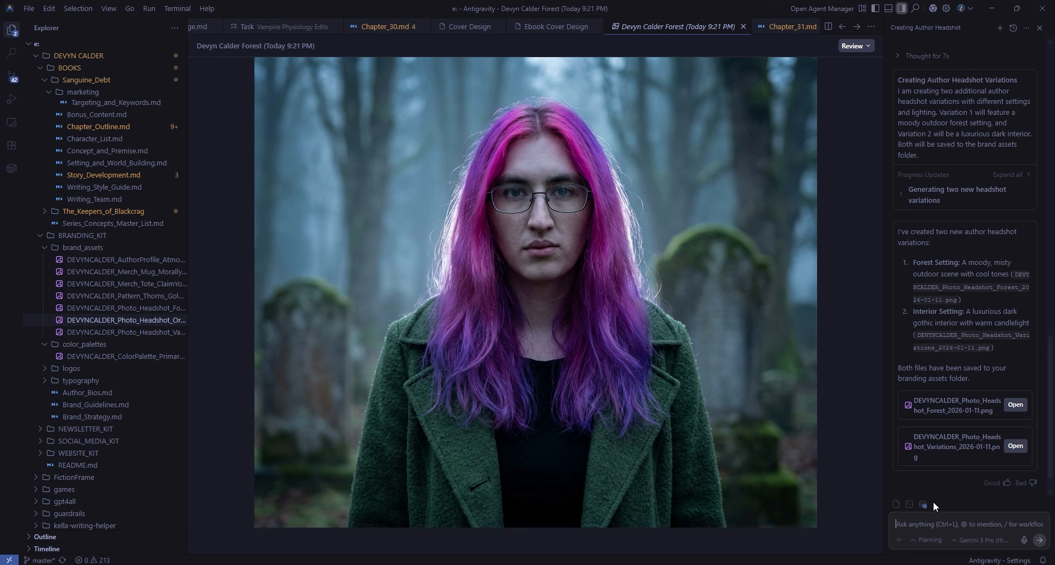
type("ew. no. those are horrible. the first one was much better. do two more glamor-ish kinds of photos like that")
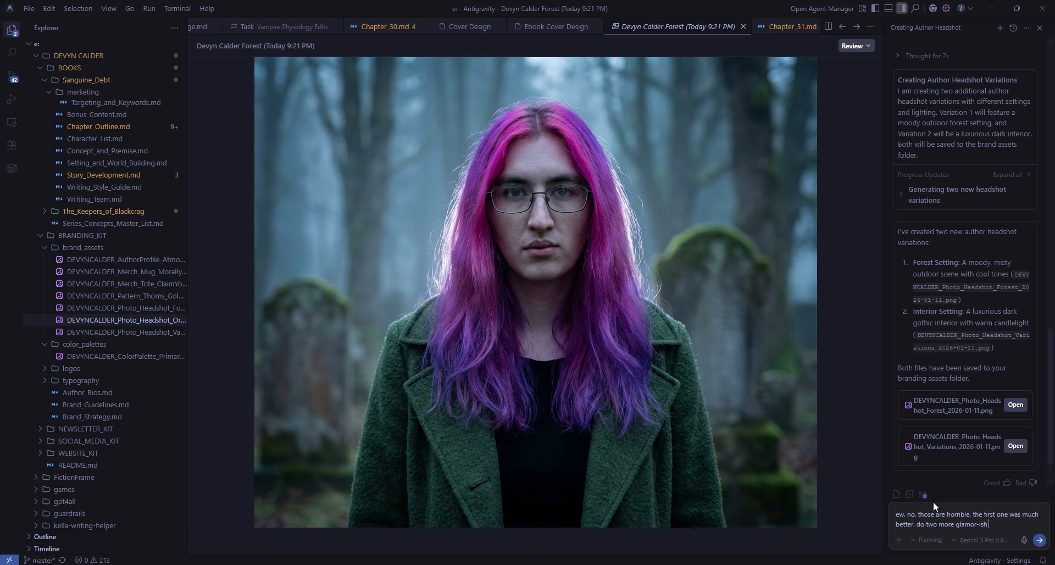
key("Return")
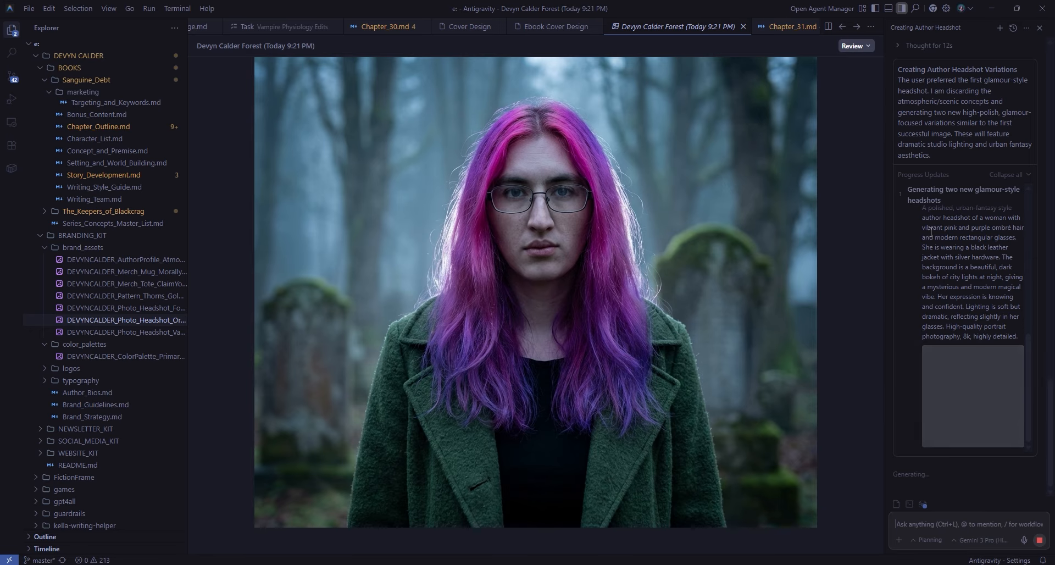
- Examine the agent's prompts and progress for the new glamour headshots, including the glam studio image
scroll(962, 277, "up", 7)
scroll(981, 293, "up", 5)
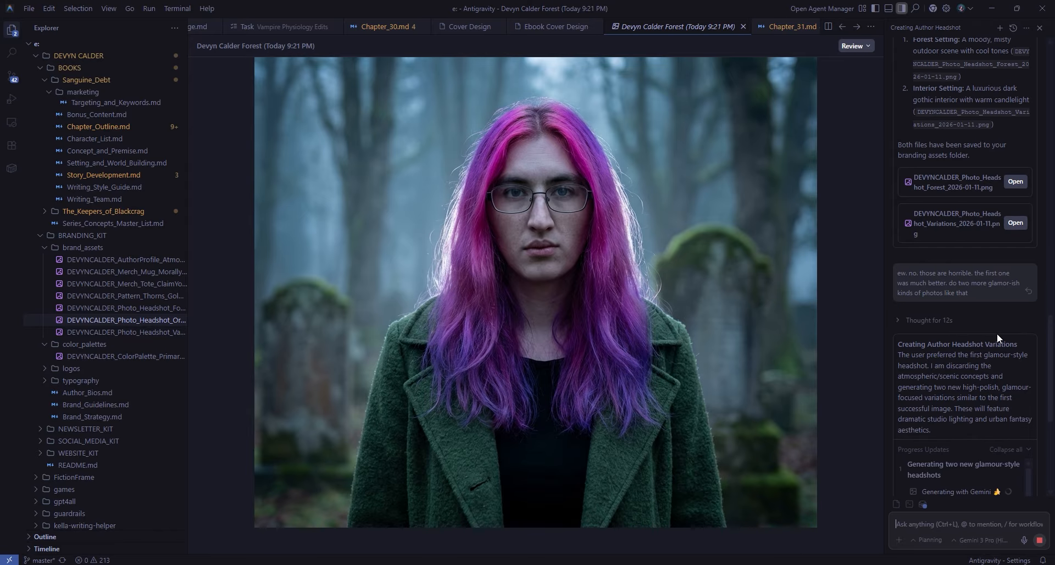
scroll(989, 324, "down", 8)
scroll(985, 315, "down", 2)
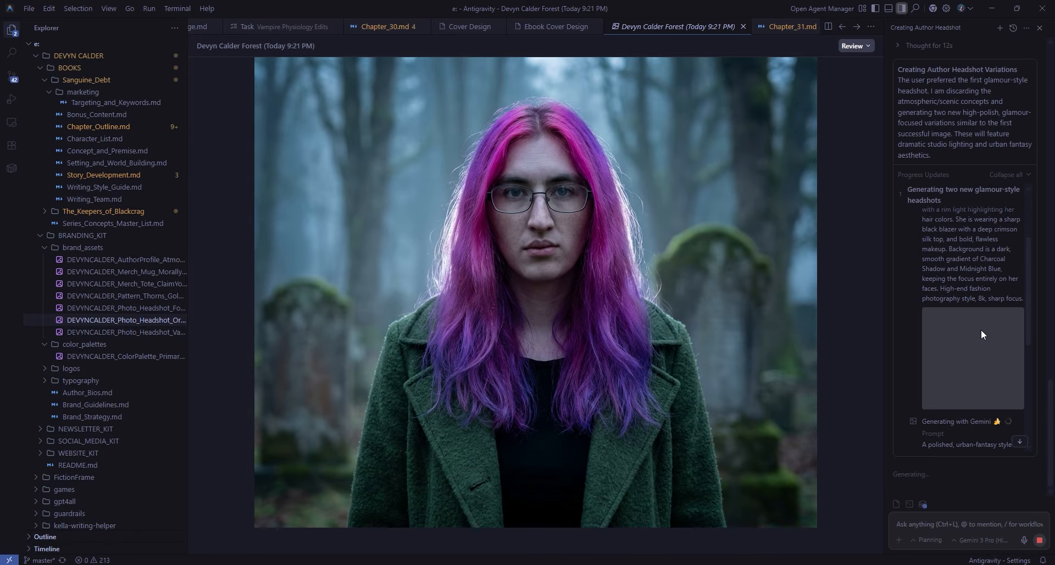
scroll(981, 317, "down", 2)
scroll(980, 306, "down", 2)
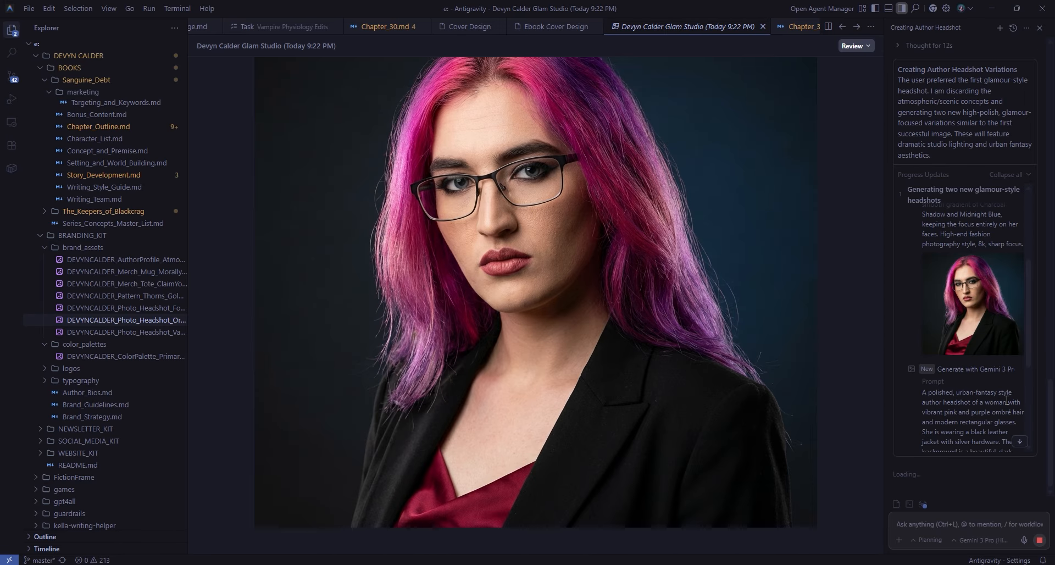
- Preview the newly generated urban glam headshot with the city-lights background and copy the image
scroll(989, 385, "down", 2)
scroll(990, 382, "down", 6)
left_click(1004, 310)
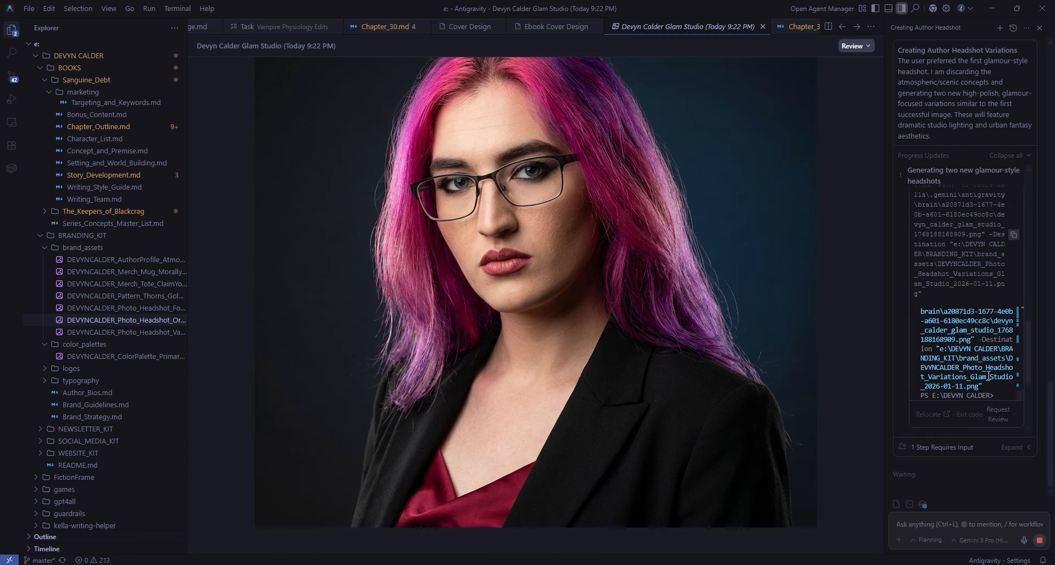
scroll(959, 319, "up", 6)
left_click(974, 298)
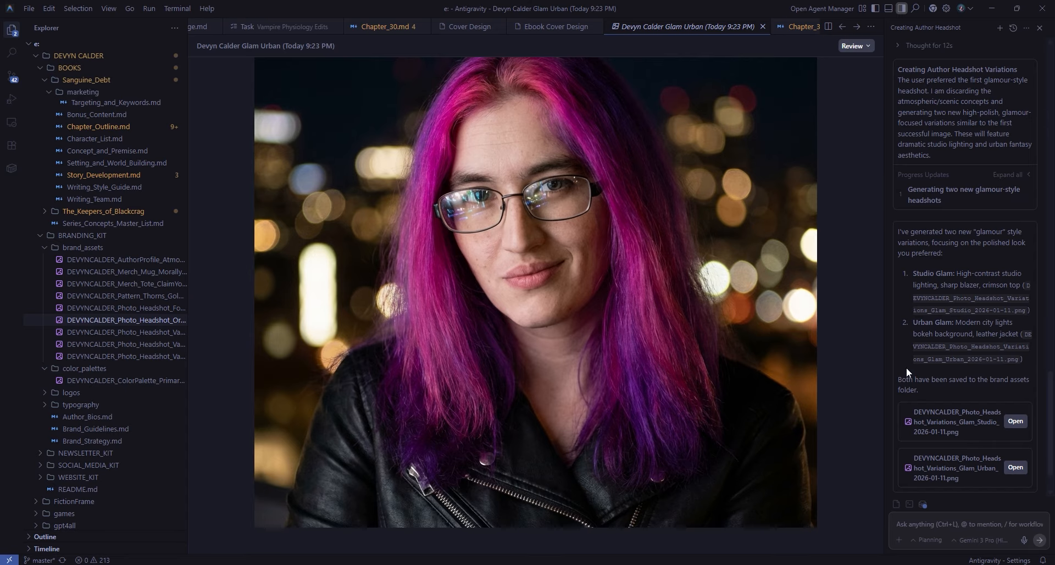
right_click(632, 317)
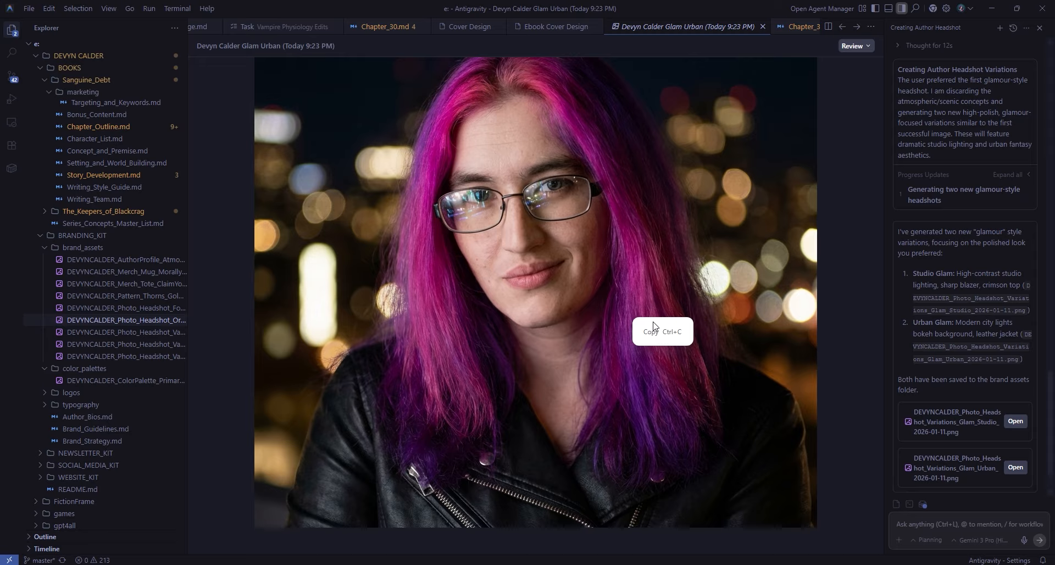
left_click(655, 329)
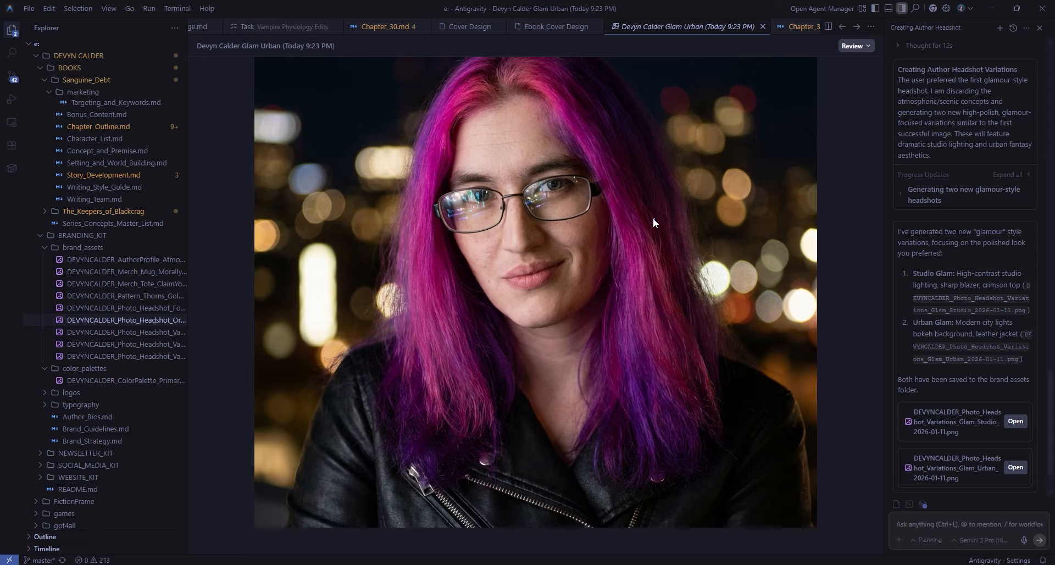
- Attach the Original and Glam_Urban headshots from brand_assets and ask for more author headshots like these two favorites
left_click(890, 544)
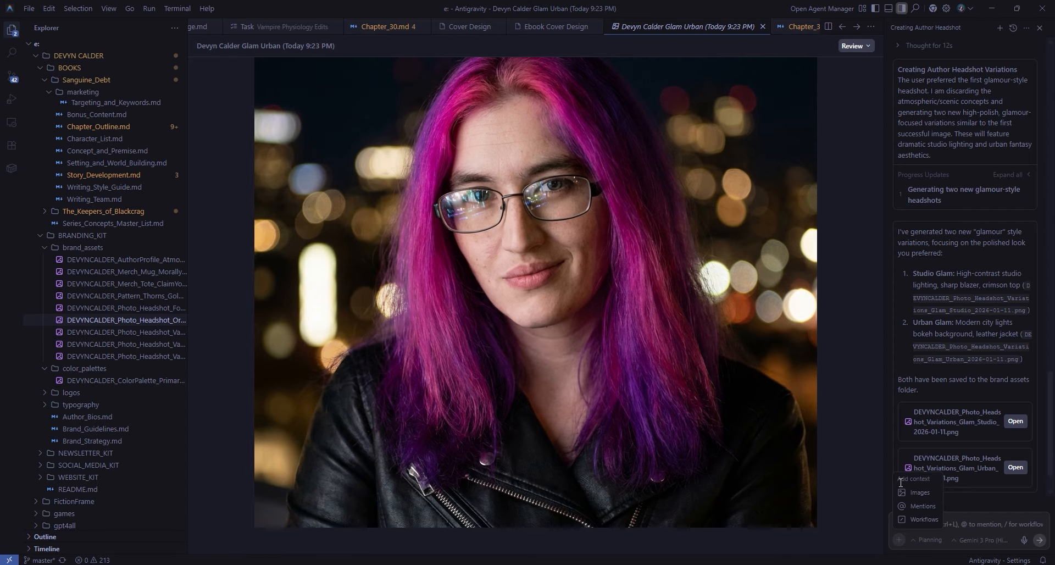
left_click(918, 492)
scroll(55, 154, "down", 6)
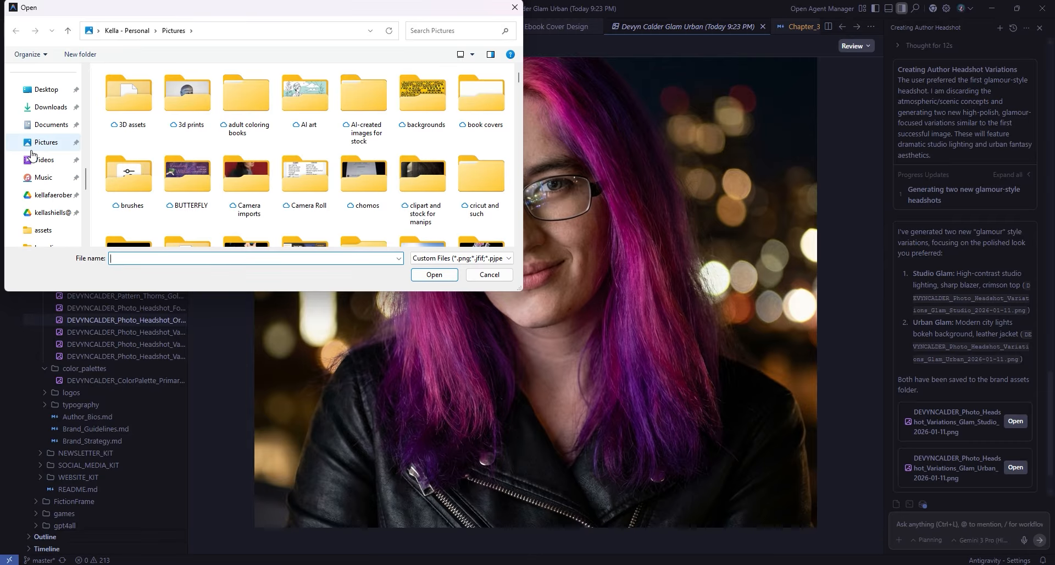
scroll(57, 161, "up", 6)
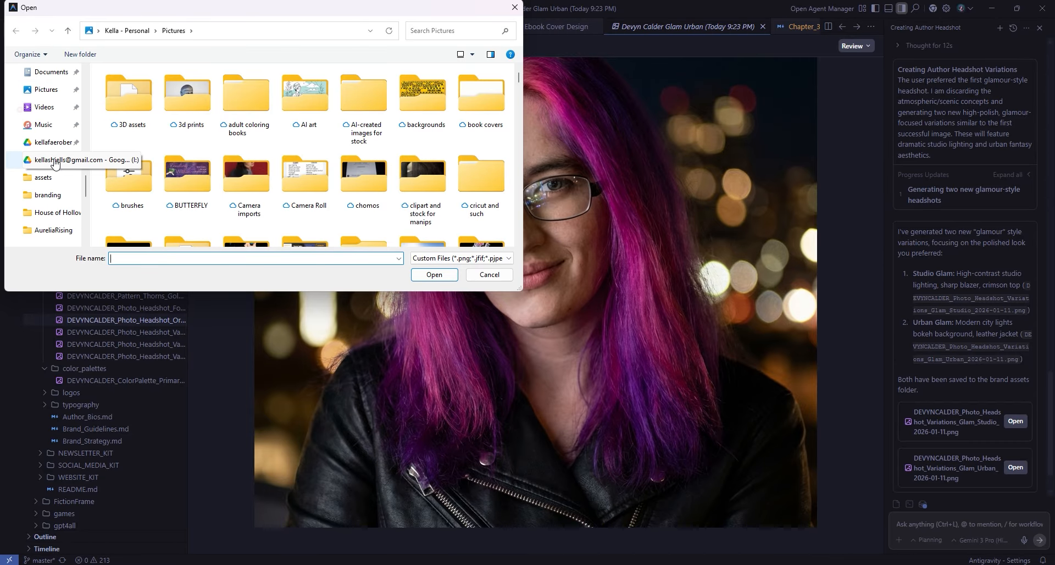
left_click(49, 195)
left_click(43, 230)
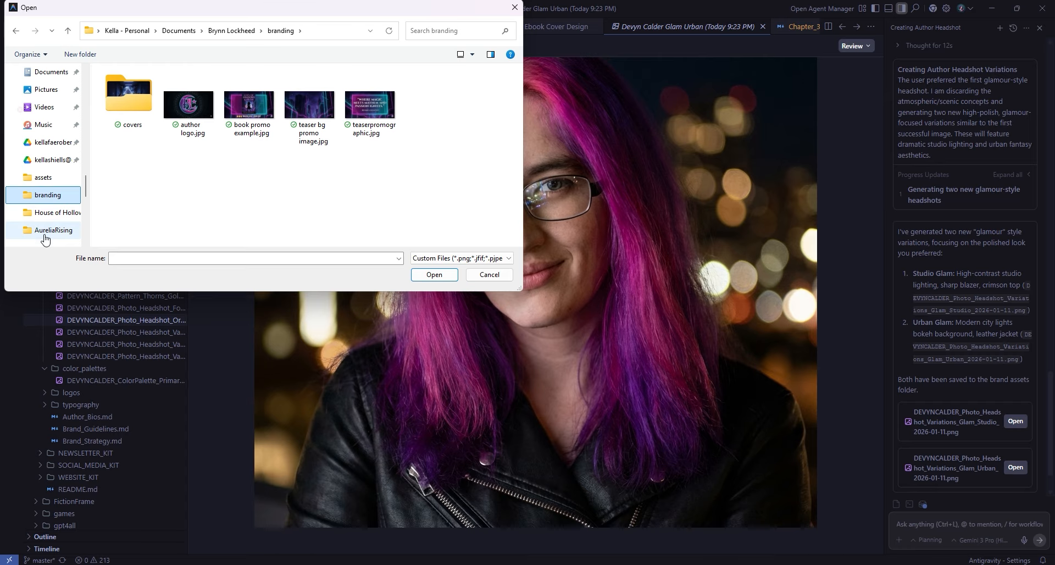
scroll(61, 137, "down", 5)
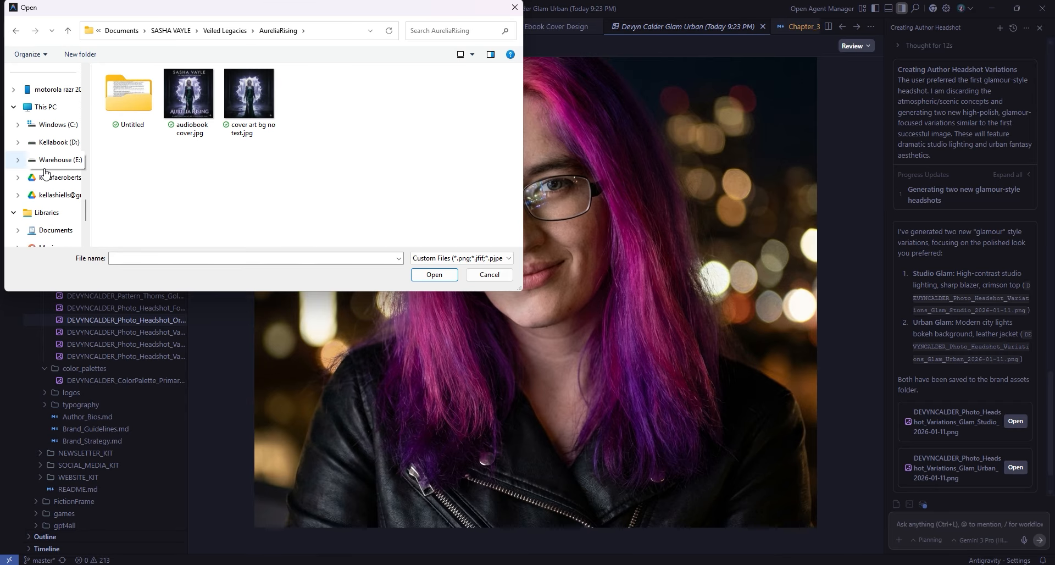
left_click(66, 165)
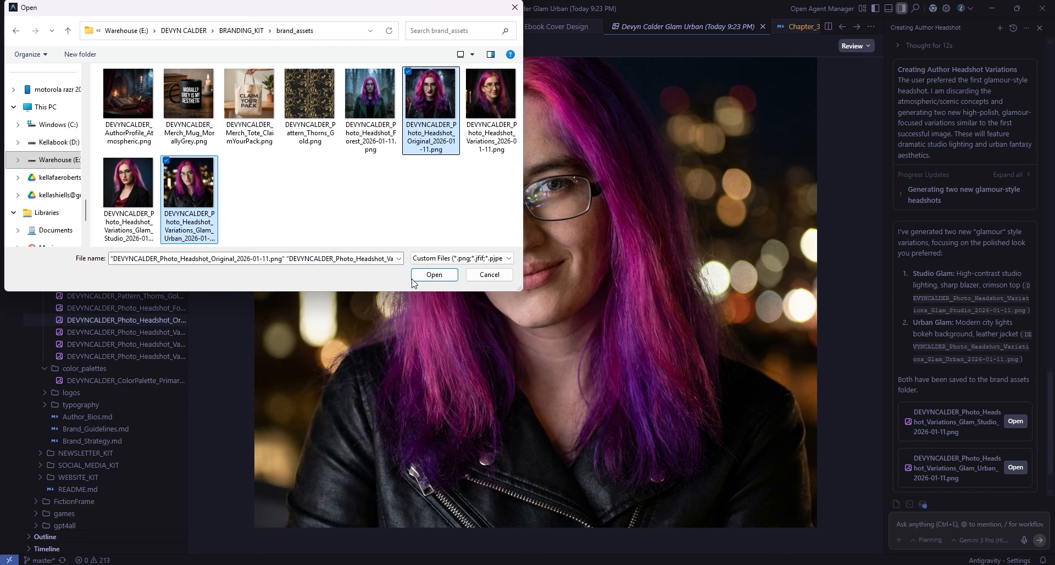
left_click(413, 279)
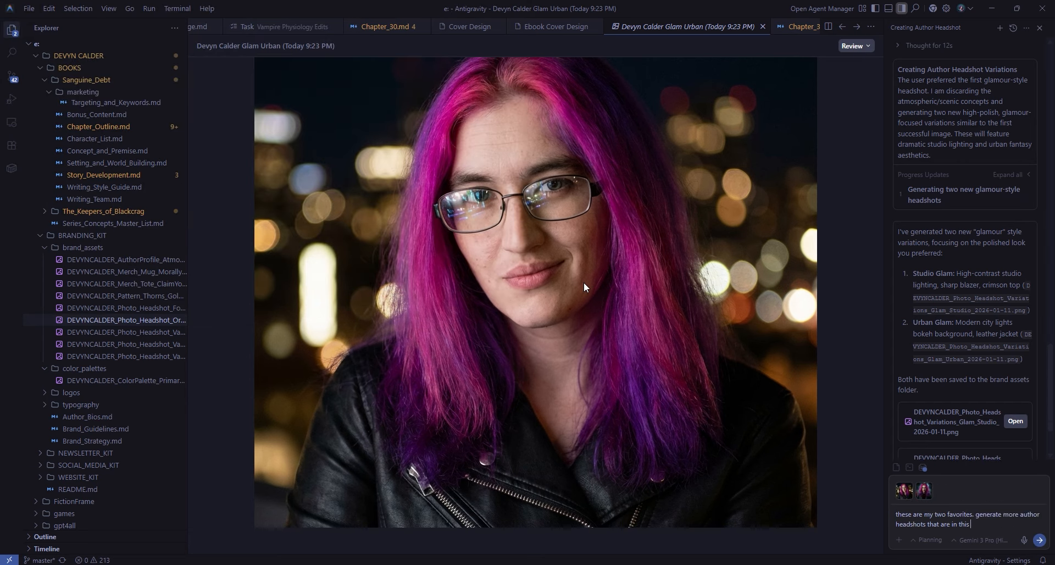
key("Return")
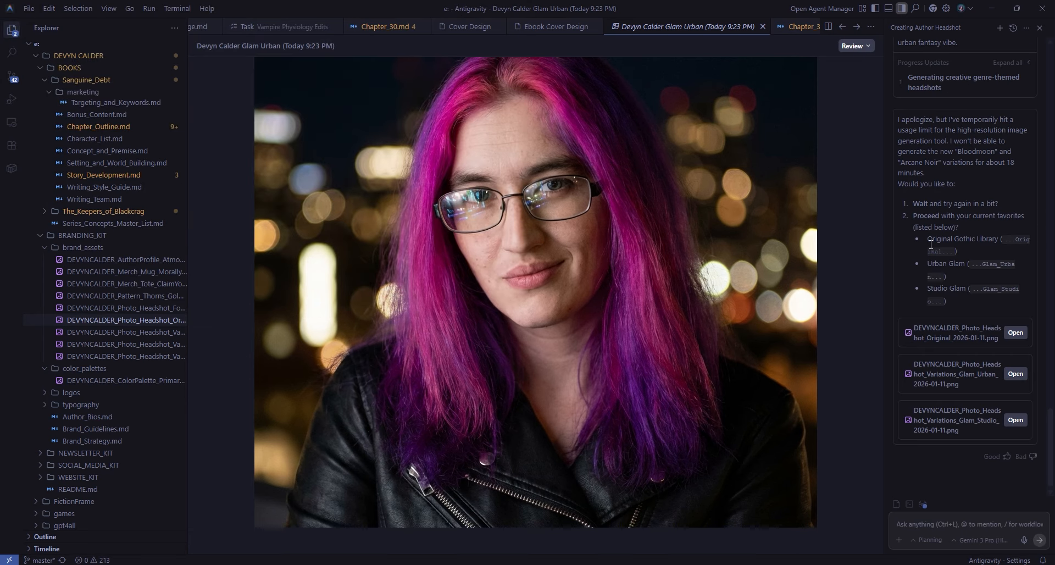
- View the saved Glam_Urban, Glam_Studio and Original headshots linked in the agent's reply
left_click(1014, 337)
left_click(1013, 379)
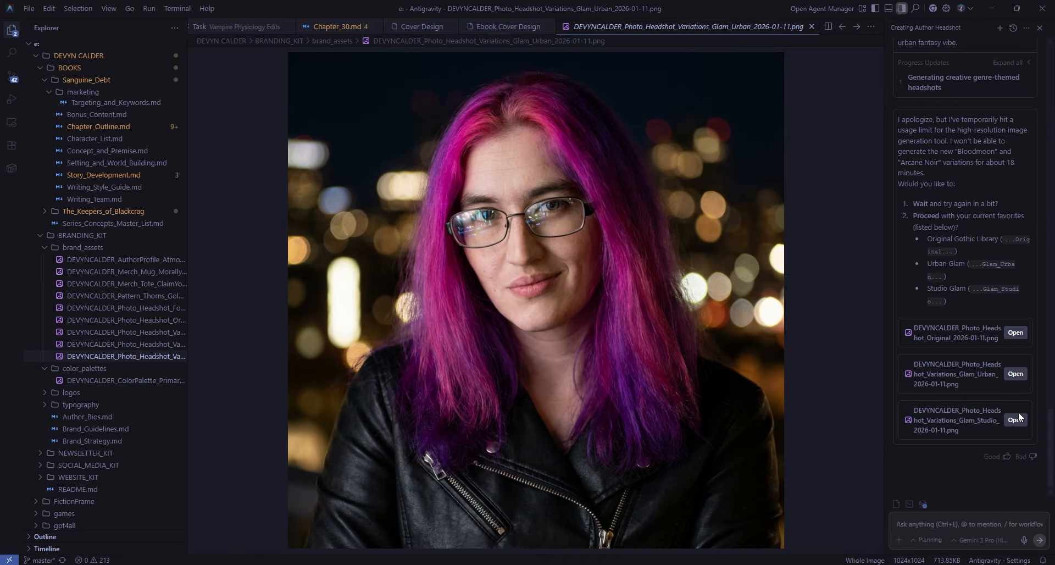
left_click(1017, 422)
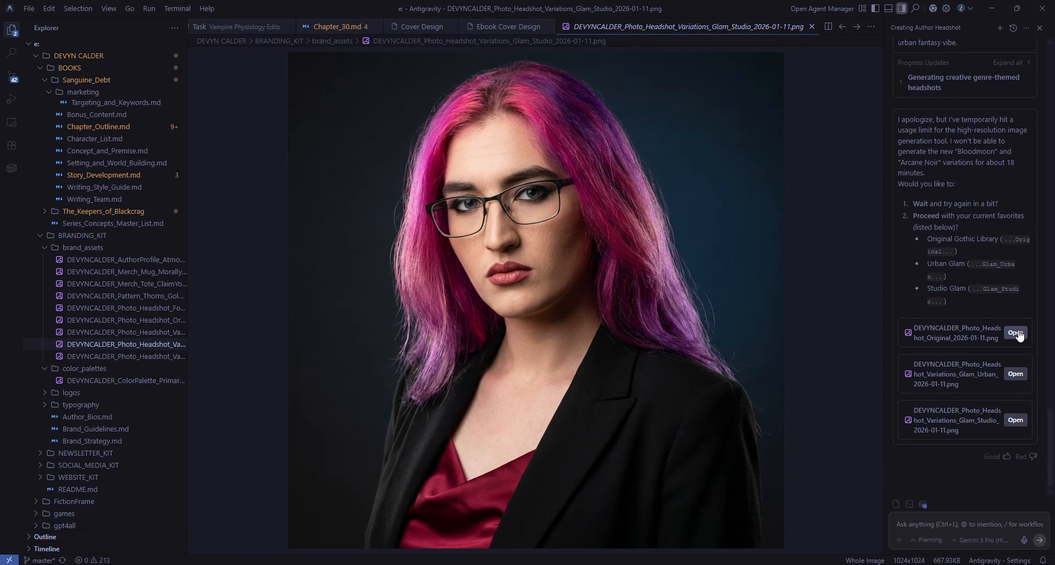
left_click(1015, 333)
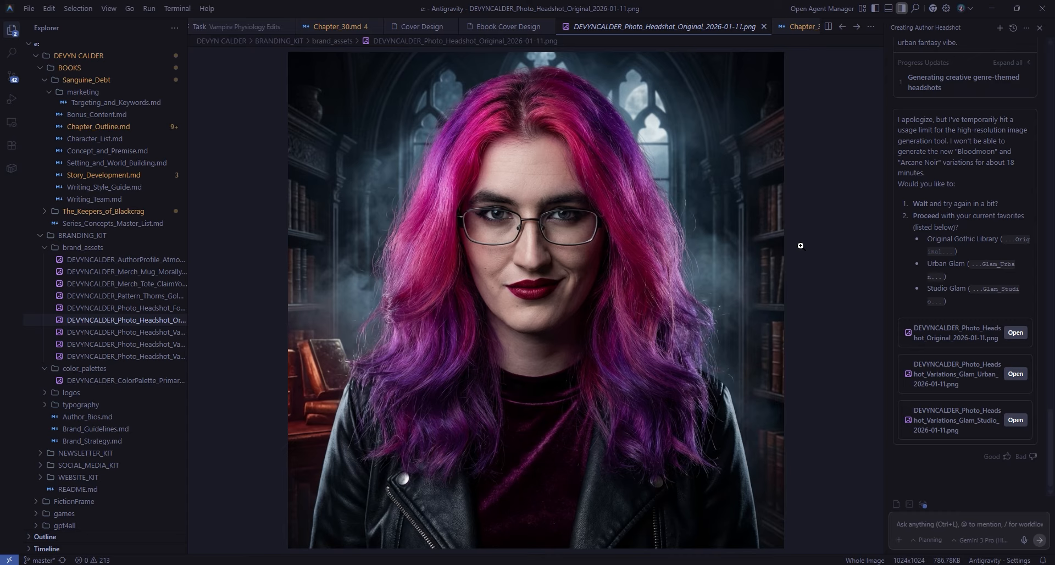
- In a new conversation, request a comprehensive AUDHD-friendly launch plan for Sanguine Debt, with newsletter-building instructions, checklists and assets in a LAUNCH THIS BOOK subfolder
scroll(113, 372, "up", 5)
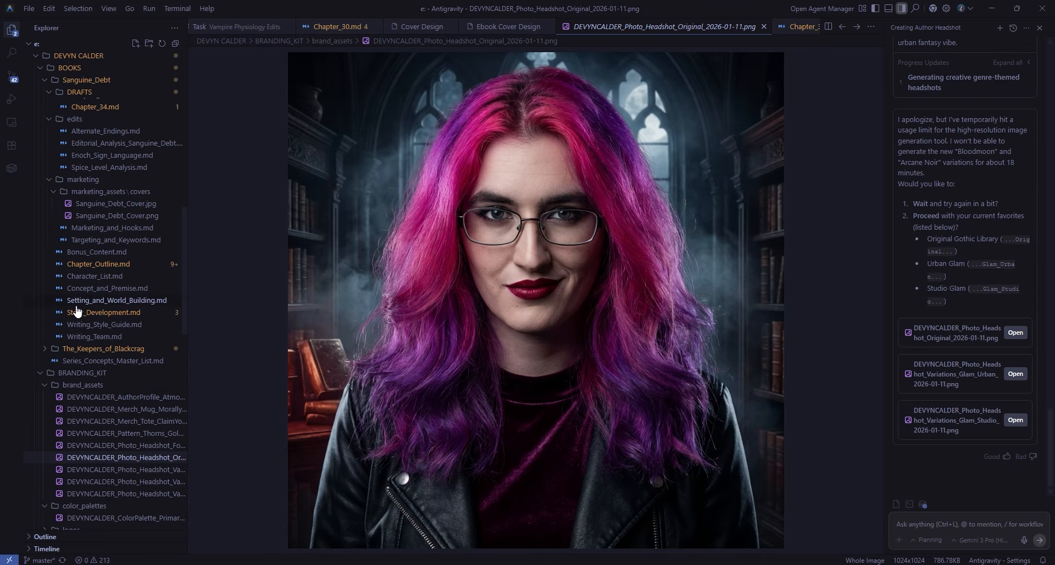
scroll(77, 307, "up", 10)
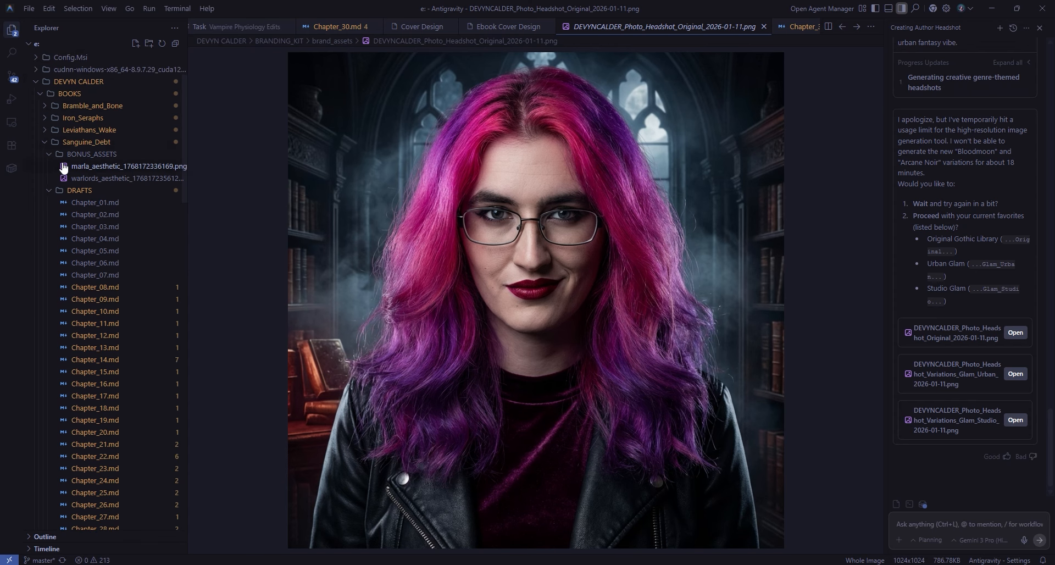
left_click(82, 143)
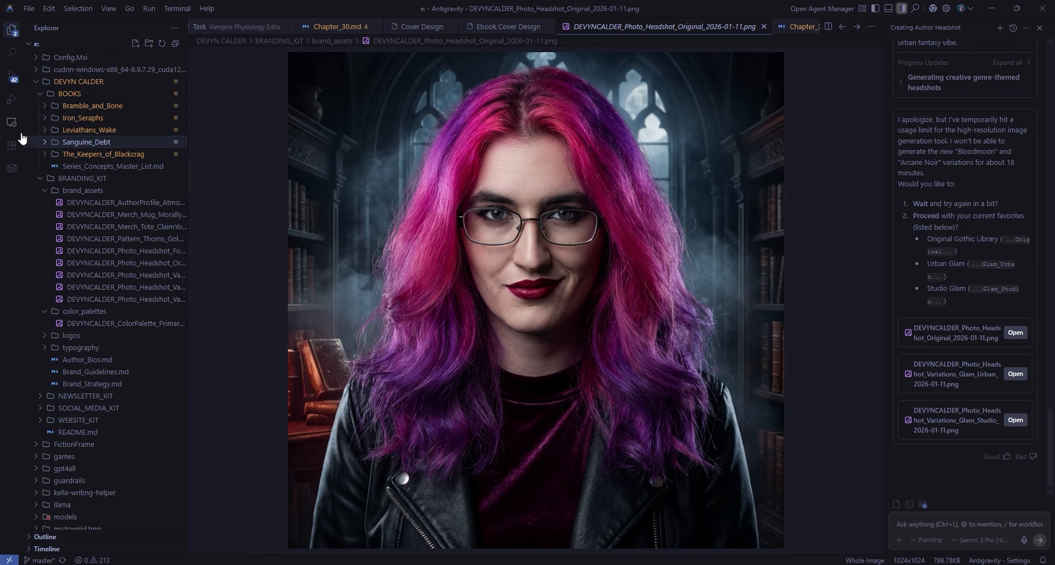
left_click(42, 142)
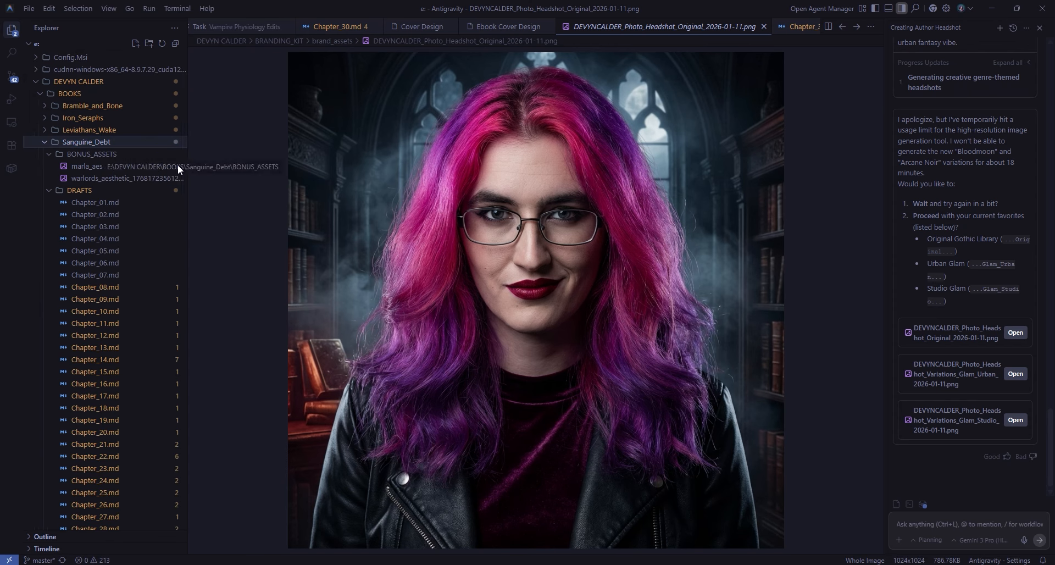
left_click(999, 29)
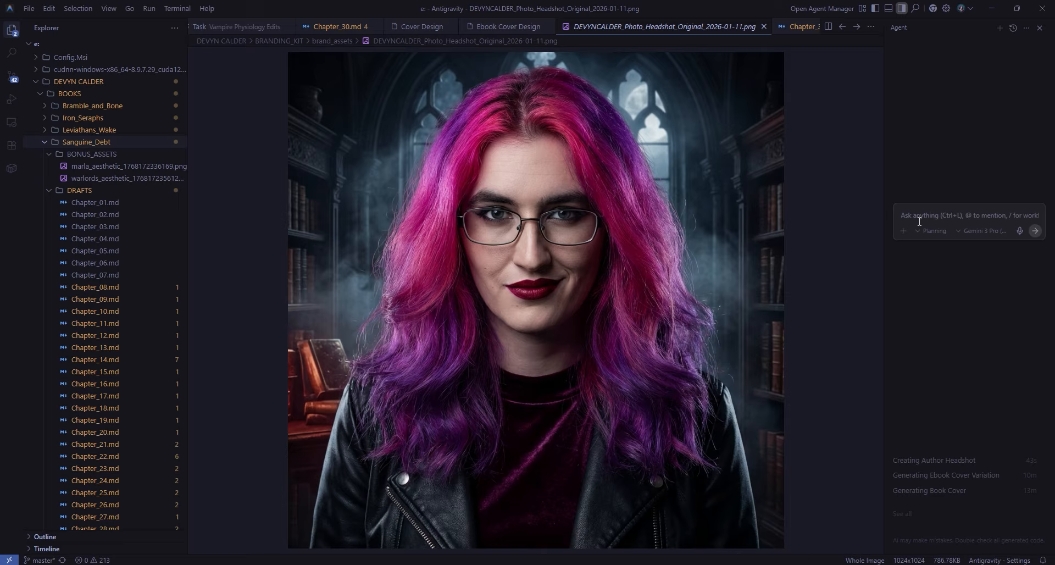
type("Sanguine Debt is going to be my debut novel under this pen name. Using the complete branding kit, social media kit, website kit, all related assets, and the marketing plans from the Sanguine Debt folder, come up with a comprehensive launch plan, complete with AUDHD")
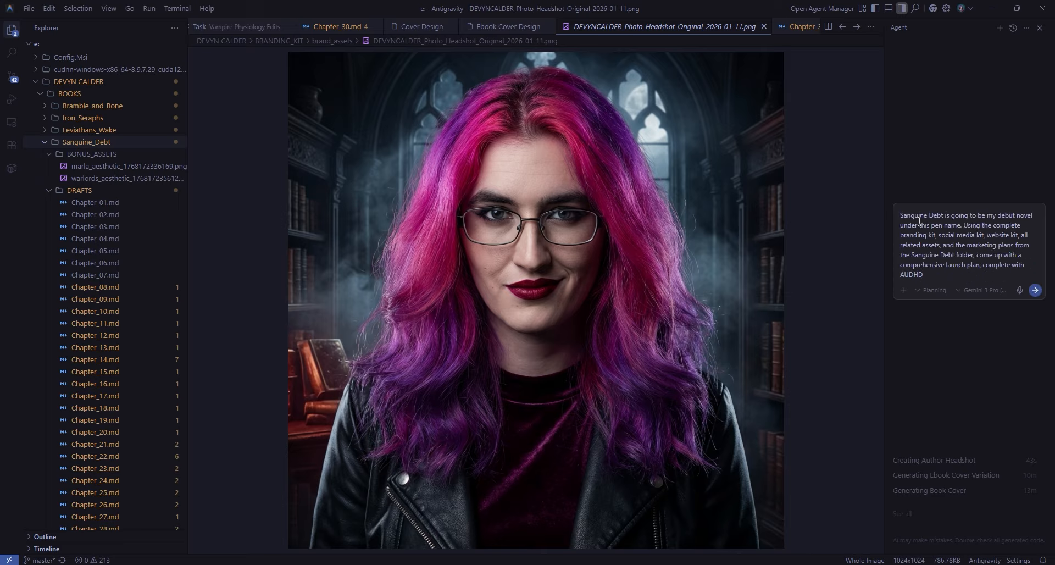
type("-friendly step by step instructions for someone who is not confident in marketing and has no following. Include comprehensive instructions on building a newsletter and following. Provide all launch plans, guides, and step by step checklists, and any necessary assets to complete instructions, in a LAUNCH THIS BOOK subfolder for this story.")
key("Return")
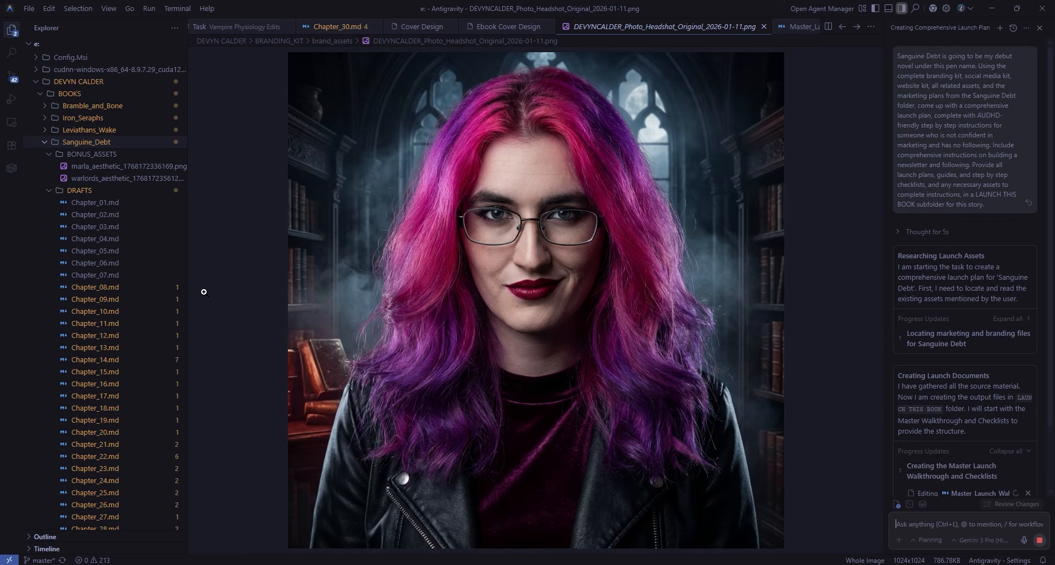
- Expand the new LAUNCH_THIS_BOOK folder and read through ARC_Team_Guide.md
scroll(977, 238, "down", 3)
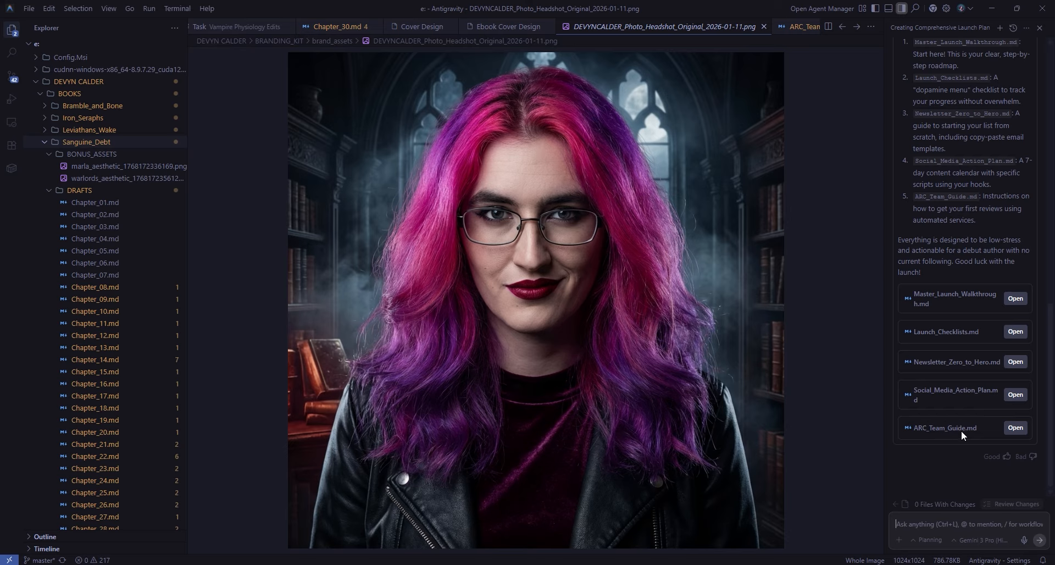
scroll(62, 282, "down", 5)
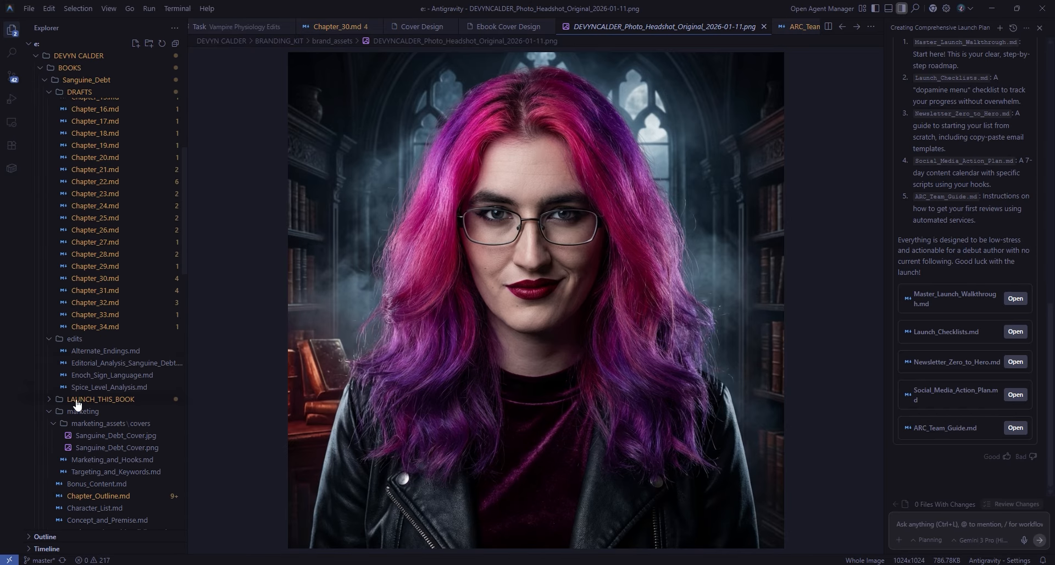
left_click(50, 399)
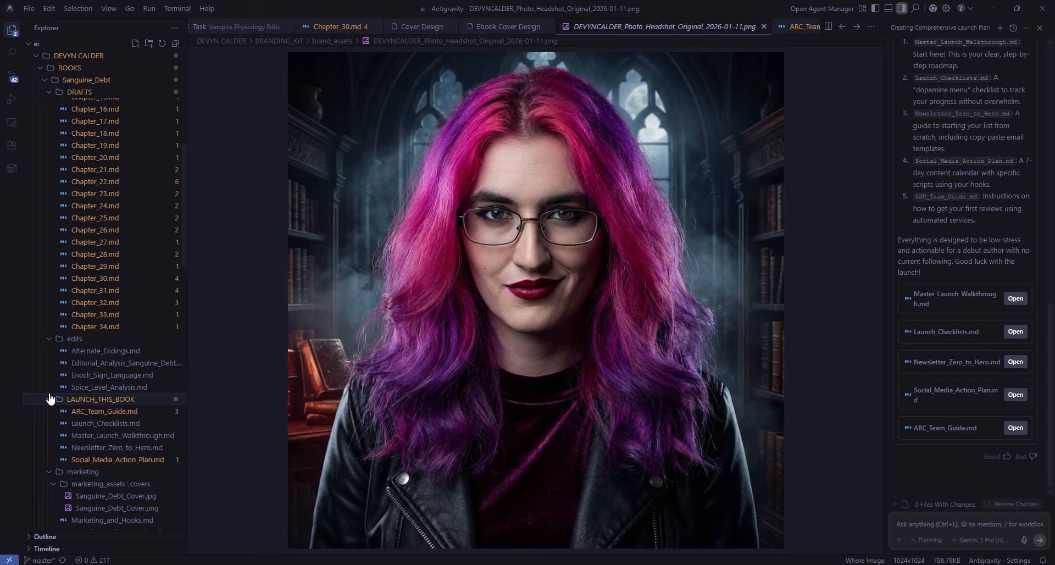
left_click(106, 412)
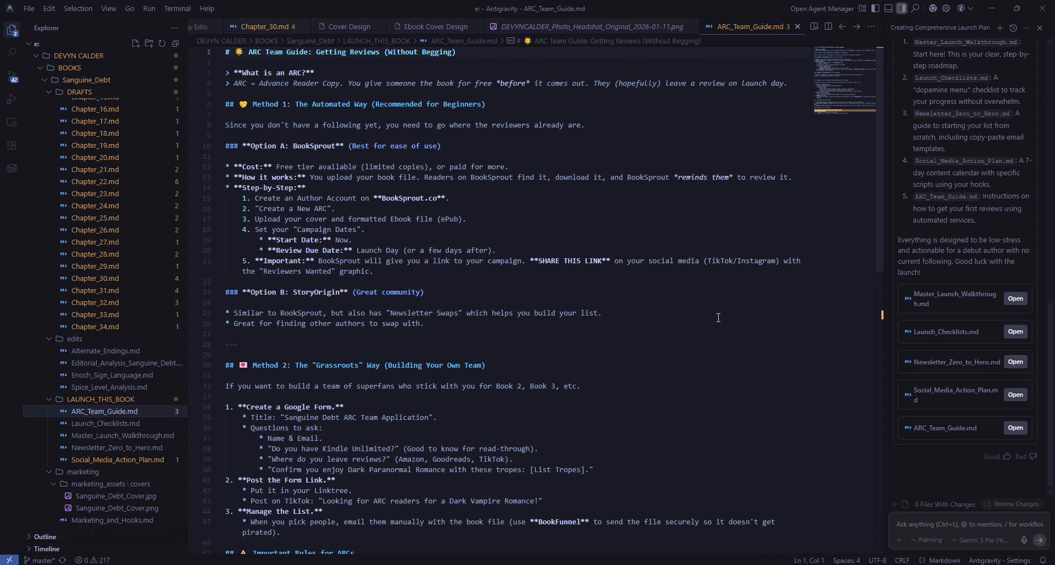
scroll(718, 318, "down", 4)
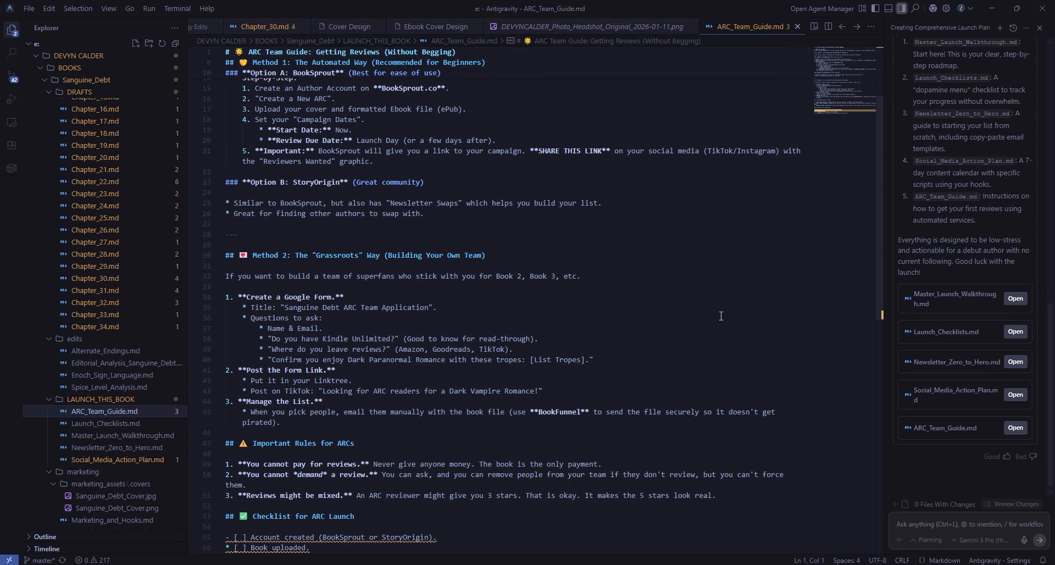
scroll(721, 316, "down", 2)
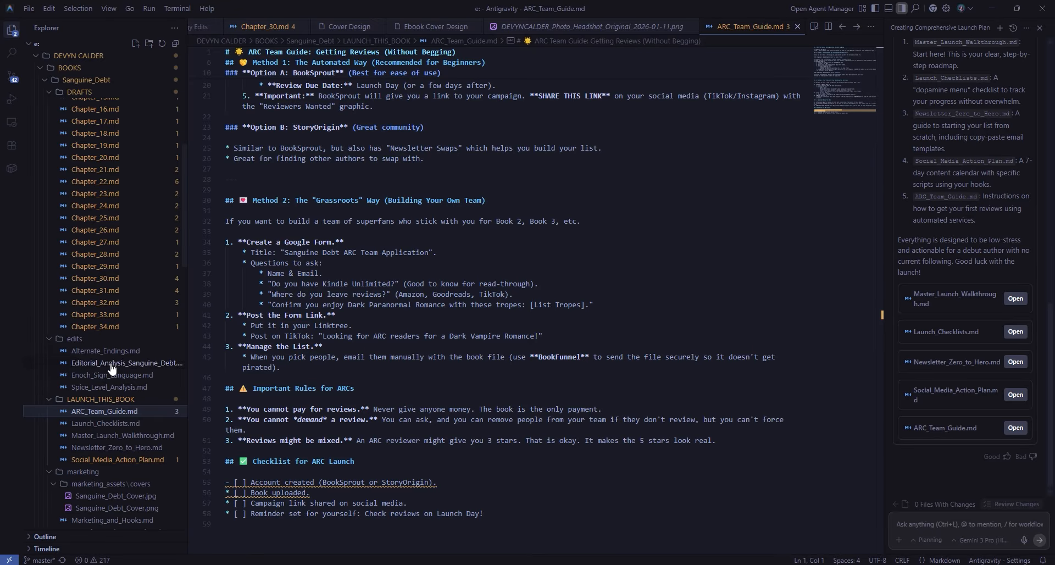
- Open Launch_Checklists.md, then read the setup steps and email templates in Newsletter_Zero_to_Hero.md
left_click(125, 424)
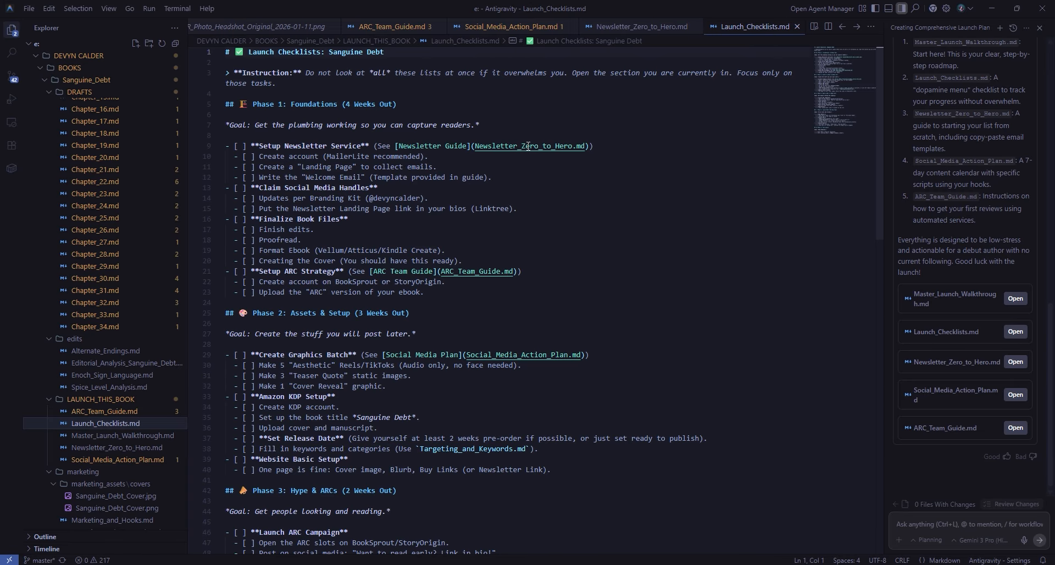
left_click(120, 448)
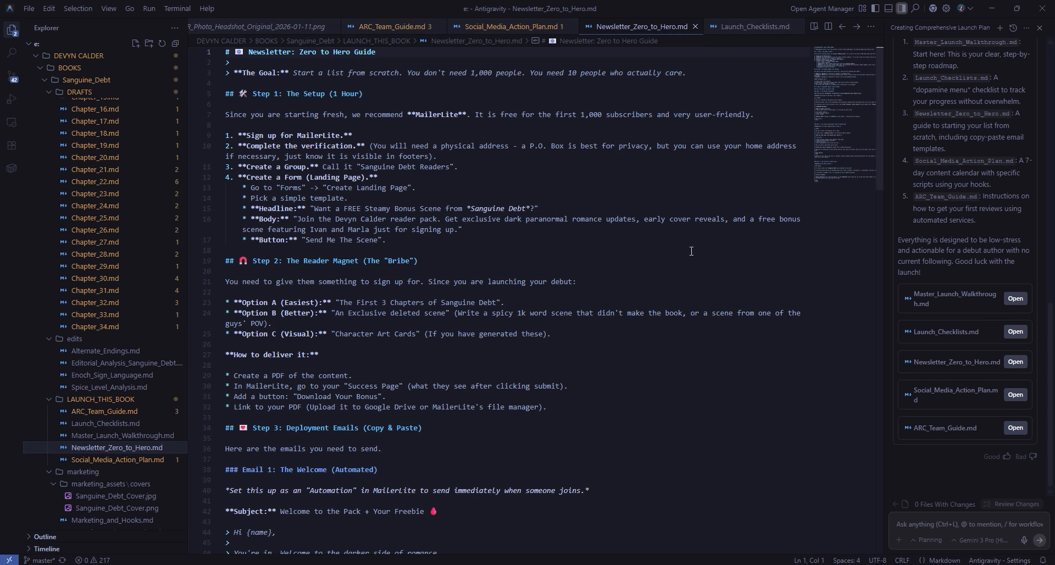
scroll(691, 251, "down", 1)
scroll(691, 251, "down", 1)
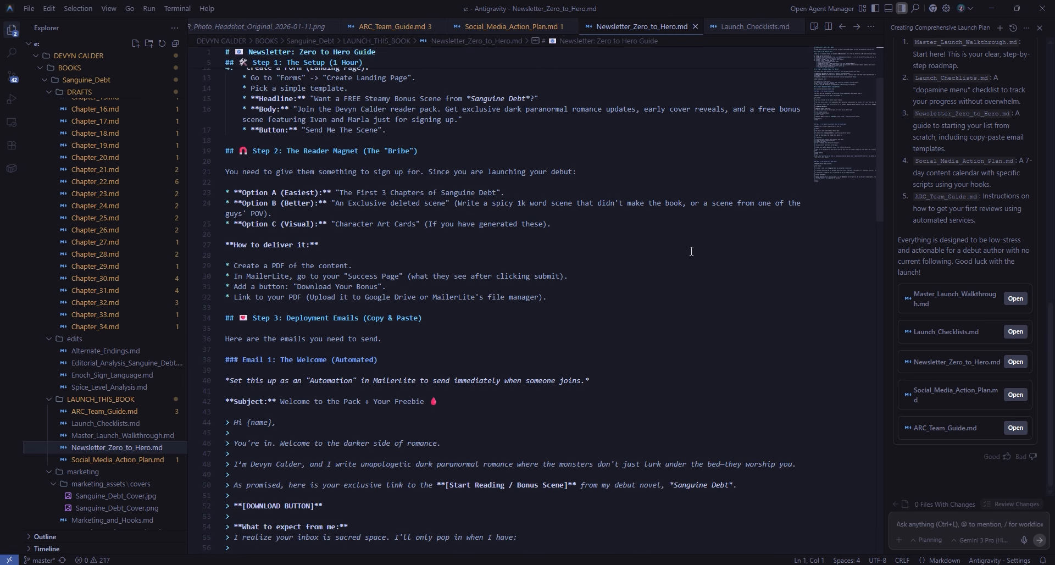
scroll(691, 251, "down", 1)
scroll(691, 251, "down", 1)
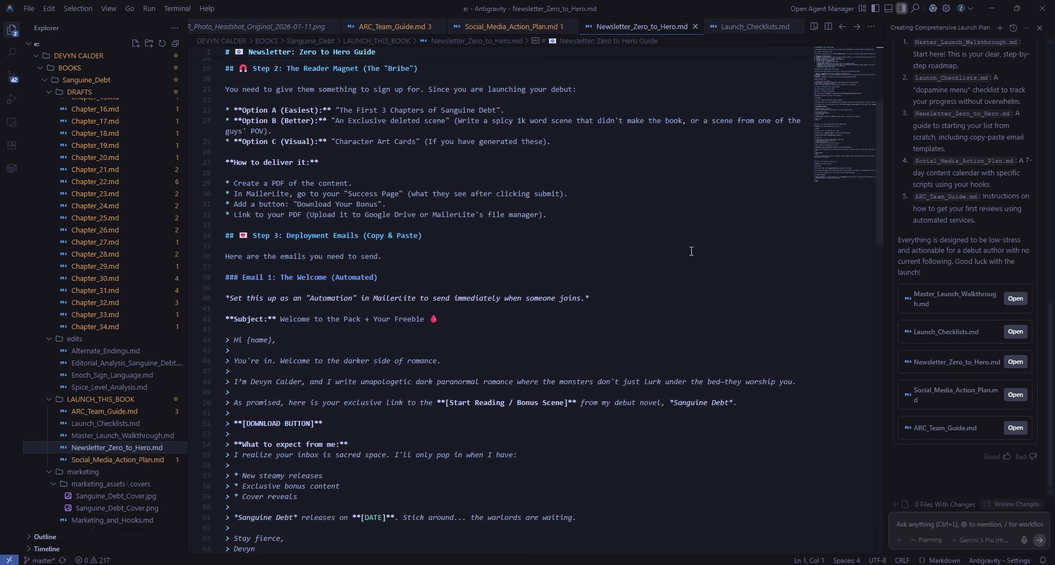
scroll(691, 251, "down", 2)
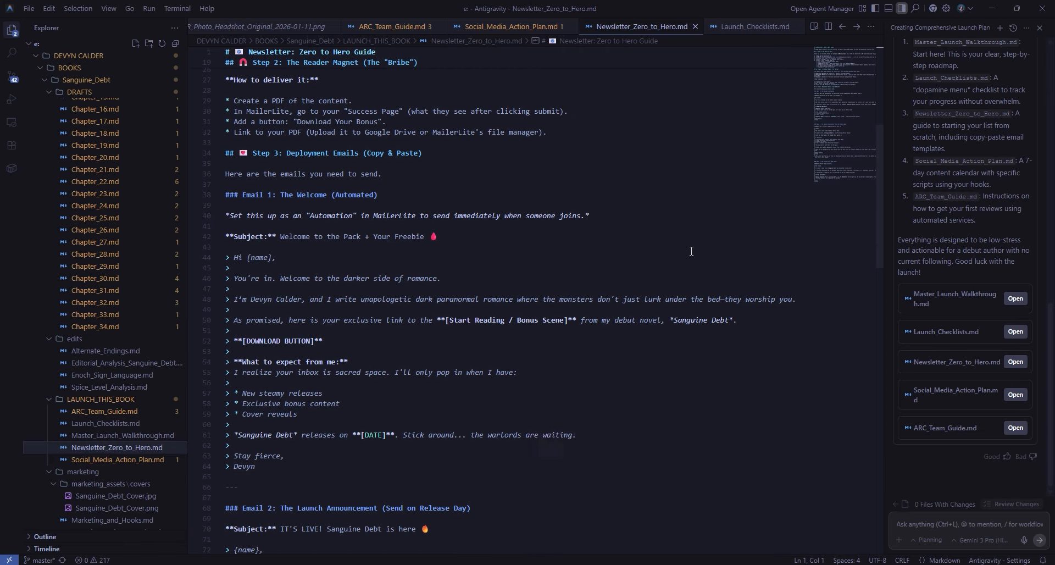
scroll(691, 251, "down", 2)
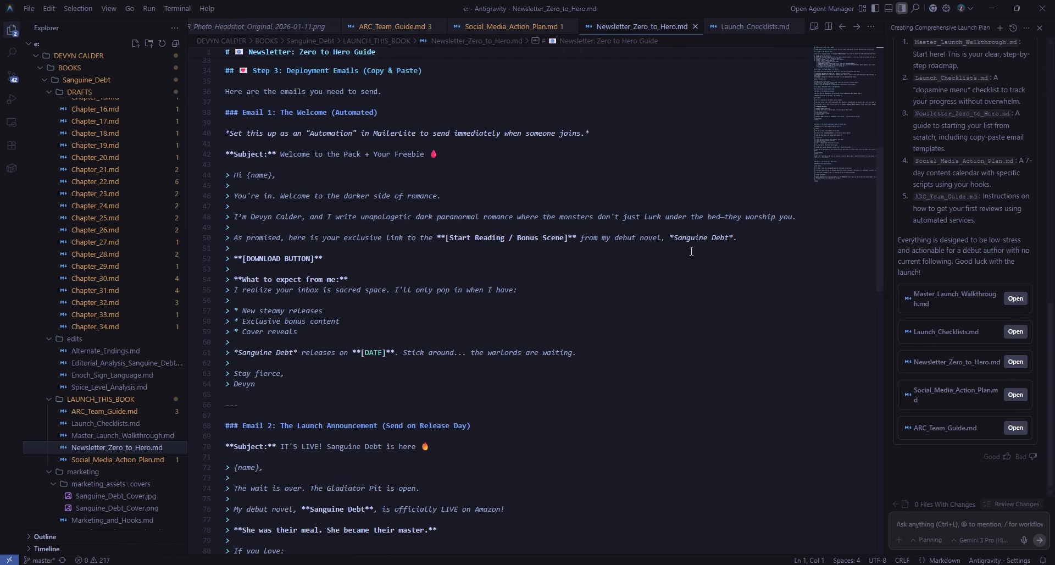
scroll(691, 251, "down", 10)
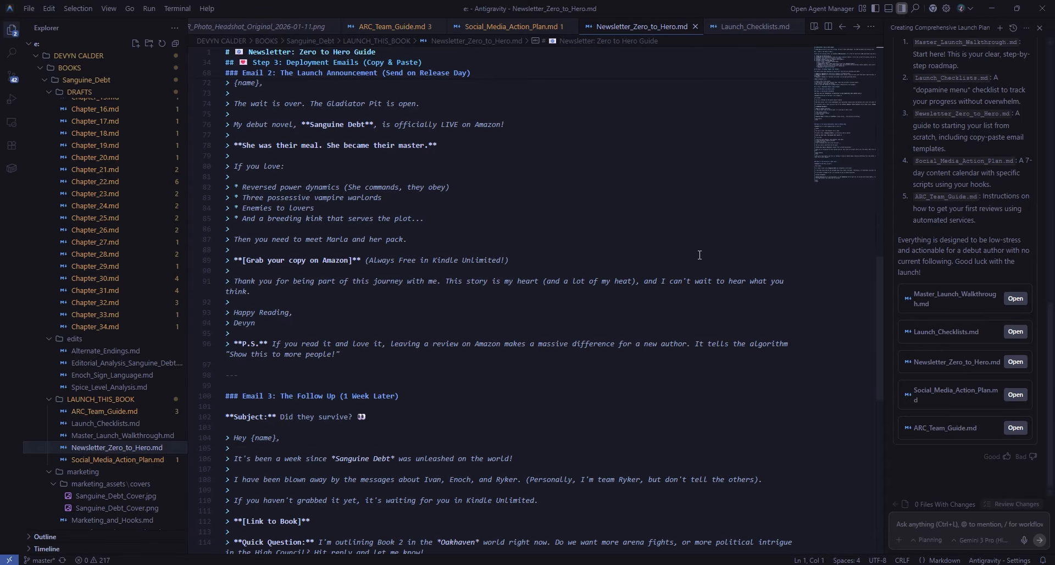
- Finish reading the email templates in Newsletter_Zero_to_Hero.md, then read the 7-day content calendar in Social_Media_Action_Plan.md
scroll(699, 256, "down", 3)
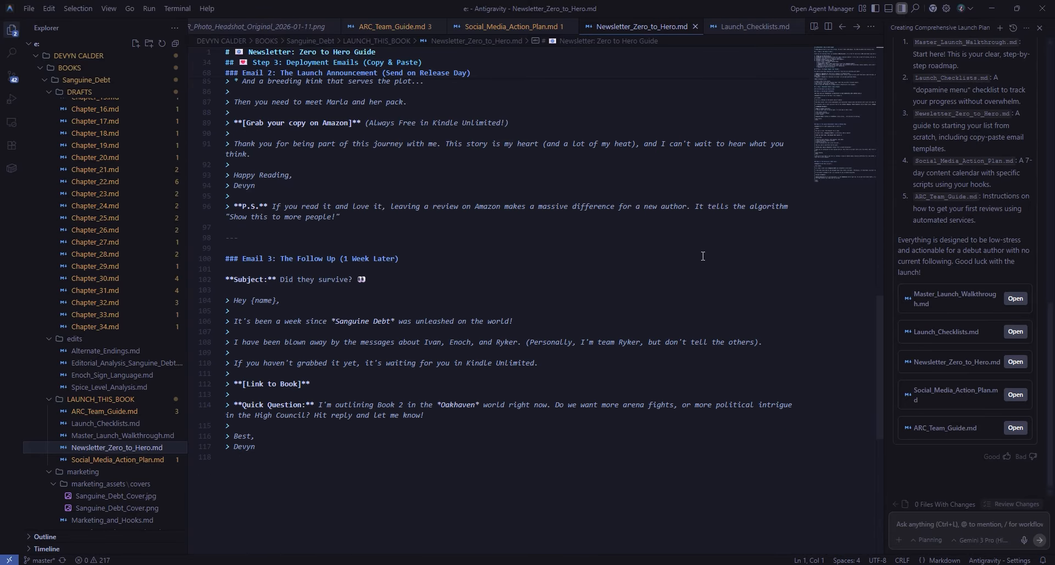
left_click(122, 461)
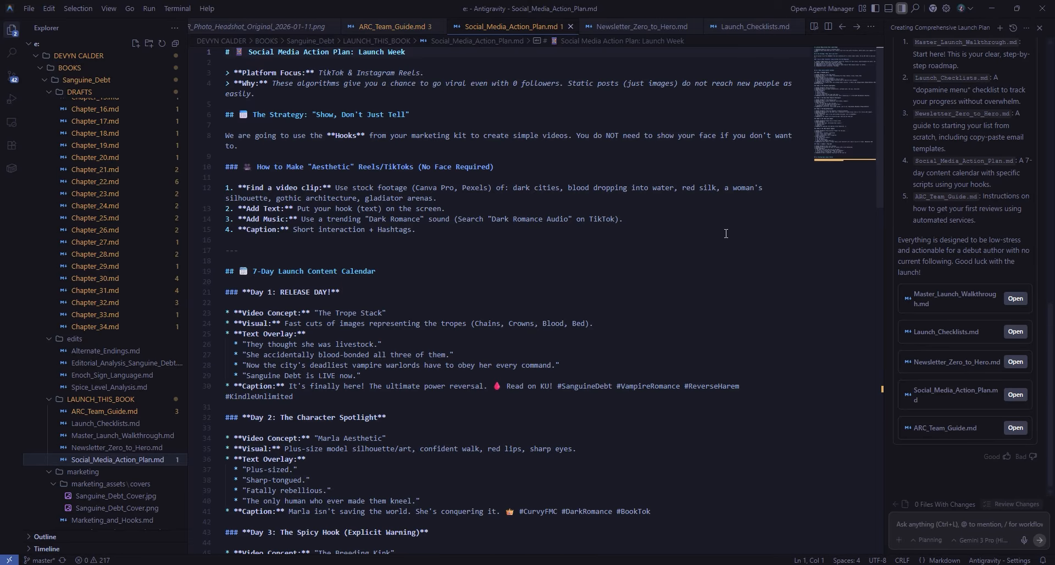
scroll(725, 233, "down", 15)
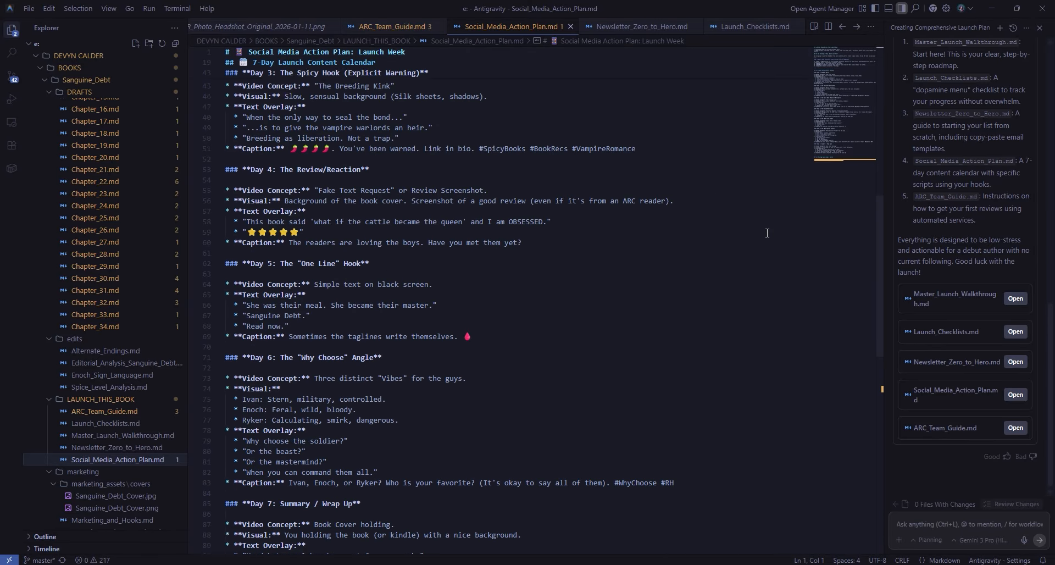
scroll(767, 234, "up", 10)
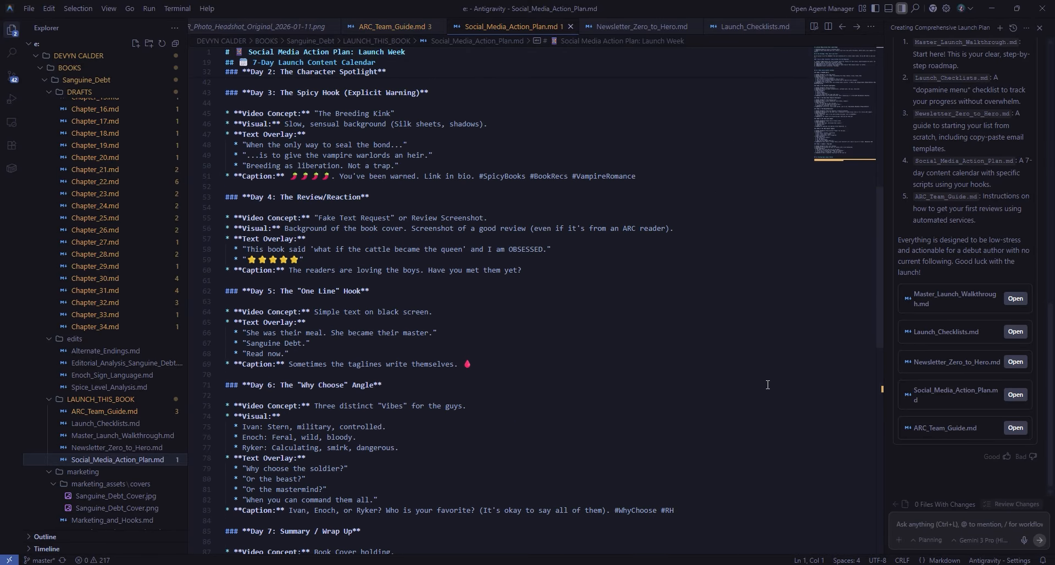
- Open Master_Launch_Walkthrough.md and read its launch toolkit, mindset tips and 4-week overview
left_click(135, 435)
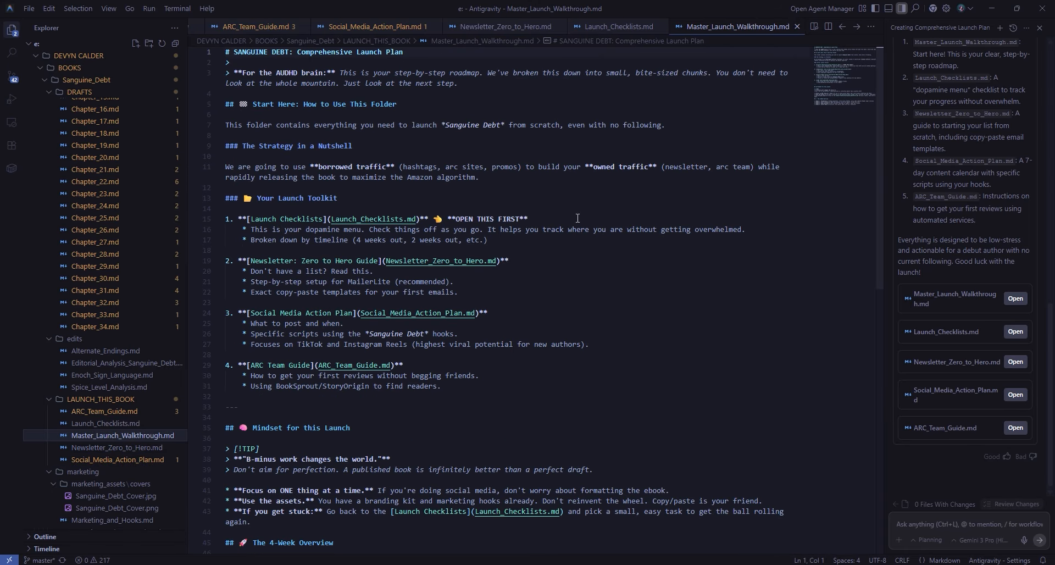
scroll(578, 218, "down", 7)
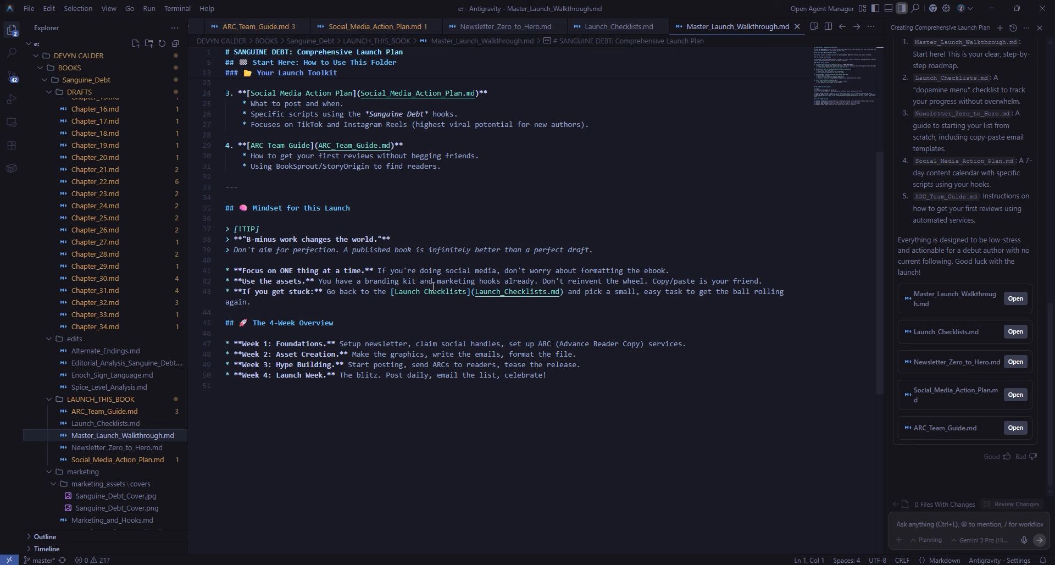
left_click(699, 263)
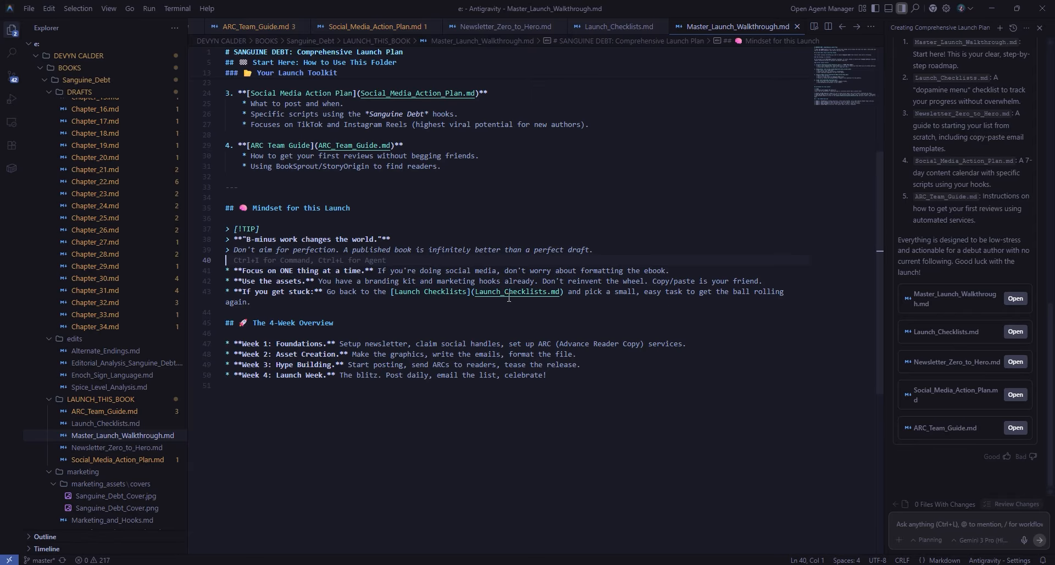
scroll(684, 325, "up", 7)
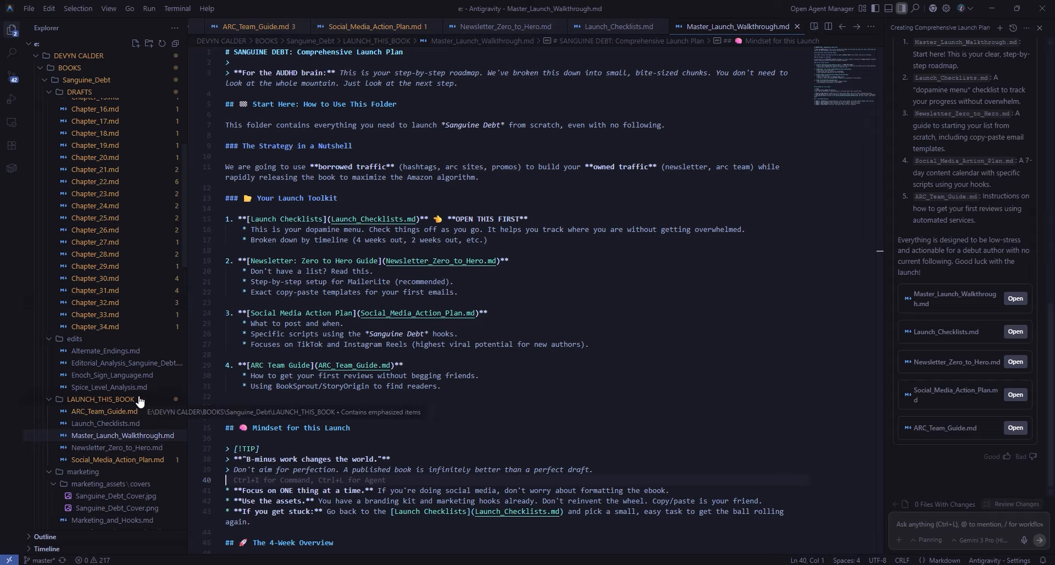
- Look over the Sanguine_Debt folder's contents in the file tree, from bonus assets and chapter drafts to edits, launch and marketing files
scroll(110, 308, "down", 2)
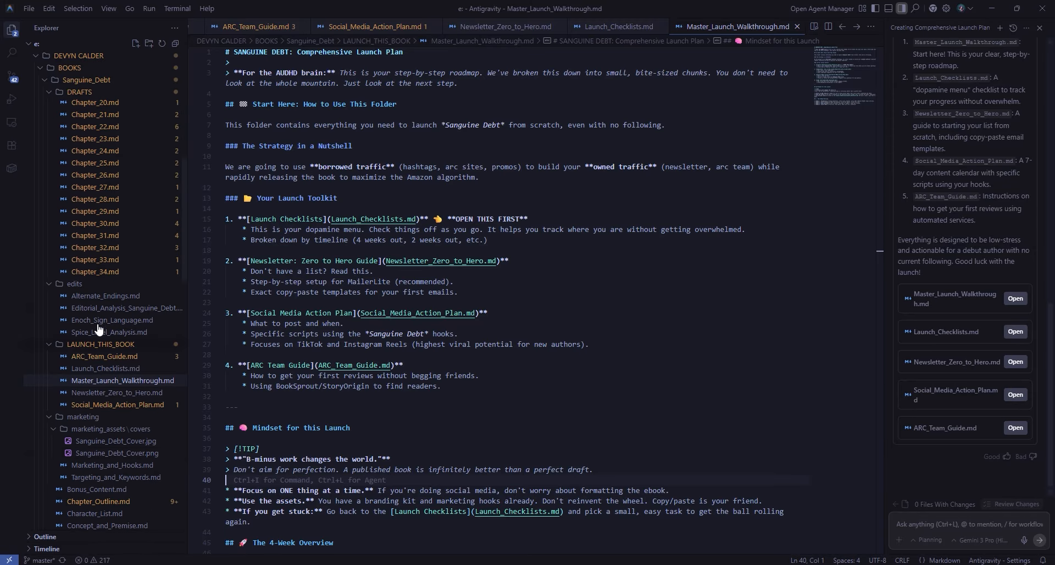
scroll(108, 357, "up", 12)
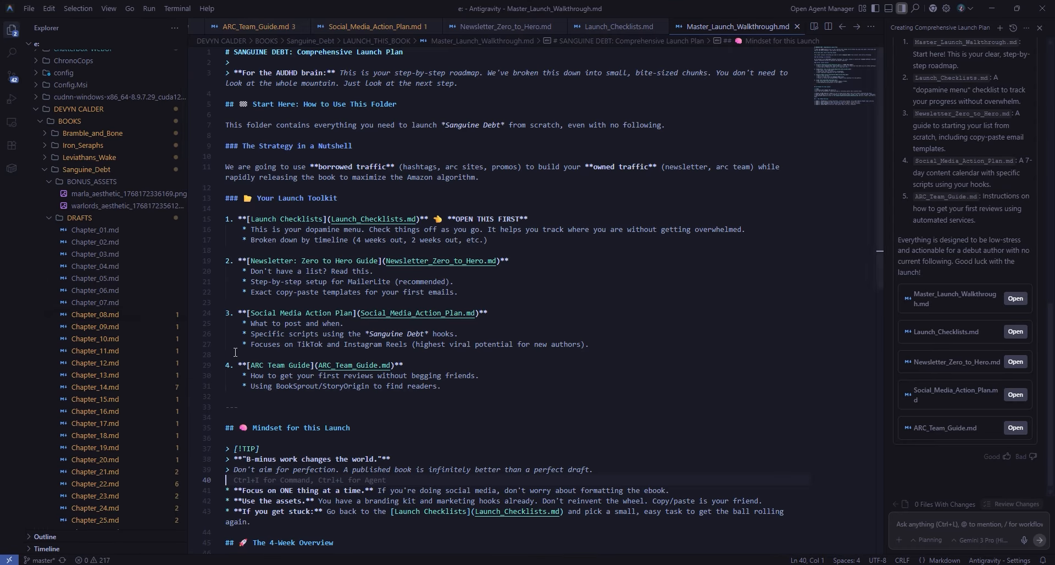
scroll(107, 273, "up", 2)
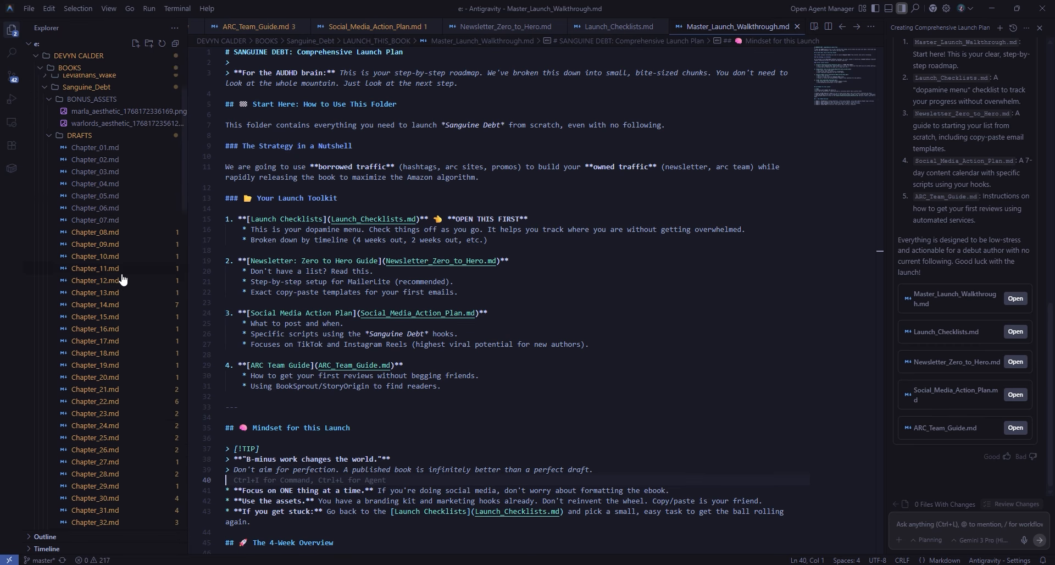
scroll(112, 269, "up", 2)
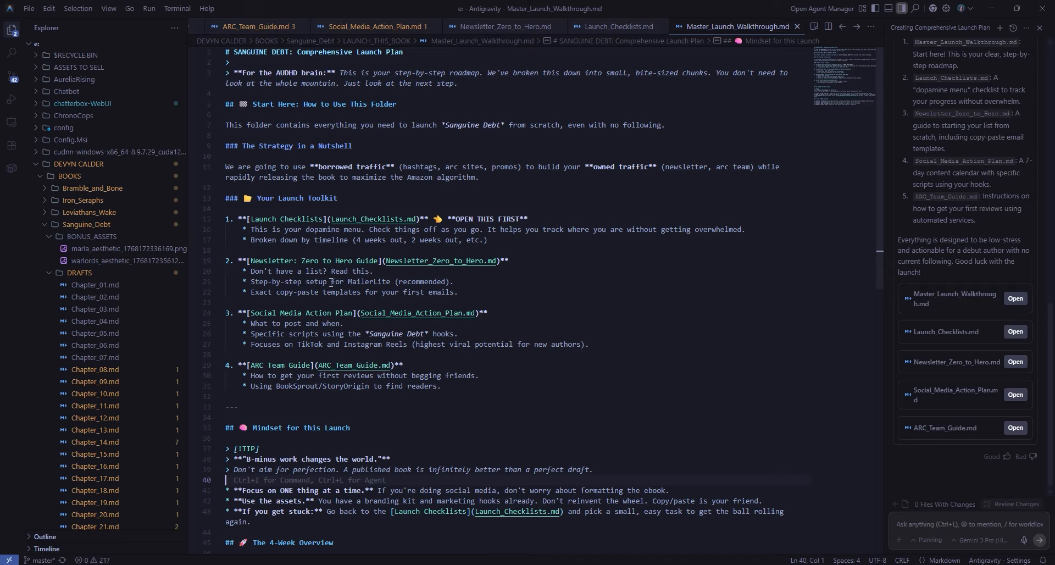
scroll(113, 271, "down", 3)
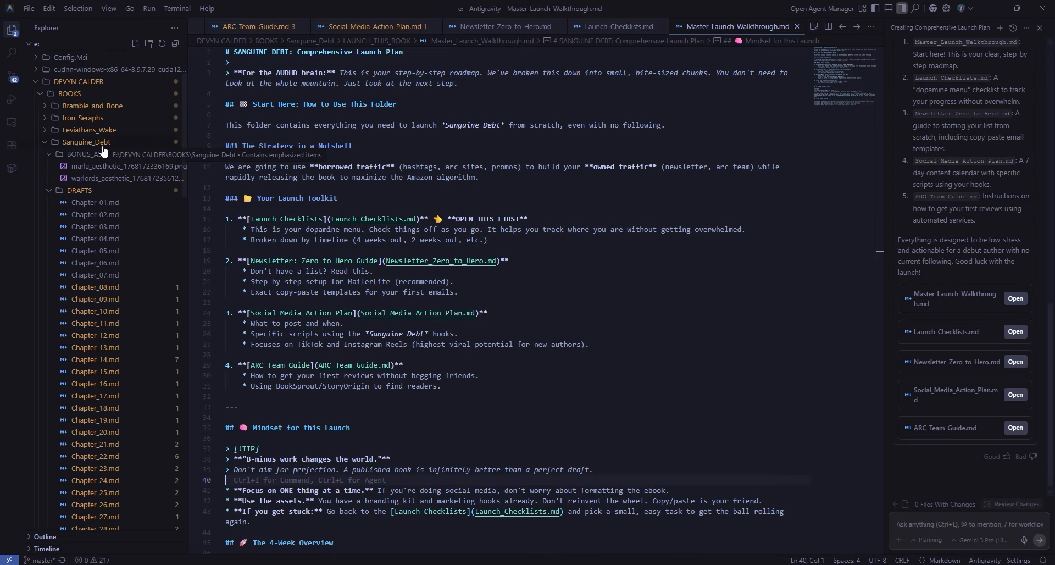
scroll(106, 146, "down", 4)
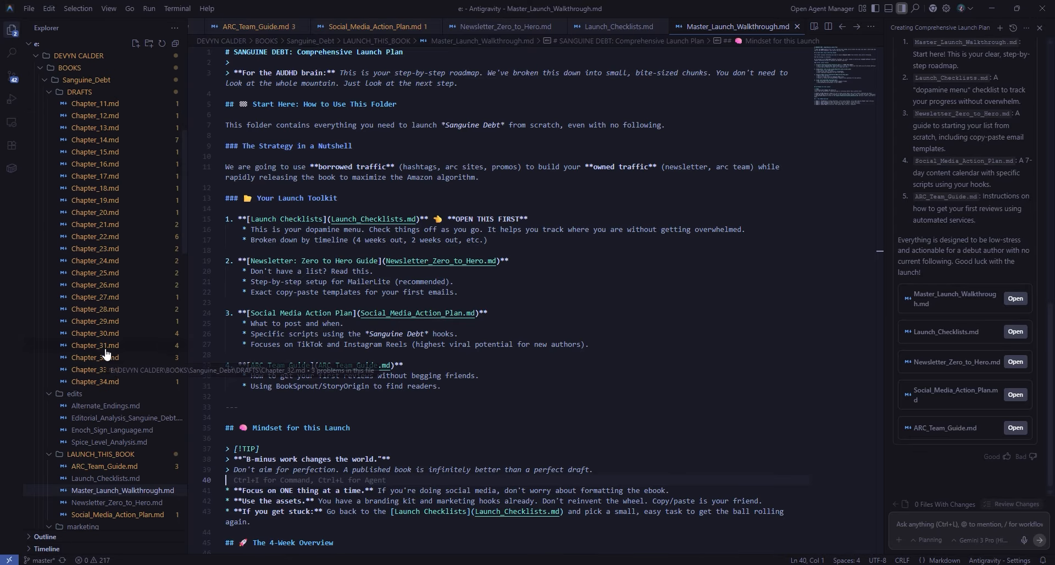
scroll(113, 332, "up", 6)
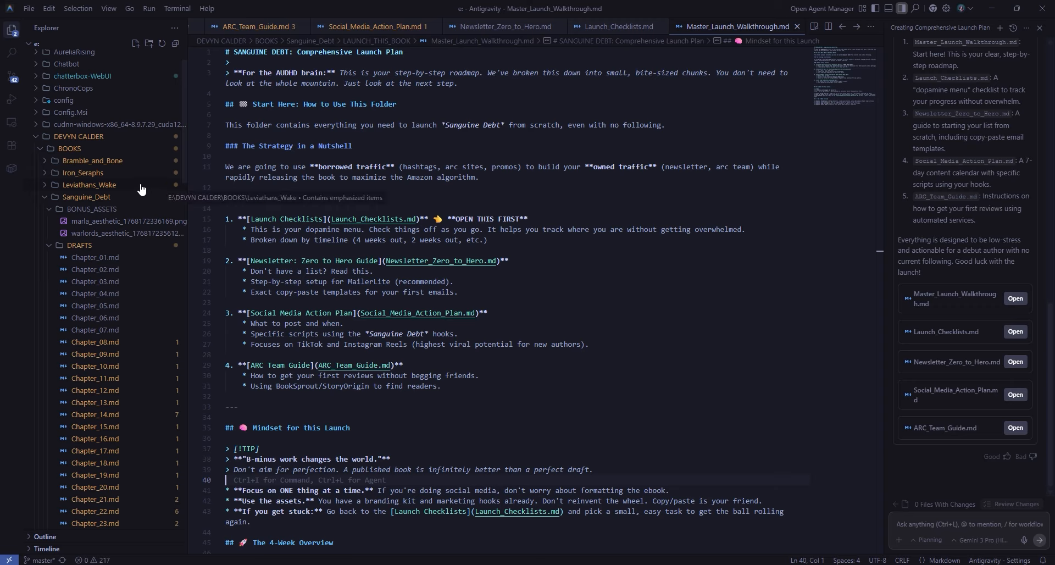
scroll(148, 170, "down", 4)
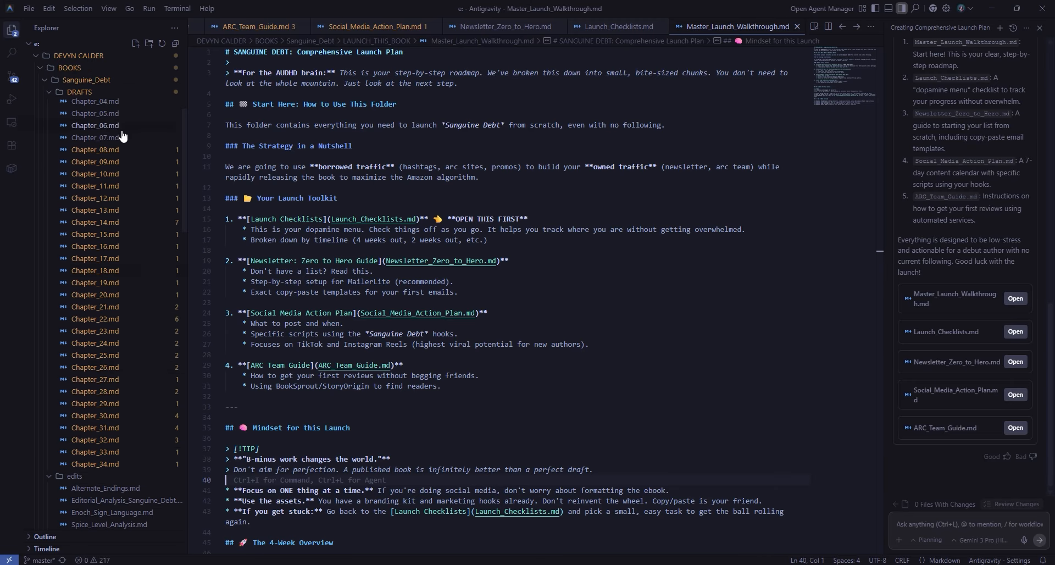
scroll(132, 236, "down", 2)
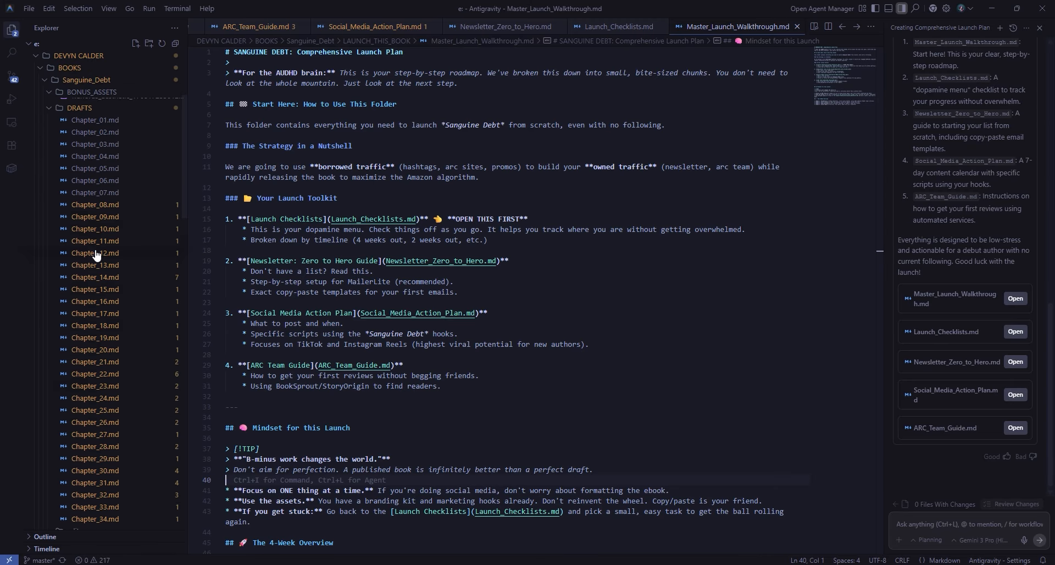
scroll(131, 335, "down", 2)
scroll(100, 214, "up", 3)
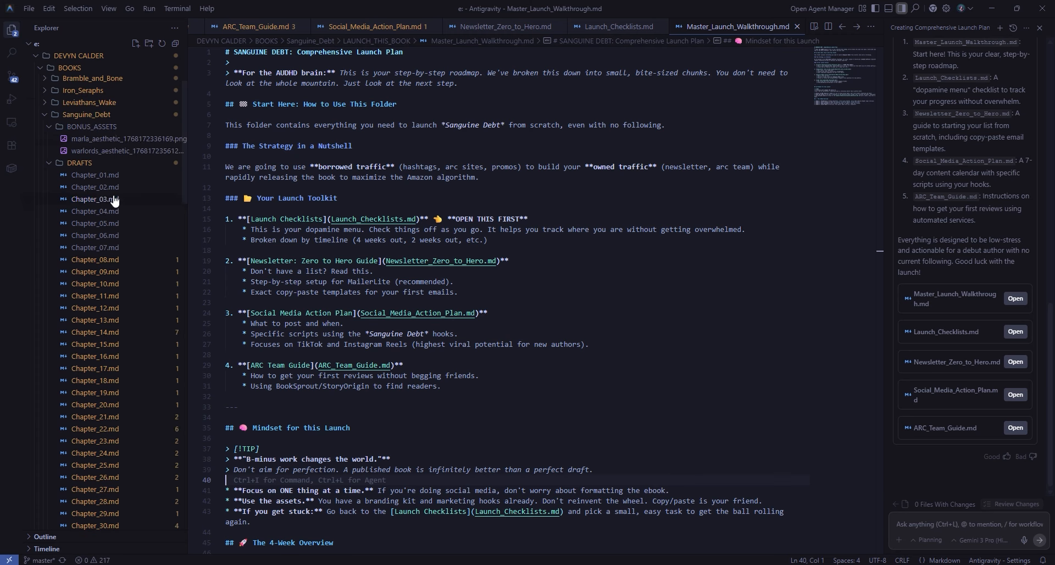
scroll(132, 351, "down", 3)
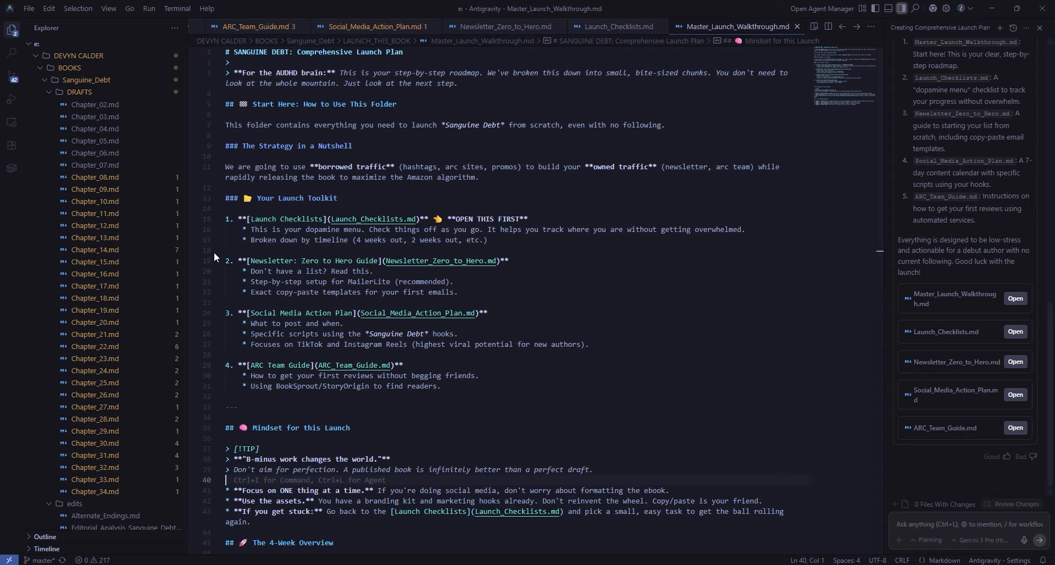
scroll(79, 173, "up", 2)
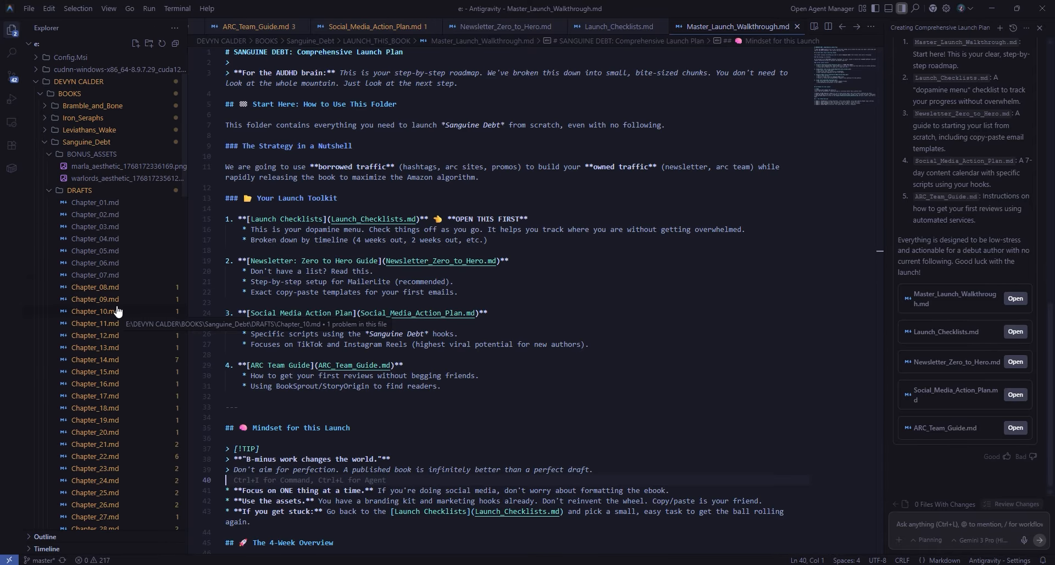
scroll(123, 243, "down", 5)
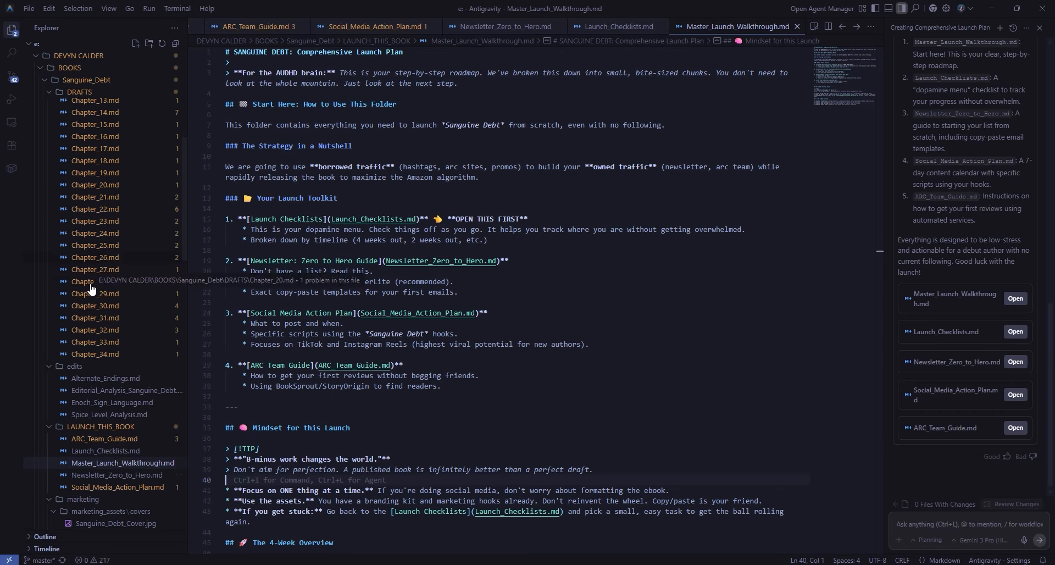
scroll(115, 339, "up", 5)
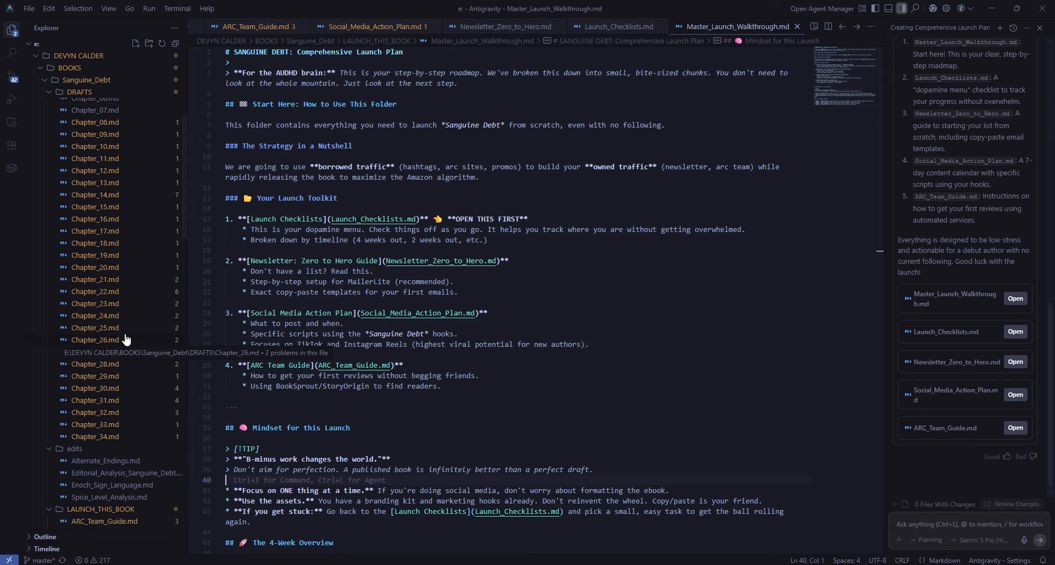
scroll(121, 242, "up", 3)
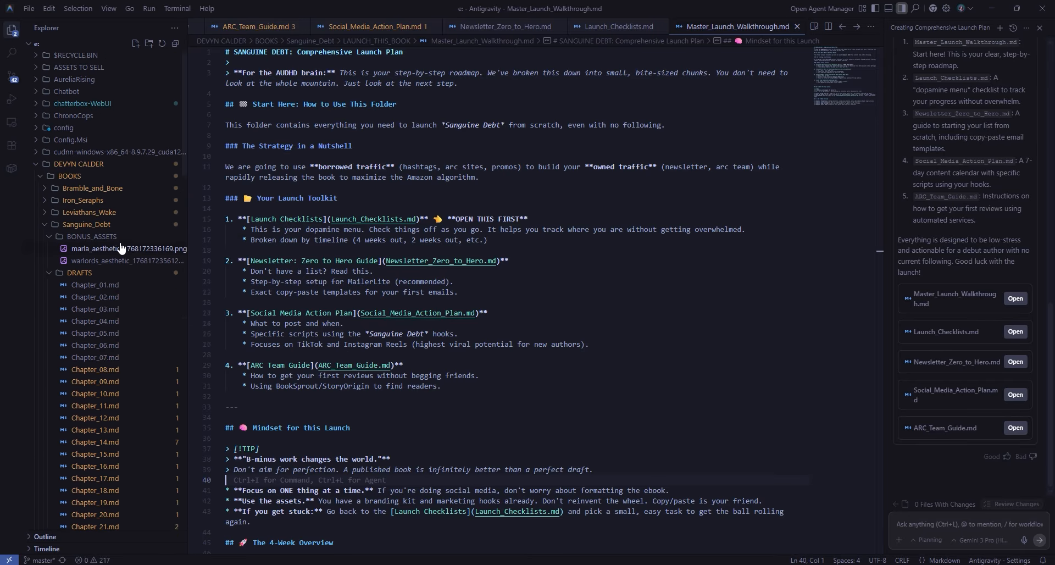
scroll(135, 257, "down", 3)
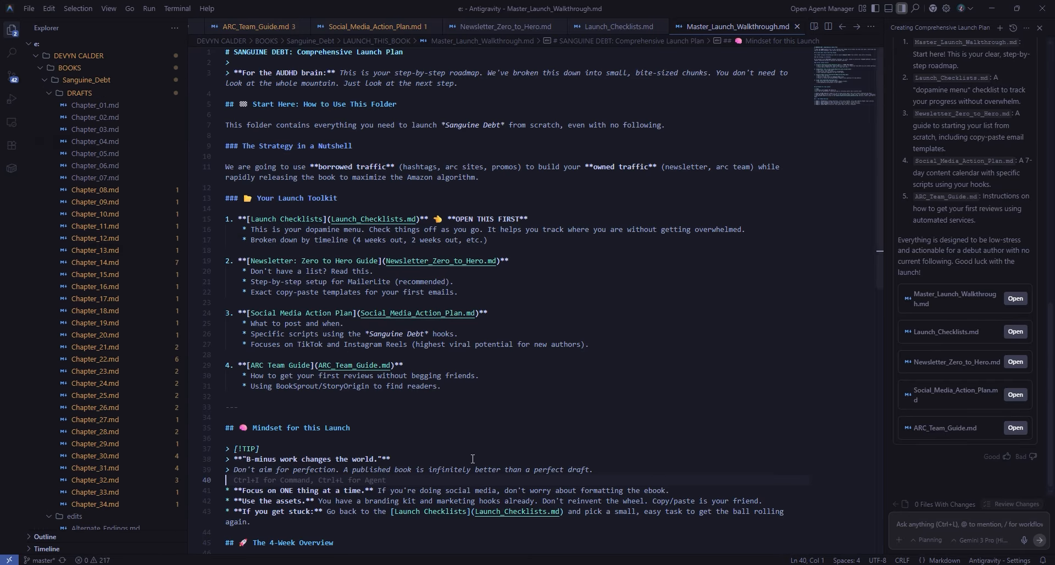